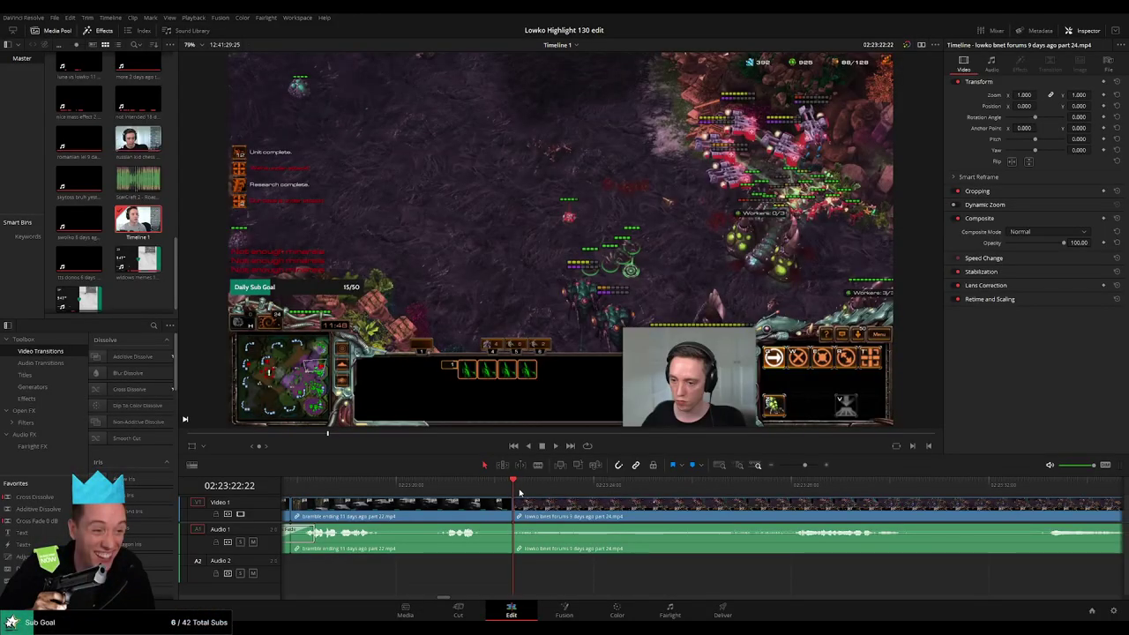
Start playing Timeline 1's 'part 24.mp4' footage in the Lowko Highlight 130 project.
{"action": "key", "text": "space"}
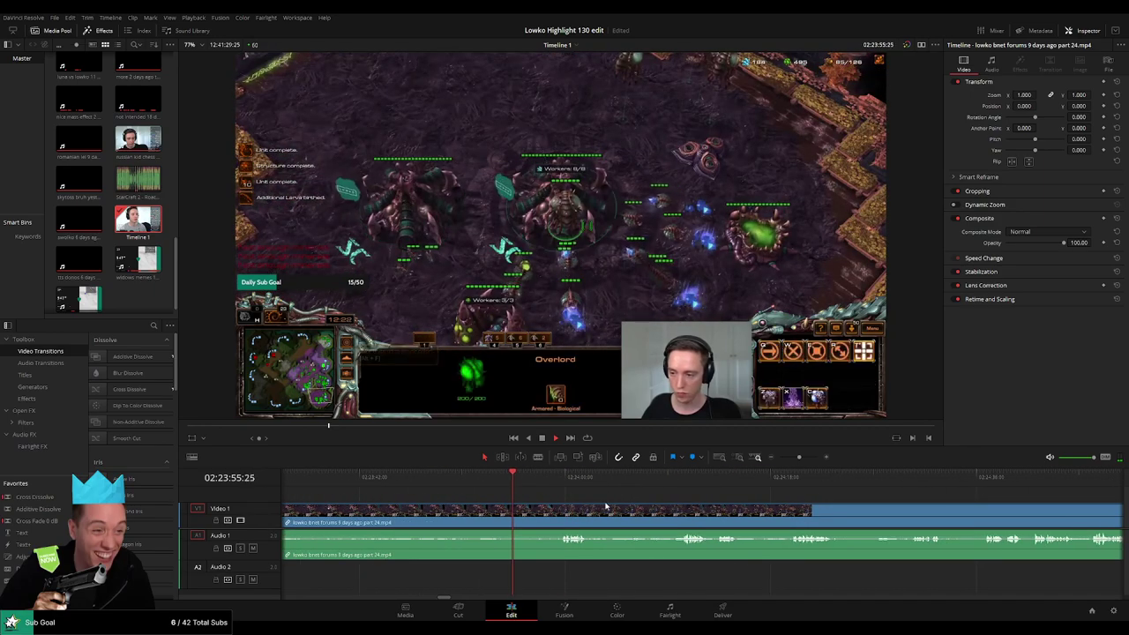
Skim ahead from 02:24:00 past the webcam and chat shot to the ladder rankings page near 02:25:33.
{"action": "left_click", "coordinate": [569, 481]}
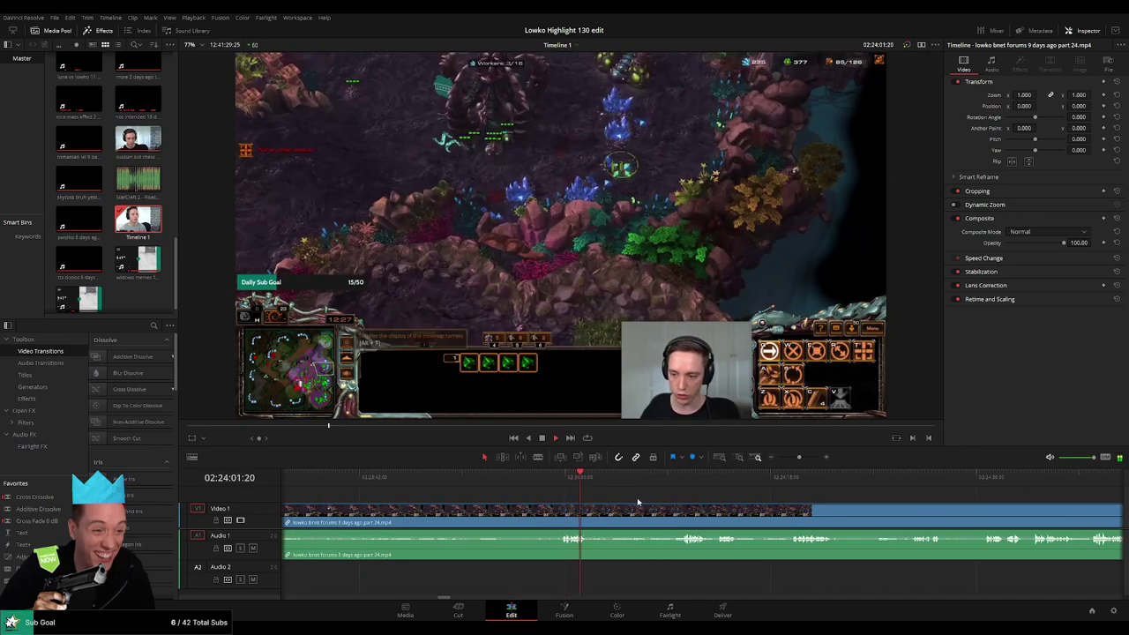
{"action": "left_click", "coordinate": [556, 482]}
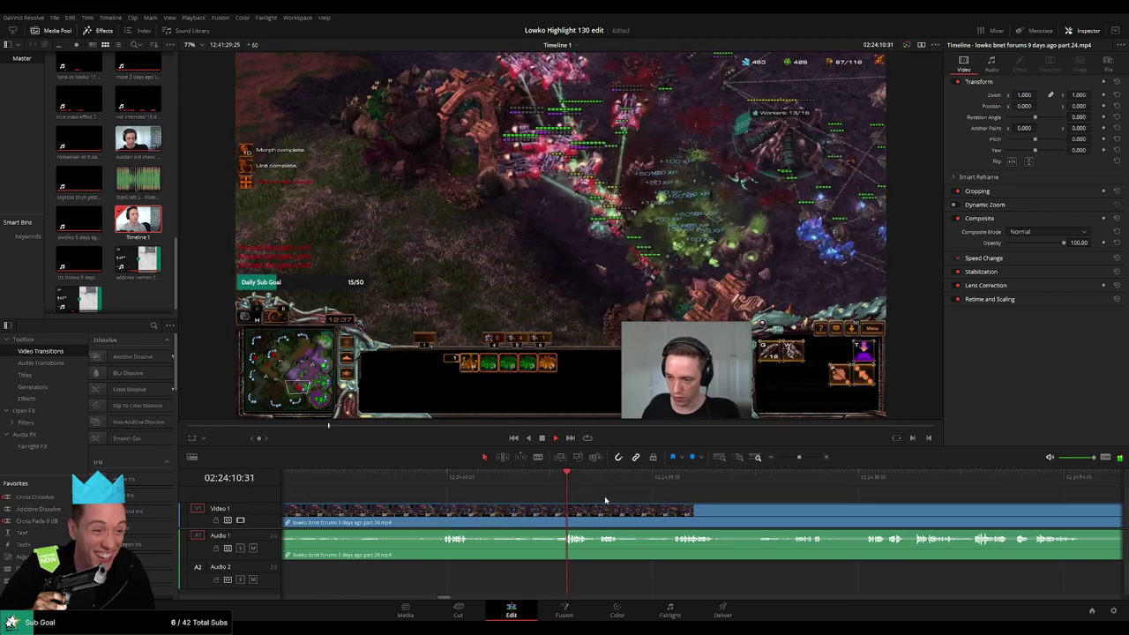
{"action": "scroll", "coordinate": [605, 496], "scroll_direction": "down", "scroll_amount": 2}
{"action": "scroll", "coordinate": [617, 501], "scroll_direction": "right", "scroll_amount": 3}
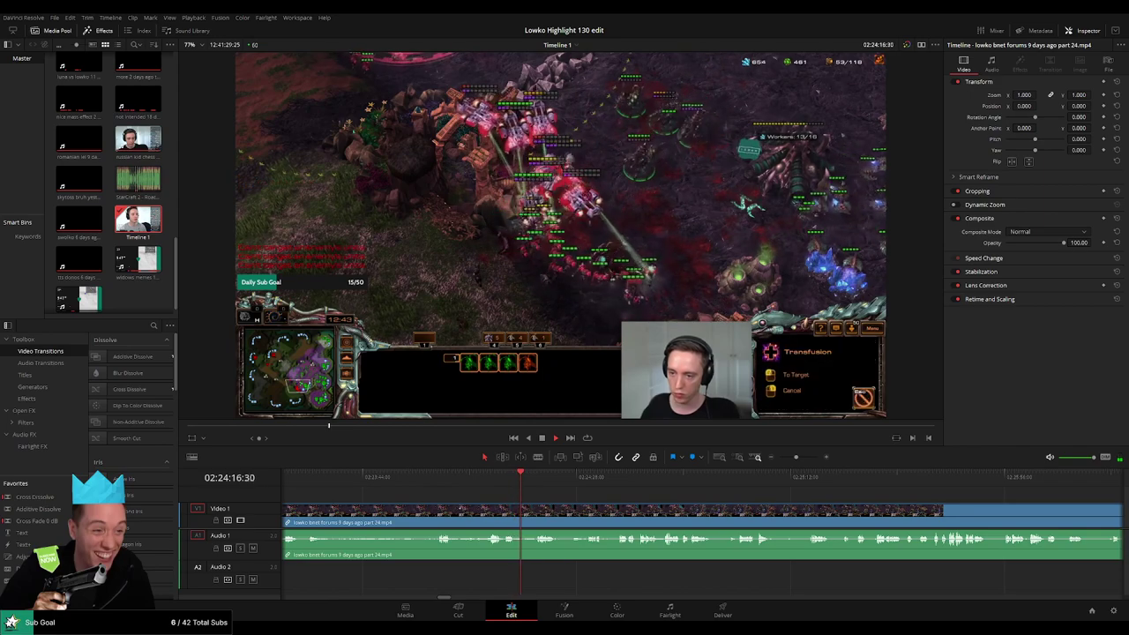
{"action": "scroll", "coordinate": [520, 511], "scroll_direction": "right", "scroll_amount": 1}
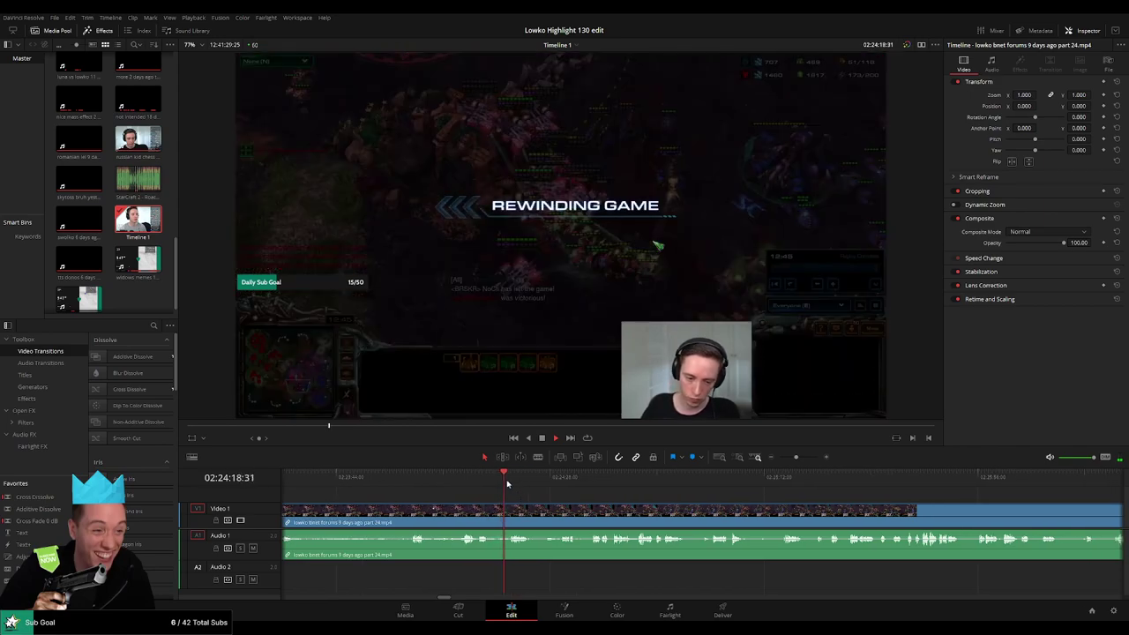
{"action": "left_click", "coordinate": [566, 484]}
{"action": "left_click_drag", "start_coordinate": [565, 484], "coordinate": [738, 484]}
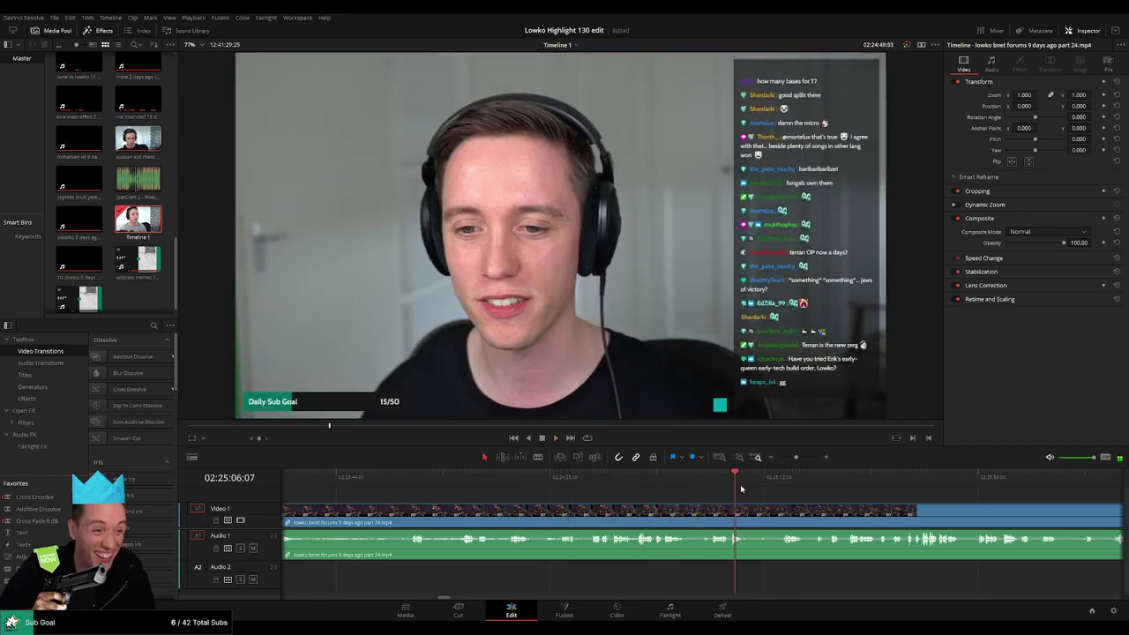
{"action": "scroll", "coordinate": [560, 497], "scroll_direction": "right", "scroll_amount": 5}
{"action": "left_click", "coordinate": [570, 486]}
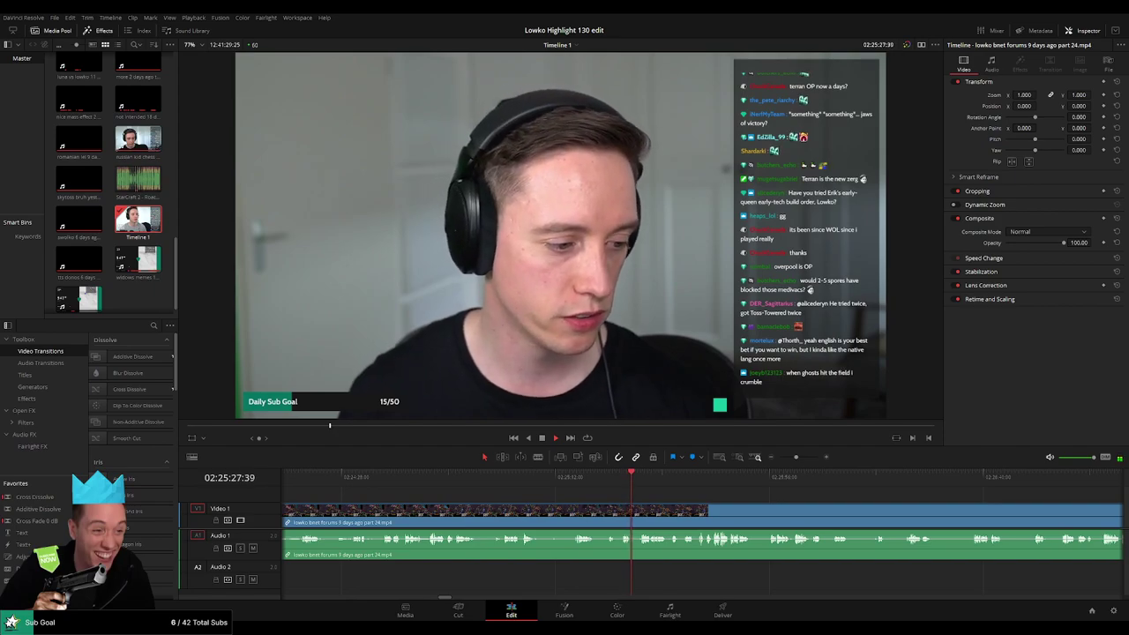
{"action": "scroll", "coordinate": [452, 502], "scroll_direction": "right", "scroll_amount": 3}
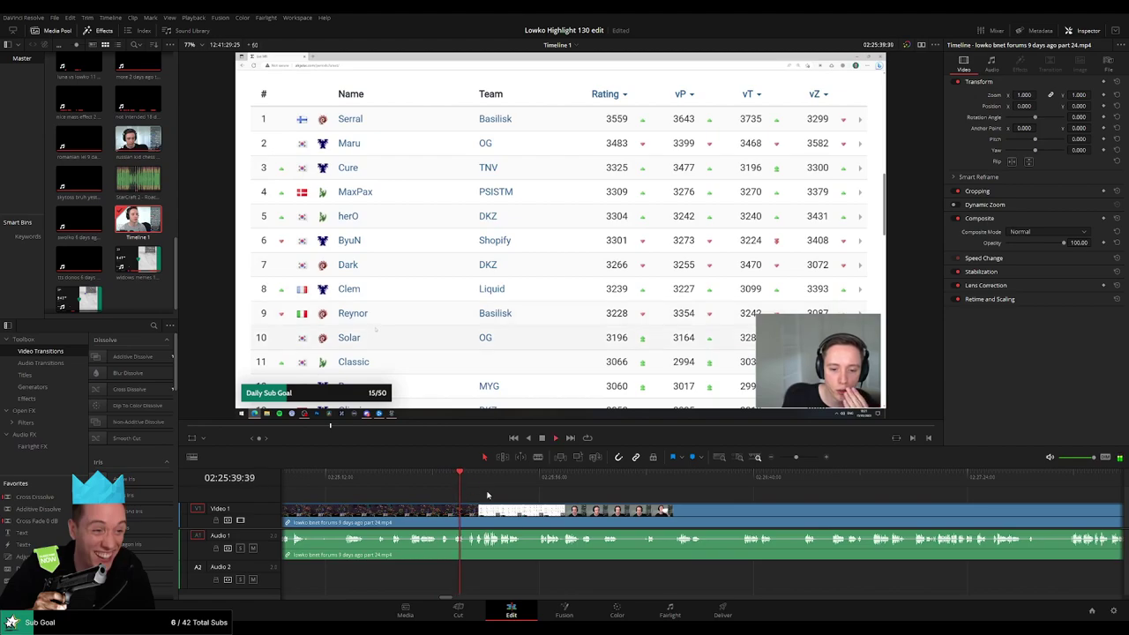
Fast-forward, reverse and replay the footage around the forum list at 02:28:35.
{"action": "key", "text": "j"}
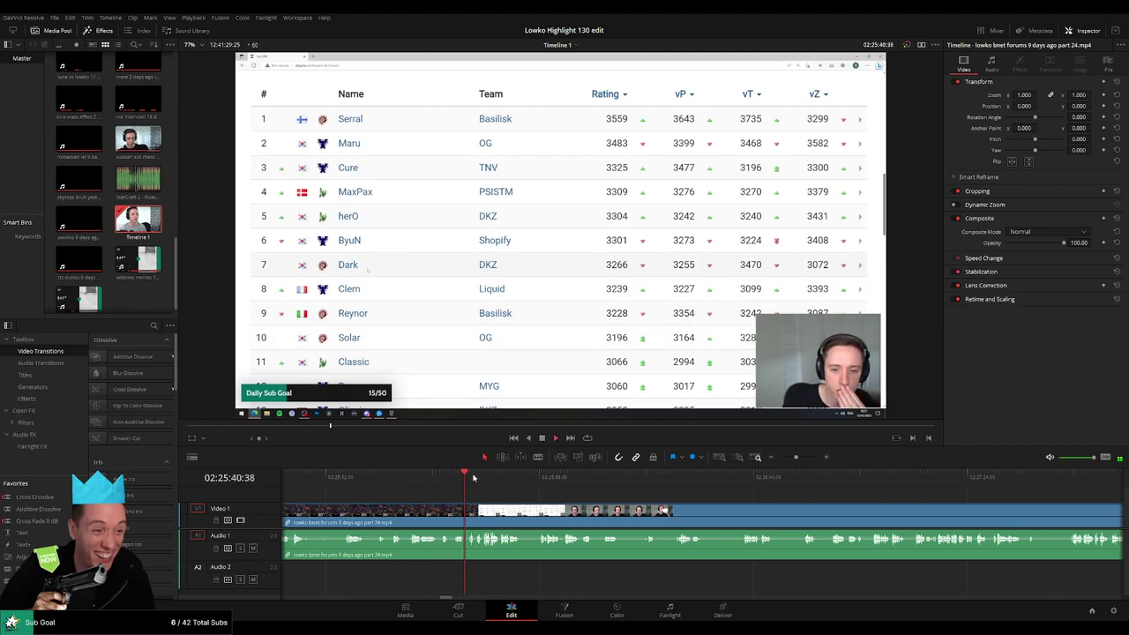
{"action": "key", "text": "l"}
{"action": "key", "text": "l"}
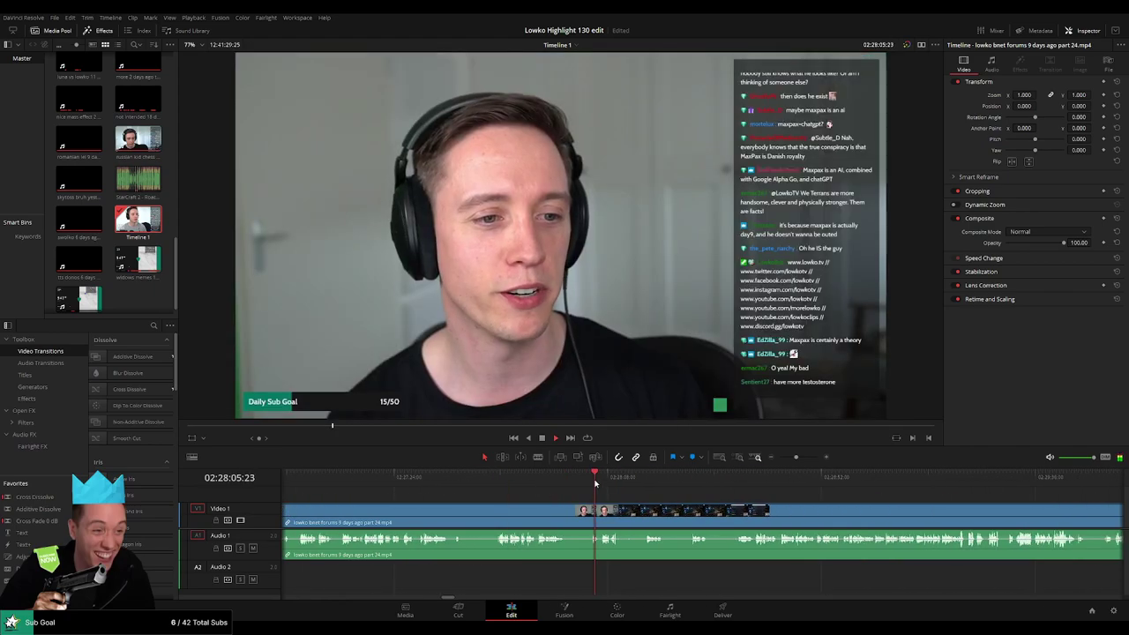
{"action": "key", "text": "k"}
{"action": "left_click", "coordinate": [737, 480]}
{"action": "key", "text": "l"}
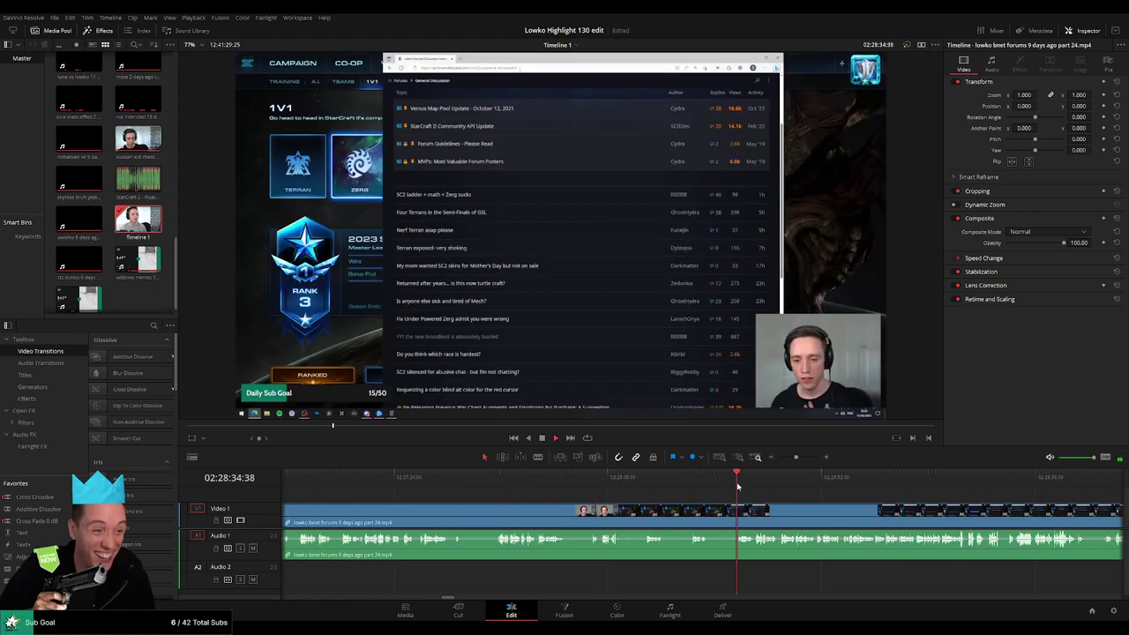
{"action": "key", "text": "j"}
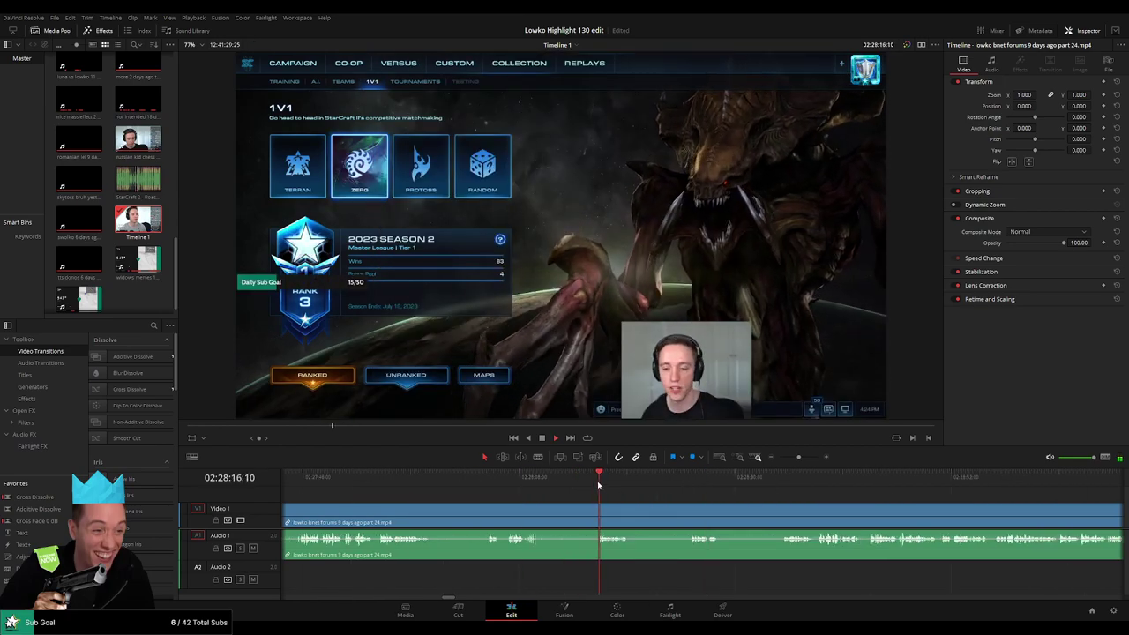
{"action": "key", "text": "l"}
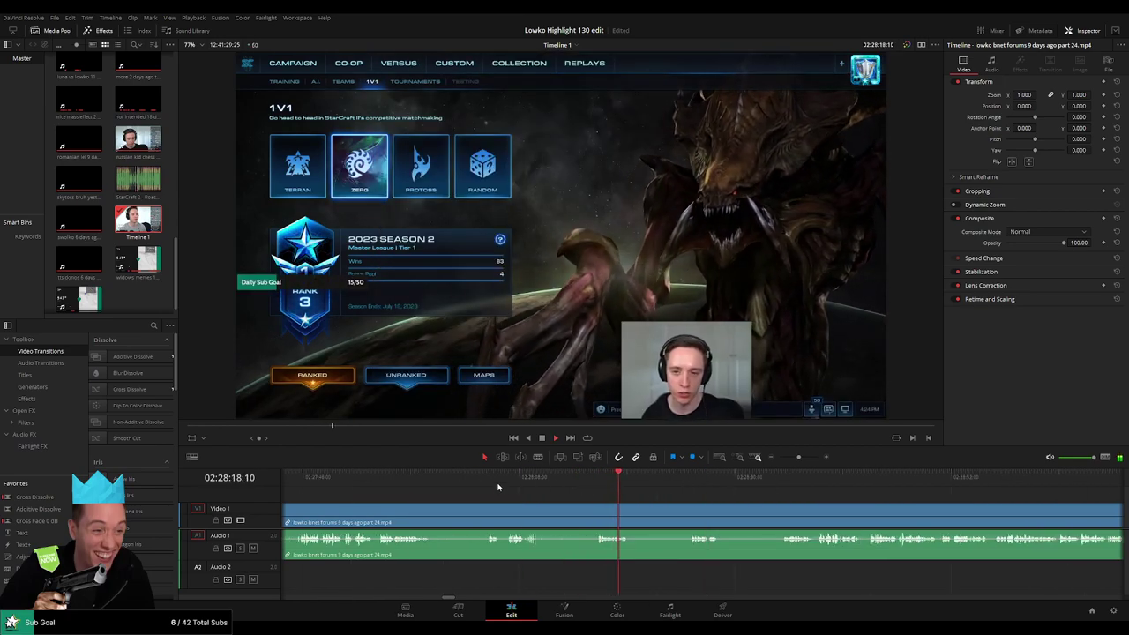
Jump back past the webcam shot to the StarCraft menu at 02:27:46.
{"action": "left_click", "coordinate": [492, 481]}
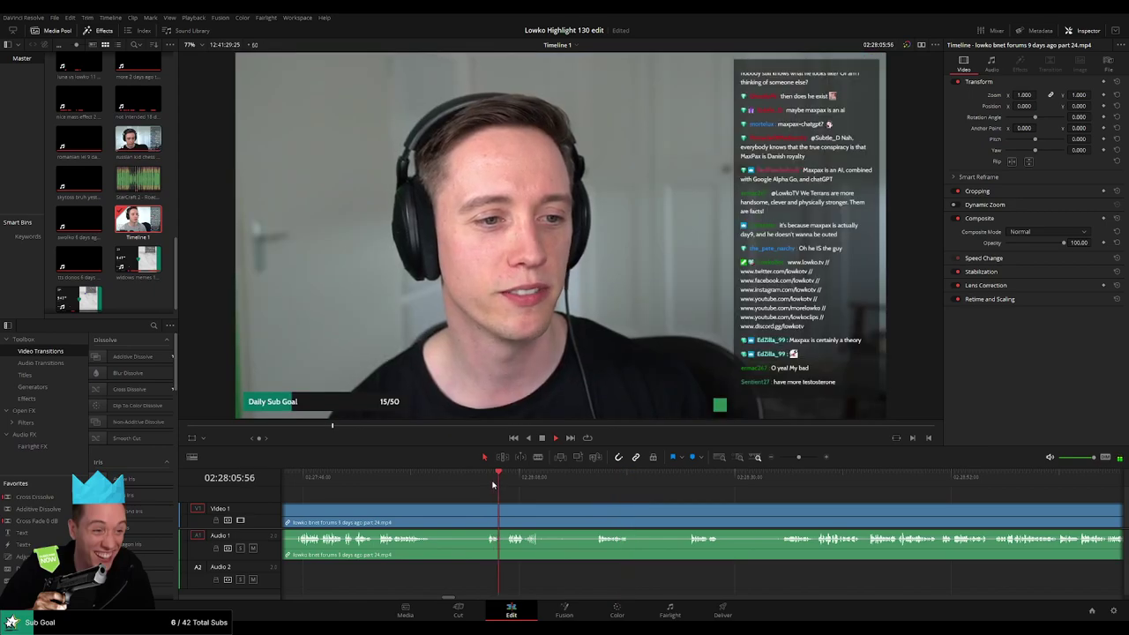
{"action": "left_click", "coordinate": [479, 481]}
{"action": "left_click", "coordinate": [311, 481]}
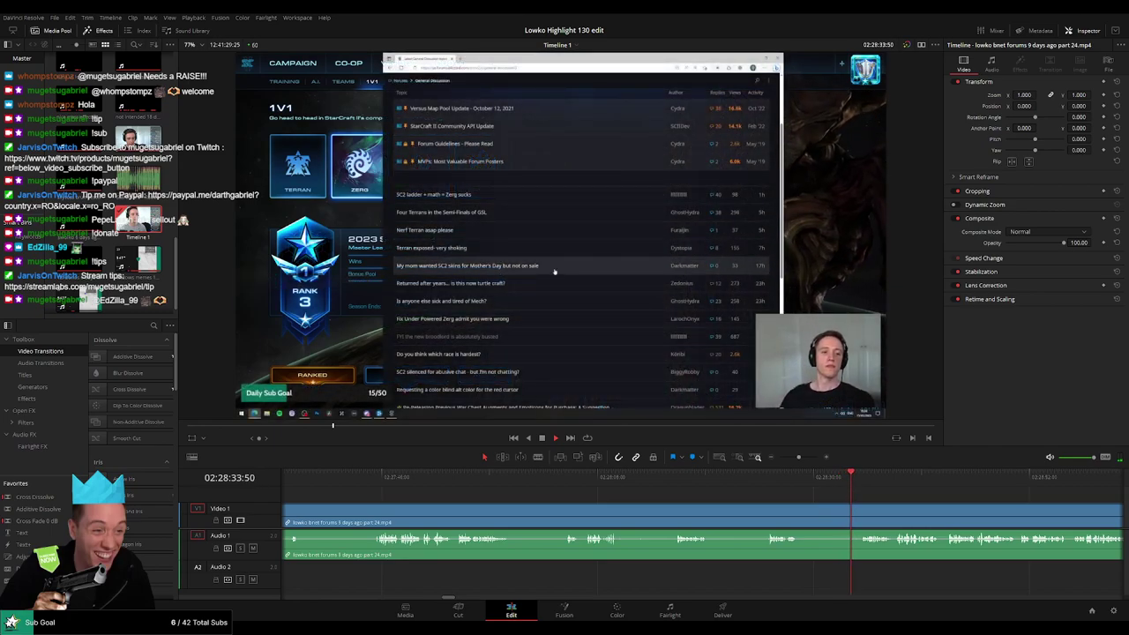
Split the clip where the forum list appears and ripple-delete all footage before it.
{"action": "scroll", "coordinate": [519, 496], "scroll_direction": "right", "scroll_amount": 3}
{"action": "scroll", "coordinate": [596, 497], "scroll_direction": "up", "scroll_amount": 2}
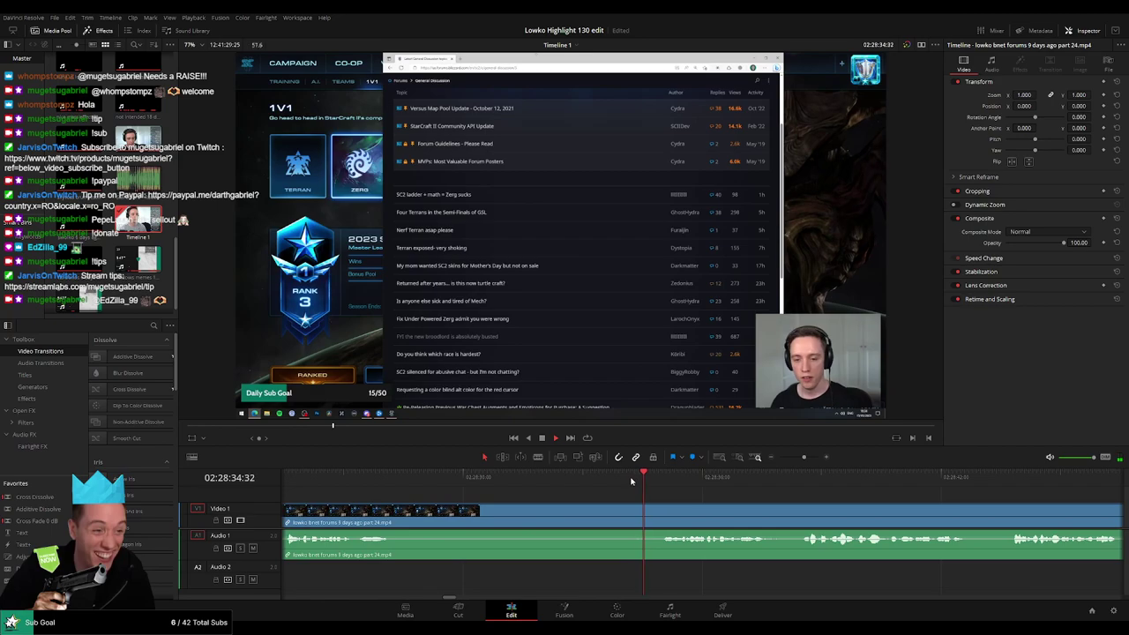
{"action": "left_click_drag", "start_coordinate": [631, 481], "coordinate": [611, 481]}
{"action": "key", "text": "ctrl+b"}
{"action": "left_click", "coordinate": [589, 516]}
{"action": "key", "text": "Delete"}
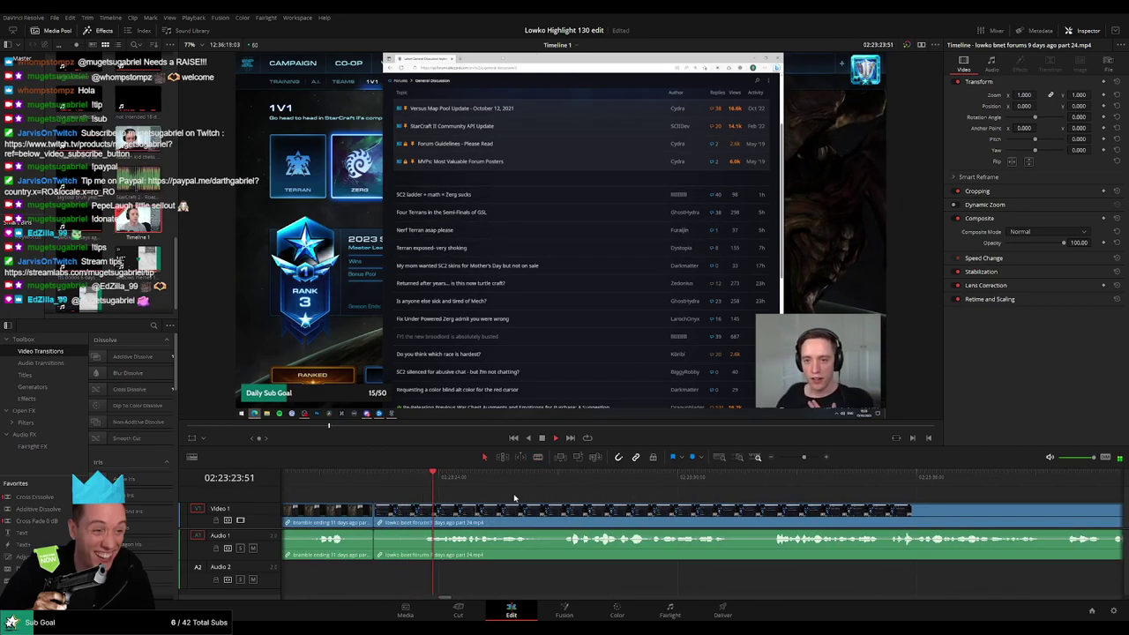
Blade the clip where the SC2 ladder thread opens, close the small gap, and play from the cut.
{"action": "scroll", "coordinate": [541, 503], "scroll_direction": "up", "scroll_amount": 2}
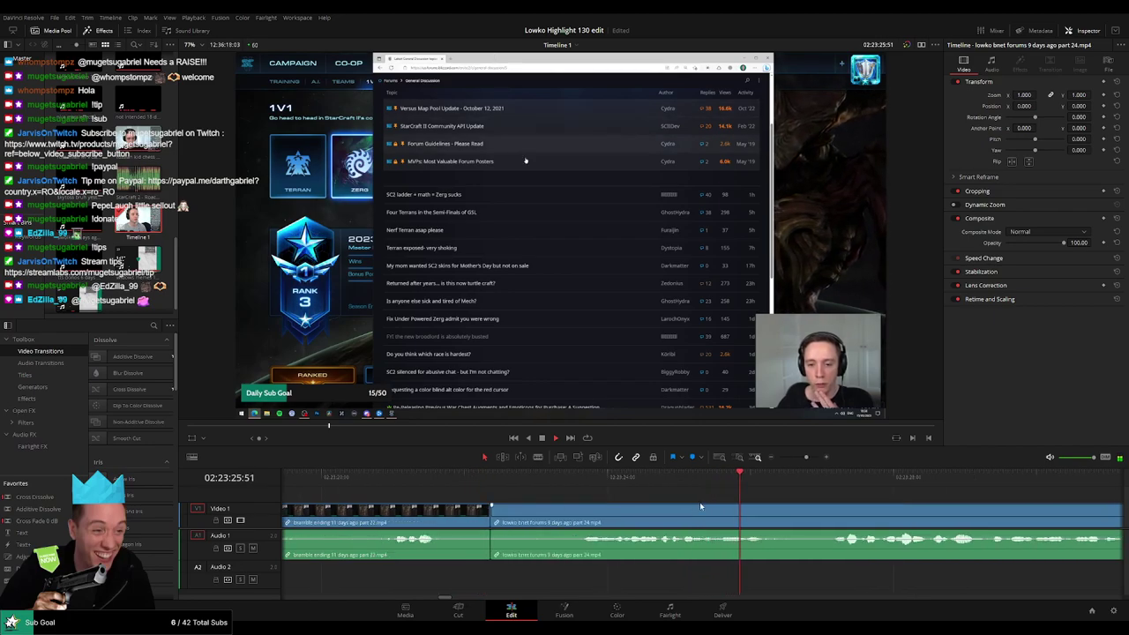
{"action": "scroll", "coordinate": [699, 502], "scroll_direction": "down", "scroll_amount": 1}
{"action": "scroll", "coordinate": [653, 502], "scroll_direction": "down", "scroll_amount": 1}
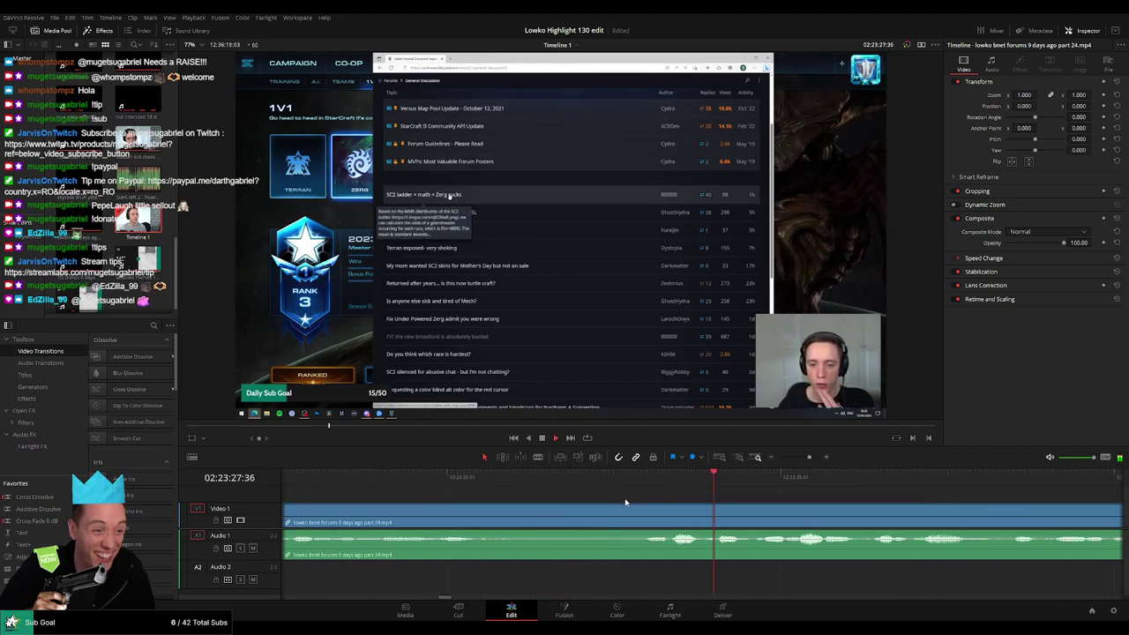
{"action": "scroll", "coordinate": [802, 460], "scroll_direction": "down", "scroll_amount": 1}
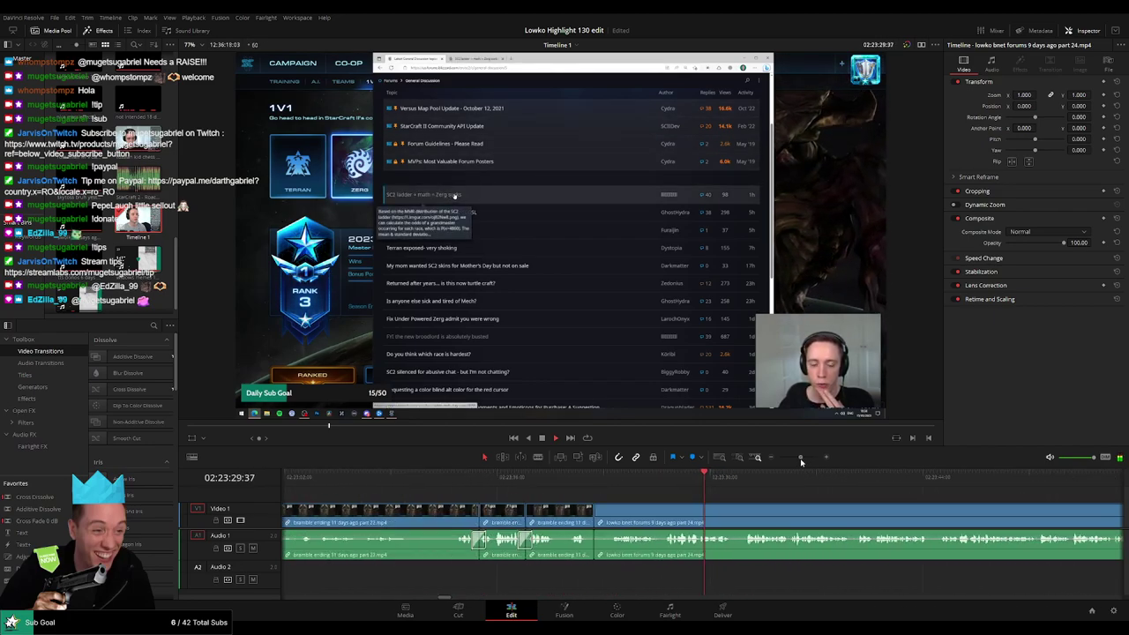
{"action": "scroll", "coordinate": [449, 463], "scroll_direction": "right", "scroll_amount": 3}
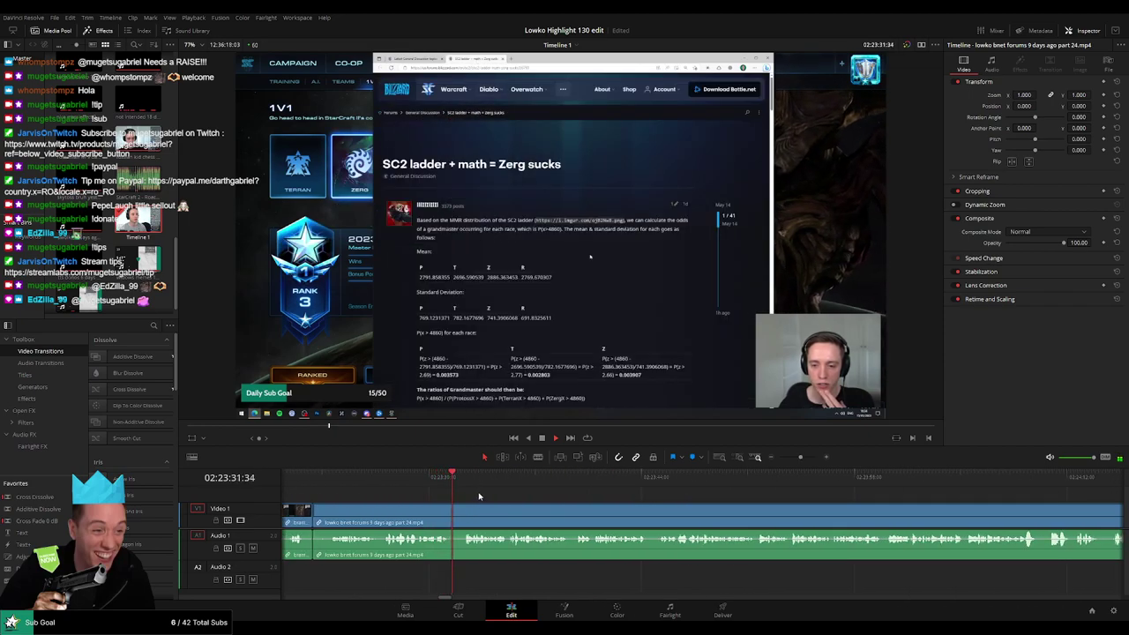
{"action": "key", "text": "b"}
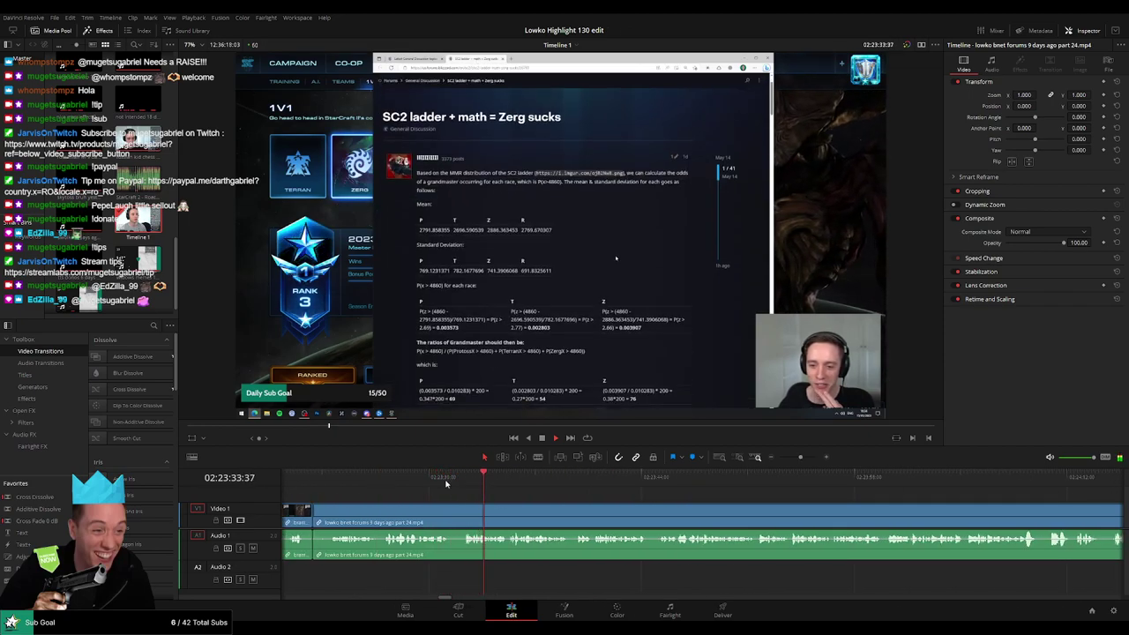
{"action": "left_click", "coordinate": [450, 511]}
{"action": "left_click", "coordinate": [452, 512]}
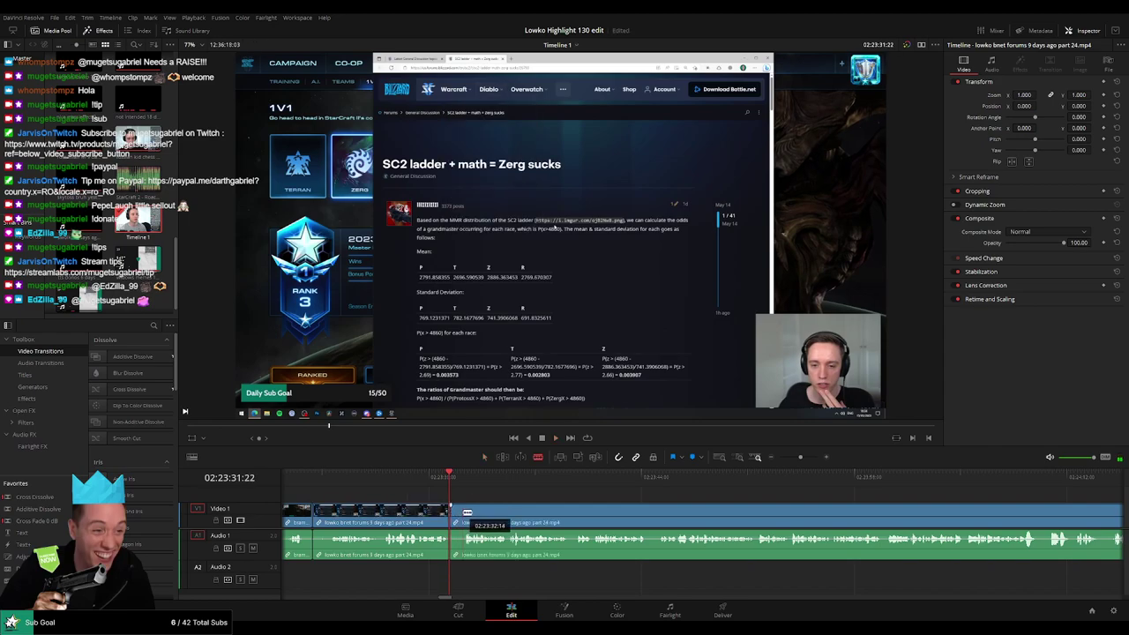
{"action": "left_click_drag", "start_coordinate": [455, 518], "coordinate": [451, 511]}
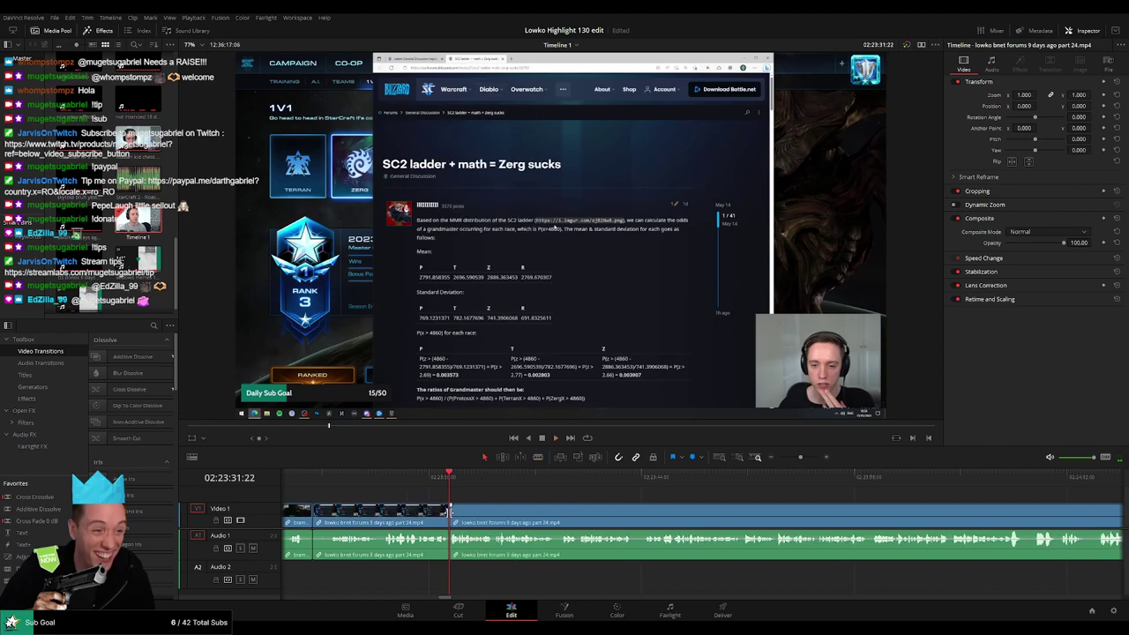
{"action": "key", "text": "space"}
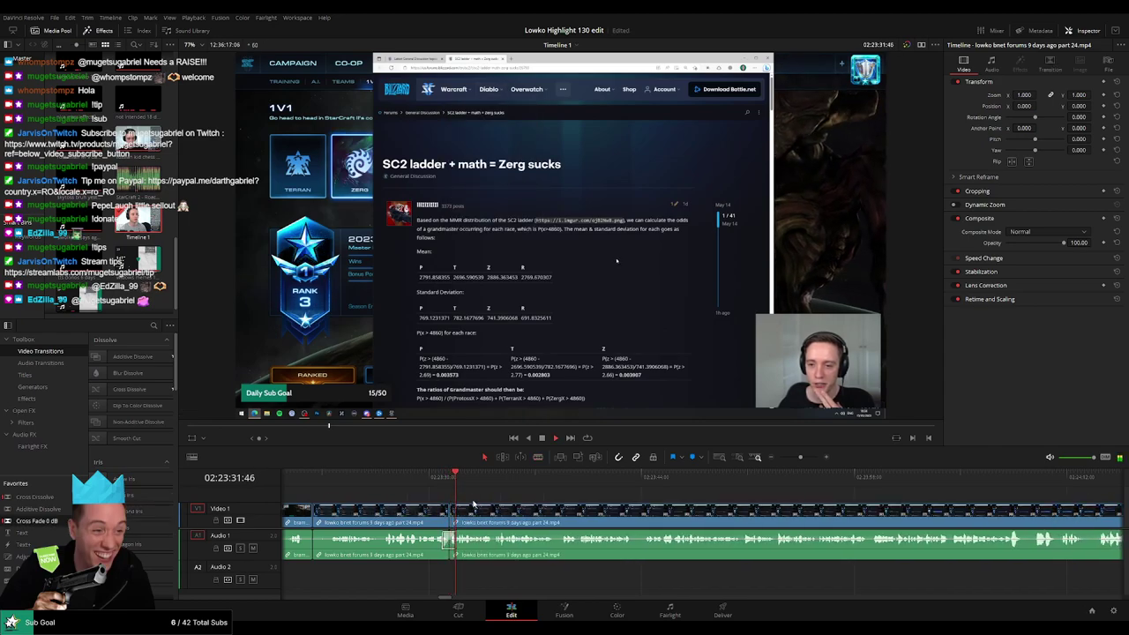
{"action": "key", "text": "space"}
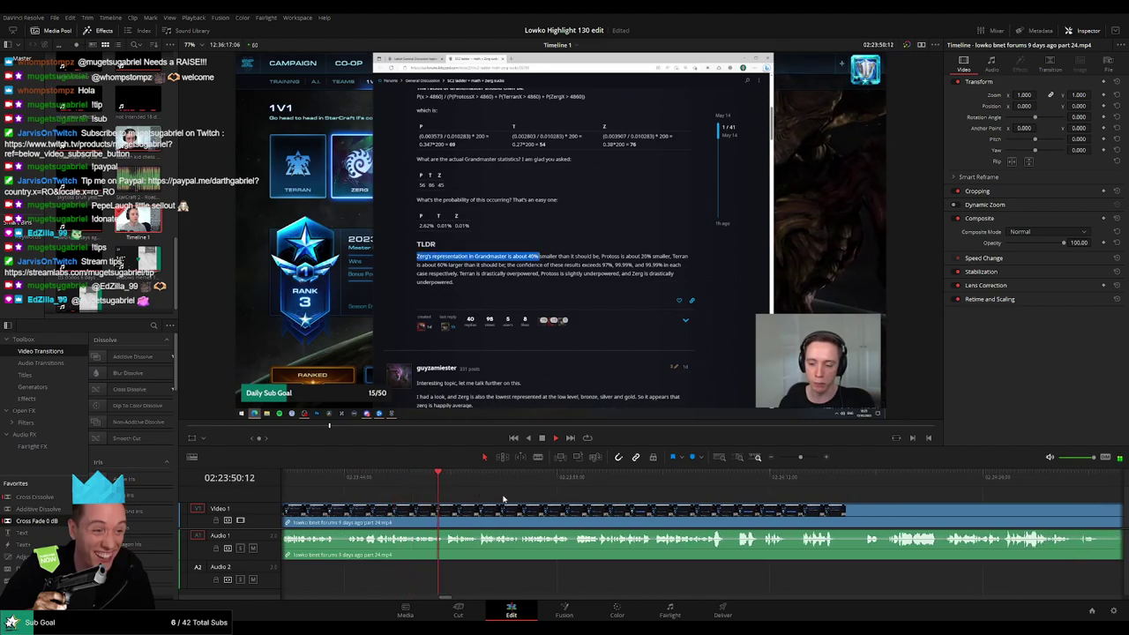
Replay the 'SC2 ladder + math = Zerg sucks' thread through its TLDR until 02:24:15.
{"action": "left_click", "coordinate": [411, 479]}
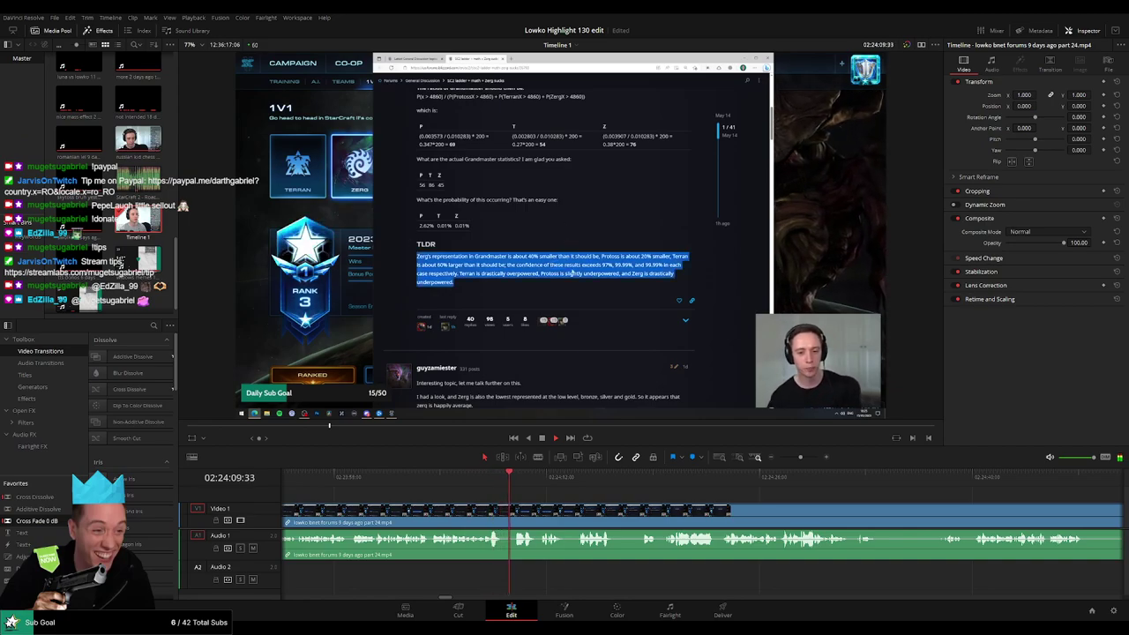
{"action": "scroll", "coordinate": [475, 496], "scroll_direction": "right", "scroll_amount": 3}
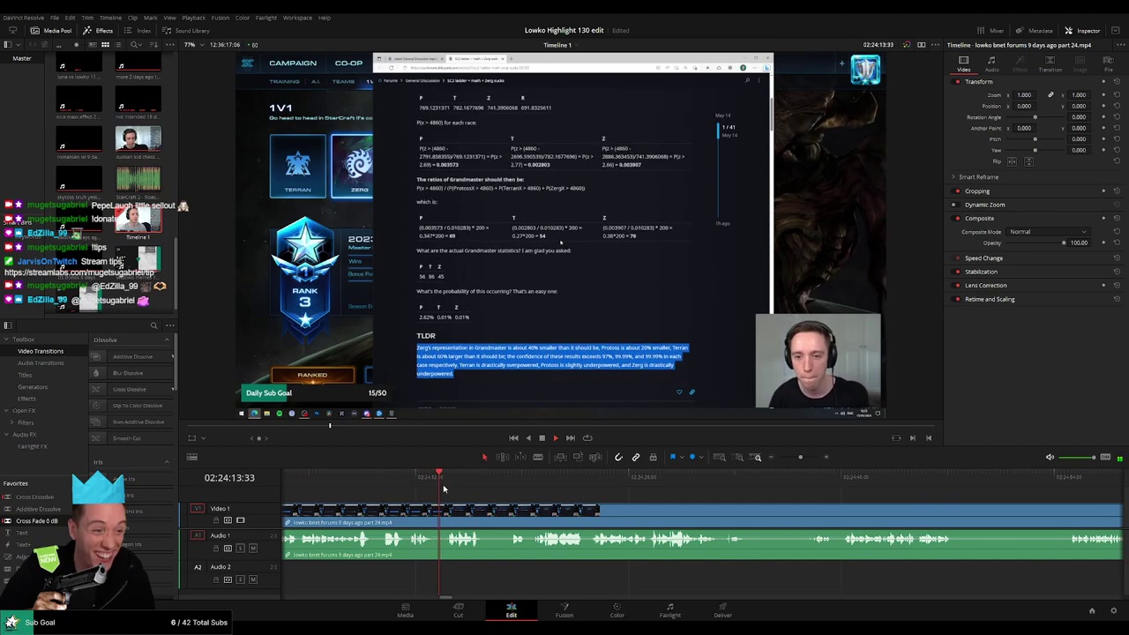
{"action": "scroll", "coordinate": [447, 489], "scroll_direction": "right", "scroll_amount": 2}
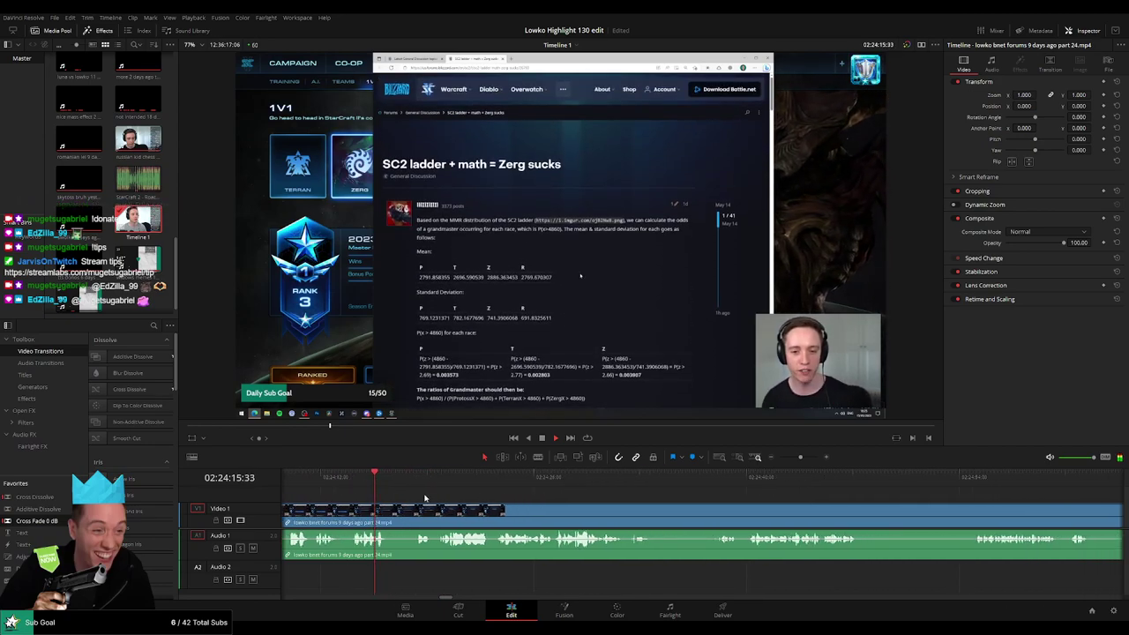
Add a blade cut during the thread footage and play on from it.
{"action": "key", "text": "b"}
{"action": "left_click", "coordinate": [391, 520]}
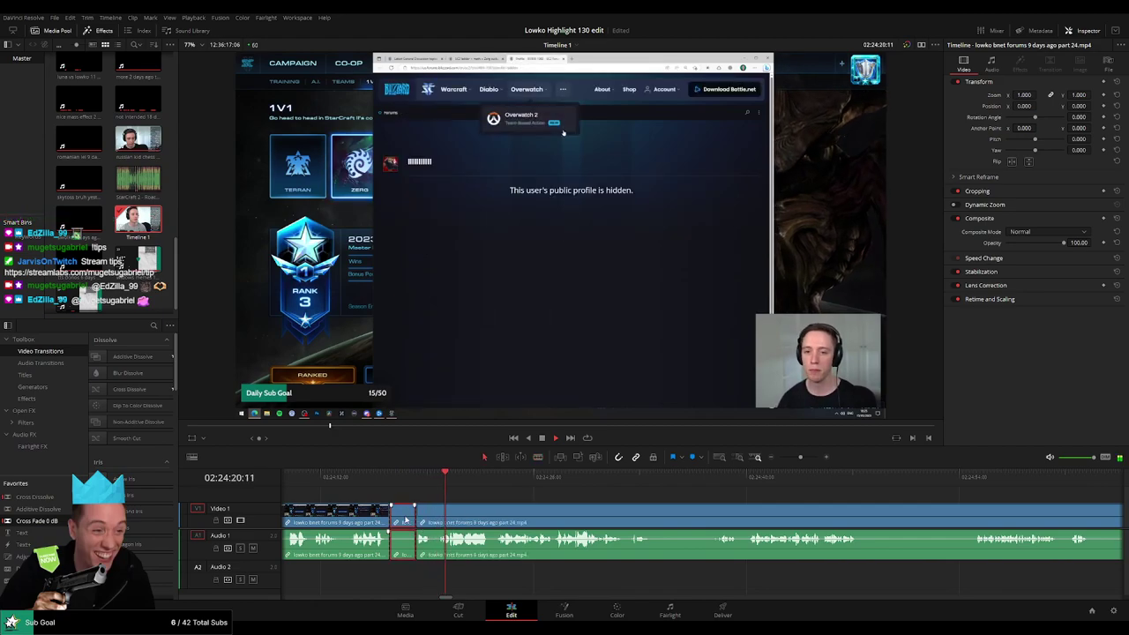
{"action": "key", "text": "a"}
{"action": "key", "text": "space"}
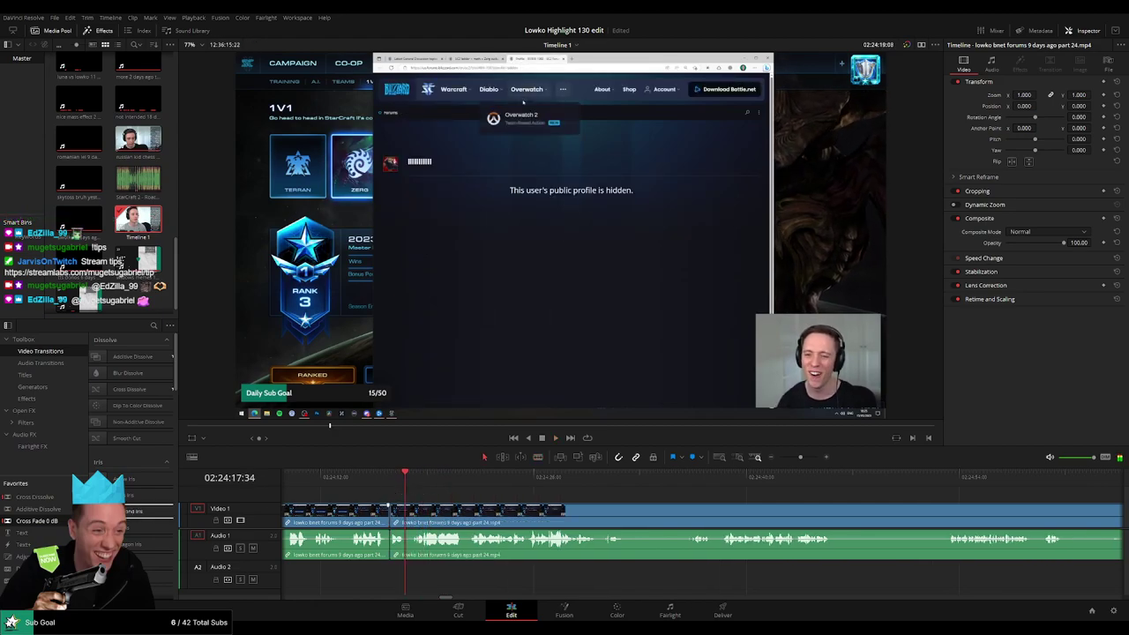
{"action": "key", "text": "space"}
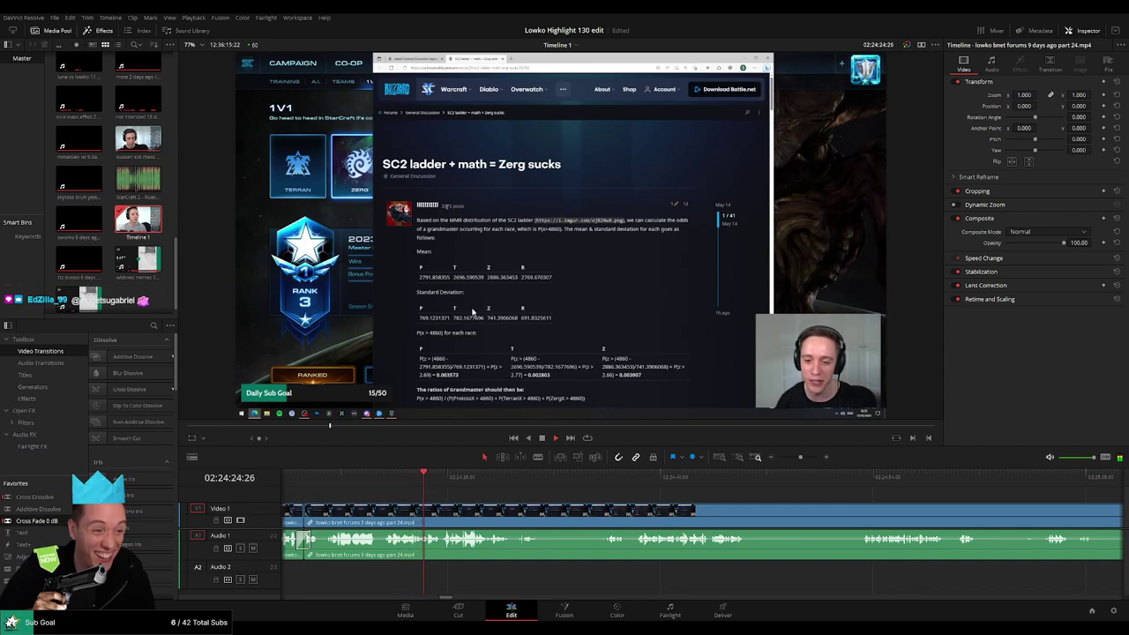
{"action": "scroll", "coordinate": [441, 499], "scroll_direction": "right", "scroll_amount": 2}
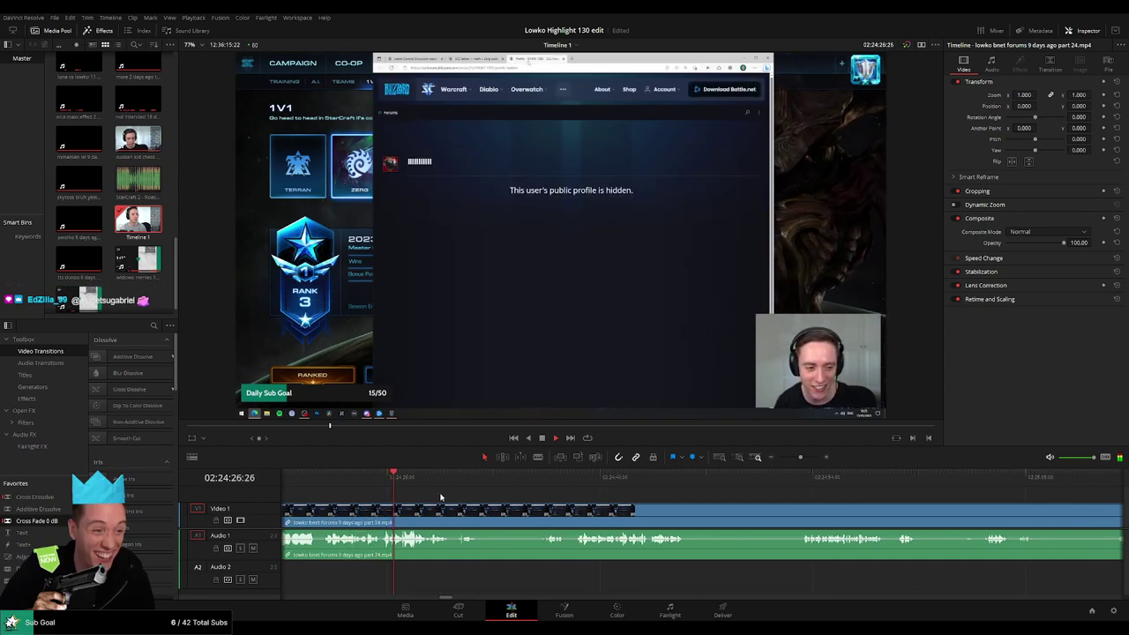
{"action": "scroll", "coordinate": [432, 497], "scroll_direction": "right", "scroll_amount": 2}
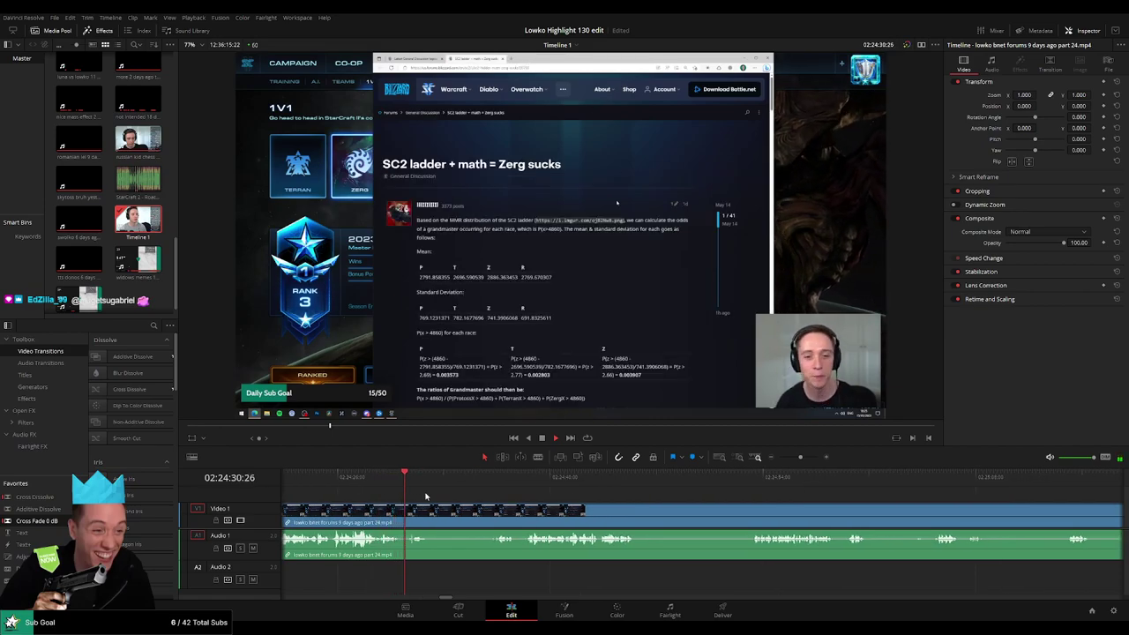
Cut out an unwanted stretch of the thread footage and close the gap.
{"action": "left_click", "coordinate": [402, 520]}
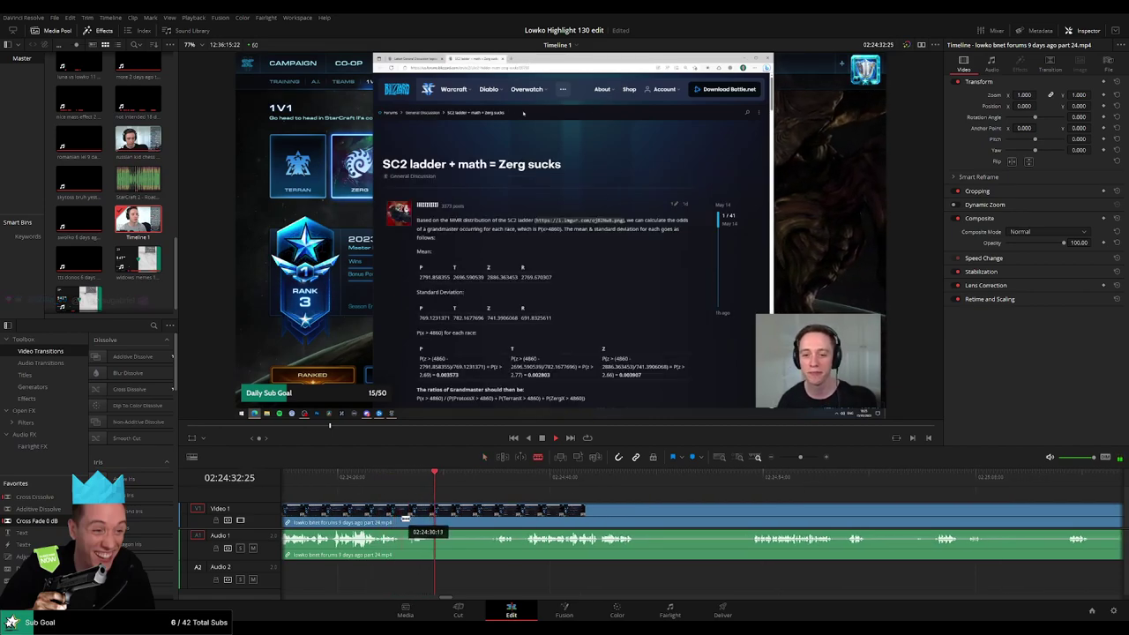
{"action": "key", "text": "a"}
{"action": "key", "text": "b"}
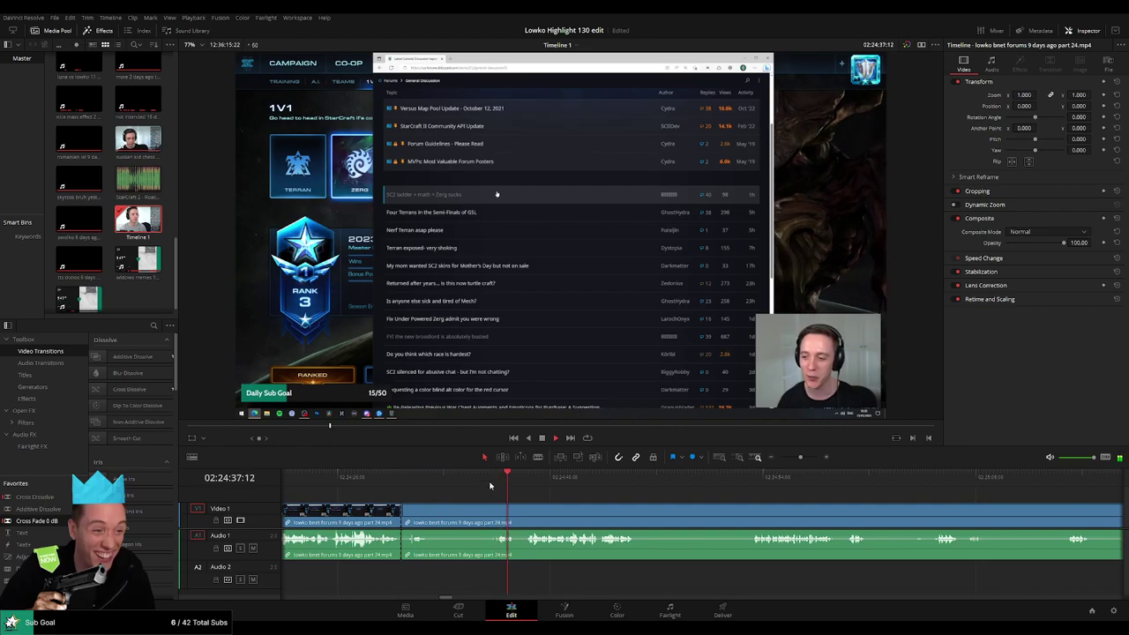
{"action": "left_click", "coordinate": [492, 522]}
{"action": "key", "text": "a"}
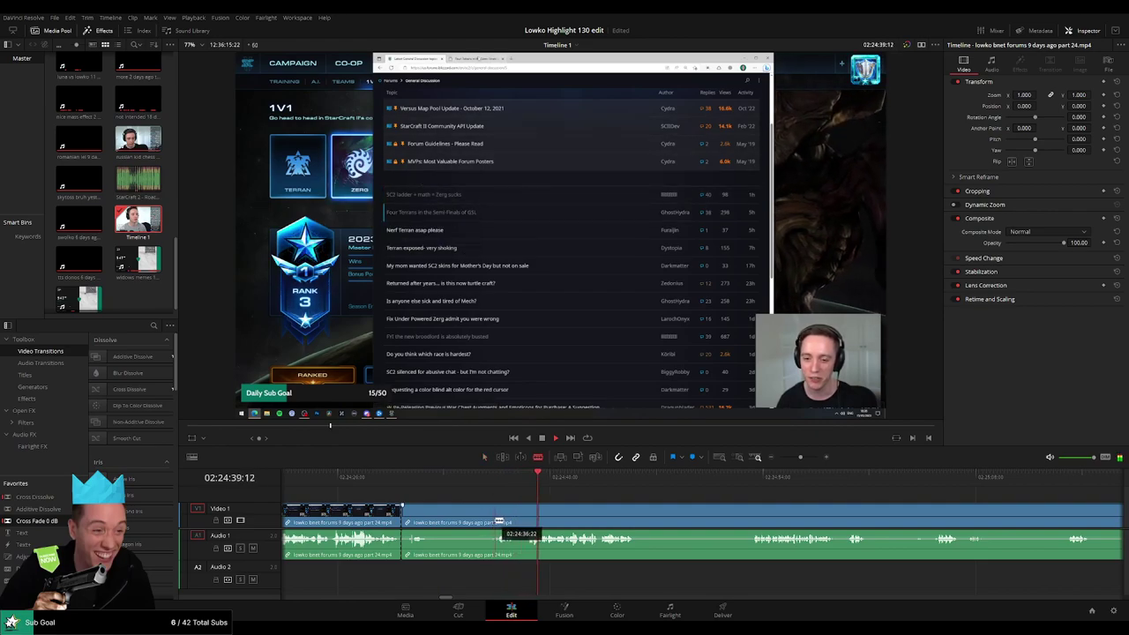
{"action": "left_click", "coordinate": [484, 524]}
{"action": "key", "text": "Delete"}
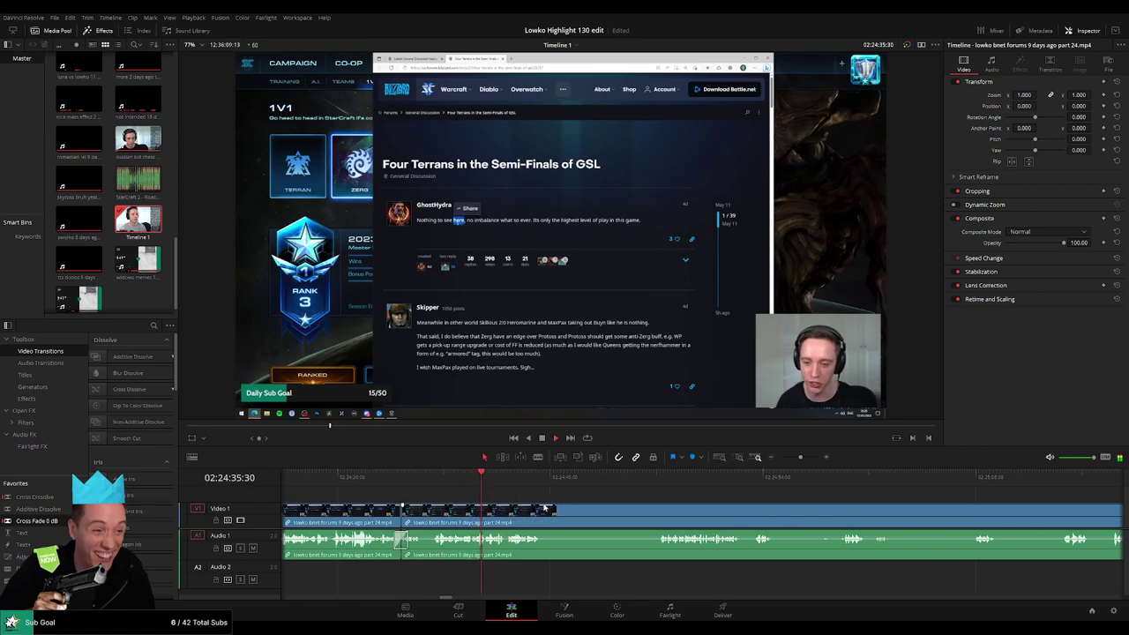
Remove an eight-second stretch between two cuts, closing the gap.
{"action": "scroll", "coordinate": [544, 508], "scroll_direction": "right", "scroll_amount": 3}
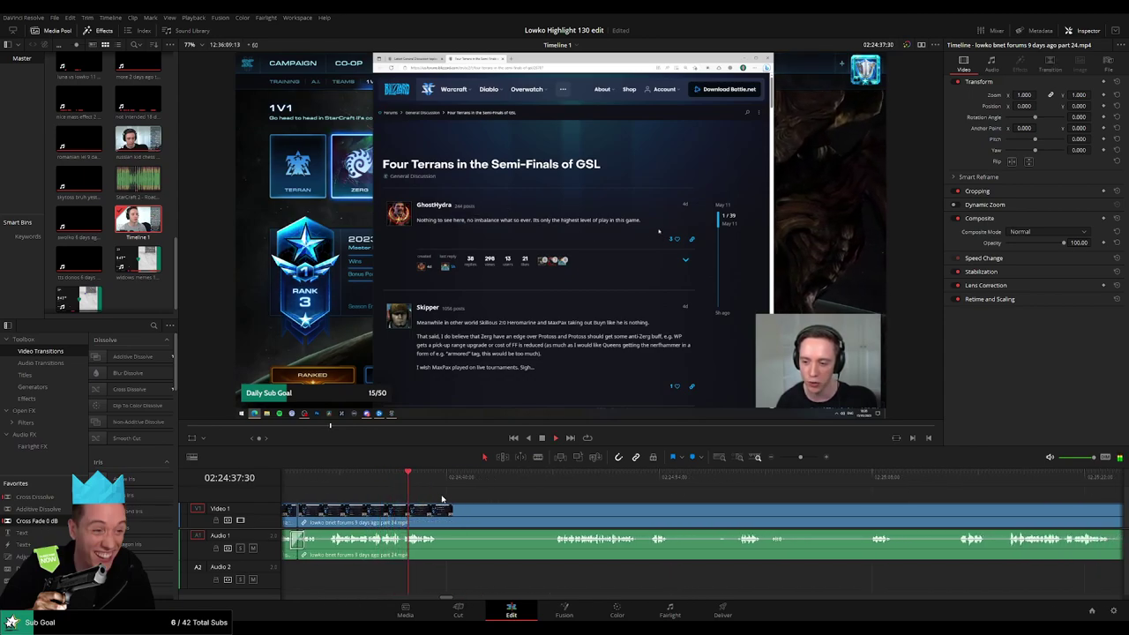
{"action": "key", "text": "b"}
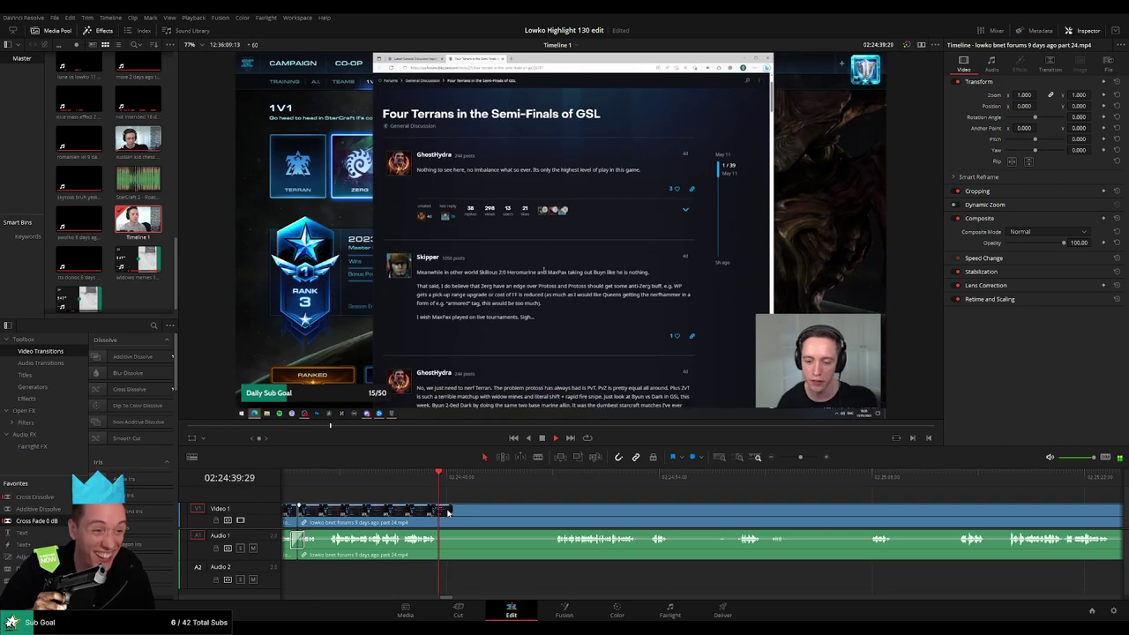
{"action": "left_click", "coordinate": [443, 511]}
{"action": "left_click_drag", "start_coordinate": [459, 477], "coordinate": [554, 481]}
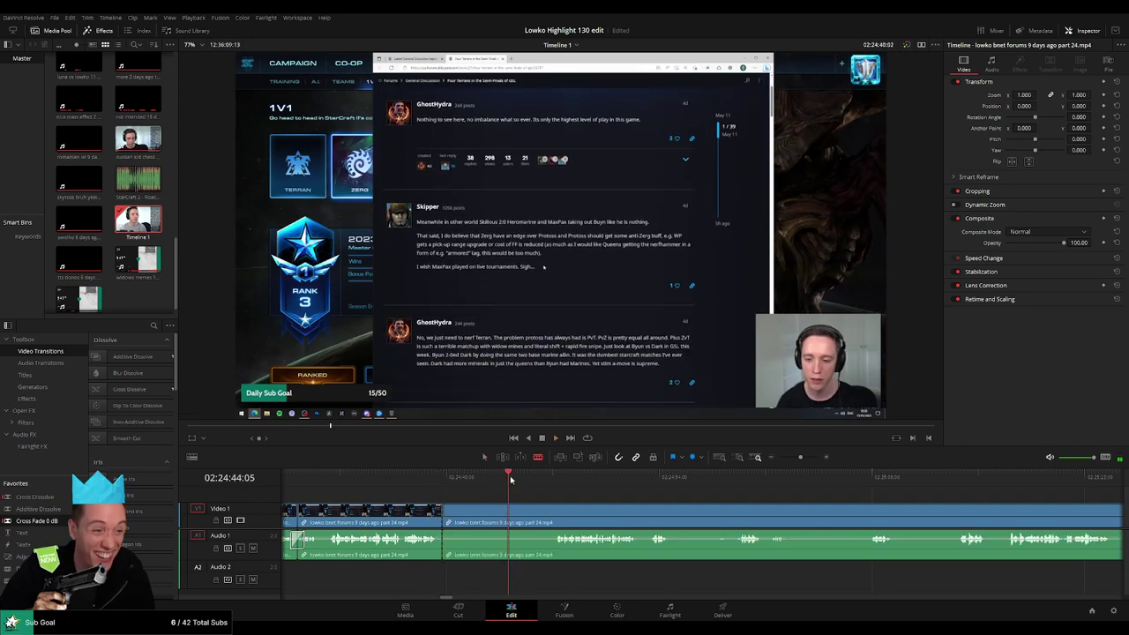
{"action": "left_click", "coordinate": [555, 512]}
{"action": "key", "text": "a"}
{"action": "left_click", "coordinate": [536, 514]}
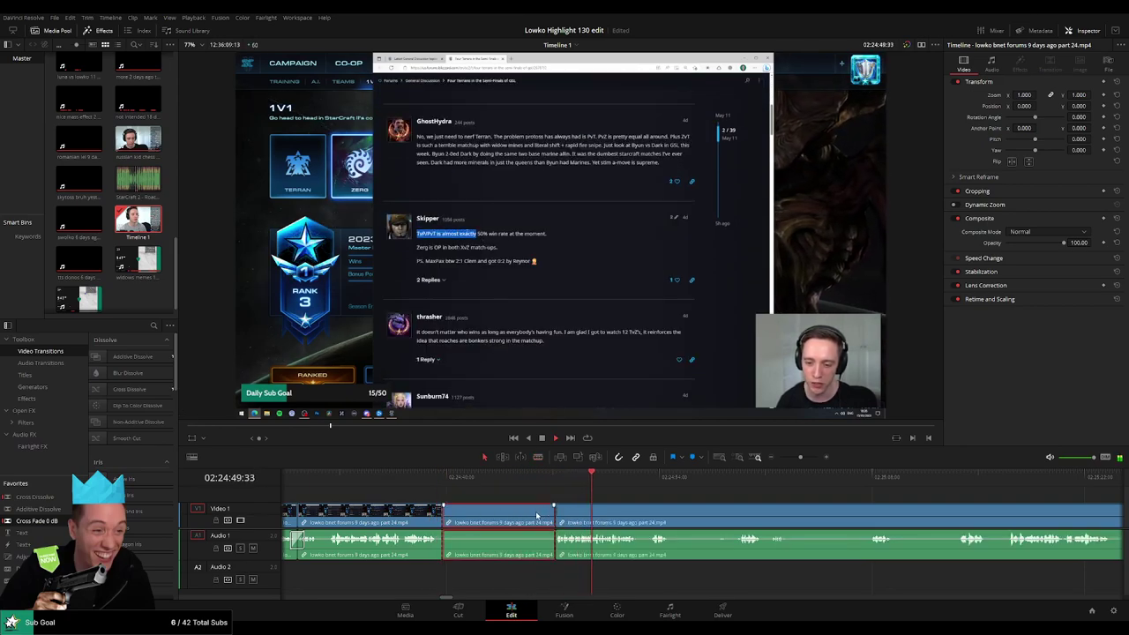
{"action": "key", "text": "Delete"}
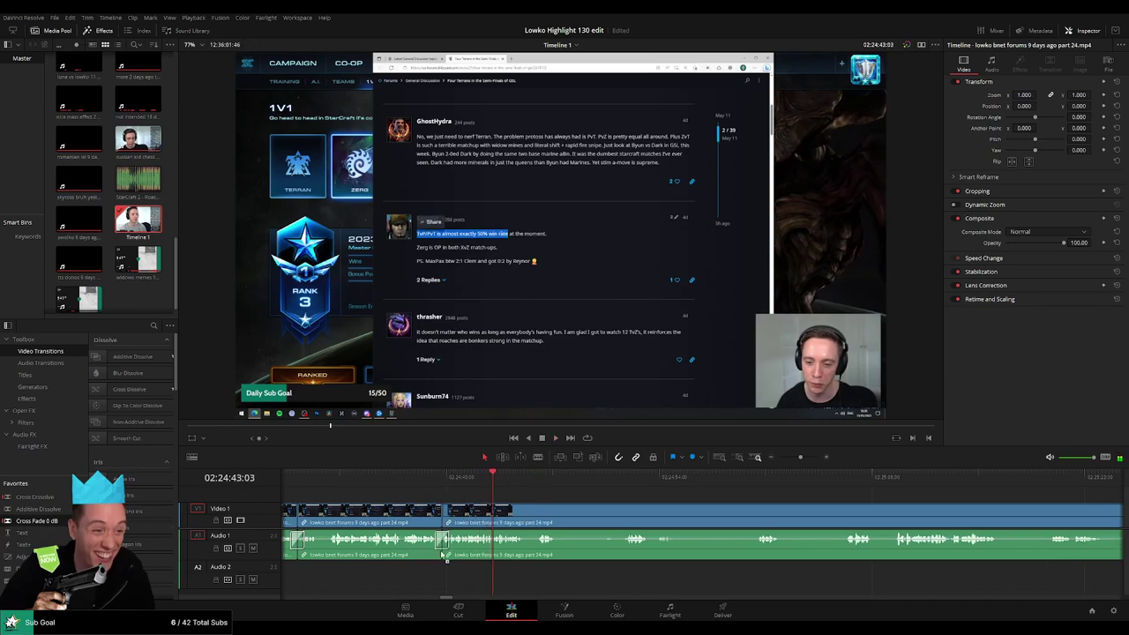
Cut out another short stretch, slide the remaining clip left against the previous one, and review.
{"action": "scroll", "coordinate": [529, 503], "scroll_direction": "right", "scroll_amount": 3}
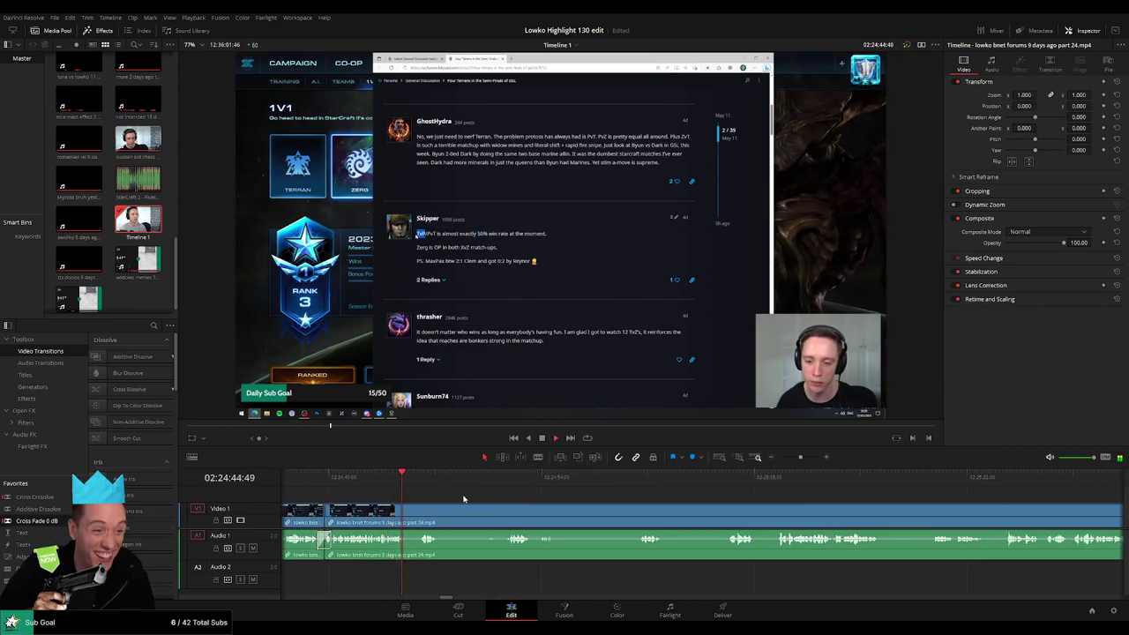
{"action": "scroll", "coordinate": [458, 504], "scroll_direction": "right", "scroll_amount": 1}
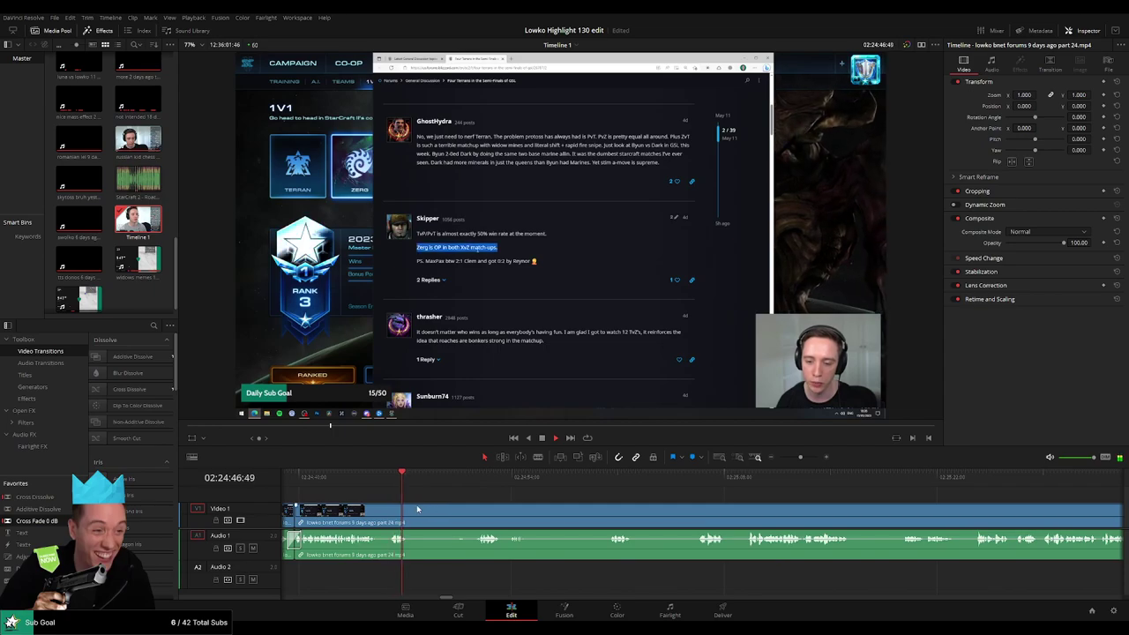
{"action": "key", "text": "ctrl+b"}
{"action": "left_click", "coordinate": [468, 478]}
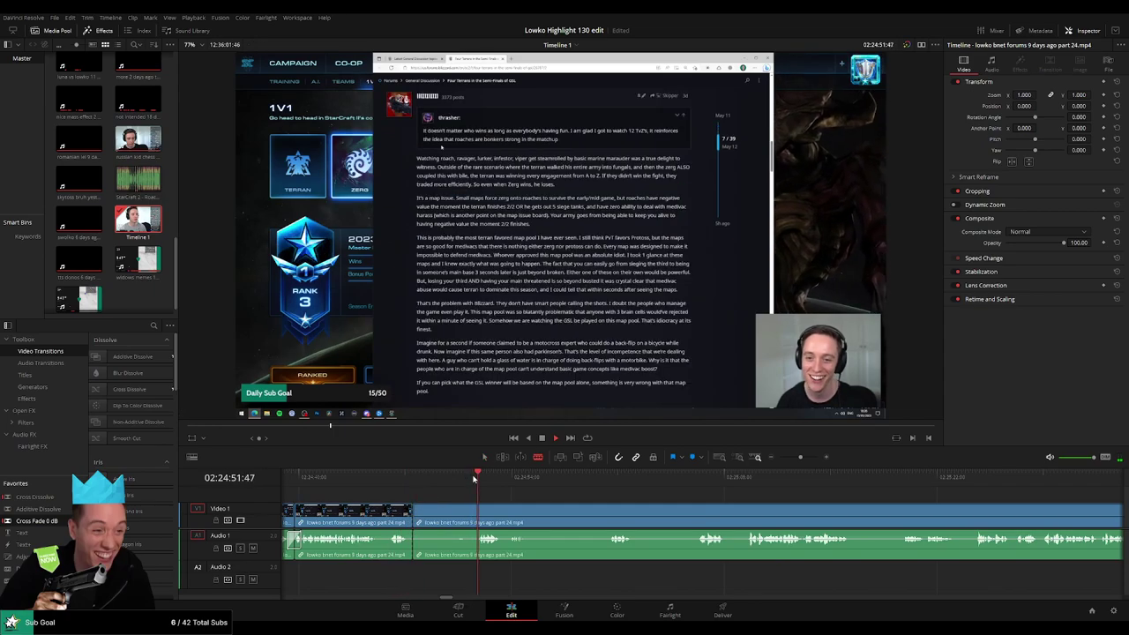
{"action": "left_click", "coordinate": [456, 477]}
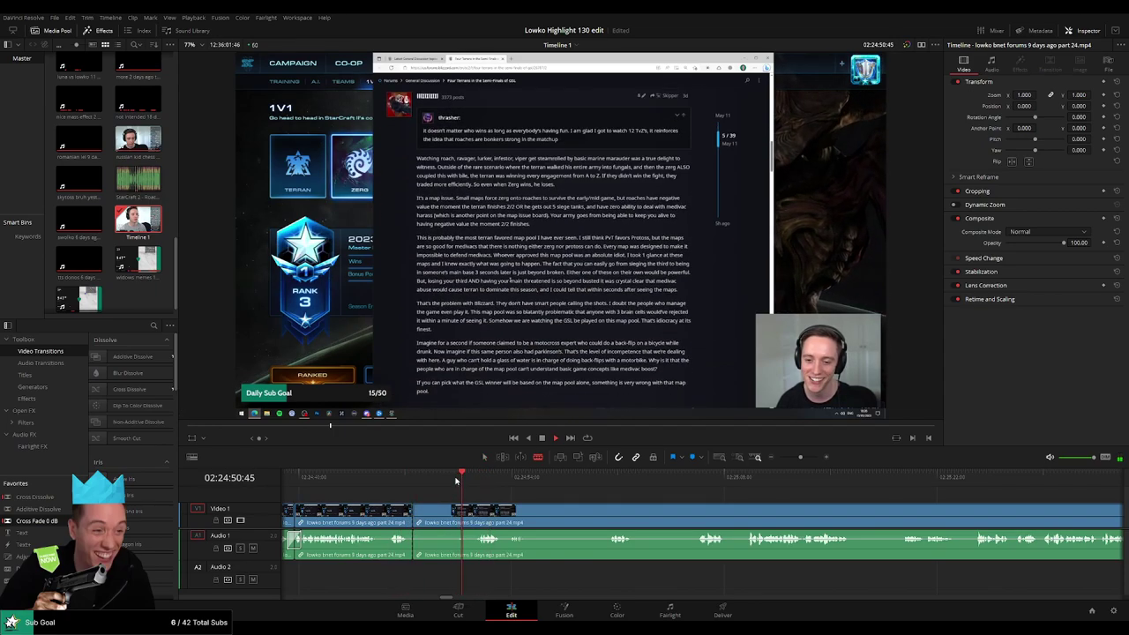
{"action": "key", "text": "ctrl+b"}
{"action": "left_click", "coordinate": [436, 520]}
{"action": "key", "text": "Delete"}
{"action": "left_click_drag", "start_coordinate": [476, 521], "coordinate": [429, 520]}
{"action": "key", "text": "space"}
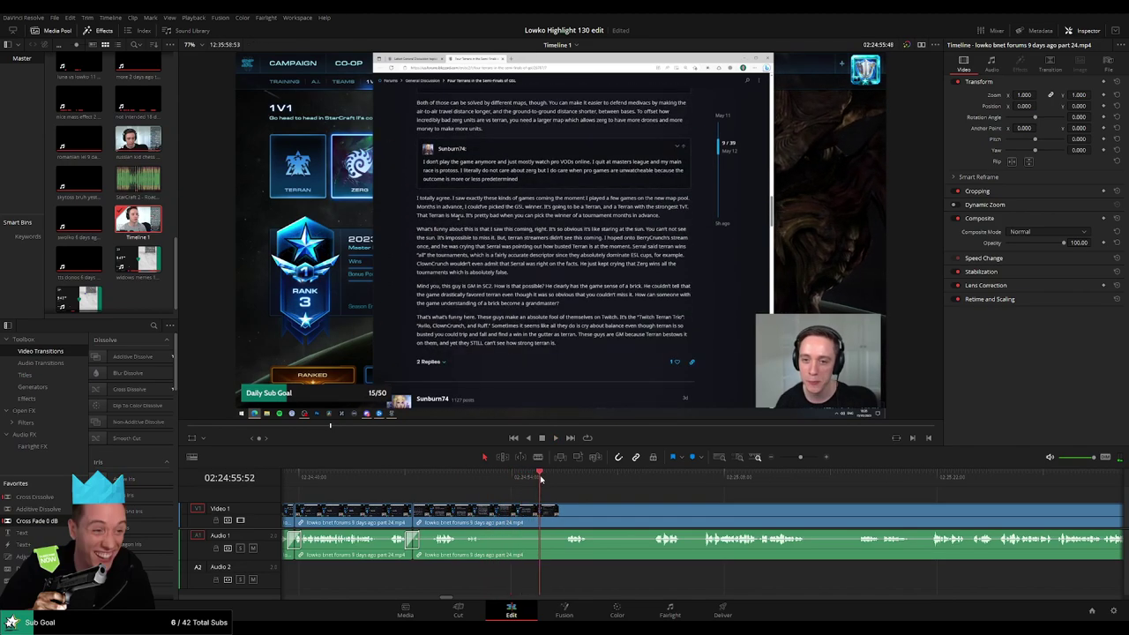
Blade around the next skipped part and extend the clip's edge further right.
{"action": "key", "text": "b"}
{"action": "left_click", "coordinate": [493, 521]}
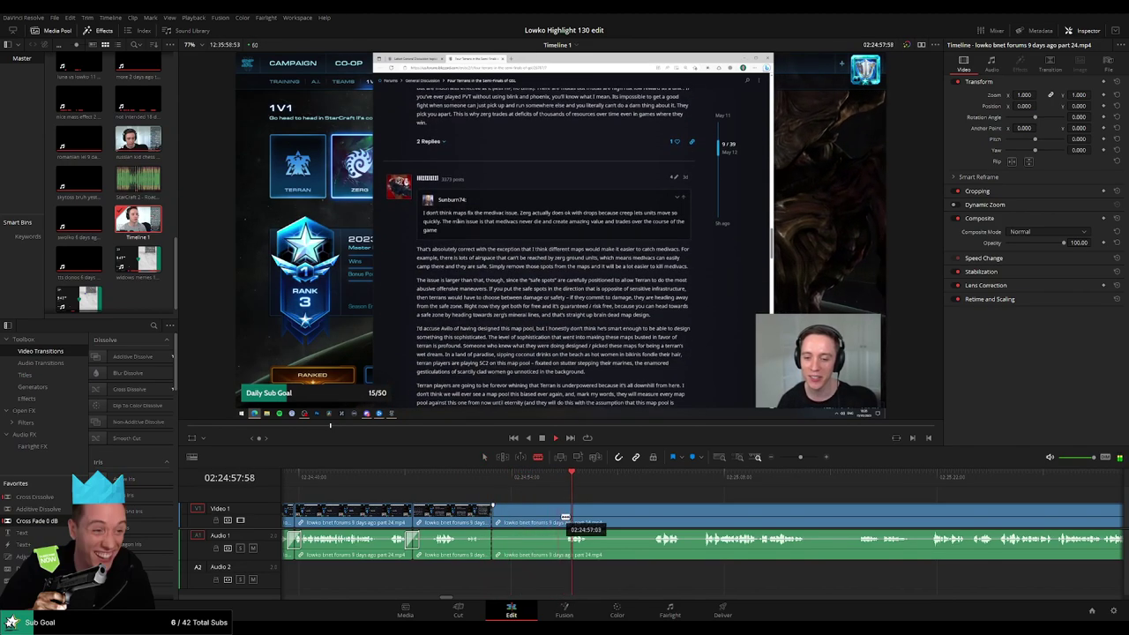
{"action": "left_click", "coordinate": [549, 520]}
{"action": "key", "text": "a"}
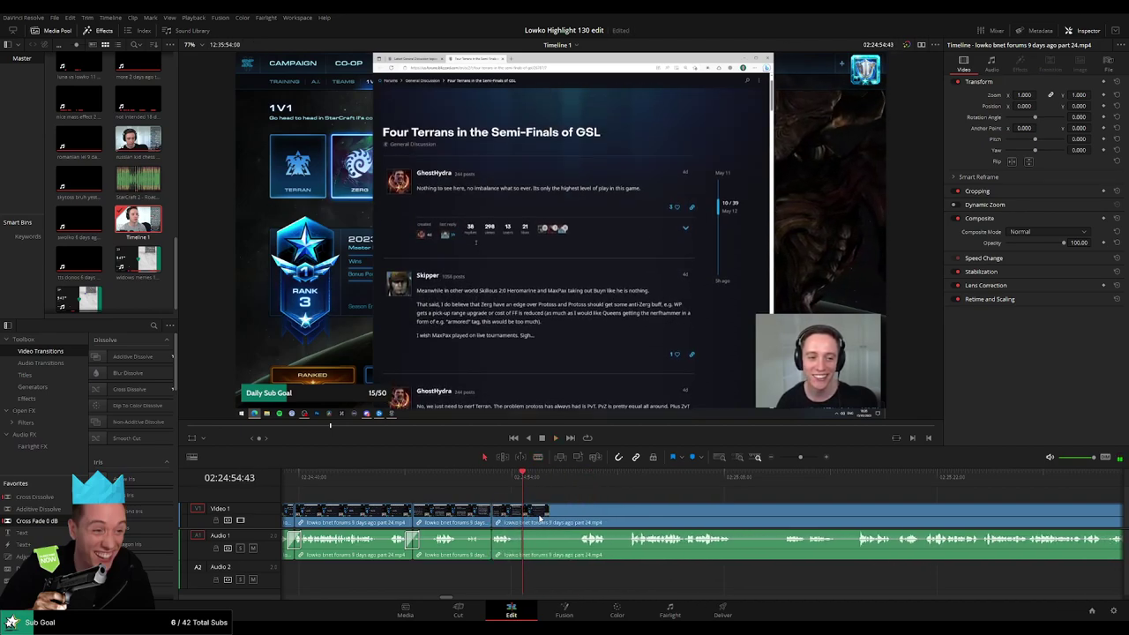
{"action": "key", "text": "space"}
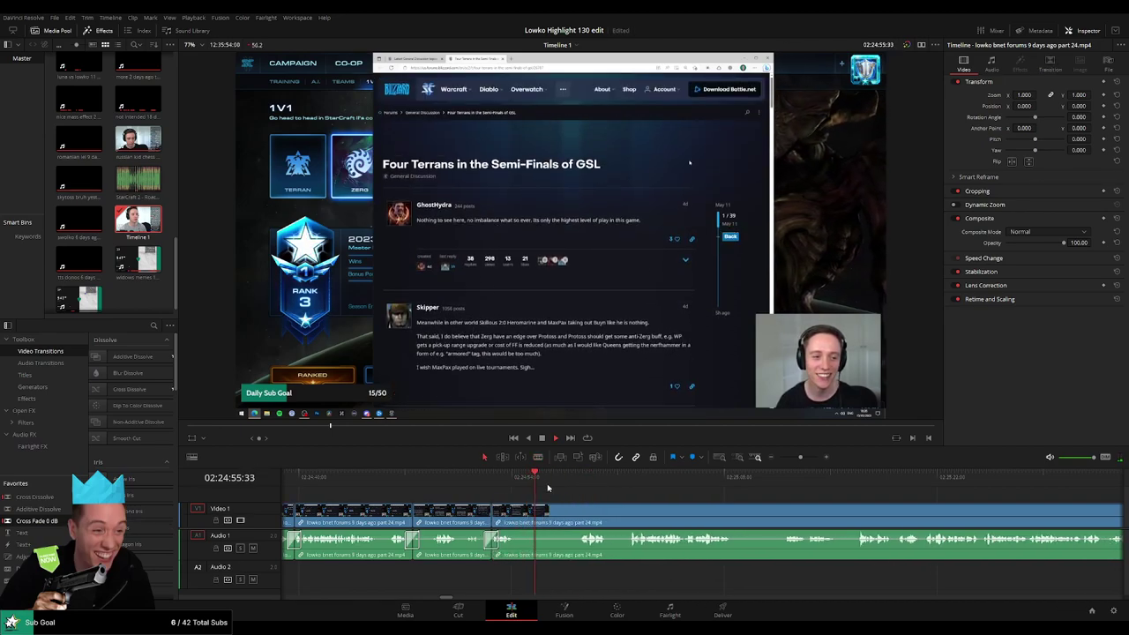
{"action": "left_click_drag", "start_coordinate": [533, 513], "coordinate": [577, 513]}
Undo the trim, readjust the clip boundary, and cut the Nerf Terran footage at the thread's top.
{"action": "key", "text": "ctrl+z"}
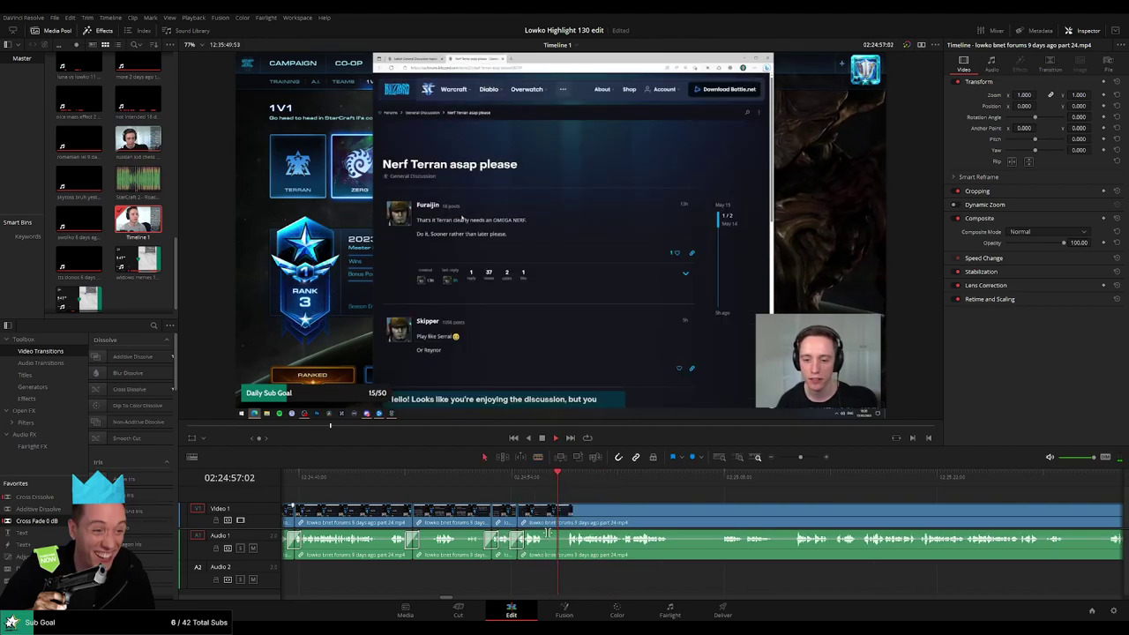
{"action": "left_click_drag", "start_coordinate": [596, 523], "coordinate": [555, 519]}
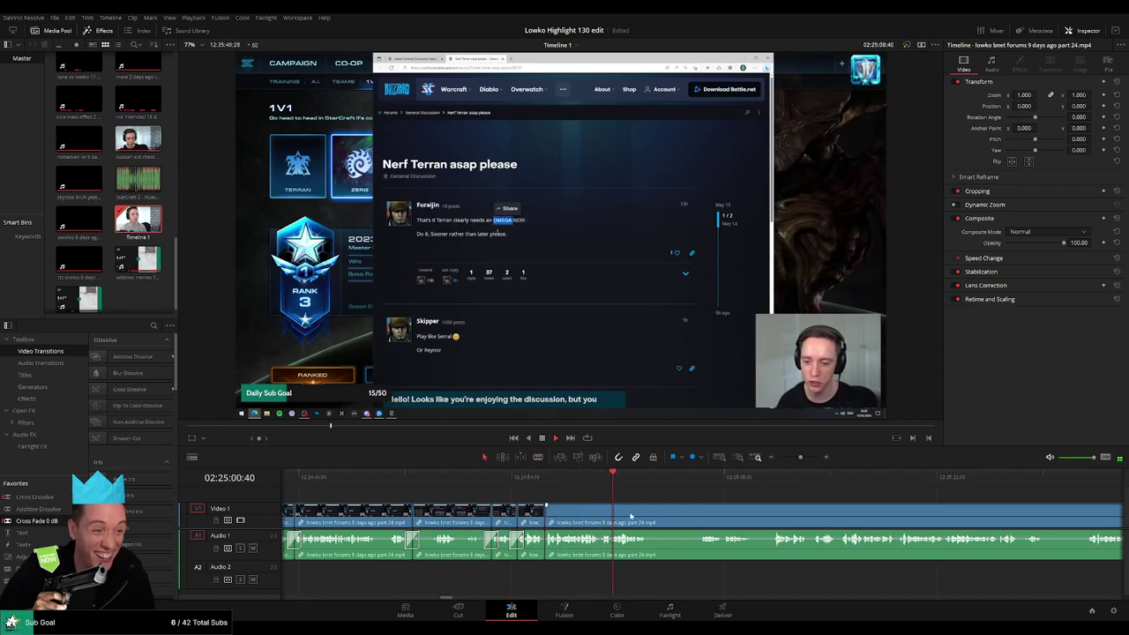
{"action": "scroll", "coordinate": [478, 486], "scroll_direction": "right", "scroll_amount": 3}
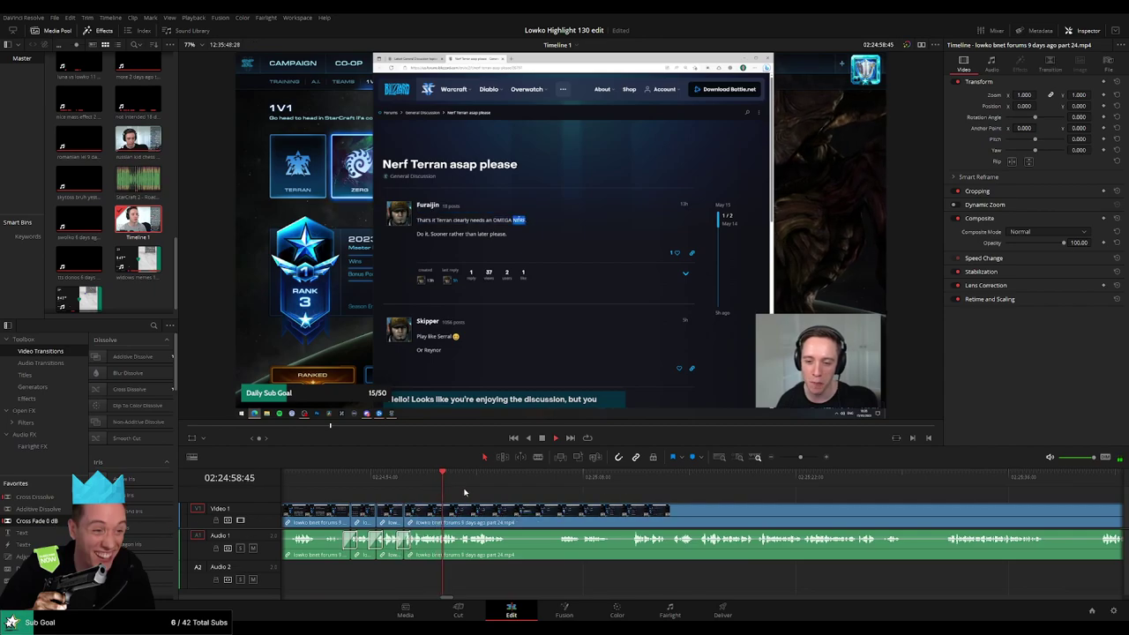
{"action": "scroll", "coordinate": [488, 494], "scroll_direction": "right", "scroll_amount": 2}
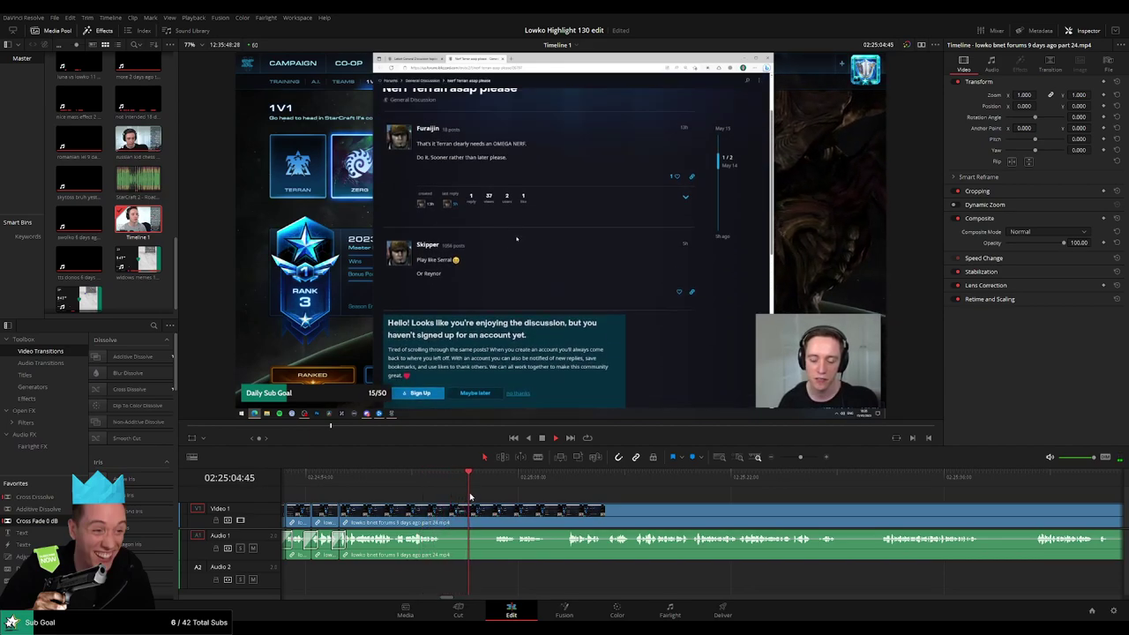
{"action": "left_click", "coordinate": [491, 482]}
{"action": "left_click", "coordinate": [458, 511]}
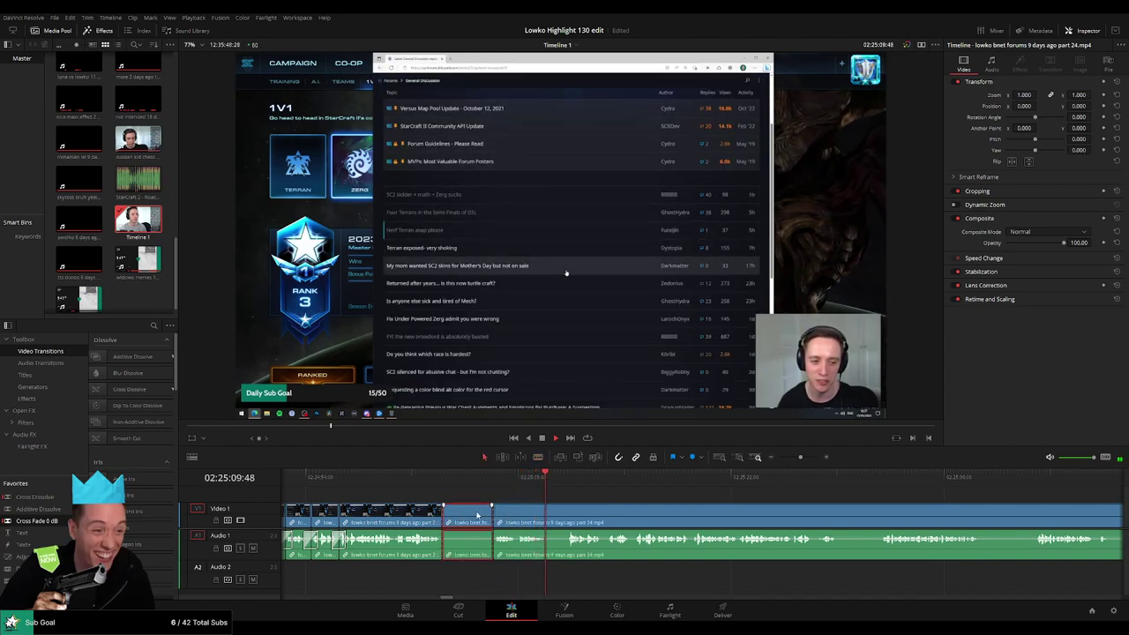
Ripple-delete the isolated piece, then cut out another short stretch and close the gap.
{"action": "key", "text": "Delete"}
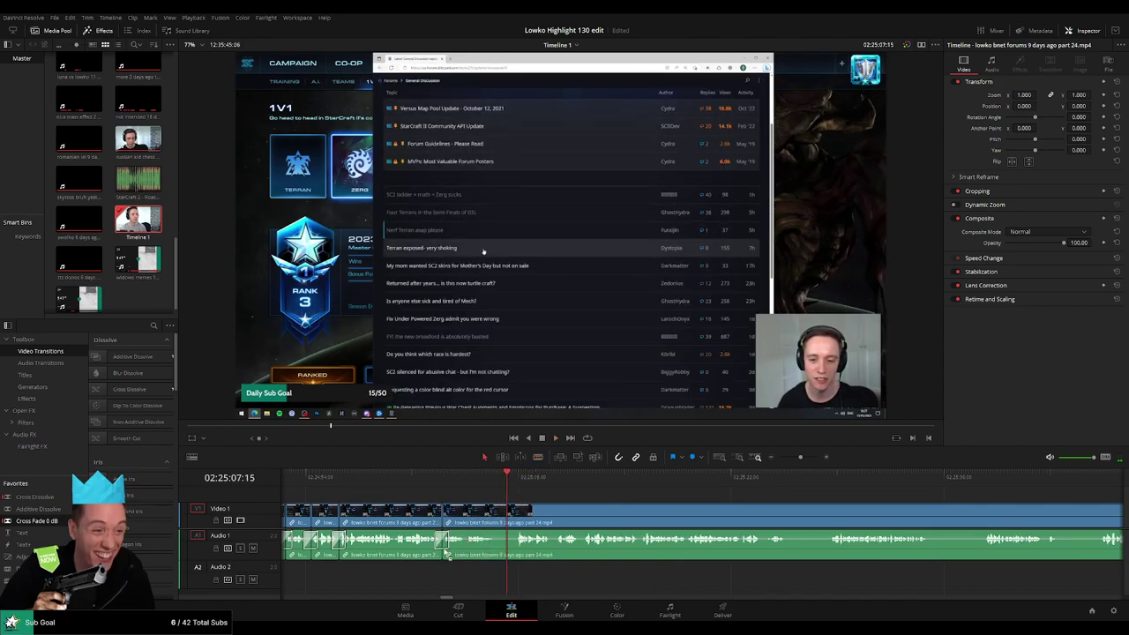
{"action": "key", "text": "b"}
{"action": "left_click", "coordinate": [496, 512]}
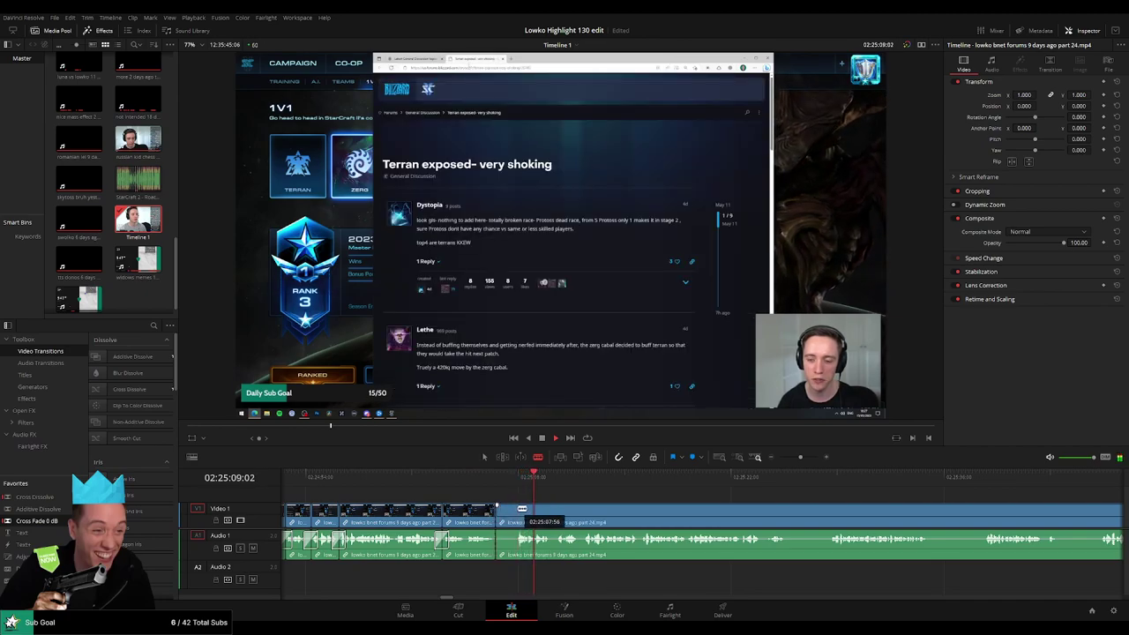
{"action": "left_click", "coordinate": [522, 511]}
{"action": "key", "text": "a"}
{"action": "left_click", "coordinate": [507, 512]}
{"action": "key", "text": "Delete"}
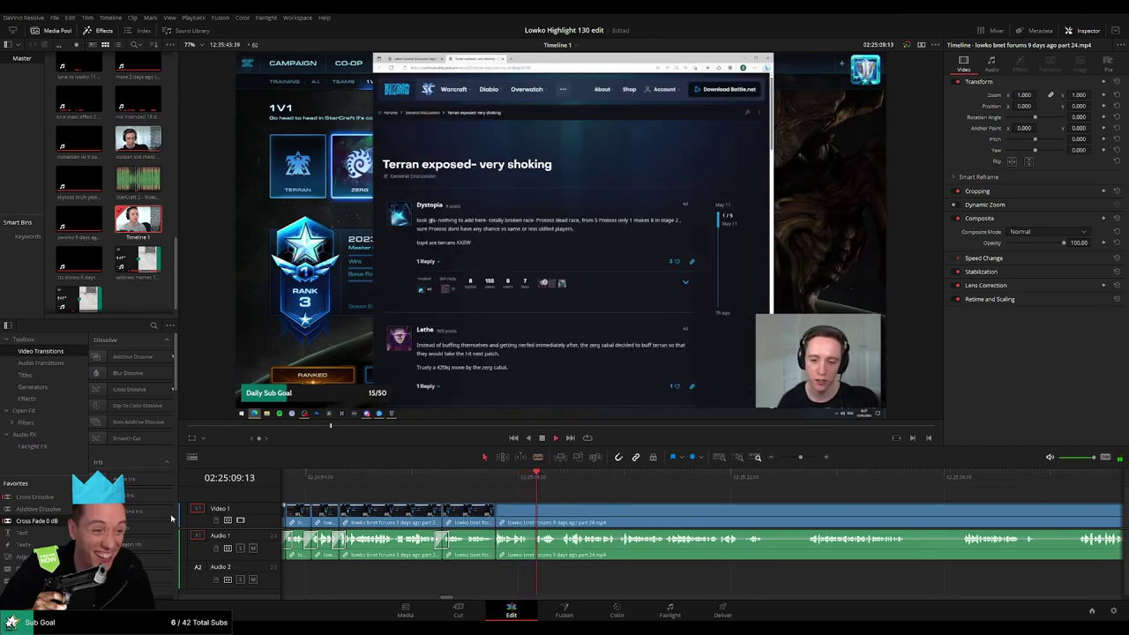
Review the new cut, ripple-delete the leftover piece between cuts, and play on.
{"action": "left_click", "coordinate": [494, 479]}
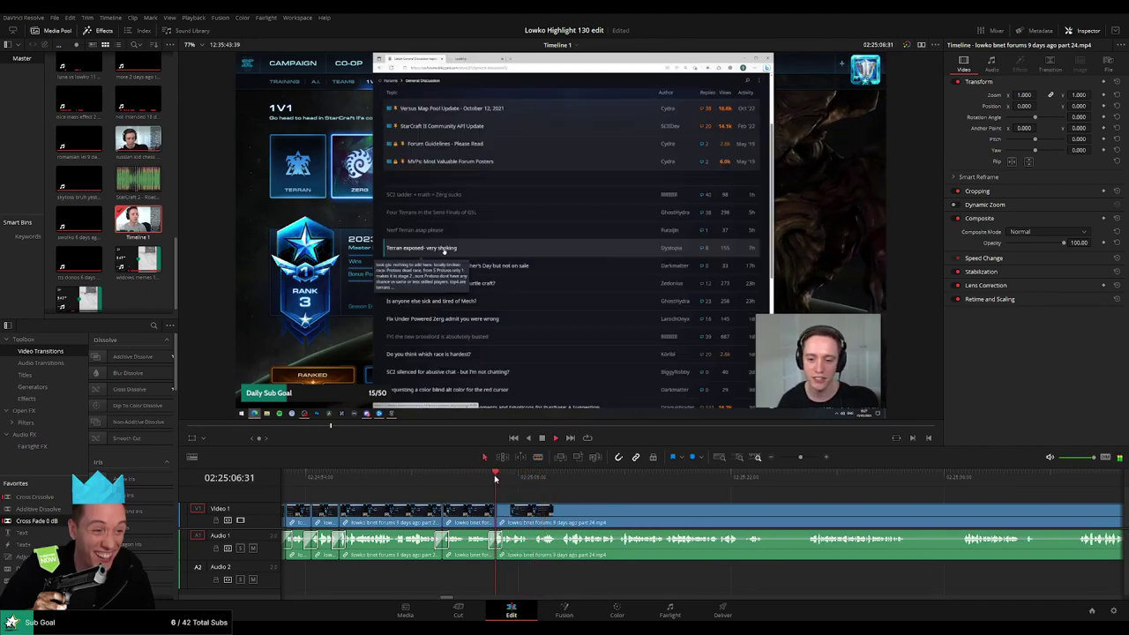
{"action": "left_click", "coordinate": [510, 480]}
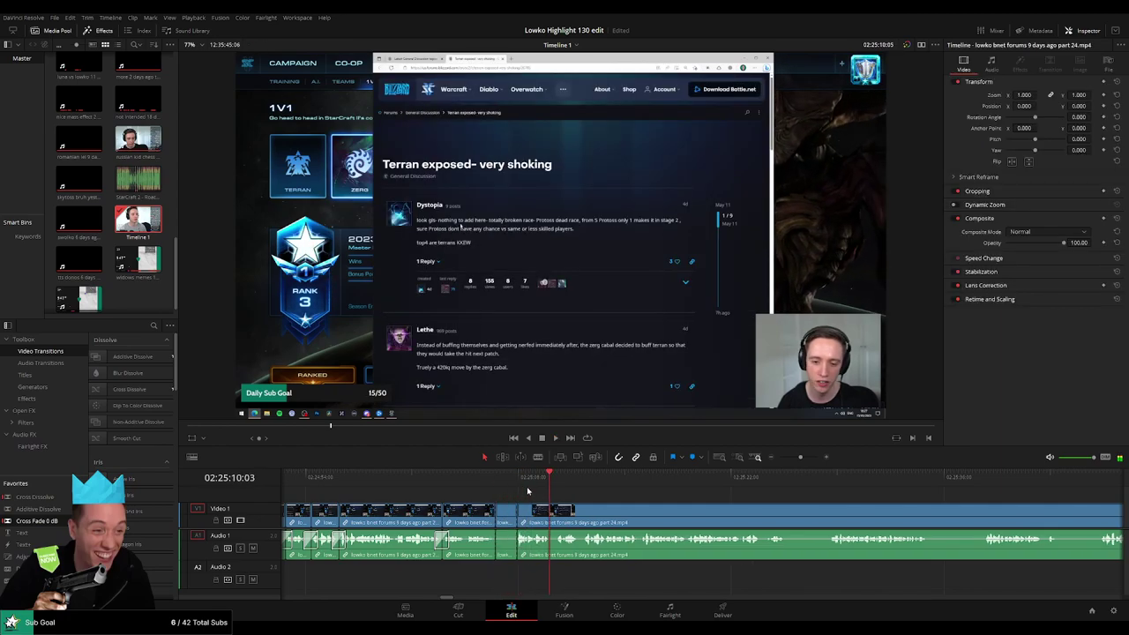
{"action": "left_click", "coordinate": [515, 483]}
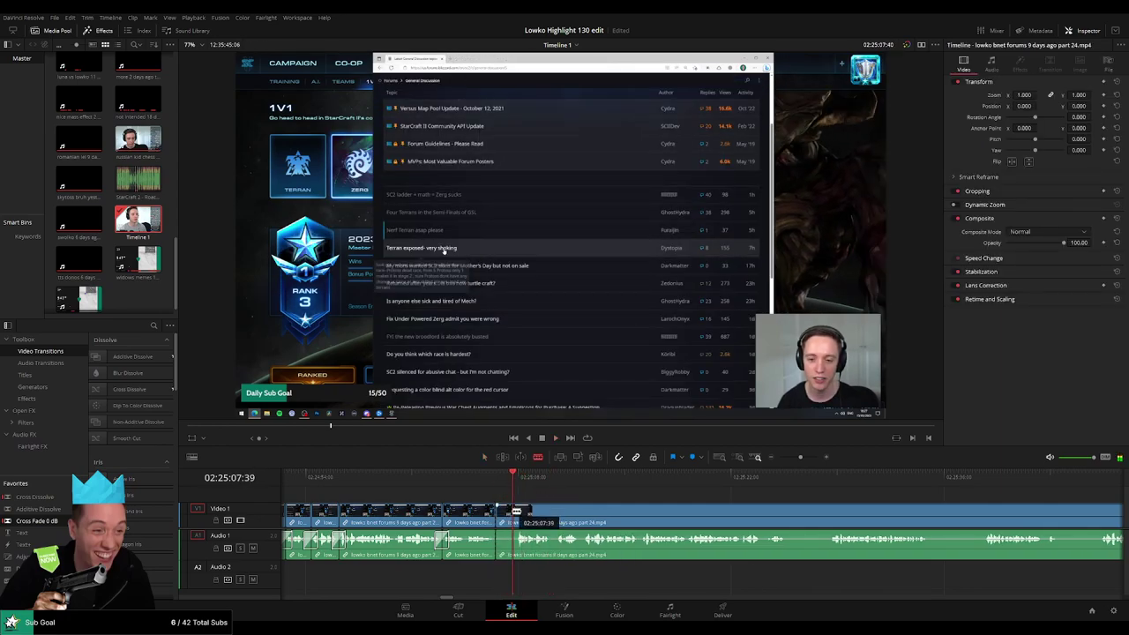
{"action": "left_click", "coordinate": [504, 521]}
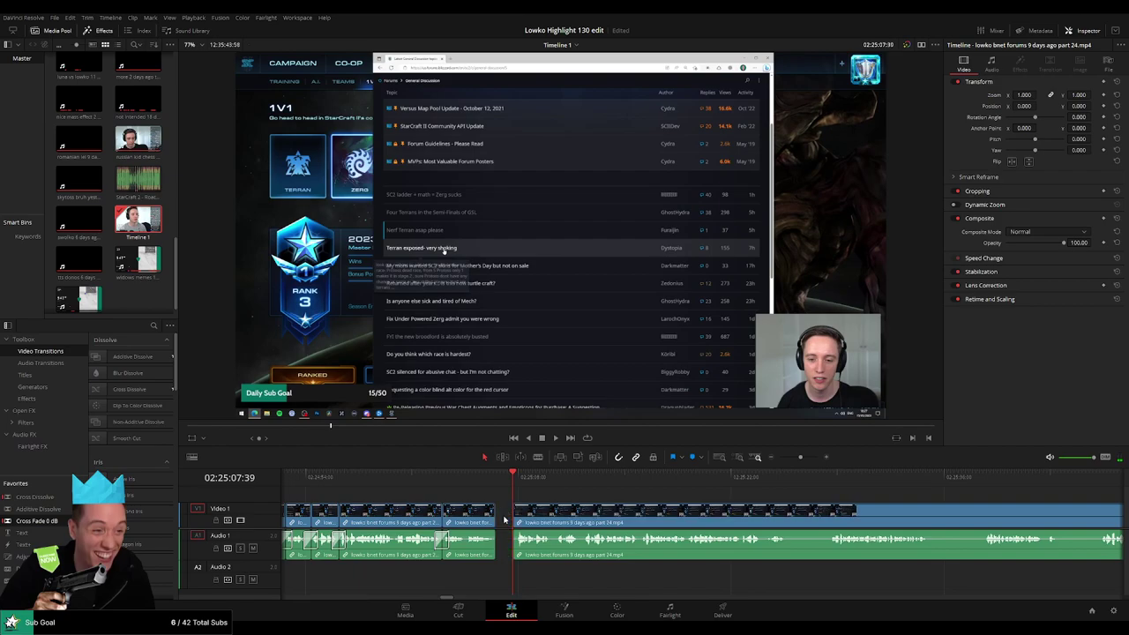
{"action": "key", "text": "Delete"}
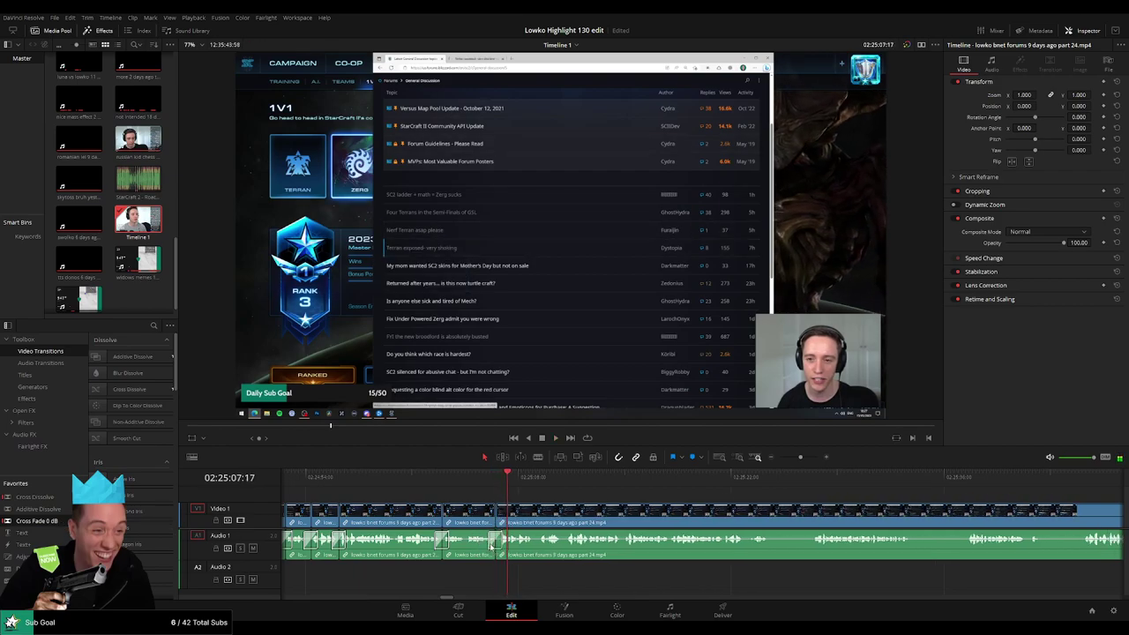
{"action": "key", "text": "space"}
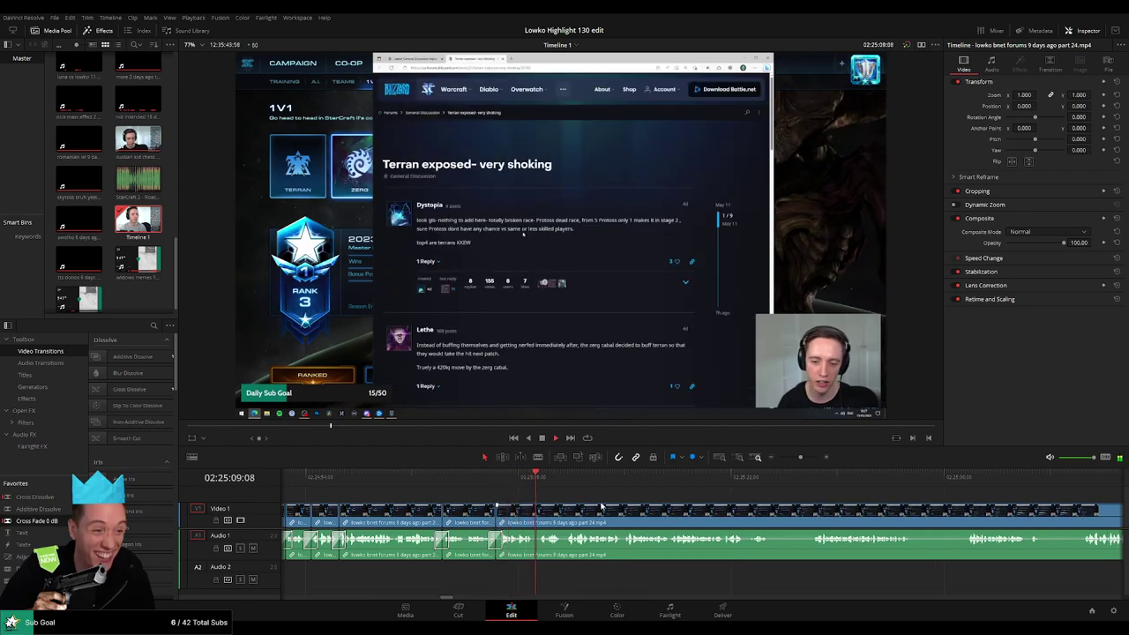
{"action": "scroll", "coordinate": [497, 509], "scroll_direction": "right", "scroll_amount": 3}
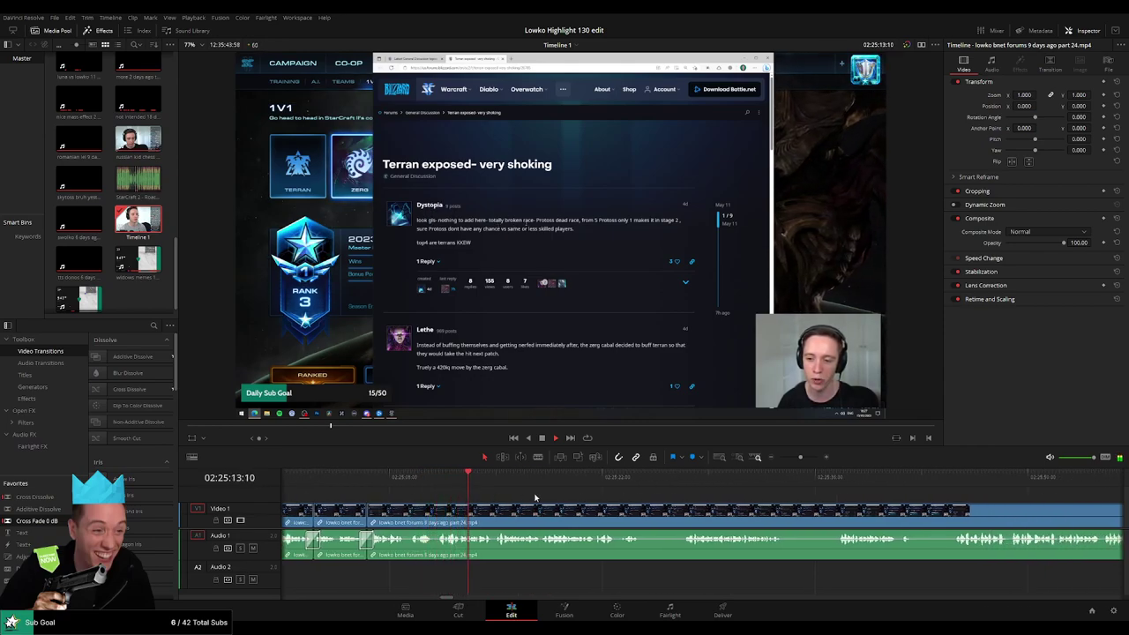
{"action": "scroll", "coordinate": [534, 498], "scroll_direction": "right", "scroll_amount": 2}
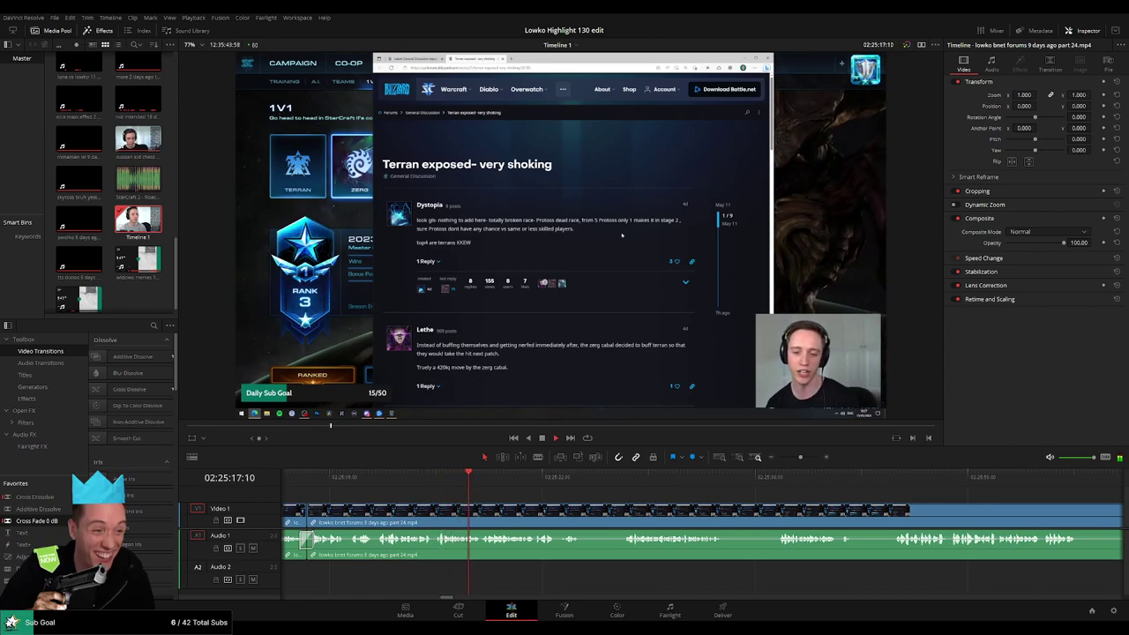
{"action": "scroll", "coordinate": [503, 503], "scroll_direction": "right", "scroll_amount": 2}
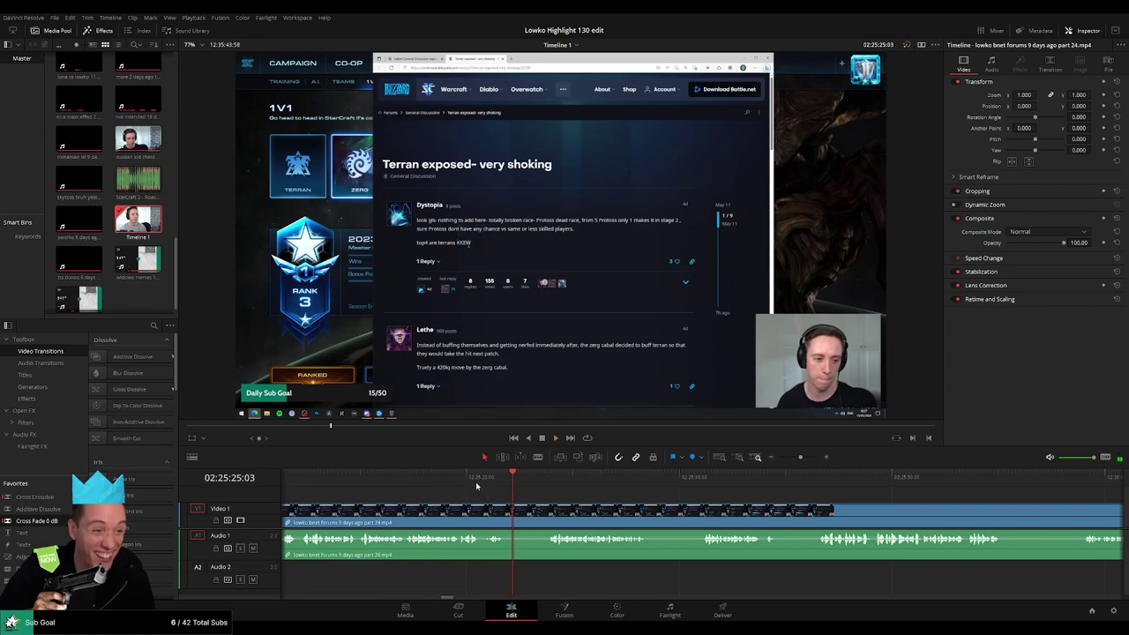
Blade out the pause in the 'Terran exposed' footage, close the gap, and select the next short clip.
{"action": "key", "text": "b"}
{"action": "left_click", "coordinate": [510, 512]}
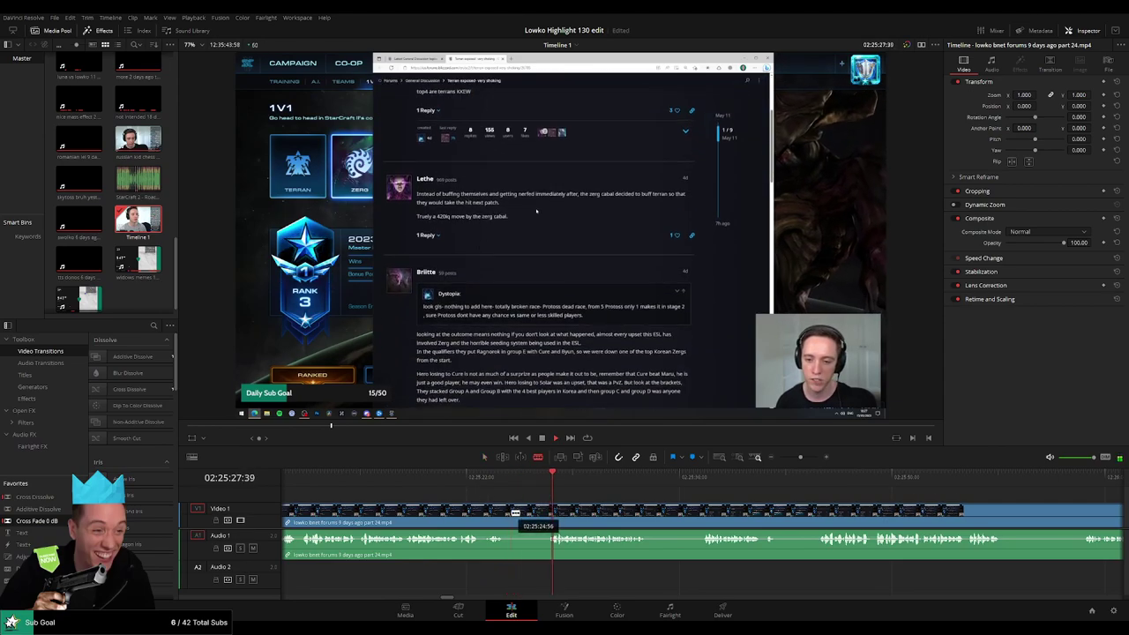
{"action": "left_click", "coordinate": [547, 512]}
{"action": "key", "text": "a"}
{"action": "left_click", "coordinate": [529, 516]}
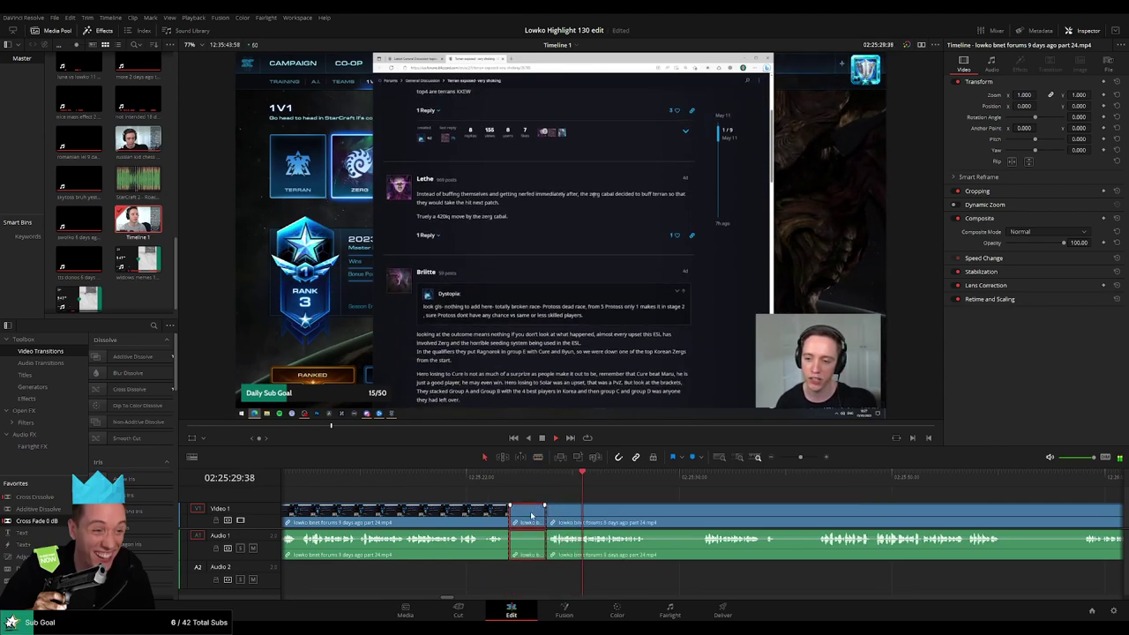
{"action": "key", "text": "Delete"}
{"action": "left_click", "coordinate": [531, 516]}
{"action": "key", "text": "Delete"}
{"action": "key", "text": "space"}
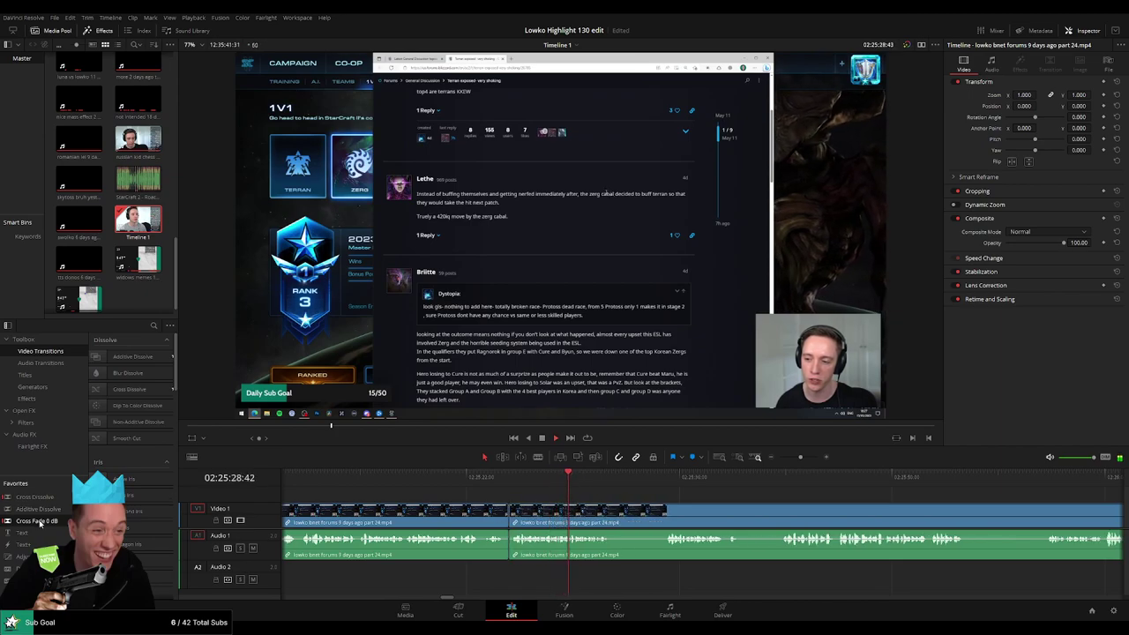
{"action": "scroll", "coordinate": [643, 505], "scroll_direction": "right", "scroll_amount": 3}
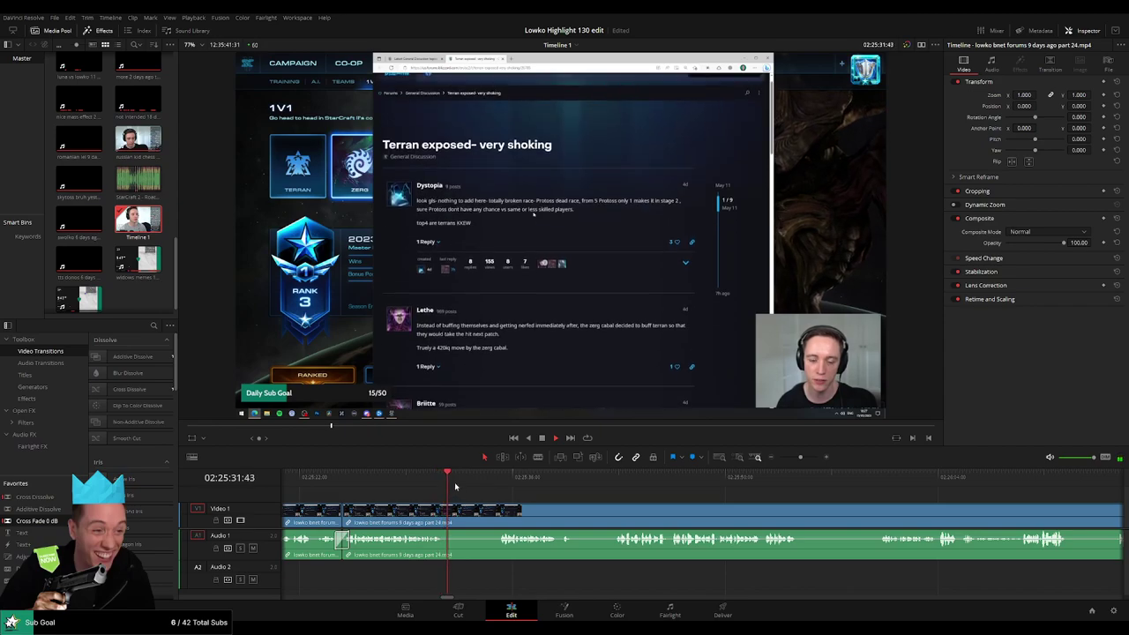
{"action": "left_click", "coordinate": [483, 518]}
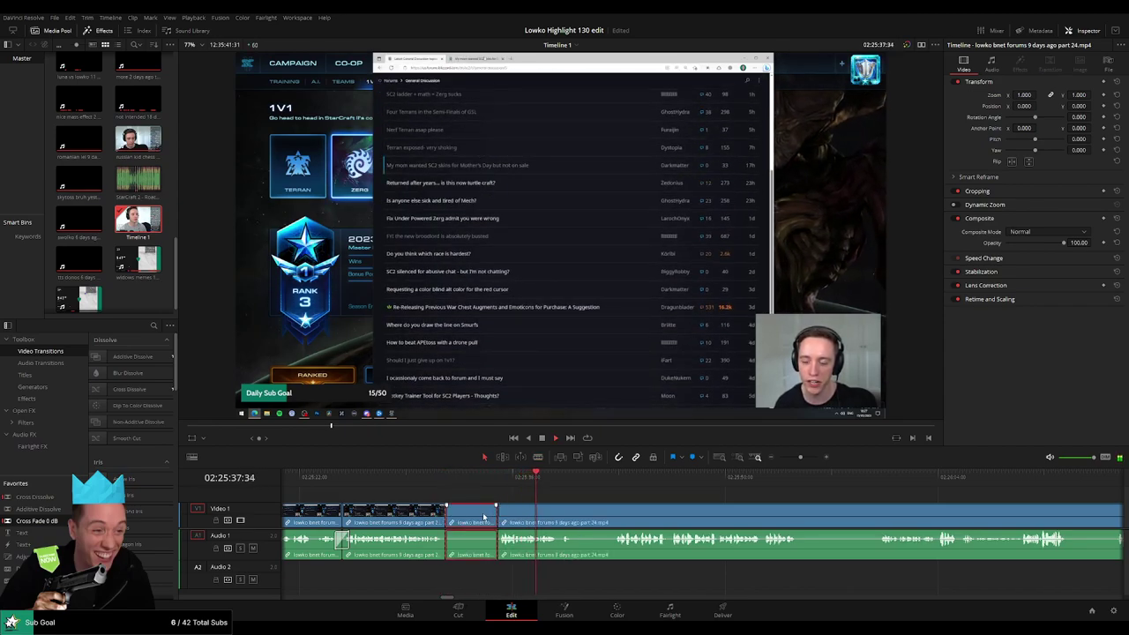
Ripple-delete the selected clip, then cut out a dull stretch and close the gap.
{"action": "key", "text": "Delete"}
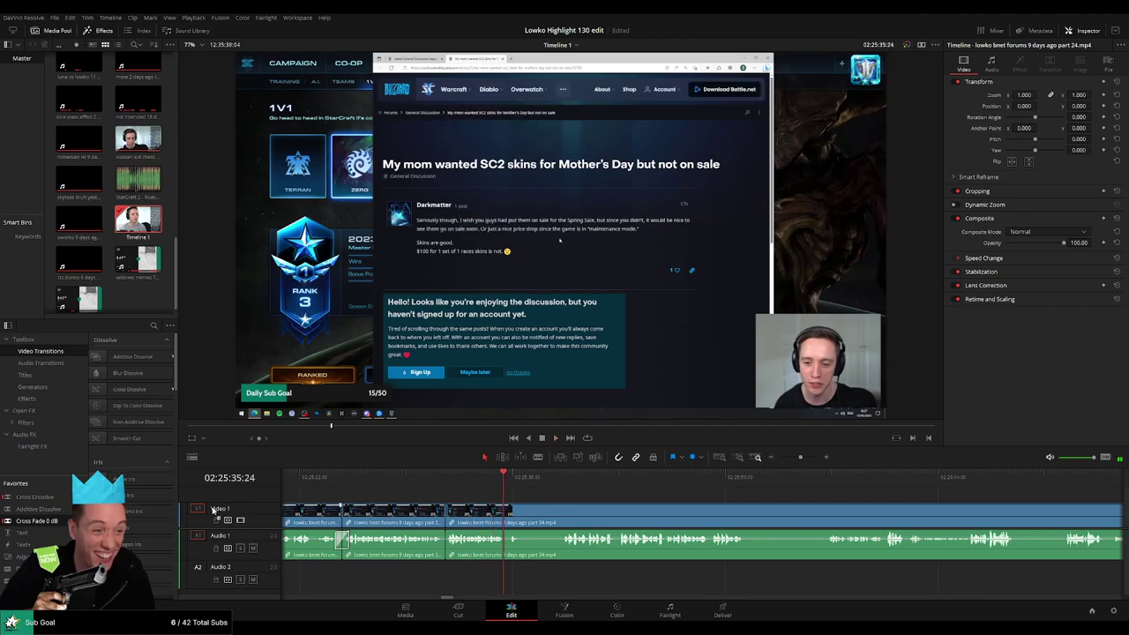
{"action": "scroll", "coordinate": [429, 495], "scroll_direction": "down", "scroll_amount": 2}
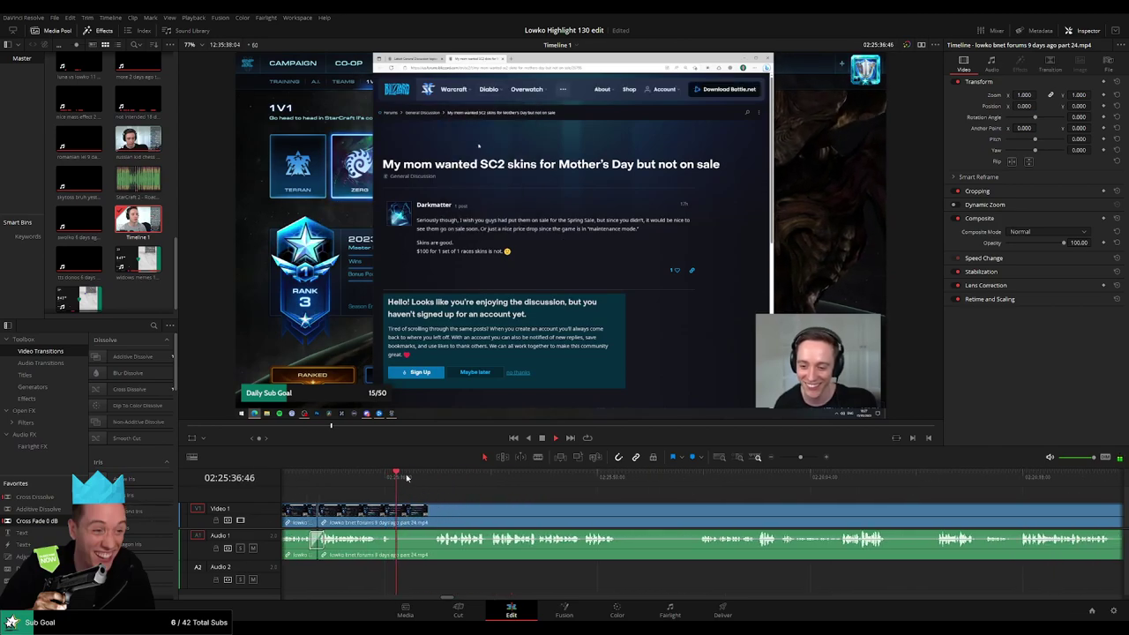
{"action": "left_click", "coordinate": [411, 477]}
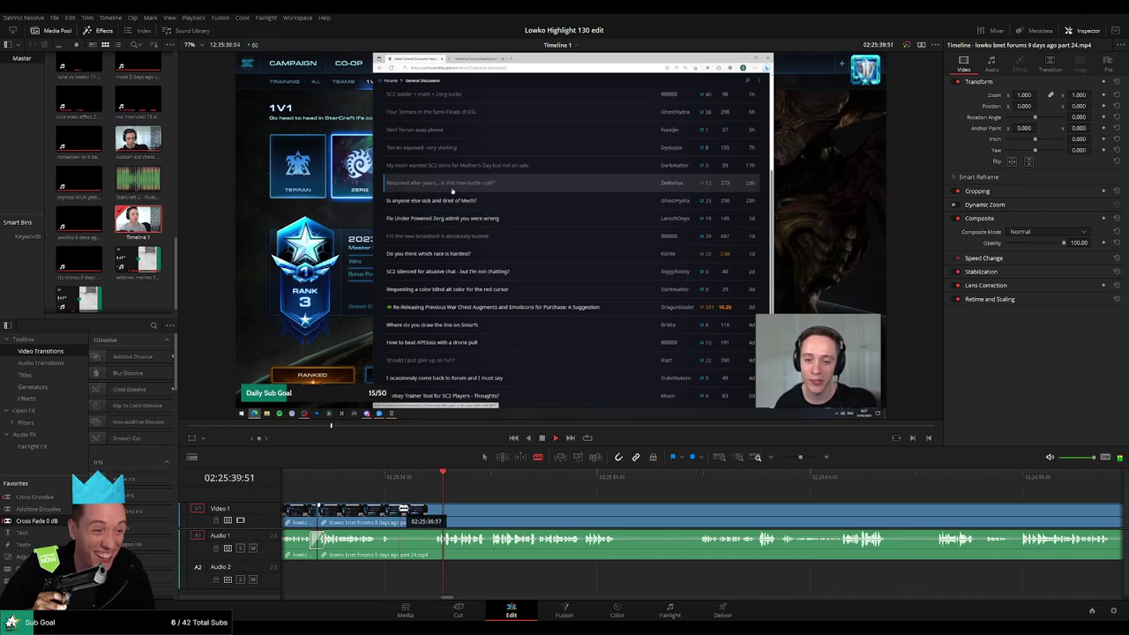
{"action": "left_click", "coordinate": [400, 512]}
{"action": "key", "text": "a"}
{"action": "left_click", "coordinate": [419, 514]}
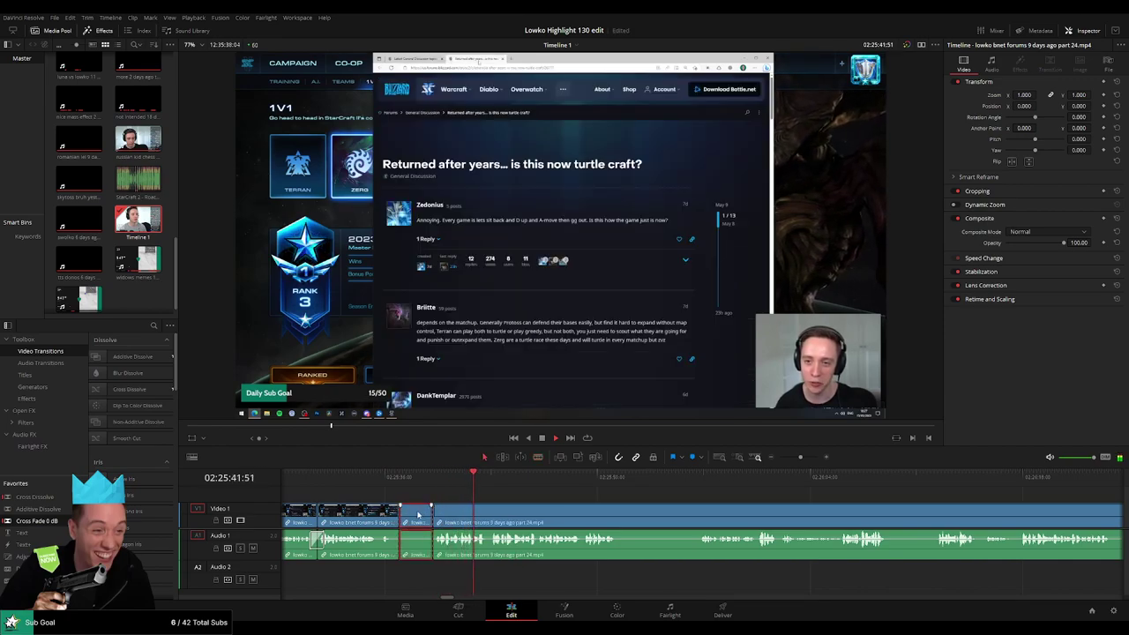
{"action": "key", "text": "BackSpace"}
Undo the accidental select-all and resume playback.
{"action": "key", "text": "ctrl+a"}
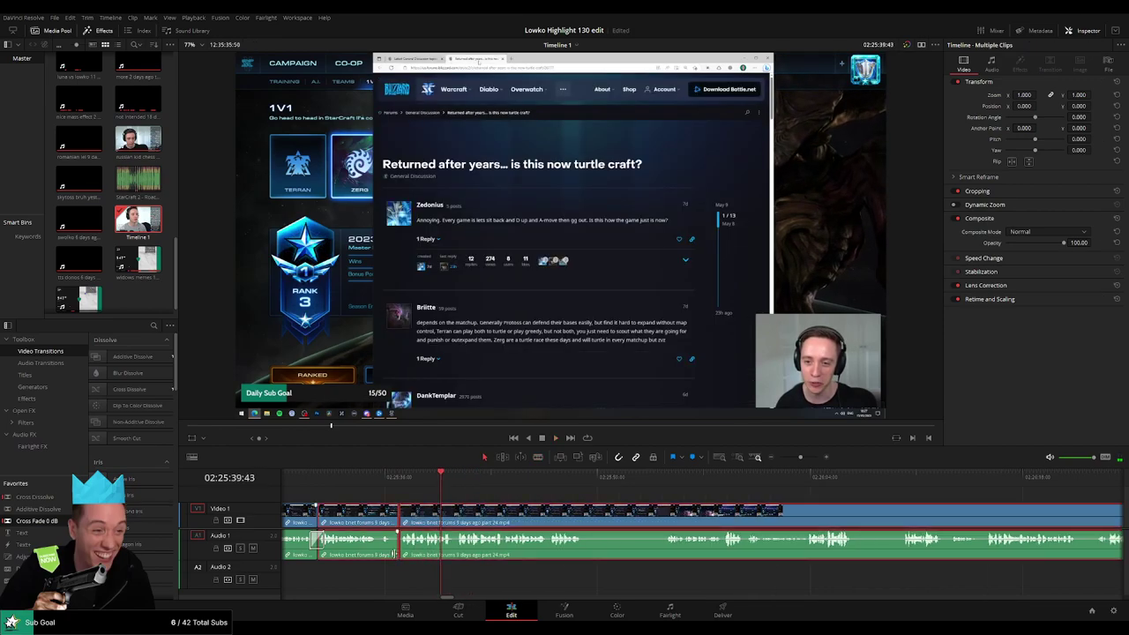
{"action": "key", "text": "ctrl+z"}
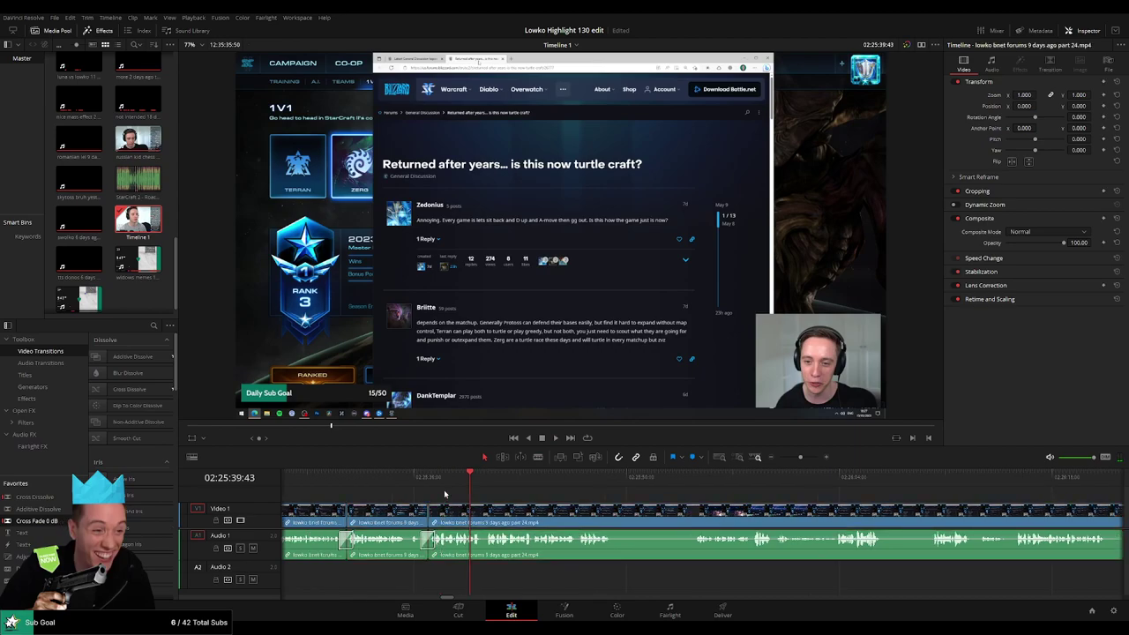
{"action": "key", "text": "space"}
{"action": "scroll", "coordinate": [472, 496], "scroll_direction": "right", "scroll_amount": 2}
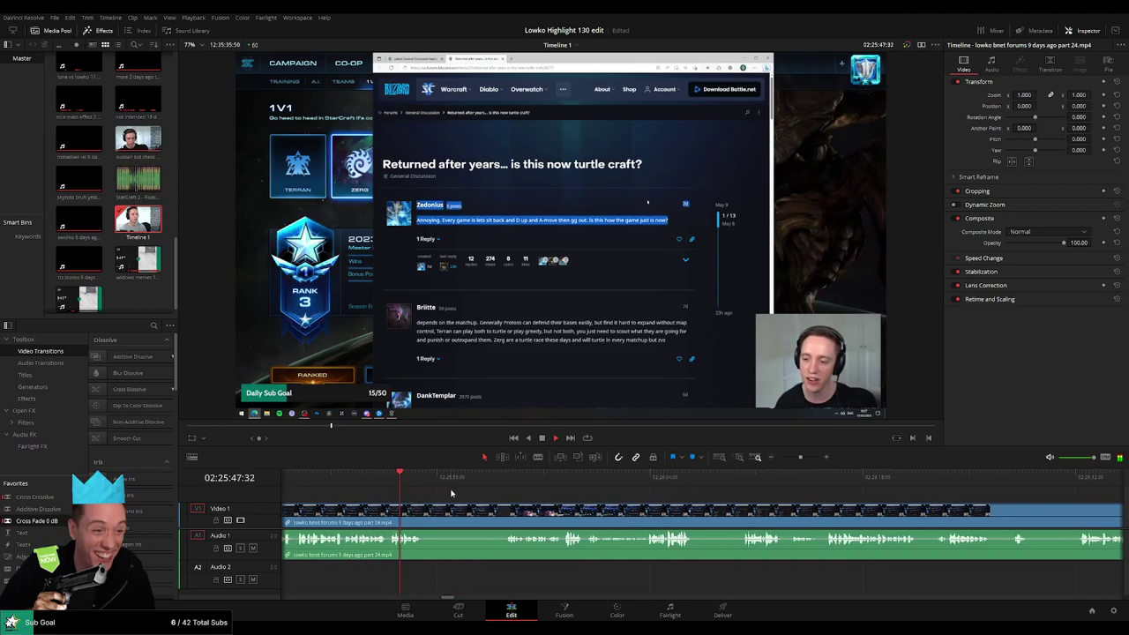
Remove the loading-page moment between two cuts up to the profile page, closing the gap.
{"action": "key", "text": "b"}
{"action": "left_click", "coordinate": [427, 513]}
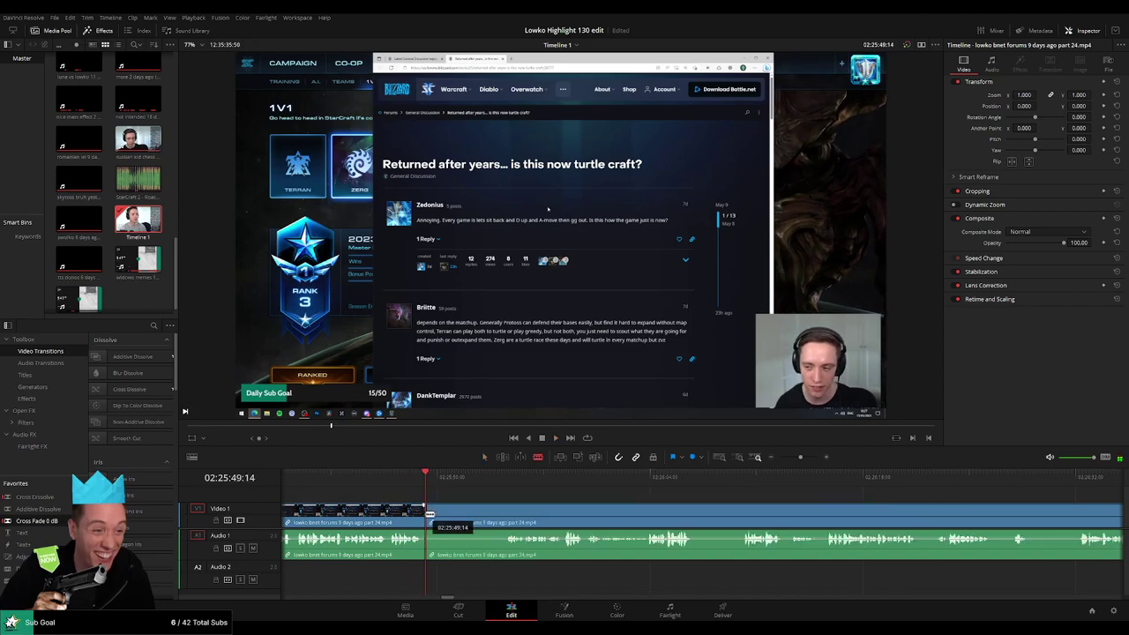
{"action": "left_click", "coordinate": [493, 480]}
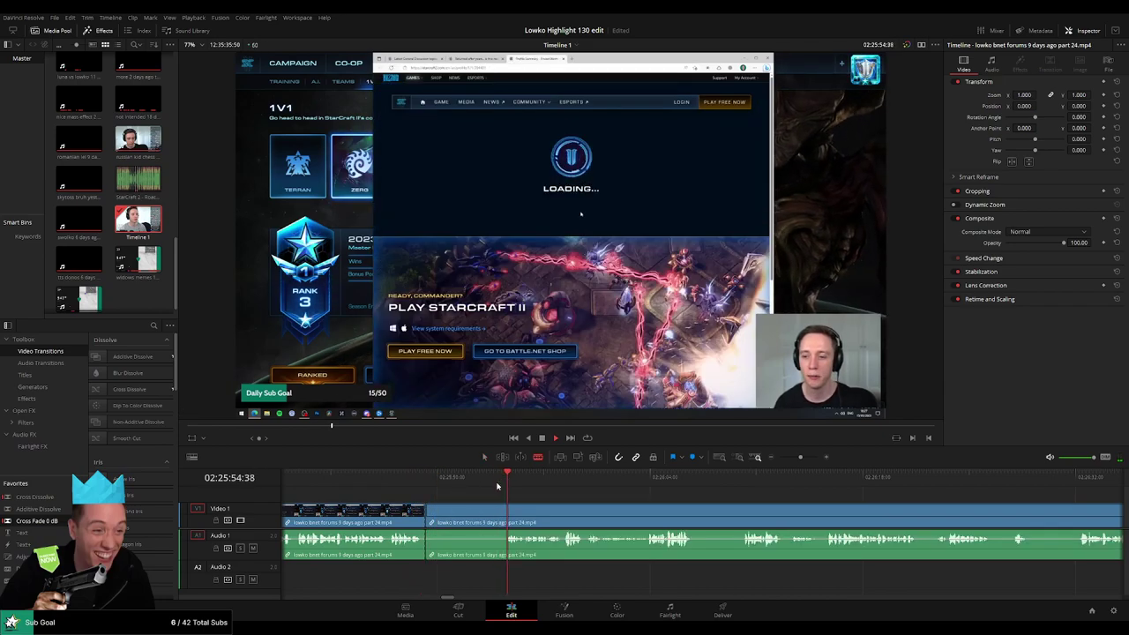
{"action": "left_click", "coordinate": [504, 511]}
{"action": "key", "text": "a"}
{"action": "left_click", "coordinate": [472, 518]}
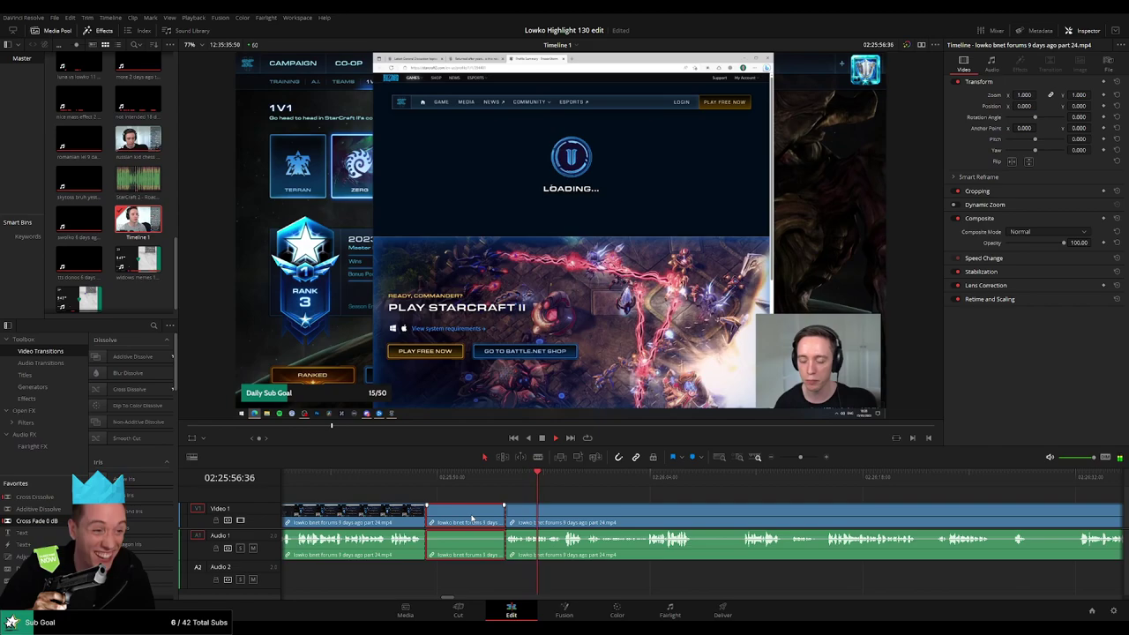
{"action": "key", "text": "Delete"}
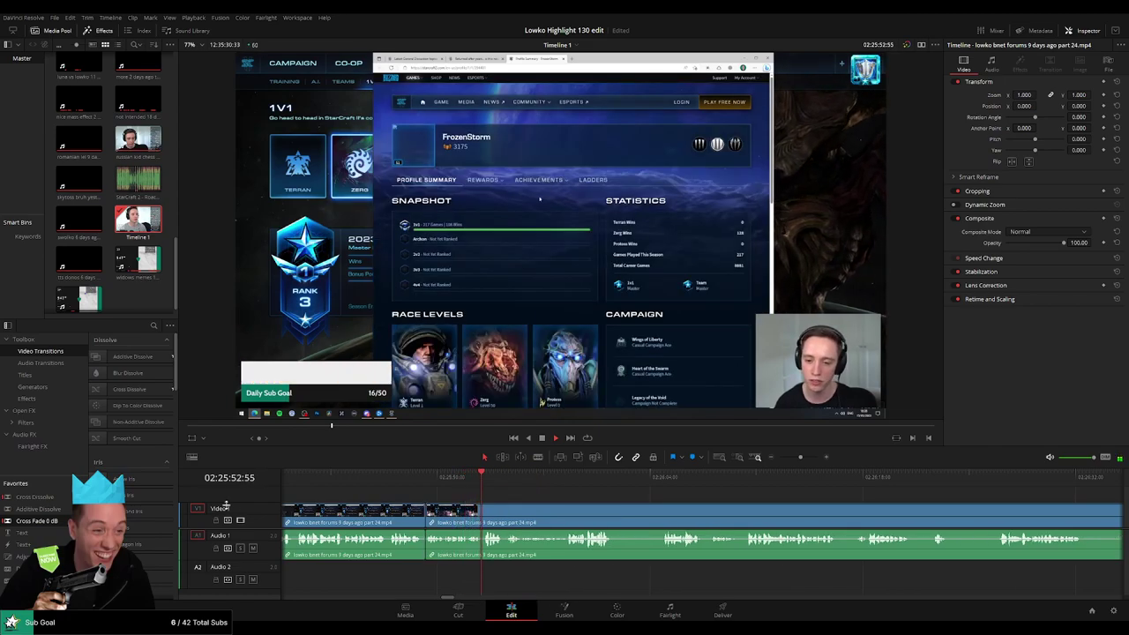
{"action": "key", "text": "space"}
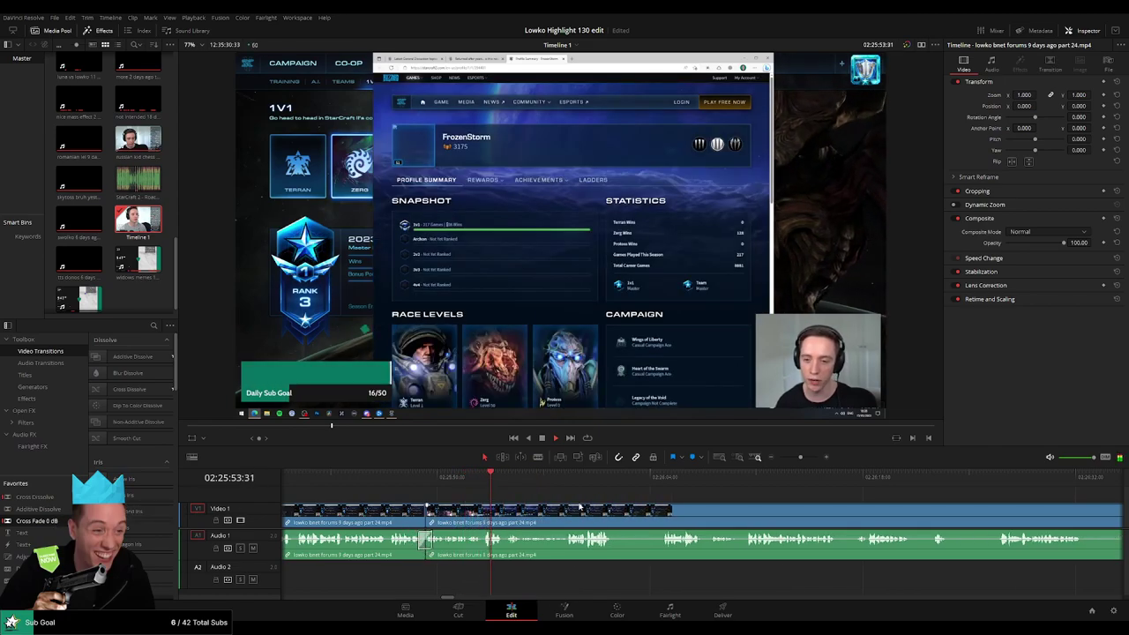
Play on to the 'is this now turtle craft?' thread and blade the next cut.
{"action": "scroll", "coordinate": [484, 502], "scroll_direction": "right", "scroll_amount": 3}
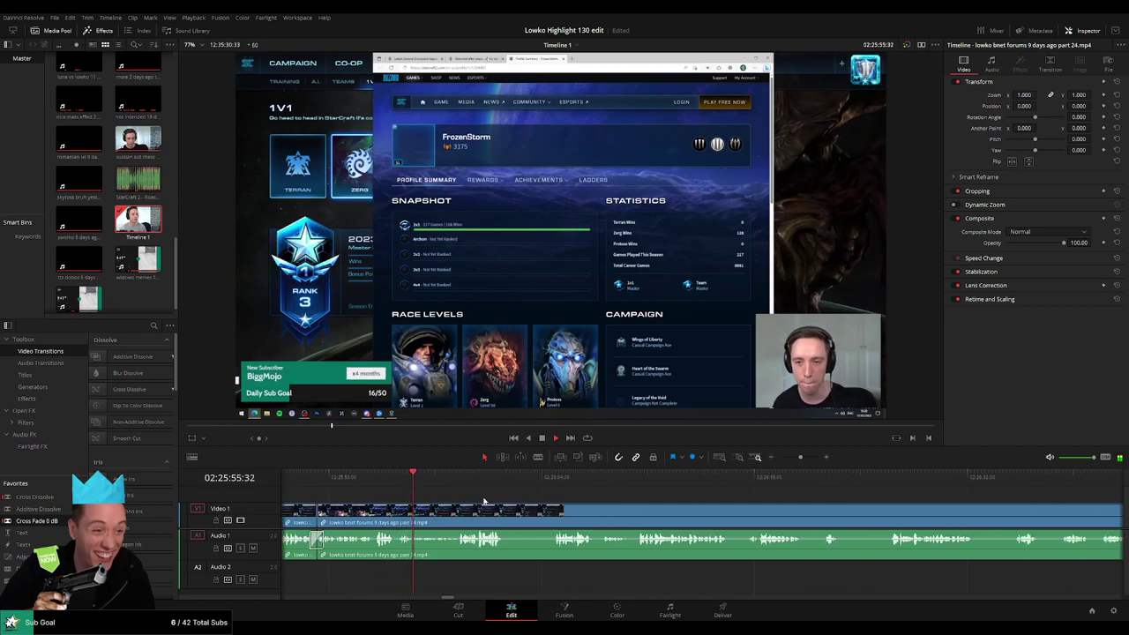
{"action": "scroll", "coordinate": [484, 507], "scroll_direction": "right", "scroll_amount": 1}
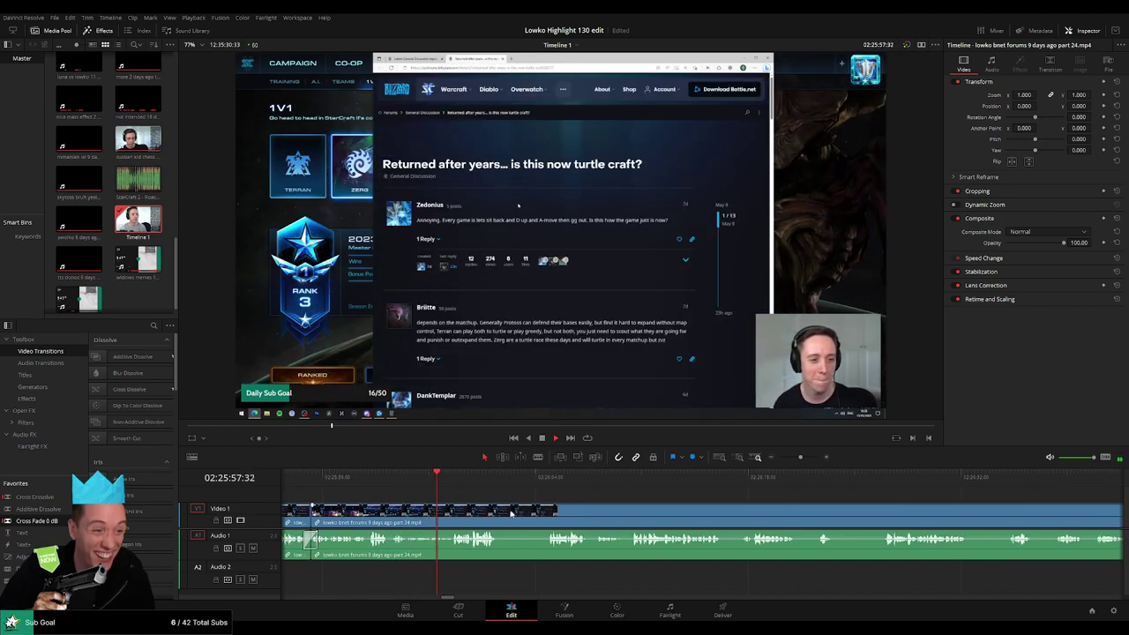
{"action": "scroll", "coordinate": [485, 512], "scroll_direction": "right", "scroll_amount": 1}
{"action": "scroll", "coordinate": [497, 509], "scroll_direction": "right", "scroll_amount": 1}
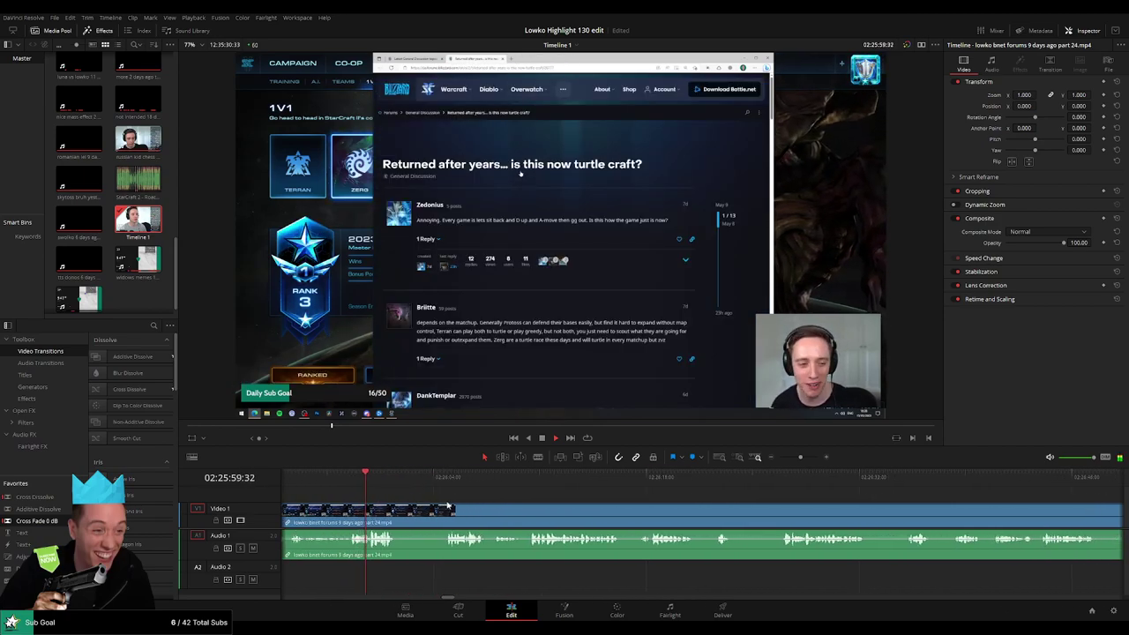
{"action": "key", "text": "b"}
{"action": "left_click", "coordinate": [400, 511]}
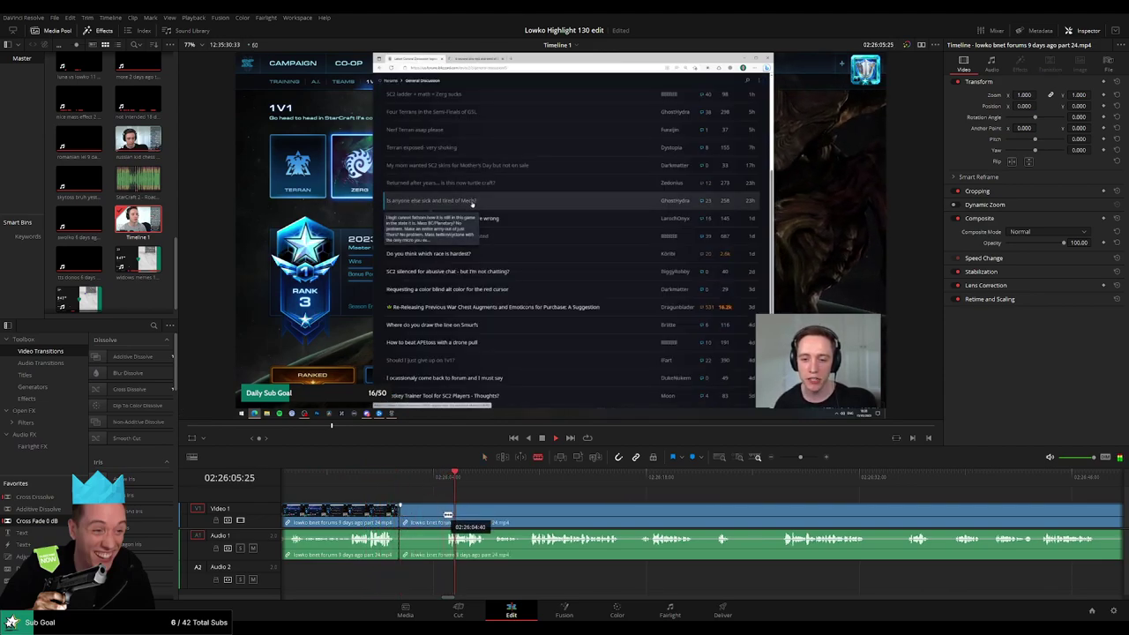
Split off and ripple delete two short pauses in the Mech-thread footage.
{"action": "left_click", "coordinate": [441, 514]}
{"action": "key", "text": "Delete"}
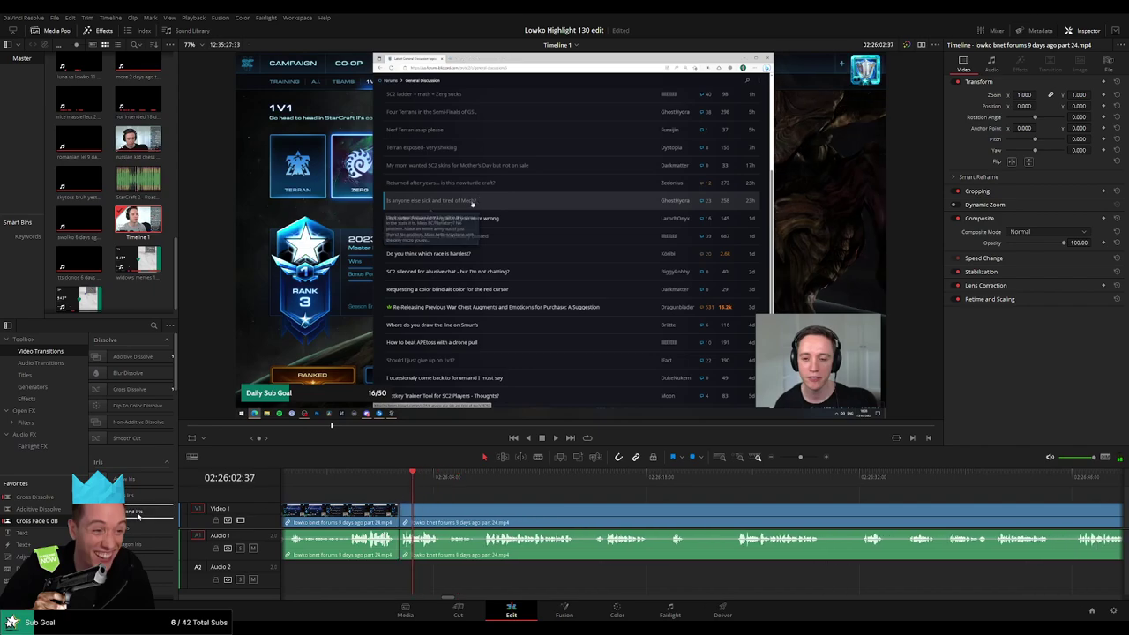
{"action": "key", "text": "space"}
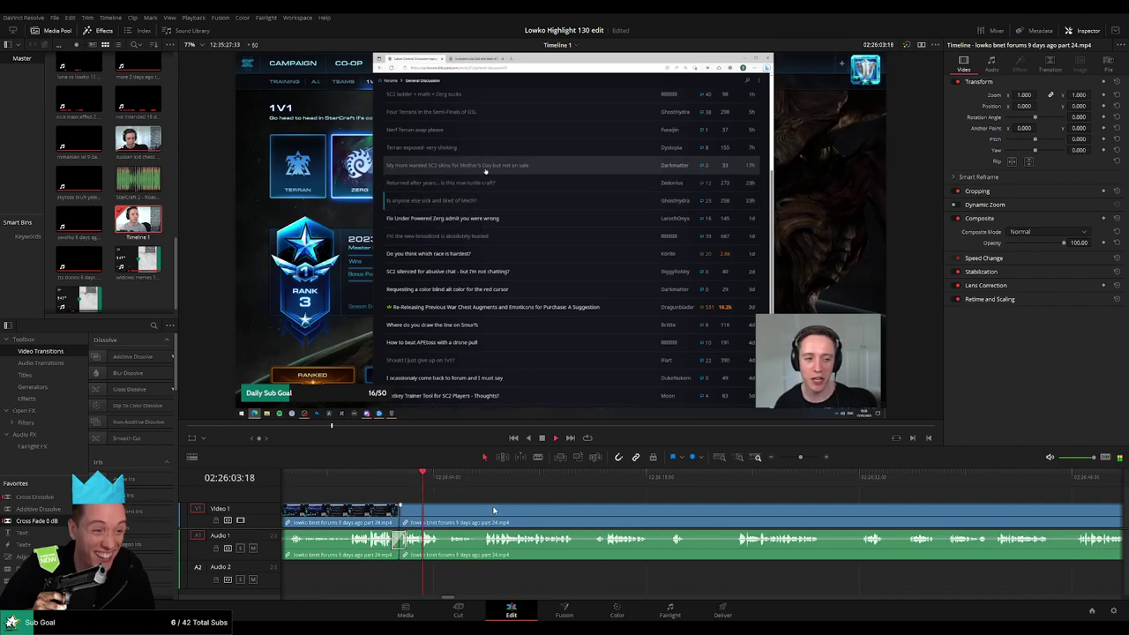
{"action": "scroll", "coordinate": [477, 509], "scroll_direction": "right", "scroll_amount": 2}
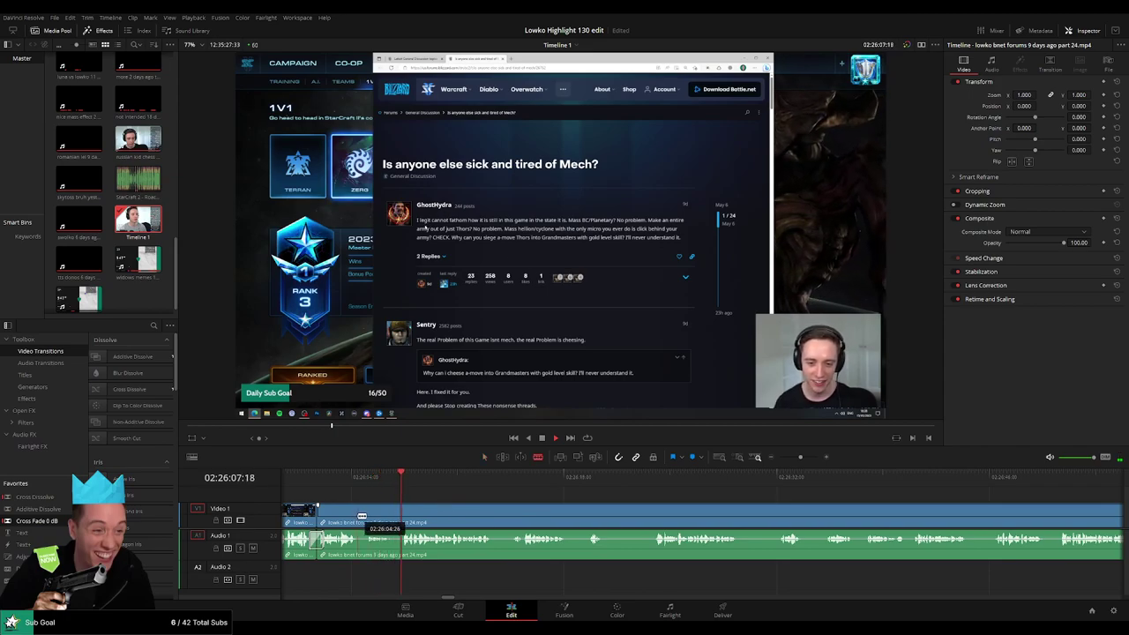
{"action": "key", "text": "ctrl+b"}
{"action": "left_click", "coordinate": [381, 516]}
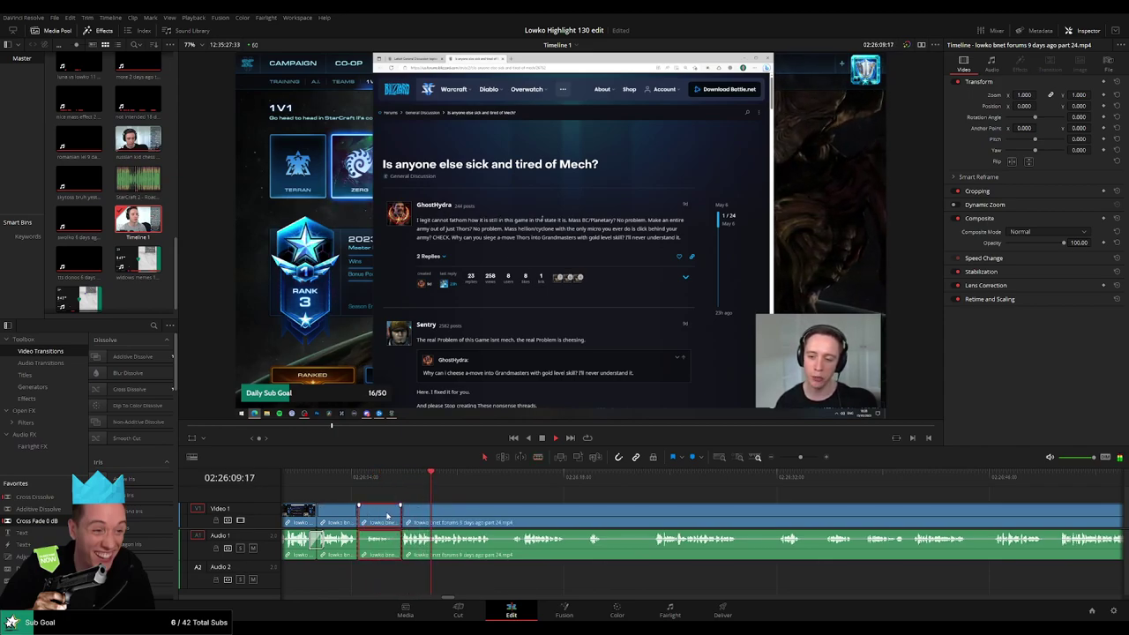
{"action": "key", "text": "Delete"}
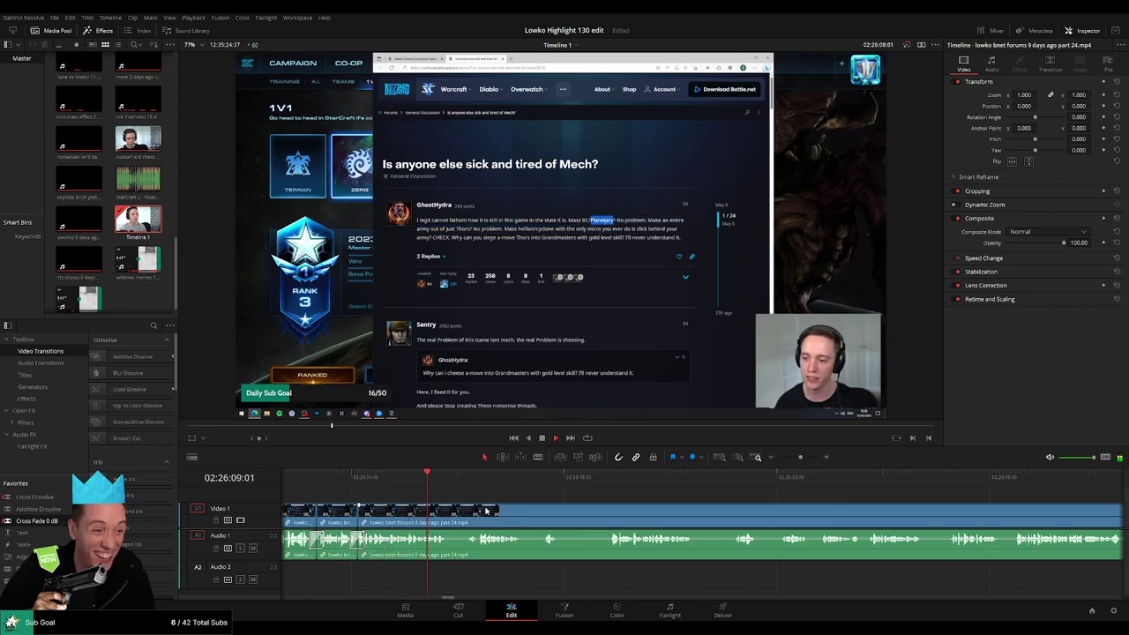
Trim the next clip end back to the pause, delete the leftover, and shorten the following clip.
{"action": "key", "text": "space"}
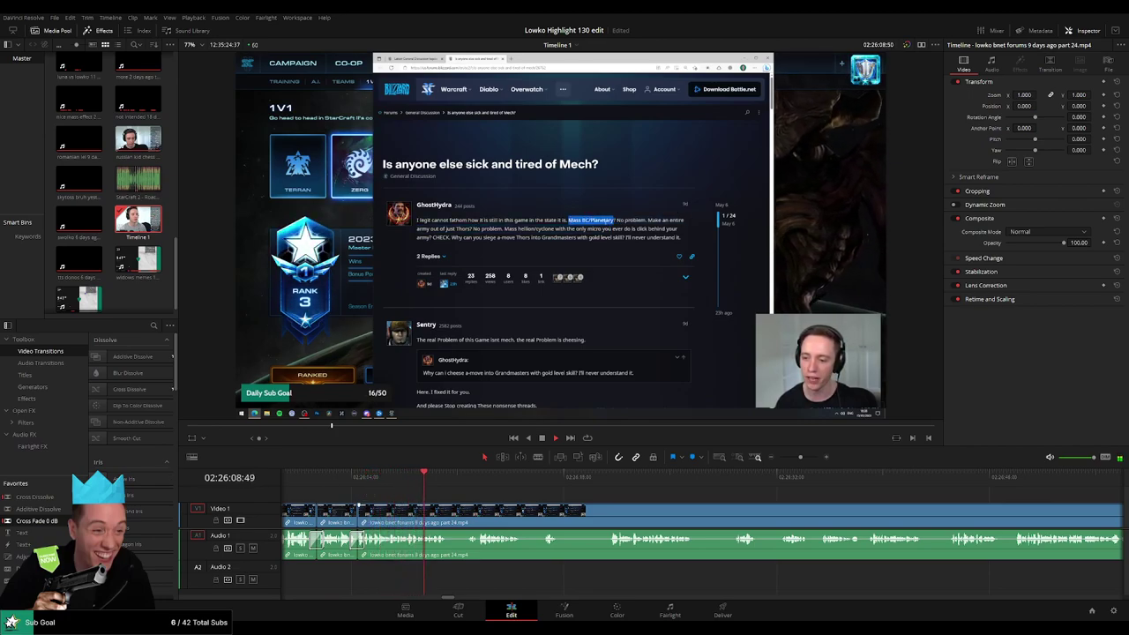
{"action": "scroll", "coordinate": [476, 507], "scroll_direction": "right", "scroll_amount": 2}
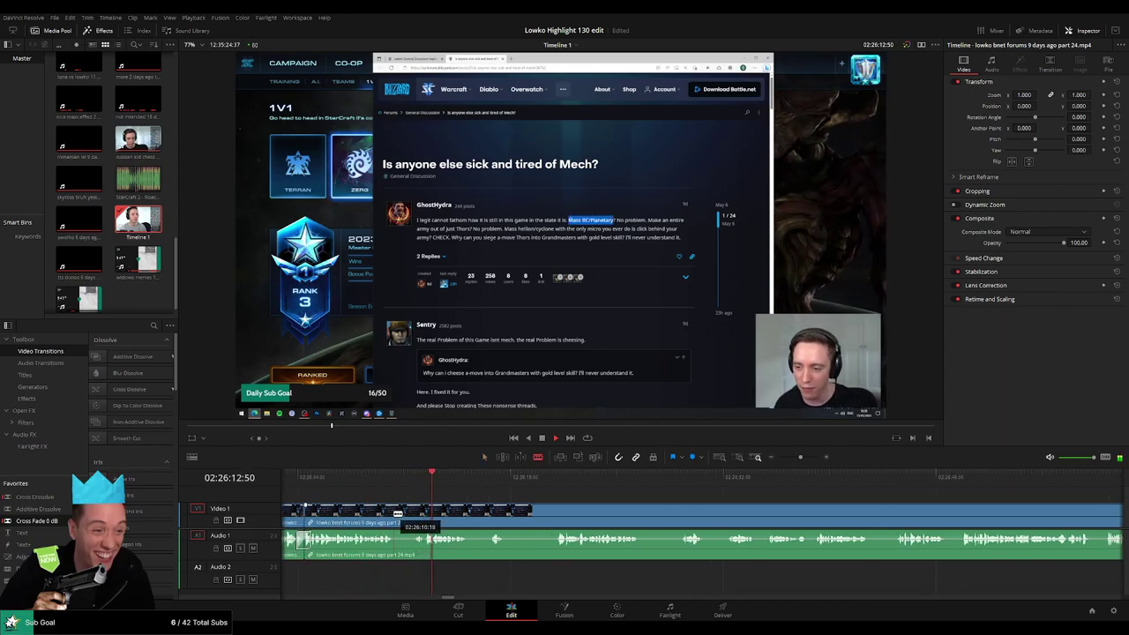
{"action": "left_click_drag", "start_coordinate": [396, 513], "coordinate": [411, 515]}
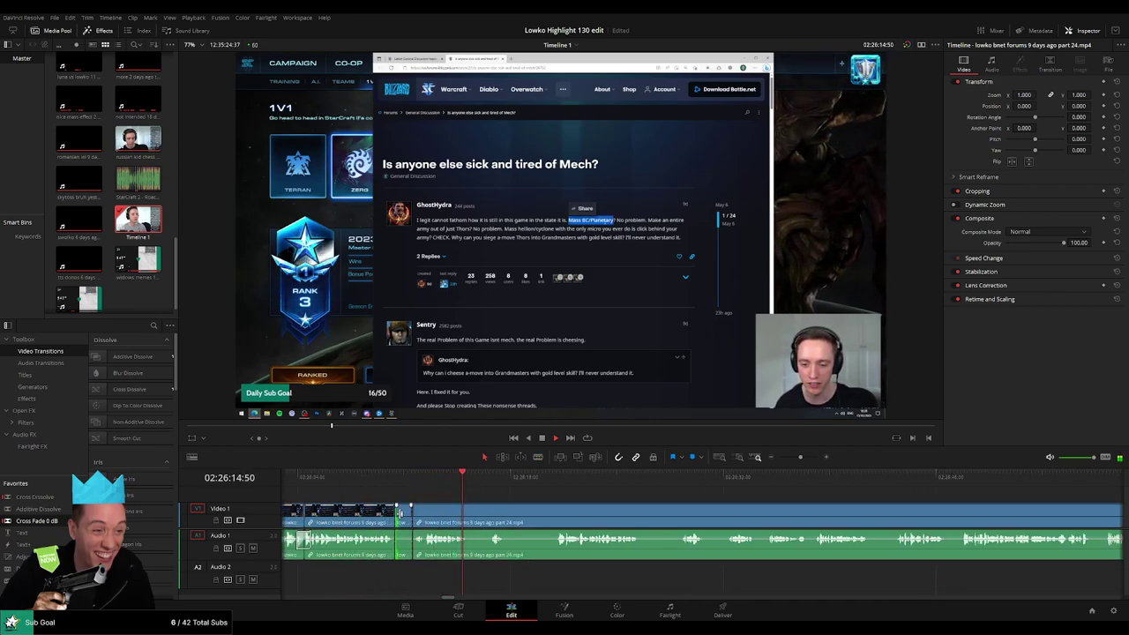
{"action": "key", "text": "Delete"}
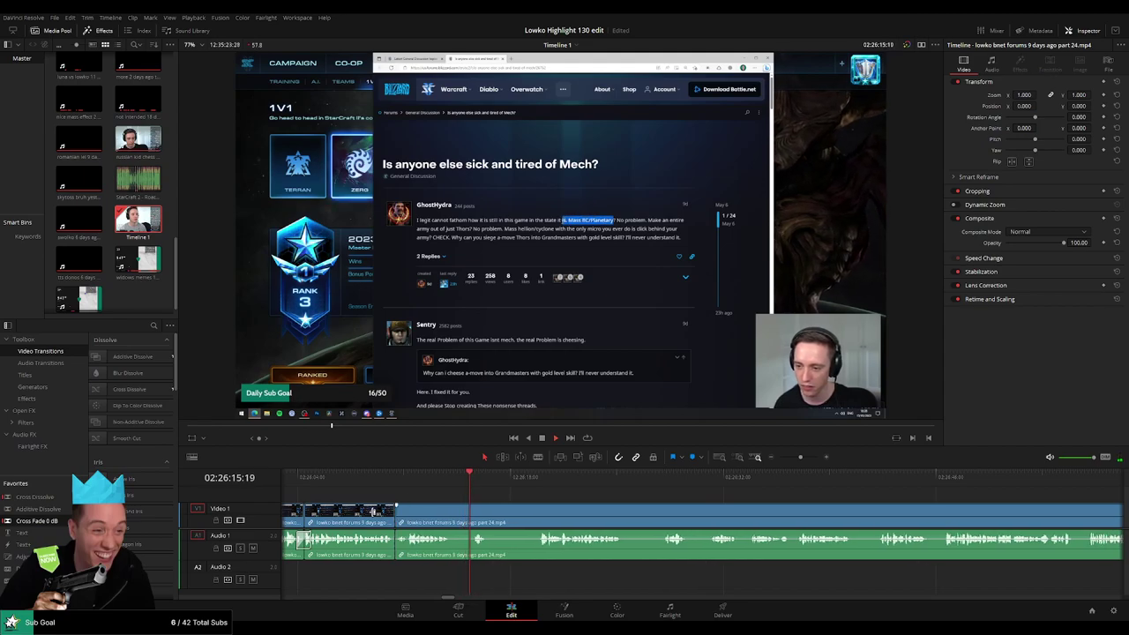
{"action": "key", "text": "space"}
{"action": "left_click_drag", "start_coordinate": [479, 514], "coordinate": [477, 516]}
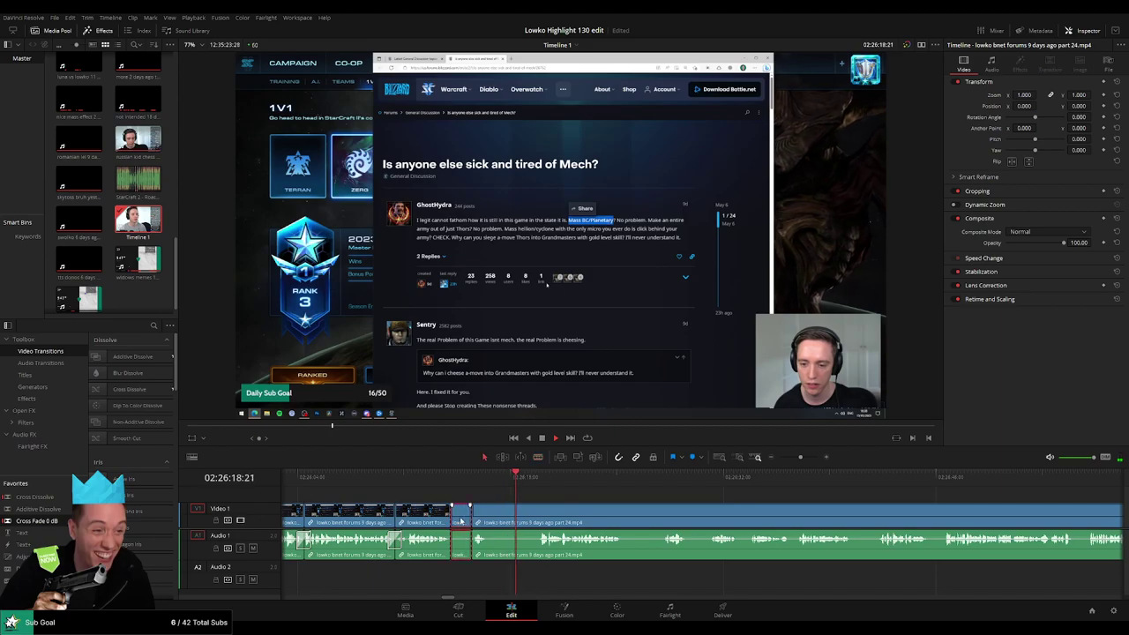
{"action": "mouse_move", "coordinate": [476, 516]}
{"action": "left_mouse_down"}
{"action": "mouse_move", "coordinate": [465, 517]}
{"action": "mouse_move", "coordinate": [522, 518]}
{"action": "mouse_move", "coordinate": [467, 520]}
{"action": "left_mouse_up"}
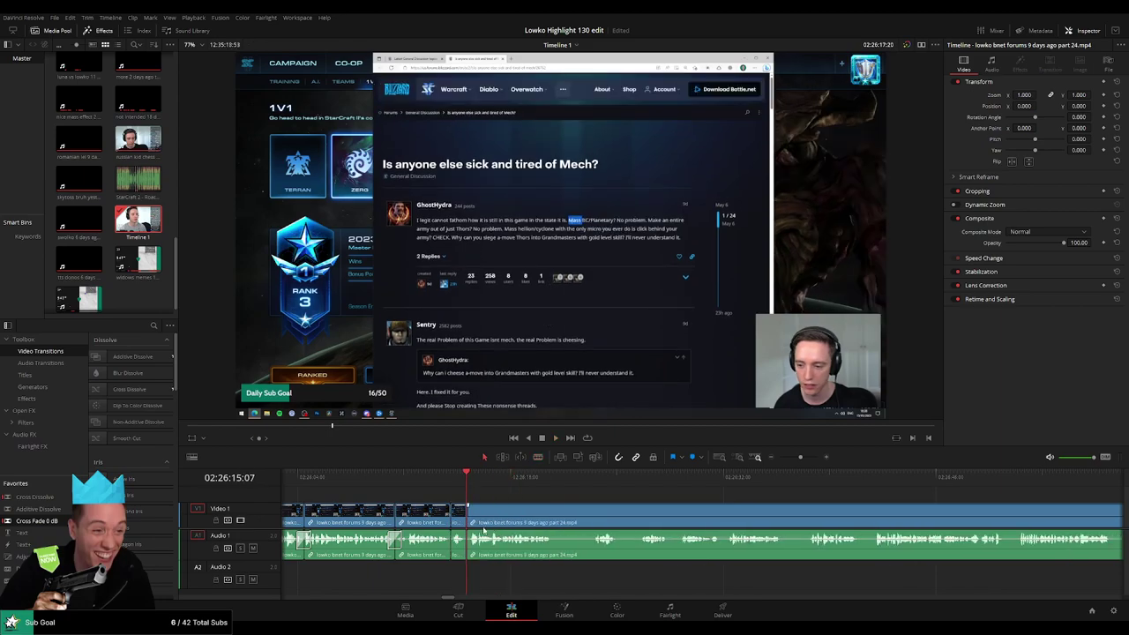
Trim out and delete the dead air and the profile-page loading stretch.
{"action": "scroll", "coordinate": [466, 547], "scroll_direction": "left", "scroll_amount": 2}
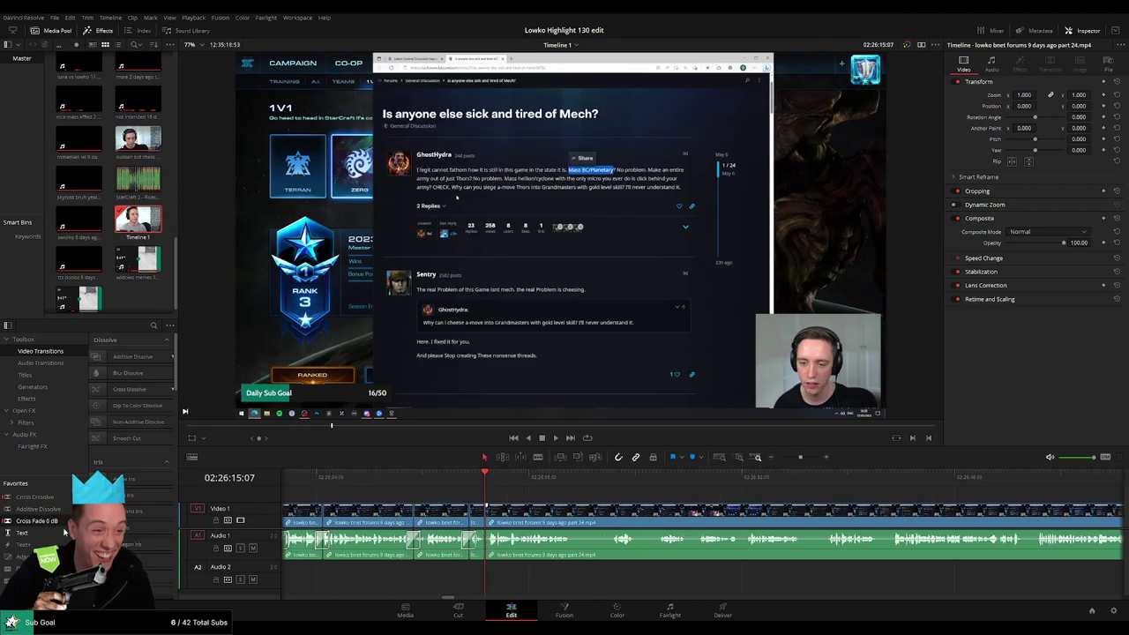
{"action": "key", "text": "space"}
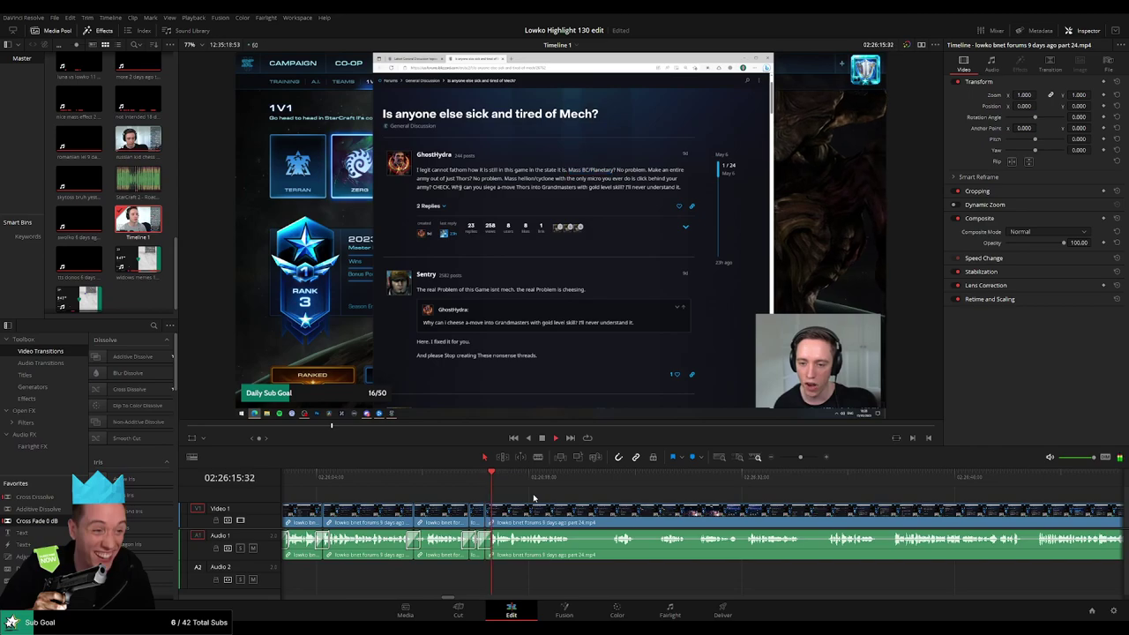
{"action": "scroll", "coordinate": [476, 494], "scroll_direction": "right", "scroll_amount": 10}
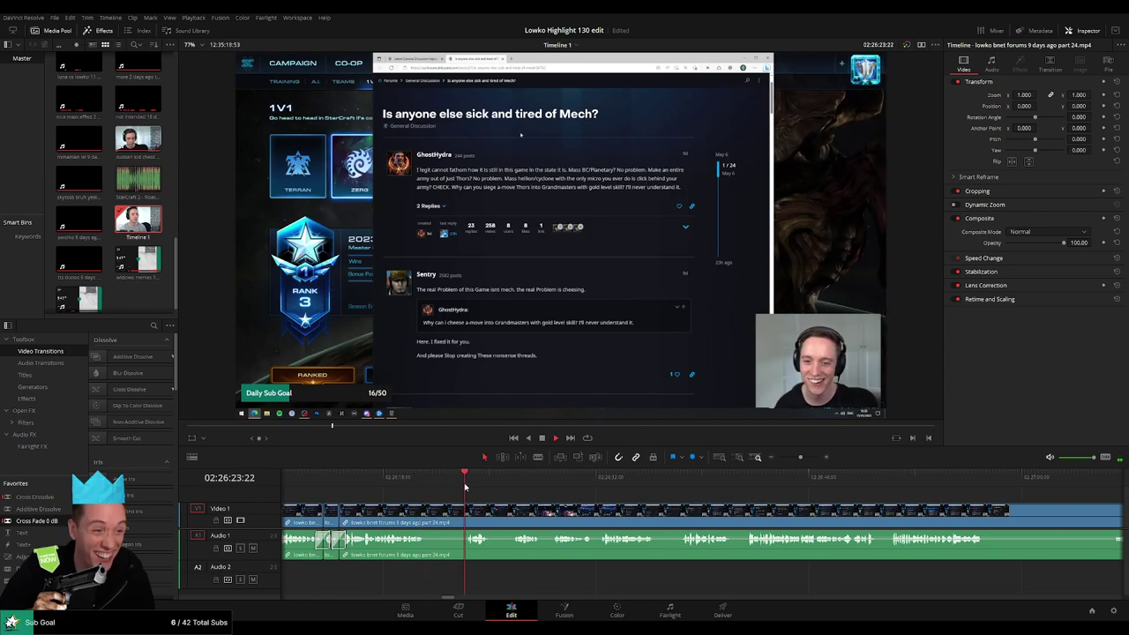
{"action": "left_click_drag", "start_coordinate": [425, 516], "coordinate": [458, 517]}
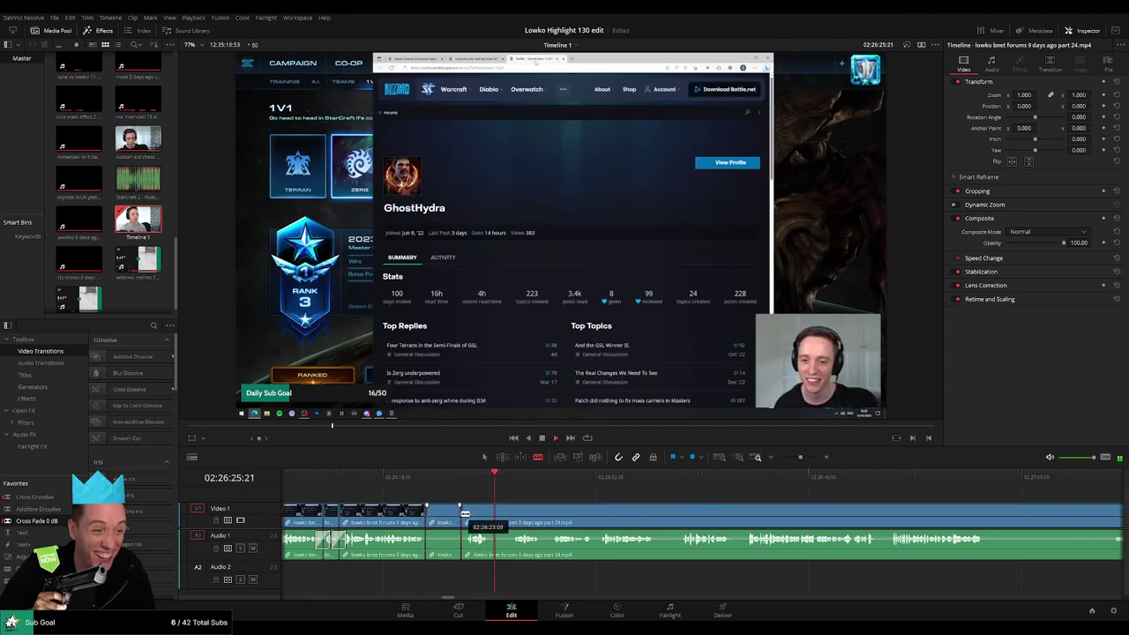
{"action": "key", "text": "Delete"}
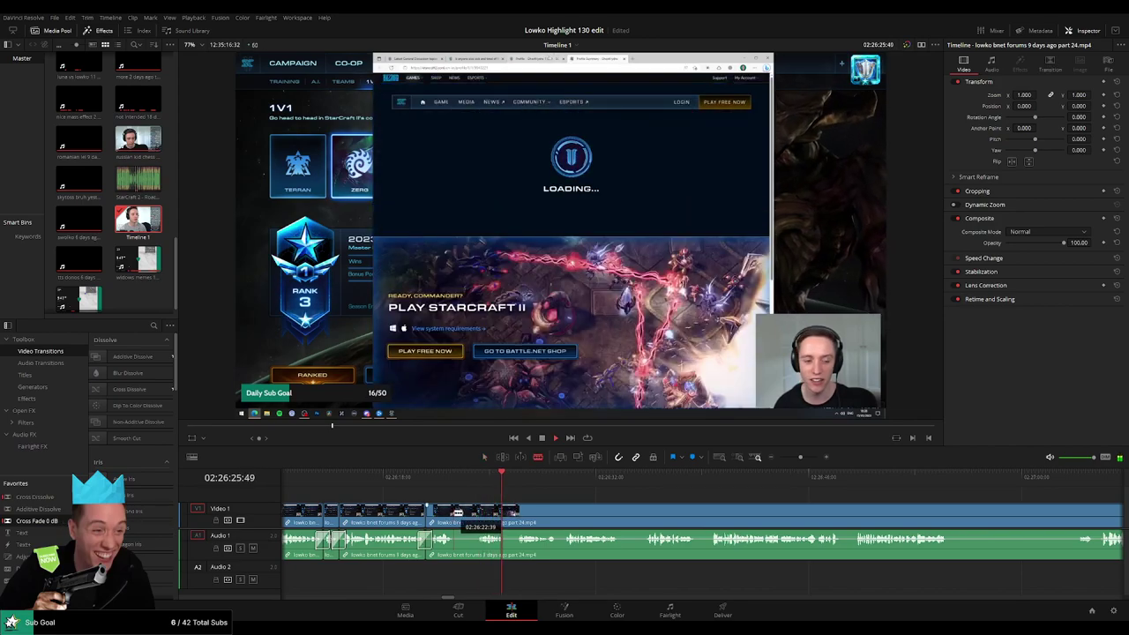
{"action": "left_click_drag", "start_coordinate": [455, 518], "coordinate": [476, 517]}
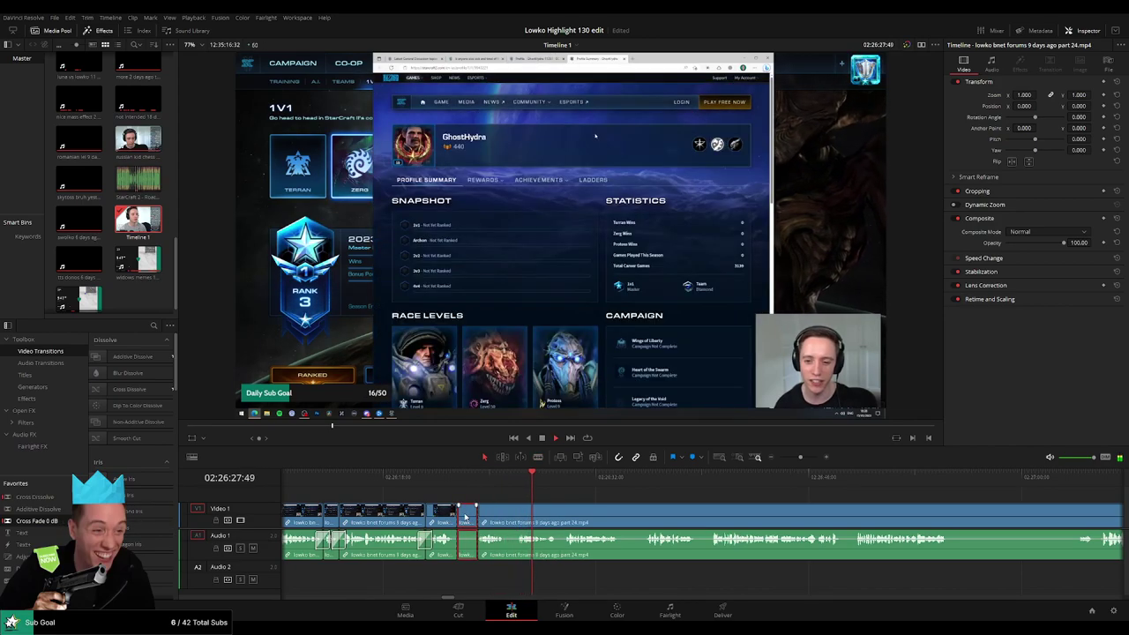
{"action": "key", "text": "Delete"}
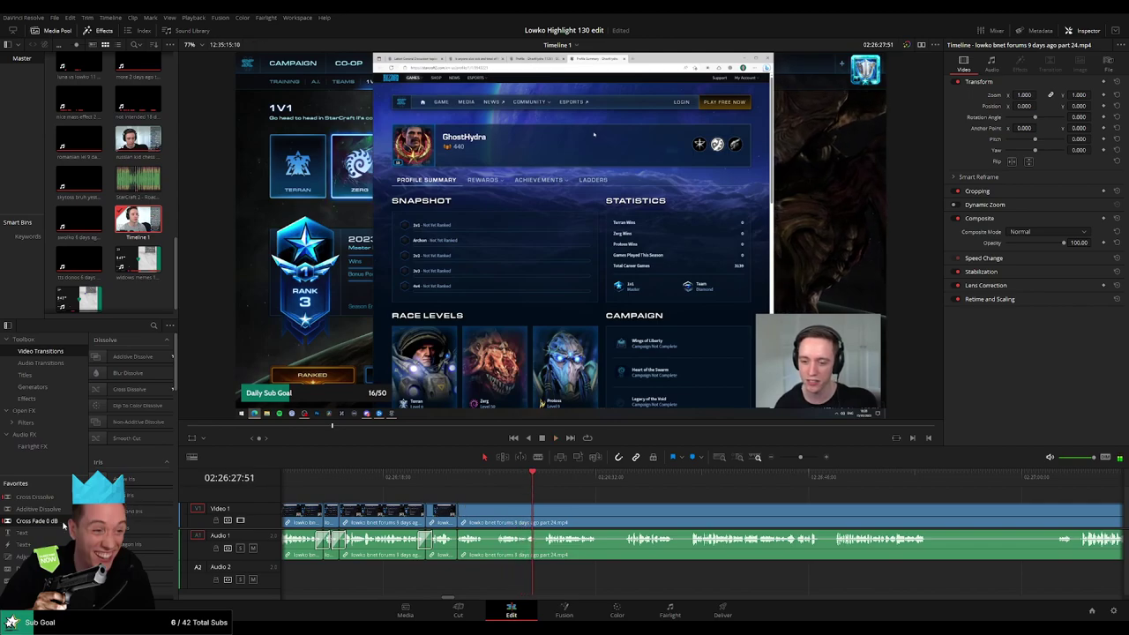
{"action": "scroll", "coordinate": [631, 509], "scroll_direction": "right", "scroll_amount": 3}
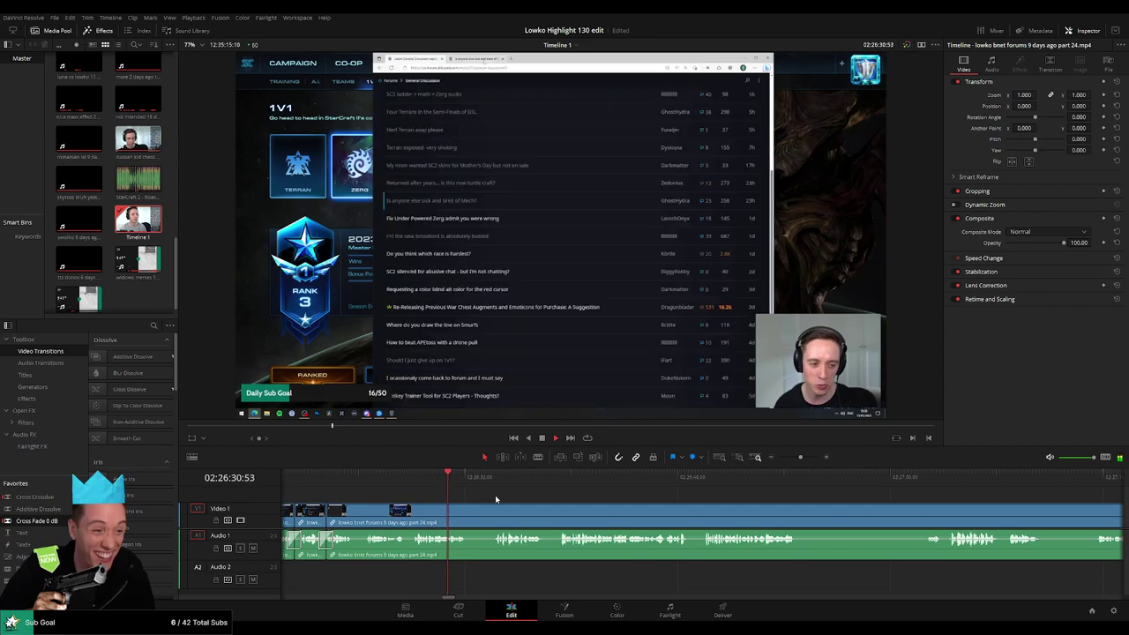
Trim the clip edge at the playhead and play on into the Under Powered Zerg thread.
{"action": "mouse_move", "coordinate": [474, 516]}
{"action": "left_mouse_down"}
{"action": "mouse_move", "coordinate": [483, 520]}
{"action": "mouse_move", "coordinate": [473, 520]}
{"action": "left_mouse_up"}
{"action": "key", "text": "space"}
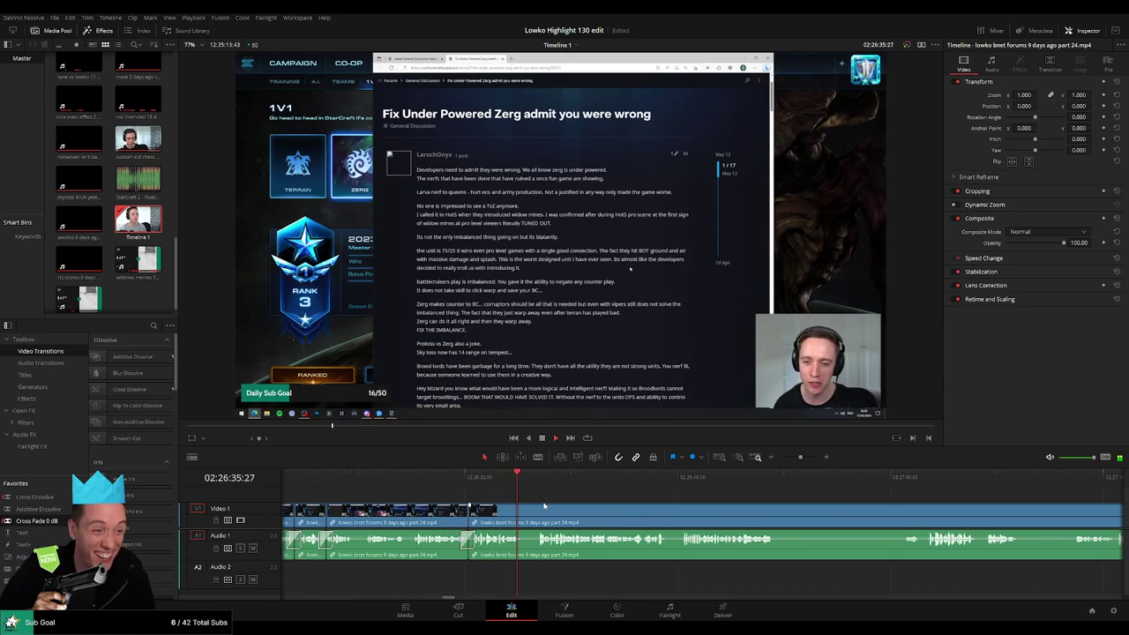
{"action": "scroll", "coordinate": [529, 509], "scroll_direction": "down", "scroll_amount": 3}
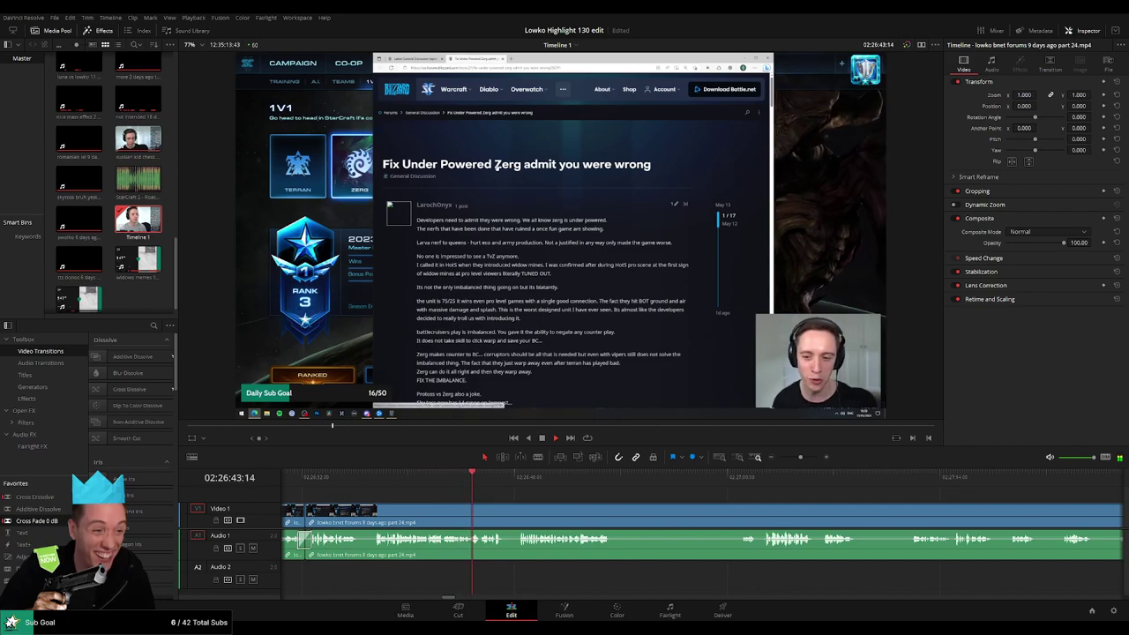
{"action": "scroll", "coordinate": [530, 501], "scroll_direction": "right", "scroll_amount": 2}
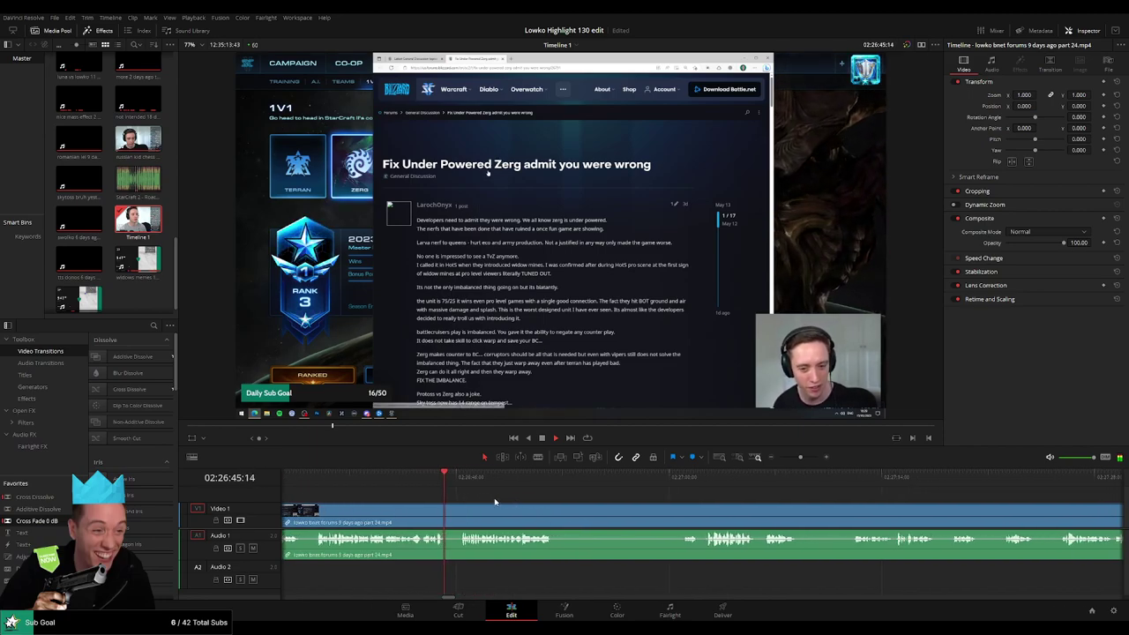
Blade out a pause in the Zerg-thread footage, ripple delete it, and add an audio Cross Fade at the cut.
{"action": "key", "text": "b"}
{"action": "left_click", "coordinate": [445, 513]}
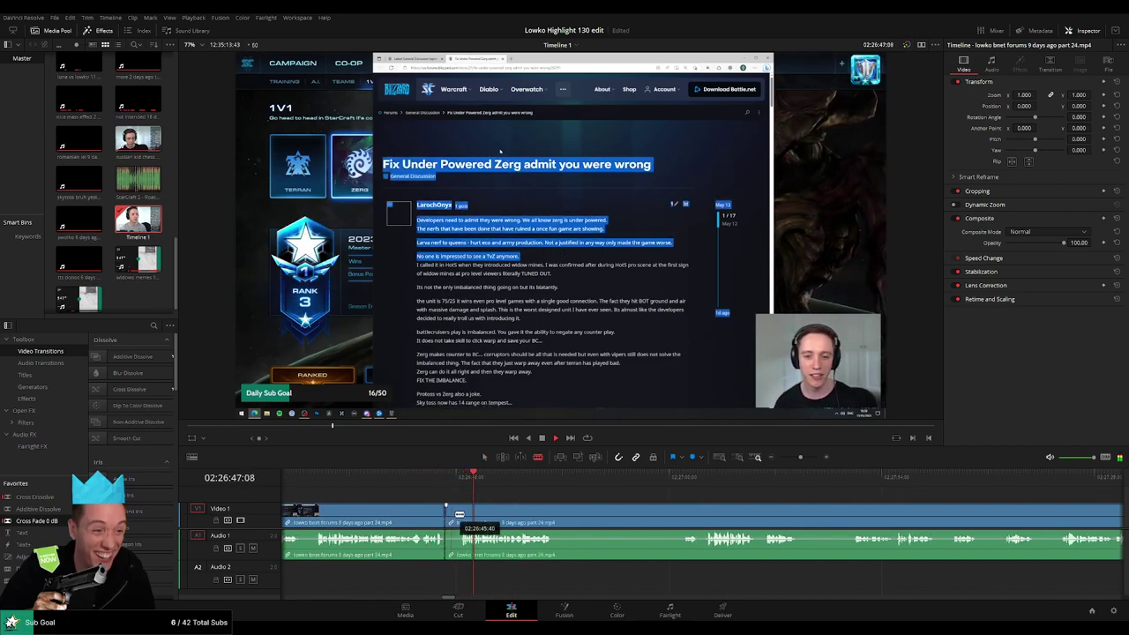
{"action": "left_click", "coordinate": [458, 513]}
{"action": "key", "text": "a"}
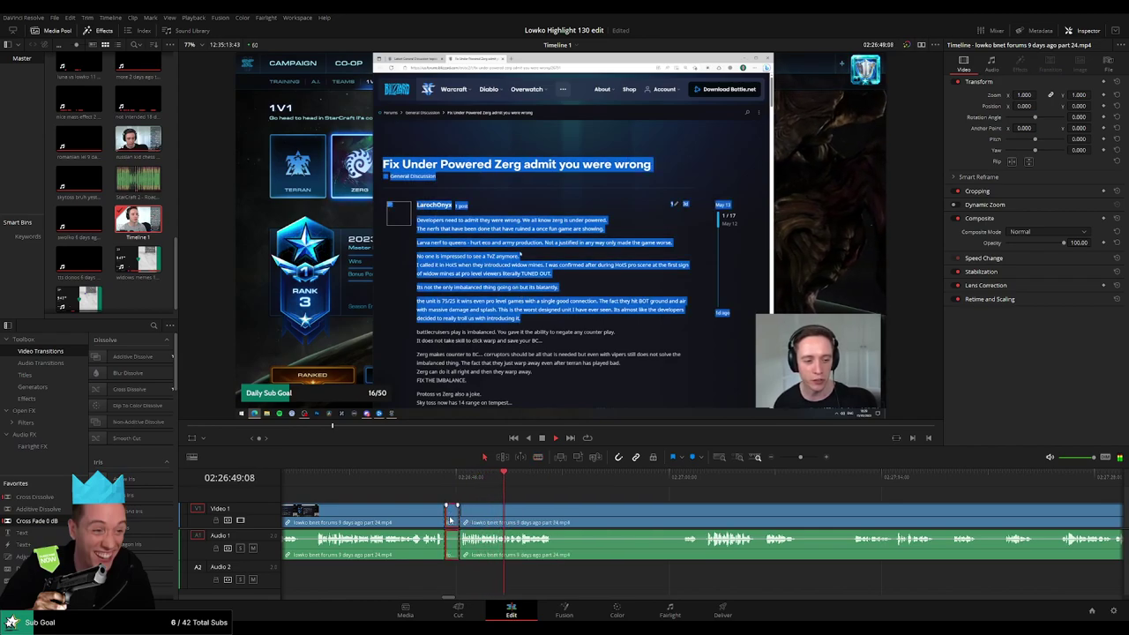
{"action": "key", "text": "Delete"}
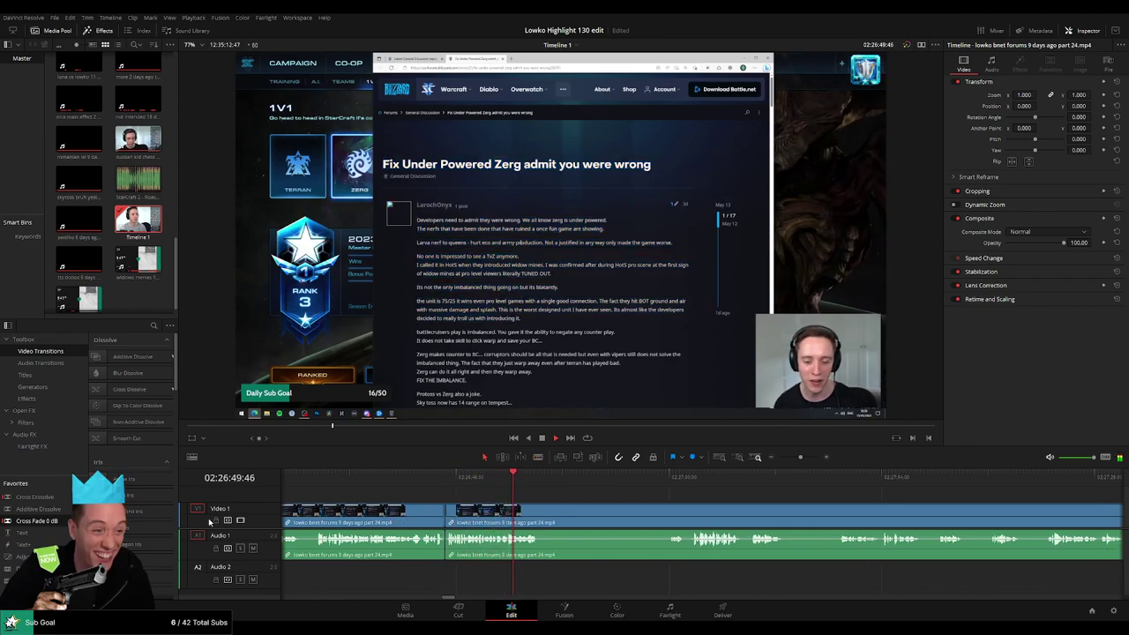
{"action": "left_click_drag", "start_coordinate": [54, 523], "coordinate": [472, 524]}
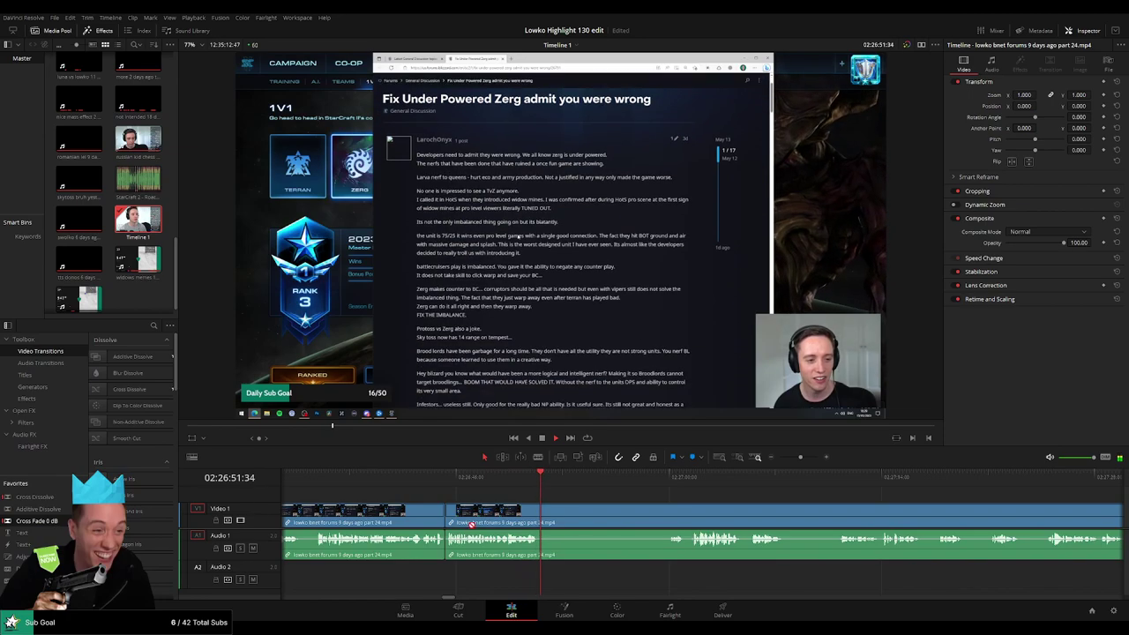
{"action": "left_click", "coordinate": [577, 521]}
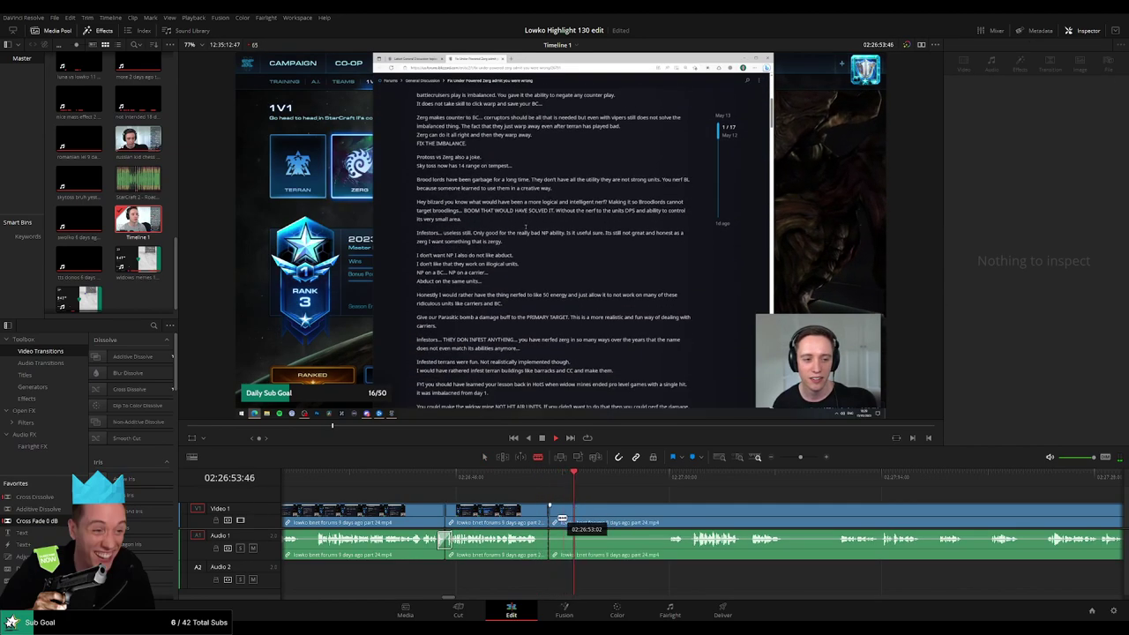
Blade out the following dead stretch, ripple delete it, and review the cuts.
{"action": "left_click", "coordinate": [670, 515]}
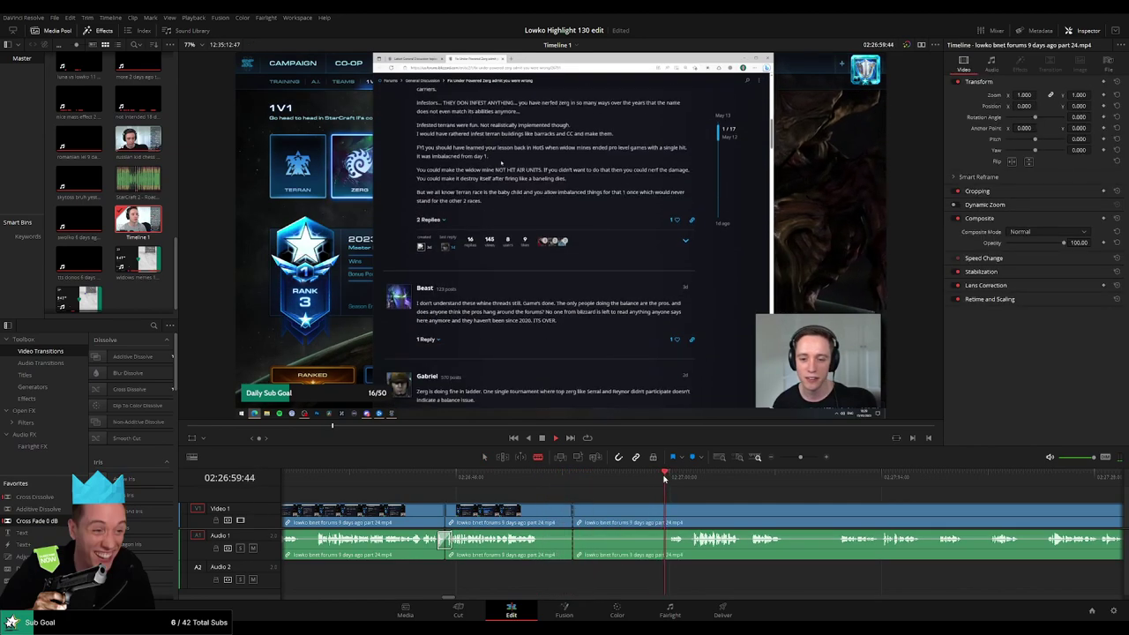
{"action": "left_click", "coordinate": [667, 521]}
{"action": "key", "text": "a"}
{"action": "left_click", "coordinate": [635, 522]}
{"action": "key", "text": "Delete"}
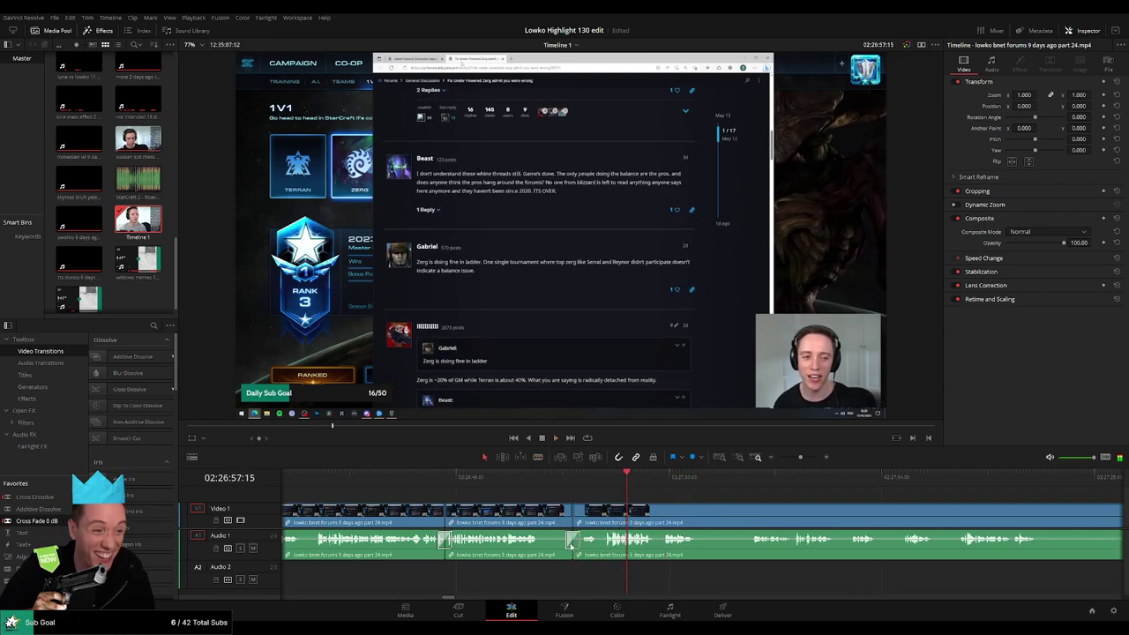
{"action": "key", "text": "space"}
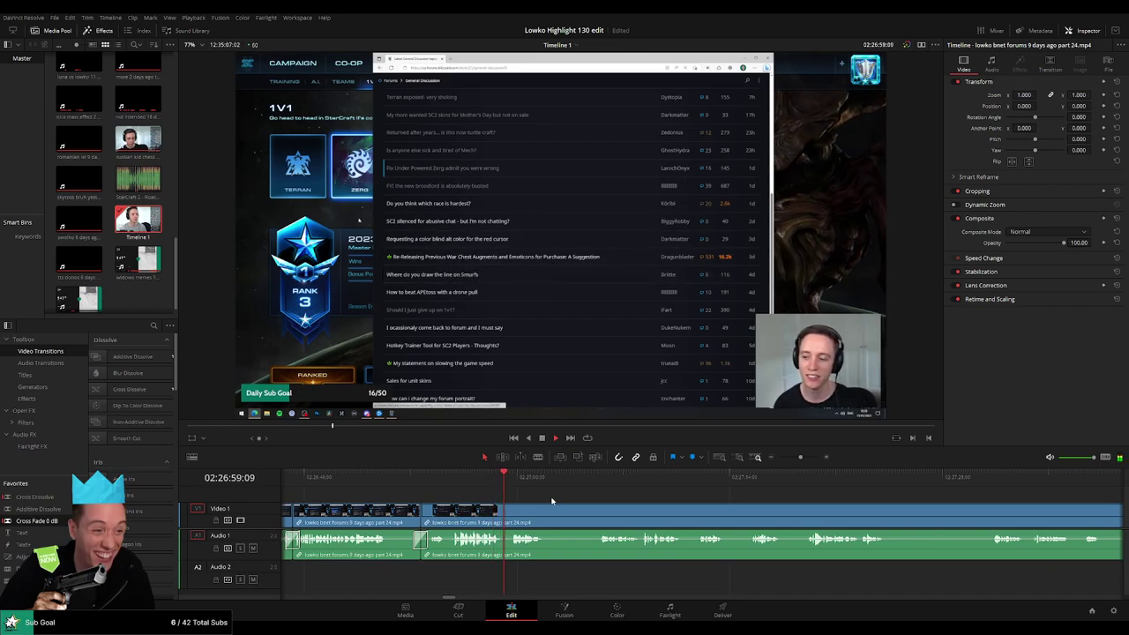
Stop at the next pause, blade the clip there, and ripple delete the short piece.
{"action": "key", "text": "space"}
{"action": "key", "text": "b"}
{"action": "left_click", "coordinate": [473, 516]}
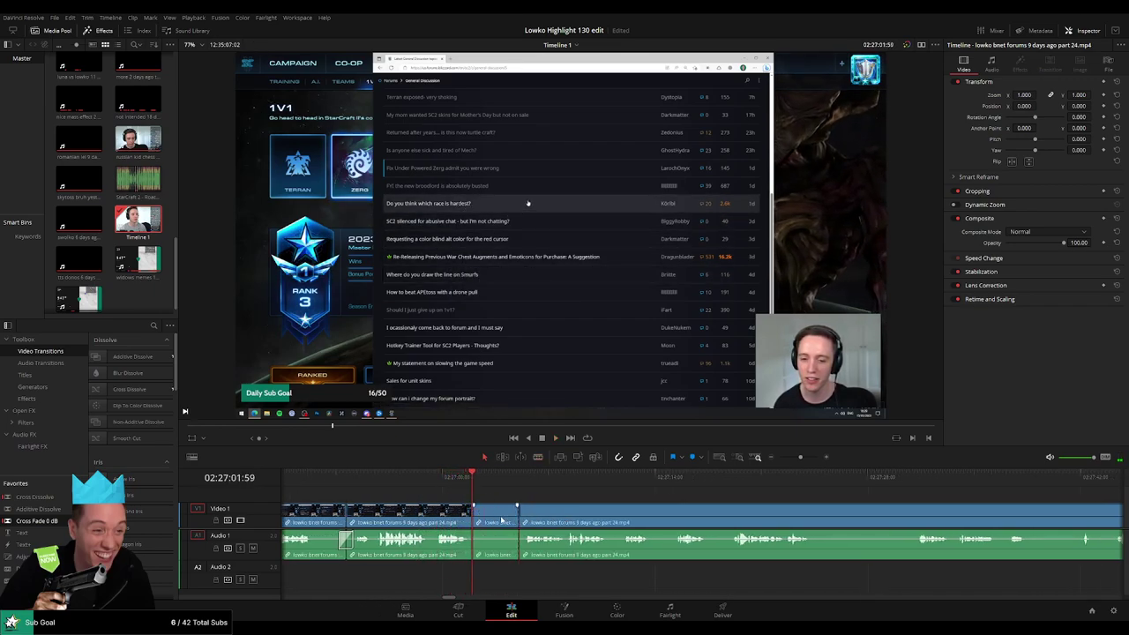
{"action": "key", "text": "Delete"}
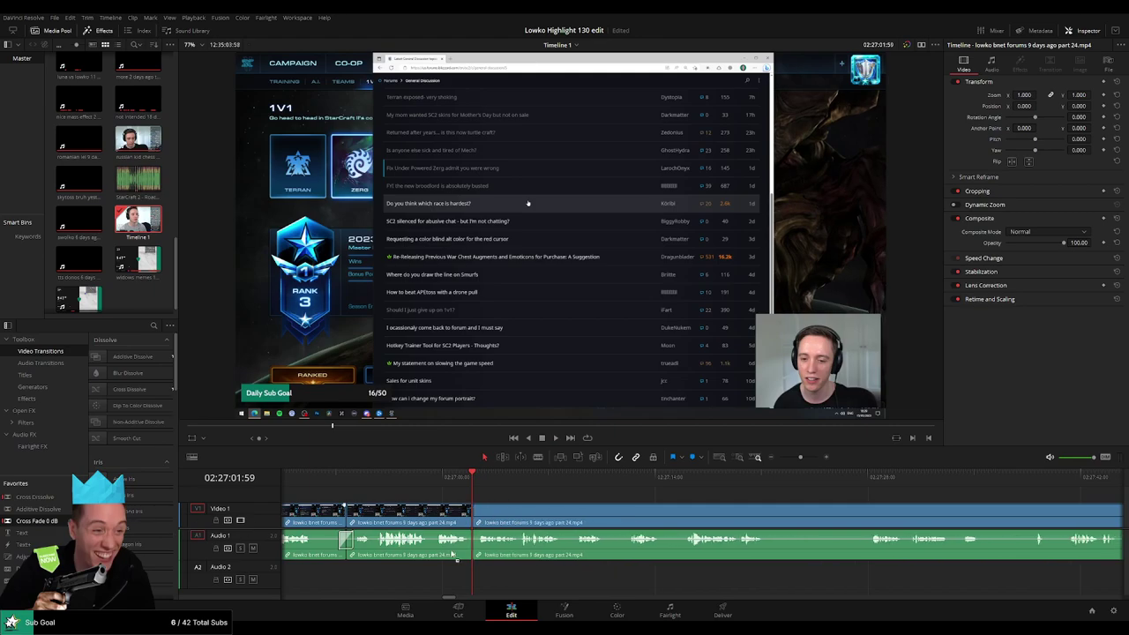
{"action": "key", "text": "space"}
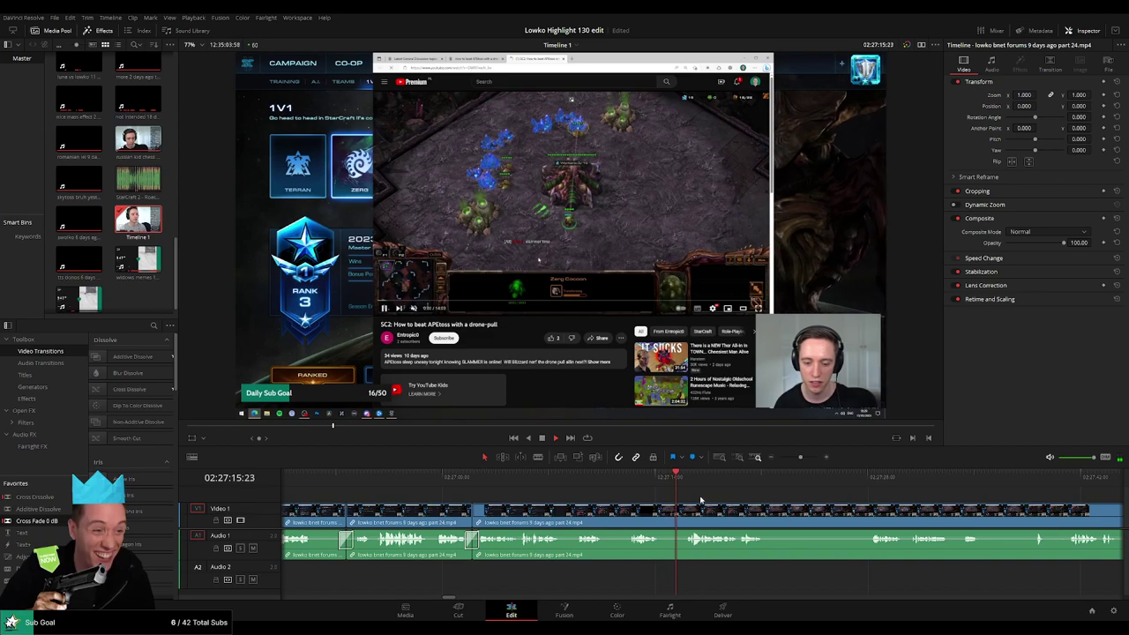
Further along the APEtoss footage, split the clip again and ripple delete the short piece.
{"action": "scroll", "coordinate": [541, 496], "scroll_direction": "right", "scroll_amount": 3}
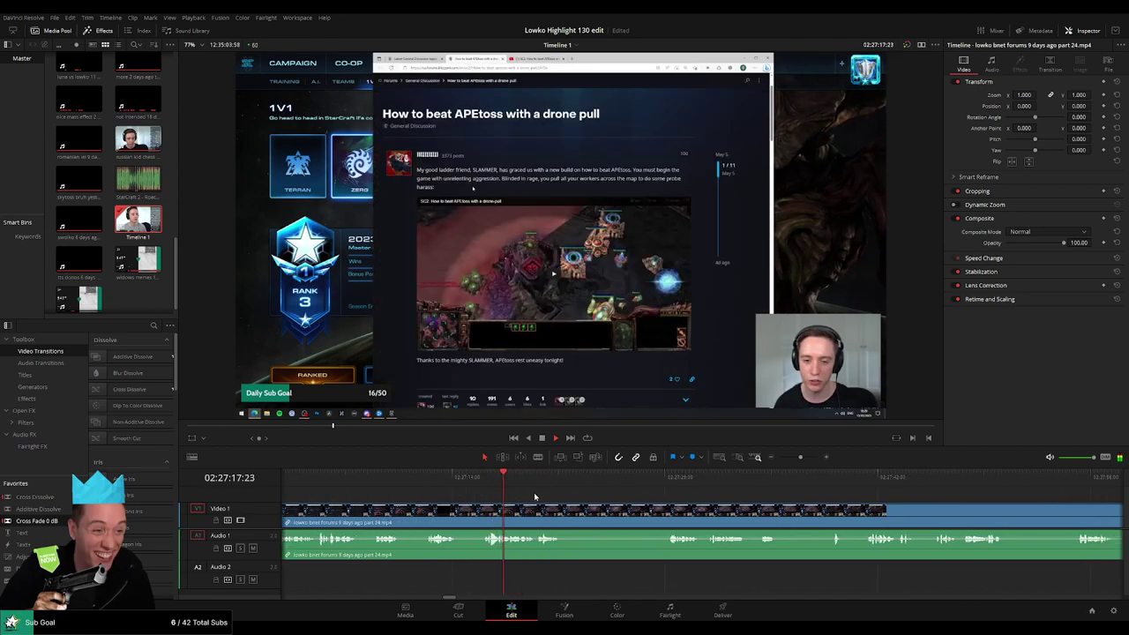
{"action": "scroll", "coordinate": [534, 497], "scroll_direction": "right", "scroll_amount": 1}
{"action": "scroll", "coordinate": [558, 504], "scroll_direction": "right", "scroll_amount": 1}
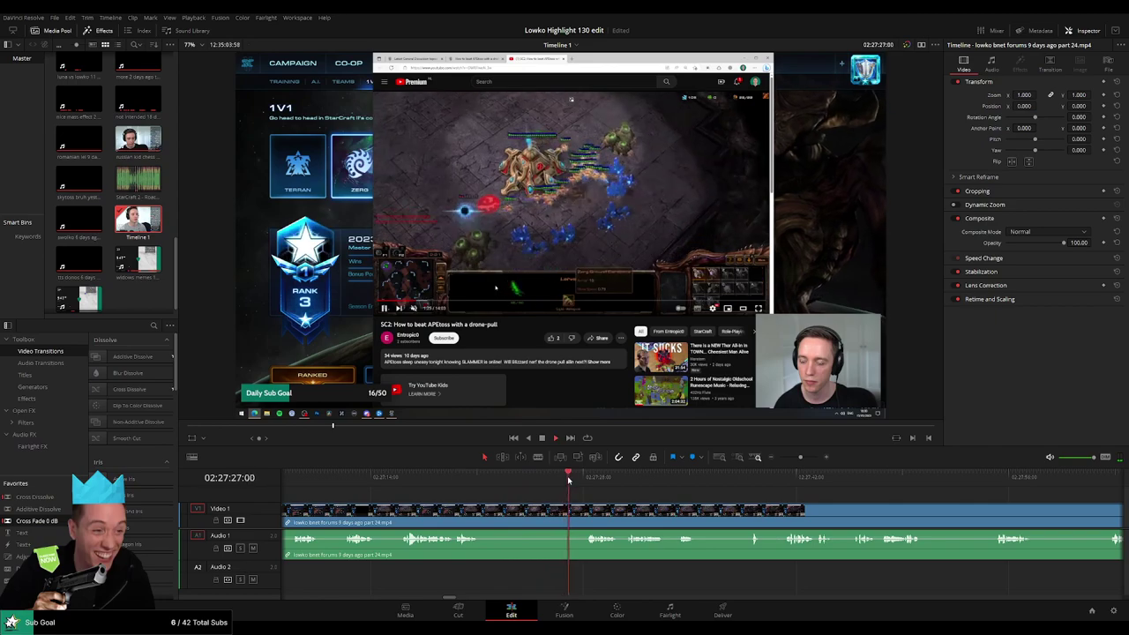
{"action": "scroll", "coordinate": [512, 499], "scroll_direction": "right", "scroll_amount": 2}
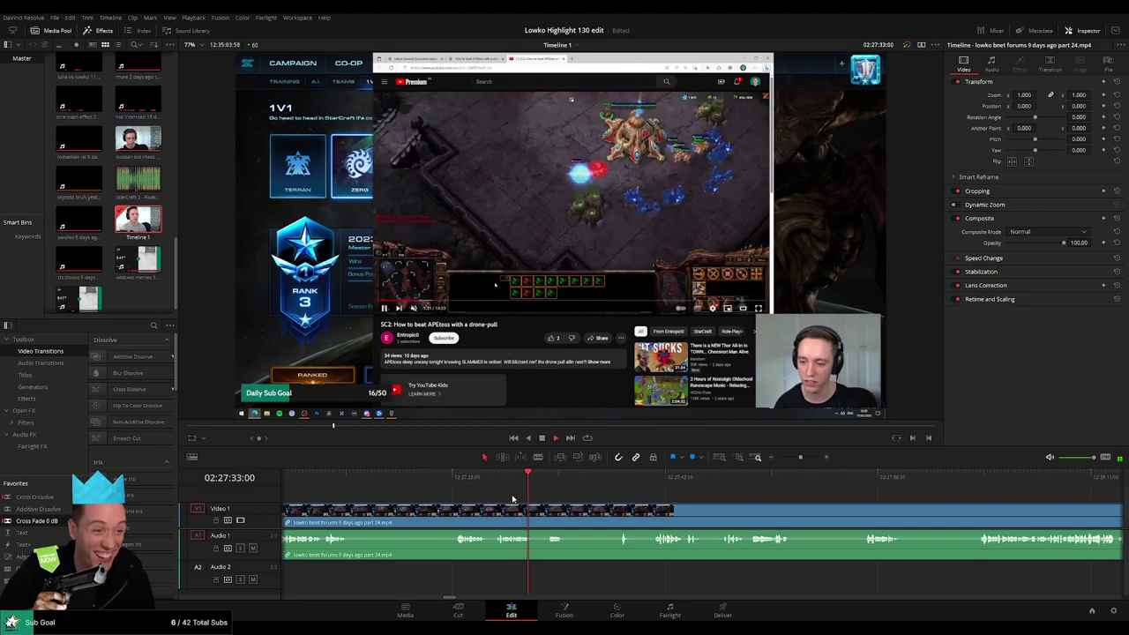
{"action": "scroll", "coordinate": [583, 506], "scroll_direction": "right", "scroll_amount": 3}
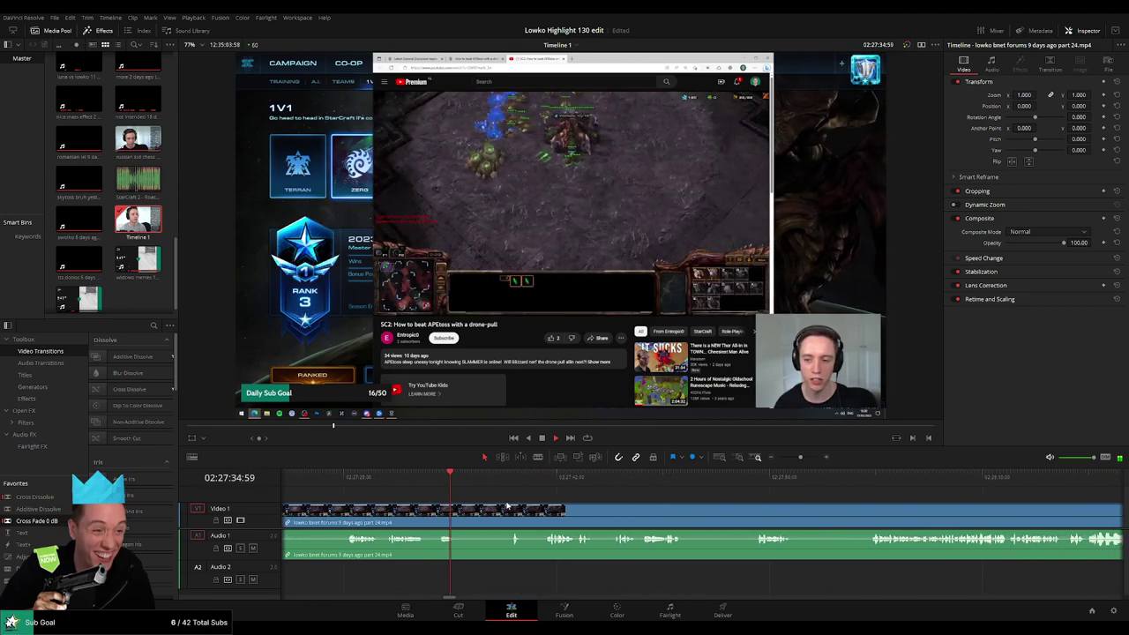
{"action": "left_click_drag", "start_coordinate": [552, 477], "coordinate": [486, 478]}
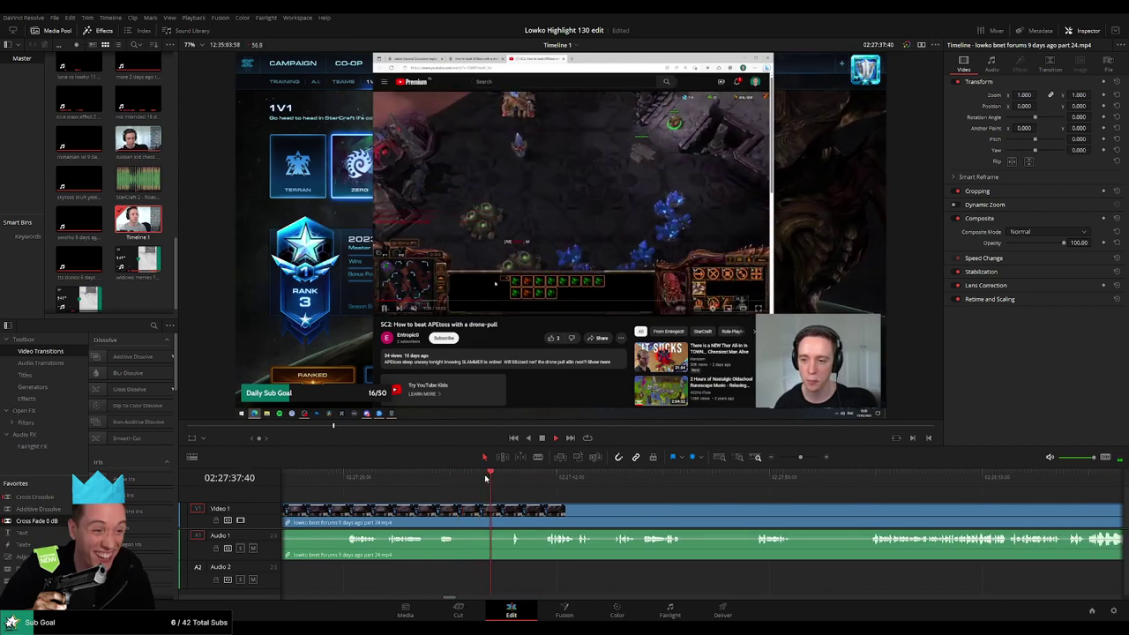
{"action": "key", "text": "b"}
{"action": "left_click", "coordinate": [458, 509]}
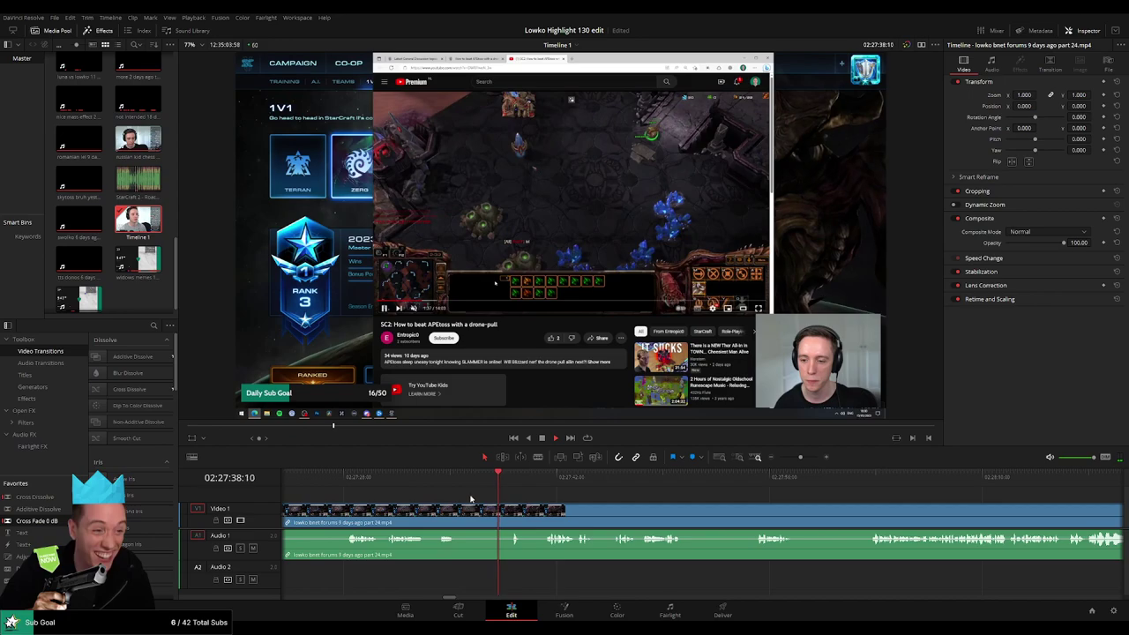
{"action": "left_click", "coordinate": [512, 509]}
{"action": "key", "text": "a"}
{"action": "left_click", "coordinate": [489, 509]}
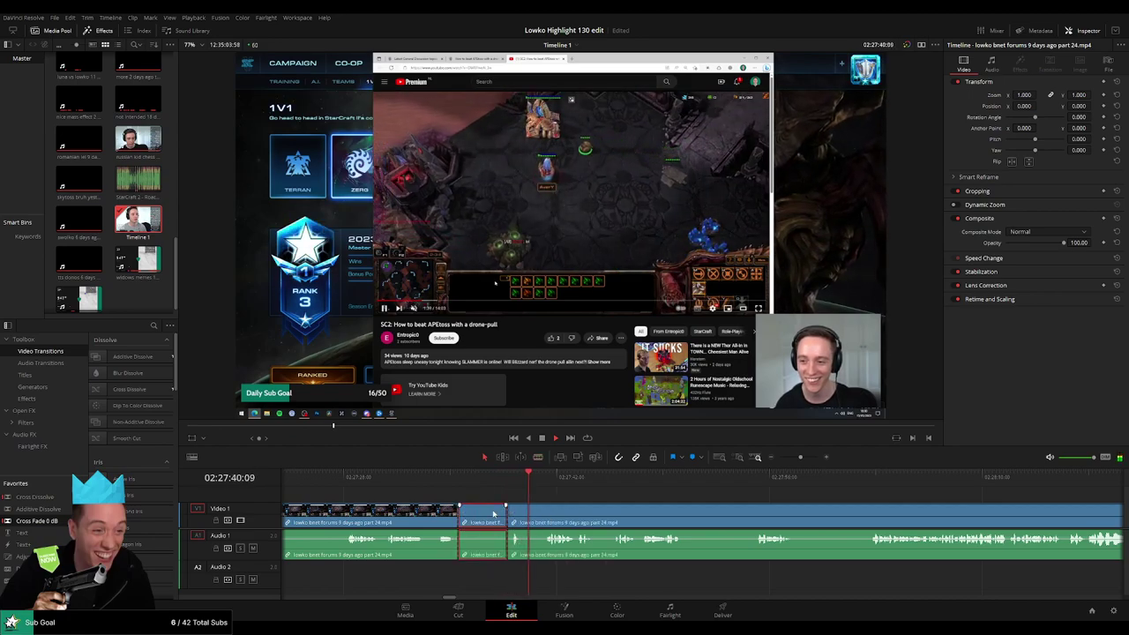
{"action": "key", "text": "Delete"}
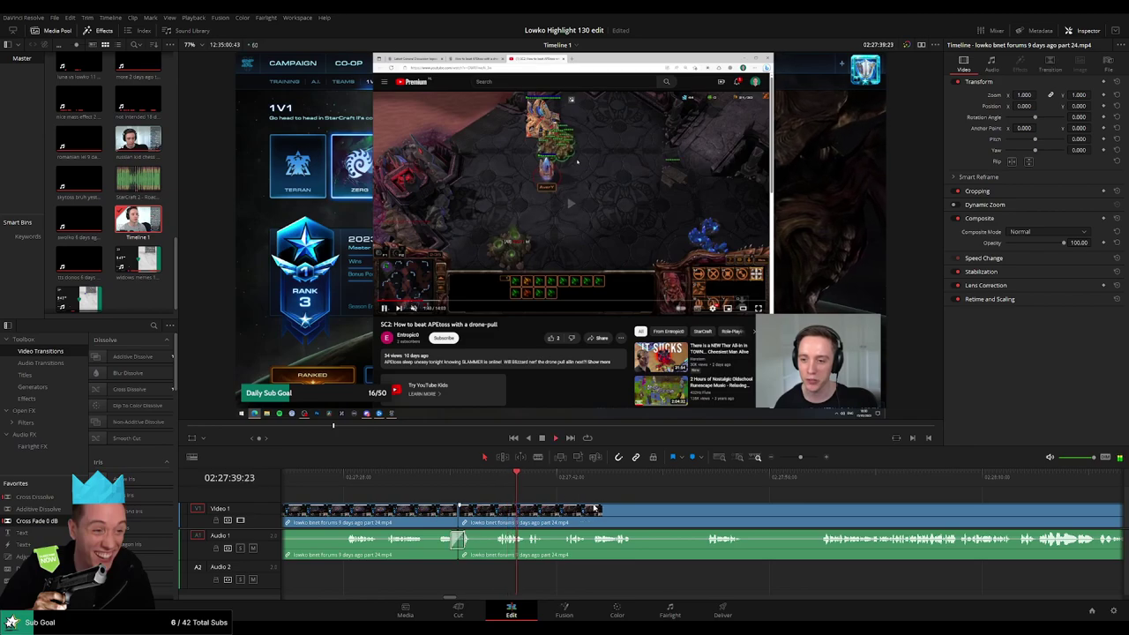
{"action": "scroll", "coordinate": [490, 511], "scroll_direction": "right", "scroll_amount": 3}
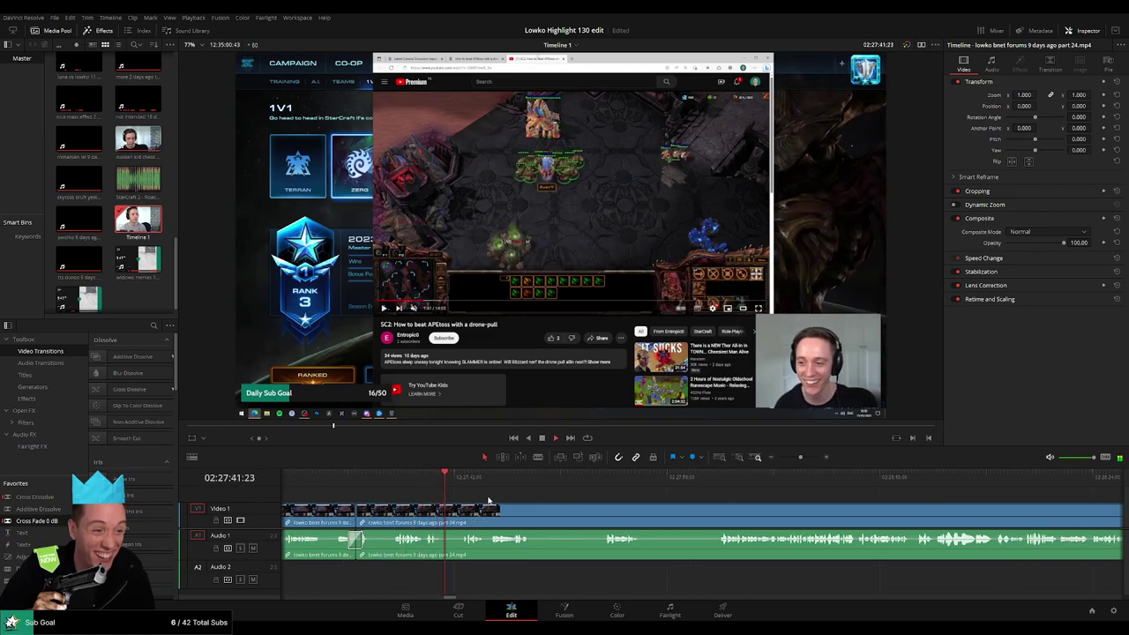
{"action": "scroll", "coordinate": [477, 500], "scroll_direction": "right", "scroll_amount": 2}
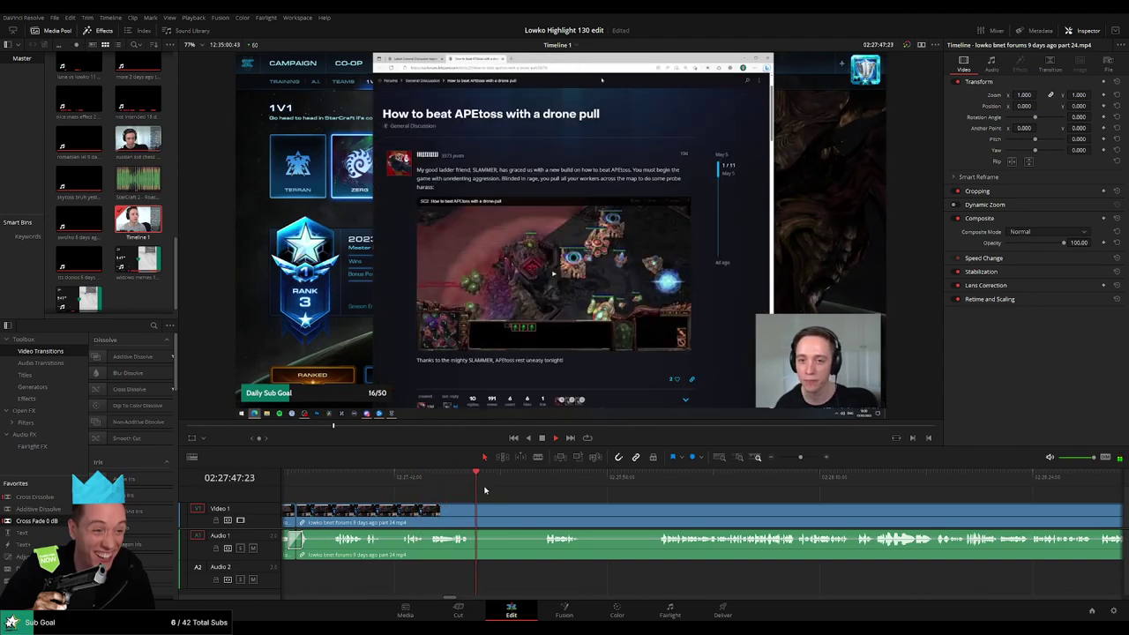
Ripple delete two unwanted stretches of forum footage, one bladed and one marked as a range.
{"action": "key", "text": "b"}
{"action": "left_click", "coordinate": [473, 512]}
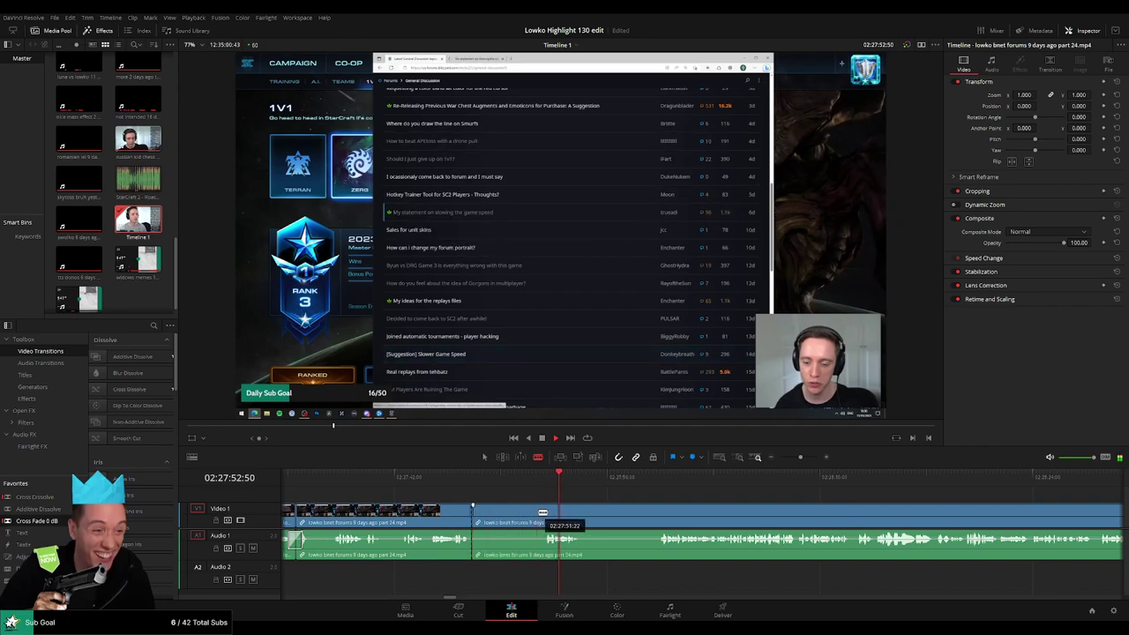
{"action": "left_click", "coordinate": [542, 511]}
{"action": "key", "text": "a"}
{"action": "left_click", "coordinate": [526, 516]}
{"action": "key", "text": "shift+Delete"}
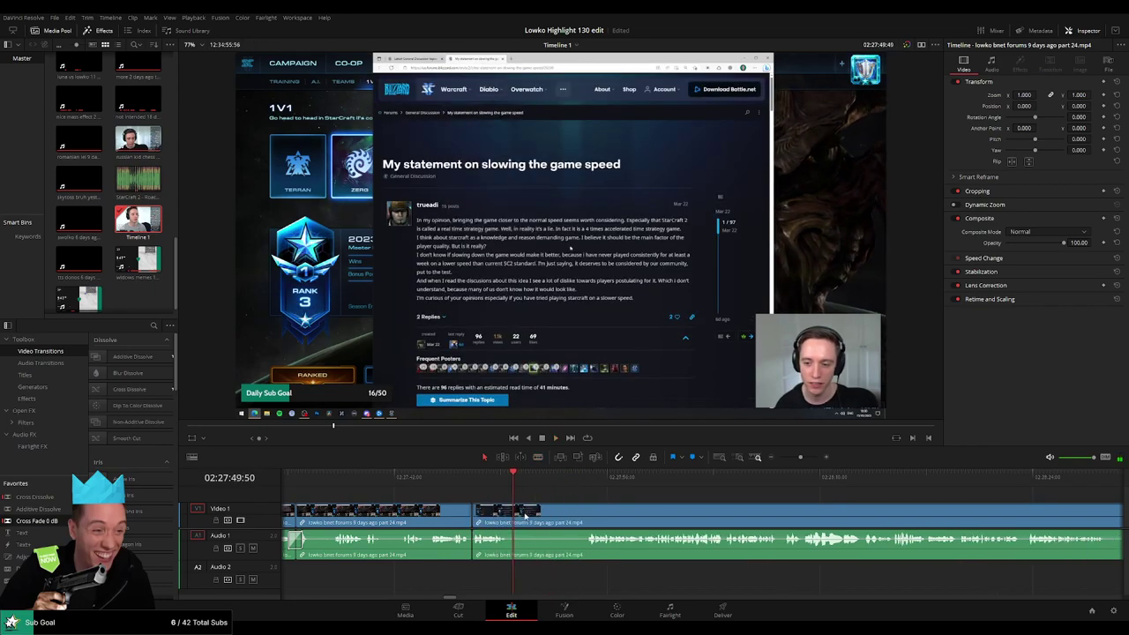
{"action": "key", "text": "space"}
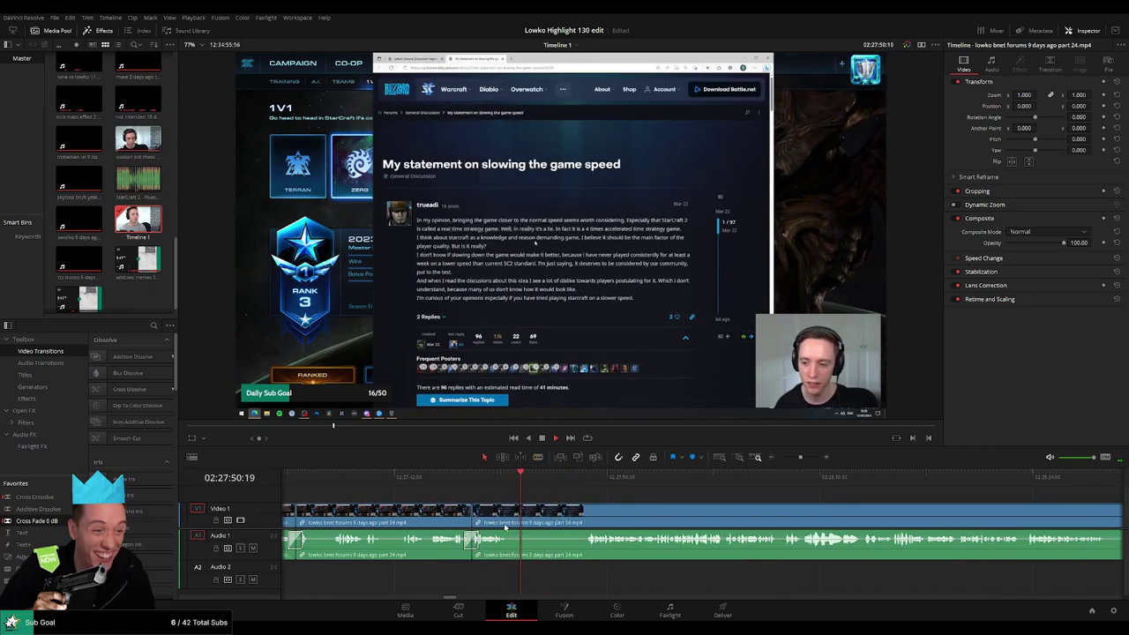
{"action": "left_click_drag", "start_coordinate": [510, 520], "coordinate": [582, 520]}
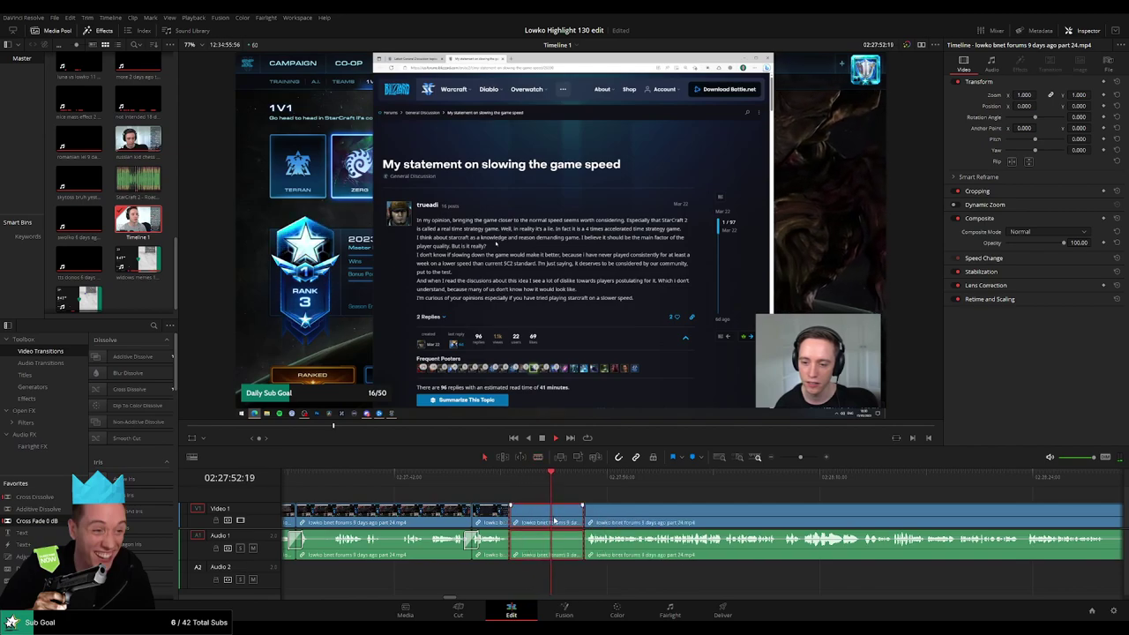
{"action": "key", "text": "shift+Delete"}
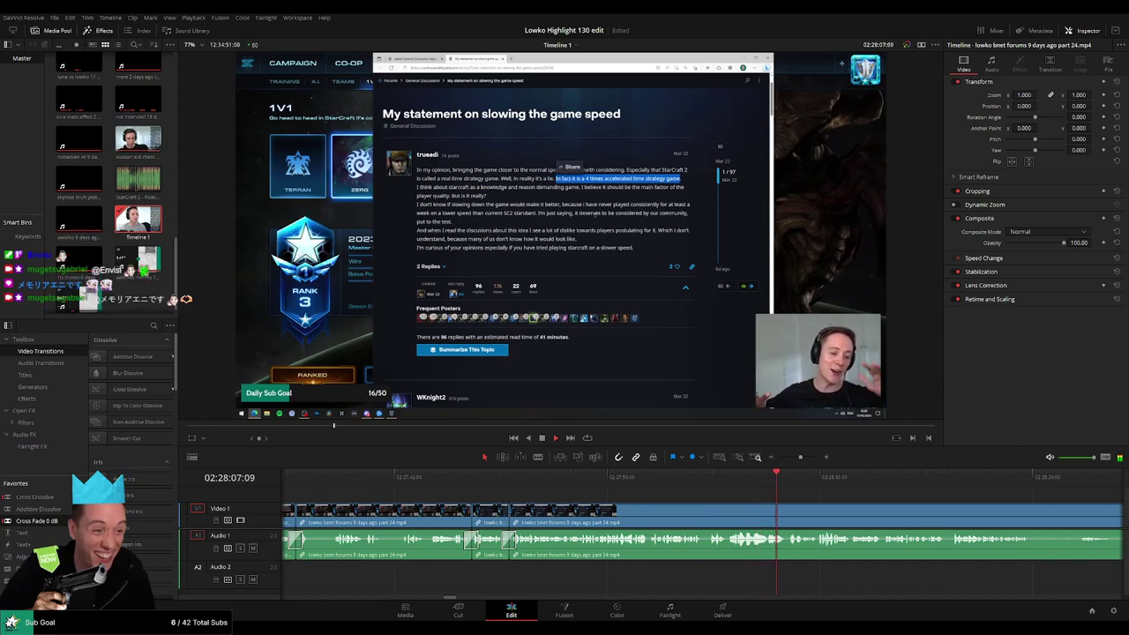
Split the footage at a new cut and place Roach Quotes.mp3 on Audio 2 there.
{"action": "scroll", "coordinate": [851, 498], "scroll_direction": "right", "scroll_amount": 3}
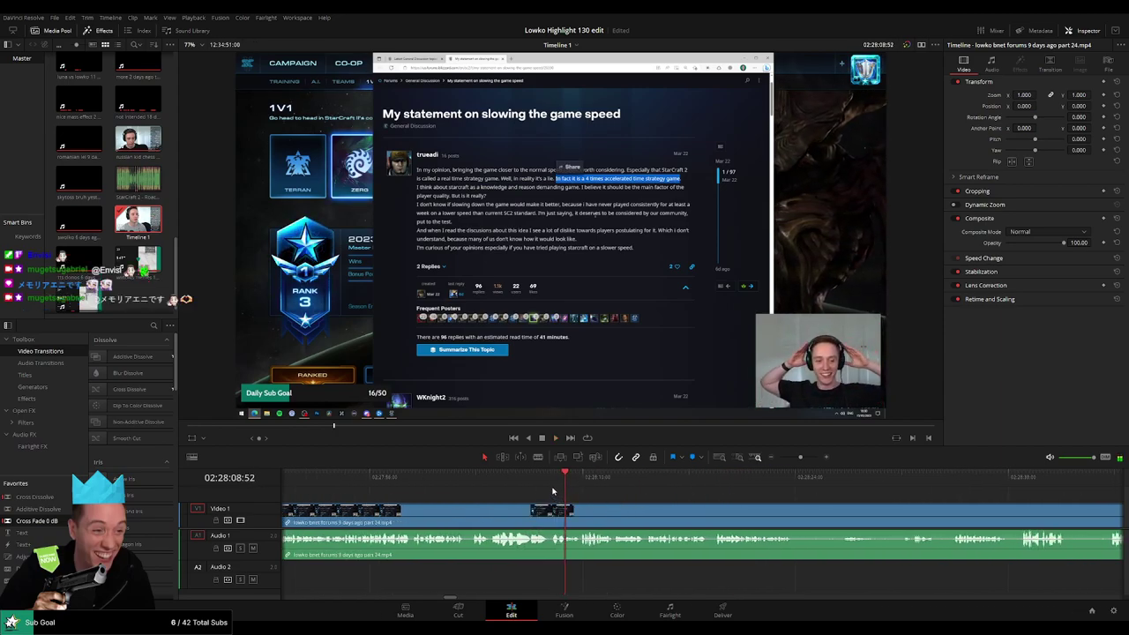
{"action": "scroll", "coordinate": [578, 488], "scroll_direction": "up", "scroll_amount": 2}
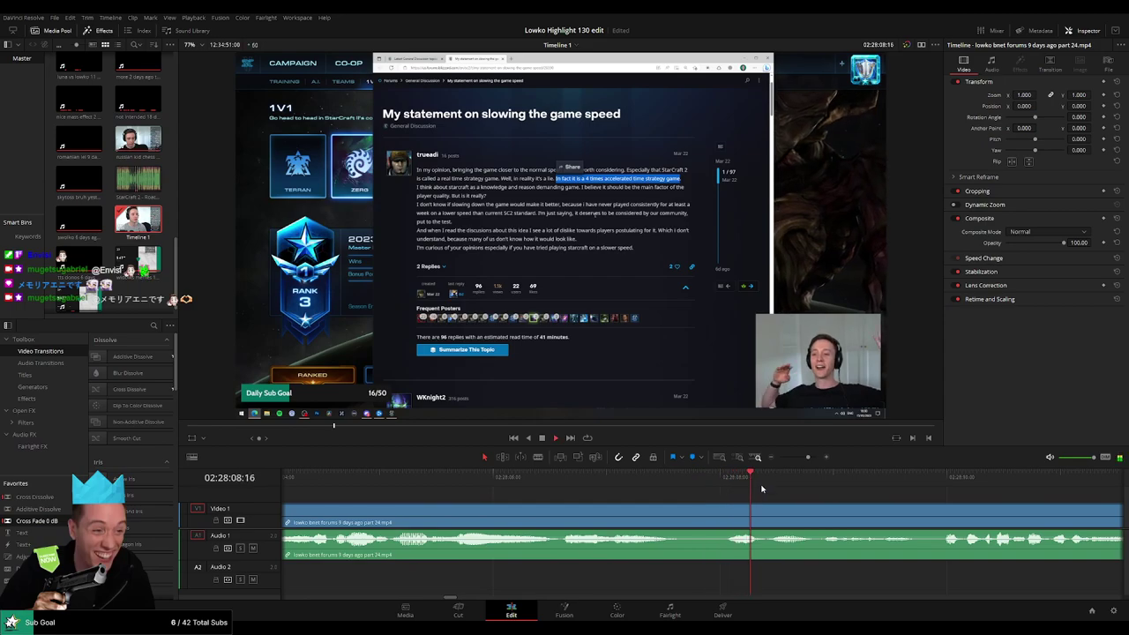
{"action": "left_click", "coordinate": [708, 482]}
{"action": "key", "text": "b"}
{"action": "left_click", "coordinate": [710, 512]}
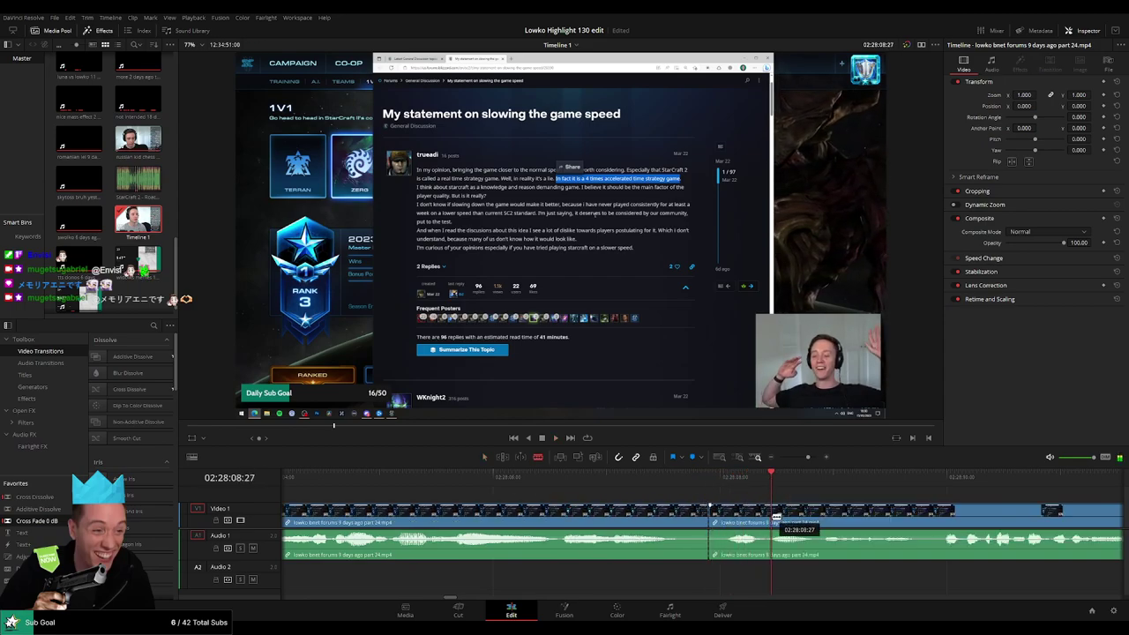
{"action": "key", "text": "a"}
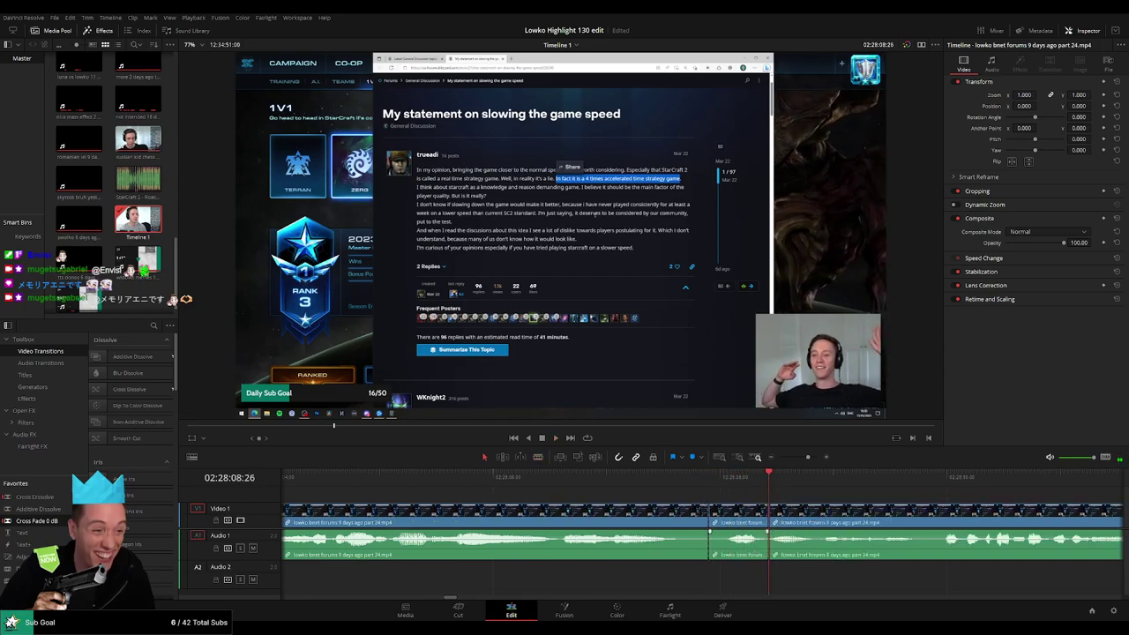
{"action": "left_click", "coordinate": [745, 554]}
{"action": "mouse_move", "coordinate": [138, 181]}
{"action": "left_mouse_down"}
{"action": "mouse_move", "coordinate": [681, 582]}
{"action": "mouse_move", "coordinate": [710, 583]}
{"action": "left_mouse_up"}
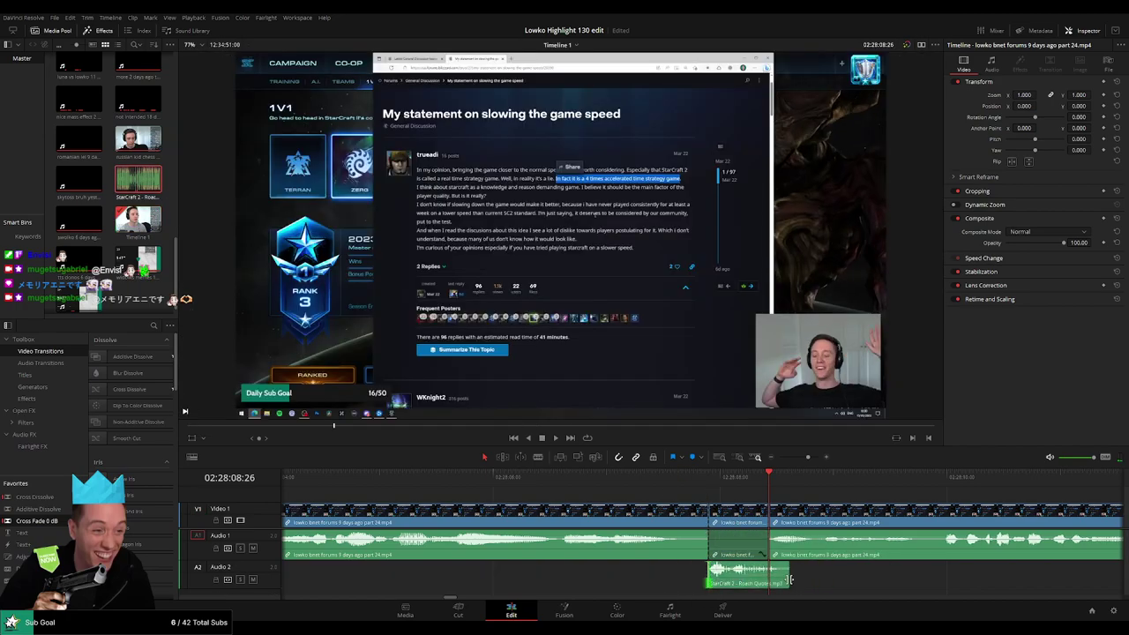
Trim the Roach Quotes clip to a brief snippet at -29 volume and play the edit back.
{"action": "mouse_move", "coordinate": [787, 580]}
{"action": "left_mouse_down"}
{"action": "mouse_move", "coordinate": [757, 580]}
{"action": "mouse_move", "coordinate": [767, 573]}
{"action": "left_mouse_up"}
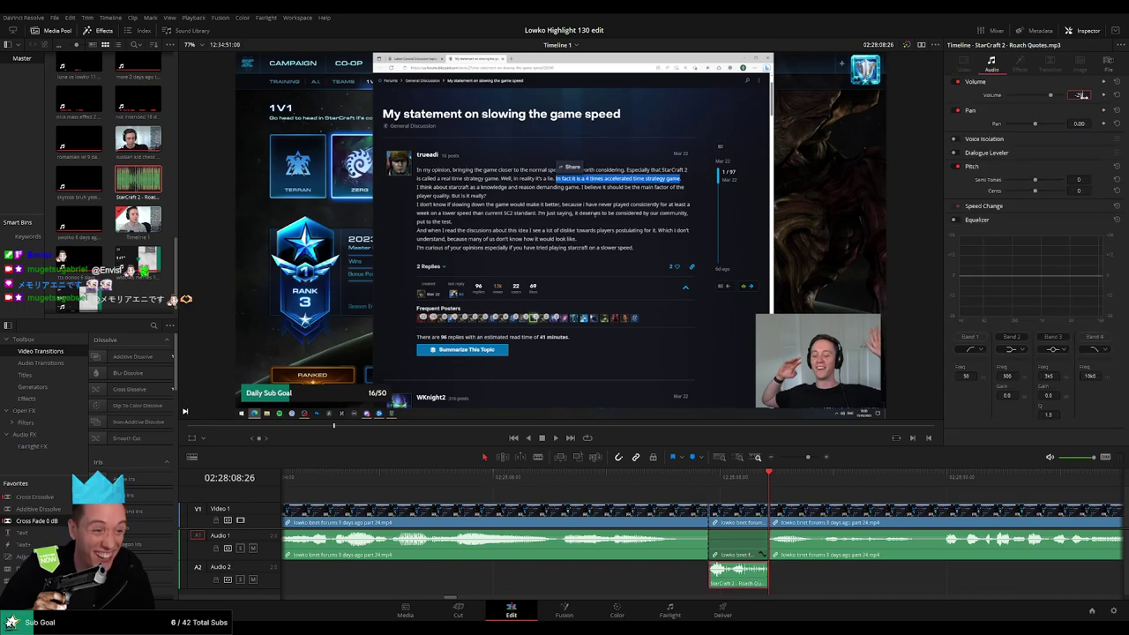
{"action": "key", "text": "Return"}
{"action": "key", "text": "space"}
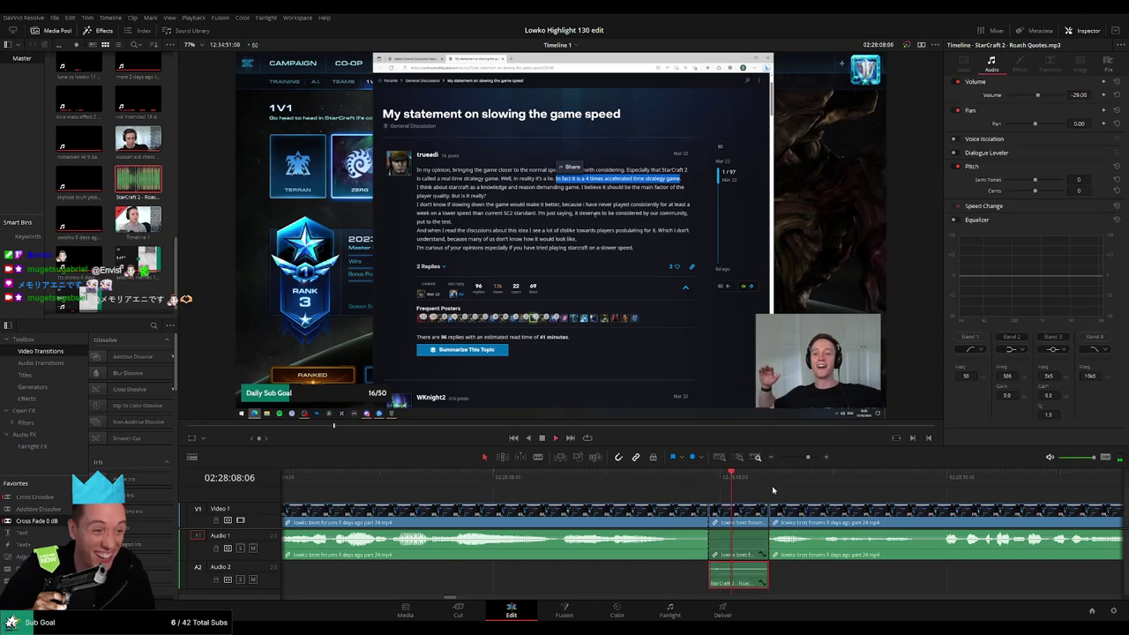
{"action": "left_click", "coordinate": [773, 496]}
Select the forum footage clip and scroll on toward the 'slowing the game speed' replies.
{"action": "scroll", "coordinate": [773, 498], "scroll_direction": "down", "scroll_amount": 1}
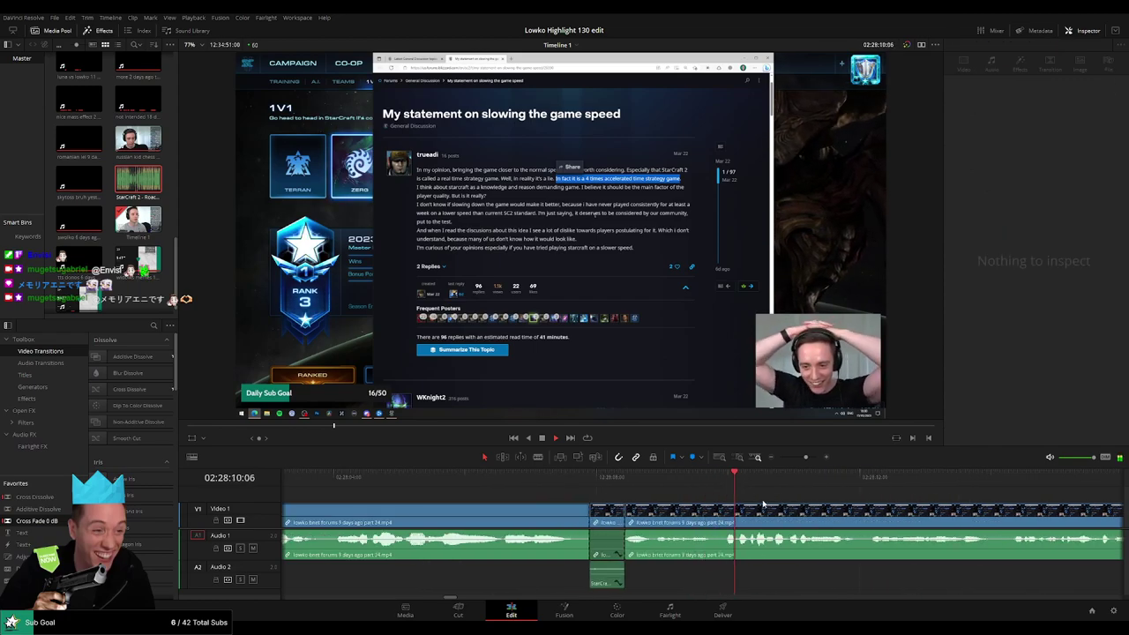
{"action": "scroll", "coordinate": [773, 501], "scroll_direction": "down", "scroll_amount": 1}
{"action": "scroll", "coordinate": [773, 499], "scroll_direction": "up", "scroll_amount": 2}
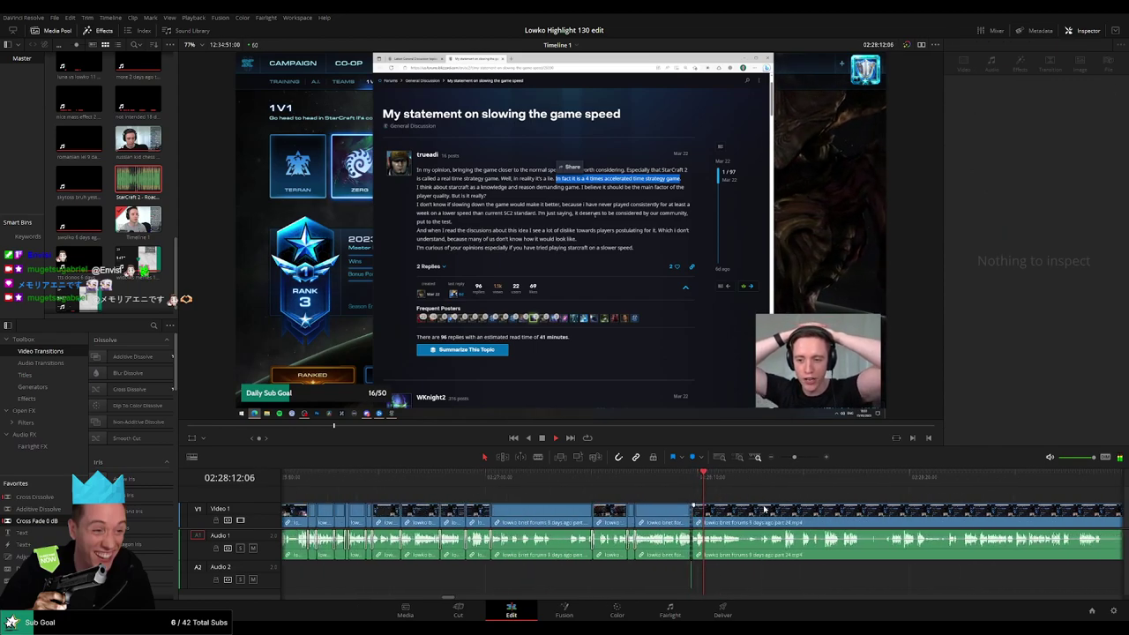
{"action": "scroll", "coordinate": [784, 485], "scroll_direction": "up", "scroll_amount": 1}
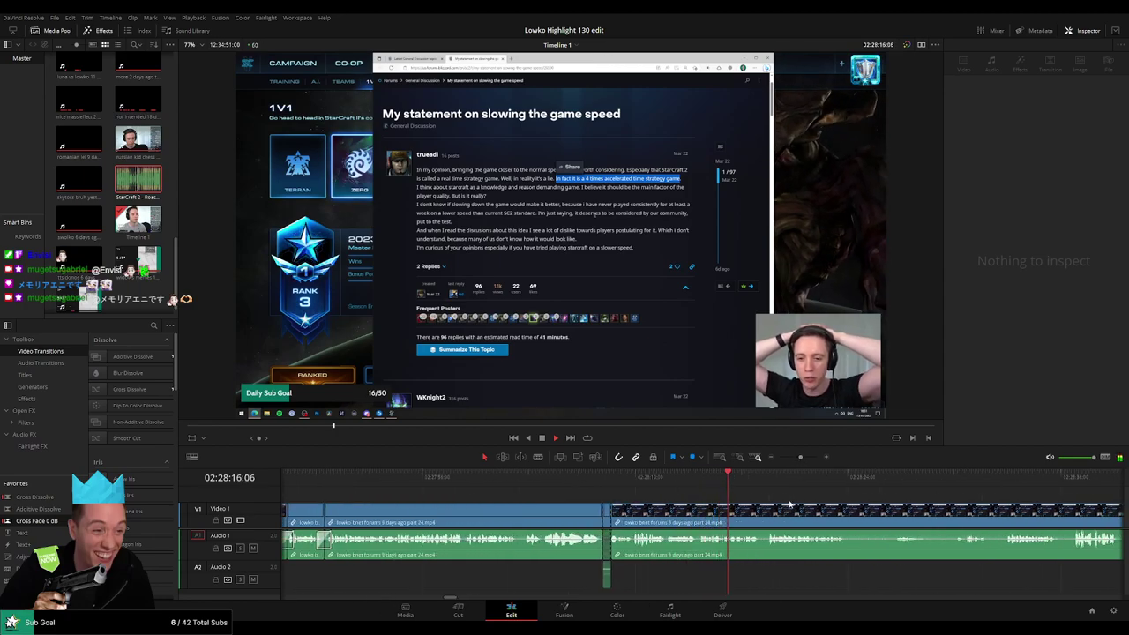
{"action": "scroll", "coordinate": [758, 505], "scroll_direction": "right", "scroll_amount": 1}
{"action": "scroll", "coordinate": [706, 505], "scroll_direction": "right", "scroll_amount": 2}
{"action": "left_click", "coordinate": [637, 505]}
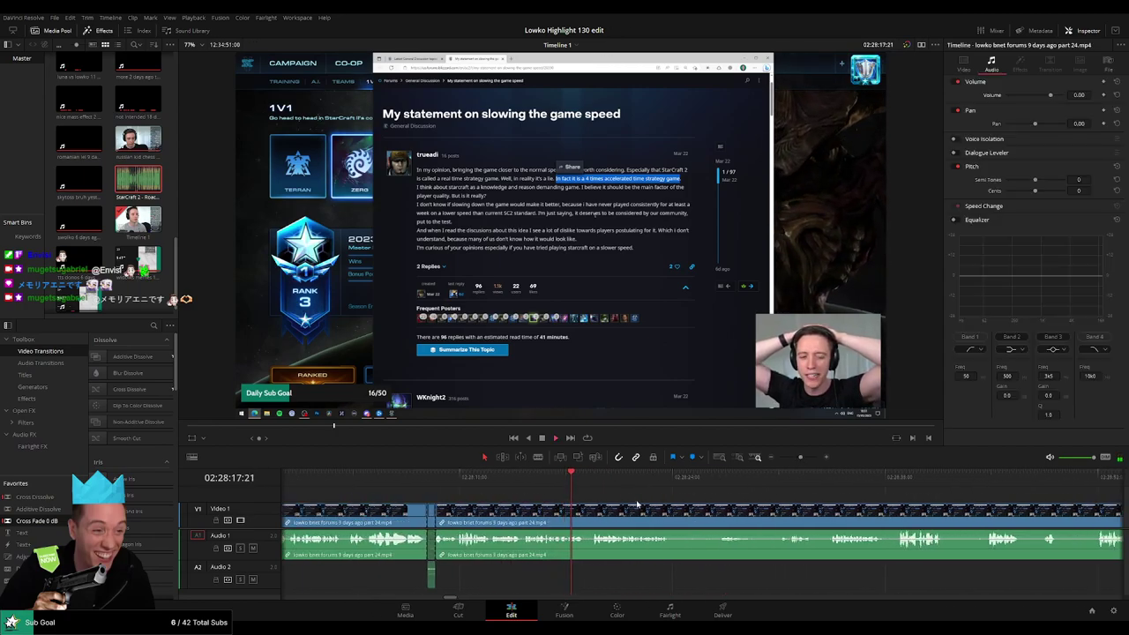
{"action": "scroll", "coordinate": [618, 503], "scroll_direction": "right", "scroll_amount": 2}
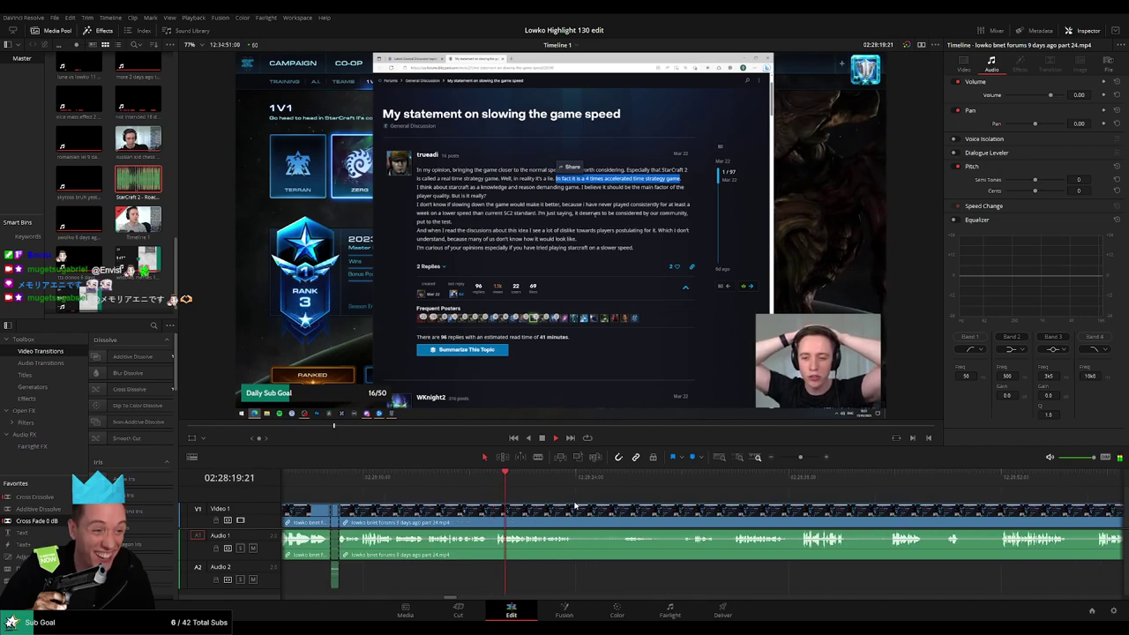
{"action": "scroll", "coordinate": [544, 505], "scroll_direction": "right", "scroll_amount": 1}
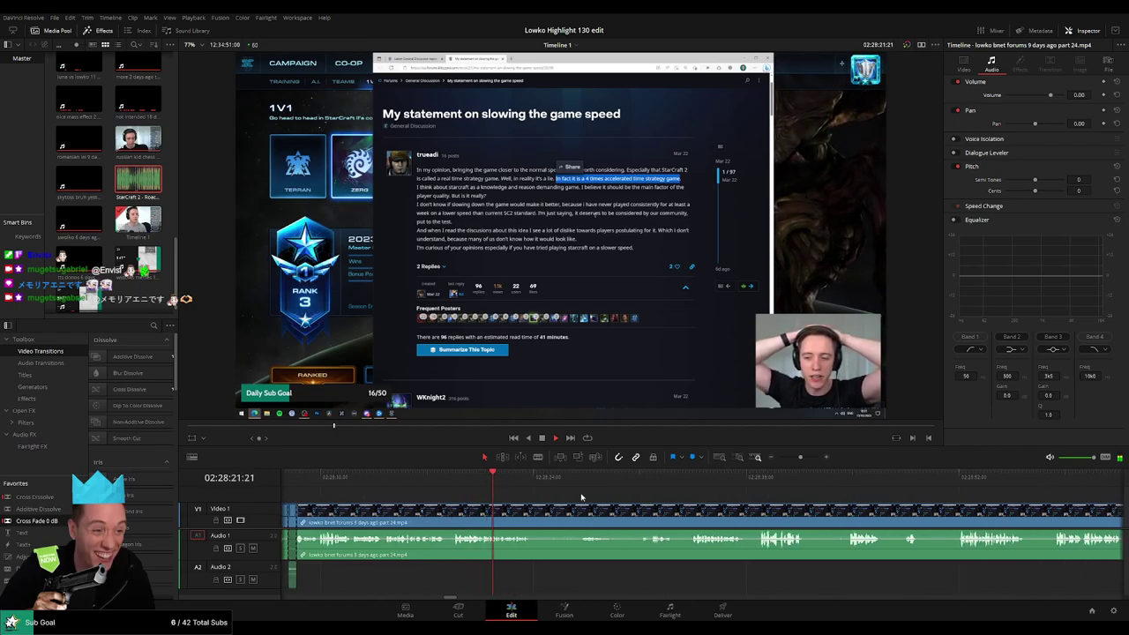
{"action": "scroll", "coordinate": [542, 509], "scroll_direction": "right", "scroll_amount": 1}
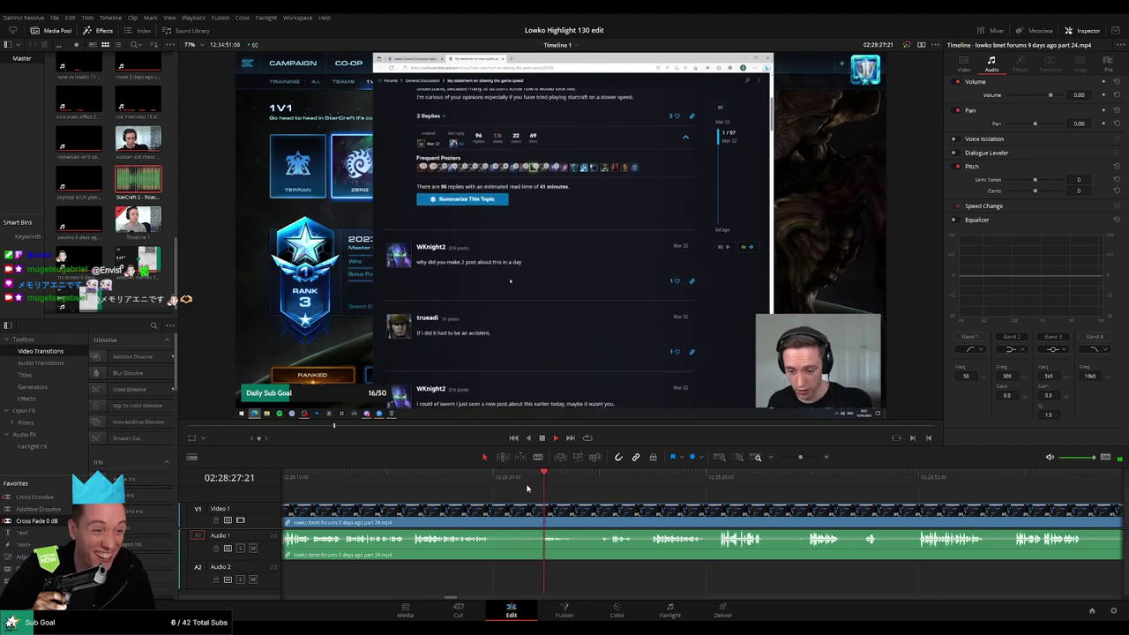
Split the footage at the current moment and replay around the new cut.
{"action": "key", "text": "b"}
{"action": "left_click", "coordinate": [572, 513]}
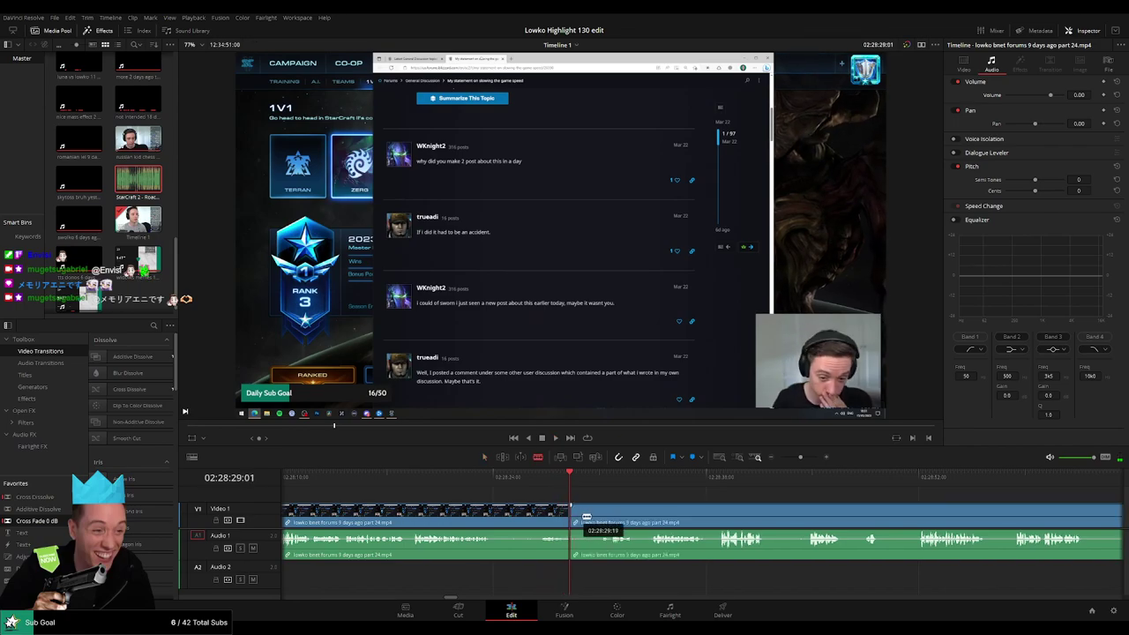
{"action": "key", "text": "space"}
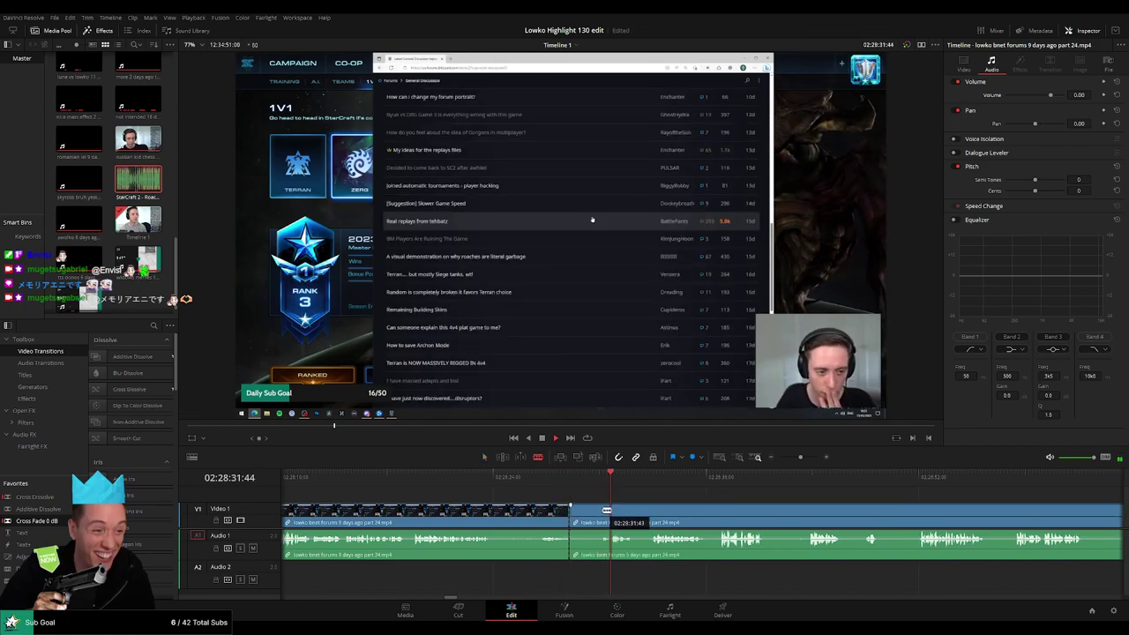
{"action": "key", "text": "space"}
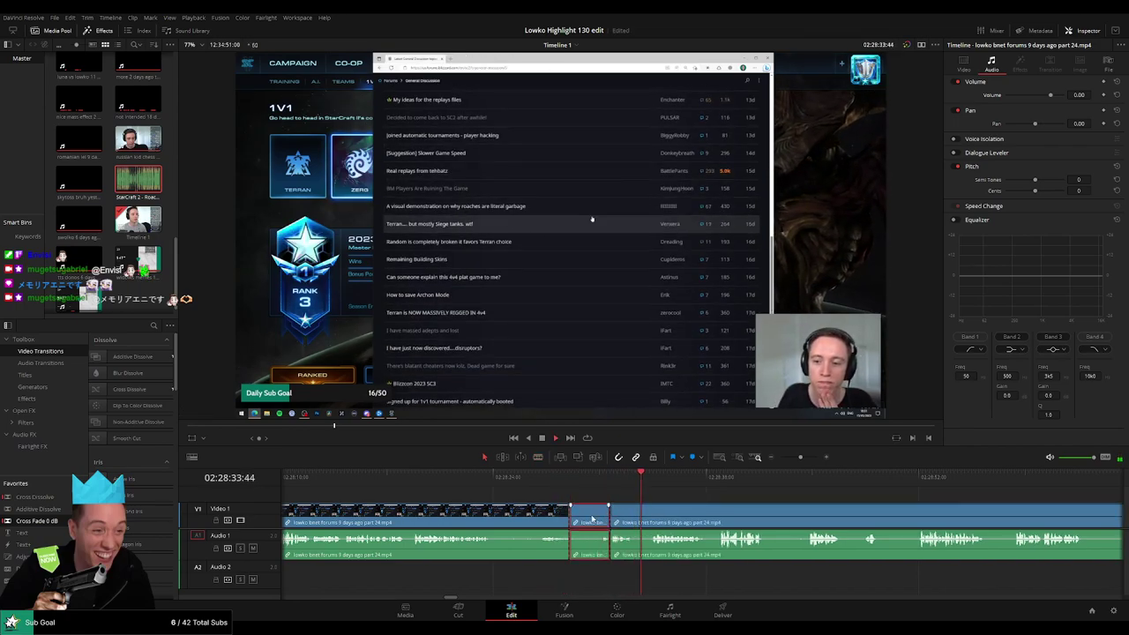
{"action": "key", "text": "a"}
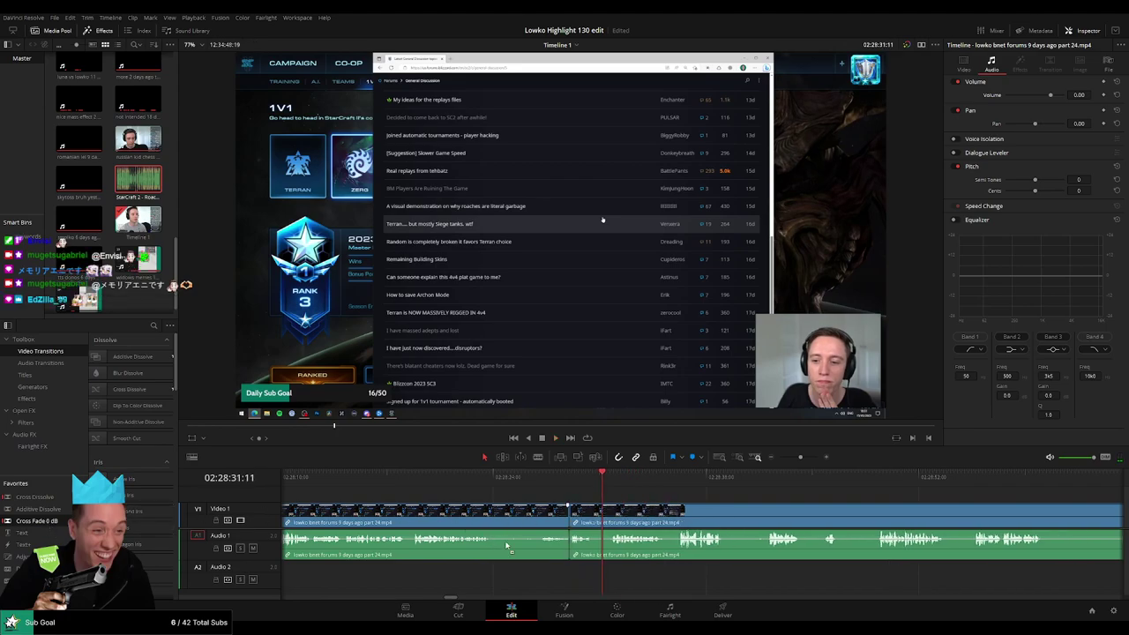
{"action": "key", "text": "space"}
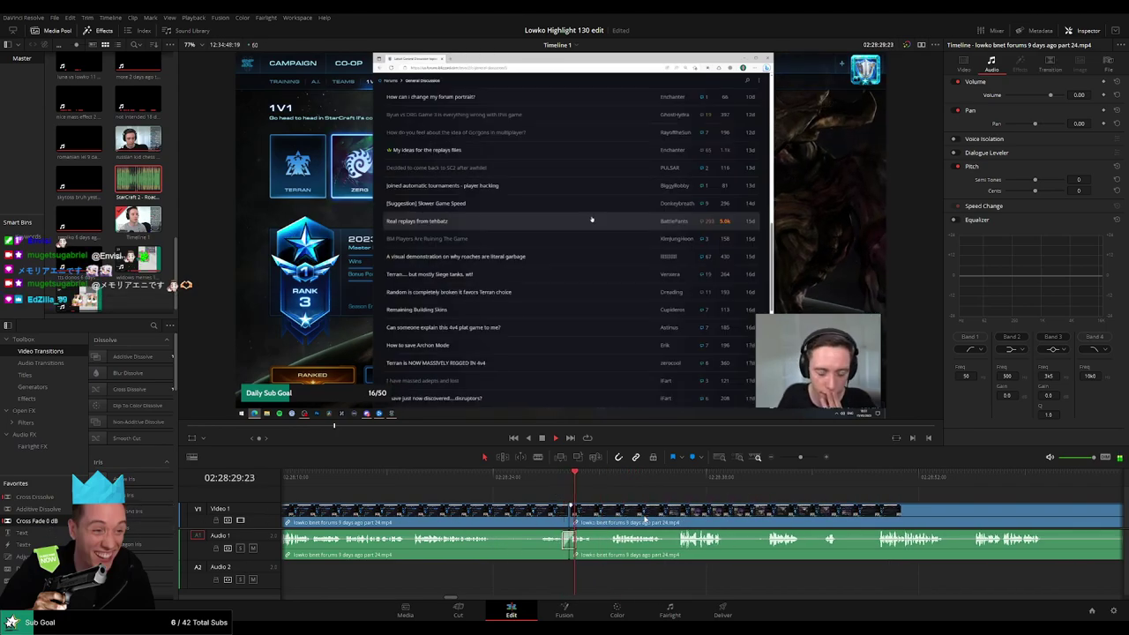
{"action": "left_click", "coordinate": [497, 485]}
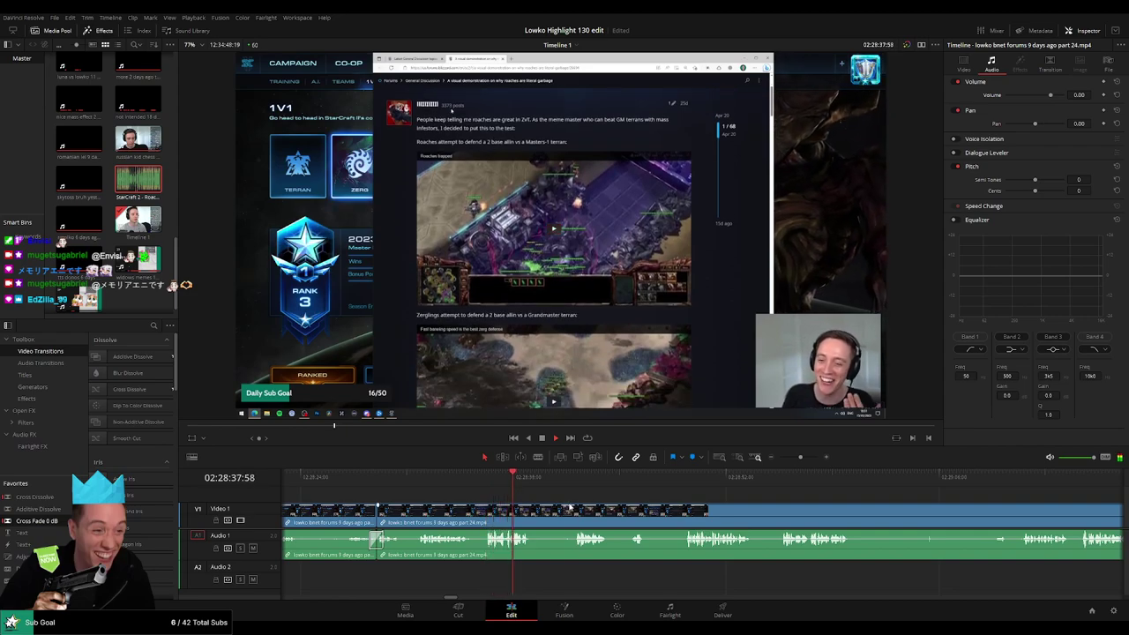
Zoom out, cut twice at the playhead, and place the StarCraft 2 Roach sound on Audio 2 beneath.
{"action": "left_click_drag", "start_coordinate": [801, 458], "coordinate": [804, 458]}
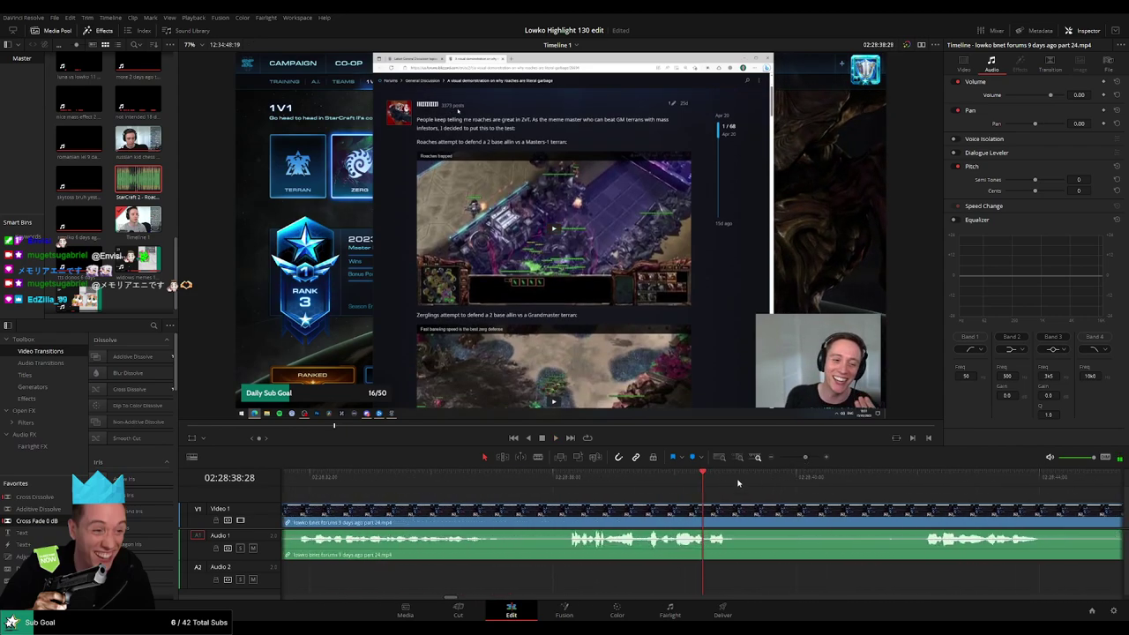
{"action": "left_click", "coordinate": [641, 514]}
{"action": "left_click", "coordinate": [668, 527]}
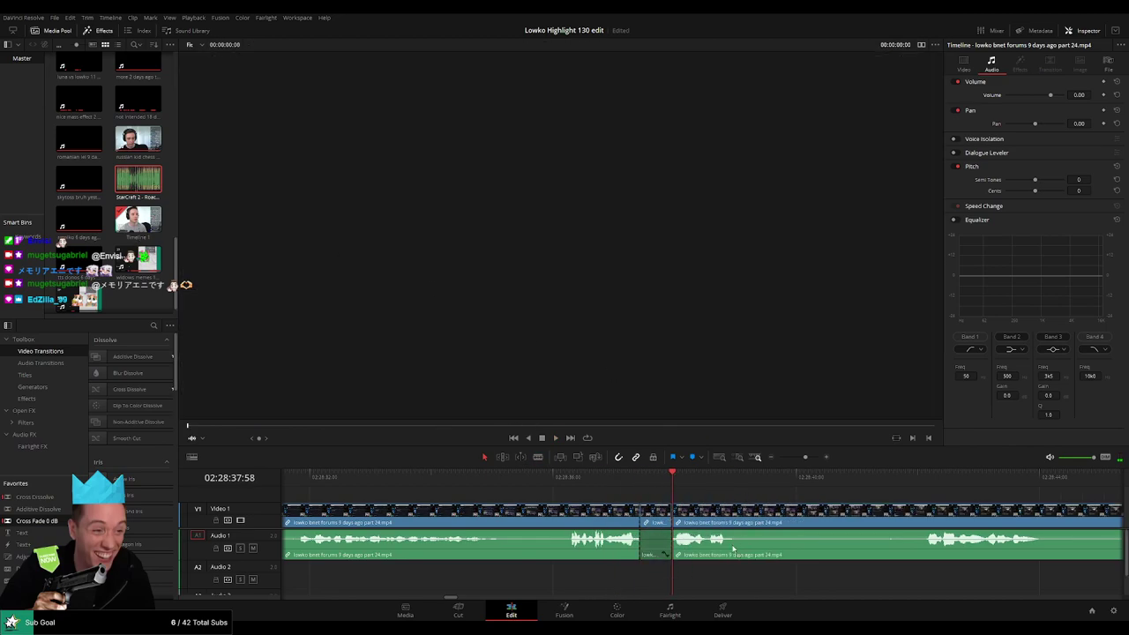
{"action": "mouse_move", "coordinate": [138, 179]}
{"action": "left_mouse_down"}
{"action": "mouse_move", "coordinate": [622, 584]}
{"action": "mouse_move", "coordinate": [666, 578]}
{"action": "left_mouse_up"}
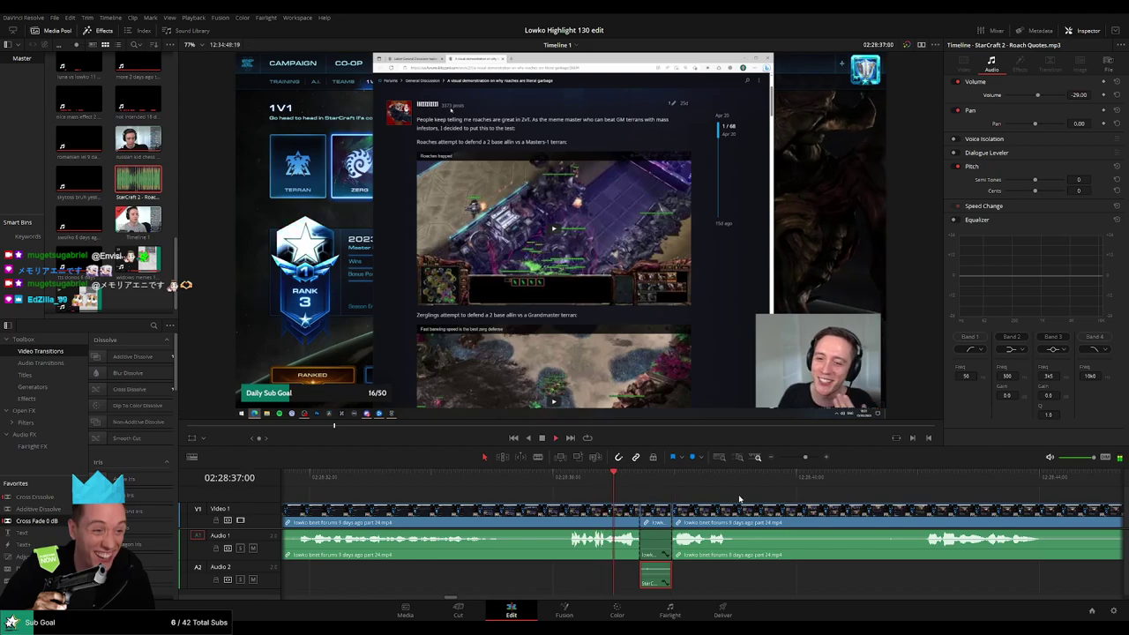
Play back the edit and select the forum footage clip to check its audio settings.
{"action": "key", "text": "space"}
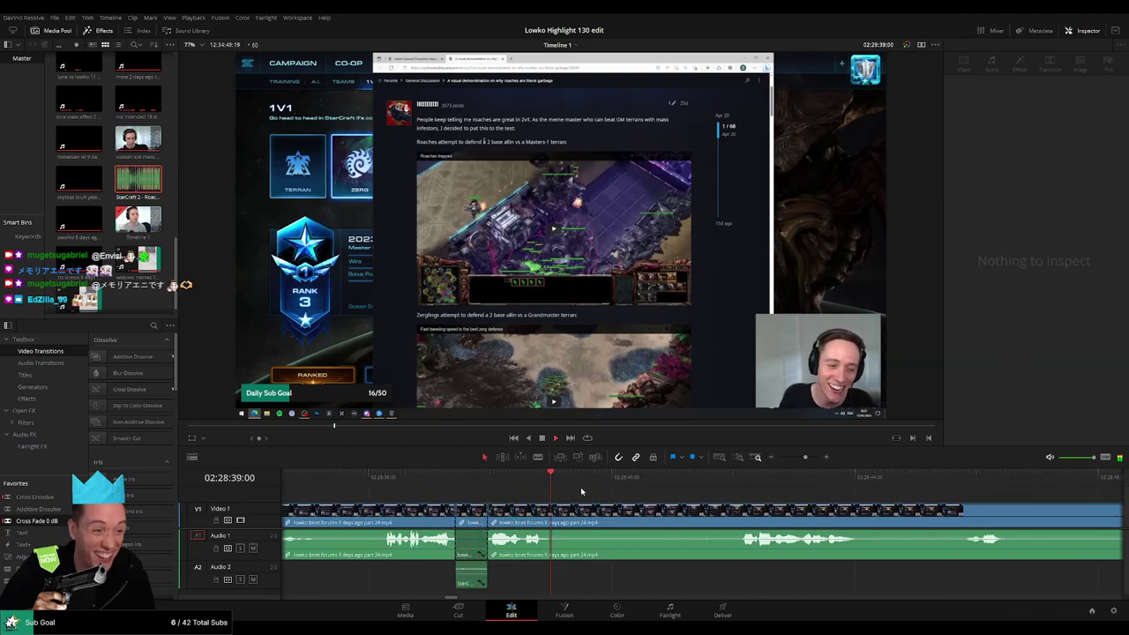
{"action": "left_click", "coordinate": [586, 520]}
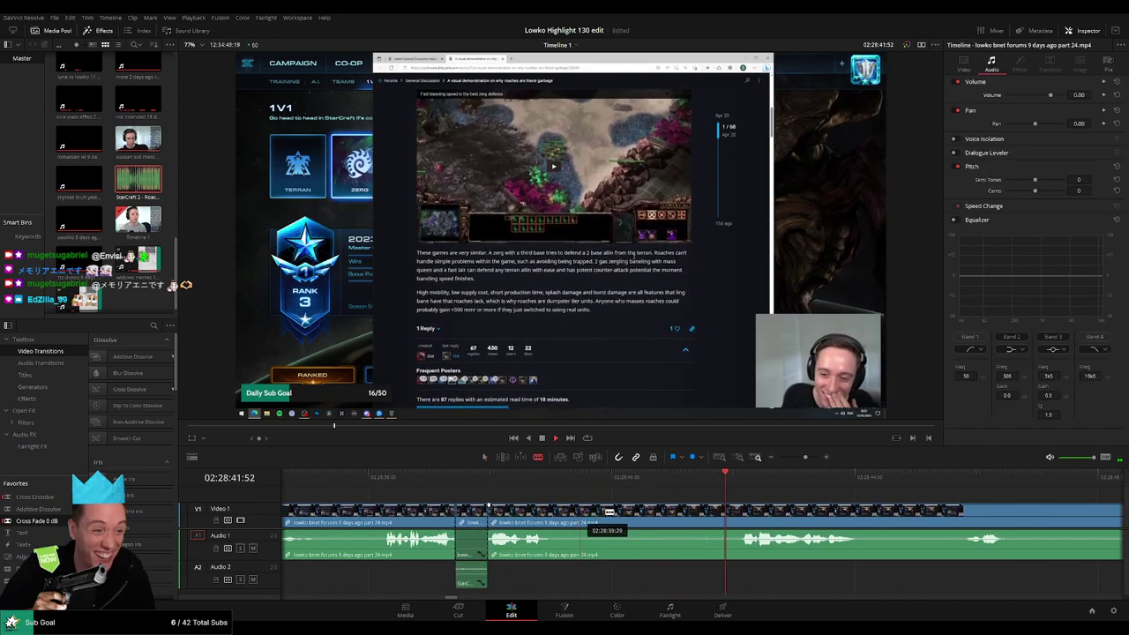
{"action": "scroll", "coordinate": [732, 499], "scroll_direction": "down", "scroll_amount": 1}
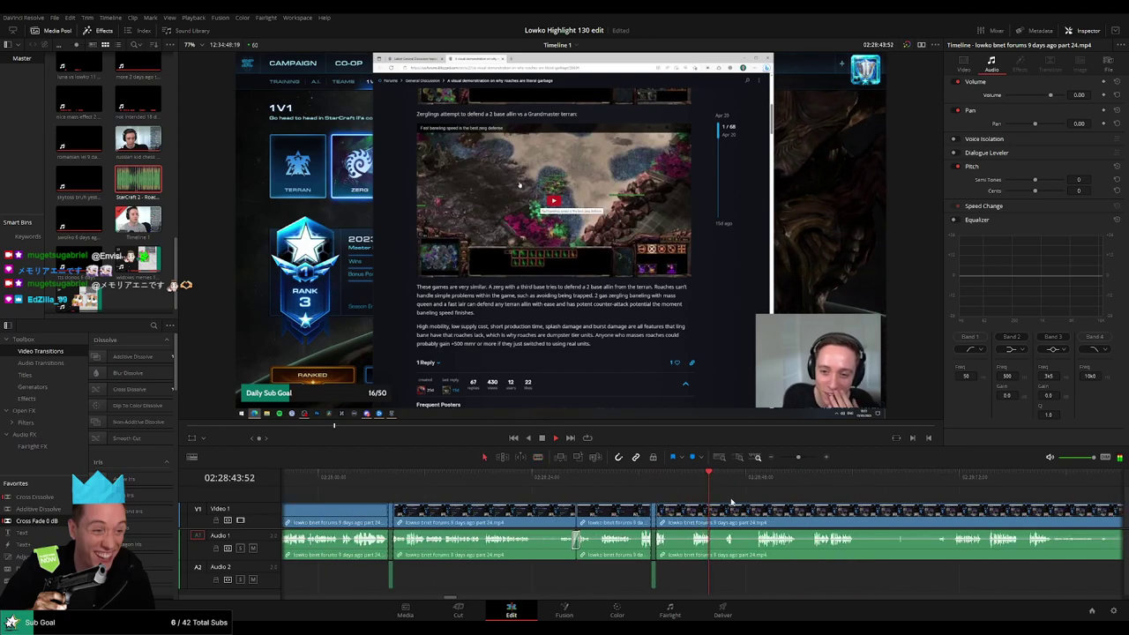
{"action": "scroll", "coordinate": [580, 494], "scroll_direction": "up", "scroll_amount": 1}
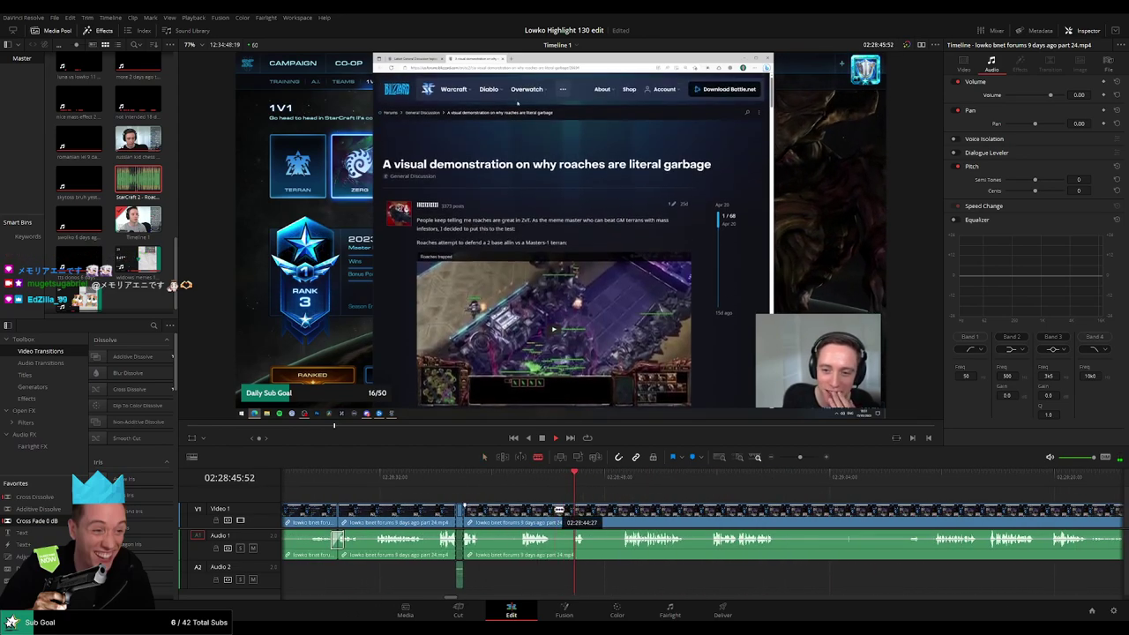
Blade off a short unwanted piece, ripple delete it, then trim and delete the next one.
{"action": "key", "text": "b"}
{"action": "left_click", "coordinate": [553, 511]}
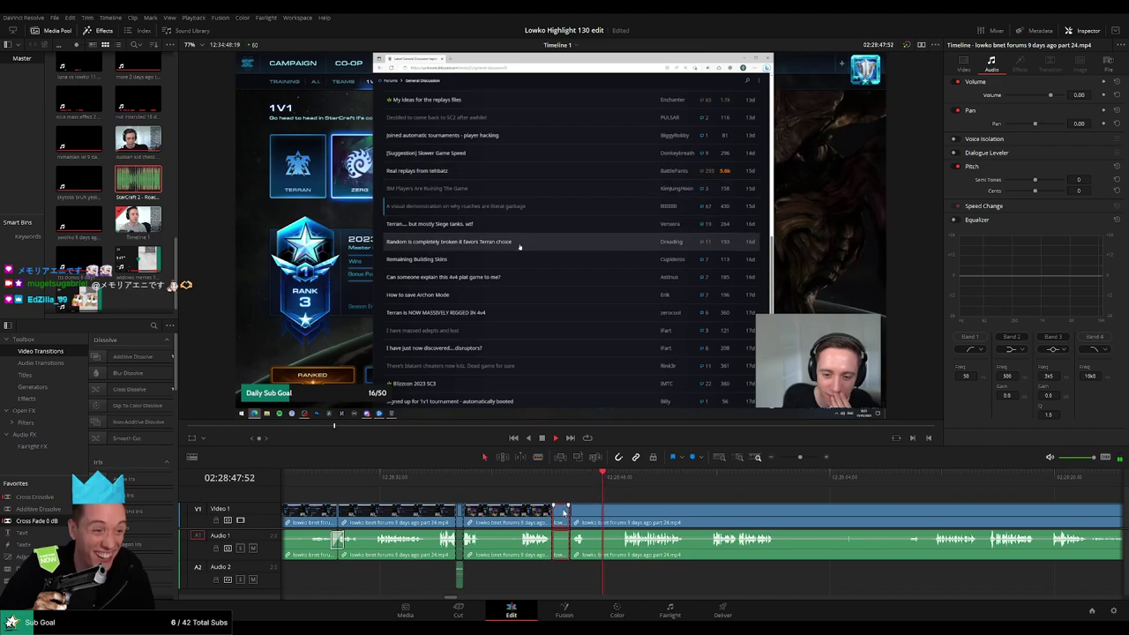
{"action": "key", "text": "a"}
{"action": "left_click", "coordinate": [562, 512]}
{"action": "key", "text": "Delete"}
{"action": "left_click_drag", "start_coordinate": [575, 512], "coordinate": [599, 510]}
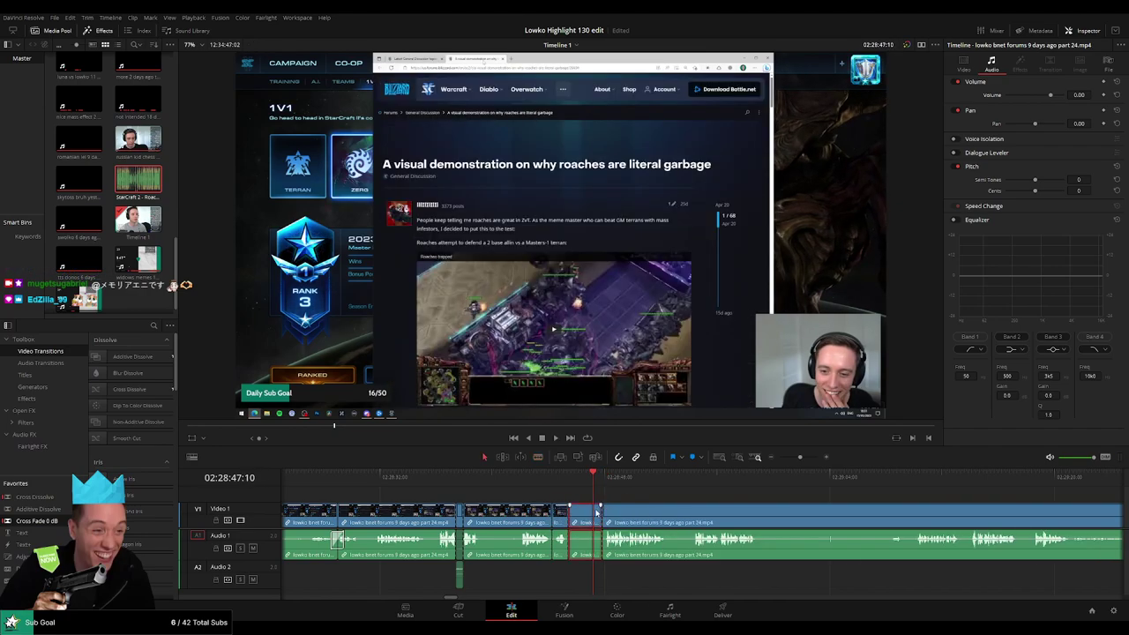
{"action": "key", "text": "Delete"}
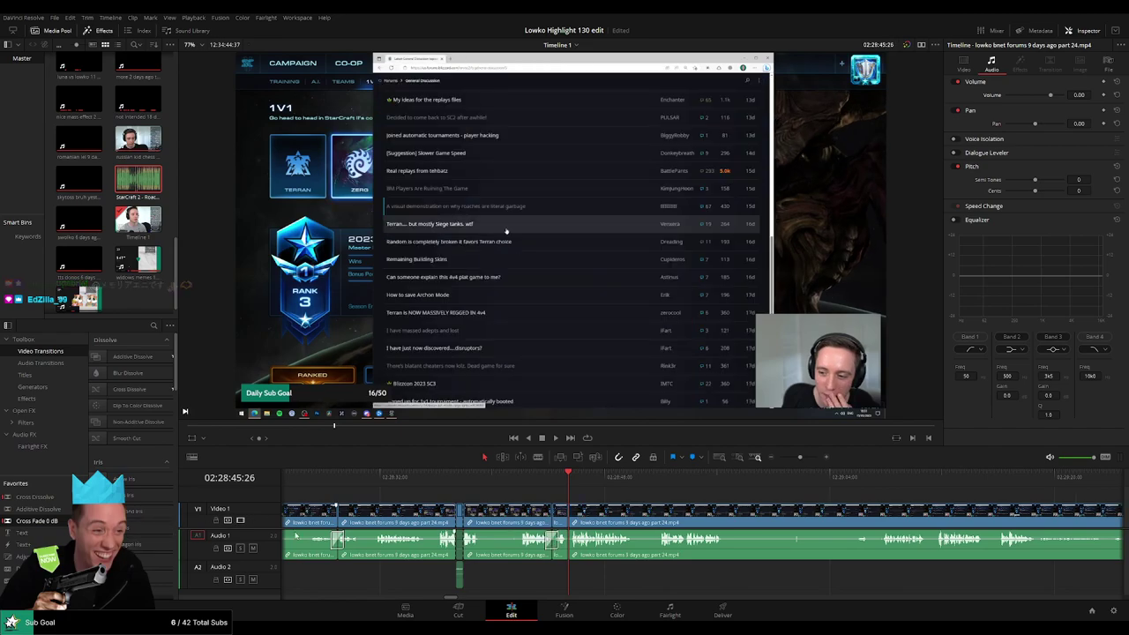
Trim and delete another short piece, then split the clip further on and select the piece before.
{"action": "scroll", "coordinate": [608, 545], "scroll_direction": "left", "scroll_amount": 2}
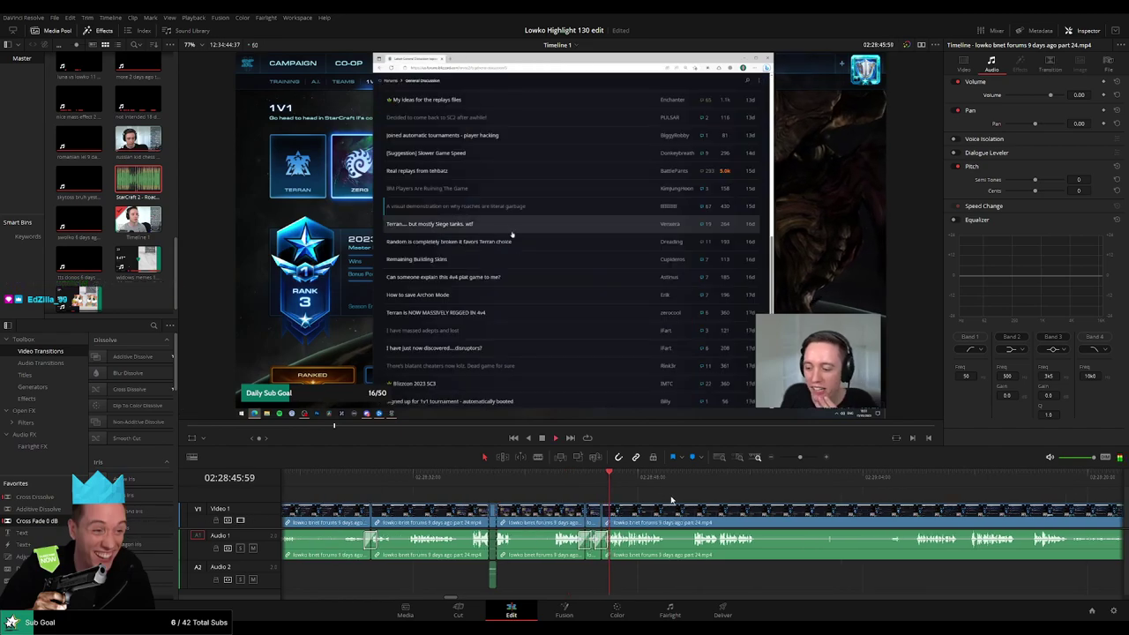
{"action": "scroll", "coordinate": [529, 495], "scroll_direction": "right", "scroll_amount": 10}
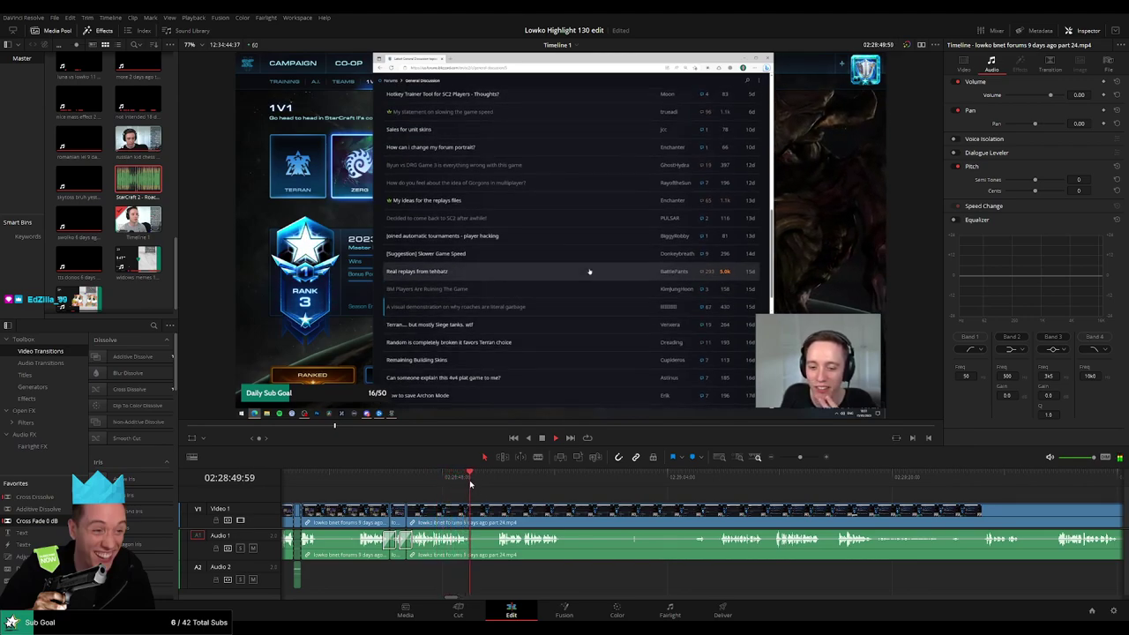
{"action": "left_click_drag", "start_coordinate": [477, 512], "coordinate": [485, 514]}
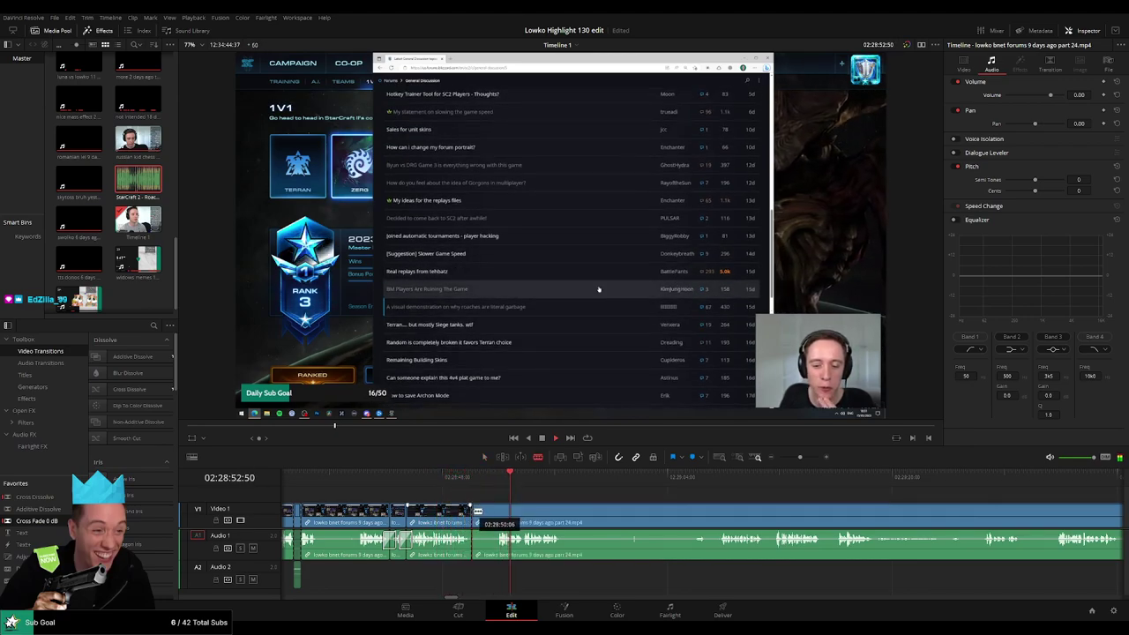
{"action": "key", "text": "Delete"}
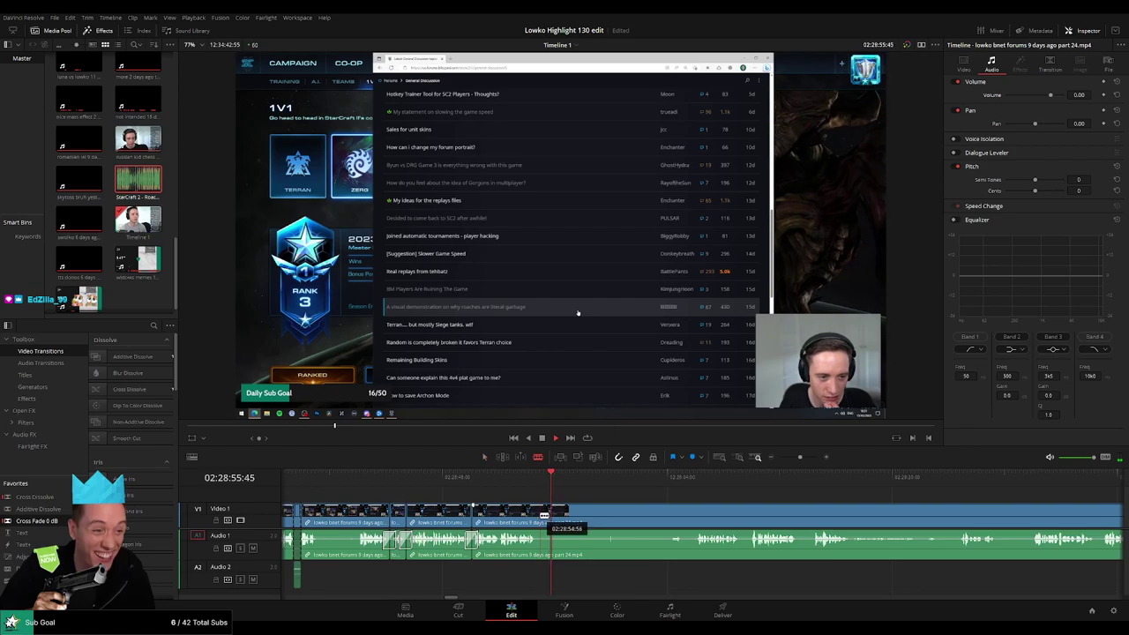
{"action": "left_click_drag", "start_coordinate": [544, 514], "coordinate": [539, 515]}
{"action": "left_click", "coordinate": [693, 484]}
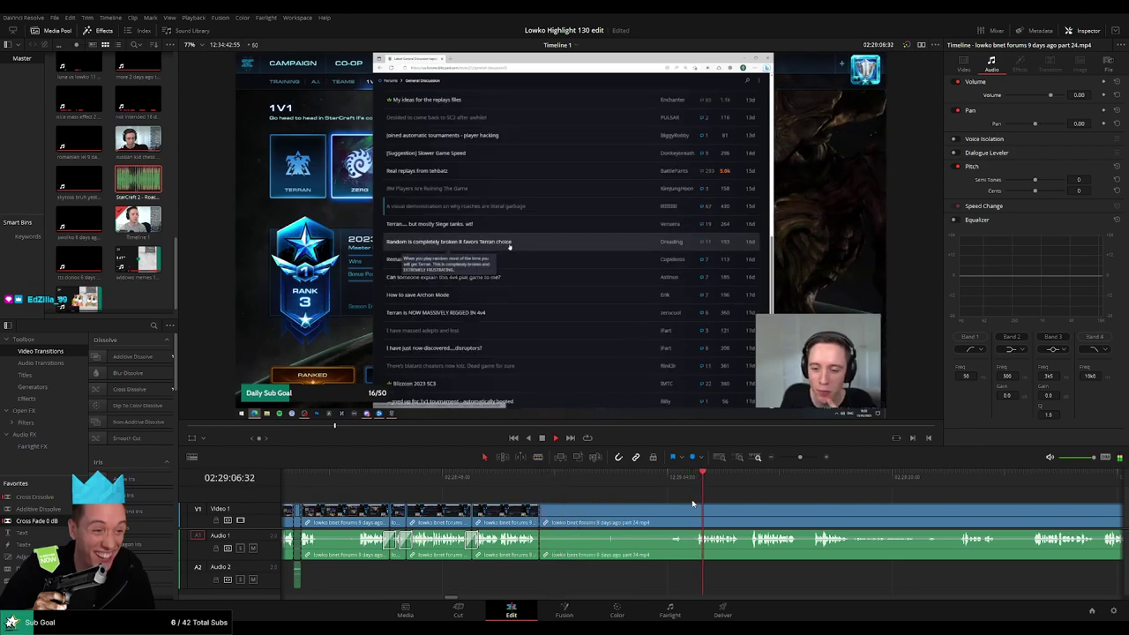
{"action": "left_click", "coordinate": [672, 484]}
{"action": "key", "text": "ctrl+b"}
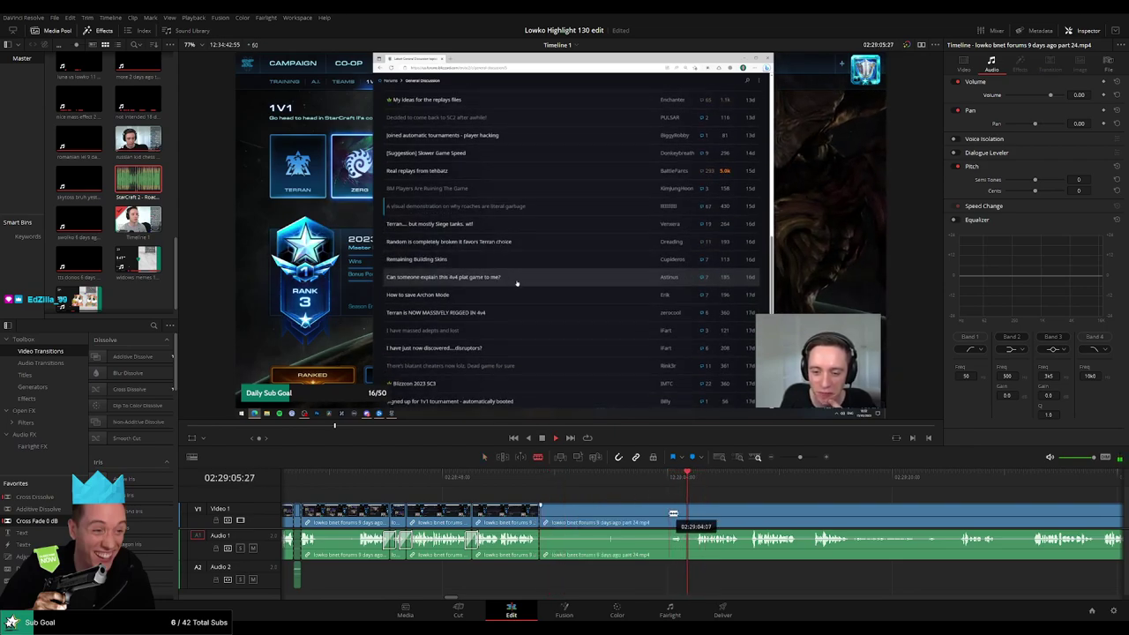
{"action": "left_click", "coordinate": [644, 522]}
Ripple delete the selected piece and cut where the Random-favors-Terran thread opens.
{"action": "key", "text": "BackSpace"}
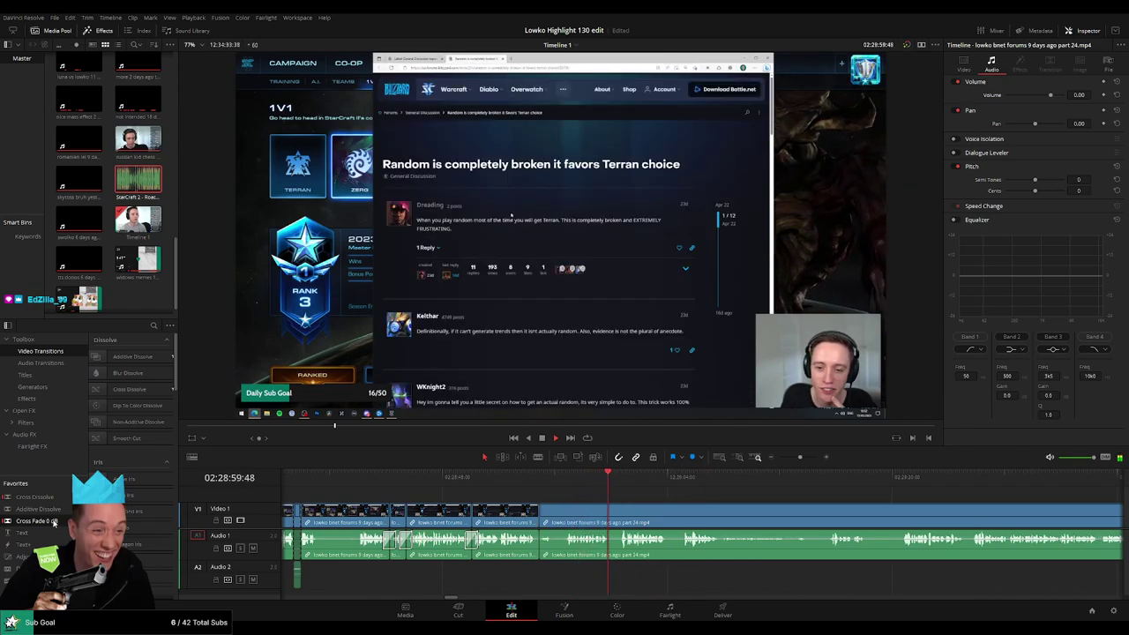
{"action": "scroll", "coordinate": [514, 501], "scroll_direction": "right", "scroll_amount": 3}
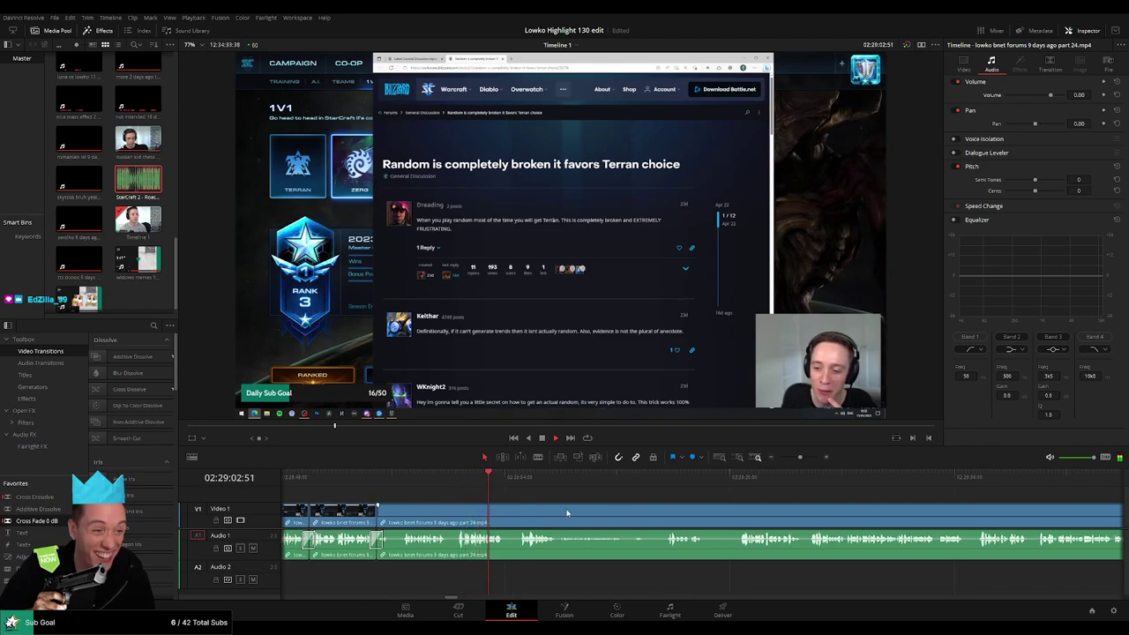
{"action": "scroll", "coordinate": [530, 507], "scroll_direction": "right", "scroll_amount": 2}
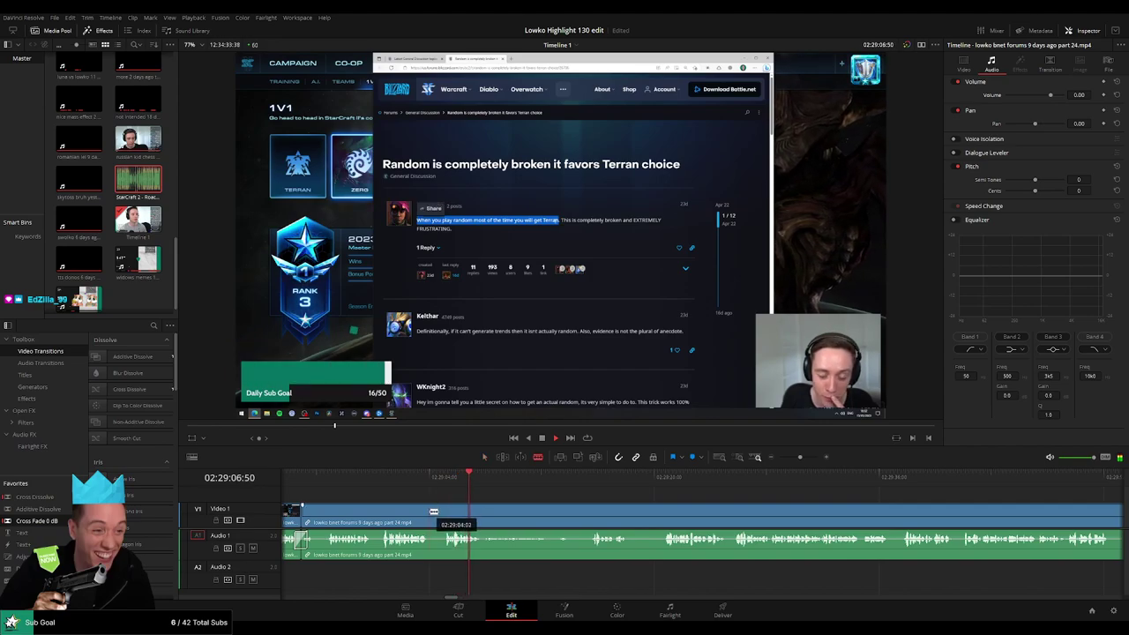
{"action": "left_click", "coordinate": [433, 510]}
{"action": "key", "text": "space"}
{"action": "key", "text": "a"}
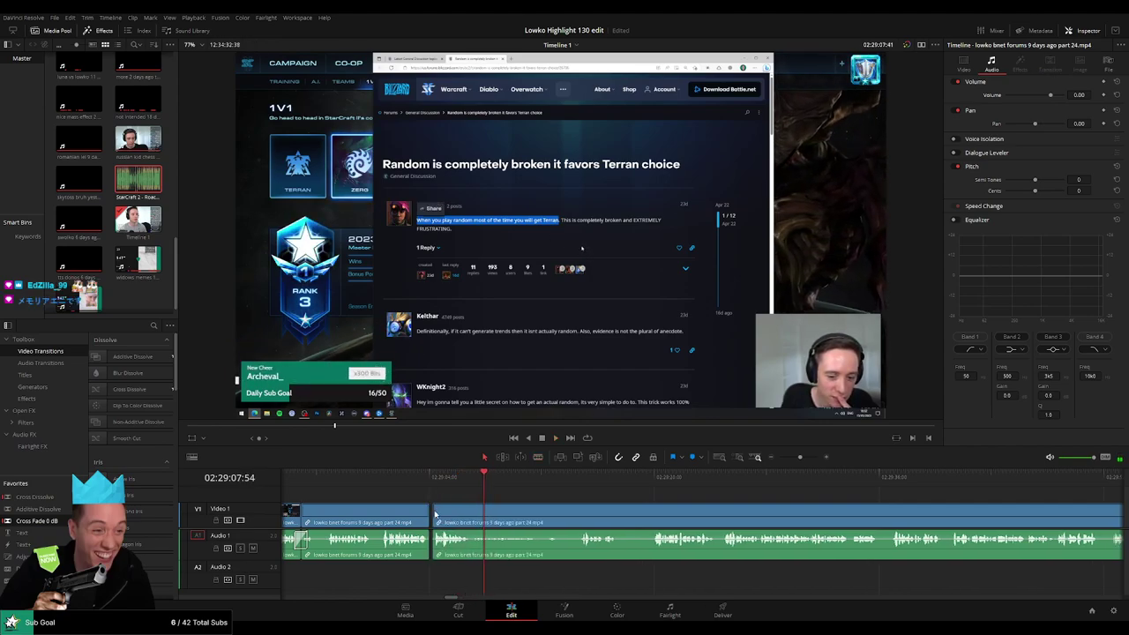
{"action": "key", "text": "space"}
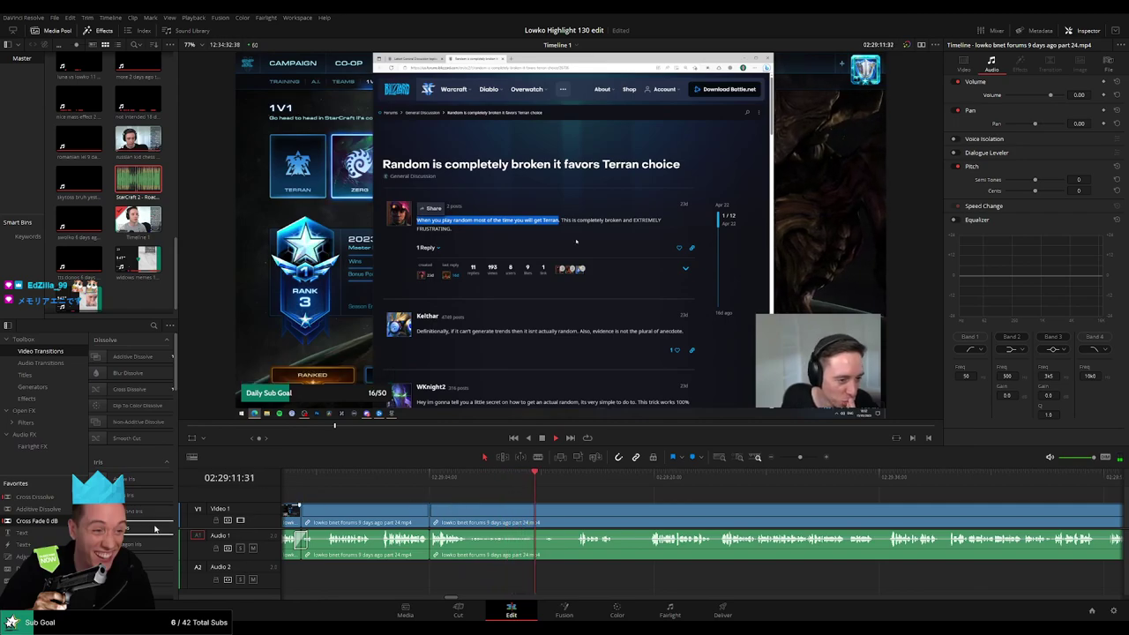
{"action": "key", "text": "space"}
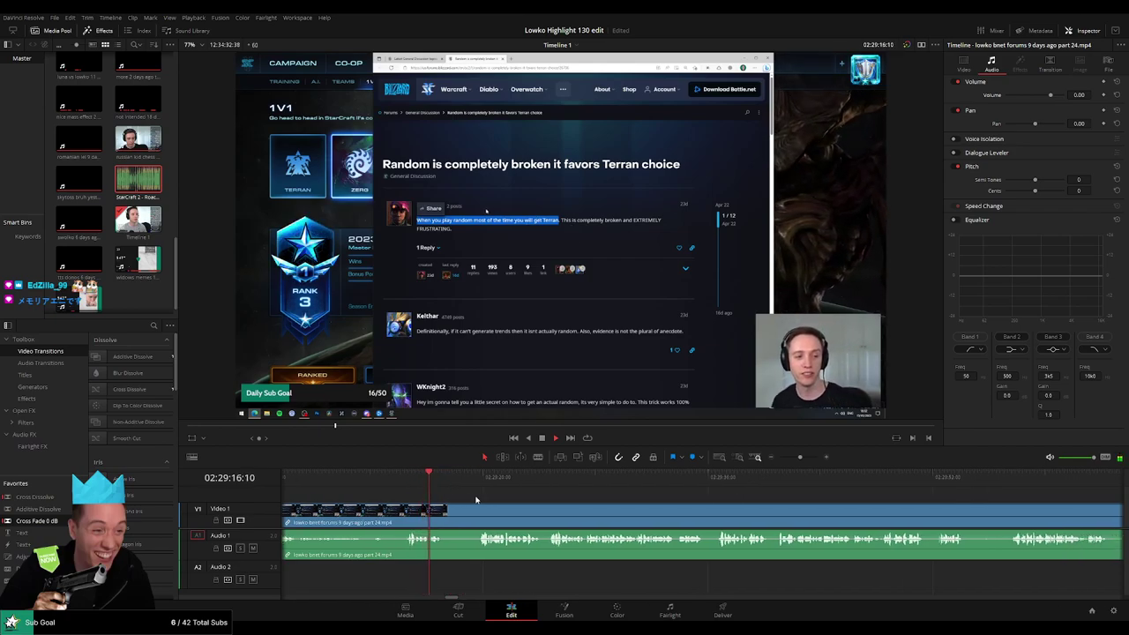
Trim the next clip's start later to skip the dead air, then play it back.
{"action": "left_click_drag", "start_coordinate": [443, 516], "coordinate": [480, 511]}
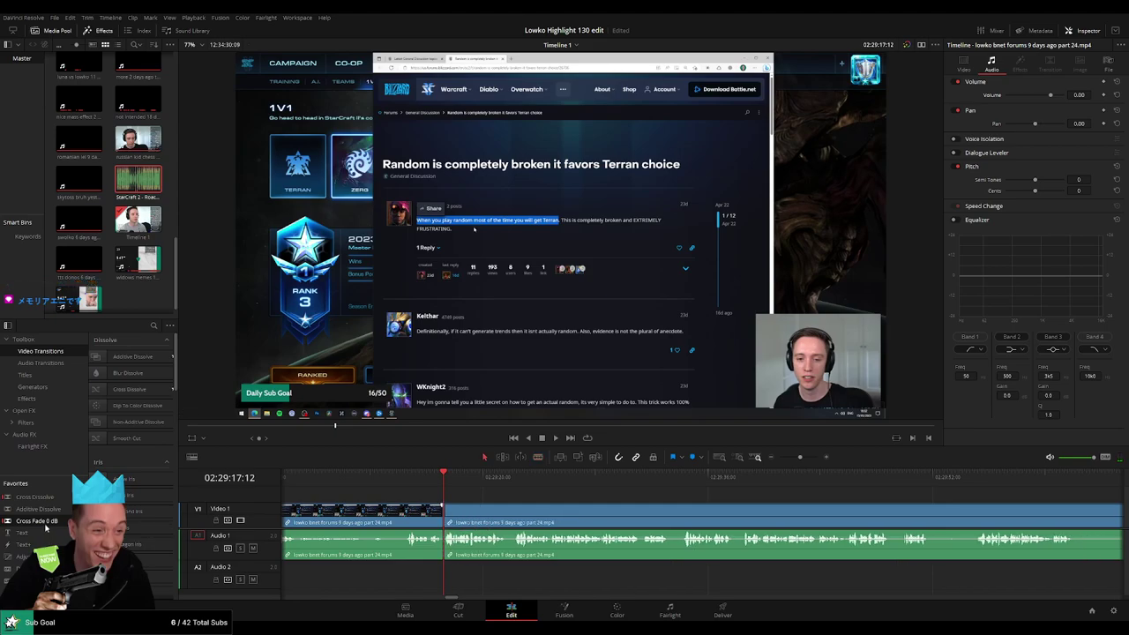
{"action": "key", "text": "space"}
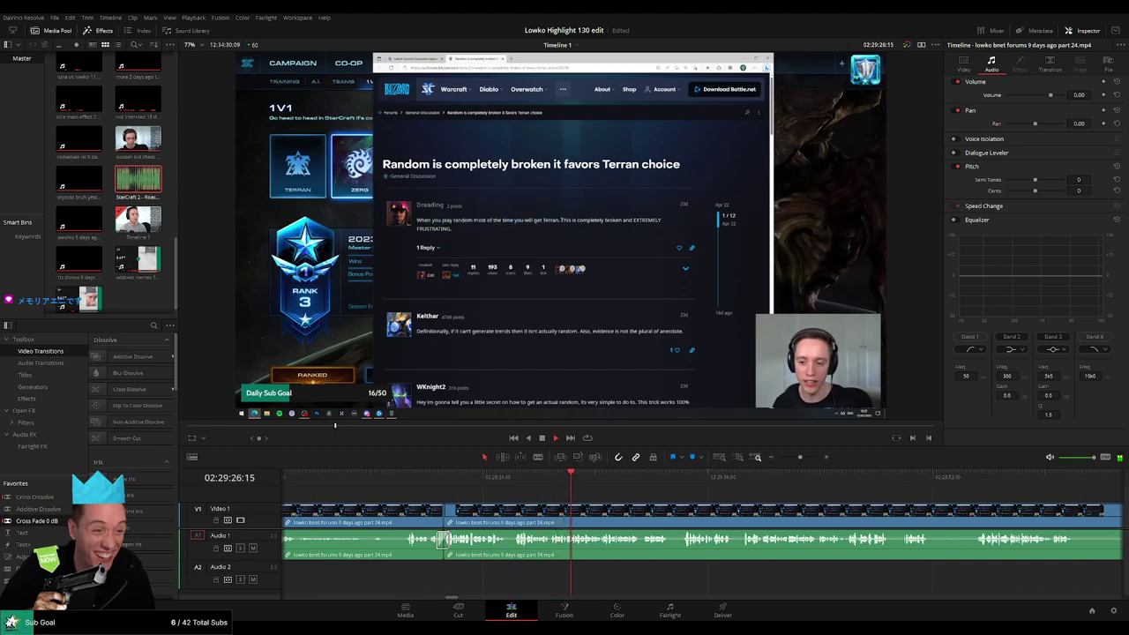
{"action": "scroll", "coordinate": [574, 500], "scroll_direction": "right", "scroll_amount": 5}
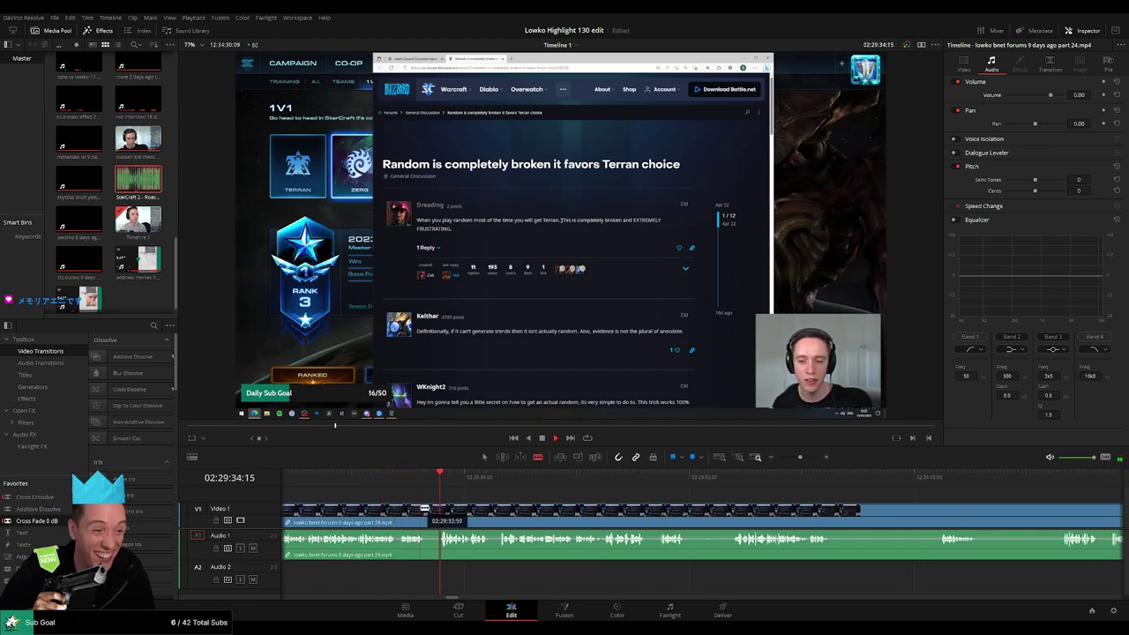
Blade out a first short piece of the 'Random is completely broken' footage and ripple-delete it.
{"action": "key", "text": "b"}
{"action": "left_click", "coordinate": [429, 510]}
{"action": "left_click", "coordinate": [443, 510]}
{"action": "key", "text": "a"}
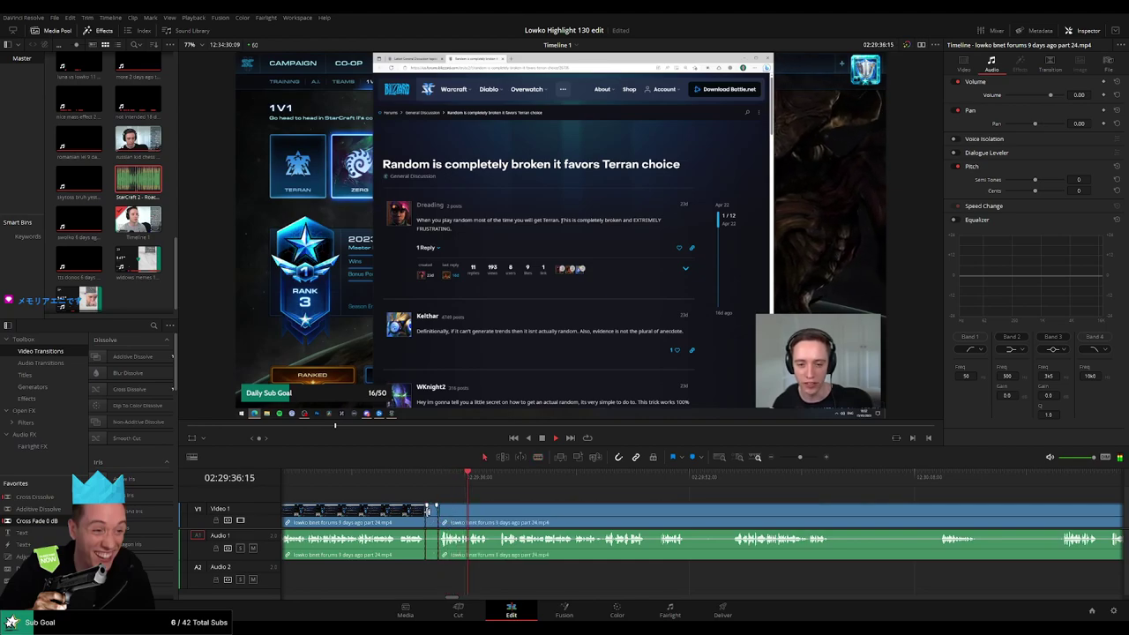
{"action": "key", "text": "Delete"}
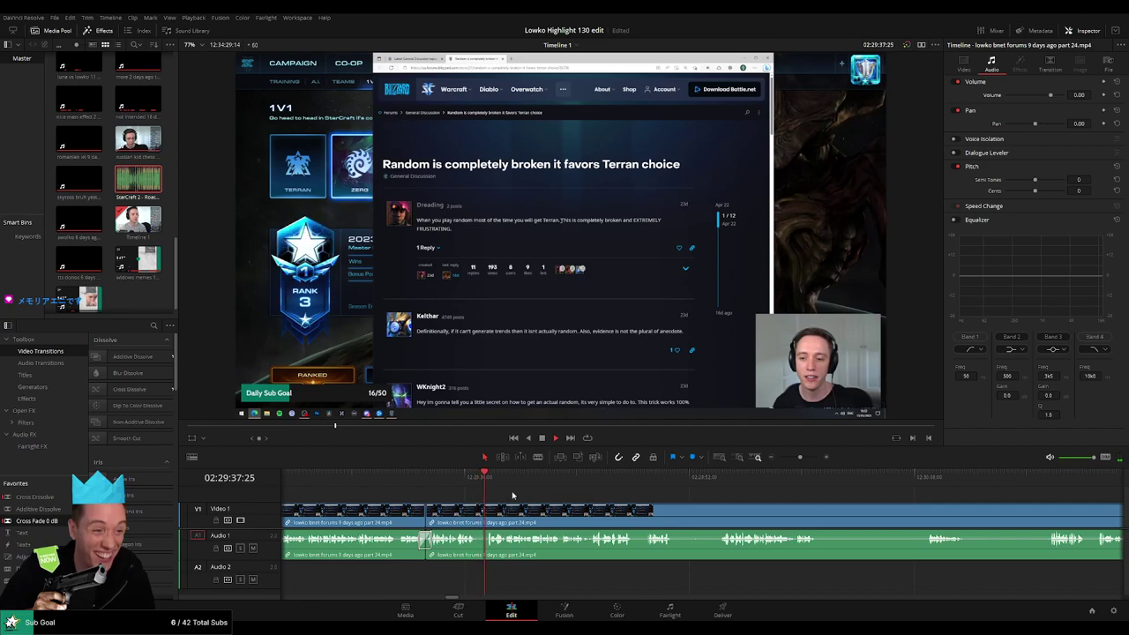
Cut and trim a second short piece, delete it, and play back the cuts.
{"action": "left_click", "coordinate": [477, 510]}
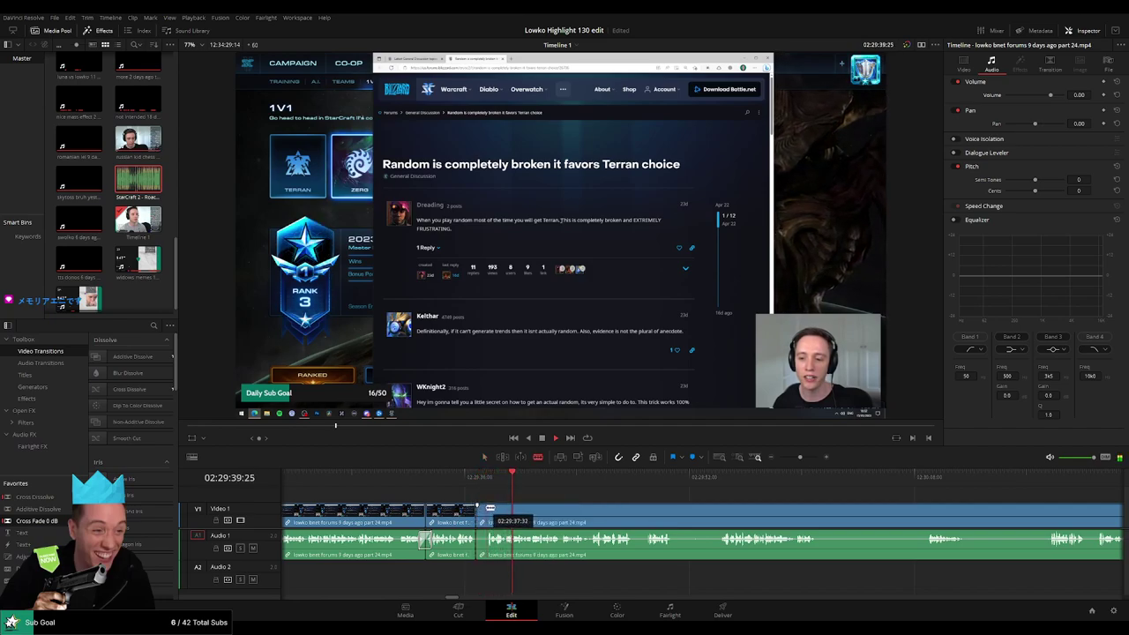
{"action": "left_click_drag", "start_coordinate": [491, 509], "coordinate": [481, 513]}
{"action": "key", "text": "Delete"}
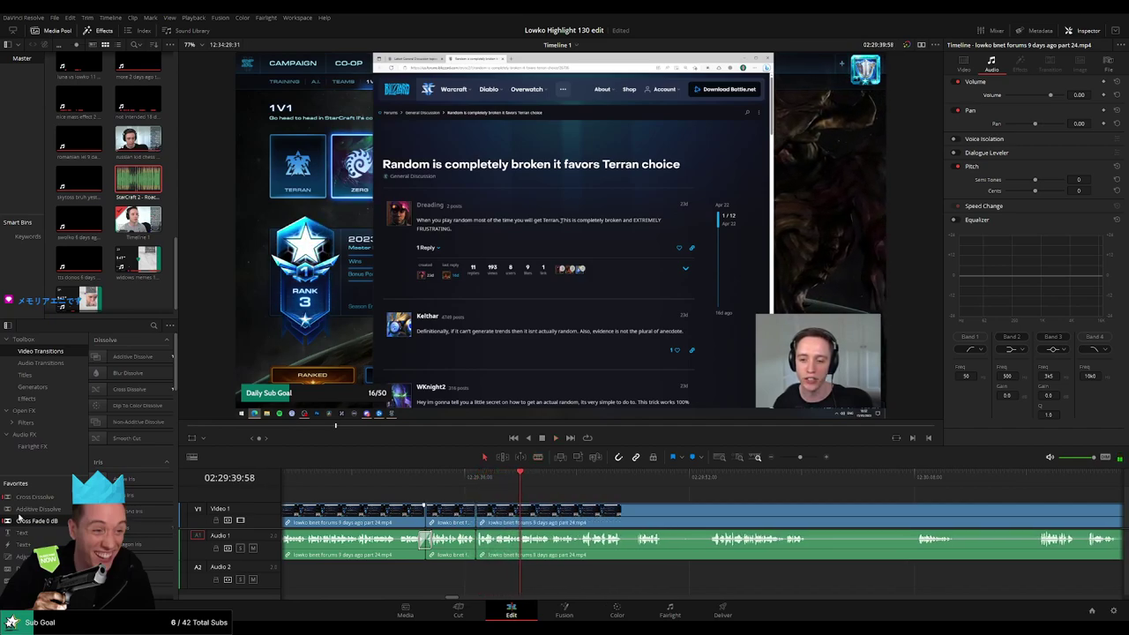
{"action": "key", "text": "space"}
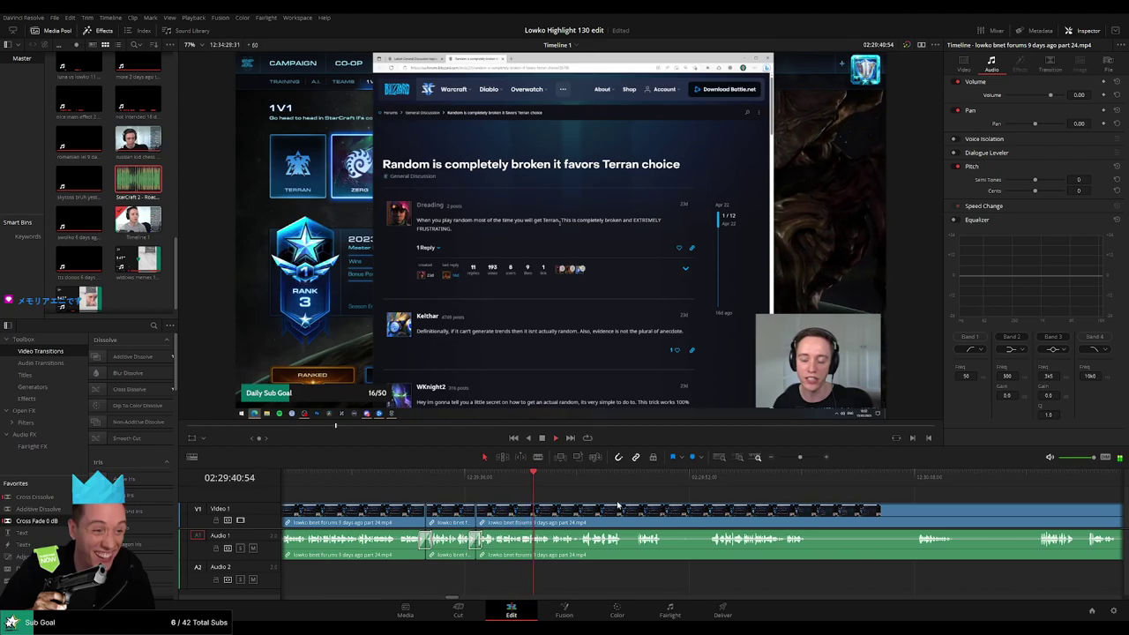
Further along, split around a short unwanted piece and ripple-delete it.
{"action": "scroll", "coordinate": [564, 503], "scroll_direction": "right", "scroll_amount": 3}
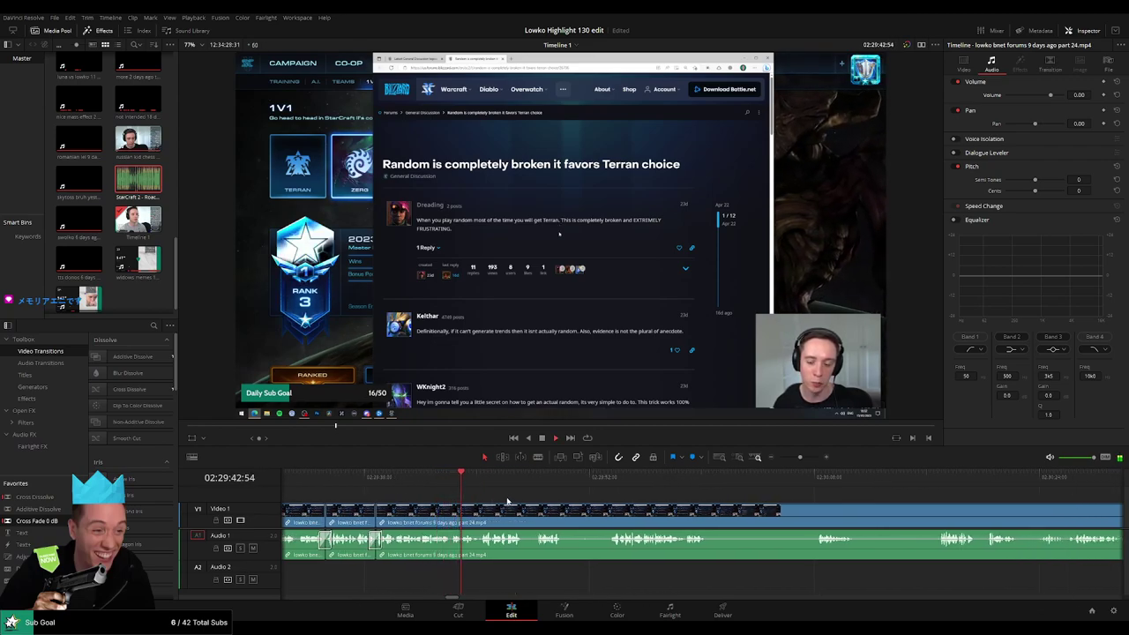
{"action": "scroll", "coordinate": [543, 514], "scroll_direction": "right", "scroll_amount": 1}
{"action": "left_click", "coordinate": [545, 522]}
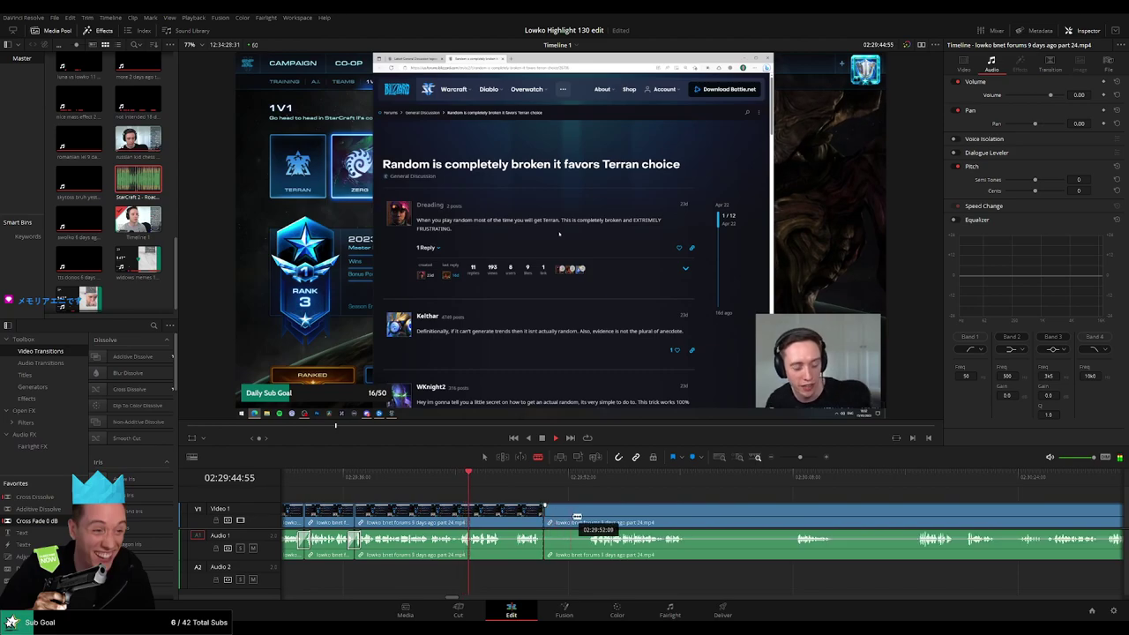
{"action": "left_click", "coordinate": [586, 517]}
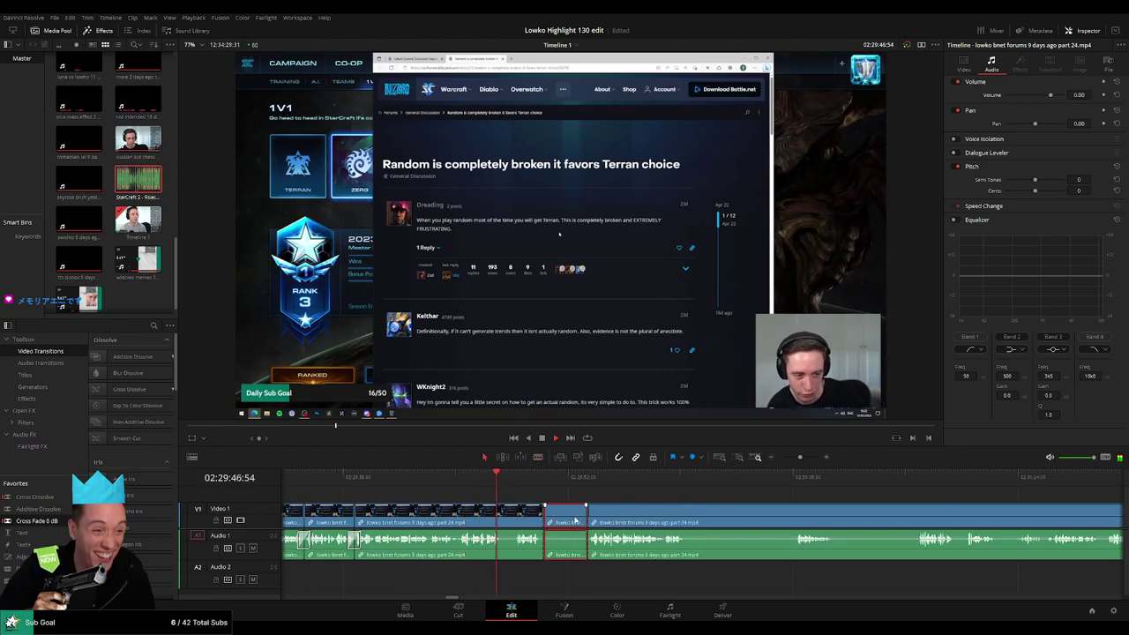
{"action": "key", "text": "Delete"}
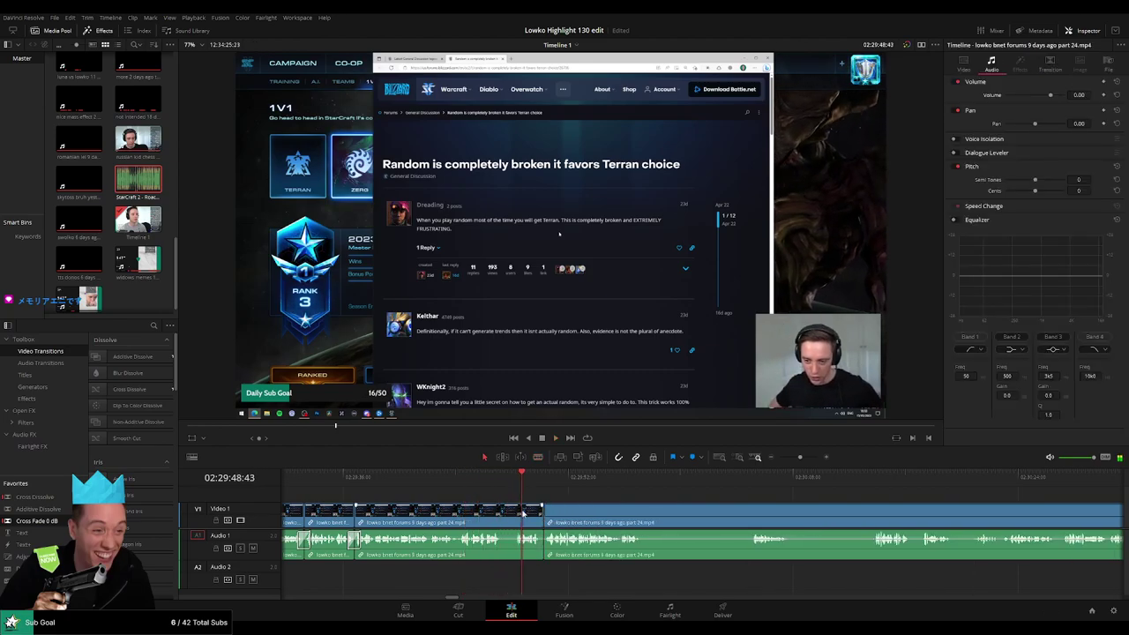
On a zoomed-in timeline, split where the unwanted stretch starts, delete it, then zoom back out.
{"action": "key", "text": "ctrl+equal"}
{"action": "key", "text": "b"}
{"action": "left_click", "coordinate": [847, 511]}
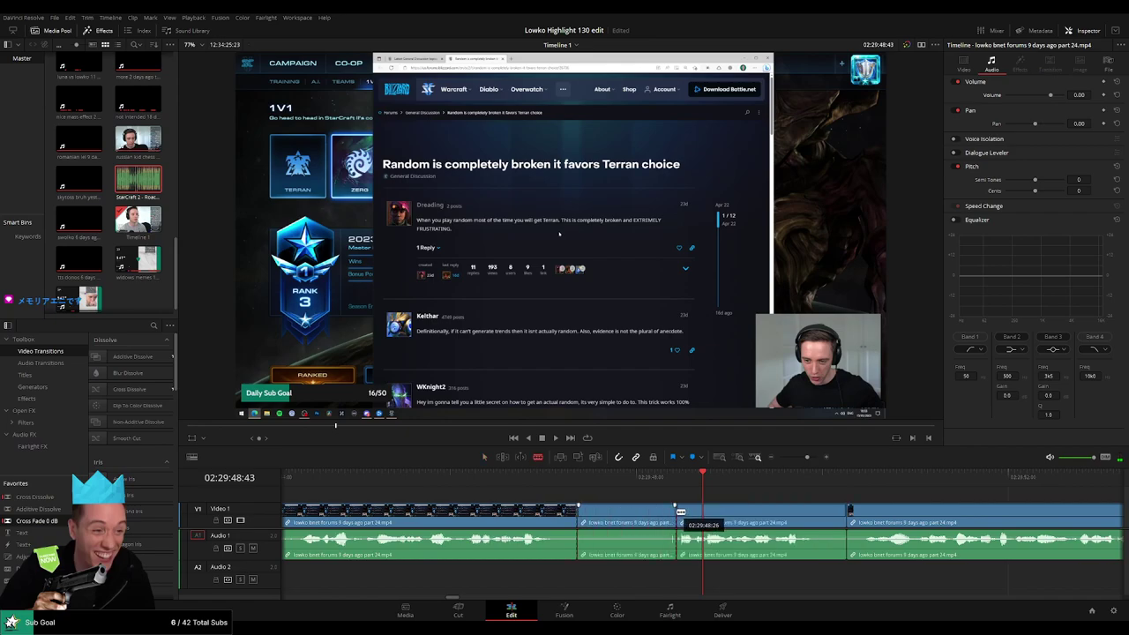
{"action": "key", "text": "a"}
{"action": "key", "text": "Delete"}
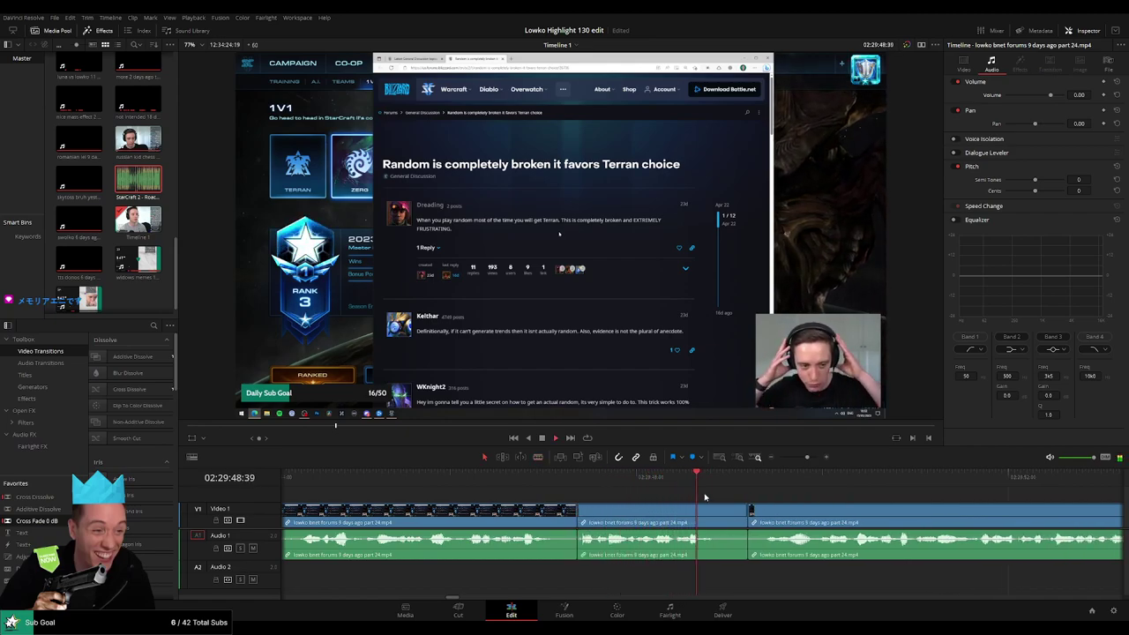
{"action": "key", "text": "ctrl+minus"}
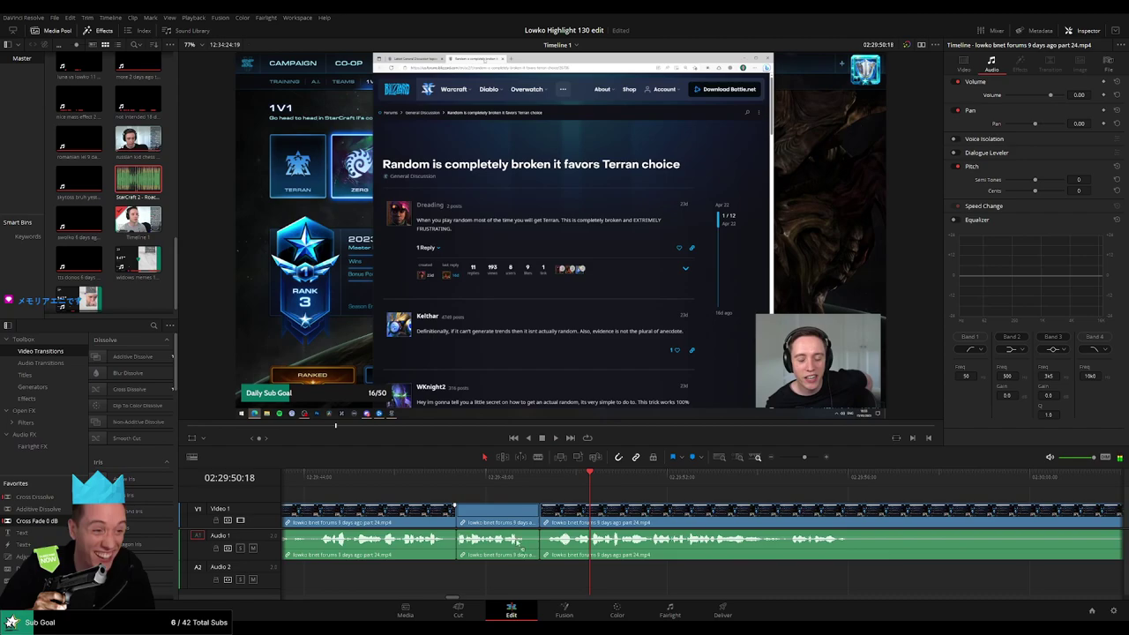
Split twice at the playhead with Ctrl+B and ripple-delete the short piece between.
{"action": "key", "text": "ctrl+minus"}
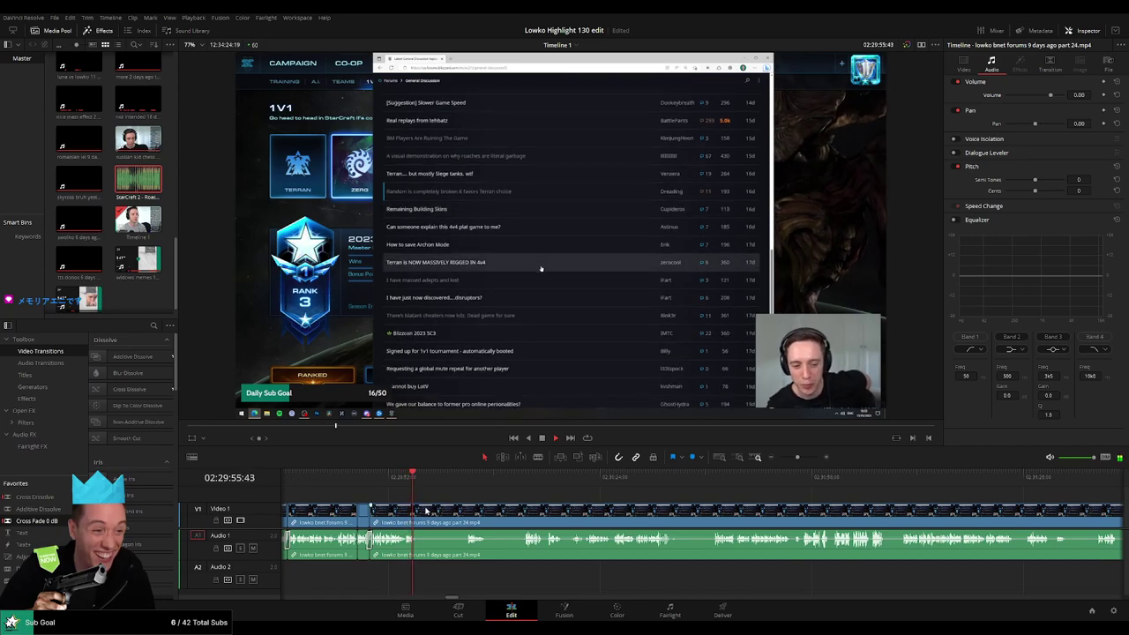
{"action": "key", "text": "ctrl+b"}
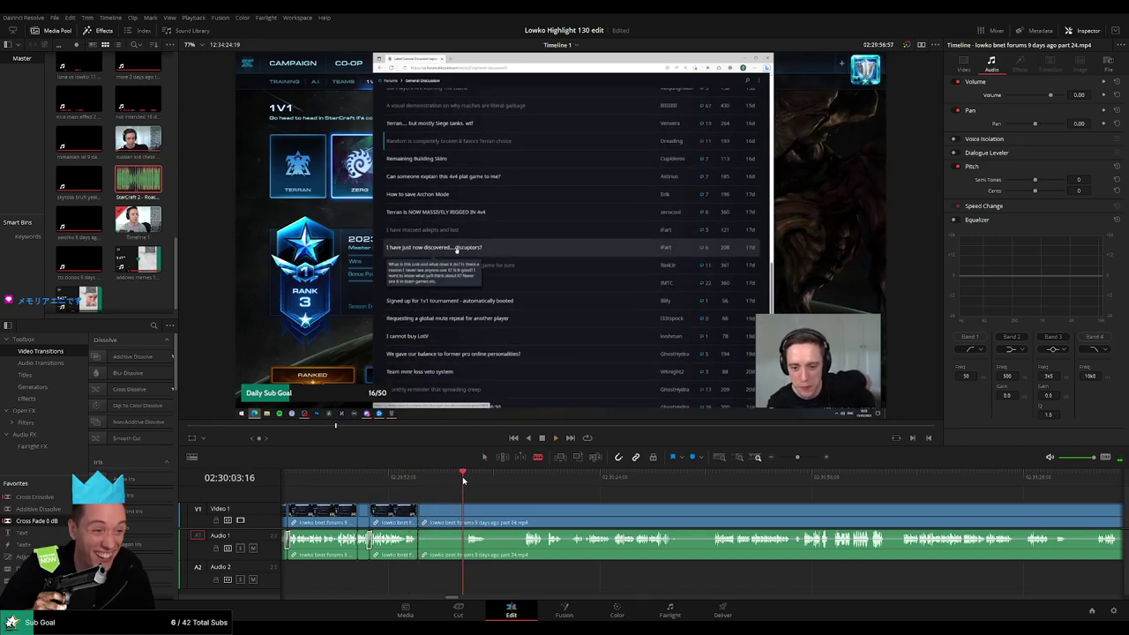
{"action": "key", "text": "ctrl+b"}
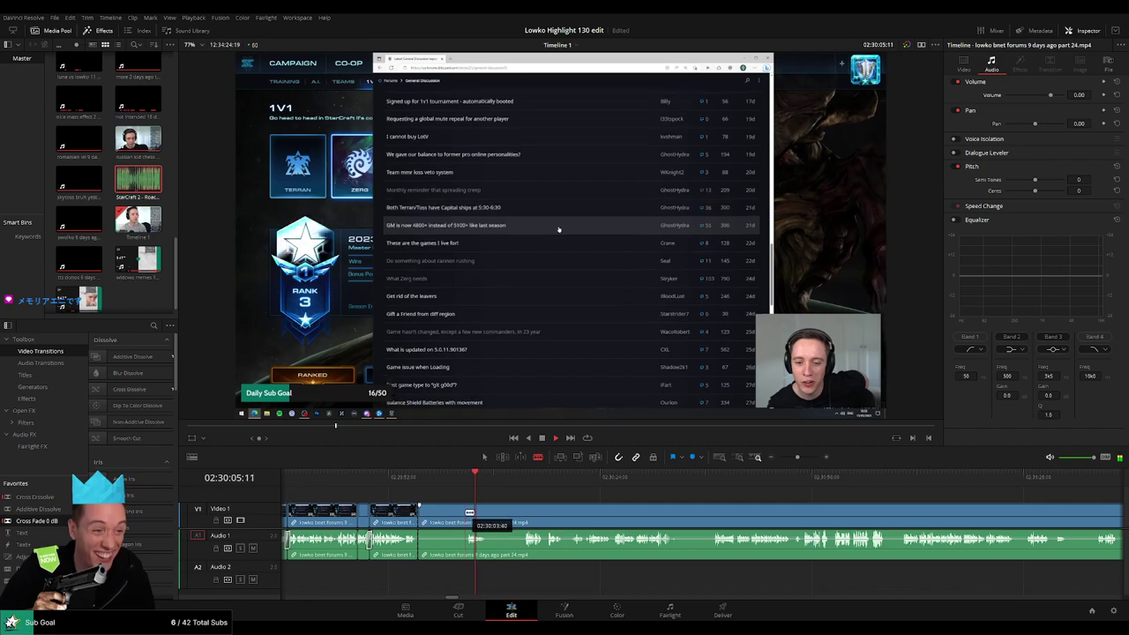
{"action": "left_click", "coordinate": [451, 517]}
{"action": "key", "text": "Delete"}
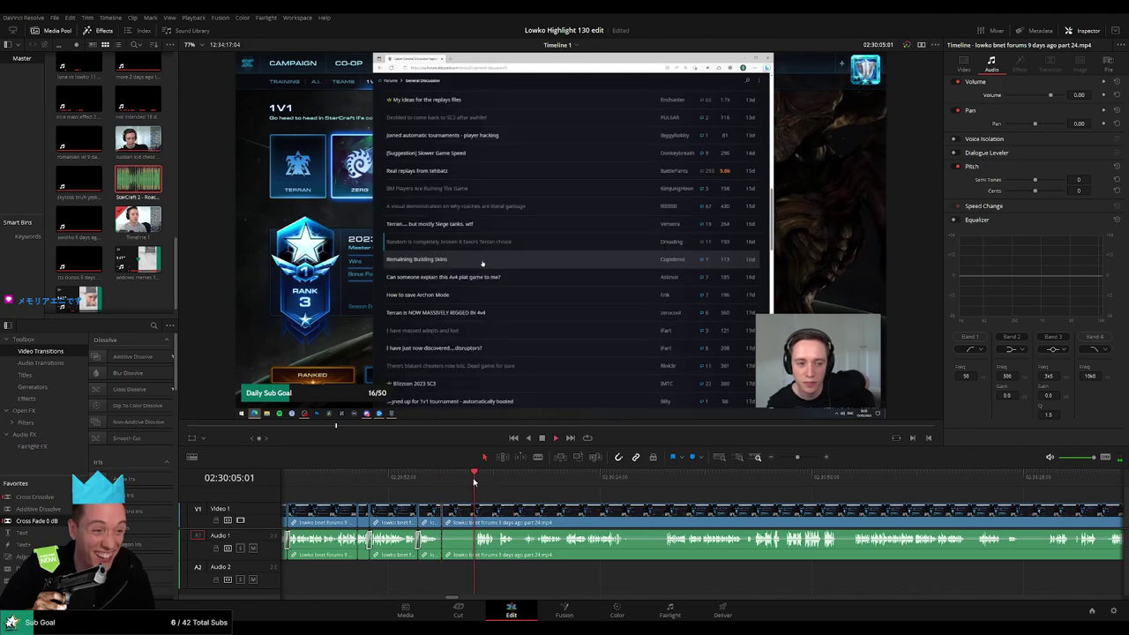
Cut at a later moment, ripple-delete two unwanted pieces, and trim the next clip back to the cut.
{"action": "key", "text": "b"}
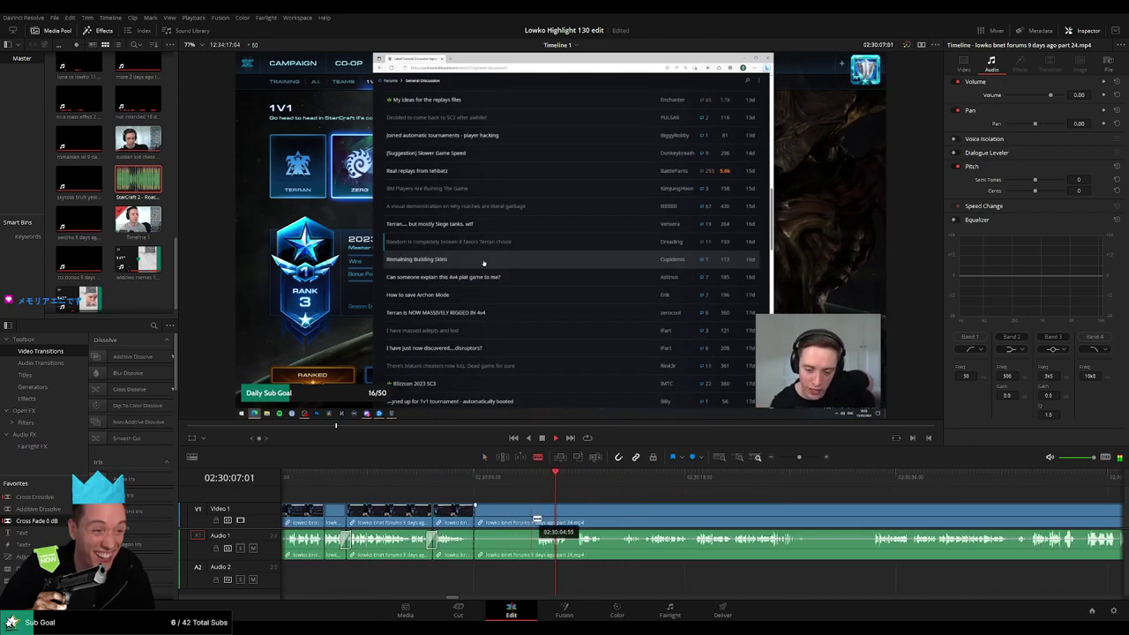
{"action": "left_click", "coordinate": [536, 520]}
{"action": "key", "text": "a"}
{"action": "key", "text": "Delete"}
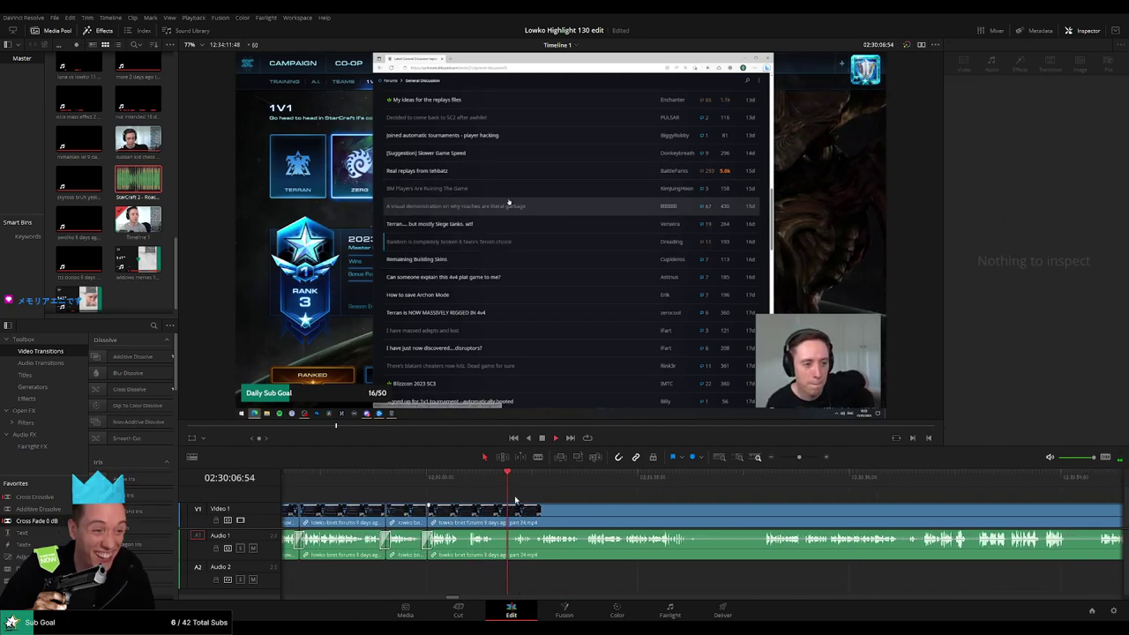
{"action": "key", "text": "Delete"}
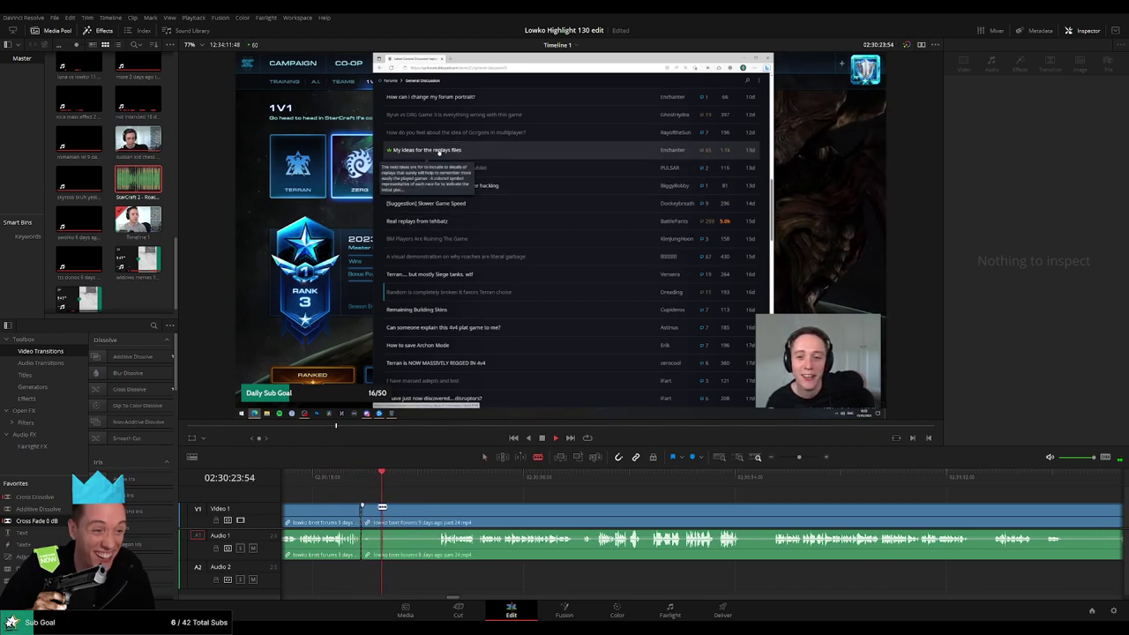
{"action": "left_click", "coordinate": [365, 520]}
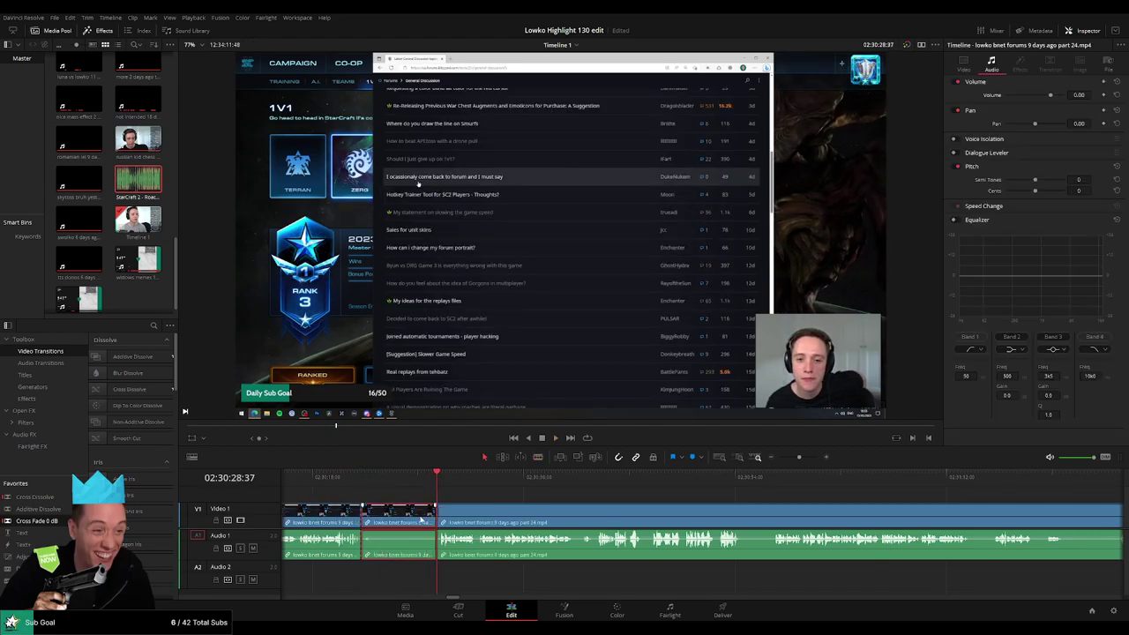
{"action": "left_click_drag", "start_coordinate": [440, 512], "coordinate": [362, 518]}
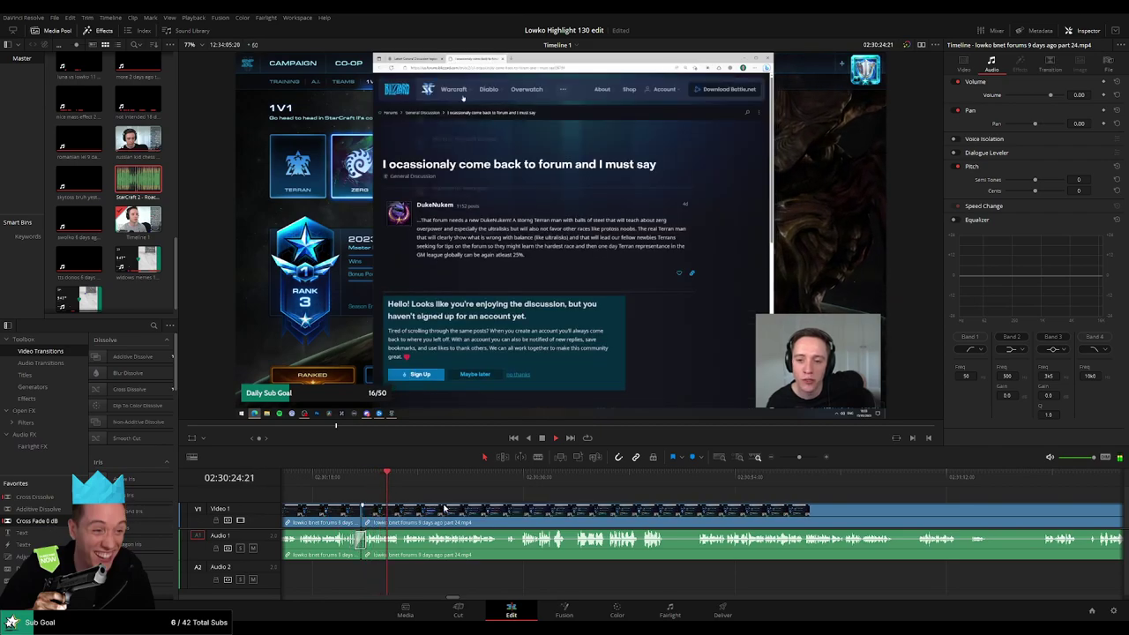
Blade out a short piece of the 'I ocassionaly come back to forum' footage and review from the cut.
{"action": "scroll", "coordinate": [432, 504], "scroll_direction": "right", "scroll_amount": 2}
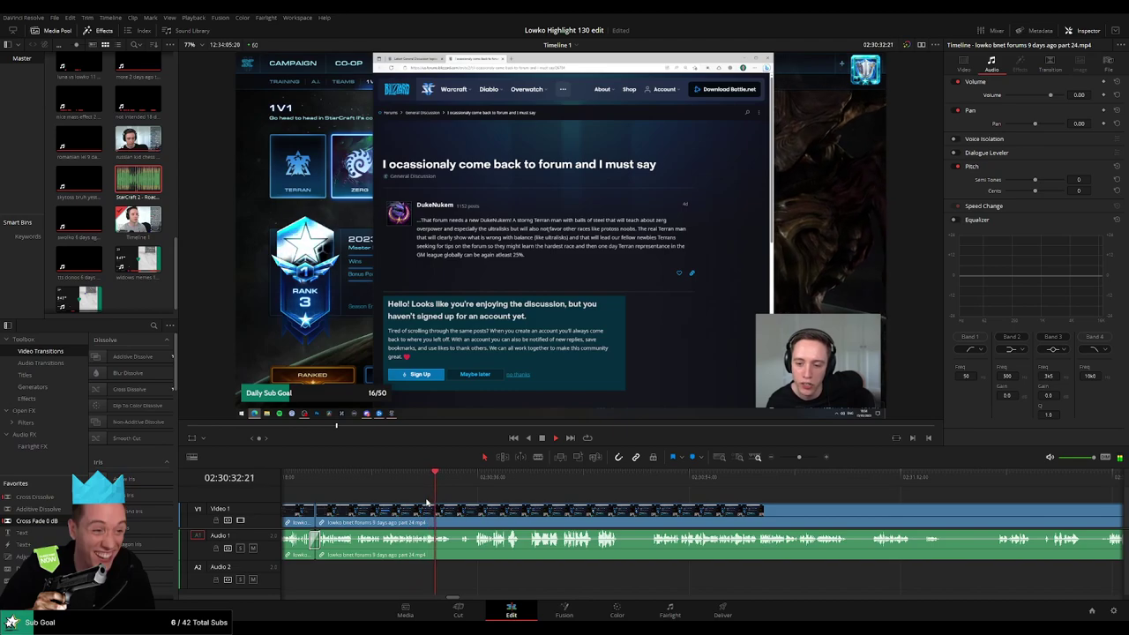
{"action": "scroll", "coordinate": [507, 505], "scroll_direction": "right", "scroll_amount": 2}
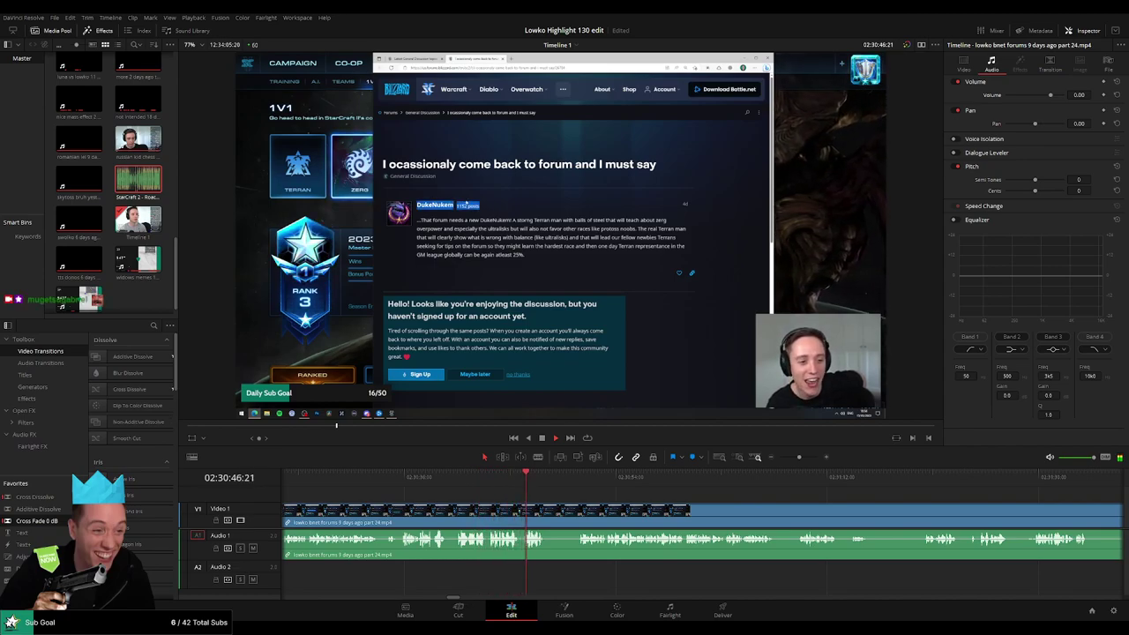
{"action": "key", "text": "b"}
{"action": "left_click", "coordinate": [444, 516]}
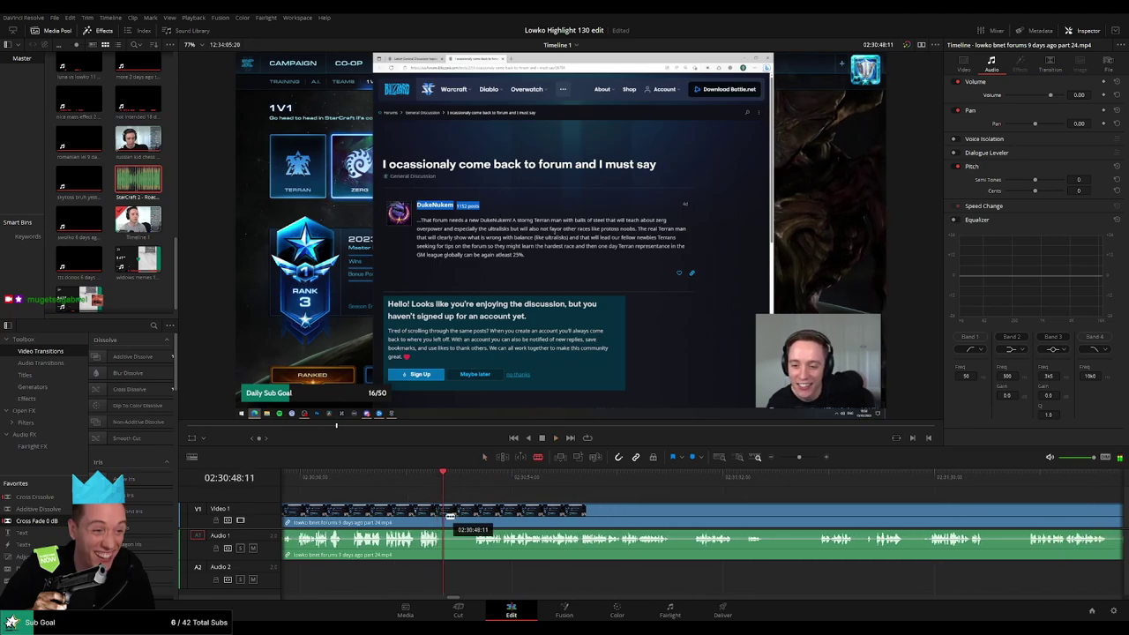
{"action": "left_click", "coordinate": [473, 516]}
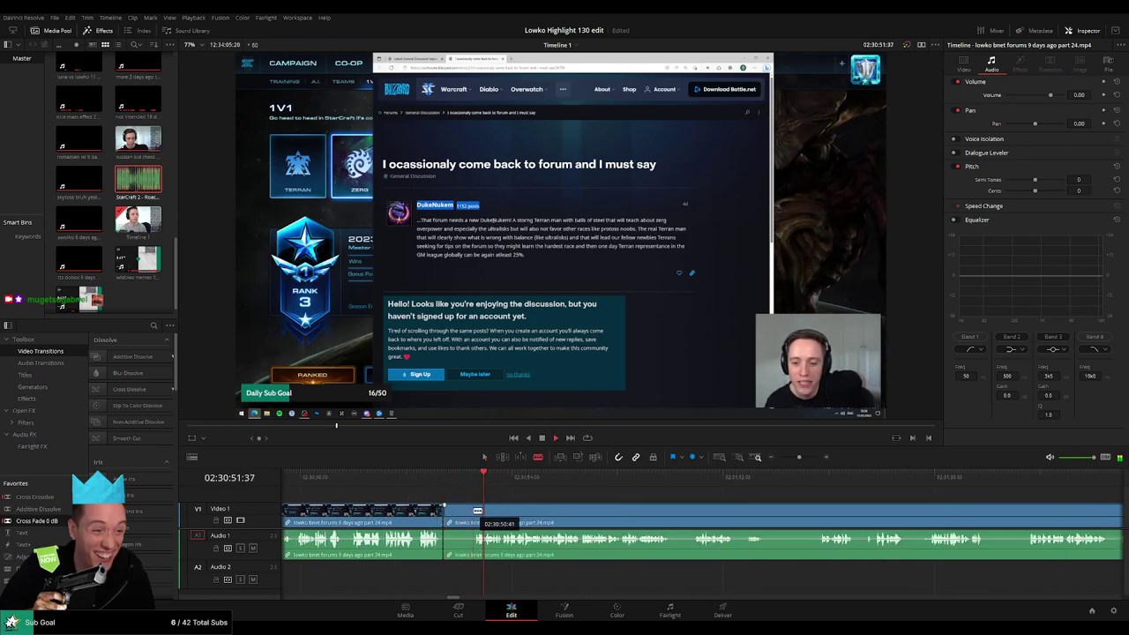
{"action": "key", "text": "a"}
{"action": "key", "text": "Delete"}
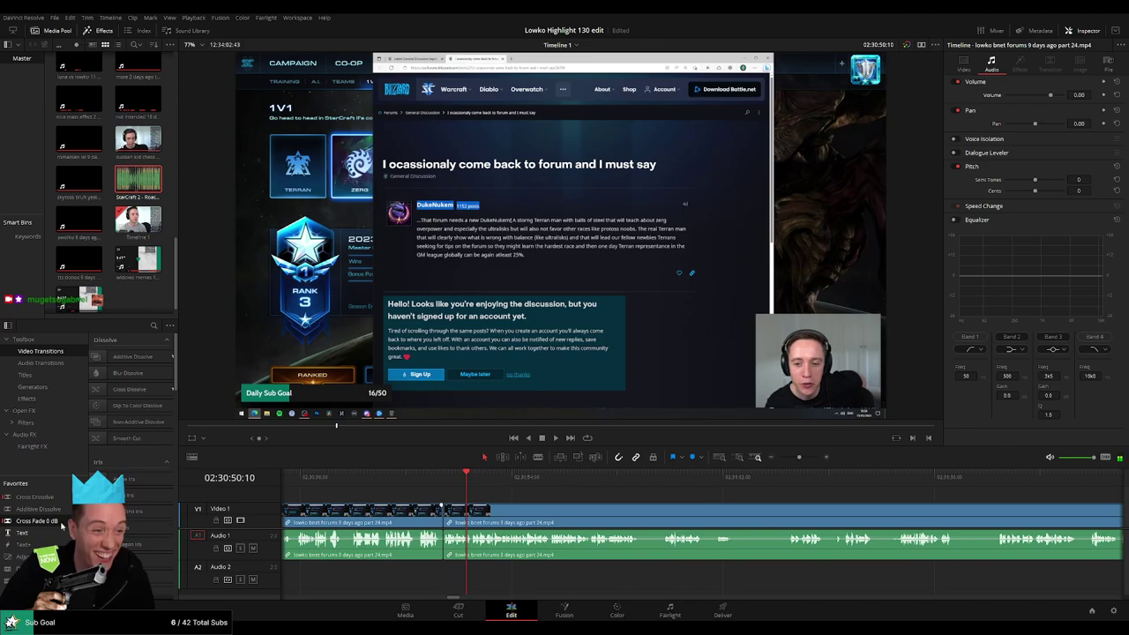
{"action": "key", "text": "Up"}
{"action": "key", "text": "space"}
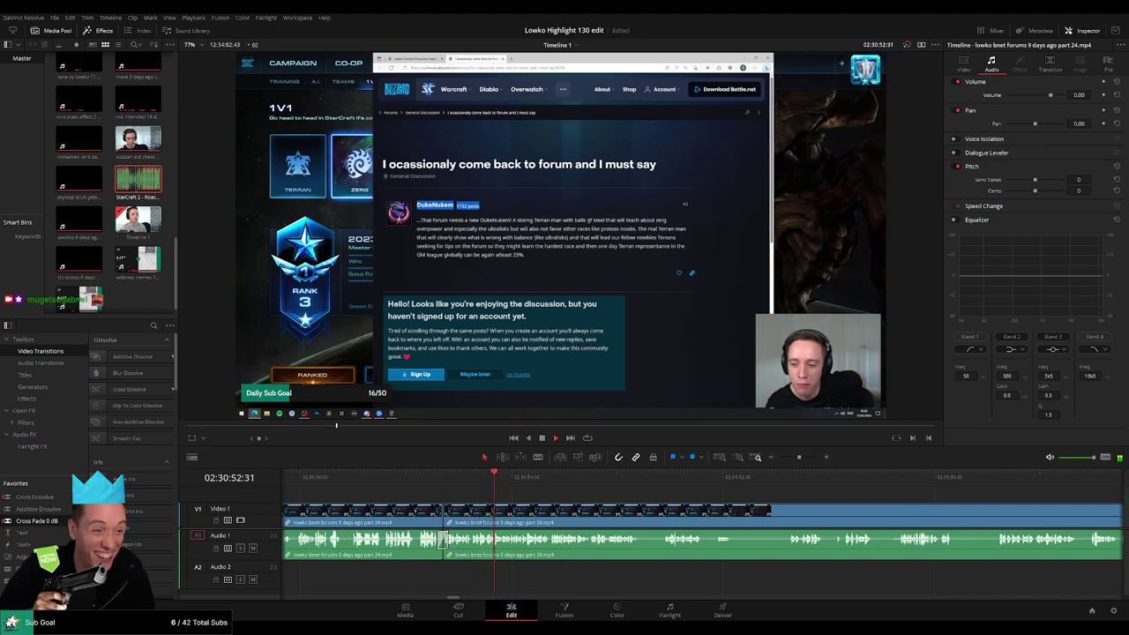
Ripple-delete a second short piece and put a Cross Fade 0 dB on the A1 cut.
{"action": "scroll", "coordinate": [540, 501], "scroll_direction": "right", "scroll_amount": 1}
{"action": "scroll", "coordinate": [540, 501], "scroll_direction": "right", "scroll_amount": 5}
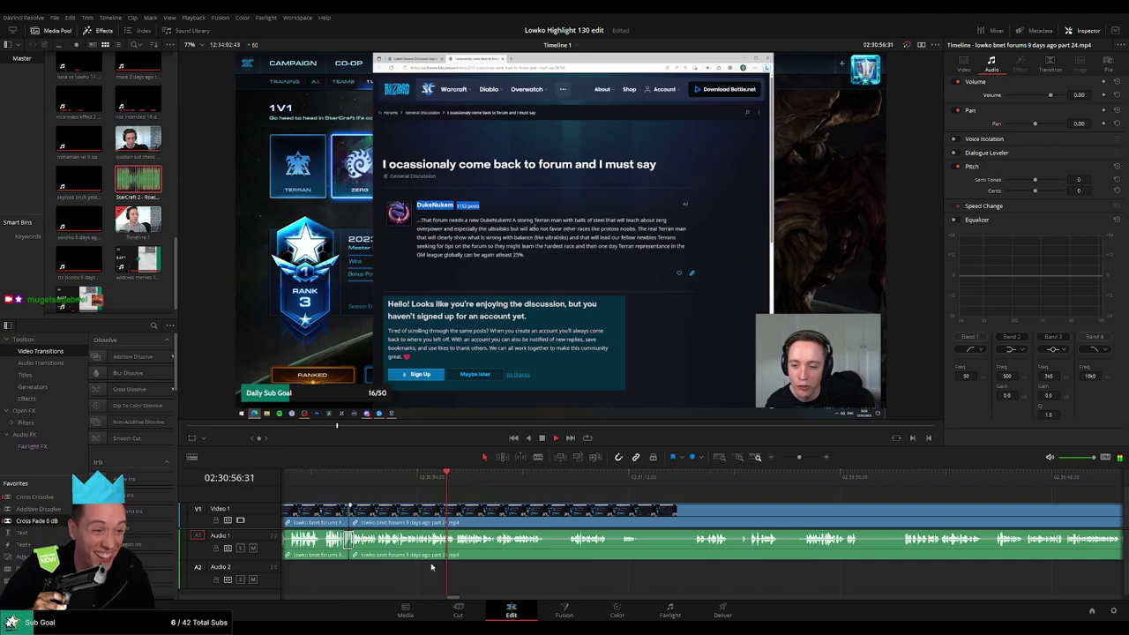
{"action": "scroll", "coordinate": [486, 495], "scroll_direction": "right", "scroll_amount": 3}
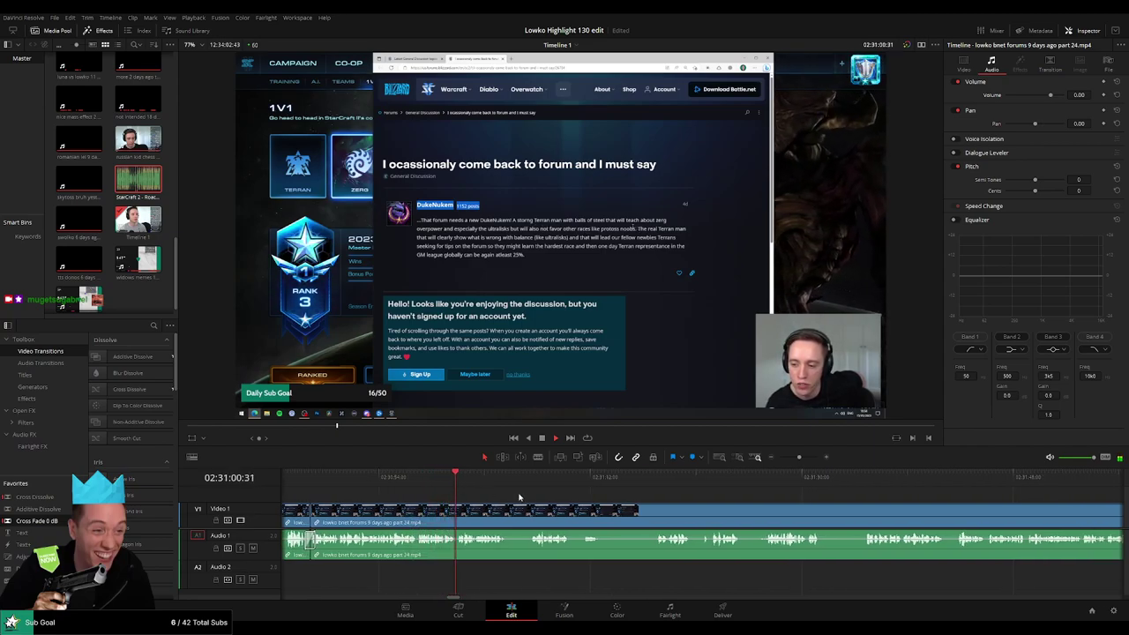
{"action": "scroll", "coordinate": [518, 498], "scroll_direction": "right", "scroll_amount": 3}
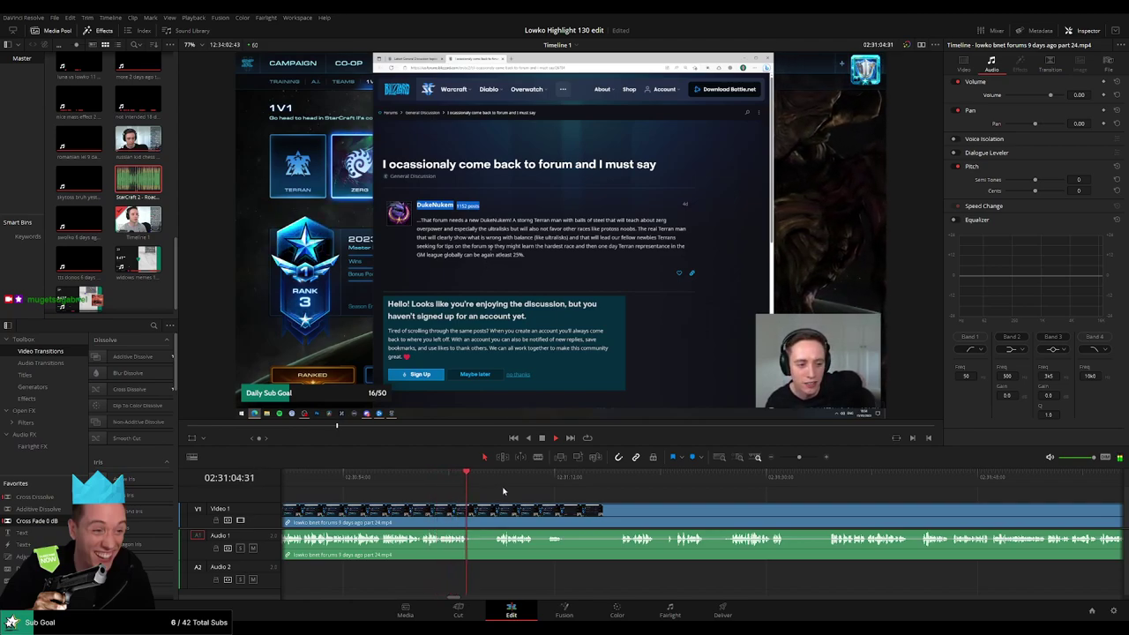
{"action": "key", "text": "b"}
{"action": "left_click", "coordinate": [474, 513]}
{"action": "left_click", "coordinate": [490, 514]}
{"action": "key", "text": "a"}
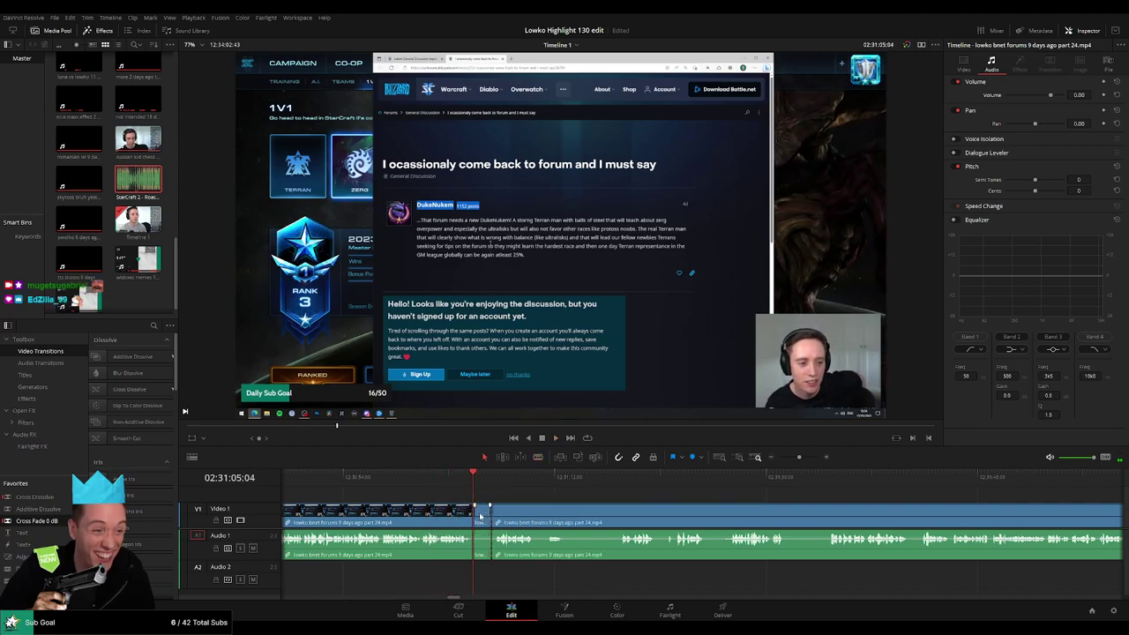
{"action": "key", "text": "BackSpace"}
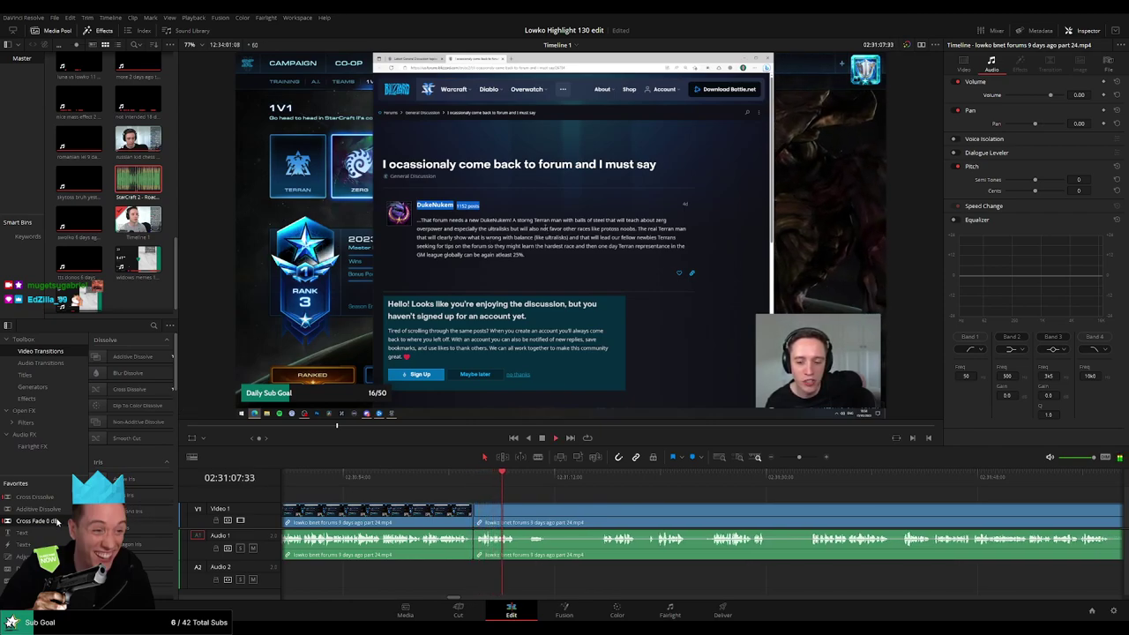
{"action": "left_click_drag", "start_coordinate": [58, 522], "coordinate": [458, 528]}
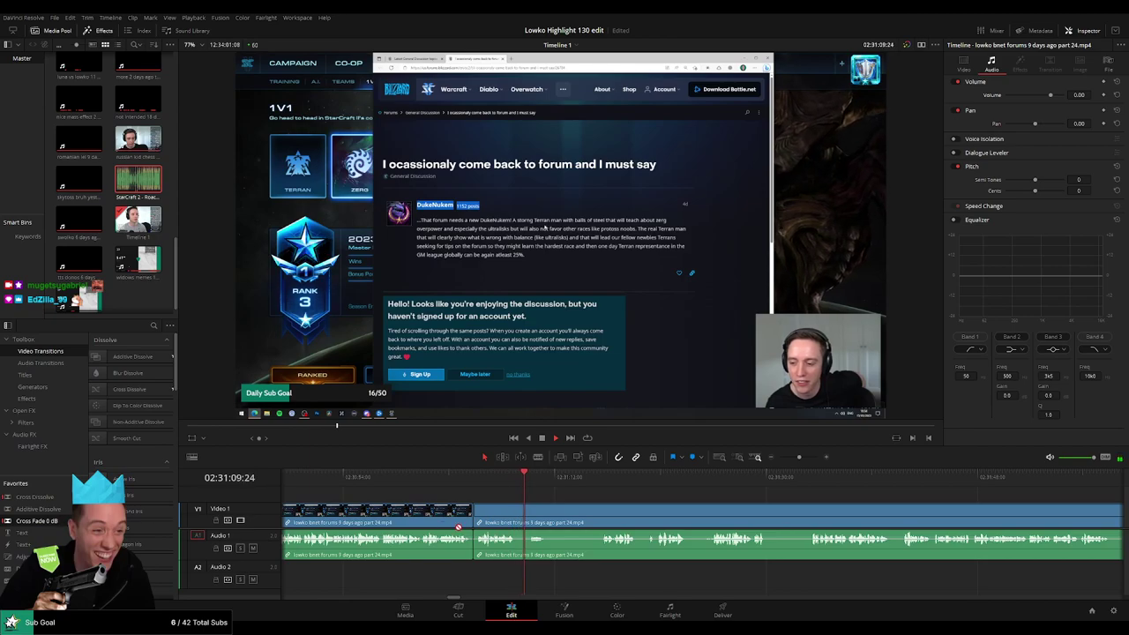
Blade the footage at two close points and ripple-delete the short piece between them.
{"action": "key", "text": "b"}
{"action": "left_click", "coordinate": [517, 511]}
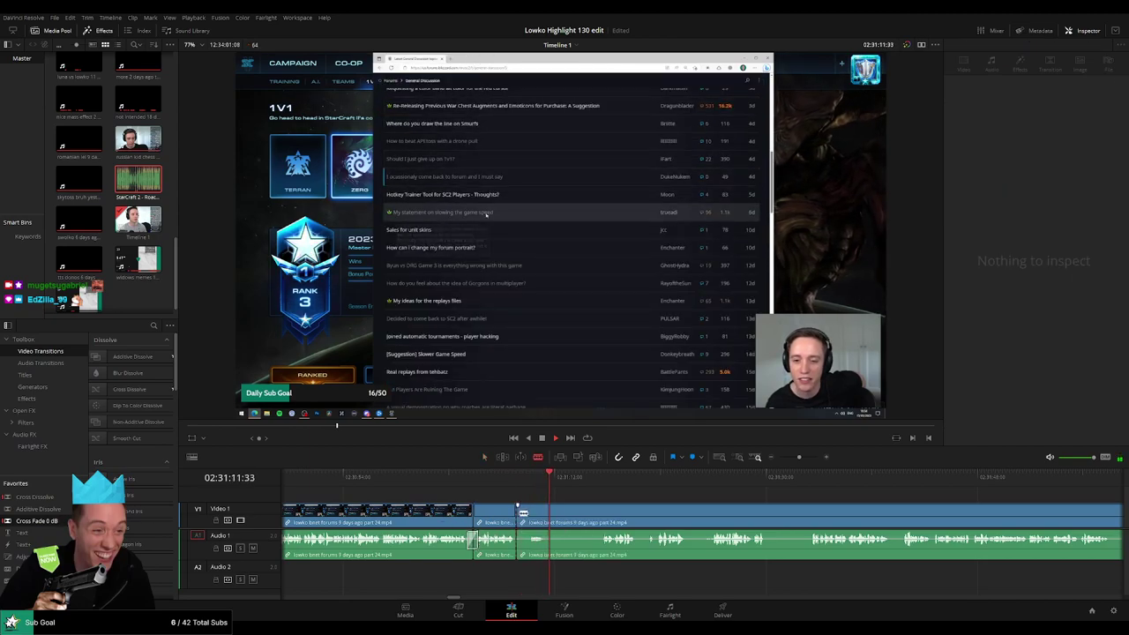
{"action": "key", "text": "a"}
{"action": "left_click", "coordinate": [530, 519]}
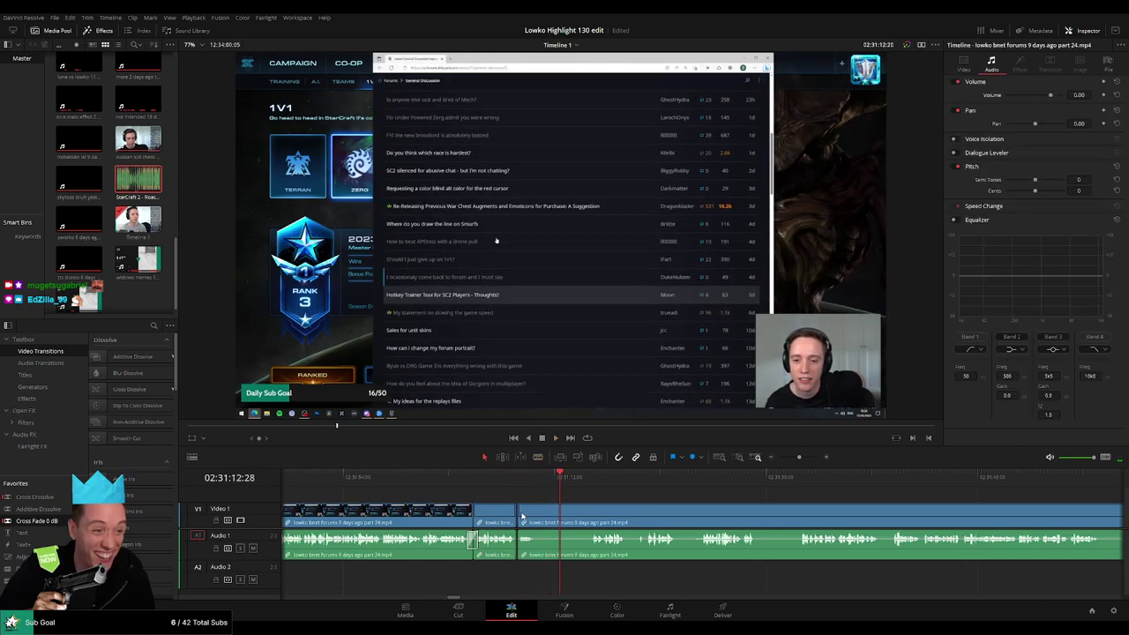
{"action": "key", "text": "b"}
{"action": "left_click", "coordinate": [538, 516]}
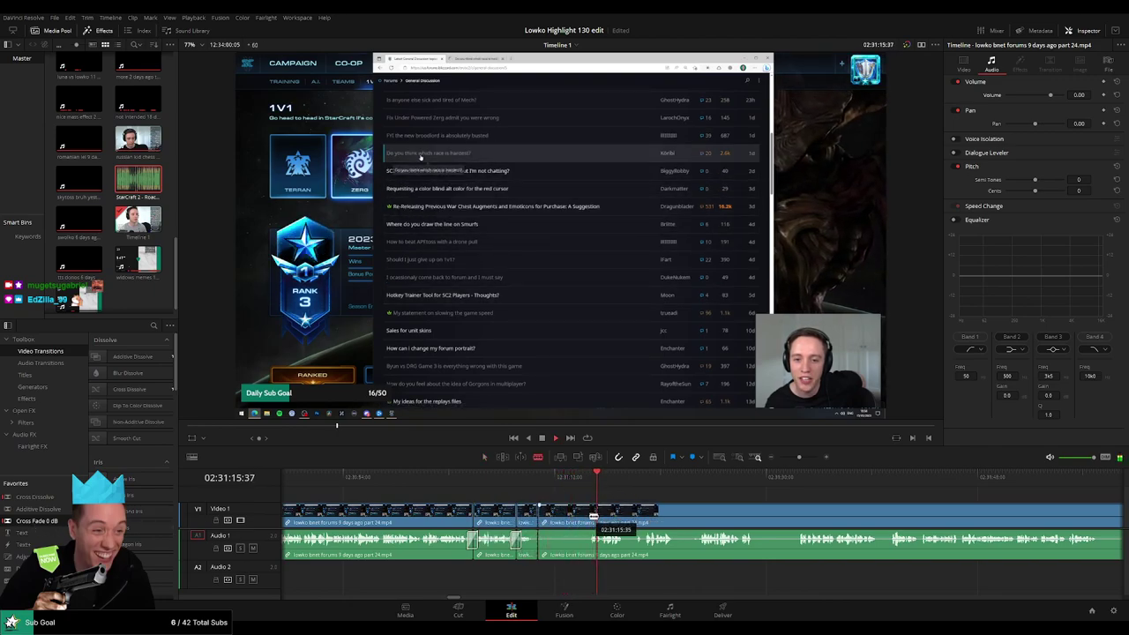
{"action": "left_click", "coordinate": [562, 516]}
{"action": "key", "text": "a"}
{"action": "left_click", "coordinate": [549, 518]}
{"action": "key", "text": "Delete"}
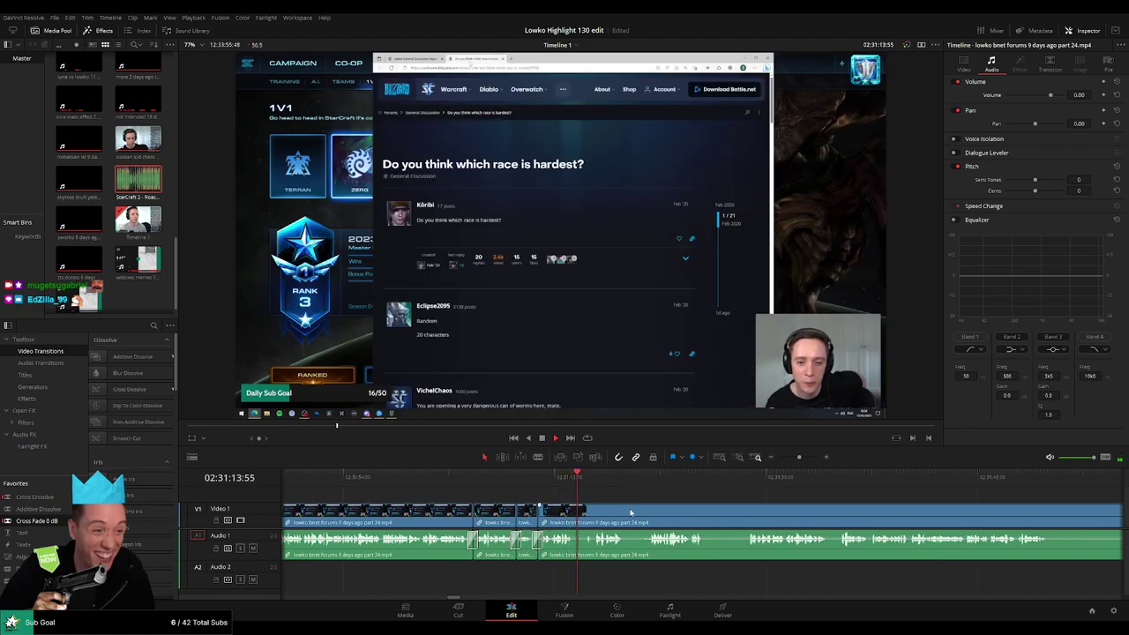
Split the footage at a later moment and select the clip after the cut.
{"action": "scroll", "coordinate": [629, 512], "scroll_direction": "down", "scroll_amount": 3}
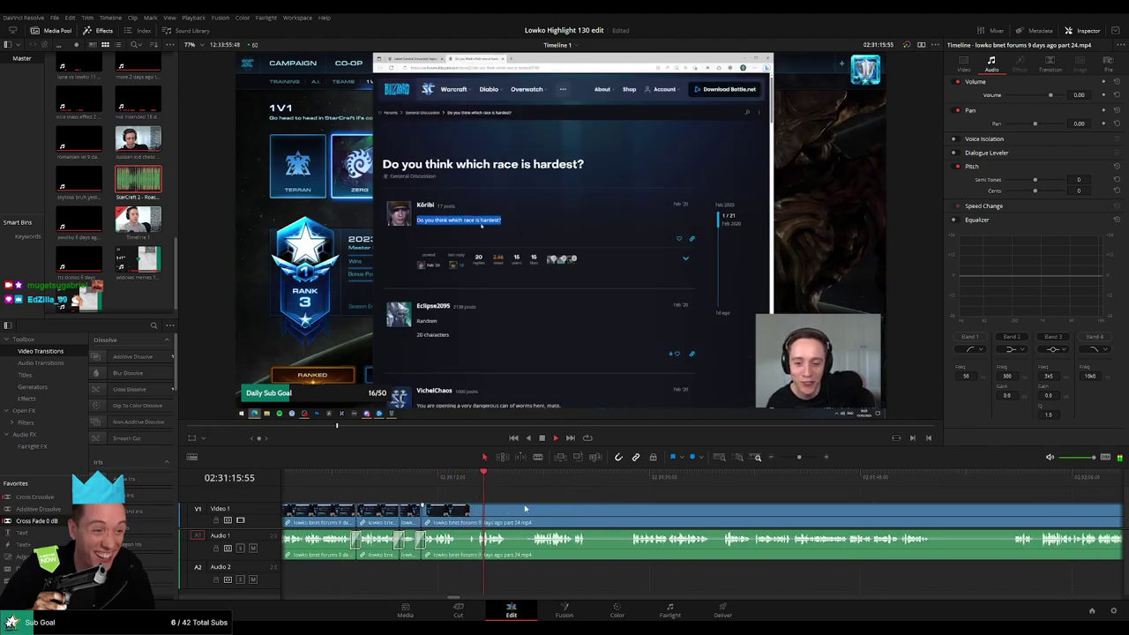
{"action": "scroll", "coordinate": [512, 510], "scroll_direction": "down", "scroll_amount": 2}
{"action": "scroll", "coordinate": [504, 510], "scroll_direction": "down", "scroll_amount": 1}
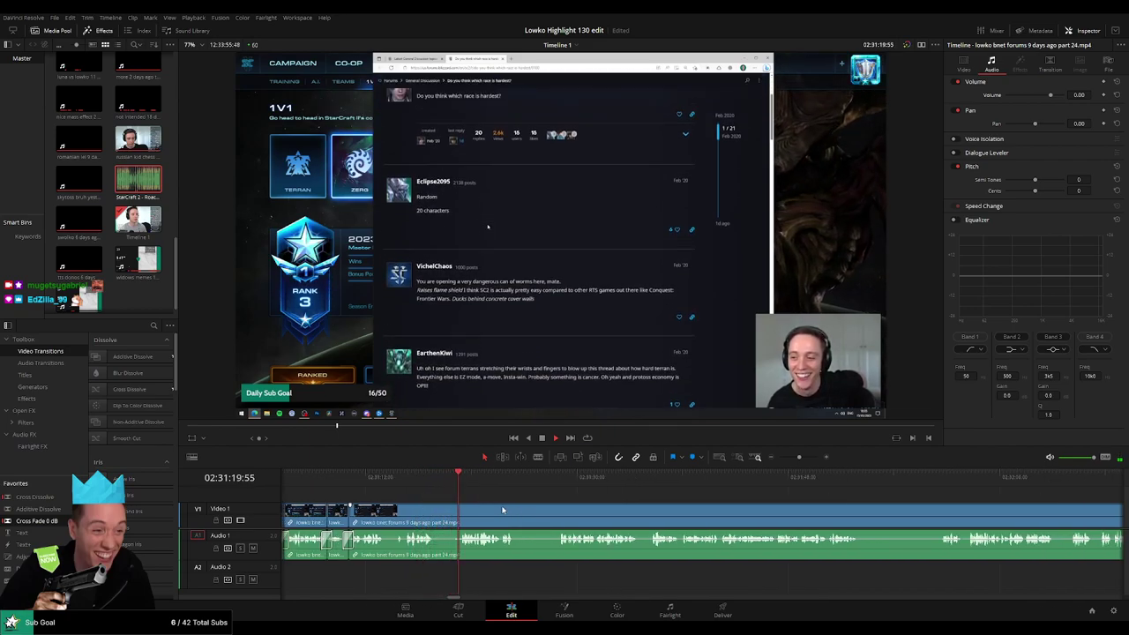
{"action": "scroll", "coordinate": [546, 505], "scroll_direction": "down", "scroll_amount": 1}
{"action": "key", "text": "b"}
{"action": "left_click", "coordinate": [484, 511]}
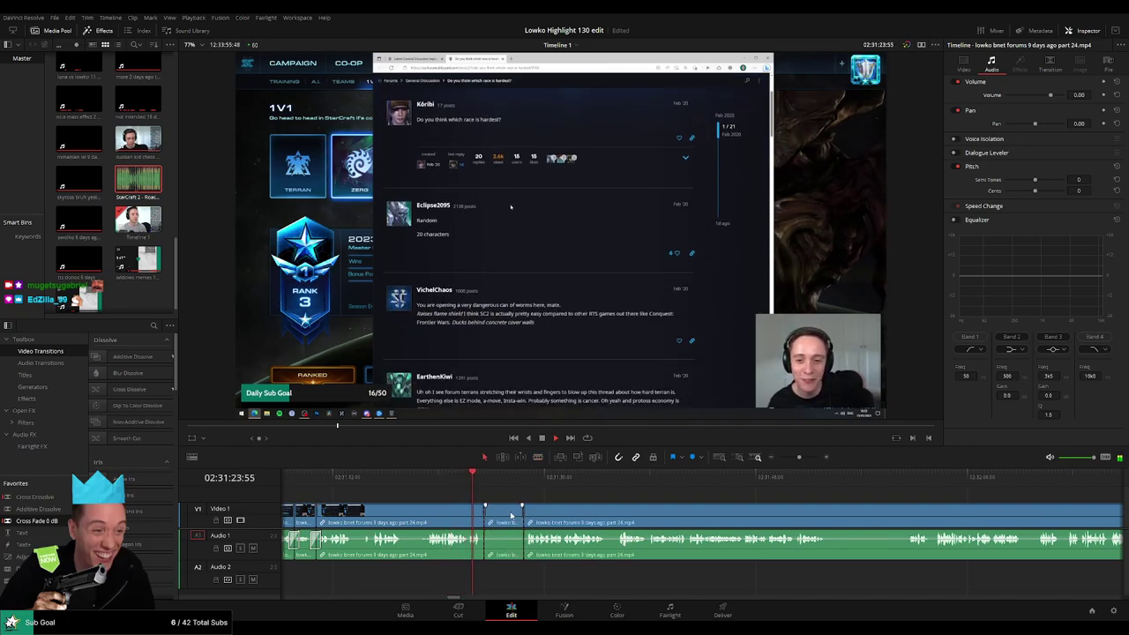
{"action": "key", "text": "a"}
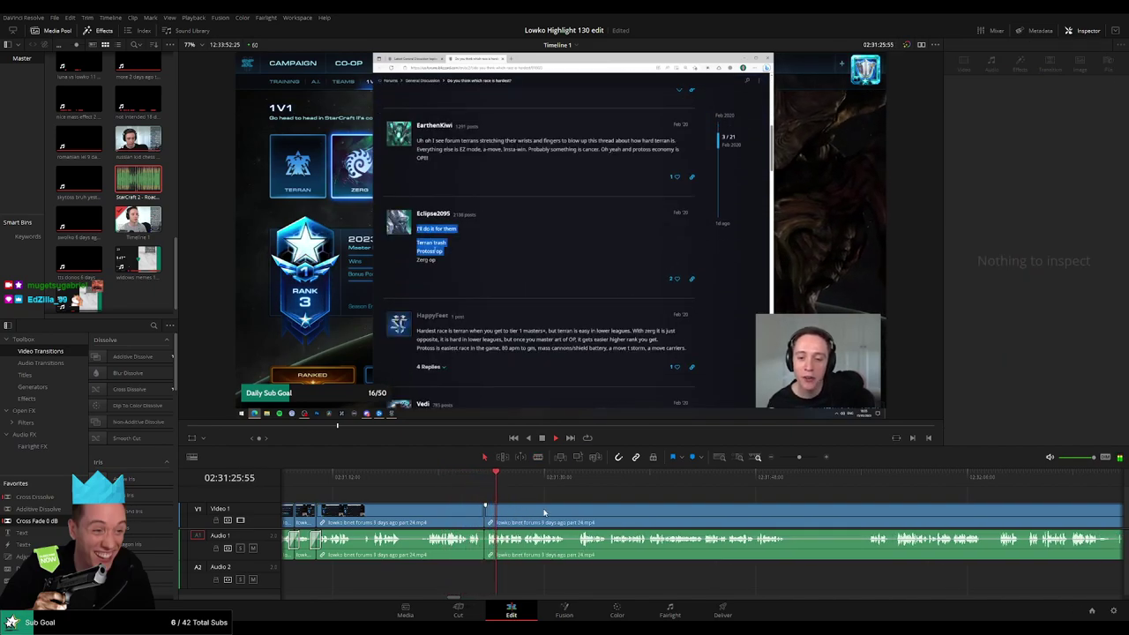
{"action": "left_click", "coordinate": [324, 518]}
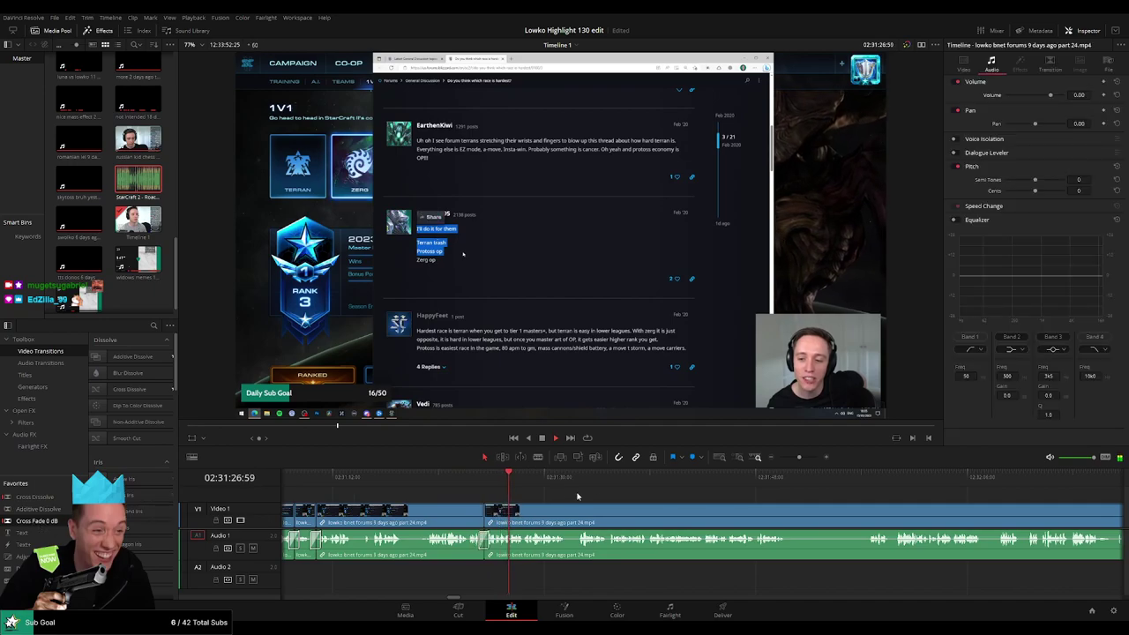
{"action": "scroll", "coordinate": [456, 484], "scroll_direction": "down", "scroll_amount": 1}
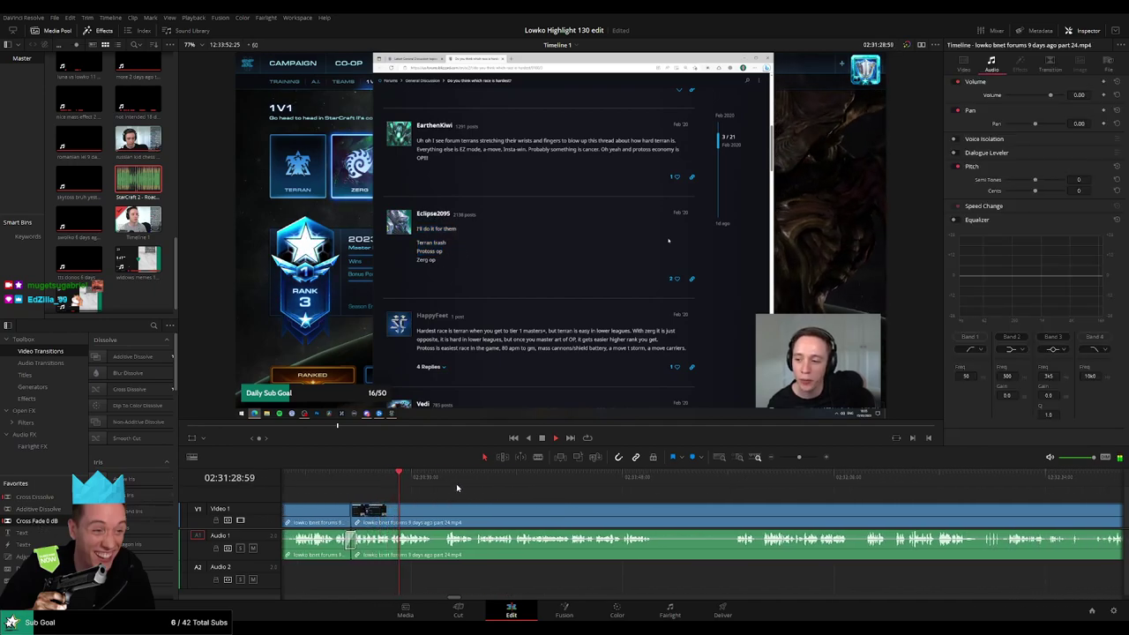
{"action": "scroll", "coordinate": [449, 494], "scroll_direction": "down", "scroll_amount": 1}
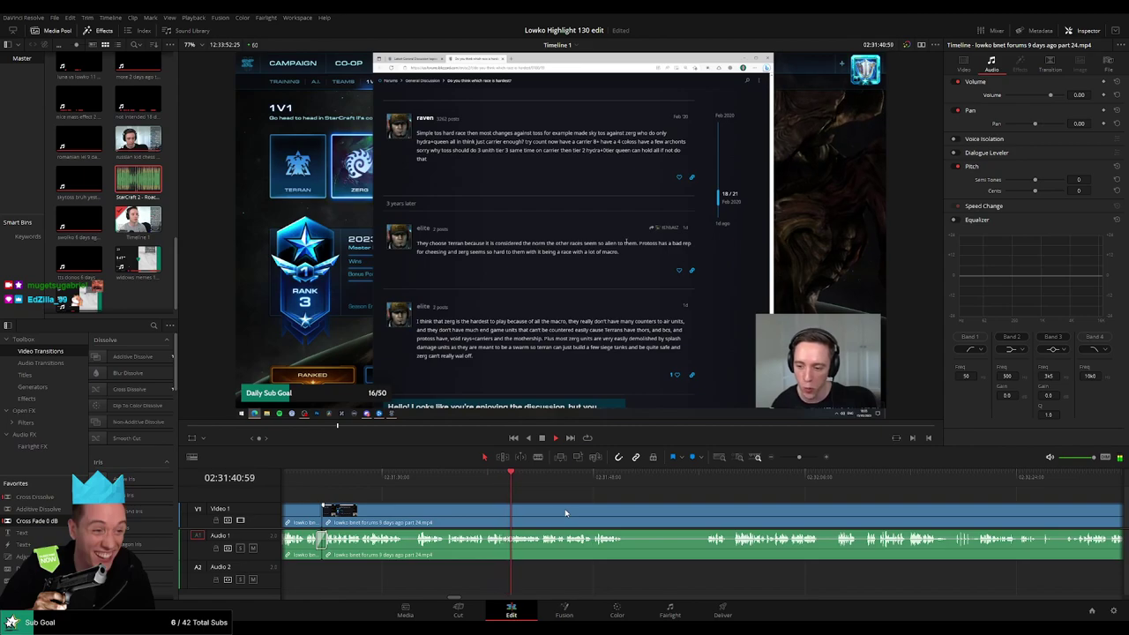
Split off a short piece of the forum-thread footage and select the remaining clip.
{"action": "scroll", "coordinate": [530, 509], "scroll_direction": "right", "scroll_amount": 2}
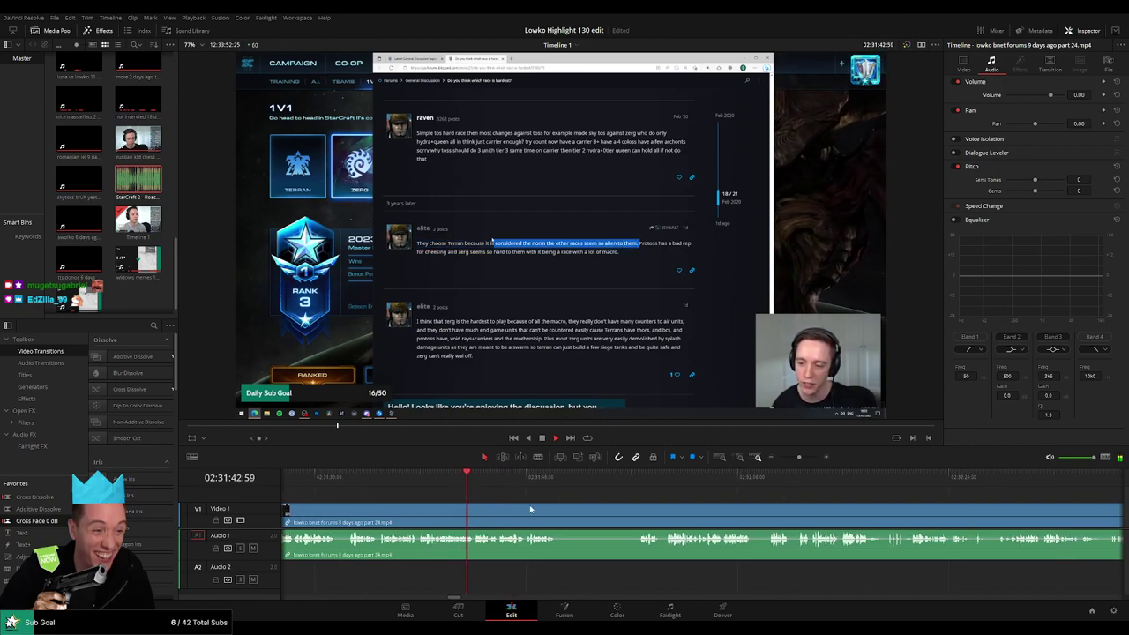
{"action": "scroll", "coordinate": [529, 510], "scroll_direction": "right", "scroll_amount": 2}
{"action": "key", "text": "b"}
{"action": "left_click", "coordinate": [500, 514]}
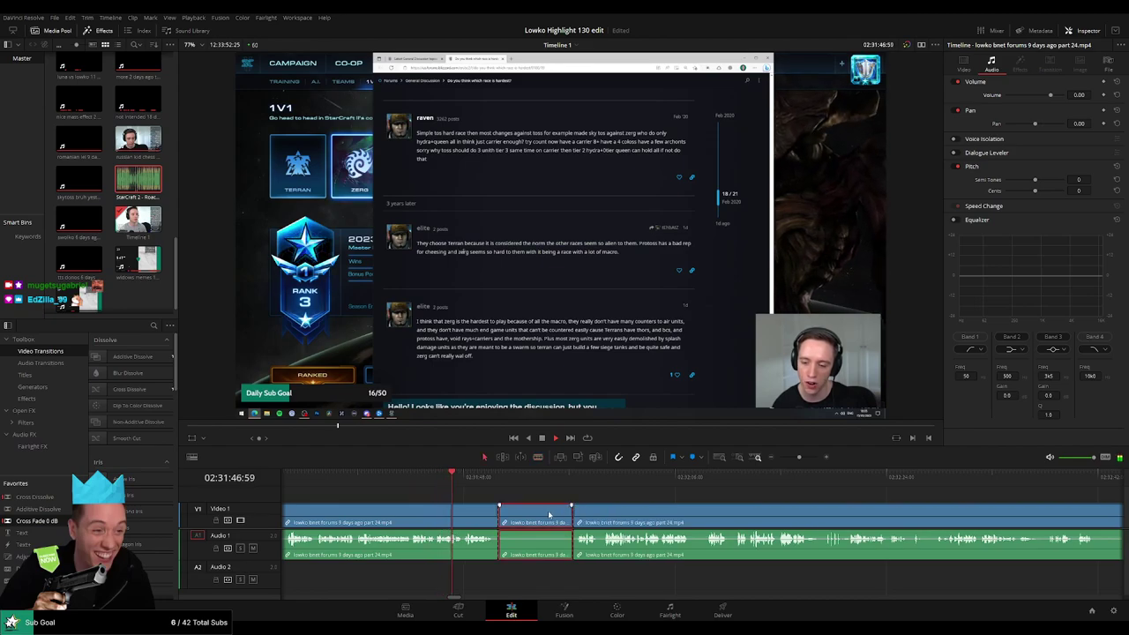
{"action": "key", "text": "a"}
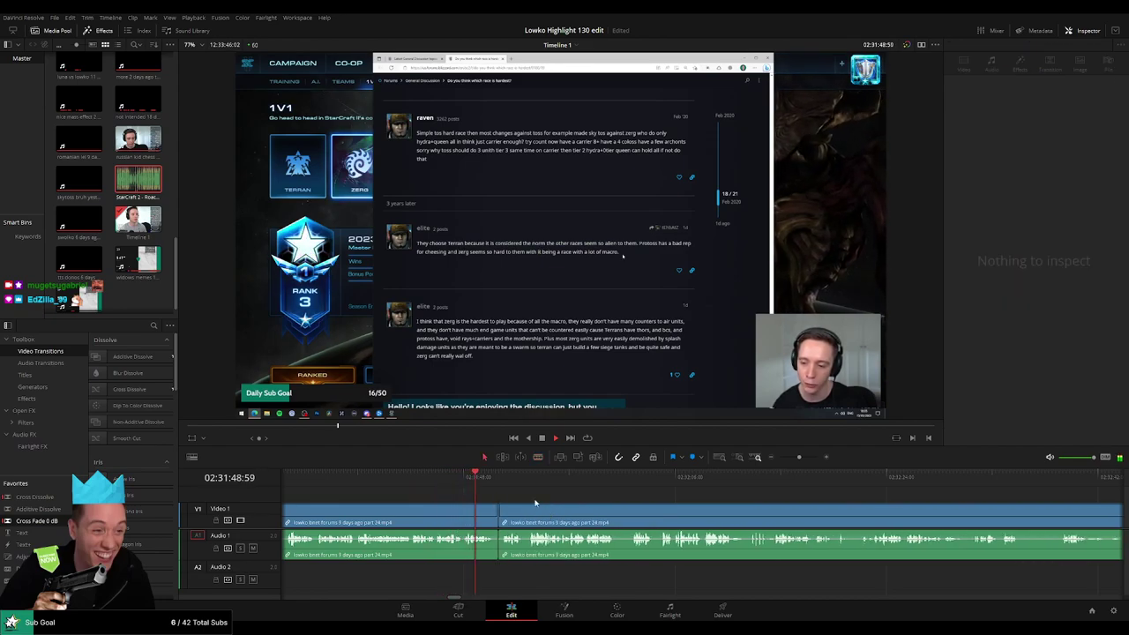
{"action": "left_click", "coordinate": [518, 507]}
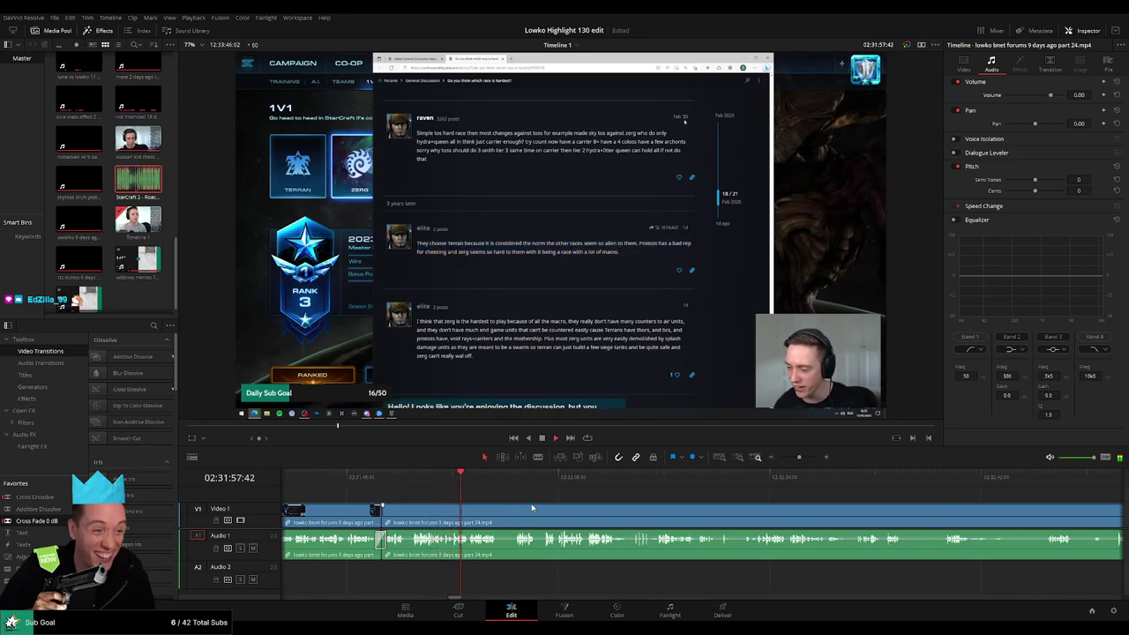
Cut at the start and end of an unwanted moment and ripple-delete that piece.
{"action": "key", "text": "b"}
{"action": "left_click", "coordinate": [499, 516]}
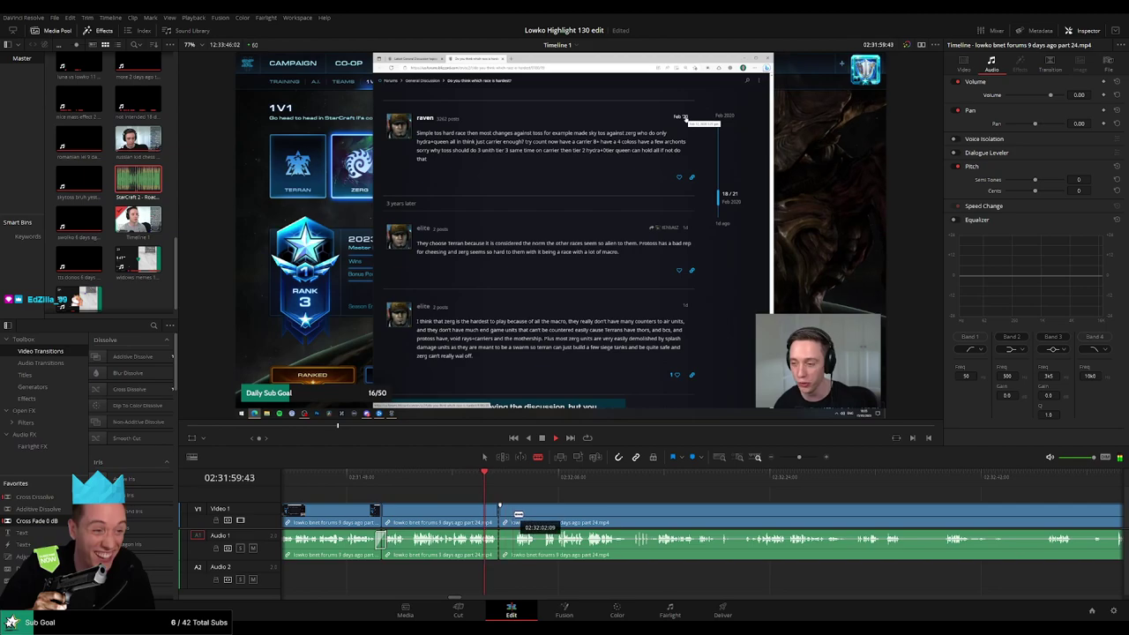
{"action": "left_click", "coordinate": [512, 516]}
{"action": "key", "text": "a"}
{"action": "left_click", "coordinate": [507, 519]}
{"action": "key", "text": "Delete"}
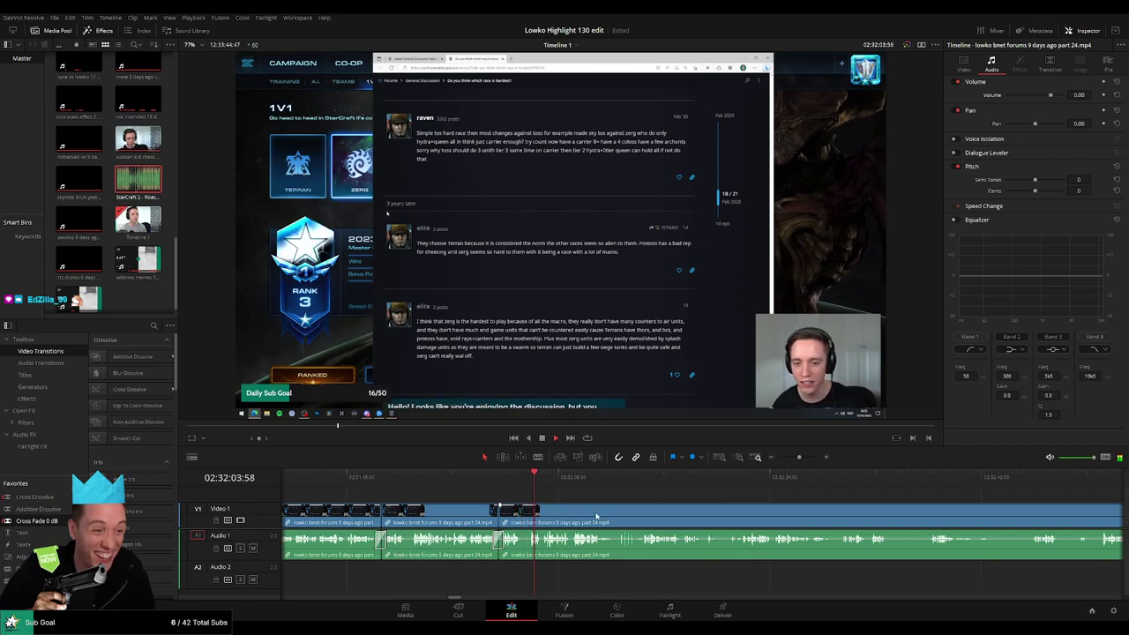
Zoom the timeline in and split the footage with Ctrl+B at two playhead positions.
{"action": "scroll", "coordinate": [529, 511], "scroll_direction": "right", "scroll_amount": 2}
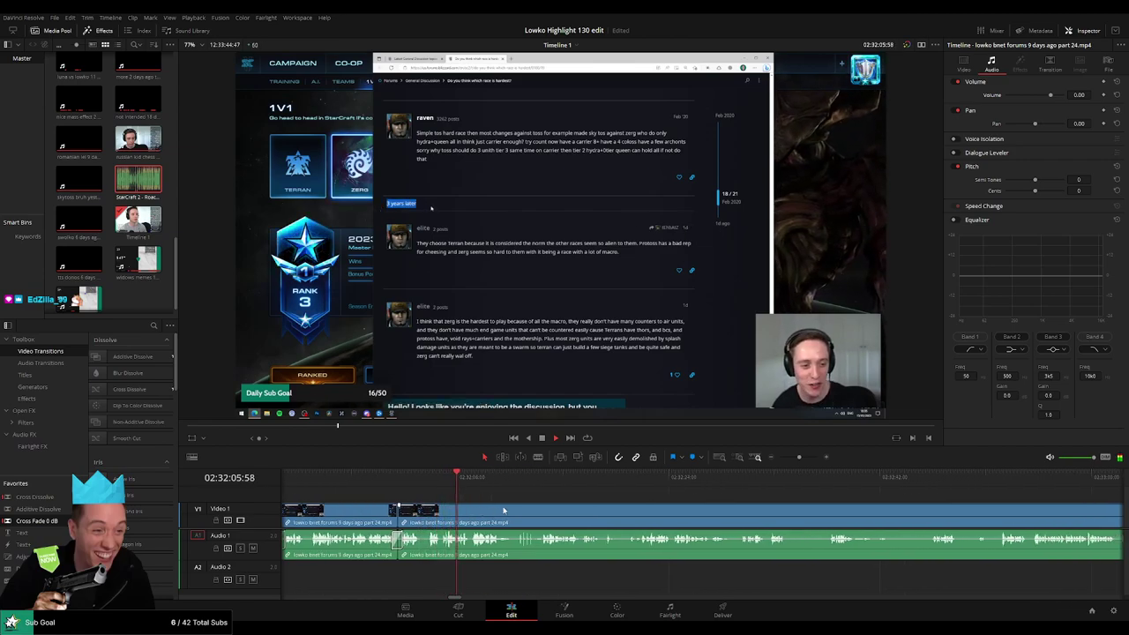
{"action": "left_click", "coordinate": [805, 457]}
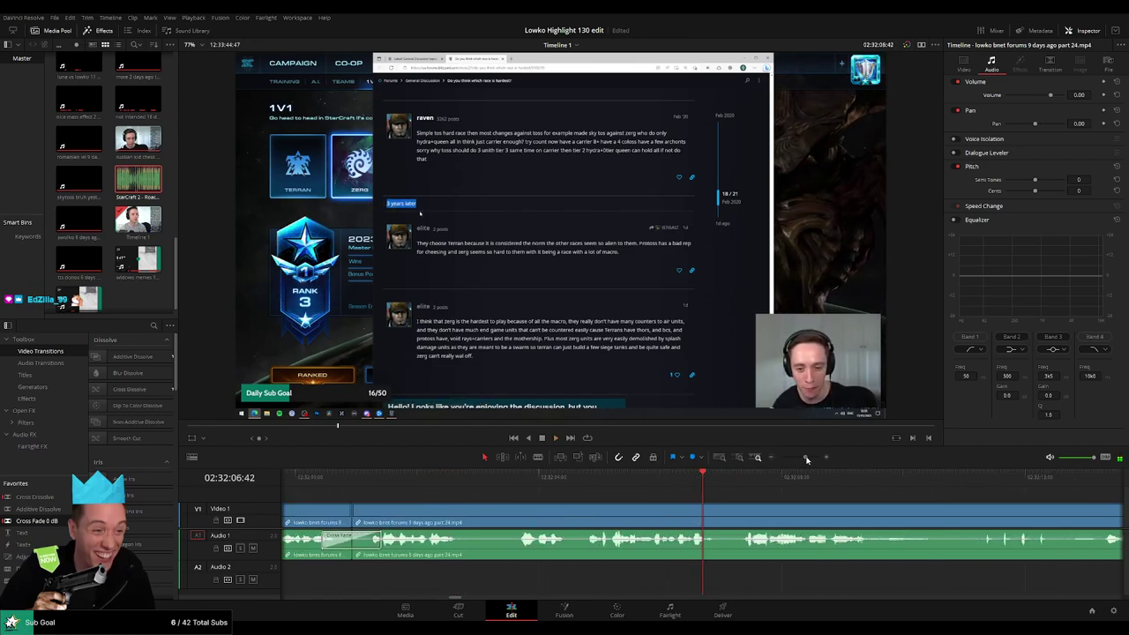
{"action": "left_click", "coordinate": [642, 482]}
{"action": "key", "text": "ctrl+b"}
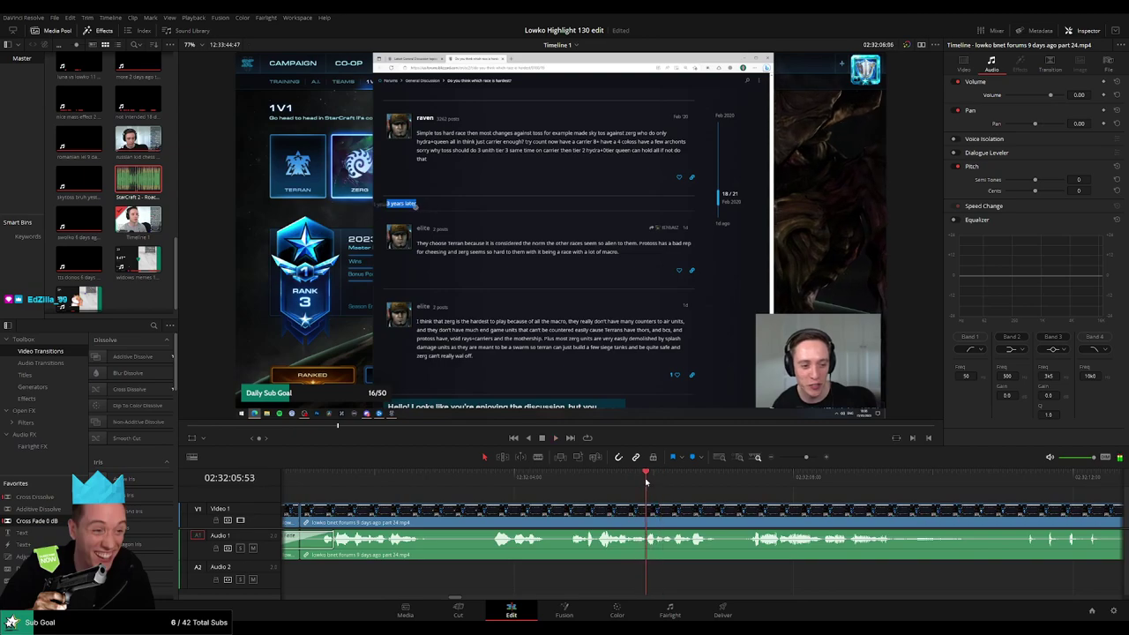
{"action": "key", "text": "space"}
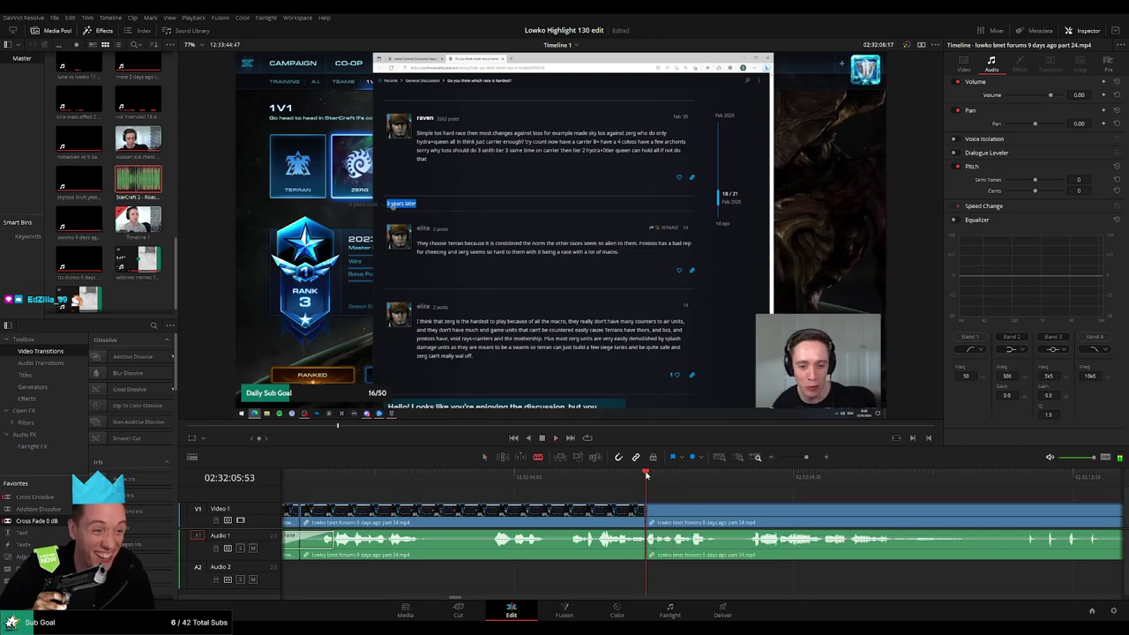
{"action": "left_click", "coordinate": [662, 474]}
{"action": "key", "text": "ctrl+b"}
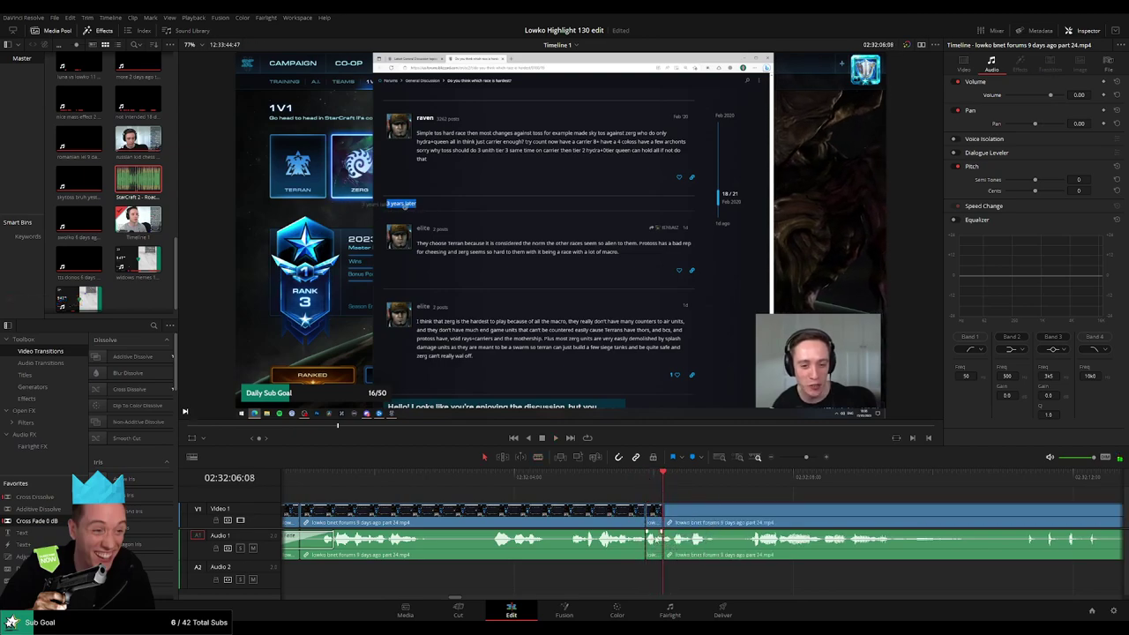
Place 'StarCraft 2 - Roach Quotes.mp3' on A2 at the cut at -29 volume and play it.
{"action": "mouse_move", "coordinate": [657, 535]}
{"action": "left_mouse_down"}
{"action": "mouse_move", "coordinate": [638, 578]}
{"action": "mouse_move", "coordinate": [672, 575]}
{"action": "mouse_move", "coordinate": [657, 581]}
{"action": "left_mouse_up"}
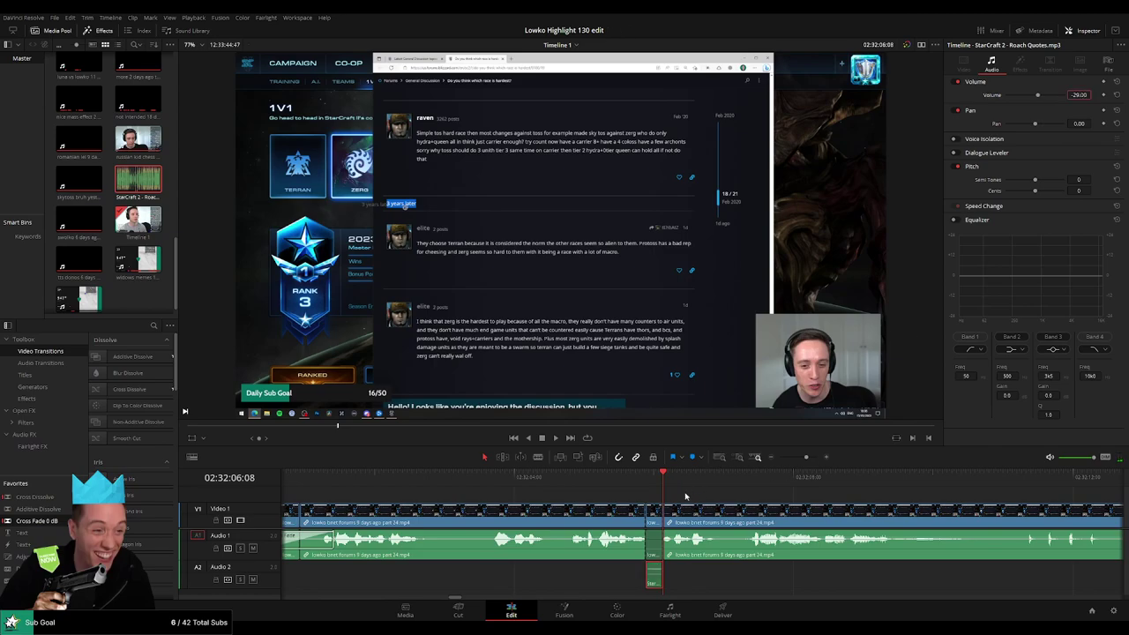
{"action": "key", "text": "space"}
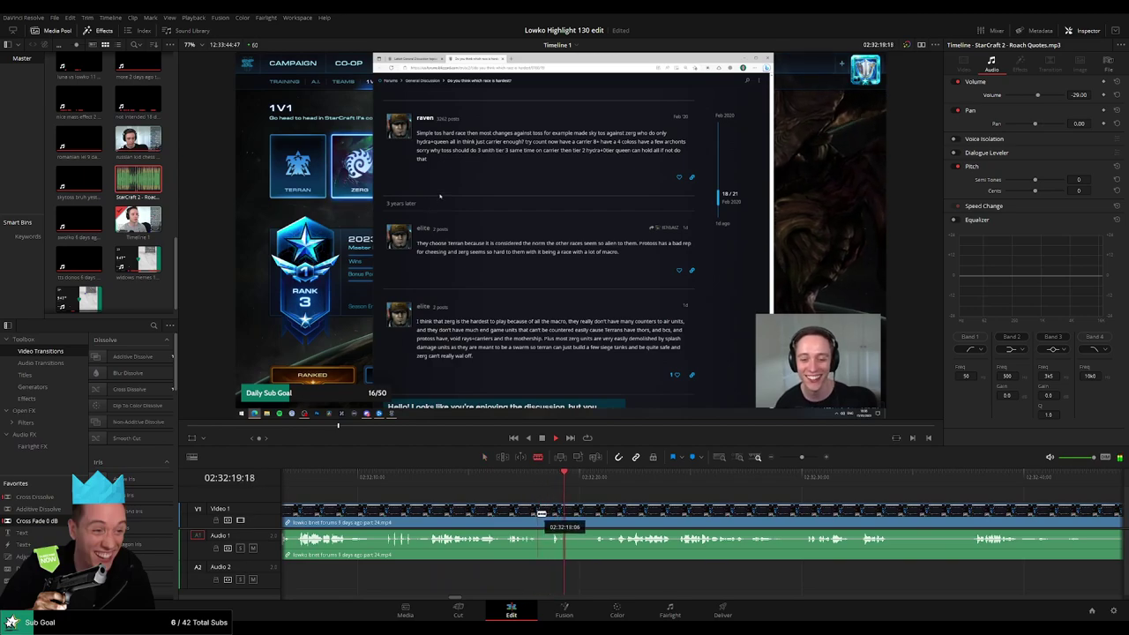
Split the footage twice during playback and ripple-delete the short piece between.
{"action": "key", "text": "ctrl+b"}
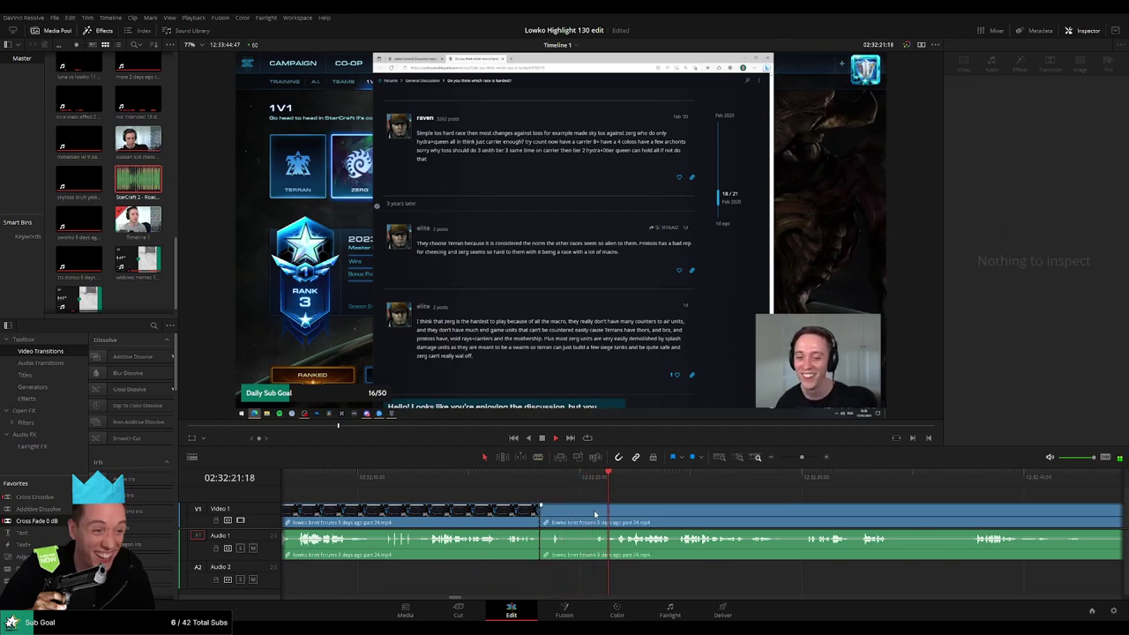
{"action": "key", "text": "ctrl+b"}
{"action": "left_click", "coordinate": [593, 518]}
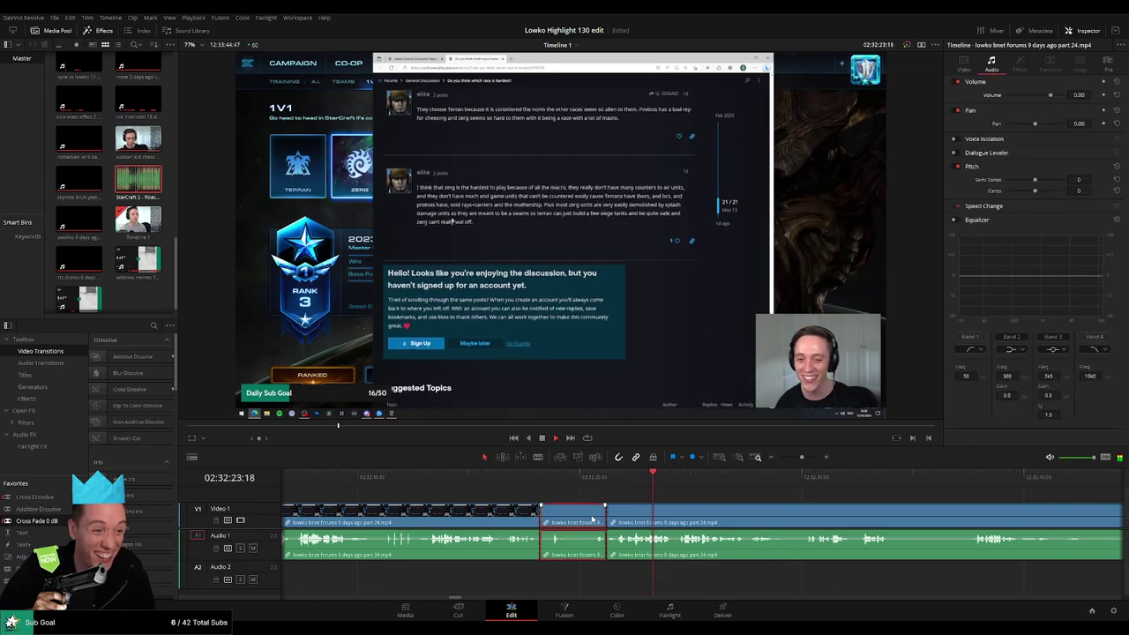
{"action": "key", "text": "BackSpace"}
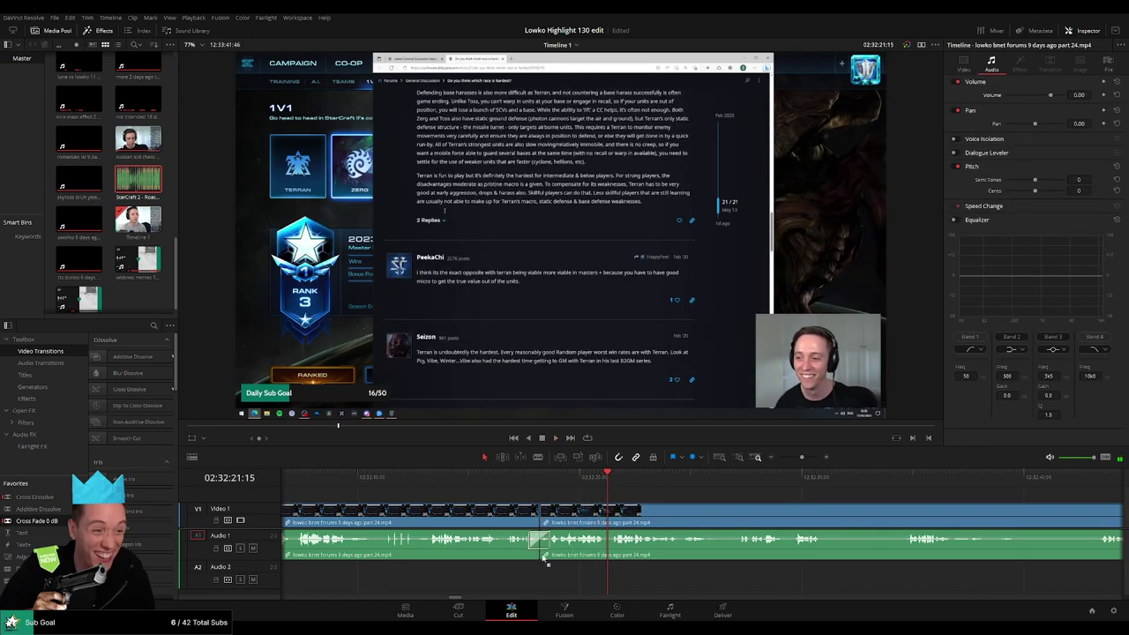
Play back the tightened 'Do you think which race is hardest?' section from just before the cut.
{"action": "scroll", "coordinate": [627, 510], "scroll_direction": "right", "scroll_amount": 2}
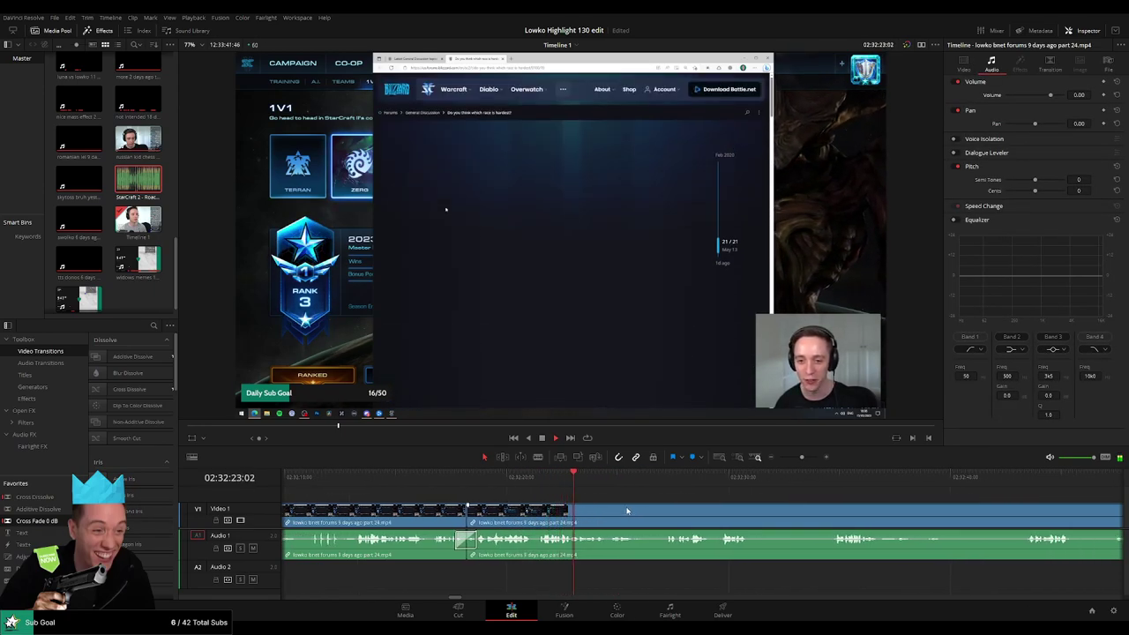
{"action": "scroll", "coordinate": [628, 509], "scroll_direction": "right", "scroll_amount": 2}
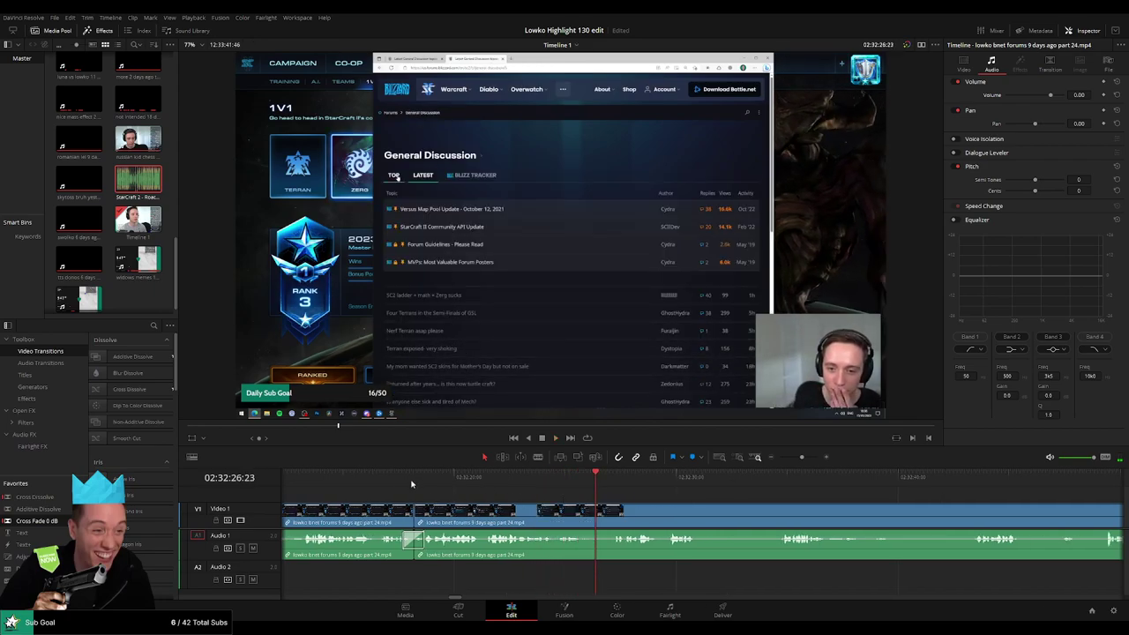
{"action": "left_click", "coordinate": [383, 492]}
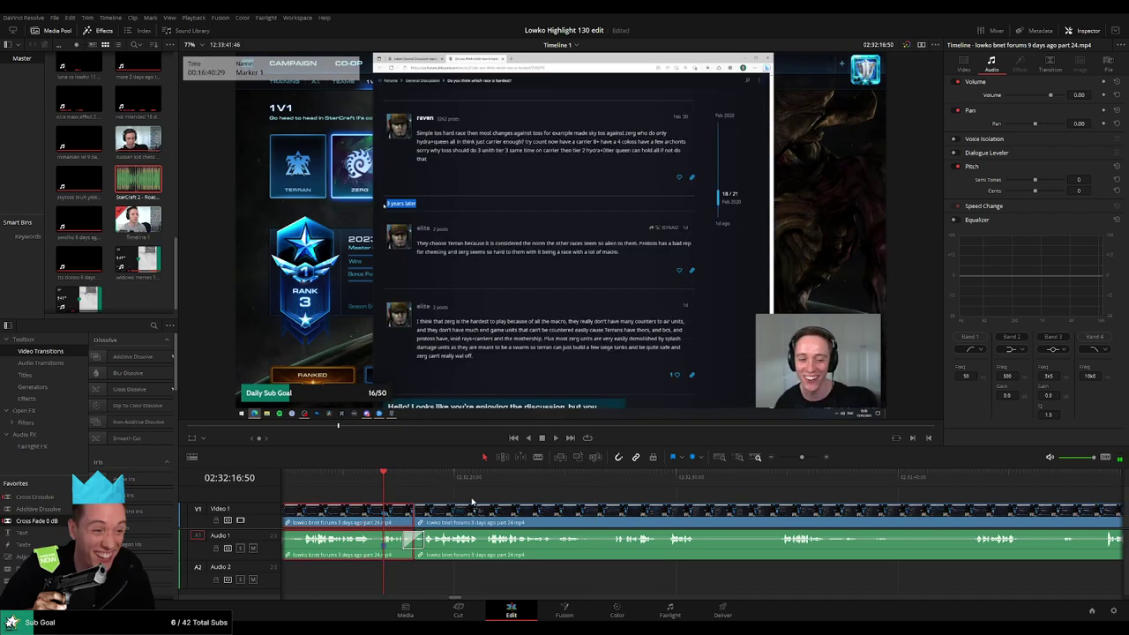
{"action": "key", "text": "space"}
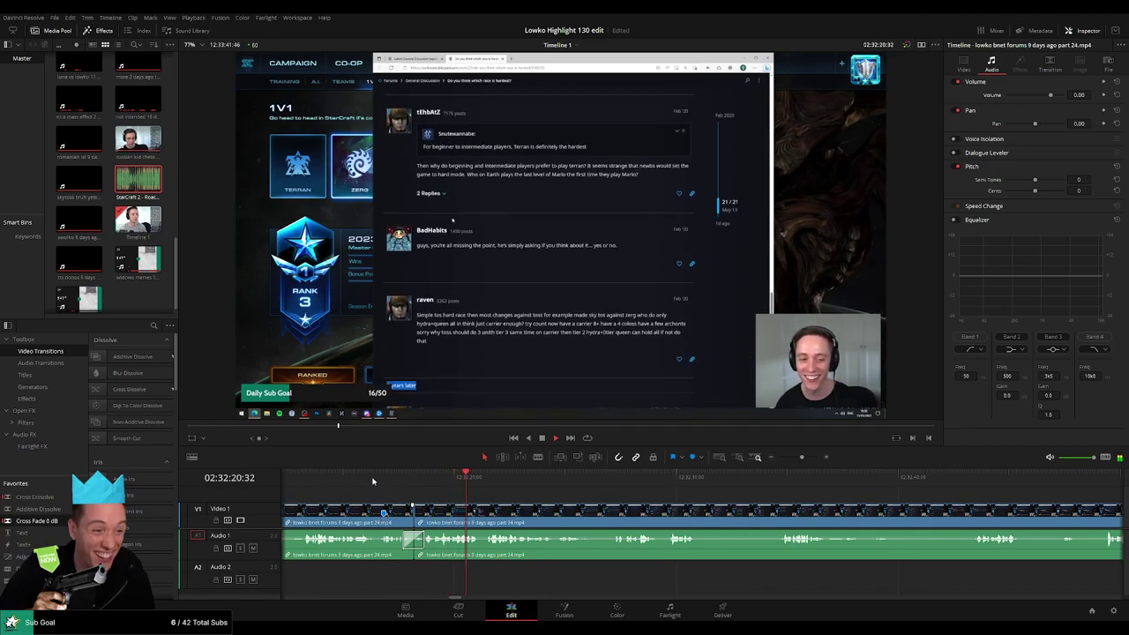
{"action": "key", "text": "space"}
{"action": "key", "text": "space"}
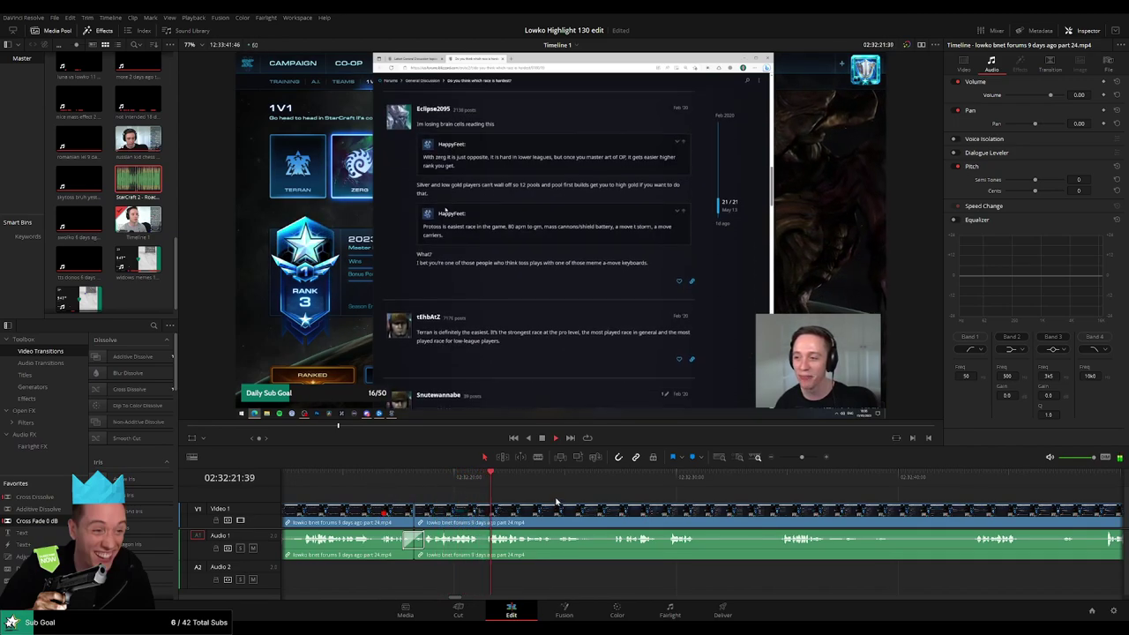
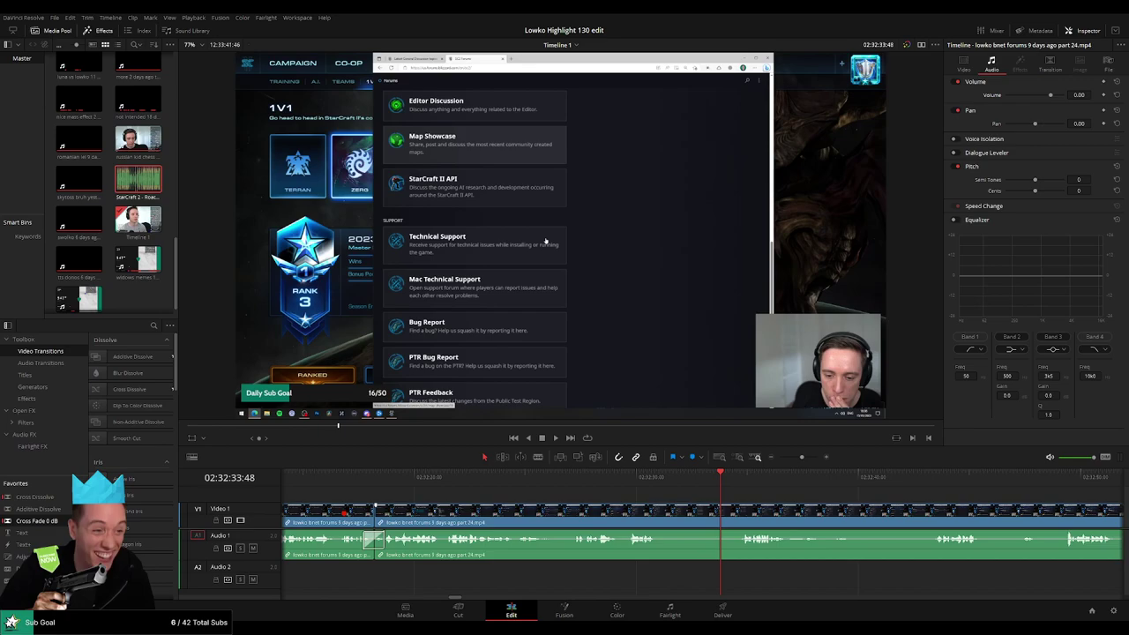
Split the forum clip and ripple-trim its opening so the footage starts later.
{"action": "left_click", "coordinate": [477, 480]}
{"action": "key", "text": "space"}
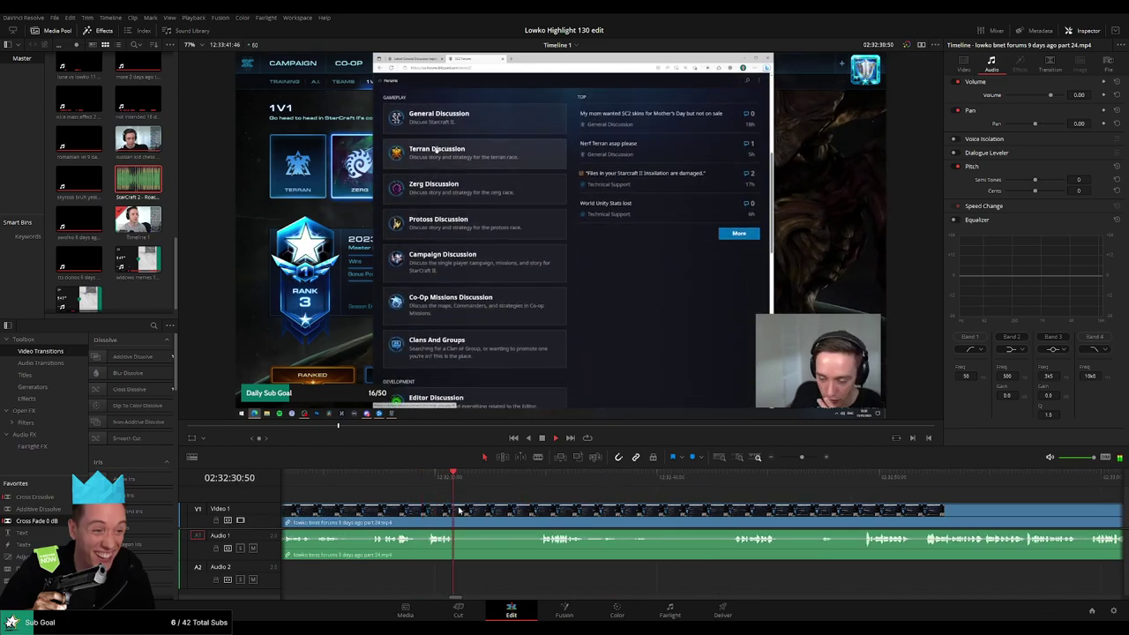
{"action": "key", "text": "ctrl+b"}
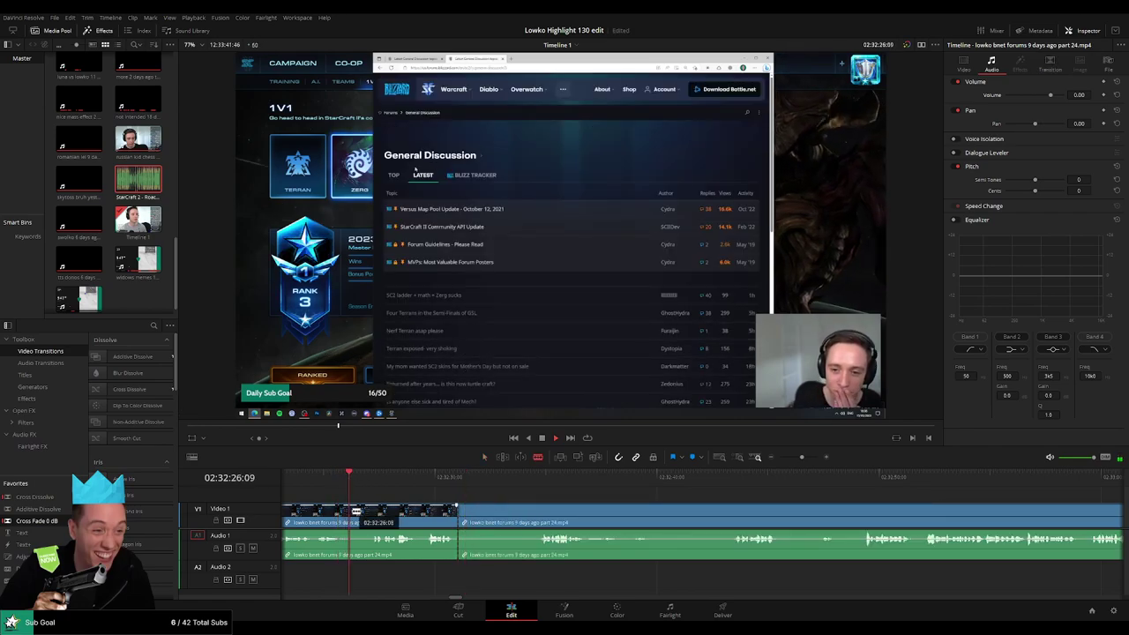
{"action": "left_click", "coordinate": [350, 480]}
{"action": "key", "text": "ctrl+b"}
{"action": "left_click_drag", "start_coordinate": [350, 517], "coordinate": [374, 517]}
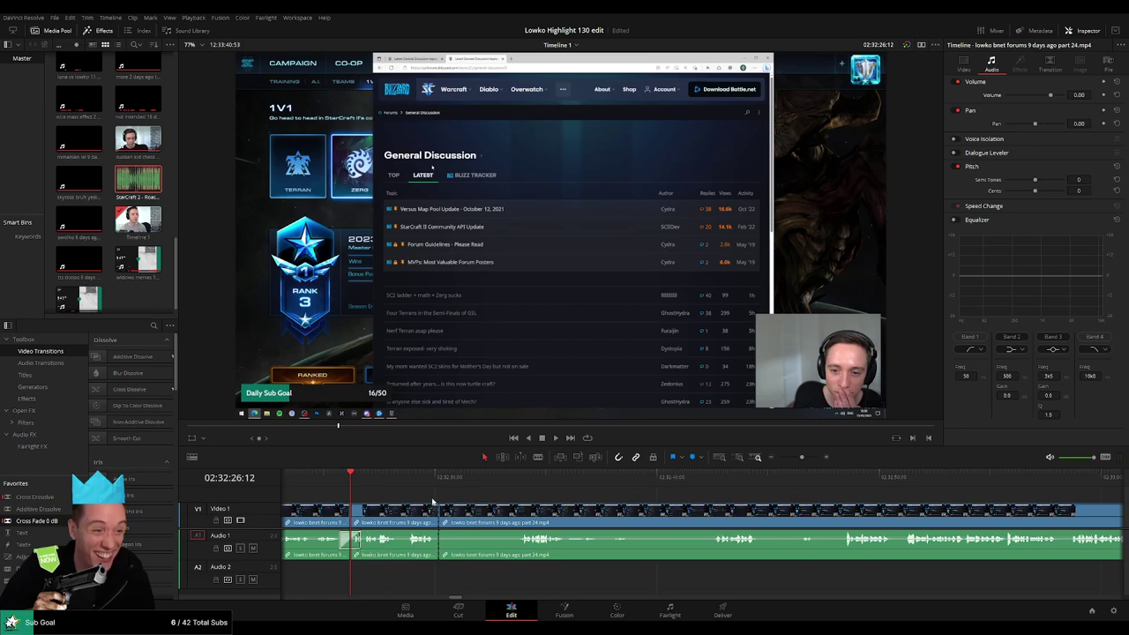
Cut out the General Discussion stretch and close the gap.
{"action": "left_click", "coordinate": [505, 477]}
{"action": "key", "text": "space"}
{"action": "key", "text": "ctrl+b"}
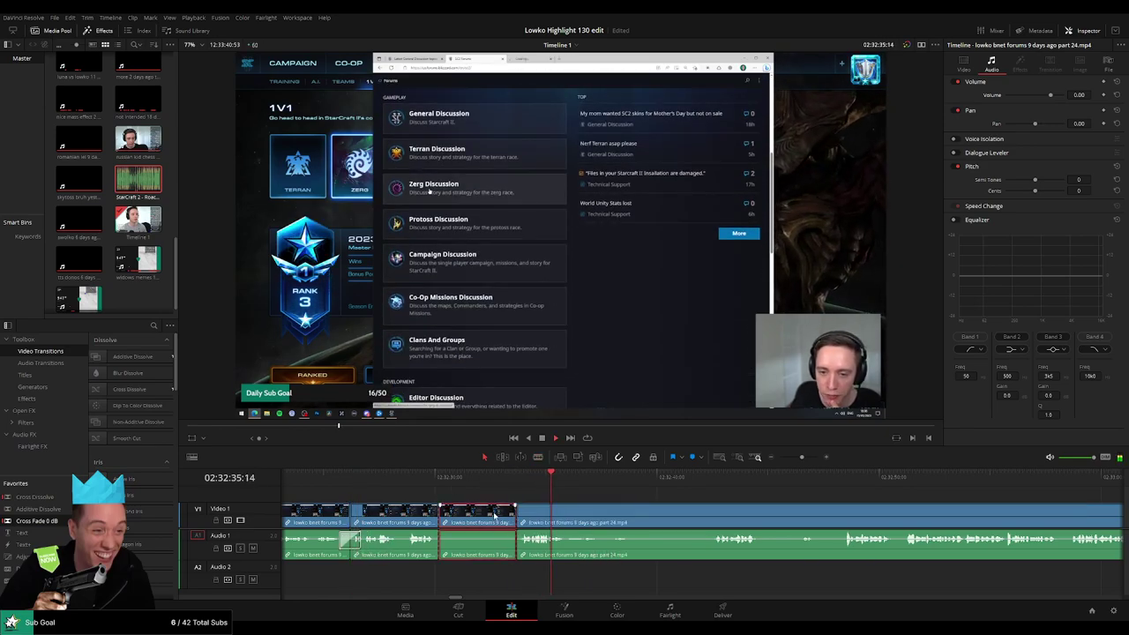
{"action": "key", "text": "Delete"}
Review the edit and blade the clip where the thread opens.
{"action": "key", "text": "space"}
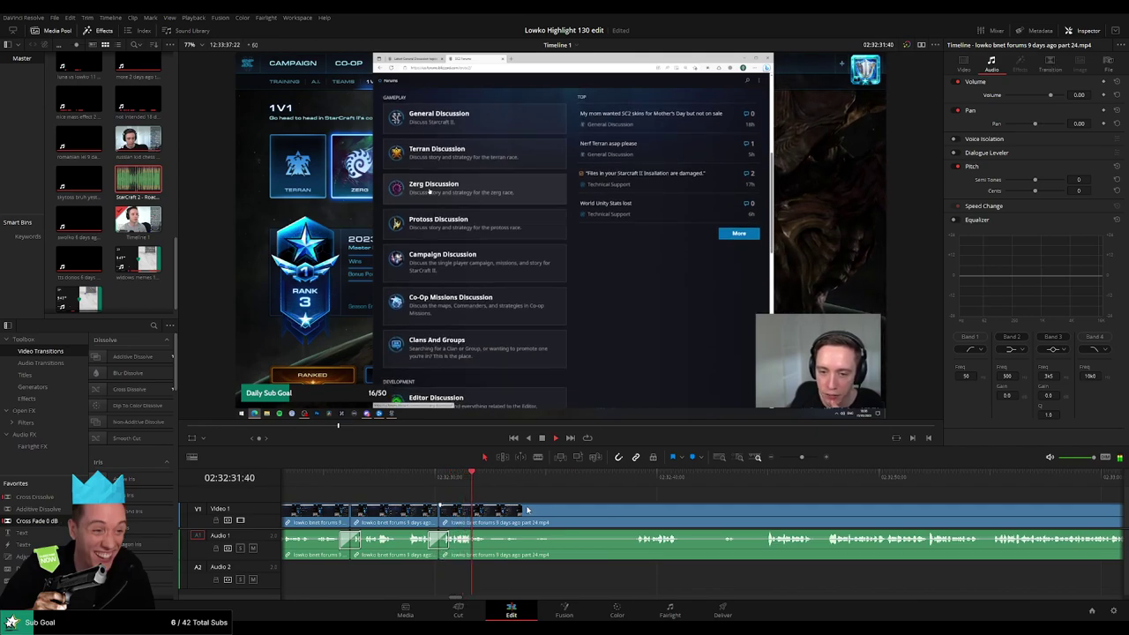
{"action": "scroll", "coordinate": [513, 511], "scroll_direction": "right", "scroll_amount": 1}
{"action": "scroll", "coordinate": [512, 511], "scroll_direction": "right", "scroll_amount": 5}
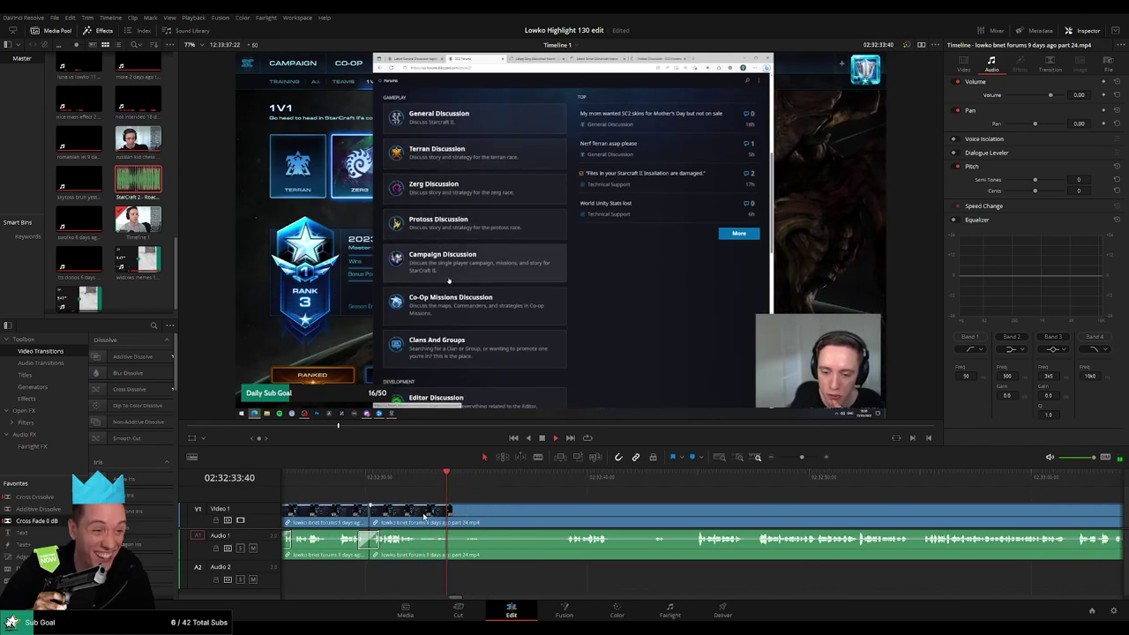
{"action": "key", "text": "b"}
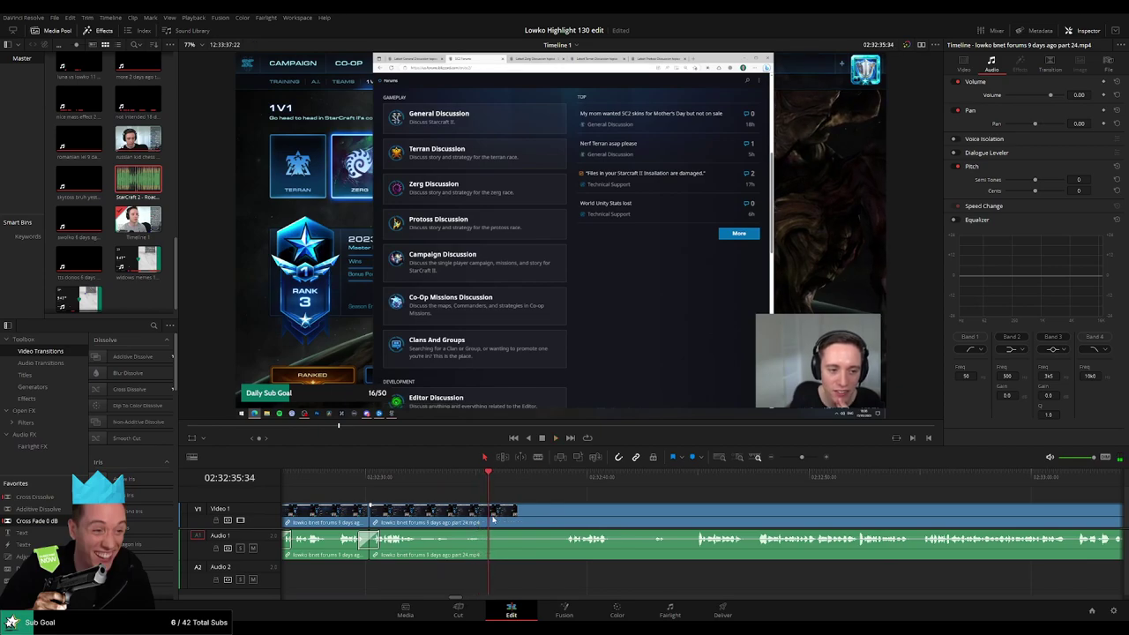
{"action": "left_click", "coordinate": [490, 514]}
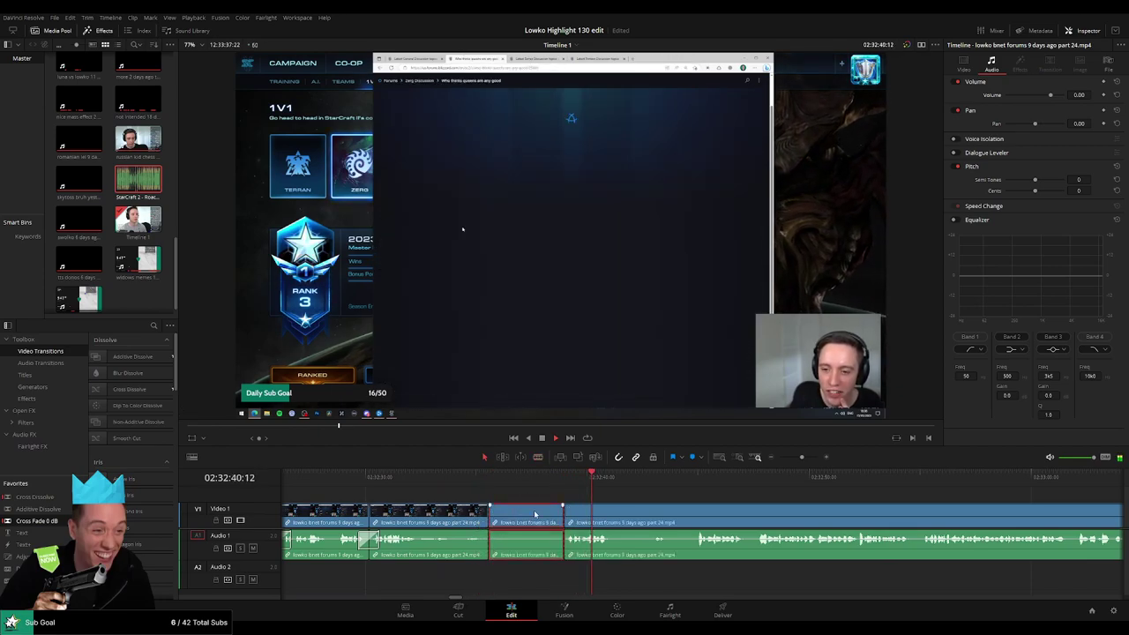
Blade around the first dull stretch of the queens thread and ripple-delete it.
{"action": "key", "text": "a"}
{"action": "left_click", "coordinate": [518, 476]}
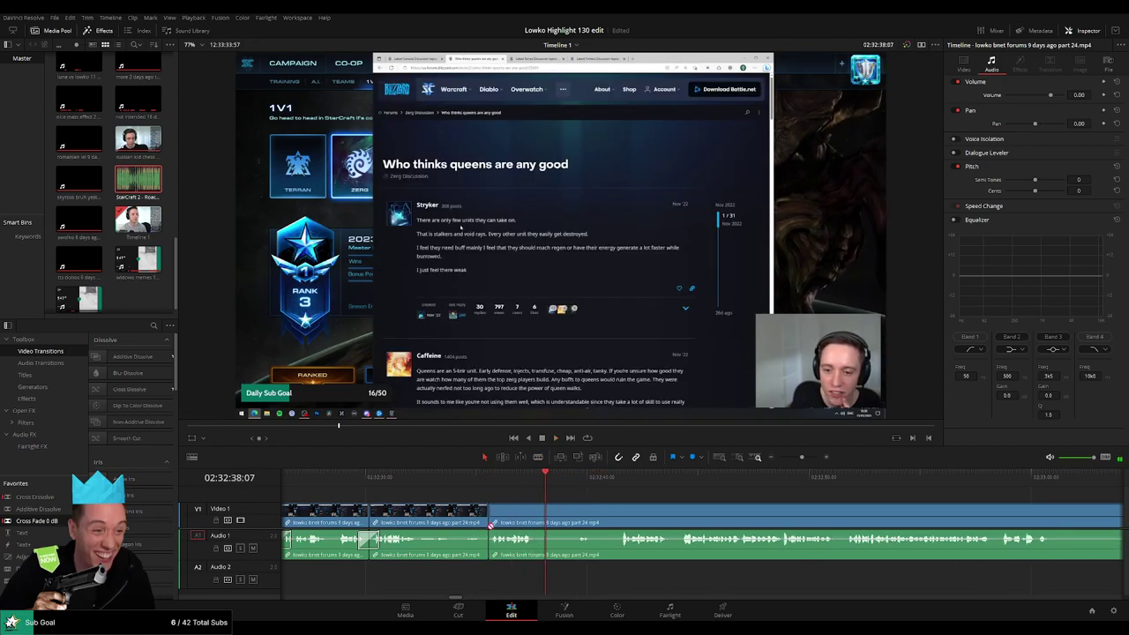
{"action": "key", "text": "b"}
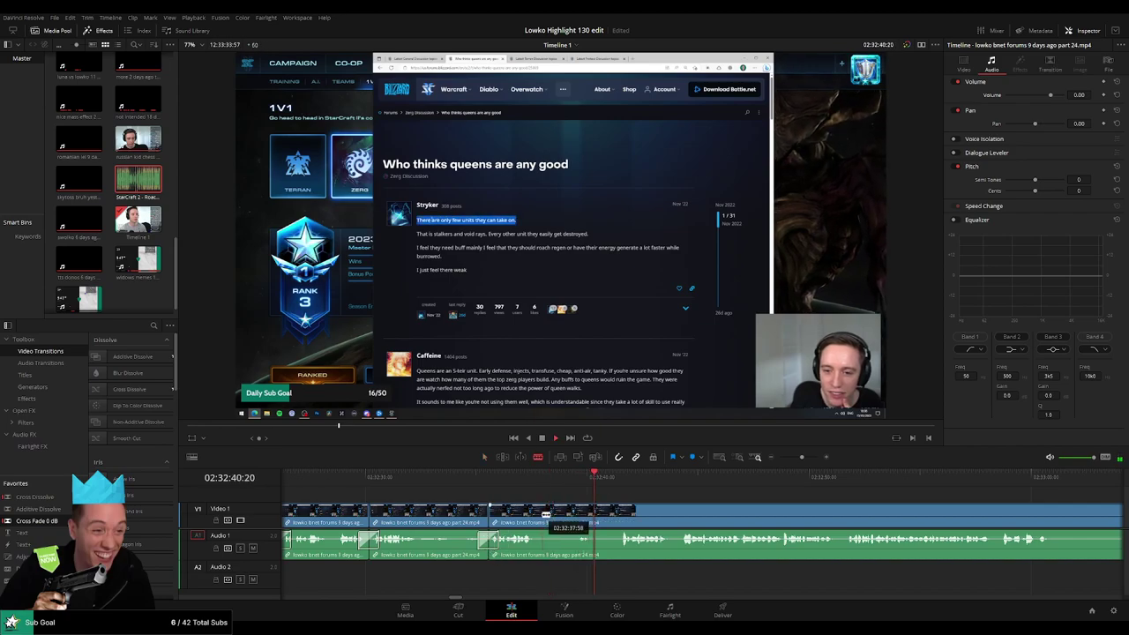
{"action": "left_click", "coordinate": [540, 514]}
{"action": "left_click", "coordinate": [620, 510]}
{"action": "key", "text": "a"}
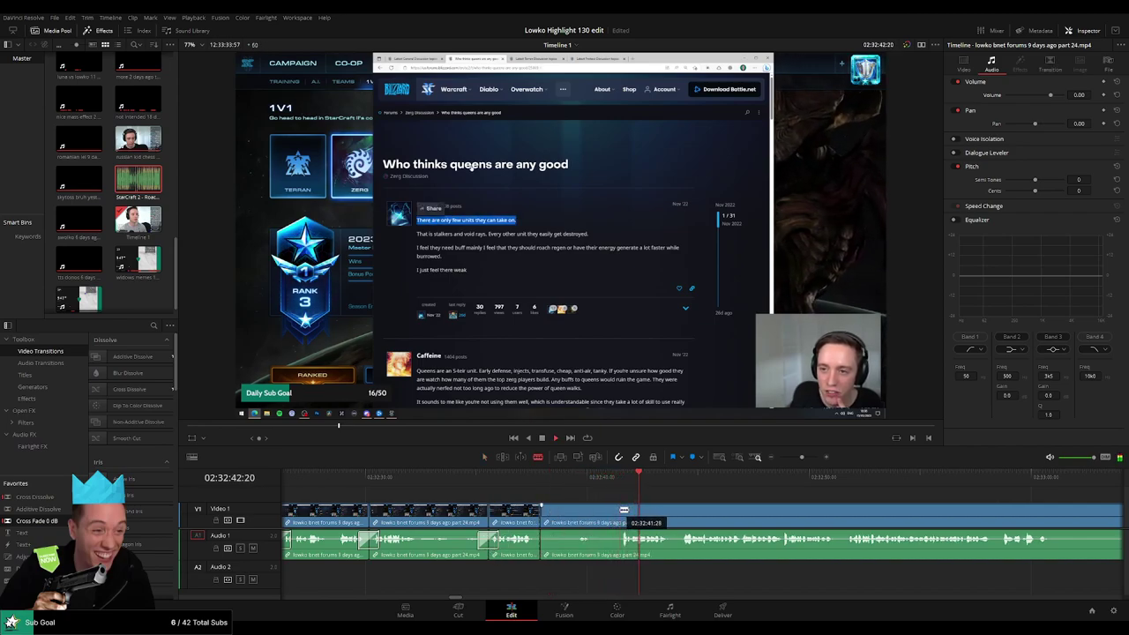
{"action": "left_click", "coordinate": [592, 517]}
{"action": "key", "text": "Delete"}
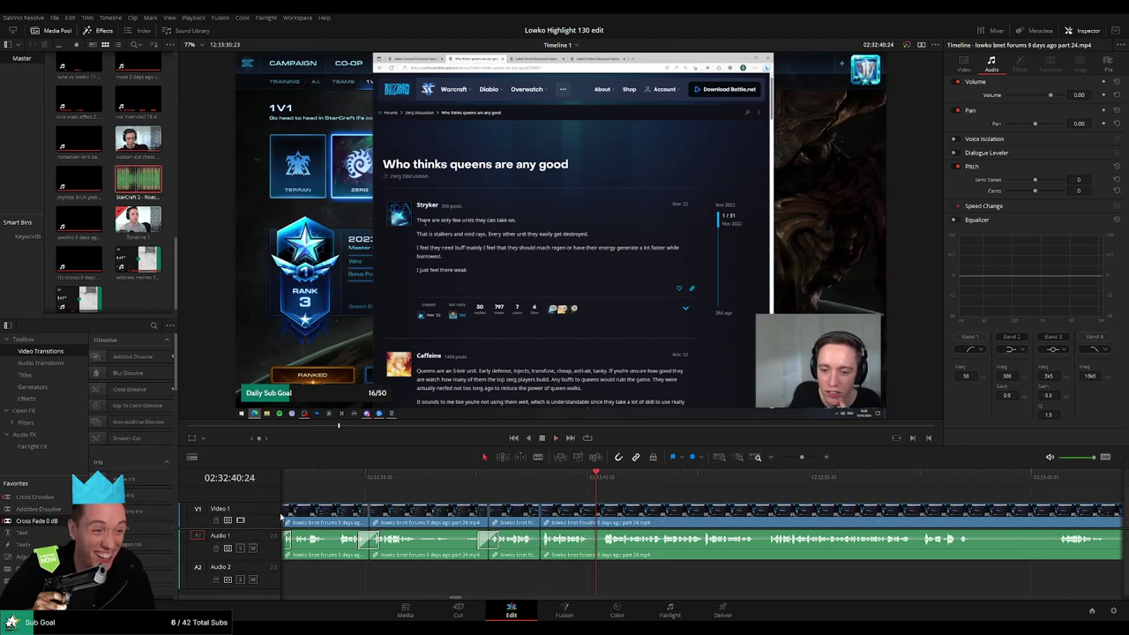
Further along, blade out a second unwanted stretch and close the gap.
{"action": "scroll", "coordinate": [281, 518], "scroll_direction": "left", "scroll_amount": 1}
{"action": "scroll", "coordinate": [644, 506], "scroll_direction": "right", "scroll_amount": 6}
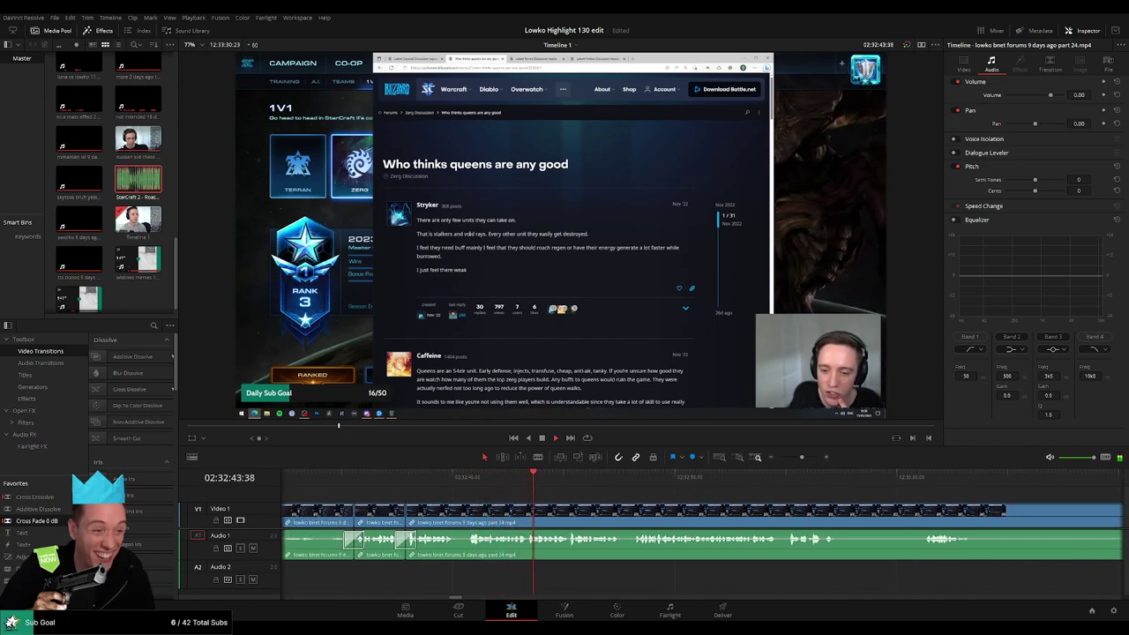
{"action": "scroll", "coordinate": [635, 496], "scroll_direction": "right", "scroll_amount": 3}
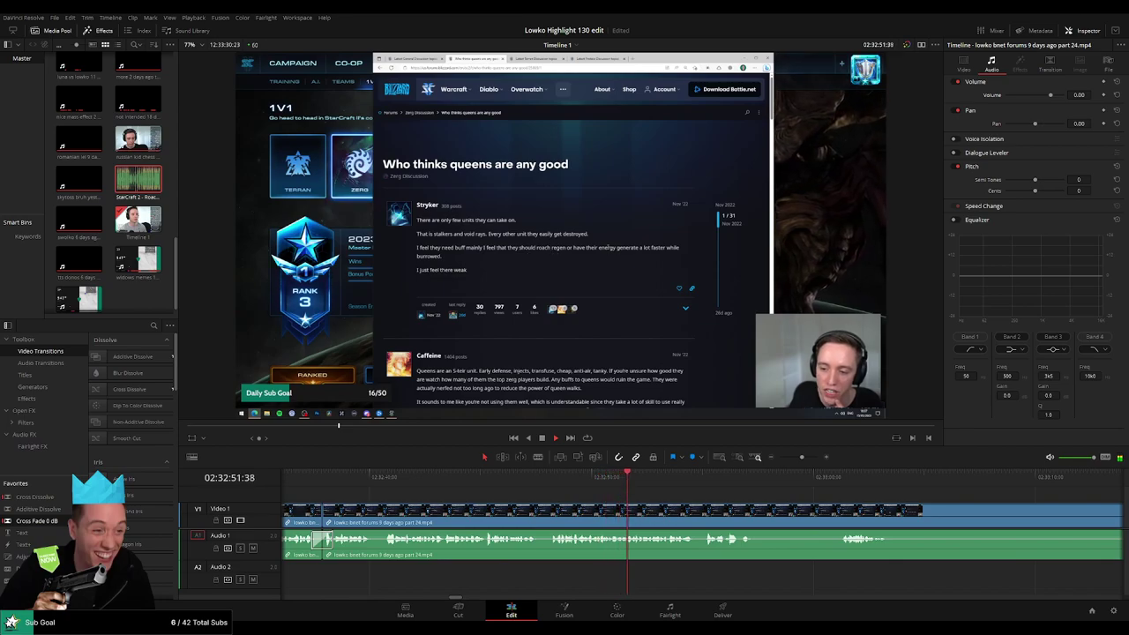
{"action": "scroll", "coordinate": [516, 492], "scroll_direction": "right", "scroll_amount": 8}
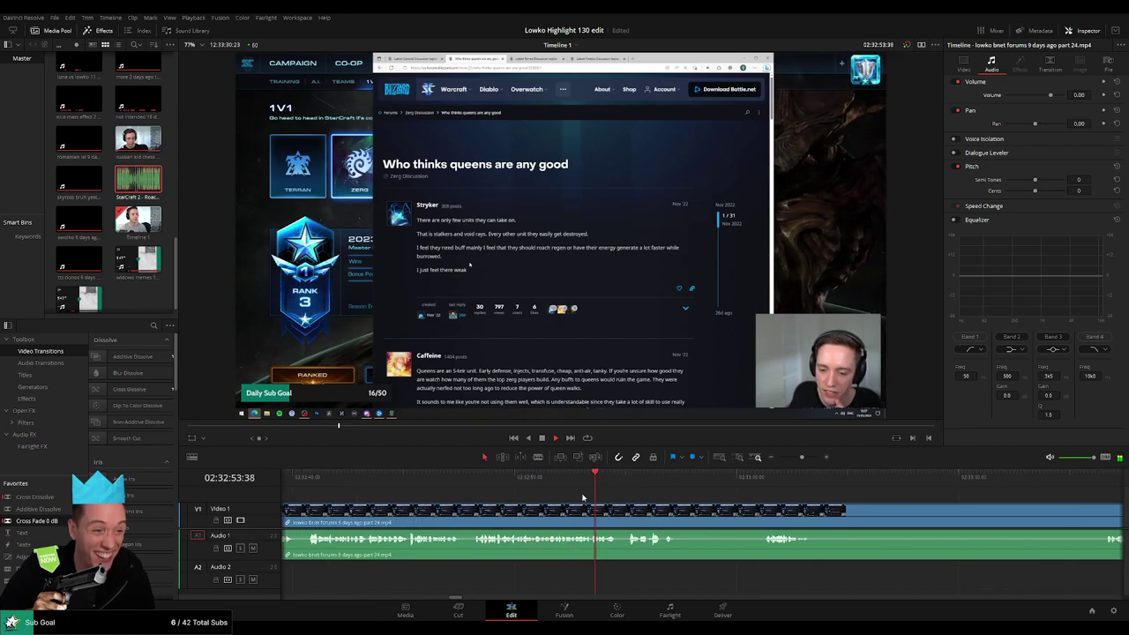
{"action": "scroll", "coordinate": [517, 492], "scroll_direction": "right", "scroll_amount": 2}
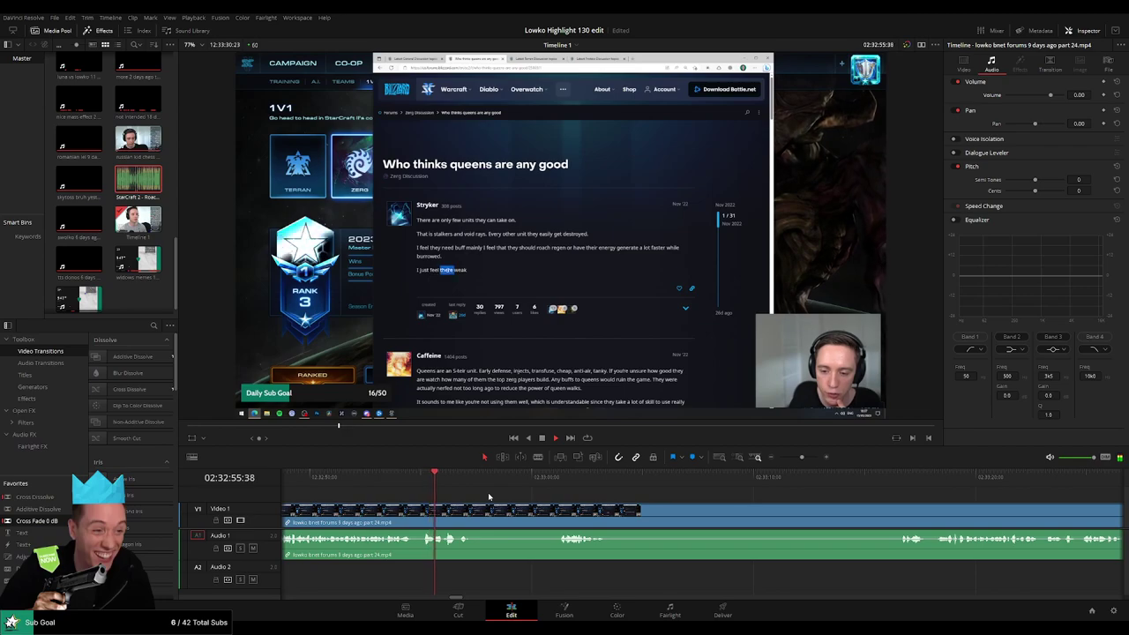
{"action": "key", "text": "b"}
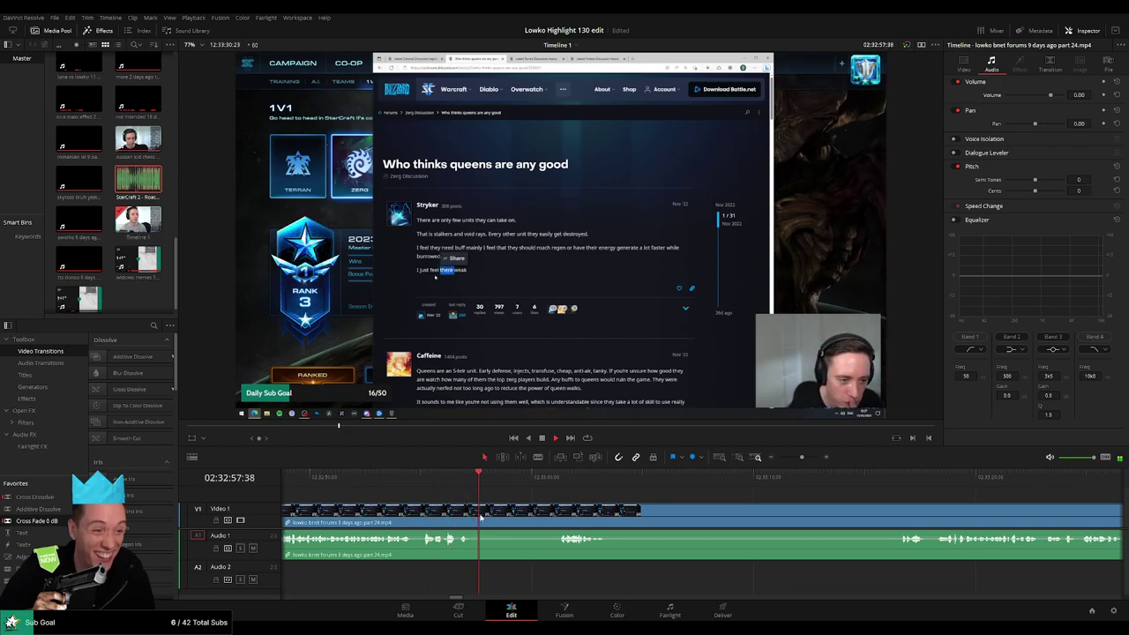
{"action": "left_click", "coordinate": [481, 516]}
{"action": "left_click", "coordinate": [556, 512]}
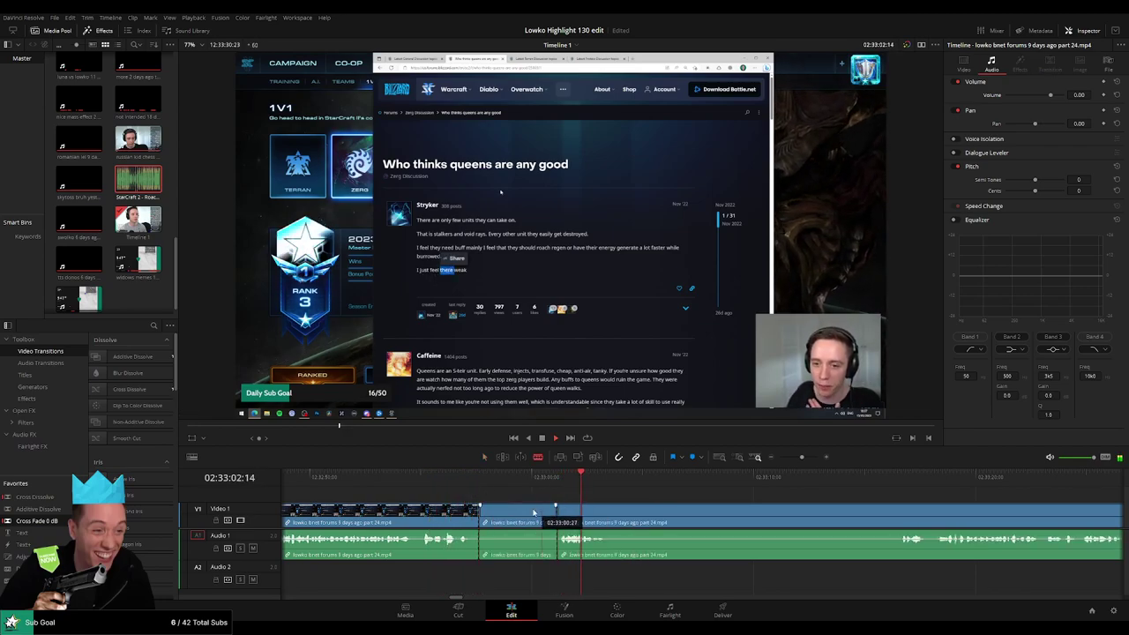
{"action": "key", "text": "a"}
{"action": "left_click", "coordinate": [533, 512]}
{"action": "key", "text": "Delete"}
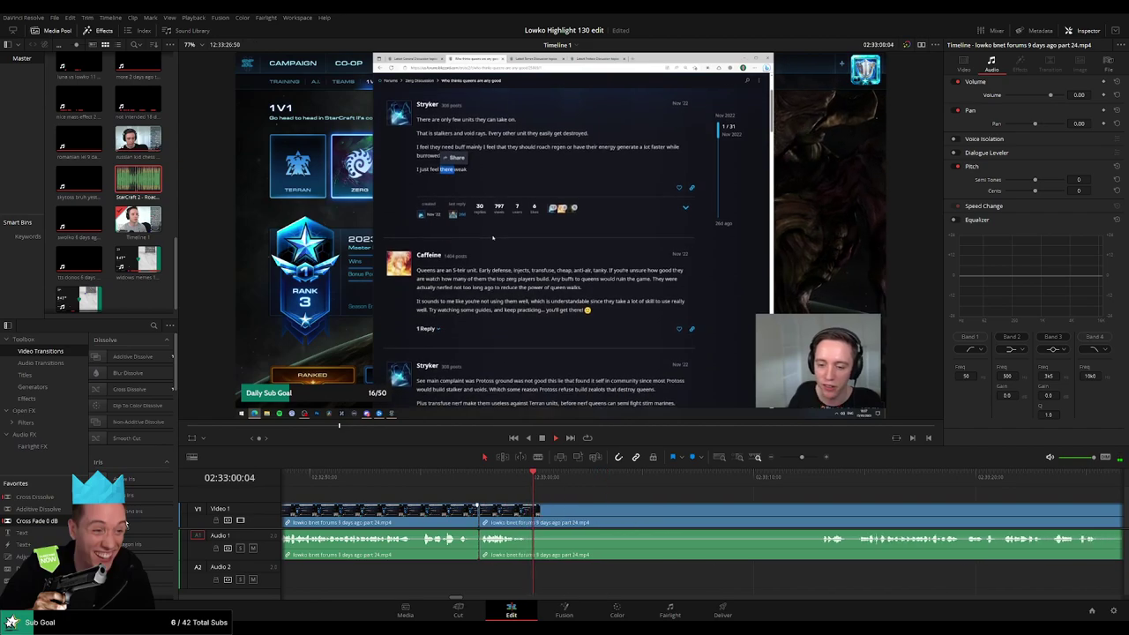
Resume playback and blade where the next dull part starts.
{"action": "key", "text": "space"}
{"action": "key", "text": "b"}
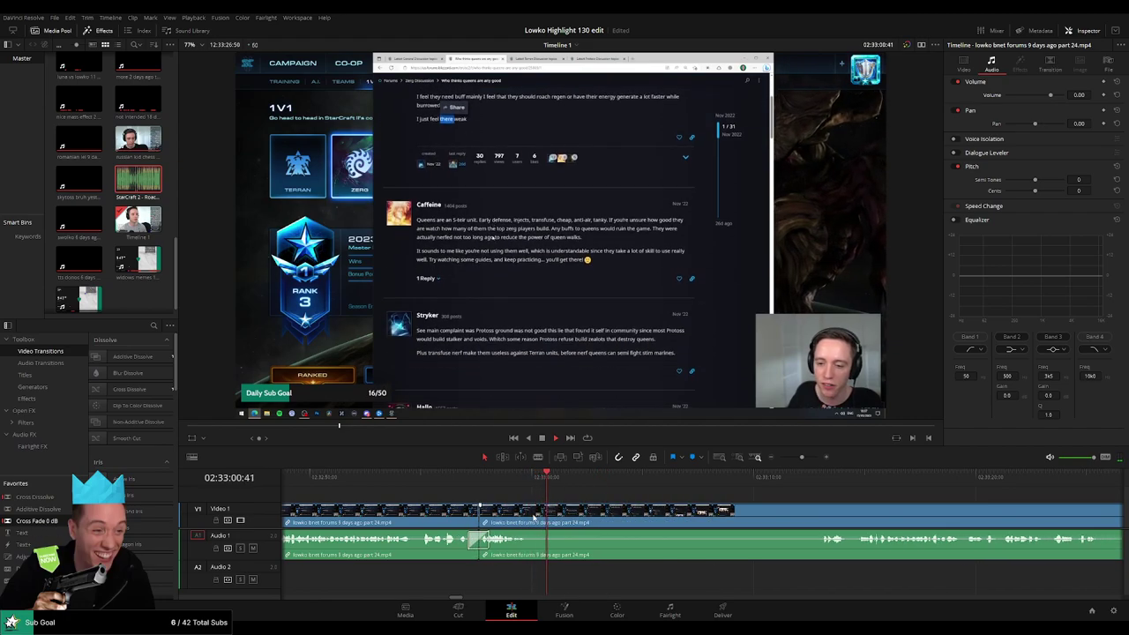
{"action": "left_click", "coordinate": [541, 515]}
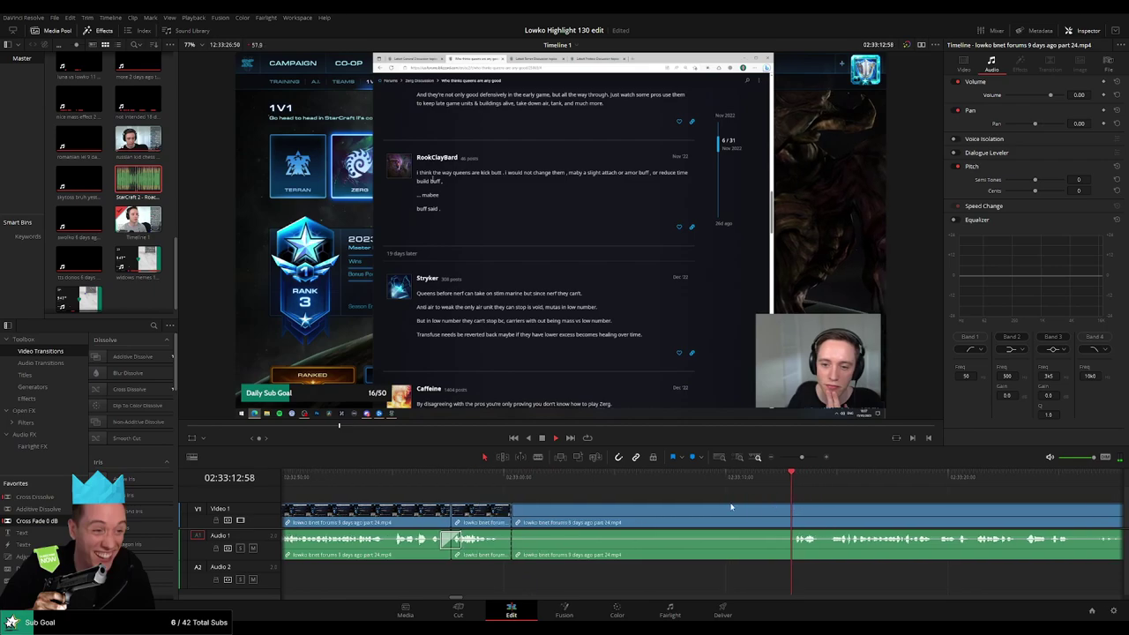
Blade where the dull part ends and ripple-delete that stretch.
{"action": "key", "text": "b"}
{"action": "left_click", "coordinate": [673, 522]}
{"action": "key", "text": "a"}
{"action": "left_click", "coordinate": [631, 519]}
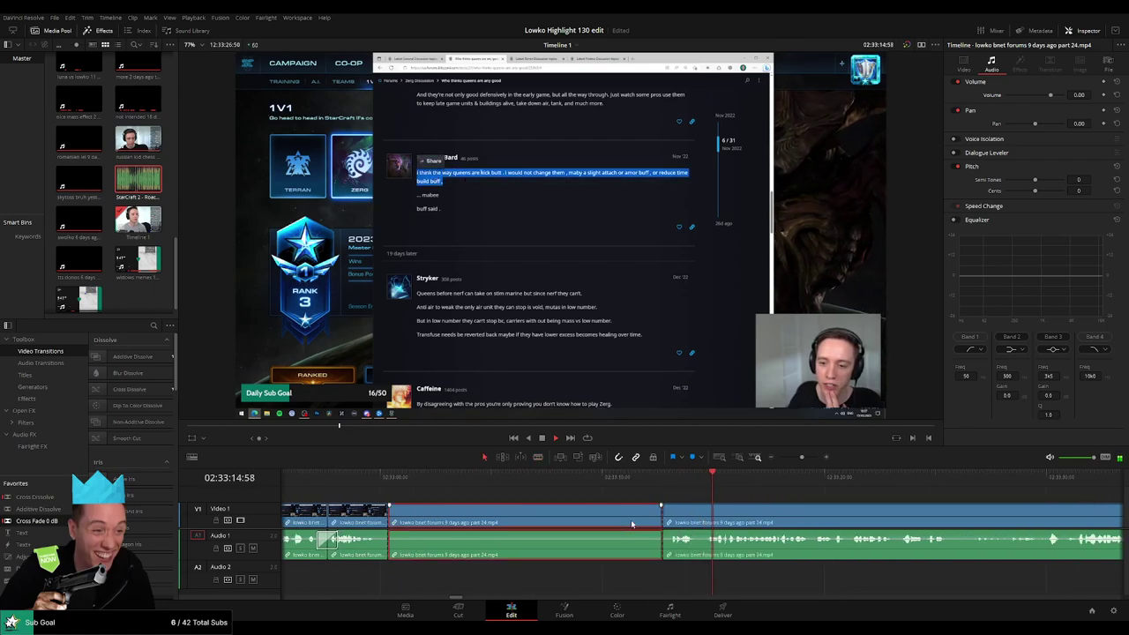
{"action": "key", "text": "Delete"}
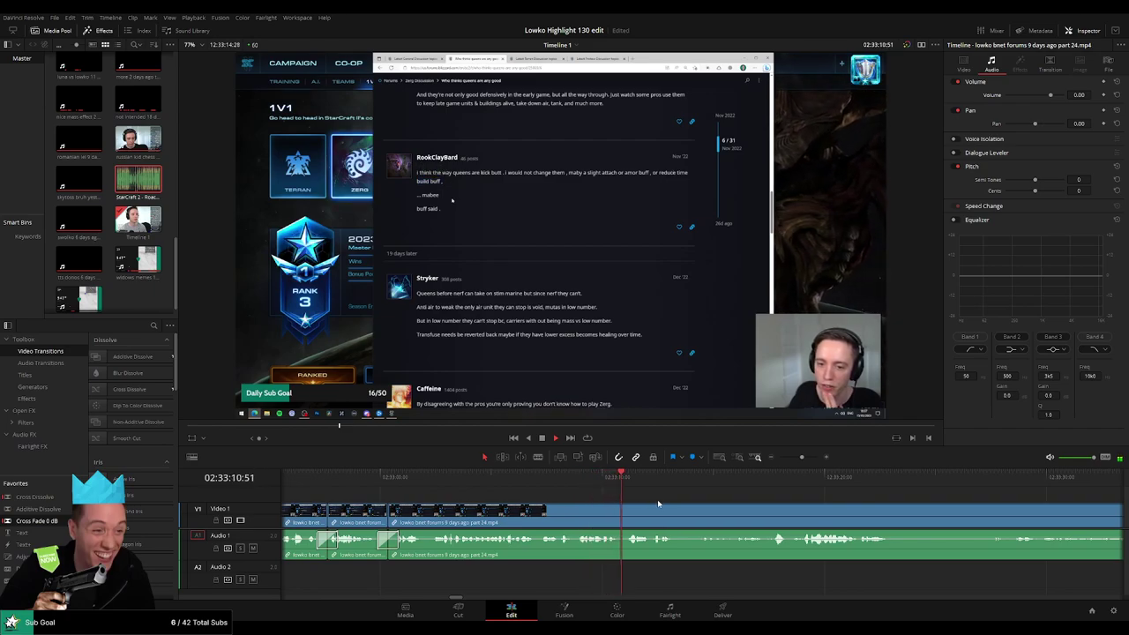
Further along, cut out another unwanted stretch of the forum footage and close the gap.
{"action": "scroll", "coordinate": [679, 505], "scroll_direction": "right", "scroll_amount": 2}
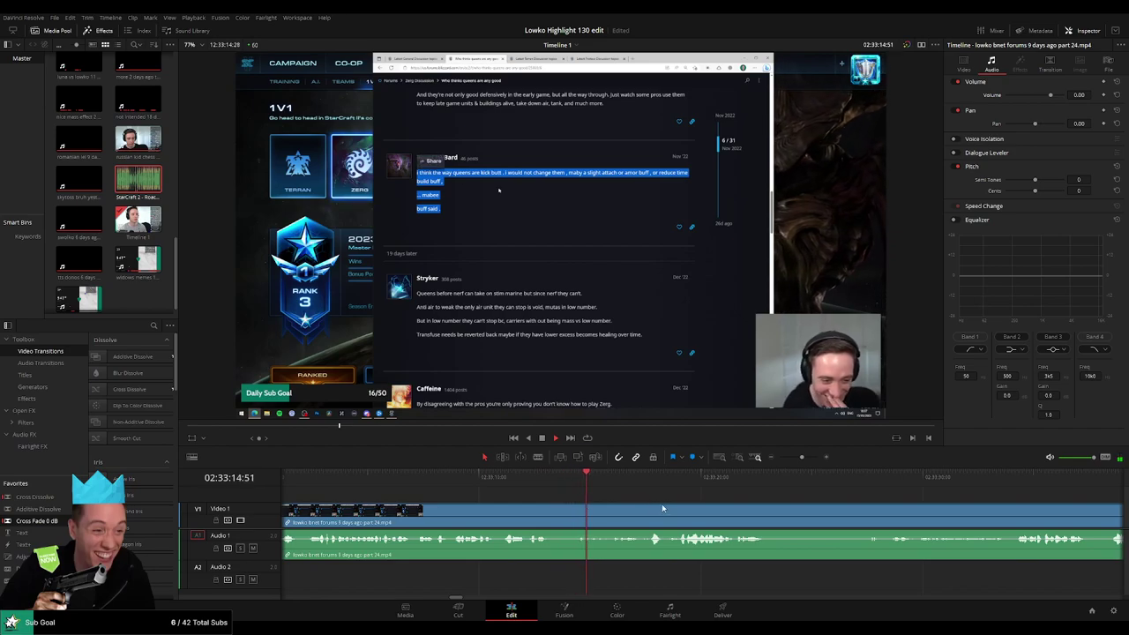
{"action": "scroll", "coordinate": [577, 508], "scroll_direction": "right", "scroll_amount": 2}
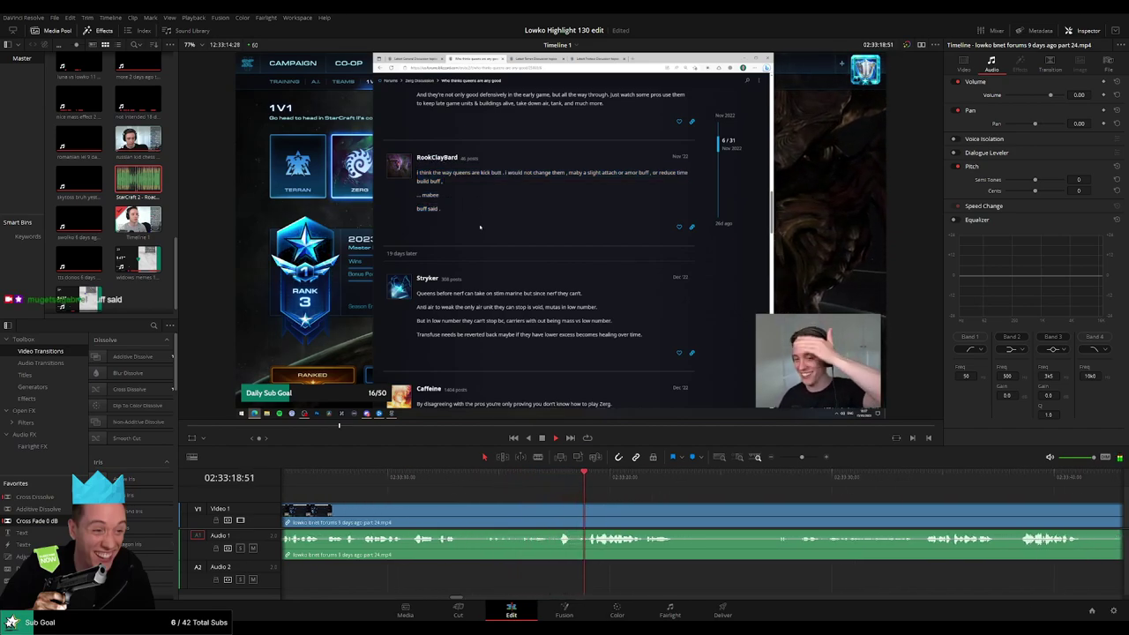
{"action": "scroll", "coordinate": [520, 495], "scroll_direction": "right", "scroll_amount": 2}
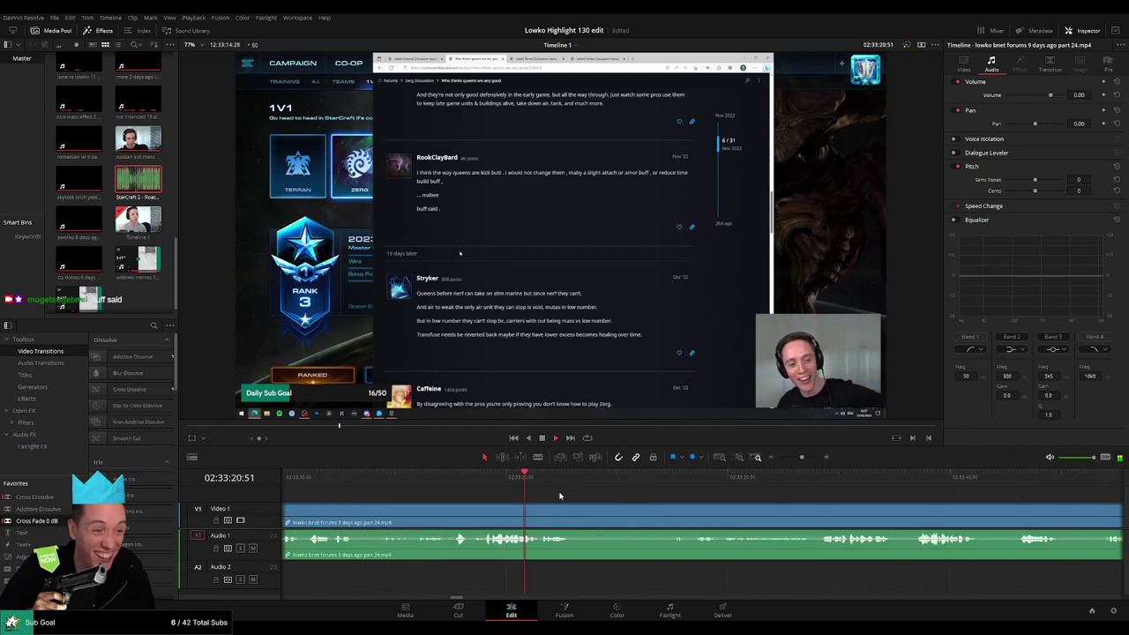
{"action": "scroll", "coordinate": [520, 496], "scroll_direction": "right", "scroll_amount": 1}
{"action": "scroll", "coordinate": [520, 496], "scroll_direction": "right", "scroll_amount": 1}
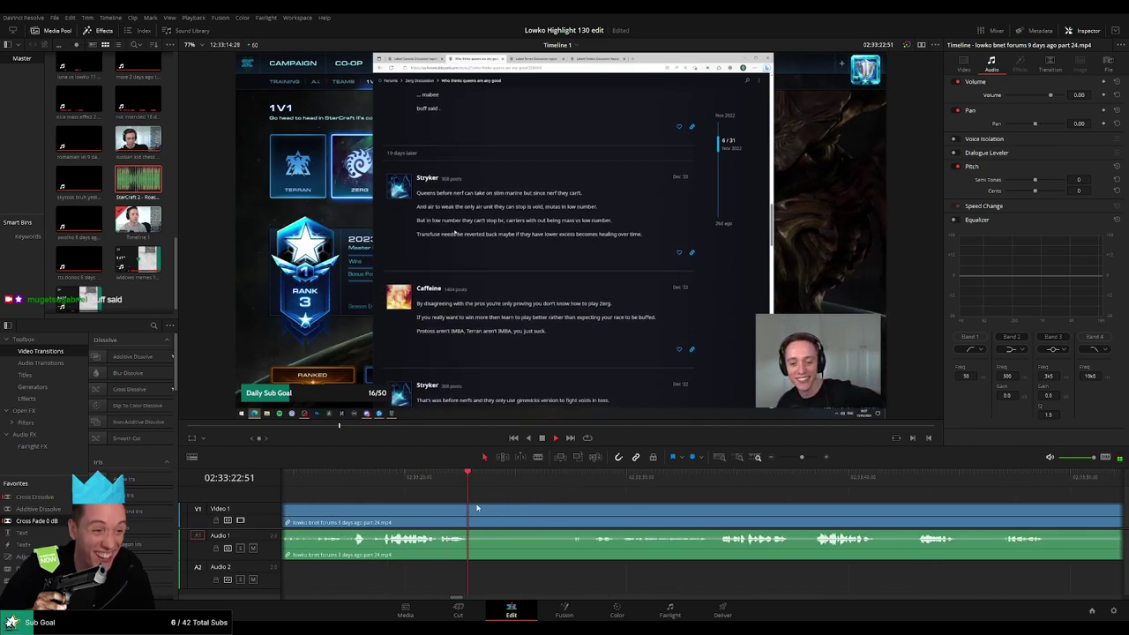
{"action": "key", "text": "b"}
{"action": "left_click", "coordinate": [477, 519]}
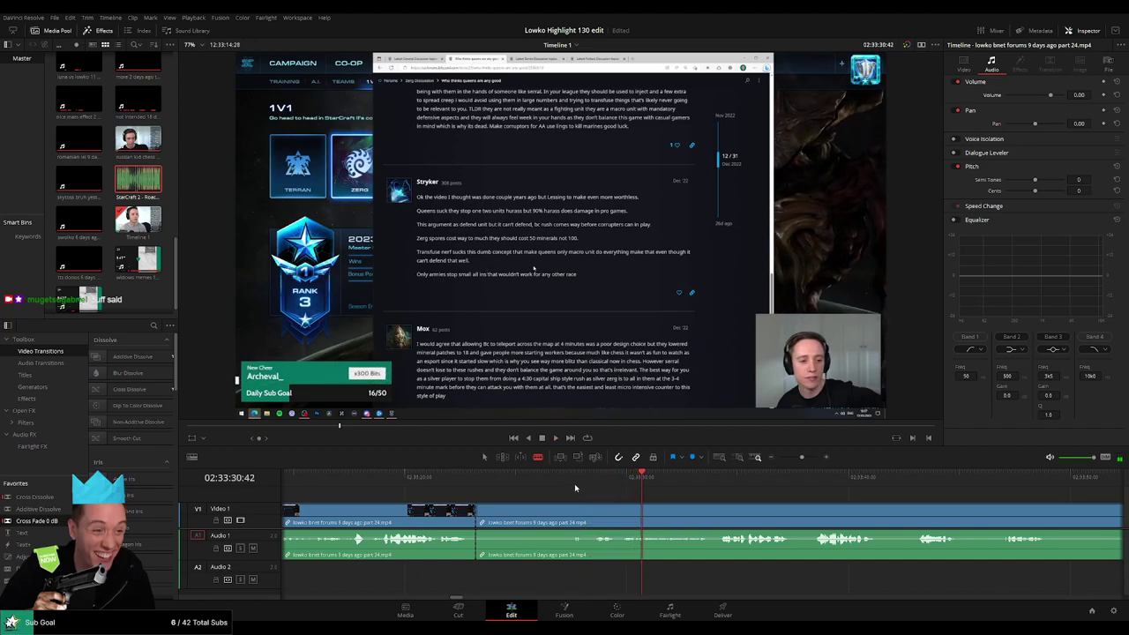
{"action": "left_click", "coordinate": [571, 485]}
{"action": "left_click", "coordinate": [571, 520]}
{"action": "key", "text": "a"}
{"action": "left_click", "coordinate": [558, 523]}
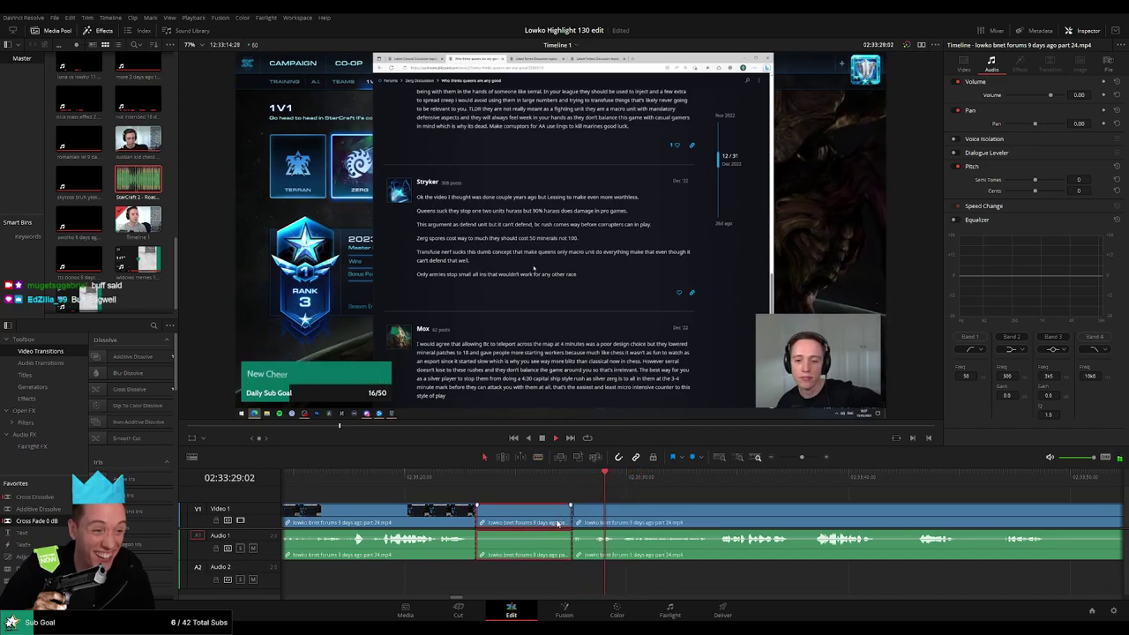
{"action": "key", "text": "Delete"}
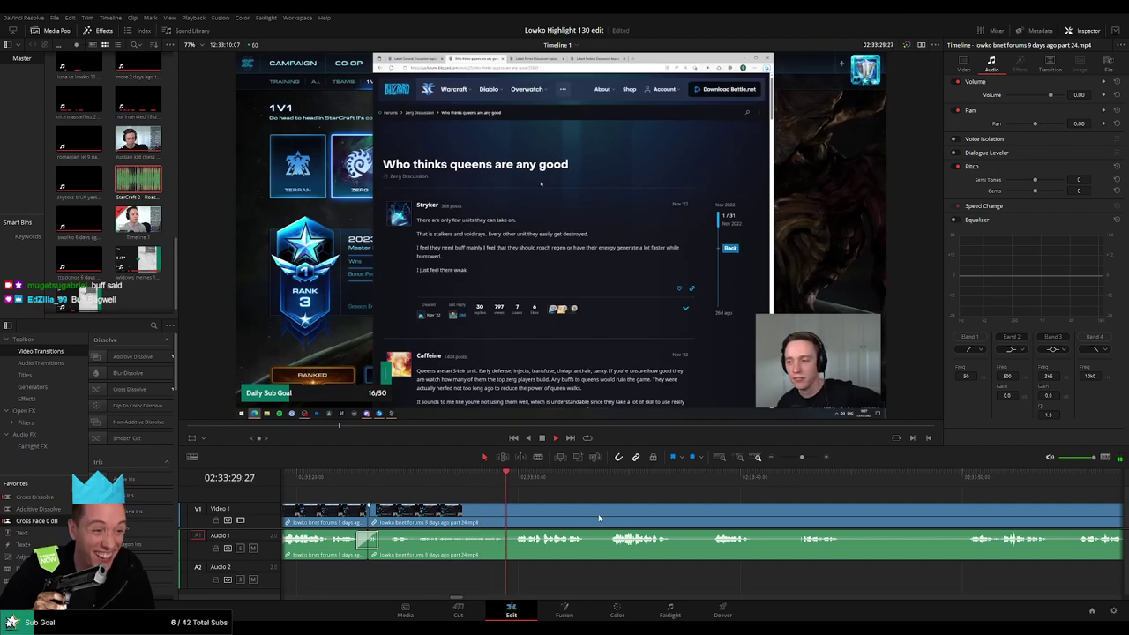
Blade a short unwanted bit and ripple-delete it.
{"action": "left_click", "coordinate": [483, 513]}
{"action": "left_click", "coordinate": [499, 512]}
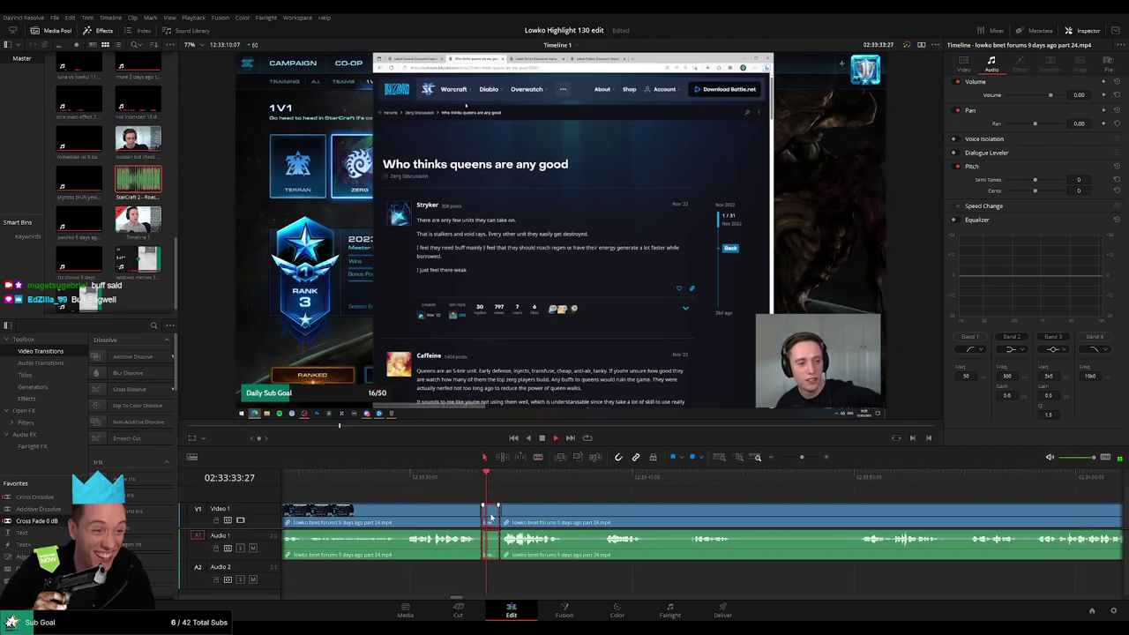
{"action": "key", "text": "Delete"}
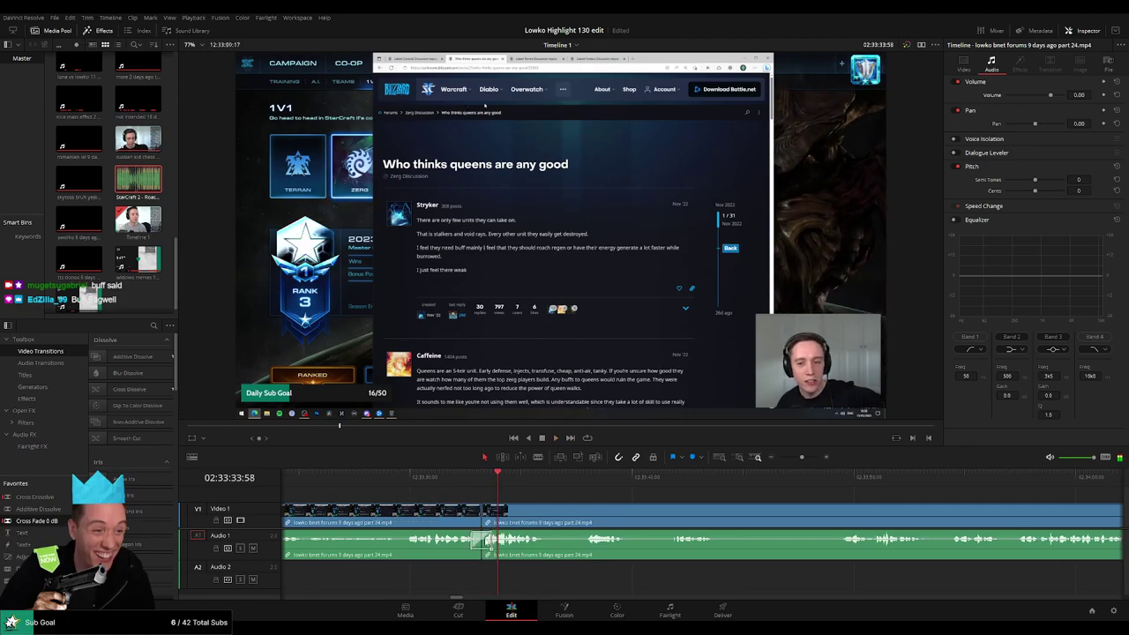
Play on and split the clip again at 36:06, then resume review.
{"action": "key", "text": "space"}
{"action": "left_click", "coordinate": [548, 512]}
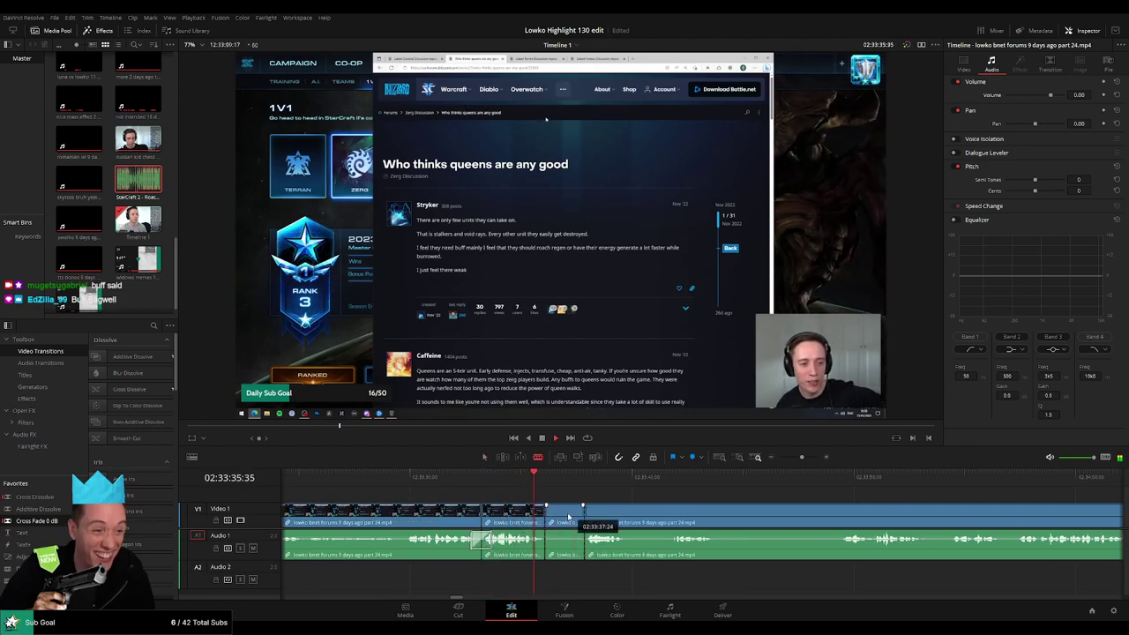
{"action": "key", "text": "space"}
{"action": "key", "text": "a"}
{"action": "key", "text": "space"}
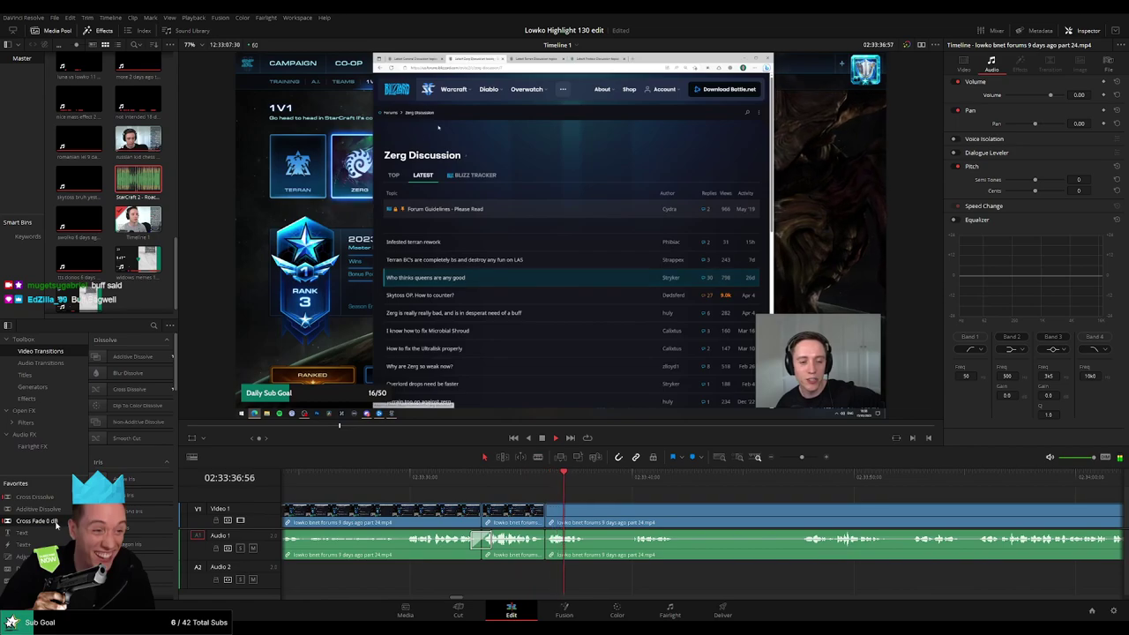
Split the clip further ahead and ripple-delete the stretch before the split.
{"action": "left_click", "coordinate": [515, 476]}
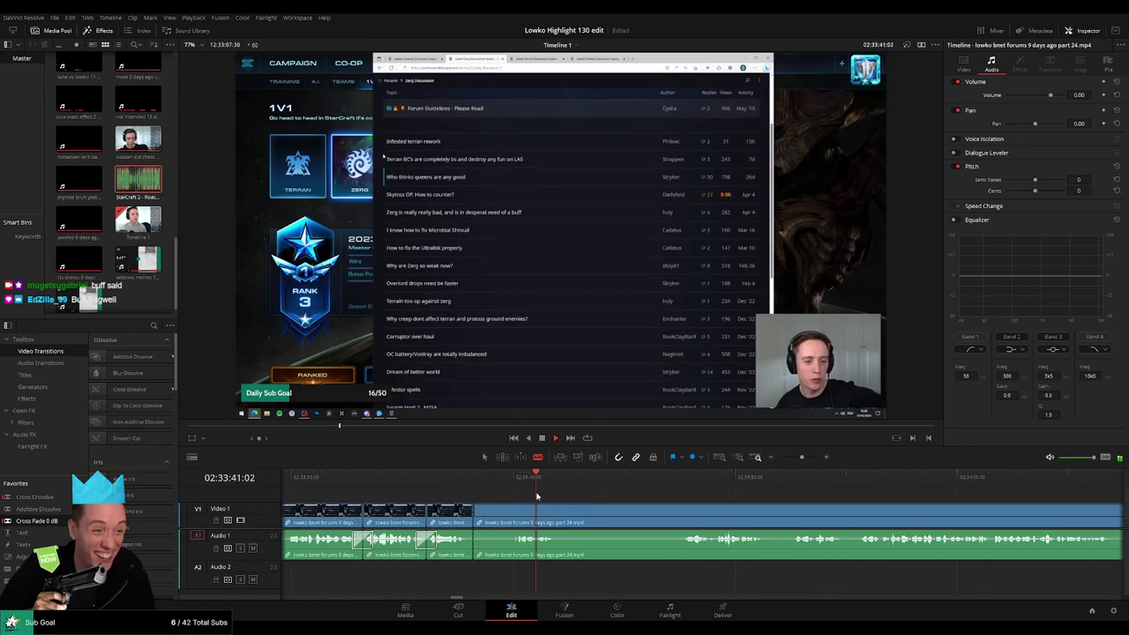
{"action": "left_click", "coordinate": [669, 477]}
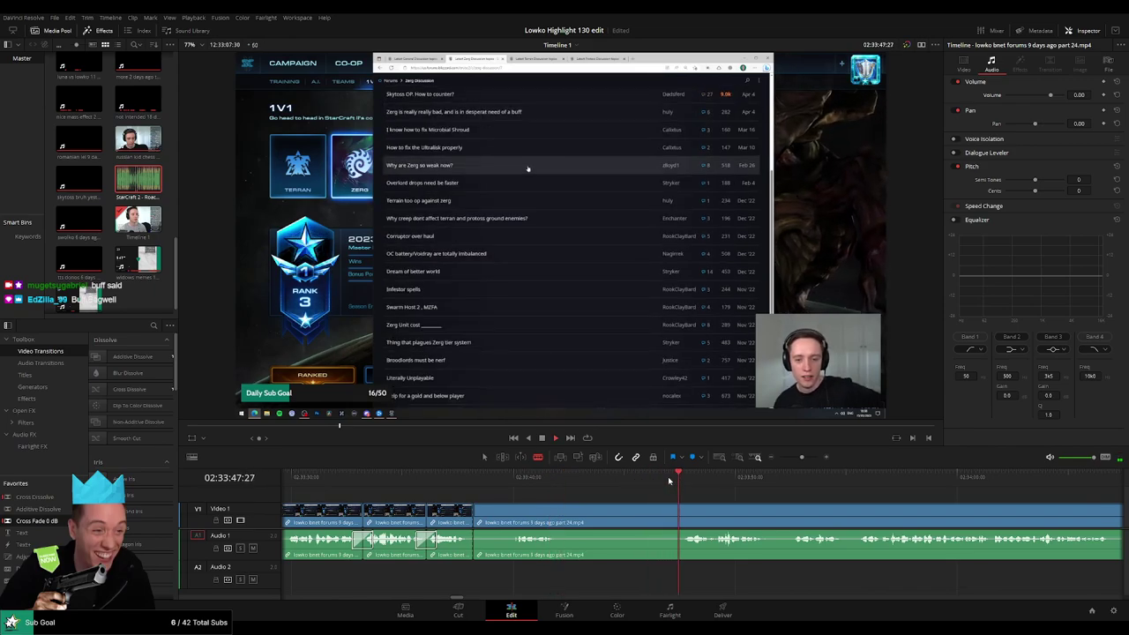
{"action": "key", "text": "ctrl+b"}
{"action": "left_click", "coordinate": [637, 514]}
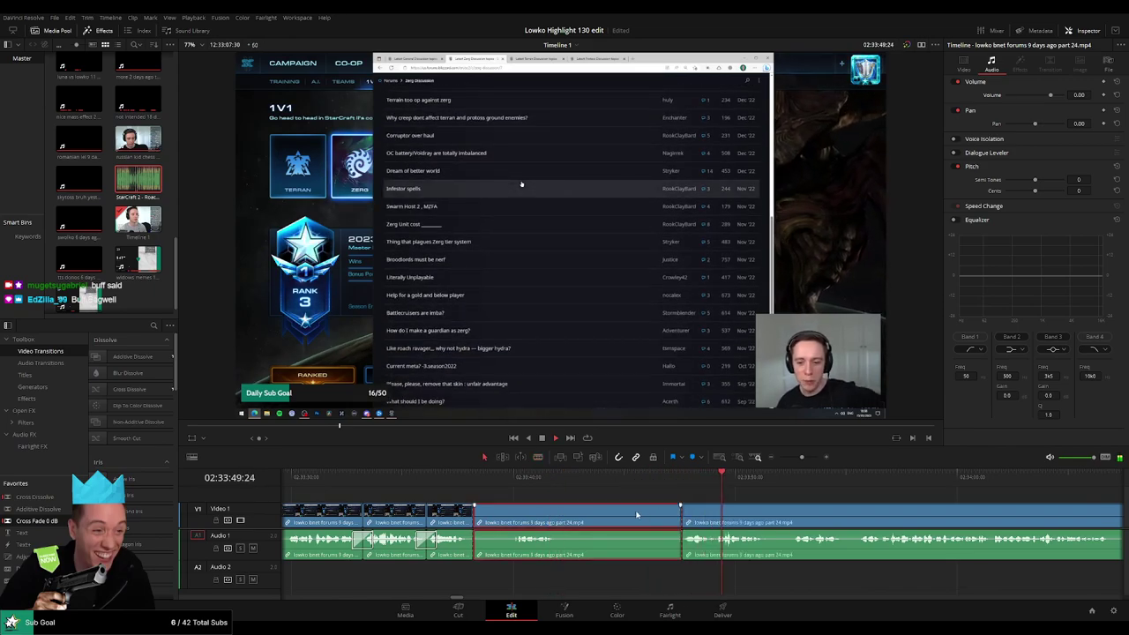
{"action": "key", "text": "Delete"}
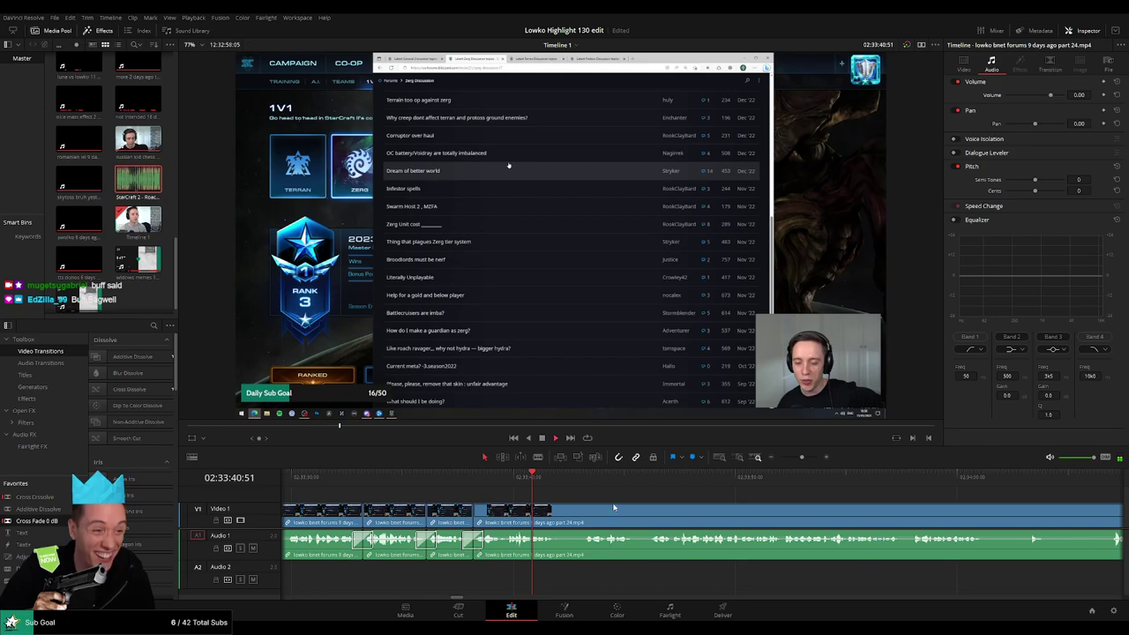
Blade out a short dead stretch and close the gap.
{"action": "scroll", "coordinate": [614, 508], "scroll_direction": "down", "scroll_amount": 3}
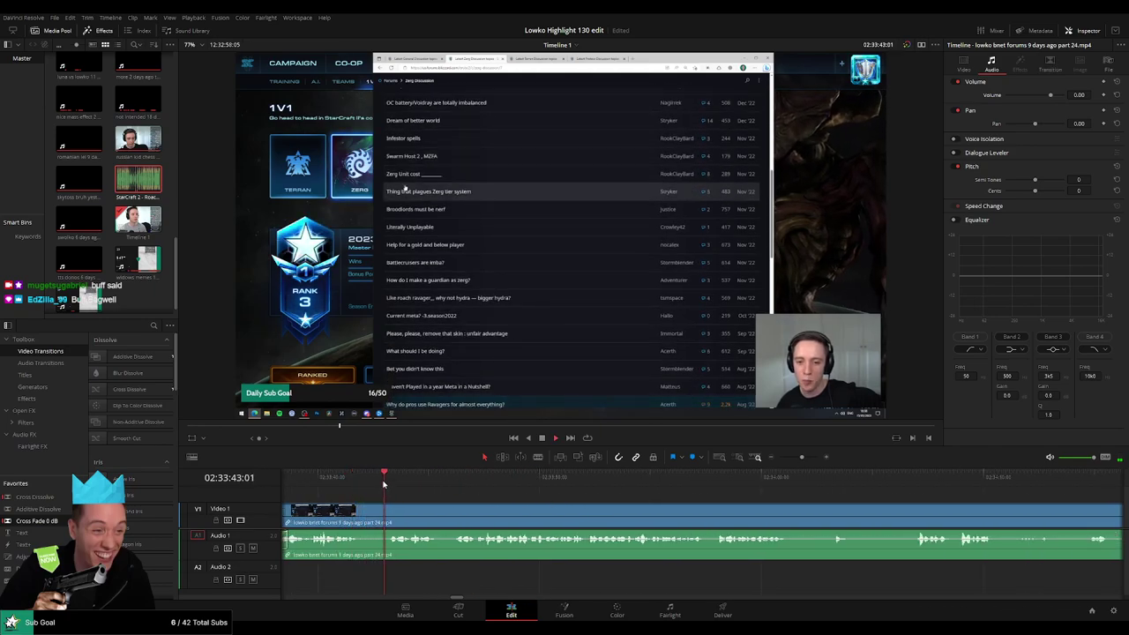
{"action": "key", "text": "b"}
{"action": "left_click", "coordinate": [360, 512]}
{"action": "left_click", "coordinate": [389, 513]}
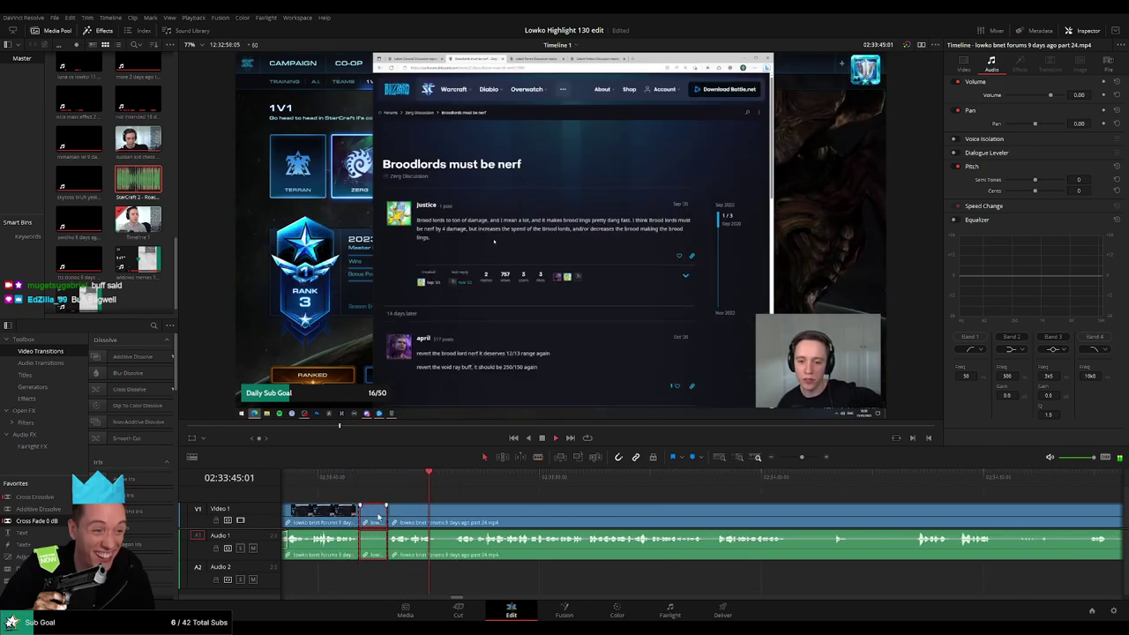
{"action": "key", "text": "Delete"}
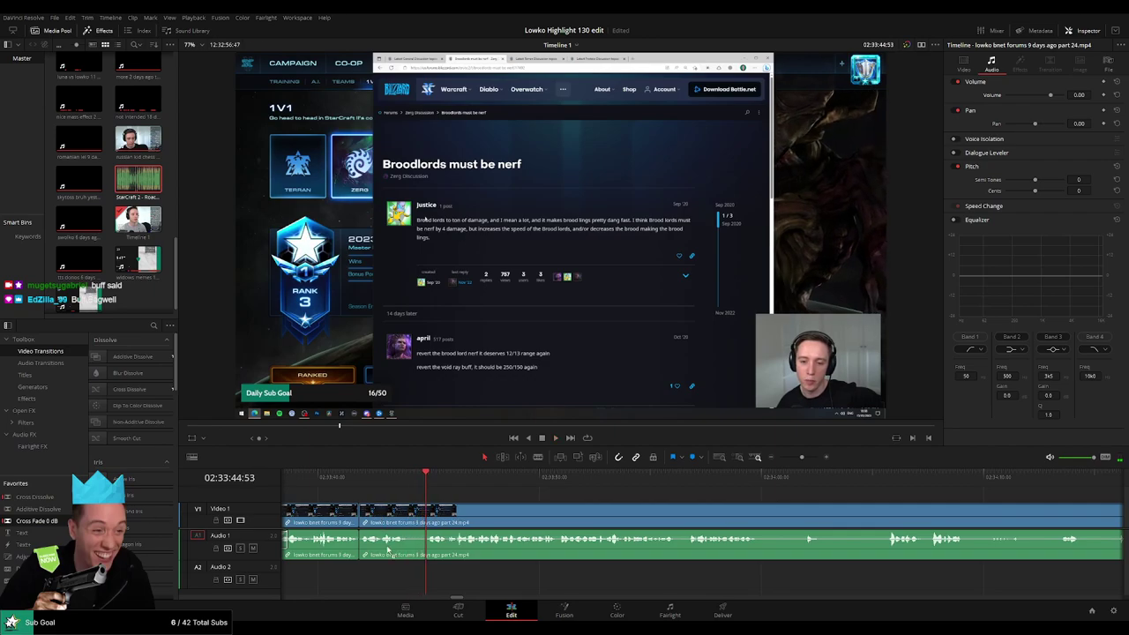
Cut the stretch leading up to the Terran Discussion page and ripple-delete it.
{"action": "scroll", "coordinate": [486, 515], "scroll_direction": "down", "scroll_amount": 2}
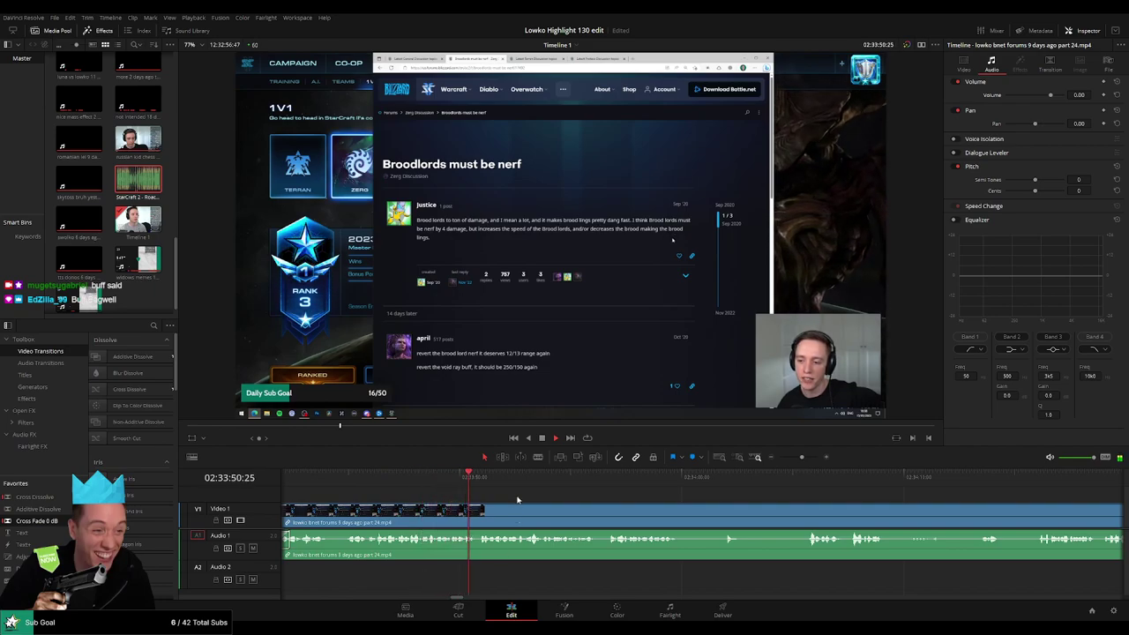
{"action": "scroll", "coordinate": [534, 500], "scroll_direction": "down", "scroll_amount": 2}
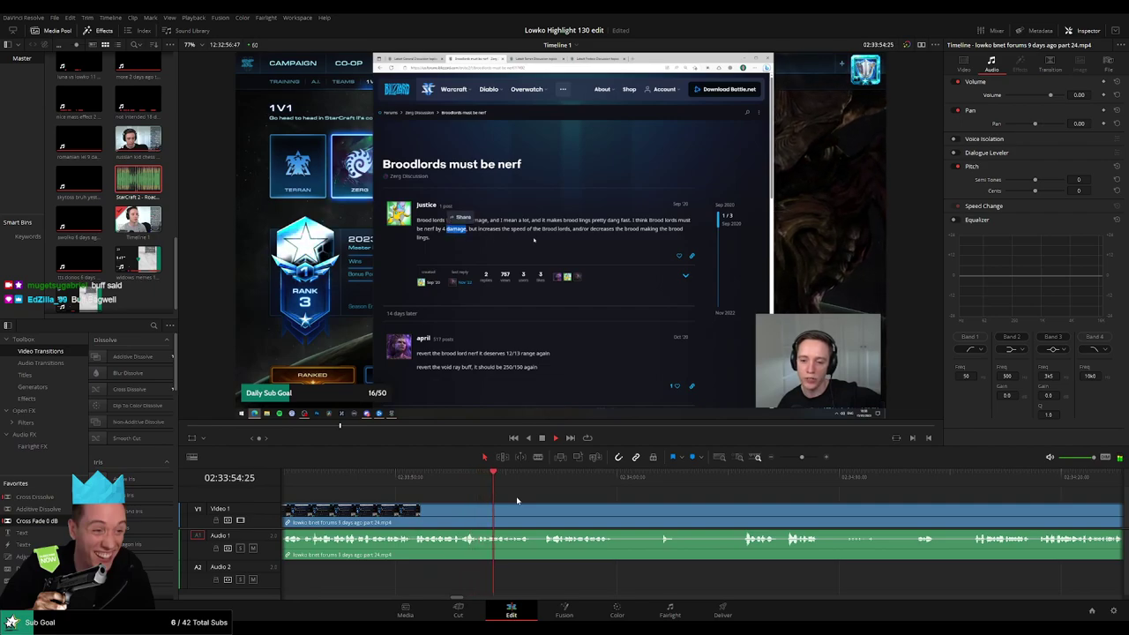
{"action": "scroll", "coordinate": [492, 500], "scroll_direction": "down", "scroll_amount": 2}
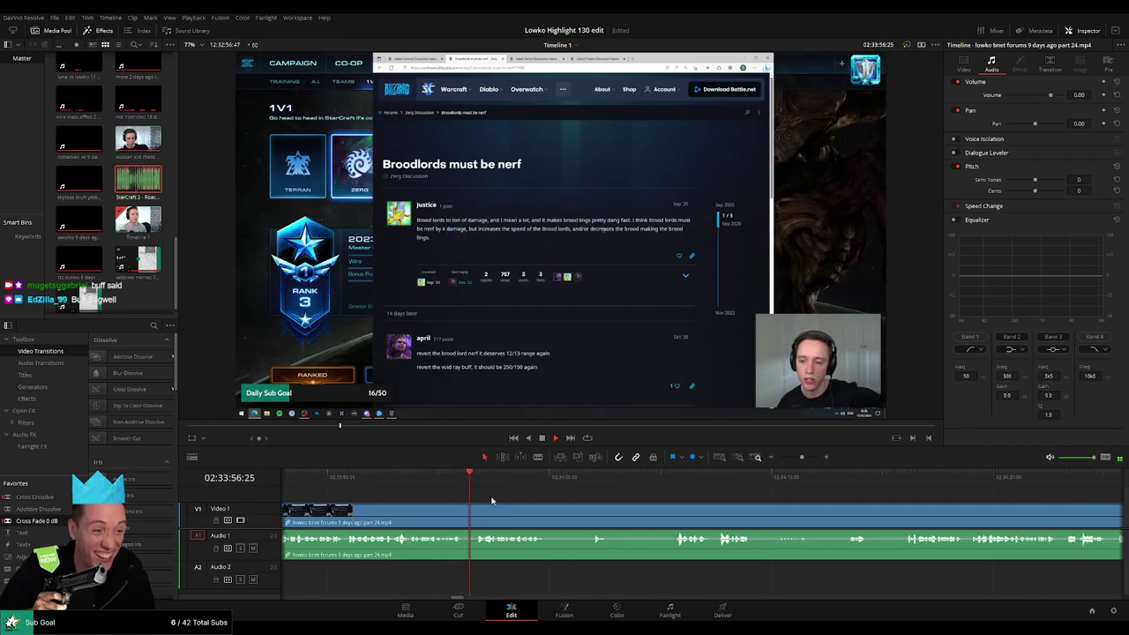
{"action": "scroll", "coordinate": [499, 511], "scroll_direction": "down", "scroll_amount": 1}
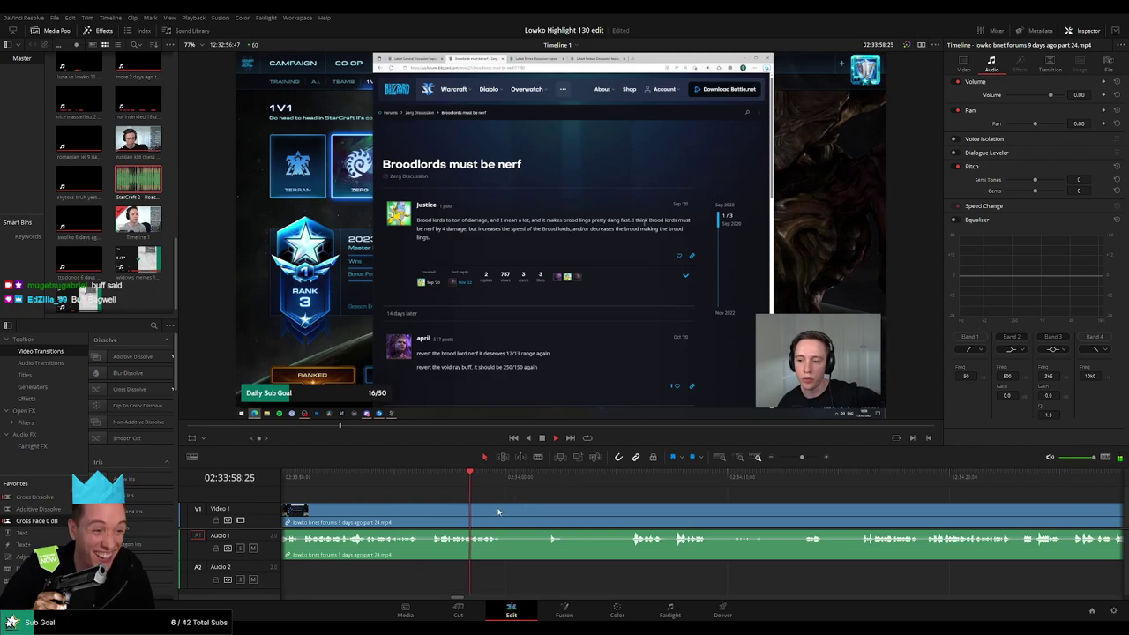
{"action": "left_click", "coordinate": [508, 510]}
{"action": "left_click", "coordinate": [543, 483]}
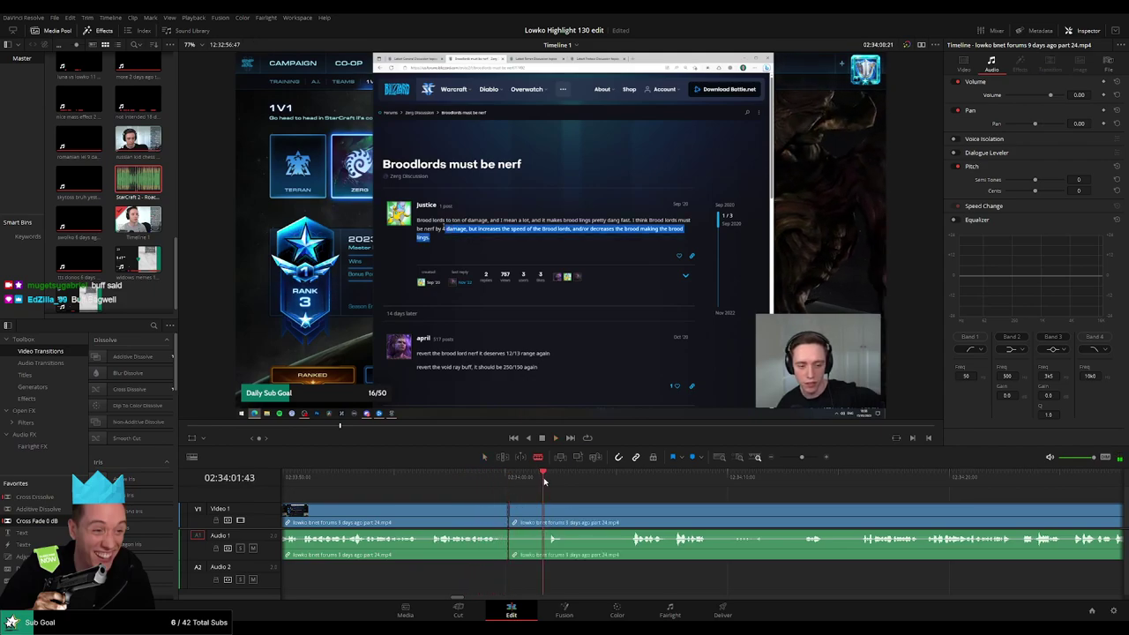
{"action": "left_click", "coordinate": [624, 483]}
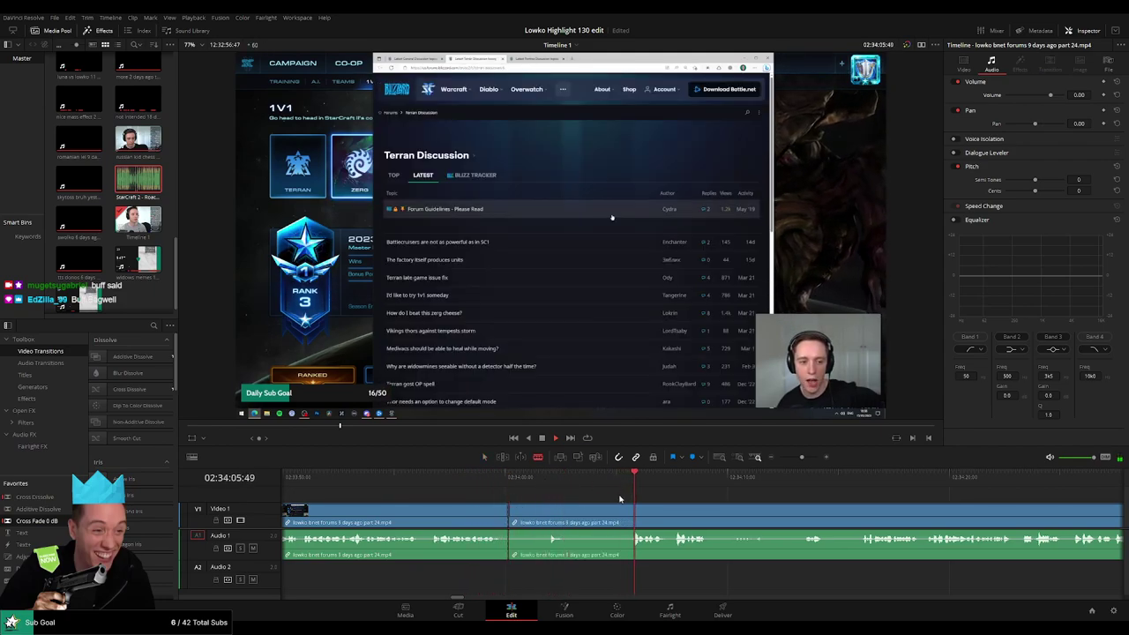
{"action": "left_click", "coordinate": [628, 511]}
{"action": "key", "text": "a"}
{"action": "left_click", "coordinate": [604, 522]}
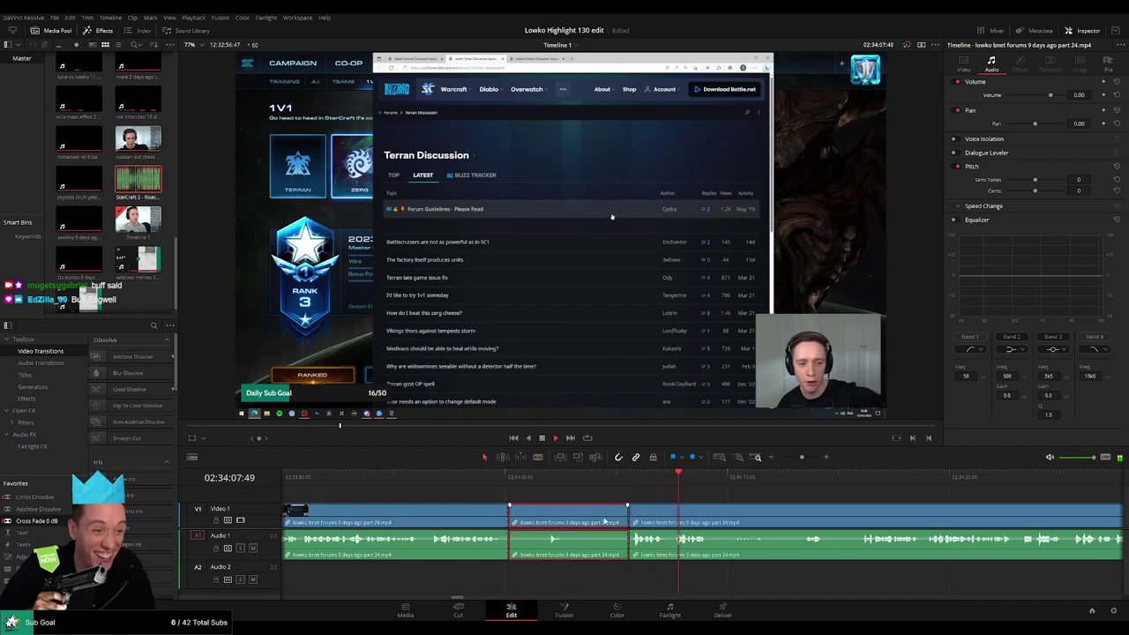
{"action": "key", "text": "Delete"}
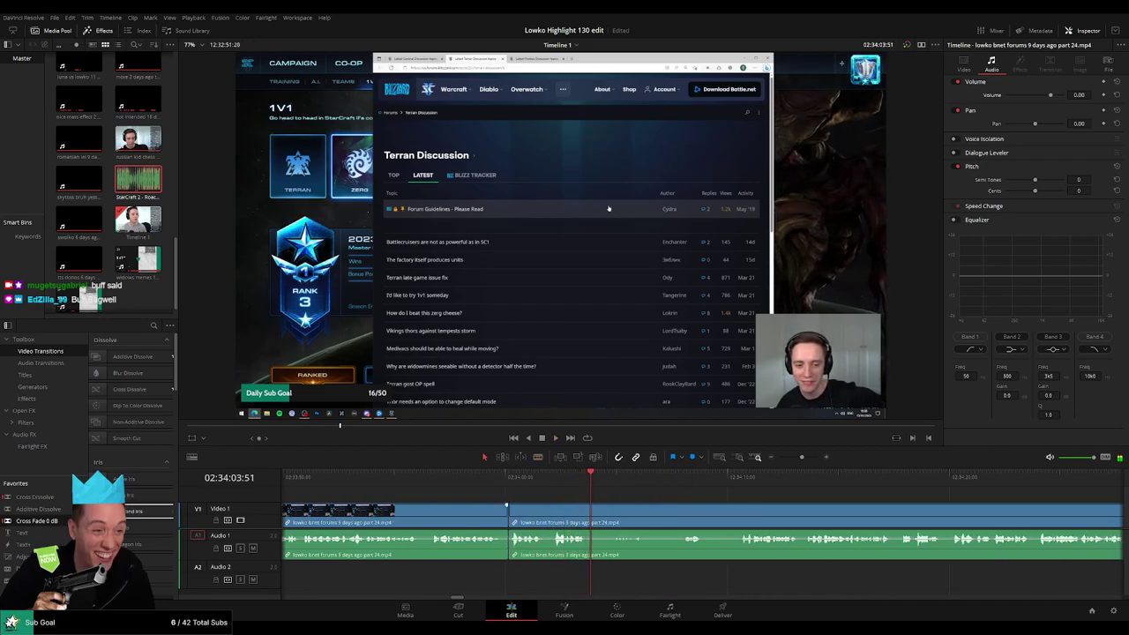
Jump back to review the cut around the Terran Discussion page.
{"action": "left_click", "coordinate": [556, 480]}
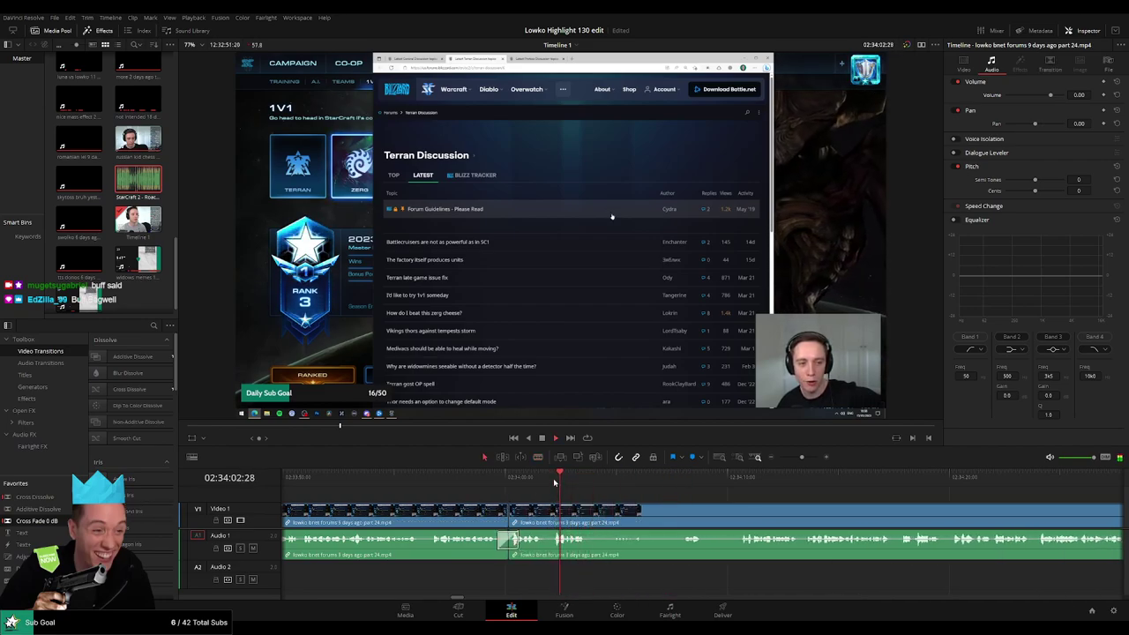
{"action": "scroll", "coordinate": [532, 508], "scroll_direction": "right", "scroll_amount": 3}
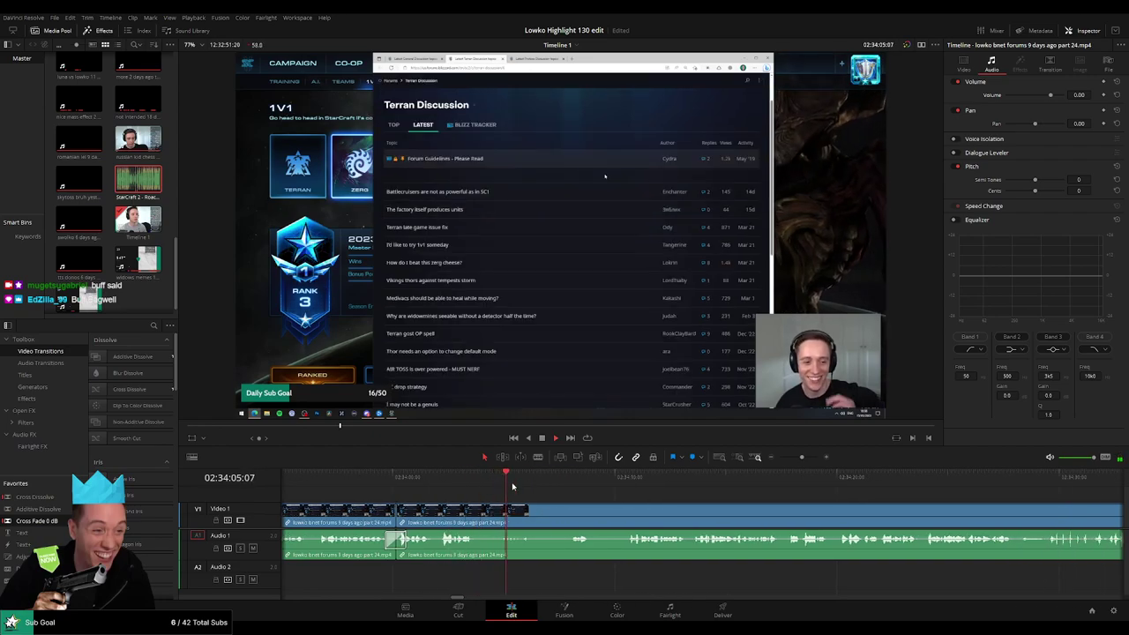
{"action": "scroll", "coordinate": [496, 489], "scroll_direction": "right", "scroll_amount": 2}
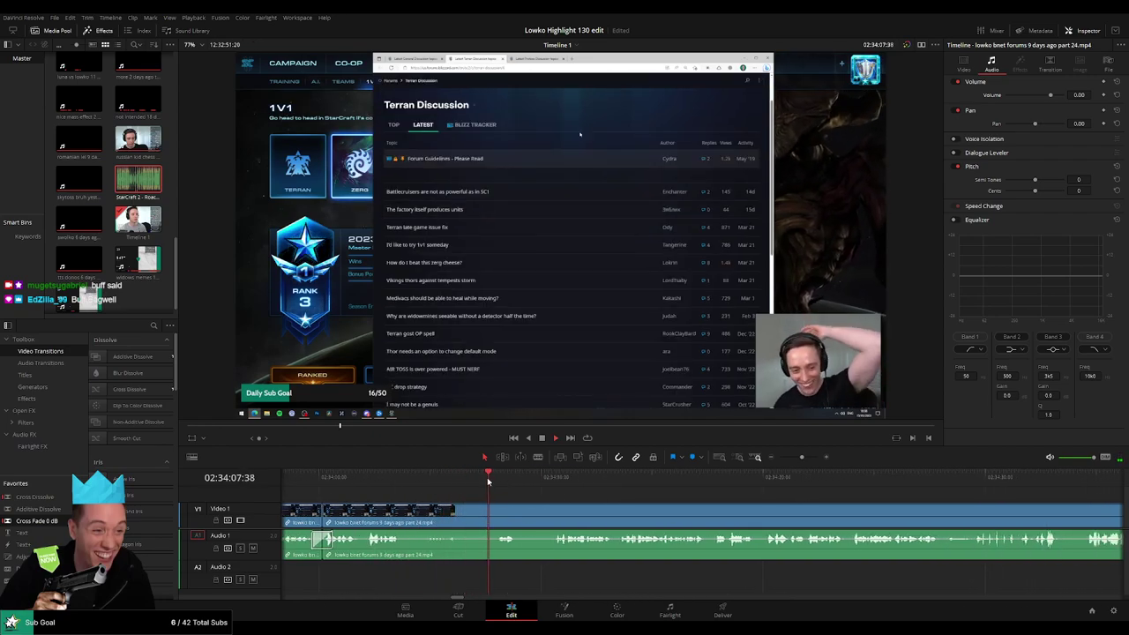
Blade the clip where the factory thread opens.
{"action": "key", "text": "b"}
{"action": "left_click", "coordinate": [518, 508]}
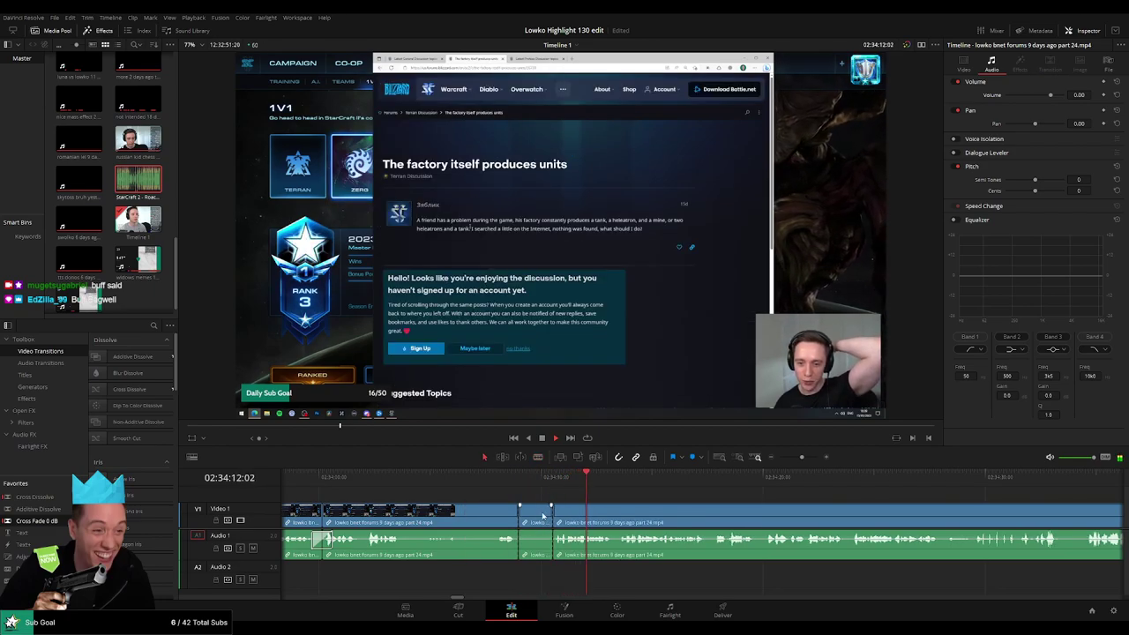
{"action": "key", "text": "a"}
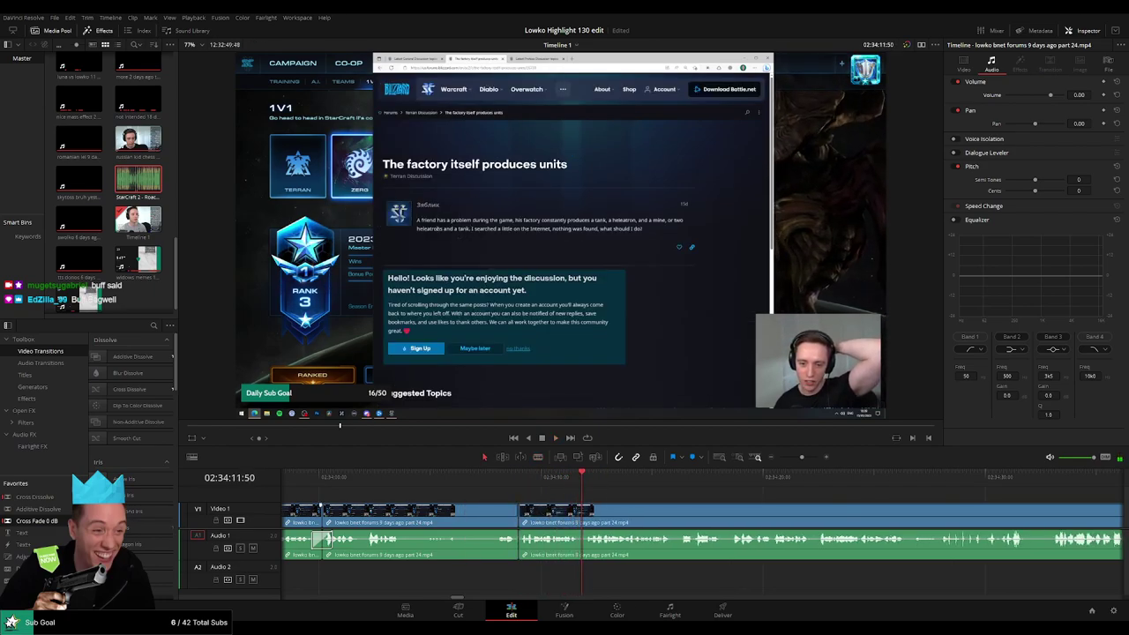
Zoom the timeline in and blade again, stopping playback at 02:34:31:49.
{"action": "scroll", "coordinate": [565, 501], "scroll_direction": "up", "scroll_amount": 3}
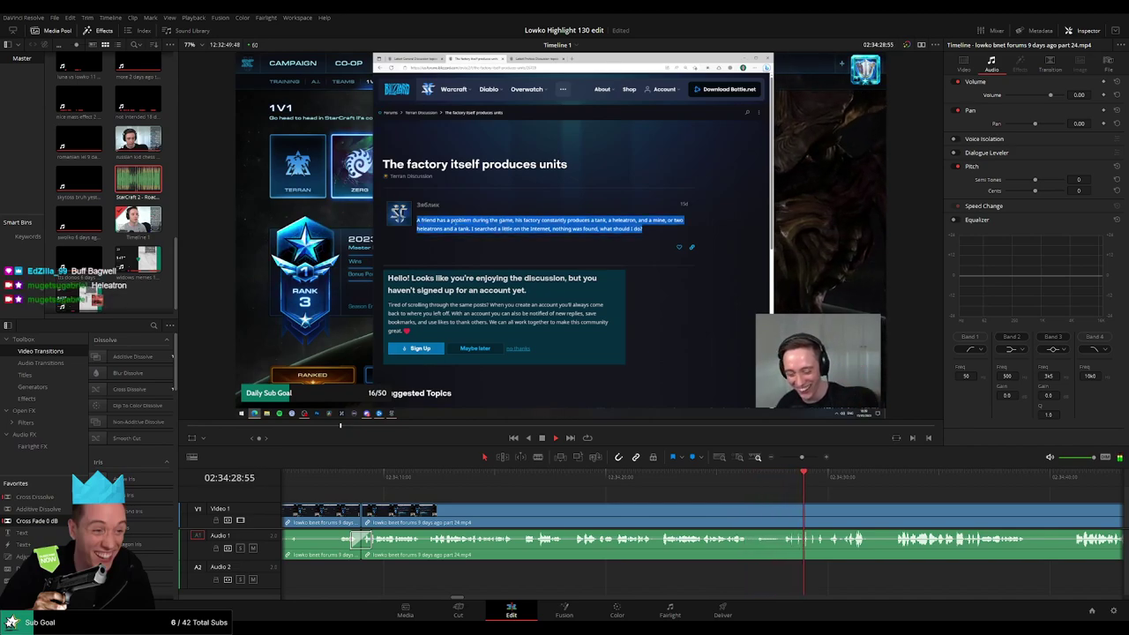
{"action": "left_click", "coordinate": [825, 458]}
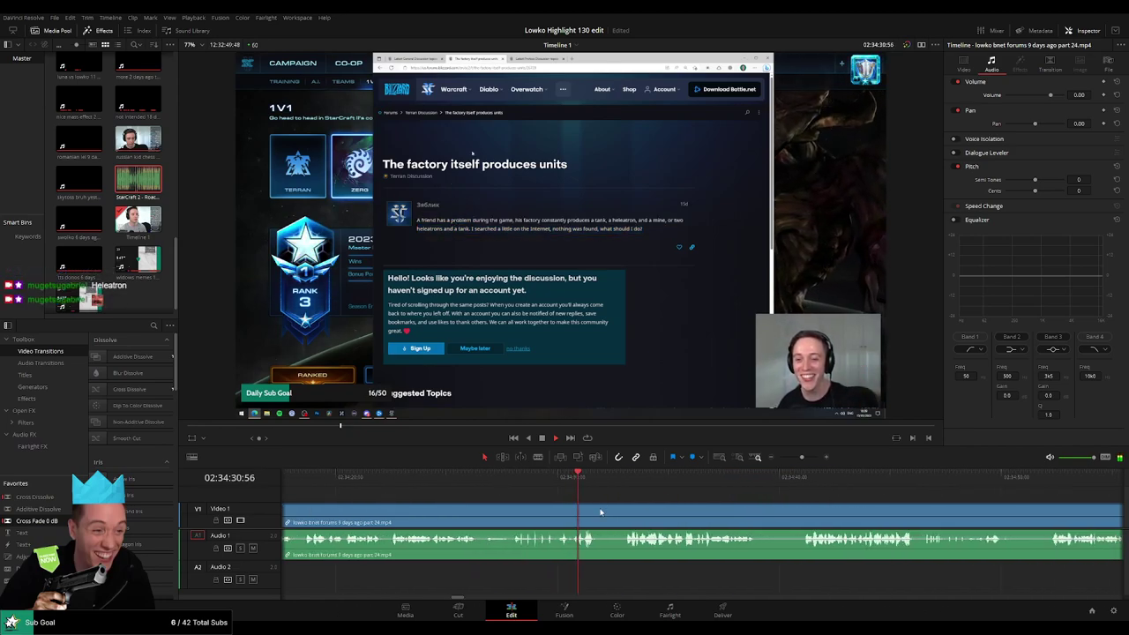
{"action": "left_click", "coordinate": [807, 458]}
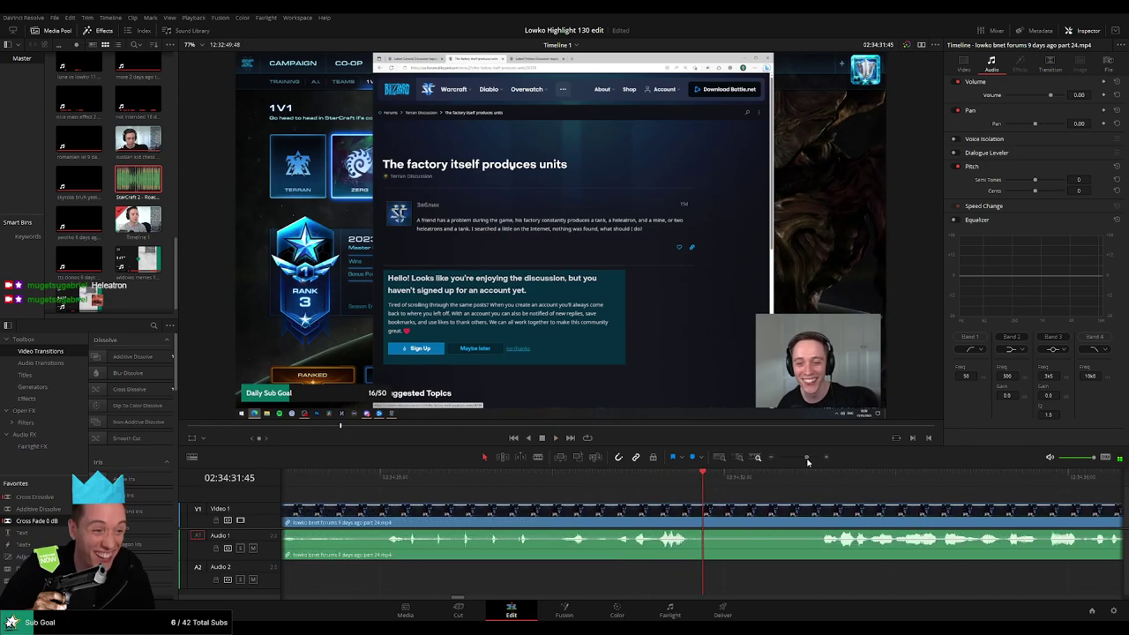
{"action": "key", "text": "b"}
{"action": "left_click", "coordinate": [645, 513]}
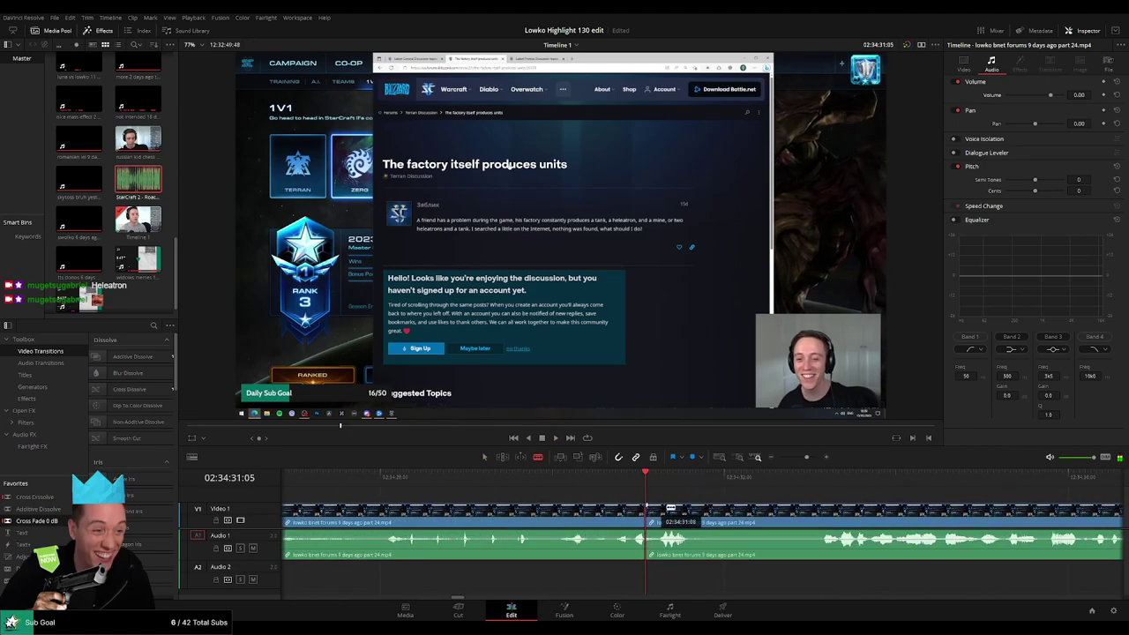
{"action": "key", "text": "space"}
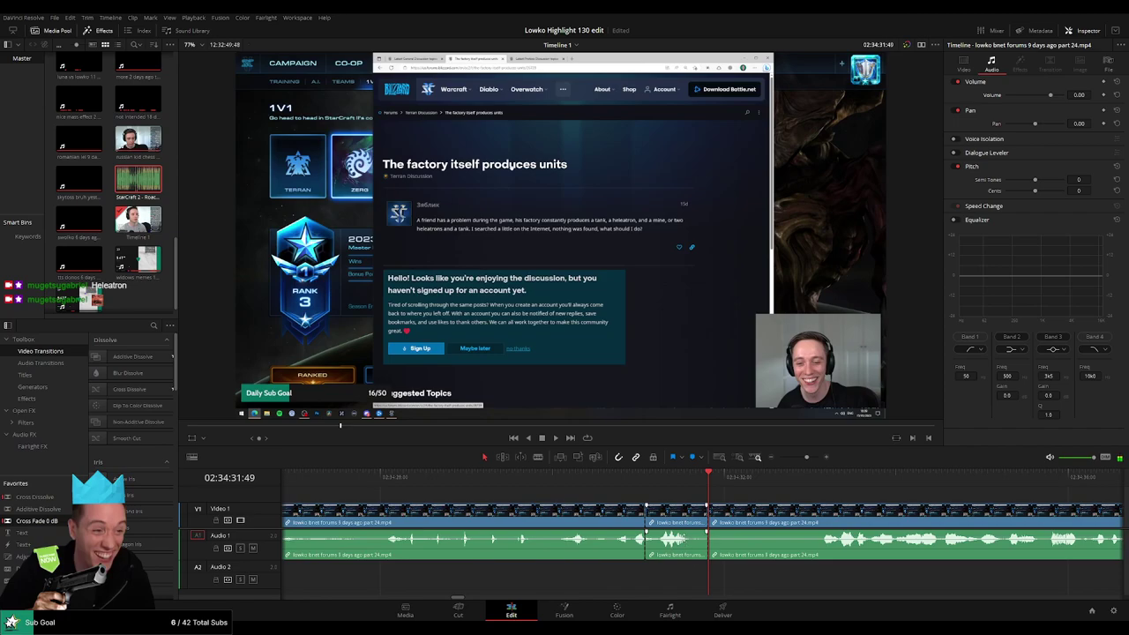
Place the Roach Quotes sound on A2 under the marked piece at -29 volume and replay it.
{"action": "left_click_drag", "start_coordinate": [701, 570], "coordinate": [633, 582]}
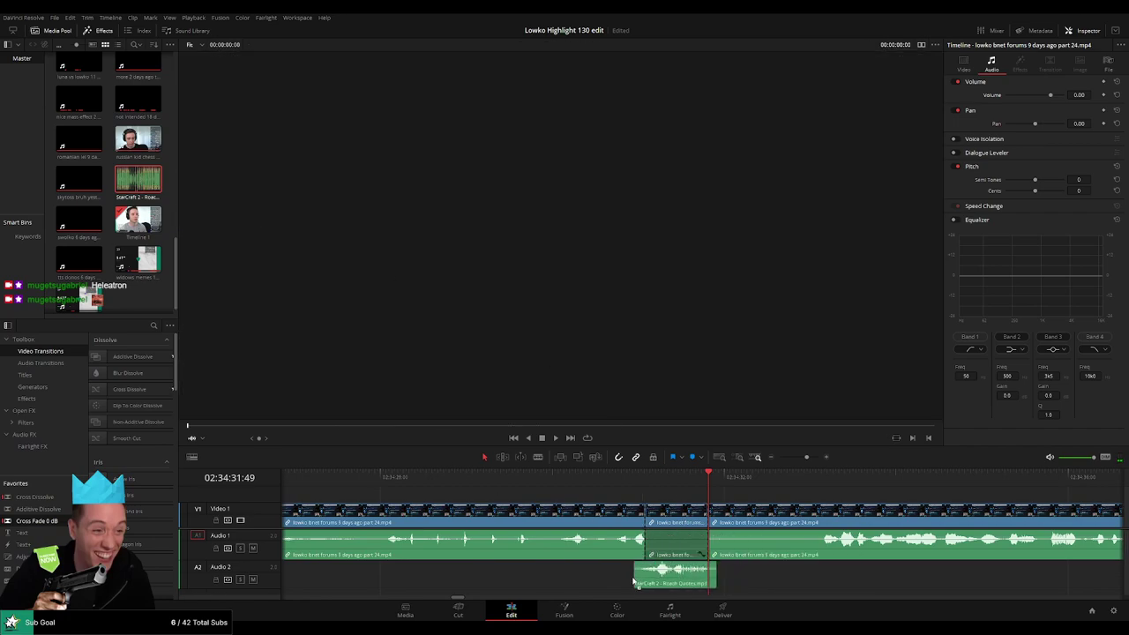
{"action": "left_click_drag", "start_coordinate": [637, 582], "coordinate": [646, 580]}
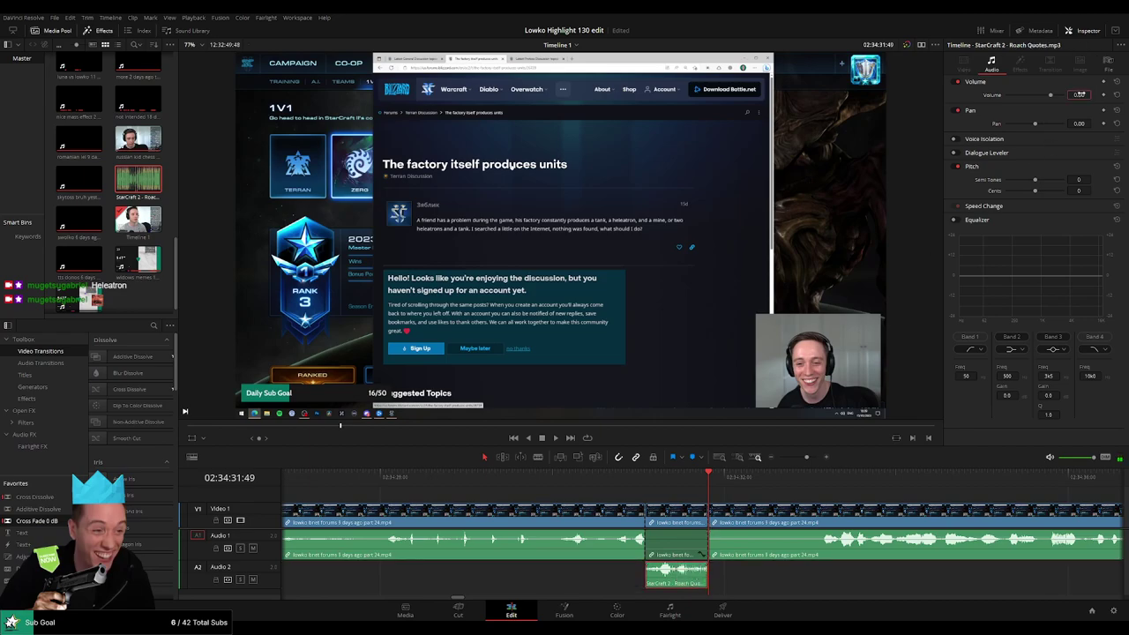
{"action": "scroll", "coordinate": [1081, 94], "scroll_direction": "down", "scroll_amount": 5}
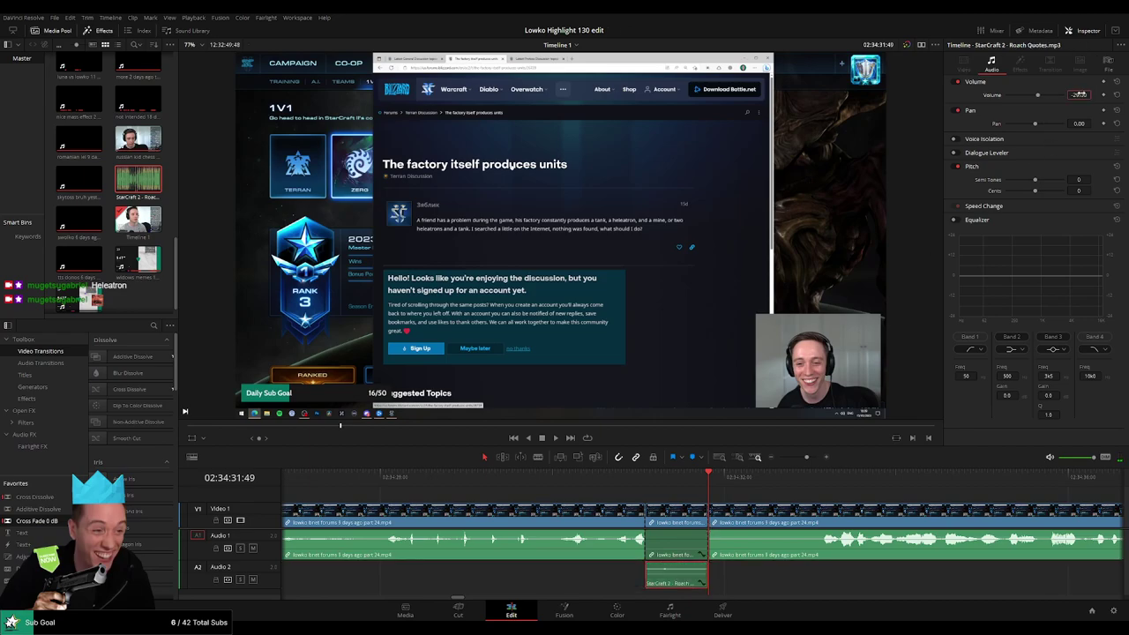
{"action": "left_click", "coordinate": [554, 494]}
{"action": "left_click", "coordinate": [770, 457]}
{"action": "key", "text": "space"}
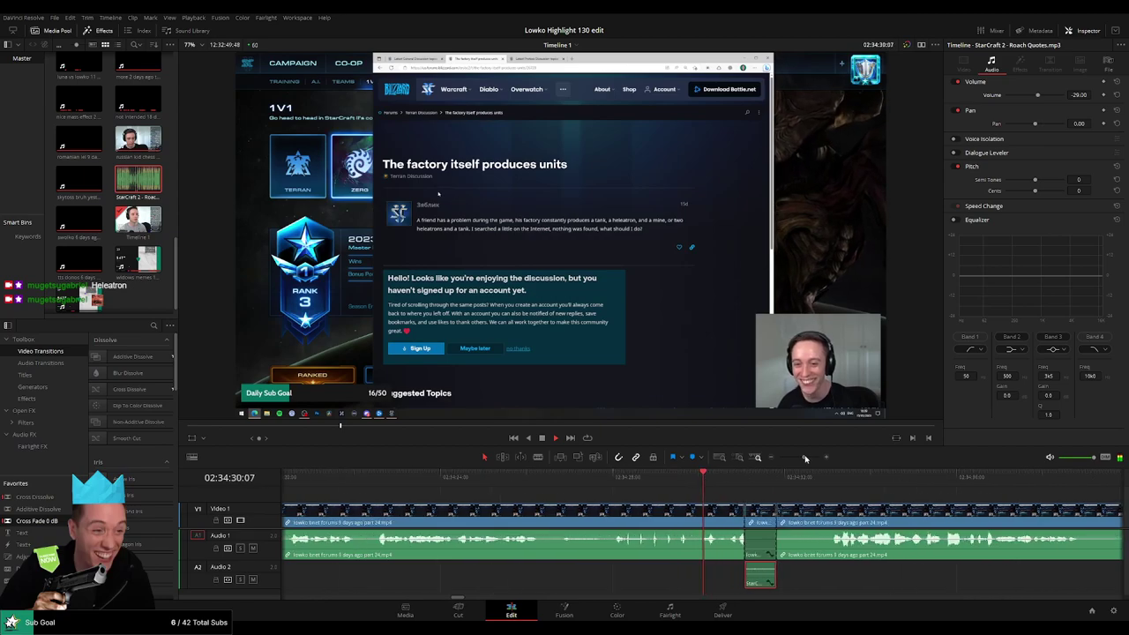
{"action": "left_click", "coordinate": [629, 491]}
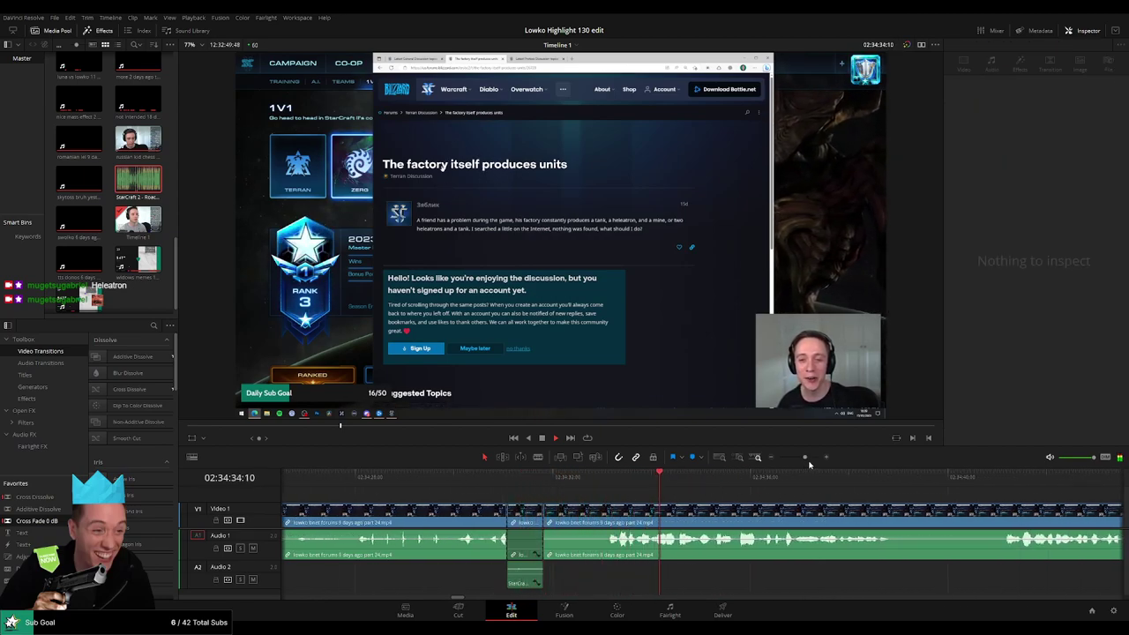
Blade out the short pause in the forum clip and close the gap.
{"action": "left_click_drag", "start_coordinate": [809, 463], "coordinate": [803, 462]}
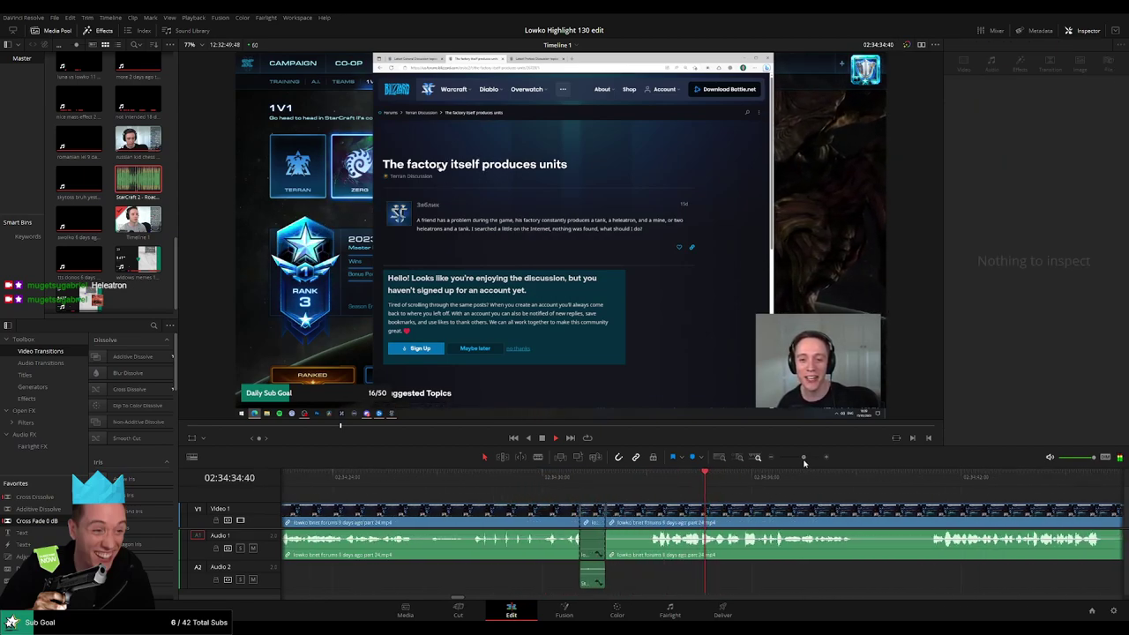
{"action": "left_click", "coordinate": [828, 511]}
{"action": "left_click", "coordinate": [884, 516]}
{"action": "key", "text": "a"}
{"action": "left_click", "coordinate": [855, 516]}
{"action": "key", "text": "Delete"}
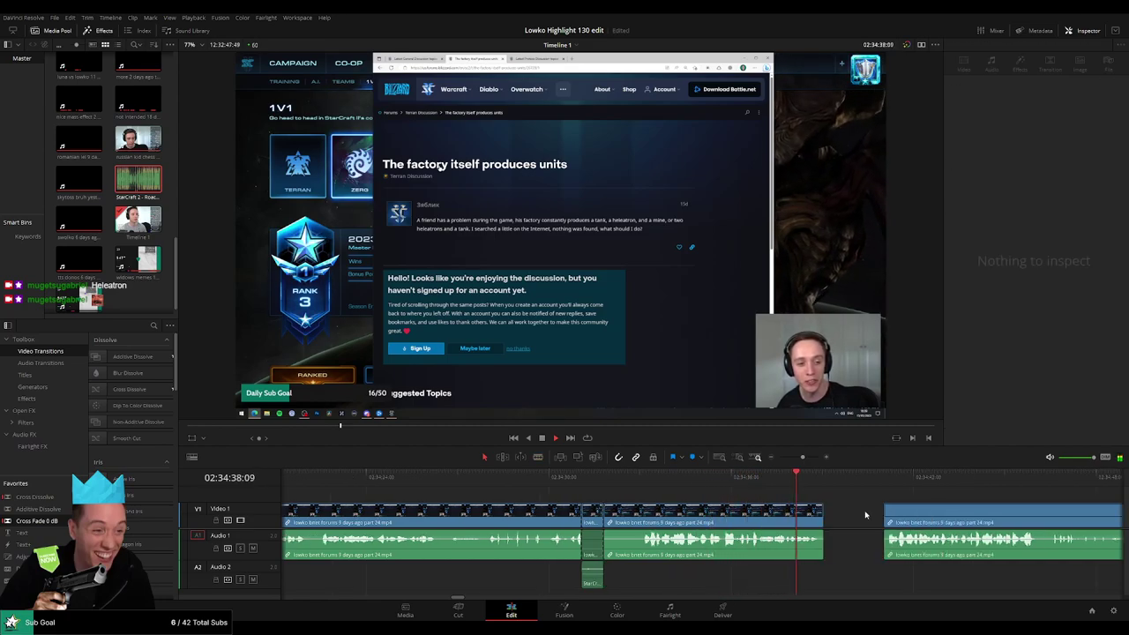
{"action": "left_click", "coordinate": [865, 515]}
{"action": "key", "text": "Delete"}
Cut a short stretch out of the forum clip, close the gap, and add a Cross Fade 0 dB at the audio join.
{"action": "left_click", "coordinate": [708, 529]}
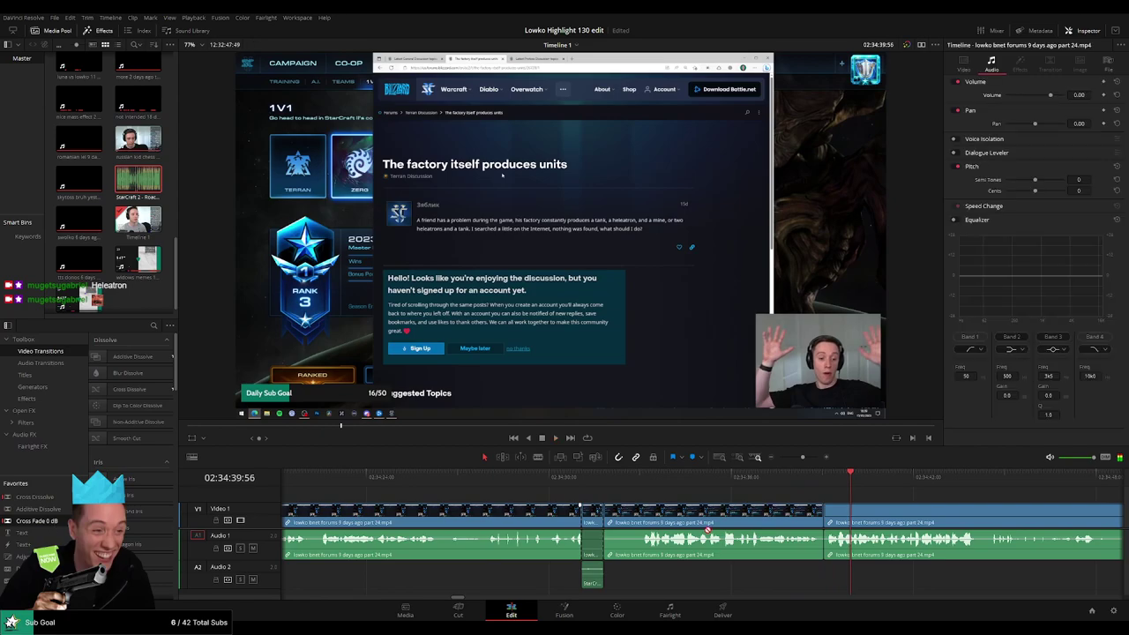
{"action": "scroll", "coordinate": [892, 516], "scroll_direction": "down", "scroll_amount": 3}
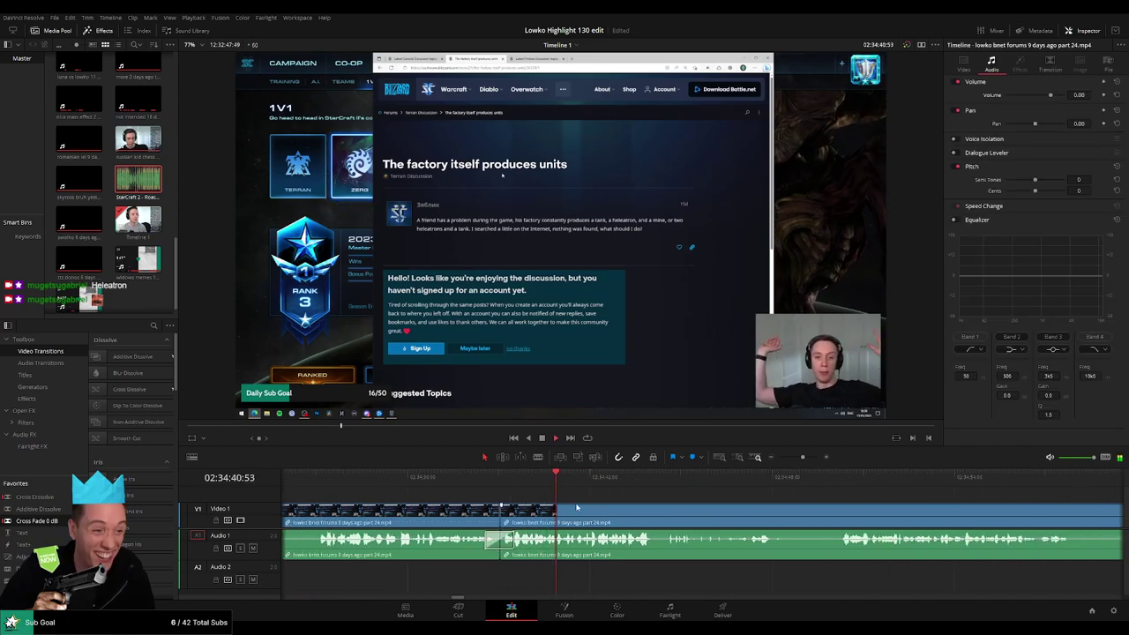
{"action": "scroll", "coordinate": [528, 501], "scroll_direction": "down", "scroll_amount": 3}
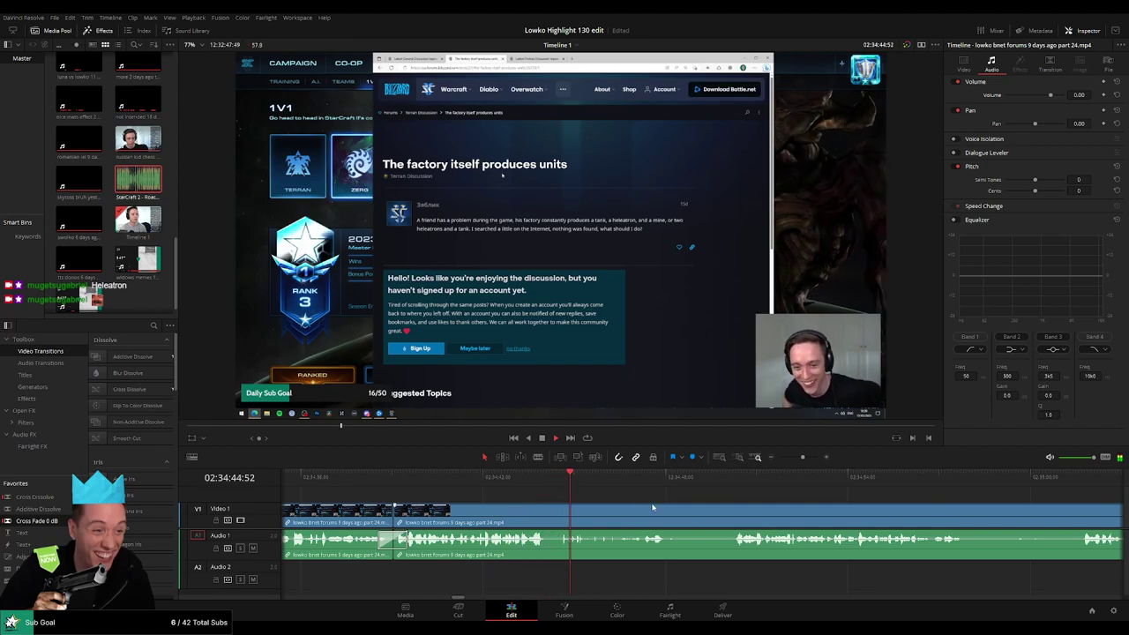
{"action": "scroll", "coordinate": [540, 490], "scroll_direction": "down", "scroll_amount": 1}
{"action": "scroll", "coordinate": [605, 504], "scroll_direction": "down", "scroll_amount": 1}
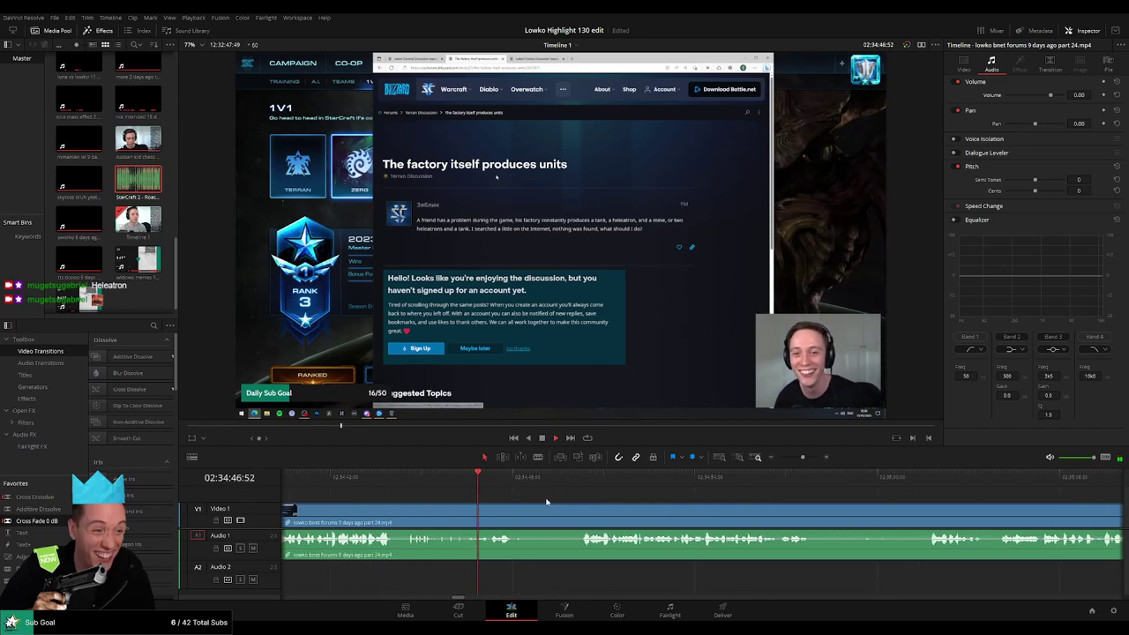
{"action": "key", "text": "b"}
{"action": "left_click", "coordinate": [527, 519]}
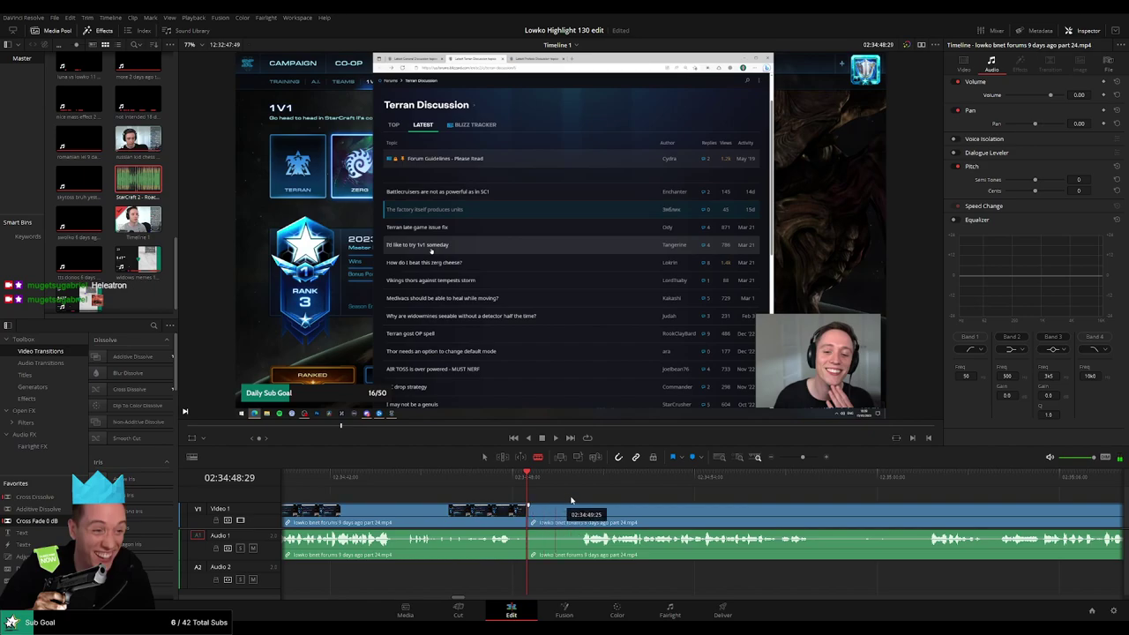
{"action": "left_click", "coordinate": [580, 513]}
{"action": "key", "text": "a"}
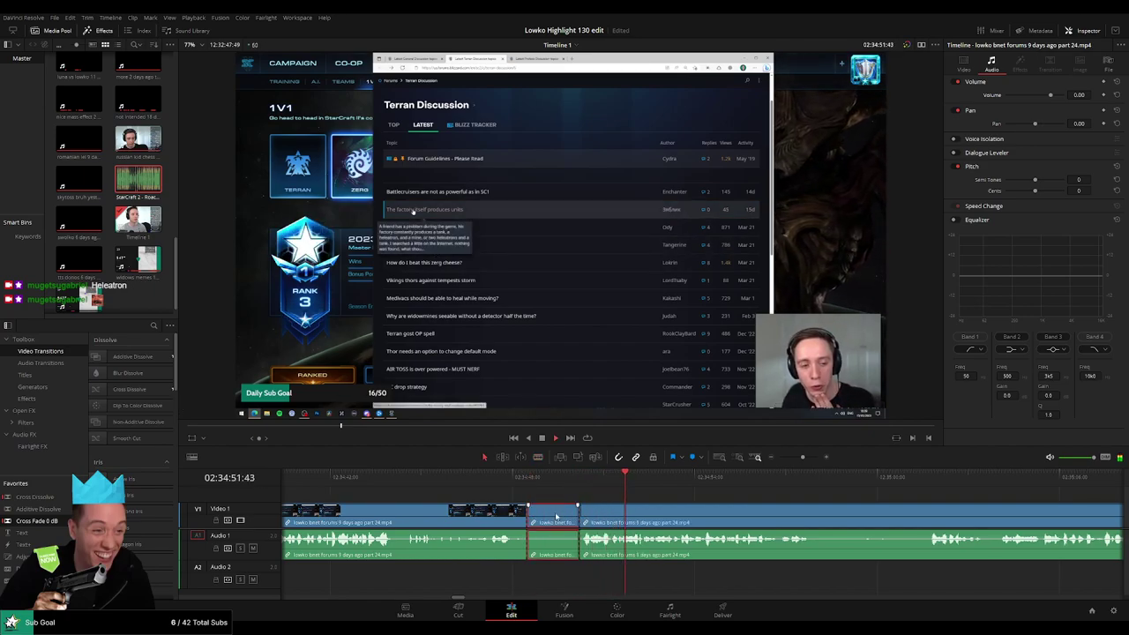
{"action": "left_click", "coordinate": [554, 516]}
{"action": "key", "text": "BackSpace"}
{"action": "left_click_drag", "start_coordinate": [60, 524], "coordinate": [528, 547]}
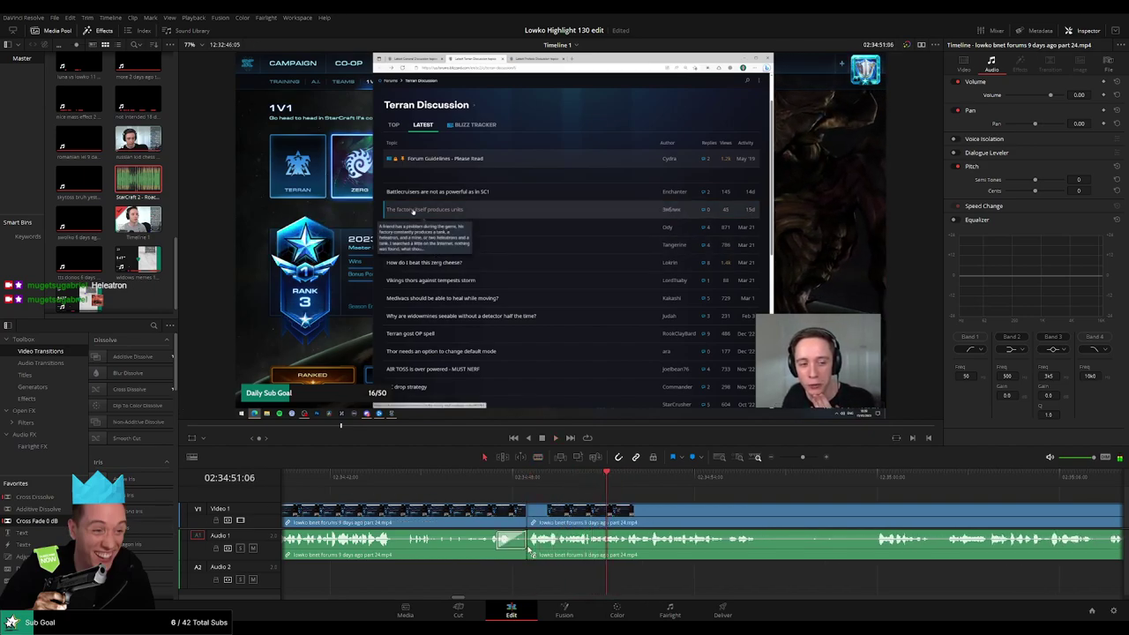
Blade out the next pause in the forum footage and ripple-delete it.
{"action": "scroll", "coordinate": [670, 510], "scroll_direction": "right", "scroll_amount": 3}
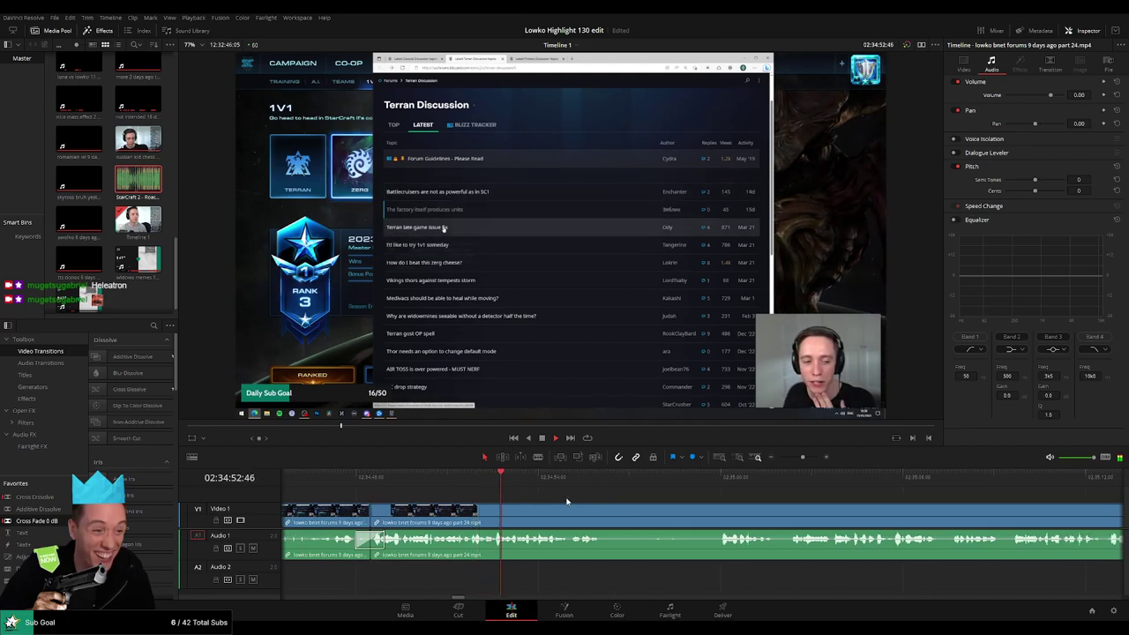
{"action": "scroll", "coordinate": [569, 507], "scroll_direction": "right", "scroll_amount": 1}
{"action": "key", "text": "b"}
{"action": "left_click", "coordinate": [572, 512]}
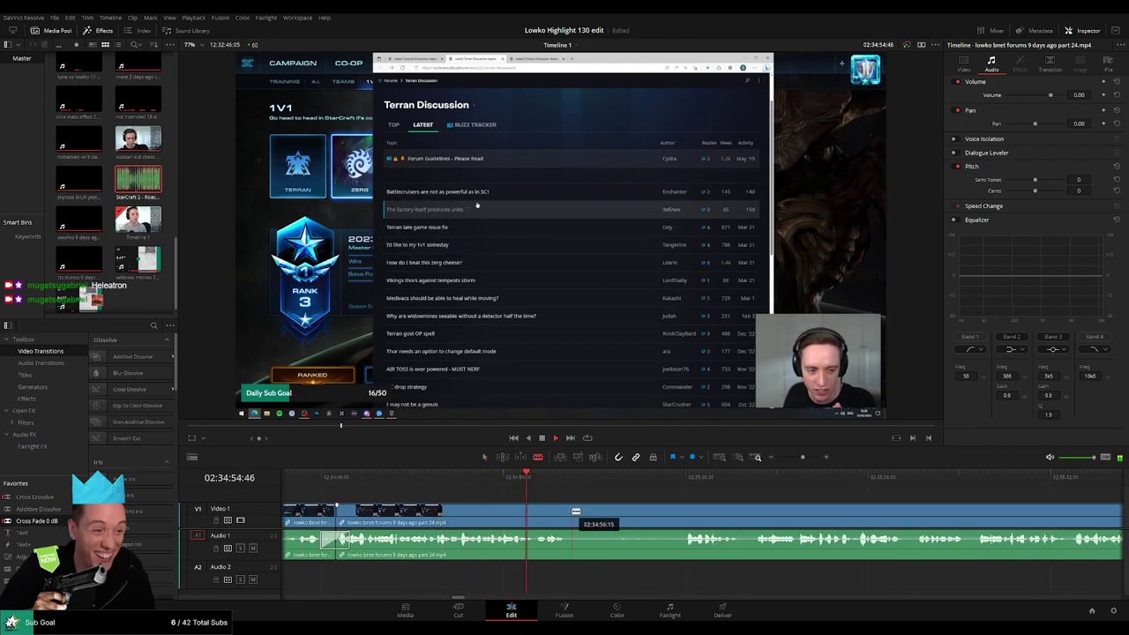
{"action": "left_click", "coordinate": [682, 511]}
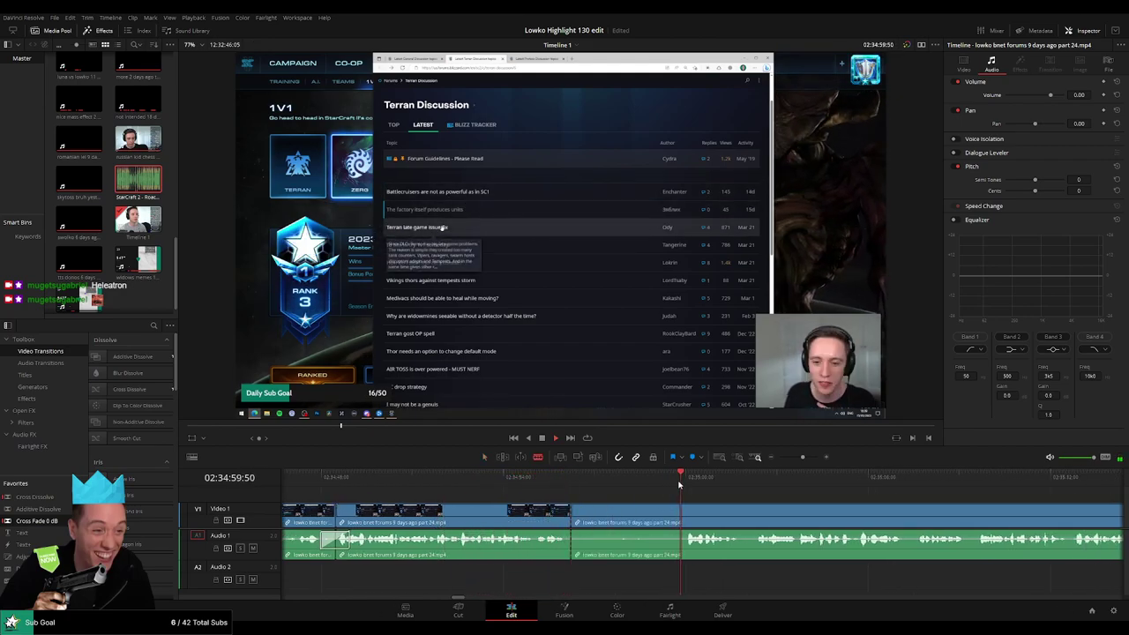
{"action": "key", "text": "a"}
{"action": "key", "text": "Delete"}
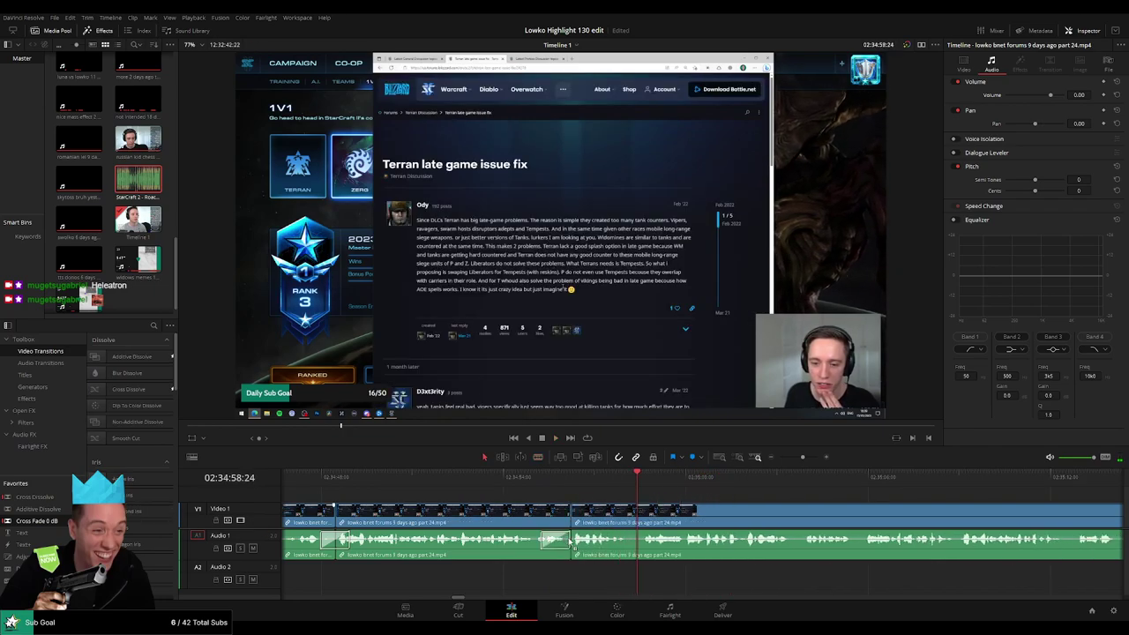
Zoom the timeline far out, then cut a short unwanted bit from the forum clip and close the gap.
{"action": "scroll", "coordinate": [547, 516], "scroll_direction": "right", "scroll_amount": 5}
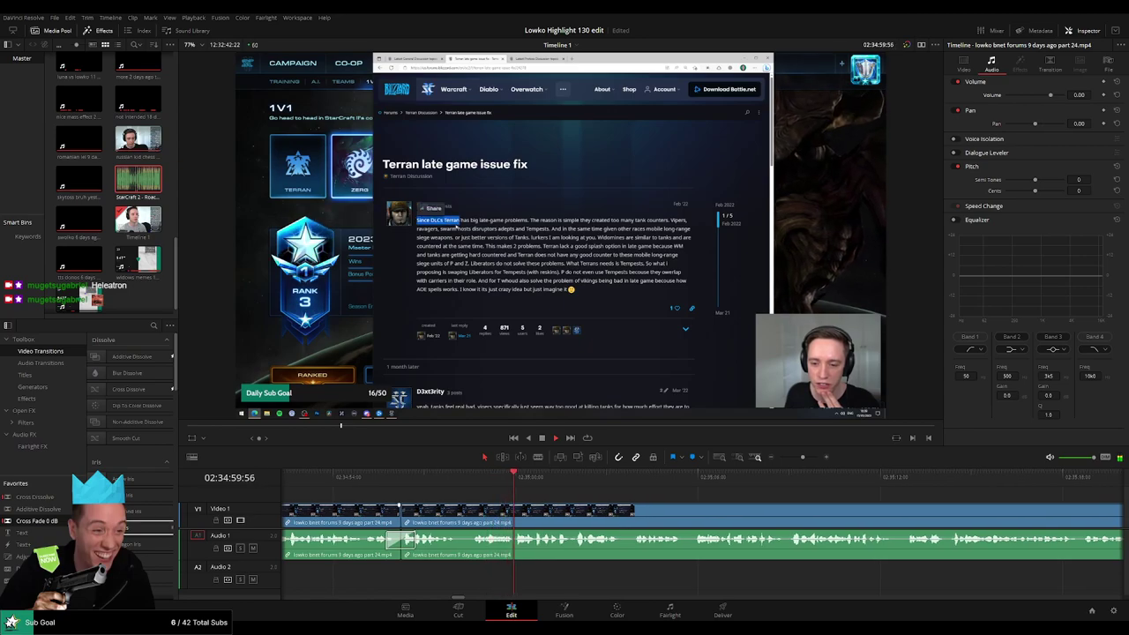
{"action": "scroll", "coordinate": [592, 501], "scroll_direction": "right", "scroll_amount": 3}
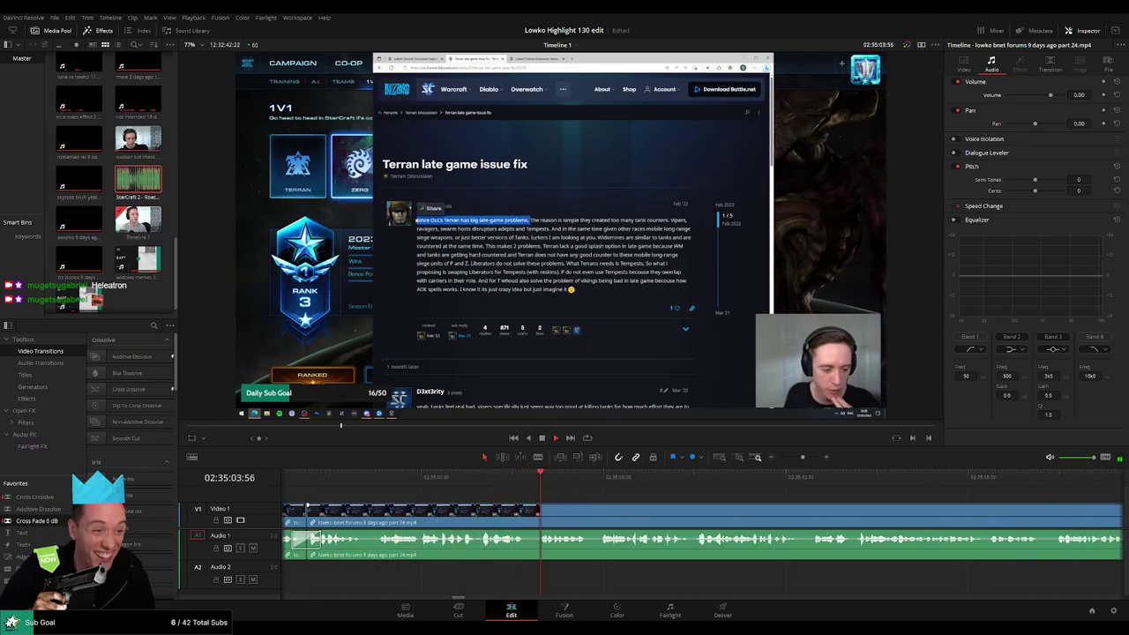
{"action": "scroll", "coordinate": [580, 502], "scroll_direction": "right", "scroll_amount": 3}
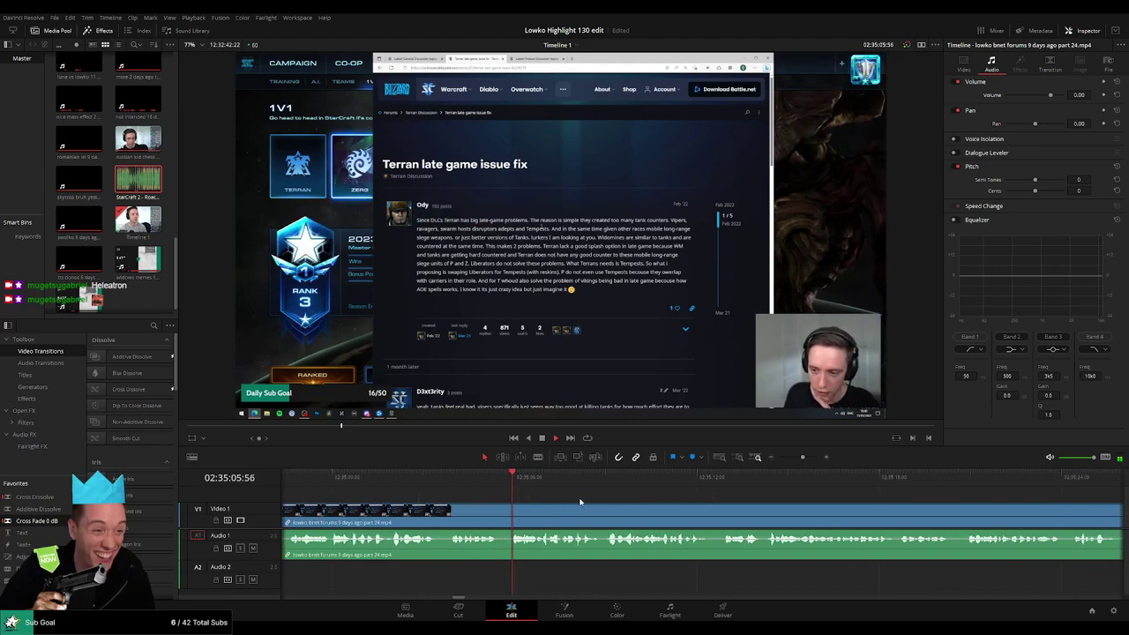
{"action": "scroll", "coordinate": [582, 502], "scroll_direction": "right", "scroll_amount": 2}
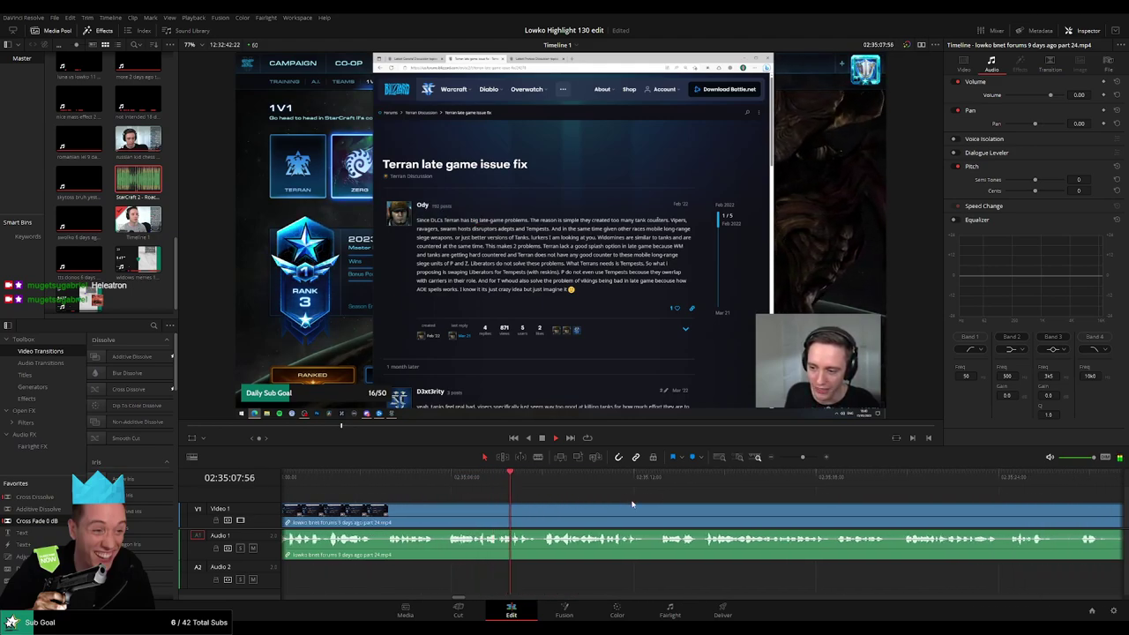
{"action": "scroll", "coordinate": [635, 505], "scroll_direction": "right", "scroll_amount": 2}
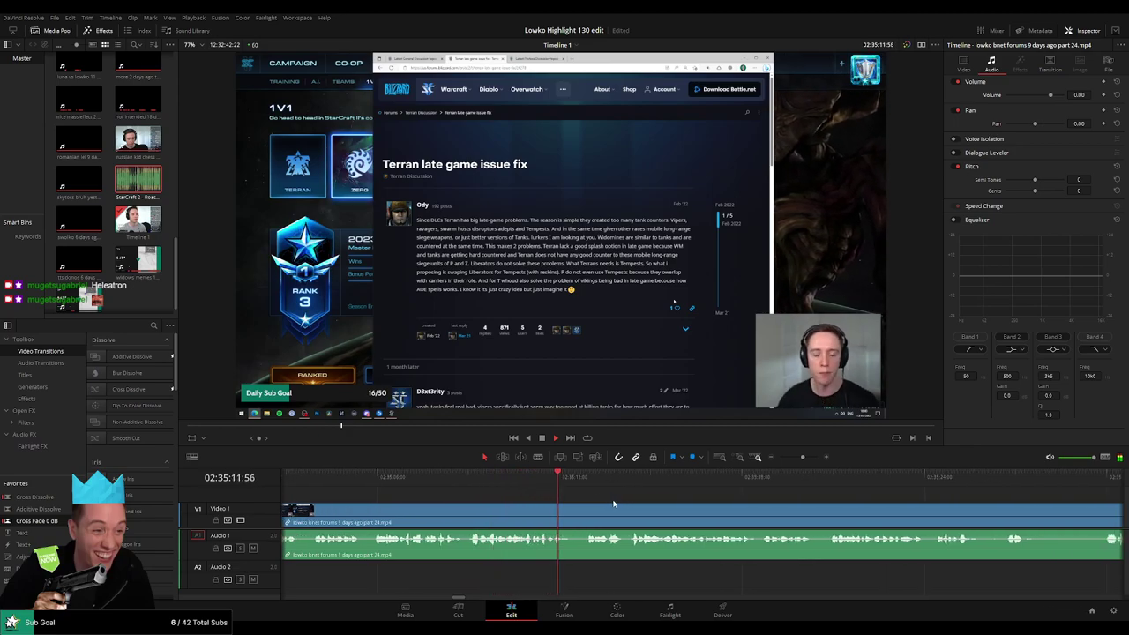
{"action": "scroll", "coordinate": [582, 503], "scroll_direction": "right", "scroll_amount": 3}
{"action": "scroll", "coordinate": [525, 497], "scroll_direction": "right", "scroll_amount": 3}
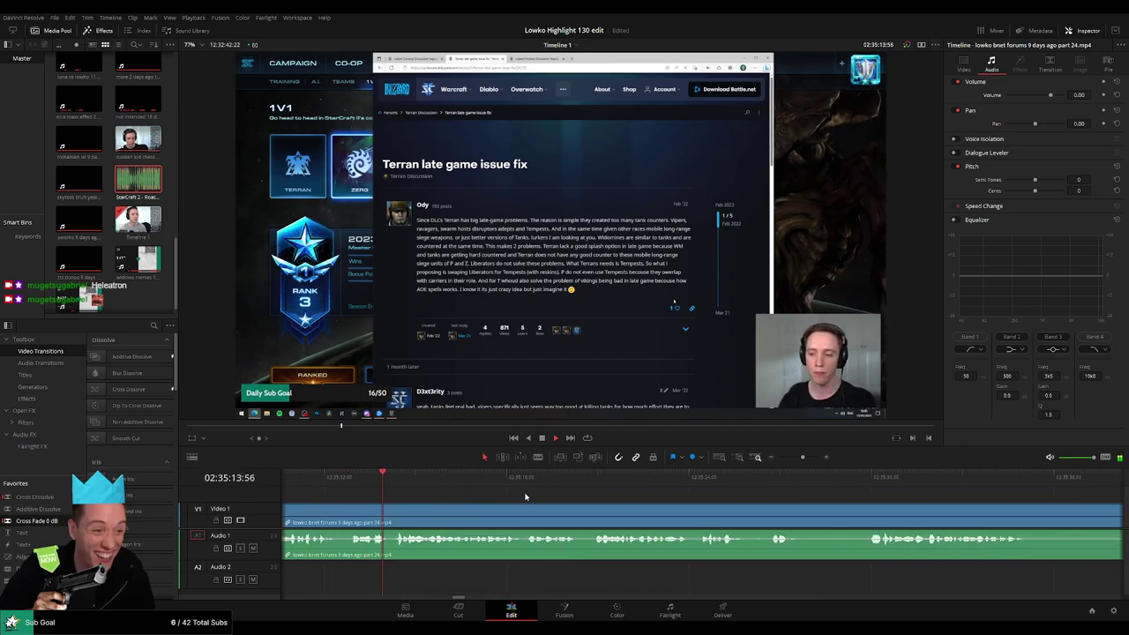
{"action": "left_click", "coordinate": [799, 459]}
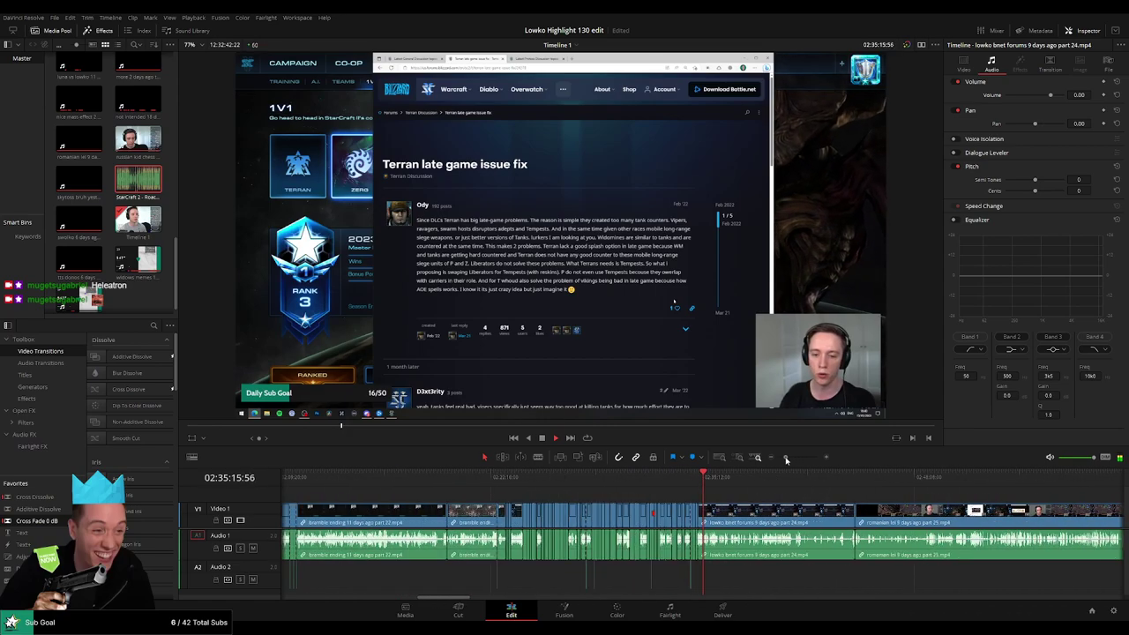
{"action": "scroll", "coordinate": [806, 501], "scroll_direction": "right", "scroll_amount": 3}
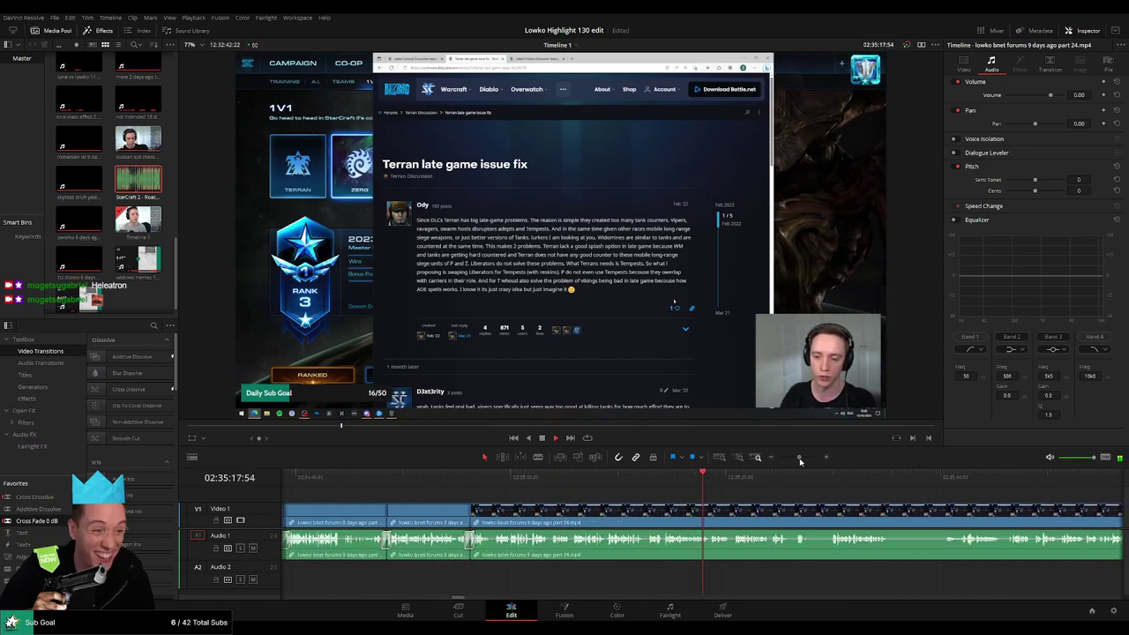
{"action": "scroll", "coordinate": [806, 501], "scroll_direction": "right", "scroll_amount": 2}
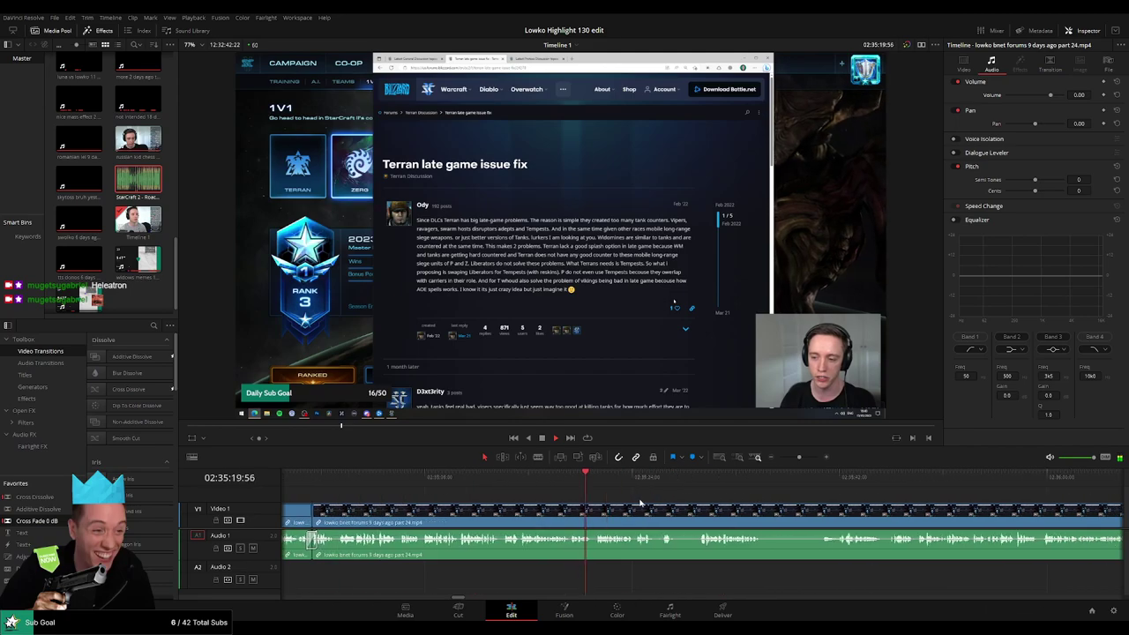
{"action": "scroll", "coordinate": [604, 501], "scroll_direction": "right", "scroll_amount": 2}
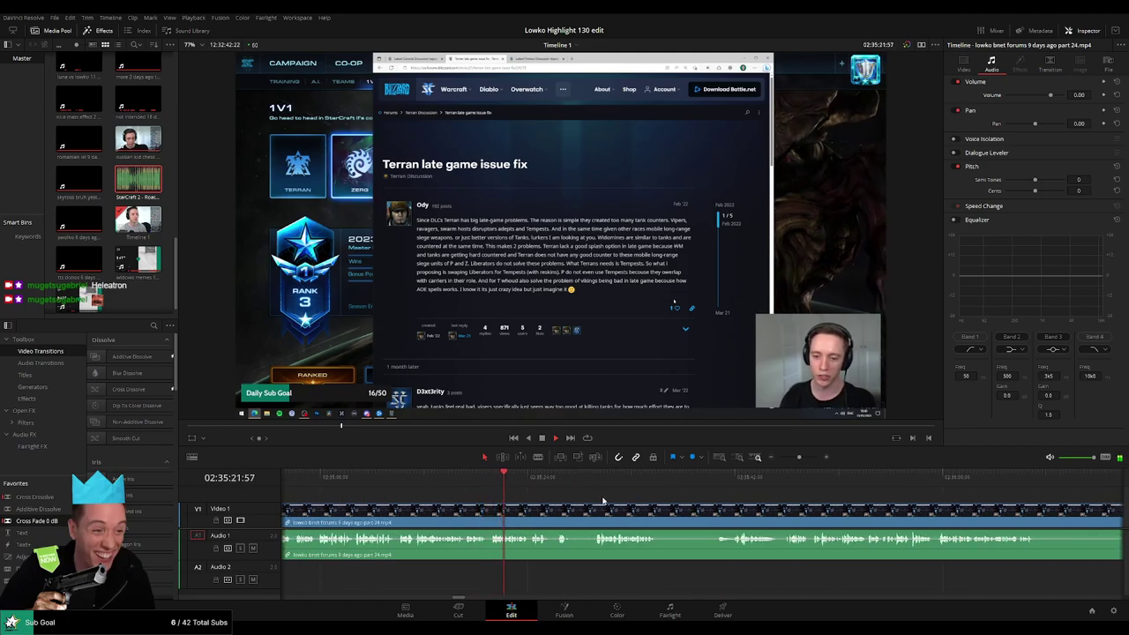
{"action": "scroll", "coordinate": [627, 501], "scroll_direction": "left", "scroll_amount": 2}
{"action": "scroll", "coordinate": [519, 501], "scroll_direction": "right", "scroll_amount": 2}
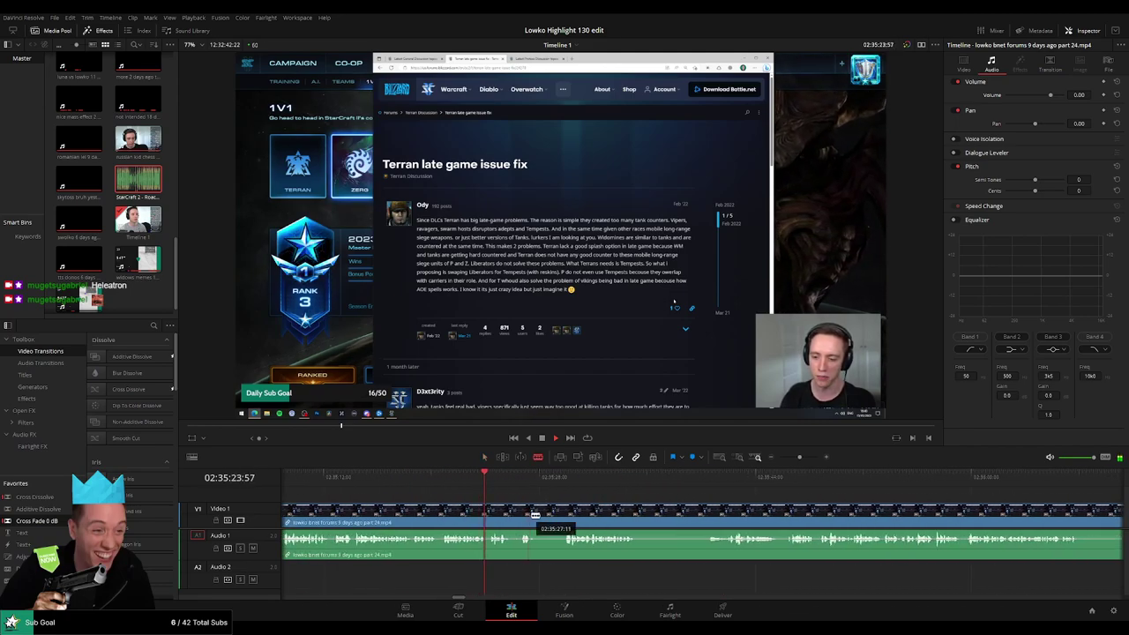
{"action": "left_click", "coordinate": [539, 512]}
{"action": "left_click", "coordinate": [562, 512]}
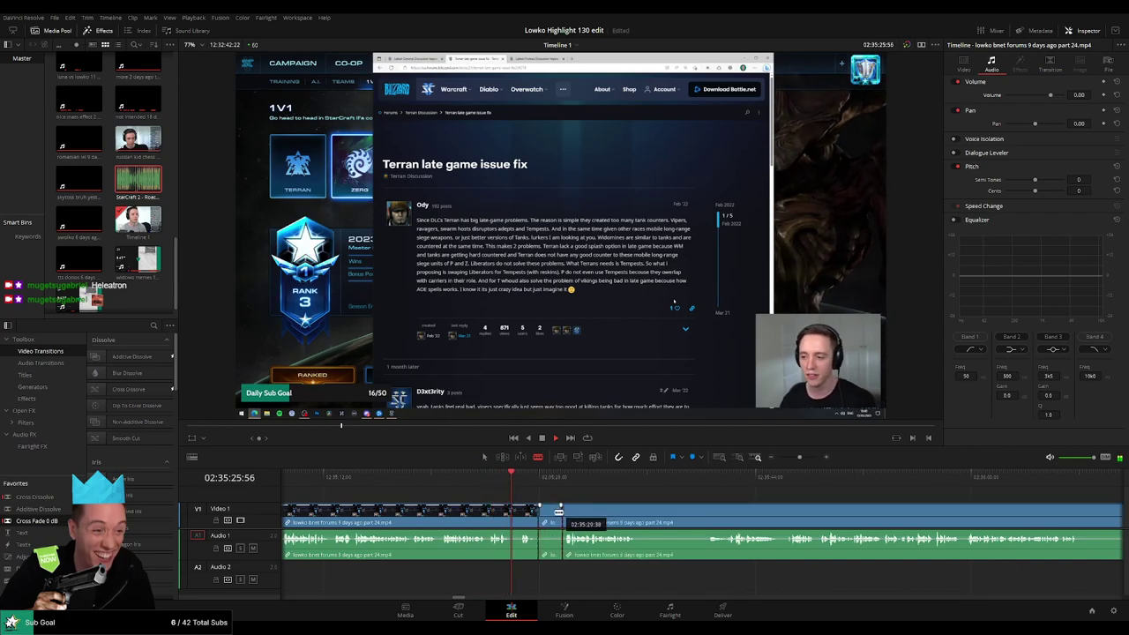
{"action": "key", "text": "a"}
{"action": "key", "text": "Delete"}
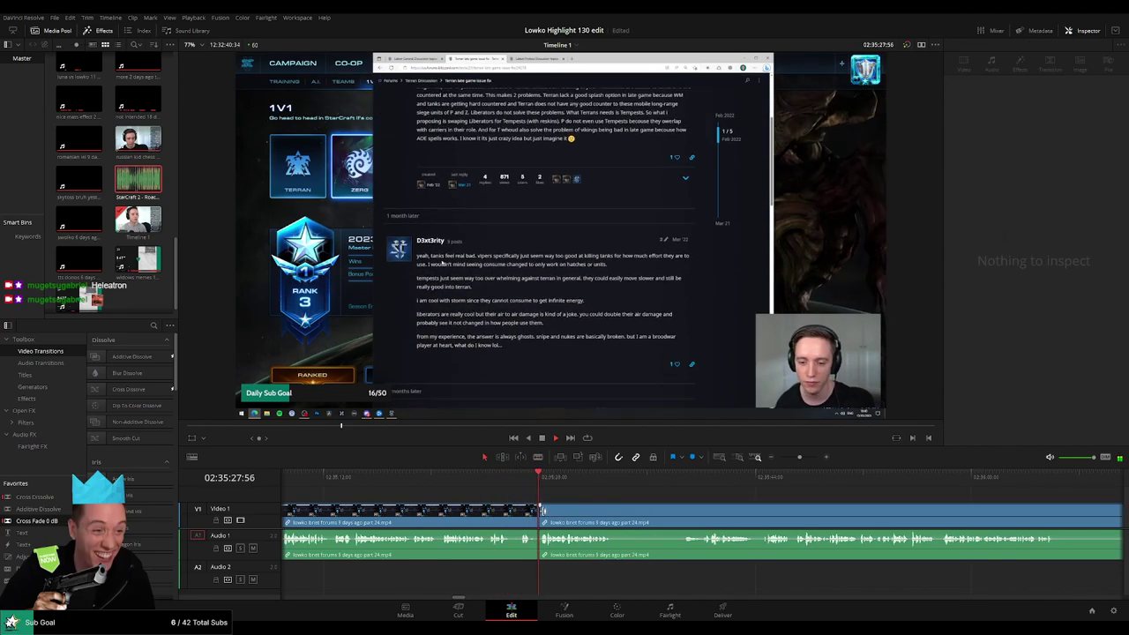
Review the edit, then remove the next short unwanted piece and close the gap.
{"action": "left_click", "coordinate": [522, 530]}
{"action": "key", "text": "space"}
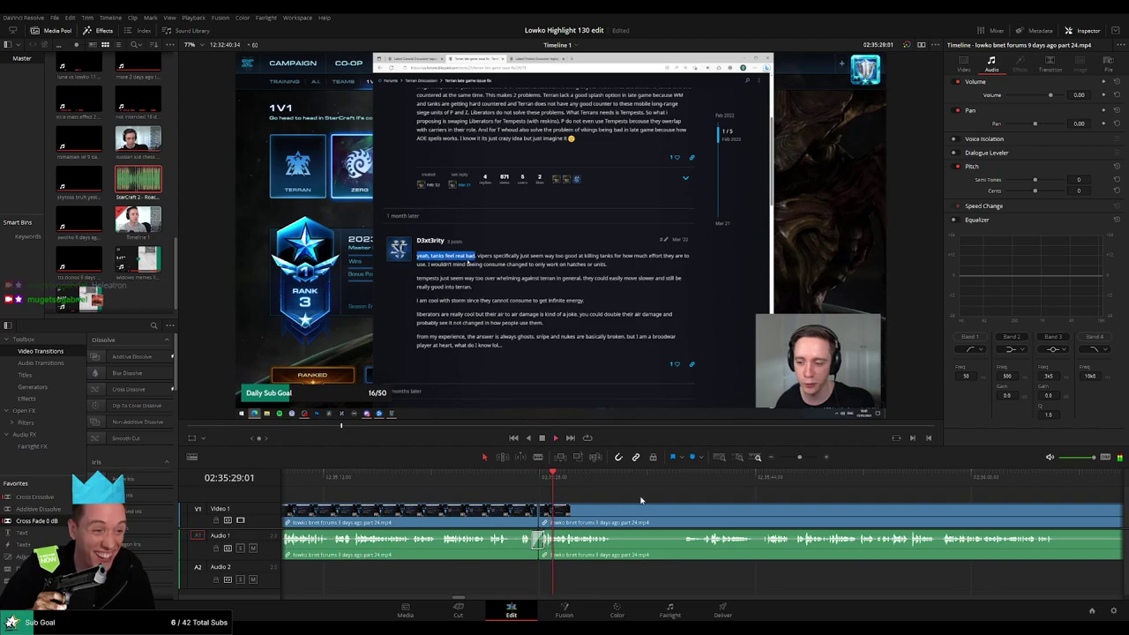
{"action": "scroll", "coordinate": [494, 529], "scroll_direction": "right", "scroll_amount": 3}
{"action": "left_click", "coordinate": [469, 510]}
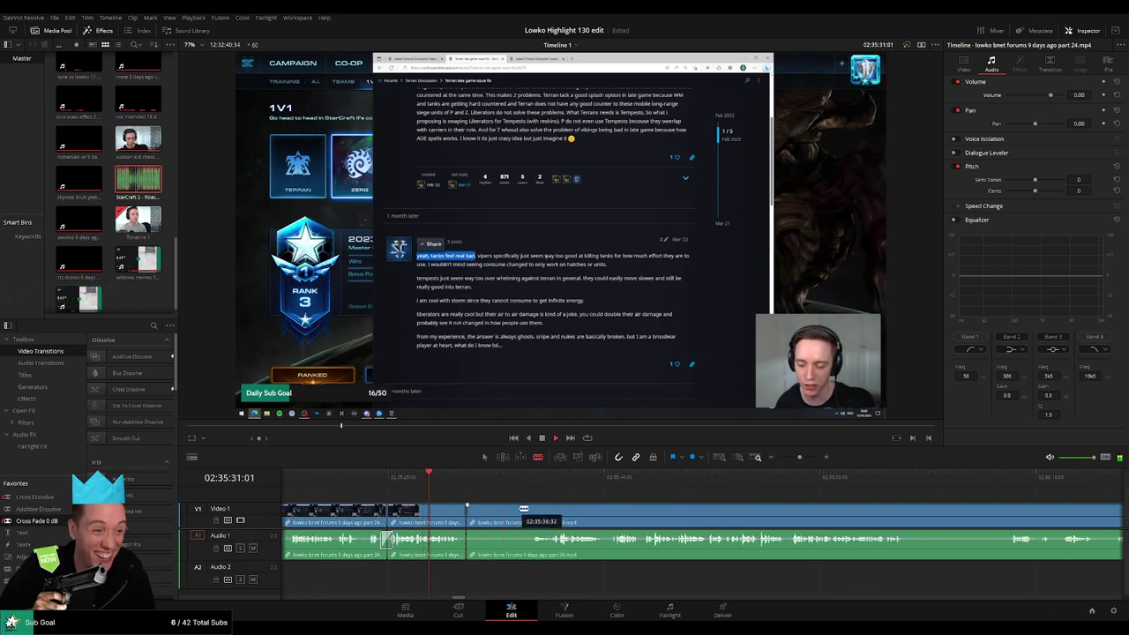
{"action": "left_click", "coordinate": [527, 510]}
{"action": "key", "text": "a"}
{"action": "left_click", "coordinate": [498, 514]}
{"action": "key", "text": "Delete"}
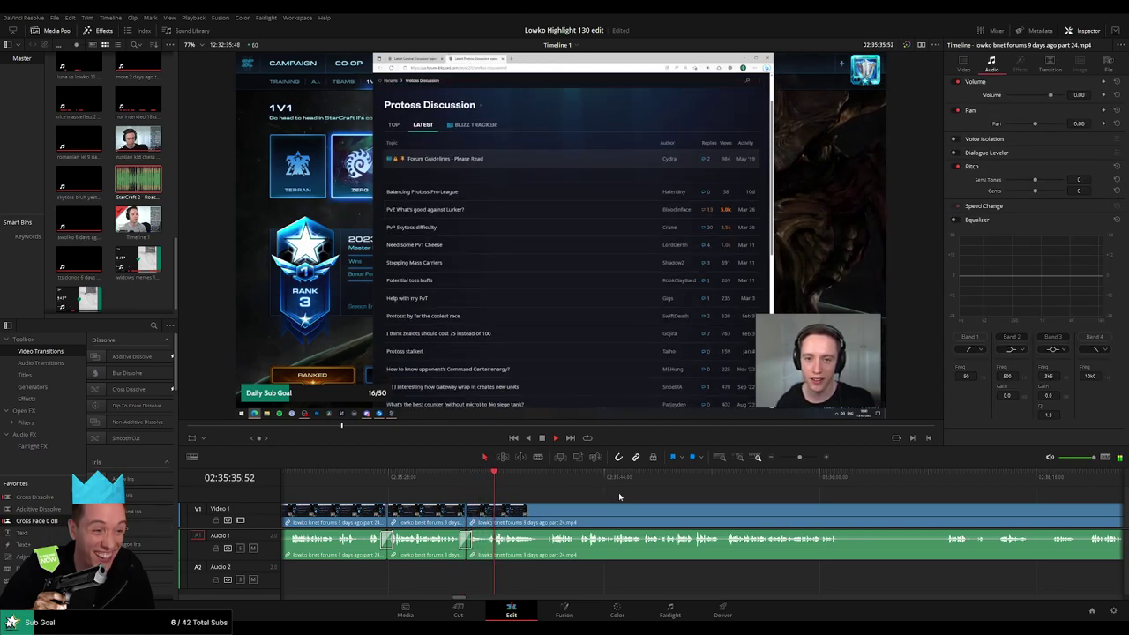
Trim the clip at the edit point, then split and ripple-delete a short piece.
{"action": "scroll", "coordinate": [508, 504], "scroll_direction": "right", "scroll_amount": 3}
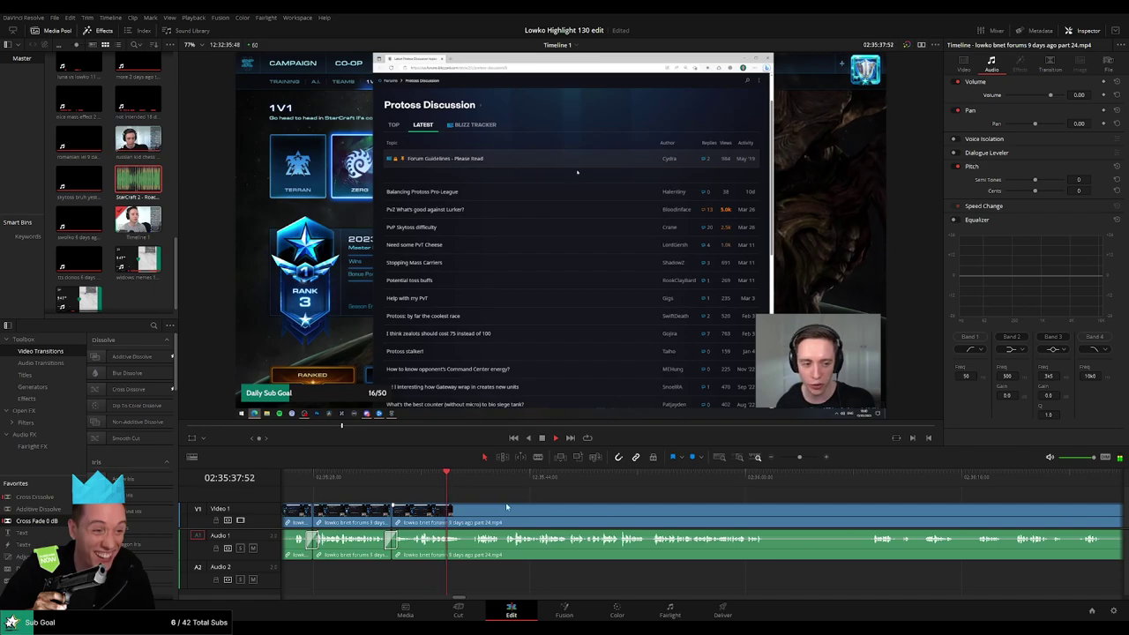
{"action": "scroll", "coordinate": [507, 507], "scroll_direction": "up", "scroll_amount": 2}
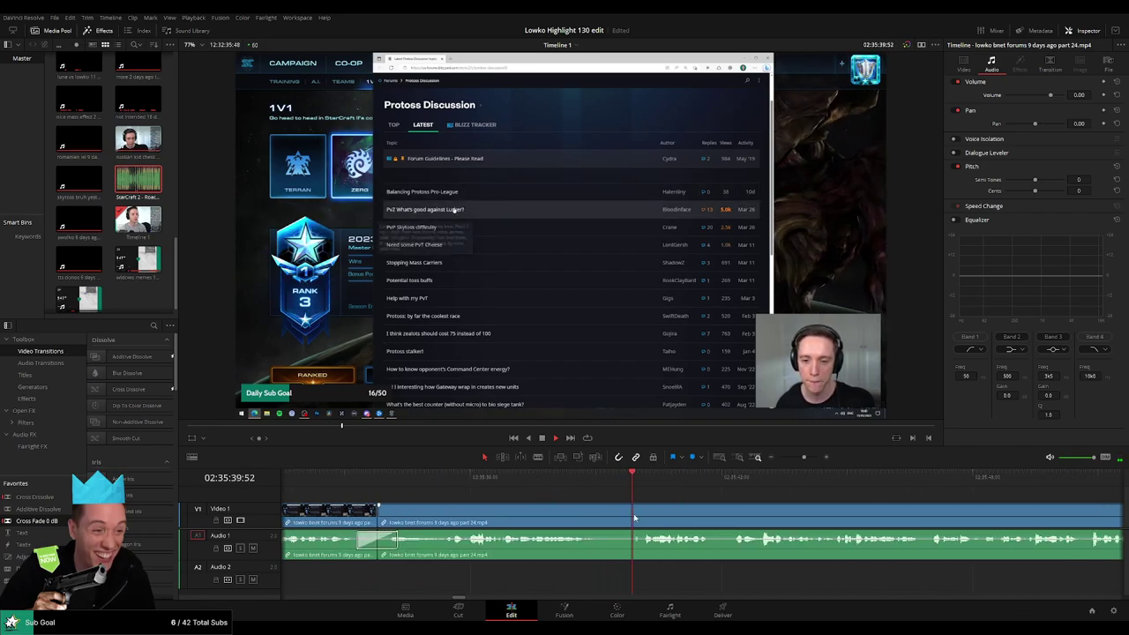
{"action": "left_click_drag", "start_coordinate": [633, 518], "coordinate": [637, 513]}
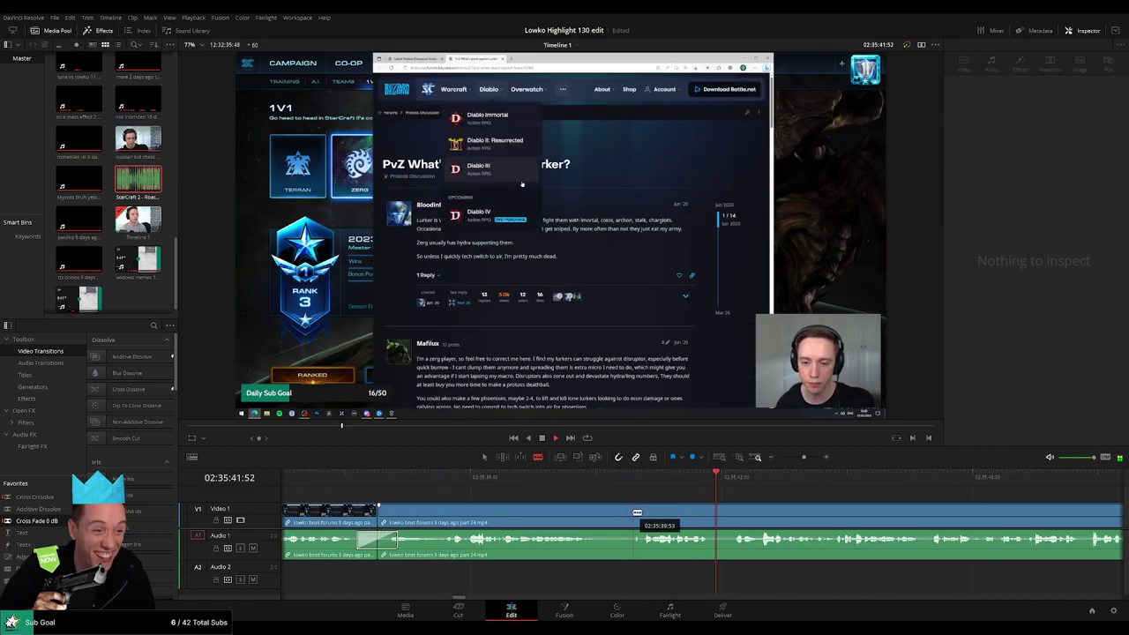
{"action": "left_click", "coordinate": [635, 512]}
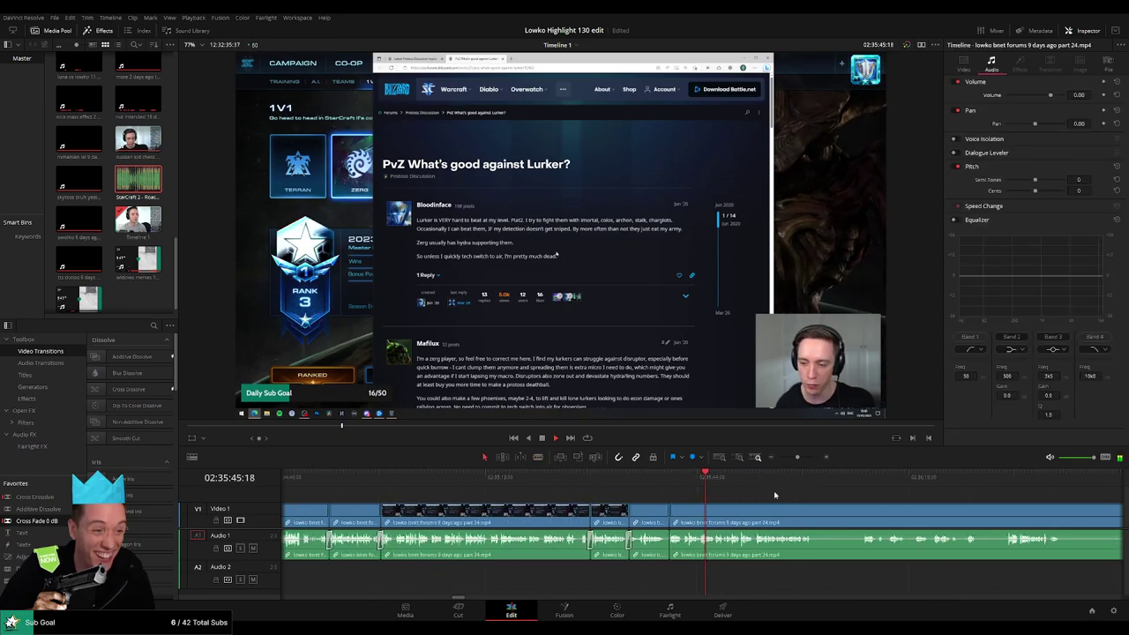
{"action": "scroll", "coordinate": [555, 488], "scroll_direction": "down", "scroll_amount": 3}
{"action": "key", "text": "b"}
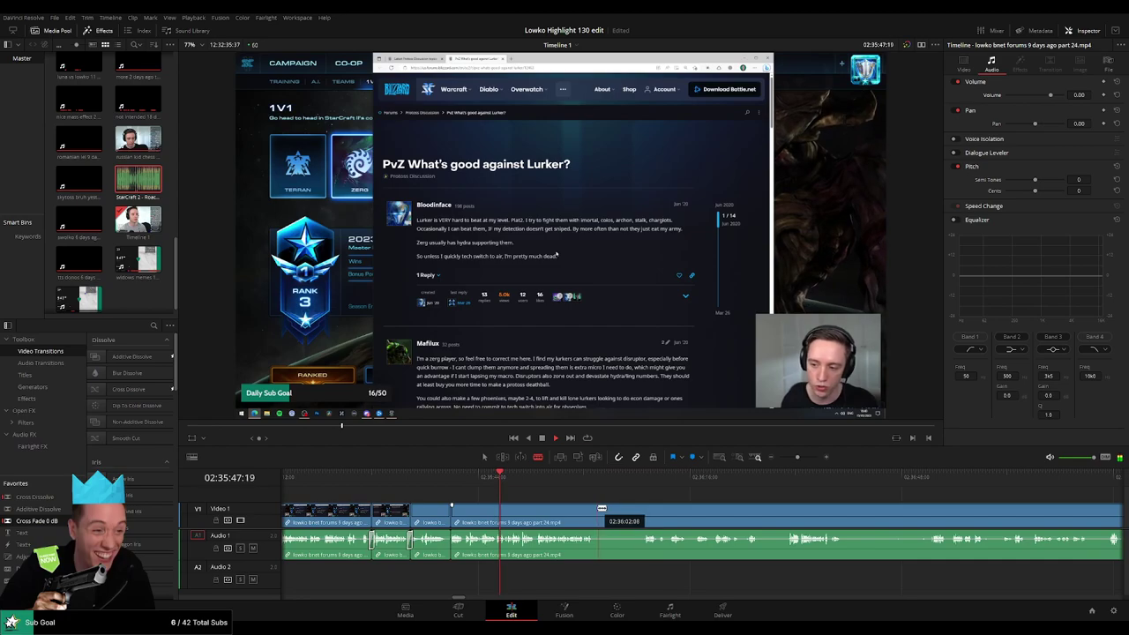
{"action": "left_click", "coordinate": [598, 509]}
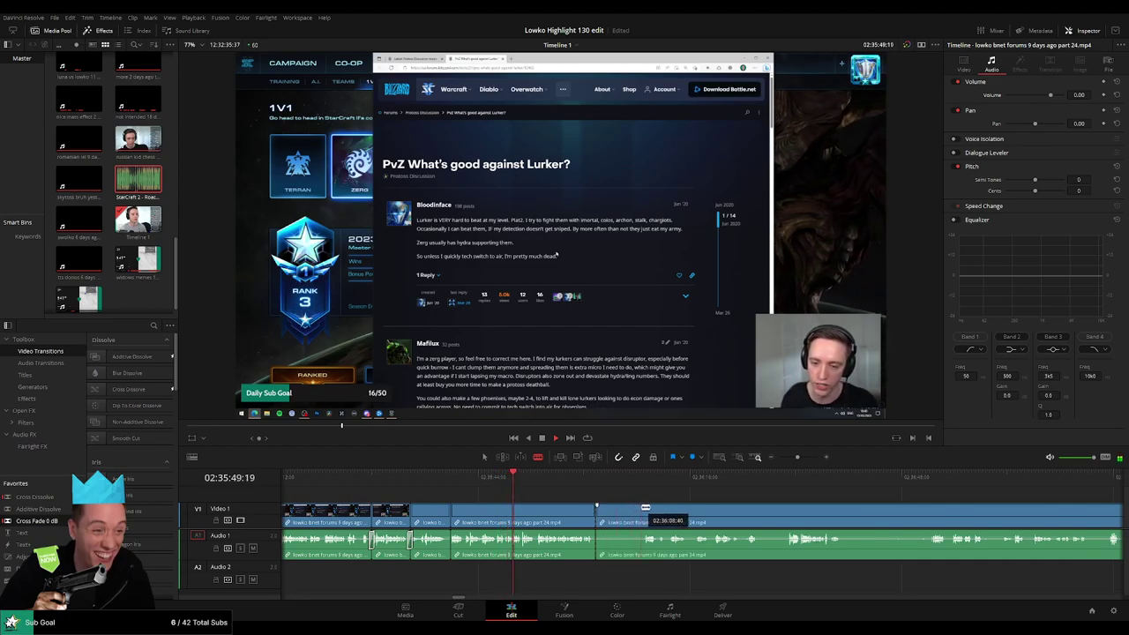
{"action": "key", "text": "Delete"}
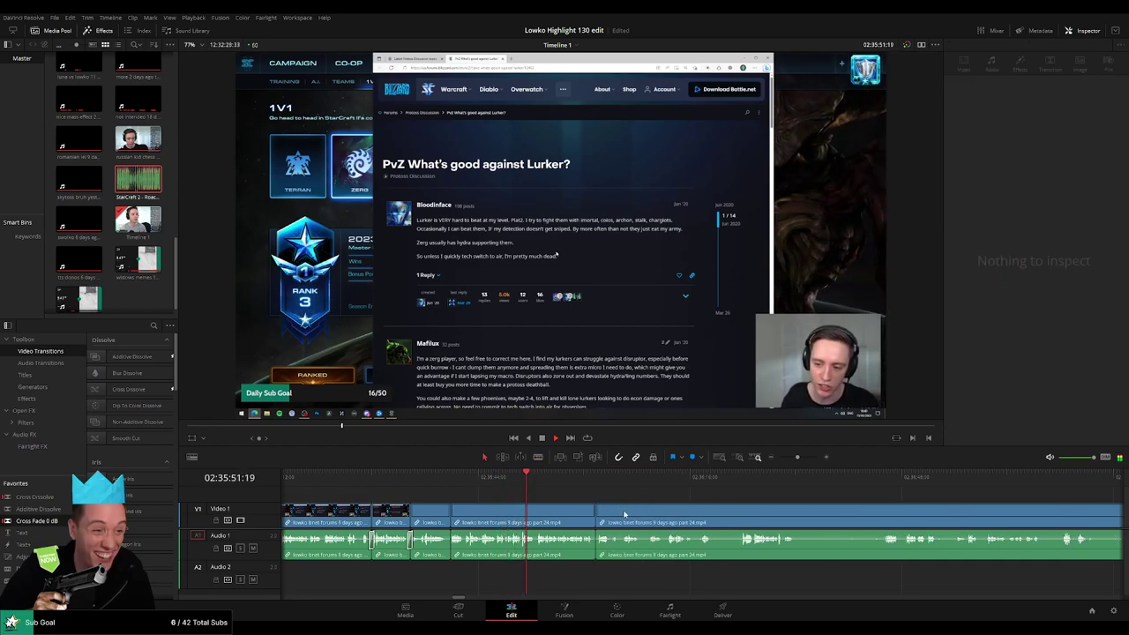
Split the video and audio clips at two more points along the forum footage.
{"action": "scroll", "coordinate": [506, 503], "scroll_direction": "right", "scroll_amount": 5}
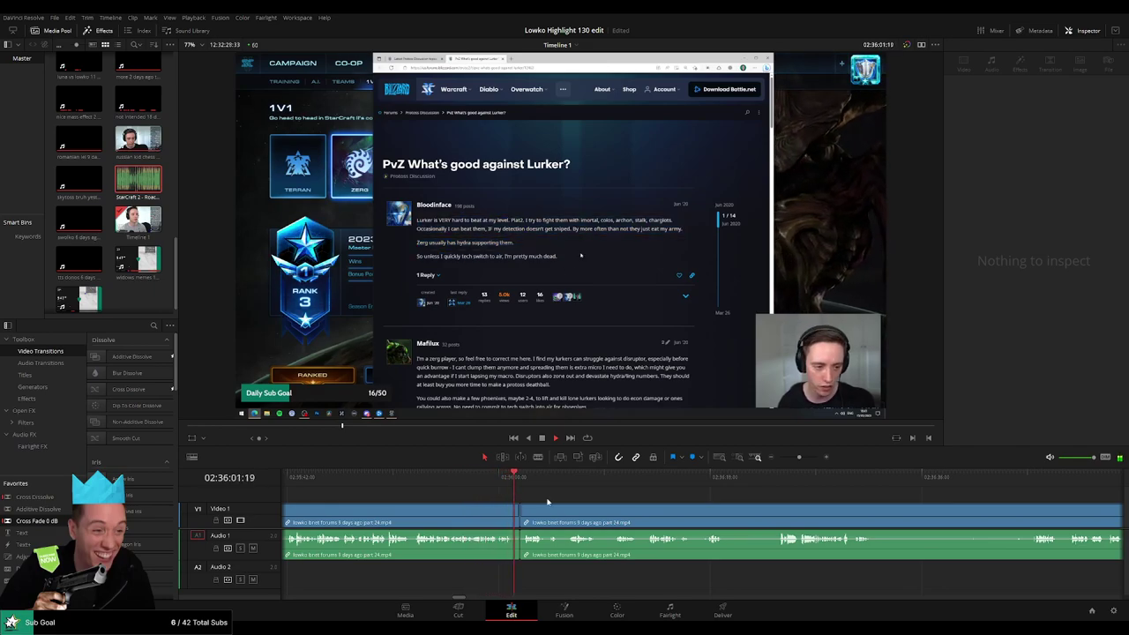
{"action": "scroll", "coordinate": [547, 502], "scroll_direction": "left", "scroll_amount": 3}
{"action": "left_click", "coordinate": [651, 530]}
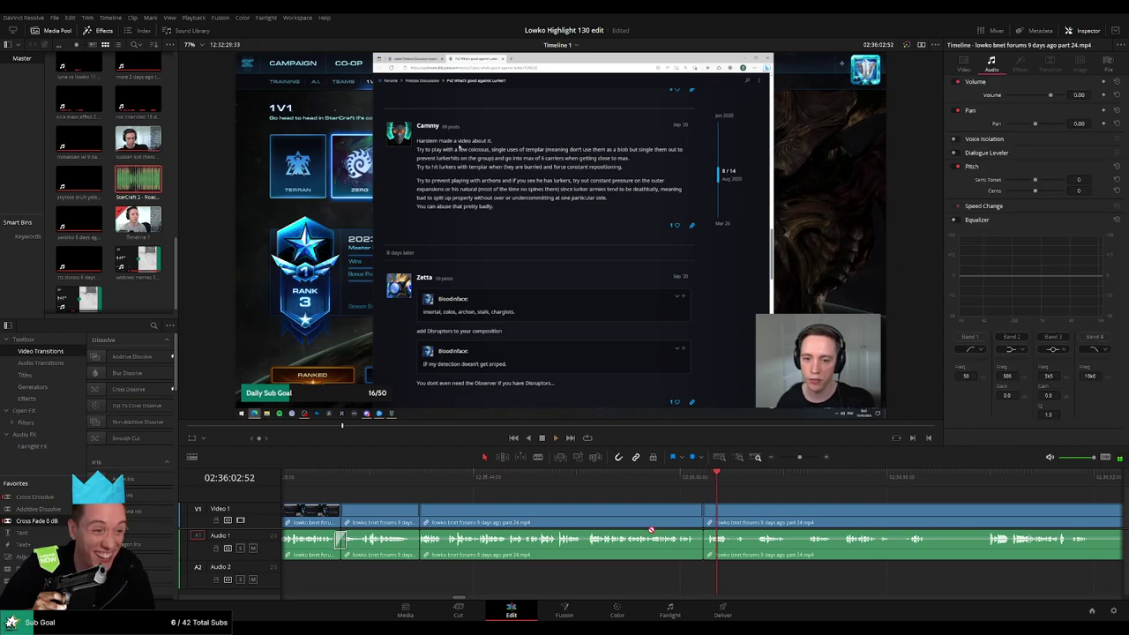
{"action": "scroll", "coordinate": [572, 499], "scroll_direction": "right", "scroll_amount": 3}
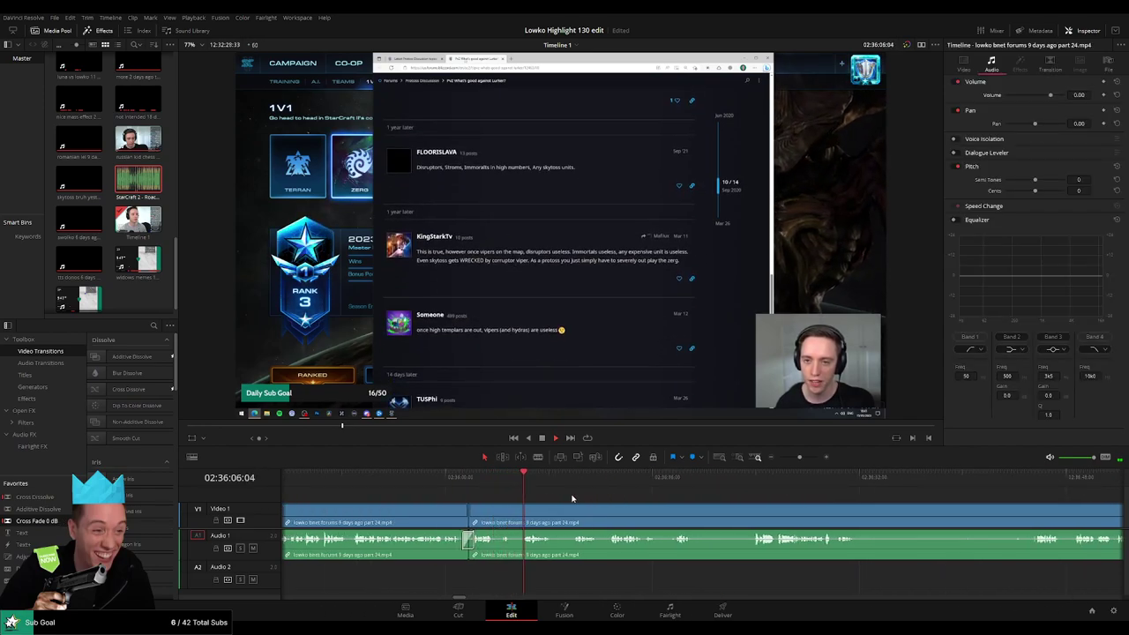
{"action": "scroll", "coordinate": [581, 504], "scroll_direction": "right", "scroll_amount": 1}
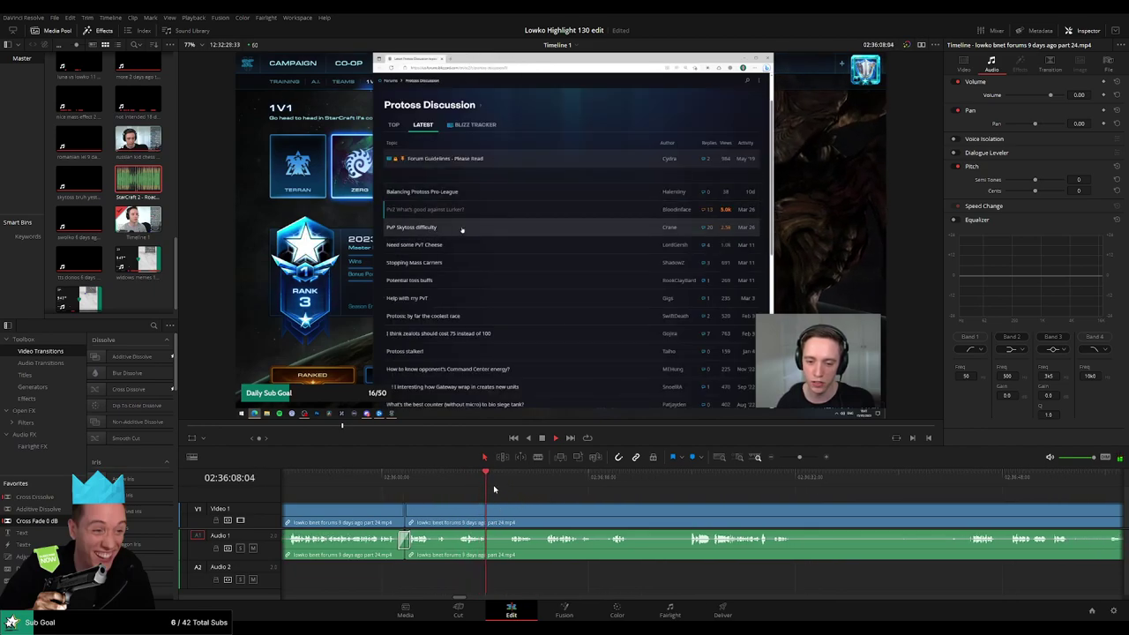
{"action": "key", "text": "b"}
{"action": "left_click", "coordinate": [490, 520]}
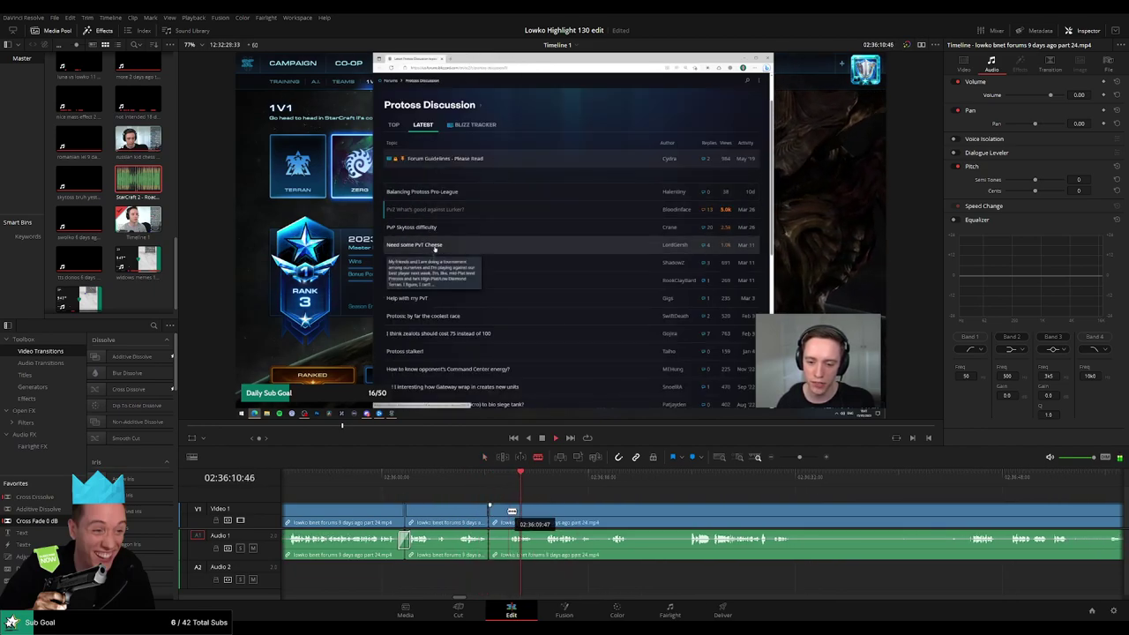
{"action": "key", "text": "space"}
{"action": "key", "text": "a"}
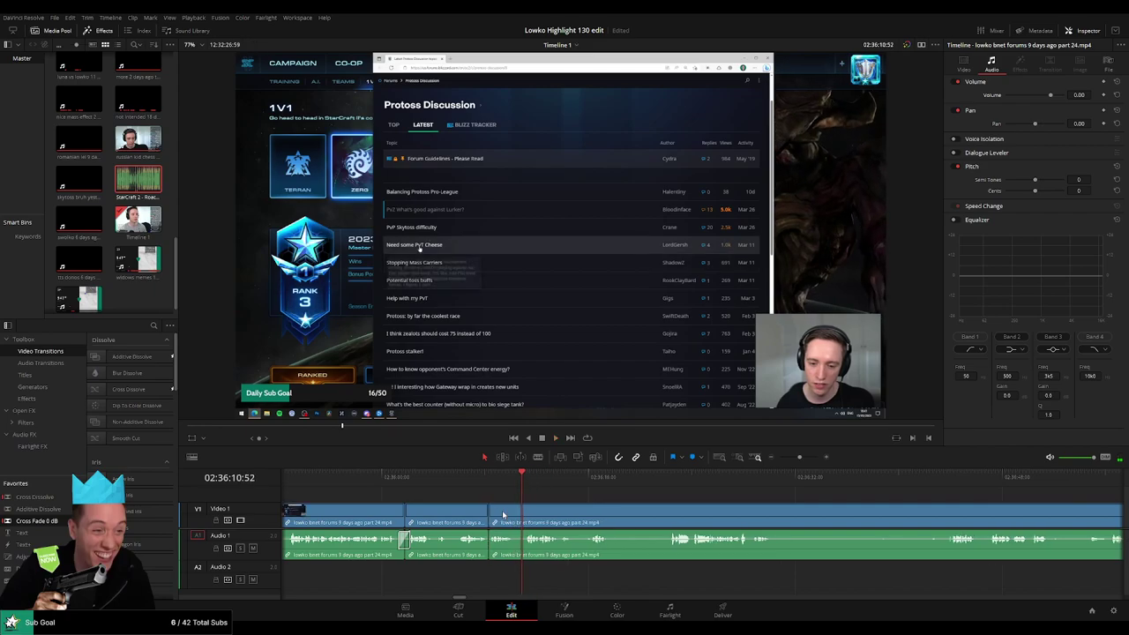
{"action": "key", "text": "space"}
{"action": "key", "text": "b"}
{"action": "left_click", "coordinate": [515, 519]}
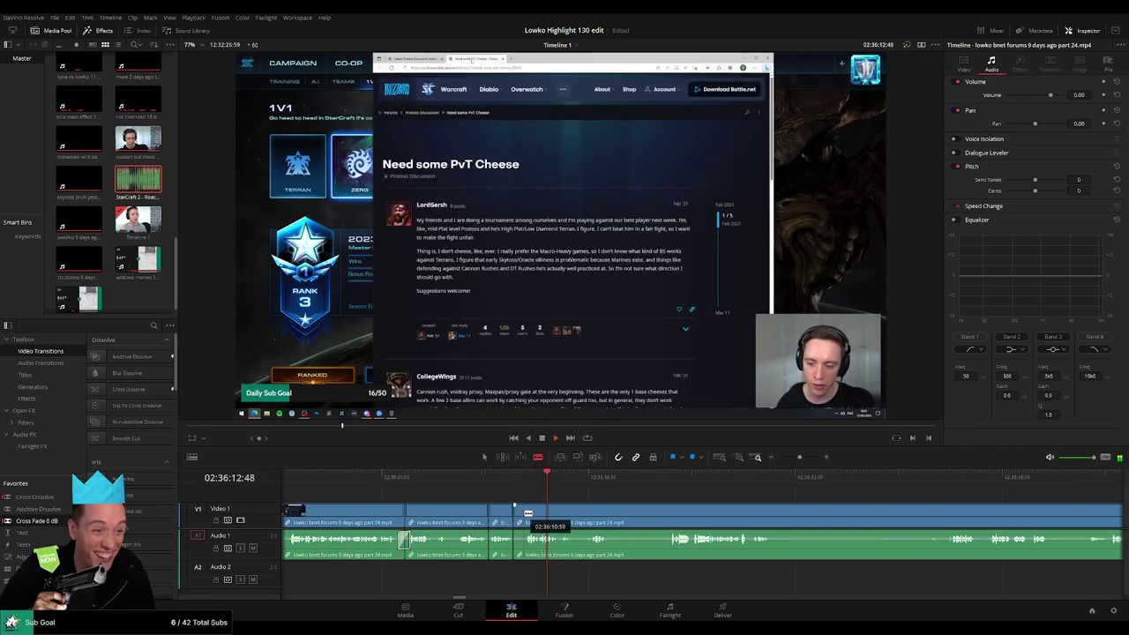
{"action": "key", "text": "a"}
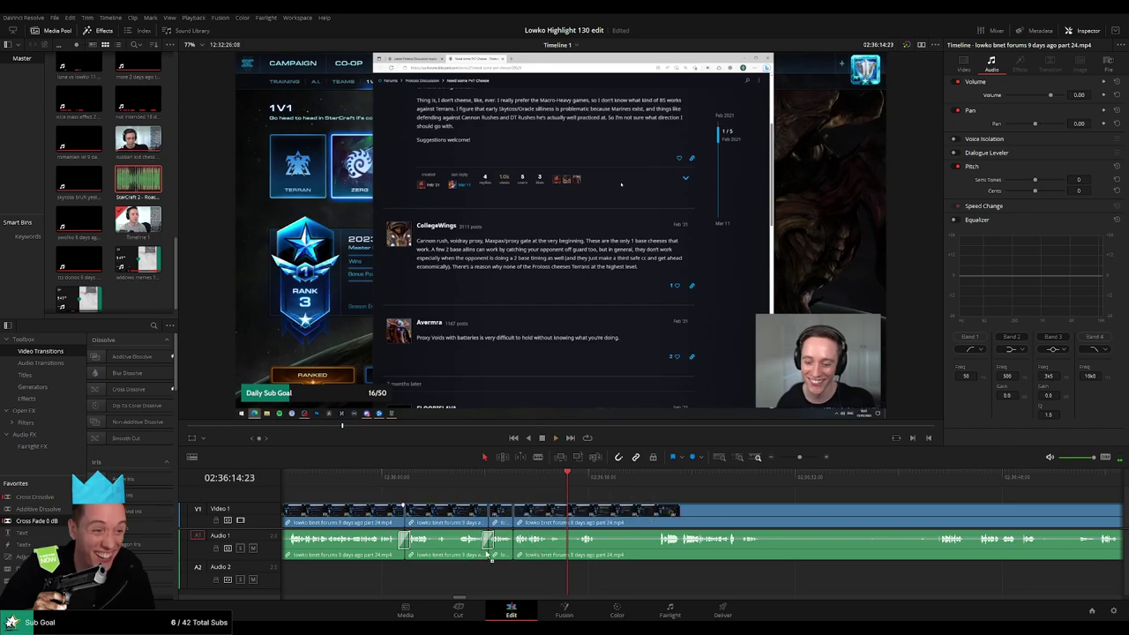
Make two further blade cuts bracketing the next short piece of footage.
{"action": "scroll", "coordinate": [509, 546], "scroll_direction": "left", "scroll_amount": 2}
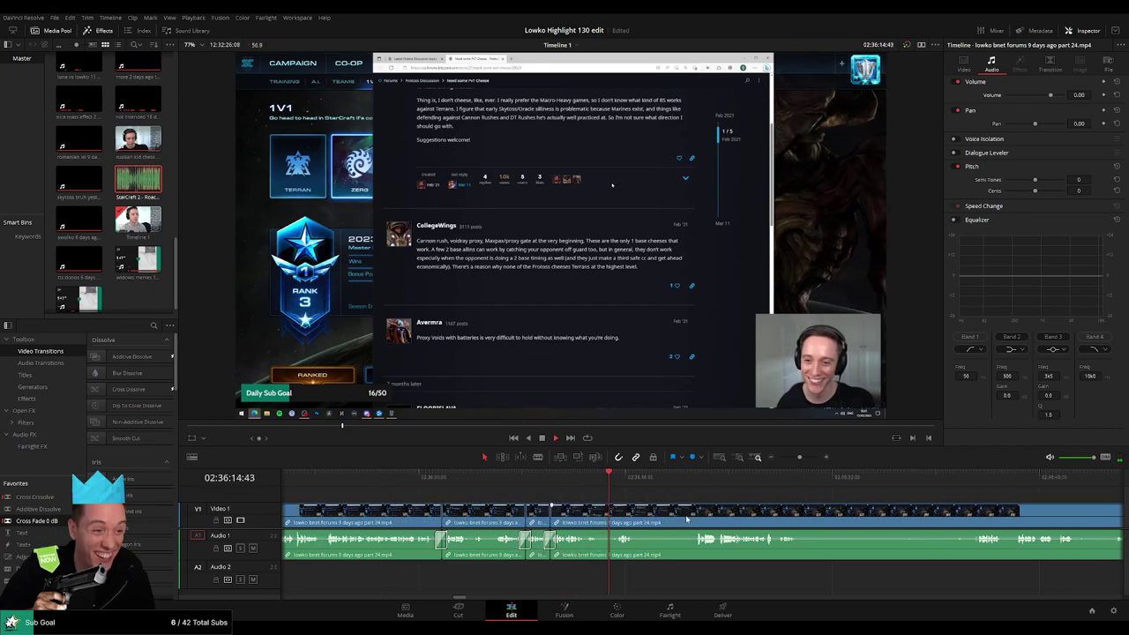
{"action": "scroll", "coordinate": [600, 512], "scroll_direction": "right", "scroll_amount": 8}
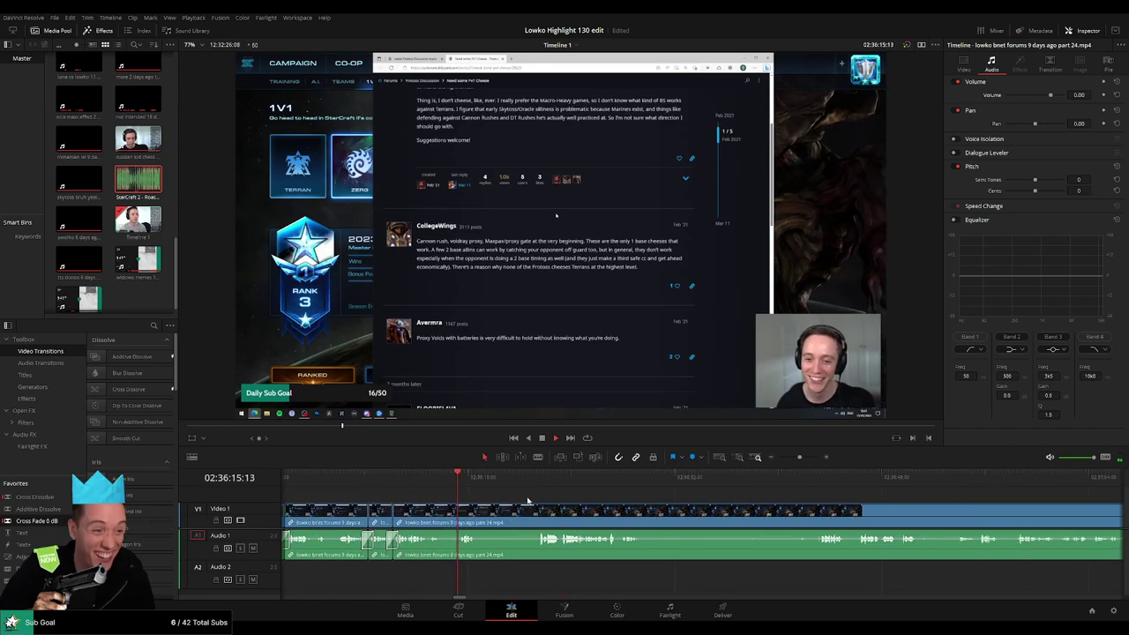
{"action": "key", "text": "b"}
{"action": "left_click", "coordinate": [481, 514]}
{"action": "left_click", "coordinate": [536, 513]}
Delete the short piece between the cuts, then split the clips and adjust a clip boundary.
{"action": "key", "text": "a"}
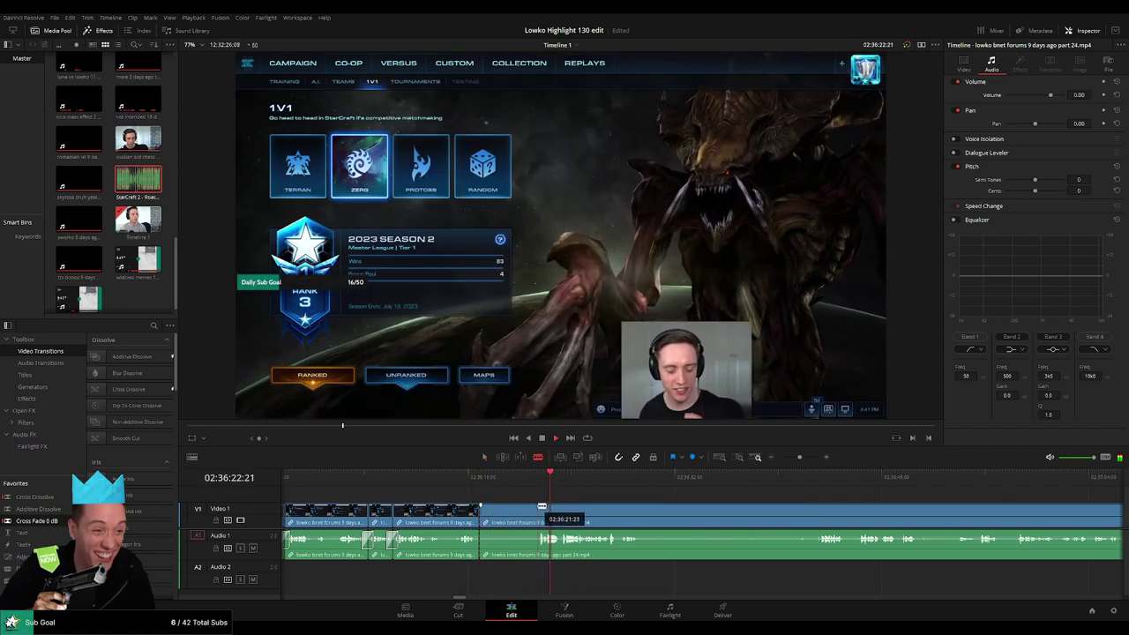
{"action": "left_click", "coordinate": [518, 512]}
{"action": "key", "text": "Delete"}
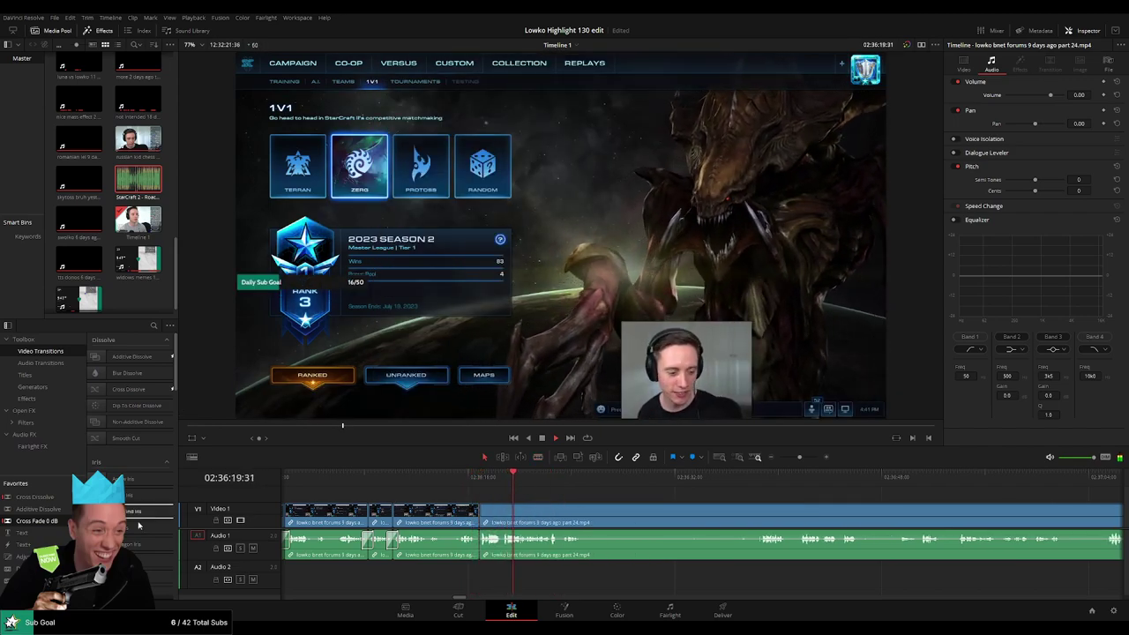
{"action": "scroll", "coordinate": [507, 533], "scroll_direction": "down", "scroll_amount": 2}
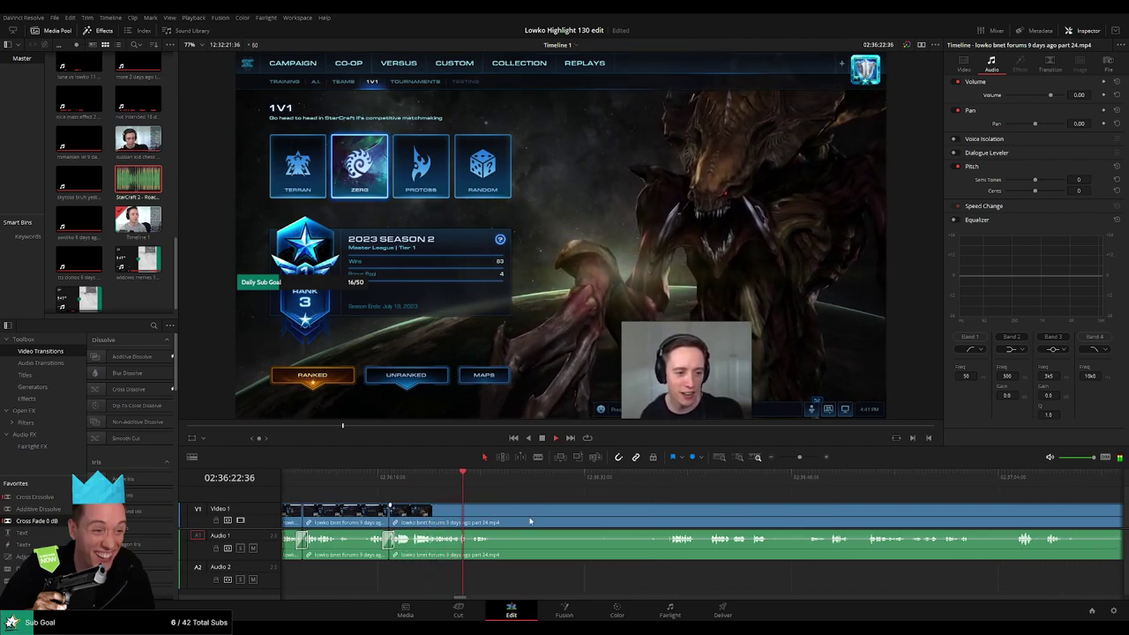
{"action": "key", "text": "b"}
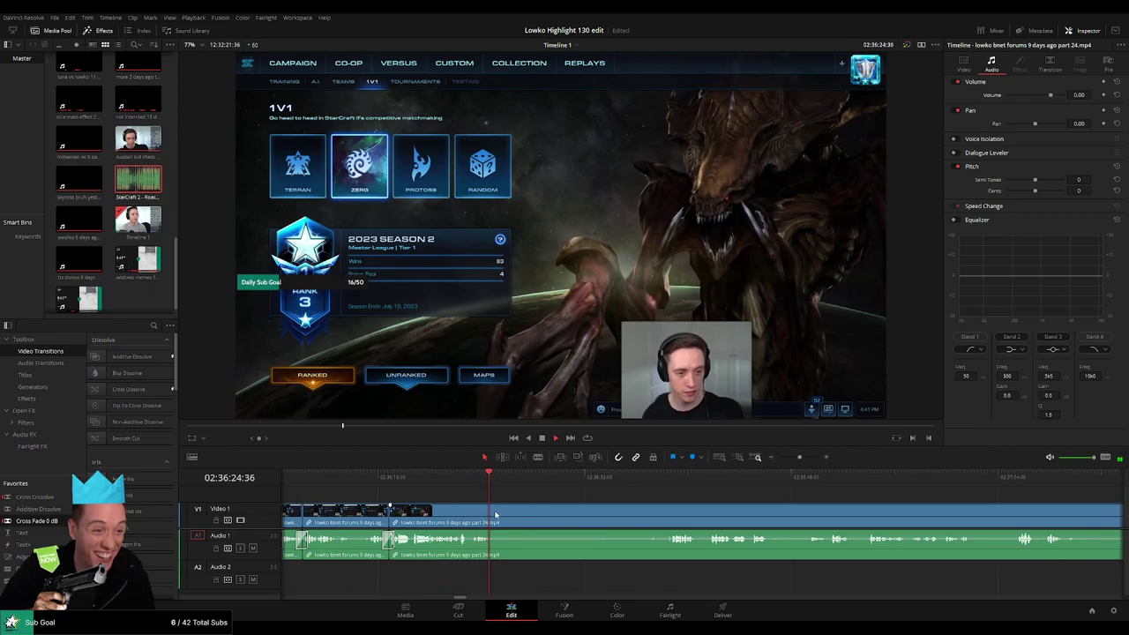
{"action": "left_click", "coordinate": [498, 511]}
{"action": "left_click", "coordinate": [663, 482]}
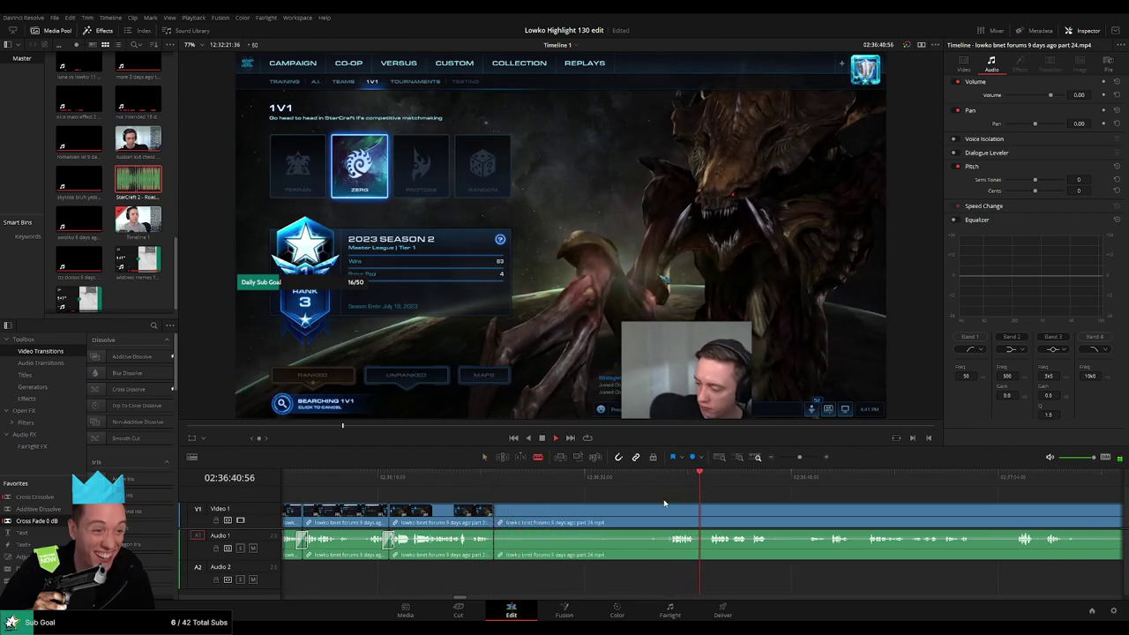
{"action": "mouse_move", "coordinate": [692, 522]}
{"action": "left_mouse_down"}
{"action": "mouse_move", "coordinate": [637, 517]}
{"action": "mouse_move", "coordinate": [645, 527]}
{"action": "left_mouse_up"}
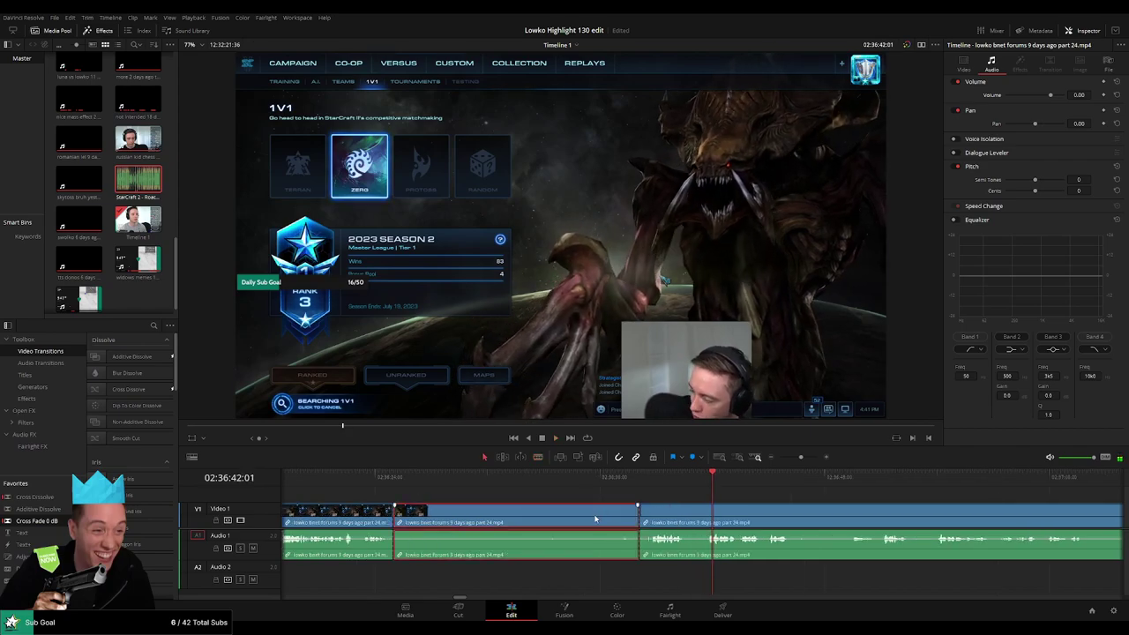
{"action": "key", "text": "ctrl+z"}
{"action": "key", "text": "ctrl+z"}
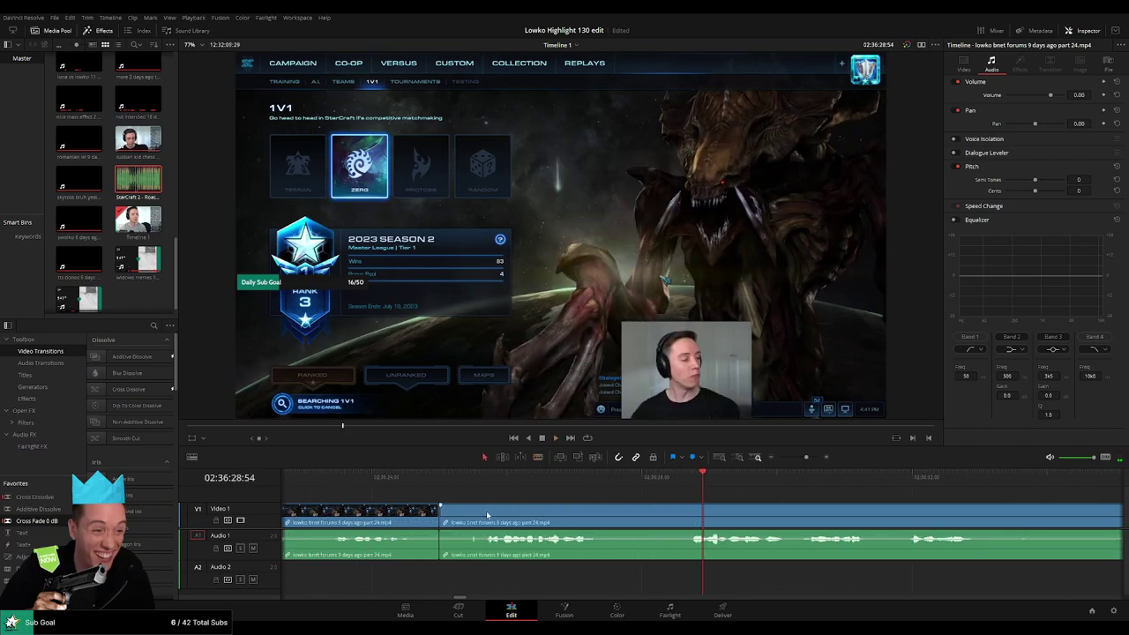
{"action": "left_click_drag", "start_coordinate": [485, 522], "coordinate": [476, 523]}
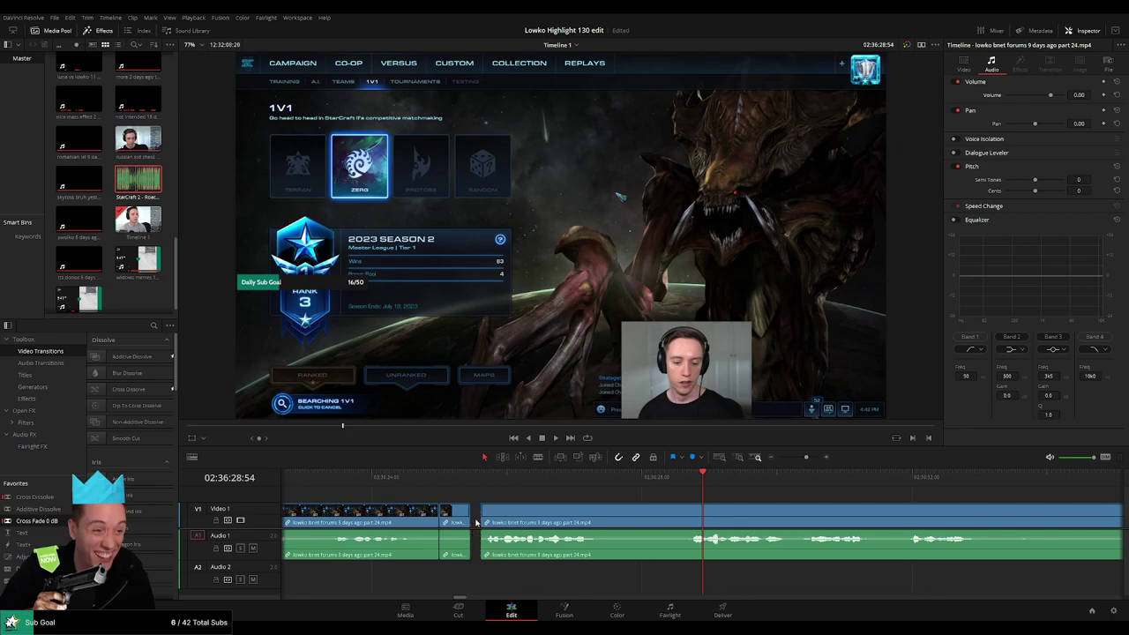
Split out a brief section at the playhead and silence its short audio piece.
{"action": "key", "text": "space"}
{"action": "key", "text": "ctrl+minus"}
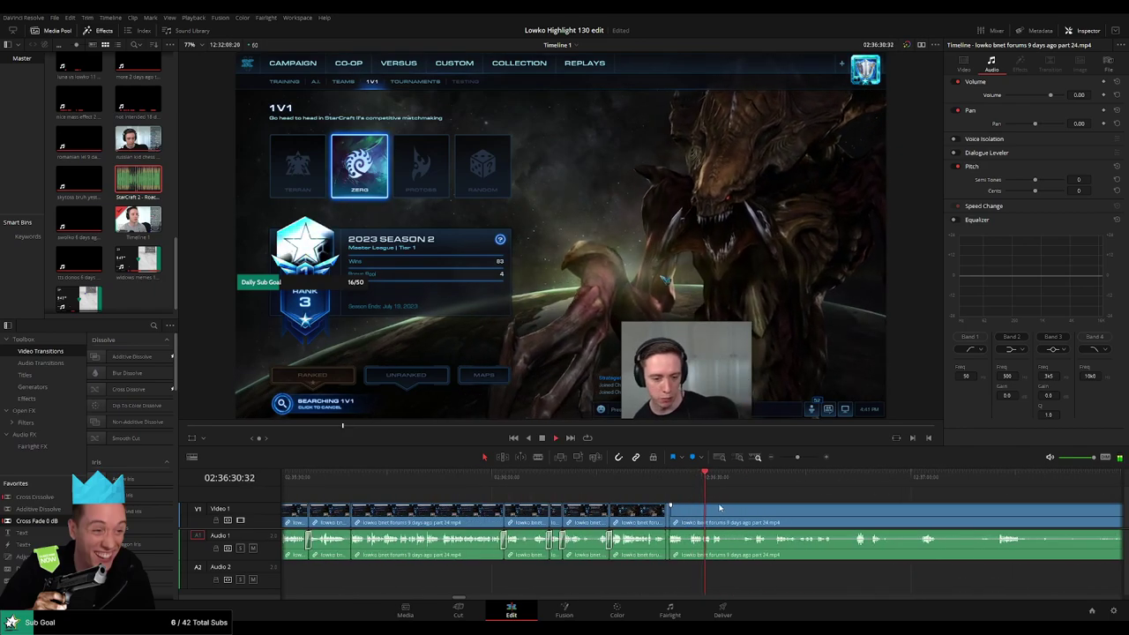
{"action": "key", "text": "ctrl+equal"}
{"action": "key", "text": "ctrl+equal"}
{"action": "key", "text": "ctrl+equal"}
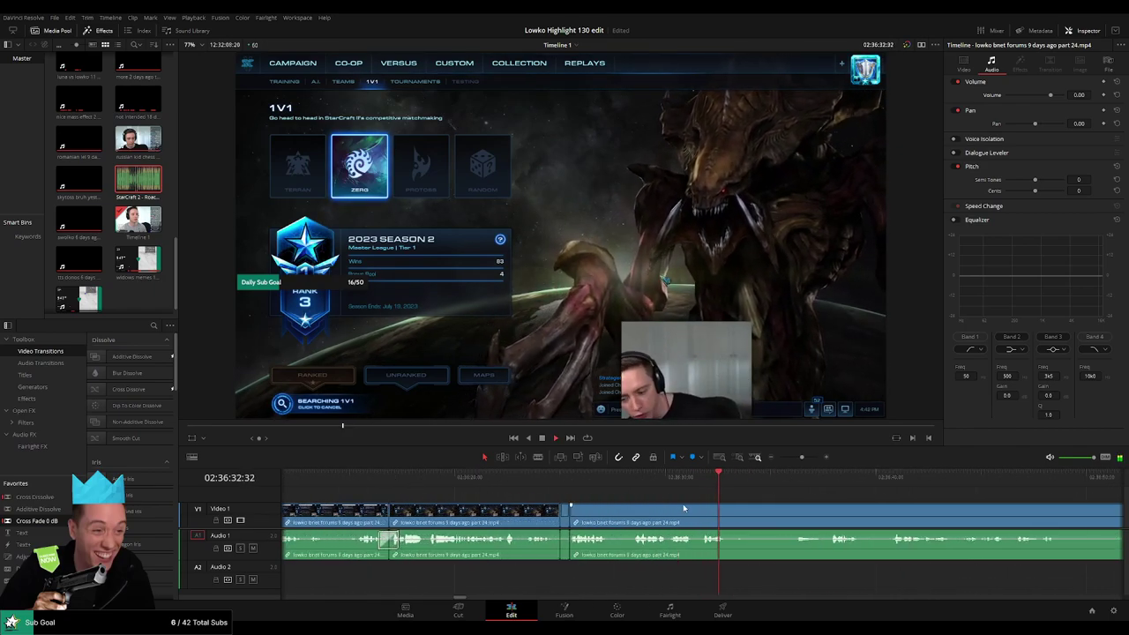
{"action": "left_click", "coordinate": [673, 484]}
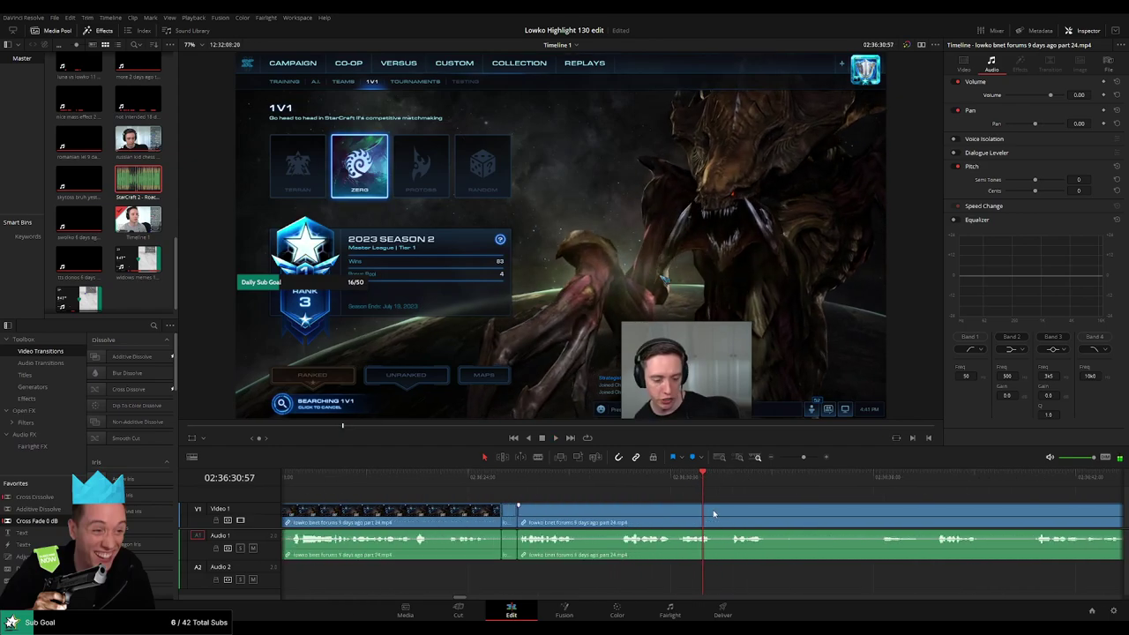
{"action": "left_click", "coordinate": [687, 490]}
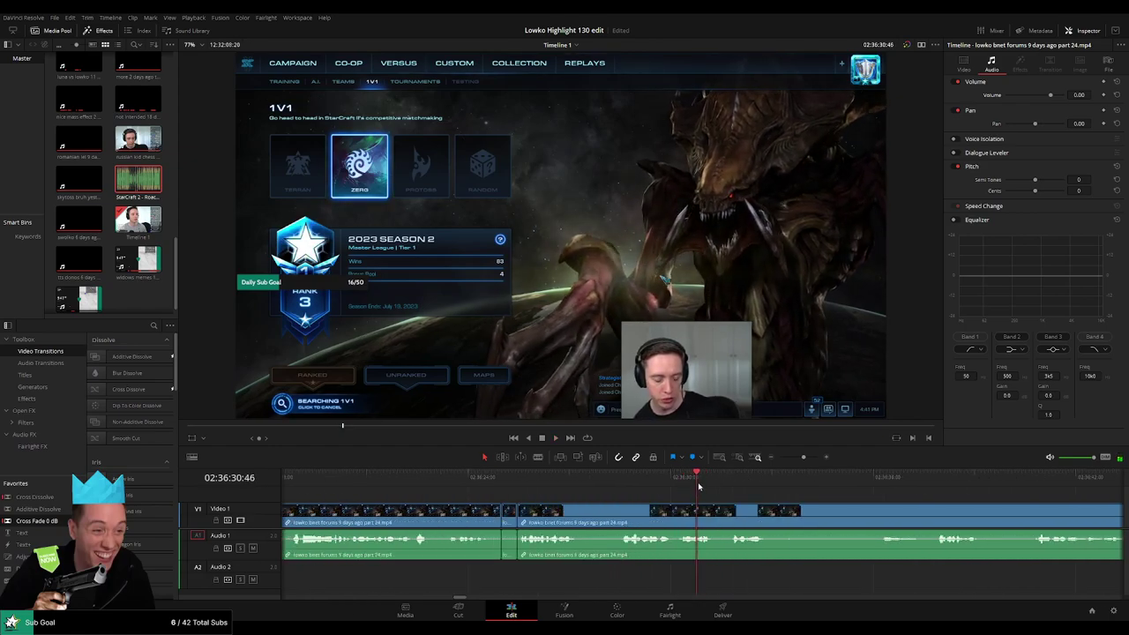
{"action": "key", "text": "ctrl+b"}
{"action": "left_click", "coordinate": [714, 484]}
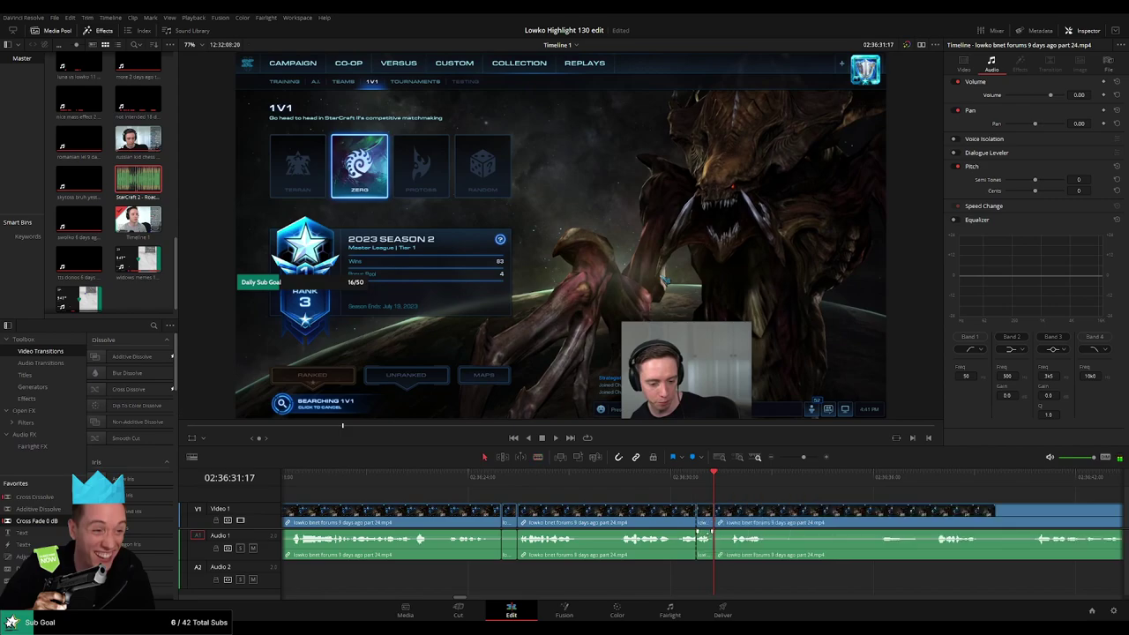
{"action": "left_click_drag", "start_coordinate": [710, 533], "coordinate": [707, 556]}
Split the clips around the moment and place 'StarCraft 2 - Roach Quotes' on Audio 2 beneath it.
{"action": "key", "text": "space"}
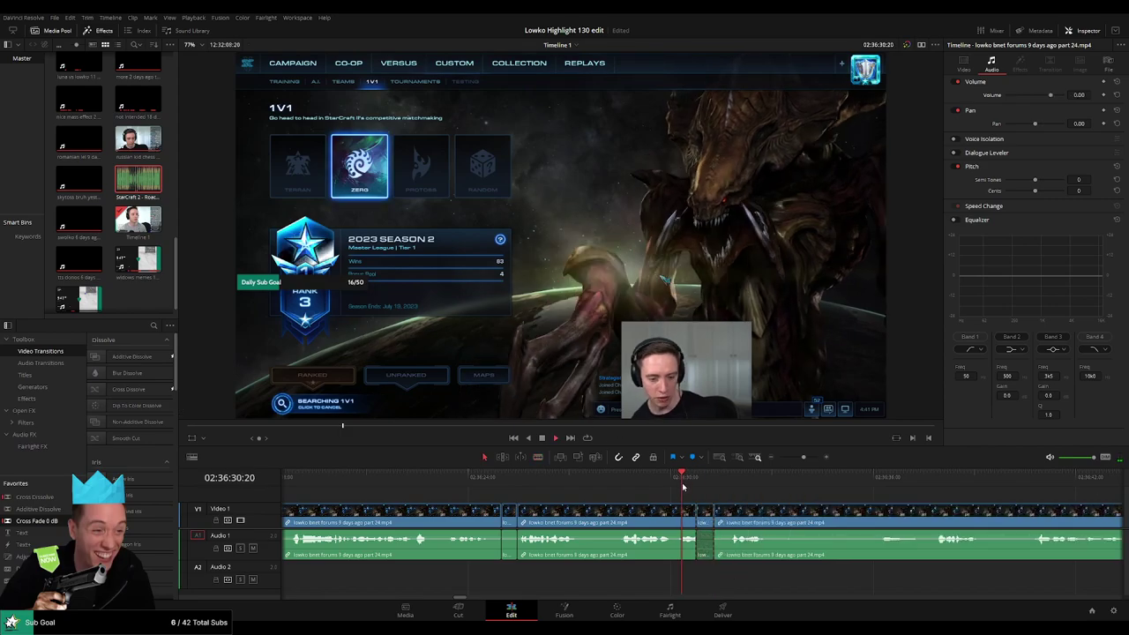
{"action": "left_click", "coordinate": [701, 477]}
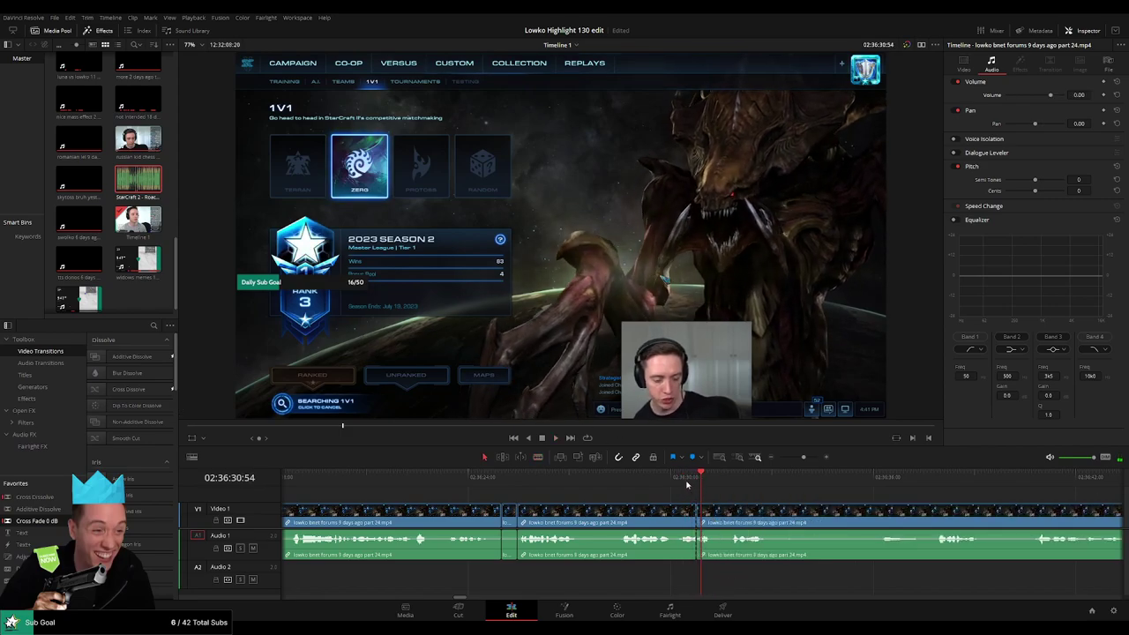
{"action": "key", "text": "j"}
{"action": "key", "text": "space"}
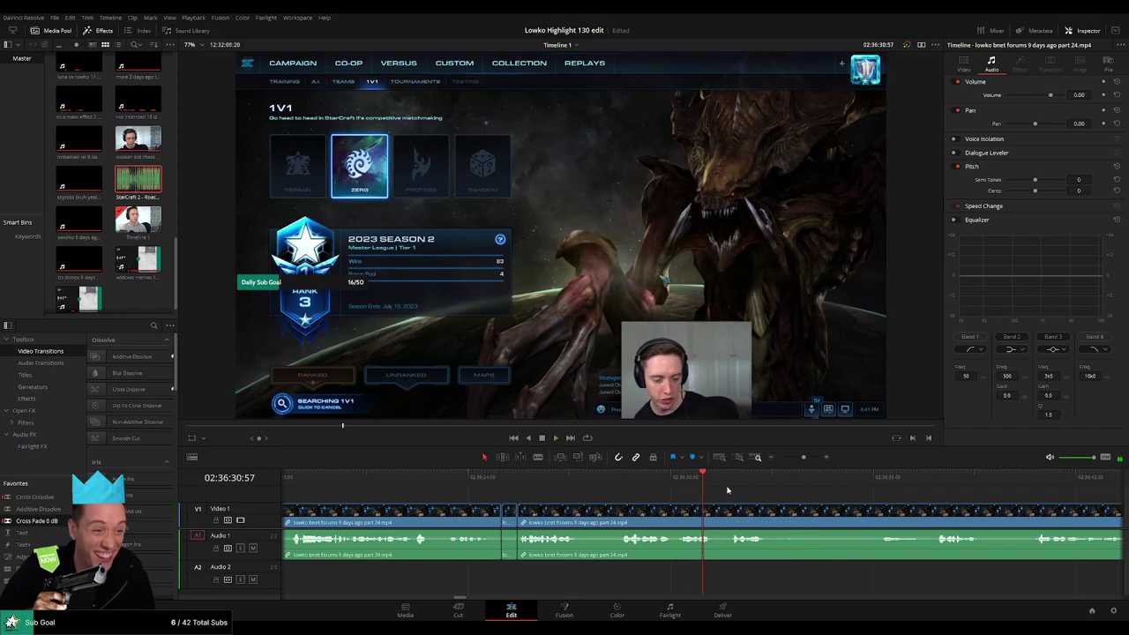
{"action": "left_click_drag", "start_coordinate": [801, 457], "coordinate": [808, 460]}
{"action": "left_click_drag", "start_coordinate": [611, 487], "coordinate": [687, 490]}
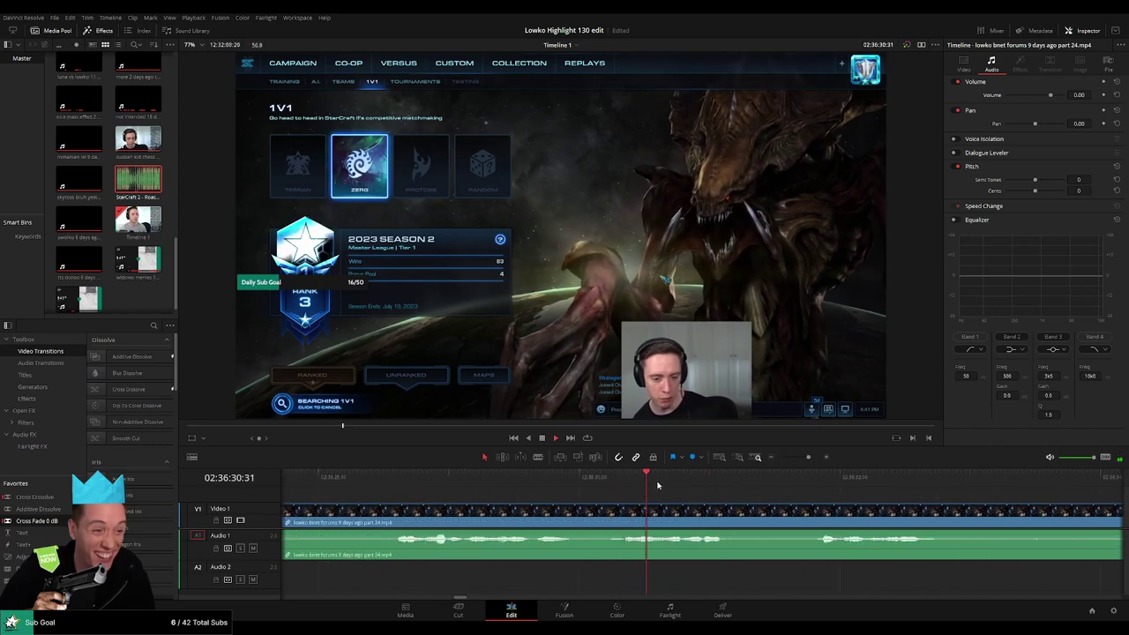
{"action": "key", "text": "ctrl+b"}
{"action": "key", "text": "space"}
{"action": "key", "text": "space"}
{"action": "key", "text": "ctrl+b"}
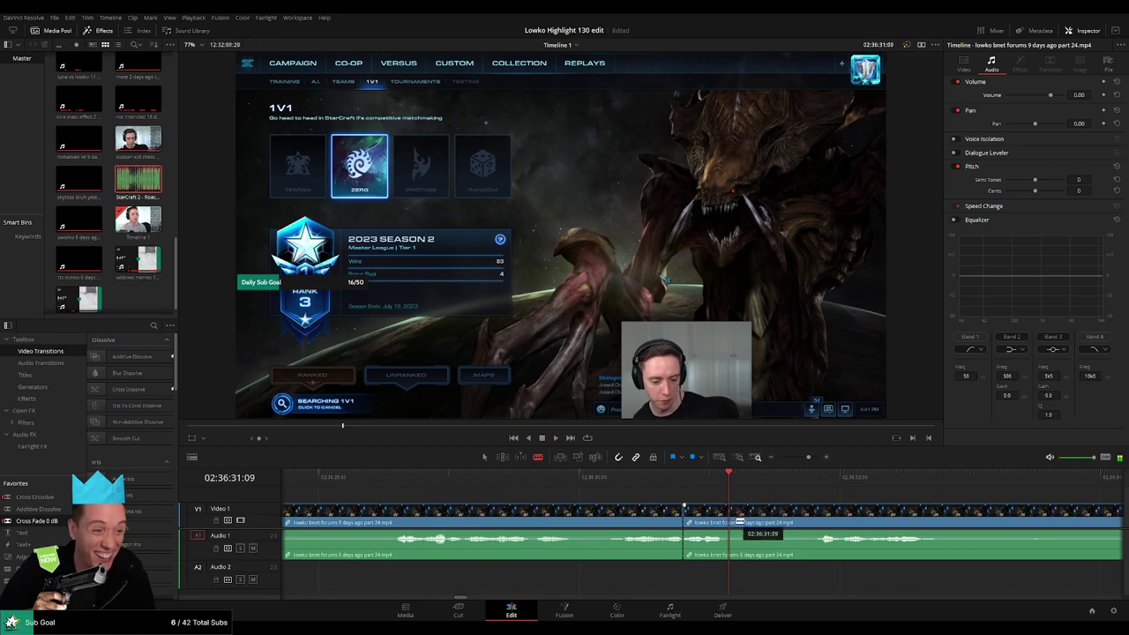
{"action": "mouse_move", "coordinate": [138, 179]}
{"action": "left_mouse_down"}
{"action": "mouse_move", "coordinate": [665, 579]}
{"action": "mouse_move", "coordinate": [708, 584]}
{"action": "left_mouse_up"}
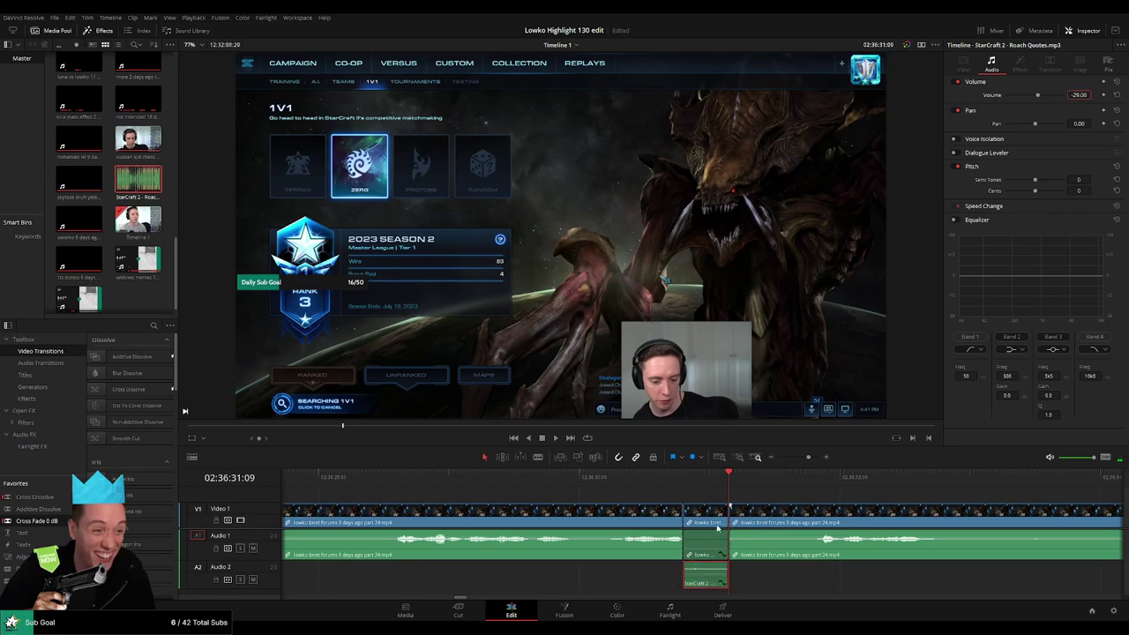
Play back the sound-effect section, then cut and delete a dead moment.
{"action": "key", "text": "space"}
{"action": "scroll", "coordinate": [785, 505], "scroll_direction": "down", "scroll_amount": 2}
{"action": "left_click", "coordinate": [785, 505]}
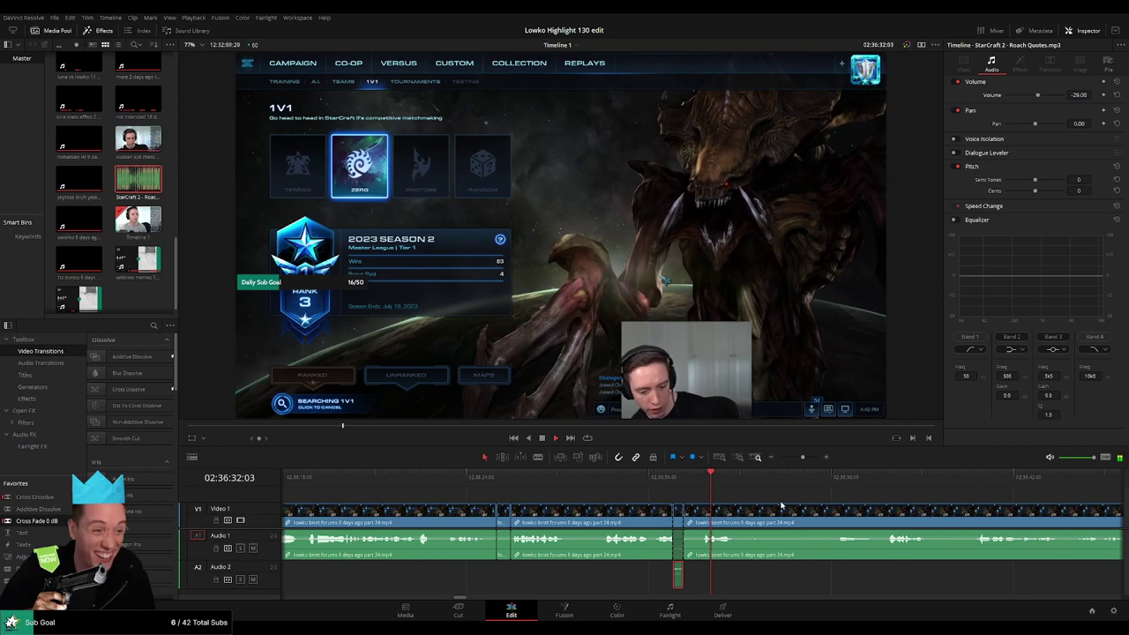
{"action": "scroll", "coordinate": [634, 491], "scroll_direction": "right", "scroll_amount": 3}
{"action": "key", "text": "b"}
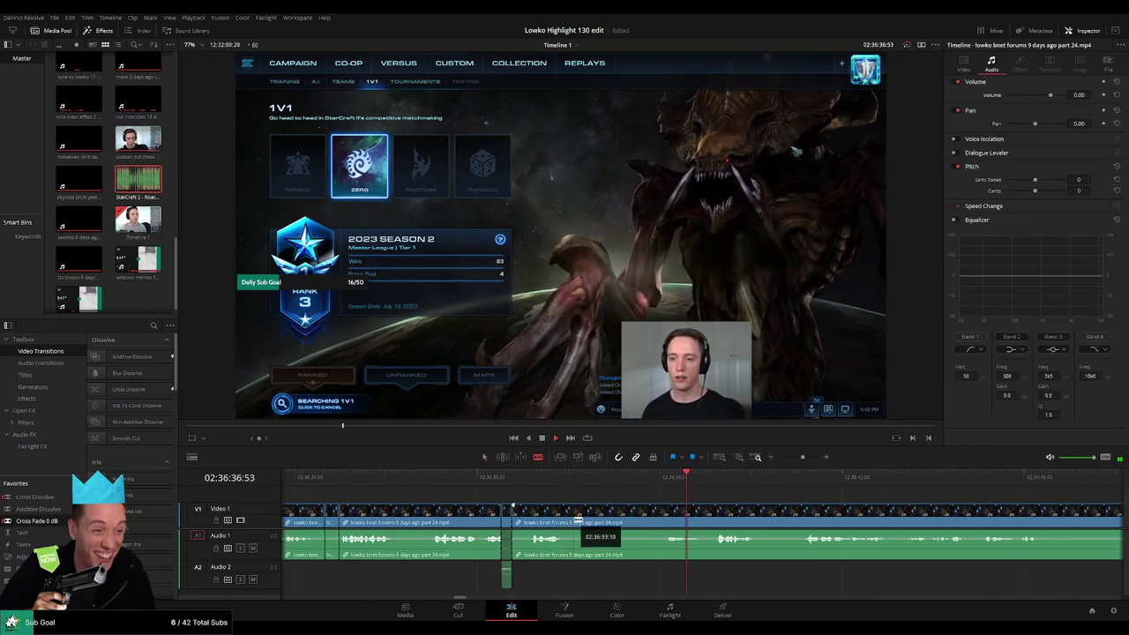
{"action": "left_click", "coordinate": [578, 516]}
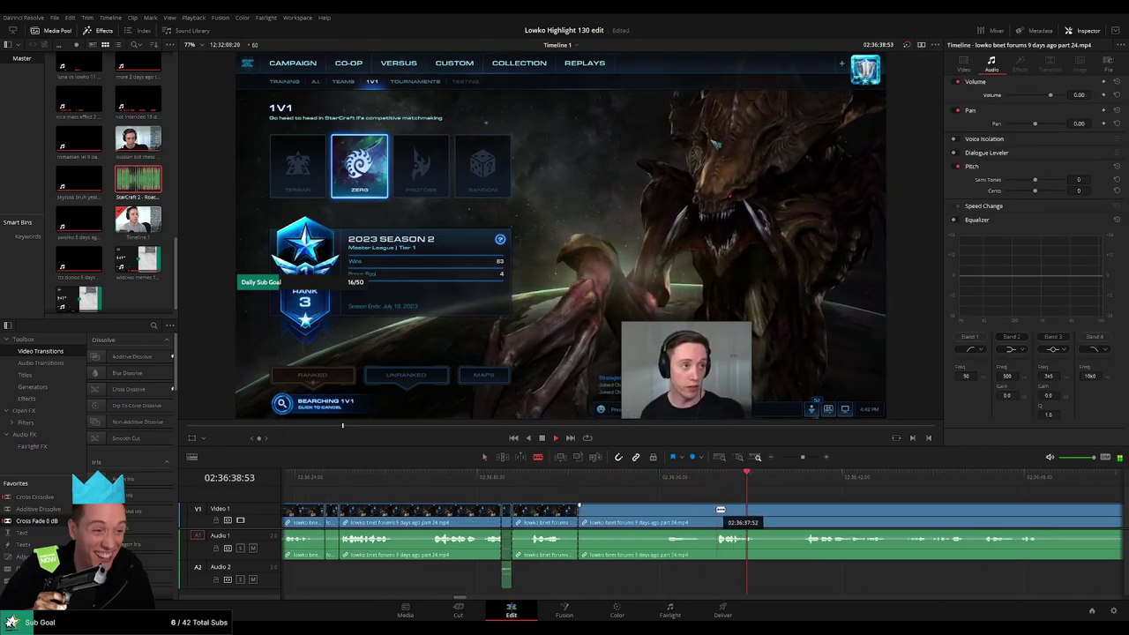
{"action": "key", "text": "BackSpace"}
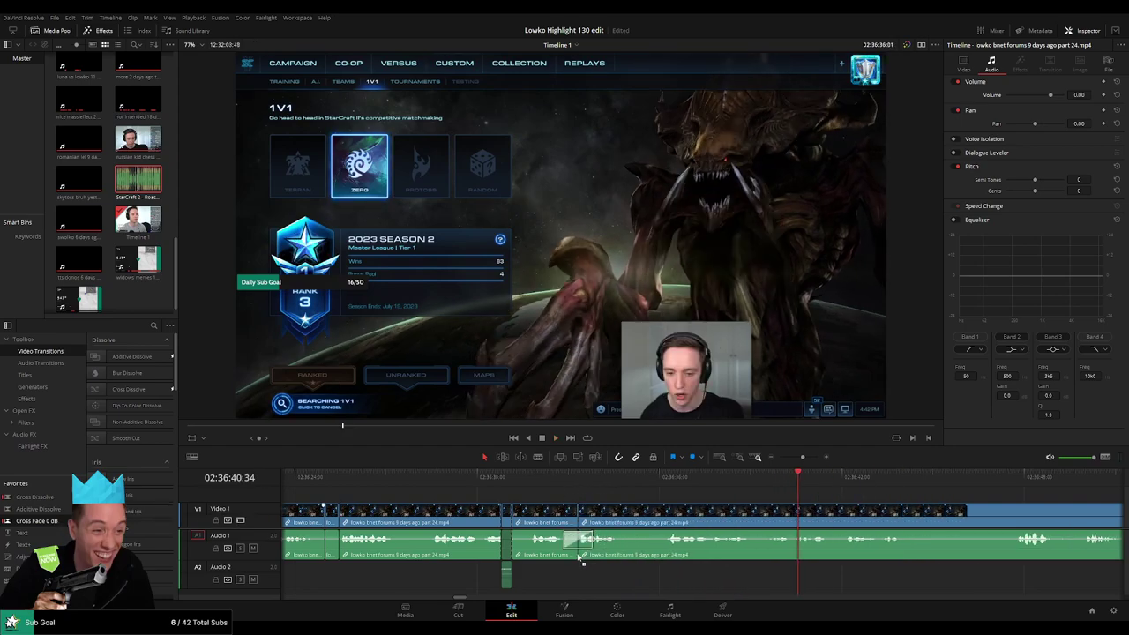
Cut out another unwanted section, then undo that removal.
{"action": "left_click", "coordinate": [621, 479]}
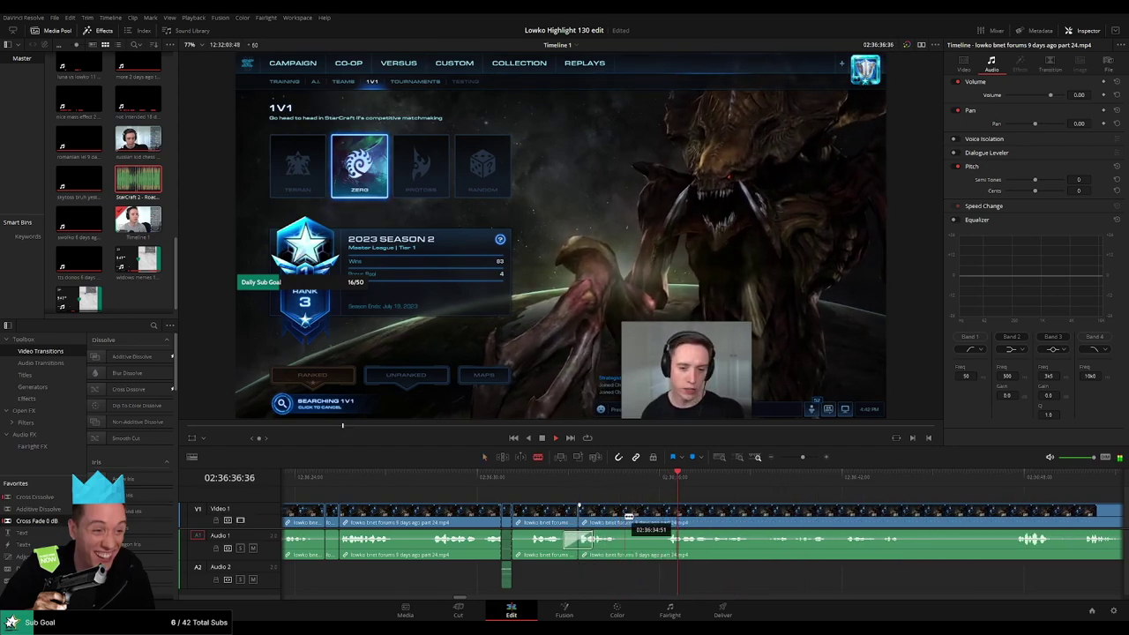
{"action": "left_click", "coordinate": [623, 516]}
{"action": "left_click", "coordinate": [662, 516]}
{"action": "key", "text": "a"}
{"action": "left_click", "coordinate": [651, 518]}
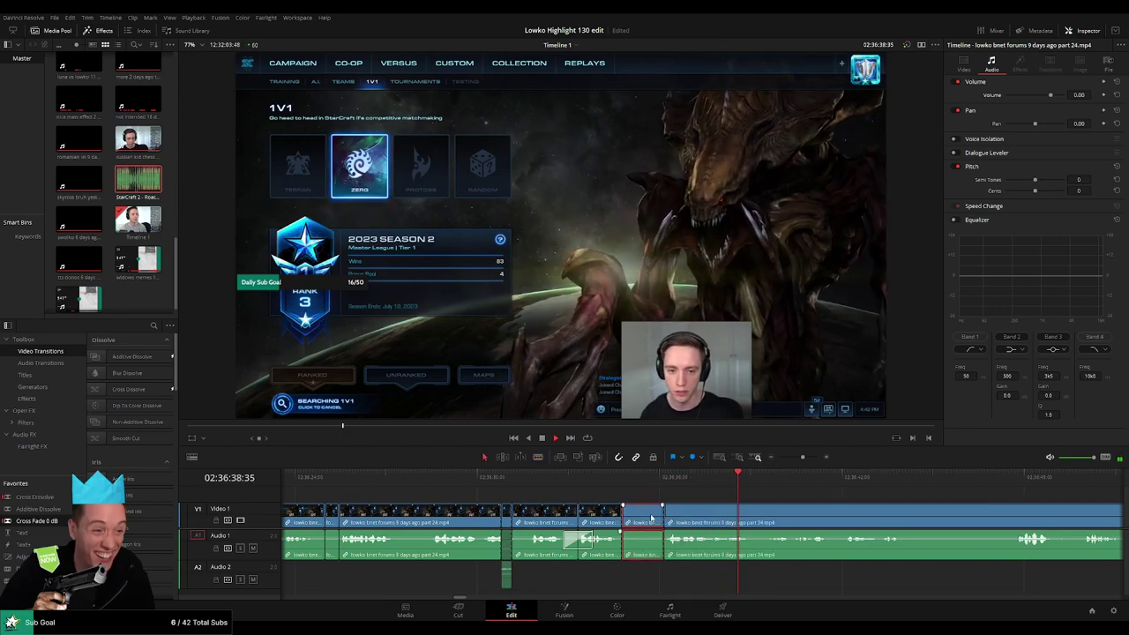
{"action": "key", "text": "Delete"}
{"action": "key", "text": "ctrl+z"}
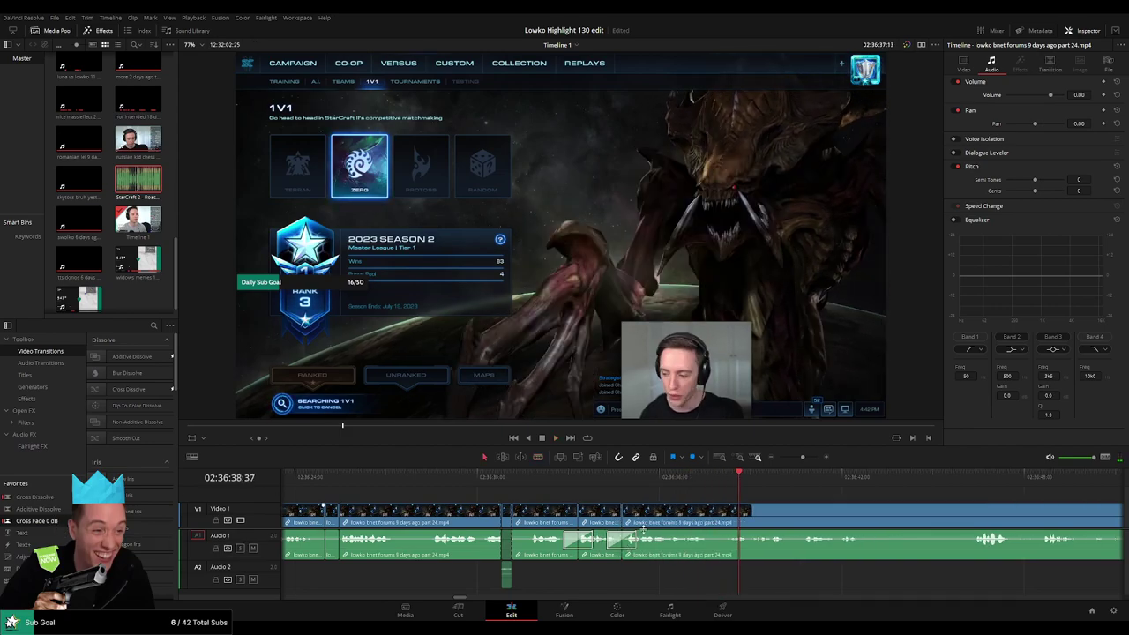
Blade around the next unwanted section and ripple-delete the middle piece.
{"action": "scroll", "coordinate": [533, 492], "scroll_direction": "right", "scroll_amount": 5}
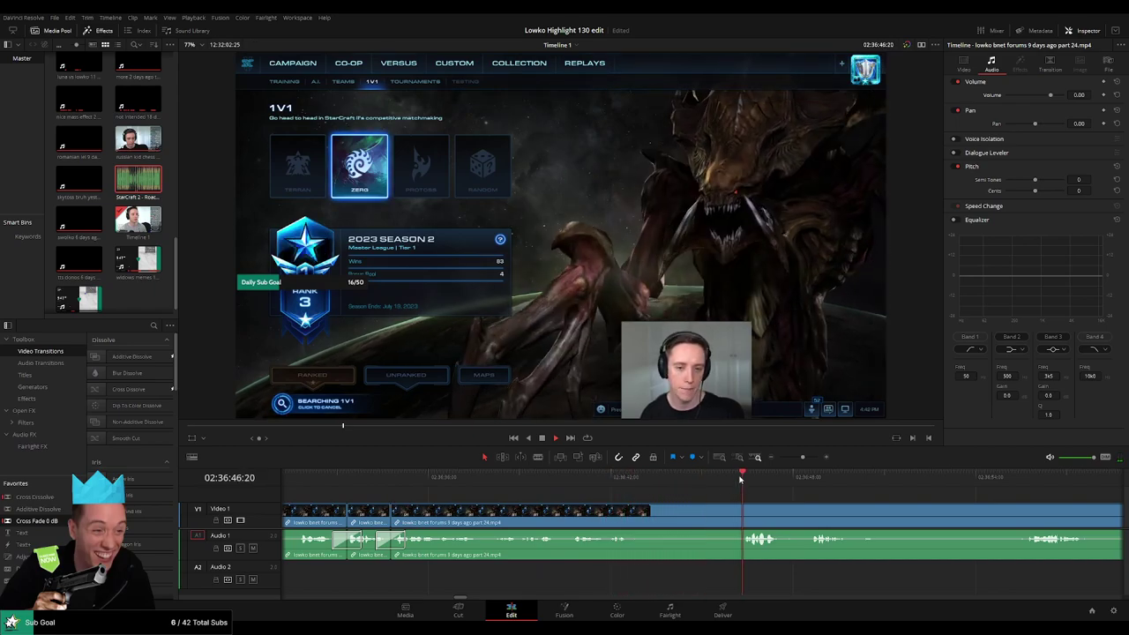
{"action": "key", "text": "b"}
{"action": "left_click", "coordinate": [639, 513]}
{"action": "left_click", "coordinate": [740, 513]}
{"action": "key", "text": "a"}
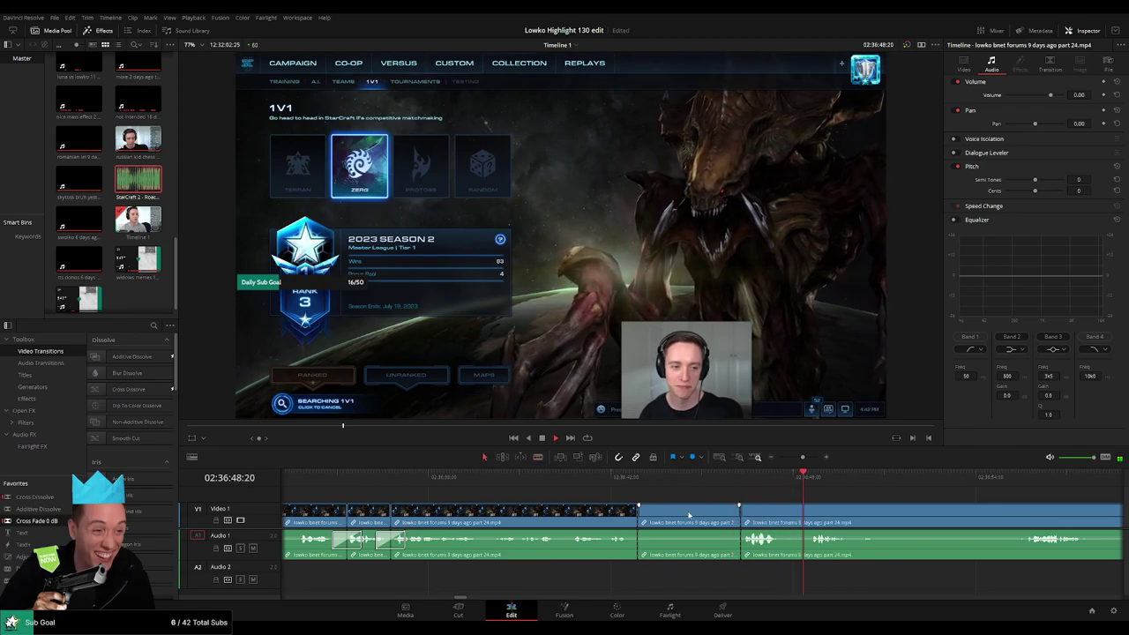
{"action": "left_click", "coordinate": [689, 515]}
{"action": "key", "text": "Delete"}
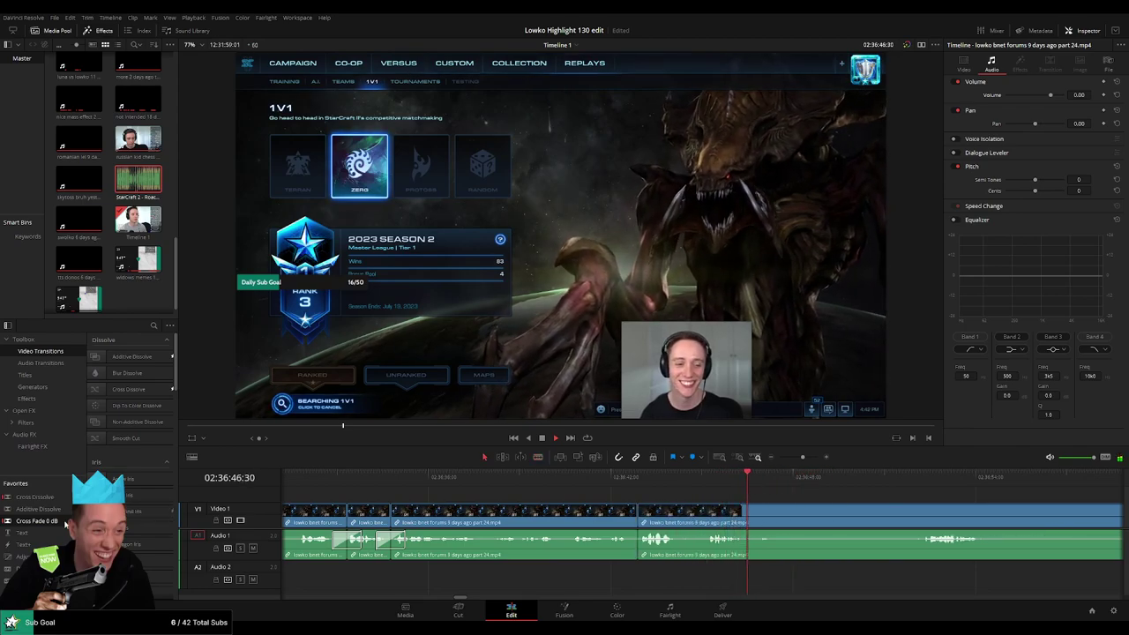
Cut out the slow part further along the footage and delete it.
{"action": "left_click", "coordinate": [926, 480]}
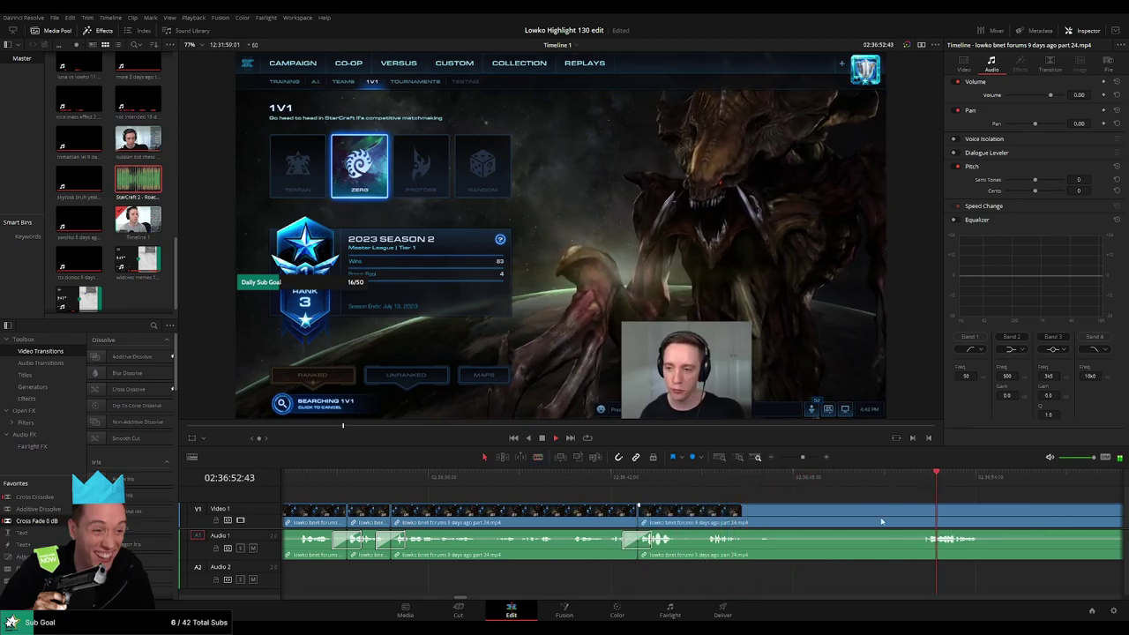
{"action": "scroll", "coordinate": [636, 521], "scroll_direction": "right", "scroll_amount": 3}
{"action": "left_click", "coordinate": [582, 512]}
{"action": "left_click", "coordinate": [750, 511]}
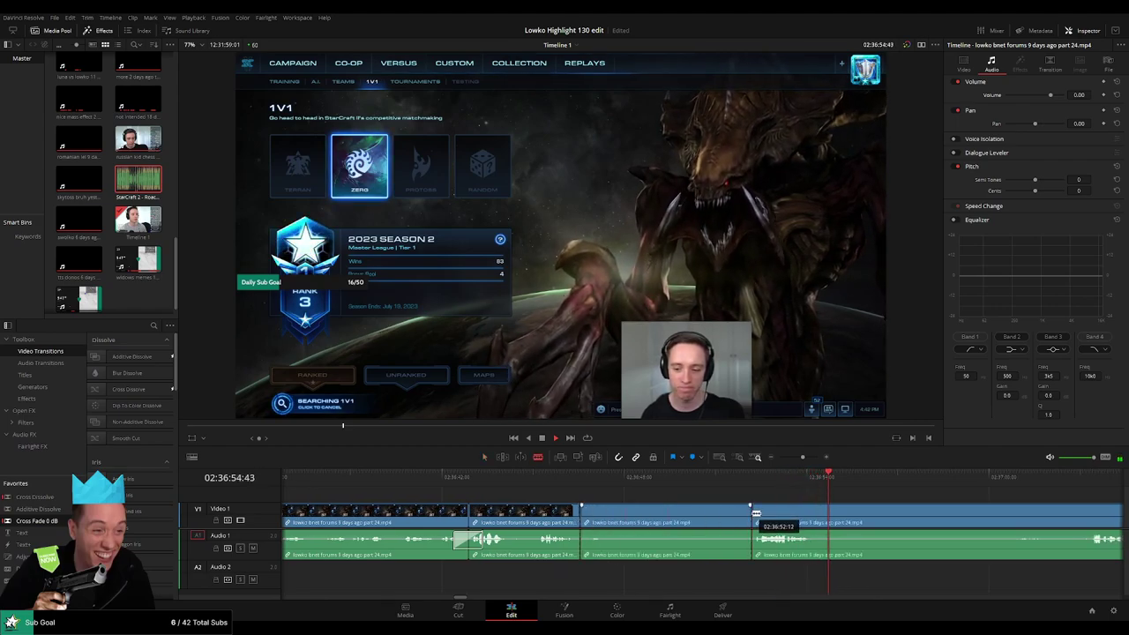
{"action": "key", "text": "a"}
{"action": "left_click", "coordinate": [704, 517]}
{"action": "key", "text": "Delete"}
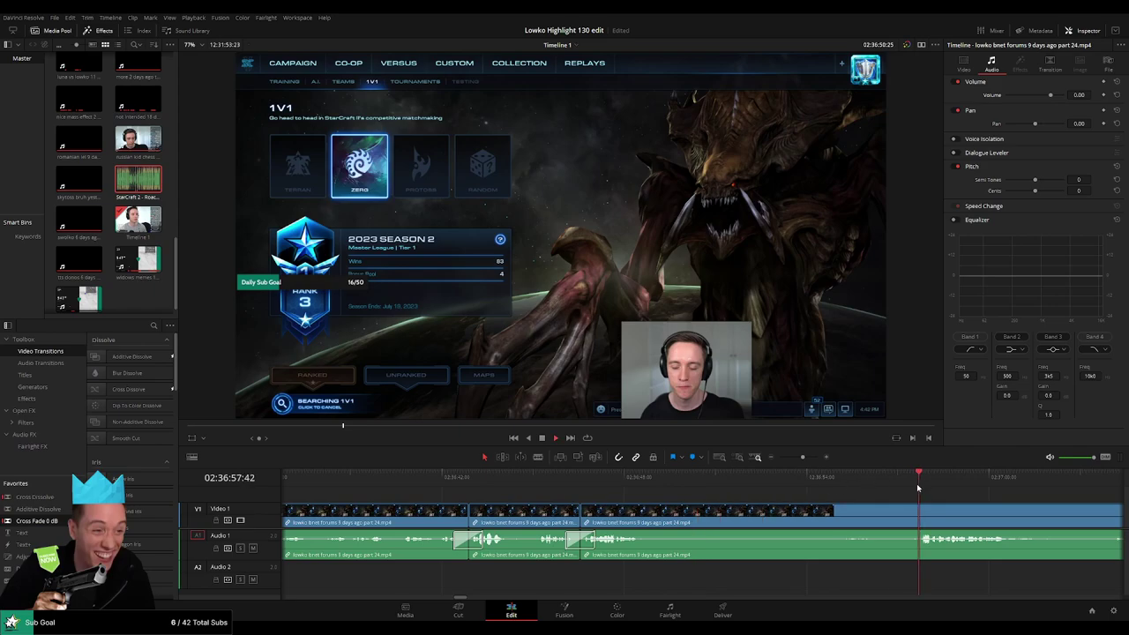
{"action": "scroll", "coordinate": [645, 514], "scroll_direction": "right", "scroll_amount": 3}
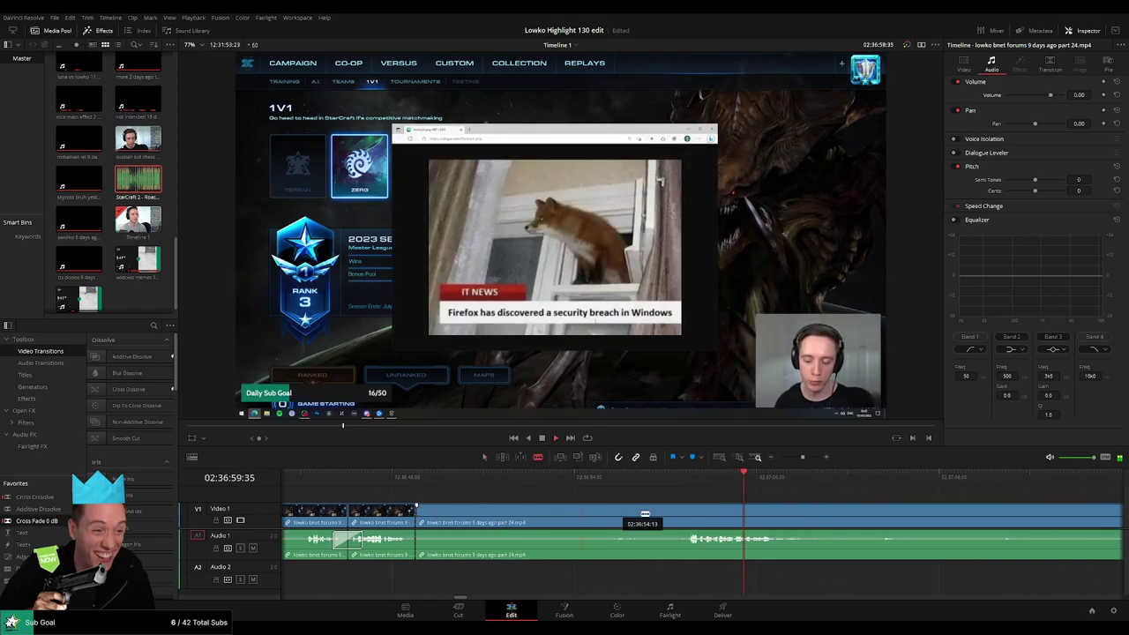
Ripple-delete the leftover stream section, then scrub ahead to the in-game countdown.
{"action": "left_click", "coordinate": [613, 509]}
{"action": "key", "text": "Delete"}
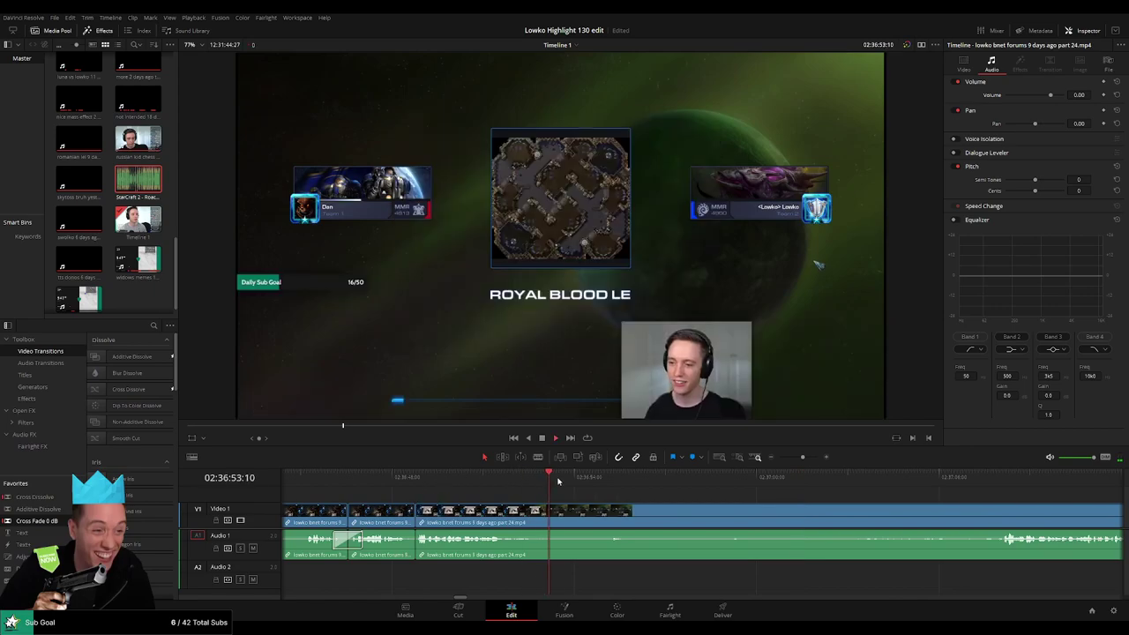
{"action": "left_click", "coordinate": [491, 475]}
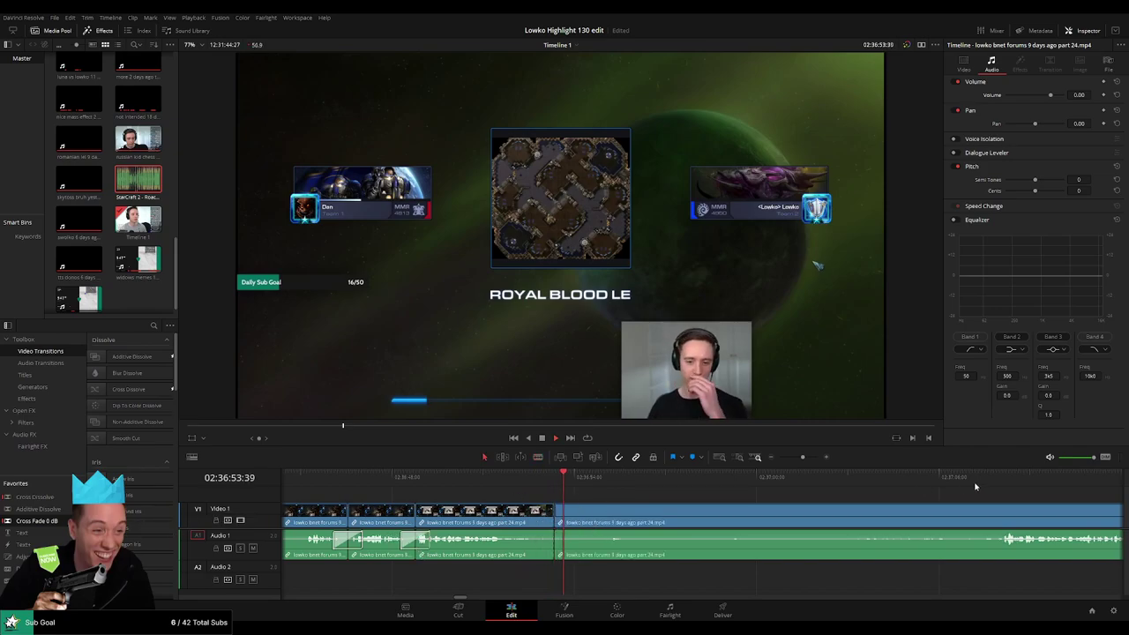
{"action": "left_click", "coordinate": [975, 486]}
Ripple-delete the slow stretch at the start of the game footage and play back to check the cut.
{"action": "scroll", "coordinate": [864, 511], "scroll_direction": "down", "scroll_amount": 1}
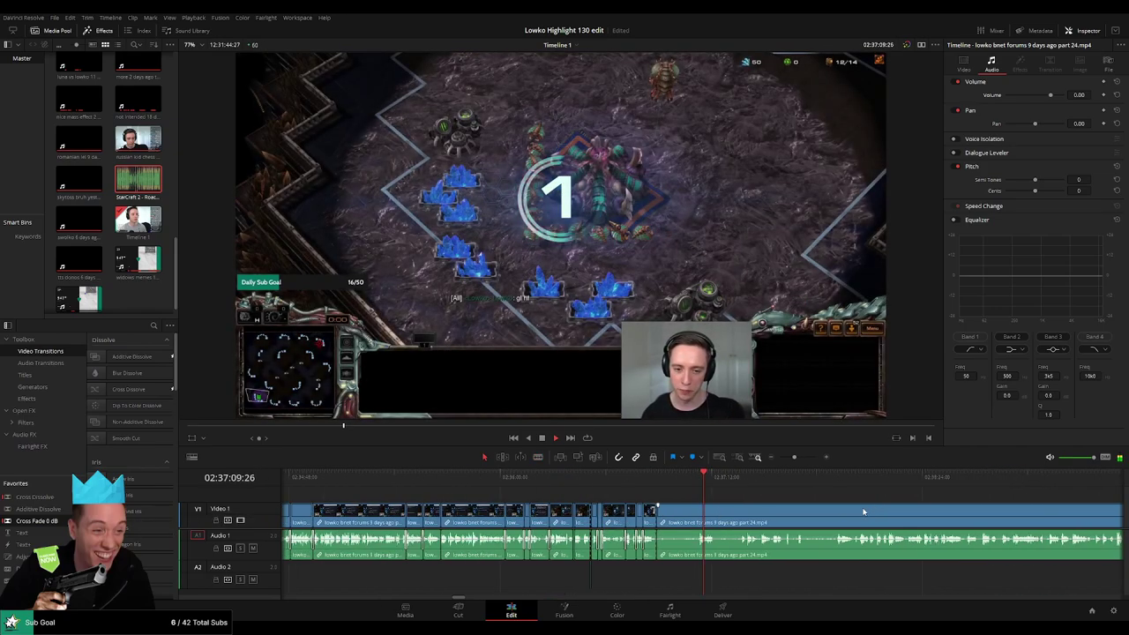
{"action": "scroll", "coordinate": [776, 493], "scroll_direction": "right", "scroll_amount": 3}
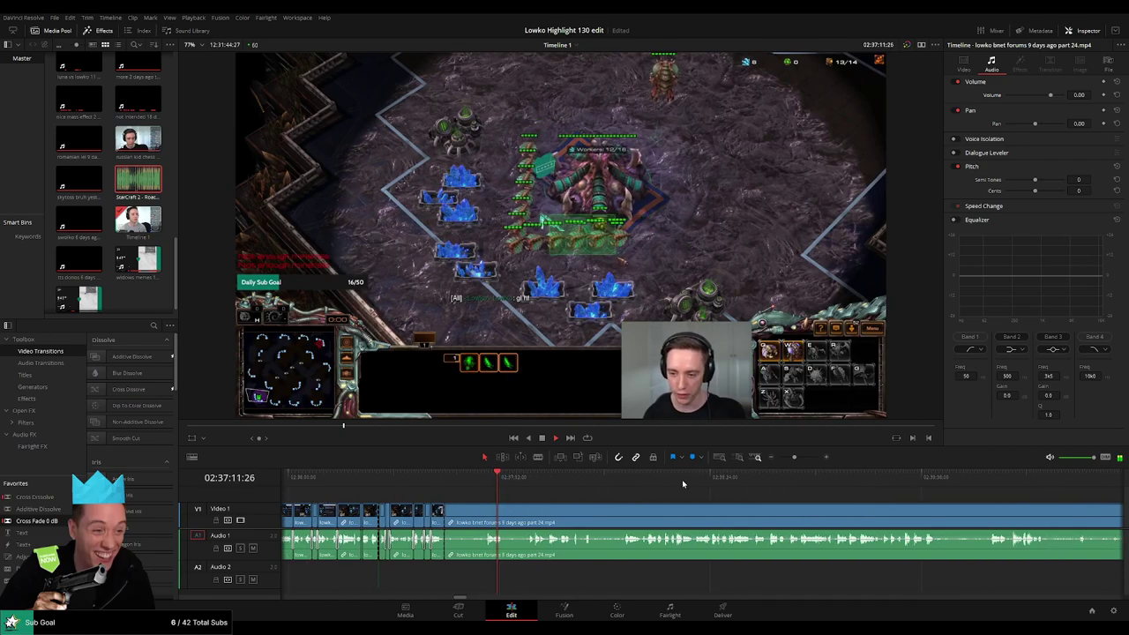
{"action": "scroll", "coordinate": [661, 515], "scroll_direction": "up", "scroll_amount": 2}
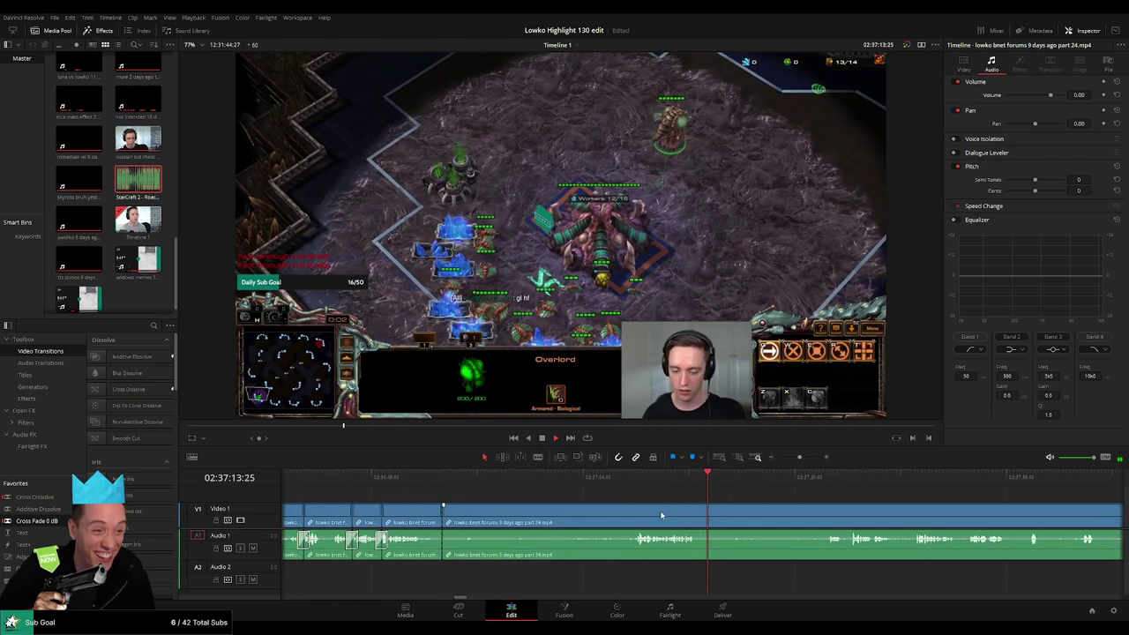
{"action": "left_click", "coordinate": [538, 479]}
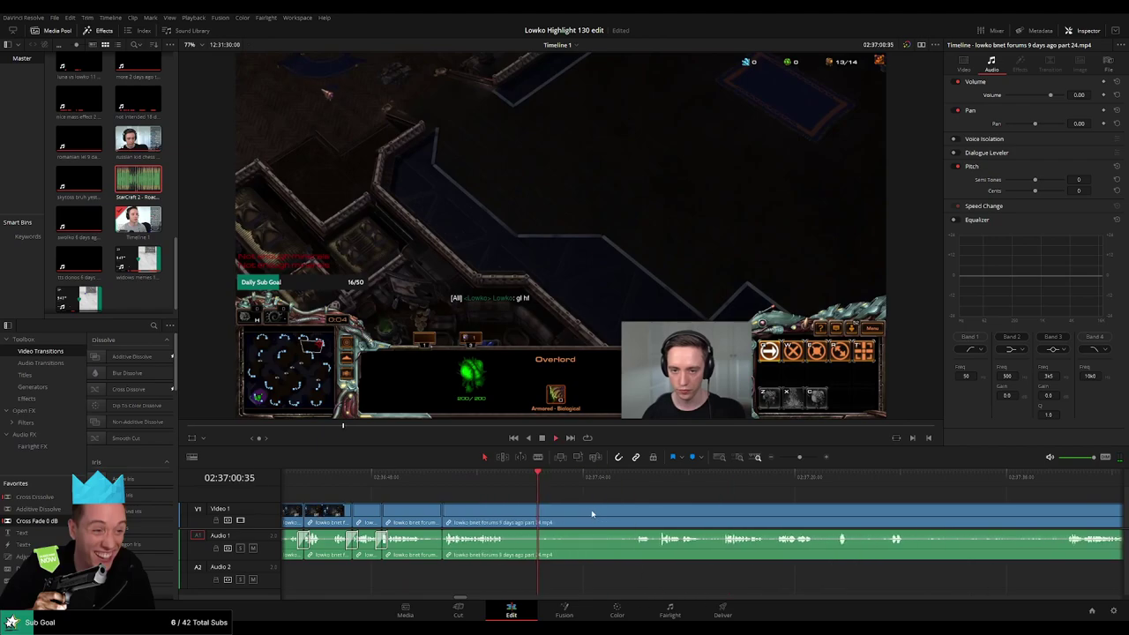
{"action": "key", "text": "space"}
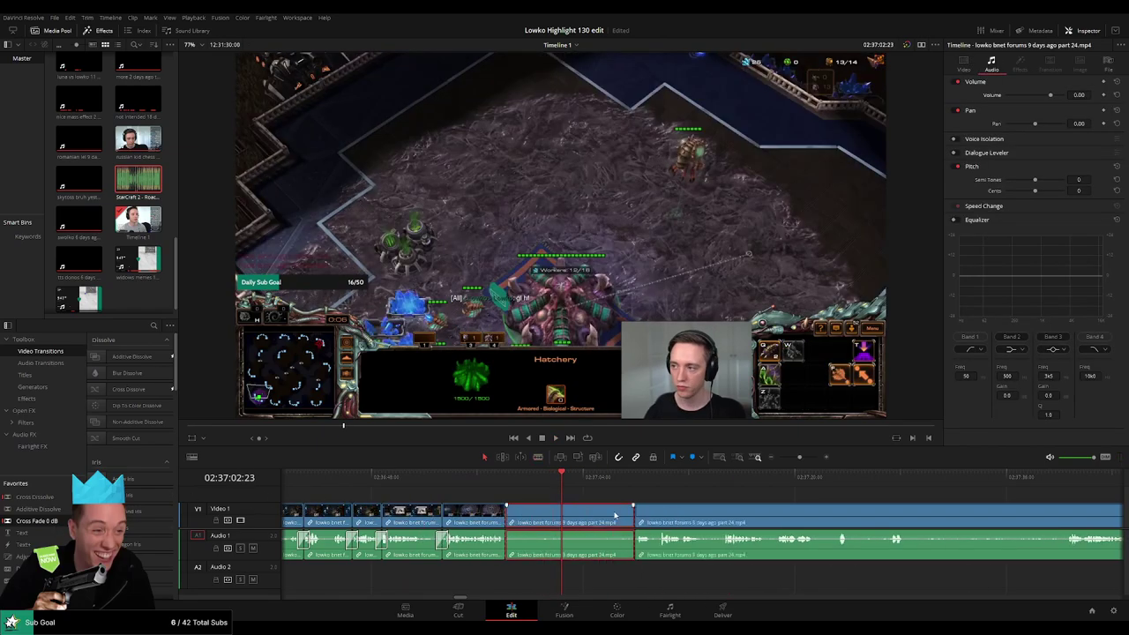
{"action": "key", "text": "BackSpace"}
{"action": "key", "text": "space"}
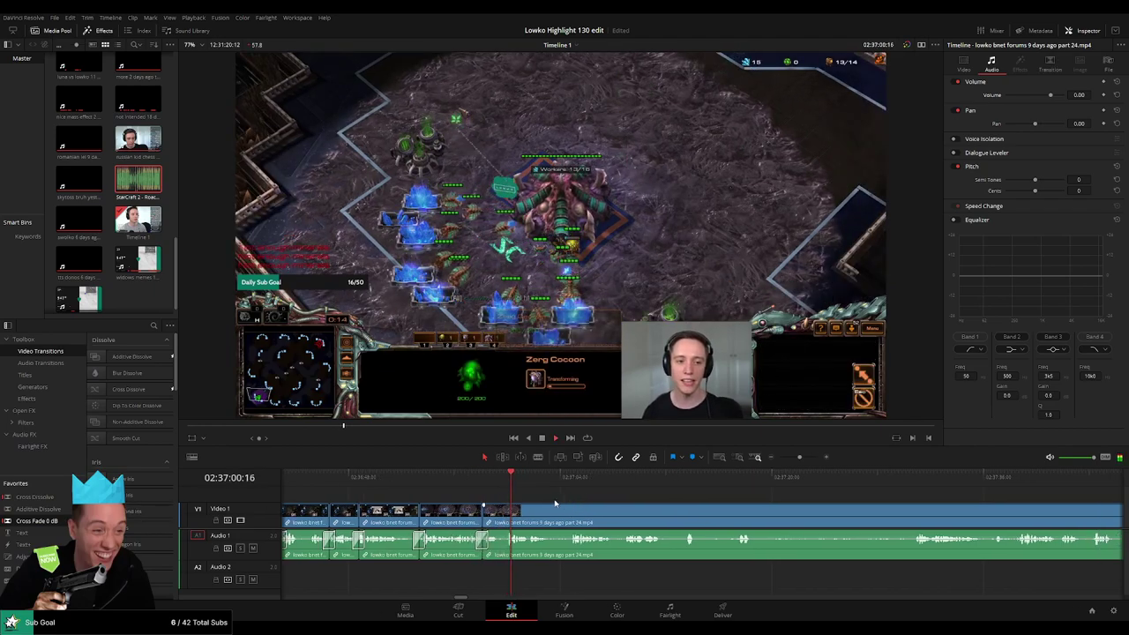
{"action": "scroll", "coordinate": [547, 503], "scroll_direction": "right", "scroll_amount": 2}
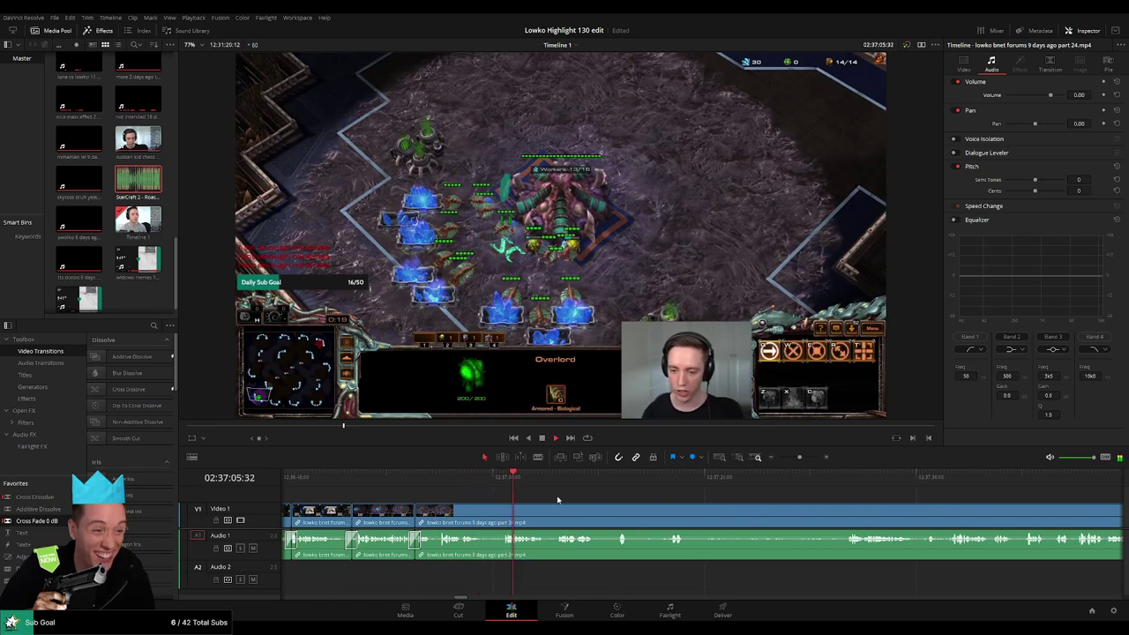
{"action": "scroll", "coordinate": [518, 501], "scroll_direction": "right", "scroll_amount": 2}
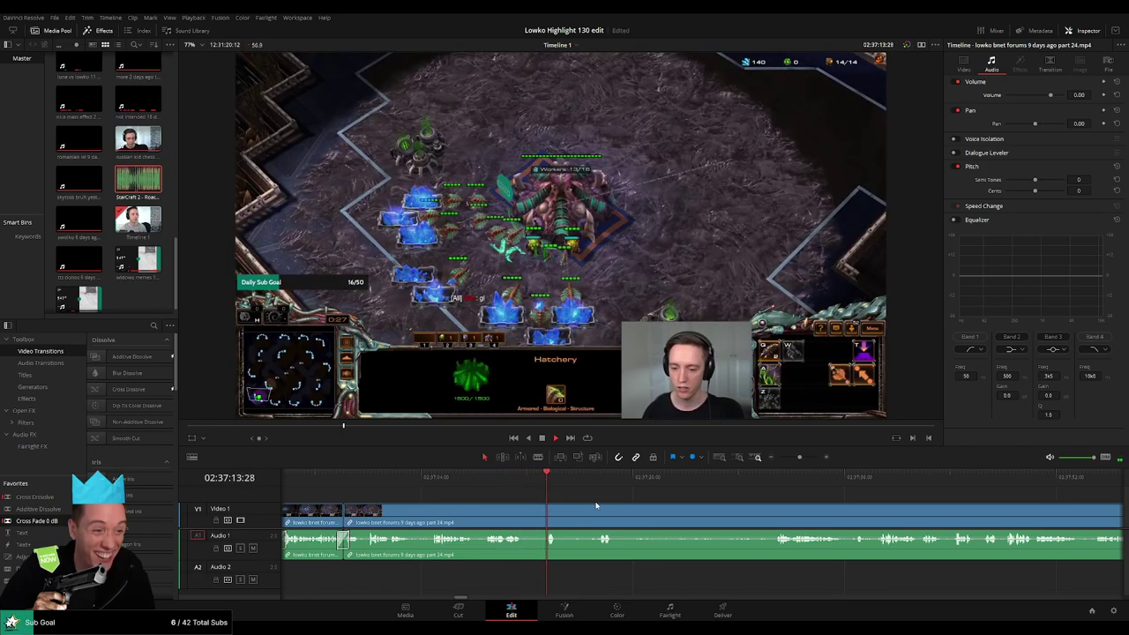
{"action": "scroll", "coordinate": [596, 505], "scroll_direction": "right", "scroll_amount": 1}
{"action": "key", "text": "b"}
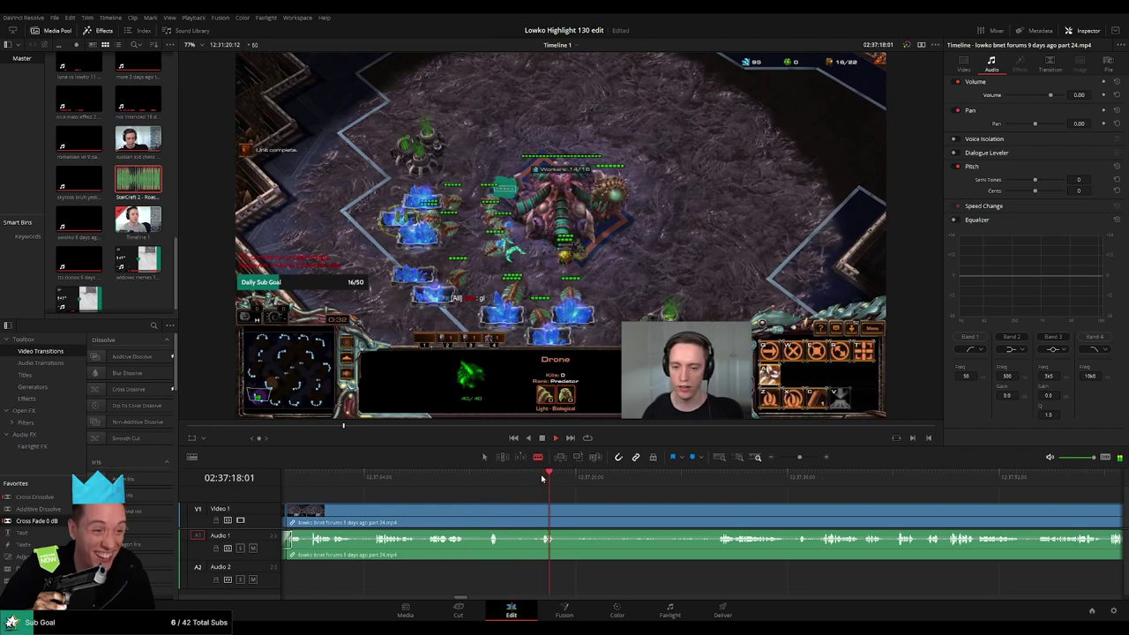
Blade out the first short dull moment and ripple-delete it.
{"action": "left_click", "coordinate": [501, 512]}
{"action": "left_click", "coordinate": [537, 511]}
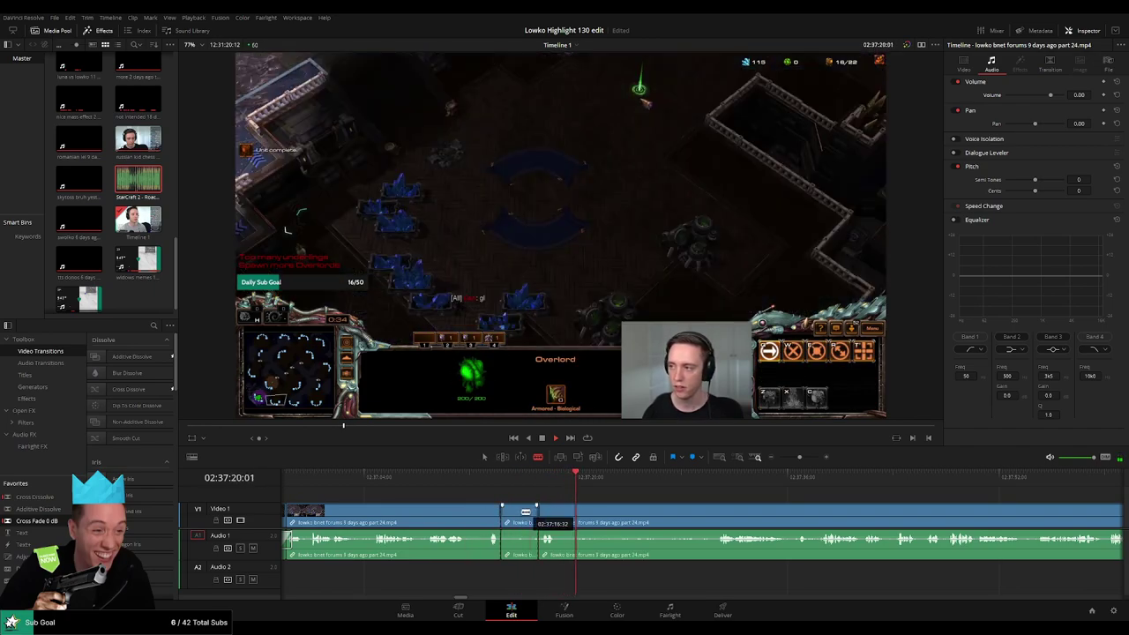
{"action": "key", "text": "a"}
{"action": "left_click", "coordinate": [522, 516]}
{"action": "key", "text": "Delete"}
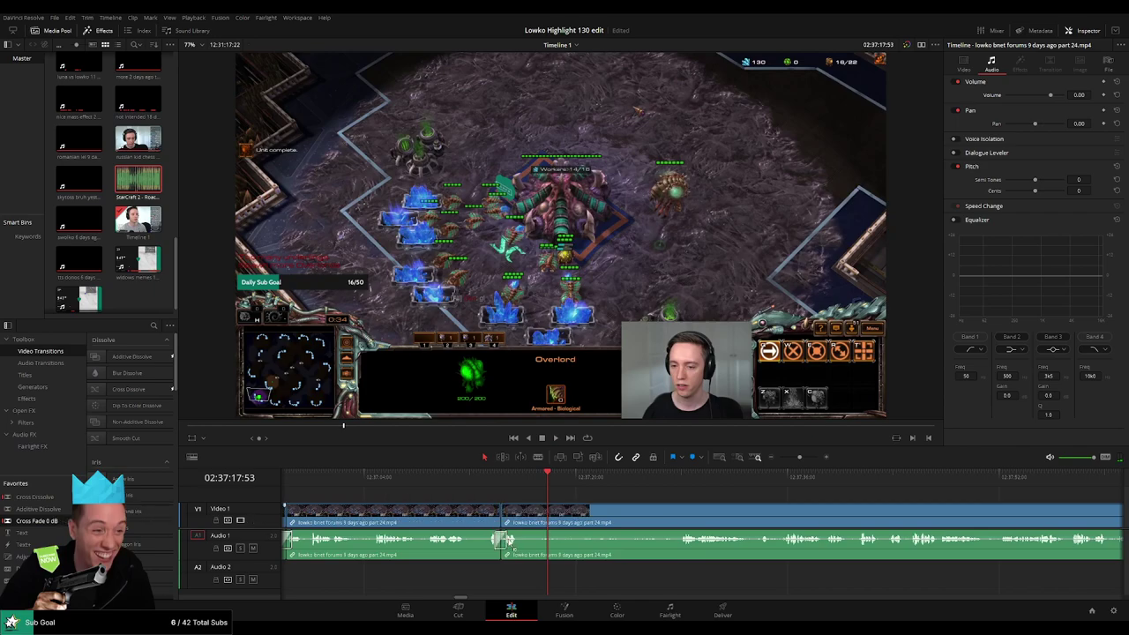
Trim the dull section in the next part of the footage with a ripple delete.
{"action": "left_click", "coordinate": [694, 494]}
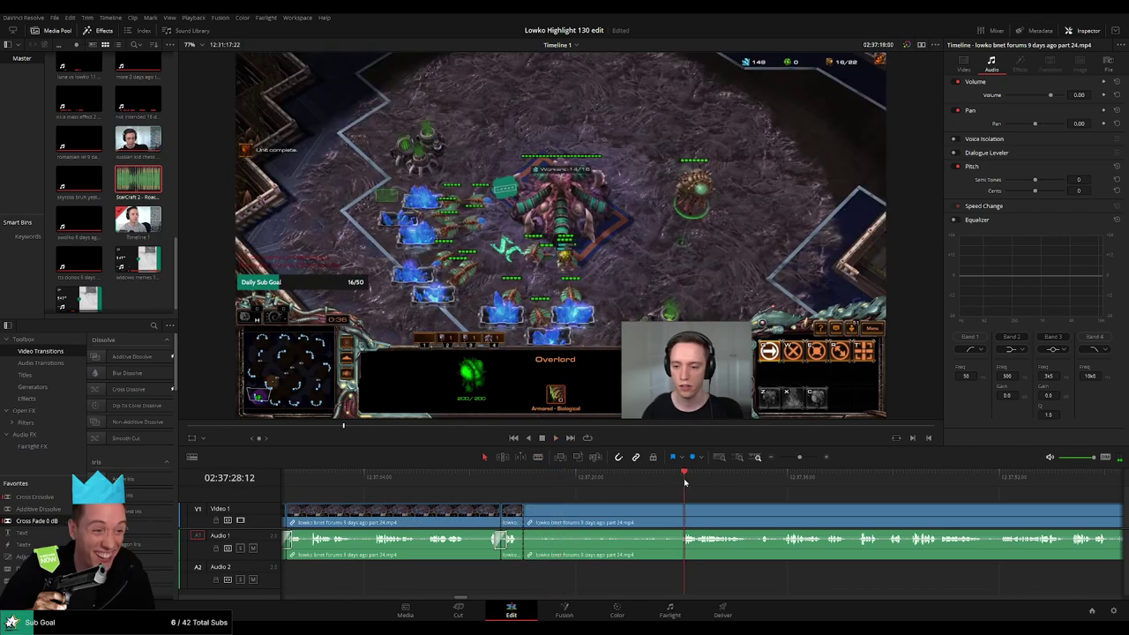
{"action": "key", "text": "b"}
{"action": "left_click", "coordinate": [678, 511]}
{"action": "key", "text": "a"}
{"action": "left_click", "coordinate": [650, 516]}
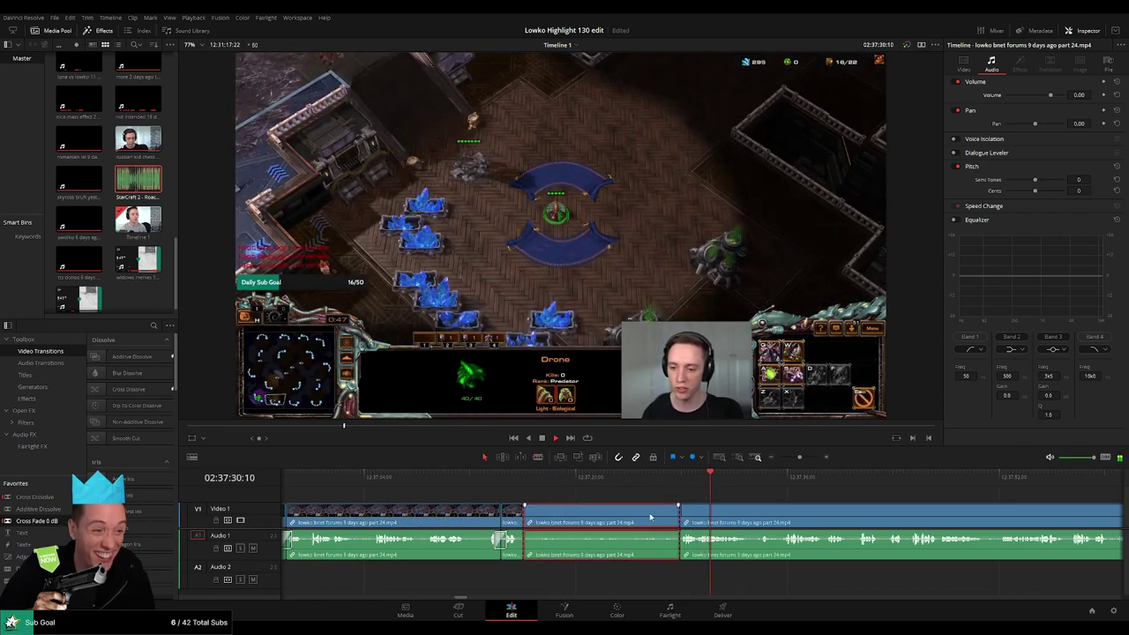
{"action": "key", "text": "Delete"}
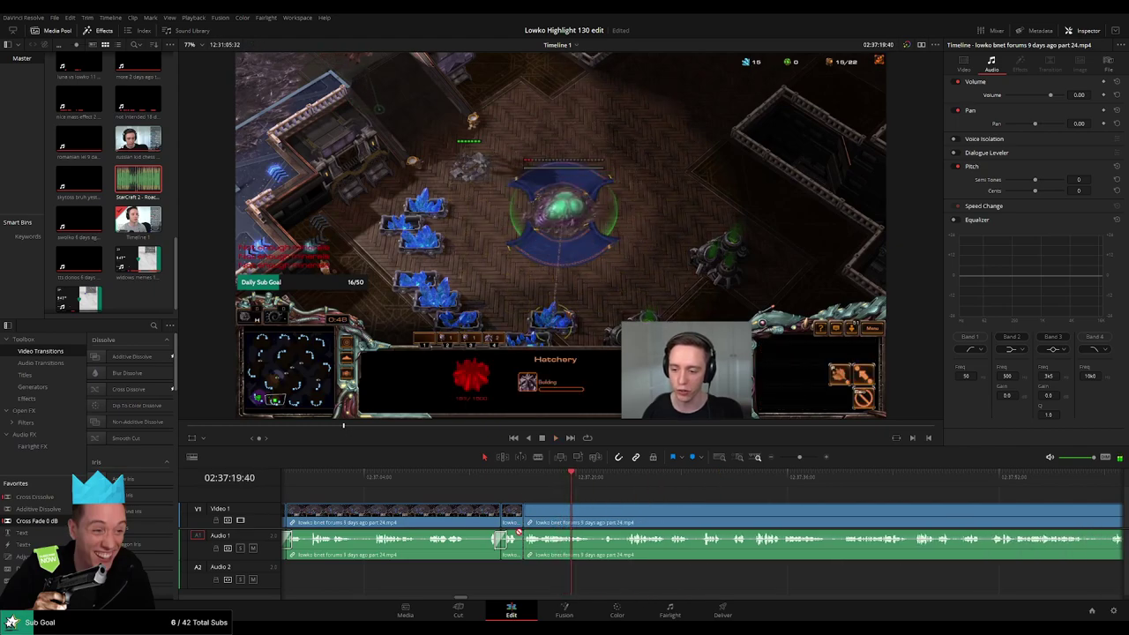
Split the video and audio at the next cut point and resume playback.
{"action": "scroll", "coordinate": [617, 512], "scroll_direction": "right", "scroll_amount": 2}
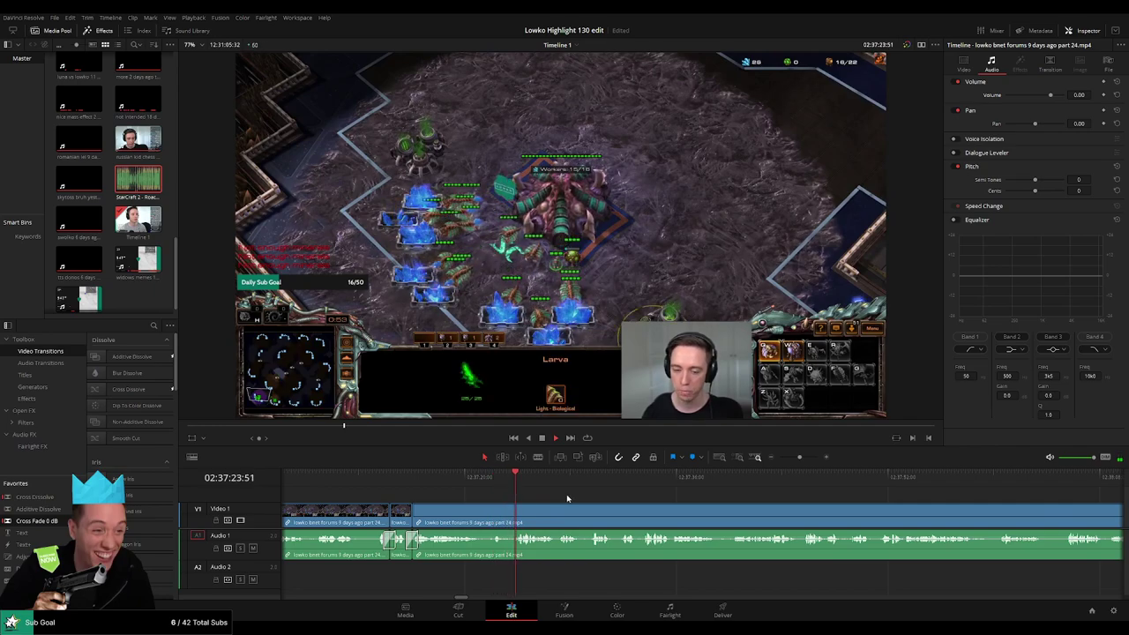
{"action": "scroll", "coordinate": [739, 511], "scroll_direction": "up", "scroll_amount": 2}
{"action": "left_click", "coordinate": [679, 488]}
{"action": "key", "text": "b"}
{"action": "left_click", "coordinate": [675, 511]}
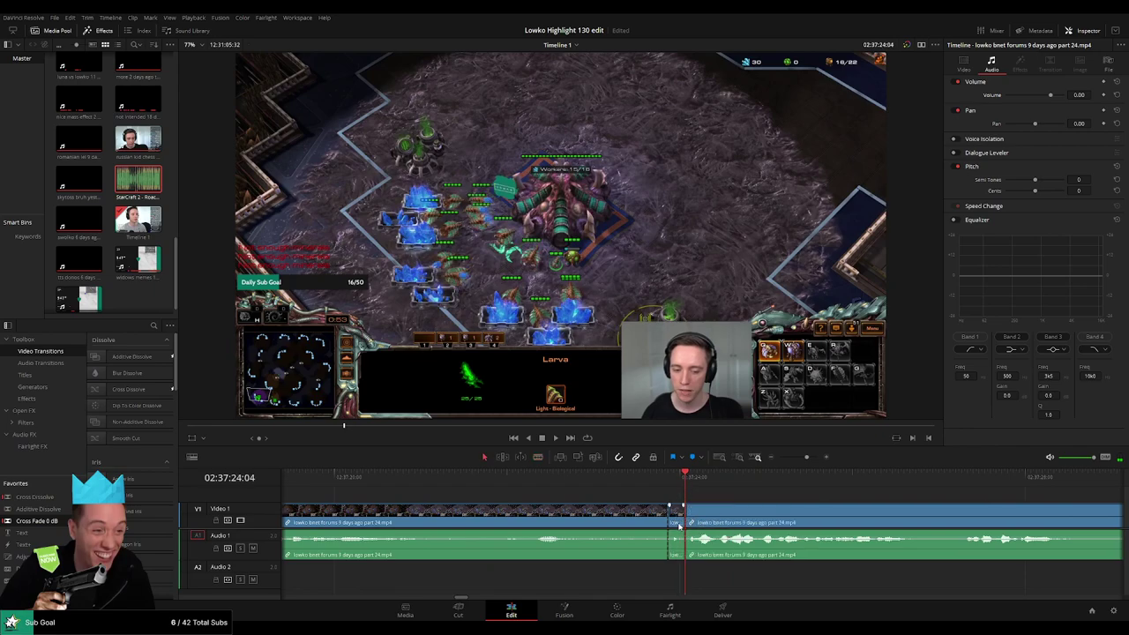
{"action": "key", "text": "a"}
{"action": "key", "text": "space"}
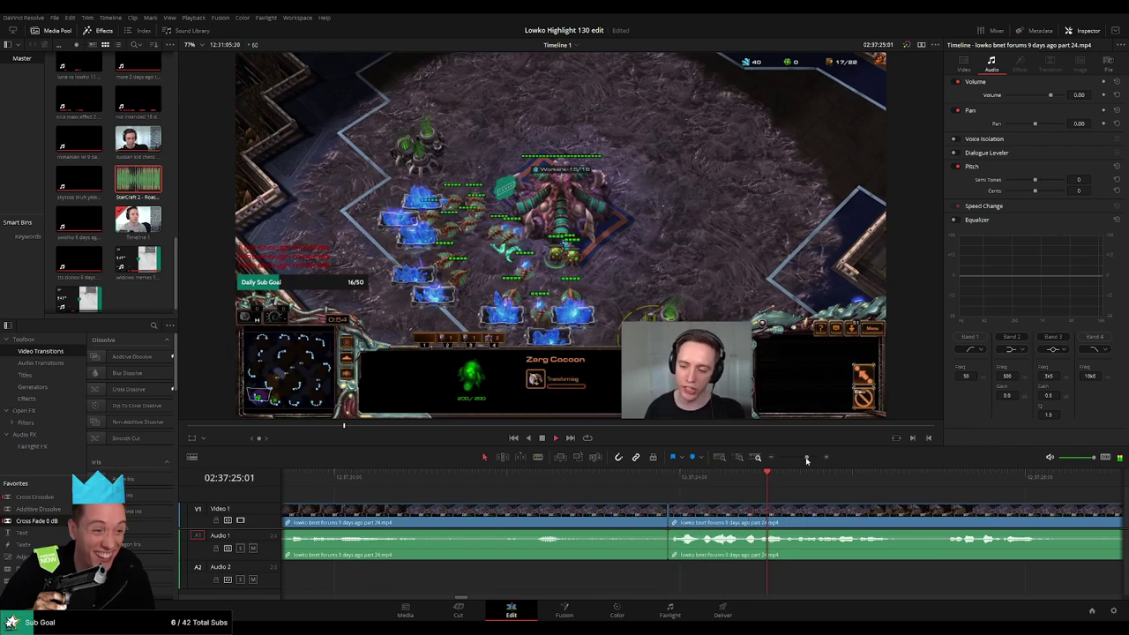
{"action": "scroll", "coordinate": [774, 512], "scroll_direction": "down", "scroll_amount": 3}
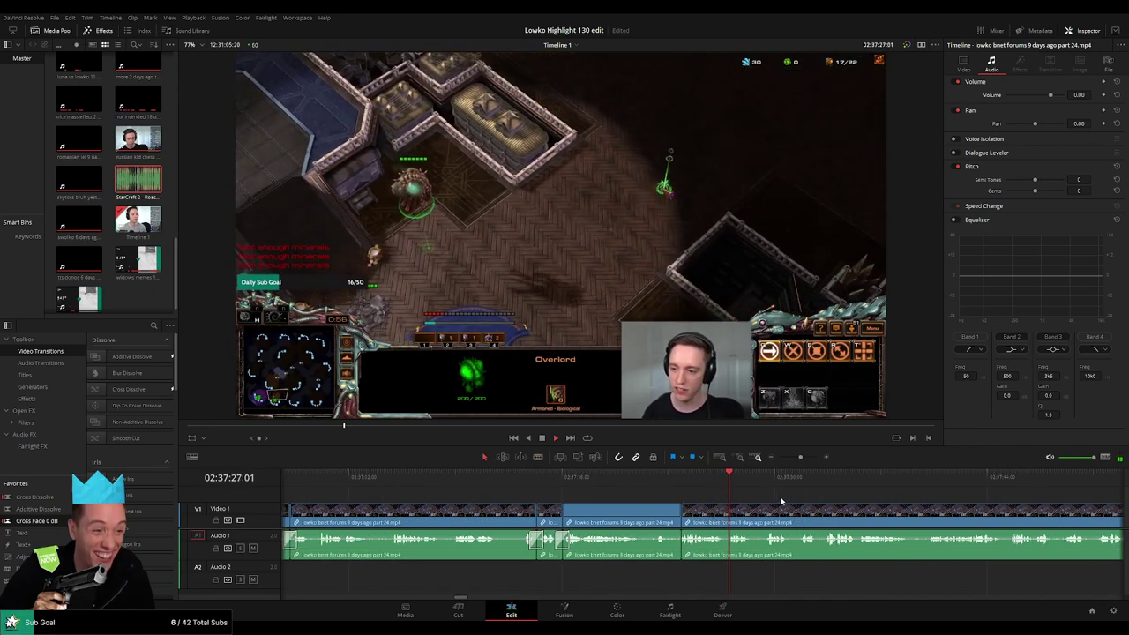
{"action": "scroll", "coordinate": [670, 488], "scroll_direction": "right", "scroll_amount": 5}
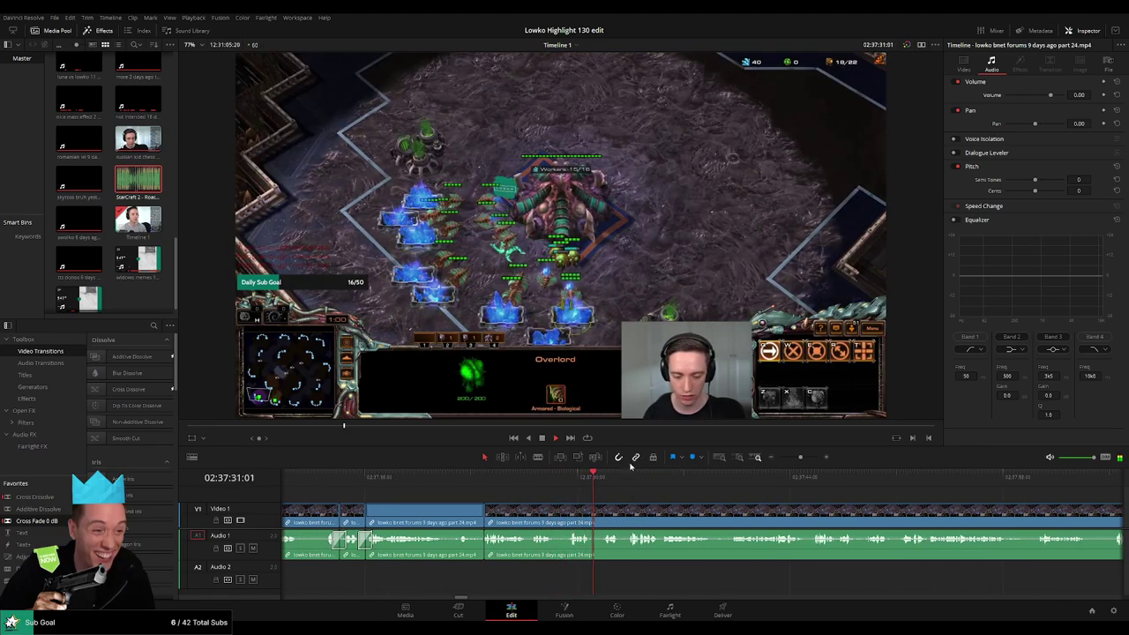
{"action": "scroll", "coordinate": [539, 506], "scroll_direction": "right", "scroll_amount": 4}
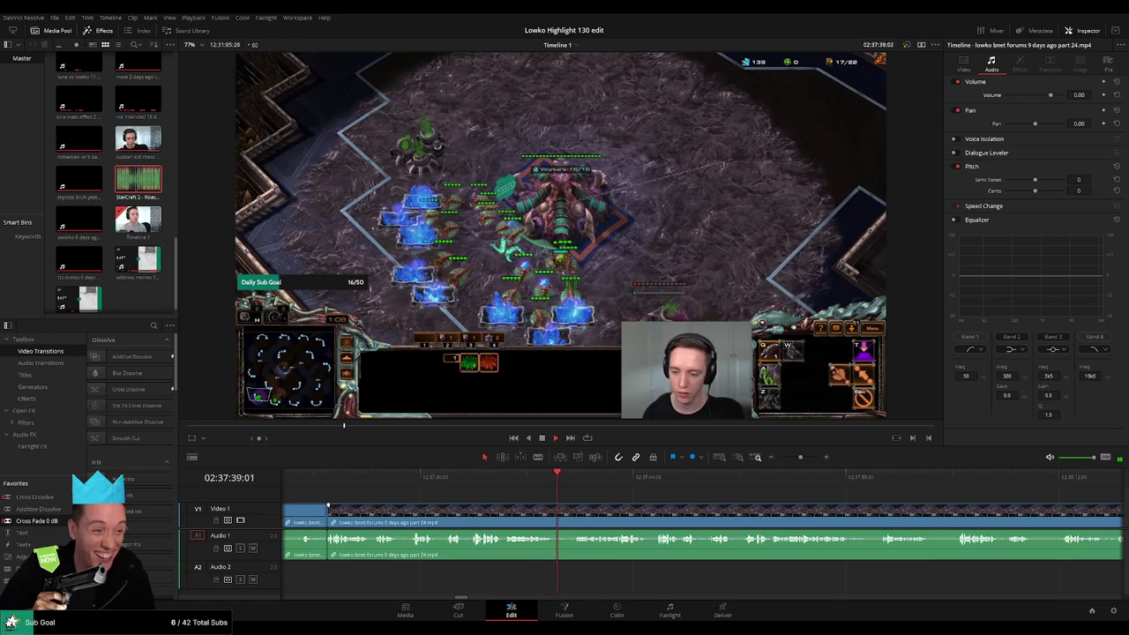
Cut around another dull moment, ripple-delete the piece and deselect.
{"action": "key", "text": "b"}
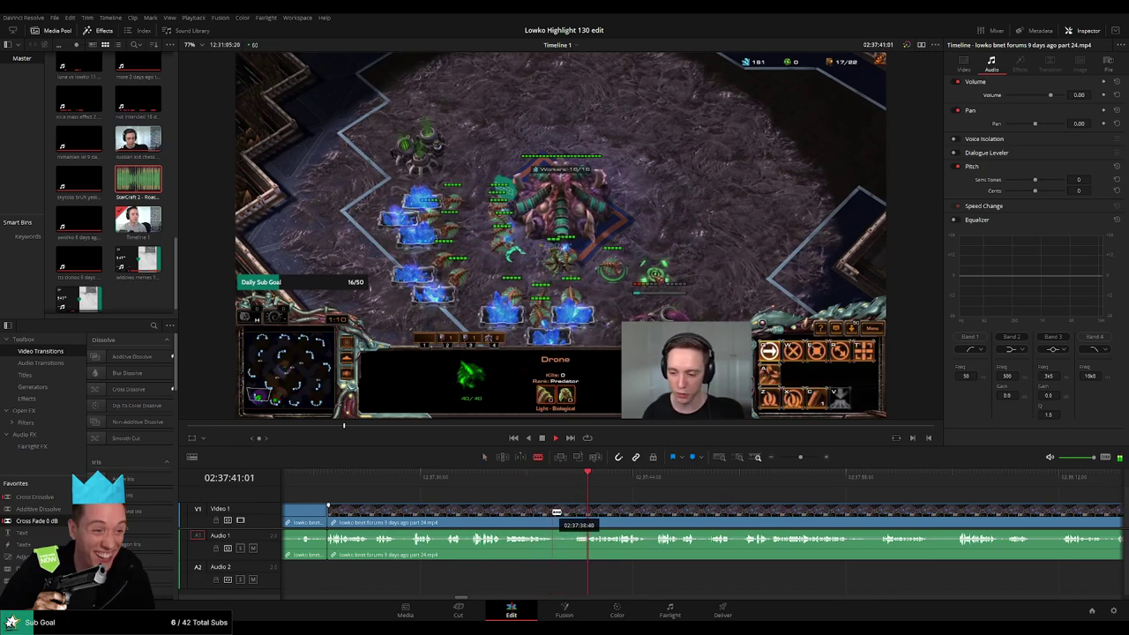
{"action": "left_click", "coordinate": [556, 512]}
{"action": "left_click", "coordinate": [573, 512]}
{"action": "key", "text": "a"}
{"action": "left_click", "coordinate": [565, 517]}
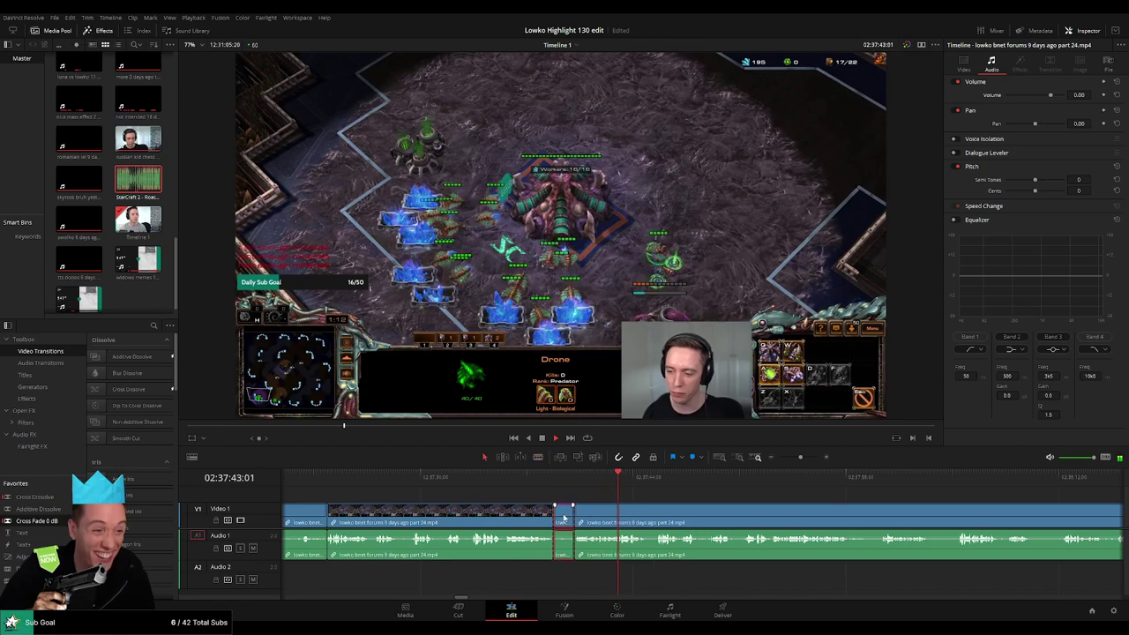
{"action": "key", "text": "Delete"}
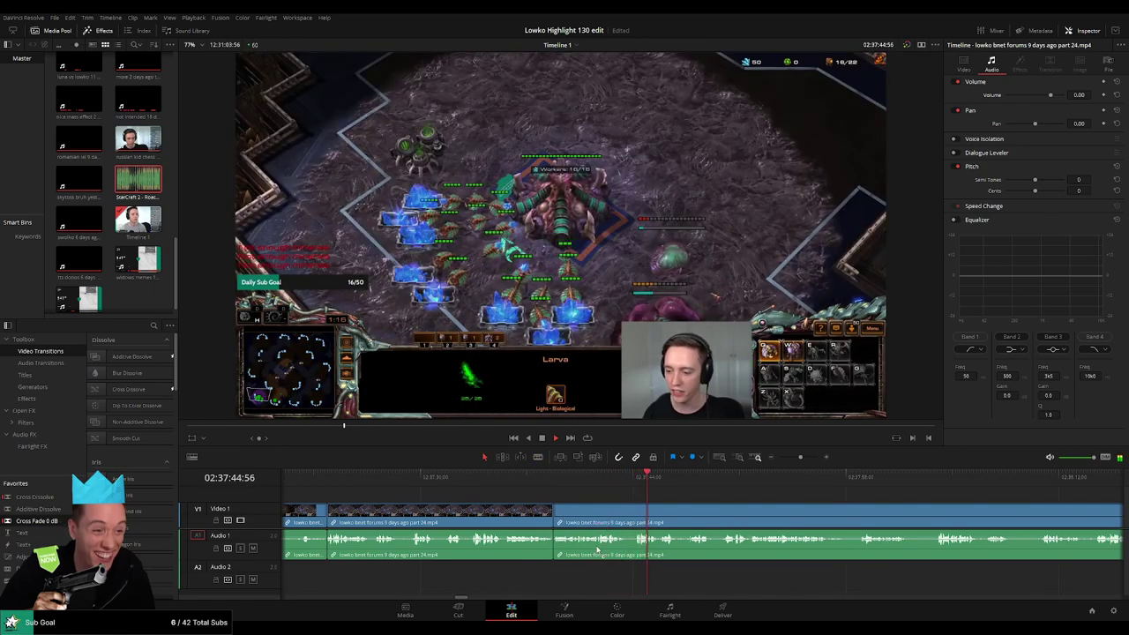
{"action": "left_click", "coordinate": [644, 491]}
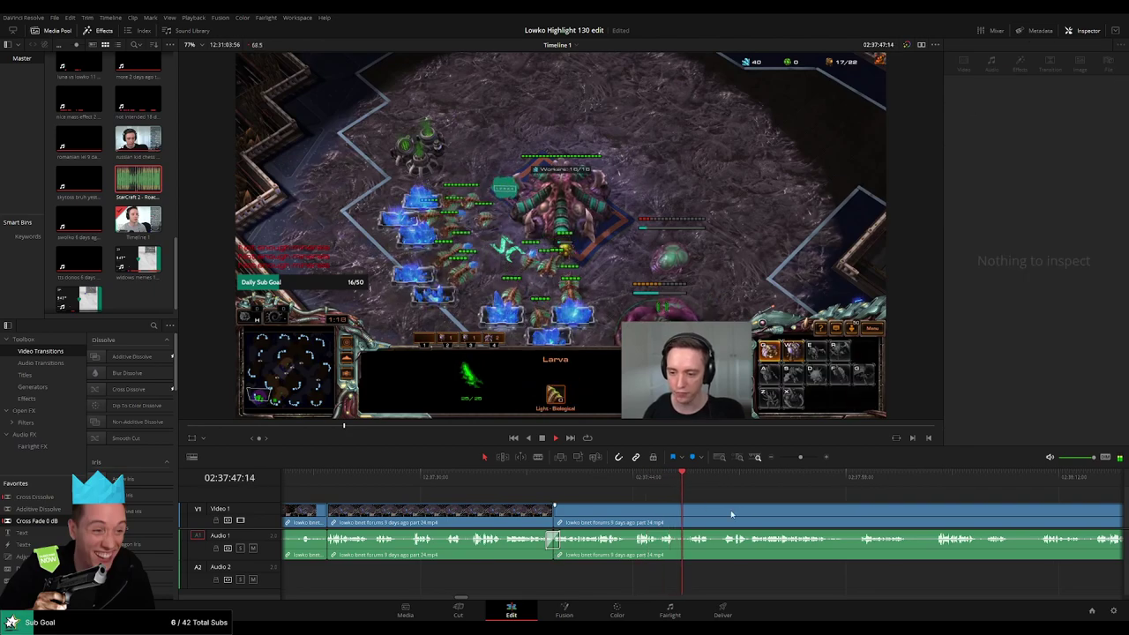
Split the clip at a later moment and select the new piece.
{"action": "scroll", "coordinate": [732, 515], "scroll_direction": "right", "scroll_amount": 3}
{"action": "scroll", "coordinate": [597, 507], "scroll_direction": "up", "scroll_amount": 2}
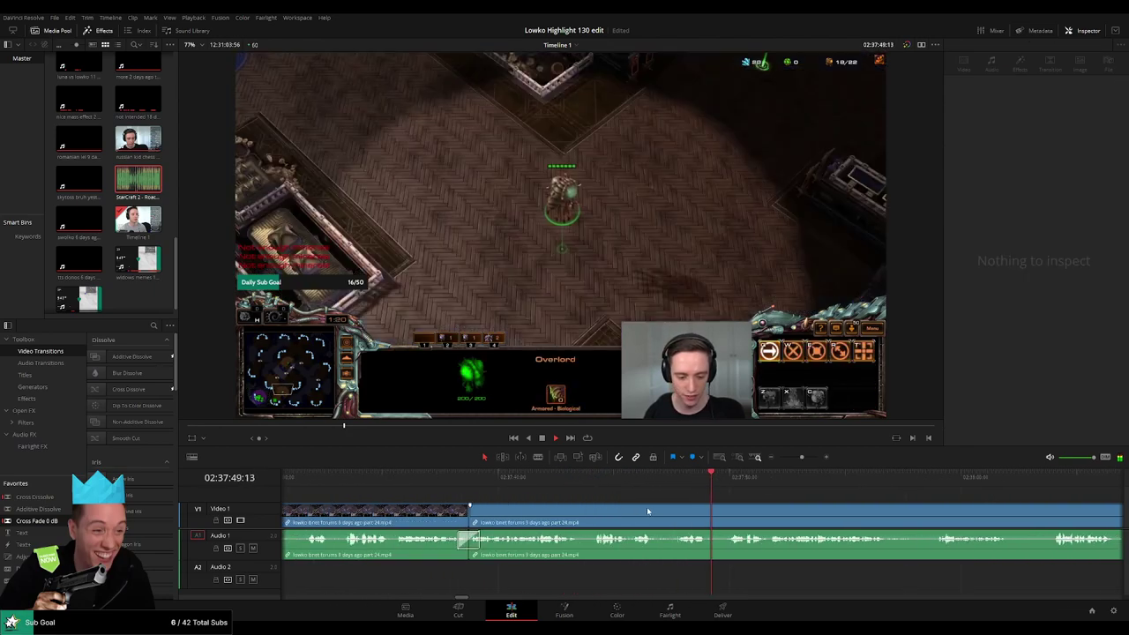
{"action": "key", "text": "b"}
{"action": "left_click", "coordinate": [572, 513]}
{"action": "key", "text": "a"}
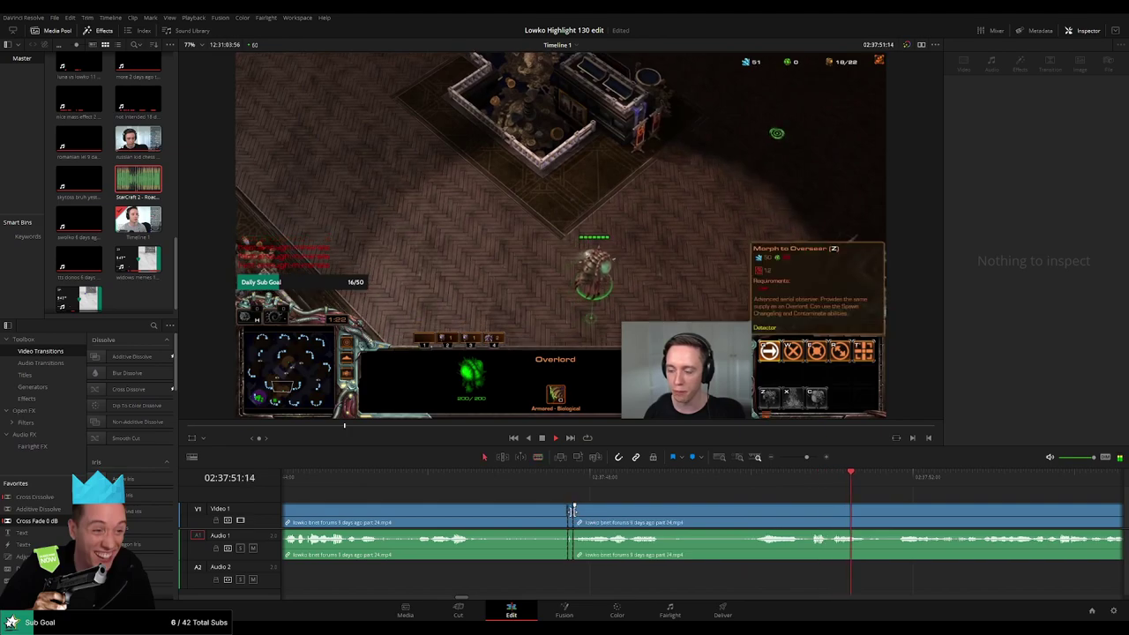
{"action": "left_click", "coordinate": [571, 514]}
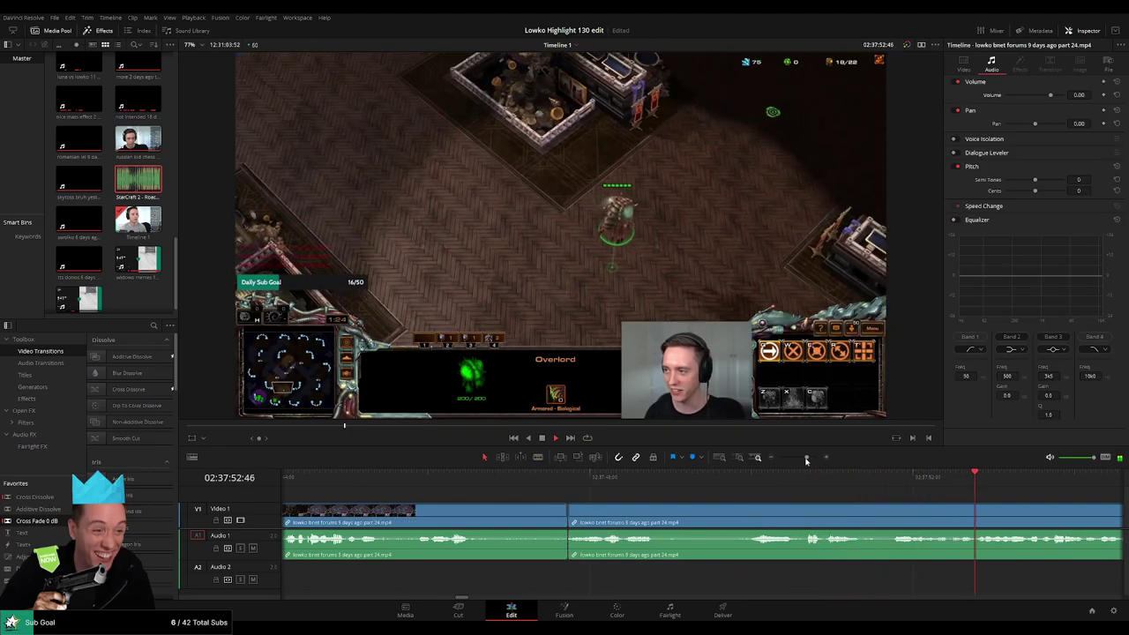
{"action": "scroll", "coordinate": [791, 486], "scroll_direction": "down", "scroll_amount": 2}
{"action": "scroll", "coordinate": [792, 485], "scroll_direction": "right", "scroll_amount": 2}
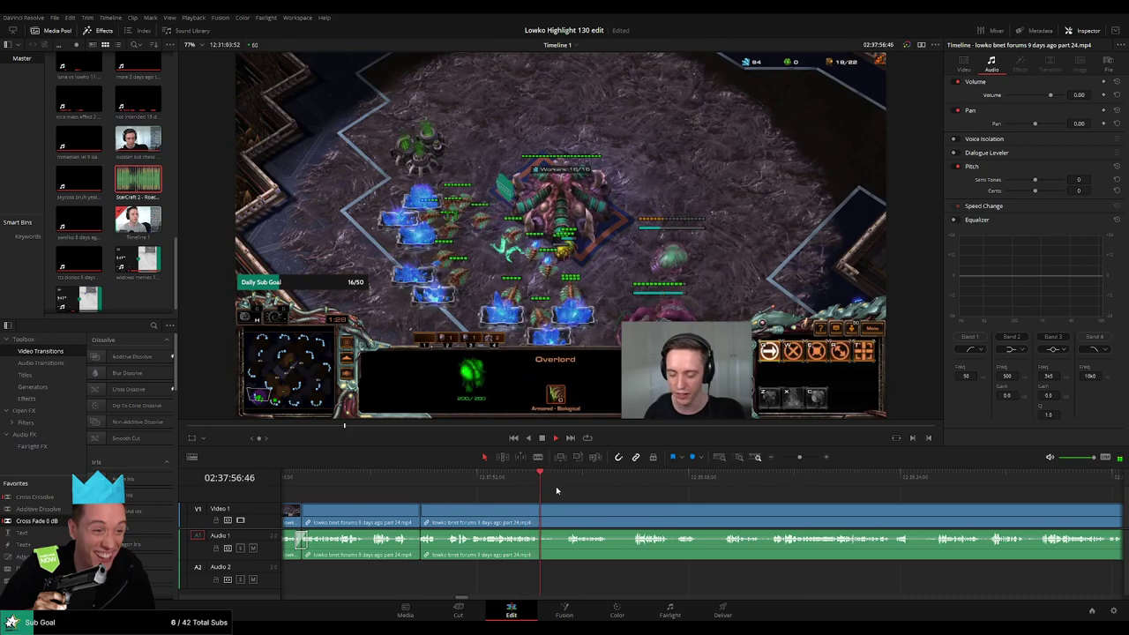
Blade out a further unwanted bit further ahead and close the gap.
{"action": "left_click", "coordinate": [568, 477]}
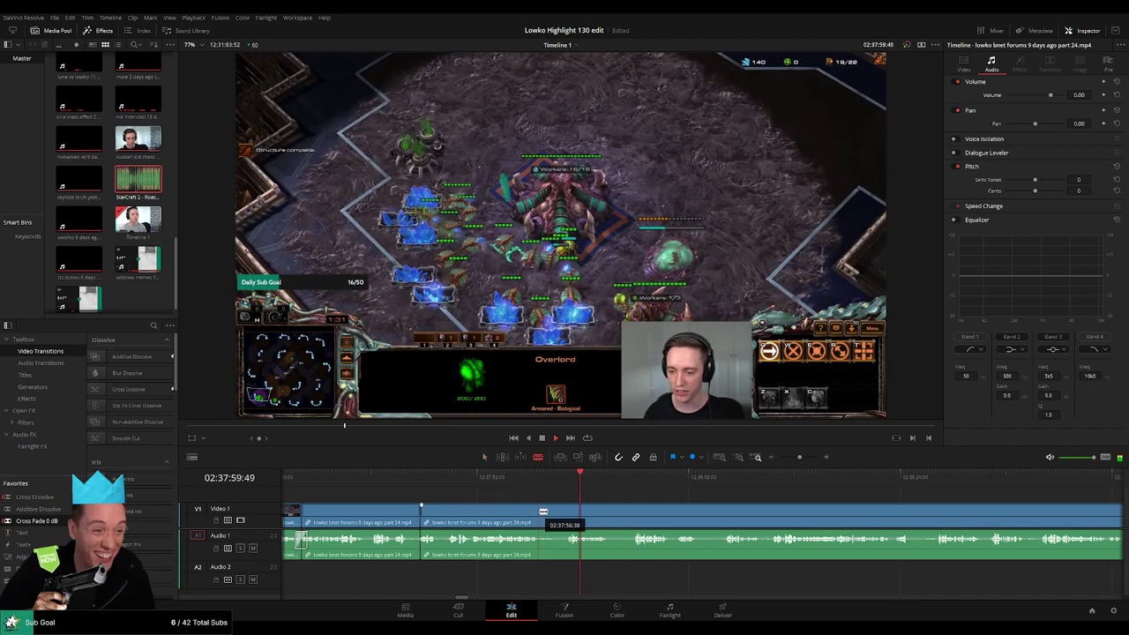
{"action": "left_click", "coordinate": [541, 511]}
{"action": "left_click", "coordinate": [564, 511]}
{"action": "key", "text": "a"}
{"action": "left_click", "coordinate": [554, 514]}
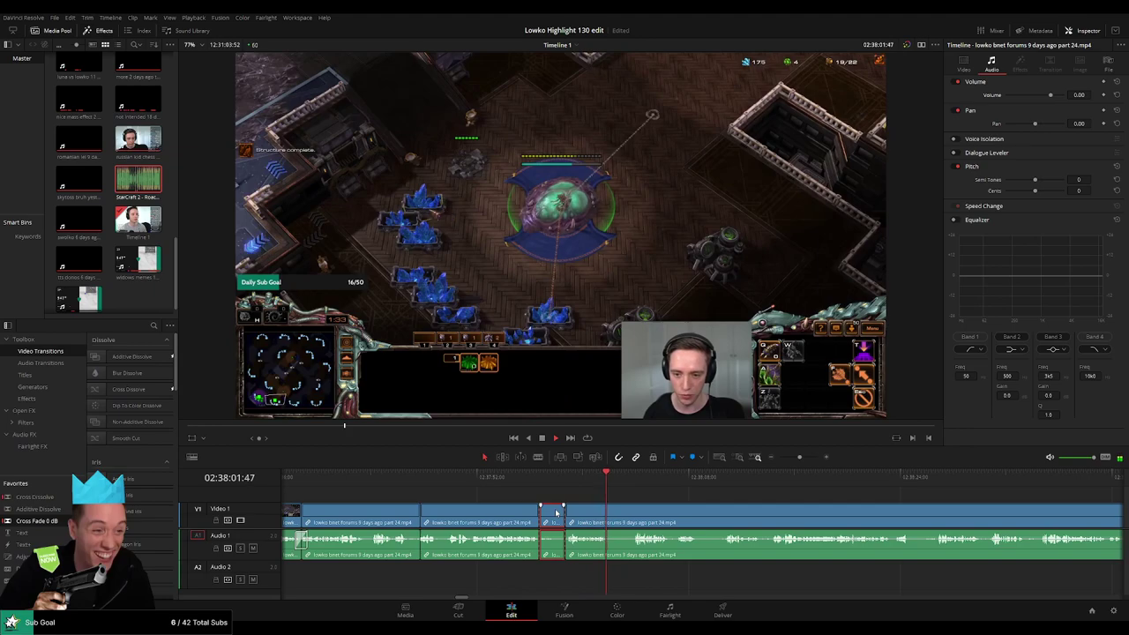
{"action": "key", "text": "Delete"}
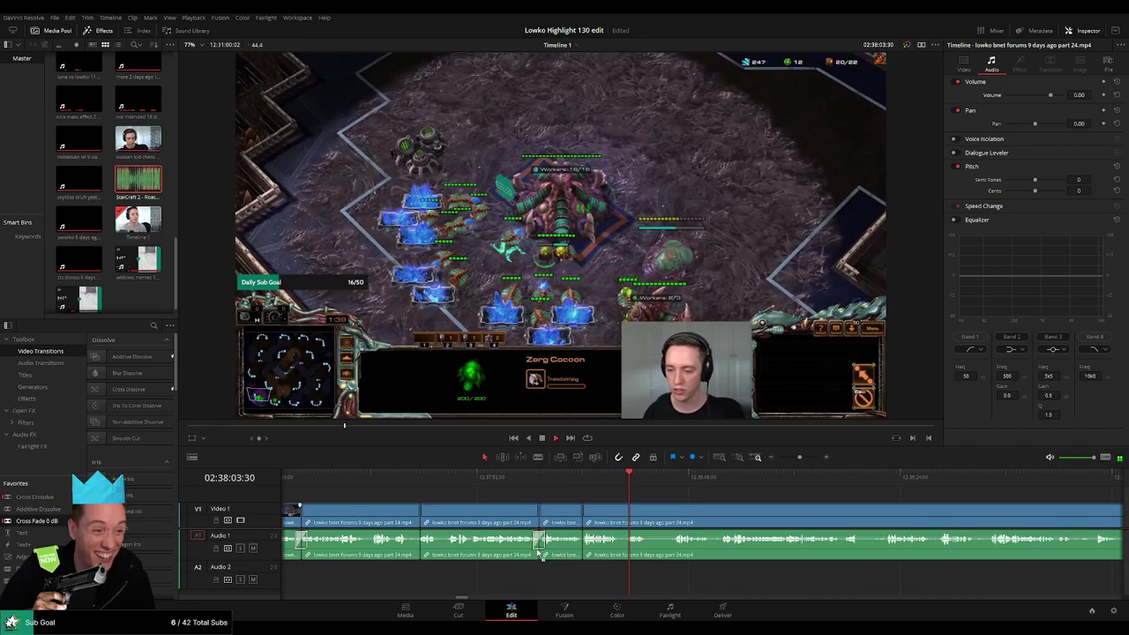
Split at the playhead, ripple-delete the short piece after it, and review the edit.
{"action": "scroll", "coordinate": [580, 546], "scroll_direction": "up", "scroll_amount": 1}
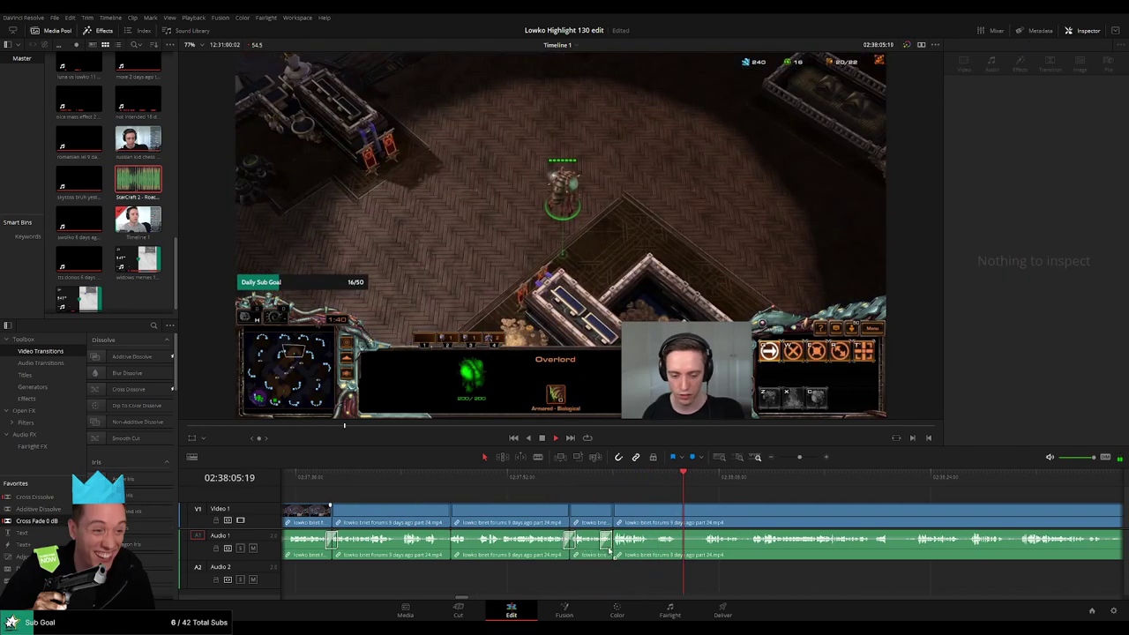
{"action": "left_click", "coordinate": [615, 530]}
{"action": "scroll", "coordinate": [540, 495], "scroll_direction": "down", "scroll_amount": 5}
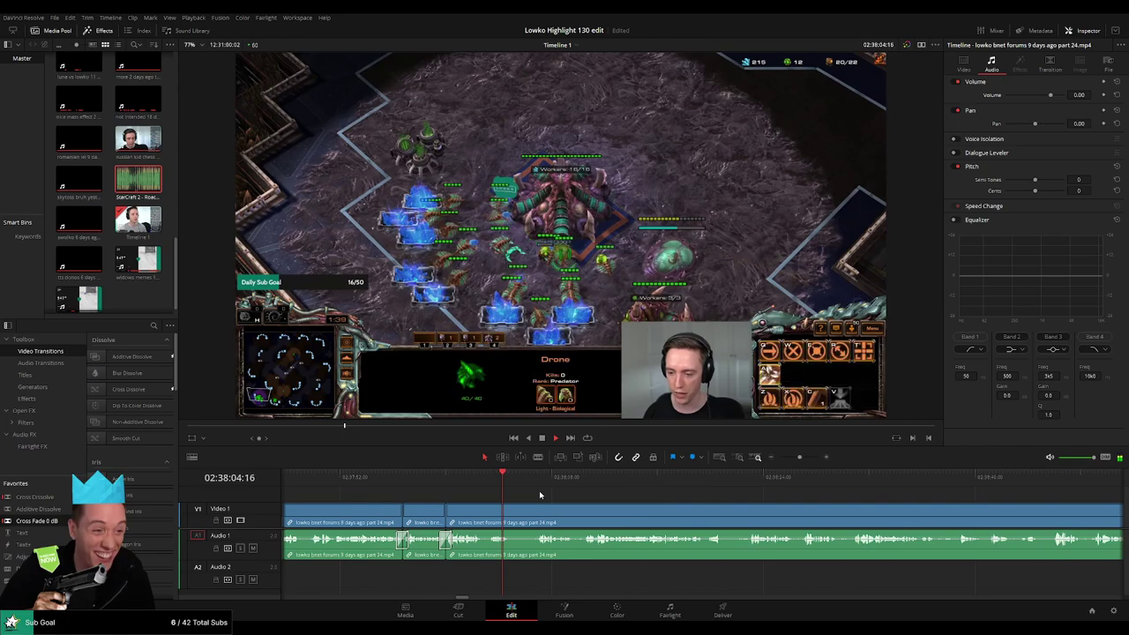
{"action": "key", "text": "ctrl+b"}
{"action": "key", "text": "b"}
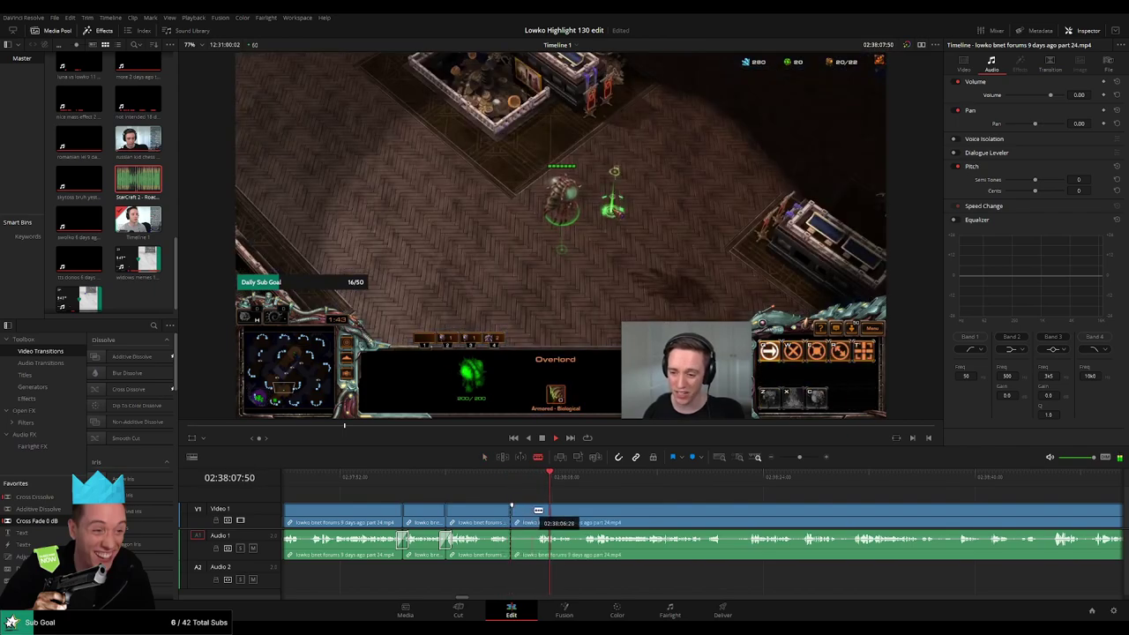
{"action": "key", "text": "a"}
{"action": "left_click", "coordinate": [525, 513]}
{"action": "key", "text": "Delete"}
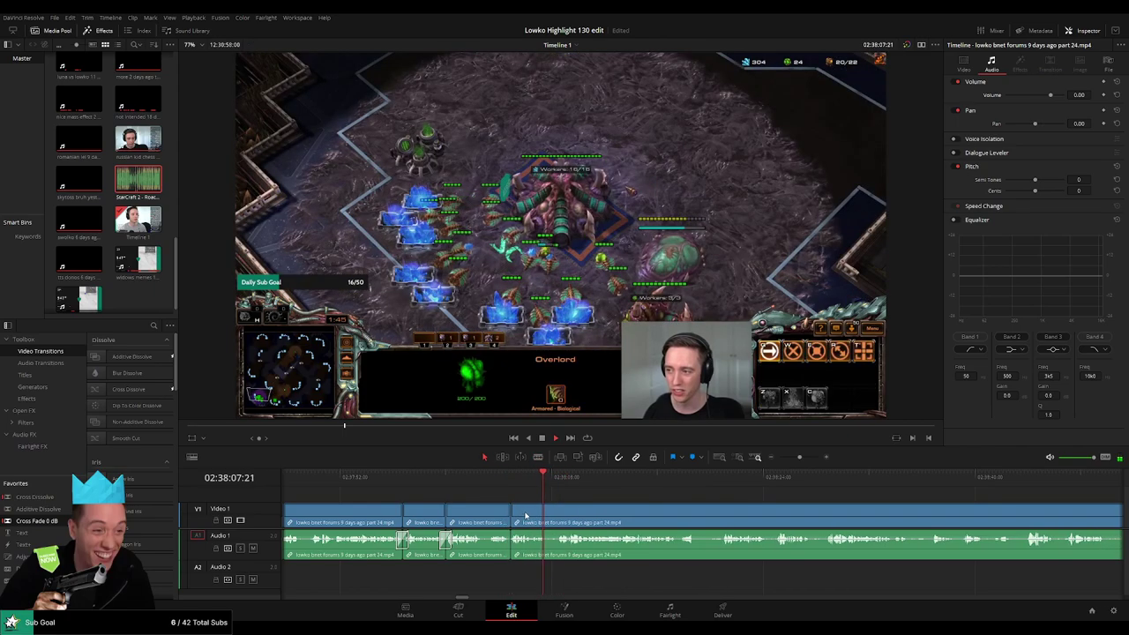
{"action": "key", "text": "space"}
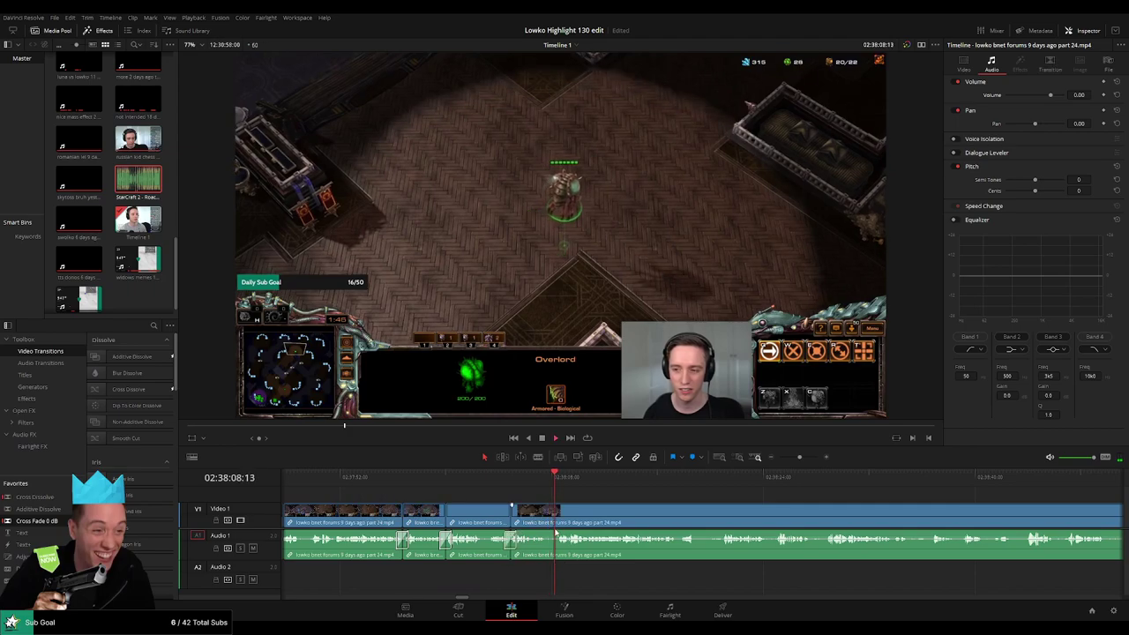
Cut out the first unwanted bit of the part 24 clip and close the gap.
{"action": "scroll", "coordinate": [520, 495], "scroll_direction": "down", "scroll_amount": 3}
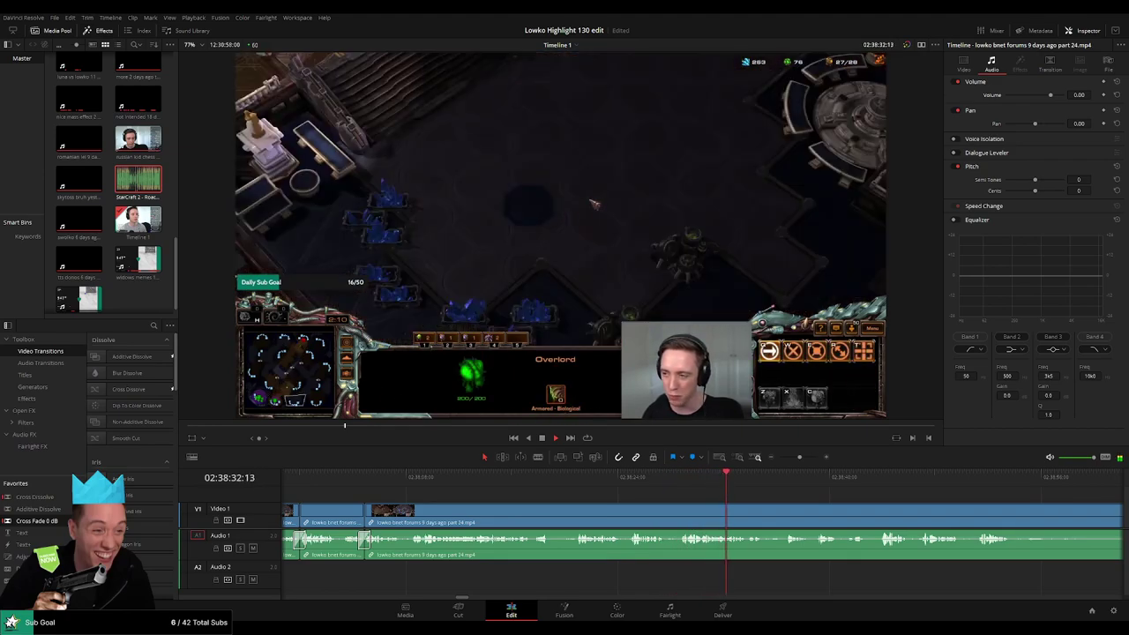
{"action": "key", "text": "b"}
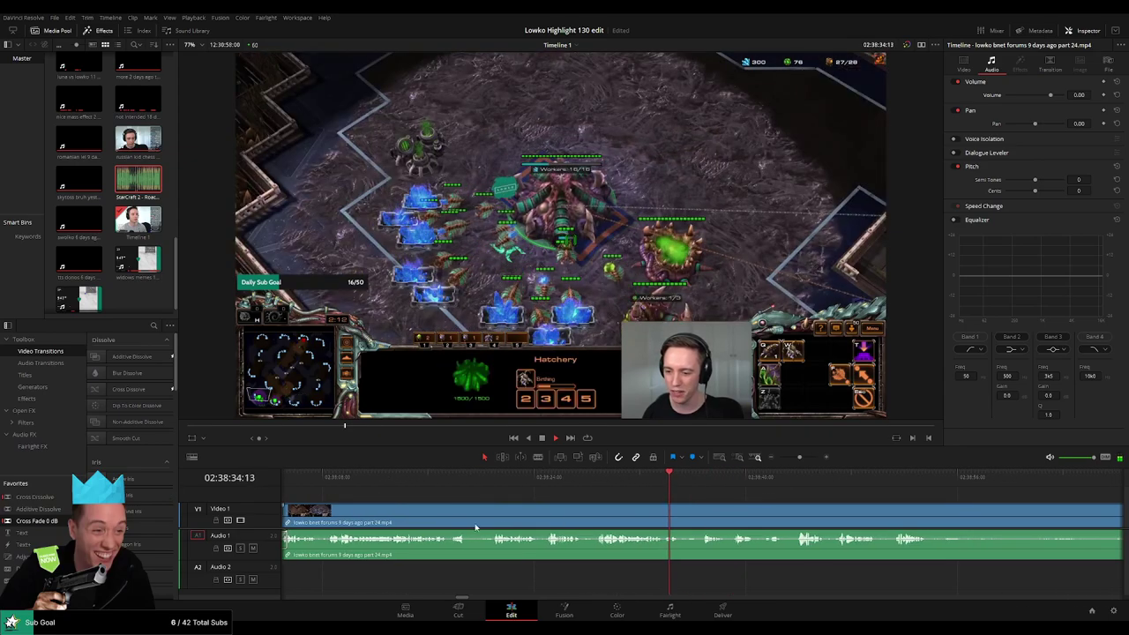
{"action": "left_click", "coordinate": [468, 521]}
{"action": "left_click", "coordinate": [490, 521]}
{"action": "key", "text": "a"}
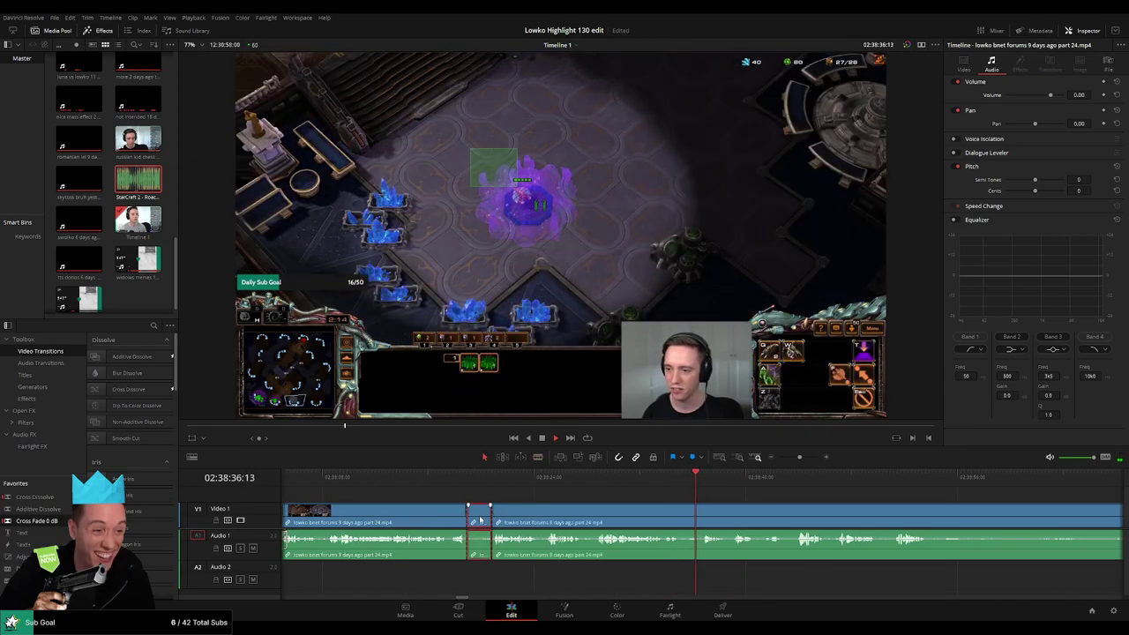
{"action": "left_click", "coordinate": [479, 521]}
{"action": "key", "text": "Delete"}
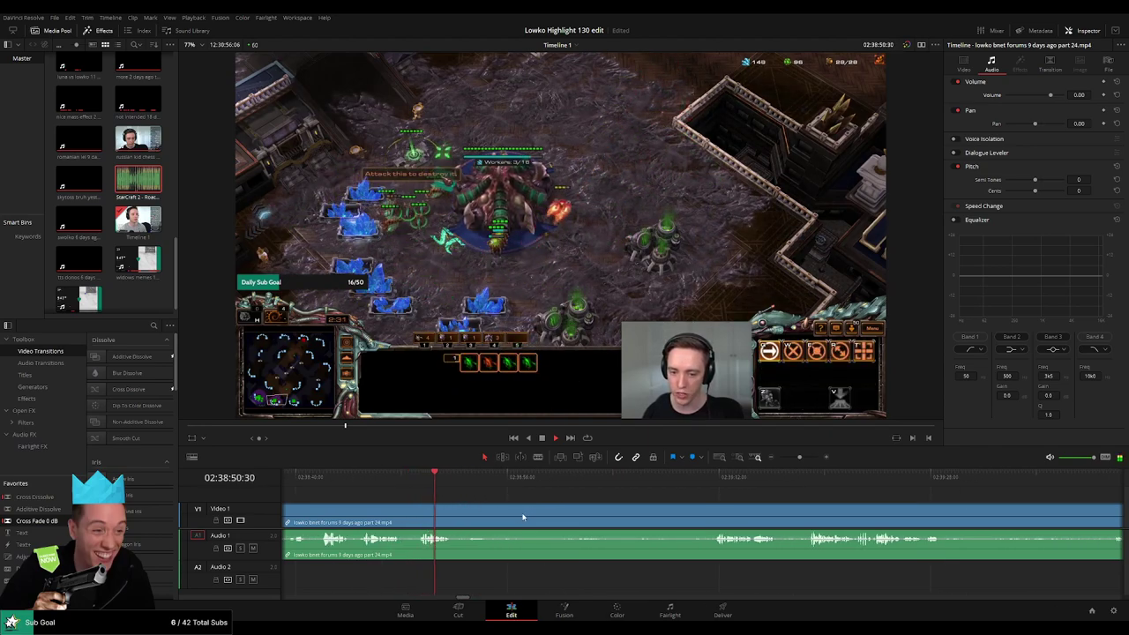
Blade both ends of the next dull stretch and ripple-delete it.
{"action": "scroll", "coordinate": [465, 506], "scroll_direction": "right", "scroll_amount": 3}
{"action": "key", "text": "b"}
{"action": "left_click", "coordinate": [409, 515]}
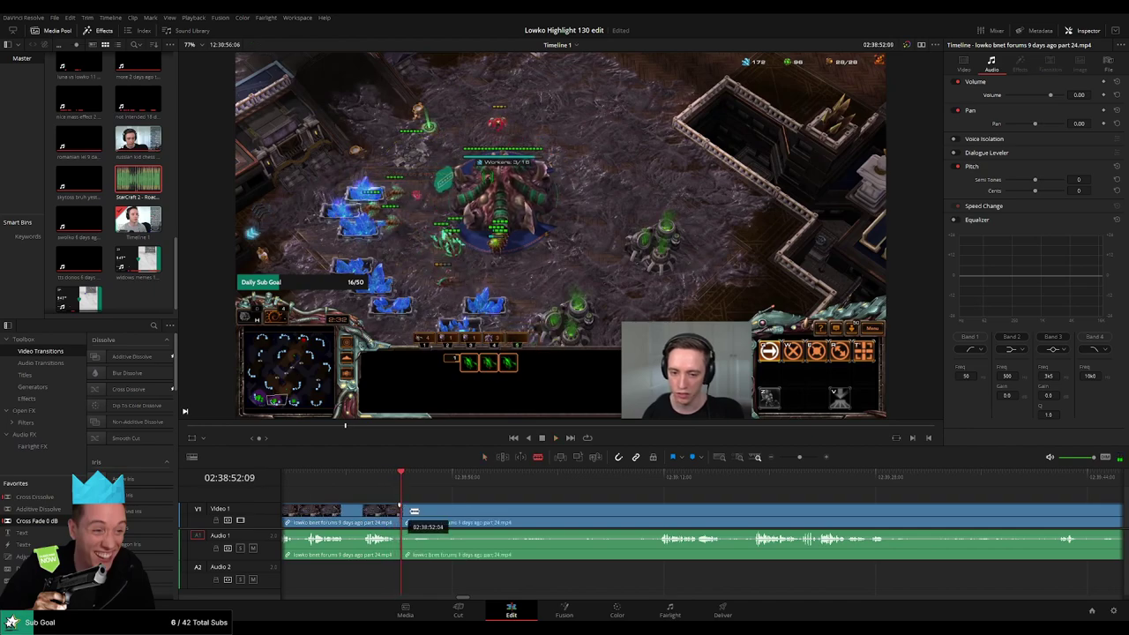
{"action": "left_click", "coordinate": [655, 481]}
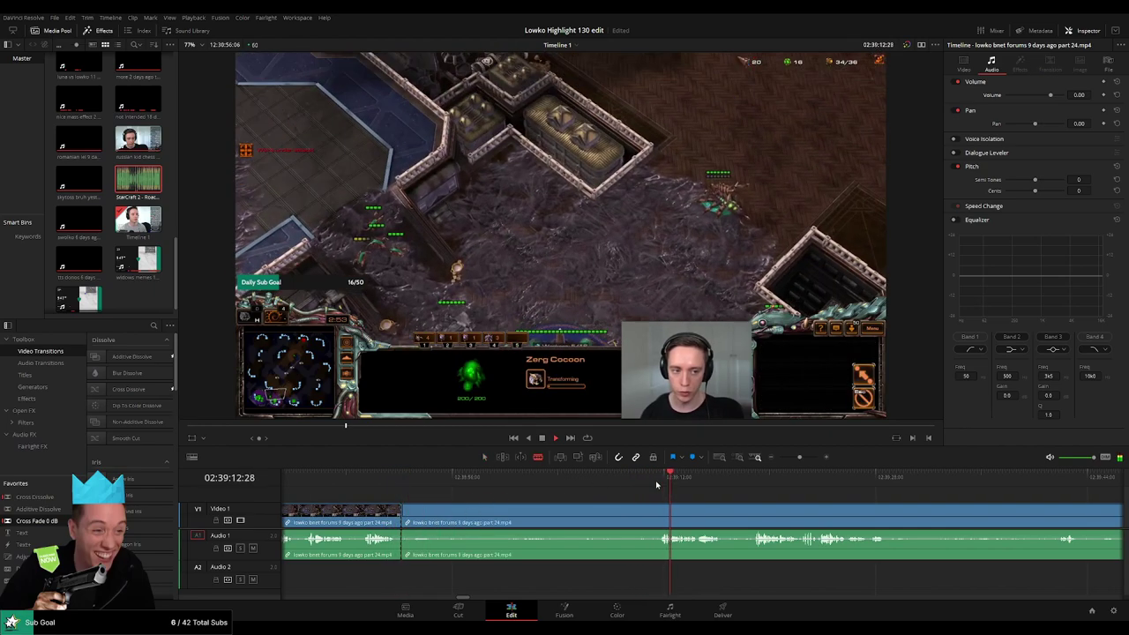
{"action": "left_click", "coordinate": [660, 524]}
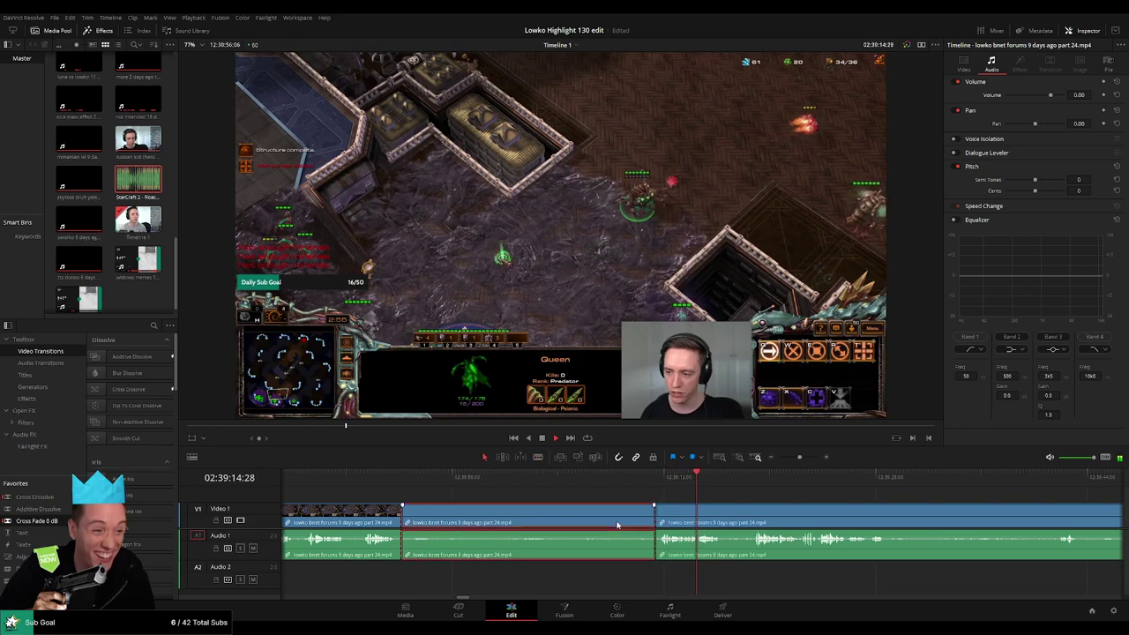
{"action": "key", "text": "a"}
{"action": "left_click", "coordinate": [608, 522]}
{"action": "key", "text": "Delete"}
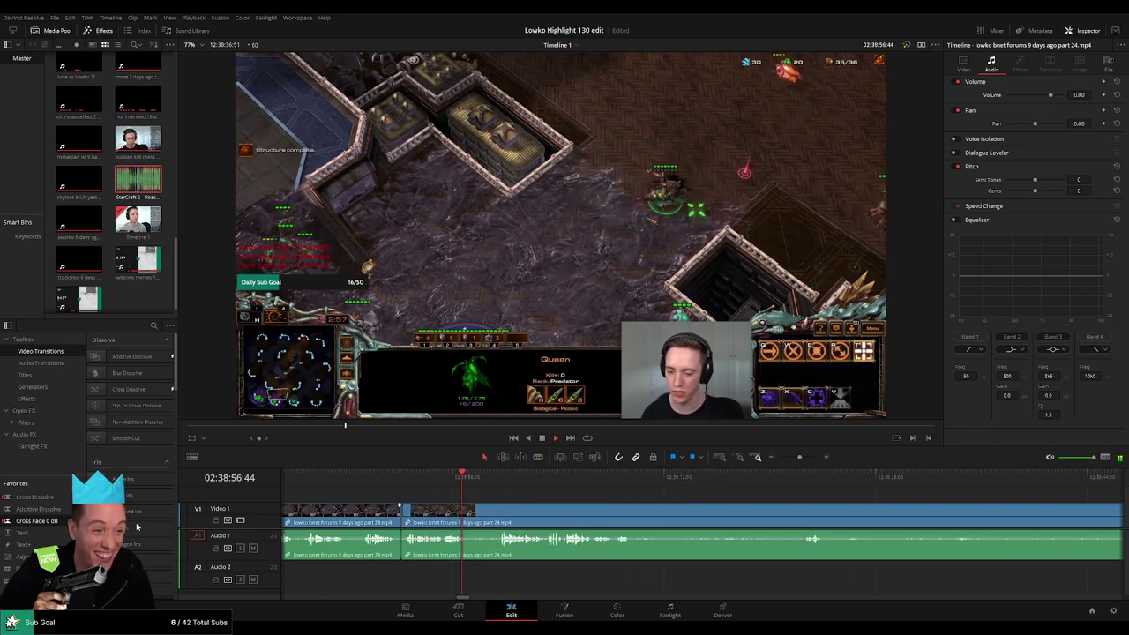
Remove another short dull section with blade cuts and a ripple delete.
{"action": "key", "text": "b"}
{"action": "left_click", "coordinate": [469, 521]}
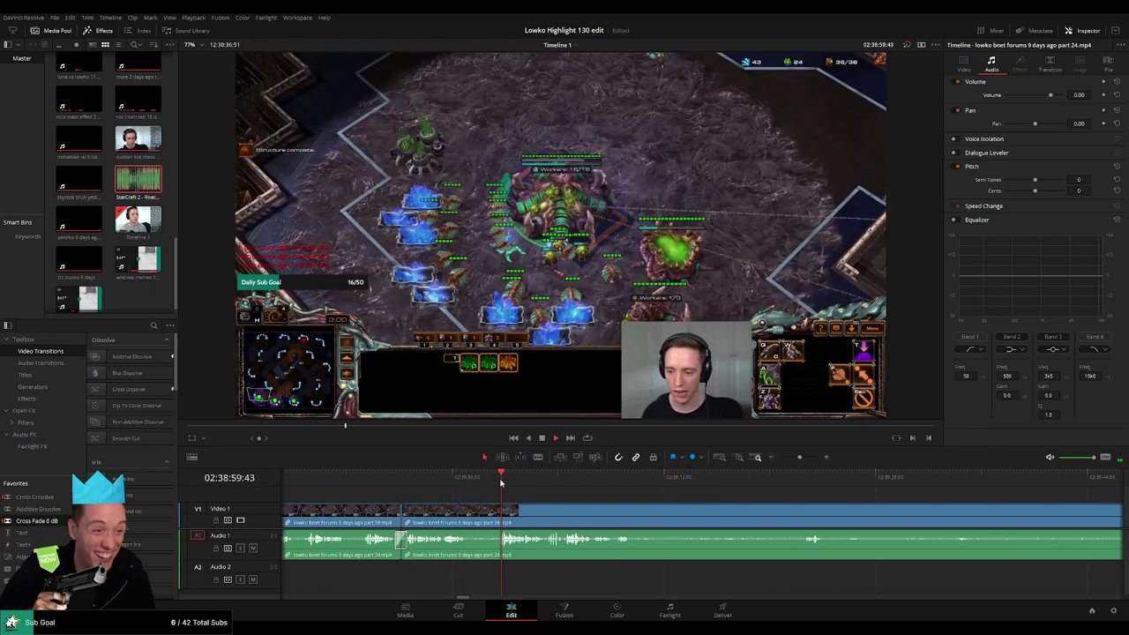
{"action": "left_click", "coordinate": [508, 520]}
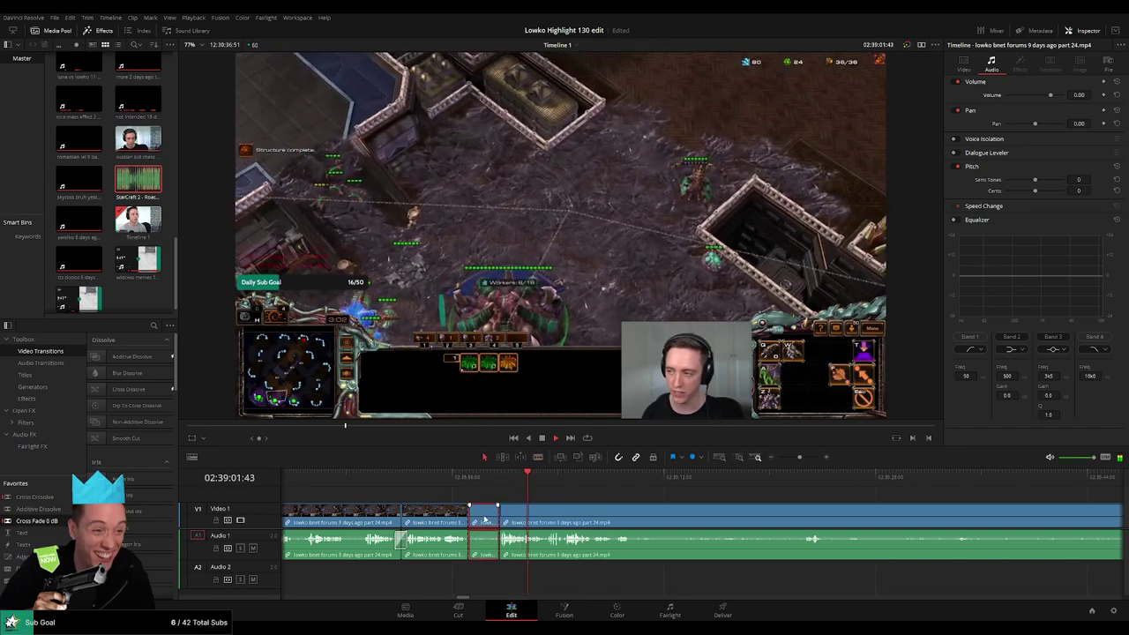
{"action": "key", "text": "a"}
{"action": "left_click", "coordinate": [484, 521]}
{"action": "key", "text": "Delete"}
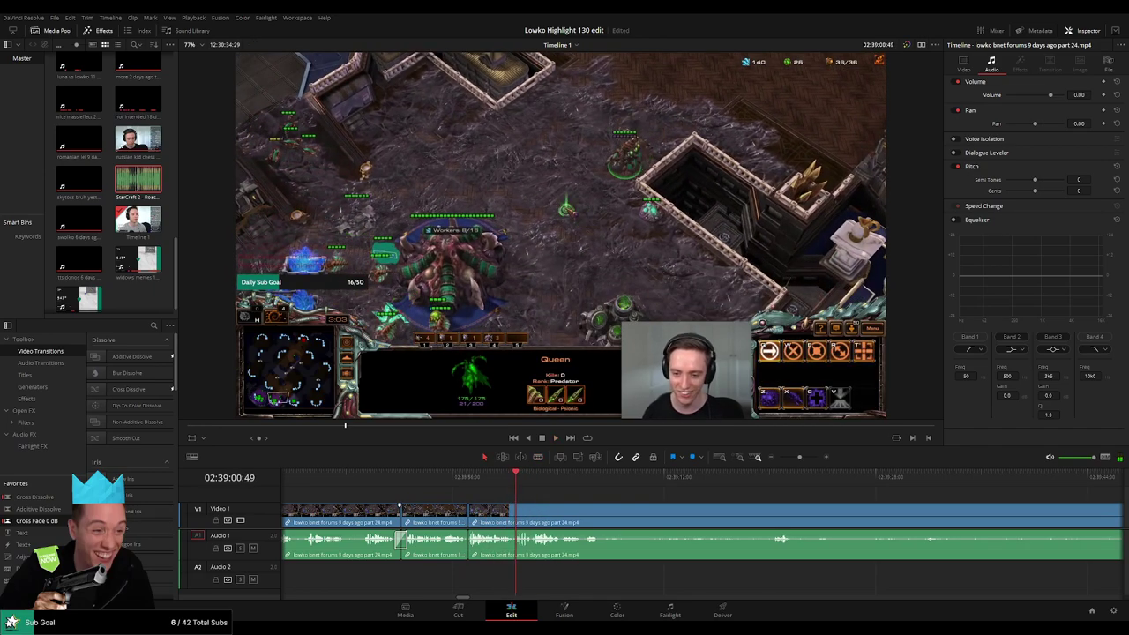
Blade both ends of the last stretch and zoom the timeline out.
{"action": "scroll", "coordinate": [494, 529], "scroll_direction": "right", "scroll_amount": 2}
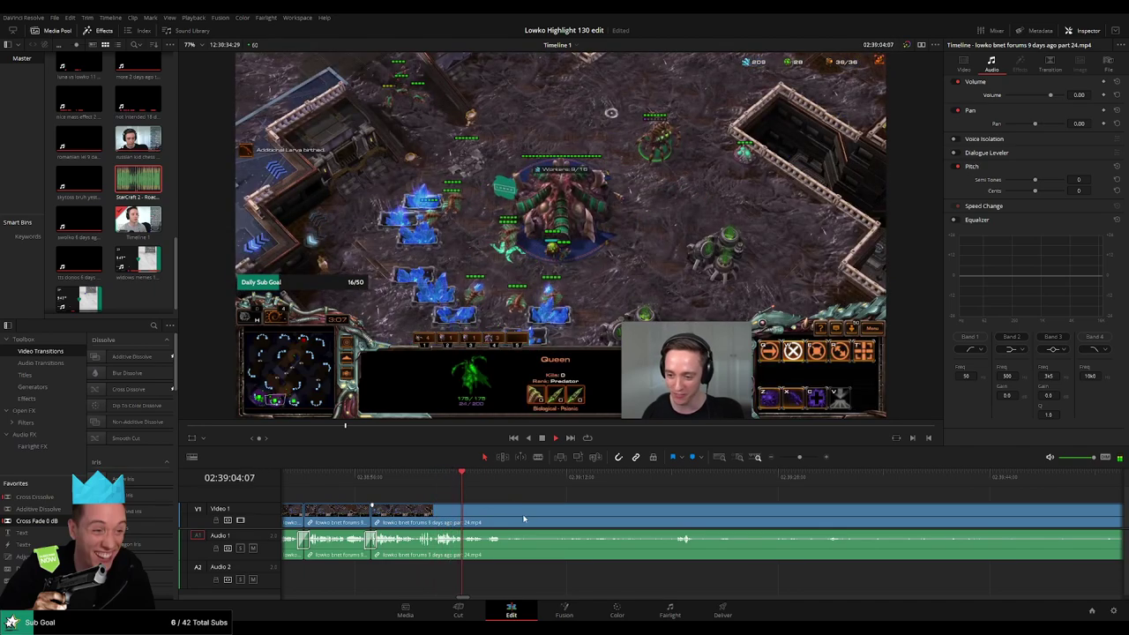
{"action": "scroll", "coordinate": [516, 512], "scroll_direction": "right", "scroll_amount": 1}
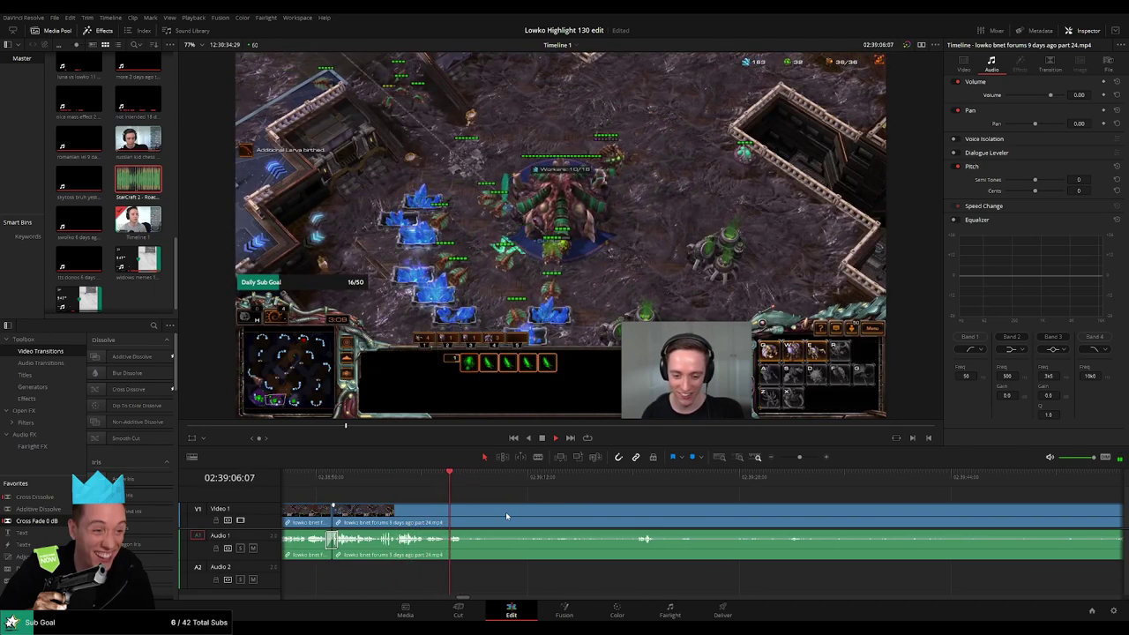
{"action": "key", "text": "b"}
{"action": "left_click", "coordinate": [466, 524]}
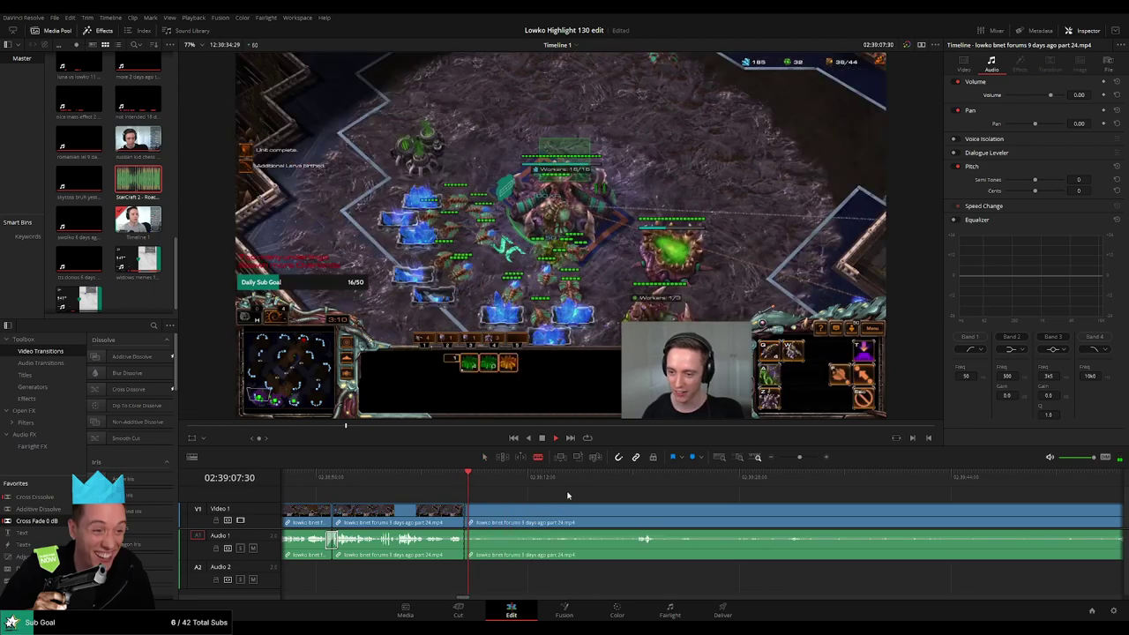
{"action": "left_click", "coordinate": [801, 458]}
{"action": "left_click_drag", "start_coordinate": [801, 458], "coordinate": [786, 458]}
Ripple-delete the leftover end of the part 24 clip and start playback.
{"action": "key", "text": "a"}
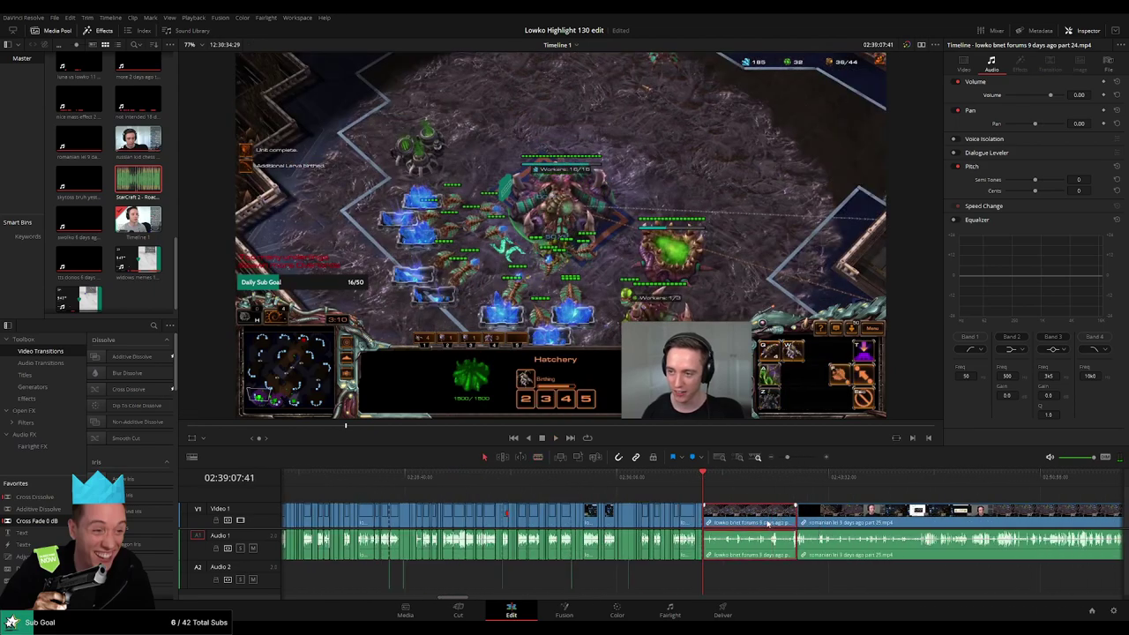
{"action": "key", "text": "Delete"}
{"action": "left_click", "coordinate": [737, 481]}
{"action": "key", "text": "space"}
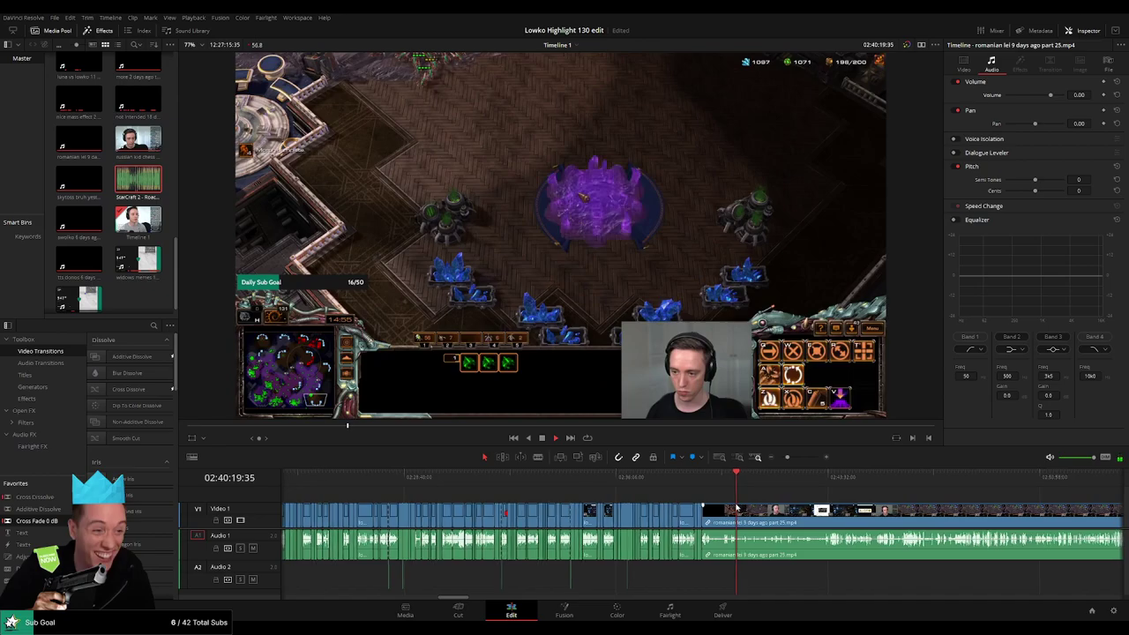
Scrub ahead through the part 25 clip to its StarCraft versus menu footage.
{"action": "scroll", "coordinate": [737, 510], "scroll_direction": "right", "scroll_amount": 3}
{"action": "left_click", "coordinate": [620, 477]}
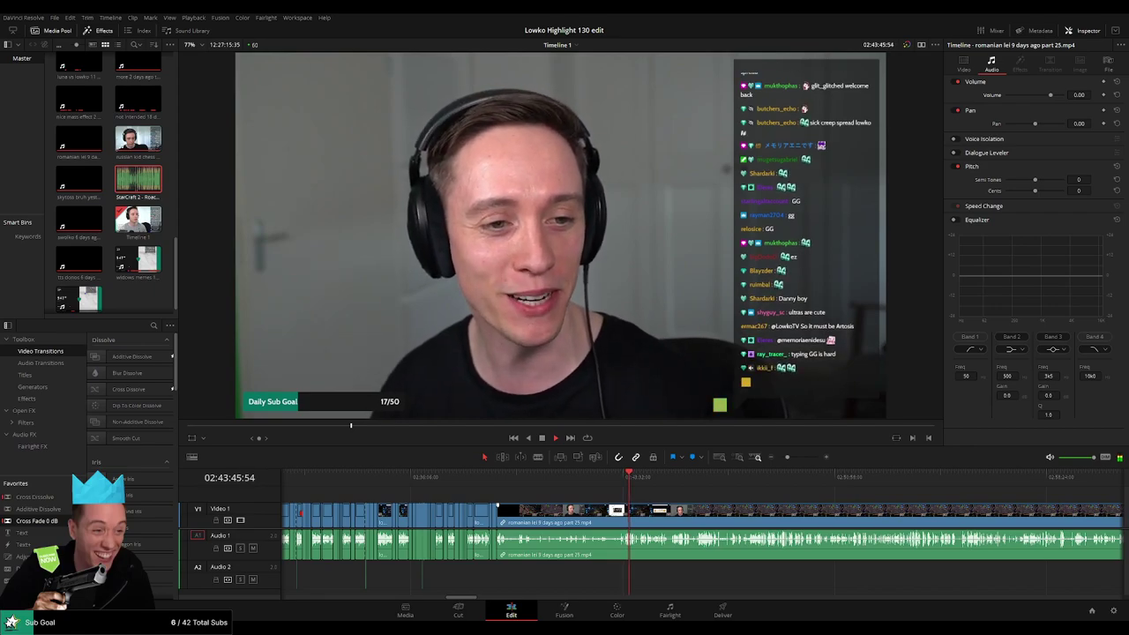
{"action": "left_click", "coordinate": [653, 486]}
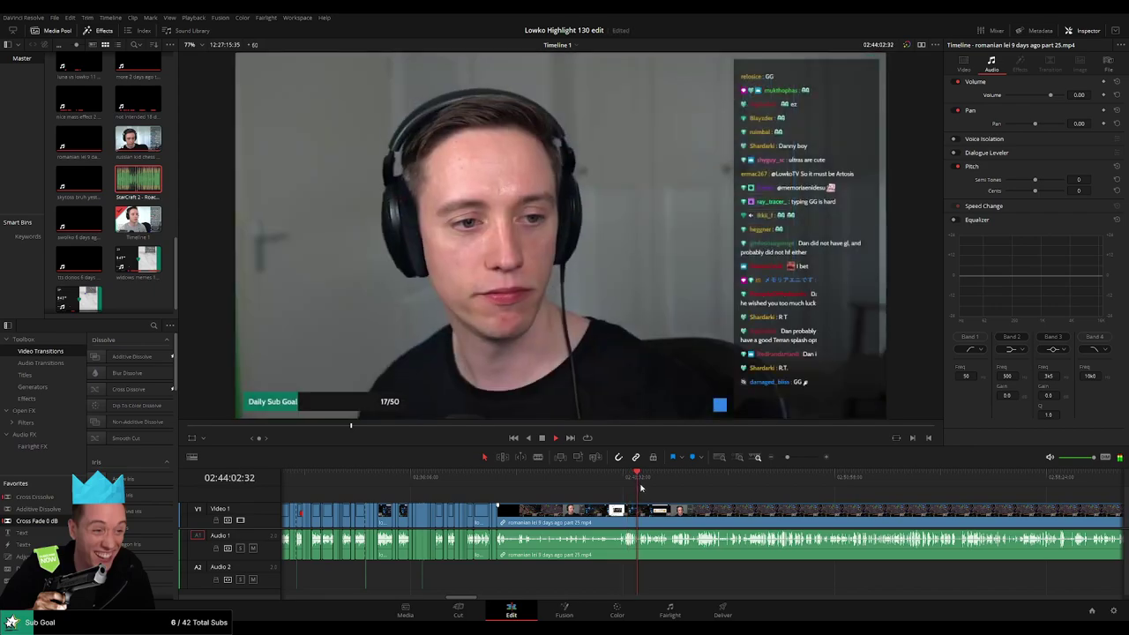
{"action": "left_click", "coordinate": [663, 487]}
{"action": "left_click", "coordinate": [673, 486]}
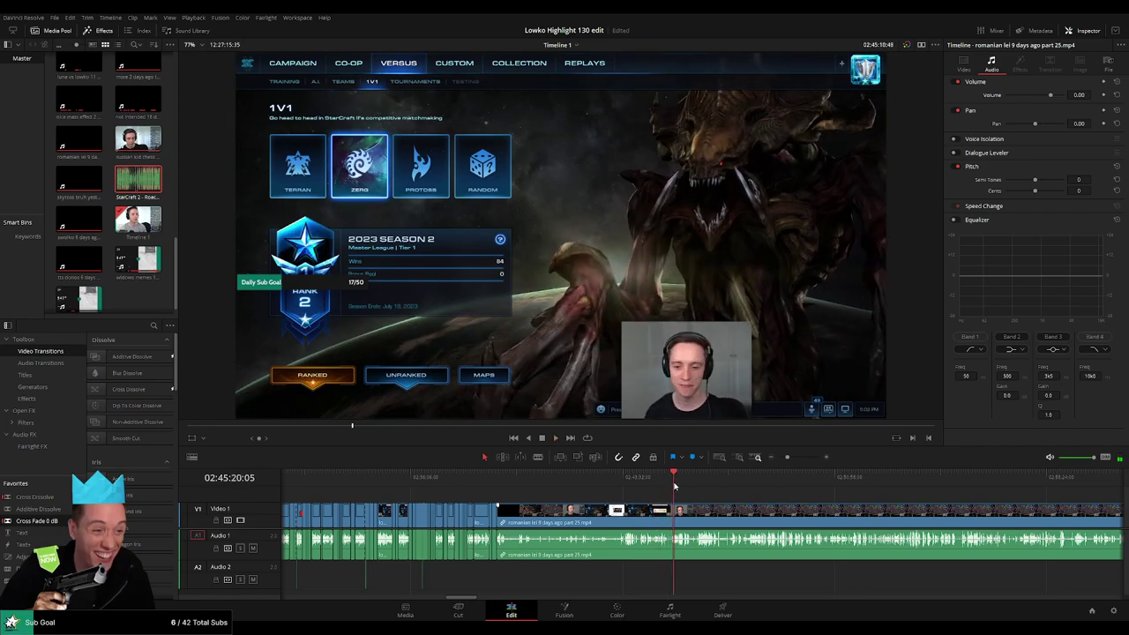
{"action": "scroll", "coordinate": [710, 508], "scroll_direction": "right", "scroll_amount": 3}
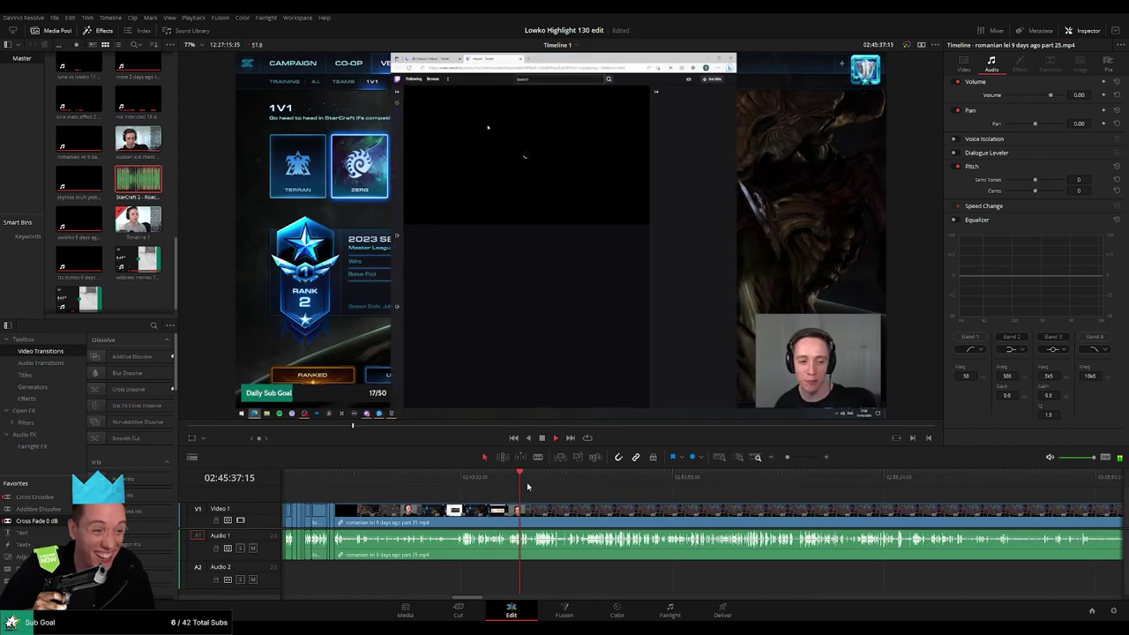
{"action": "scroll", "coordinate": [665, 500], "scroll_direction": "up", "scroll_amount": 5}
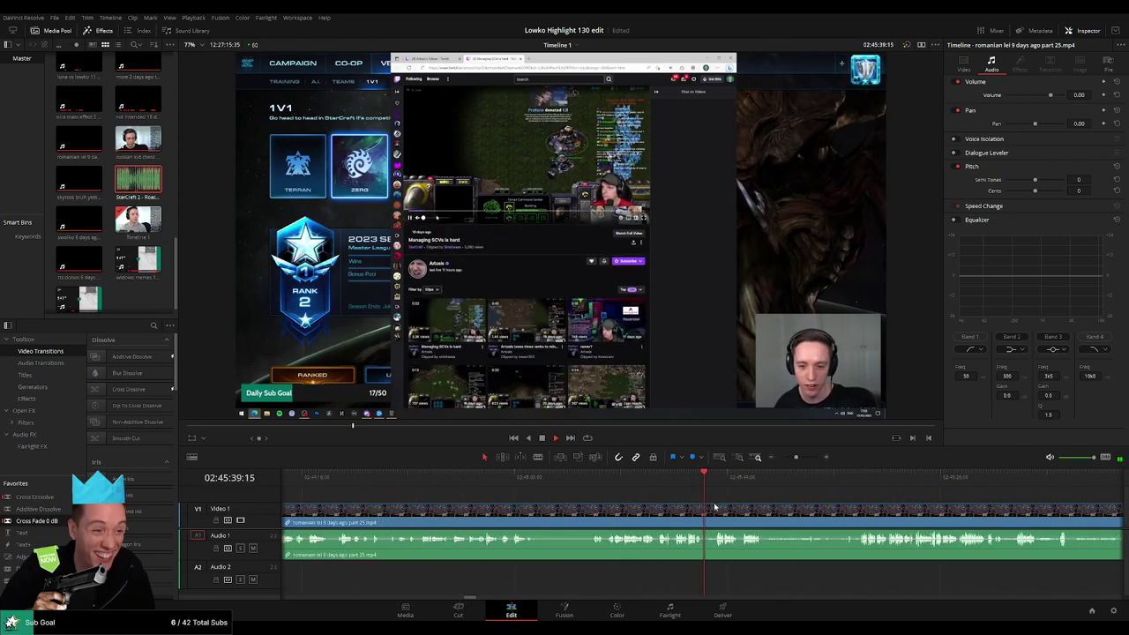
{"action": "scroll", "coordinate": [749, 501], "scroll_direction": "right", "scroll_amount": 3}
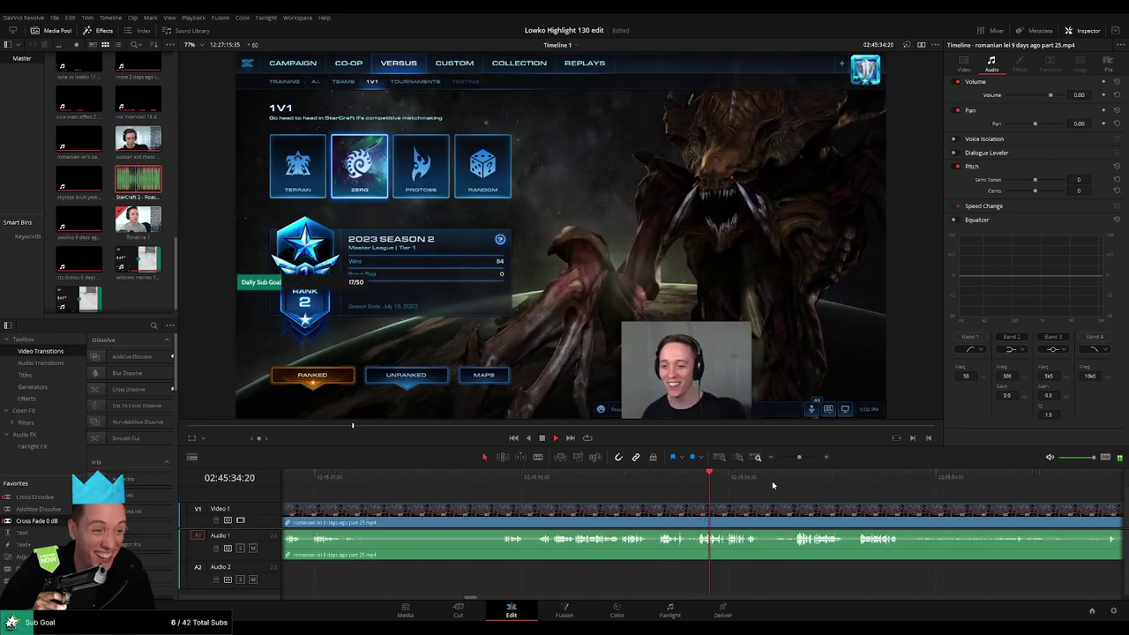
{"action": "scroll", "coordinate": [820, 501], "scroll_direction": "right", "scroll_amount": 2}
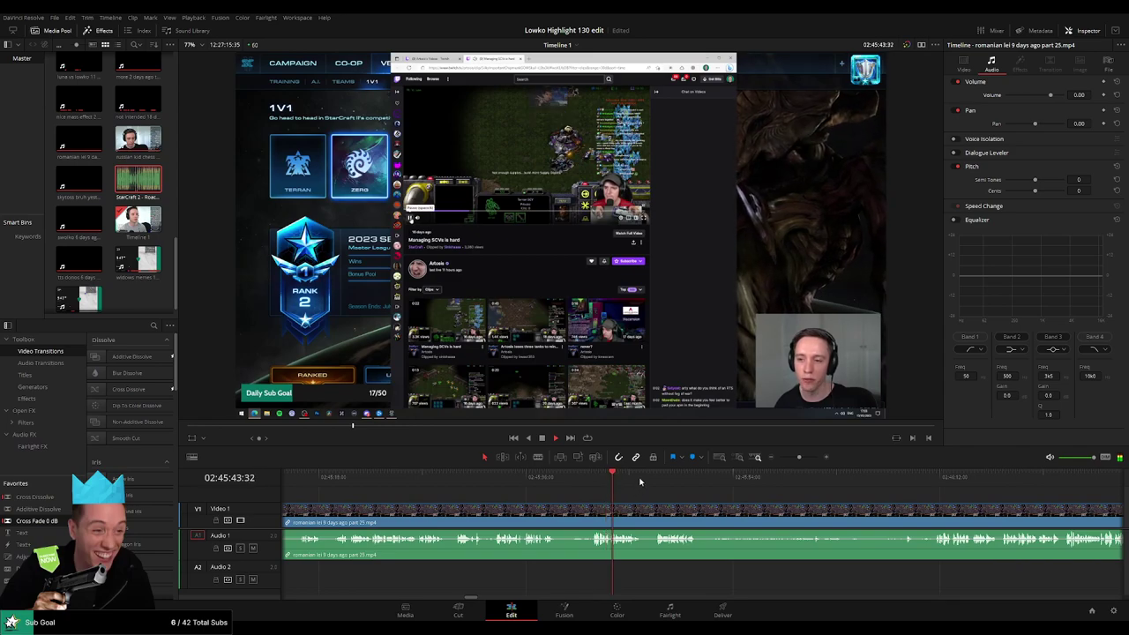
Rewatch the 1v1 menu footage back and forth to locate the next cut.
{"action": "left_click_drag", "start_coordinate": [422, 492], "coordinate": [536, 486]}
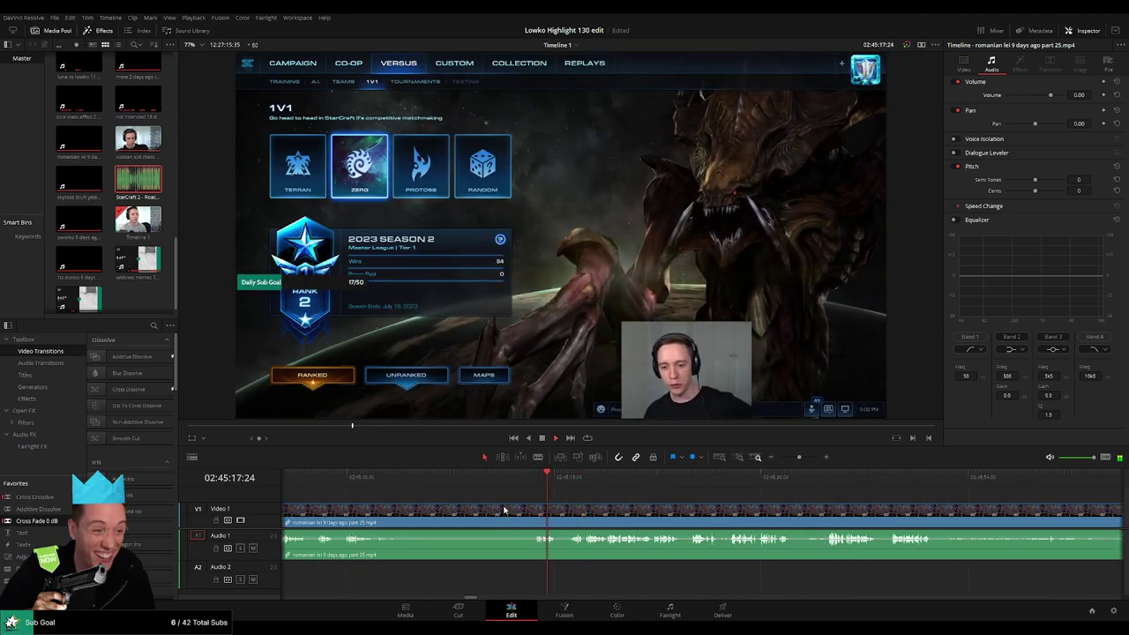
{"action": "scroll", "coordinate": [503, 510], "scroll_direction": "left", "scroll_amount": 3}
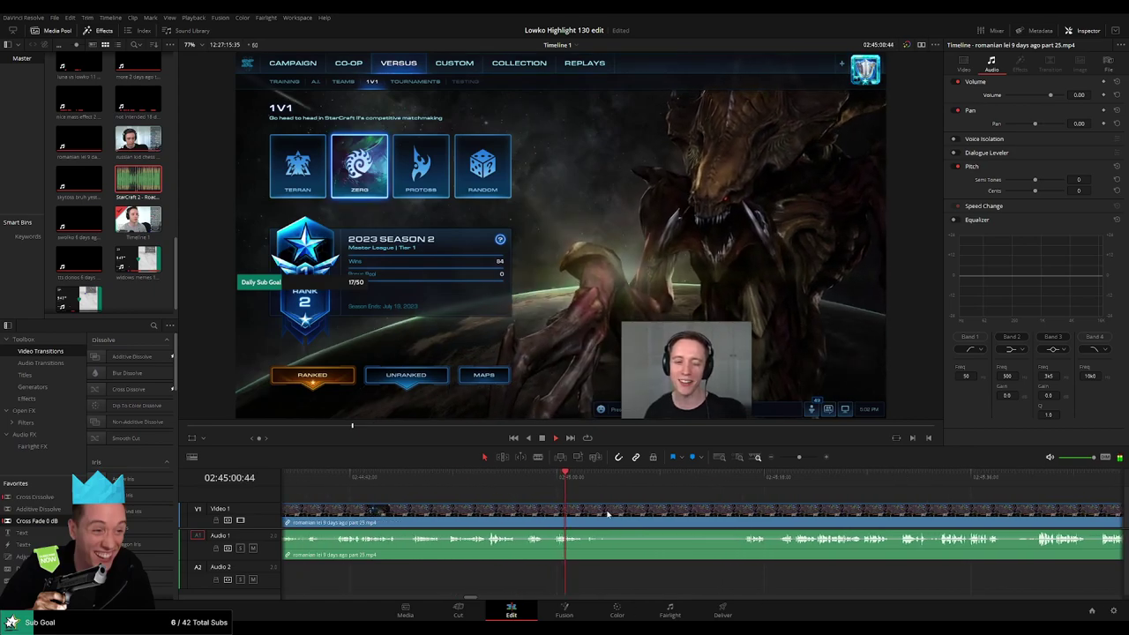
{"action": "left_click", "coordinate": [451, 484]}
{"action": "left_click", "coordinate": [409, 489]}
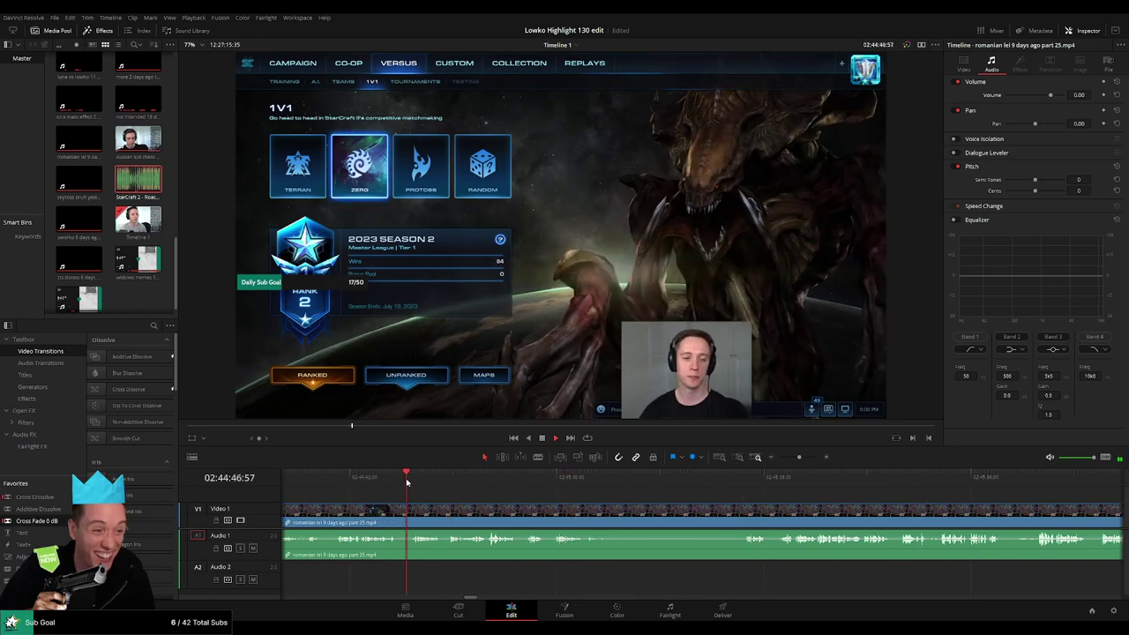
{"action": "scroll", "coordinate": [567, 509], "scroll_direction": "left", "scroll_amount": 2}
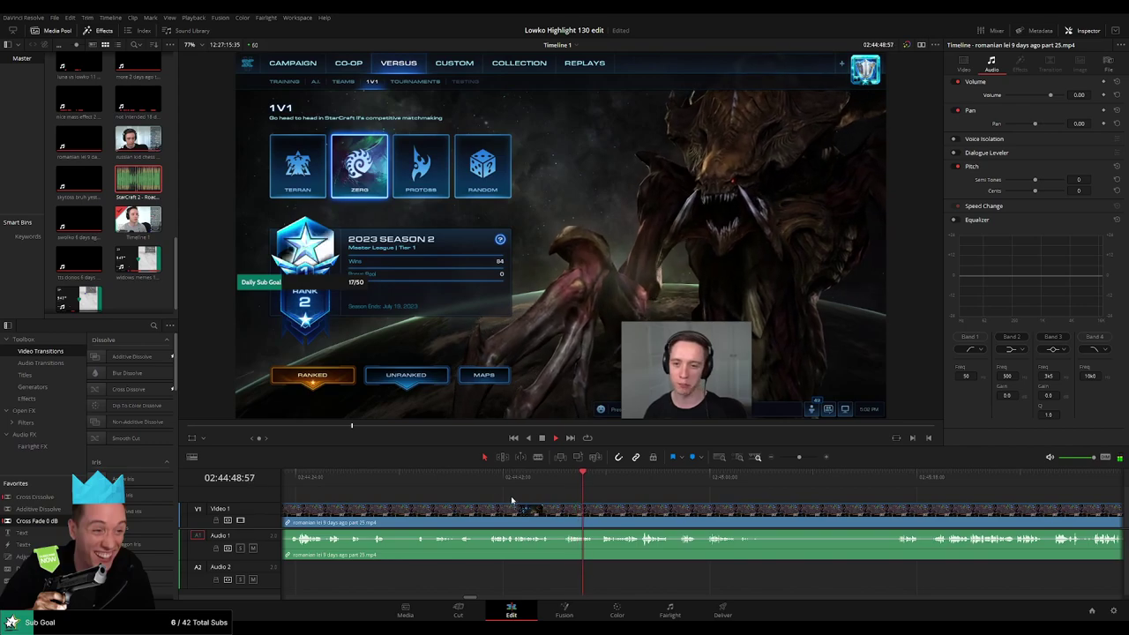
{"action": "left_click", "coordinate": [492, 488]}
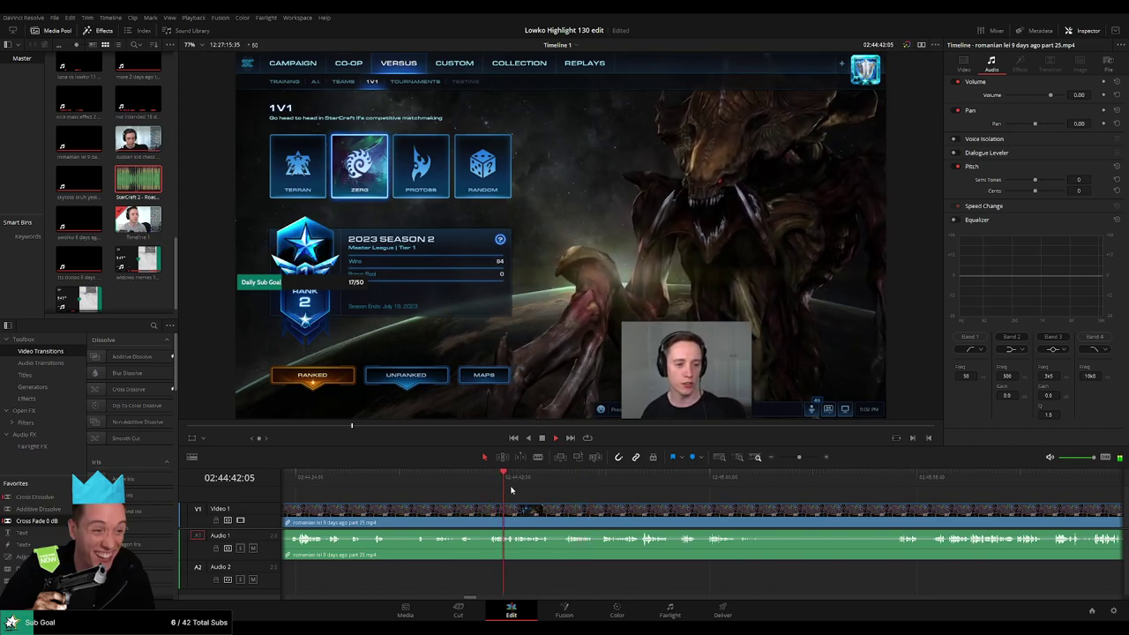
{"action": "scroll", "coordinate": [516, 498], "scroll_direction": "left", "scroll_amount": 2}
{"action": "scroll", "coordinate": [528, 508], "scroll_direction": "right", "scroll_amount": 4}
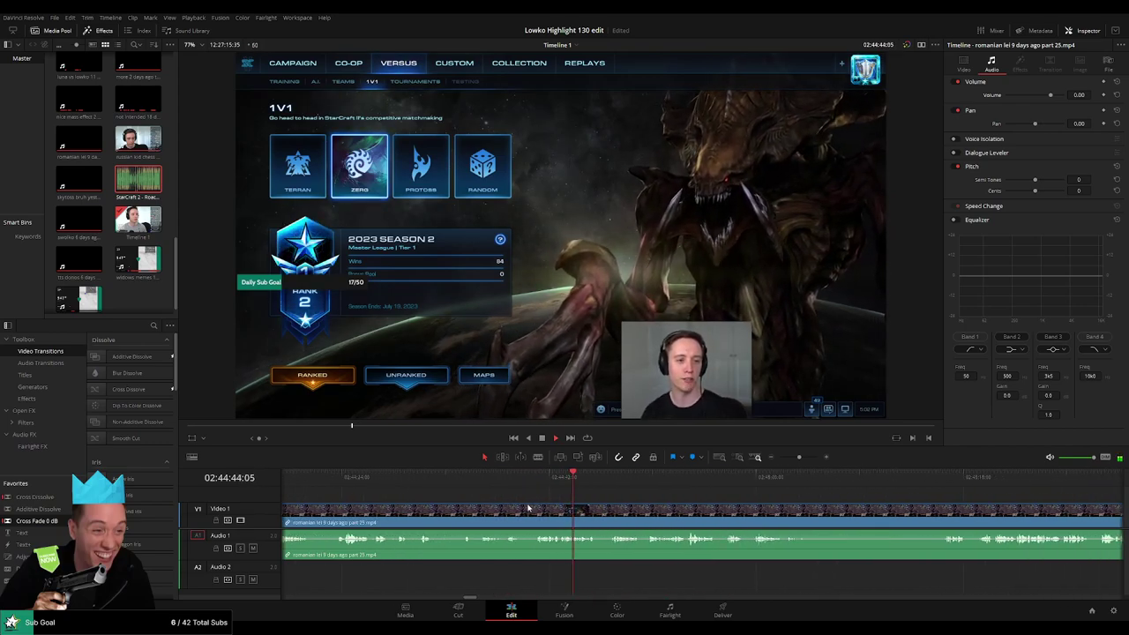
{"action": "left_click", "coordinate": [608, 510]}
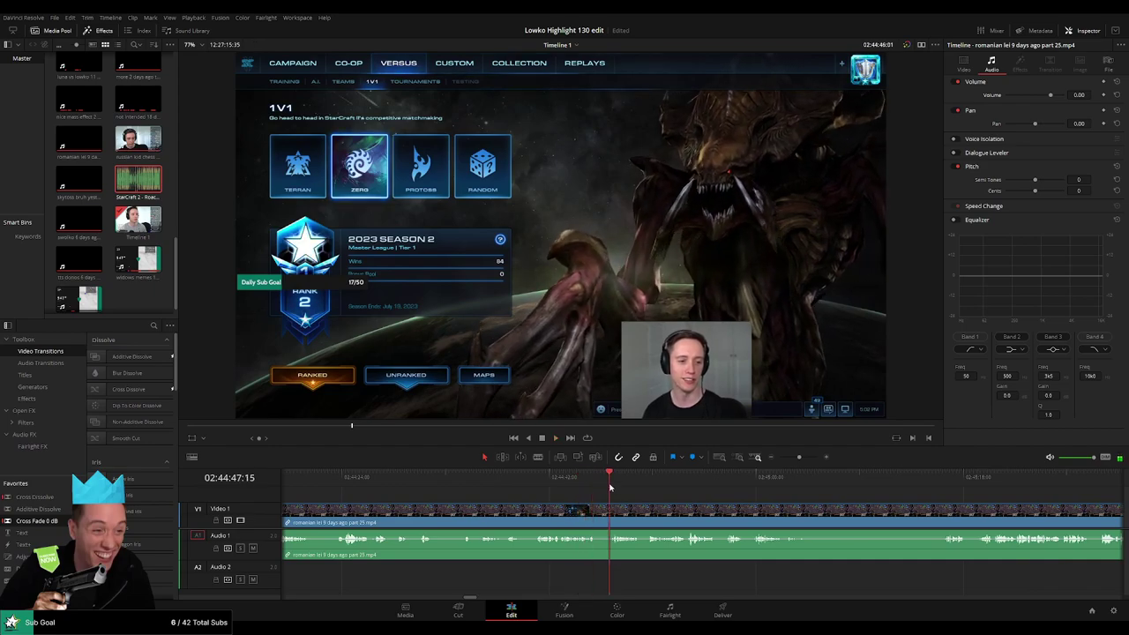
{"action": "scroll", "coordinate": [582, 516], "scroll_direction": "left", "scroll_amount": 3}
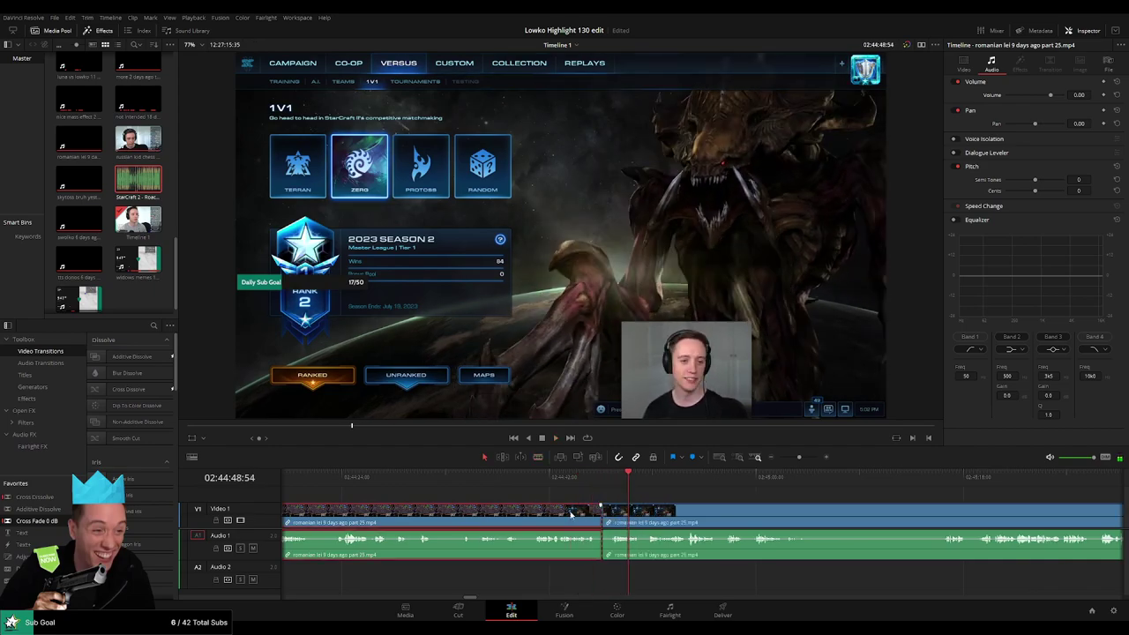
{"action": "scroll", "coordinate": [570, 511], "scroll_direction": "left", "scroll_amount": 5}
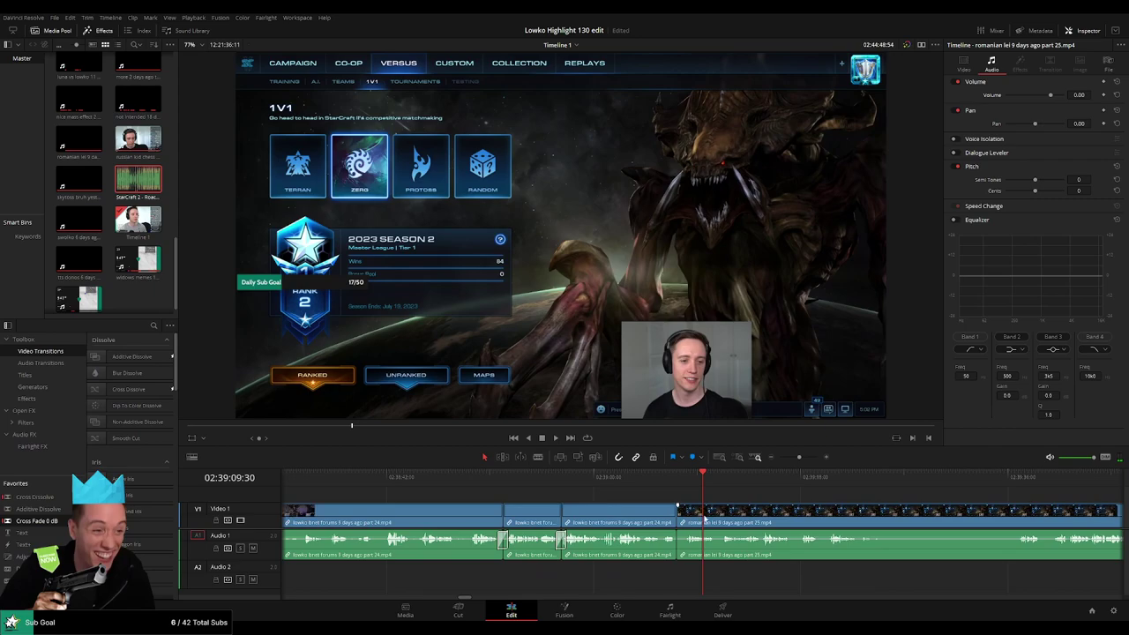
Delete the leftover part 24 pieces and trim the part 25 edit point, closing the gap.
{"action": "key", "text": "BackSpace"}
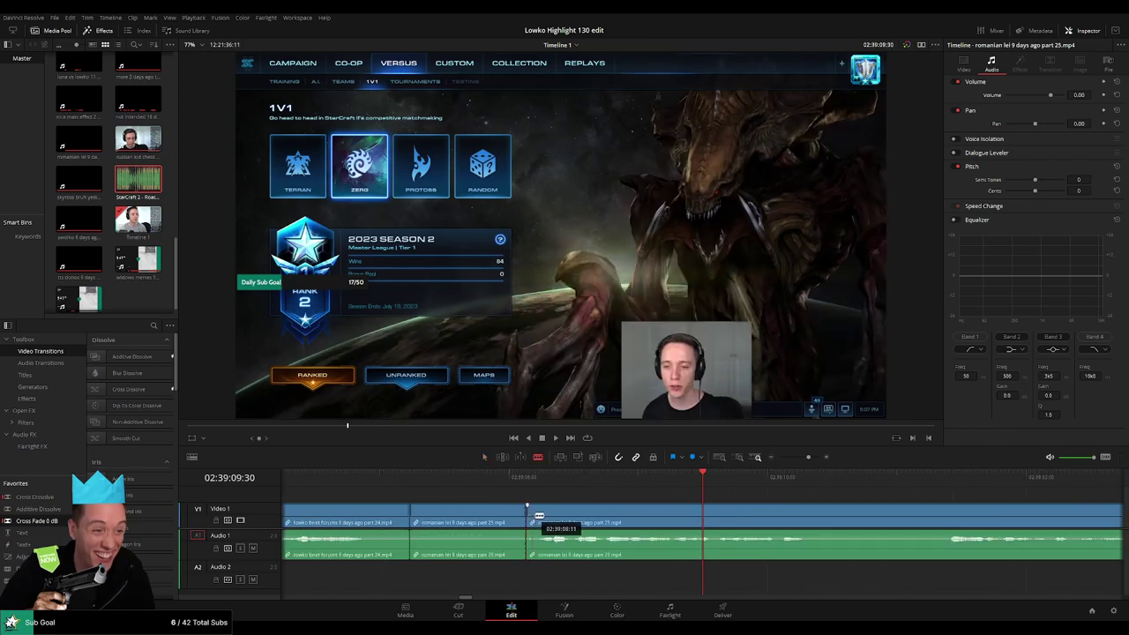
{"action": "left_click_drag", "start_coordinate": [532, 517], "coordinate": [544, 515]}
{"action": "left_click", "coordinate": [508, 478]}
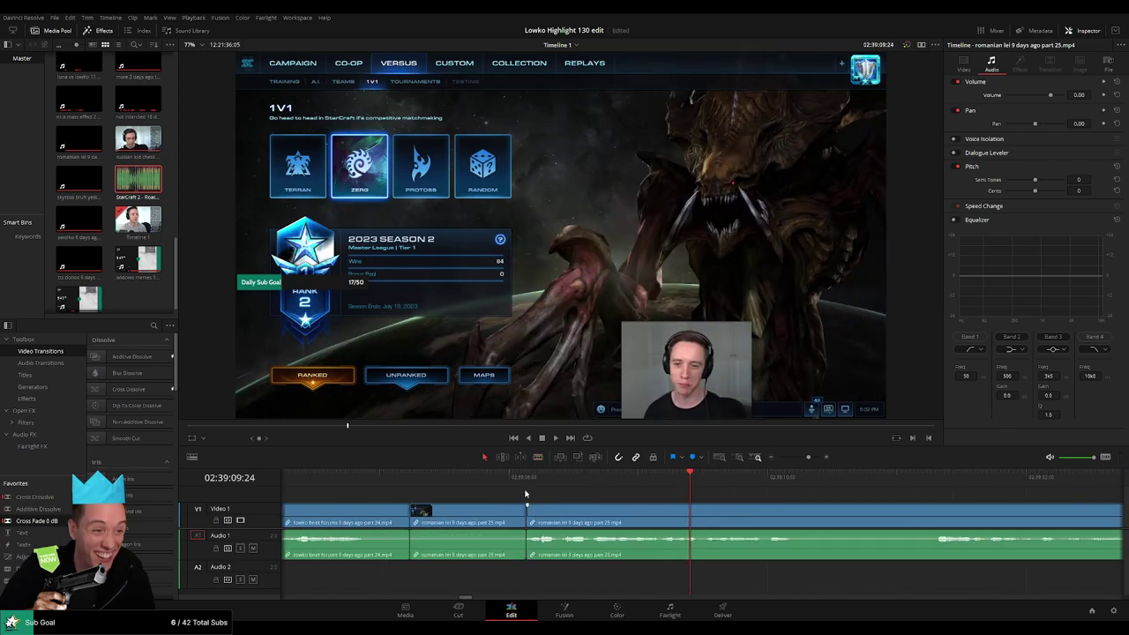
{"action": "key", "text": "space"}
{"action": "left_click", "coordinate": [496, 477]}
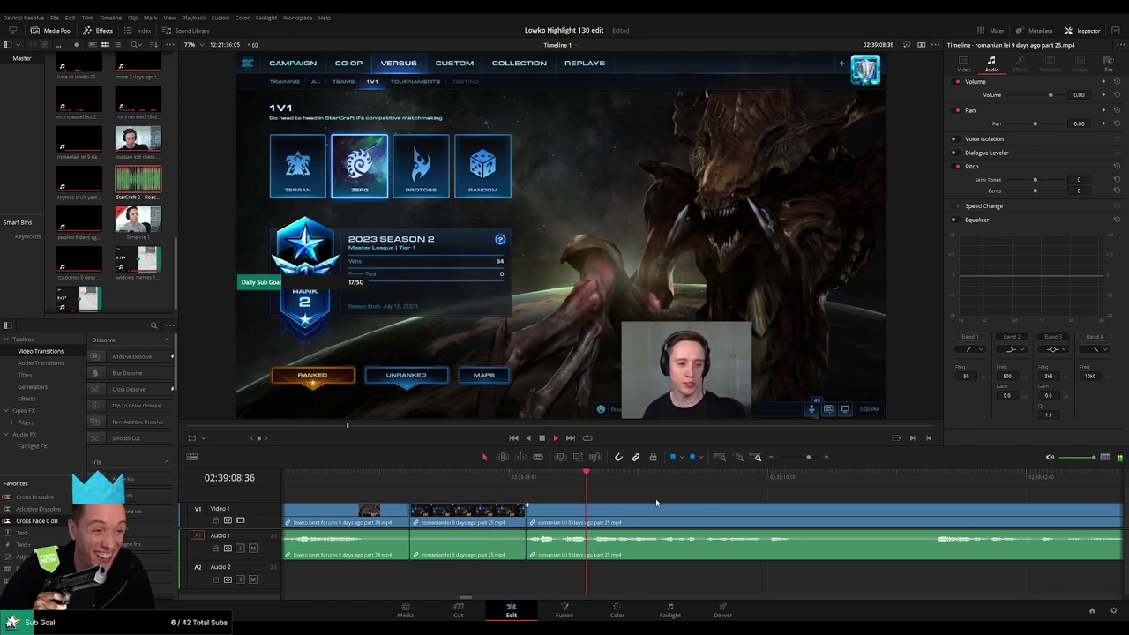
Blade out a short pause in the 1v1 menu footage and ripple-delete it.
{"action": "left_click_drag", "start_coordinate": [807, 457], "coordinate": [800, 457]}
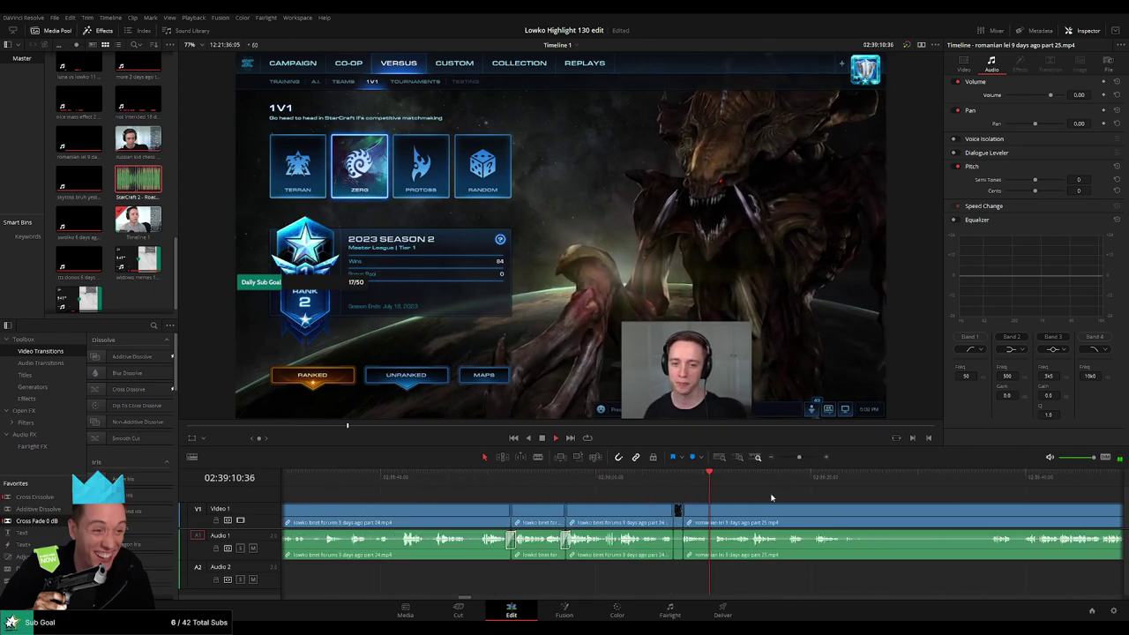
{"action": "scroll", "coordinate": [771, 499], "scroll_direction": "right", "scroll_amount": 5}
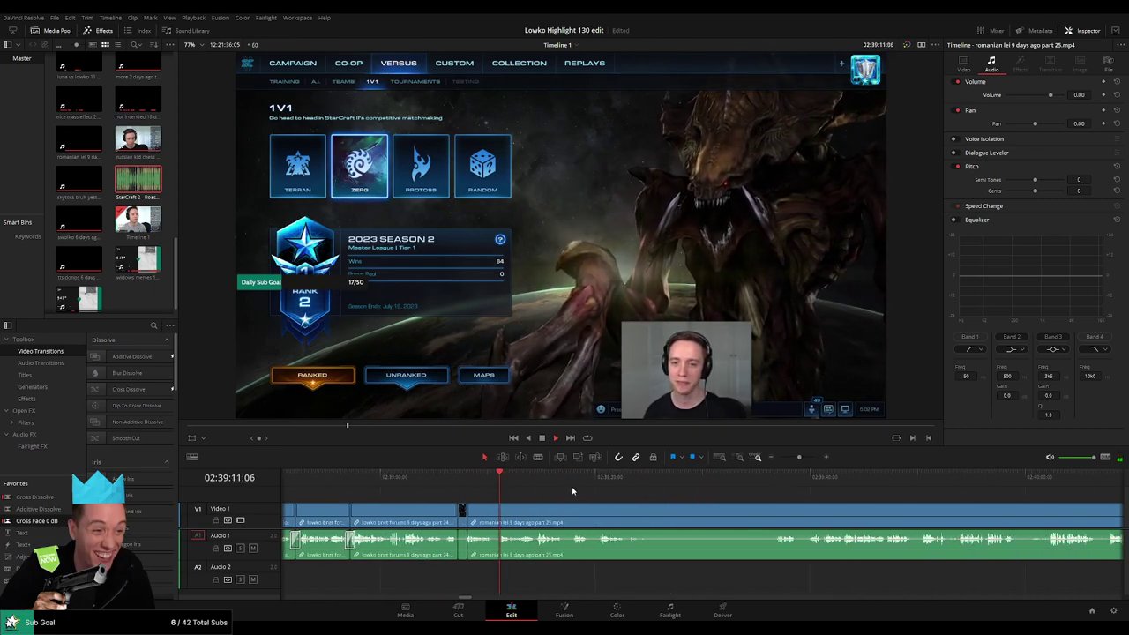
{"action": "left_click", "coordinate": [493, 510]}
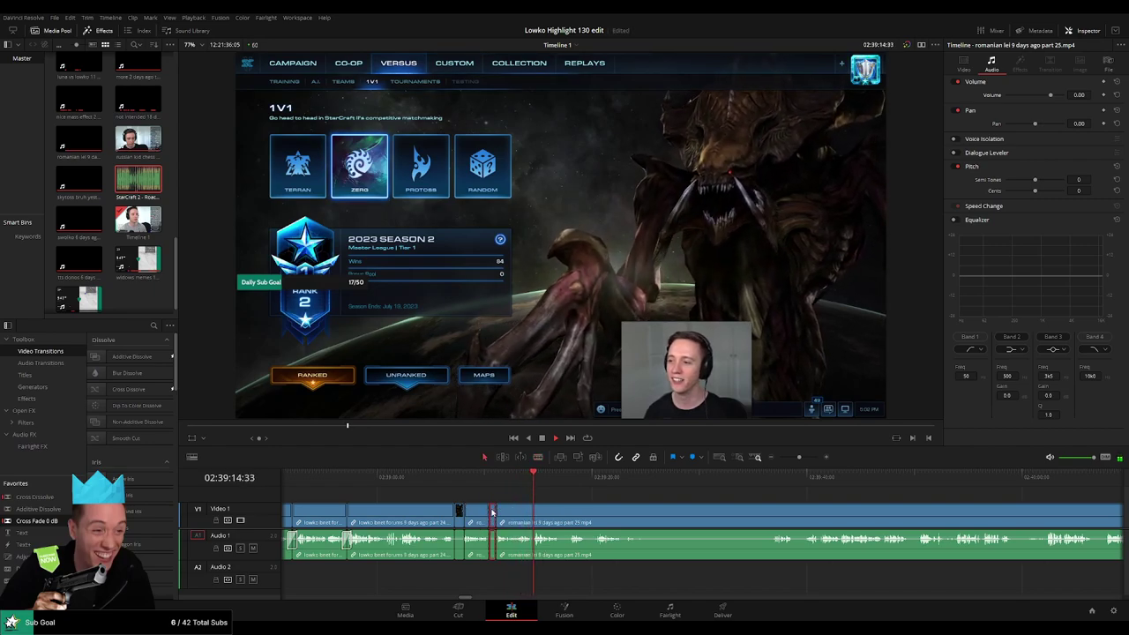
{"action": "scroll", "coordinate": [461, 493], "scroll_direction": "right", "scroll_amount": 2}
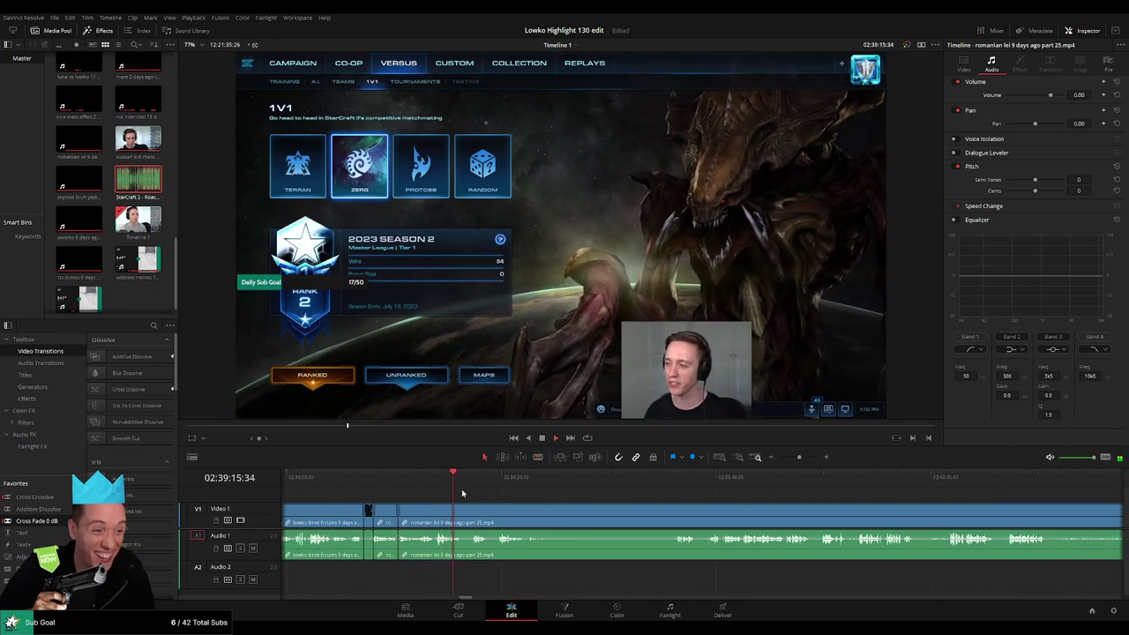
{"action": "key", "text": "b"}
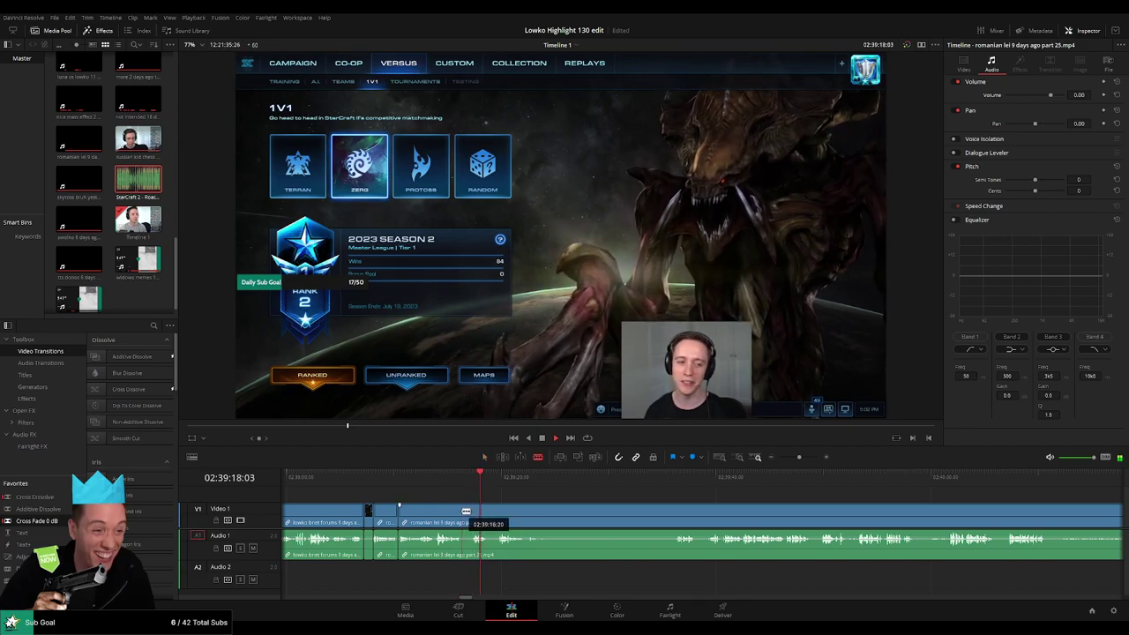
{"action": "left_click", "coordinate": [466, 512]}
{"action": "key", "text": "a"}
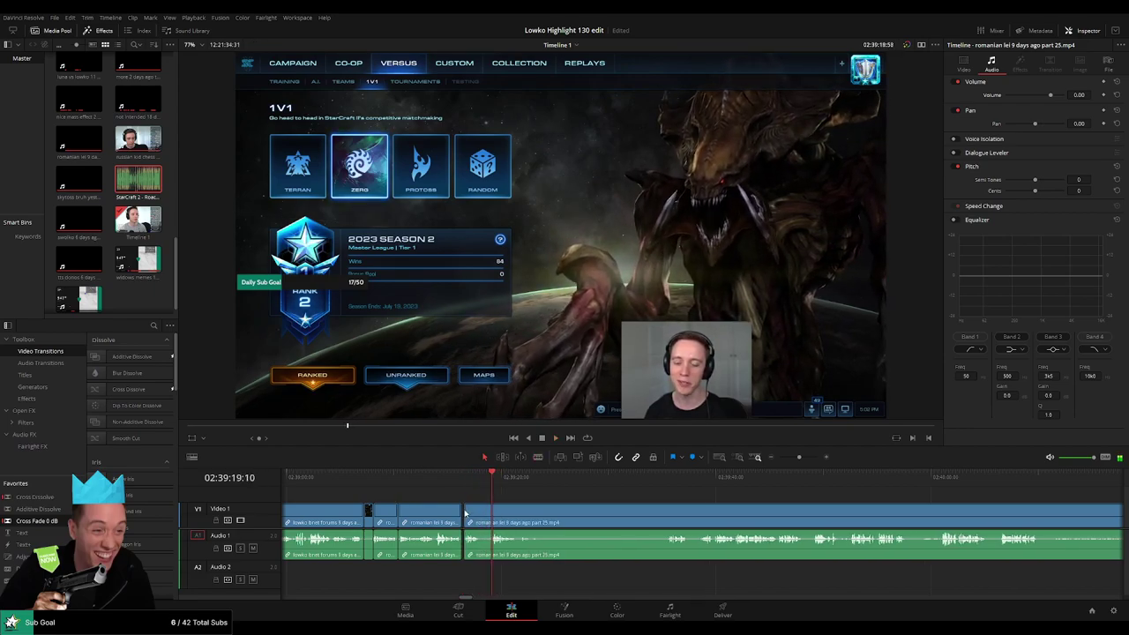
{"action": "key", "text": "Delete"}
Nudge the edit point slightly later and add Cross Fade 0 dB on two A1 audio cuts.
{"action": "left_click_drag", "start_coordinate": [483, 510], "coordinate": [483, 510]}
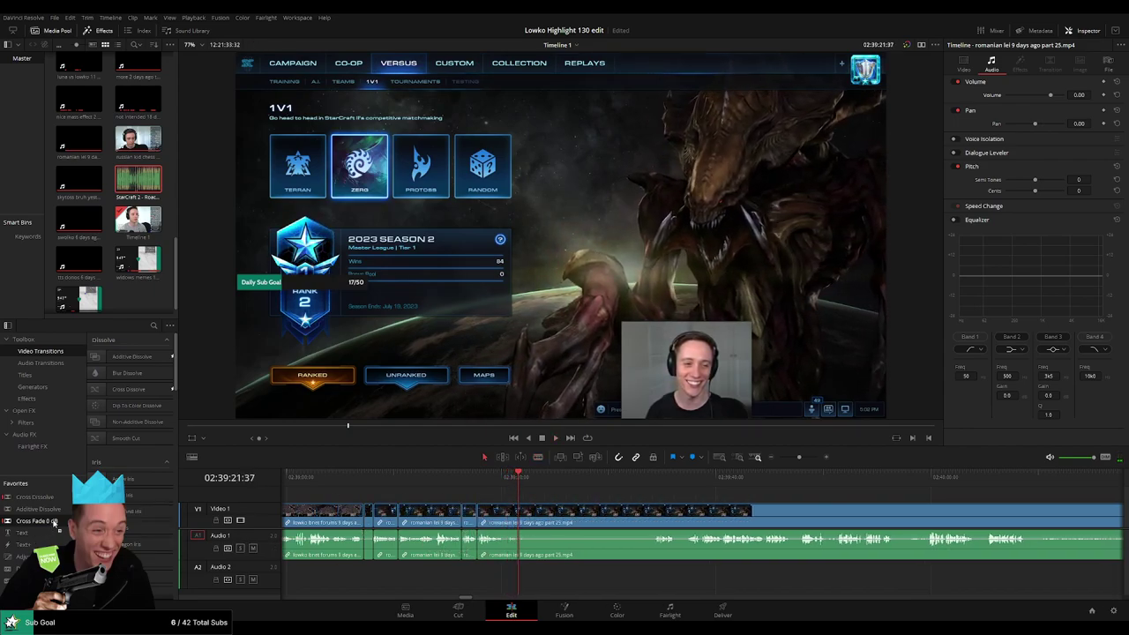
{"action": "left_click_drag", "start_coordinate": [55, 522], "coordinate": [498, 554]}
{"action": "left_click_drag", "start_coordinate": [58, 518], "coordinate": [492, 546]}
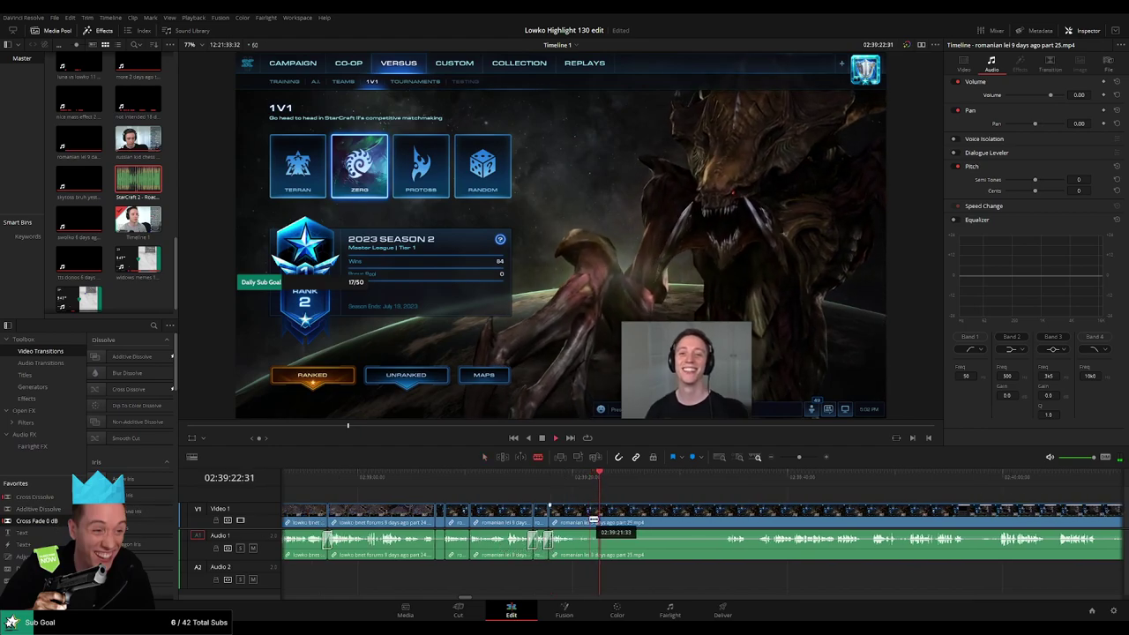
Cut out an unwanted stretch of footage and close the gap.
{"action": "left_click", "coordinate": [723, 520]}
{"action": "key", "text": "a"}
{"action": "left_click", "coordinate": [689, 521]}
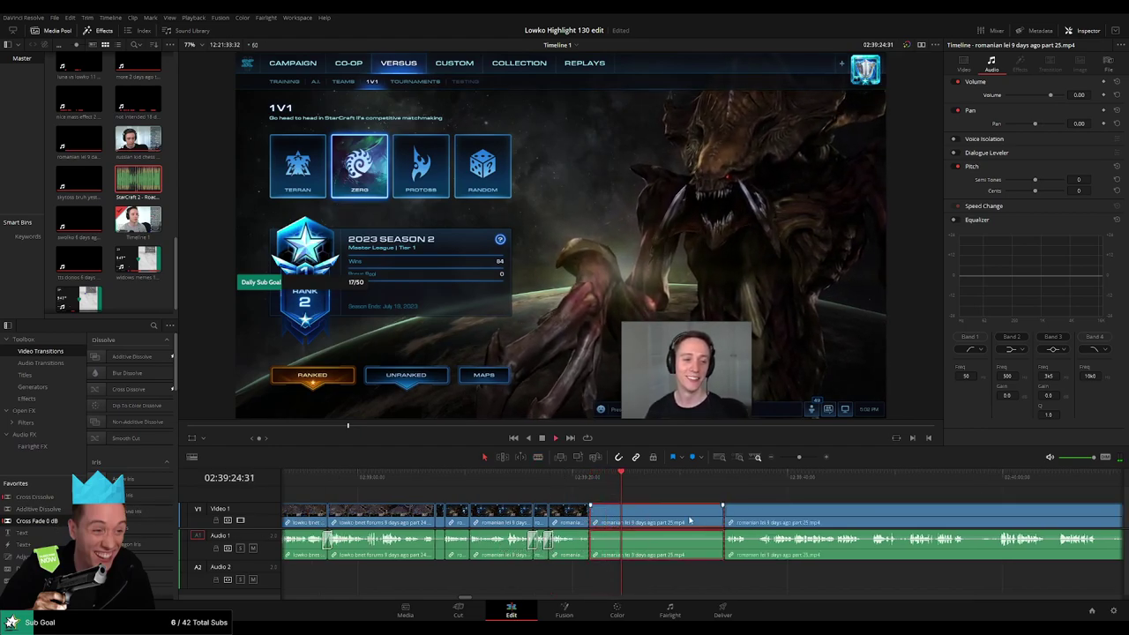
{"action": "key", "text": "Delete"}
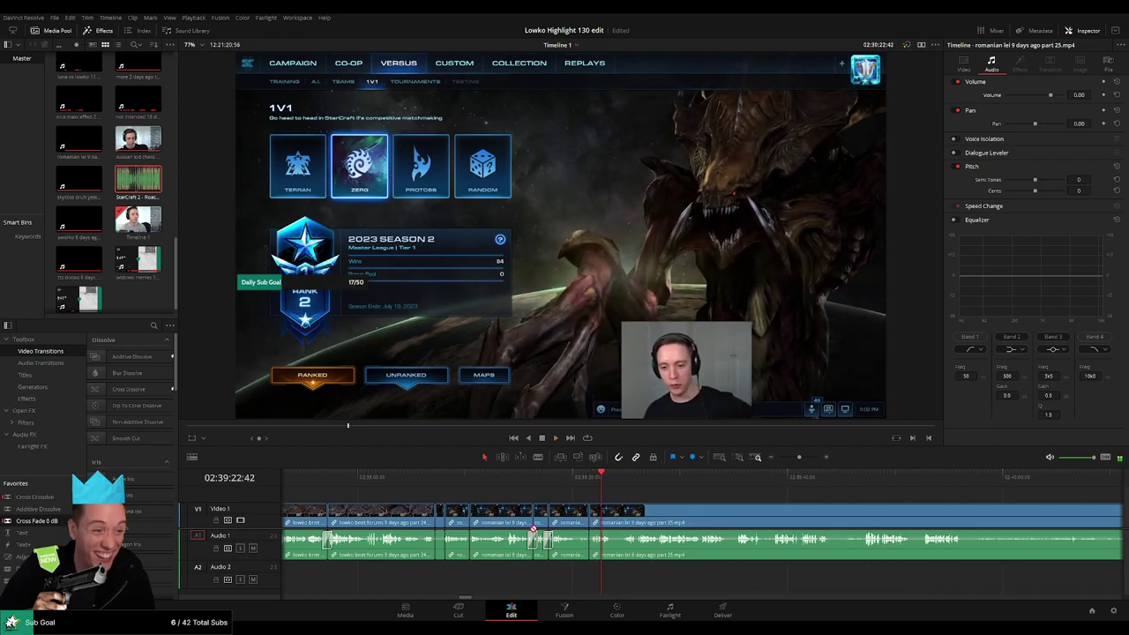
Remove another small piece at the playhead near 02:39:20 and replay the new cut.
{"action": "scroll", "coordinate": [564, 542], "scroll_direction": "right", "scroll_amount": 2}
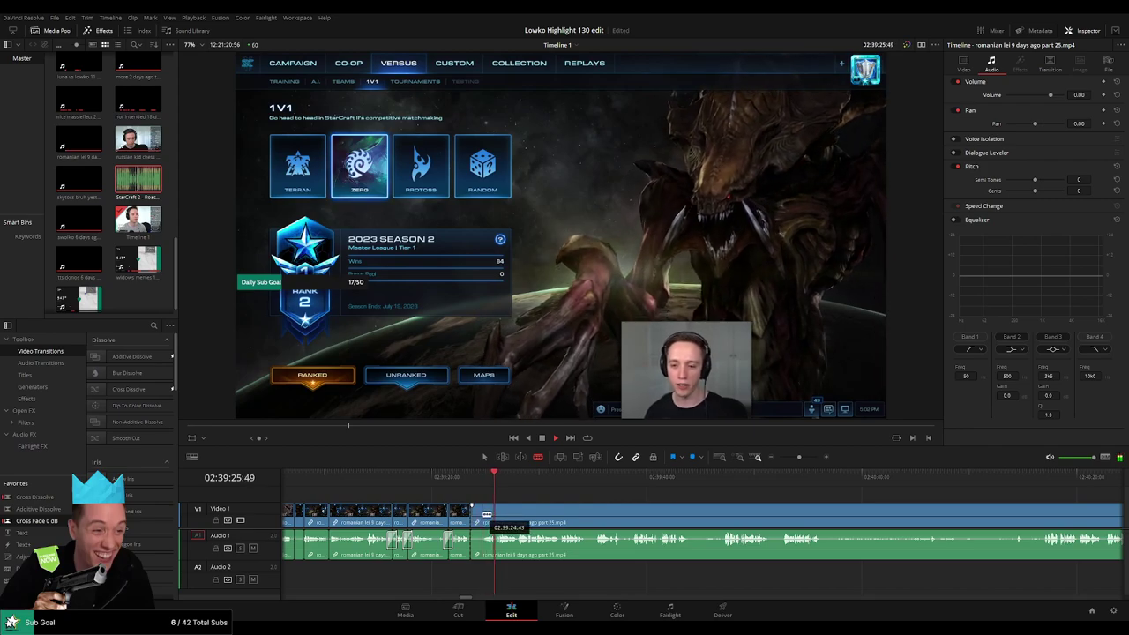
{"action": "left_click", "coordinate": [482, 516]}
{"action": "key", "text": "Delete"}
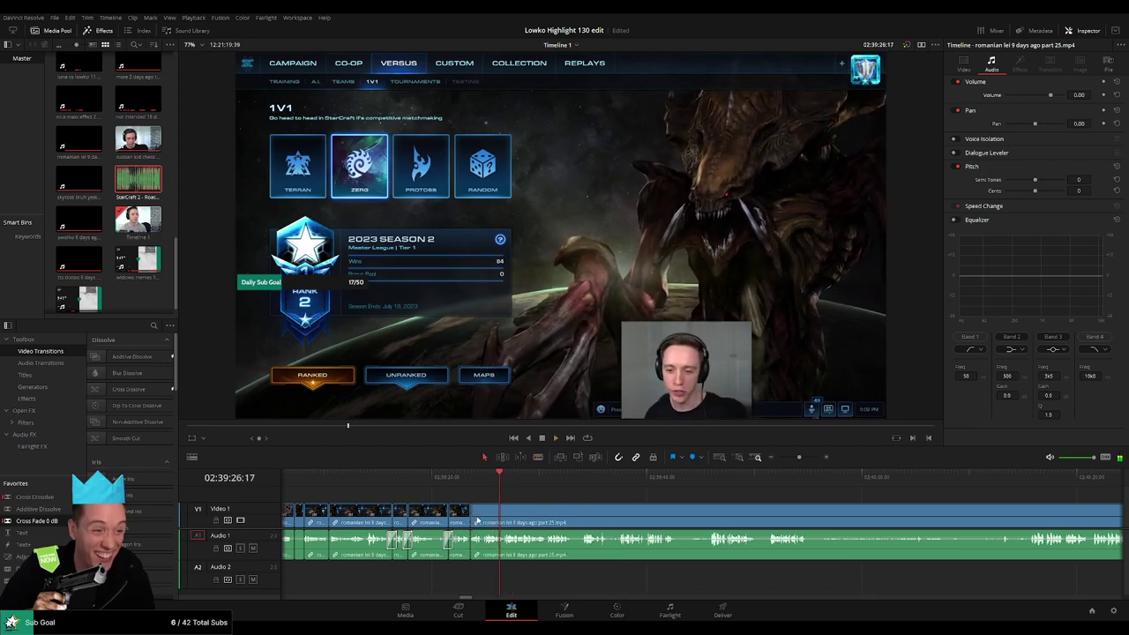
{"action": "key", "text": "space"}
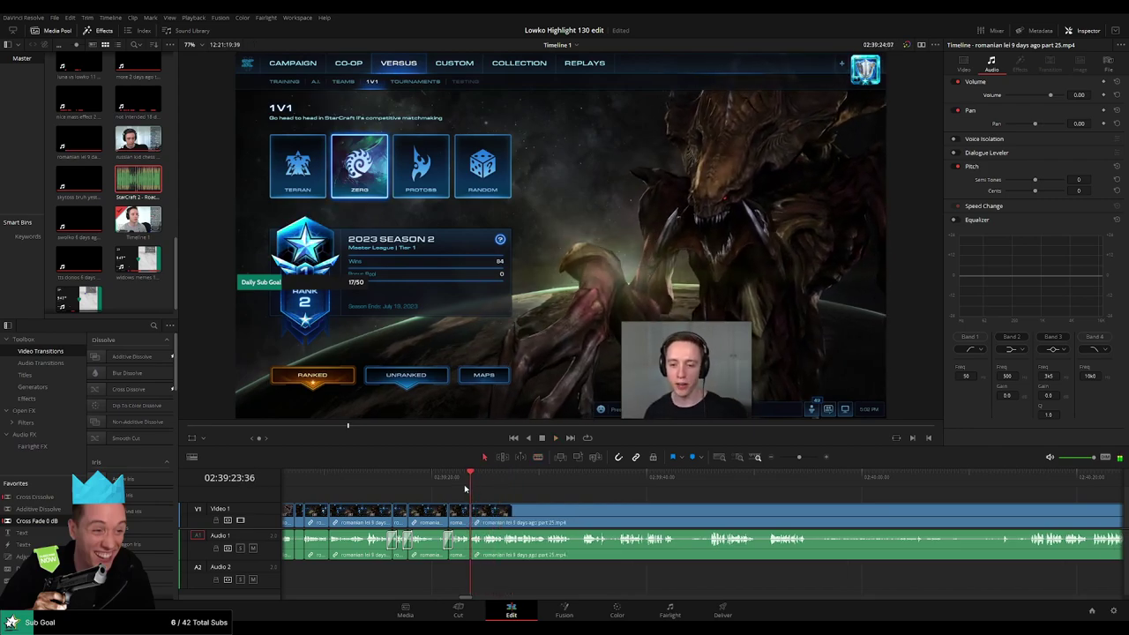
{"action": "key", "text": "slash"}
{"action": "scroll", "coordinate": [487, 500], "scroll_direction": "right", "scroll_amount": 2}
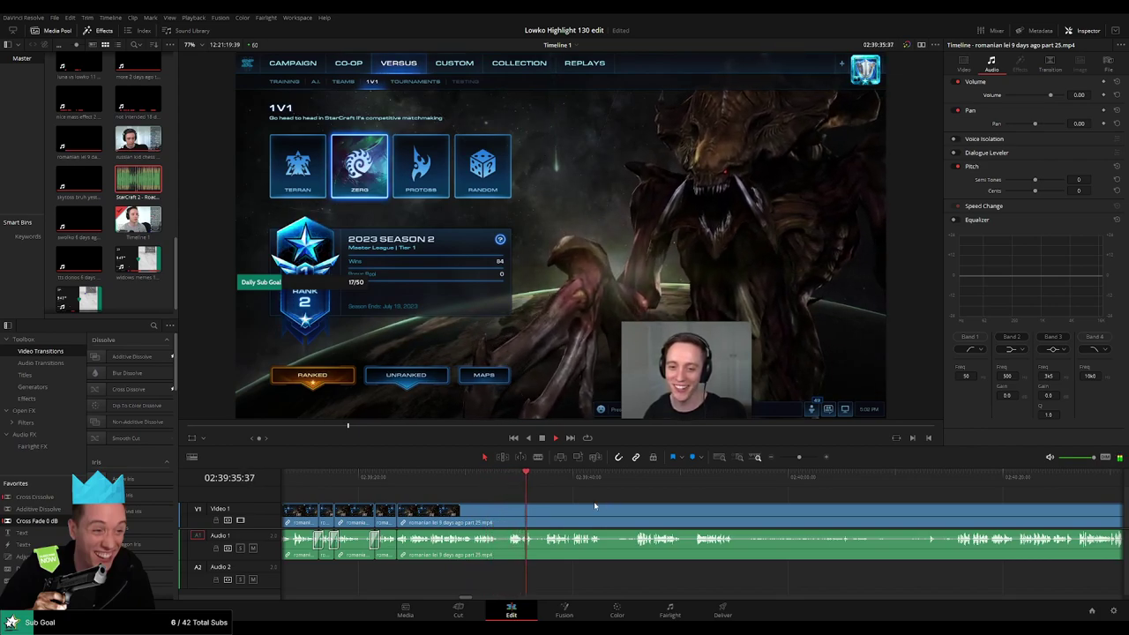
{"action": "scroll", "coordinate": [469, 500], "scroll_direction": "right", "scroll_amount": 5}
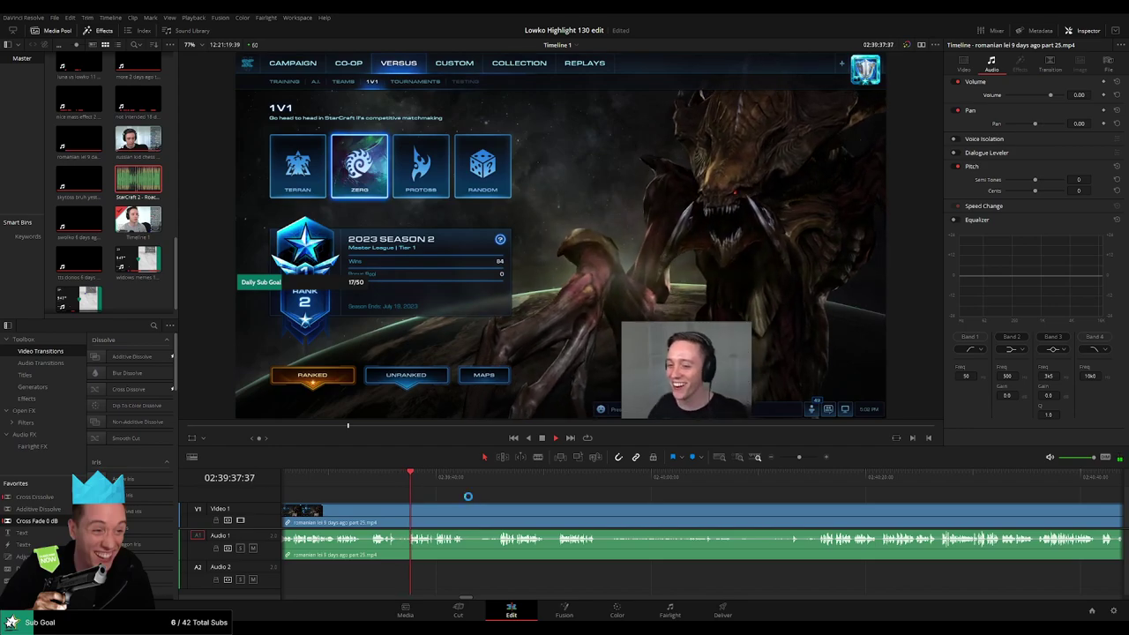
{"action": "scroll", "coordinate": [414, 499], "scroll_direction": "right", "scroll_amount": 2}
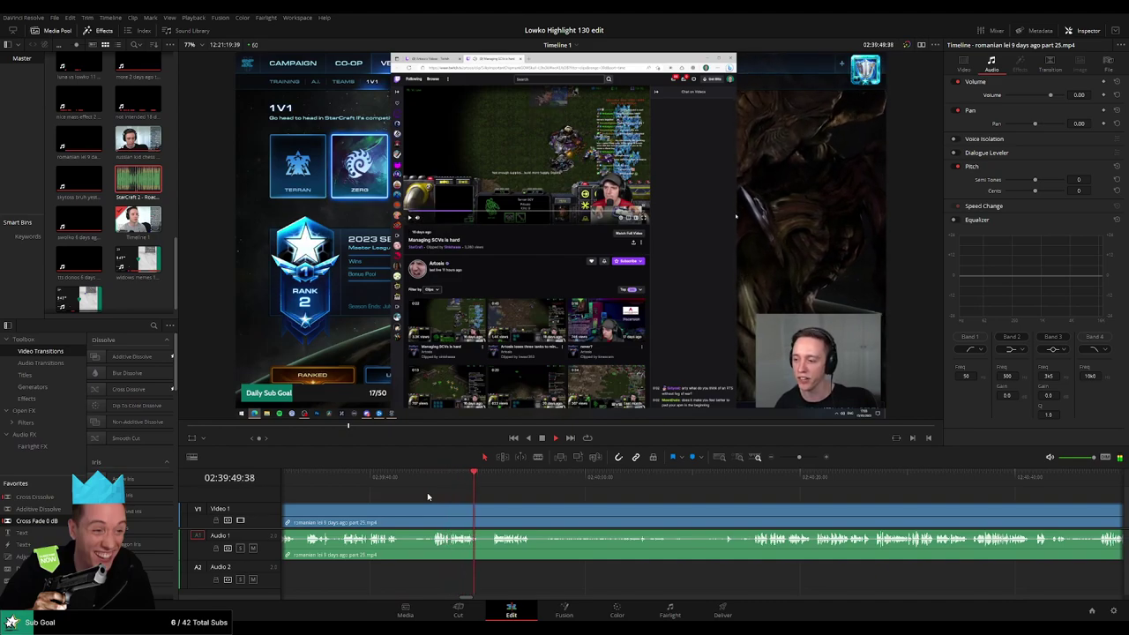
Split the Twitch footage at the playhead with Ctrl+B and ripple-delete the short dead piece.
{"action": "key", "text": "ctrl+b"}
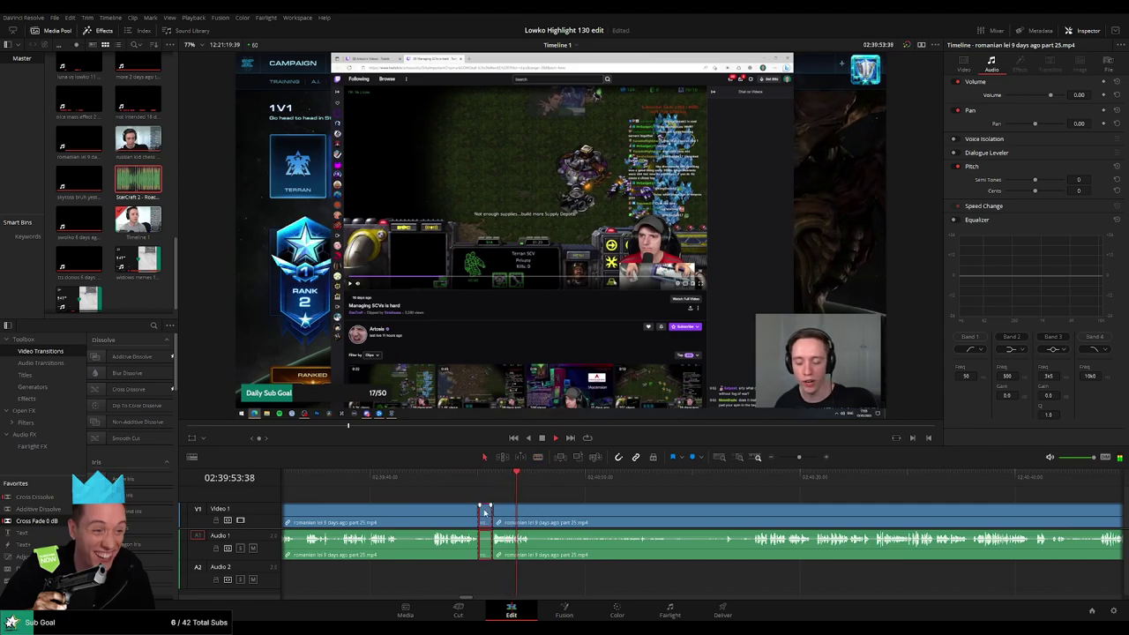
{"action": "key", "text": "Delete"}
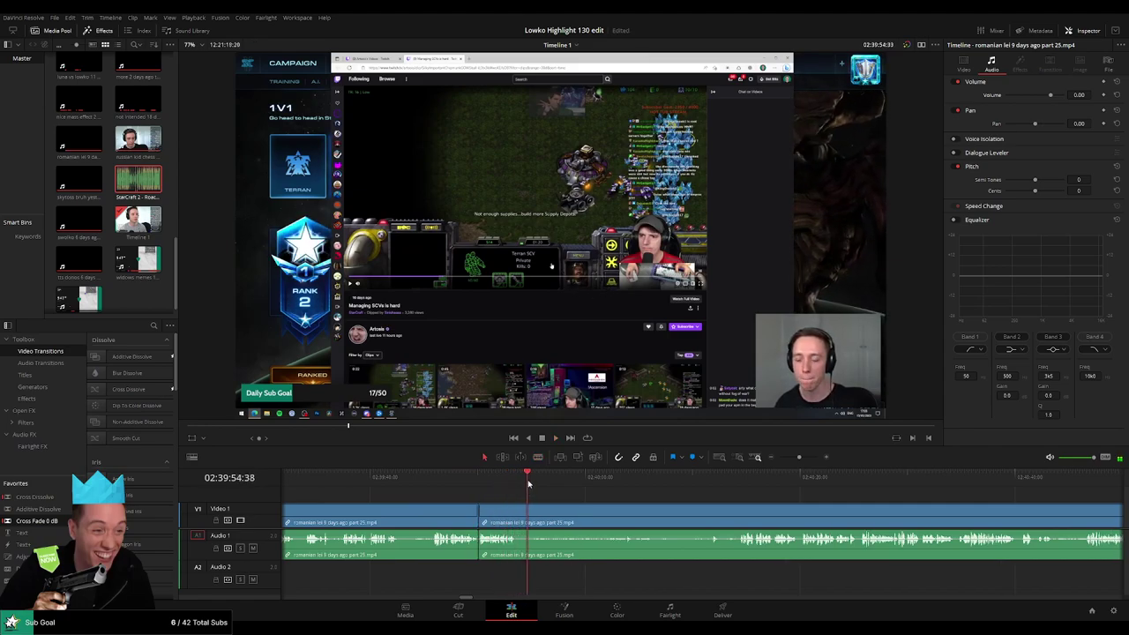
{"action": "scroll", "coordinate": [532, 501], "scroll_direction": "right", "scroll_amount": 2}
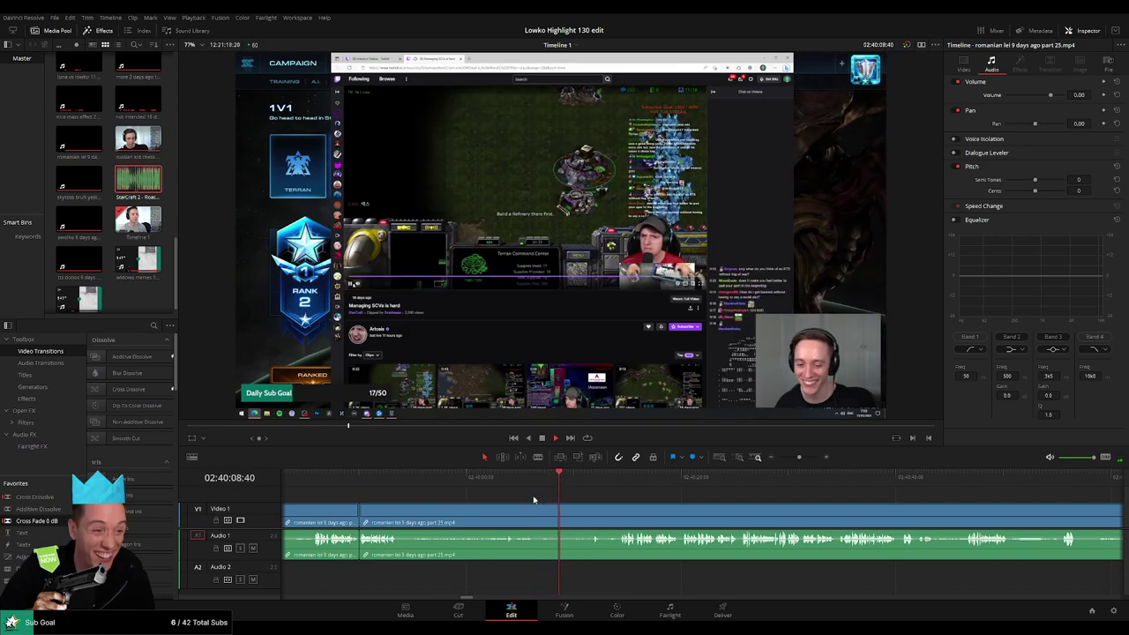
Trim a clip edge to a new cut point near 02:40:10 and remove the leftover piece.
{"action": "left_click", "coordinate": [576, 483]}
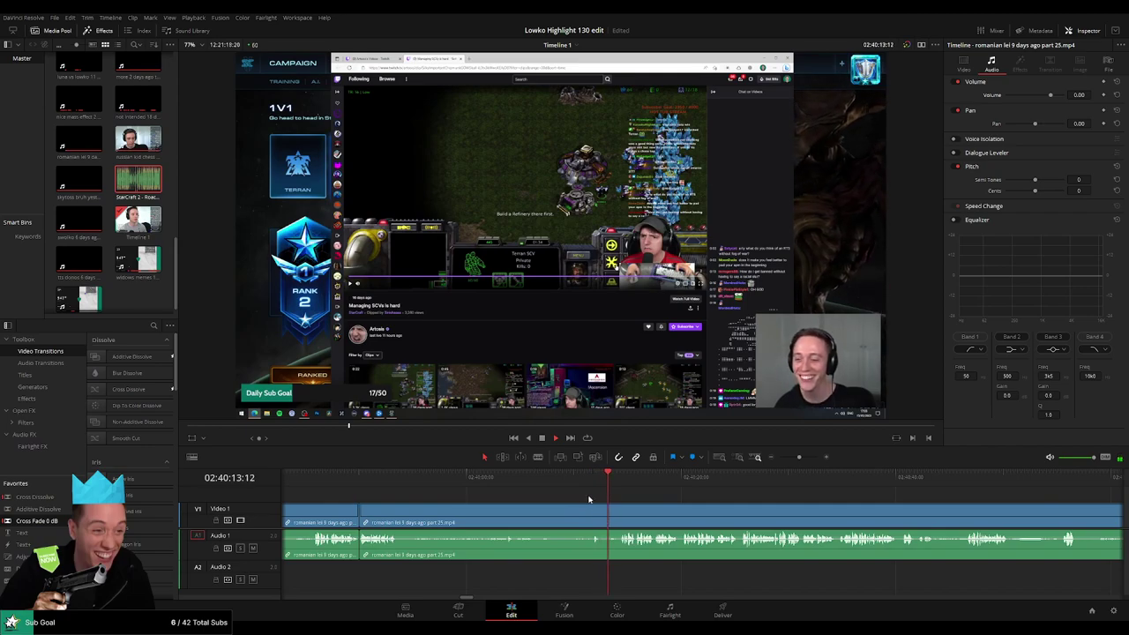
{"action": "left_click_drag", "start_coordinate": [592, 505], "coordinate": [617, 509]}
{"action": "key", "text": "Delete"}
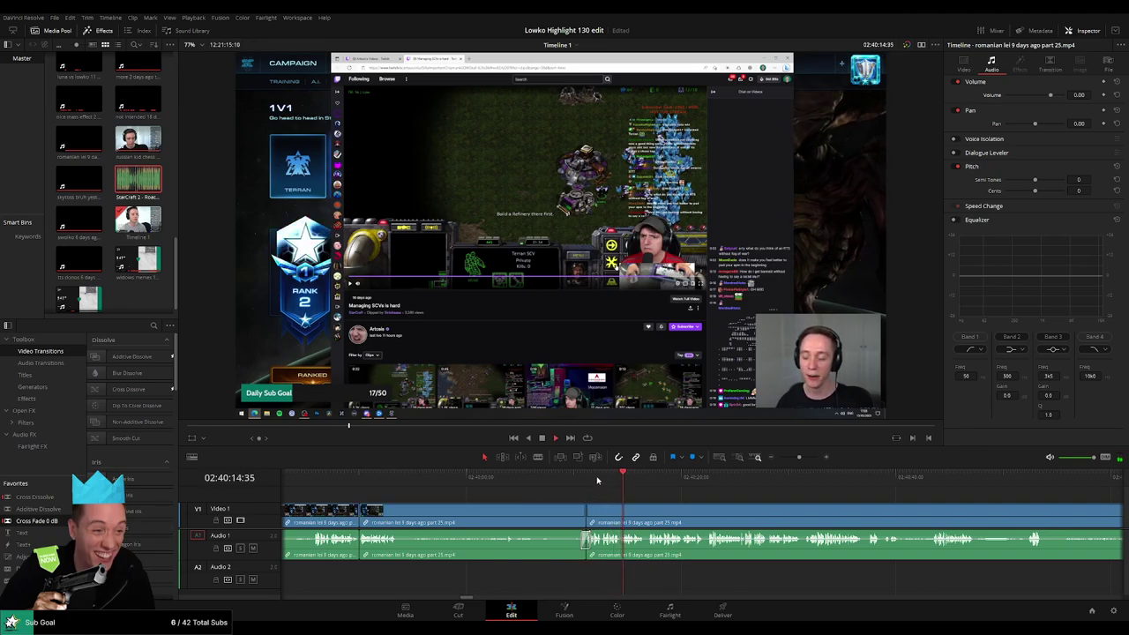
{"action": "scroll", "coordinate": [516, 496], "scroll_direction": "right", "scroll_amount": 3}
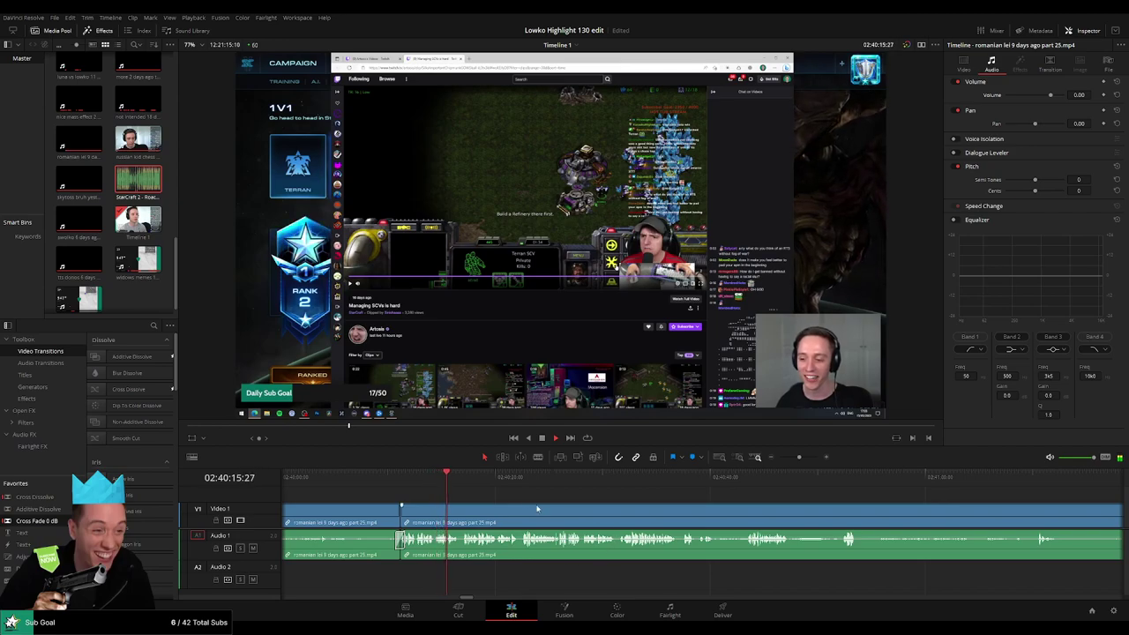
{"action": "scroll", "coordinate": [516, 500], "scroll_direction": "right", "scroll_amount": 2}
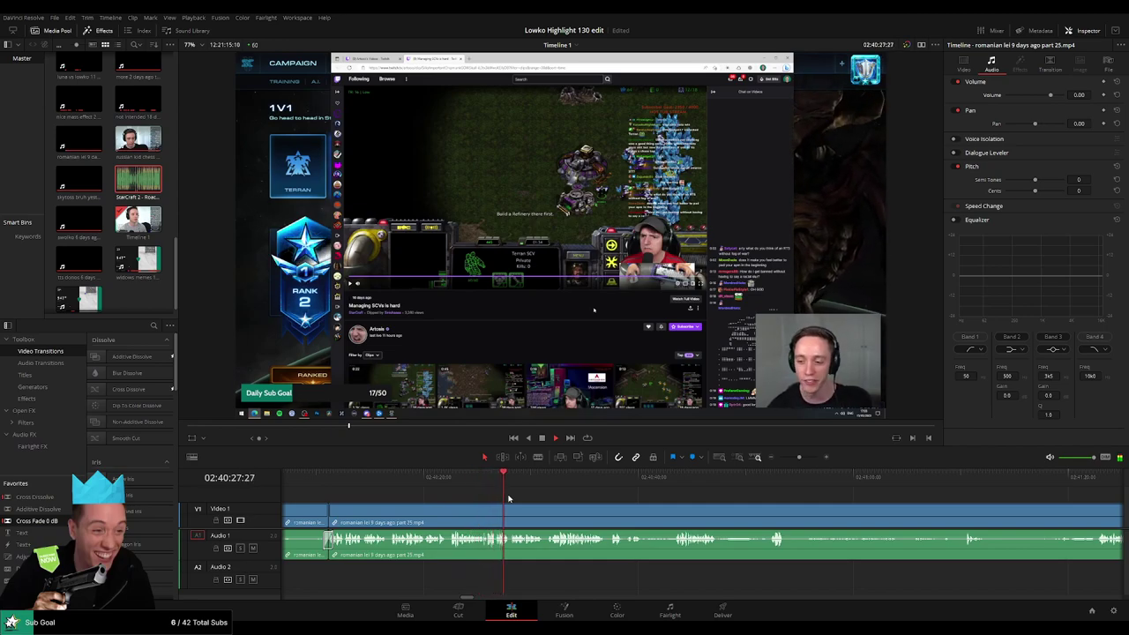
{"action": "scroll", "coordinate": [530, 498], "scroll_direction": "right", "scroll_amount": 2}
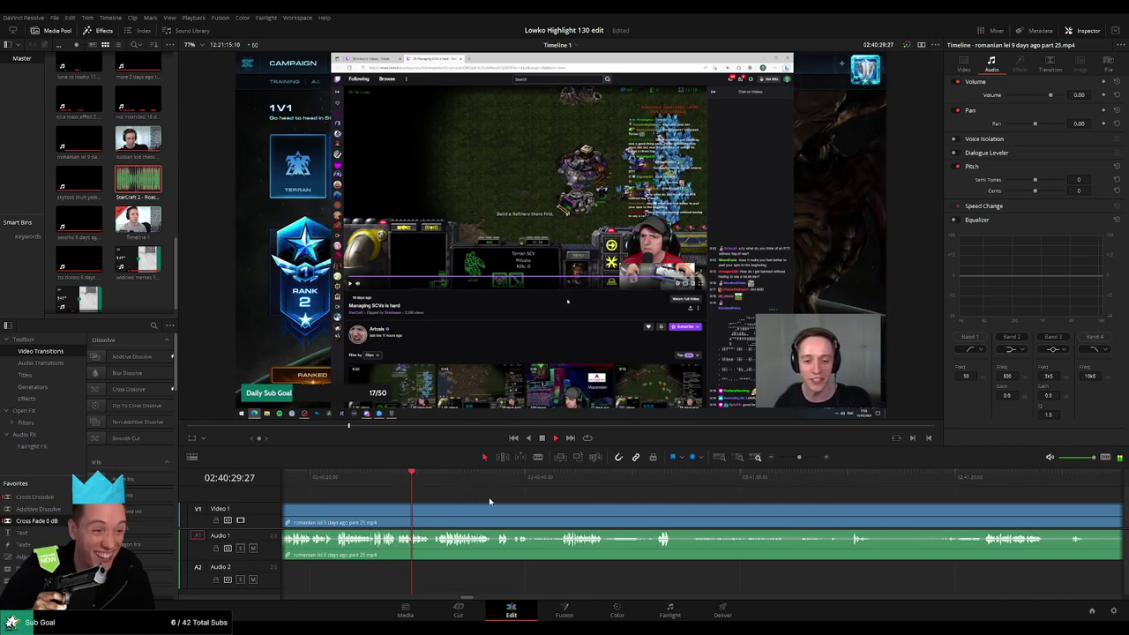
{"action": "scroll", "coordinate": [532, 503], "scroll_direction": "right", "scroll_amount": 1}
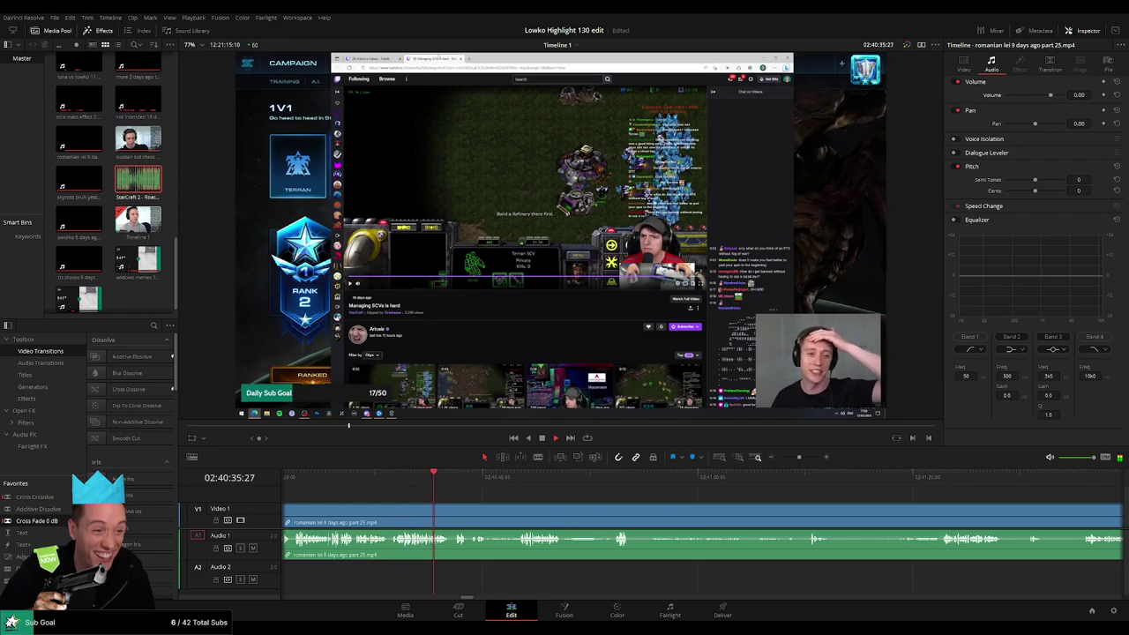
{"action": "scroll", "coordinate": [494, 498], "scroll_direction": "right", "scroll_amount": 1}
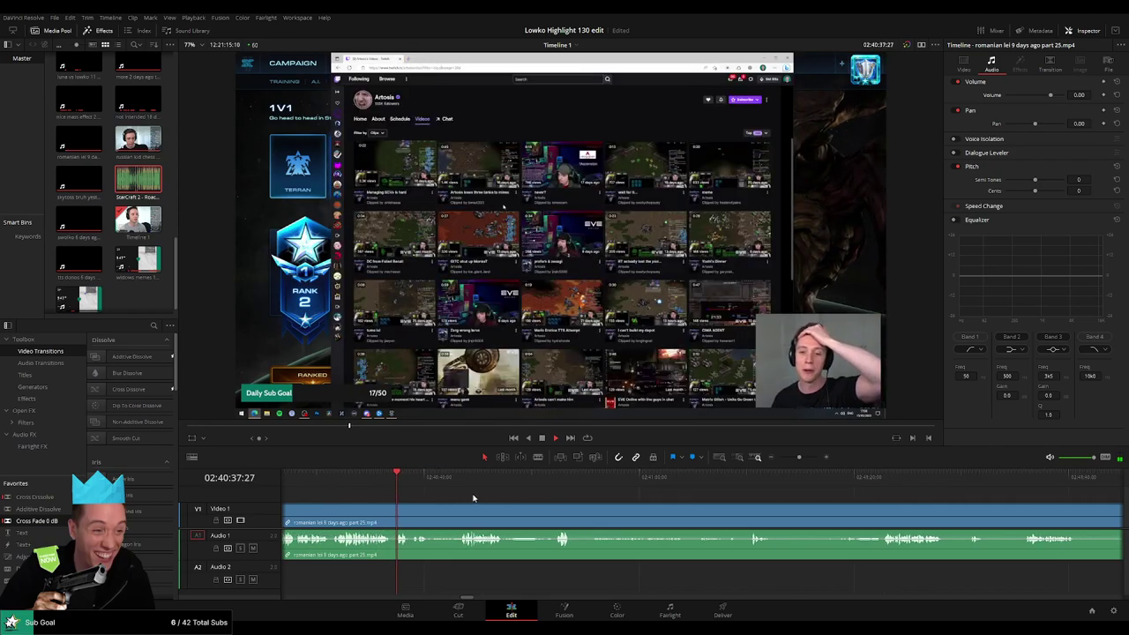
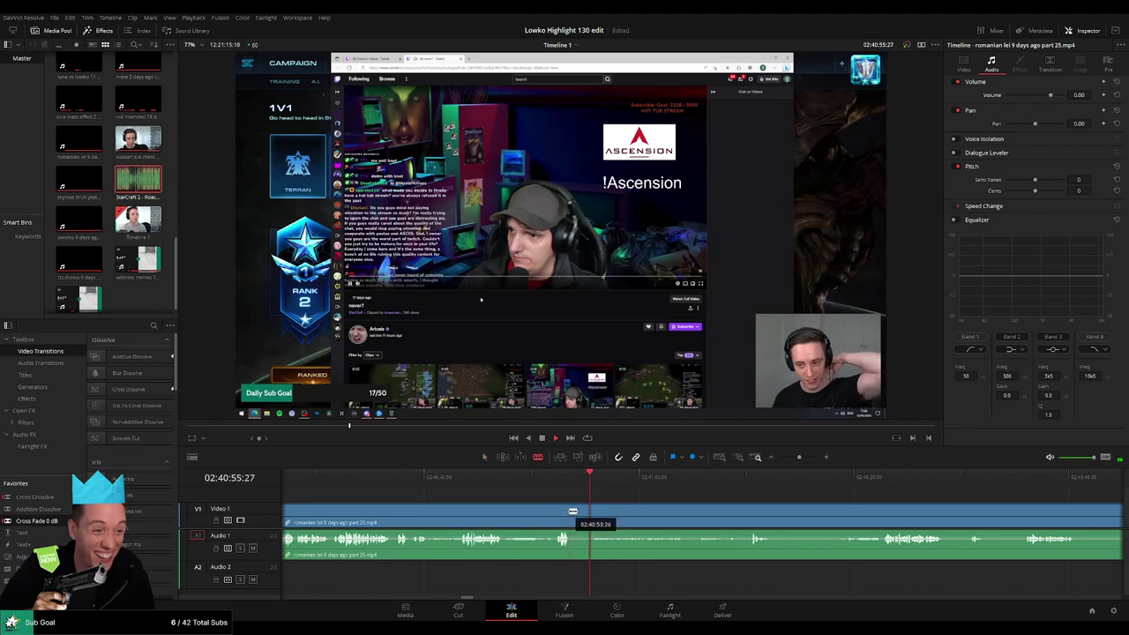
Cut out the first short pause in the romanian lei part 25 clip and close the gap.
{"action": "left_click", "coordinate": [572, 512]}
{"action": "key", "text": "a"}
{"action": "left_click", "coordinate": [583, 514]}
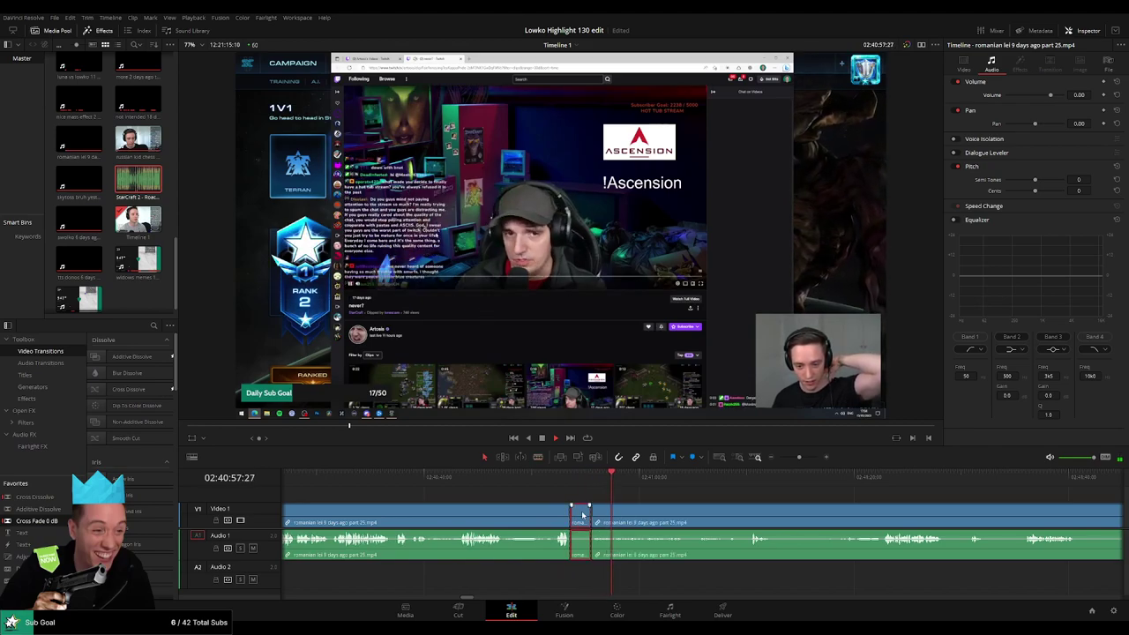
{"action": "key", "text": "BackSpace"}
{"action": "scroll", "coordinate": [524, 501], "scroll_direction": "right", "scroll_amount": 3}
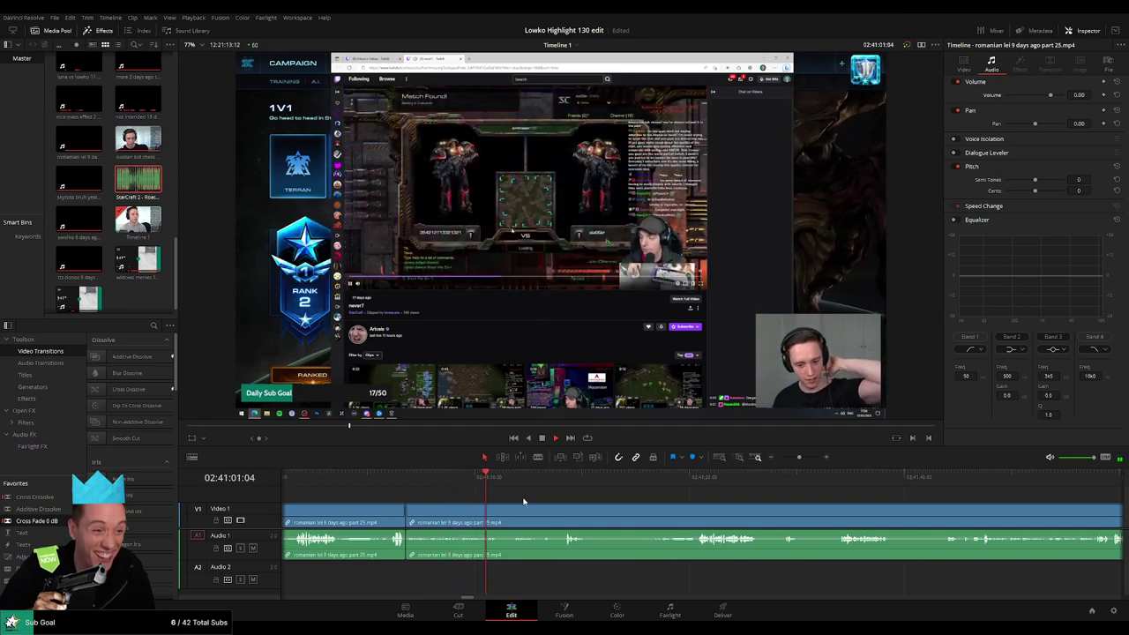
{"action": "scroll", "coordinate": [583, 507], "scroll_direction": "right", "scroll_amount": 1}
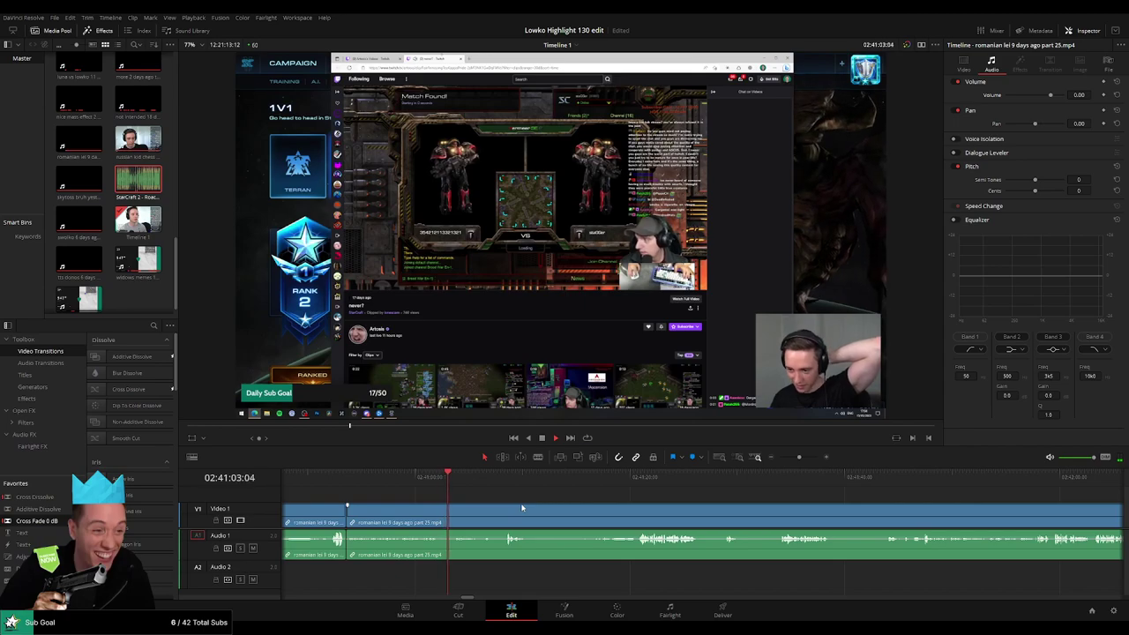
Blade both ends of the second pause and ripple-delete it.
{"action": "key", "text": "b"}
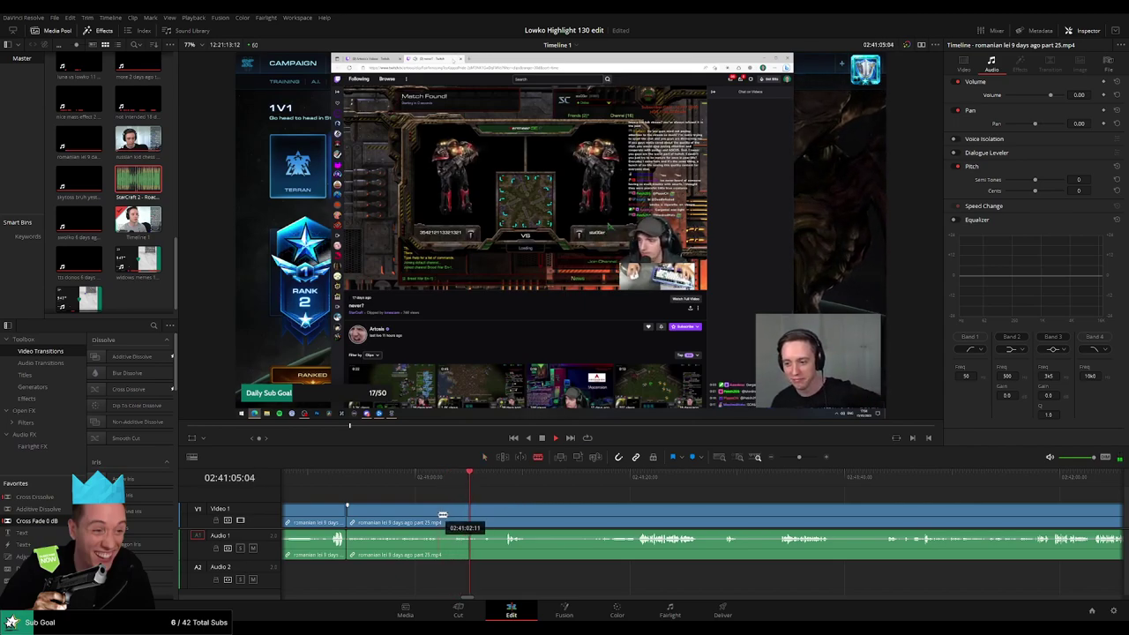
{"action": "left_click", "coordinate": [441, 515]}
{"action": "left_click", "coordinate": [450, 514]}
{"action": "key", "text": "a"}
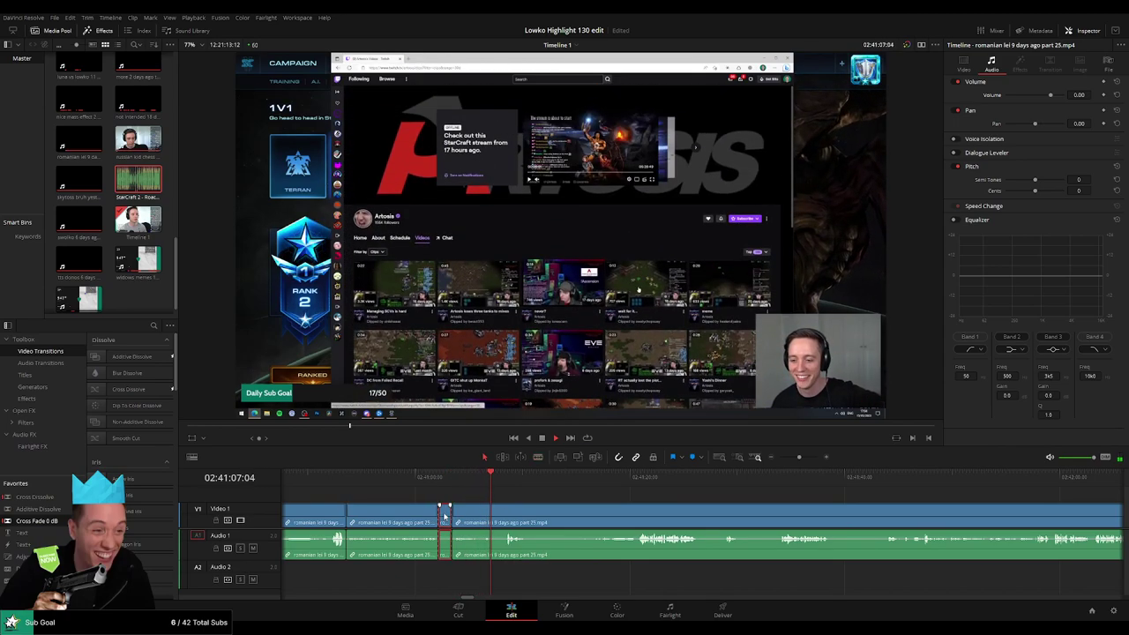
{"action": "key", "text": "Delete"}
Zoom in on the timeline and split the clip at the next pause.
{"action": "left_click", "coordinate": [810, 458]}
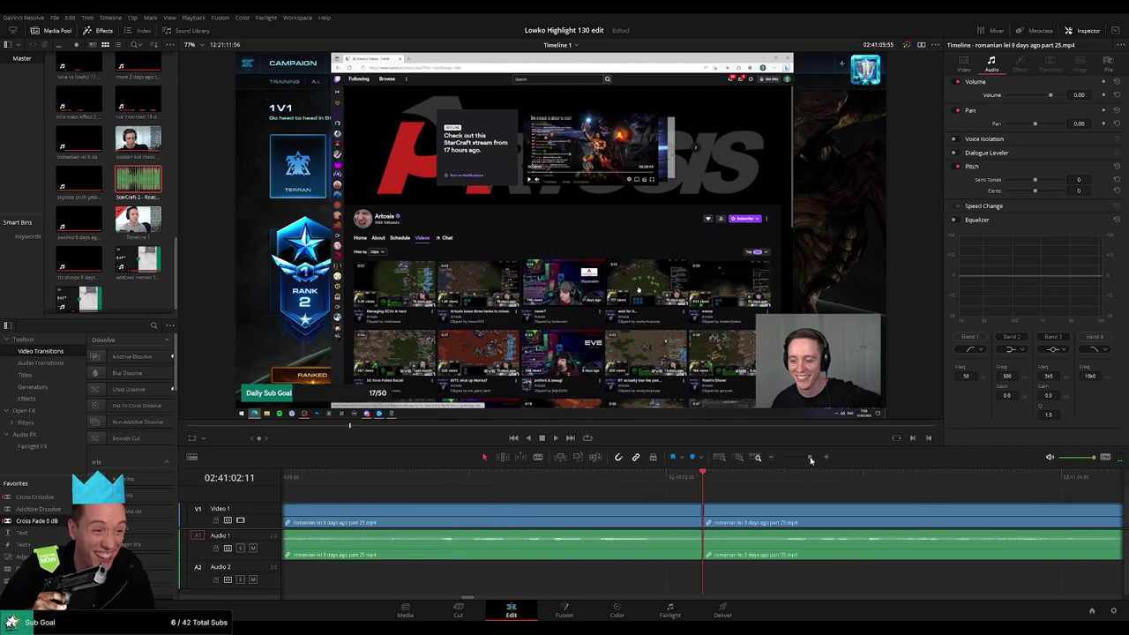
{"action": "scroll", "coordinate": [545, 494], "scroll_direction": "right", "scroll_amount": 3}
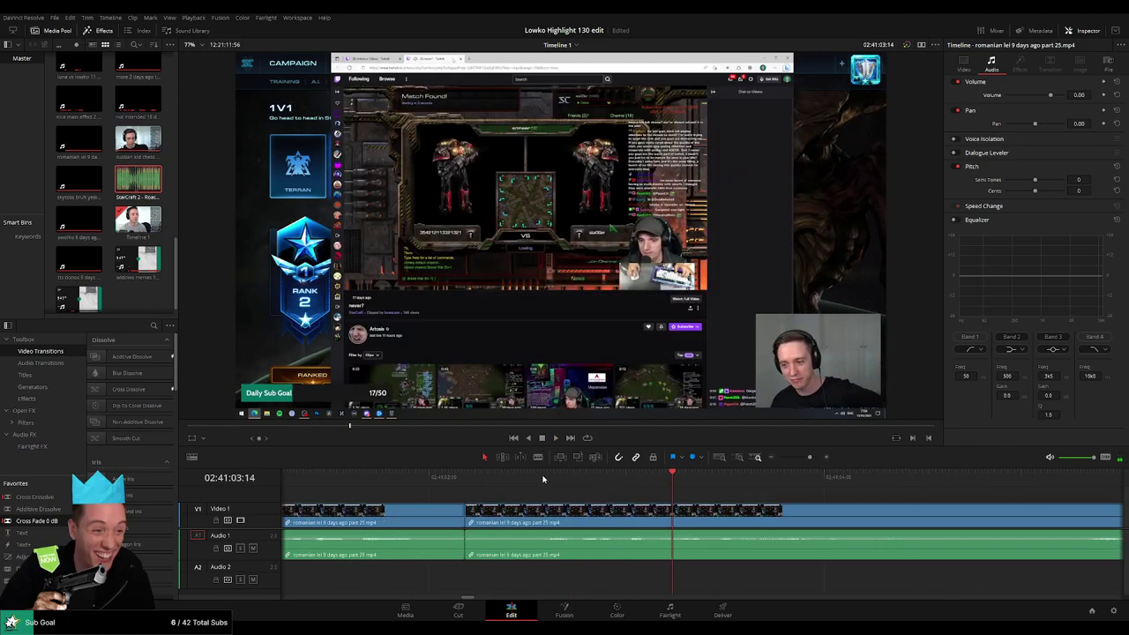
{"action": "left_click", "coordinate": [628, 512]}
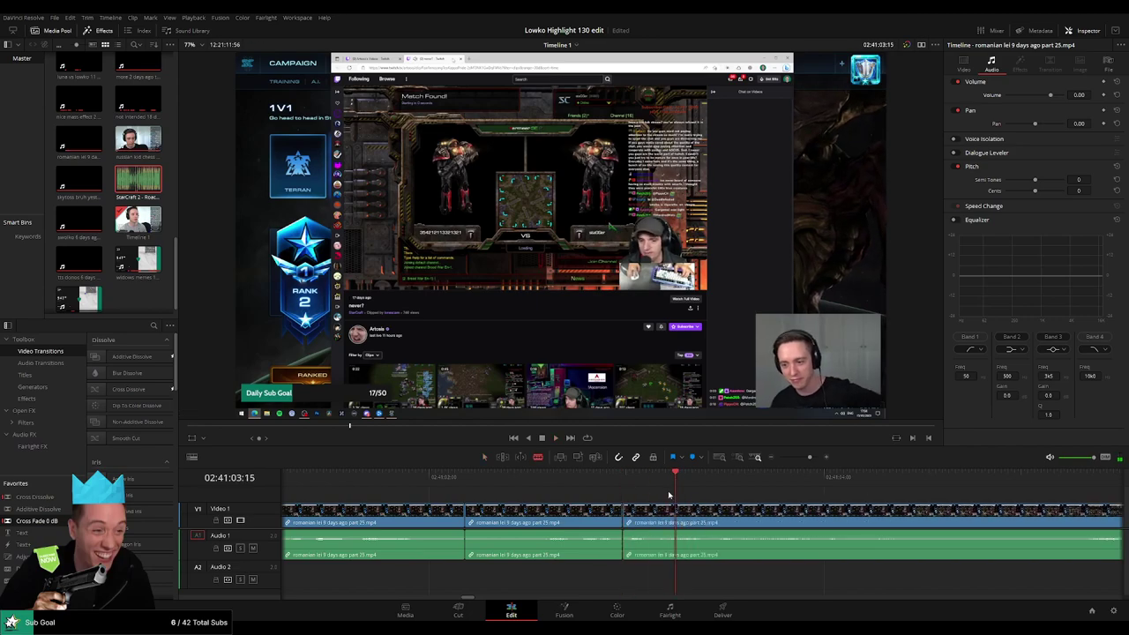
Place the StarCraft 2 Roach Quotes sound on Audio 2 under the cut, trimmed short.
{"action": "left_click_drag", "start_coordinate": [213, 261], "coordinate": [581, 578]}
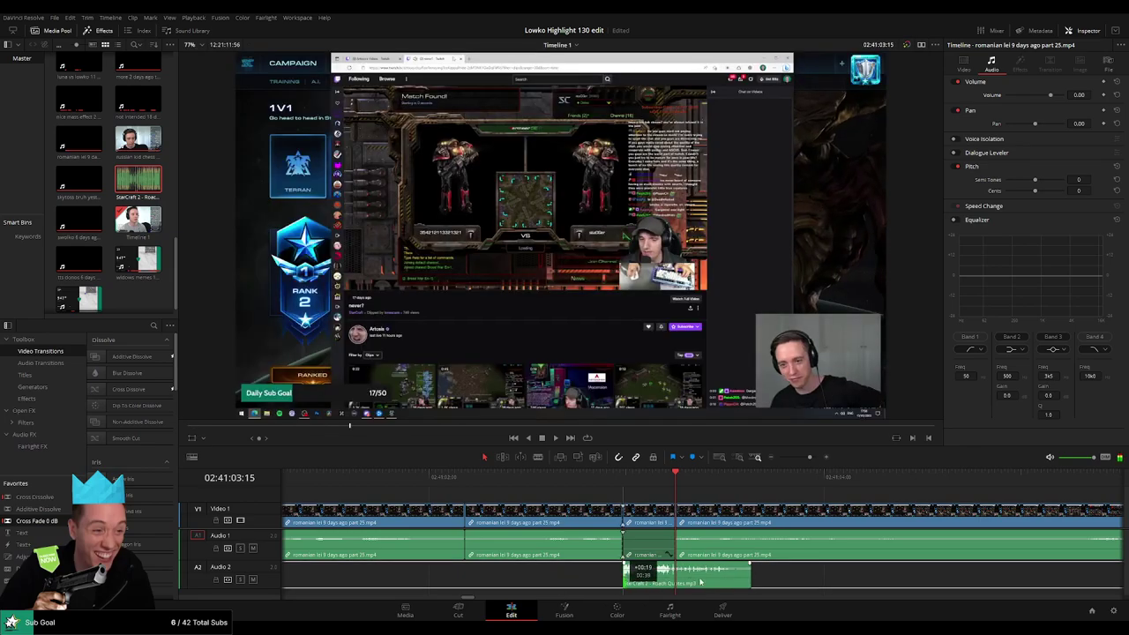
{"action": "left_click_drag", "start_coordinate": [581, 578], "coordinate": [674, 579]}
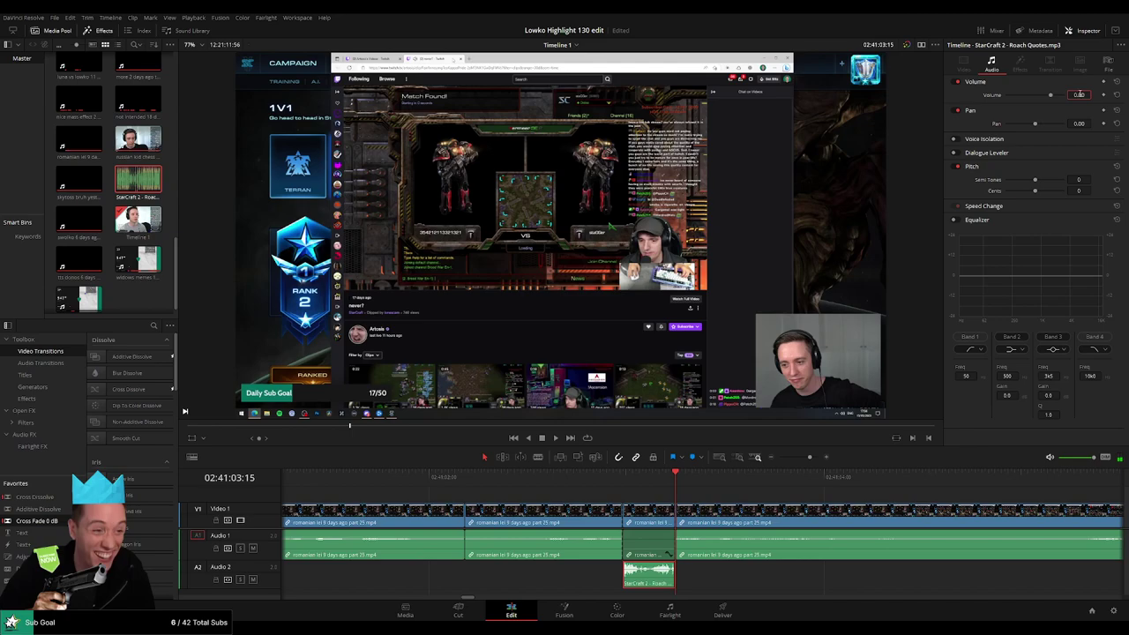
{"action": "type", "text": "-100"}
{"action": "left_click", "coordinate": [528, 486]}
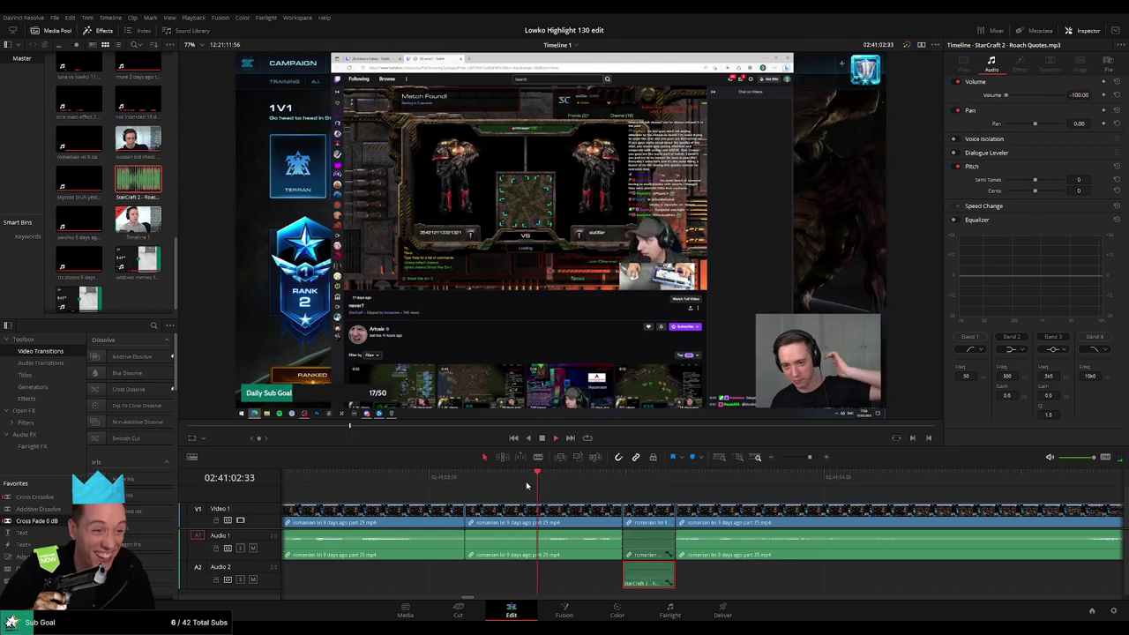
Play back the edit with the roach sound, then select the main talking clip.
{"action": "key", "text": "space"}
{"action": "left_click", "coordinate": [608, 474]}
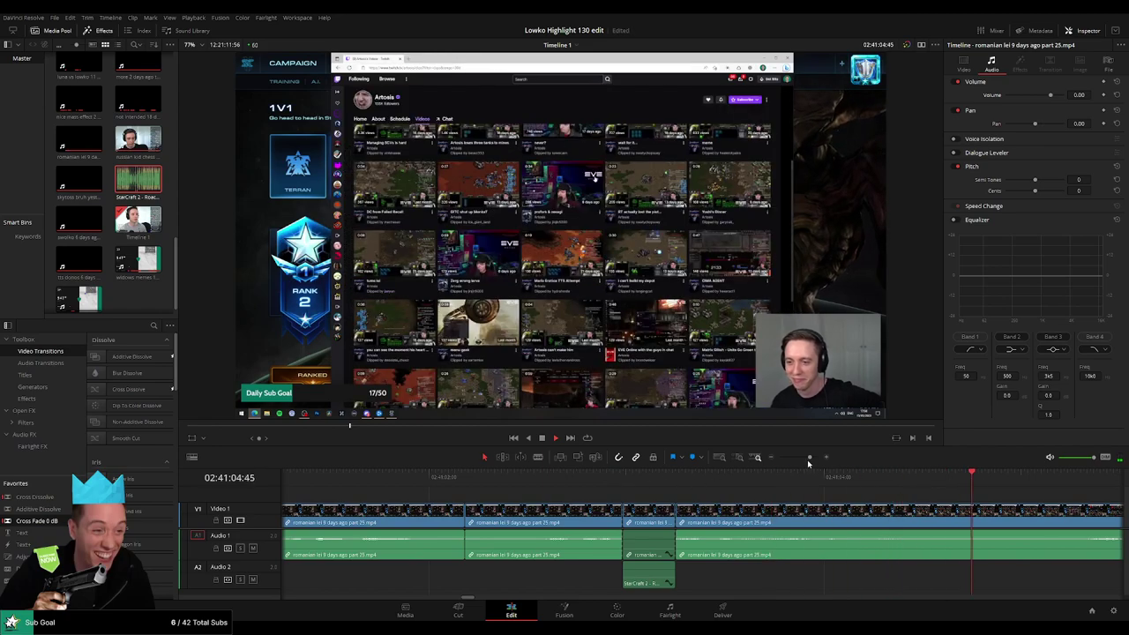
{"action": "scroll", "coordinate": [617, 478], "scroll_direction": "down", "scroll_amount": 2}
{"action": "left_click", "coordinate": [632, 477]}
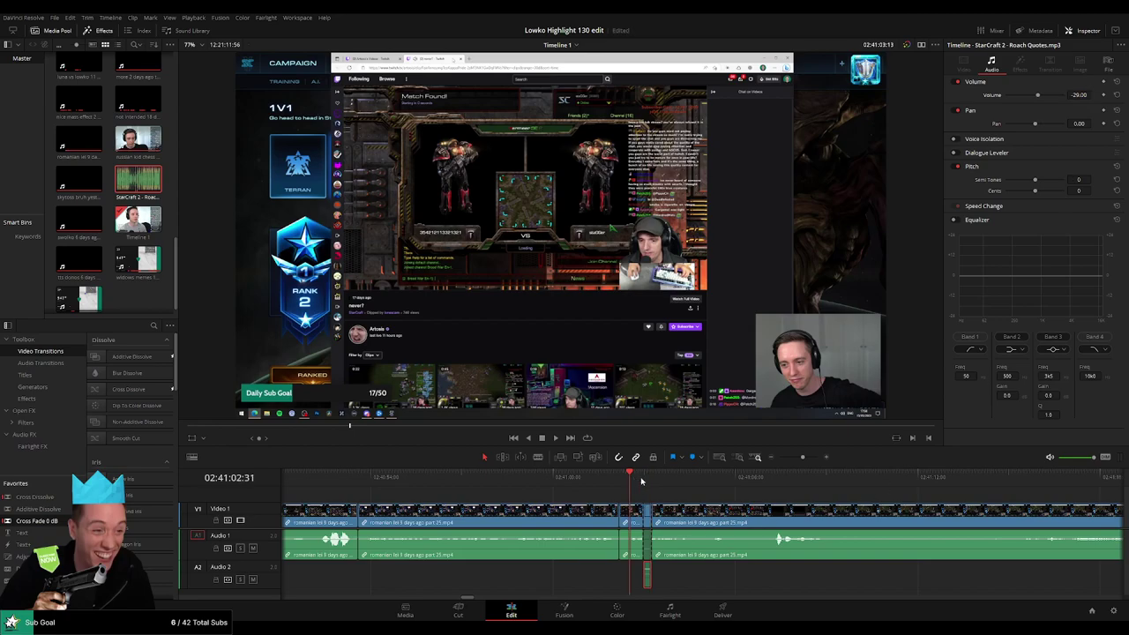
{"action": "key", "text": "space"}
{"action": "scroll", "coordinate": [521, 479], "scroll_direction": "right", "scroll_amount": 5}
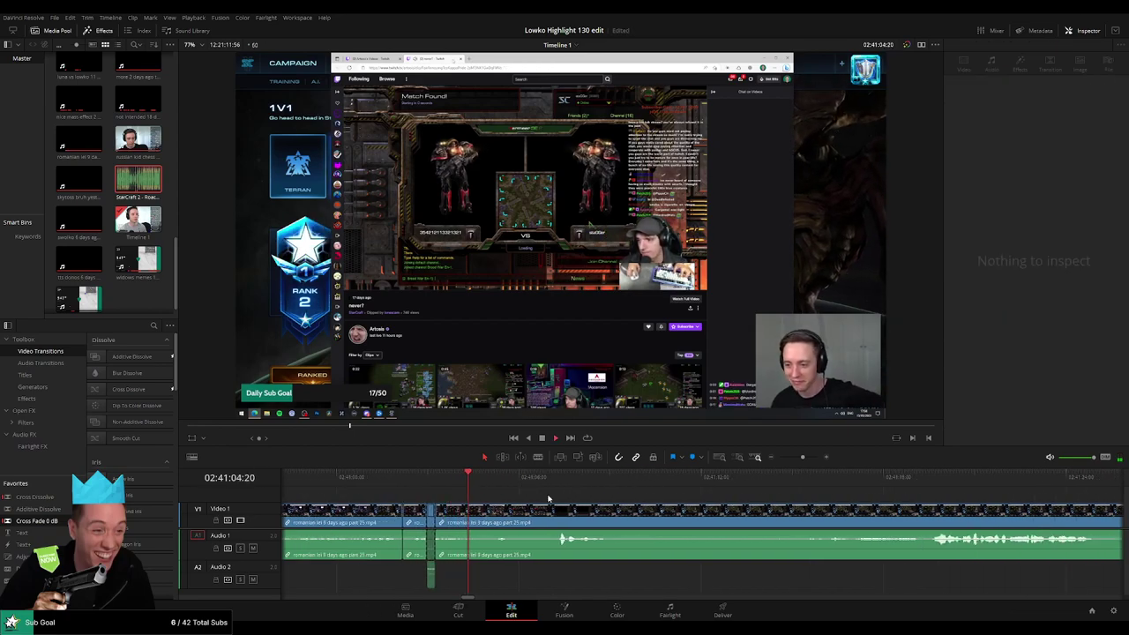
{"action": "left_click", "coordinate": [459, 505]}
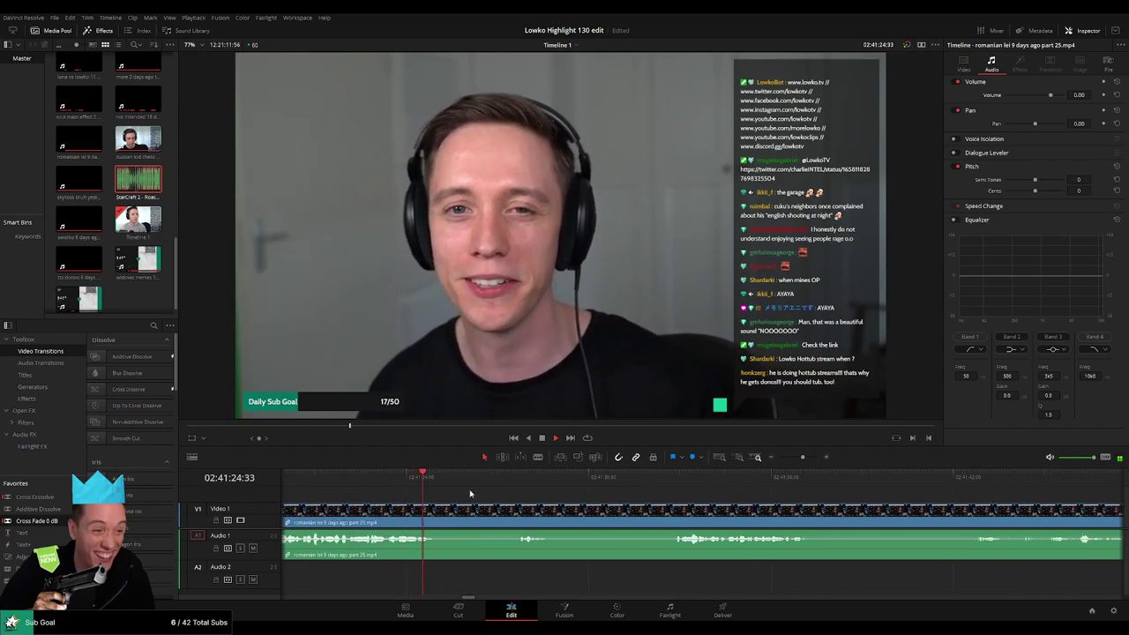
Split around the first pause and ripple-delete the middle piece.
{"action": "key", "text": "ctrl+b"}
{"action": "left_click", "coordinate": [445, 516]}
{"action": "key", "text": "ctrl+b"}
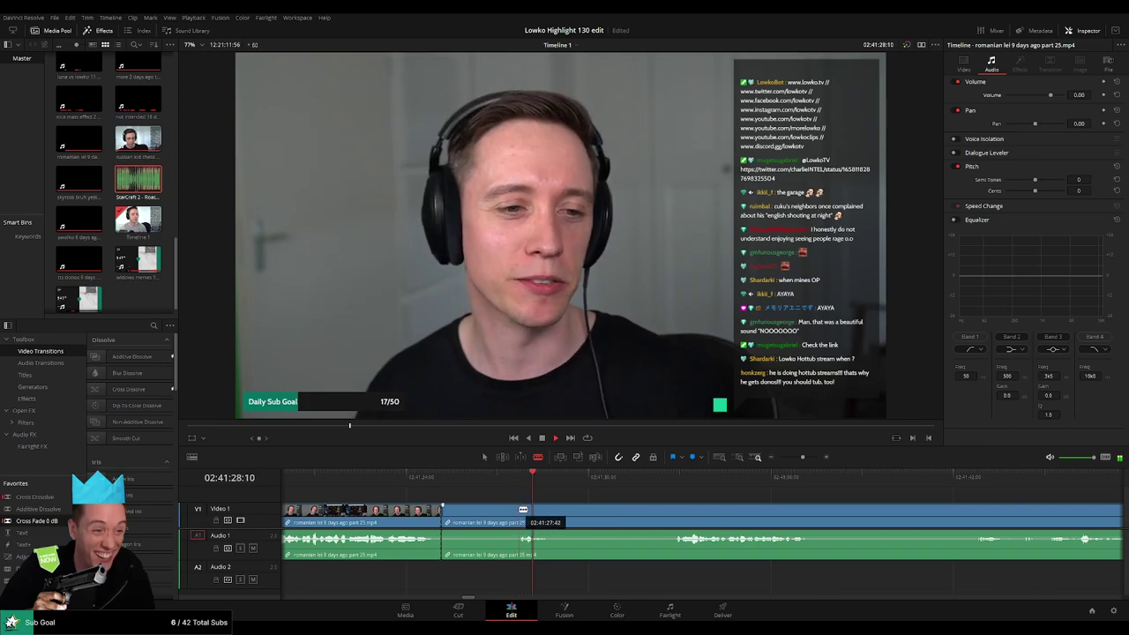
{"action": "key", "text": "Delete"}
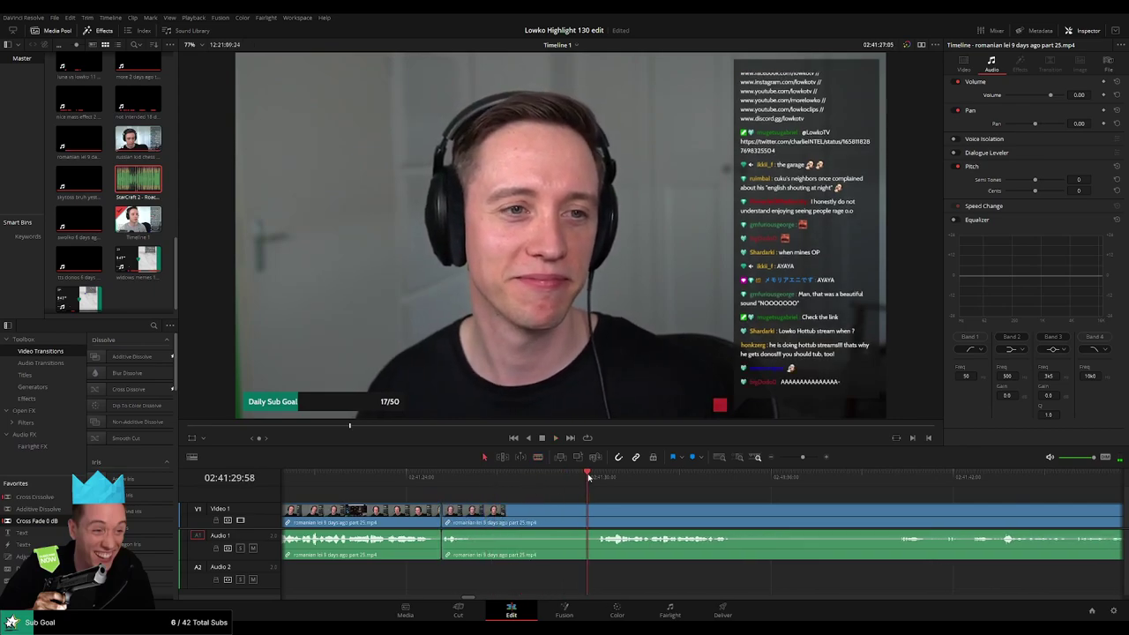
Blade the start and end of the next unwanted stretch and delete it, closing the gap.
{"action": "left_click_drag", "start_coordinate": [472, 510], "coordinate": [529, 508]}
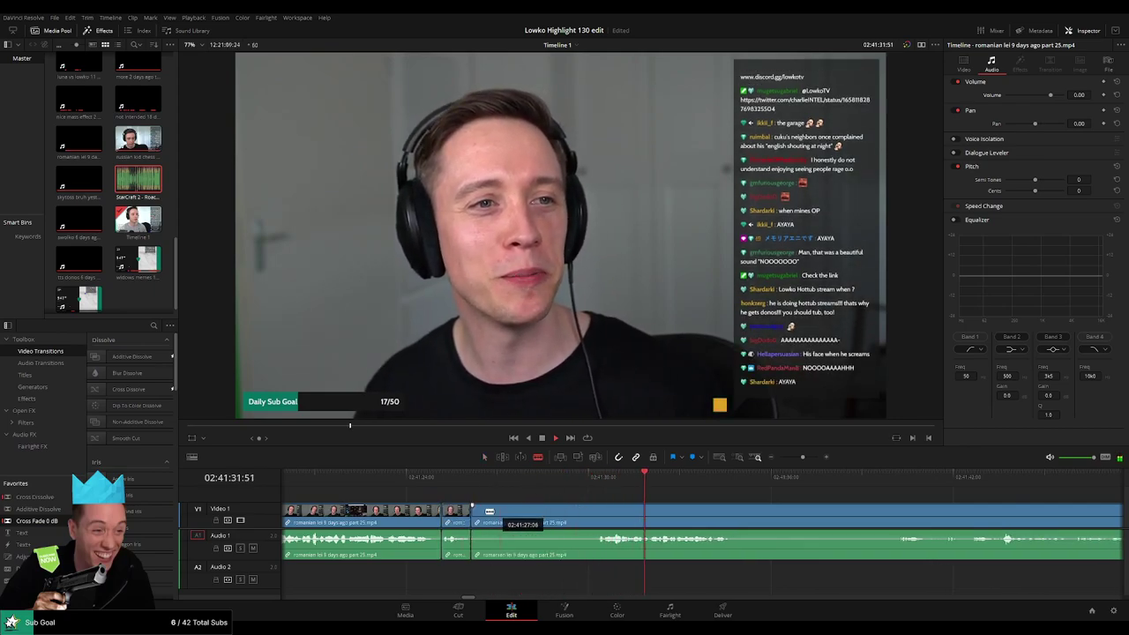
{"action": "left_click", "coordinate": [477, 512]}
{"action": "left_click", "coordinate": [591, 511]}
{"action": "key", "text": "a"}
{"action": "left_click", "coordinate": [555, 516]}
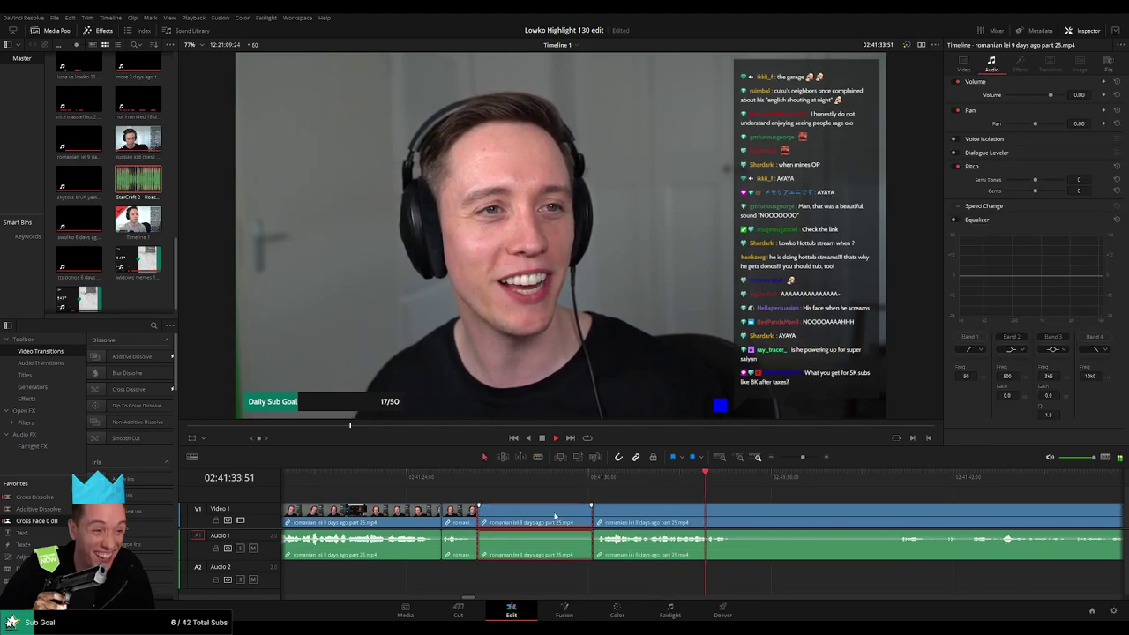
{"action": "key", "text": "Delete"}
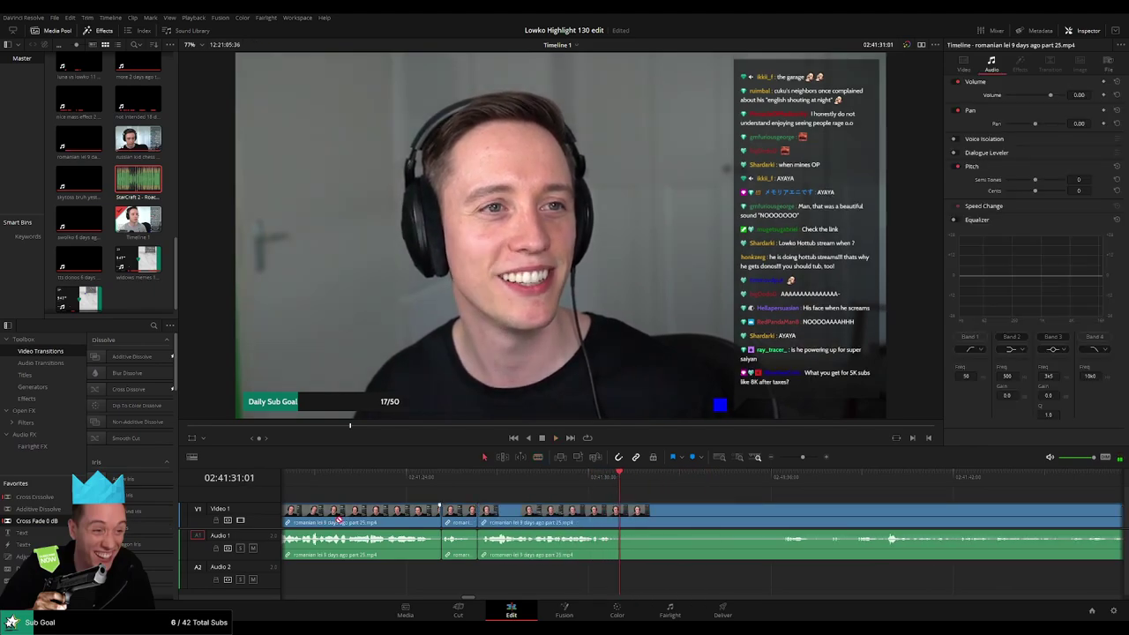
{"action": "scroll", "coordinate": [441, 540], "scroll_direction": "left", "scroll_amount": 2}
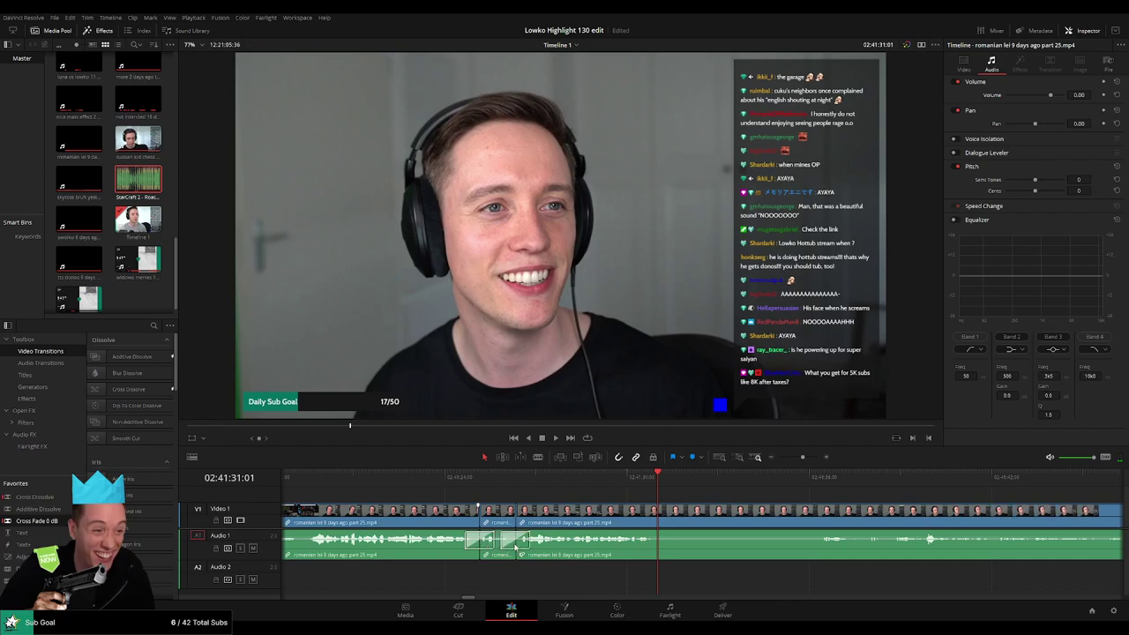
{"action": "scroll", "coordinate": [511, 513], "scroll_direction": "right", "scroll_amount": 8}
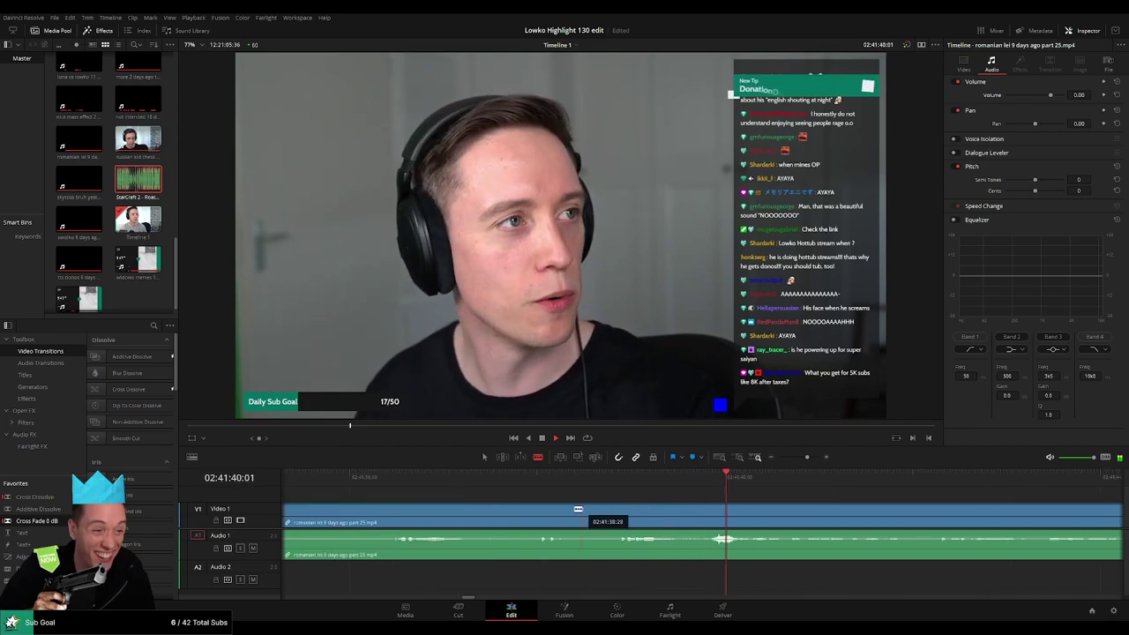
Replay the latest cut and zoom the timeline out.
{"action": "key", "text": "space"}
{"action": "left_click", "coordinate": [378, 515]}
{"action": "key", "text": "space"}
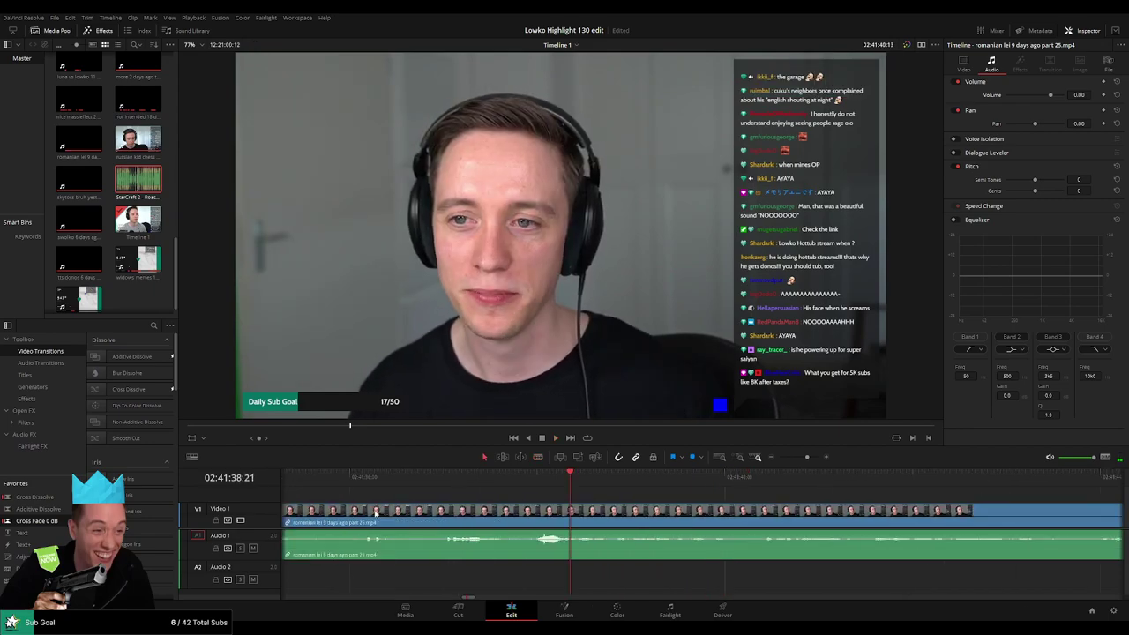
{"action": "left_click", "coordinate": [368, 488]}
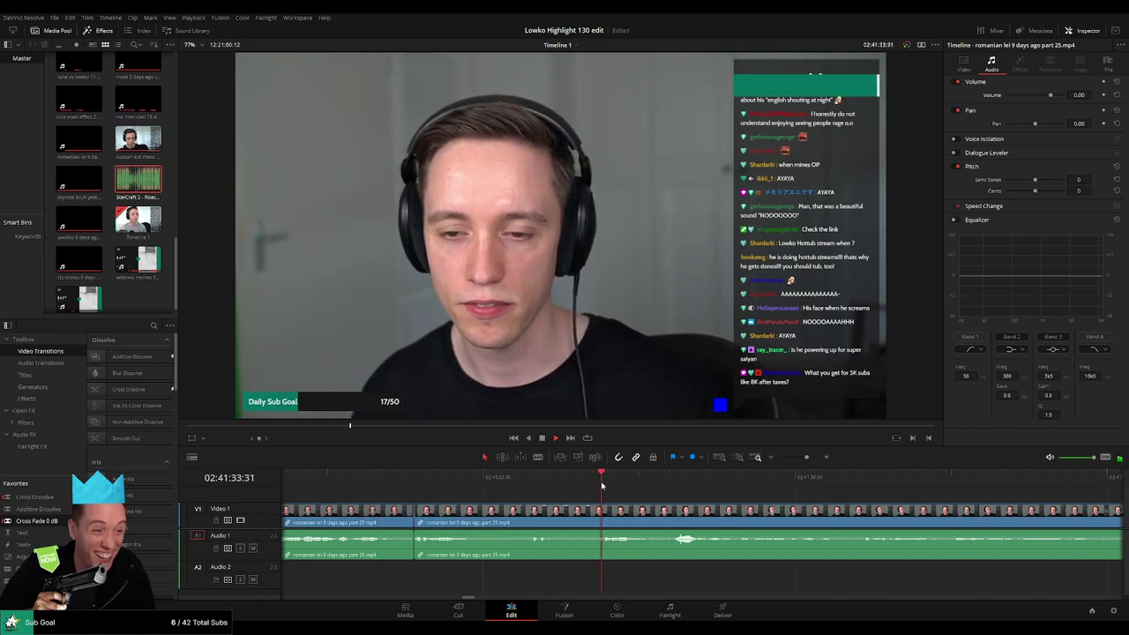
{"action": "left_click", "coordinate": [806, 457]}
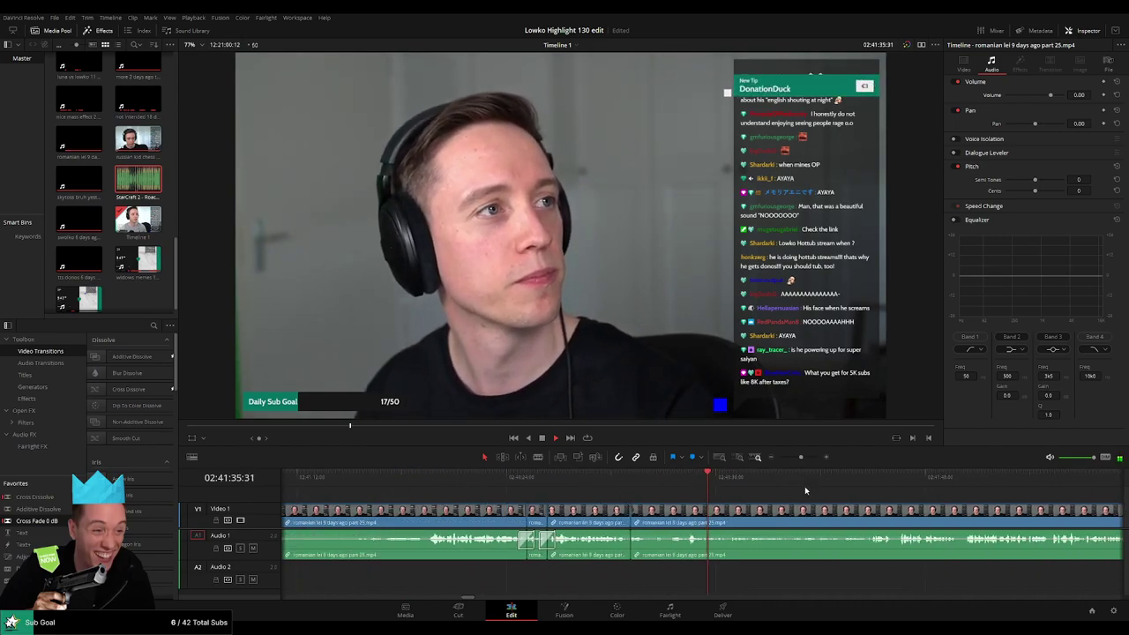
{"action": "left_click_drag", "start_coordinate": [806, 457], "coordinate": [800, 458]}
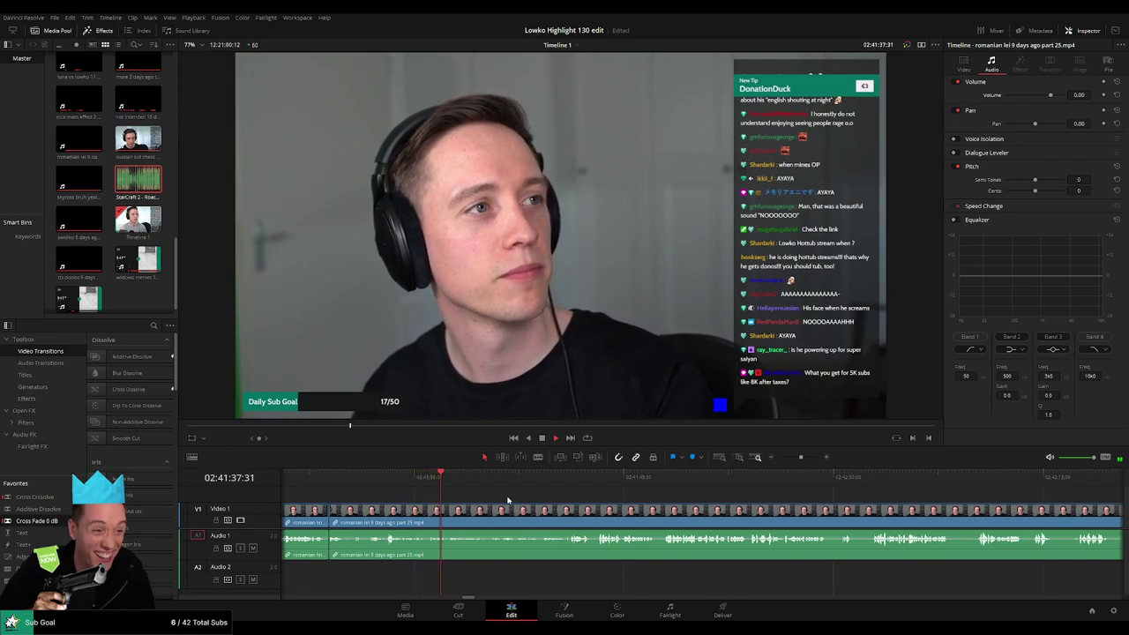
Split the romanian lei clip at the next pause and at the playhead.
{"action": "scroll", "coordinate": [508, 500], "scroll_direction": "right", "scroll_amount": 1}
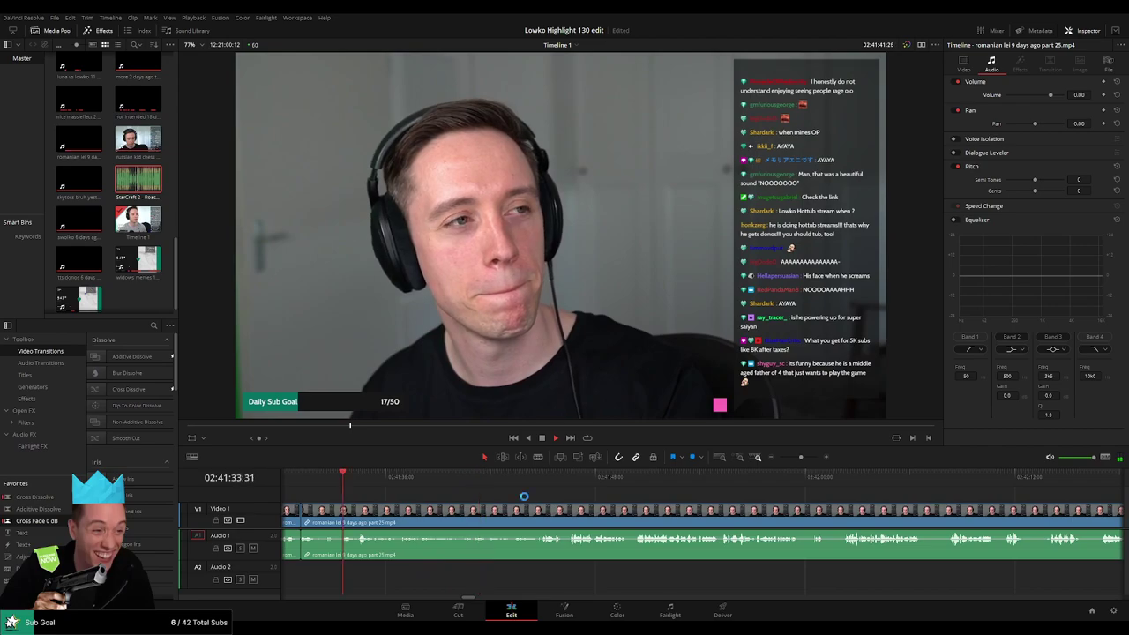
{"action": "scroll", "coordinate": [529, 499], "scroll_direction": "right", "scroll_amount": 1}
{"action": "scroll", "coordinate": [455, 492], "scroll_direction": "right", "scroll_amount": 3}
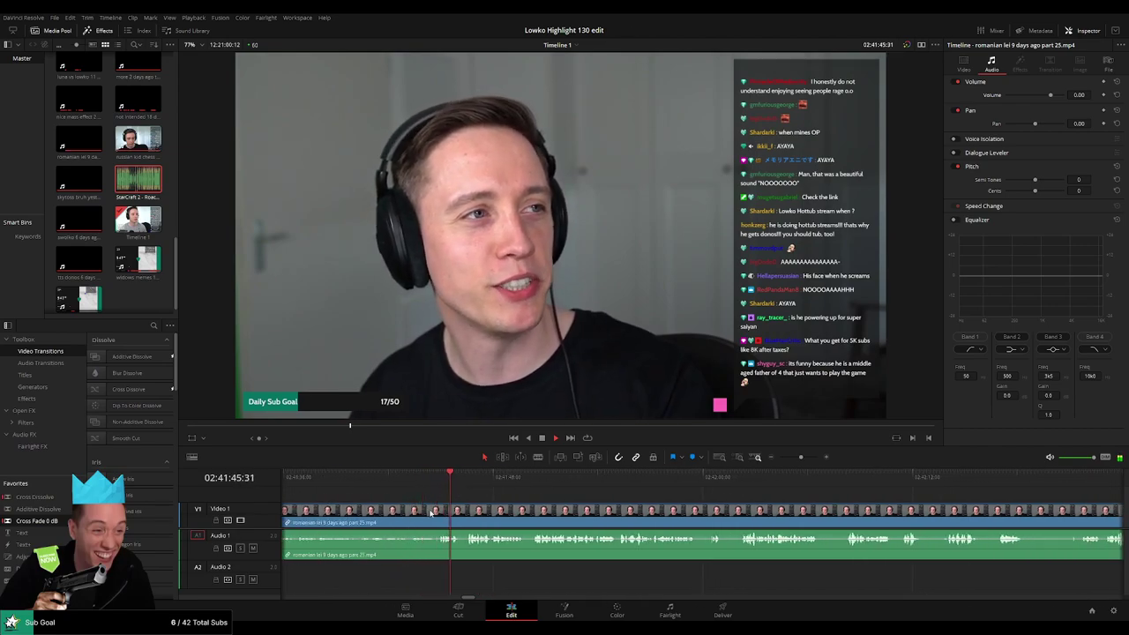
{"action": "scroll", "coordinate": [457, 503], "scroll_direction": "left", "scroll_amount": 8}
{"action": "left_click", "coordinate": [805, 458]}
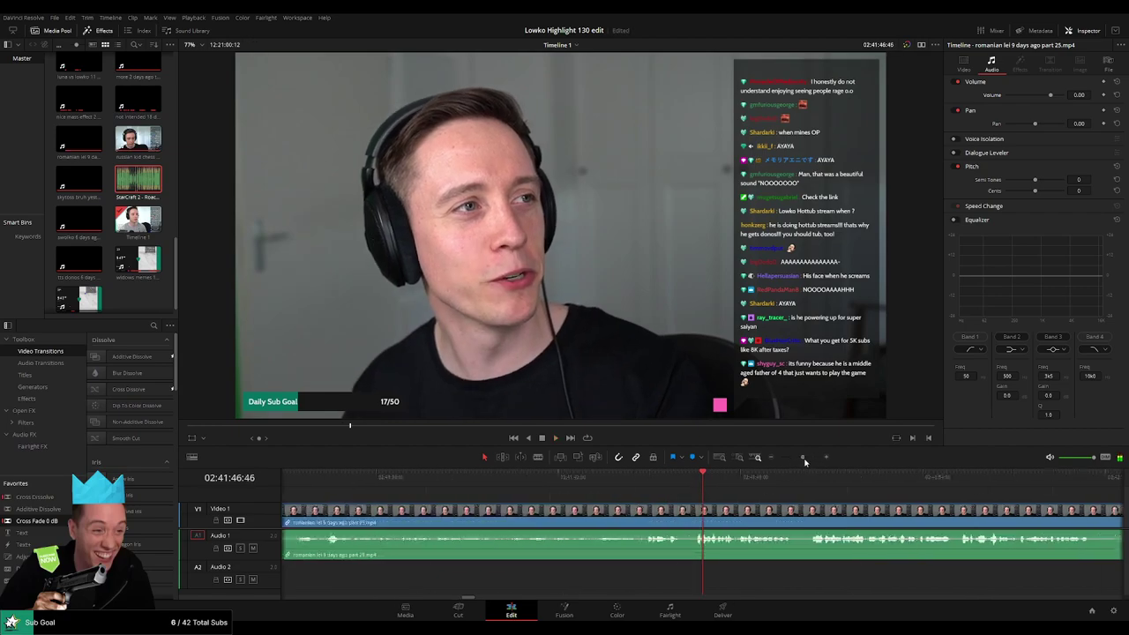
{"action": "left_click", "coordinate": [473, 515]}
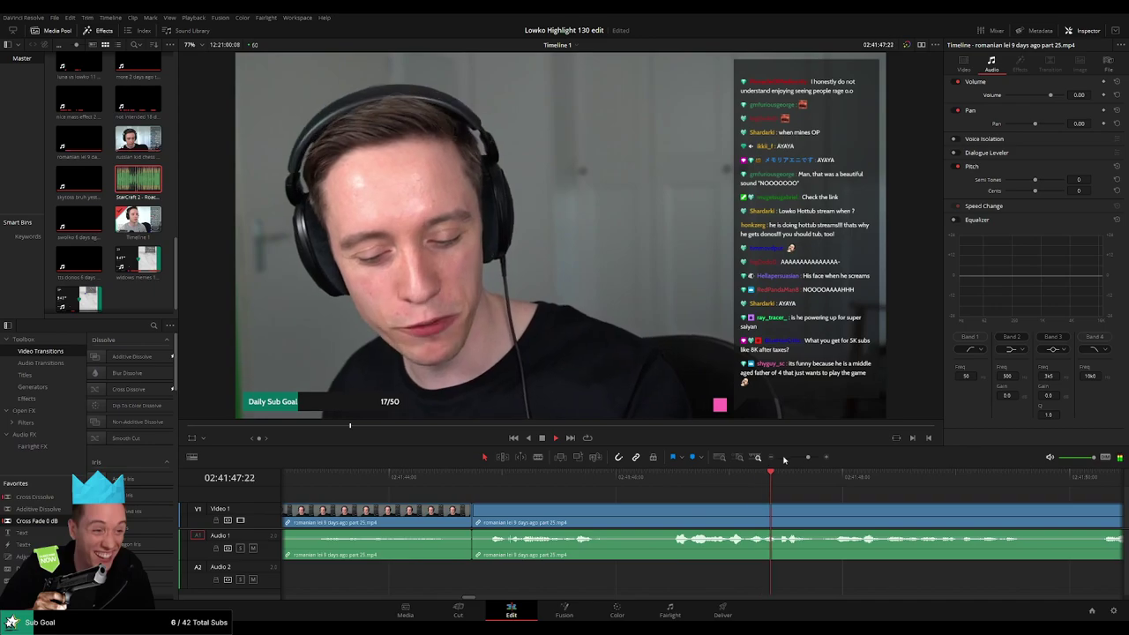
{"action": "left_click", "coordinate": [640, 515]}
{"action": "scroll", "coordinate": [580, 499], "scroll_direction": "down", "scroll_amount": 3}
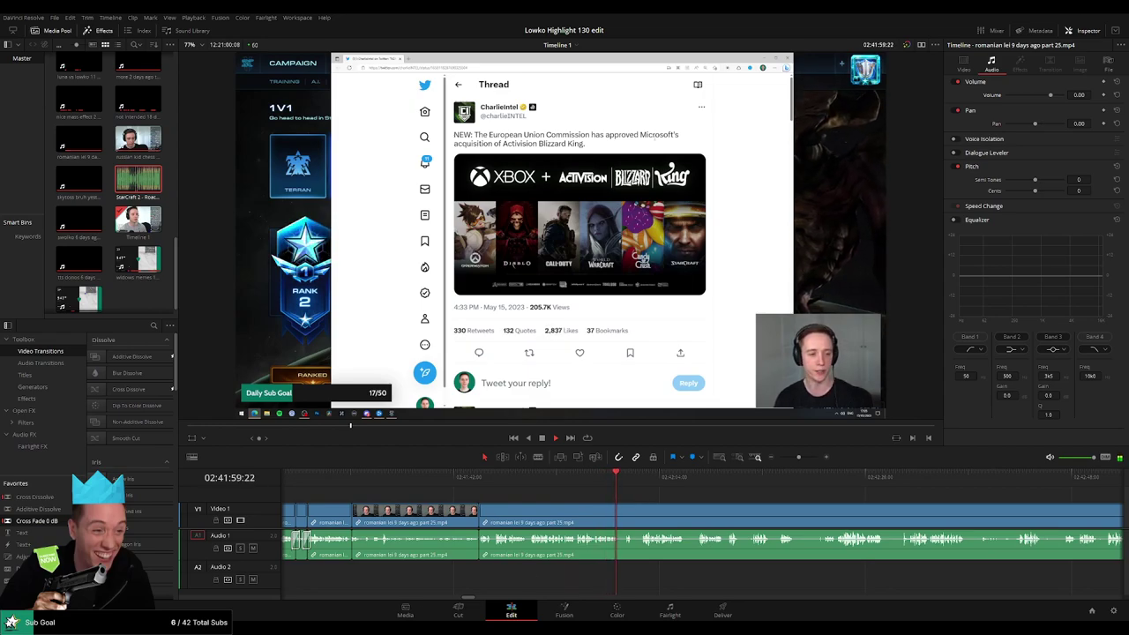
Split the romanian lei clip at the new point and play back from it.
{"action": "scroll", "coordinate": [653, 497], "scroll_direction": "up", "scroll_amount": 2}
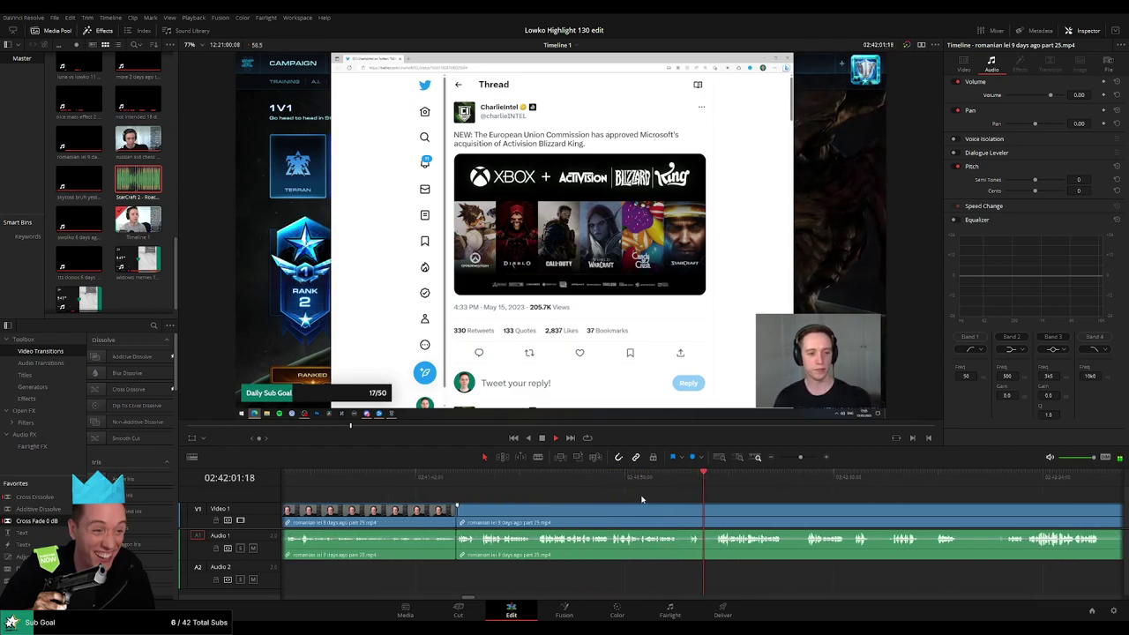
{"action": "left_click", "coordinate": [526, 515]}
{"action": "key", "text": "a"}
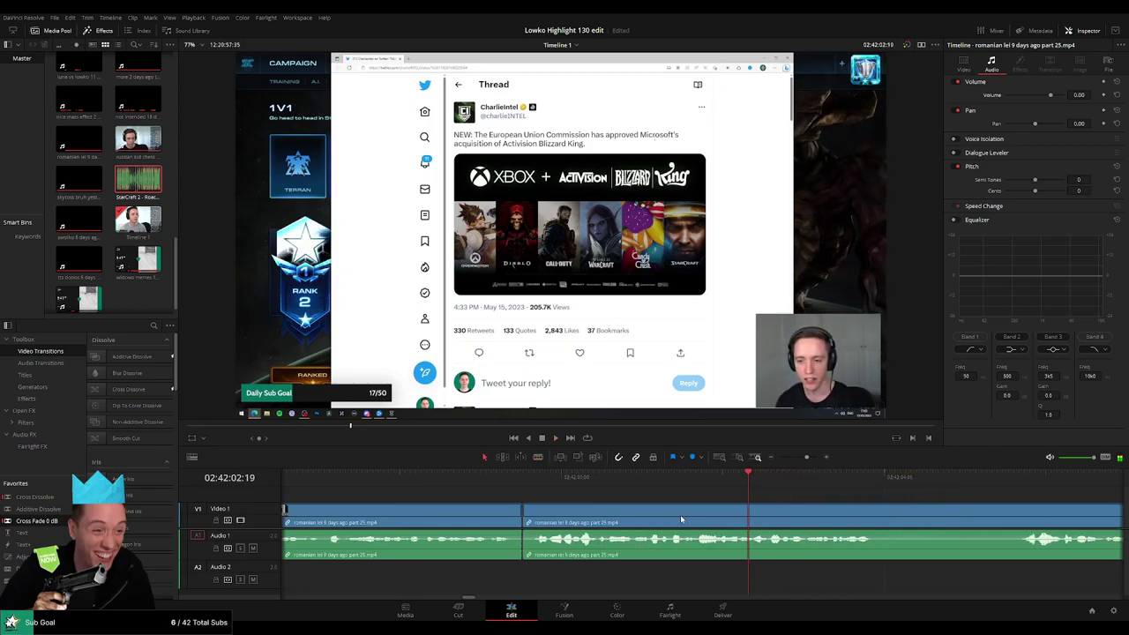
{"action": "key", "text": "space"}
Add a Cross Fade at the A1 cut and ripple-delete the short stretch after it.
{"action": "left_click", "coordinate": [526, 556]}
{"action": "key", "text": "shift+t"}
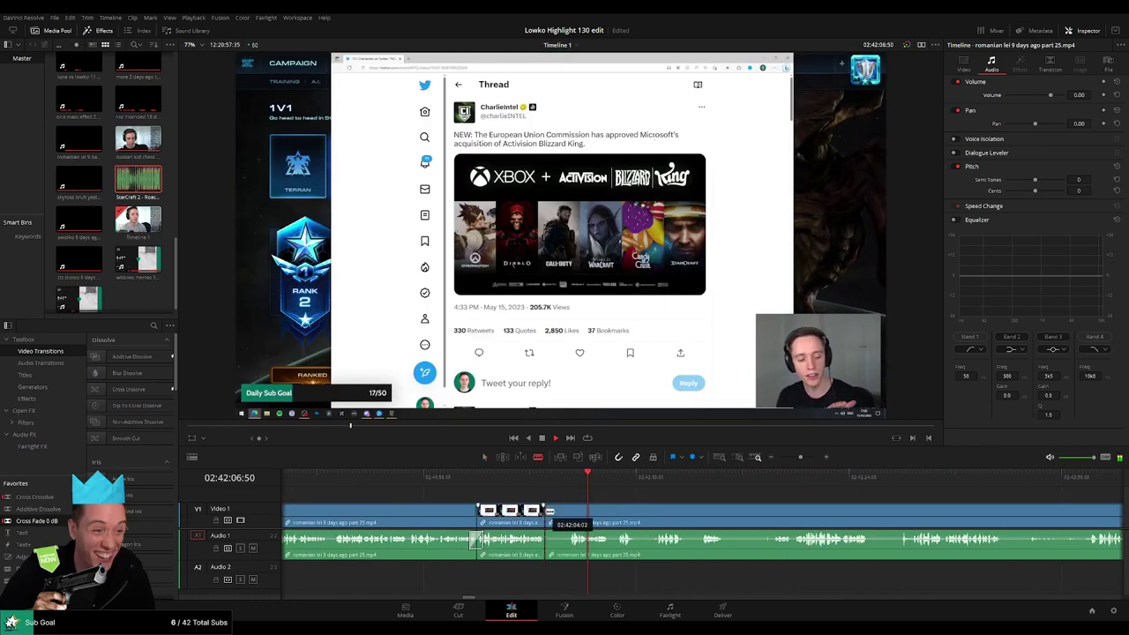
{"action": "left_click_drag", "start_coordinate": [570, 511], "coordinate": [564, 511]}
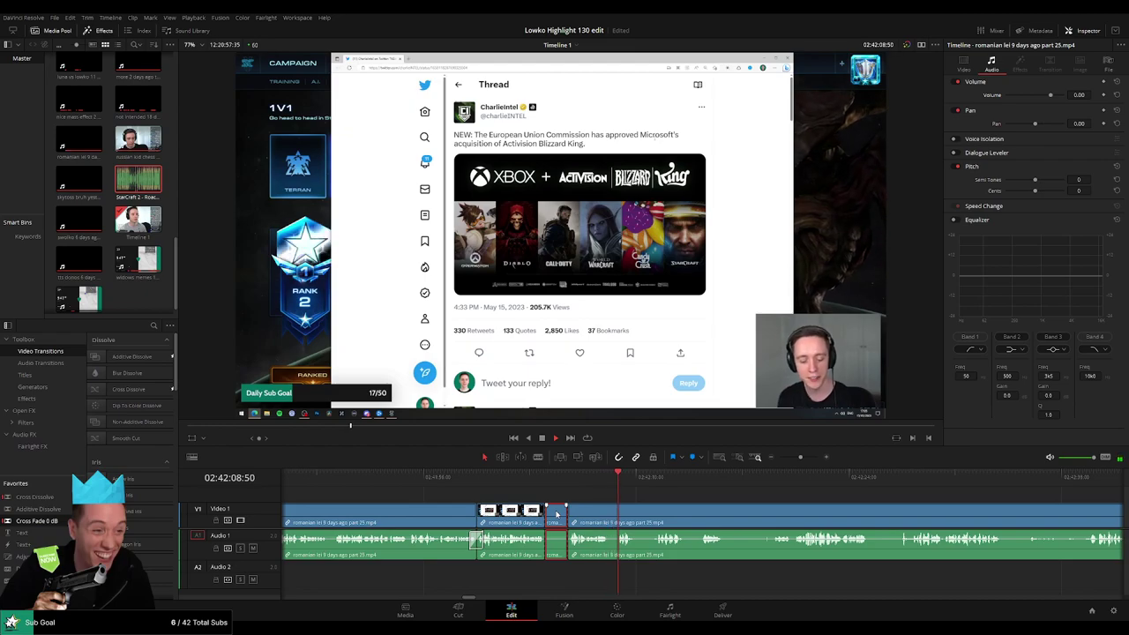
{"action": "key", "text": "Delete"}
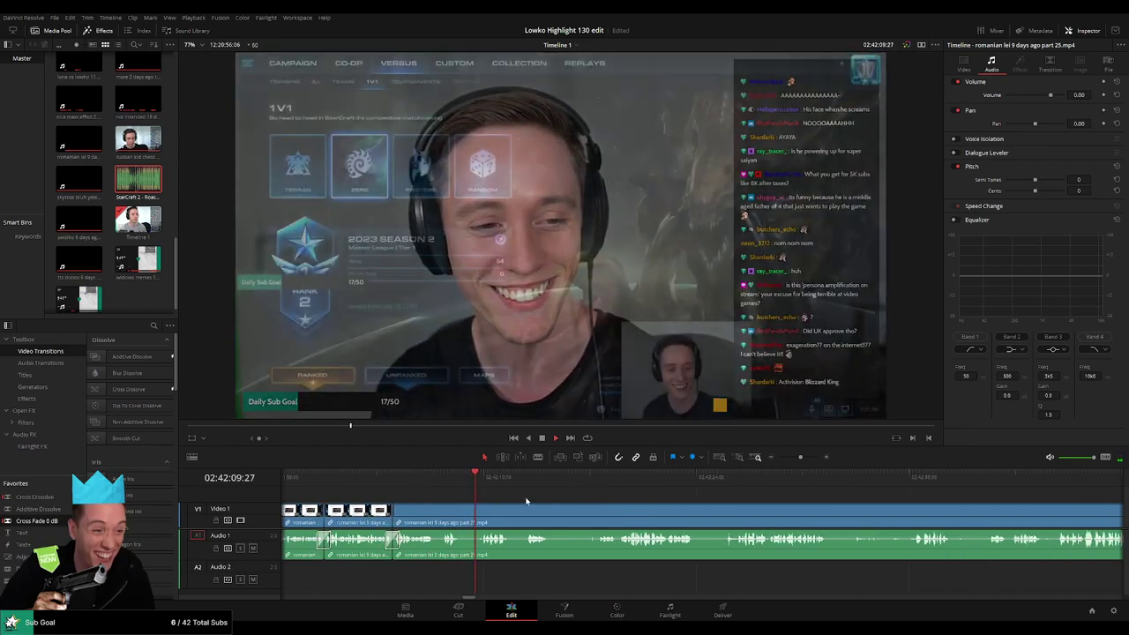
Blade both ends of the first pause and ripple-delete it.
{"action": "key", "text": "space"}
{"action": "key", "text": "space"}
{"action": "left_click", "coordinate": [451, 510]}
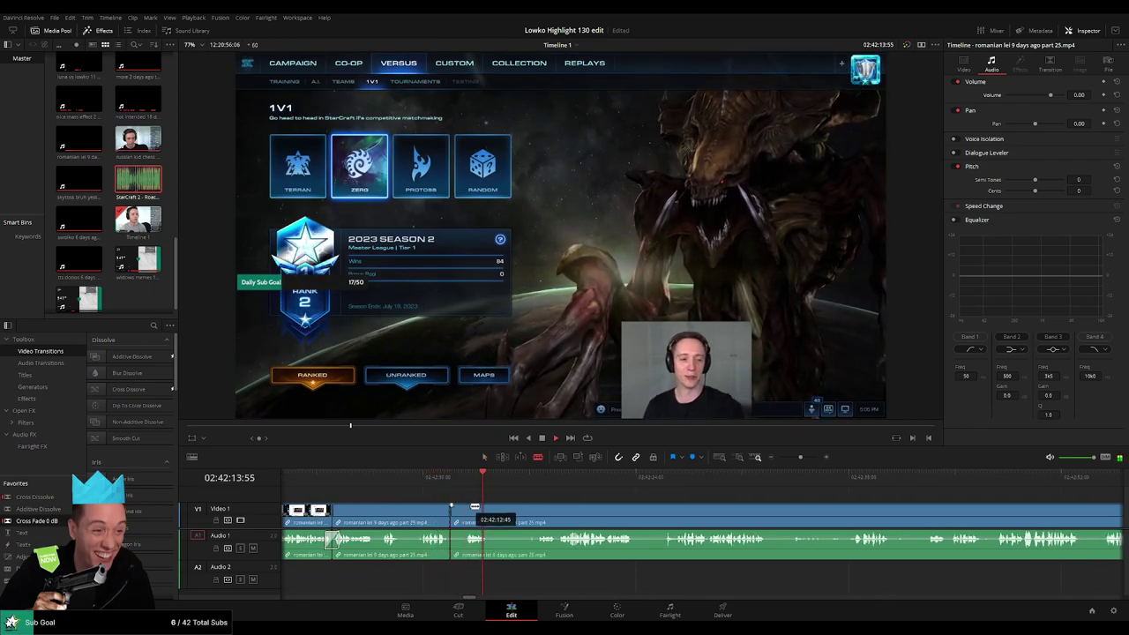
{"action": "left_click", "coordinate": [465, 509]}
{"action": "left_click", "coordinate": [495, 510]}
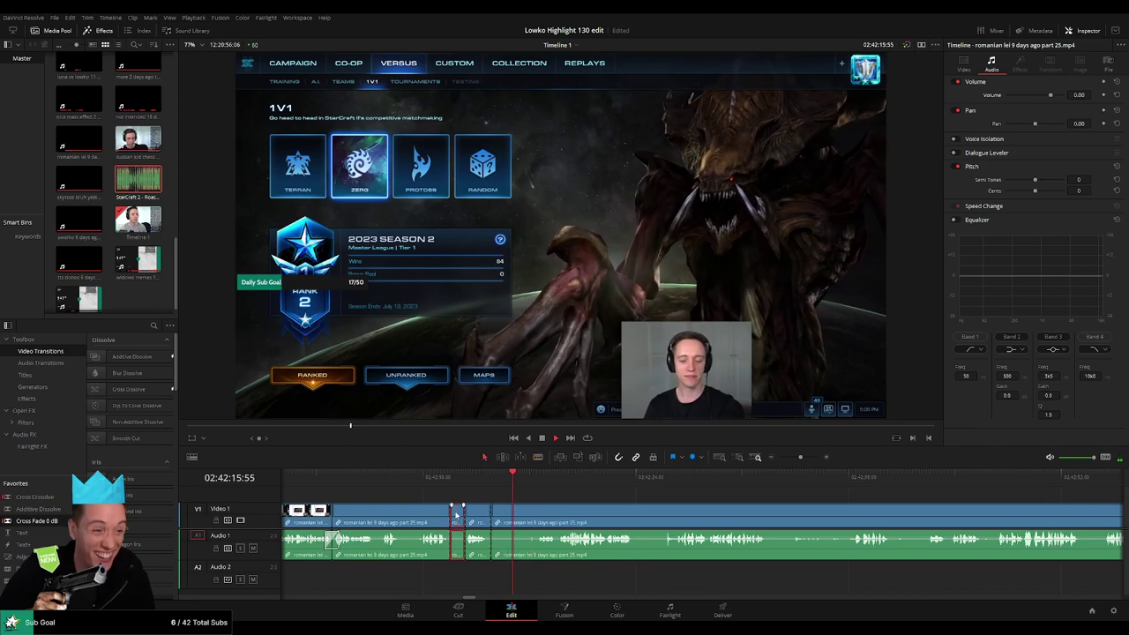
{"action": "key", "text": "a"}
{"action": "left_click", "coordinate": [457, 512]}
{"action": "key", "text": "Delete"}
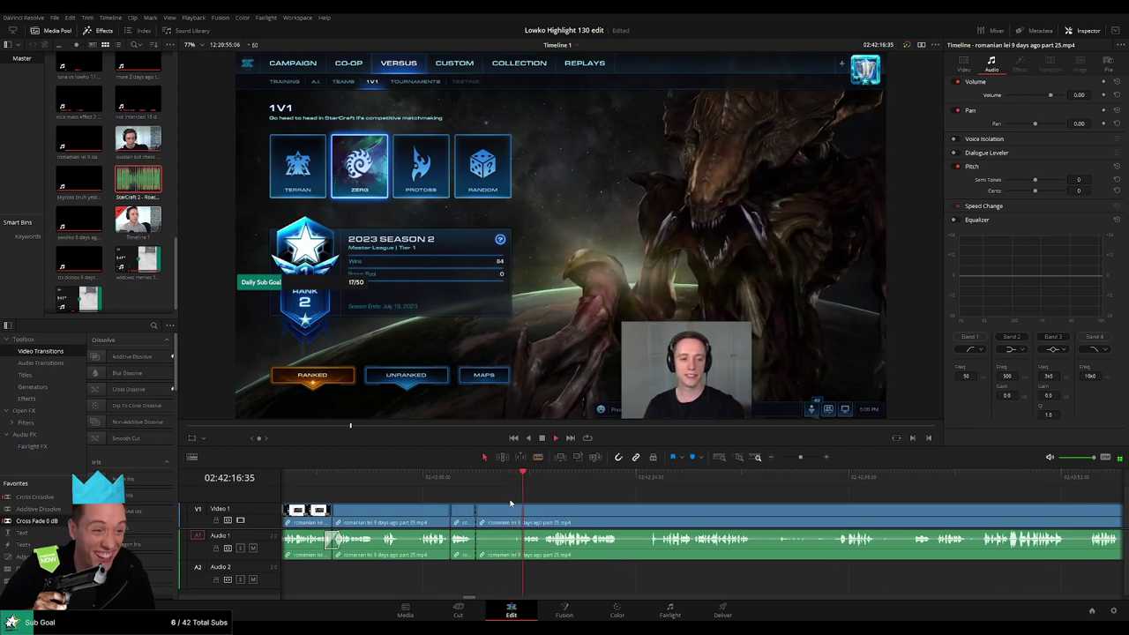
Cut at the next pause, delete the stretch after it, and replay the new cuts.
{"action": "key", "text": "b"}
{"action": "left_click", "coordinate": [528, 512]}
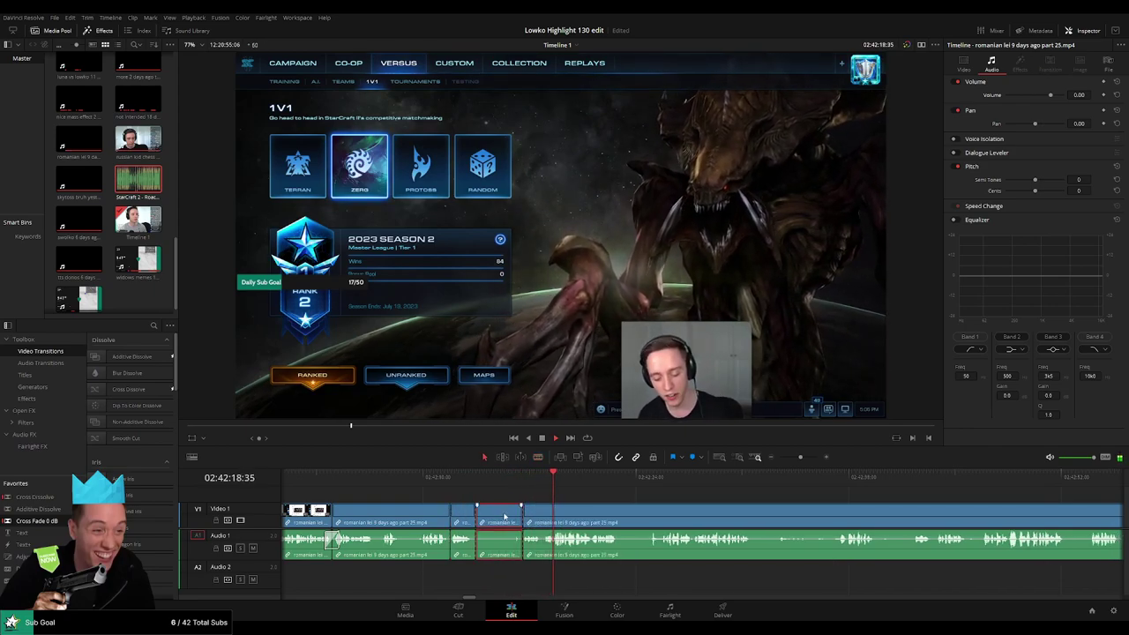
{"action": "key", "text": "a"}
{"action": "left_click", "coordinate": [504, 516]}
{"action": "key", "text": "Delete"}
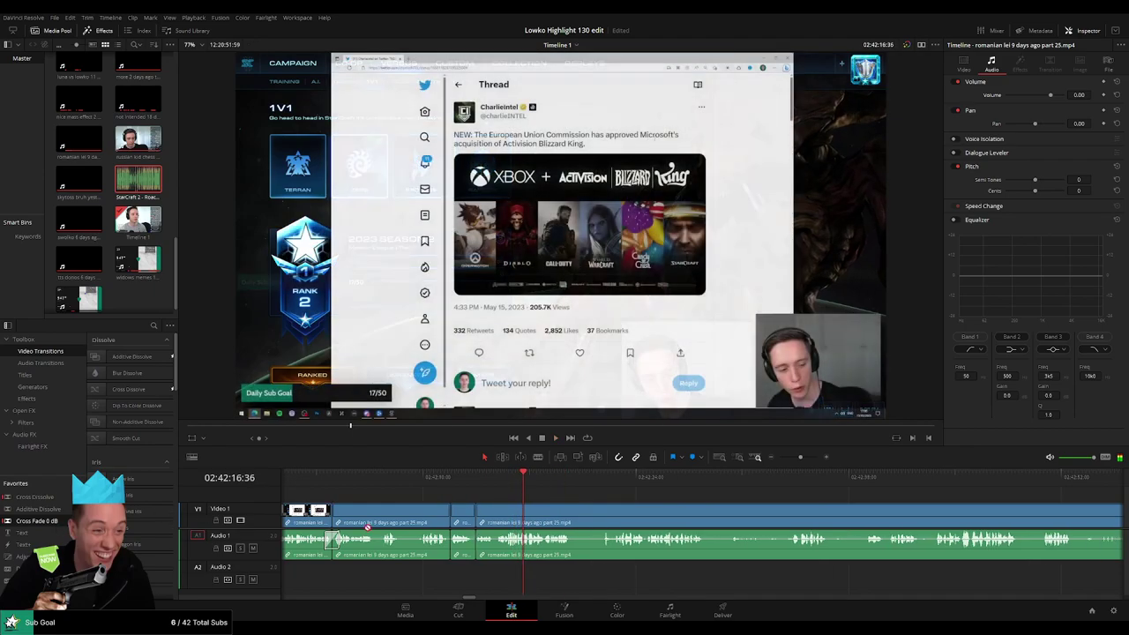
{"action": "scroll", "coordinate": [701, 531], "scroll_direction": "left", "scroll_amount": 1}
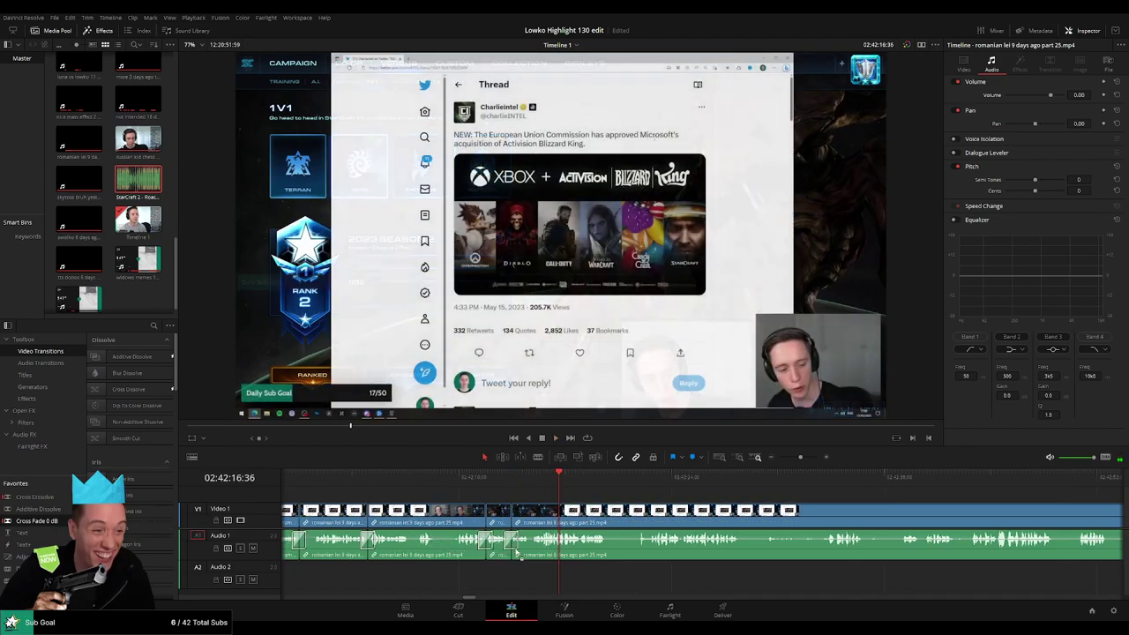
{"action": "left_click", "coordinate": [487, 485]}
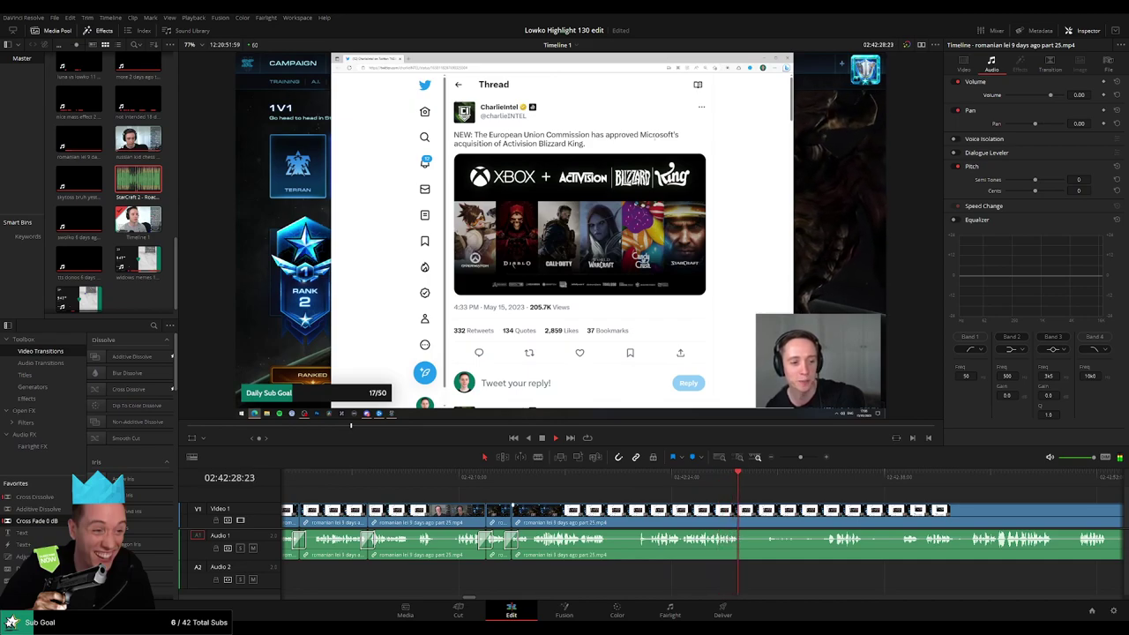
Split off a short piece, ripple-delete it, and play the edit back.
{"action": "scroll", "coordinate": [441, 484], "scroll_direction": "up", "scroll_amount": 2}
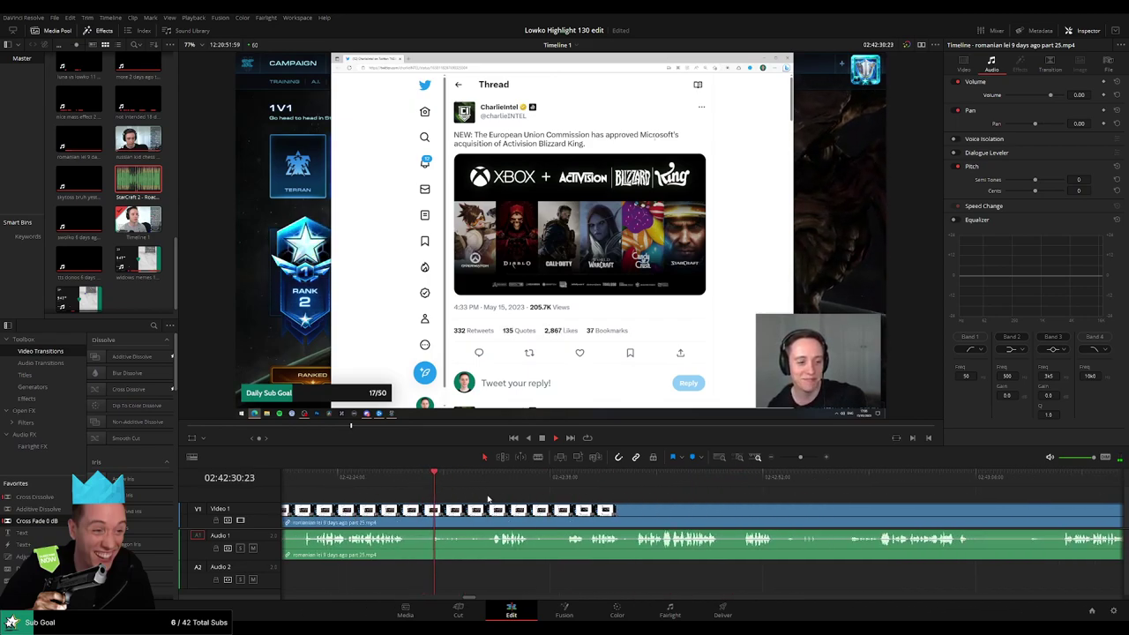
{"action": "scroll", "coordinate": [529, 494], "scroll_direction": "up", "scroll_amount": 2}
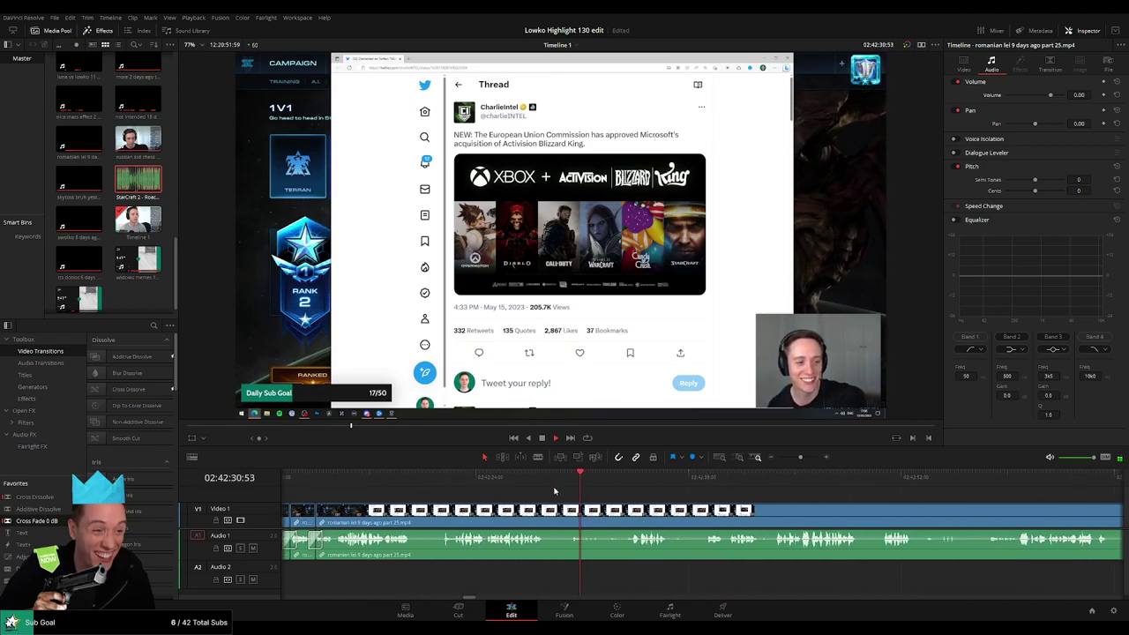
{"action": "key", "text": "b"}
{"action": "left_click", "coordinate": [412, 512]}
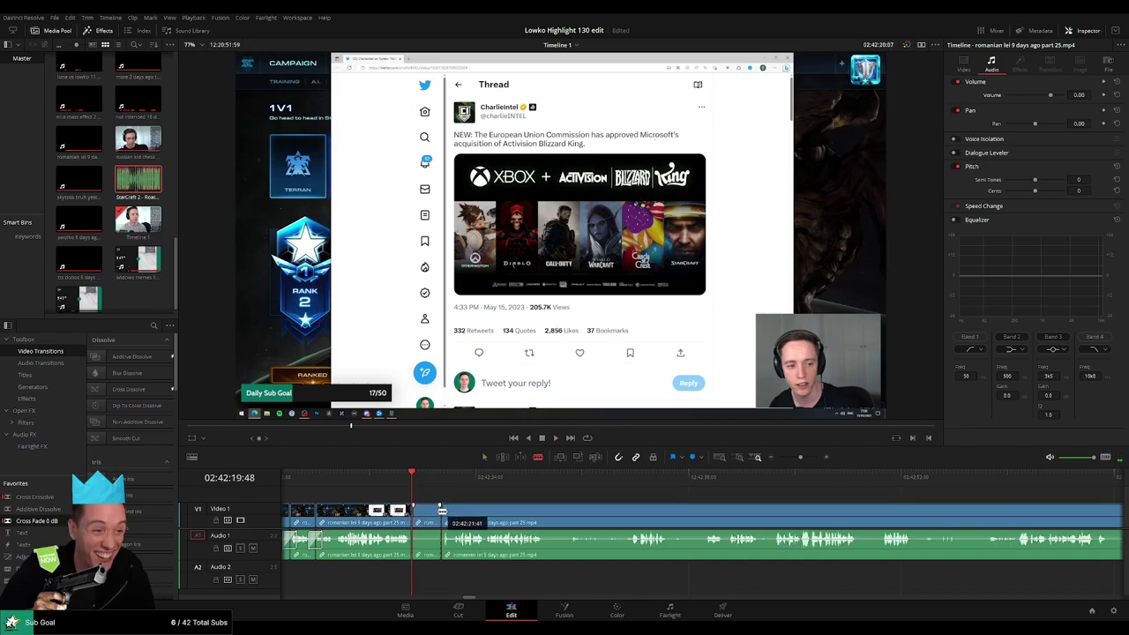
{"action": "key", "text": "BackSpace"}
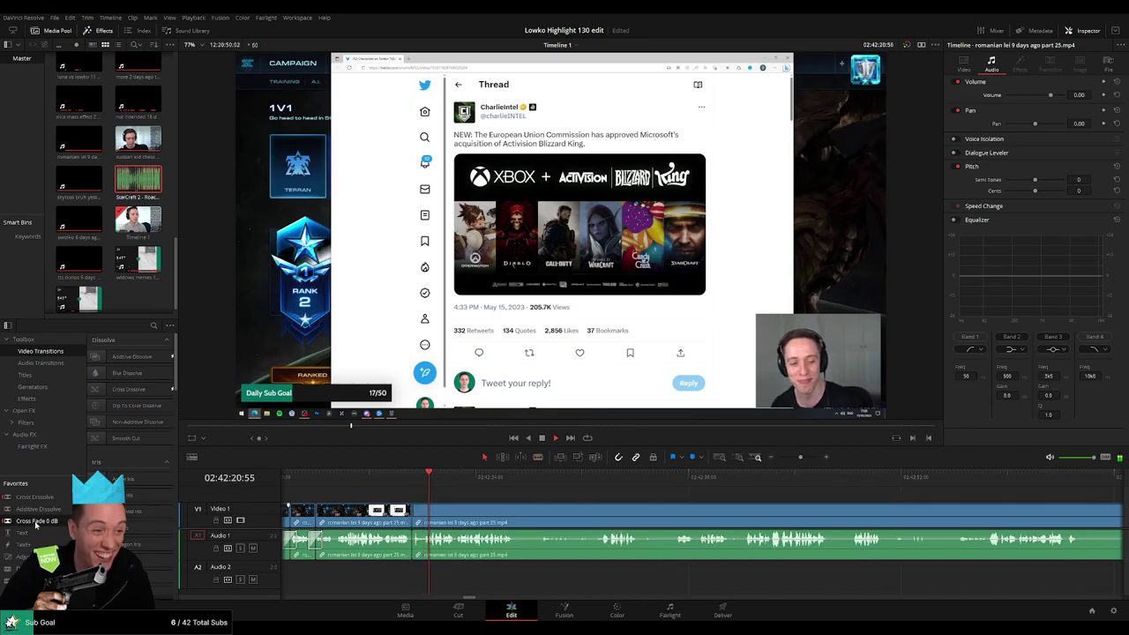
{"action": "key", "text": "space"}
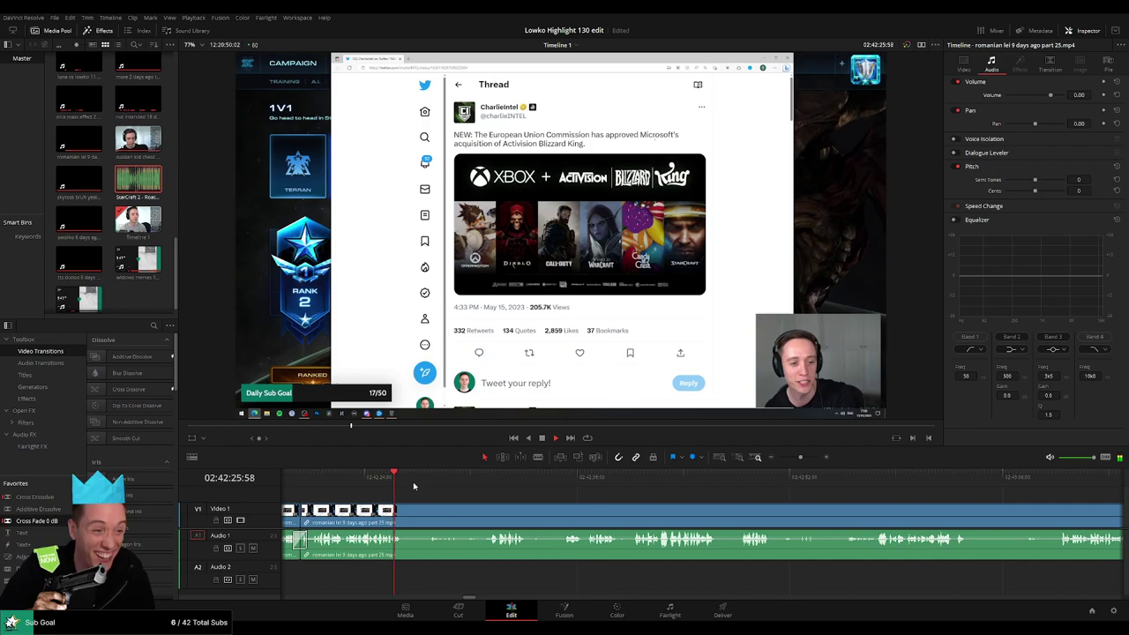
Cut the clip at a later pause and delete the stretch, closing the gap.
{"action": "left_click_drag", "start_coordinate": [412, 480], "coordinate": [438, 475]}
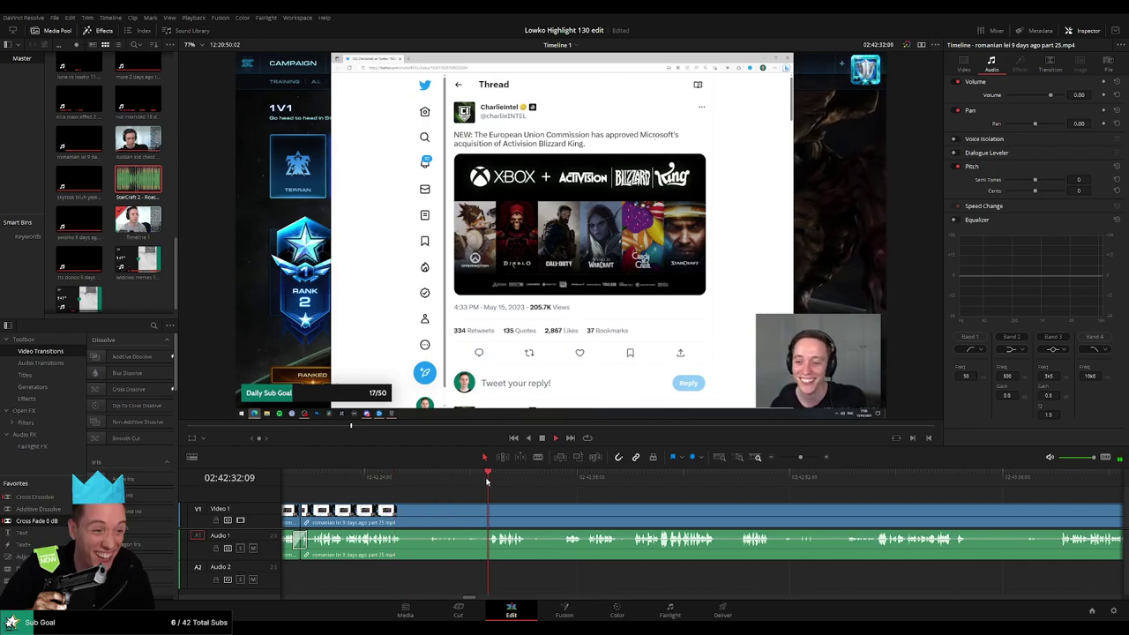
{"action": "key", "text": "b"}
{"action": "left_click", "coordinate": [402, 512]}
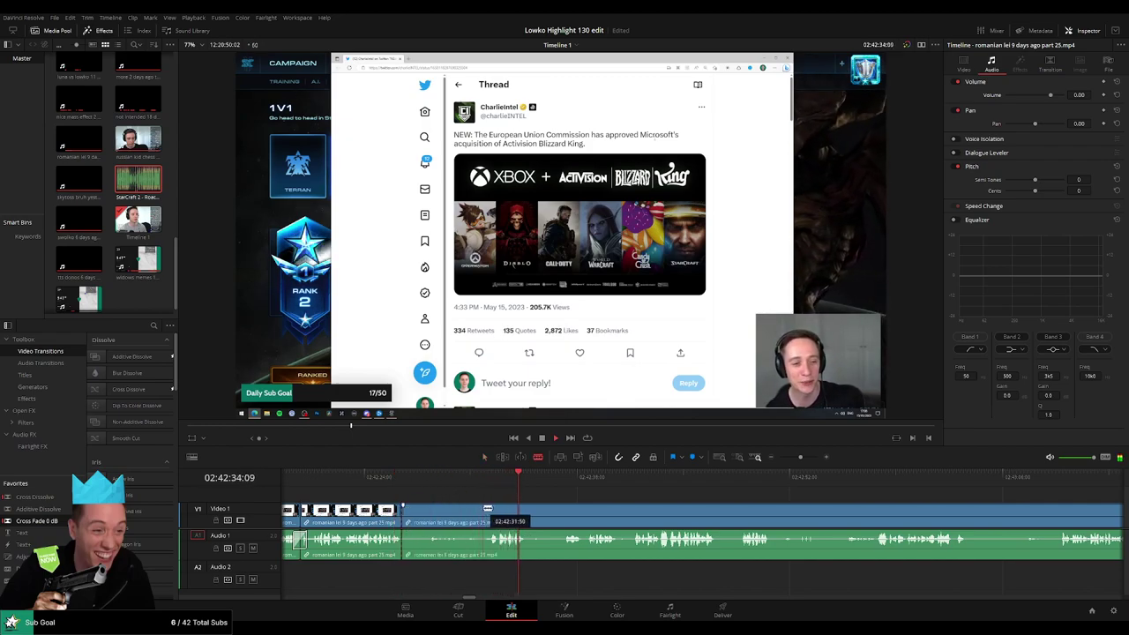
{"action": "key", "text": "a"}
{"action": "left_click", "coordinate": [460, 511]}
{"action": "key", "text": "Delete"}
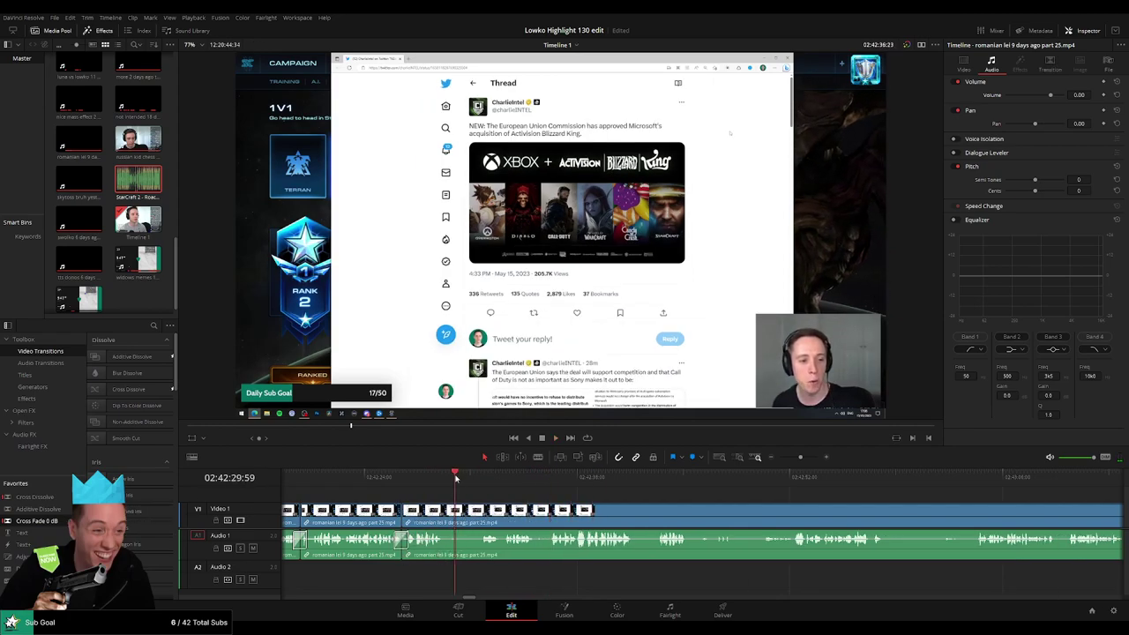
Blade both ends of another pause and ripple-delete it.
{"action": "key", "text": "b"}
{"action": "left_click", "coordinate": [445, 512]}
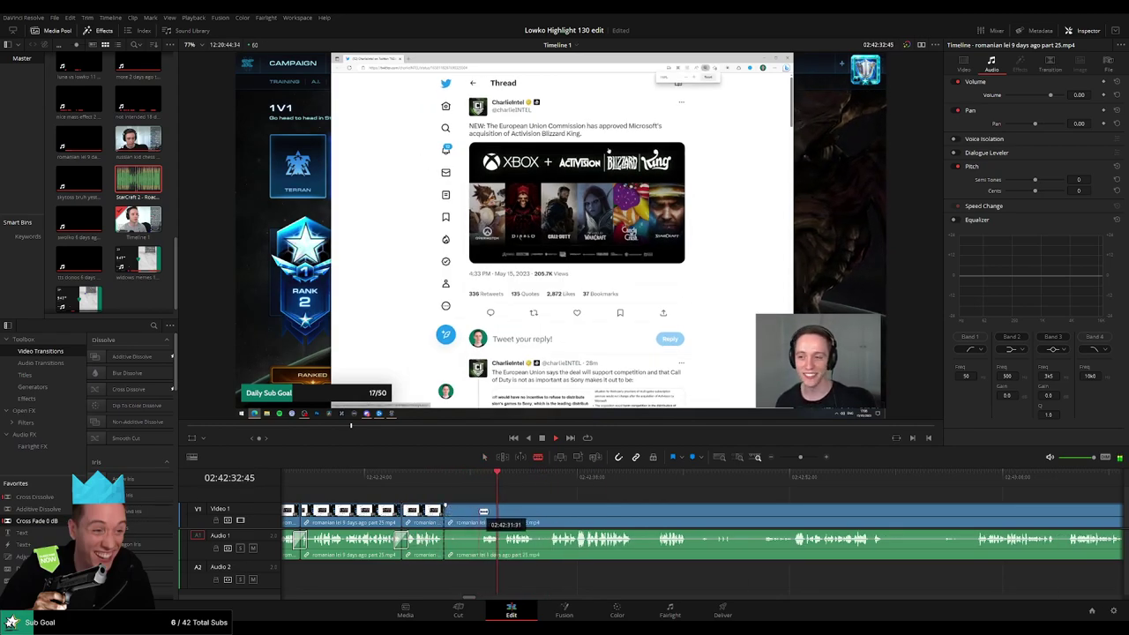
{"action": "left_click", "coordinate": [481, 511]}
{"action": "key", "text": "a"}
{"action": "left_click", "coordinate": [463, 511]}
{"action": "key", "text": "Delete"}
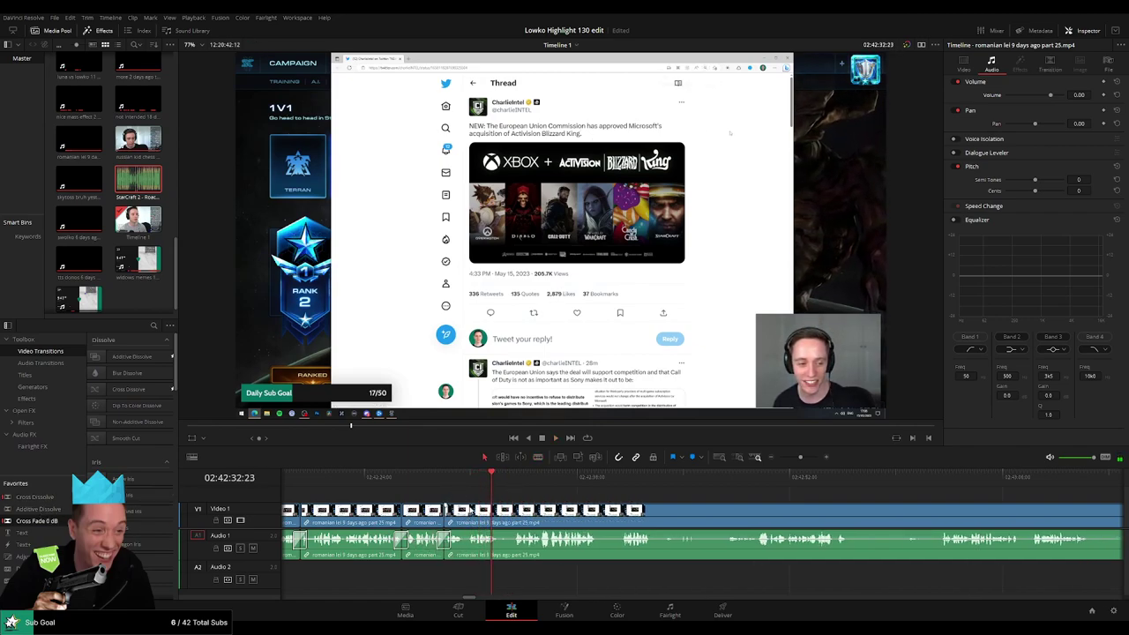
Split out a short phrase and line up the Roach Quotes sound on A2 beneath it.
{"action": "left_click_drag", "start_coordinate": [800, 457], "coordinate": [808, 458]}
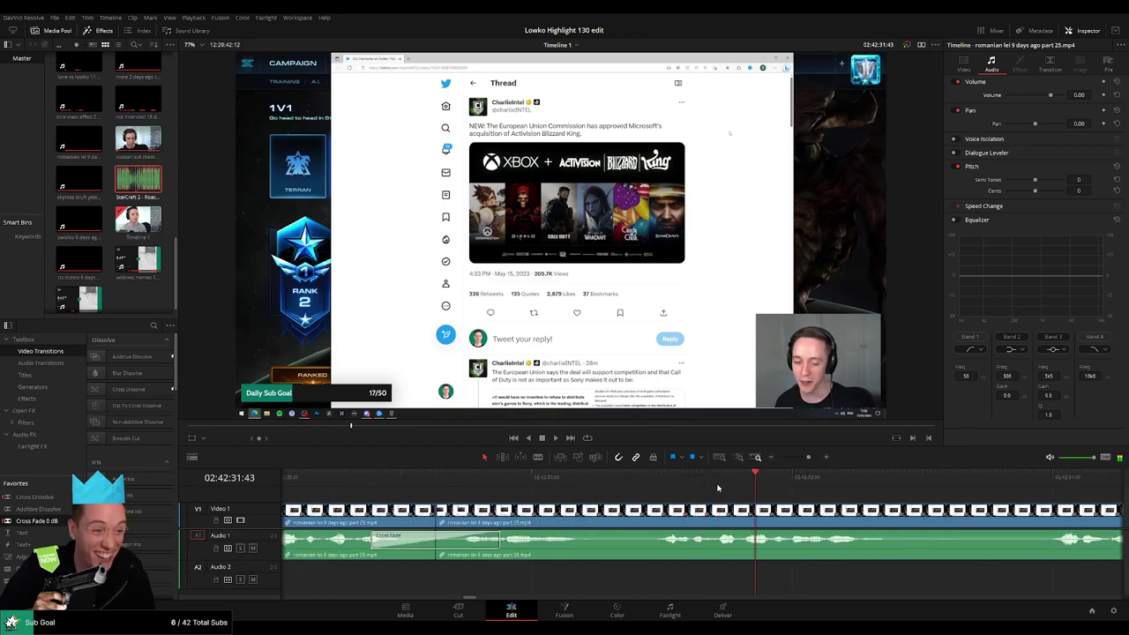
{"action": "key", "text": "Left"}
{"action": "key", "text": "Left"}
{"action": "key", "text": "Left"}
{"action": "key", "text": "Left"}
{"action": "key", "text": "ctrl+b"}
{"action": "key", "text": "space"}
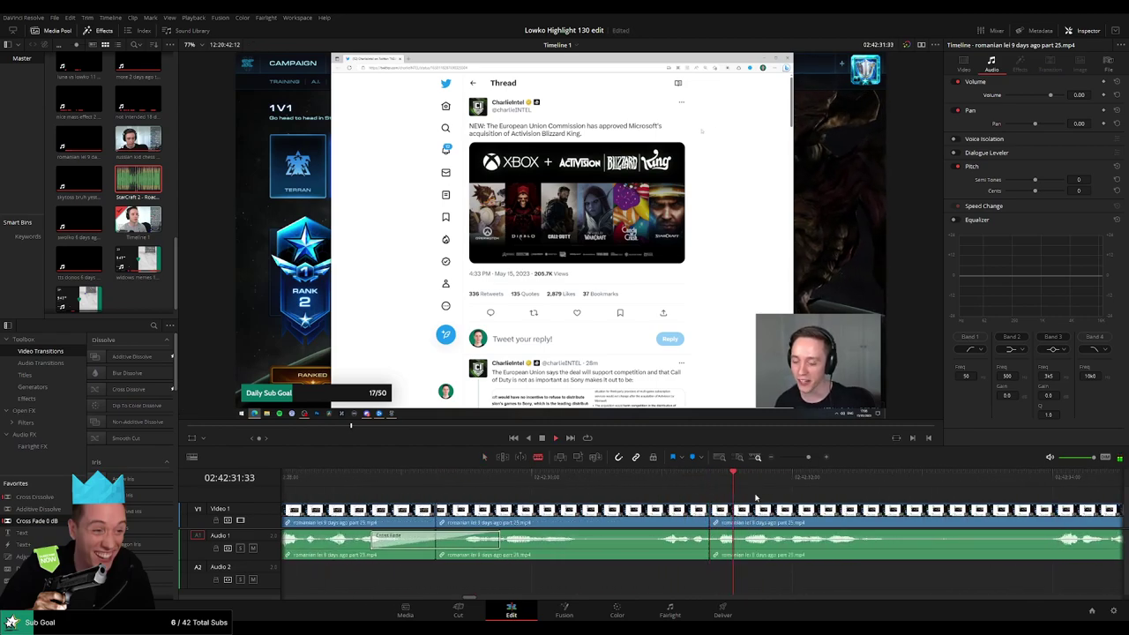
{"action": "key", "text": "space"}
{"action": "key", "text": "ctrl+b"}
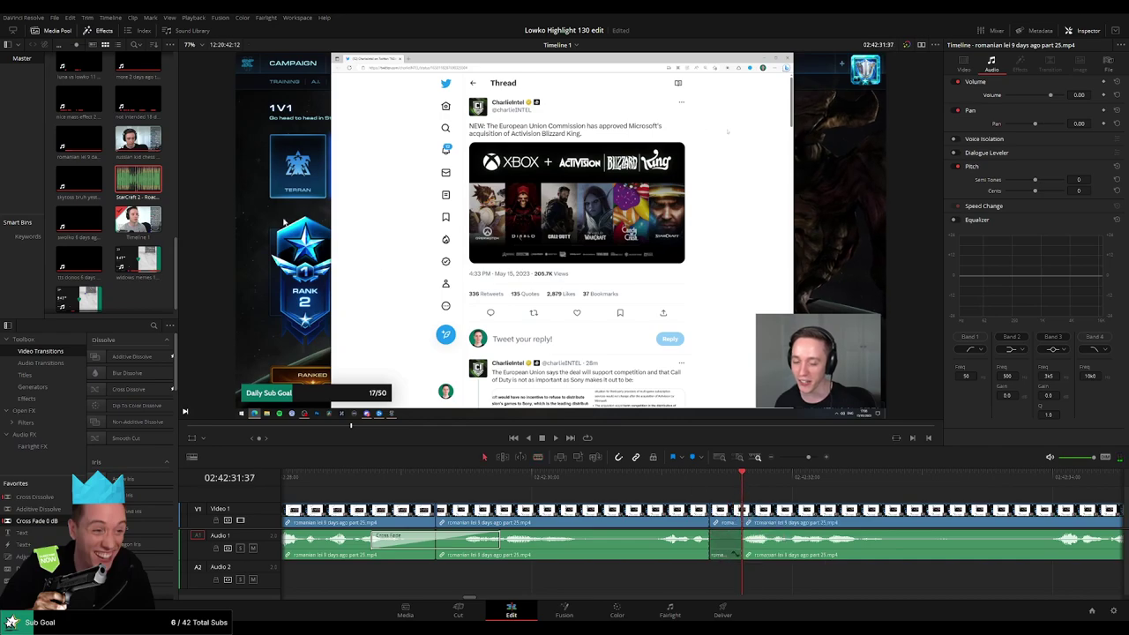
{"action": "mouse_move", "coordinate": [599, 376]}
{"action": "left_mouse_down"}
{"action": "mouse_move", "coordinate": [693, 577]}
{"action": "mouse_move", "coordinate": [715, 577]}
{"action": "left_mouse_up"}
{"action": "left_click_drag", "start_coordinate": [812, 569], "coordinate": [741, 569]}
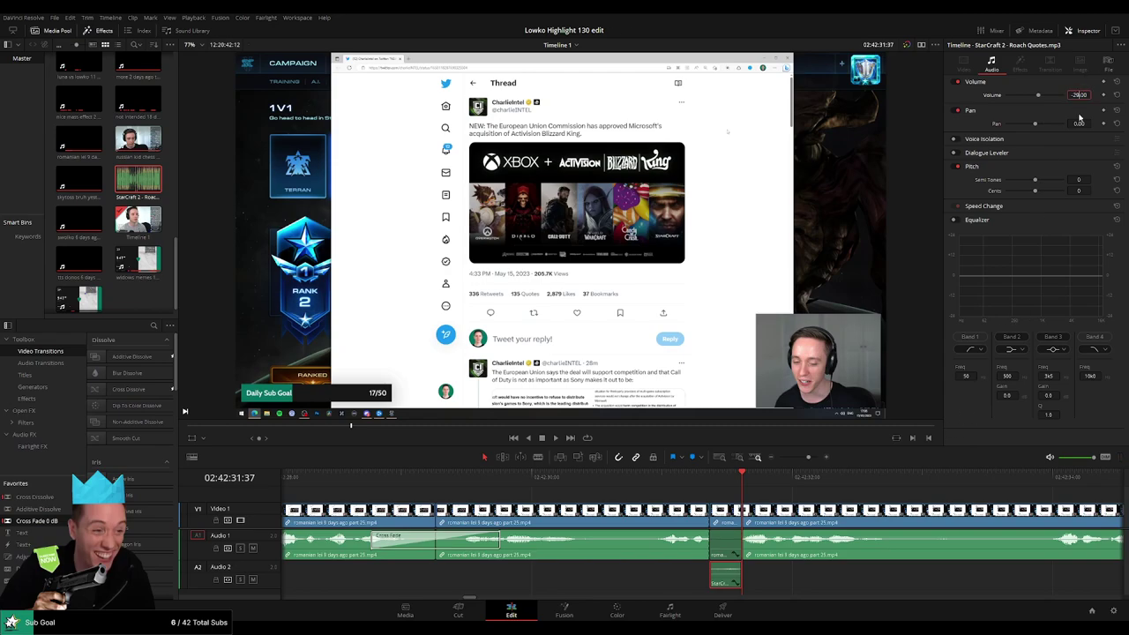
Deselect the Roach Quotes sound and select a short unwanted piece of the romanian lei clip.
{"action": "left_click", "coordinate": [822, 495]}
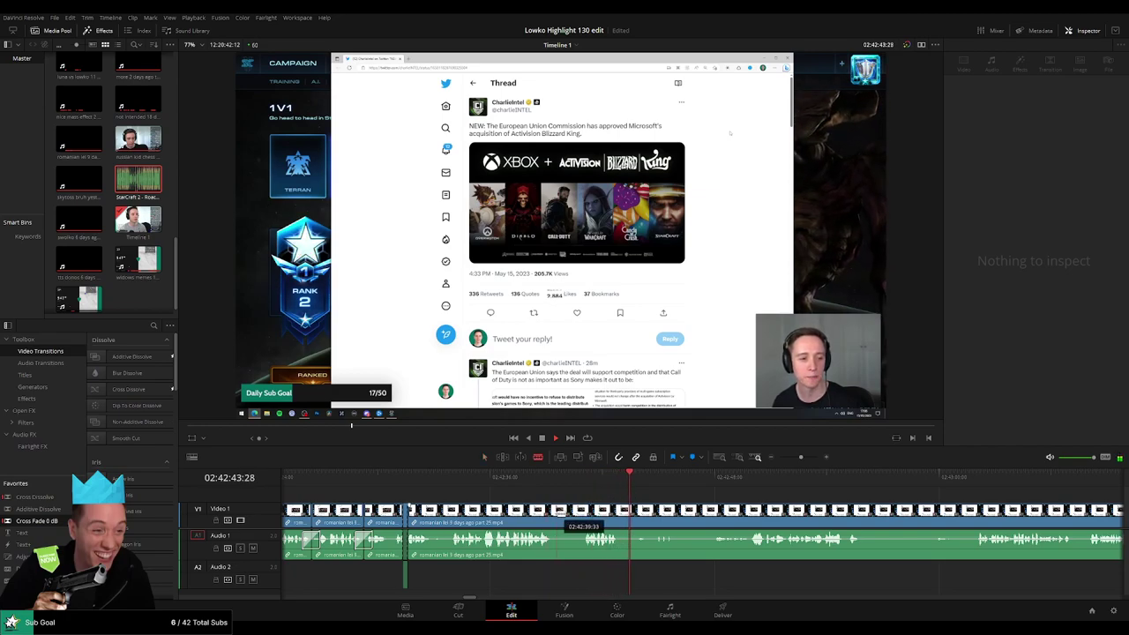
{"action": "left_click", "coordinate": [568, 517]}
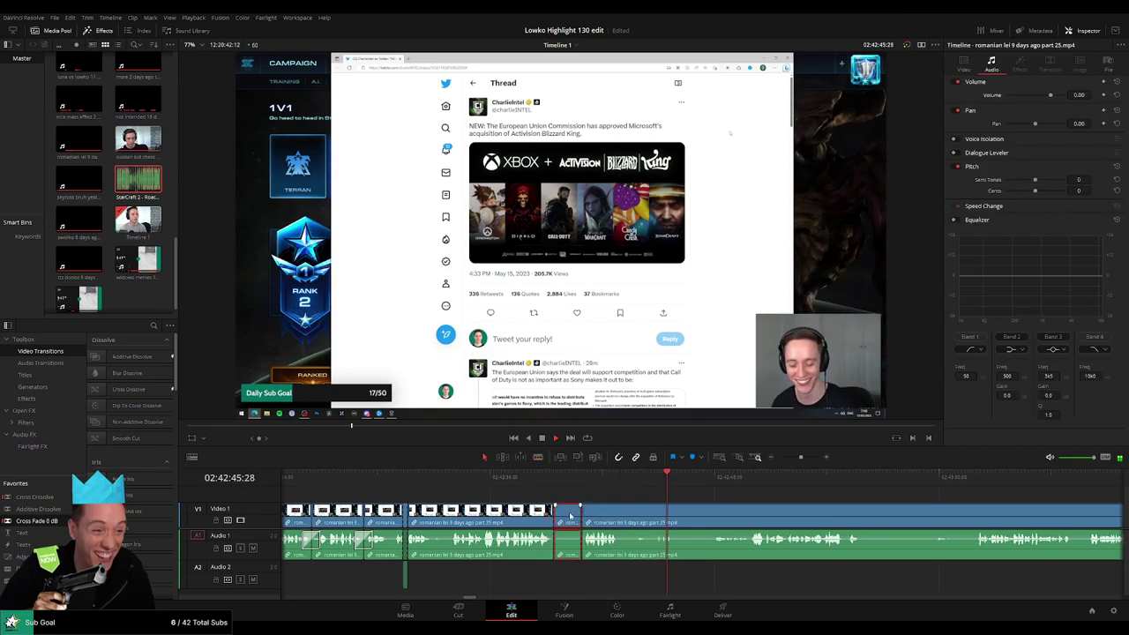
Delete the short piece, trim the clip edge, and ripple-delete the leftover clip.
{"action": "key", "text": "Delete"}
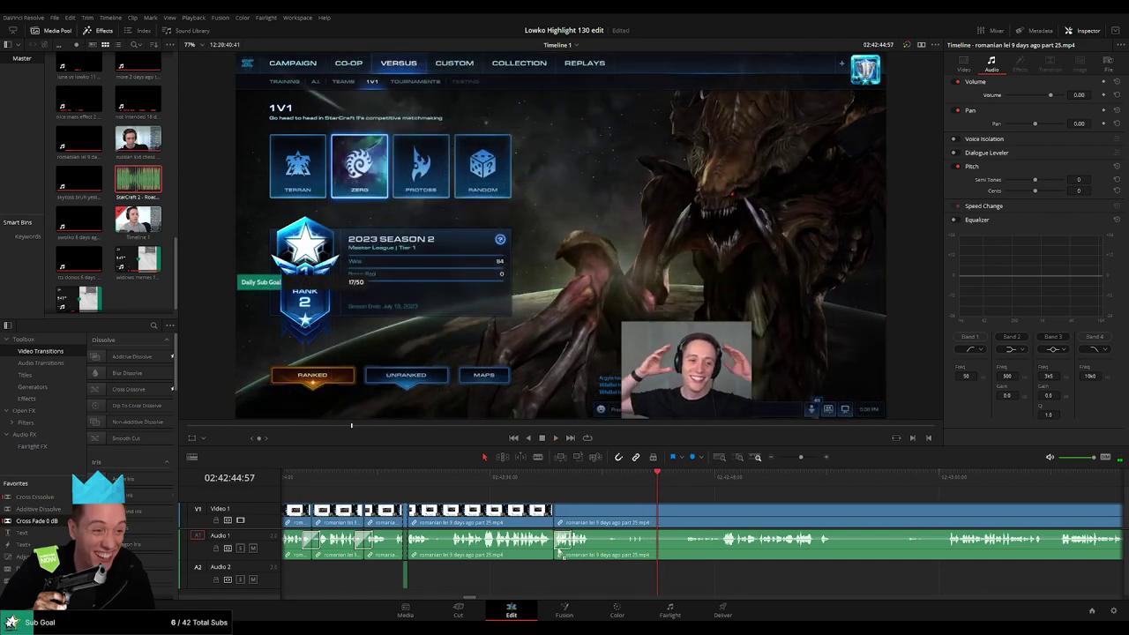
{"action": "left_click_drag", "start_coordinate": [658, 509], "coordinate": [679, 520]}
{"action": "key", "text": "space"}
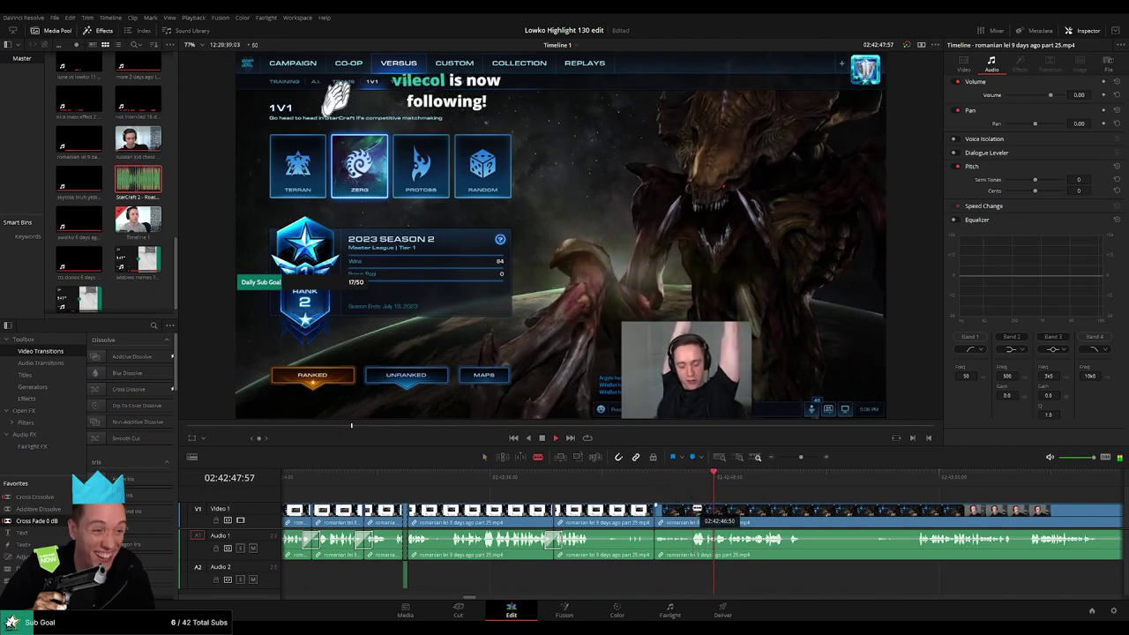
{"action": "key", "text": "space"}
{"action": "left_click", "coordinate": [681, 513]}
{"action": "key", "text": "BackSpace"}
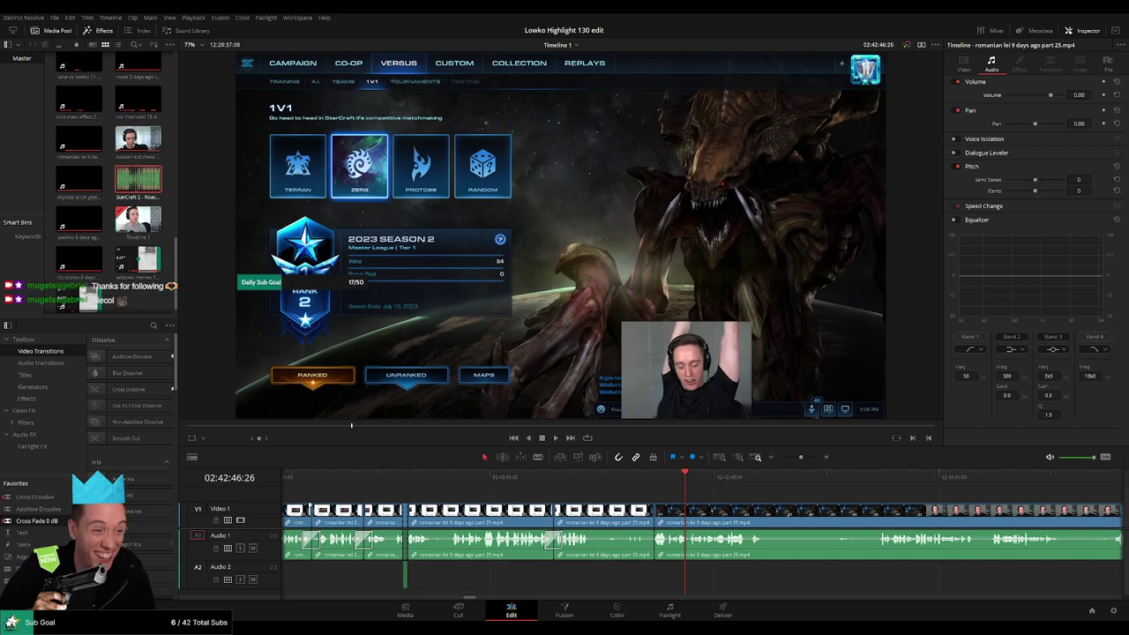
Blade the clip at the current moment and drop Roach Quotes.mp3 onto Audio 2.
{"action": "scroll", "coordinate": [712, 503], "scroll_direction": "up", "scroll_amount": 3}
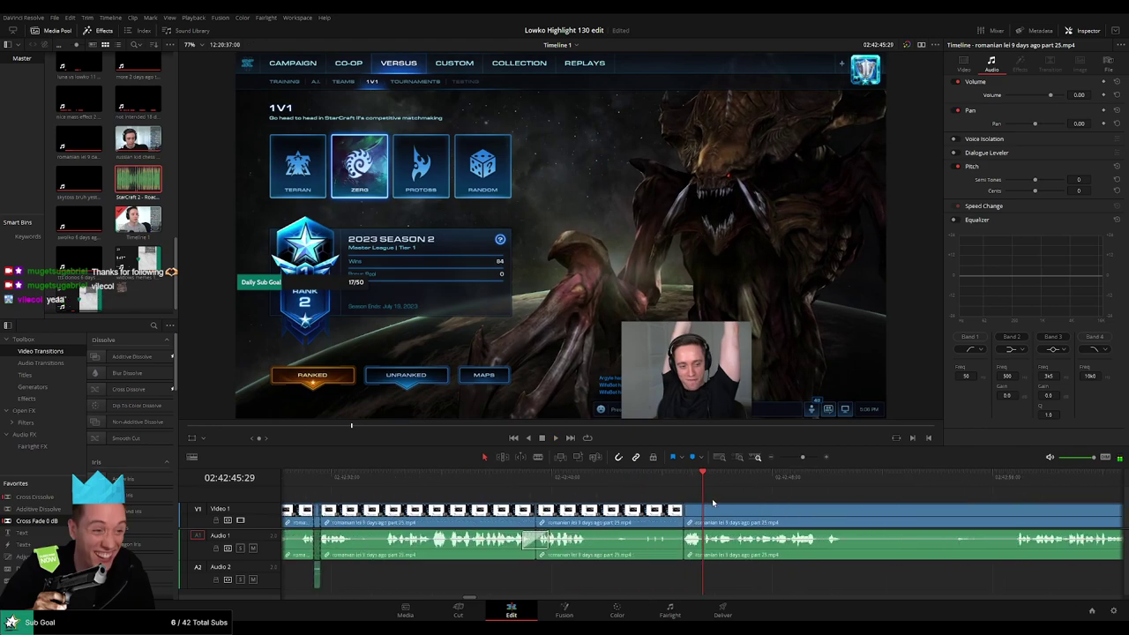
{"action": "scroll", "coordinate": [712, 503], "scroll_direction": "down", "scroll_amount": 1}
{"action": "left_click_drag", "start_coordinate": [806, 458], "coordinate": [813, 458]}
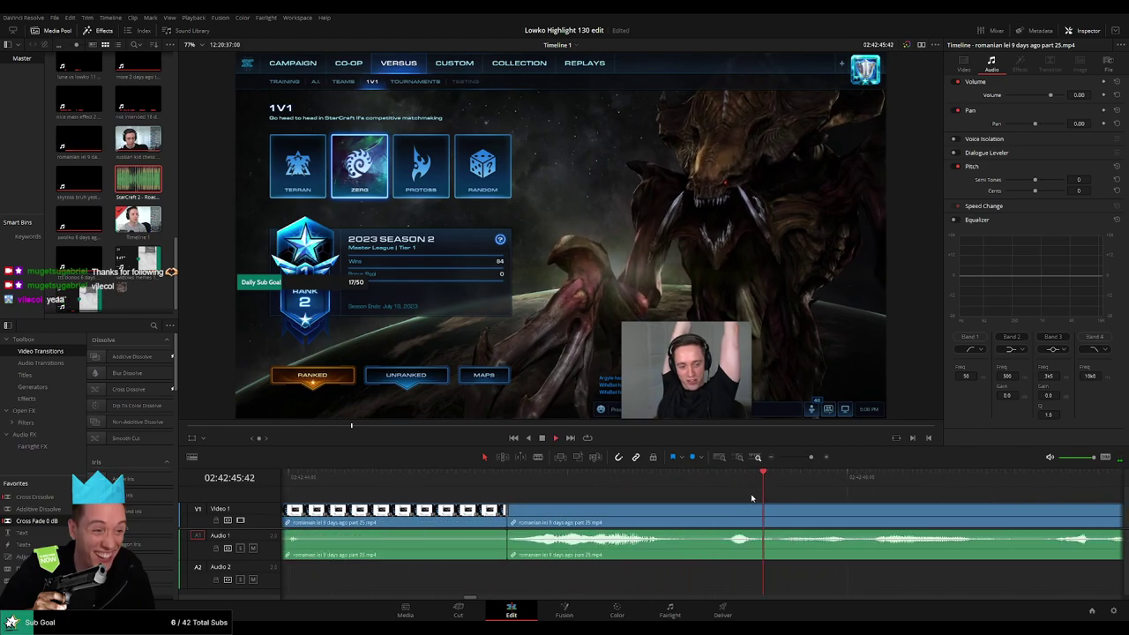
{"action": "key", "text": "b"}
{"action": "left_click", "coordinate": [772, 516]}
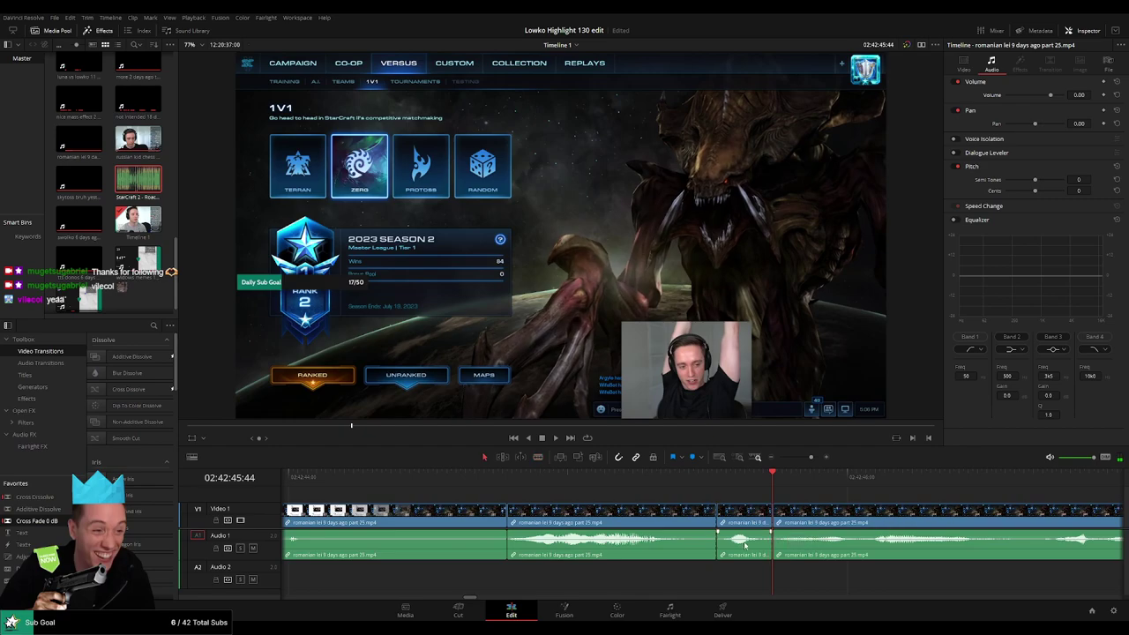
{"action": "key", "text": "a"}
{"action": "left_click", "coordinate": [759, 554]}
{"action": "left_click_drag", "start_coordinate": [246, 219], "coordinate": [649, 578]}
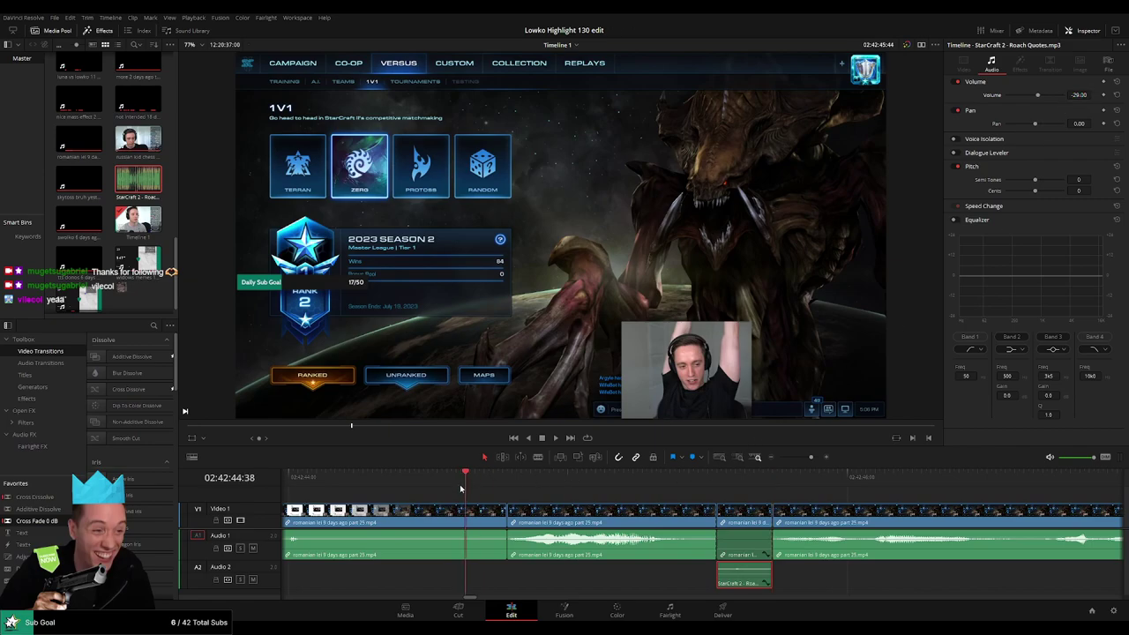
Delete the Roach Quotes clip from A2, review the jump cuts, and deselect all clips.
{"action": "key", "text": "space"}
{"action": "key", "text": "ctrl+minus"}
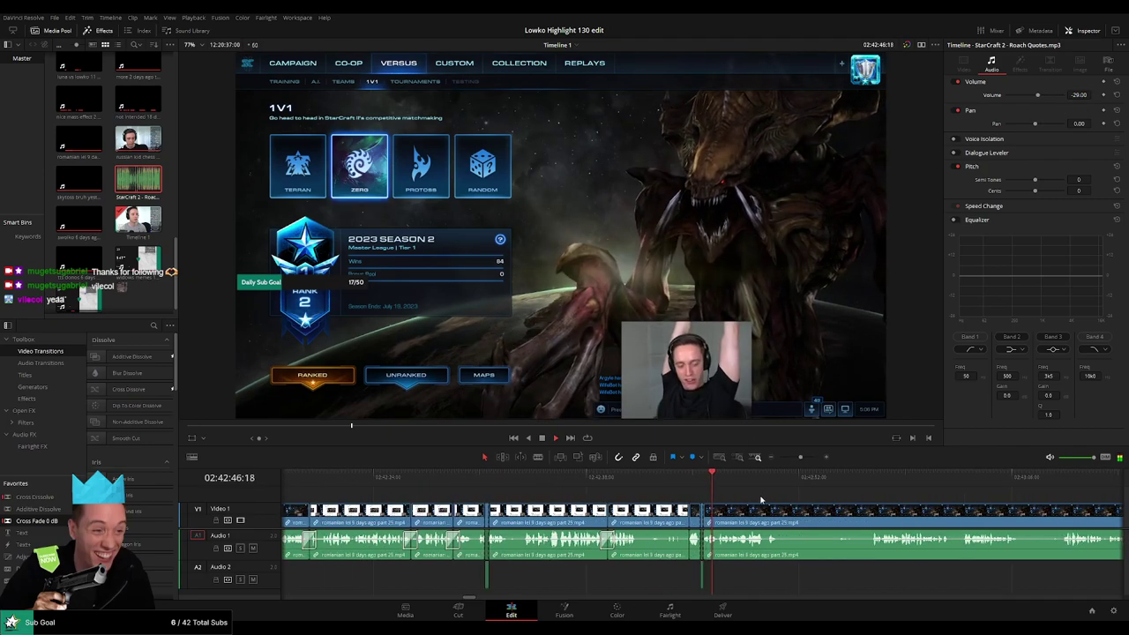
{"action": "left_click", "coordinate": [761, 500]}
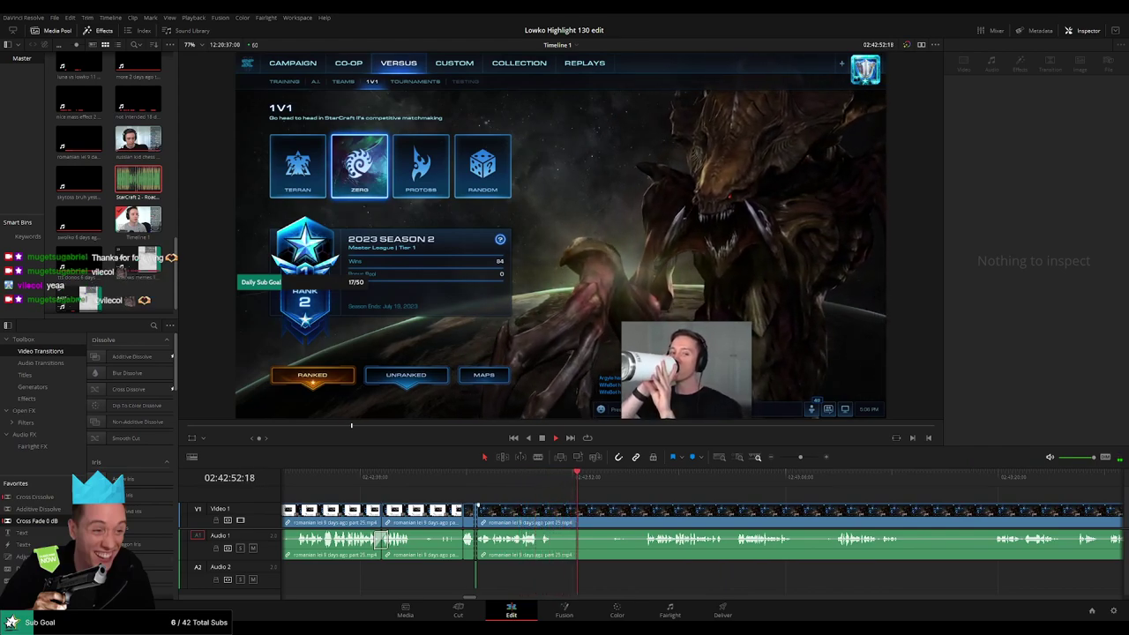
Blade both ends of the first pause and ripple-delete it.
{"action": "key", "text": "b"}
{"action": "left_click", "coordinate": [553, 513]}
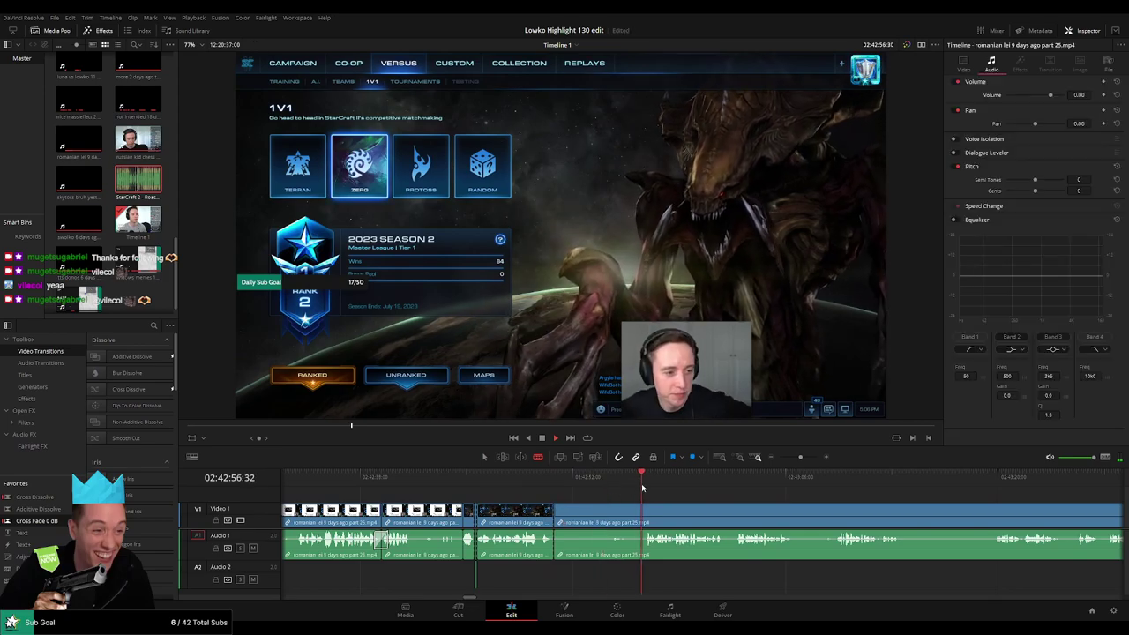
{"action": "left_click", "coordinate": [643, 516]}
{"action": "key", "text": "a"}
{"action": "left_click", "coordinate": [624, 523]}
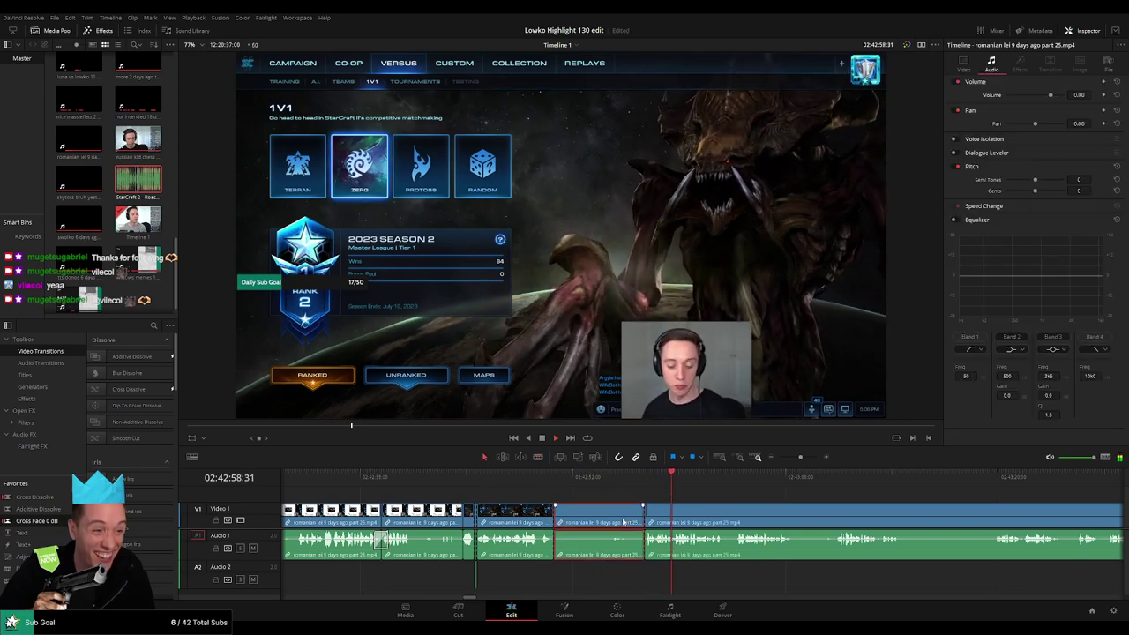
{"action": "key", "text": "Delete"}
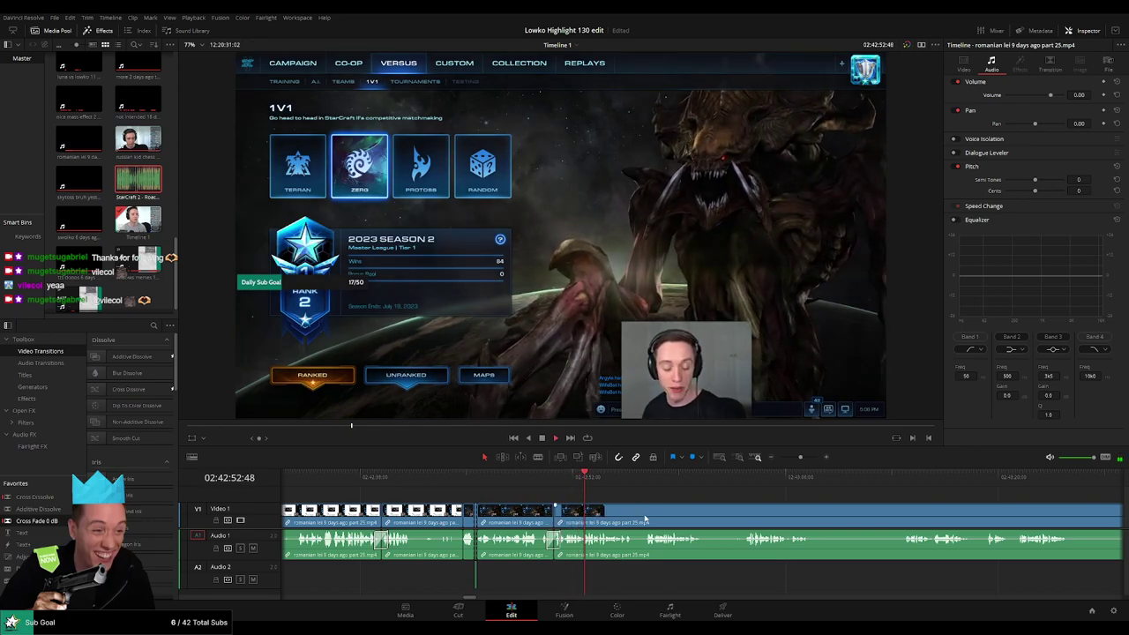
Cut out and ripple-delete two more unwanted pieces further along the clip.
{"action": "scroll", "coordinate": [488, 492], "scroll_direction": "right", "scroll_amount": 3}
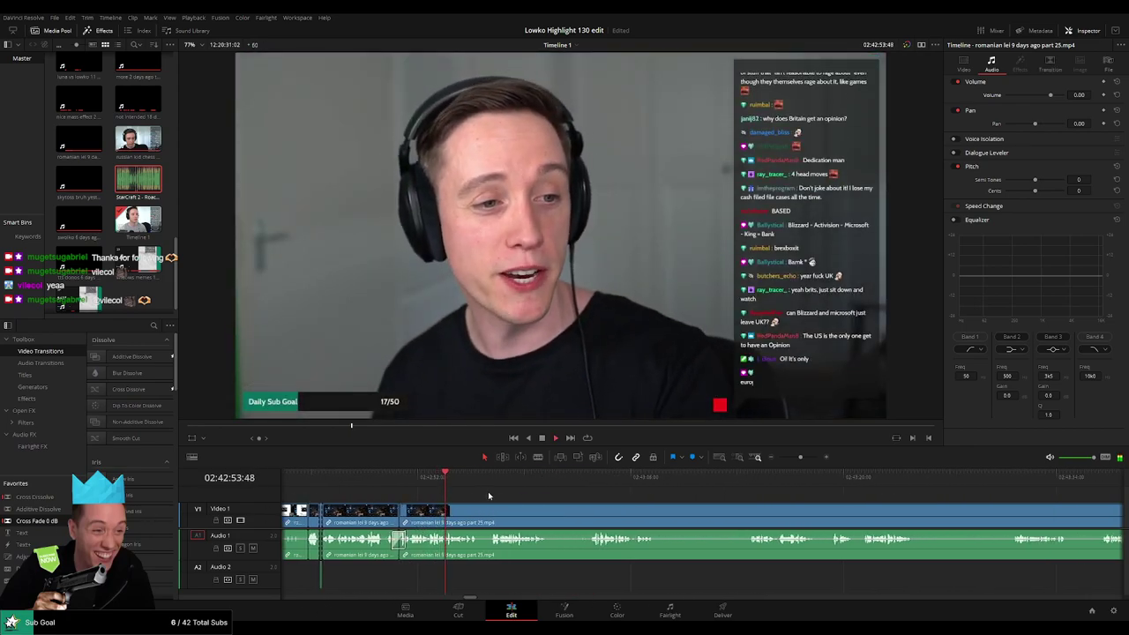
{"action": "left_click", "coordinate": [424, 511]}
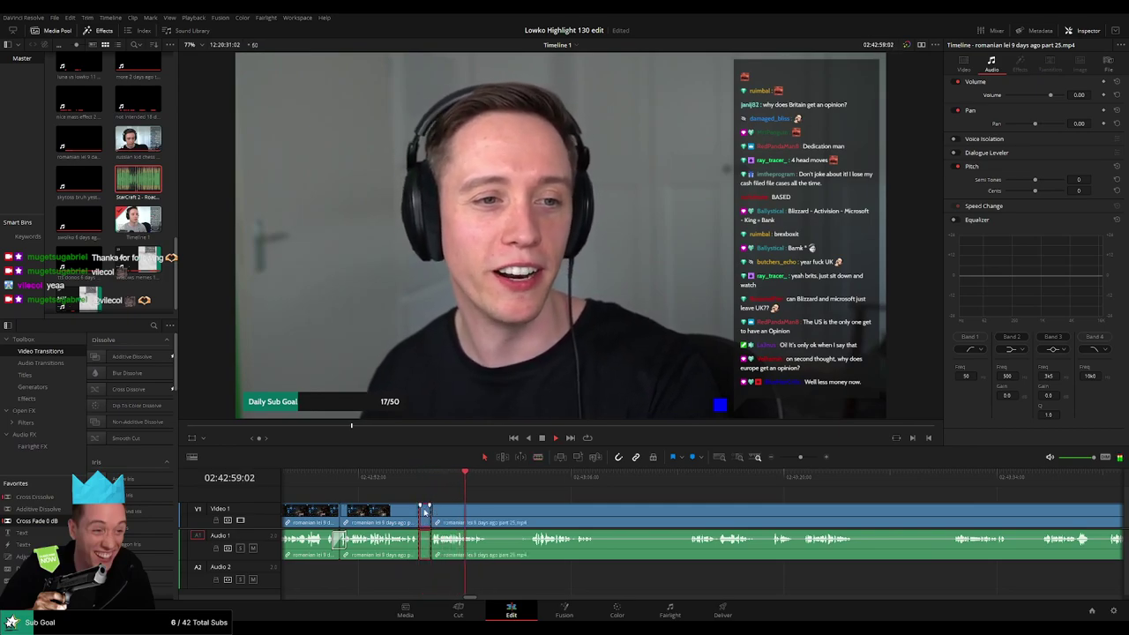
{"action": "left_click", "coordinate": [423, 509]}
{"action": "key", "text": "Delete"}
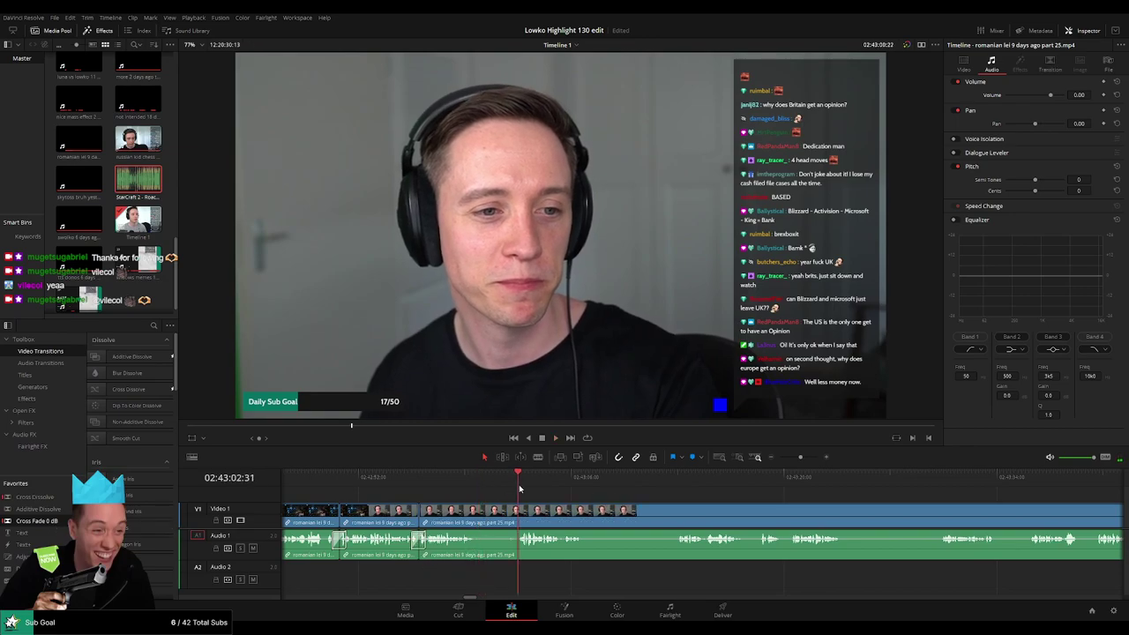
{"action": "key", "text": "b"}
{"action": "left_click", "coordinate": [477, 512]}
{"action": "left_click", "coordinate": [519, 512]}
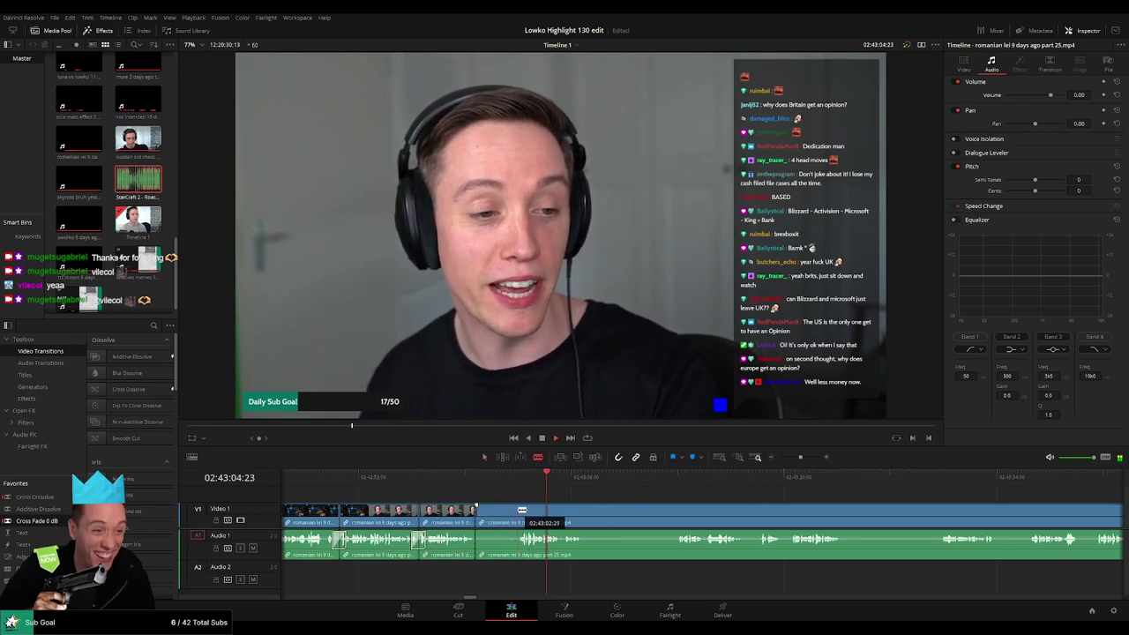
{"action": "key", "text": "a"}
{"action": "left_click", "coordinate": [502, 516]}
{"action": "key", "text": "Delete"}
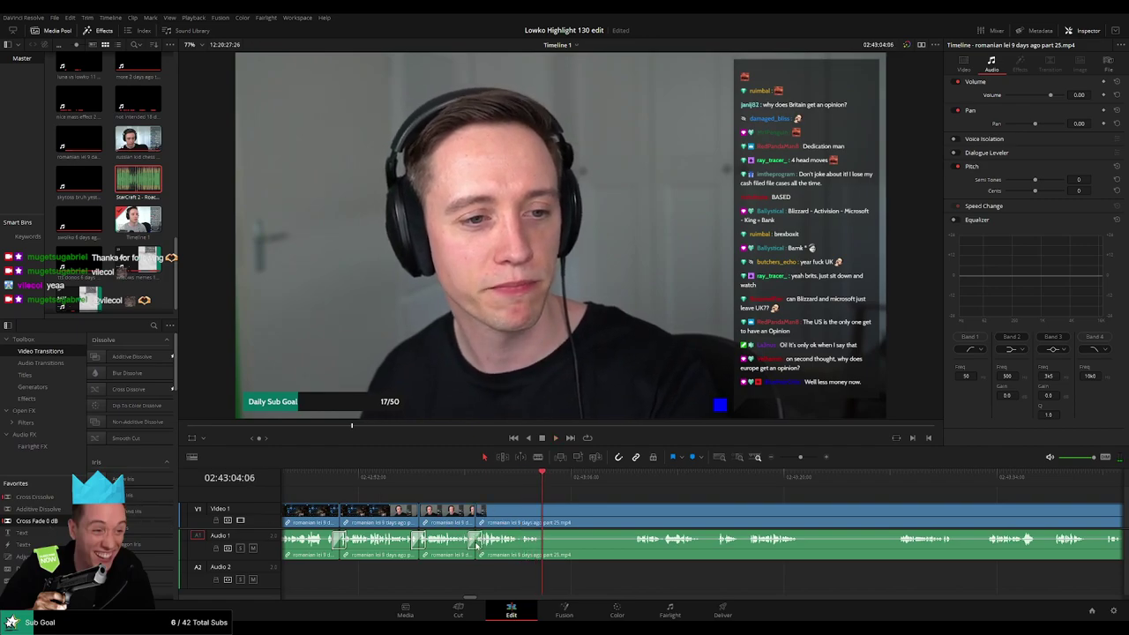
Add a cut at the current moment and replay across it.
{"action": "key", "text": "b"}
{"action": "left_click", "coordinate": [542, 511]}
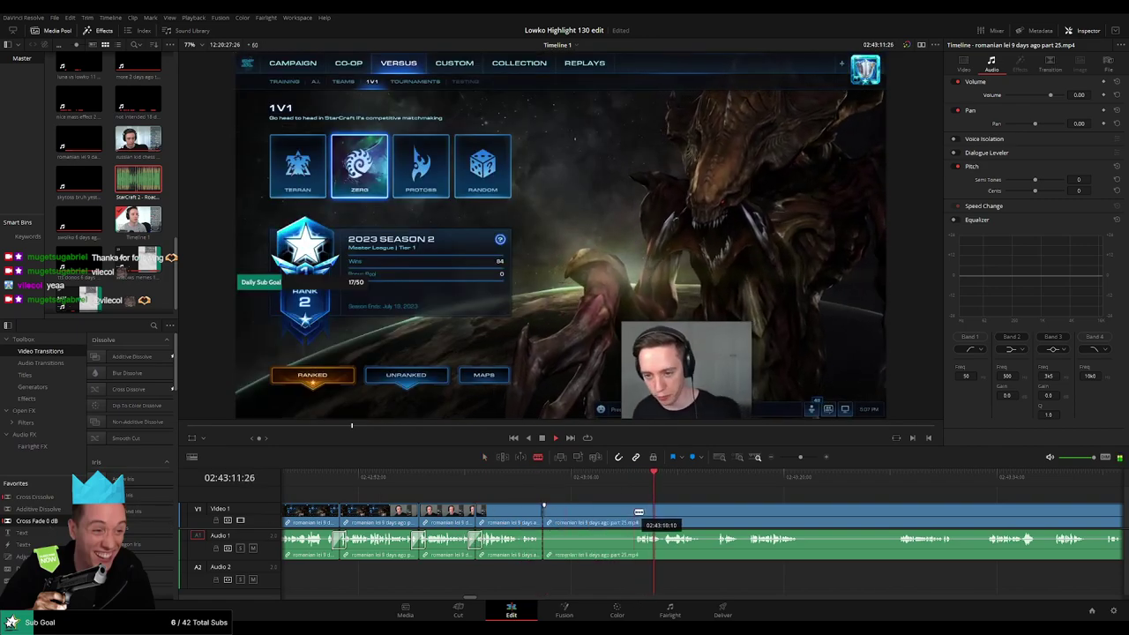
{"action": "key", "text": "a"}
{"action": "left_click", "coordinate": [580, 477]}
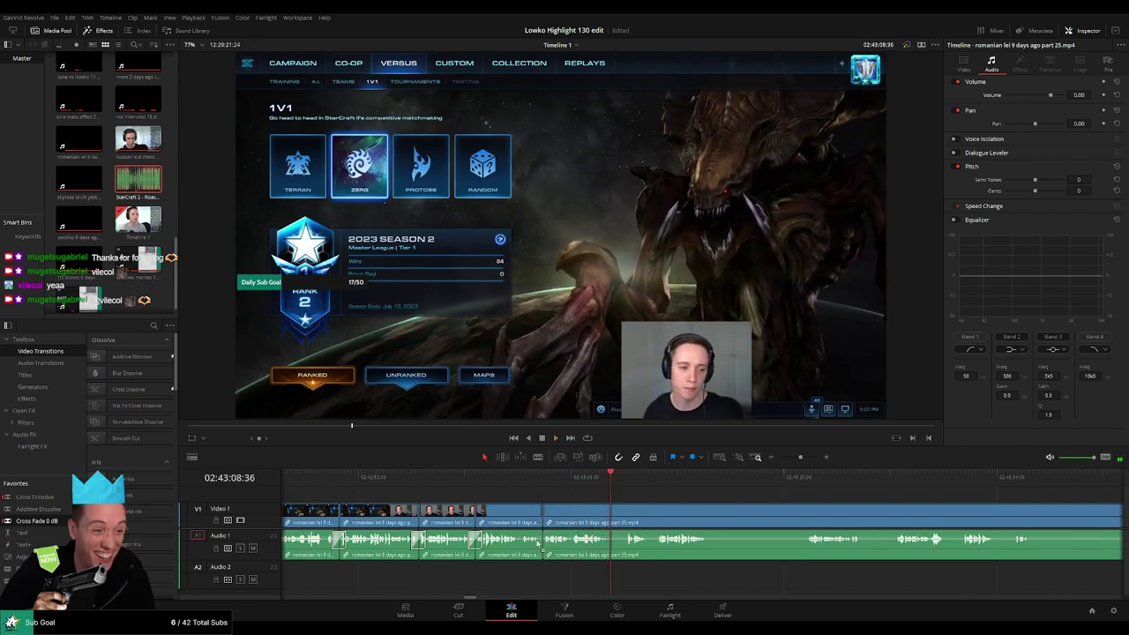
Move further along, zoom in, and undo a misplaced Ctrl+B split.
{"action": "scroll", "coordinate": [534, 521], "scroll_direction": "right", "scroll_amount": 3}
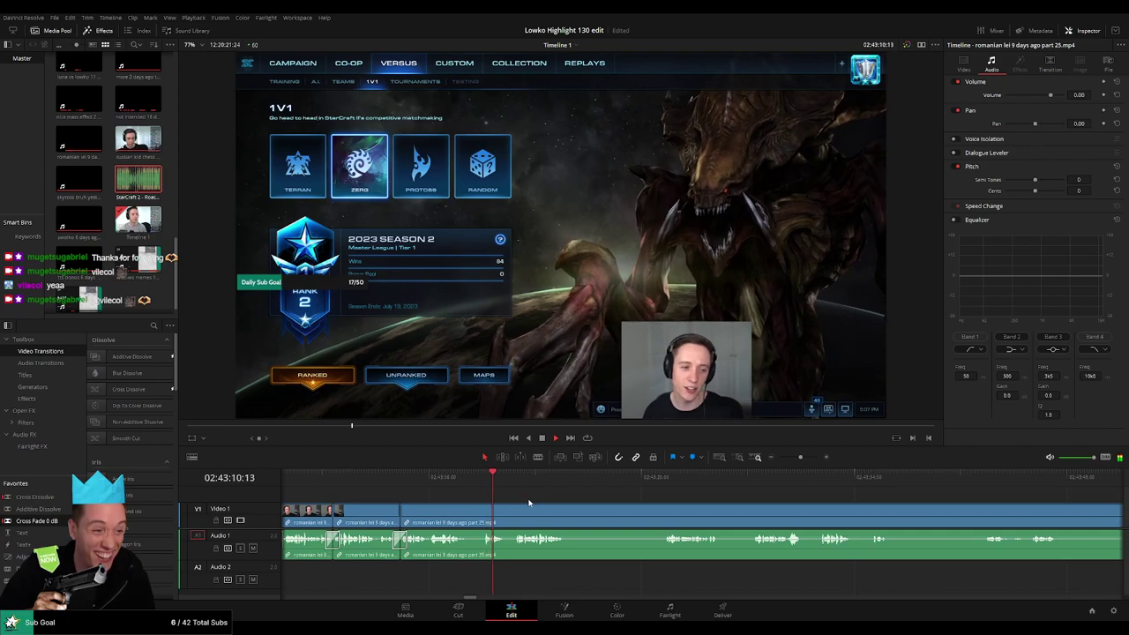
{"action": "scroll", "coordinate": [512, 504], "scroll_direction": "right", "scroll_amount": 1}
{"action": "scroll", "coordinate": [494, 503], "scroll_direction": "right", "scroll_amount": 1}
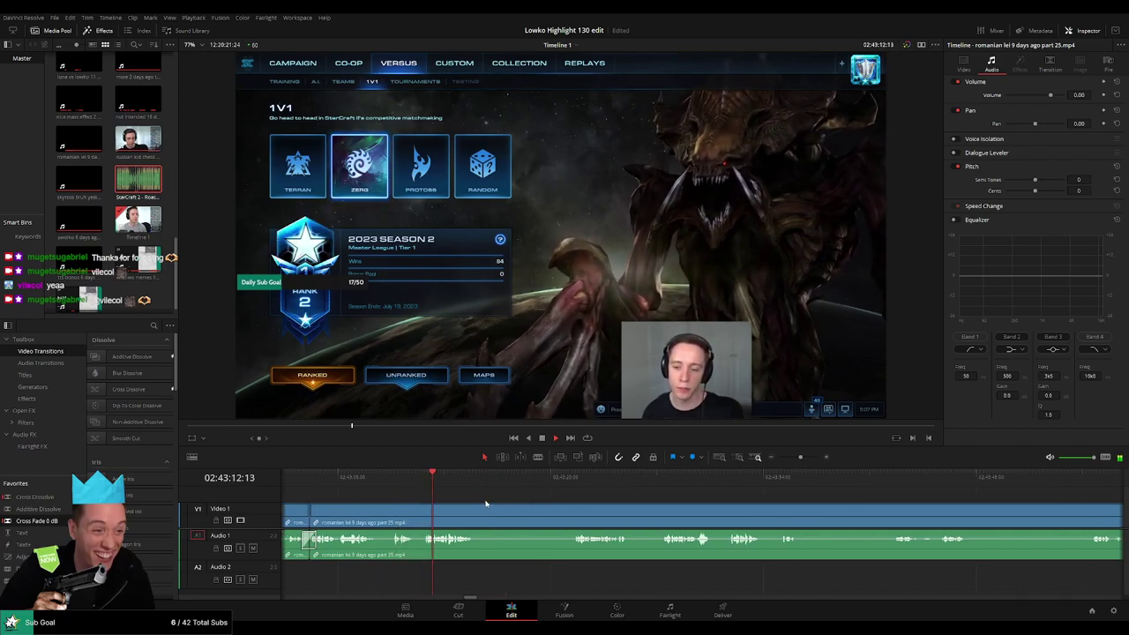
{"action": "scroll", "coordinate": [459, 507], "scroll_direction": "right", "scroll_amount": 1}
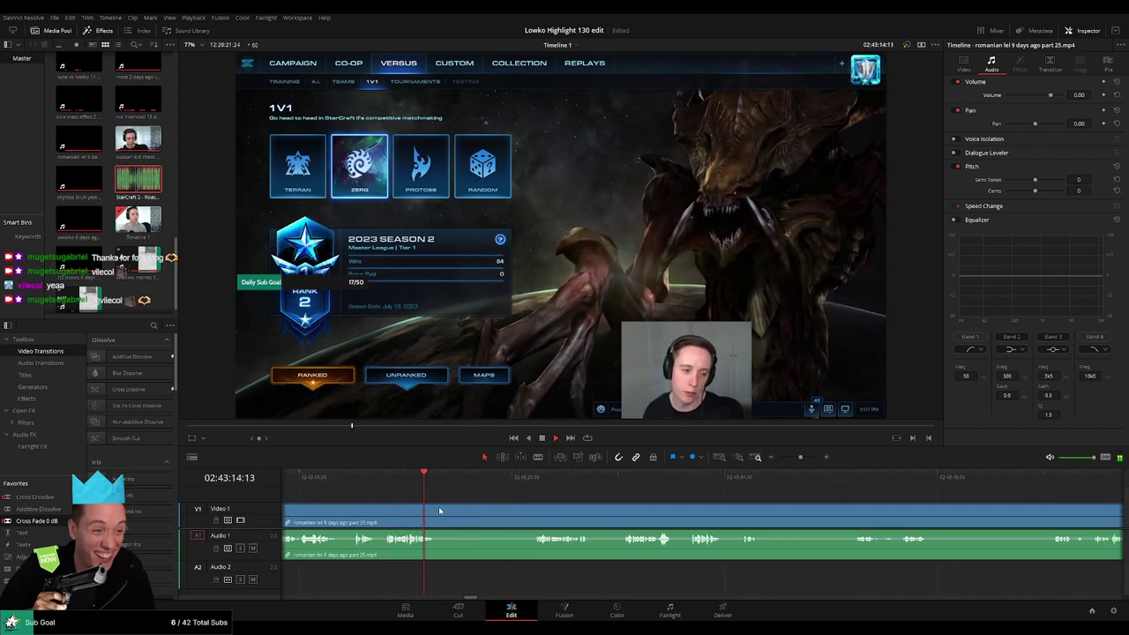
{"action": "left_click_drag", "start_coordinate": [800, 457], "coordinate": [806, 458]}
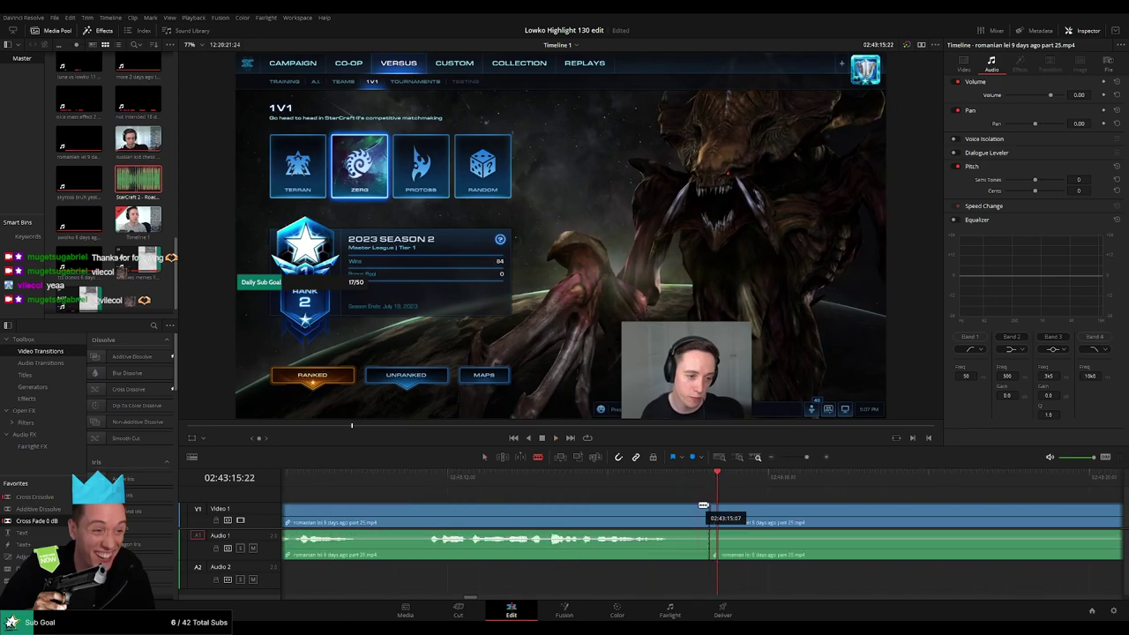
{"action": "key", "text": "space"}
{"action": "key", "text": "ctrl+b"}
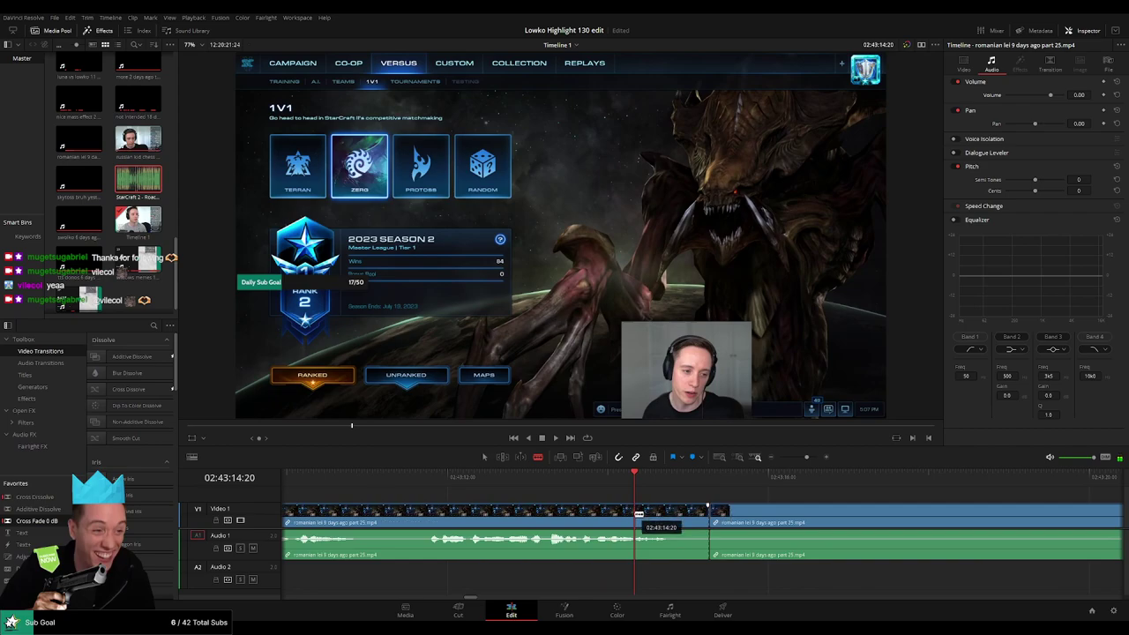
{"action": "key", "text": "space"}
{"action": "key", "text": "ctrl+z"}
Blade a short piece marking where the sound effect will go.
{"action": "left_click", "coordinate": [628, 487]}
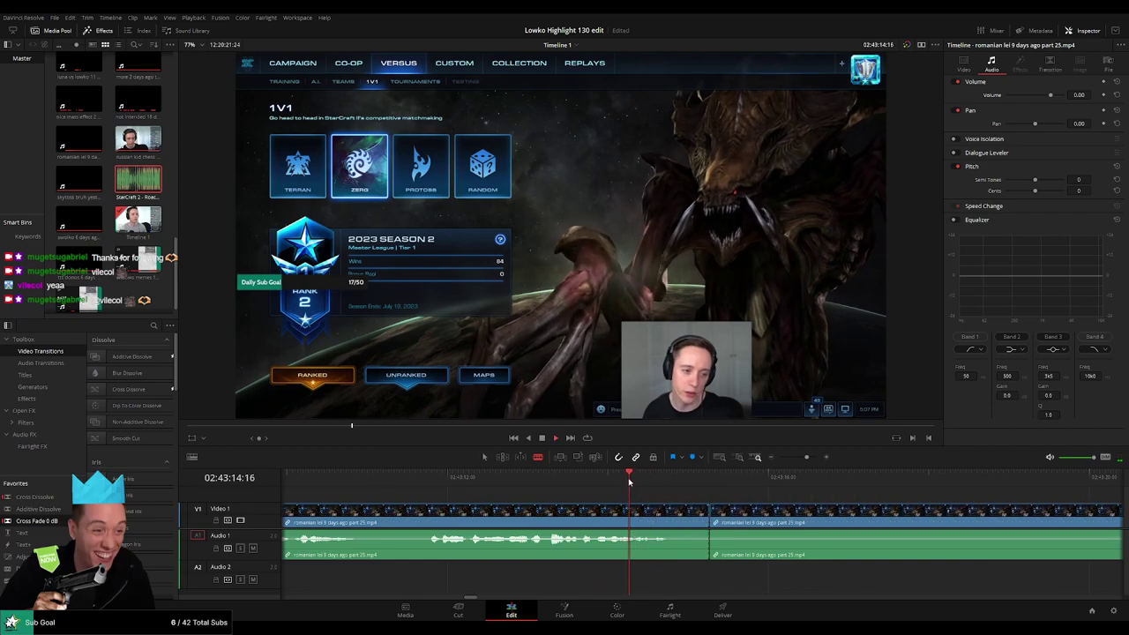
{"action": "left_click", "coordinate": [622, 481]}
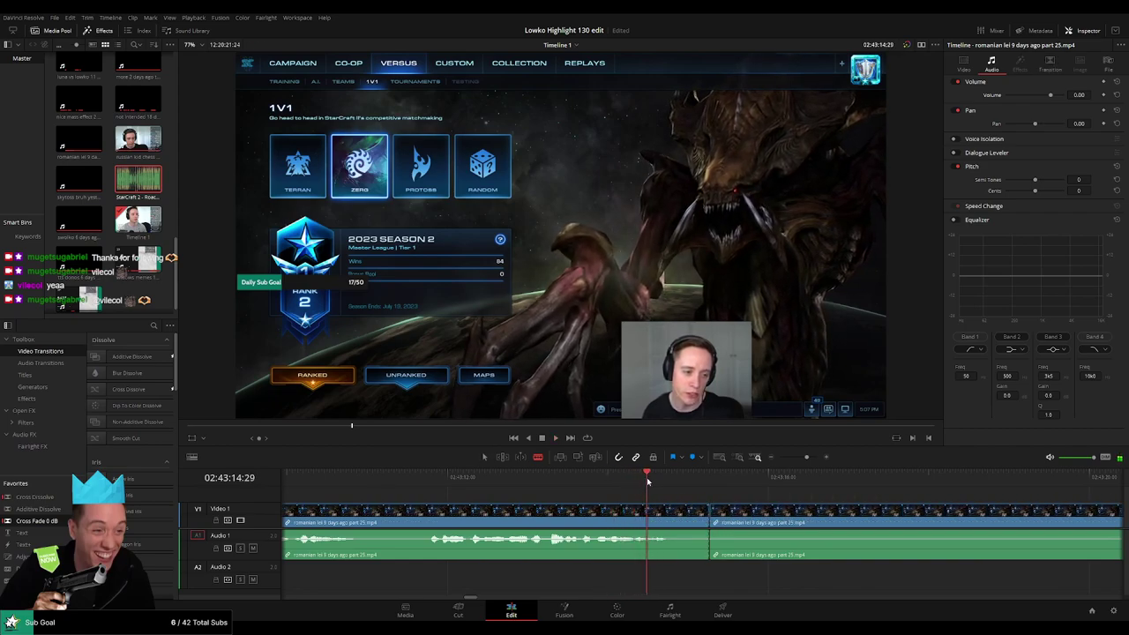
{"action": "left_click", "coordinate": [648, 520]}
{"action": "left_click", "coordinate": [670, 521]}
Drop Roach Quotes.mp3 onto Audio 2 under the short piece and trim its end to the cut.
{"action": "key", "text": "a"}
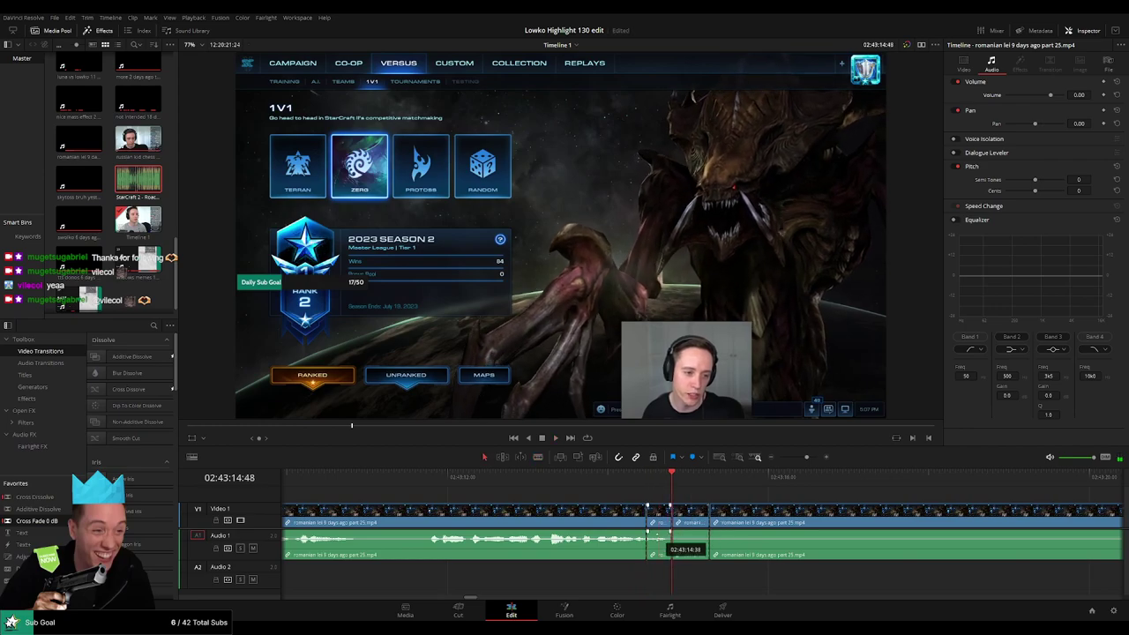
{"action": "left_click_drag", "start_coordinate": [167, 196], "coordinate": [676, 582]}
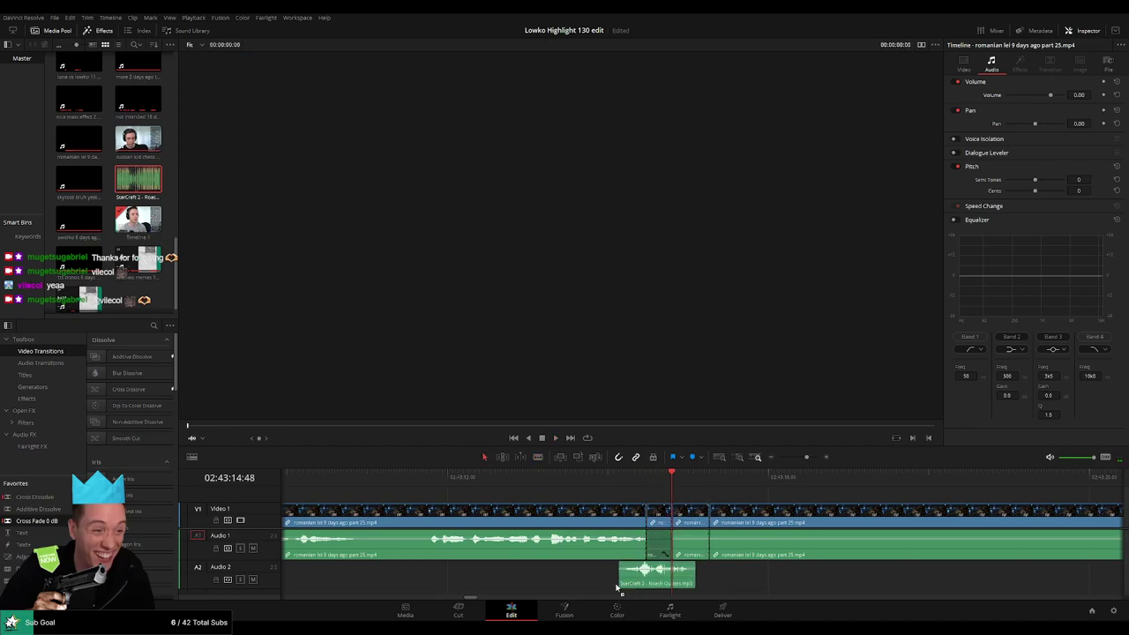
{"action": "key", "text": "shift+bracketright"}
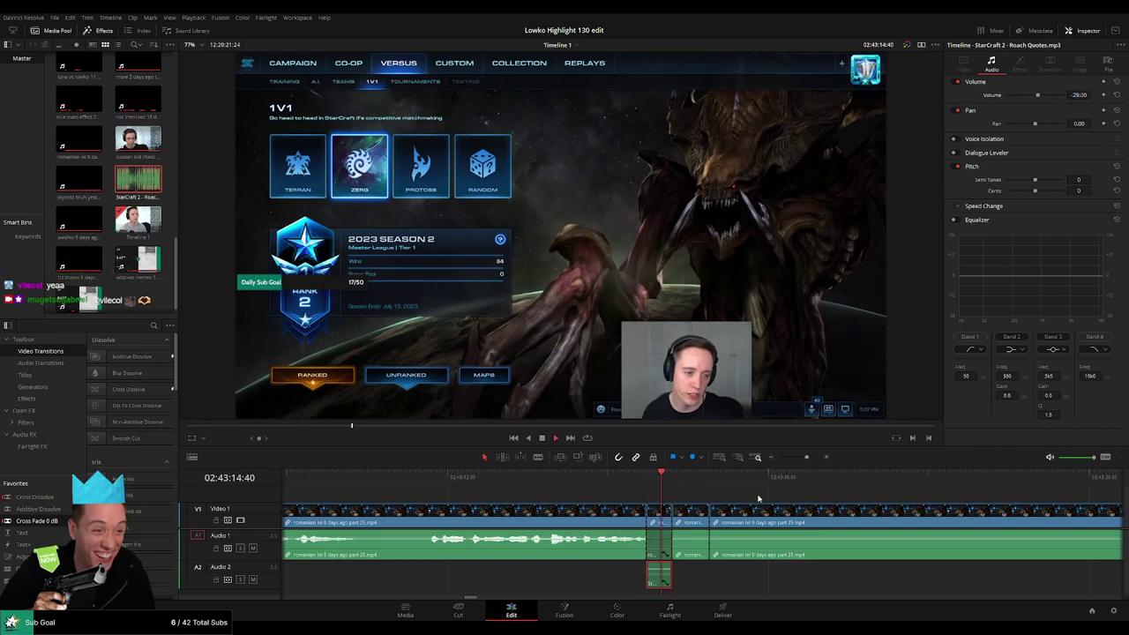
{"action": "scroll", "coordinate": [766, 494], "scroll_direction": "down", "scroll_amount": 3}
Check a clip's audio settings, then cut and ripple-delete the piece at a pause.
{"action": "left_click", "coordinate": [765, 538]}
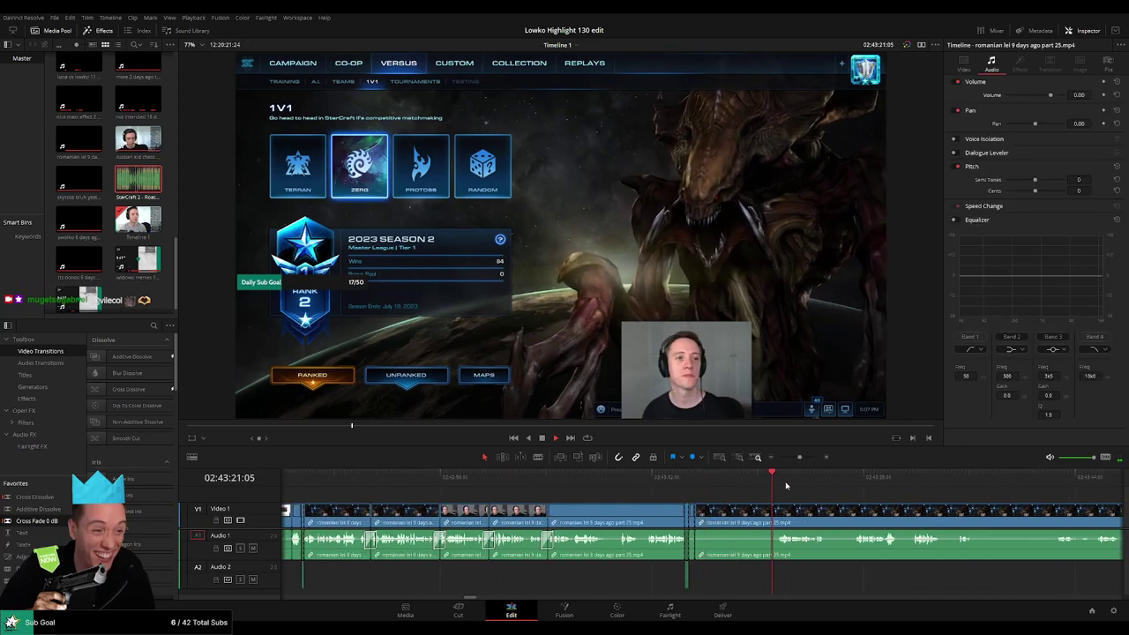
{"action": "scroll", "coordinate": [573, 511], "scroll_direction": "up", "scroll_amount": 3}
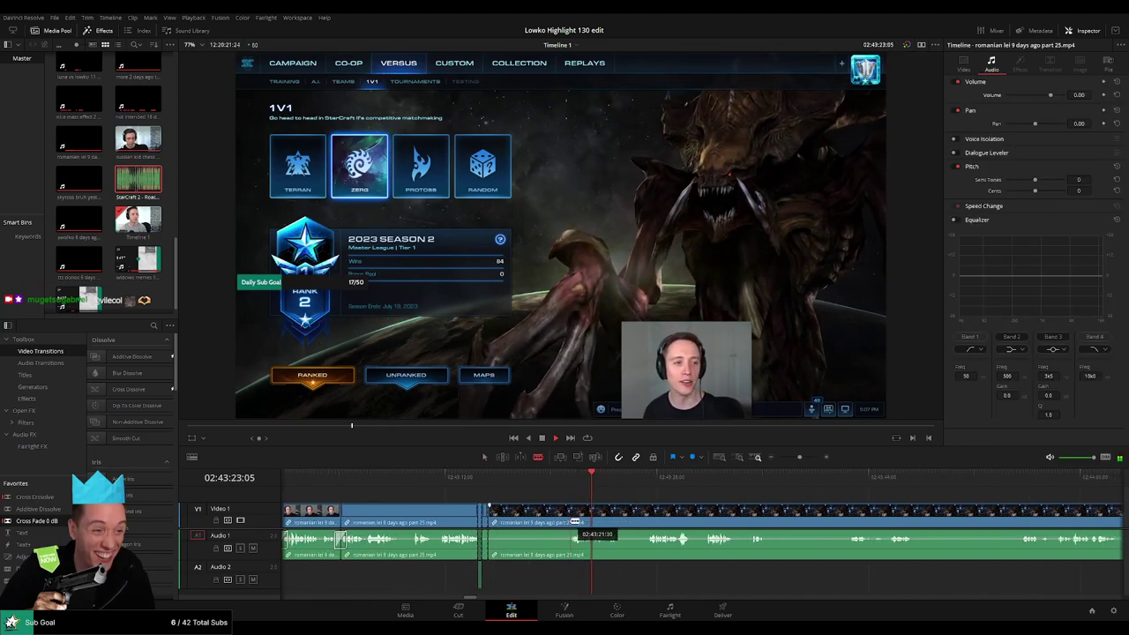
{"action": "left_click", "coordinate": [570, 522]}
{"action": "key", "text": "Delete"}
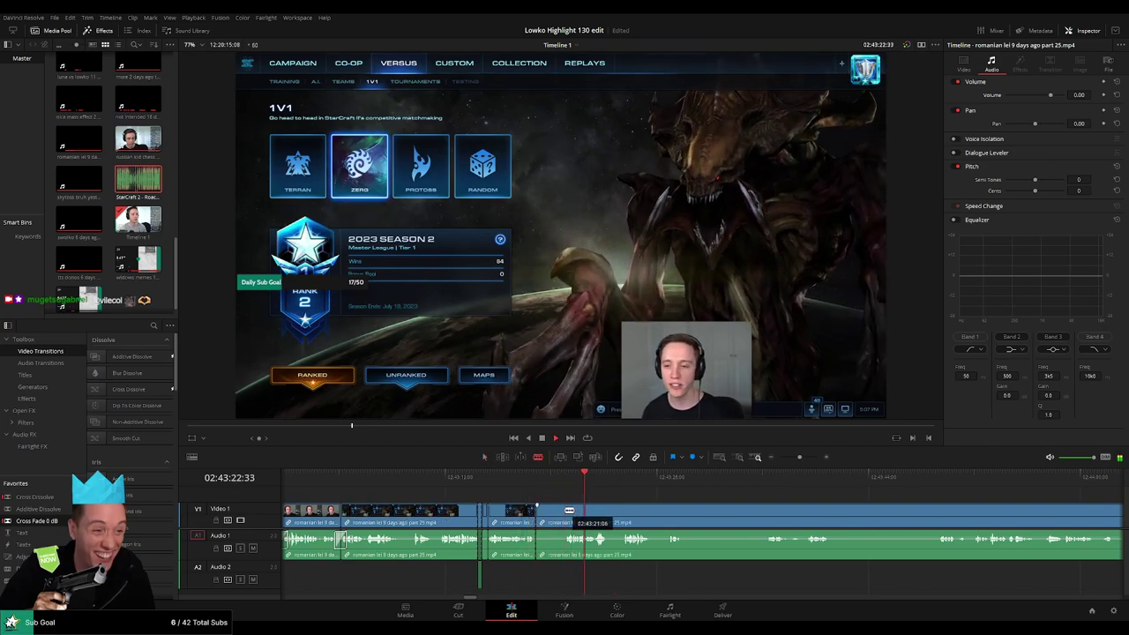
Blade and ripple-delete two more short pauses in the romanian lei clip.
{"action": "key", "text": "a"}
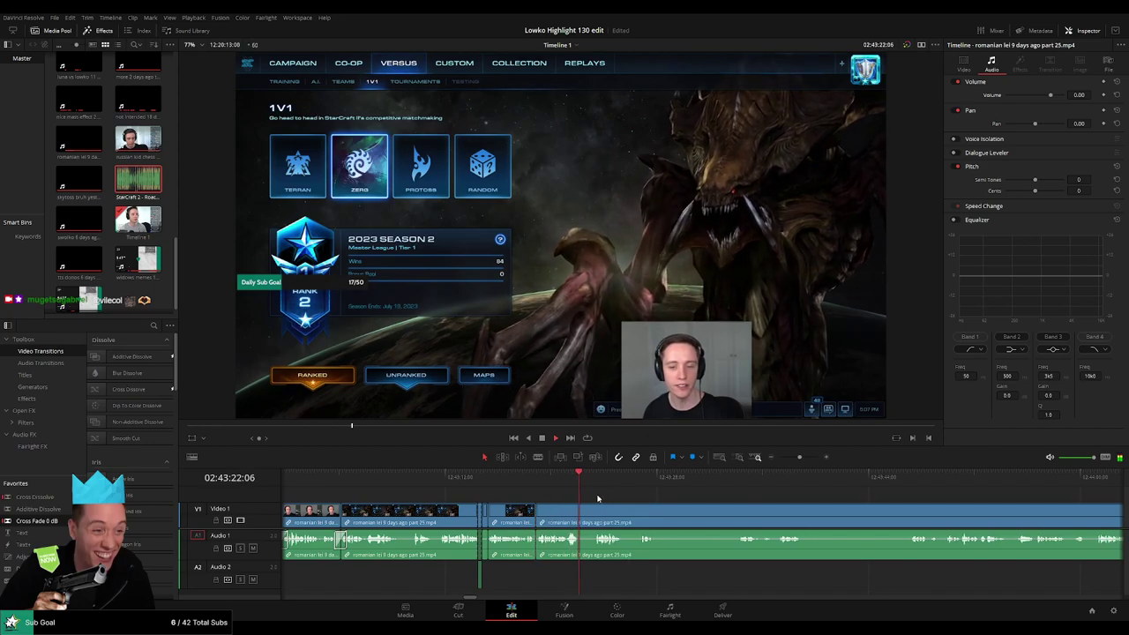
{"action": "key", "text": "b"}
{"action": "left_click", "coordinate": [583, 511]}
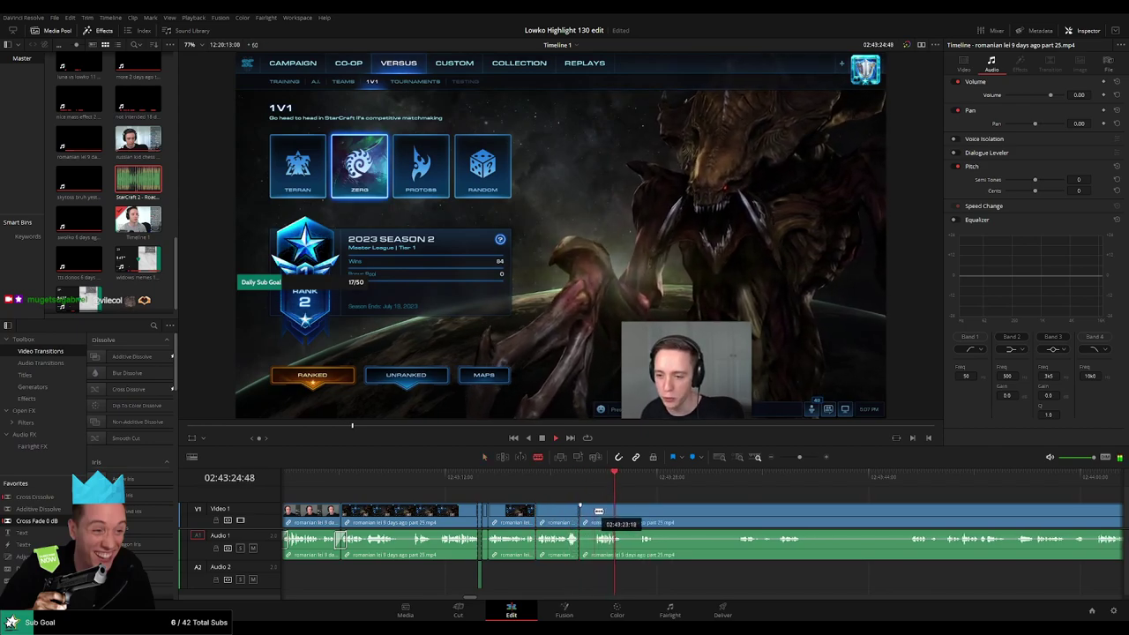
{"action": "key", "text": "a"}
{"action": "left_click", "coordinate": [587, 515]}
{"action": "key", "text": "Delete"}
{"action": "key", "text": "b"}
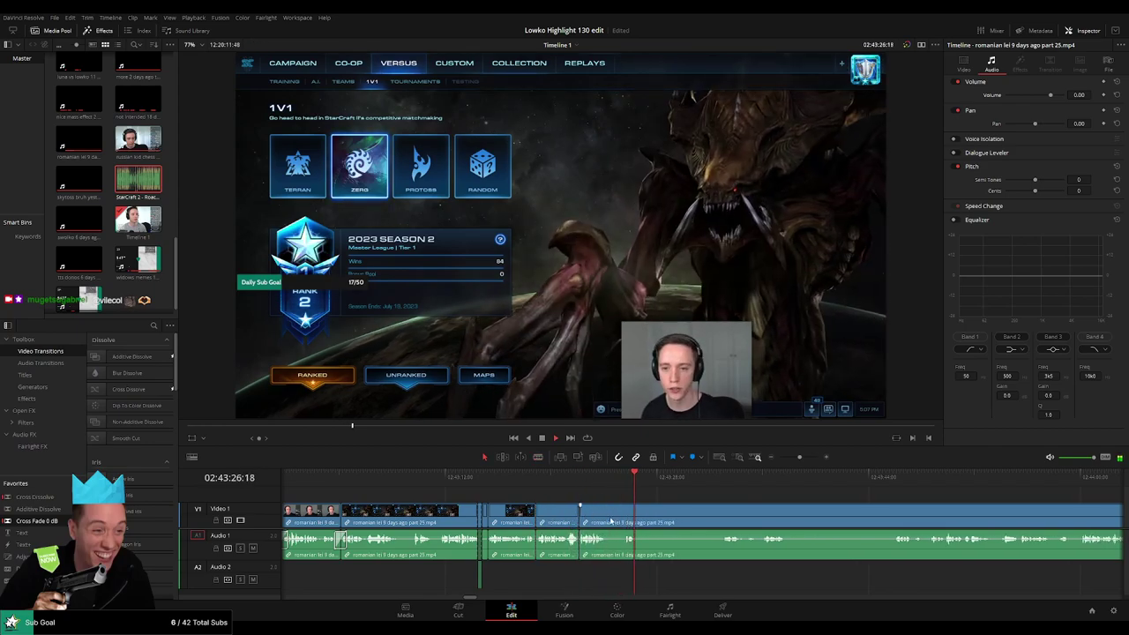
{"action": "left_click", "coordinate": [623, 514]}
{"action": "key", "text": "a"}
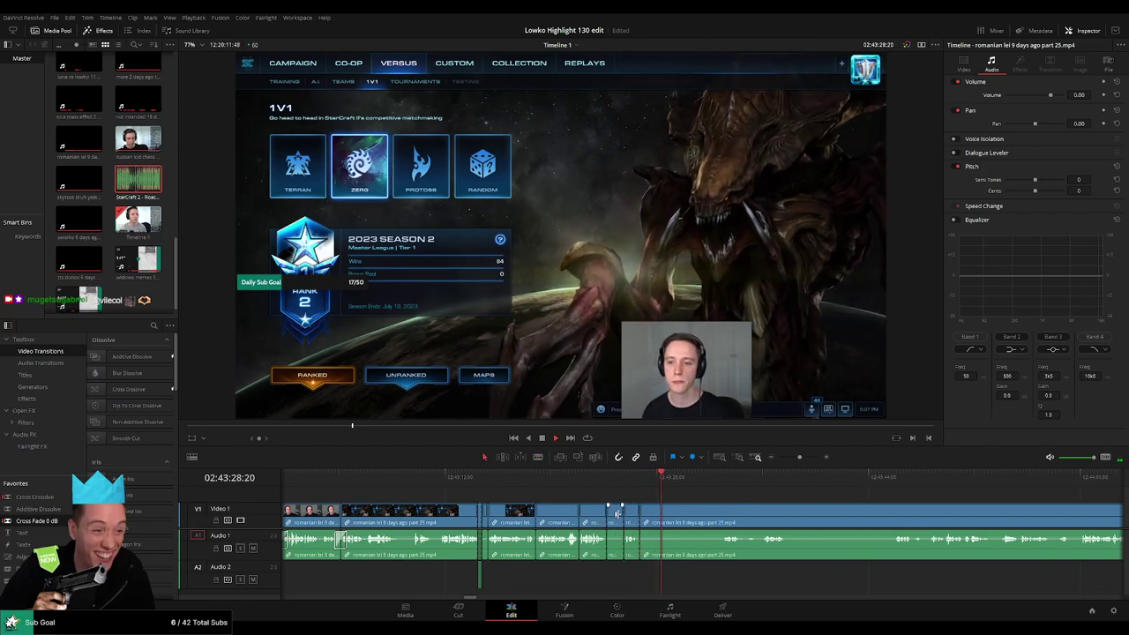
{"action": "left_click", "coordinate": [615, 517]}
{"action": "key", "text": "Delete"}
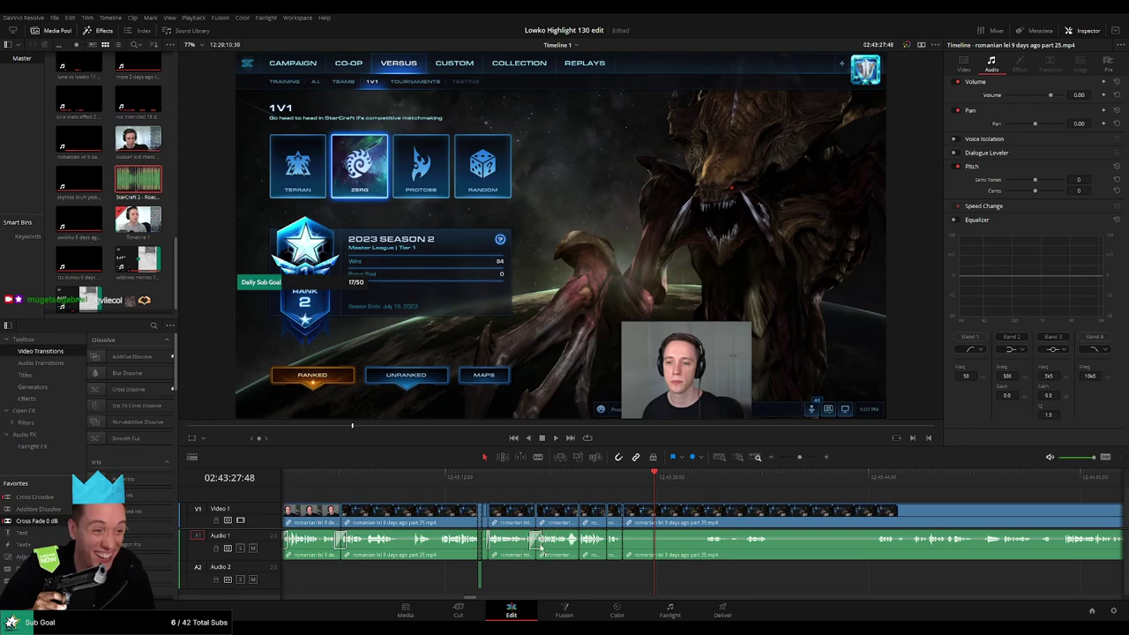
Add a Cross Fade 0 dB on the audio join and play back to review.
{"action": "scroll", "coordinate": [604, 552], "scroll_direction": "left", "scroll_amount": 2}
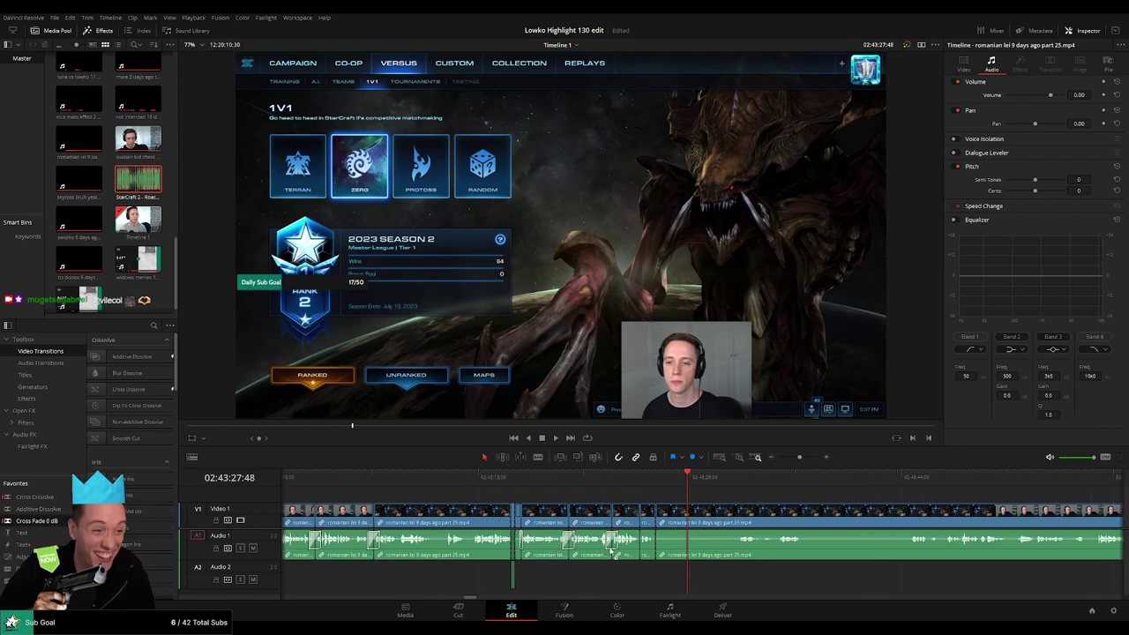
{"action": "left_click_drag", "start_coordinate": [46, 522], "coordinate": [663, 549]}
{"action": "scroll", "coordinate": [663, 549], "scroll_direction": "left", "scroll_amount": 2}
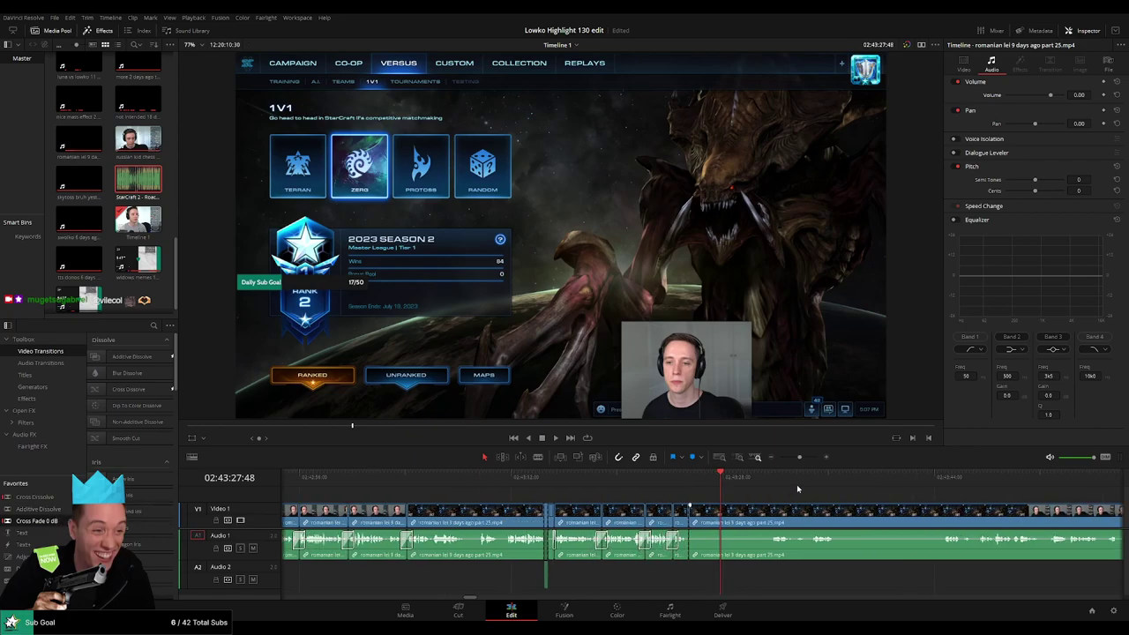
{"action": "key", "text": "space"}
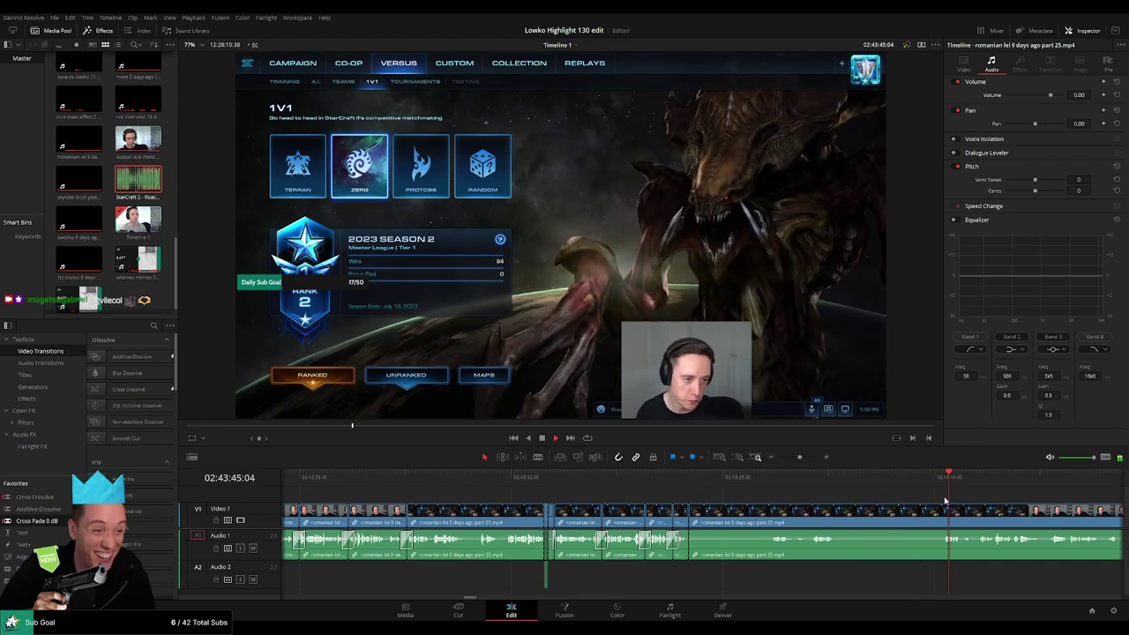
Split at the playhead and ripple-delete the longer unwanted stretch, then review.
{"action": "scroll", "coordinate": [756, 508], "scroll_direction": "down", "scroll_amount": 2}
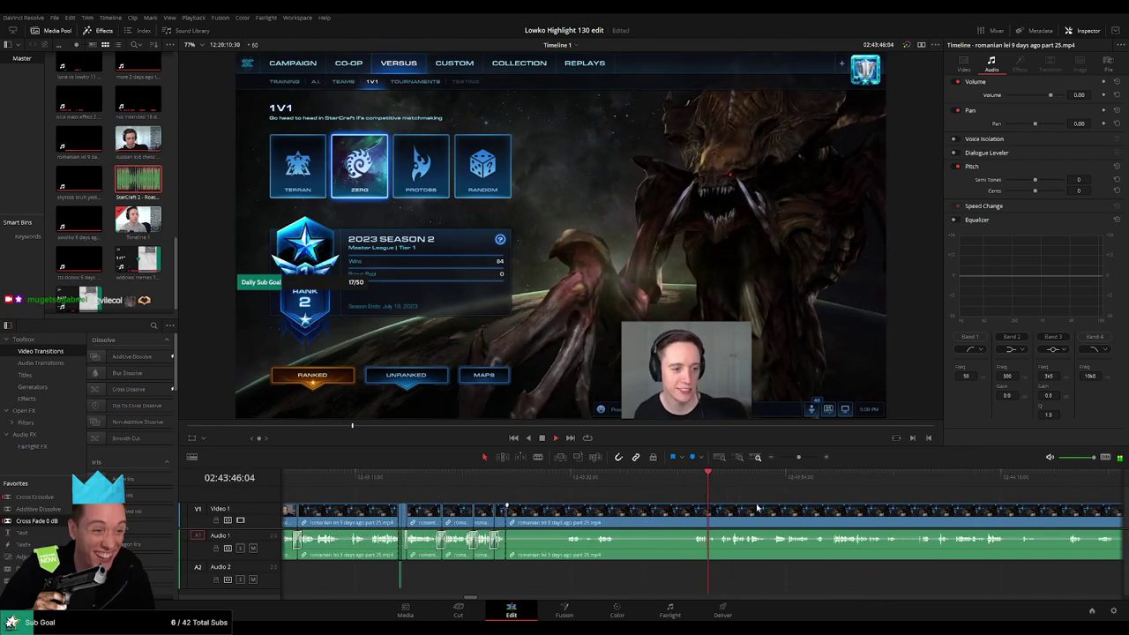
{"action": "key", "text": "ctrl+b"}
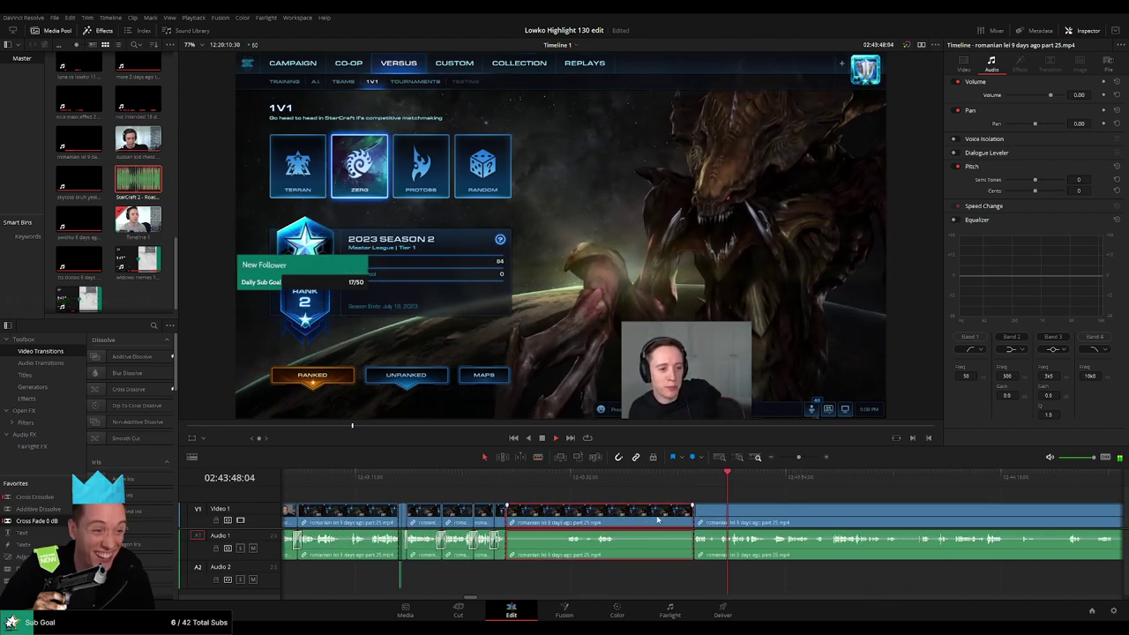
{"action": "key", "text": "Delete"}
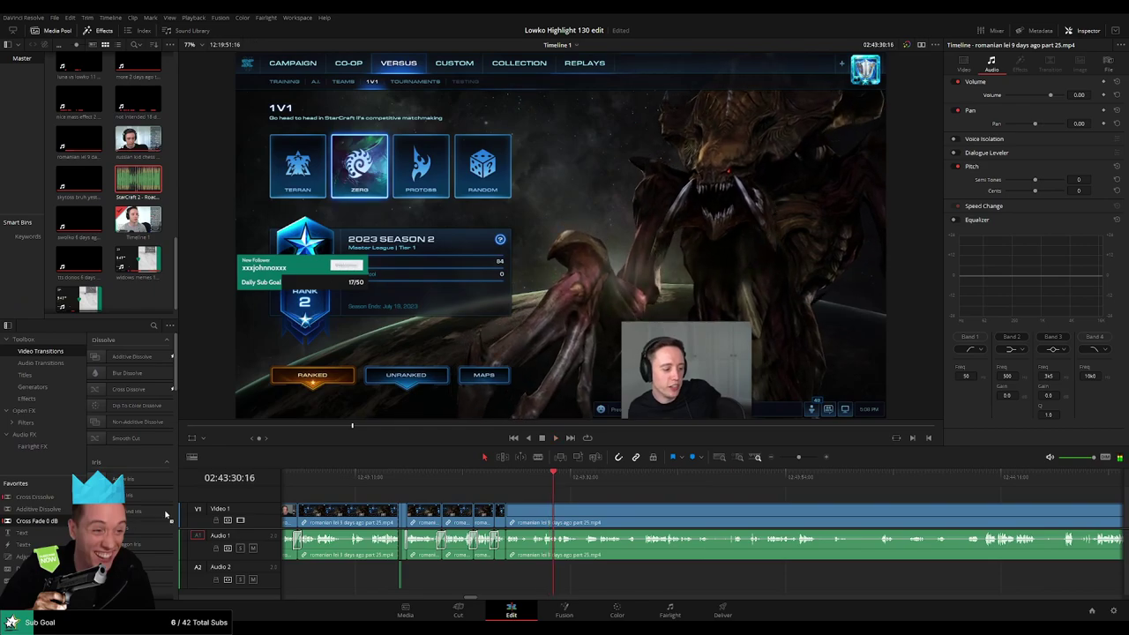
{"action": "key", "text": "space"}
{"action": "scroll", "coordinate": [435, 507], "scroll_direction": "down", "scroll_amount": 2}
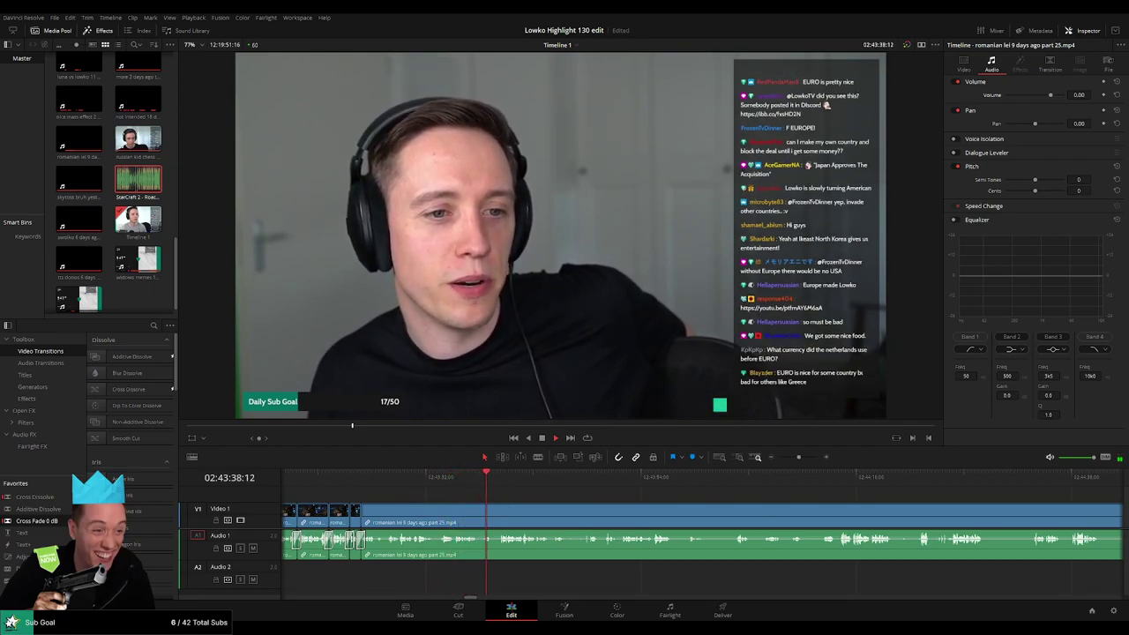
Blade the romanian lei clip at both ends of a short unwanted part of the webcam talk.
{"action": "scroll", "coordinate": [466, 500], "scroll_direction": "right", "scroll_amount": 3}
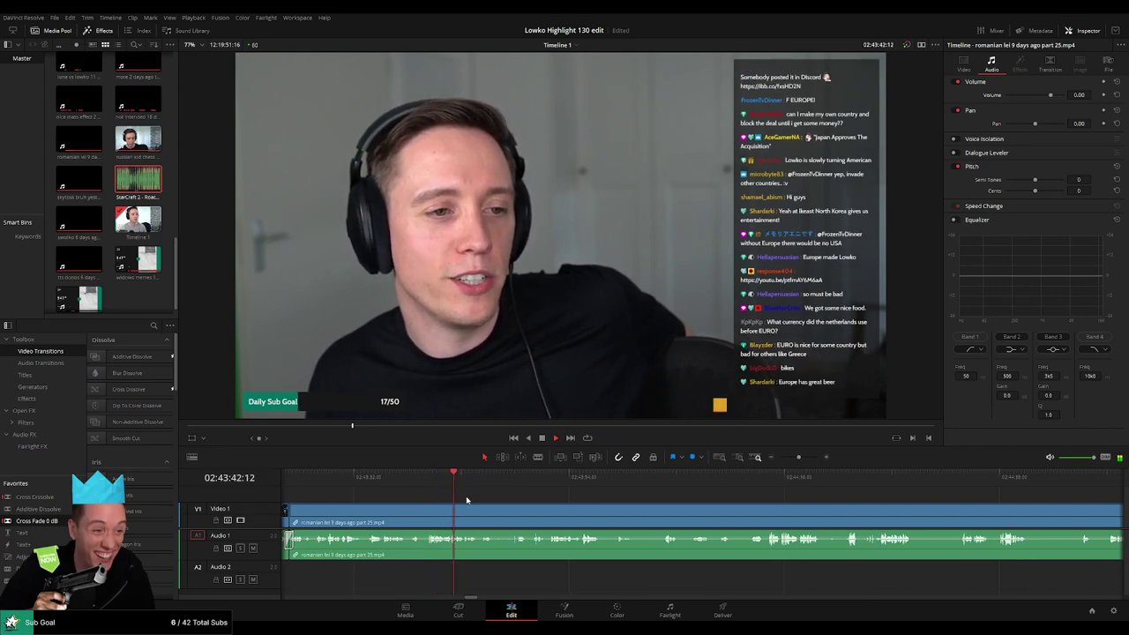
{"action": "scroll", "coordinate": [471, 503], "scroll_direction": "right", "scroll_amount": 1}
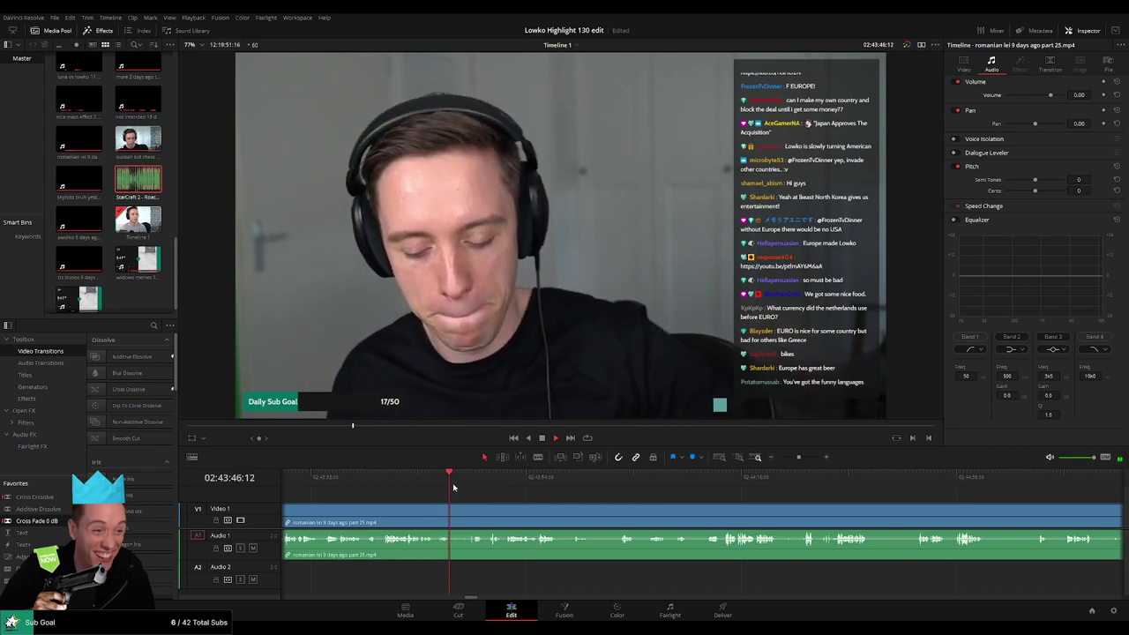
{"action": "key", "text": "b"}
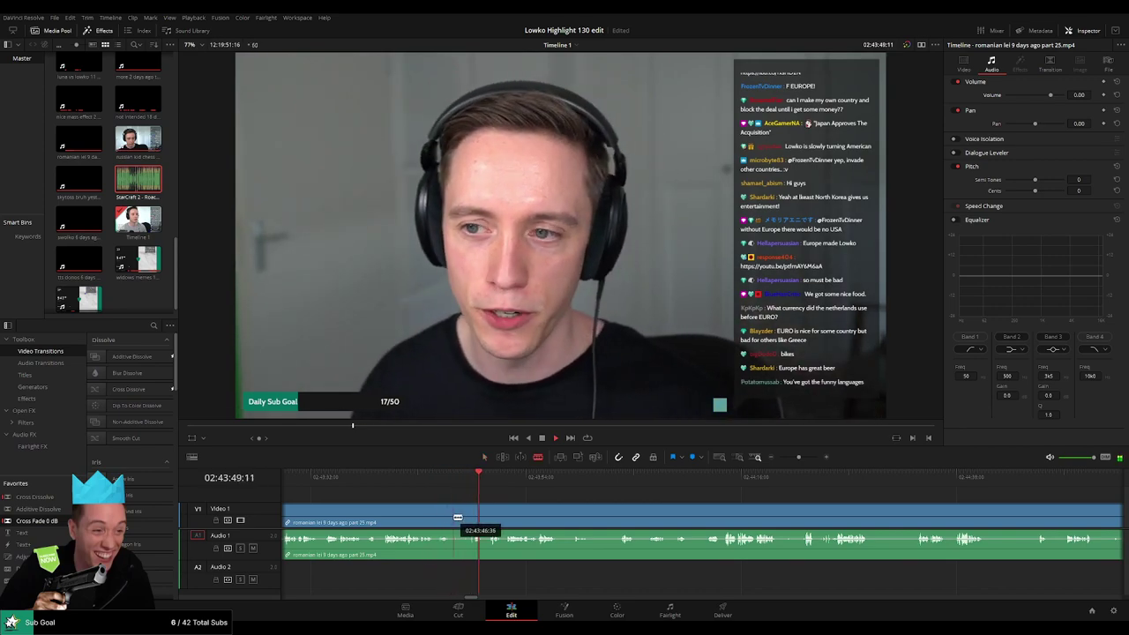
{"action": "left_click", "coordinate": [454, 518]}
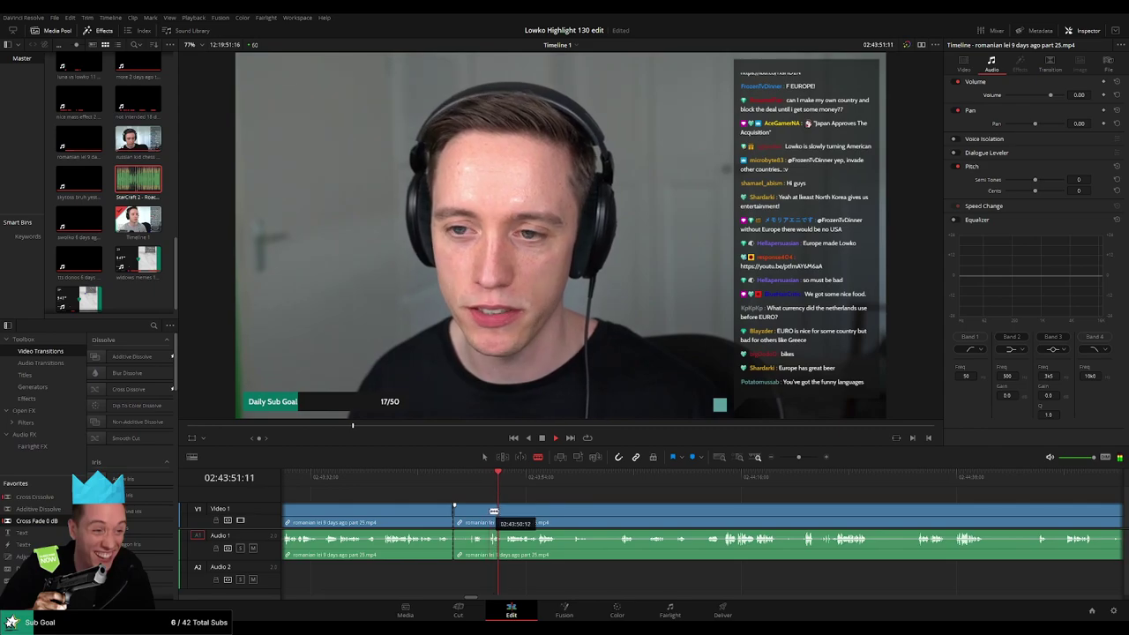
{"action": "left_click", "coordinate": [477, 518]}
{"action": "key", "text": "a"}
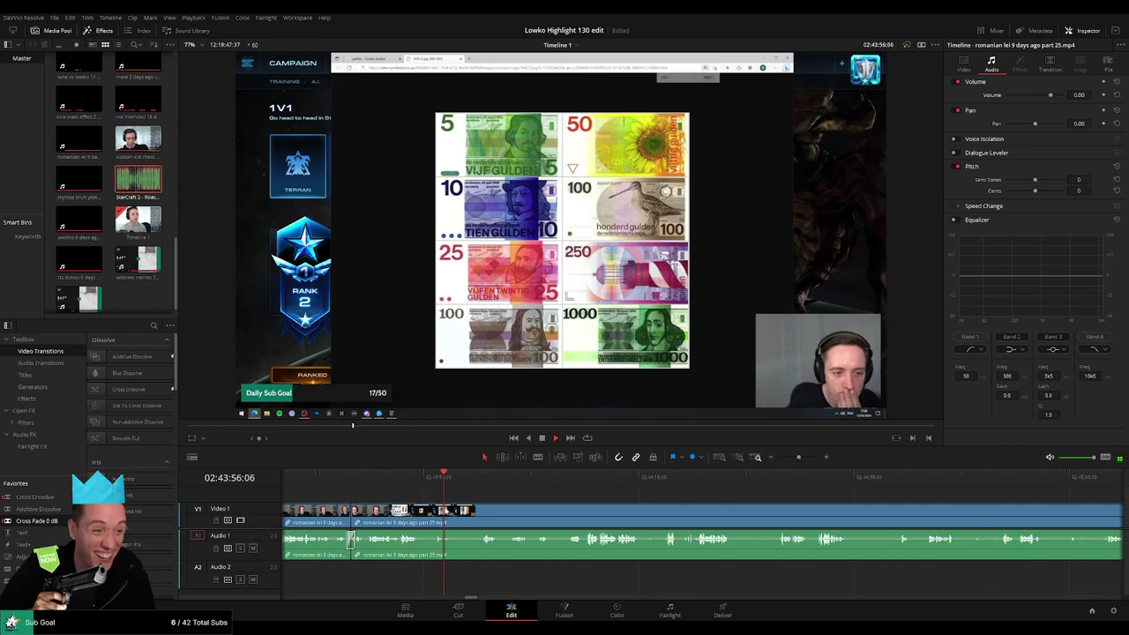
Split at the new cut and ripple-delete the dead pieces around it.
{"action": "left_click", "coordinate": [477, 481]}
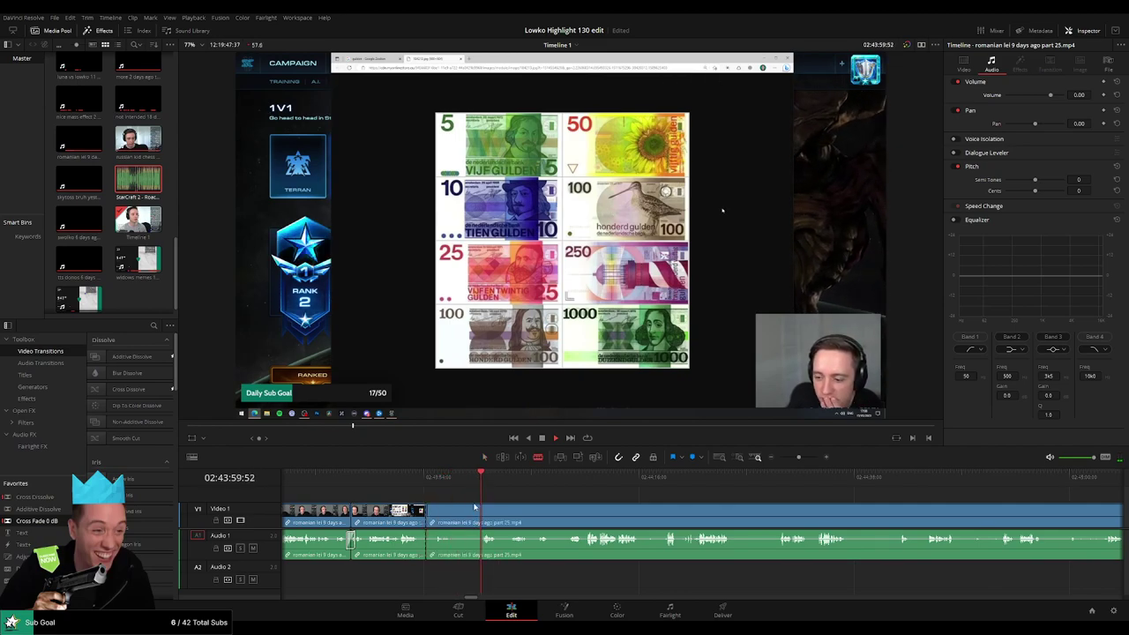
{"action": "key", "text": "ctrl+b"}
{"action": "left_click", "coordinate": [467, 513]}
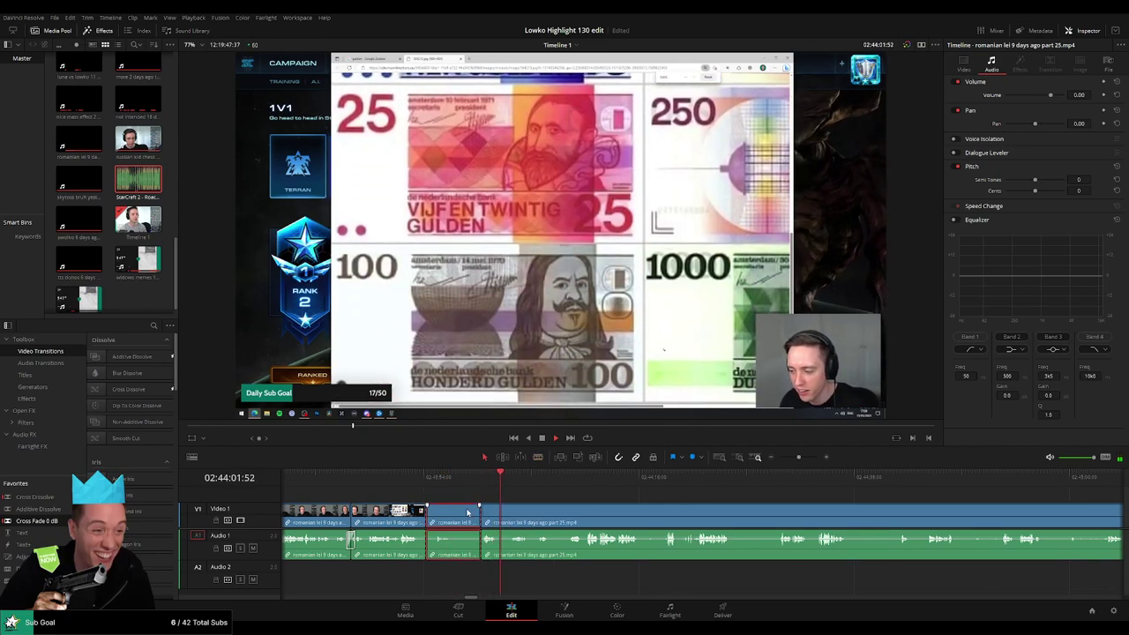
{"action": "key", "text": "Delete"}
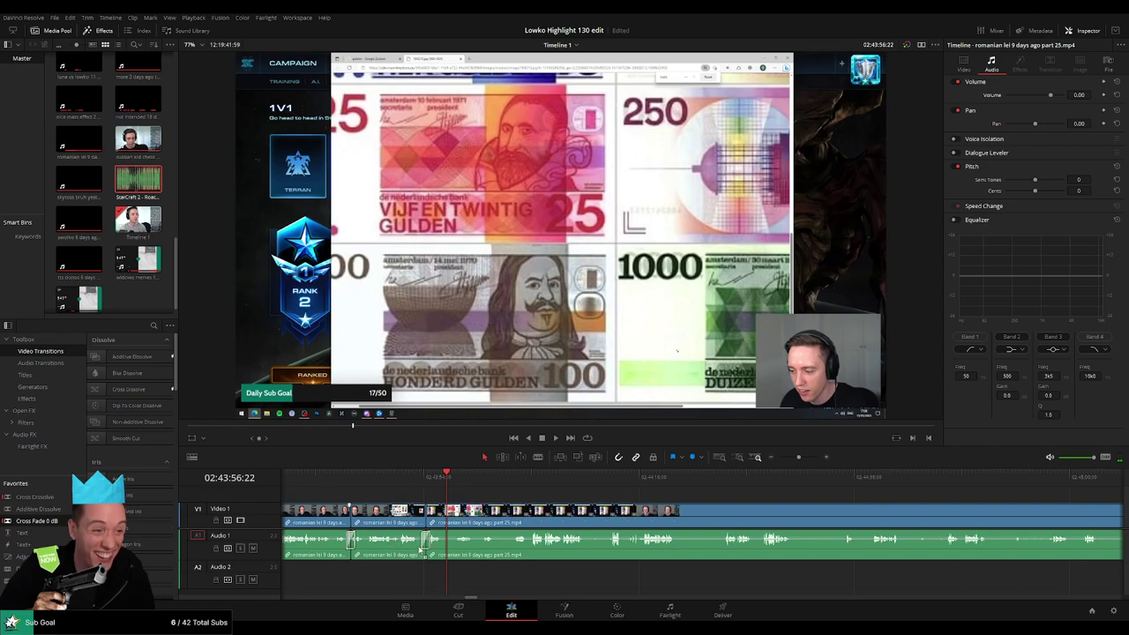
{"action": "key", "text": "space"}
{"action": "key", "text": "Delete"}
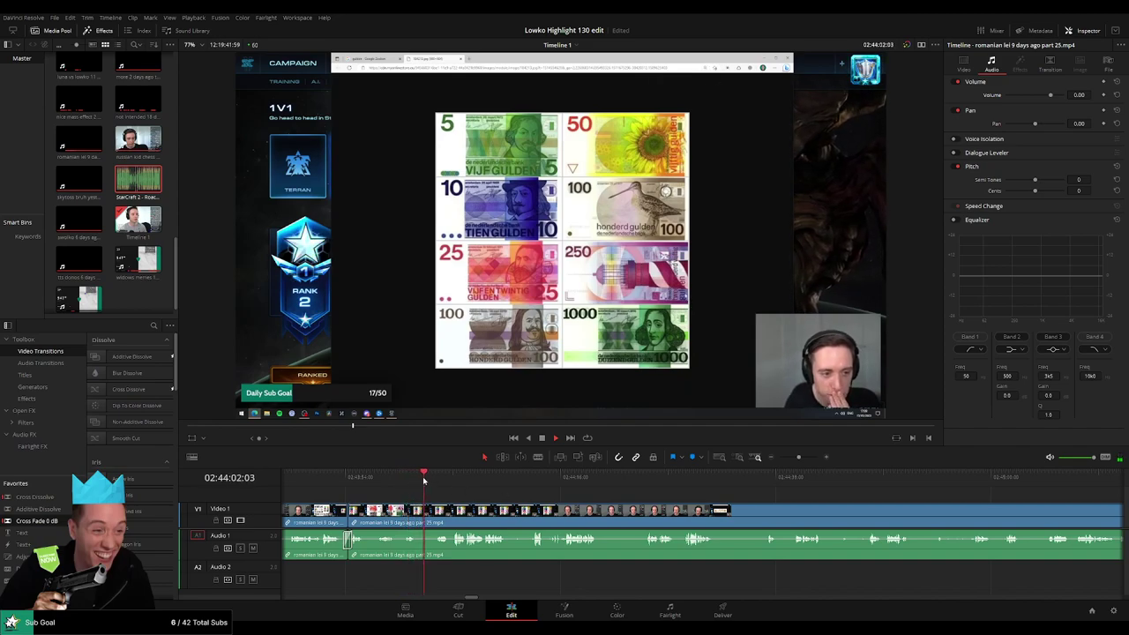
{"action": "left_click", "coordinate": [427, 516]}
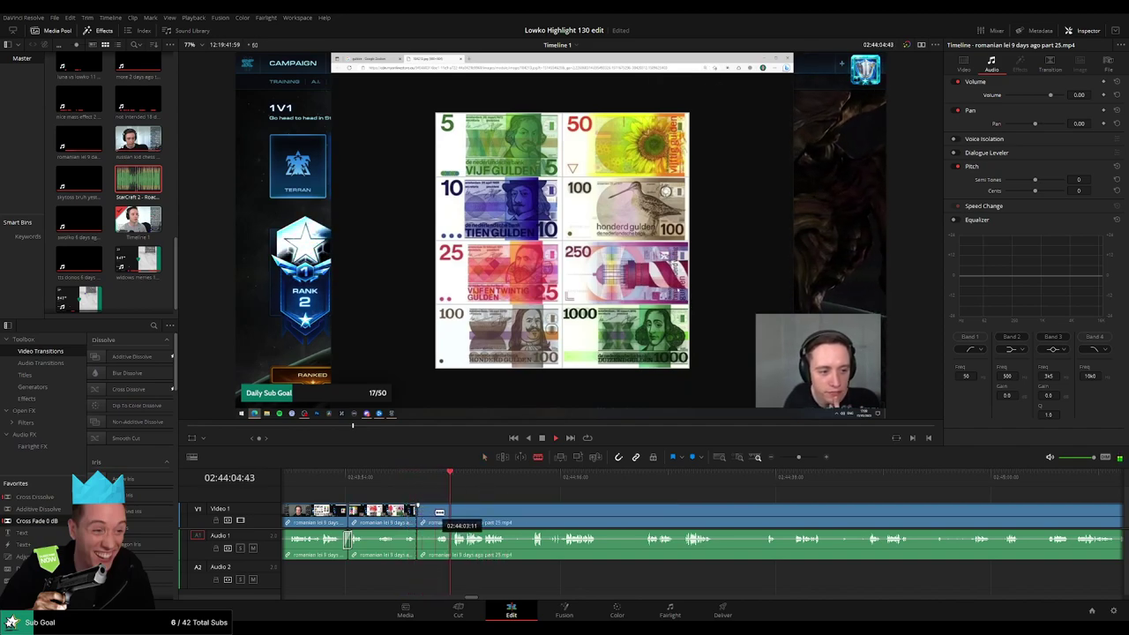
{"action": "key", "text": "Delete"}
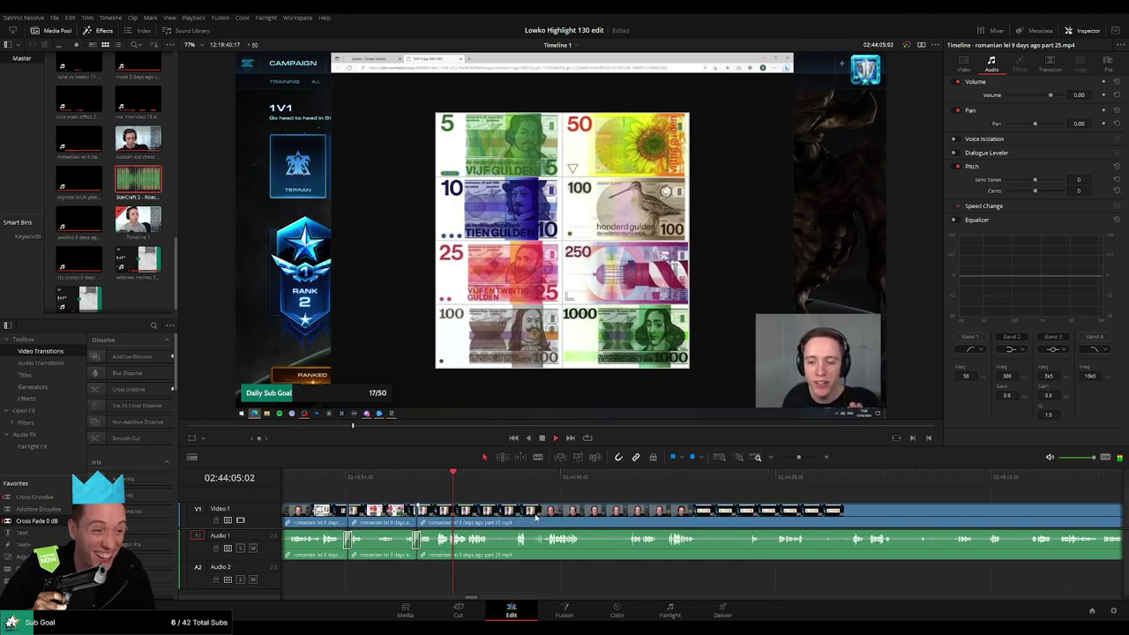
Blade both ends of the next pause and ripple-delete it.
{"action": "key", "text": "b"}
{"action": "left_click", "coordinate": [490, 516]}
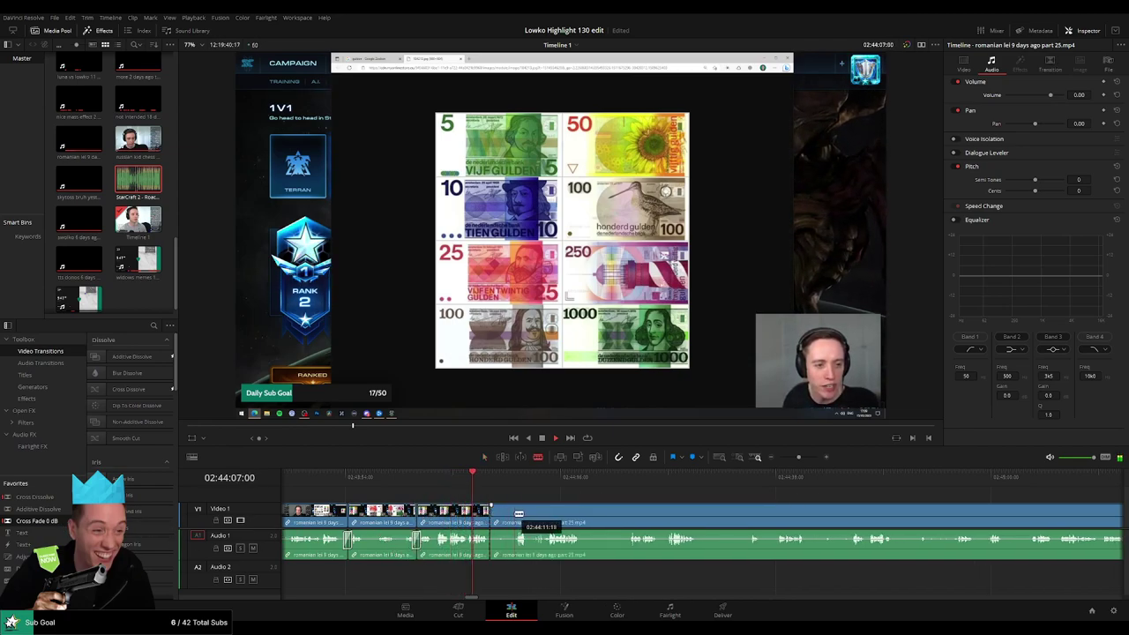
{"action": "left_click", "coordinate": [513, 514]}
{"action": "key", "text": "a"}
{"action": "left_click", "coordinate": [505, 520]}
{"action": "key", "text": "Delete"}
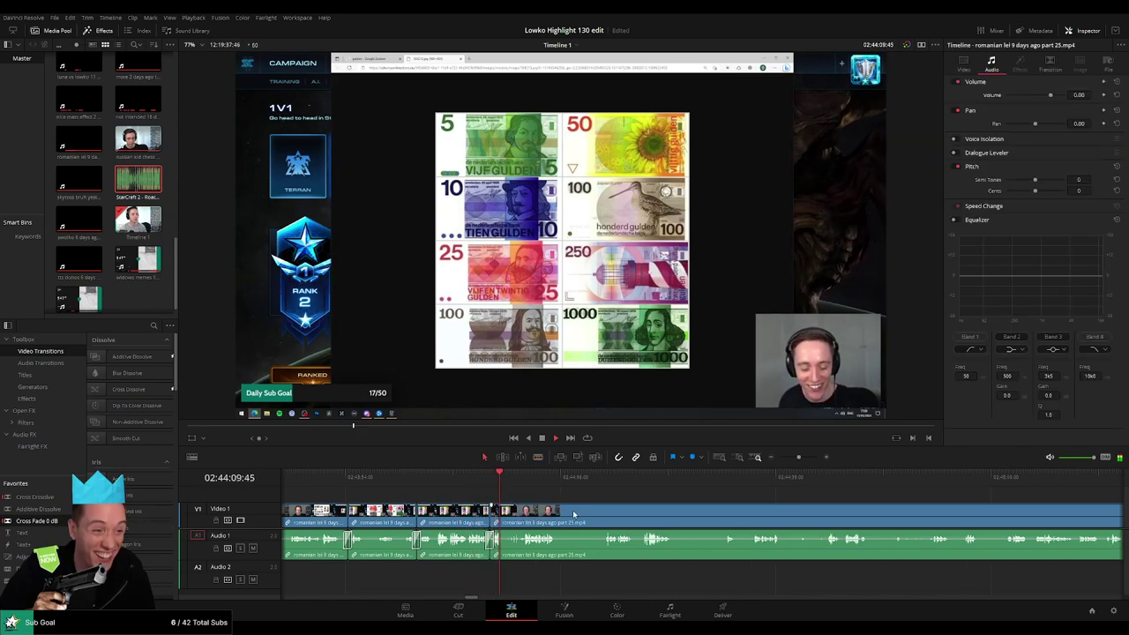
Zoom out, cut out another unwanted part, and play back the jump cuts.
{"action": "key", "text": "ctrl+minus"}
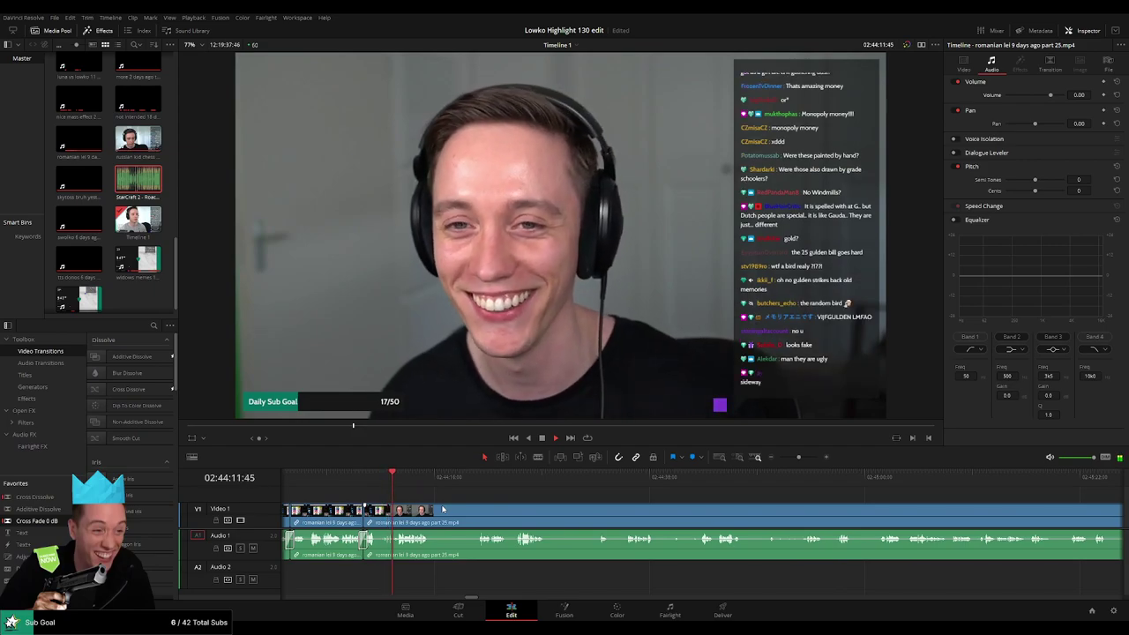
{"action": "key", "text": "b"}
{"action": "left_click", "coordinate": [431, 511]}
{"action": "left_click", "coordinate": [477, 512]}
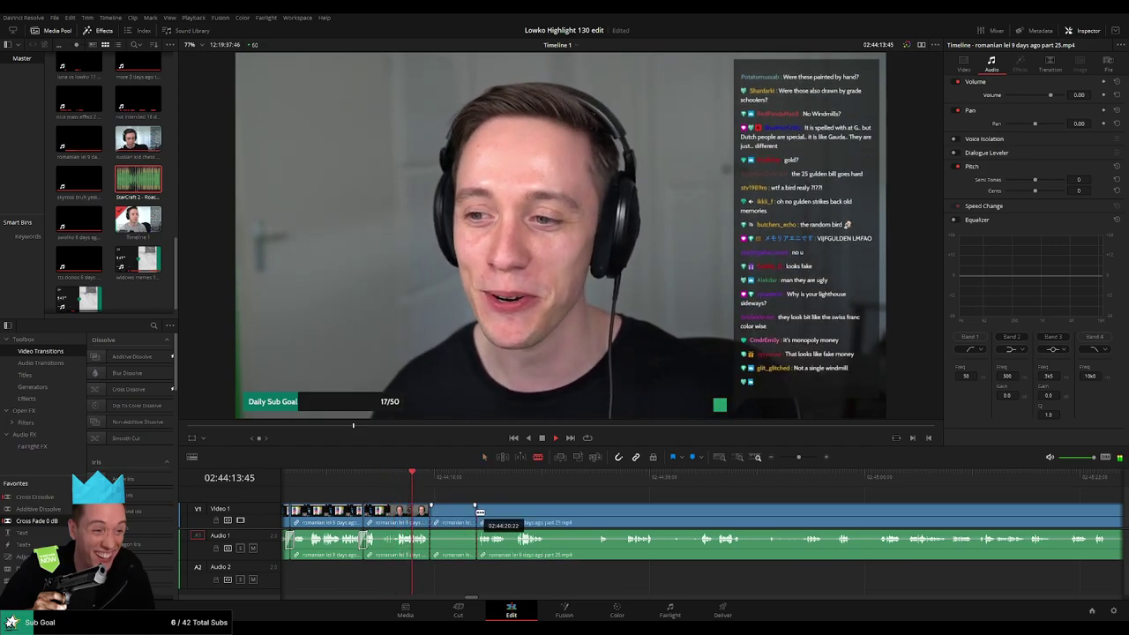
{"action": "key", "text": "a"}
{"action": "left_click", "coordinate": [454, 511]}
{"action": "key", "text": "Delete"}
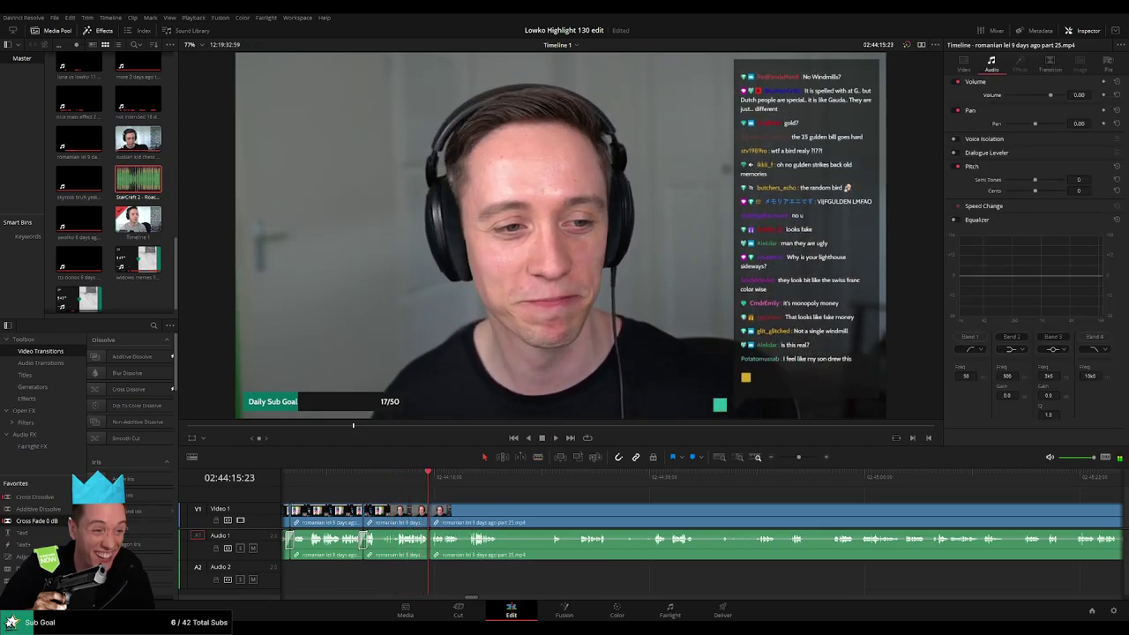
{"action": "key", "text": "space"}
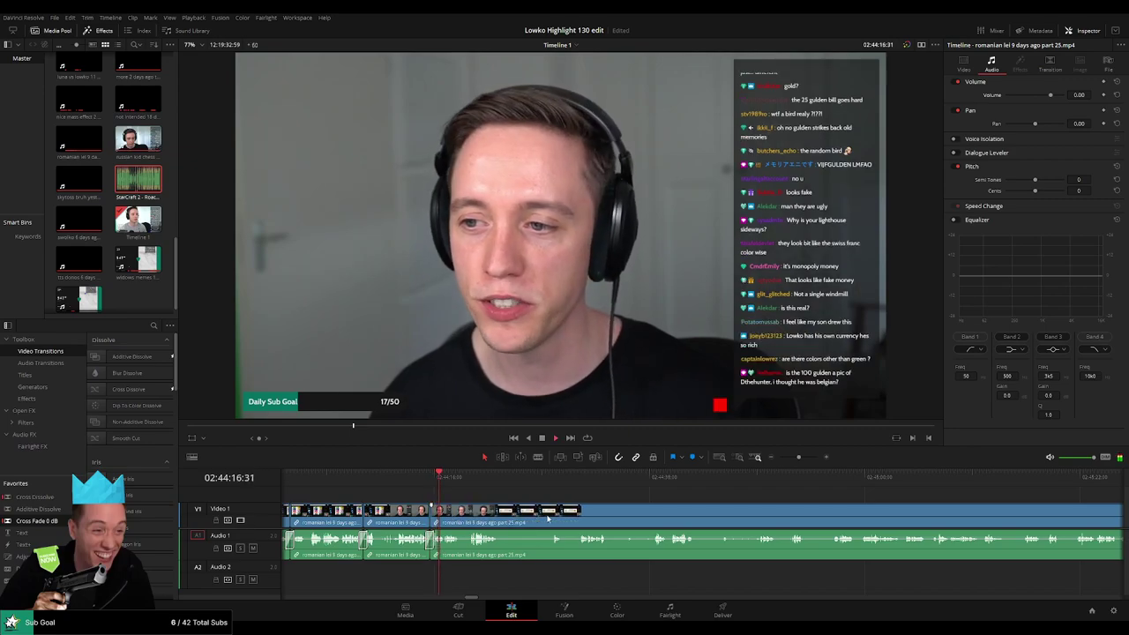
{"action": "scroll", "coordinate": [494, 516], "scroll_direction": "down", "scroll_amount": 2}
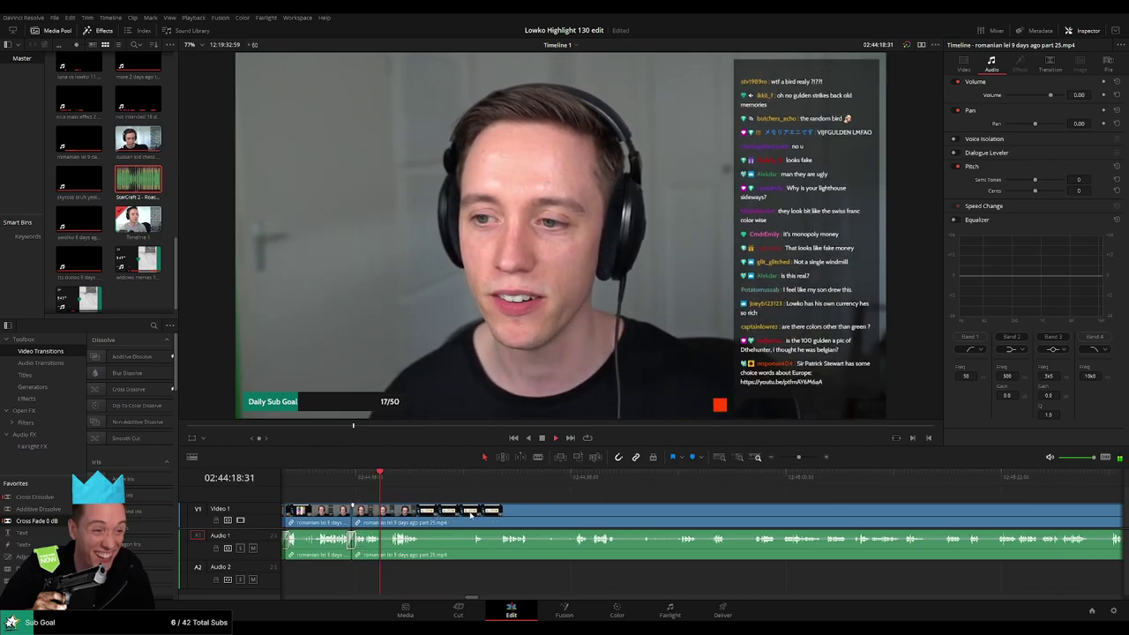
Split the clip, then cut where the pause ends and ripple-delete the short piece.
{"action": "key", "text": "b"}
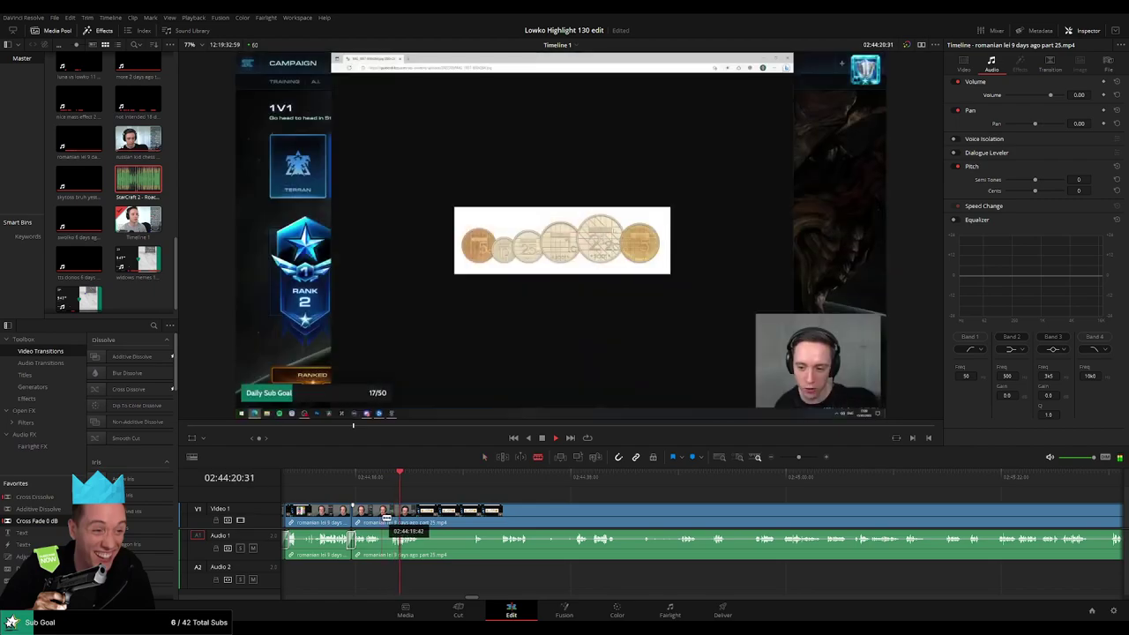
{"action": "left_click", "coordinate": [390, 516]}
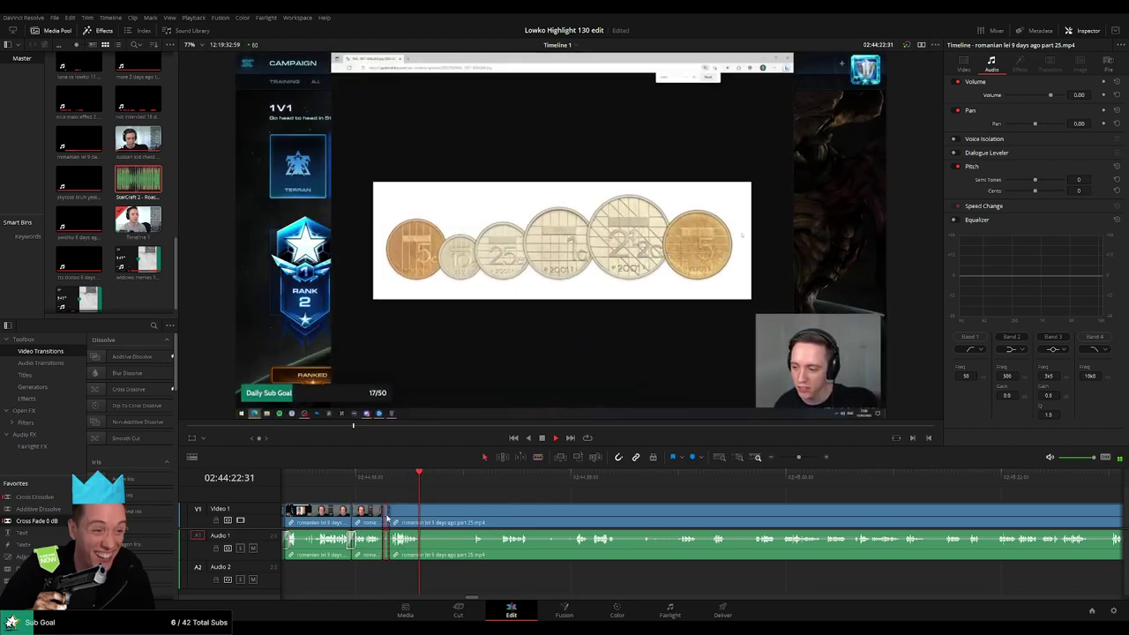
{"action": "key", "text": "a"}
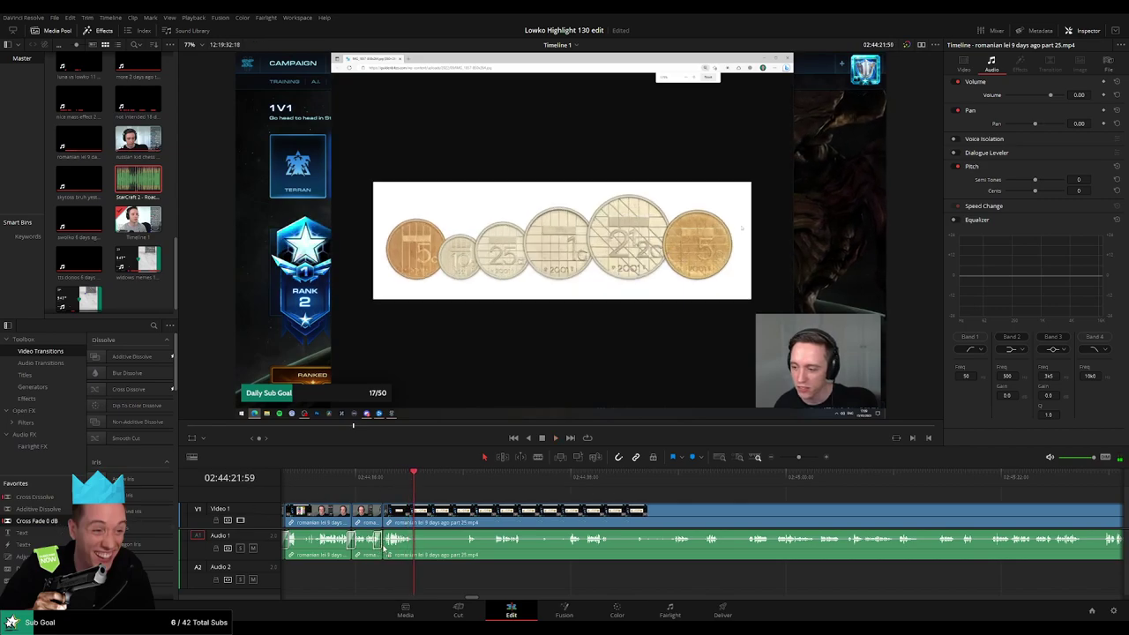
{"action": "left_click", "coordinate": [460, 477]}
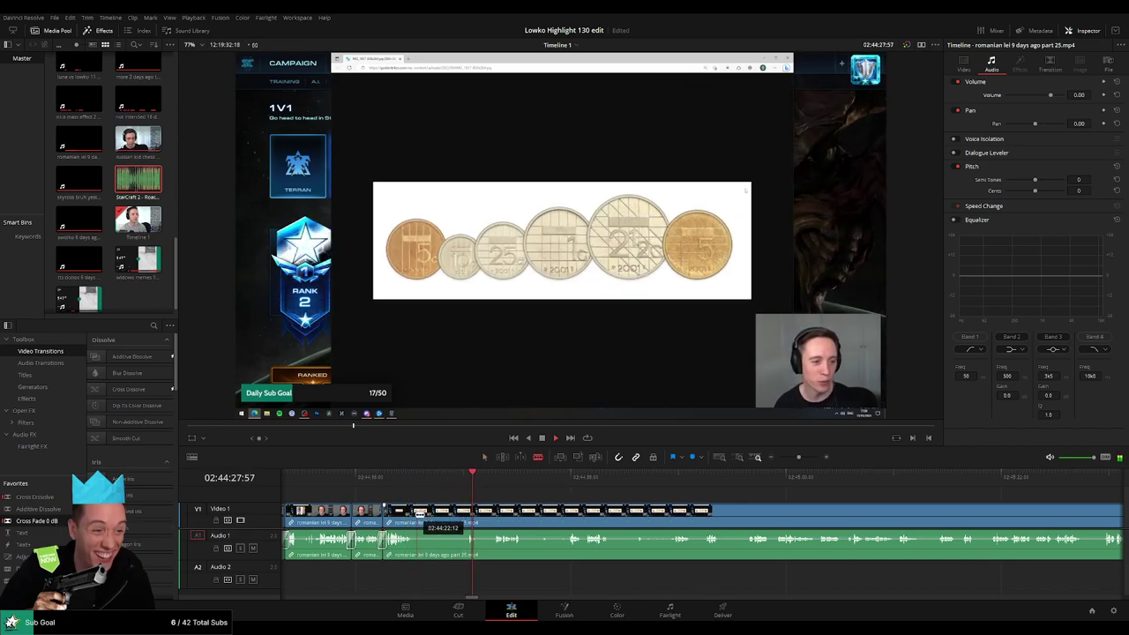
{"action": "left_click", "coordinate": [441, 477]}
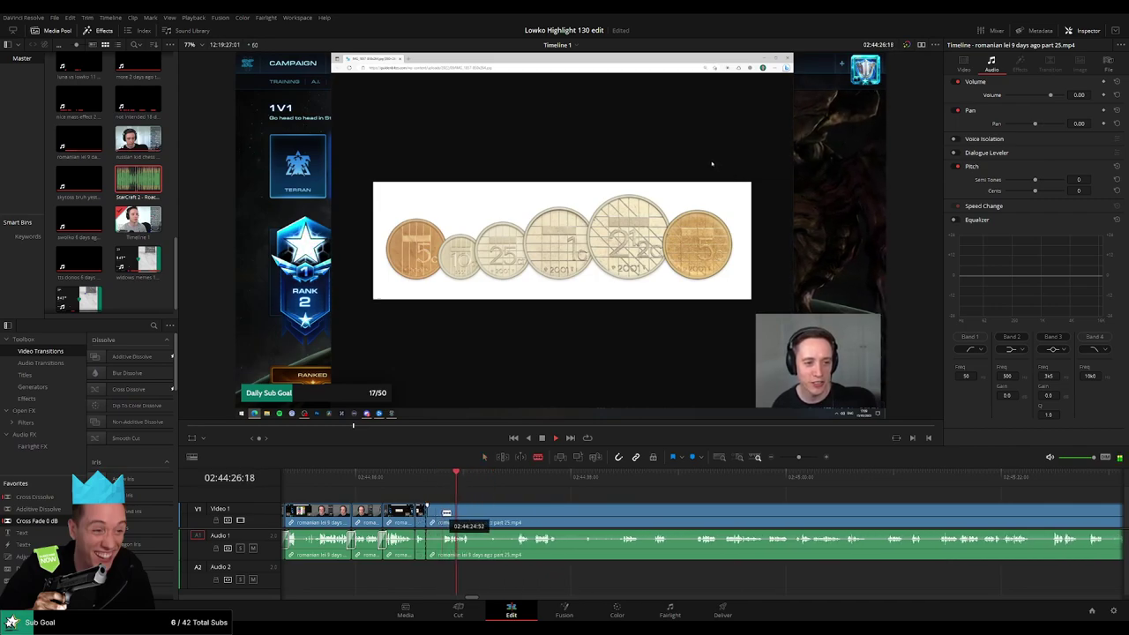
{"action": "left_click", "coordinate": [443, 513]}
{"action": "key", "text": "Delete"}
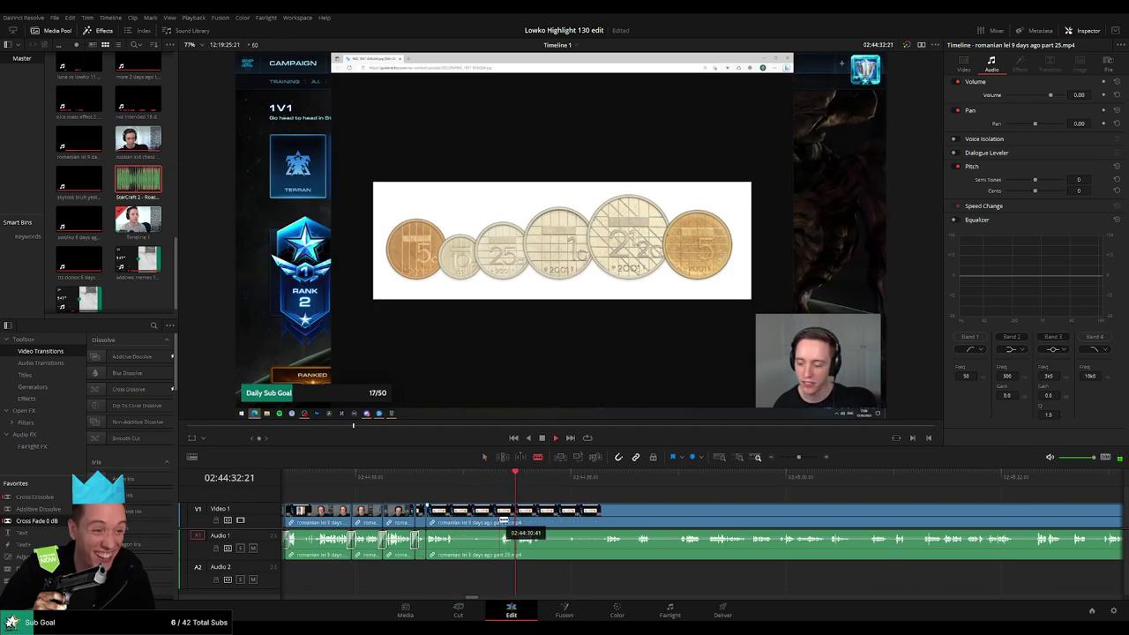
Cut and remove the next pause, then add cuts at two more pause points.
{"action": "left_click", "coordinate": [500, 520]}
{"action": "key", "text": "Delete"}
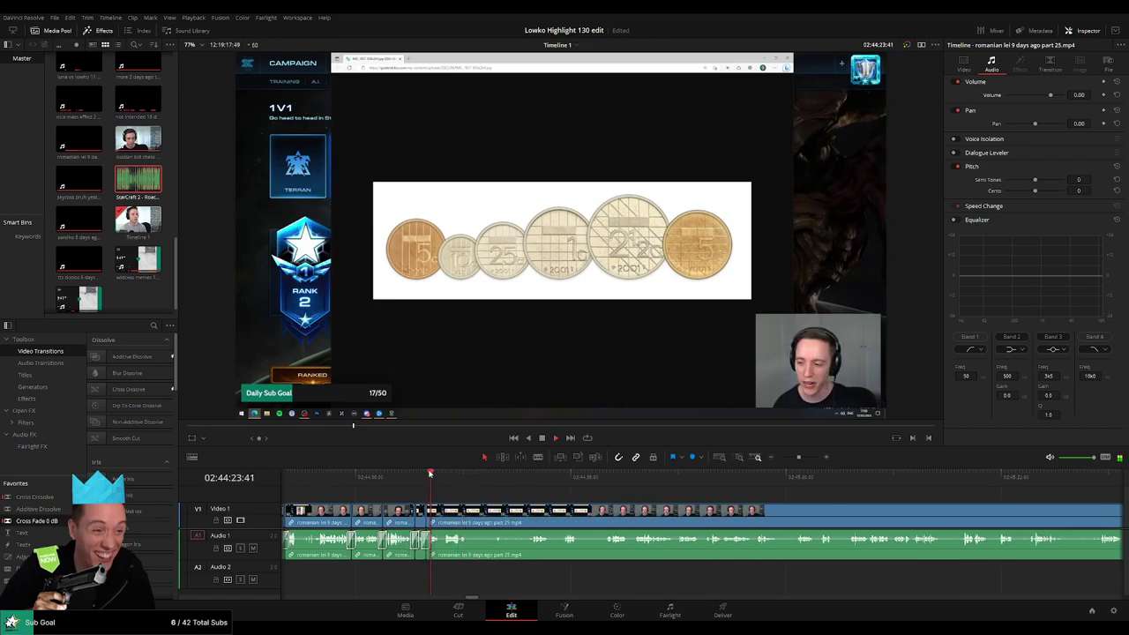
{"action": "left_click", "coordinate": [474, 519]}
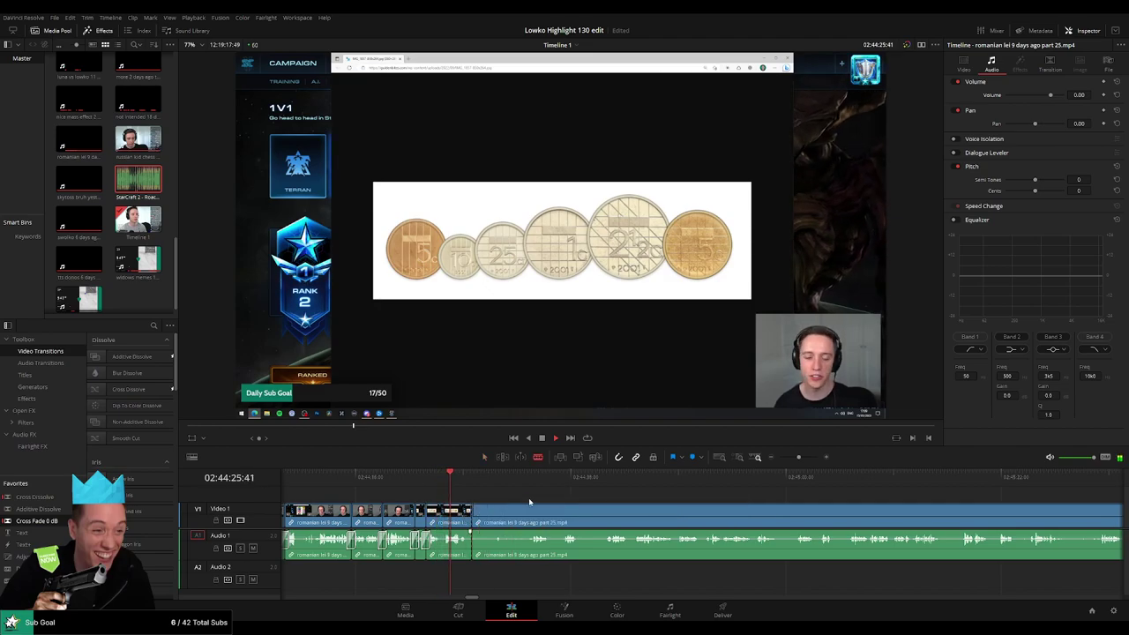
{"action": "scroll", "coordinate": [454, 498], "scroll_direction": "down", "scroll_amount": 2}
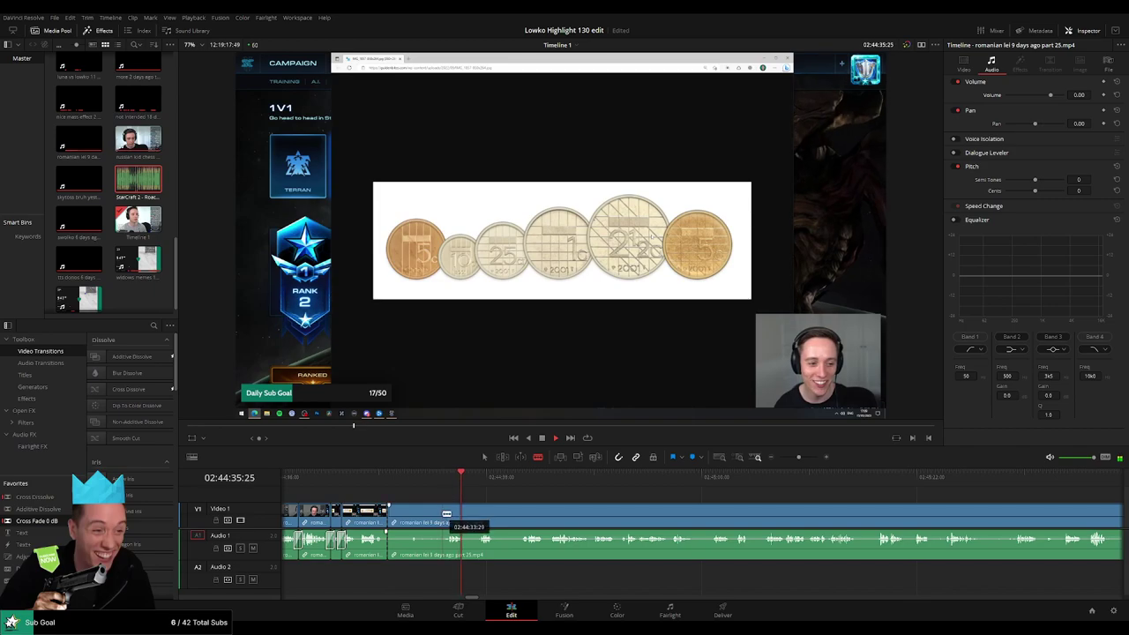
{"action": "left_click", "coordinate": [431, 519]}
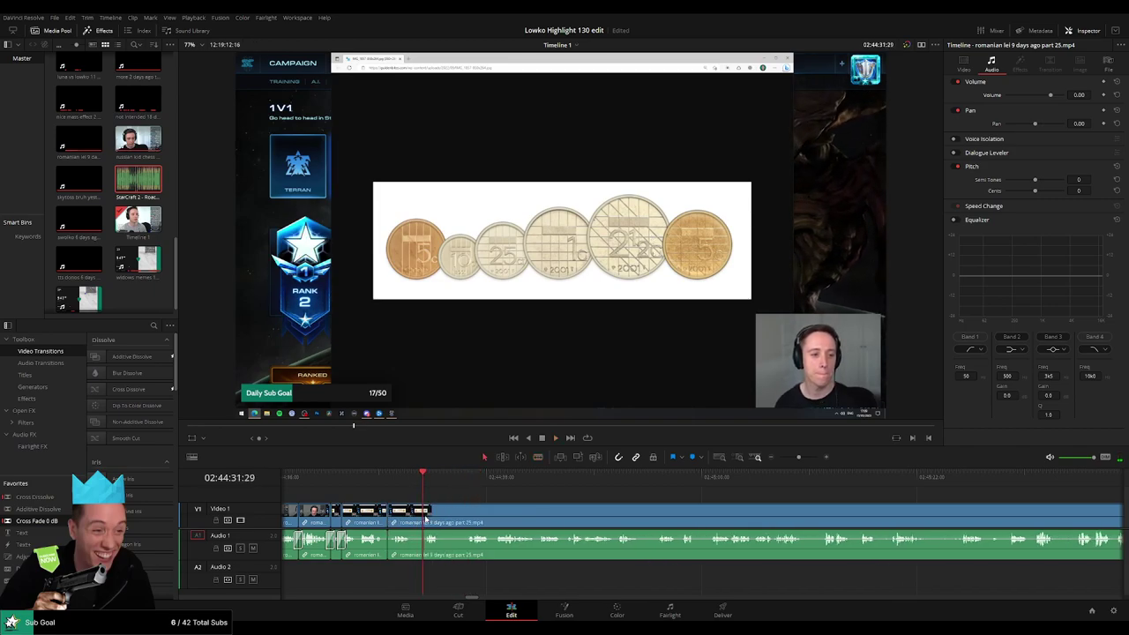
{"action": "key", "text": "space"}
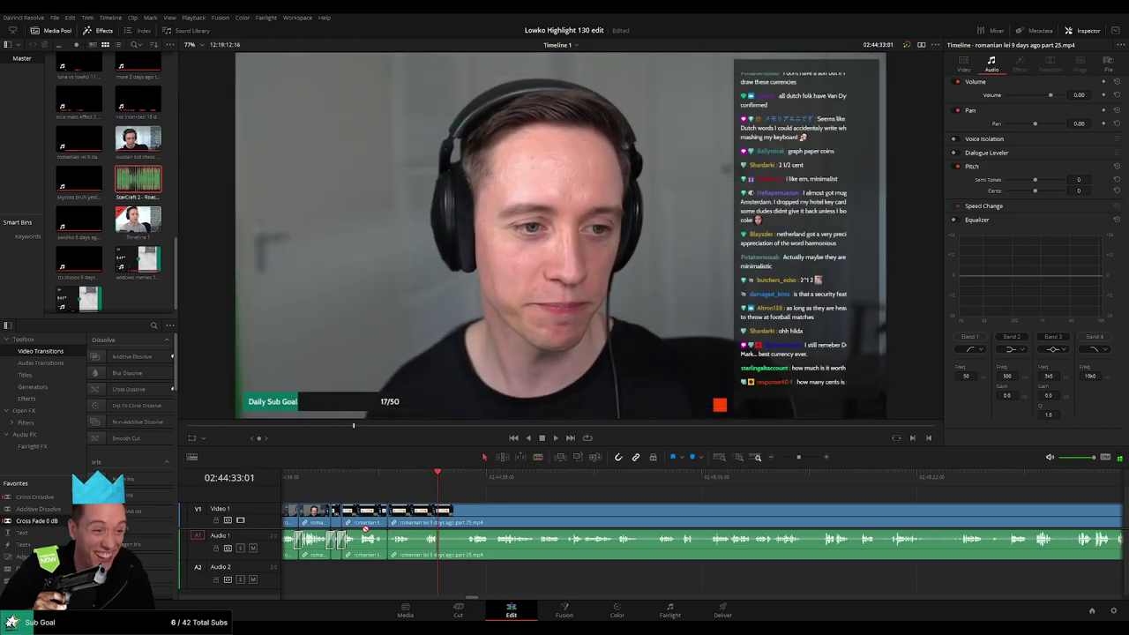
Delete the short pause piece, close its gap, and zoom out to review.
{"action": "key", "text": "b"}
{"action": "left_click", "coordinate": [452, 518]}
{"action": "key", "text": "a"}
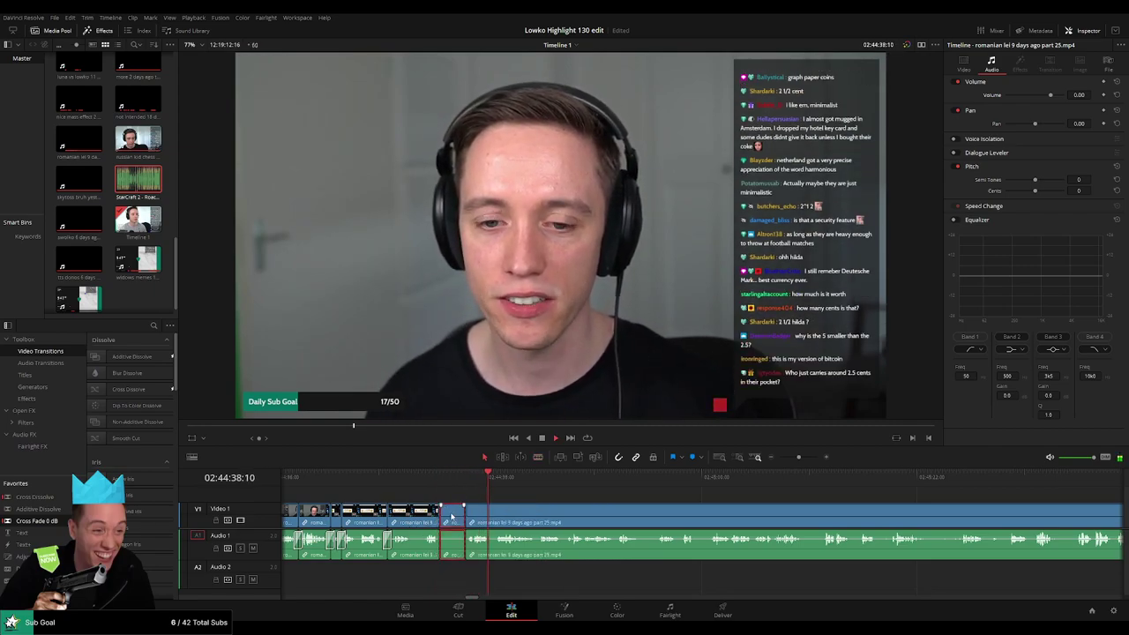
{"action": "left_click", "coordinate": [445, 518]}
{"action": "key", "text": "BackSpace"}
{"action": "left_click", "coordinate": [445, 519]}
{"action": "key", "text": "BackSpace"}
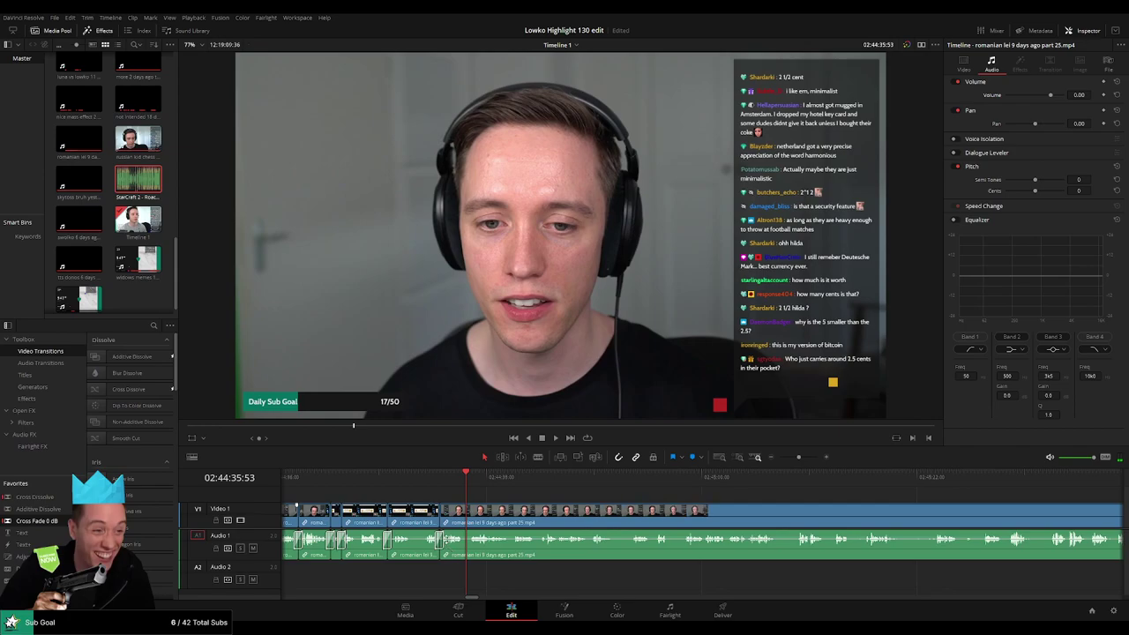
{"action": "key", "text": "space"}
{"action": "key", "text": "ctrl+minus"}
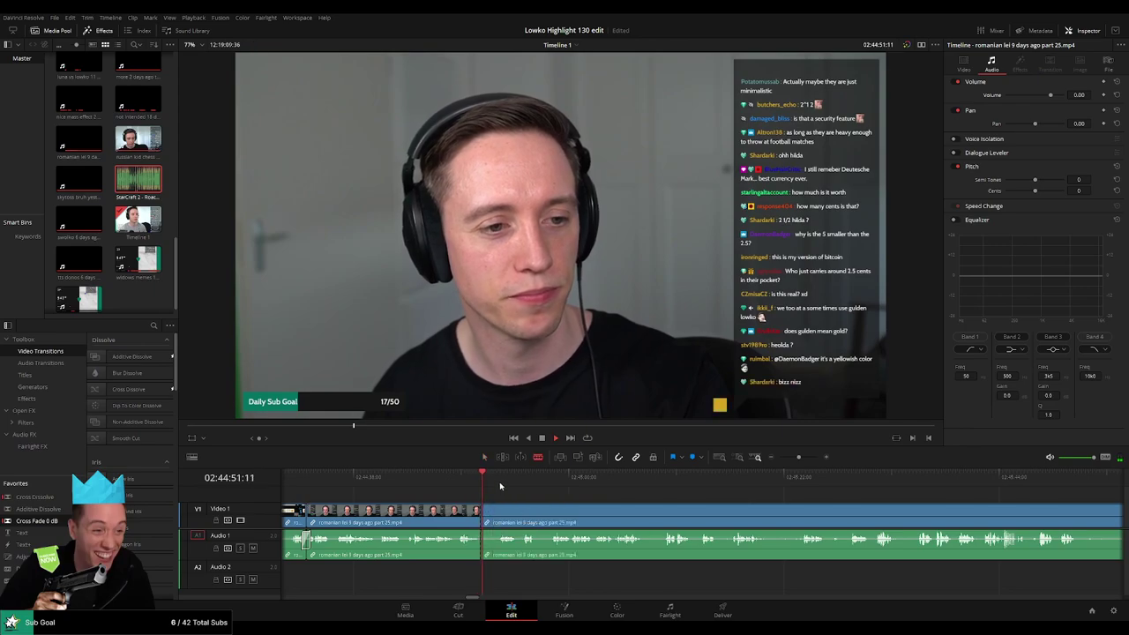
Split the clip and ripple-delete the short piece after the cut.
{"action": "left_click", "coordinate": [490, 518]}
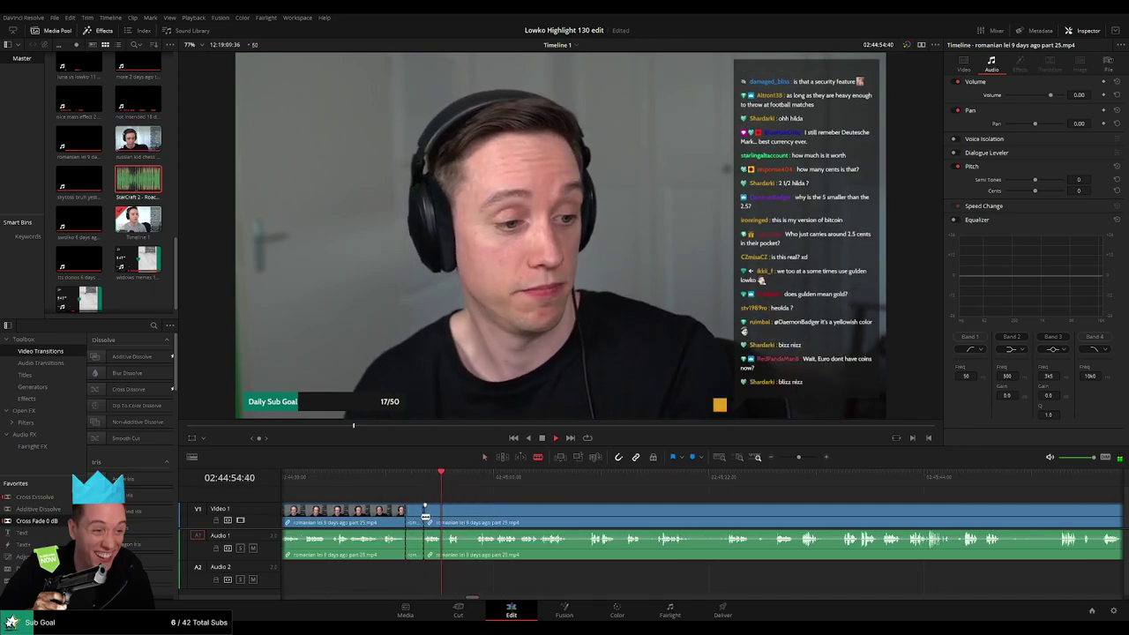
{"action": "key", "text": "a"}
{"action": "left_click", "coordinate": [419, 514]}
{"action": "key", "text": "BackSpace"}
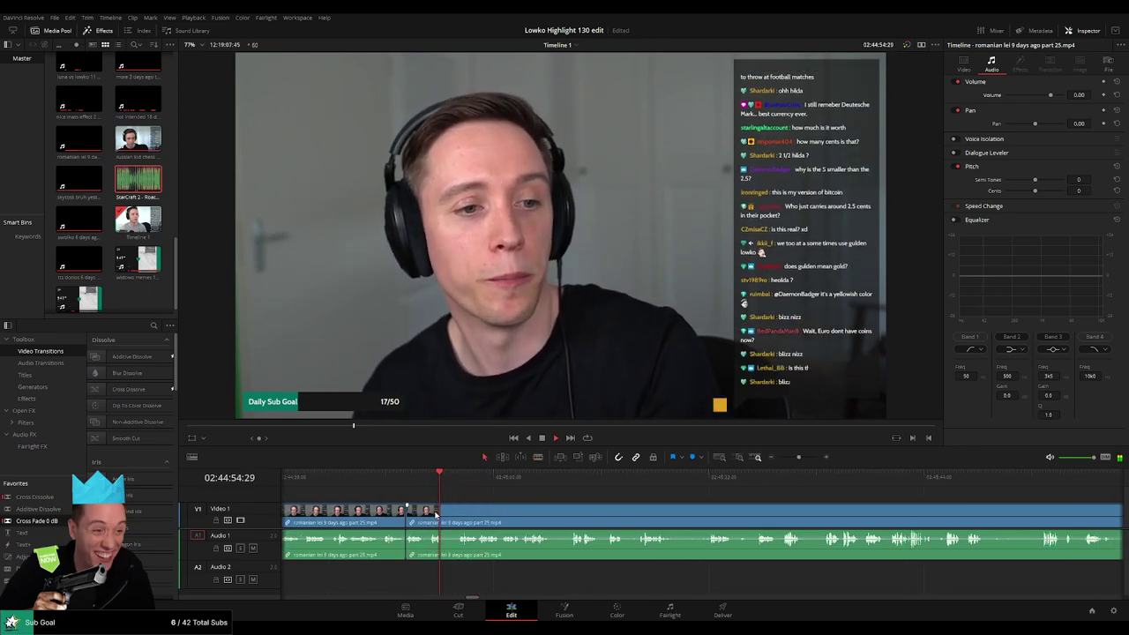
{"action": "left_click", "coordinate": [809, 457]}
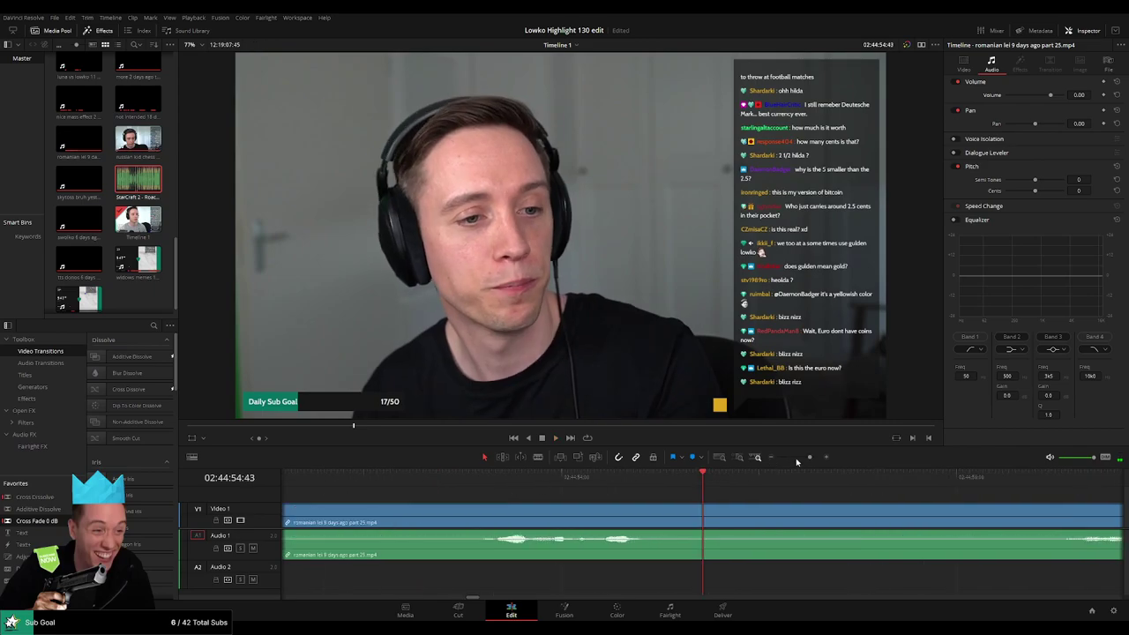
{"action": "left_click", "coordinate": [802, 458]}
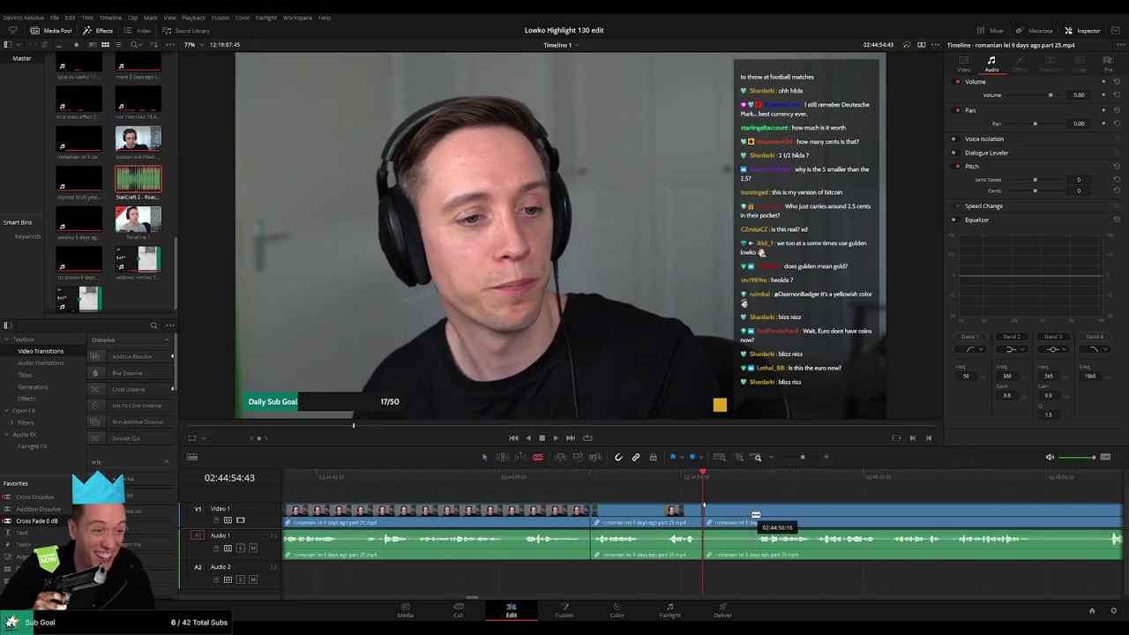
Cut where the pause ends, delete that piece, and play back to hear the cross fades.
{"action": "left_click", "coordinate": [751, 514]}
{"action": "key", "text": "a"}
{"action": "left_click", "coordinate": [731, 518]}
{"action": "key", "text": "Delete"}
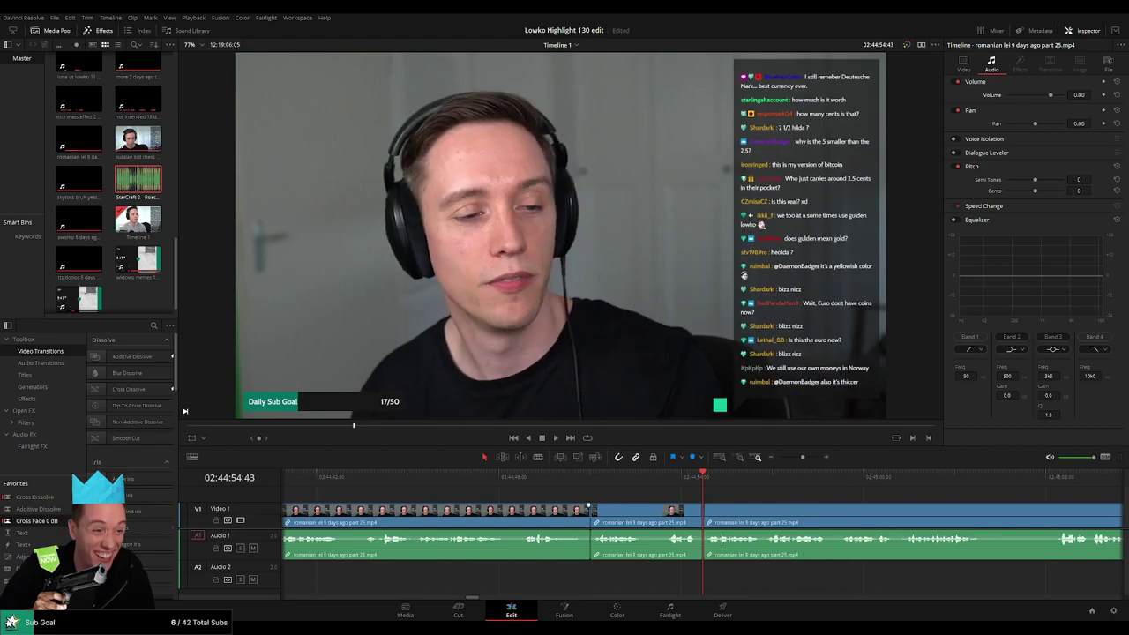
{"action": "scroll", "coordinate": [459, 538], "scroll_direction": "left", "scroll_amount": 1}
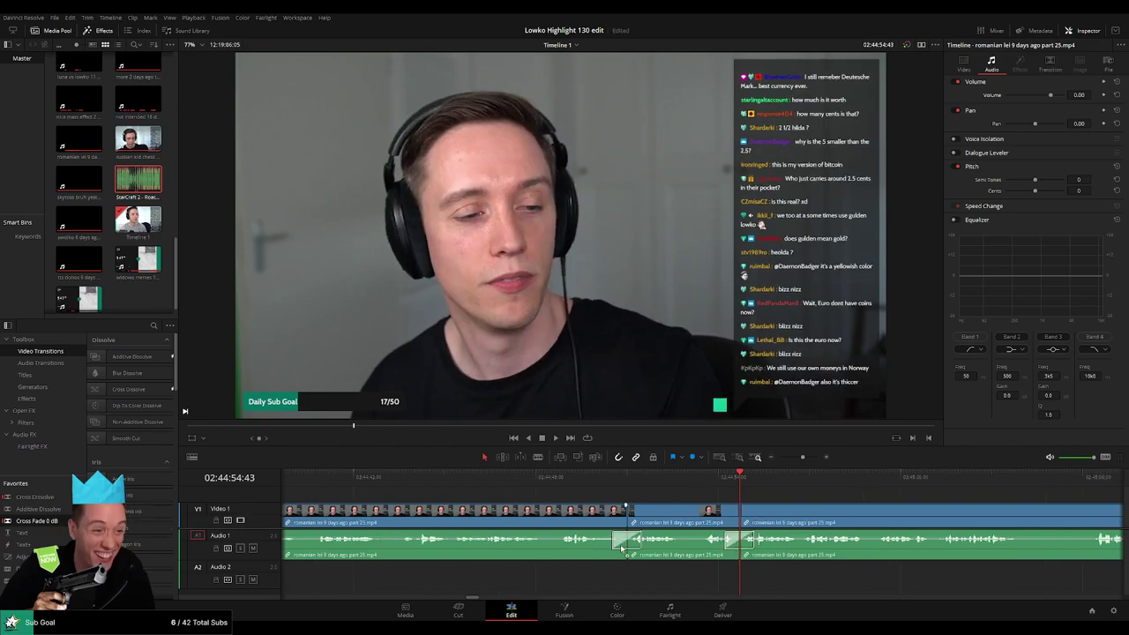
{"action": "key", "text": "space"}
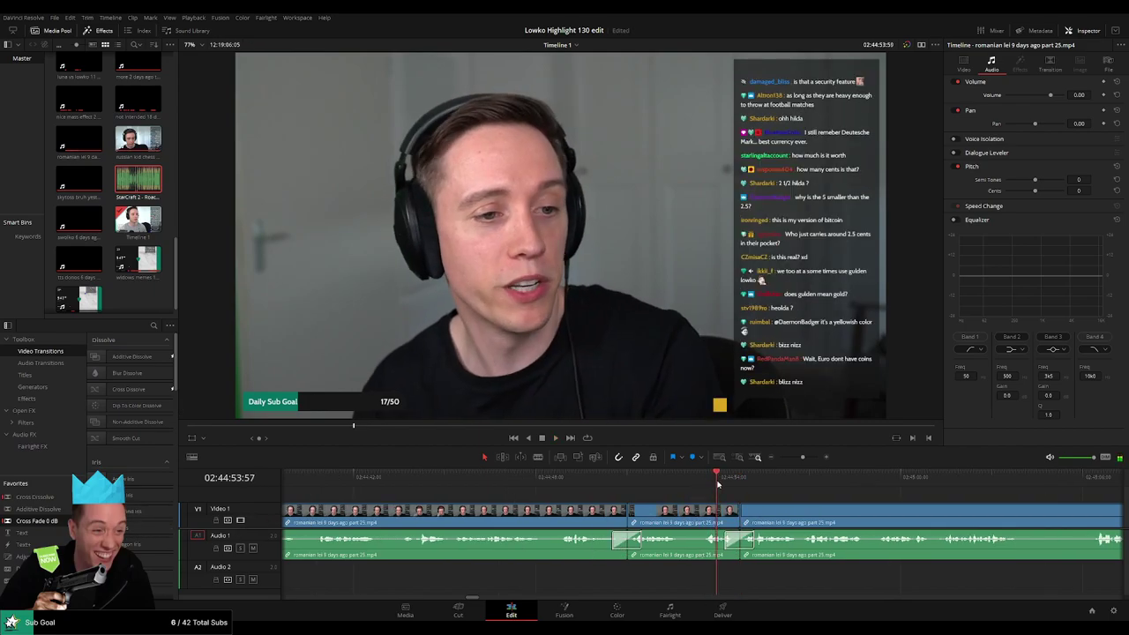
{"action": "key", "text": "space"}
{"action": "left_click_drag", "start_coordinate": [801, 456], "coordinate": [805, 457]}
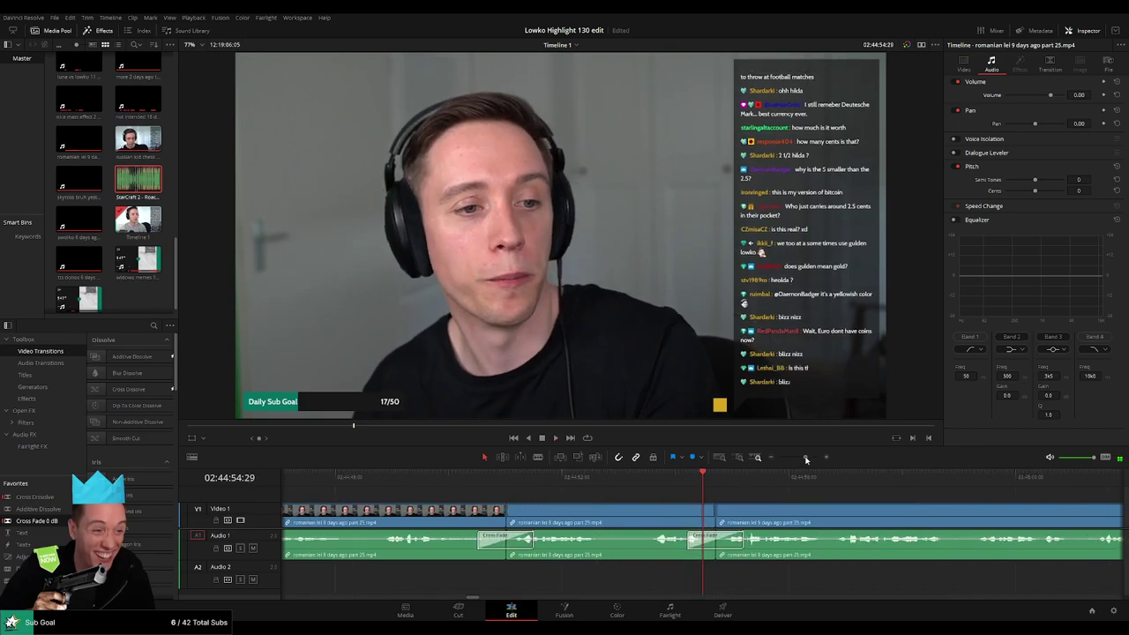
{"action": "left_click_drag", "start_coordinate": [667, 483], "coordinate": [693, 516]}
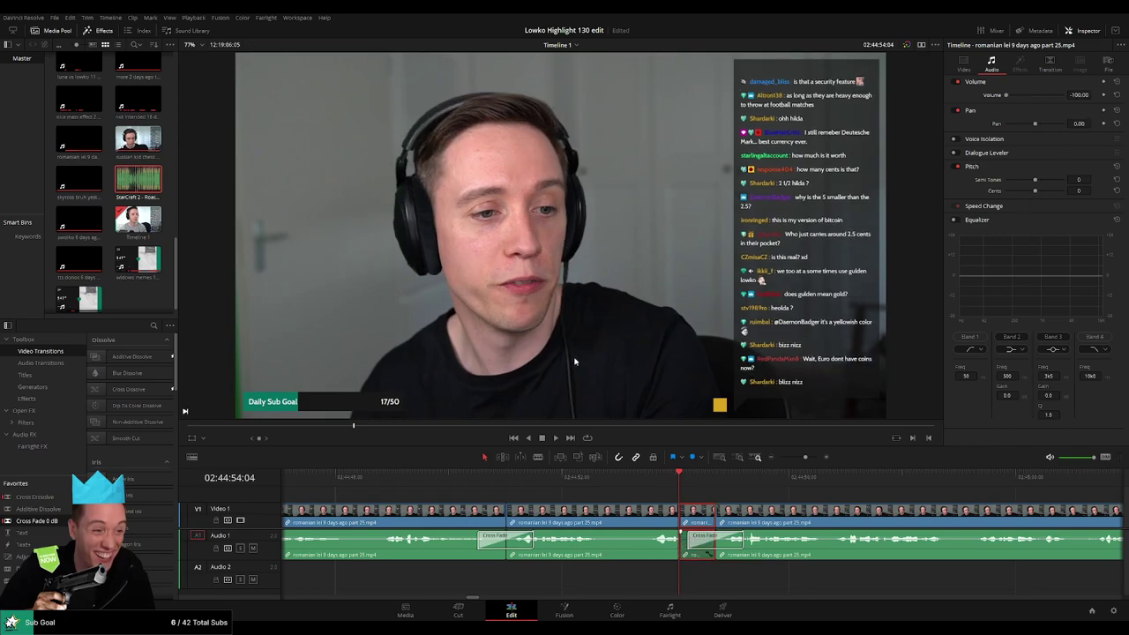
Preview the StarCraft 2 Roach Quotes sound, drop it on Audio 2 and play it in context.
{"action": "double_click", "coordinate": [145, 216]}
{"action": "left_click_drag", "start_coordinate": [683, 583], "coordinate": [714, 575]}
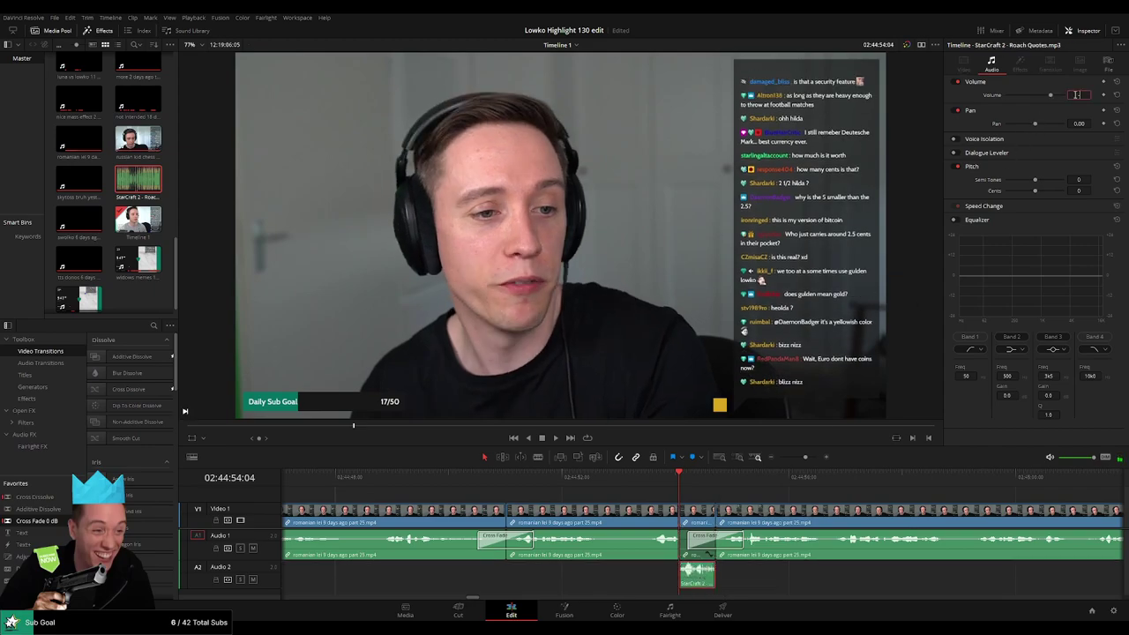
{"action": "type", "text": "-29"}
{"action": "left_click", "coordinate": [642, 490]}
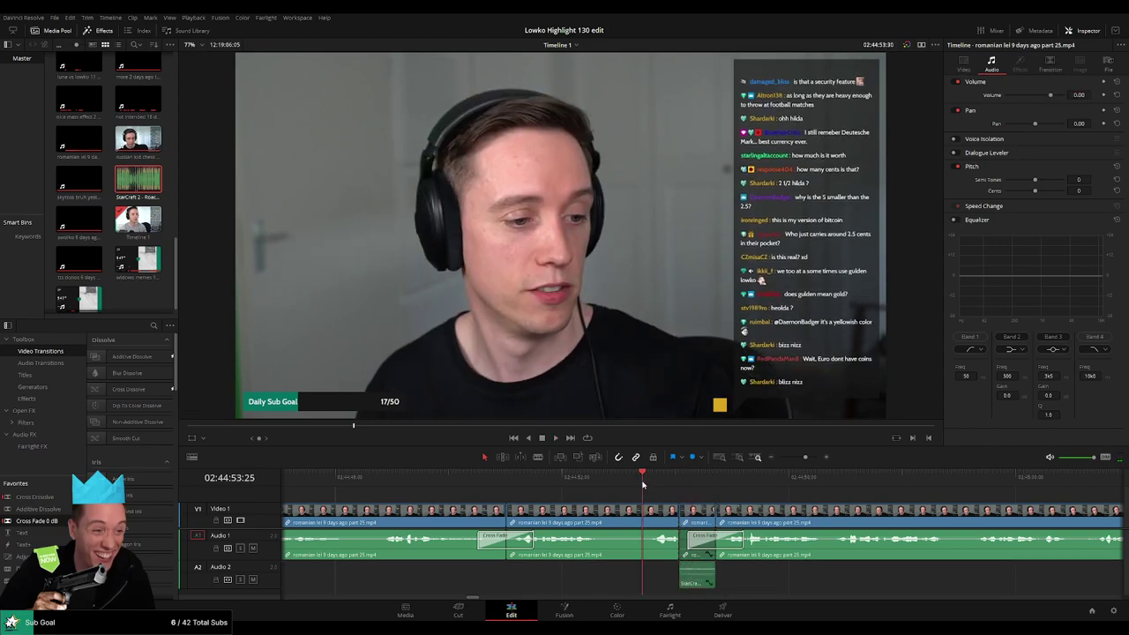
{"action": "key", "text": "space"}
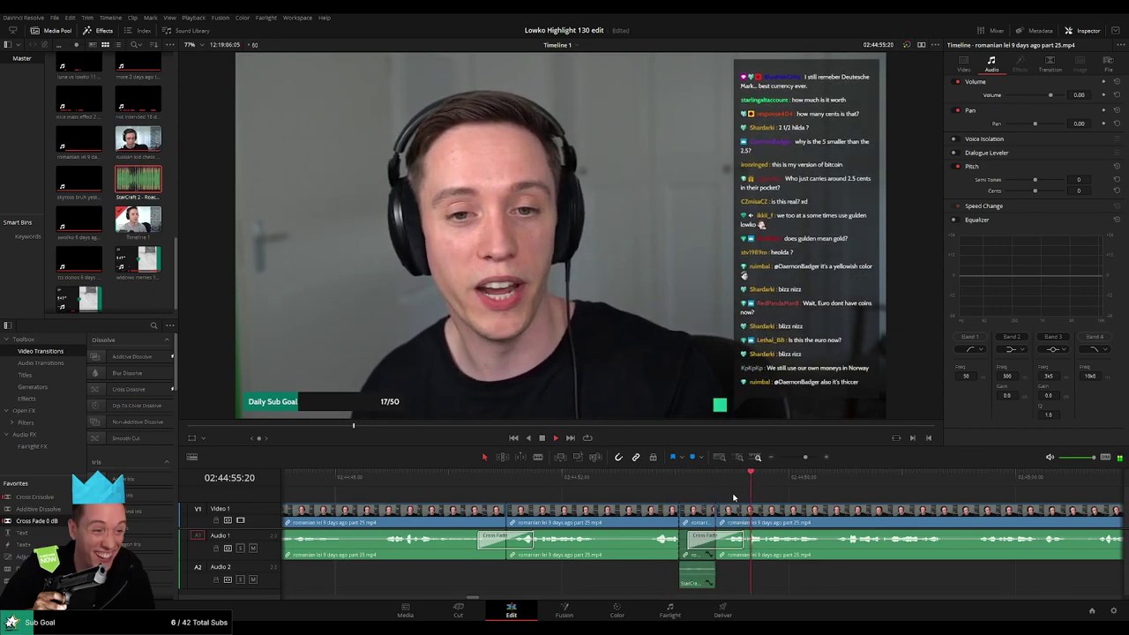
{"action": "left_click_drag", "start_coordinate": [805, 457], "coordinate": [803, 461]}
{"action": "key", "text": "space"}
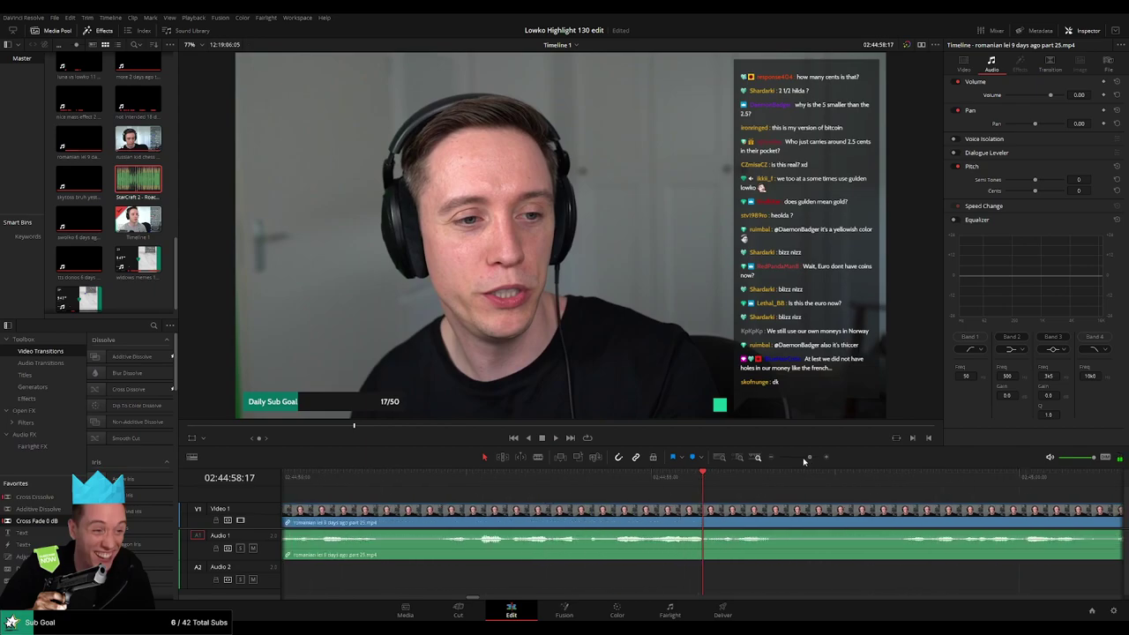
{"action": "key", "text": "space"}
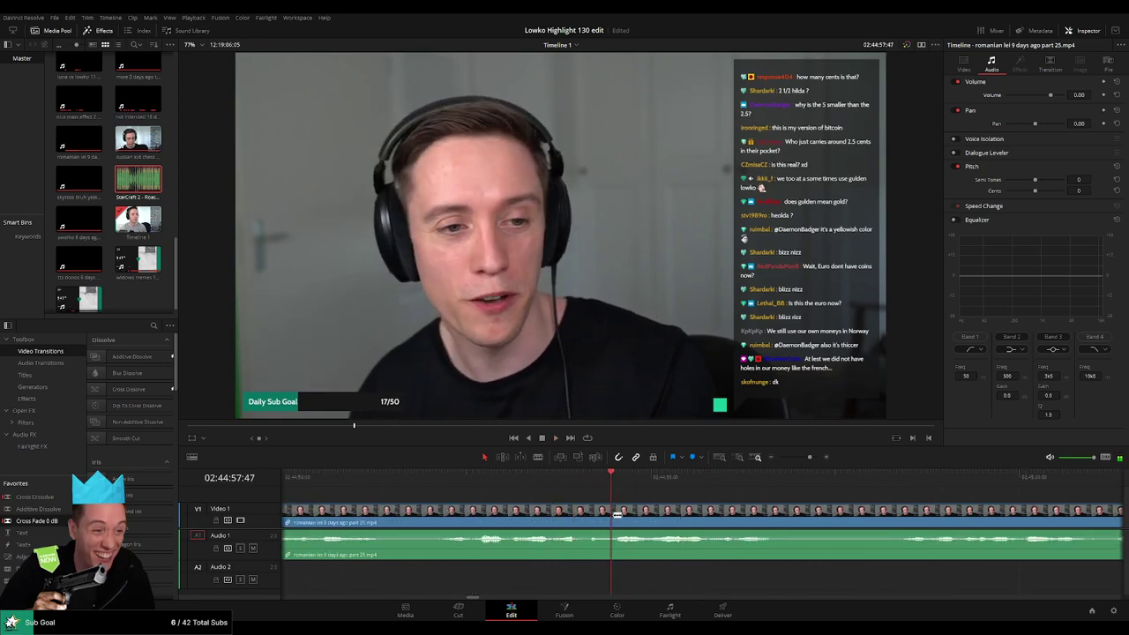
Split the clip around the pause and place the Roach Quotes sound on Audio 2 at the cut.
{"action": "key", "text": "ctrl+b"}
{"action": "key", "text": "space"}
{"action": "key", "text": "ctrl+b"}
{"action": "left_click", "coordinate": [634, 557]}
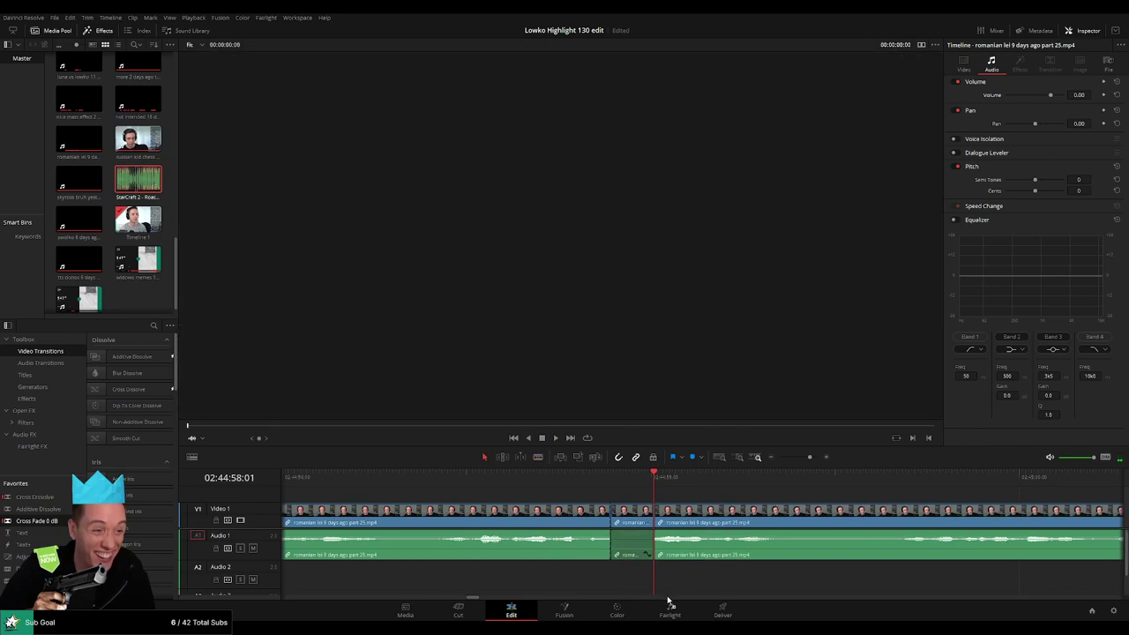
{"action": "left_click_drag", "start_coordinate": [159, 197], "coordinate": [618, 572]}
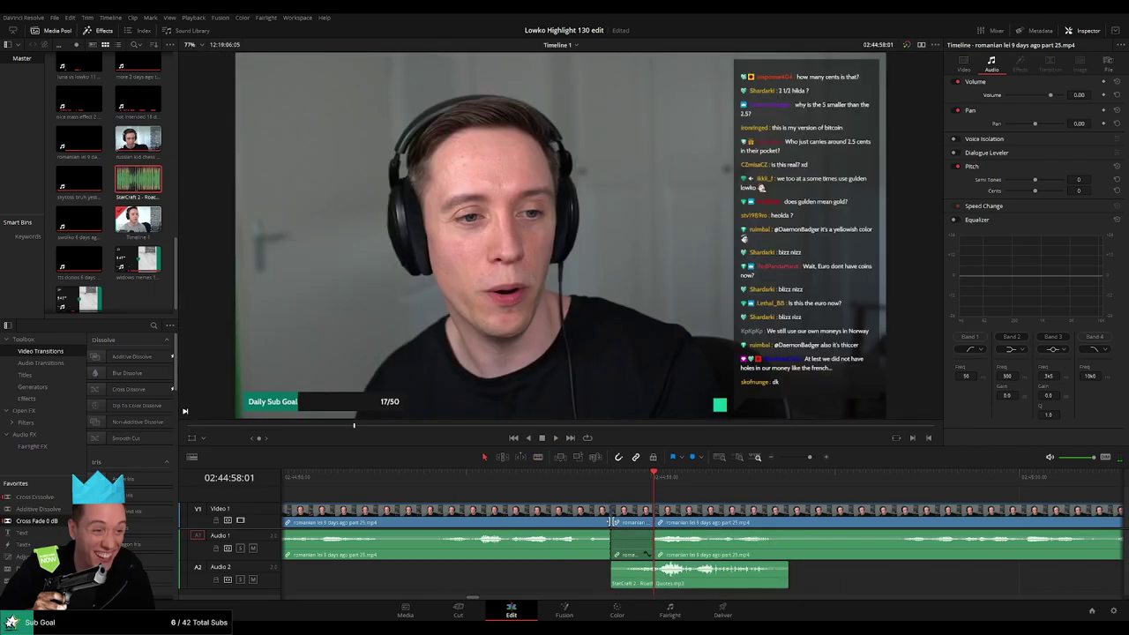
Trim the edit point four frames, slide the sound earlier and shorten it to just the quote.
{"action": "left_click_drag", "start_coordinate": [612, 520], "coordinate": [600, 521]}
{"action": "key", "text": "Up"}
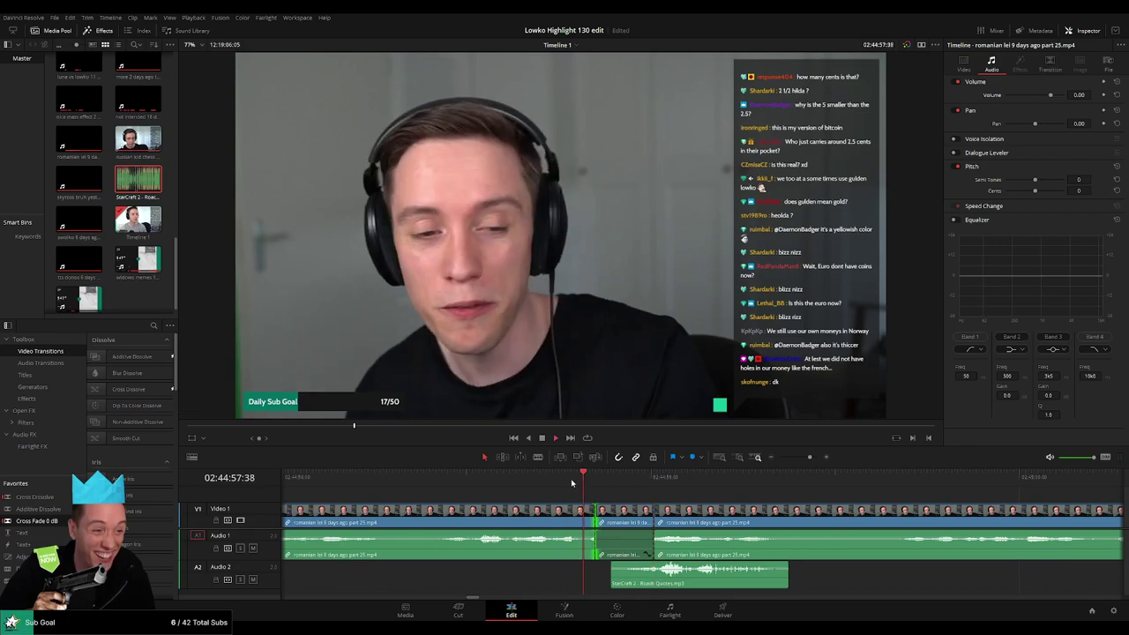
{"action": "left_click", "coordinate": [580, 485]}
{"action": "mouse_move", "coordinate": [618, 573]}
{"action": "left_mouse_down"}
{"action": "mouse_move", "coordinate": [583, 578]}
{"action": "mouse_move", "coordinate": [596, 575]}
{"action": "left_mouse_up"}
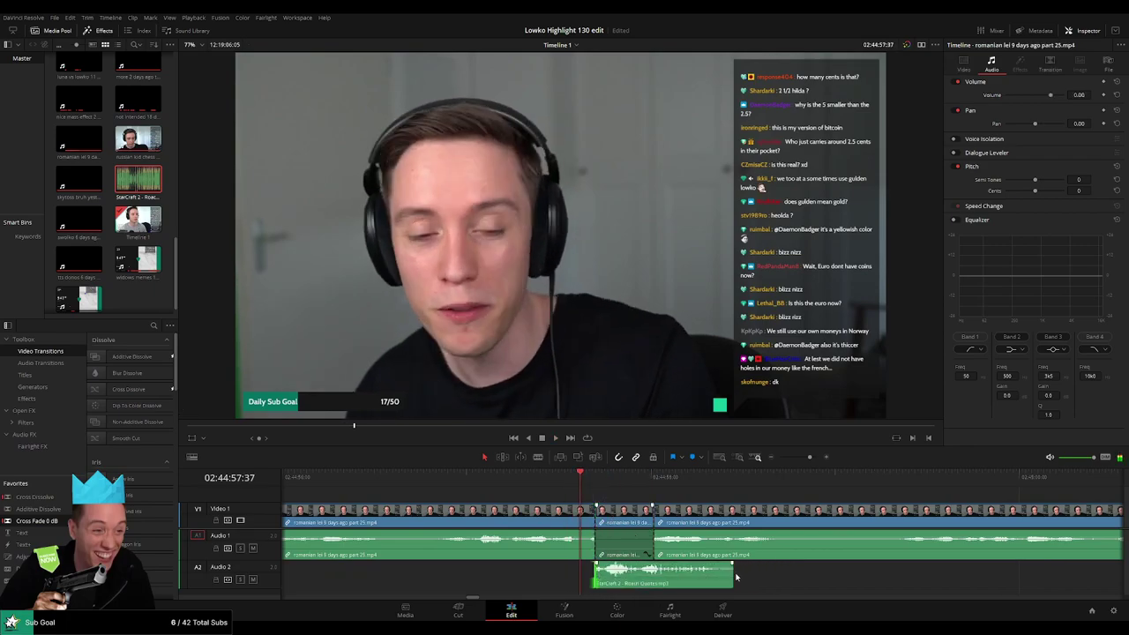
{"action": "left_click_drag", "start_coordinate": [732, 575], "coordinate": [653, 575]}
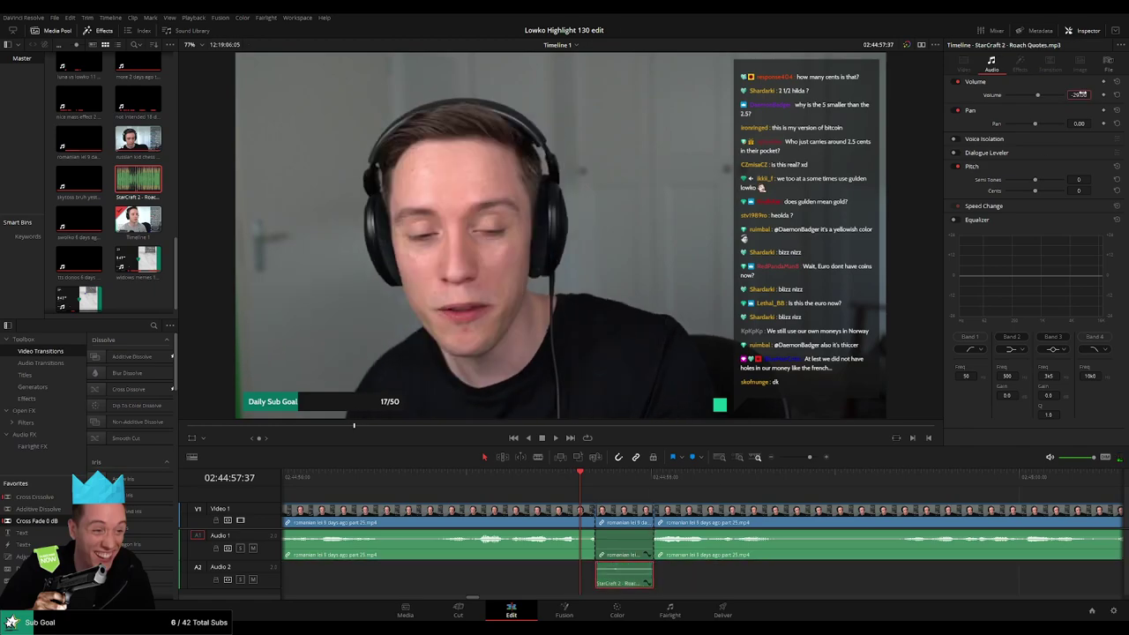
{"action": "key", "text": "space"}
Blade the romanian lei clip where the pause begins.
{"action": "scroll", "coordinate": [747, 501], "scroll_direction": "down", "scroll_amount": 3}
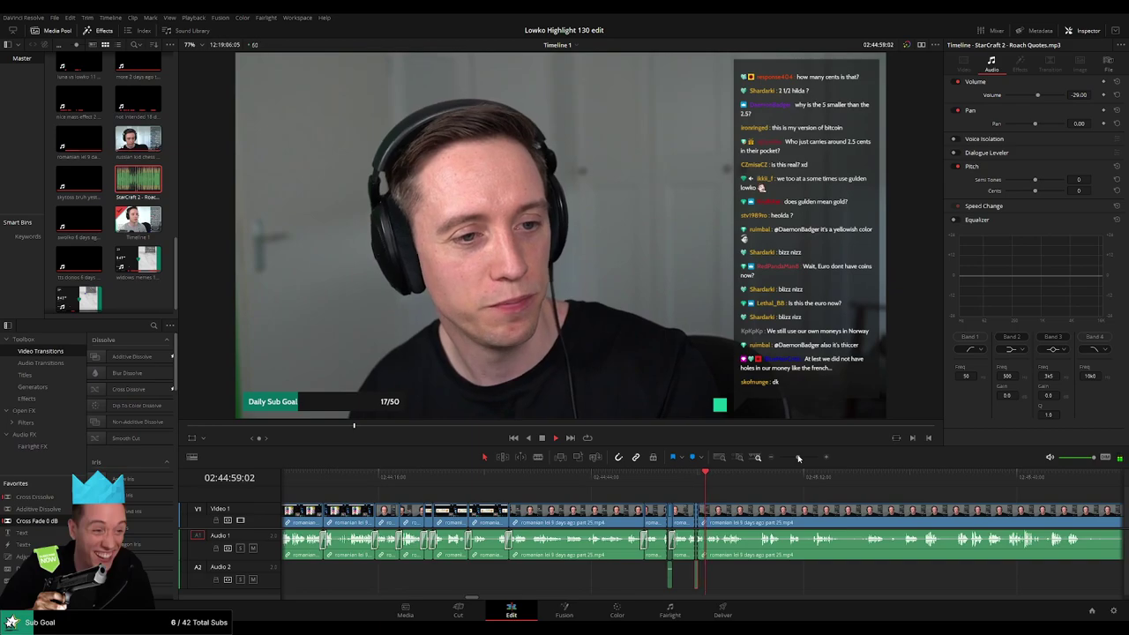
{"action": "scroll", "coordinate": [741, 506], "scroll_direction": "up", "scroll_amount": 3}
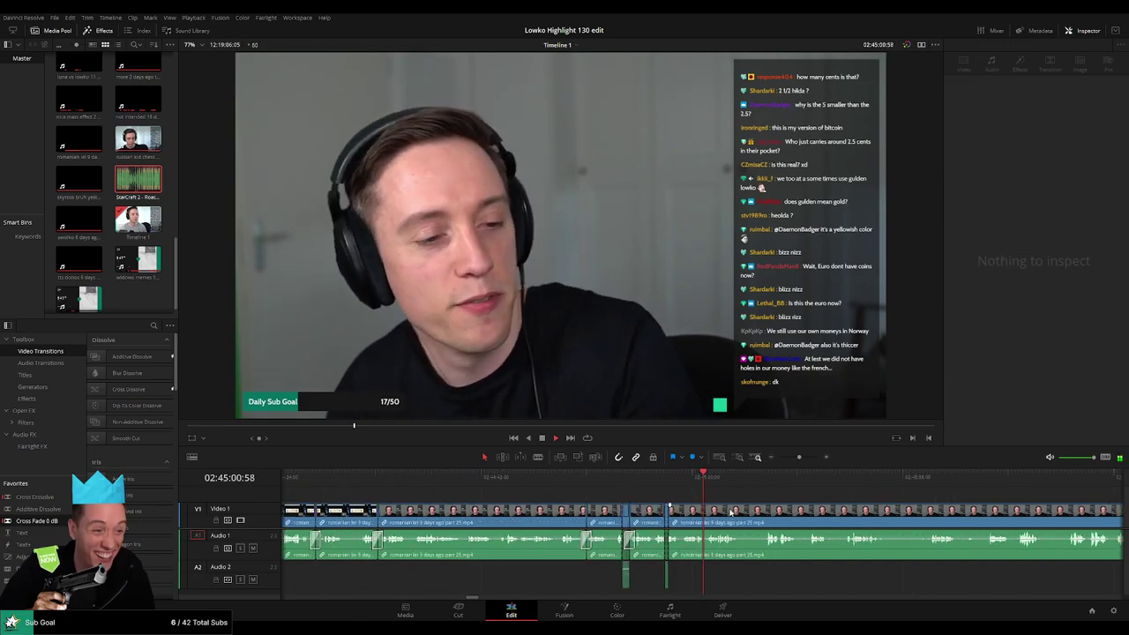
{"action": "scroll", "coordinate": [732, 512], "scroll_direction": "right", "scroll_amount": 3}
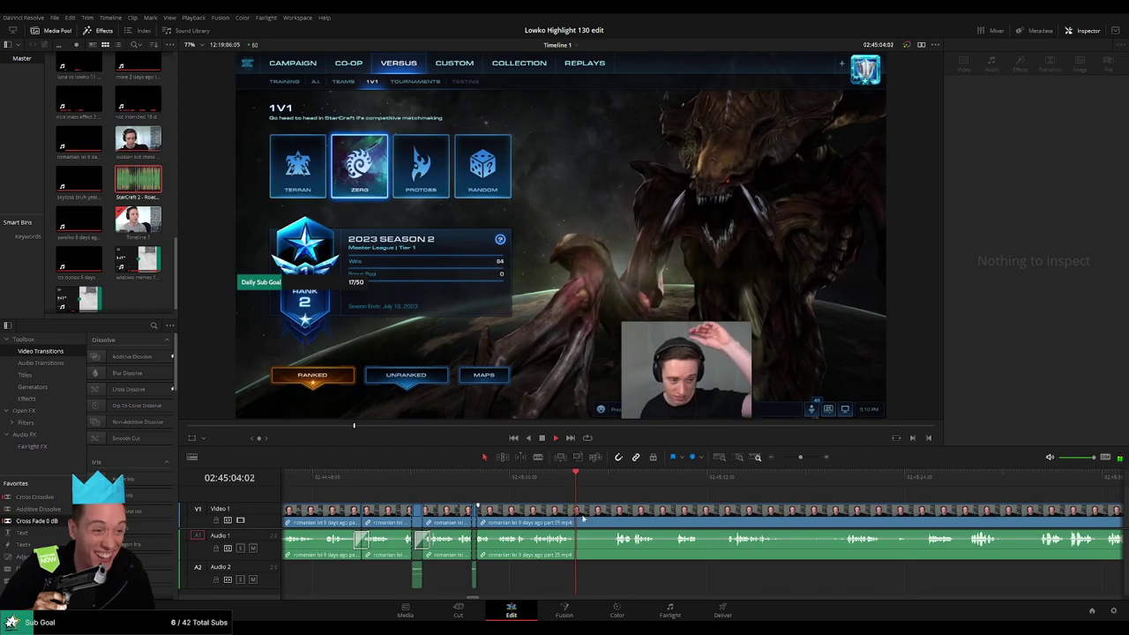
{"action": "key", "text": "b"}
{"action": "left_click", "coordinate": [577, 510]}
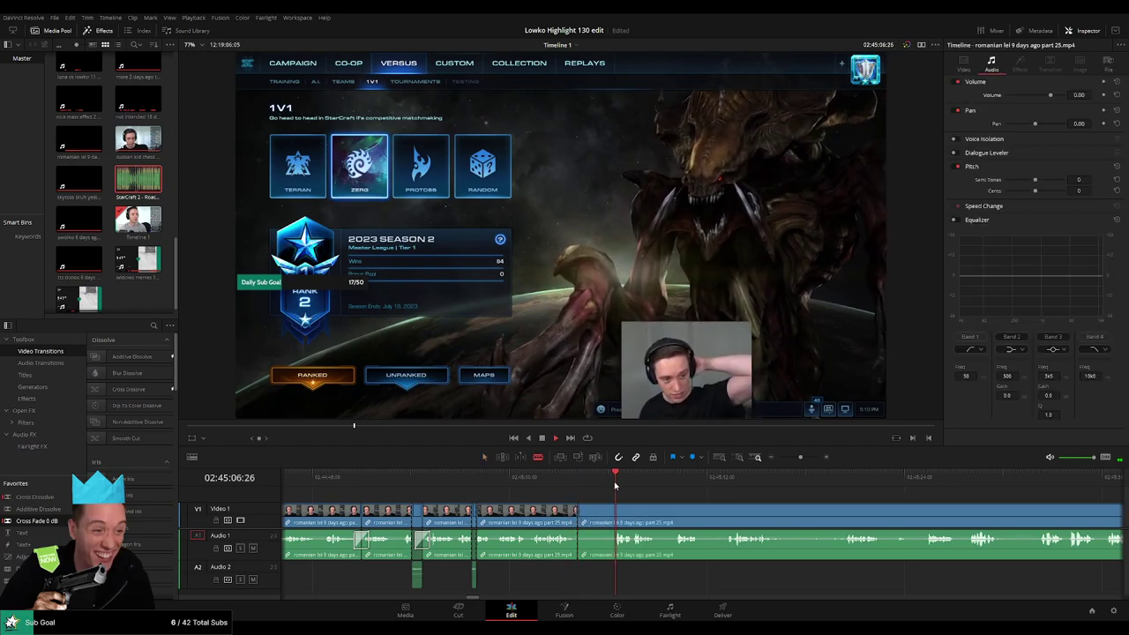
{"action": "key", "text": "a"}
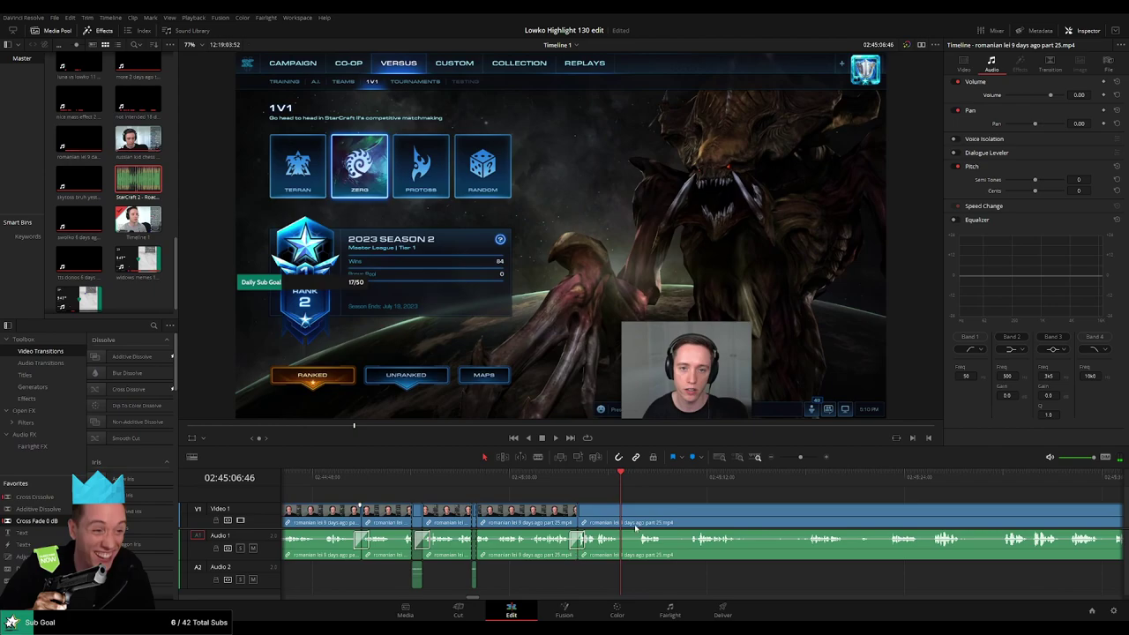
Cut out the short pause, ripple delete it and trim the next edit point slightly.
{"action": "scroll", "coordinate": [565, 512], "scroll_direction": "right", "scroll_amount": 3}
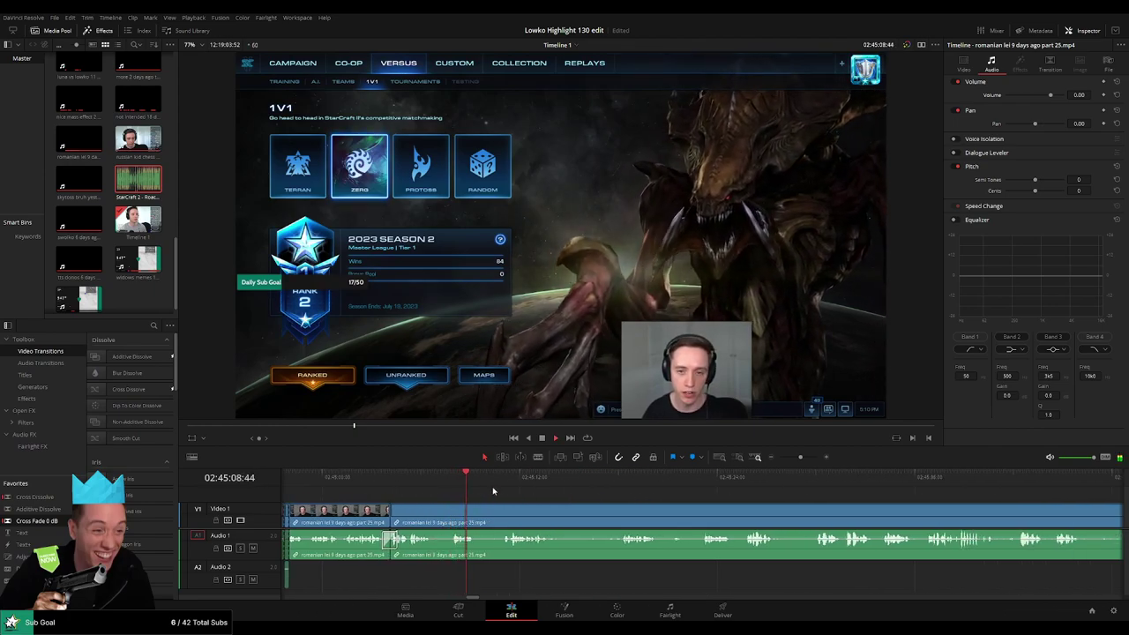
{"action": "left_click", "coordinate": [506, 484]}
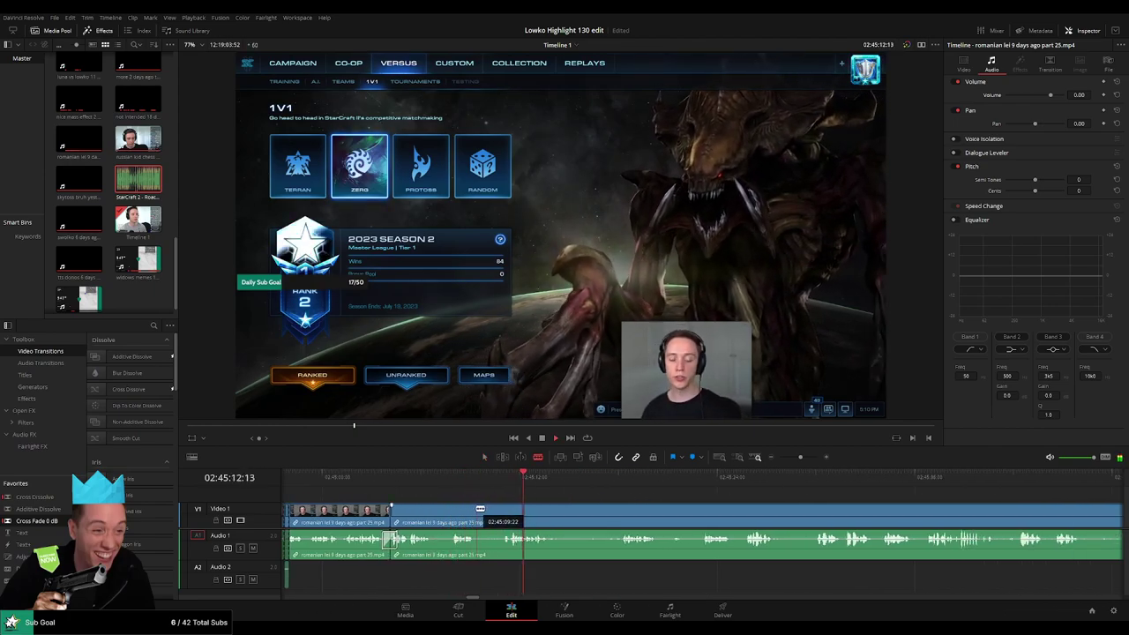
{"action": "left_click", "coordinate": [477, 512]}
{"action": "left_click", "coordinate": [500, 512]}
{"action": "key", "text": "a"}
{"action": "left_click", "coordinate": [490, 521]}
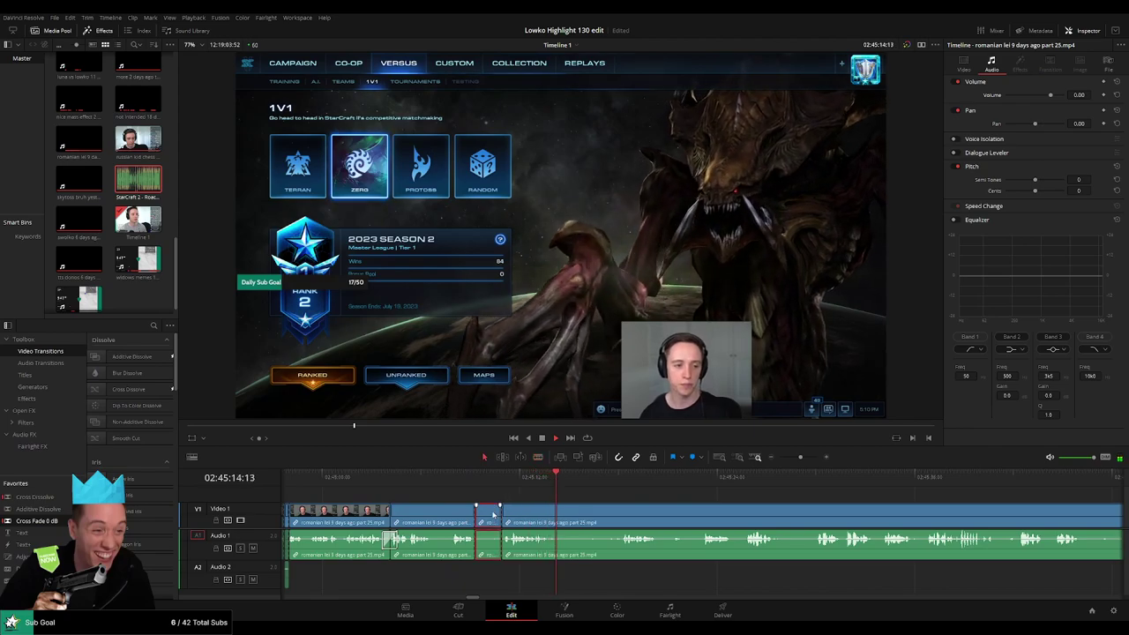
{"action": "key", "text": "Delete"}
{"action": "left_click_drag", "start_coordinate": [536, 516], "coordinate": [533, 516]}
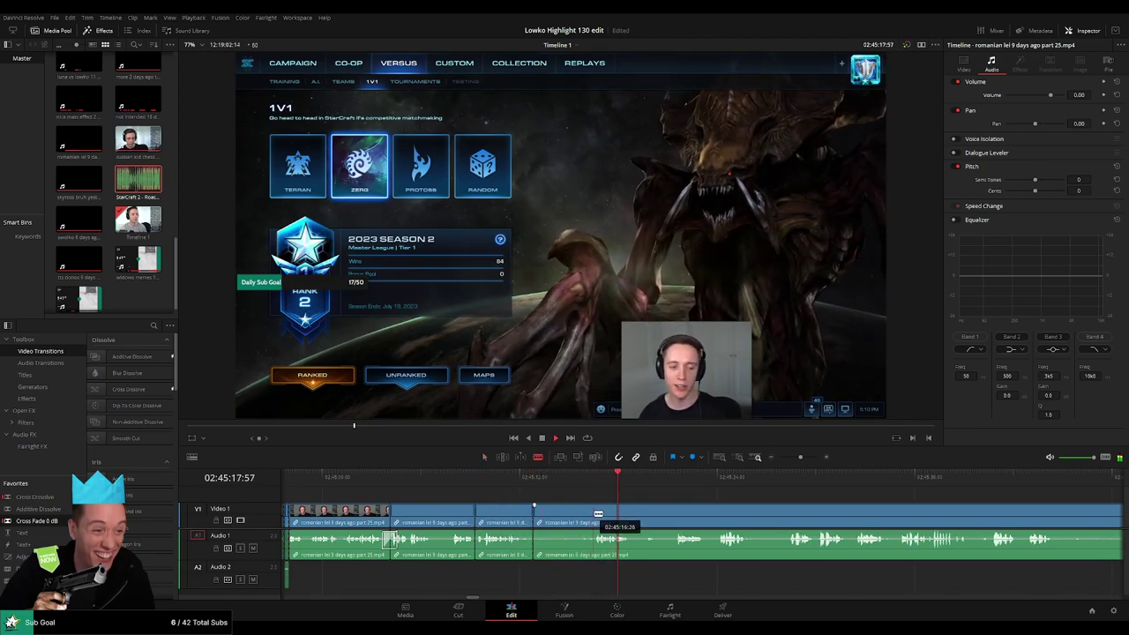
{"action": "left_click", "coordinate": [680, 482]}
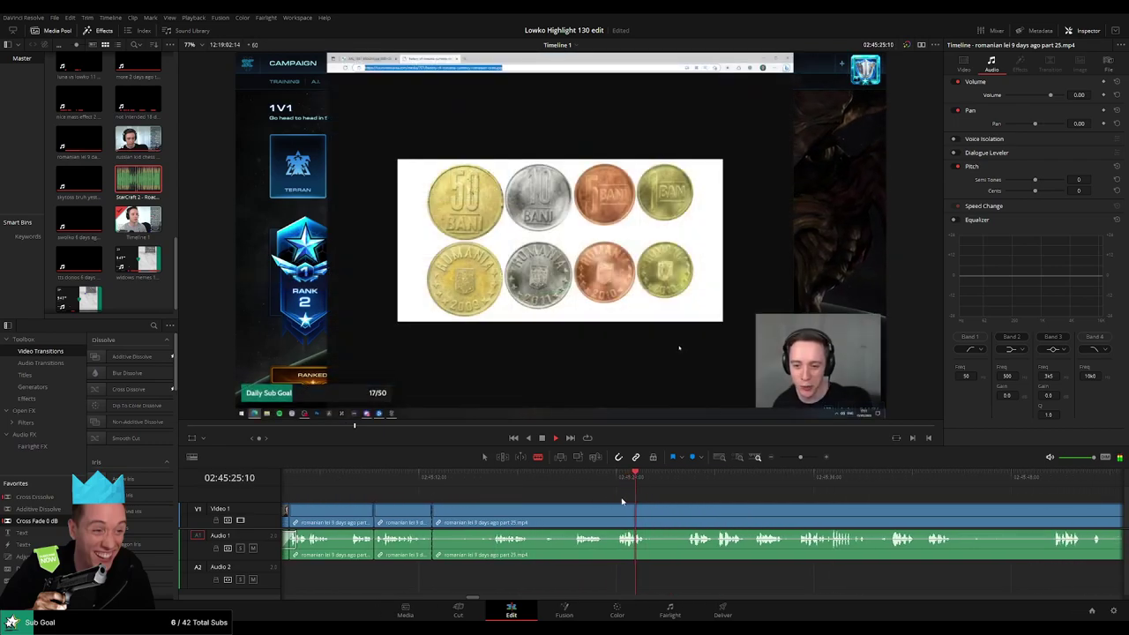
Split the clip at the StarCraft menu shot and ripple delete the piece before the split.
{"action": "left_click_drag", "start_coordinate": [568, 481], "coordinate": [613, 484]}
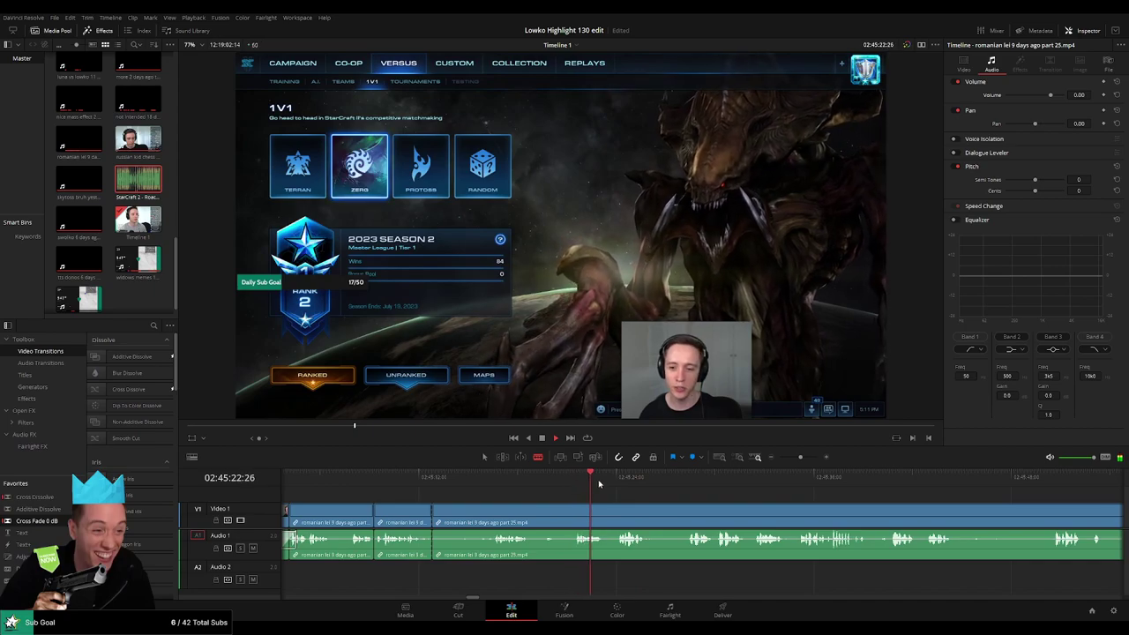
{"action": "key", "text": "ctrl+b"}
{"action": "key", "text": "space"}
{"action": "left_click", "coordinate": [589, 513]}
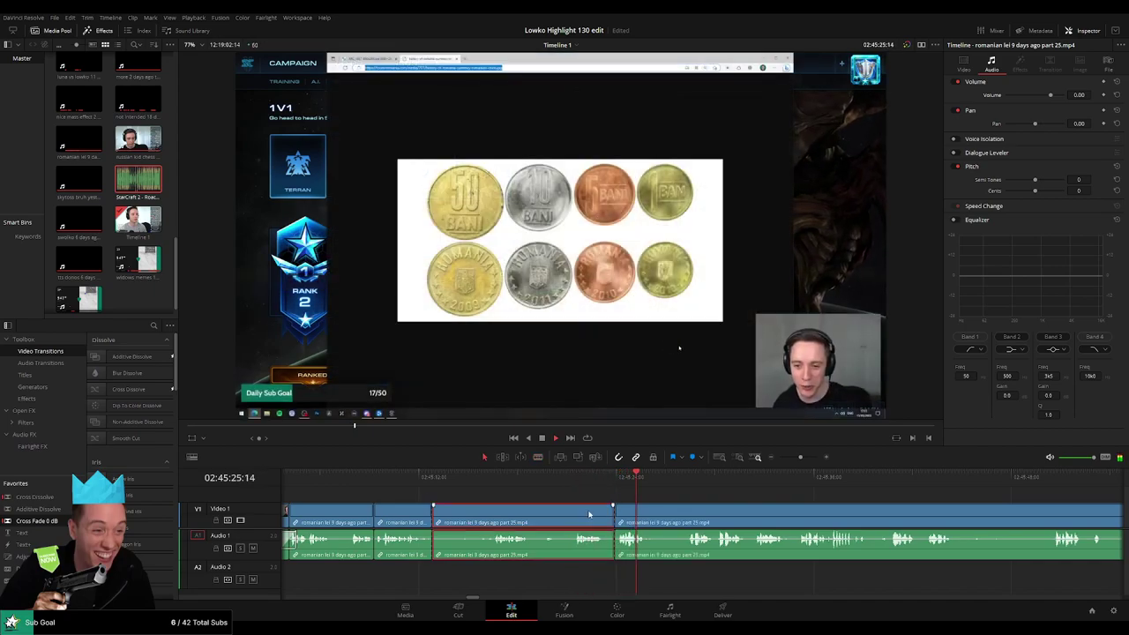
{"action": "key", "text": "Delete"}
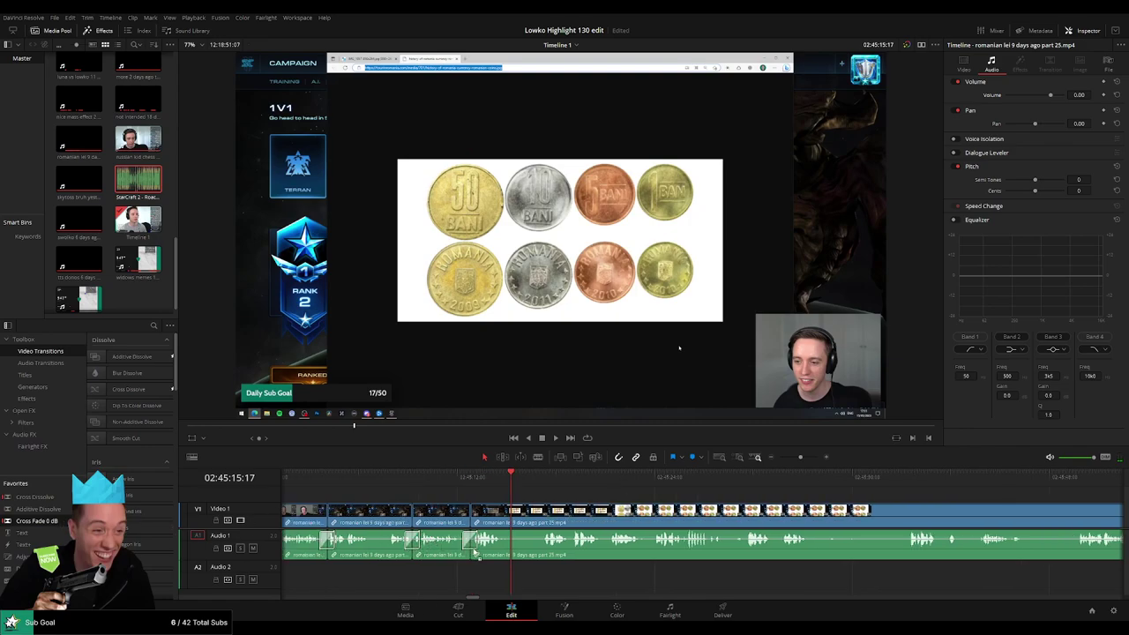
{"action": "left_click", "coordinate": [536, 486]}
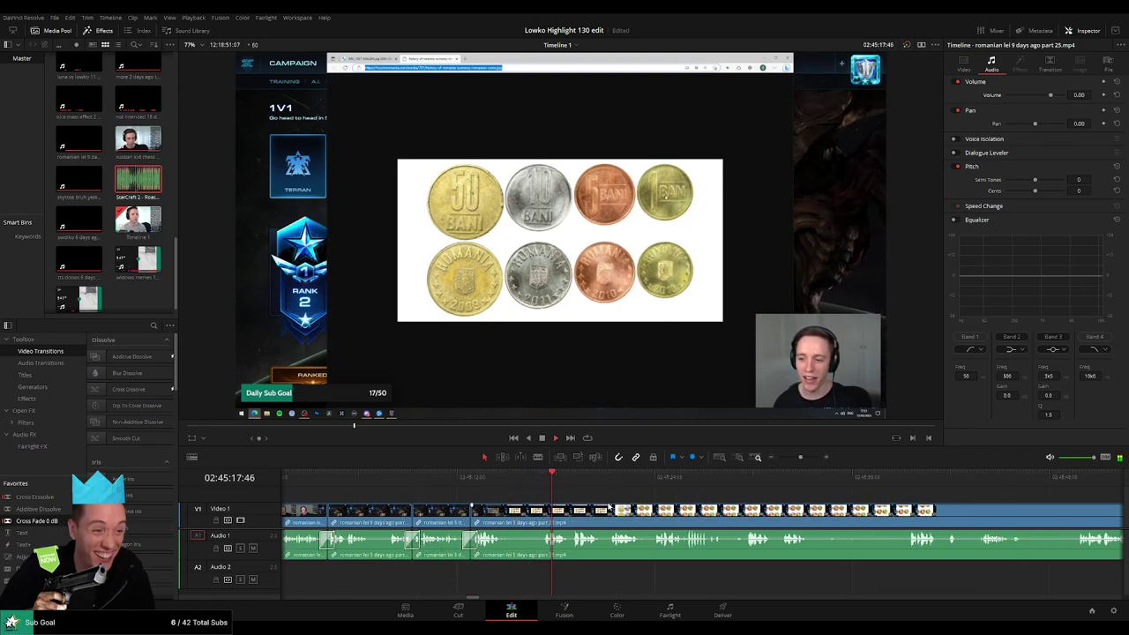
Blade around the next unwanted part, ripple delete it and play back the cut.
{"action": "scroll", "coordinate": [647, 514], "scroll_direction": "right", "scroll_amount": 3}
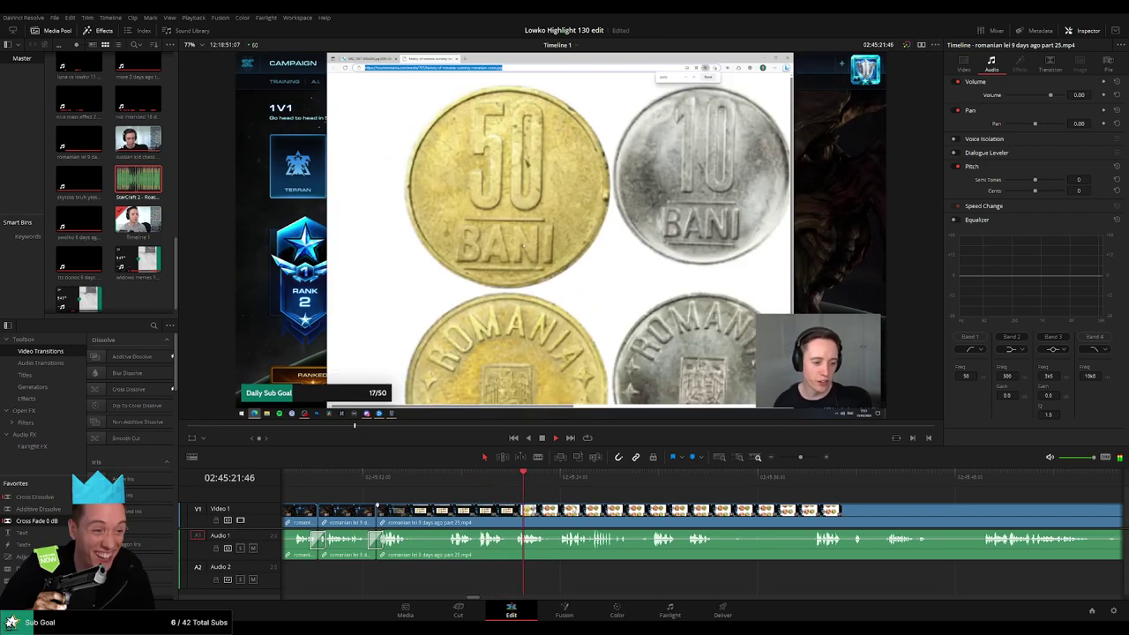
{"action": "scroll", "coordinate": [587, 531], "scroll_direction": "right", "scroll_amount": 2}
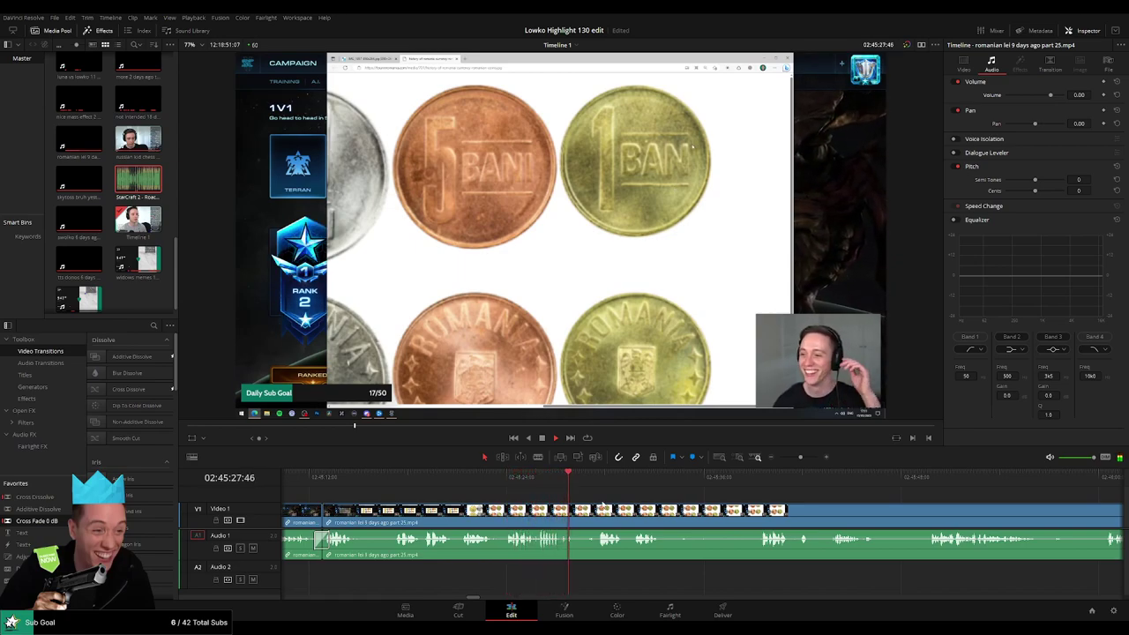
{"action": "scroll", "coordinate": [617, 529], "scroll_direction": "right", "scroll_amount": 3}
{"action": "key", "text": "b"}
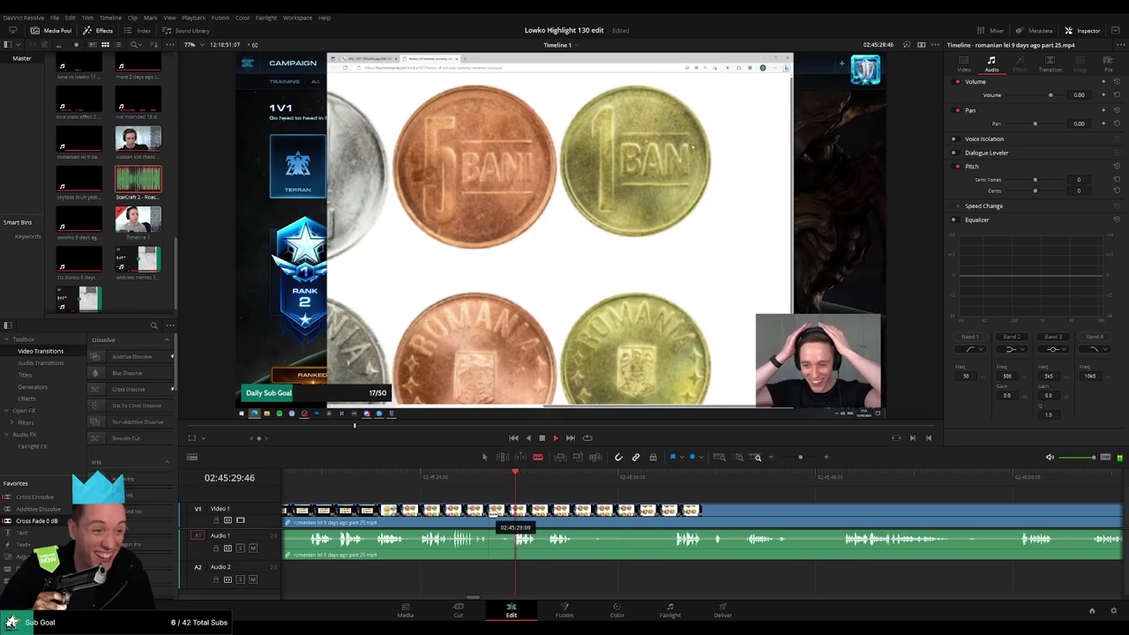
{"action": "left_click", "coordinate": [487, 511]}
{"action": "left_click", "coordinate": [510, 510]}
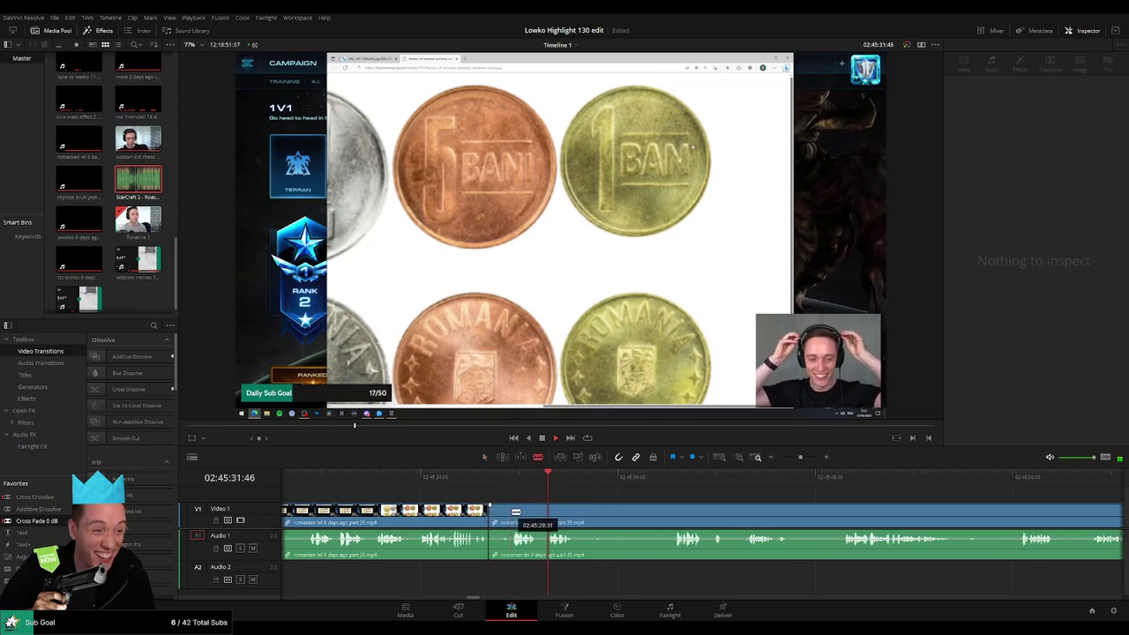
{"action": "key", "text": "a"}
{"action": "left_click", "coordinate": [505, 514]}
{"action": "key", "text": "Delete"}
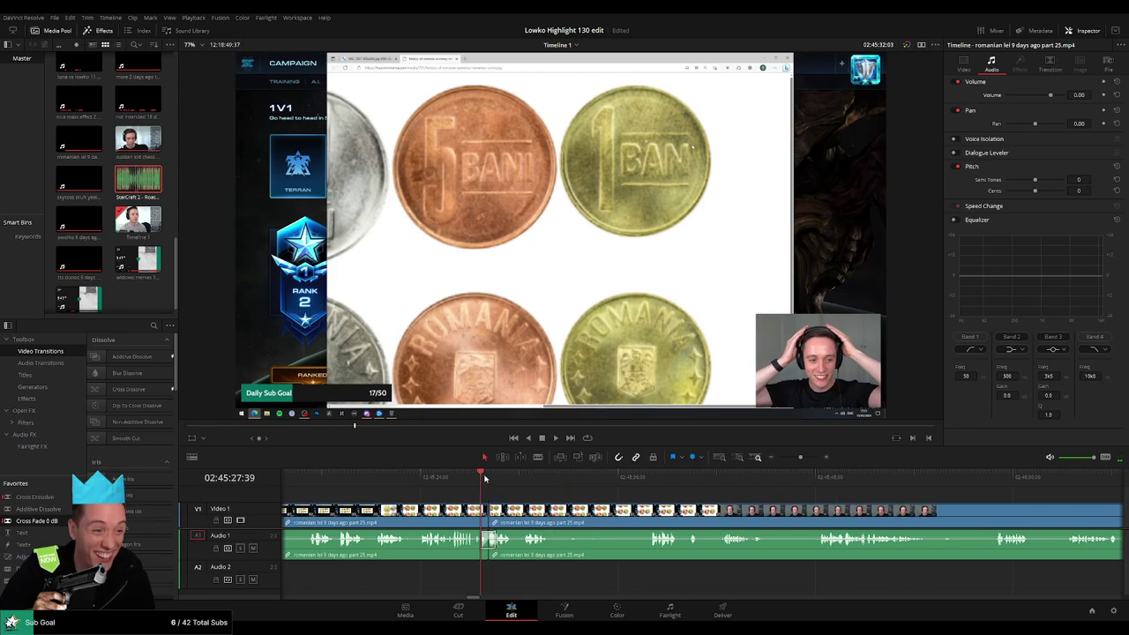
{"action": "key", "text": "space"}
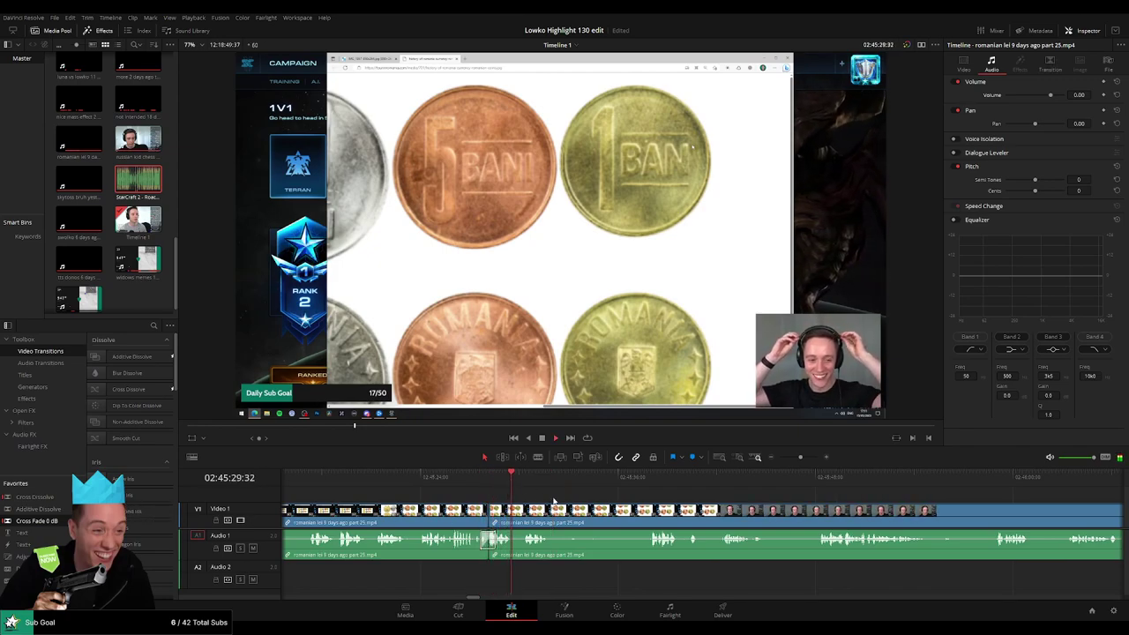
Cut out another middle piece further along the clip and close the gap.
{"action": "scroll", "coordinate": [554, 501], "scroll_direction": "right", "scroll_amount": 2}
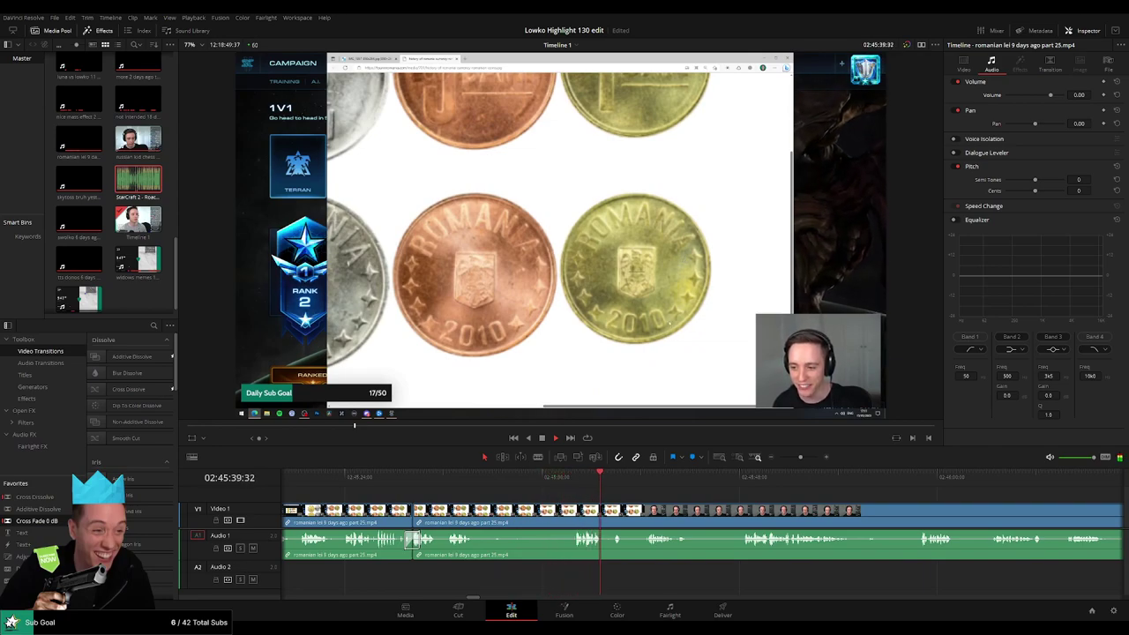
{"action": "key", "text": "q"}
{"action": "left_click", "coordinate": [468, 483]}
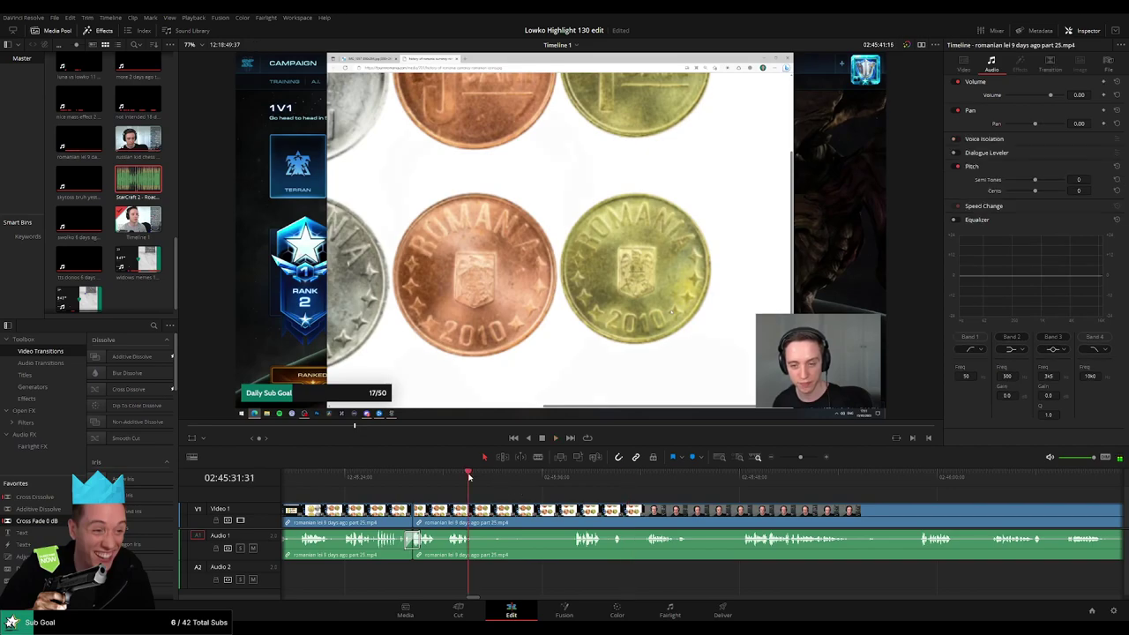
{"action": "key", "text": "ctrl+b"}
{"action": "left_click", "coordinate": [559, 476]}
{"action": "key", "text": "ctrl+b"}
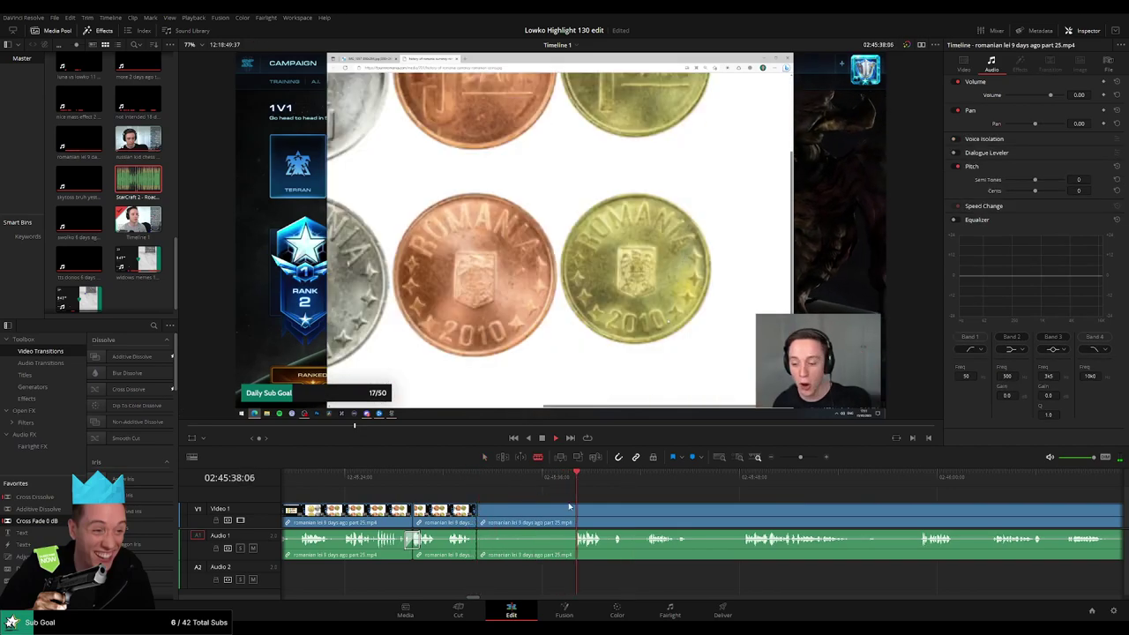
{"action": "left_click", "coordinate": [553, 510]}
{"action": "key", "text": "BackSpace"}
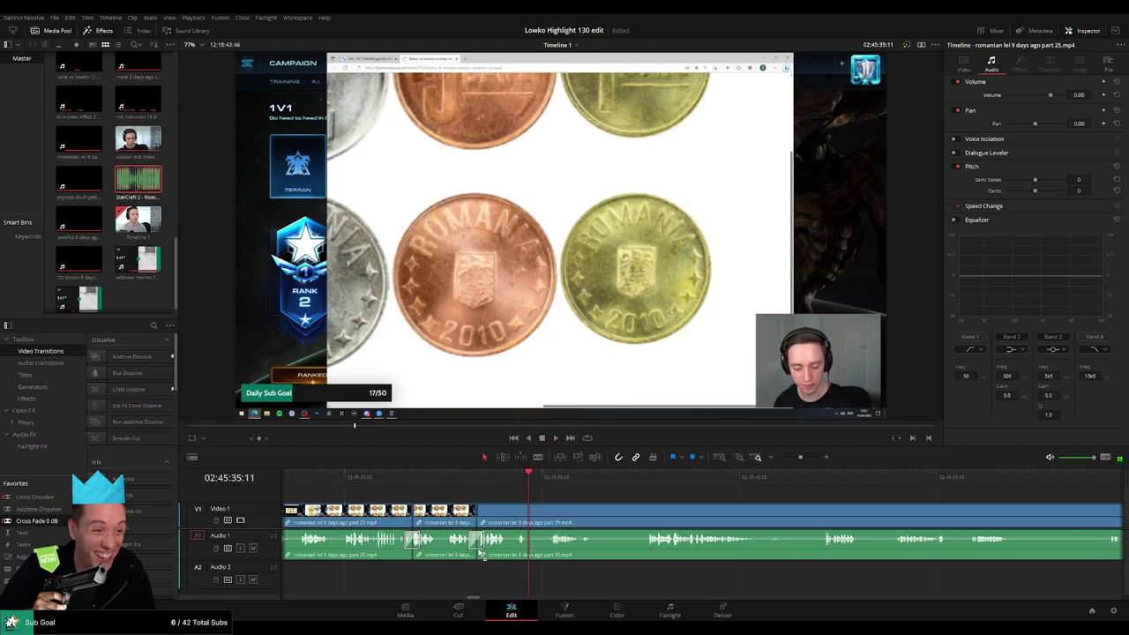
{"action": "scroll", "coordinate": [703, 516], "scroll_direction": "left", "scroll_amount": 3}
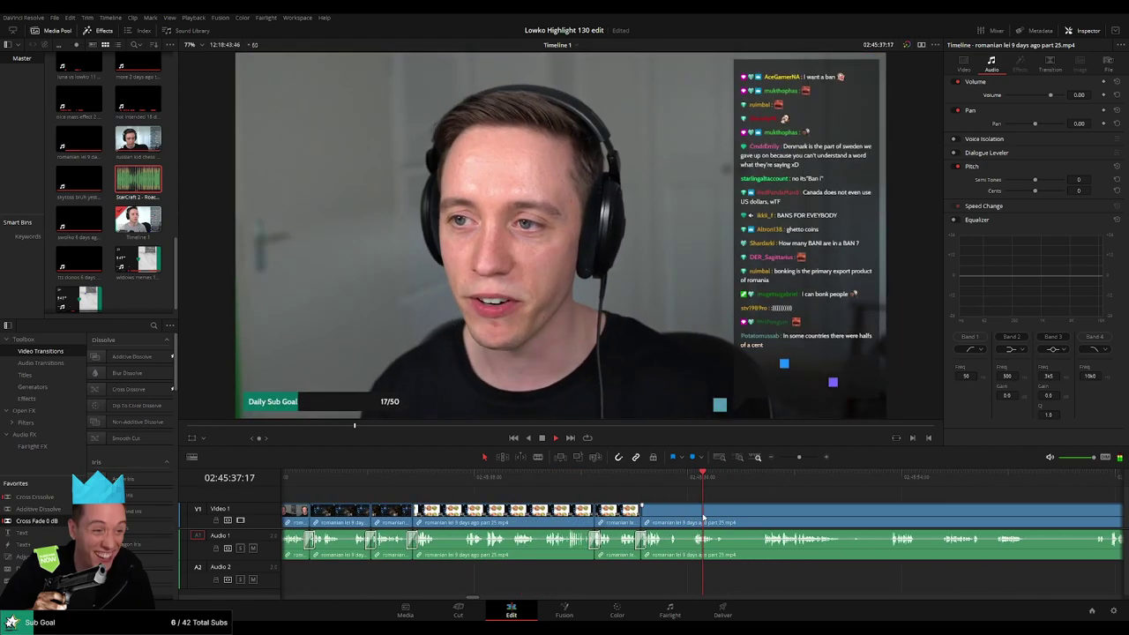
Delete the selected pause and the segment after a new playhead split, closing both gaps.
{"action": "left_click_drag", "start_coordinate": [799, 457], "coordinate": [806, 459]}
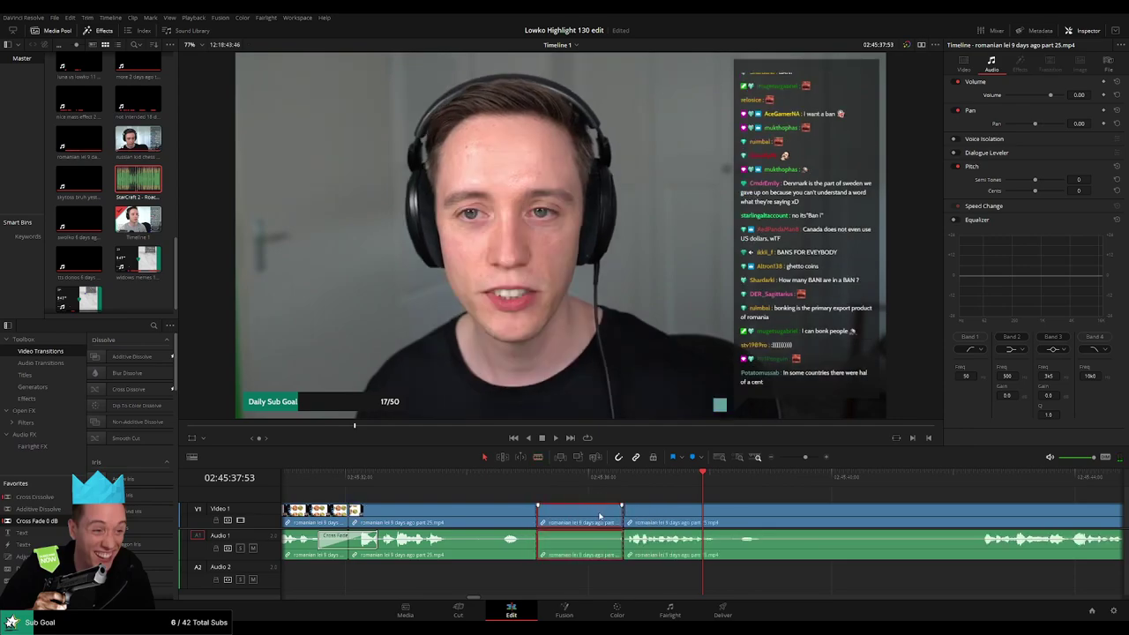
{"action": "key", "text": "Delete"}
{"action": "key", "text": "/"}
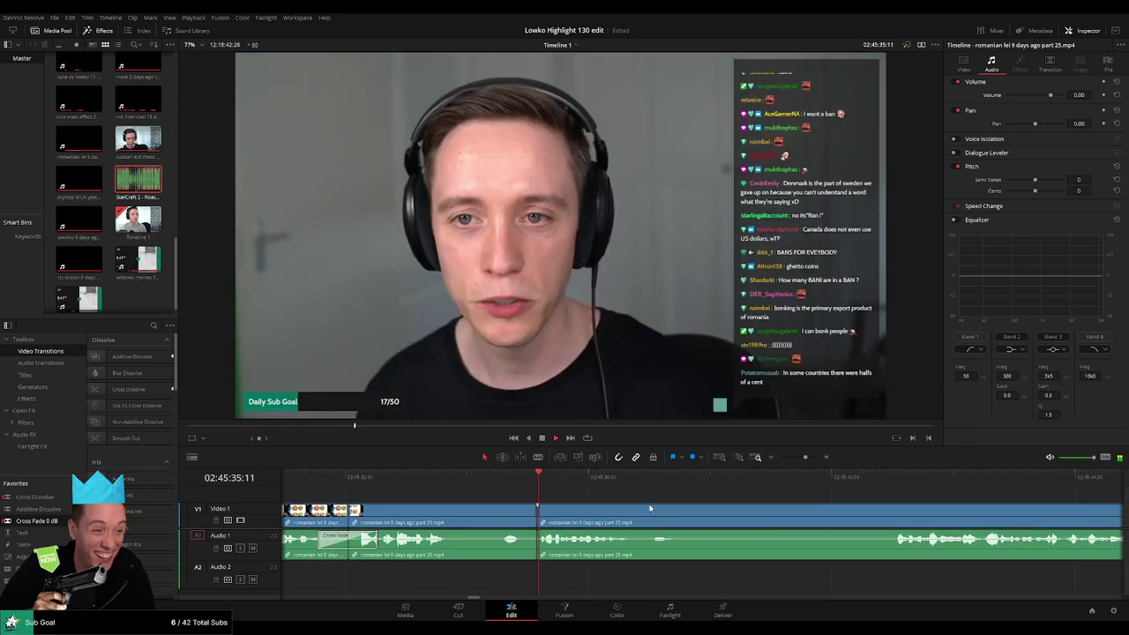
{"action": "scroll", "coordinate": [705, 509], "scroll_direction": "up", "scroll_amount": 2}
{"action": "scroll", "coordinate": [512, 488], "scroll_direction": "down", "scroll_amount": 2}
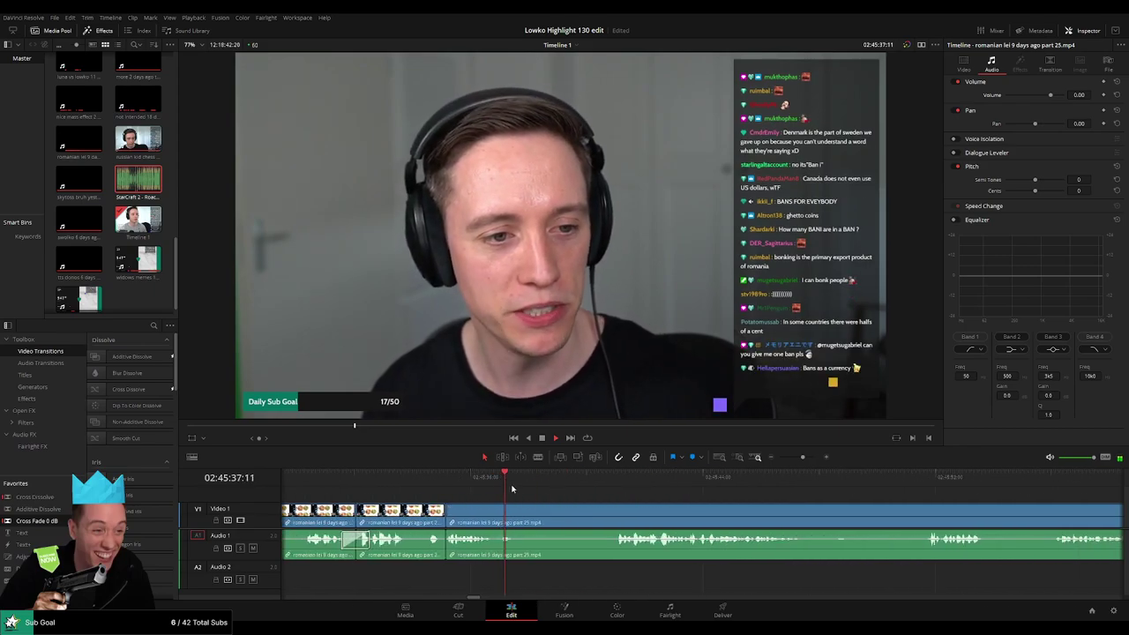
{"action": "key", "text": "space"}
{"action": "key", "text": "b"}
{"action": "key", "text": "ctrl+b"}
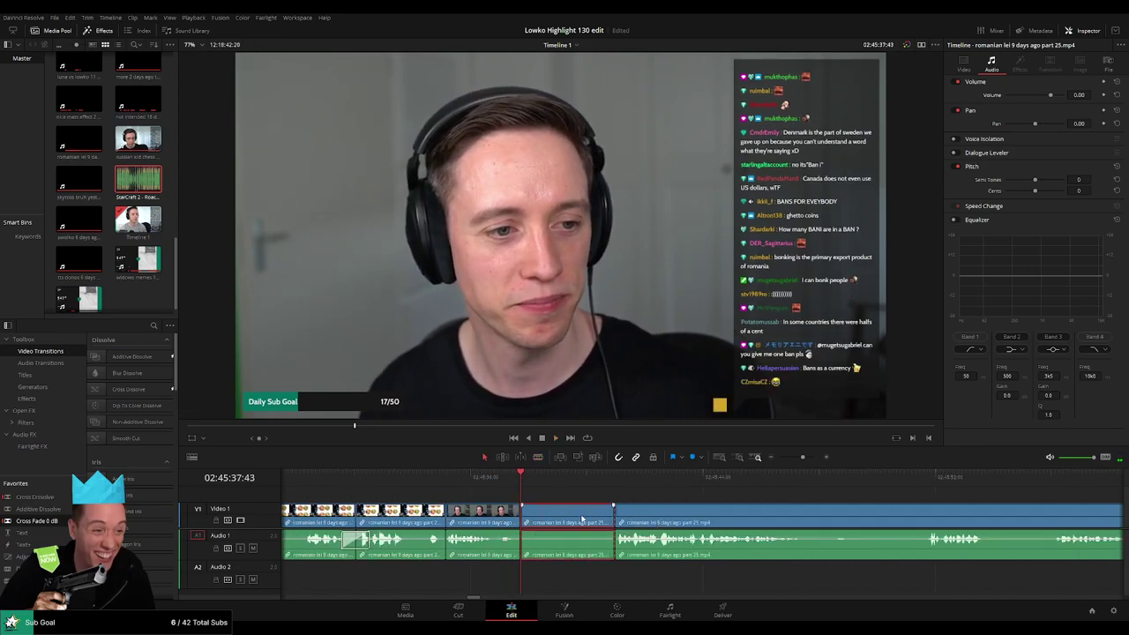
{"action": "key", "text": "Delete"}
{"action": "key", "text": "space"}
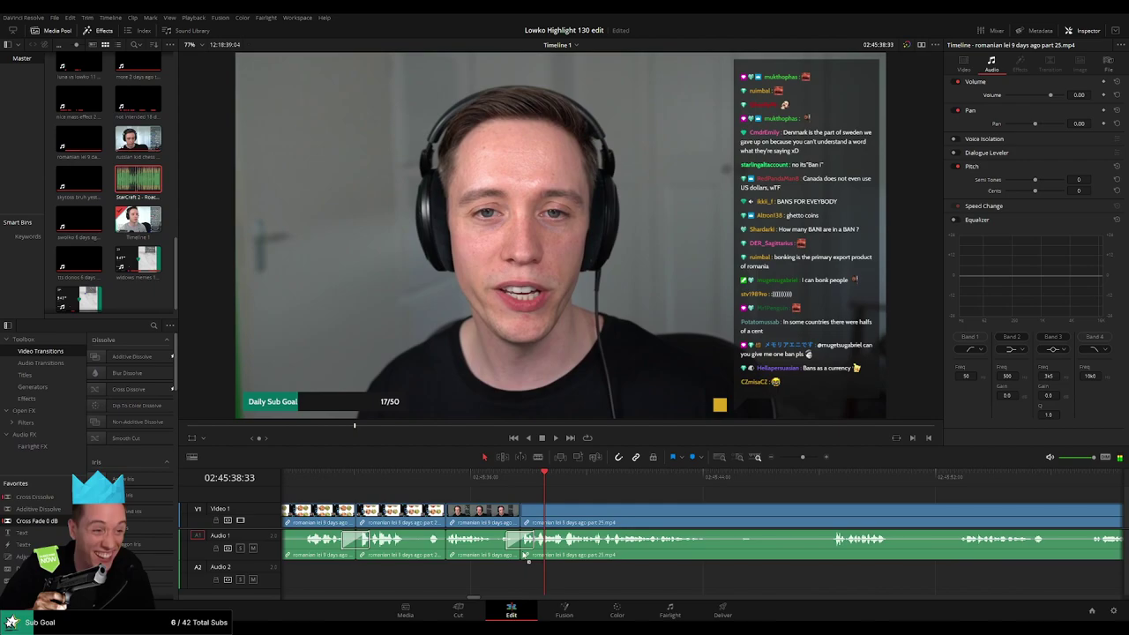
Blade out two more pauses and ripple delete each one, closing the gaps.
{"action": "left_click", "coordinate": [719, 509]}
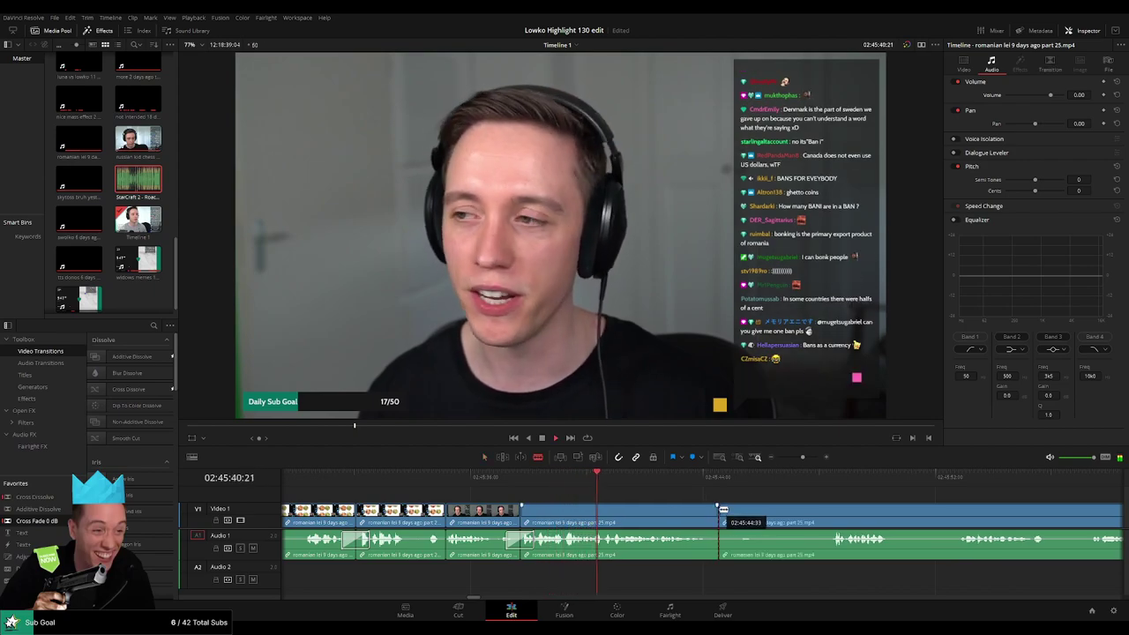
{"action": "left_click", "coordinate": [827, 509]}
{"action": "key", "text": "a"}
{"action": "left_click", "coordinate": [798, 511]}
{"action": "key", "text": "Delete"}
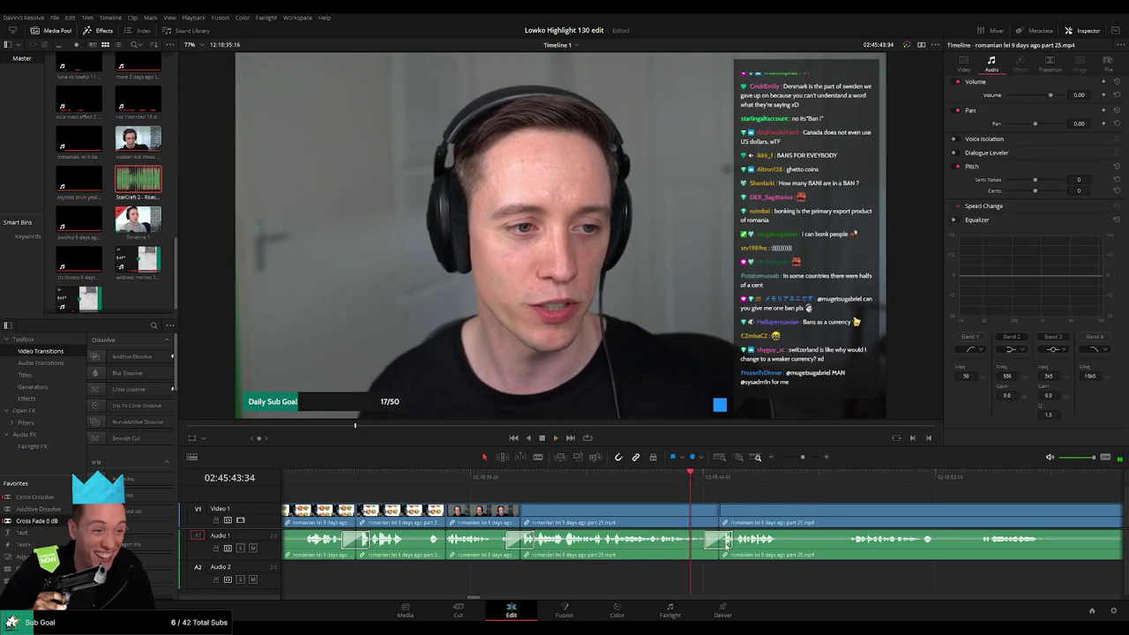
{"action": "key", "text": "b"}
{"action": "left_click", "coordinate": [563, 515]}
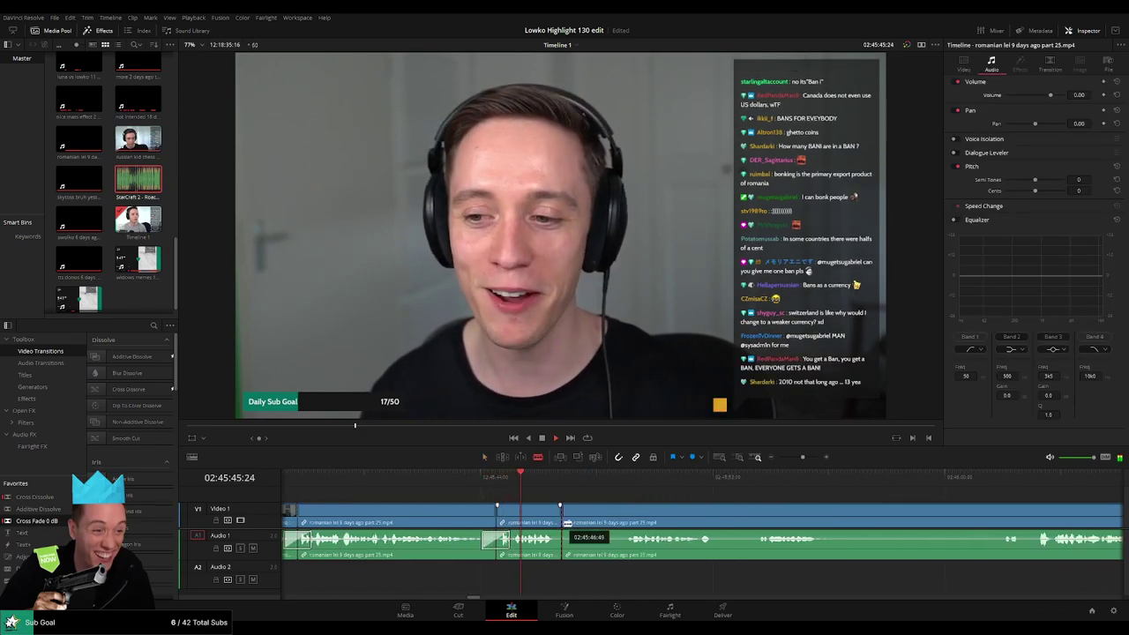
{"action": "left_click", "coordinate": [632, 518]}
{"action": "key", "text": "a"}
{"action": "left_click", "coordinate": [591, 522]}
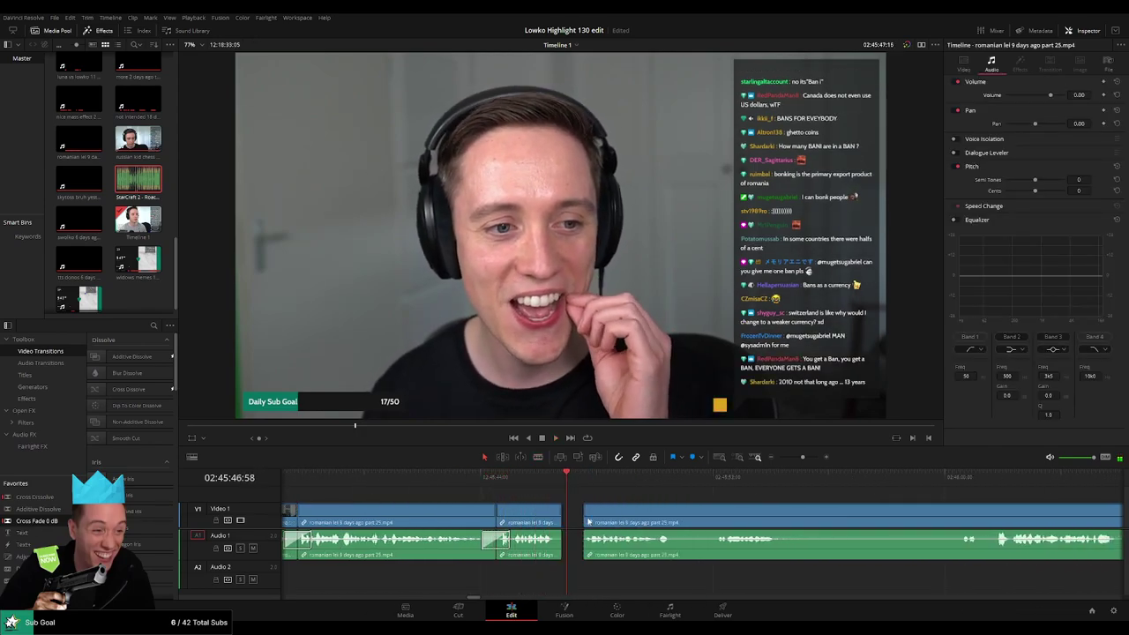
{"action": "key", "text": "Delete"}
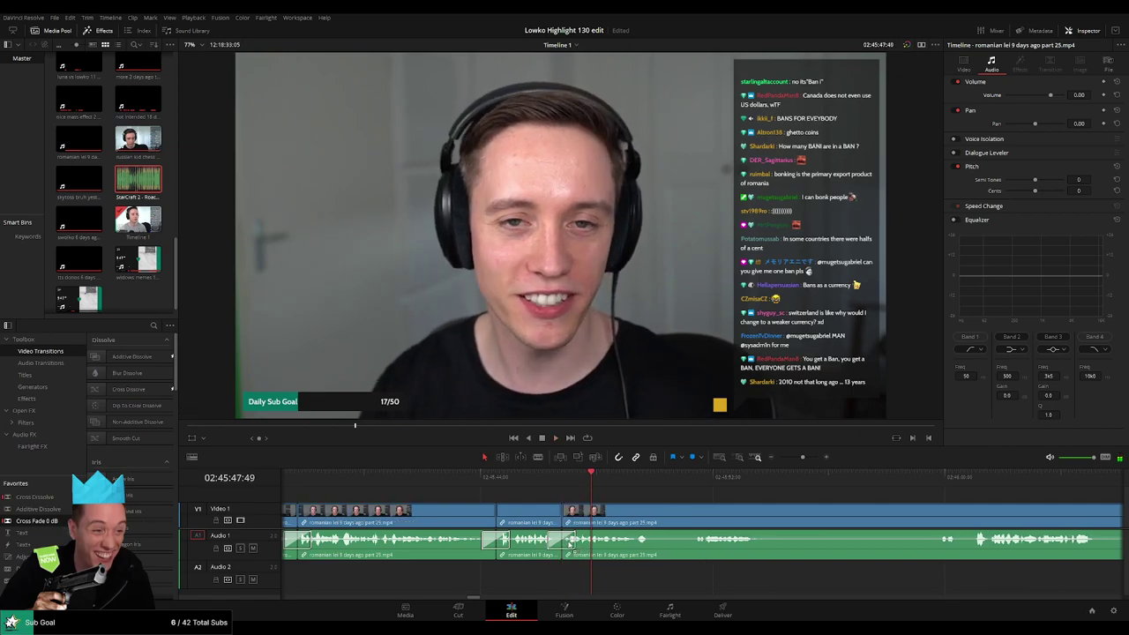
Split around the pause near 02:45:51, trim the leftover short clip and delete it.
{"action": "scroll", "coordinate": [599, 516], "scroll_direction": "right", "scroll_amount": 3}
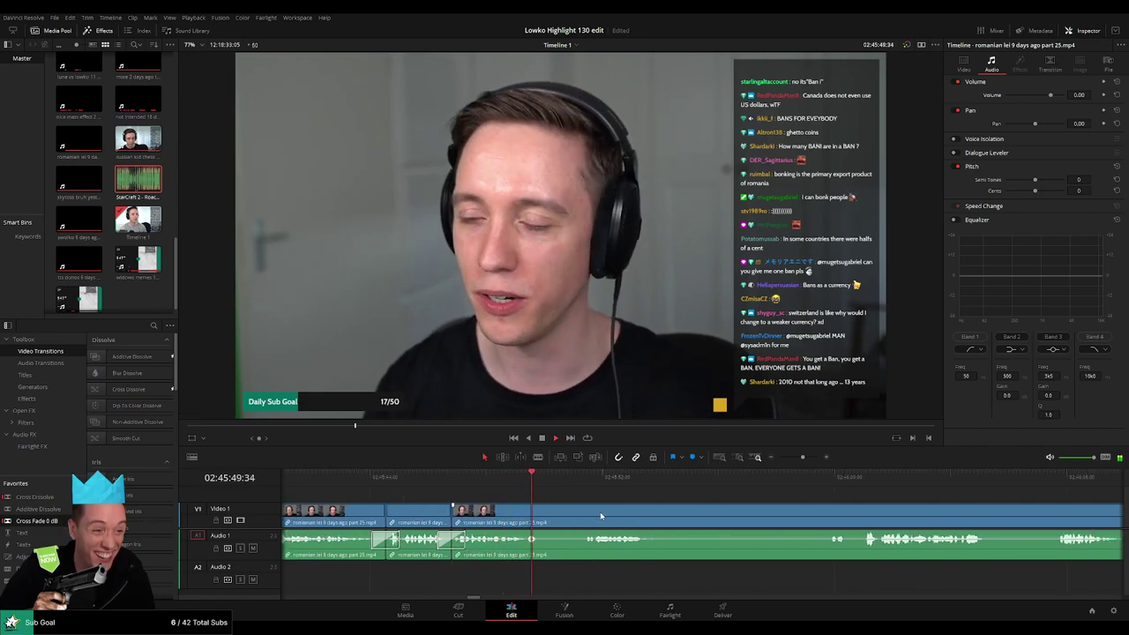
{"action": "left_click", "coordinate": [579, 481]}
{"action": "scroll", "coordinate": [486, 498], "scroll_direction": "right", "scroll_amount": 3}
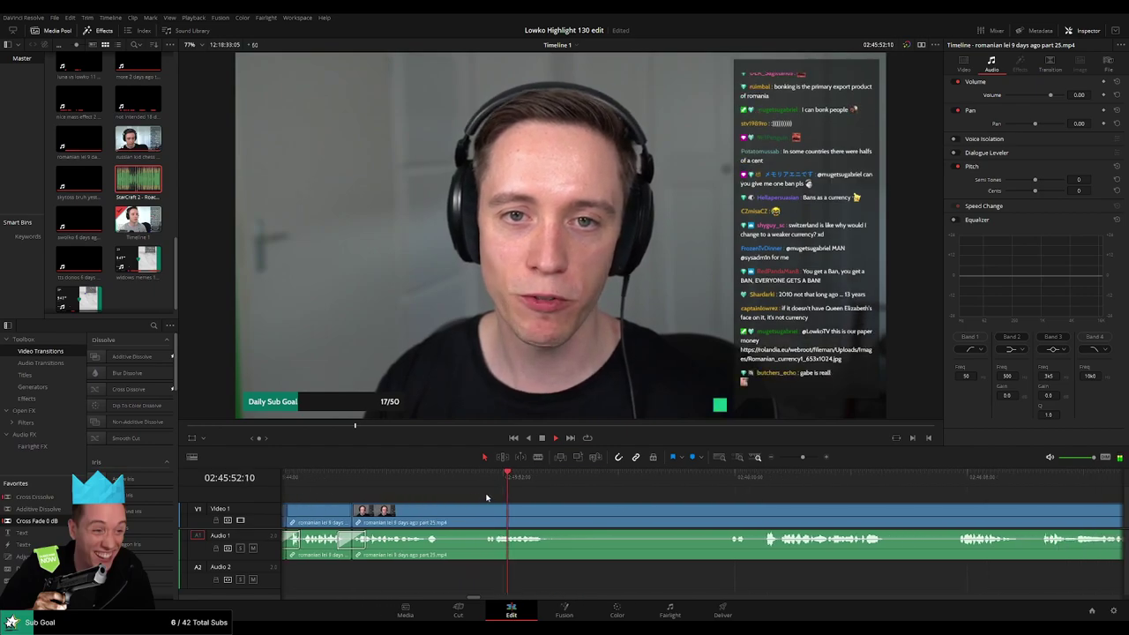
{"action": "left_click", "coordinate": [570, 515]}
{"action": "left_click", "coordinate": [717, 477]}
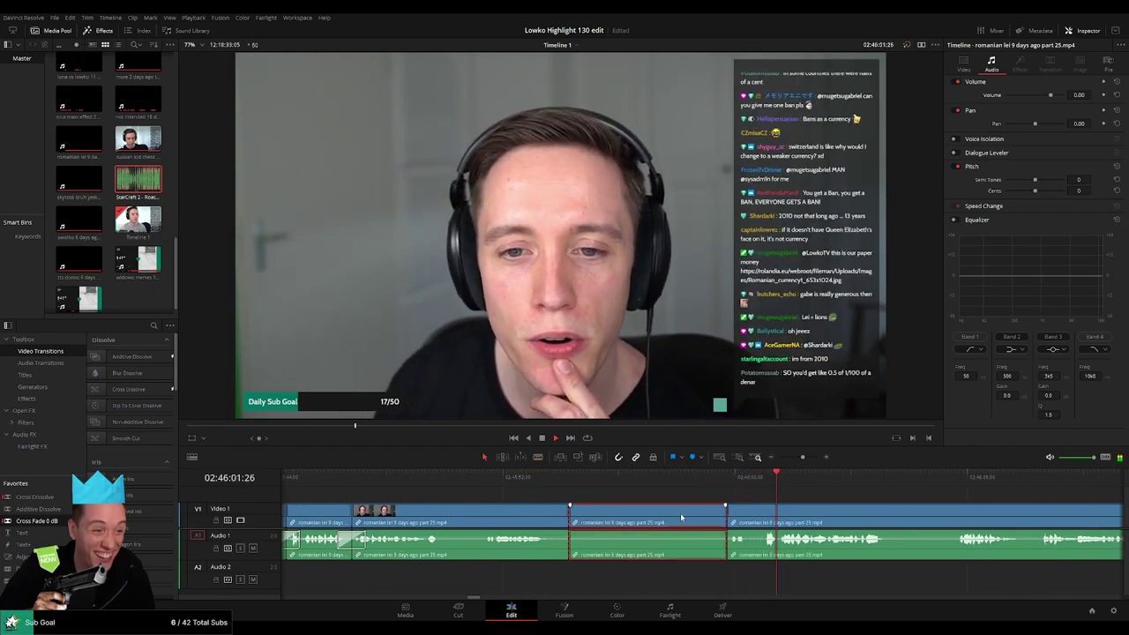
{"action": "key", "text": "a"}
{"action": "left_click", "coordinate": [620, 478]}
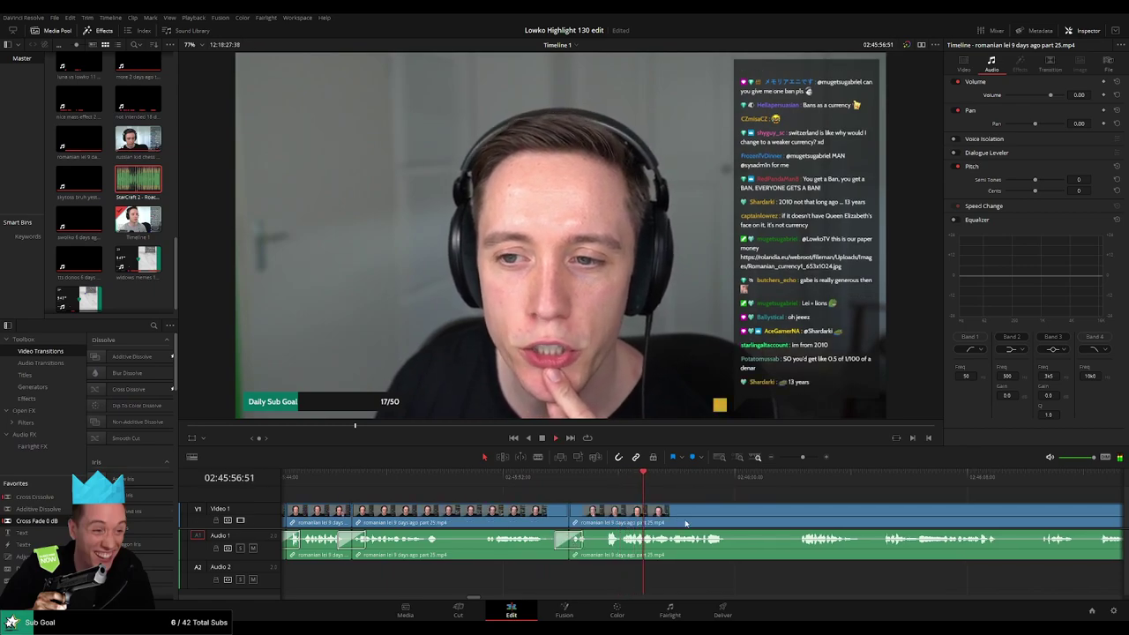
{"action": "scroll", "coordinate": [635, 519], "scroll_direction": "right", "scroll_amount": 4}
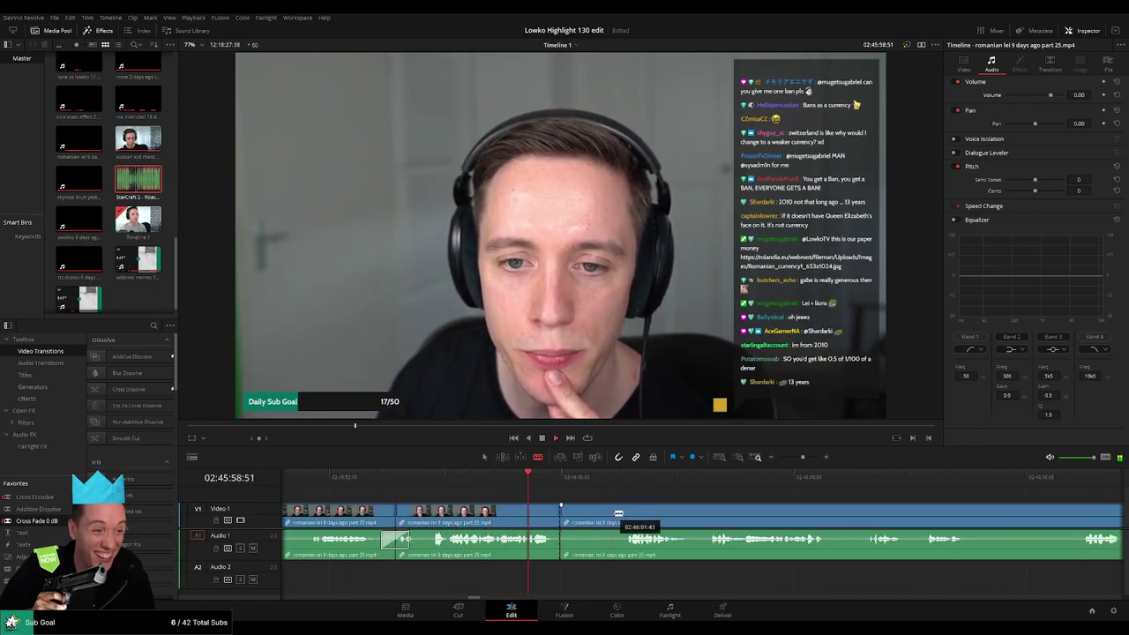
{"action": "left_click_drag", "start_coordinate": [565, 516], "coordinate": [622, 516]}
{"action": "left_click", "coordinate": [590, 518]}
{"action": "key", "text": "Delete"}
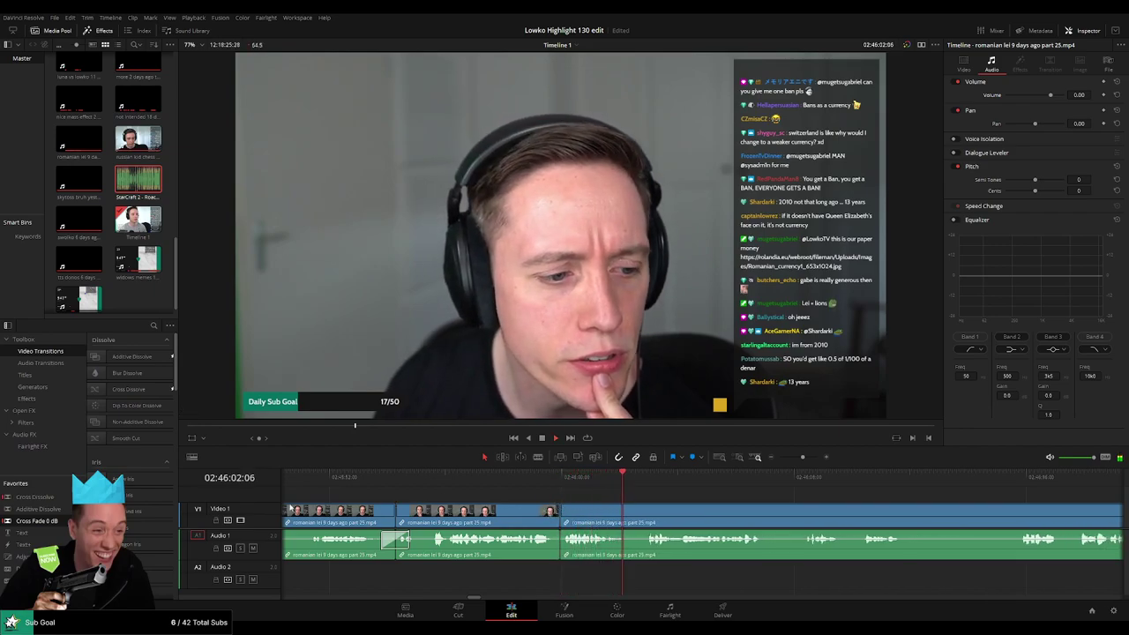
{"action": "scroll", "coordinate": [573, 508], "scroll_direction": "right", "scroll_amount": 3}
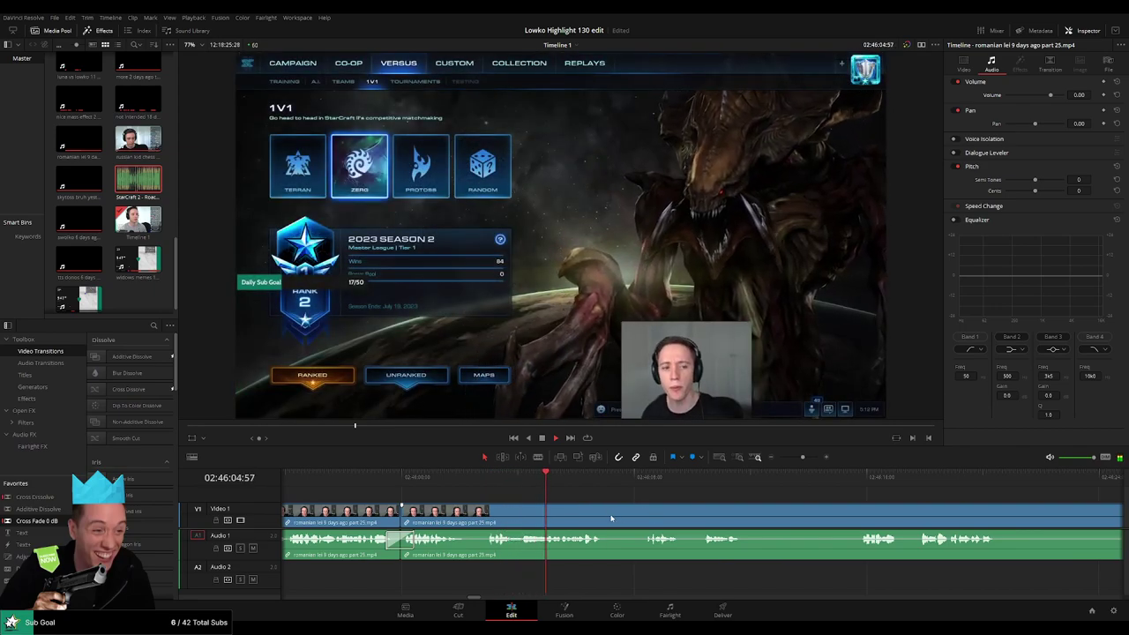
Cut out a short pause and a longer dead stretch, closing both gaps.
{"action": "left_click", "coordinate": [607, 511]}
{"action": "left_click", "coordinate": [642, 512]}
{"action": "left_click", "coordinate": [623, 516]}
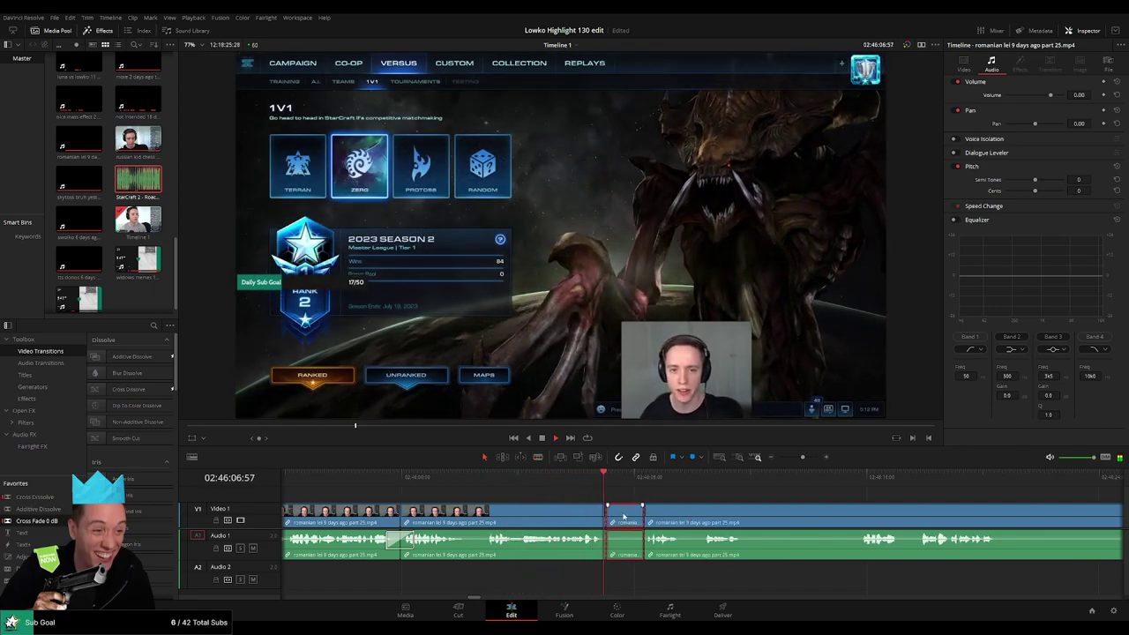
{"action": "key", "text": "Delete"}
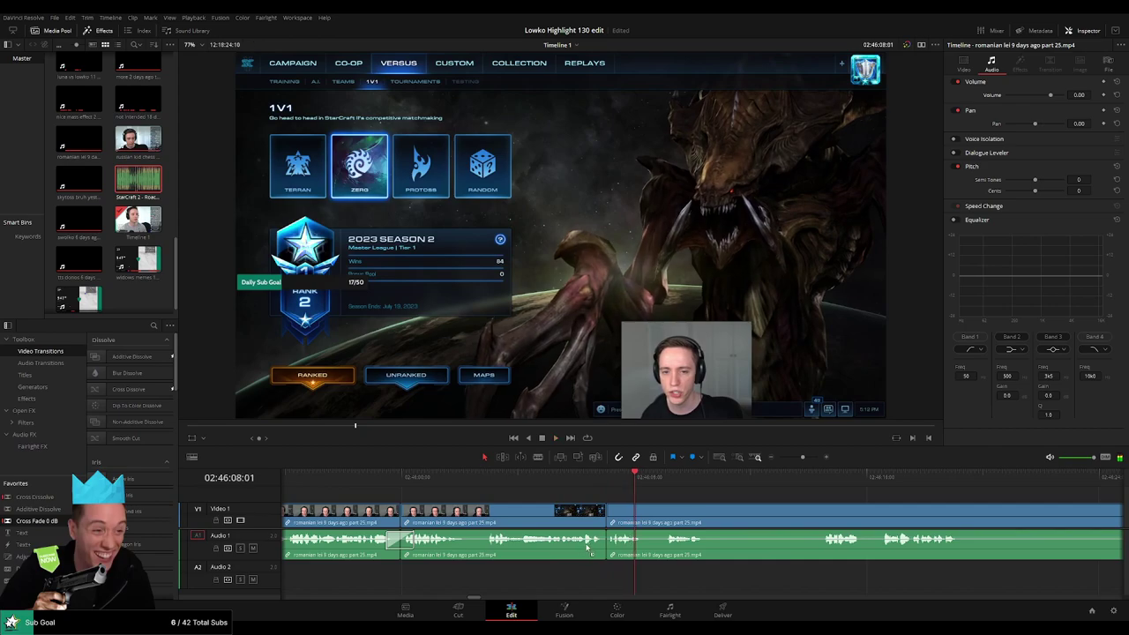
{"action": "scroll", "coordinate": [553, 489], "scroll_direction": "right", "scroll_amount": 3}
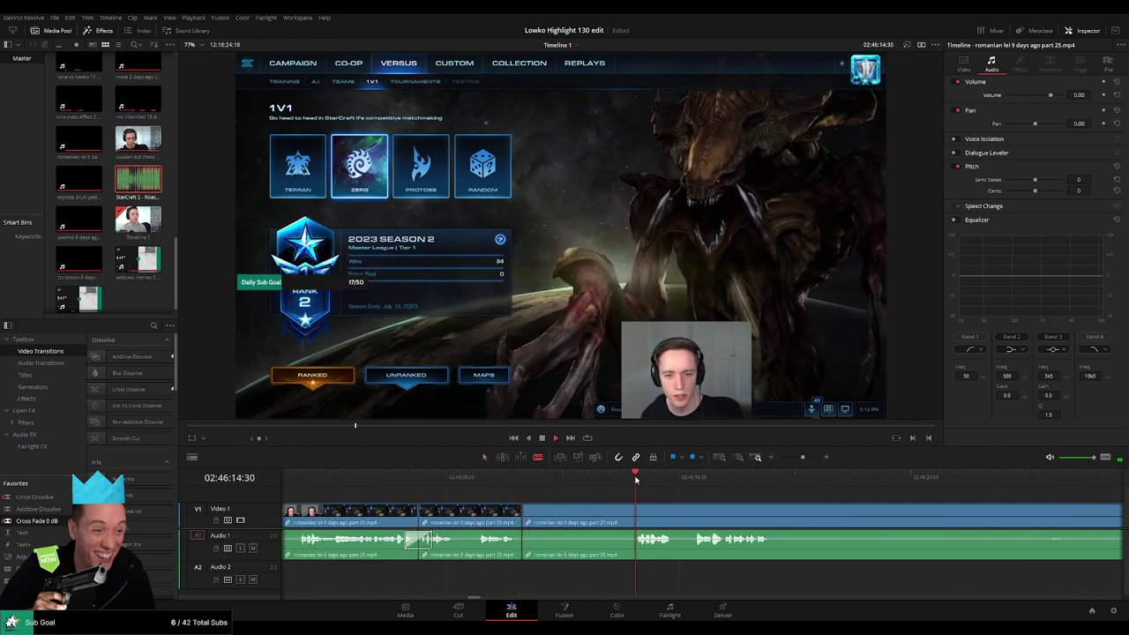
{"action": "left_click", "coordinate": [636, 512]}
{"action": "left_click", "coordinate": [787, 511]}
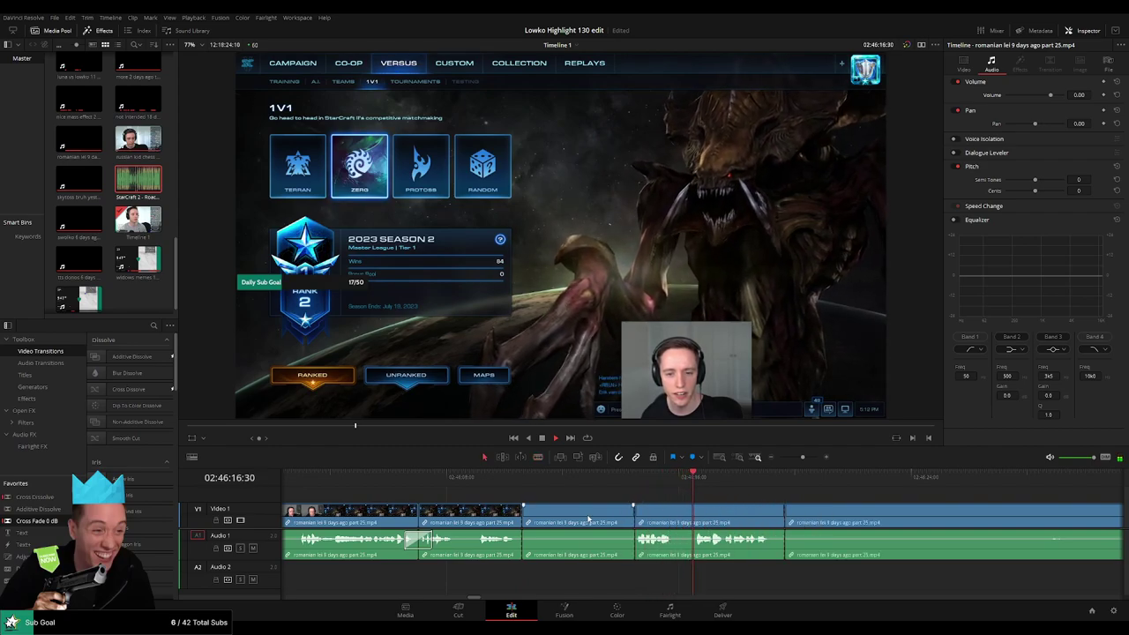
{"action": "key", "text": "a"}
{"action": "left_click", "coordinate": [582, 516]}
{"action": "key", "text": "Delete"}
{"action": "left_click", "coordinate": [584, 490]}
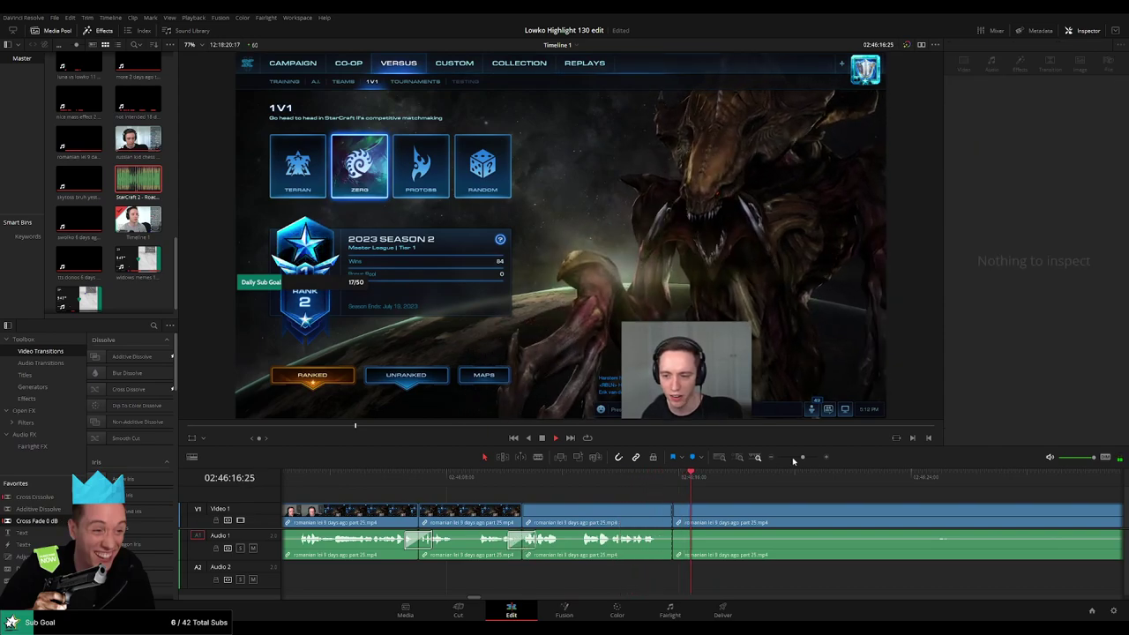
Remove the stretch before the banknote section, redoing the deletion after an undo, then review backwards.
{"action": "scroll", "coordinate": [523, 548], "scroll_direction": "down", "scroll_amount": 1}
{"action": "left_click", "coordinate": [817, 477]}
{"action": "scroll", "coordinate": [869, 512], "scroll_direction": "up", "scroll_amount": 3}
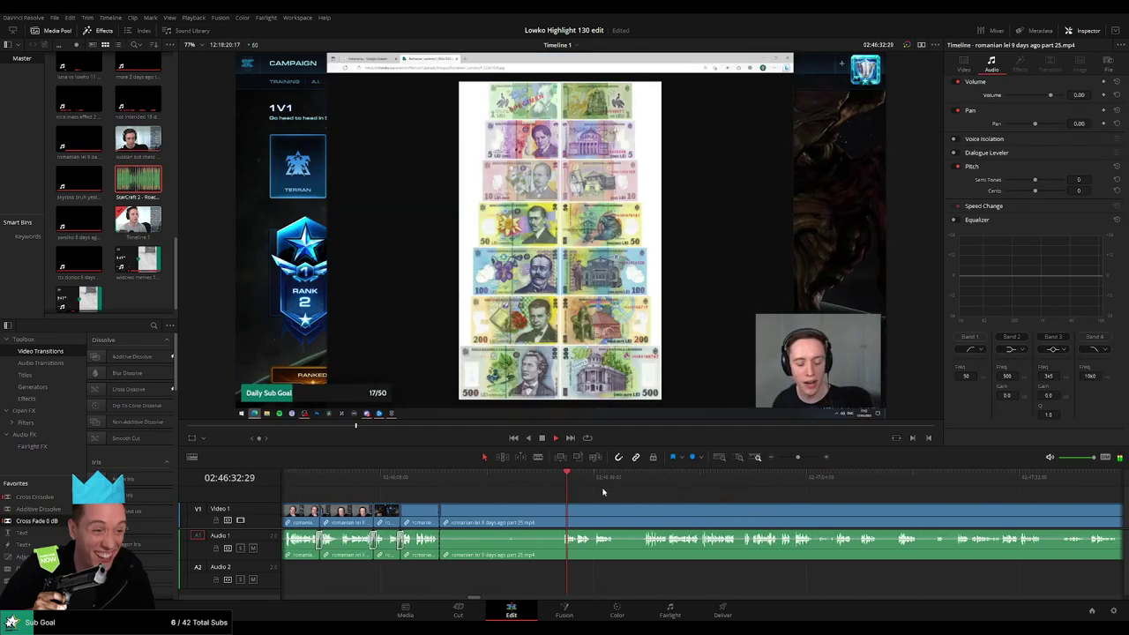
{"action": "left_click", "coordinate": [676, 516]}
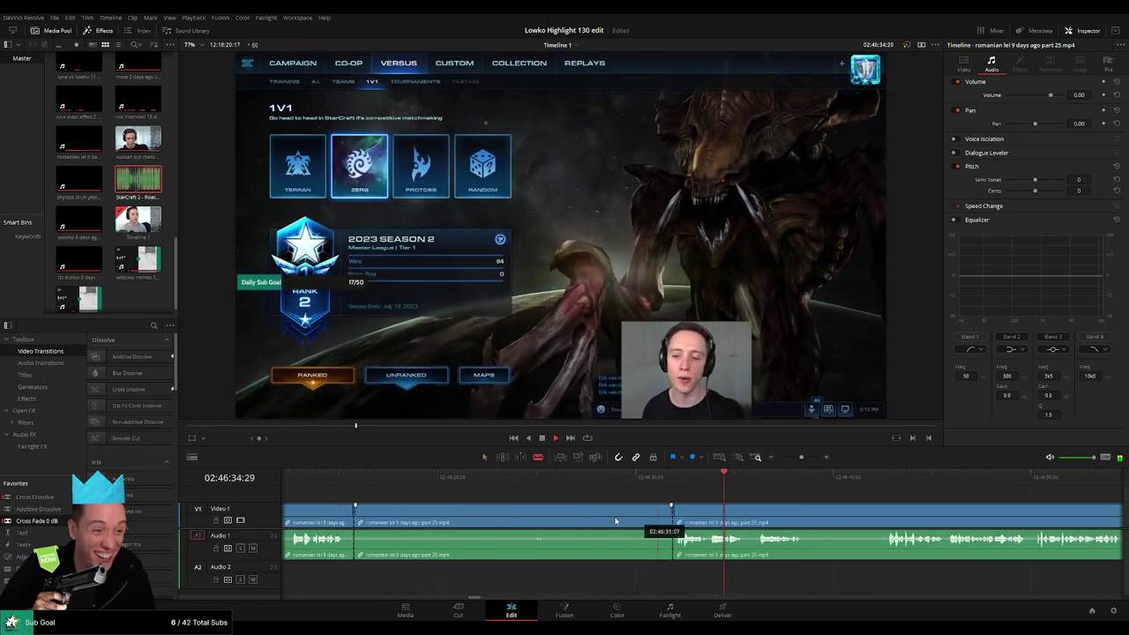
{"action": "key", "text": "a"}
{"action": "left_click", "coordinate": [521, 520]}
{"action": "key", "text": "Delete"}
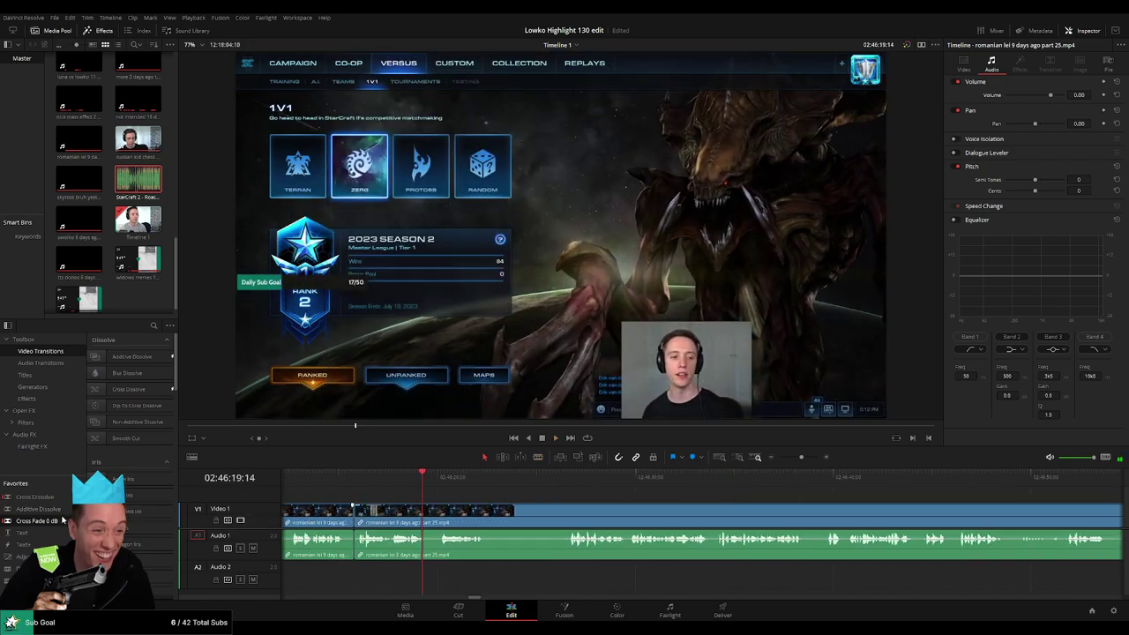
{"action": "key", "text": "ctrl+z"}
{"action": "left_click", "coordinate": [535, 478]}
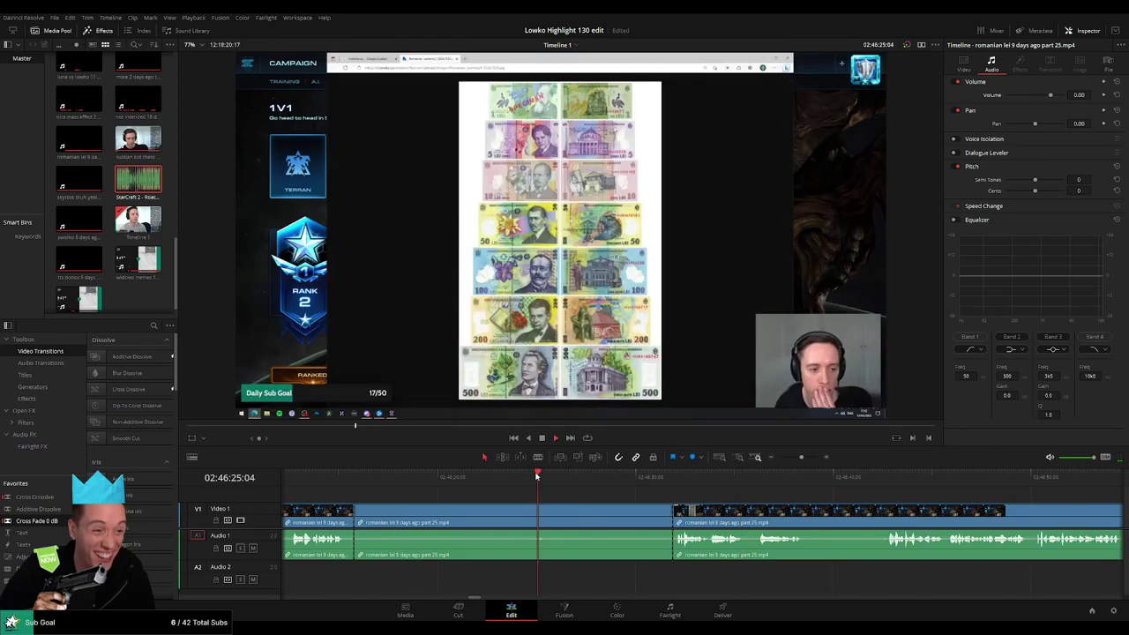
{"action": "left_click", "coordinate": [544, 517]}
{"action": "key", "text": "Delete"}
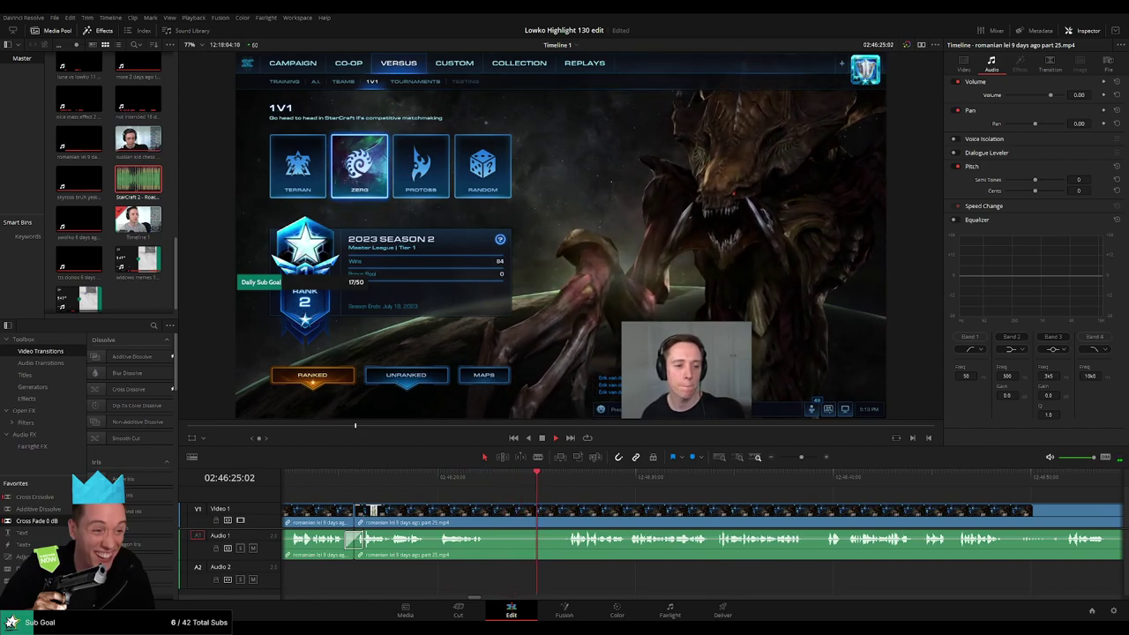
{"action": "key", "text": "j"}
{"action": "key", "text": "j"}
{"action": "key", "text": "j"}
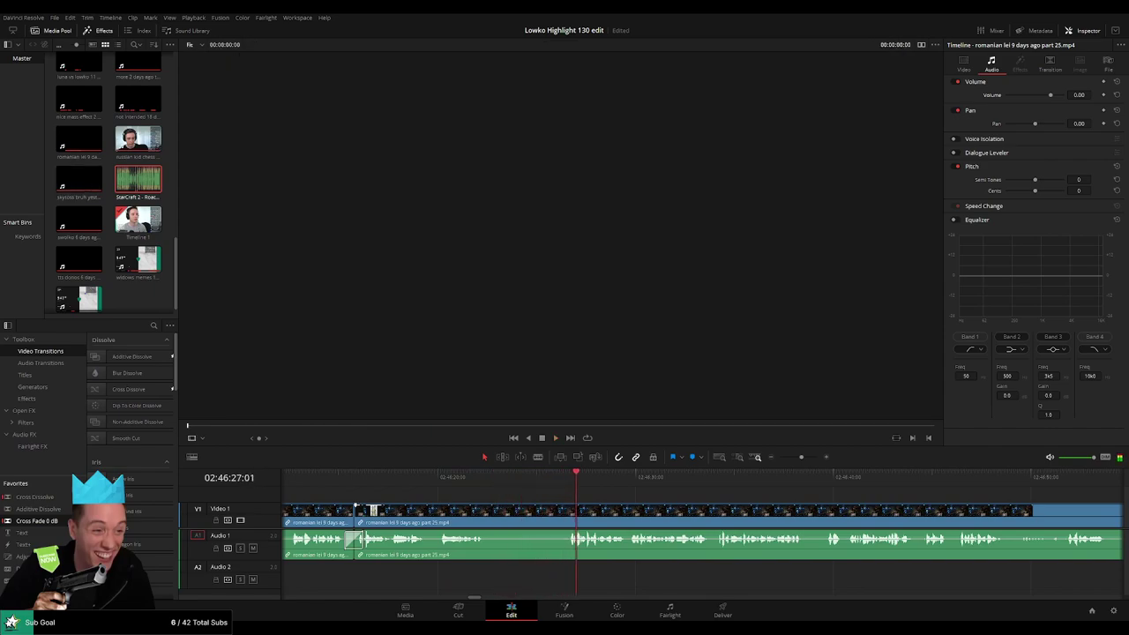
Blade out the pause at the playhead, delete it and play back the cut.
{"action": "key", "text": "b"}
{"action": "left_click", "coordinate": [488, 516]}
{"action": "left_click", "coordinate": [565, 514]}
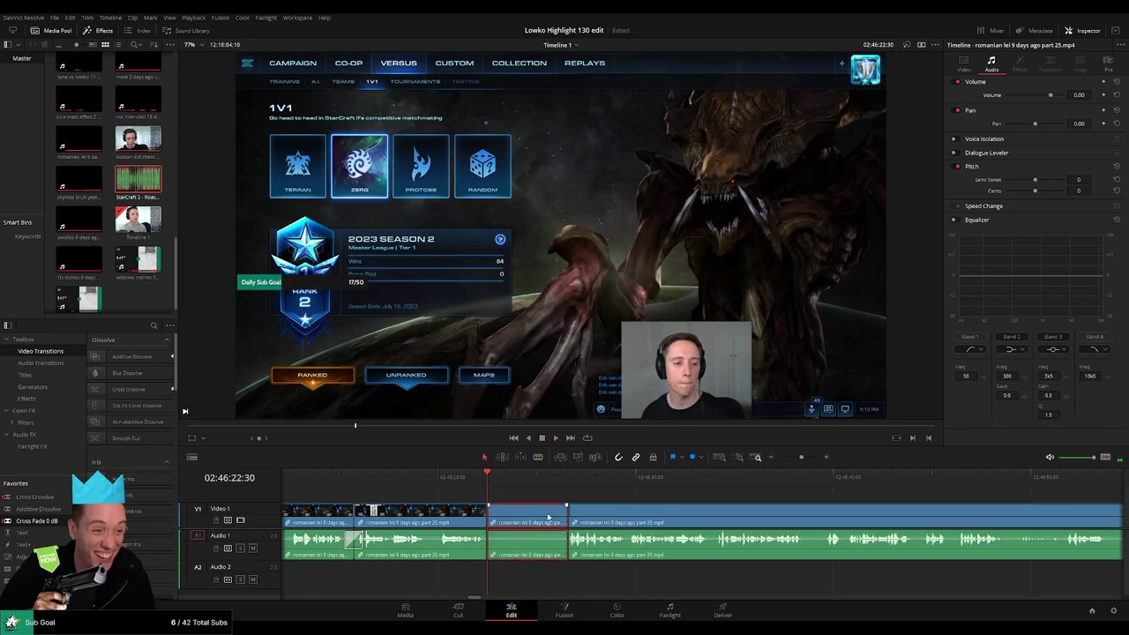
{"action": "key", "text": "Delete"}
{"action": "key", "text": "space"}
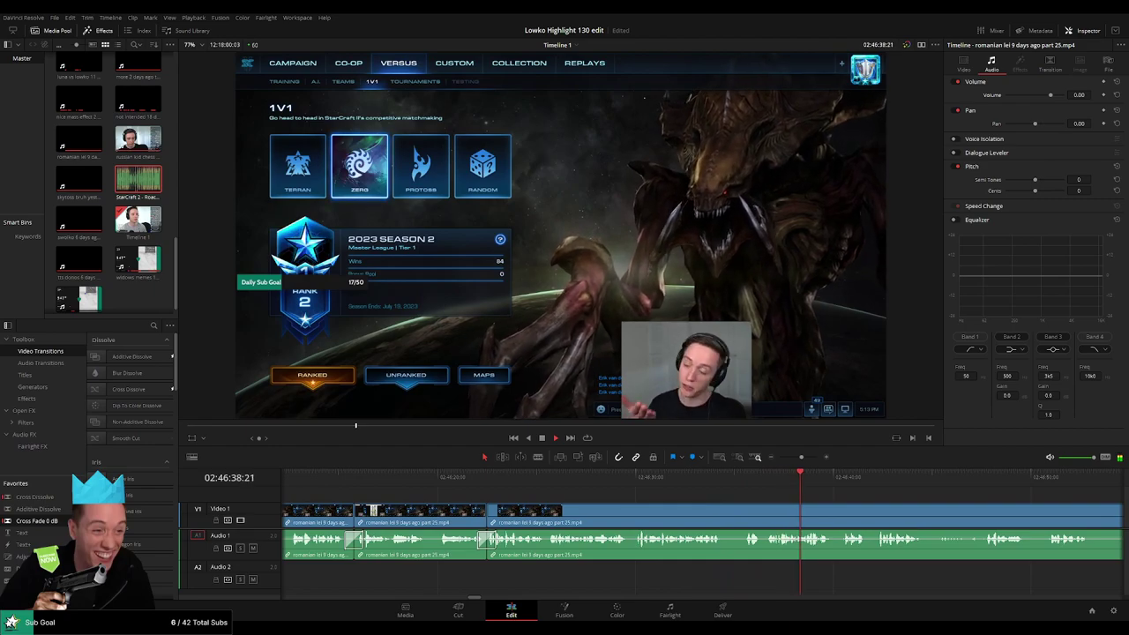
{"action": "scroll", "coordinate": [864, 498], "scroll_direction": "right", "scroll_amount": 3}
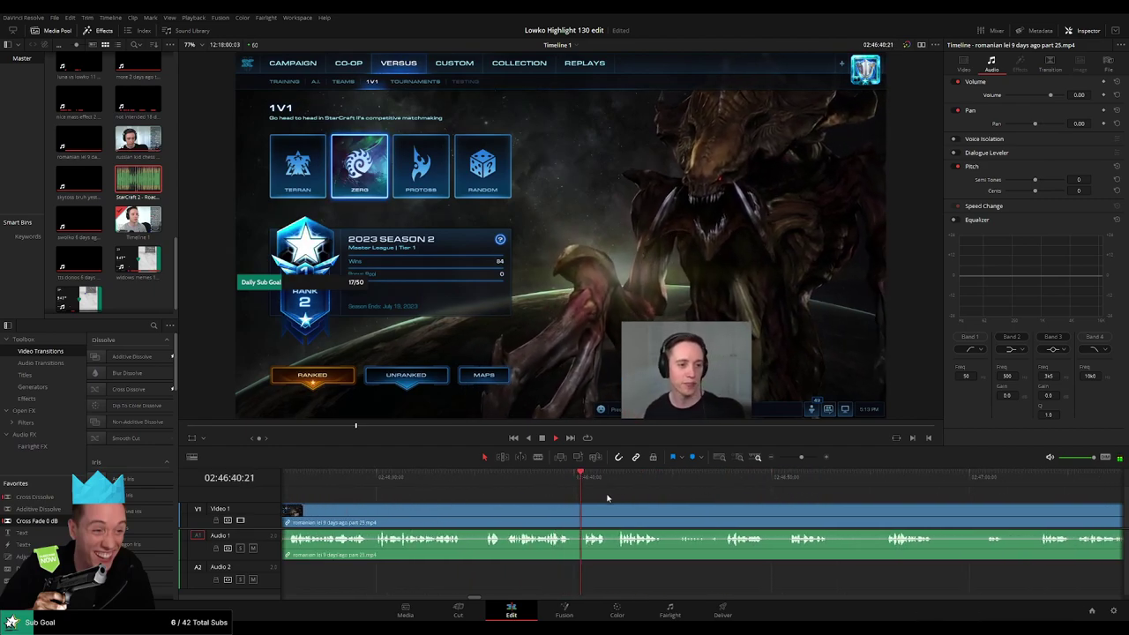
{"action": "scroll", "coordinate": [571, 498], "scroll_direction": "up", "scroll_amount": 2}
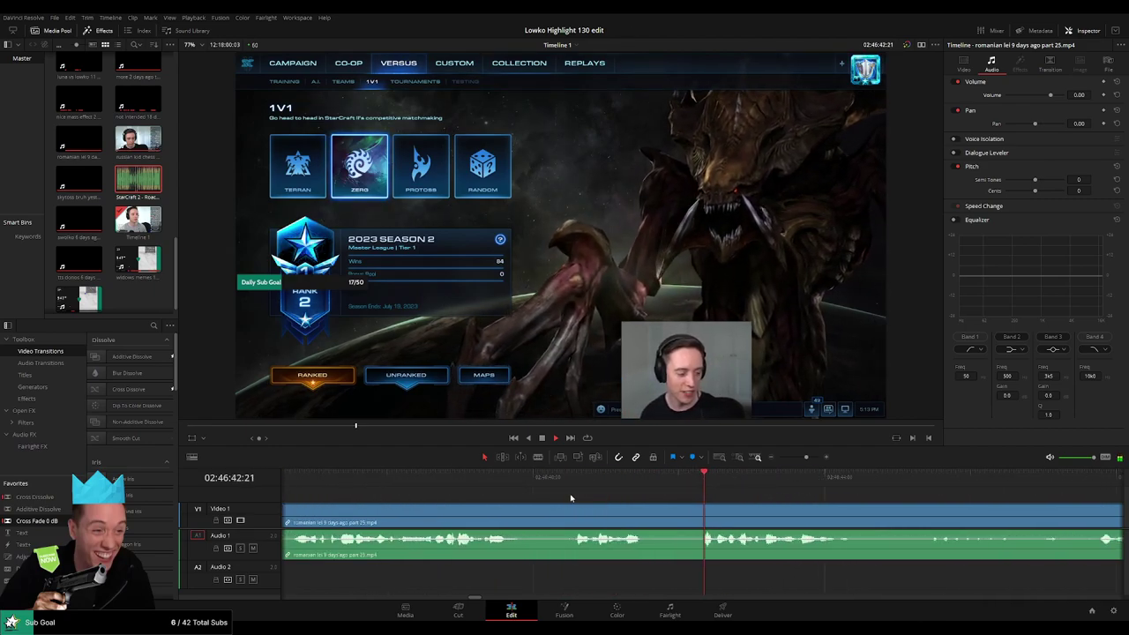
Split the clip at about 02:46:40, stop playback and zoom the timeline out.
{"action": "key", "text": "b"}
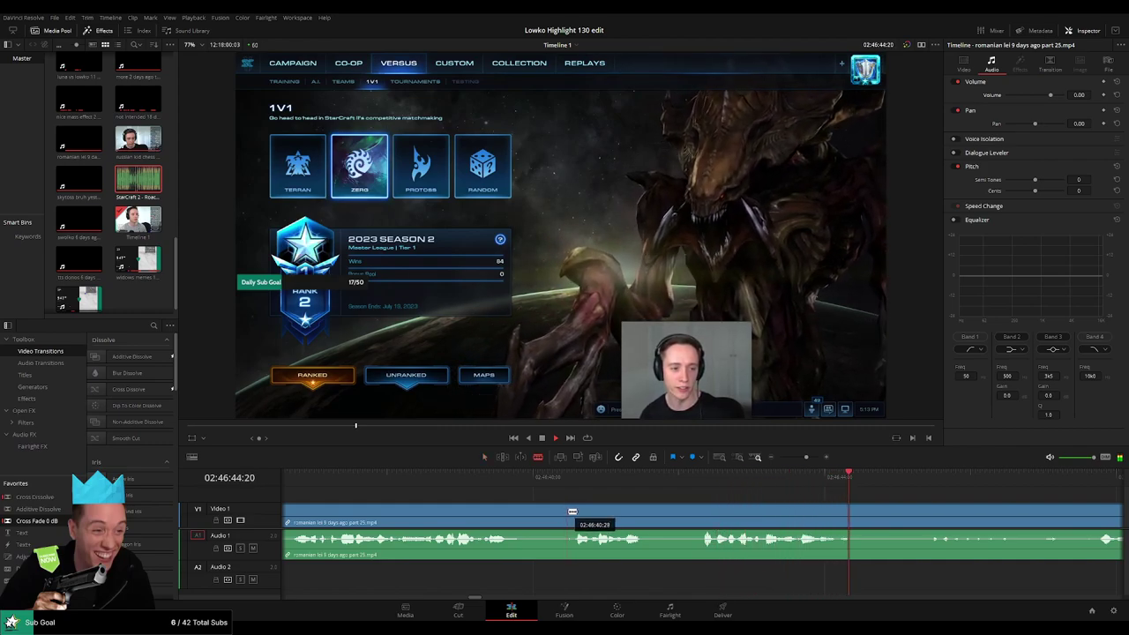
{"action": "left_click", "coordinate": [568, 512]}
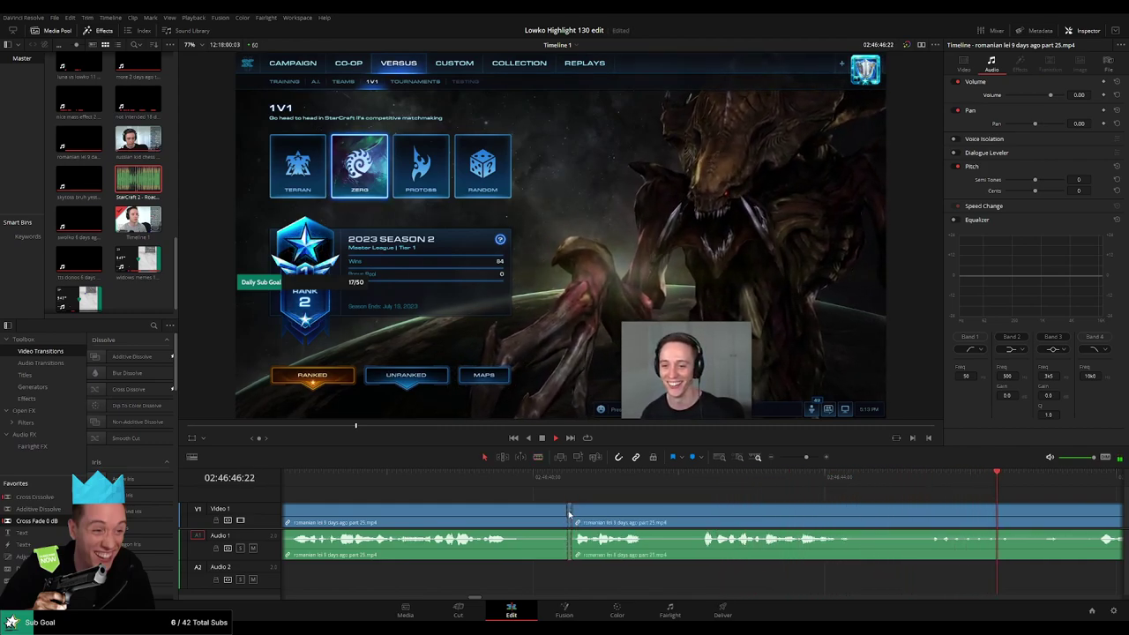
{"action": "key", "text": "space"}
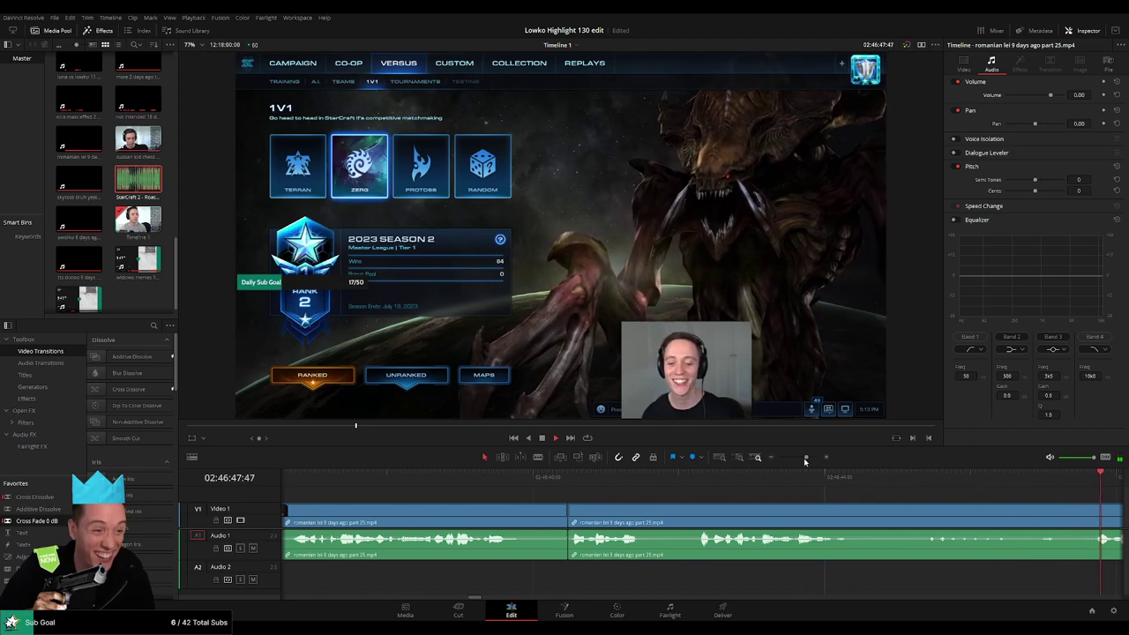
{"action": "left_click_drag", "start_coordinate": [804, 458], "coordinate": [800, 457]}
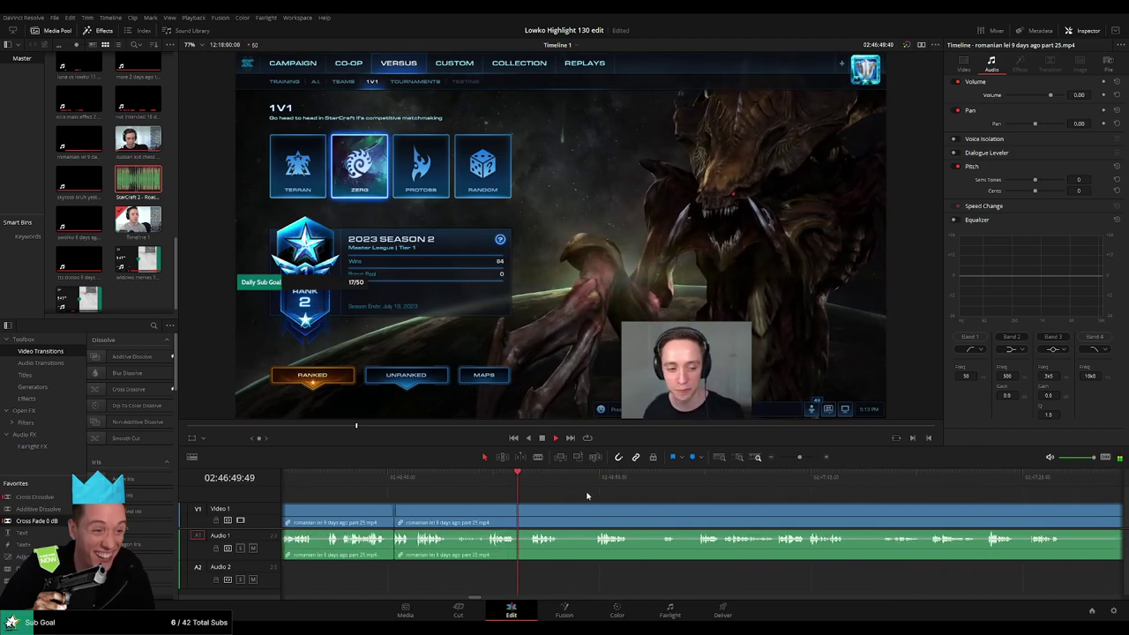
{"action": "scroll", "coordinate": [529, 490], "scroll_direction": "right", "scroll_amount": 2}
Blade at 02:46:49 and just after, then ripple delete the short piece between.
{"action": "key", "text": "b"}
{"action": "left_click", "coordinate": [418, 512]}
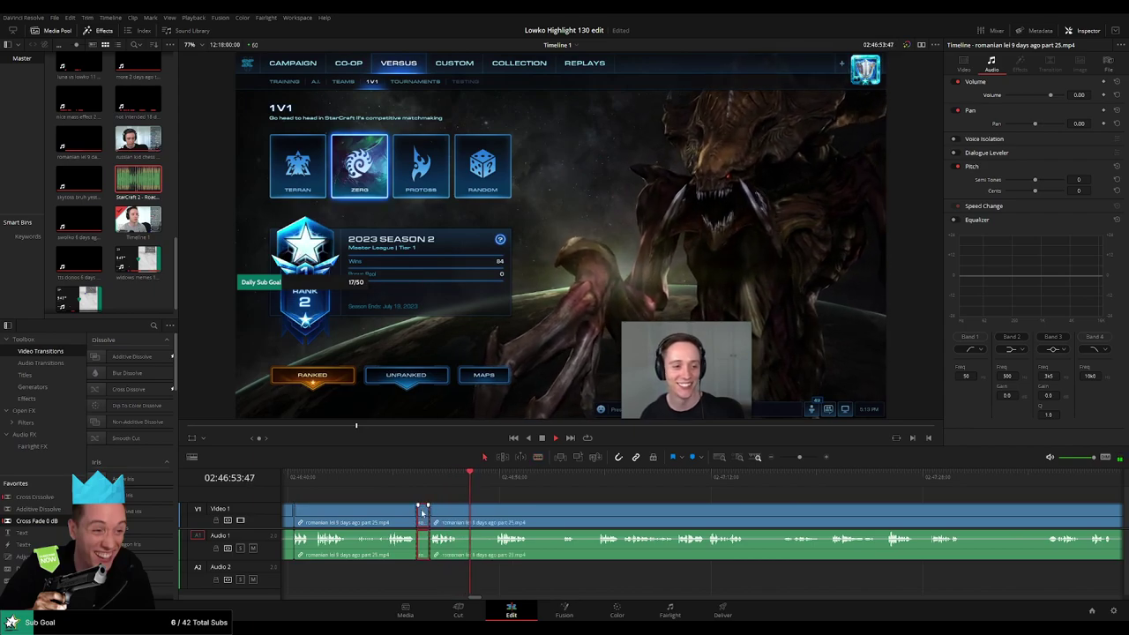
{"action": "key", "text": "space"}
{"action": "left_click", "coordinate": [446, 510]}
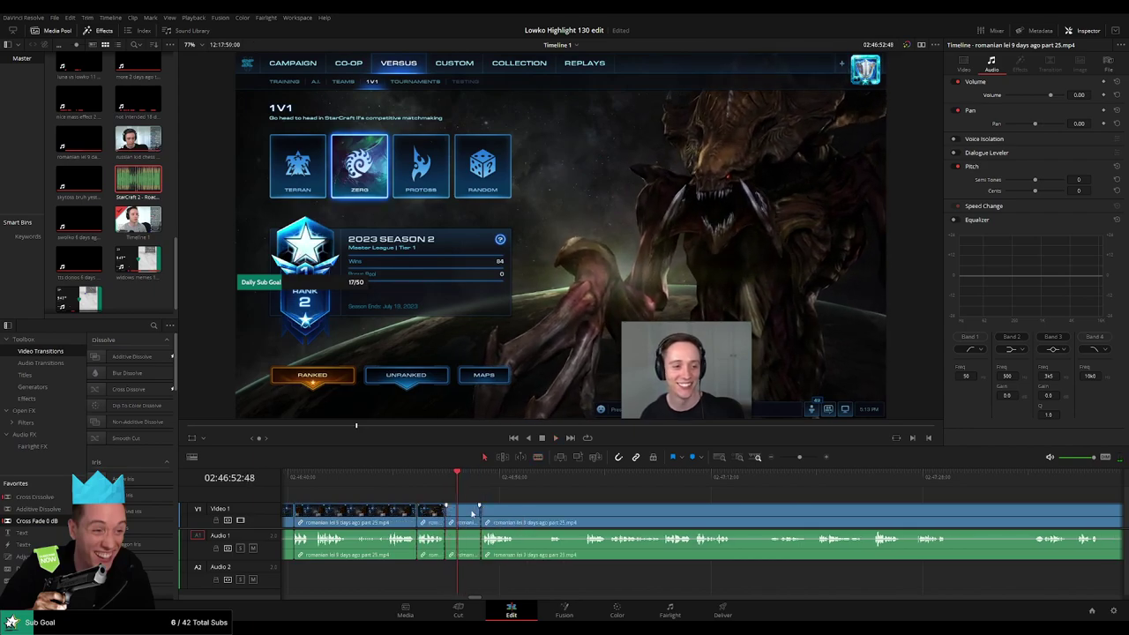
{"action": "left_click", "coordinate": [467, 512]}
{"action": "key", "text": "Delete"}
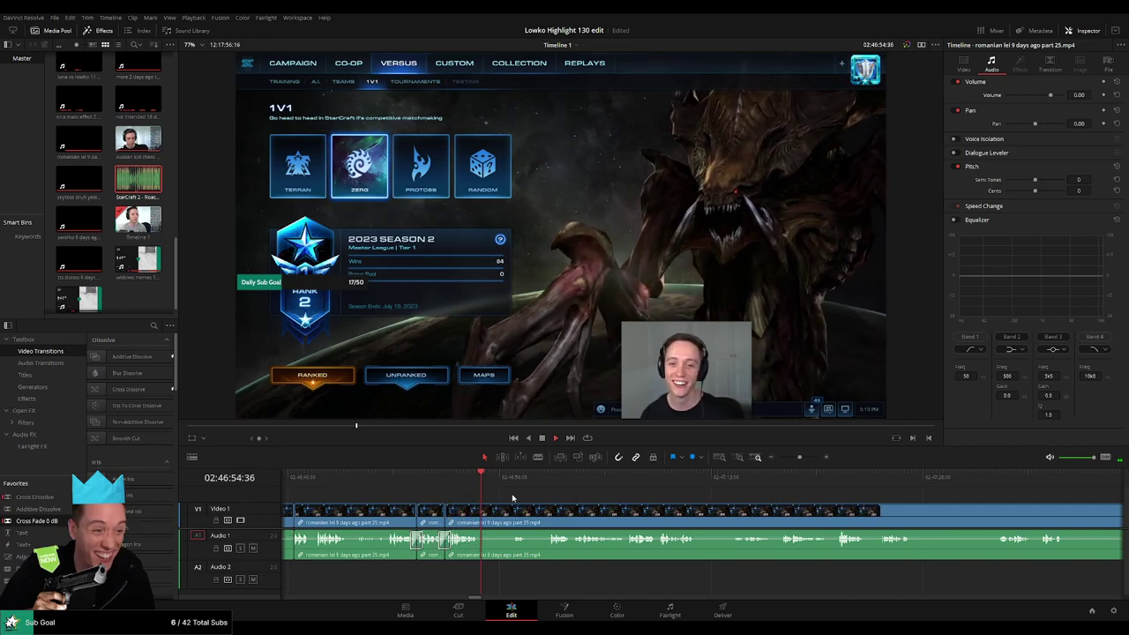
Cut out the next short pause and play back the tightened section.
{"action": "key", "text": "b"}
{"action": "left_click", "coordinate": [483, 510]}
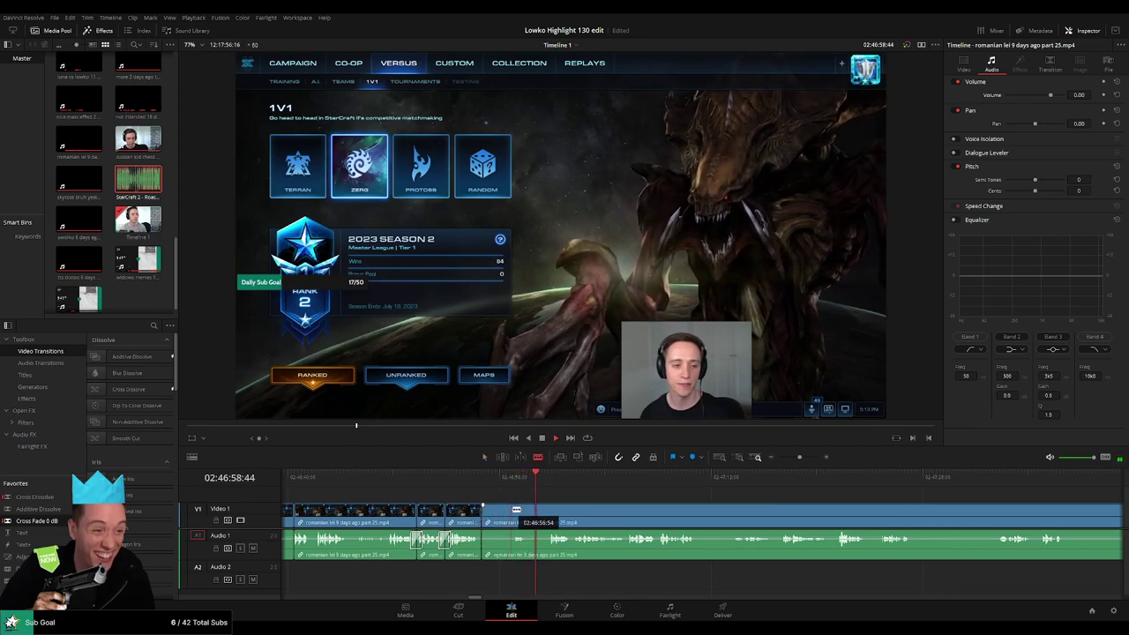
{"action": "left_click", "coordinate": [515, 510]}
{"action": "left_click", "coordinate": [527, 510]}
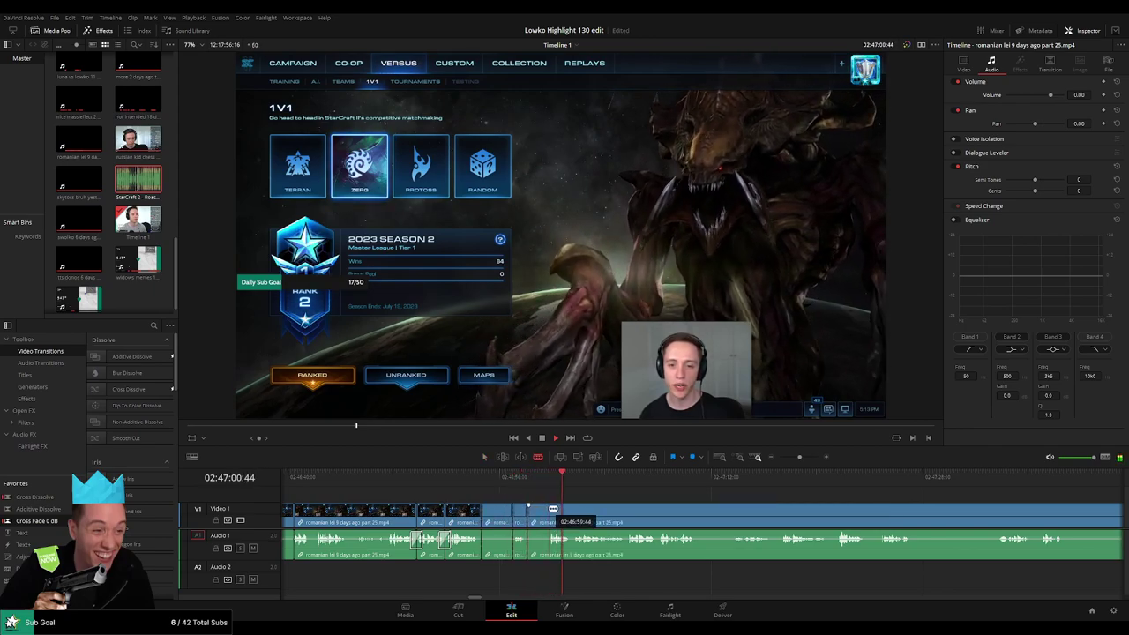
{"action": "key", "text": "space"}
{"action": "key", "text": "a"}
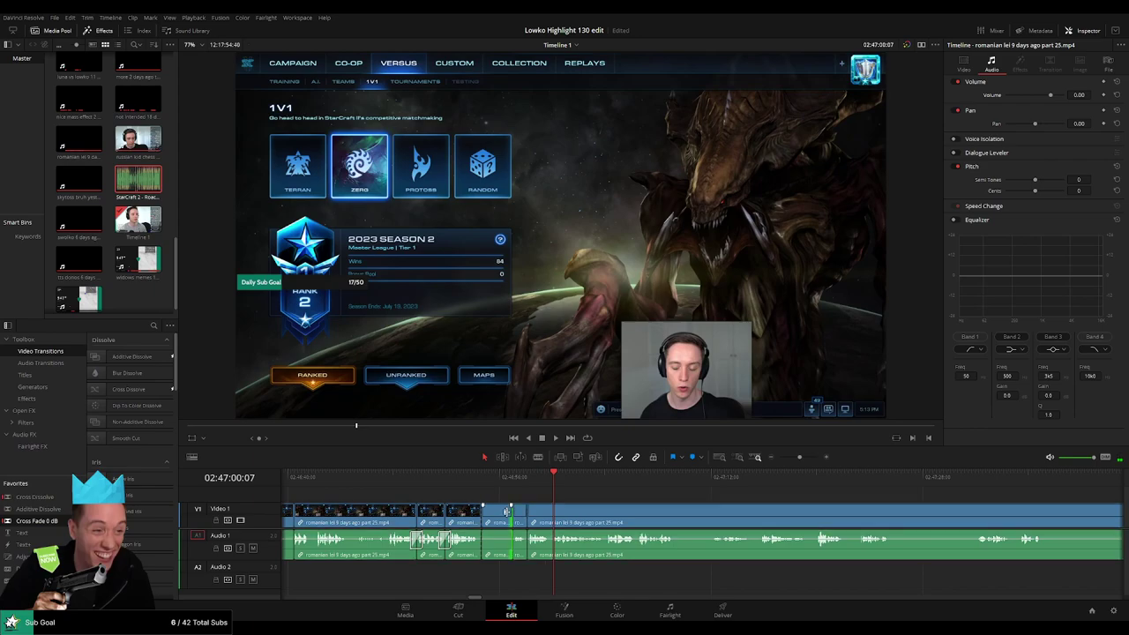
{"action": "key", "text": "BackSpace"}
{"action": "key", "text": "space"}
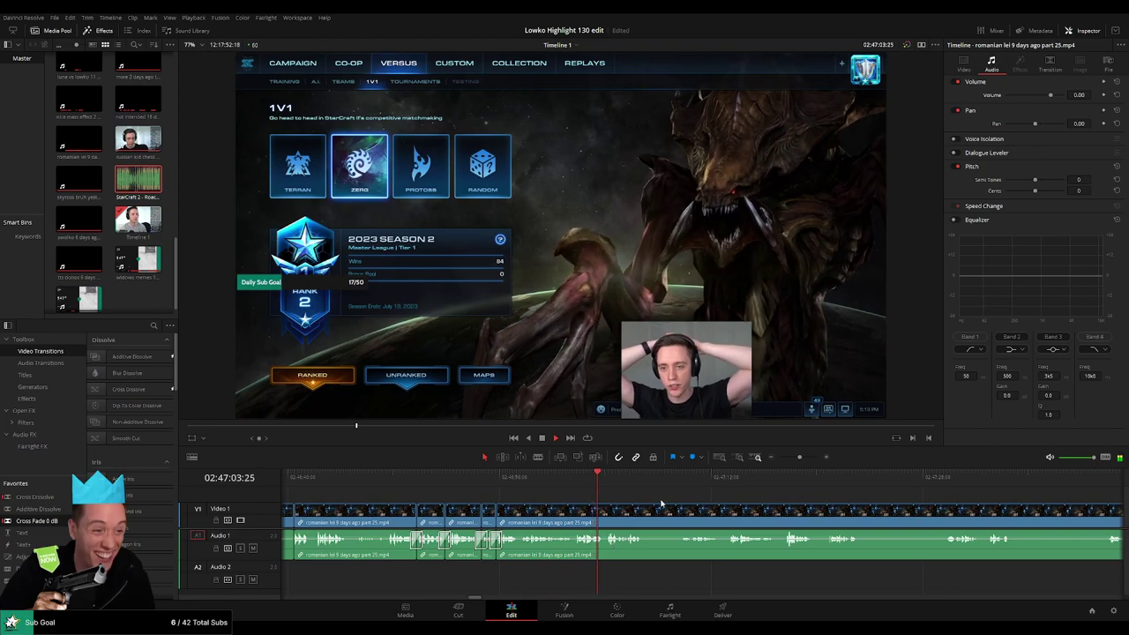
Remove another short pause further along with two cuts and a ripple delete.
{"action": "scroll", "coordinate": [542, 563], "scroll_direction": "right", "scroll_amount": 3}
{"action": "key", "text": "b"}
{"action": "left_click", "coordinate": [553, 509]}
{"action": "left_click", "coordinate": [583, 509]}
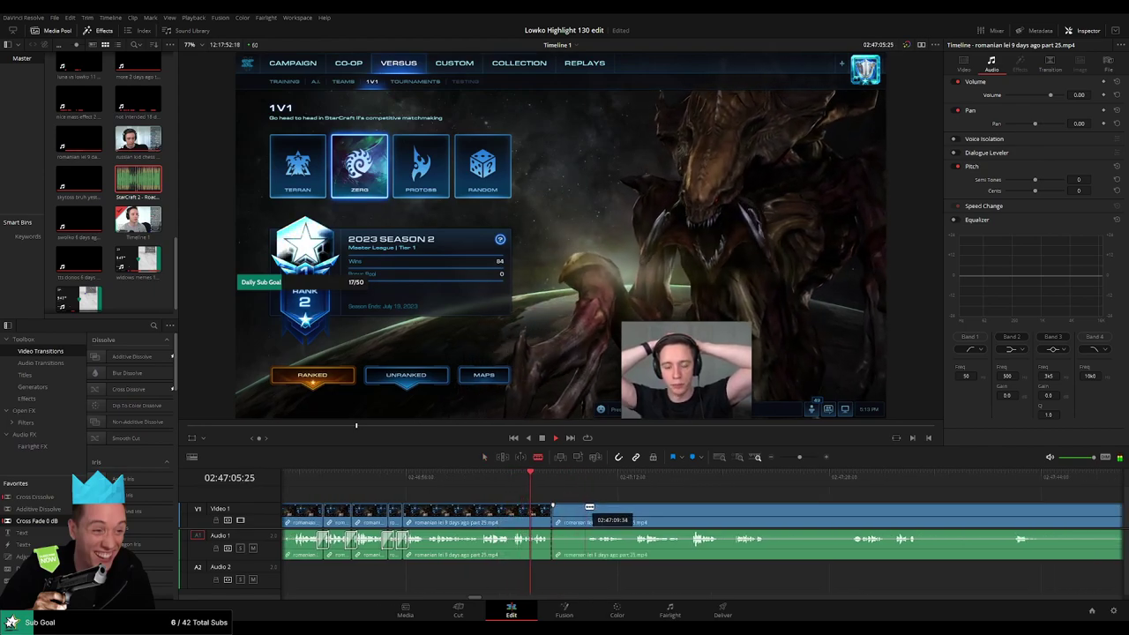
{"action": "key", "text": "a"}
{"action": "left_click", "coordinate": [578, 514]}
{"action": "key", "text": "Delete"}
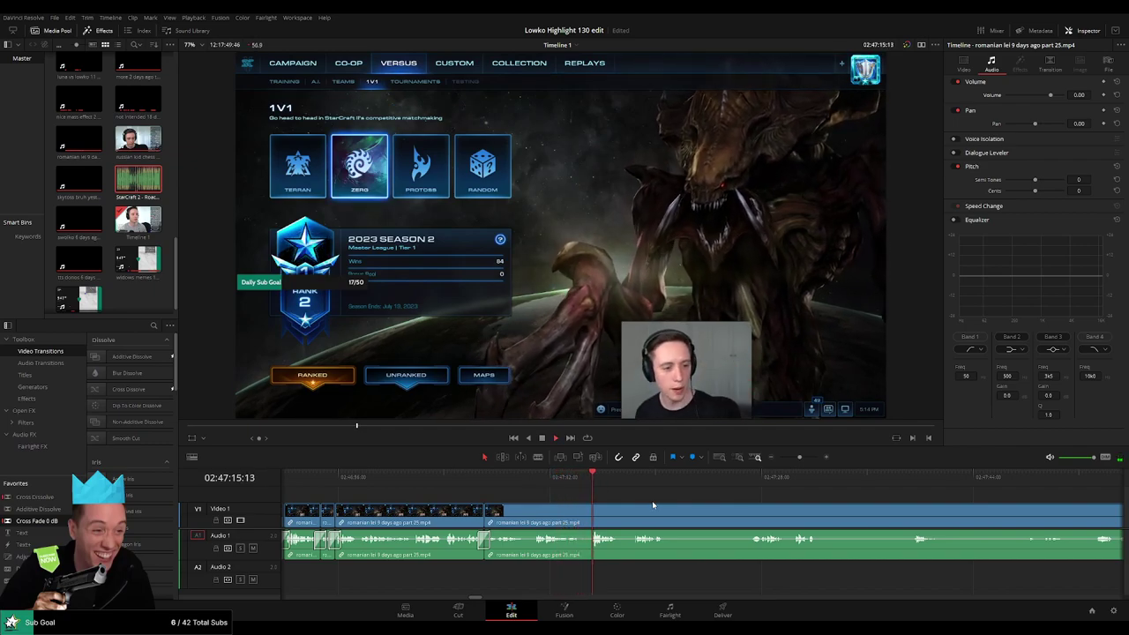
Split the clip at about 02:47:17 and delete the unwanted section, closing the gap.
{"action": "key", "text": "b"}
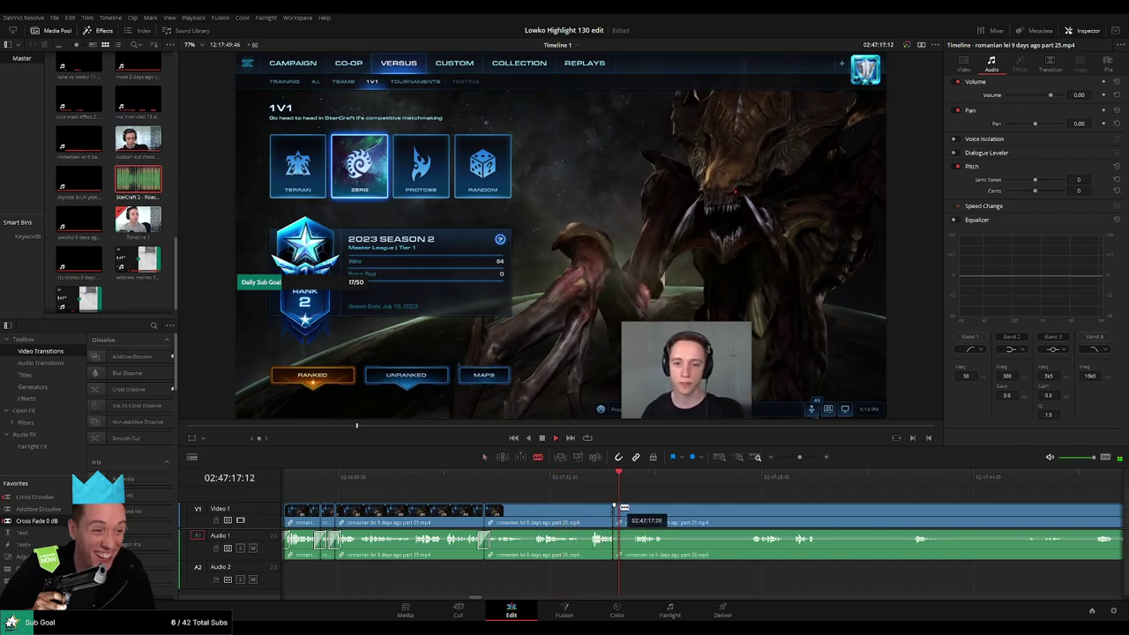
{"action": "left_click", "coordinate": [620, 509]}
{"action": "scroll", "coordinate": [631, 510], "scroll_direction": "up", "scroll_amount": 3}
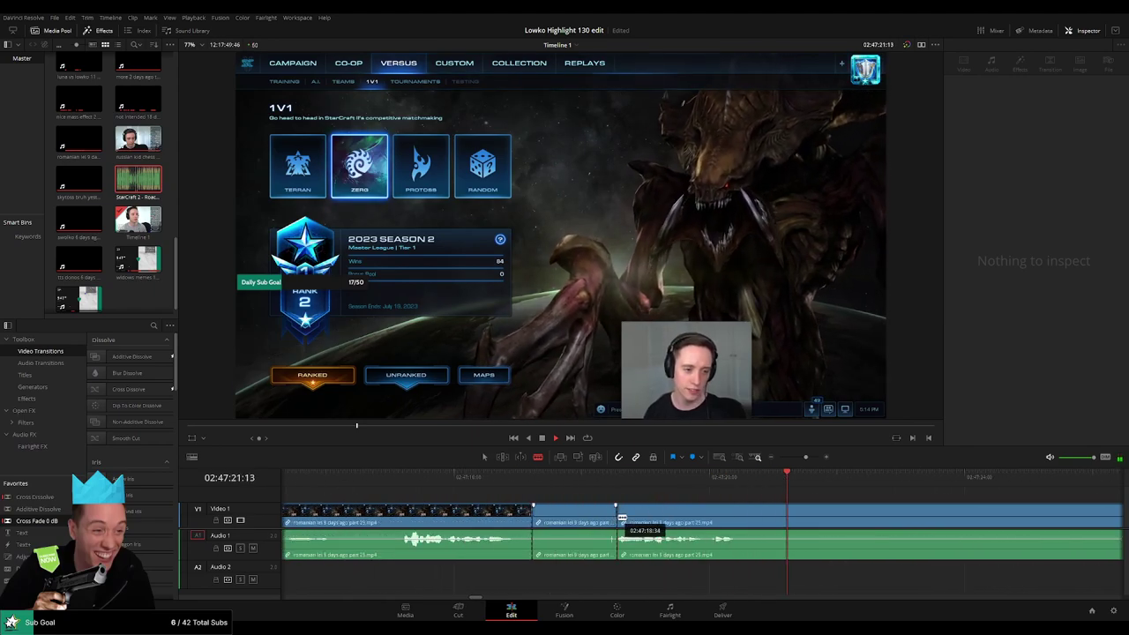
{"action": "key", "text": "a"}
{"action": "left_click", "coordinate": [582, 519]}
{"action": "key", "text": "BackSpace"}
{"action": "left_click", "coordinate": [581, 519]}
{"action": "key", "text": "BackSpace"}
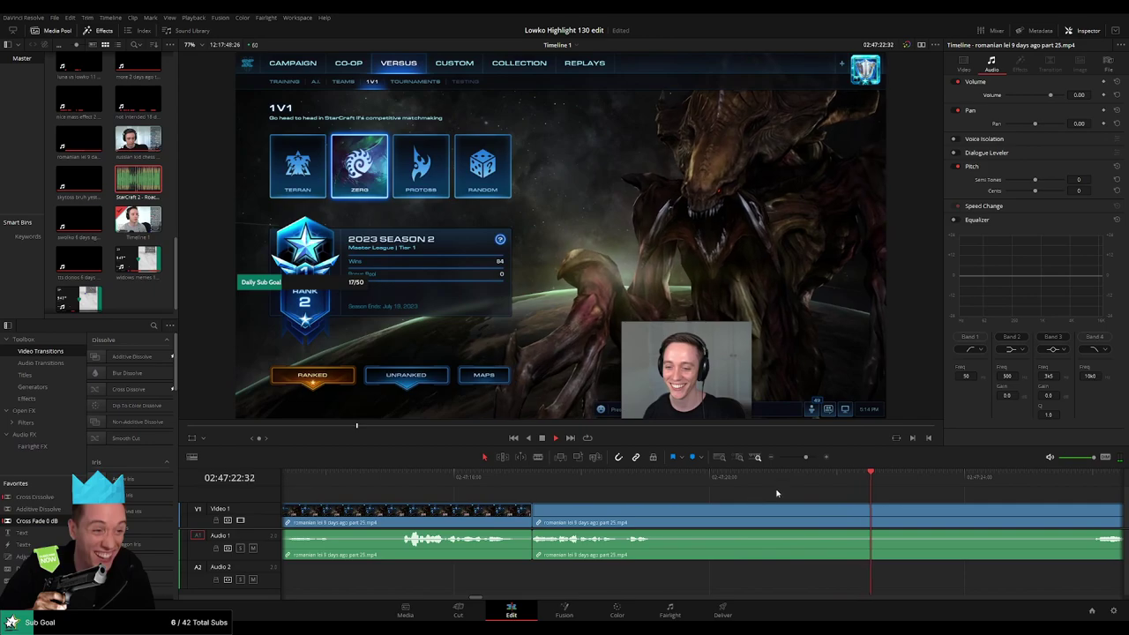
{"action": "scroll", "coordinate": [593, 518], "scroll_direction": "down", "scroll_amount": 2}
Cut out the next unwanted section of the romanian lei clip and review the cut.
{"action": "key", "text": "b"}
{"action": "left_click", "coordinate": [547, 516]}
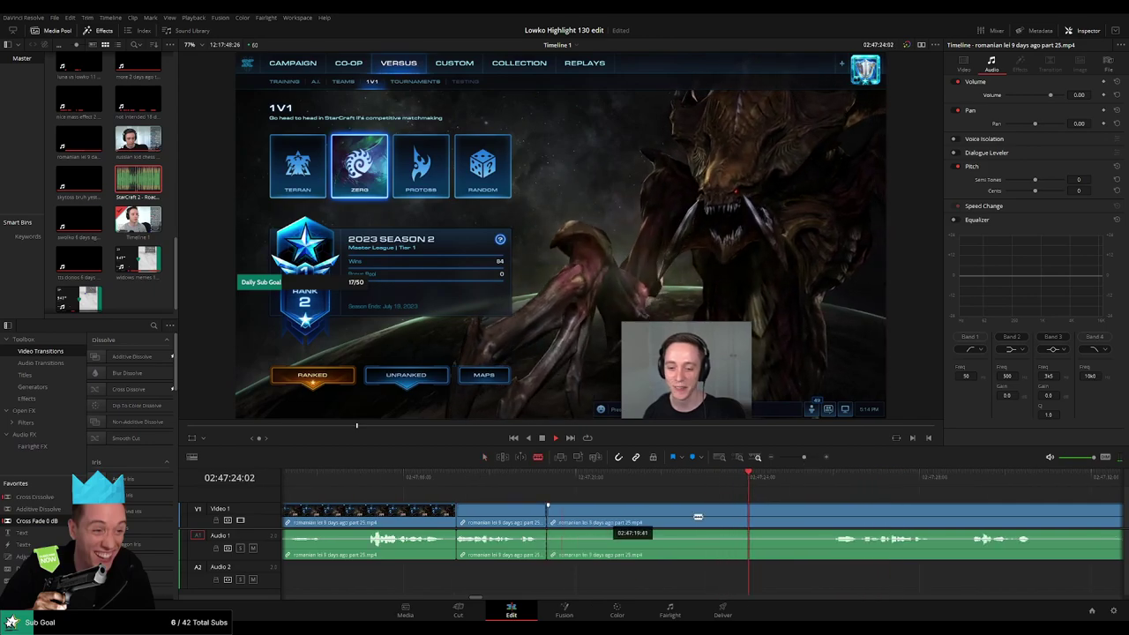
{"action": "left_click", "coordinate": [831, 516]}
{"action": "key", "text": "a"}
{"action": "left_click", "coordinate": [793, 516]}
{"action": "key", "text": "BackSpace"}
{"action": "left_click", "coordinate": [728, 516]}
{"action": "key", "text": "BackSpace"}
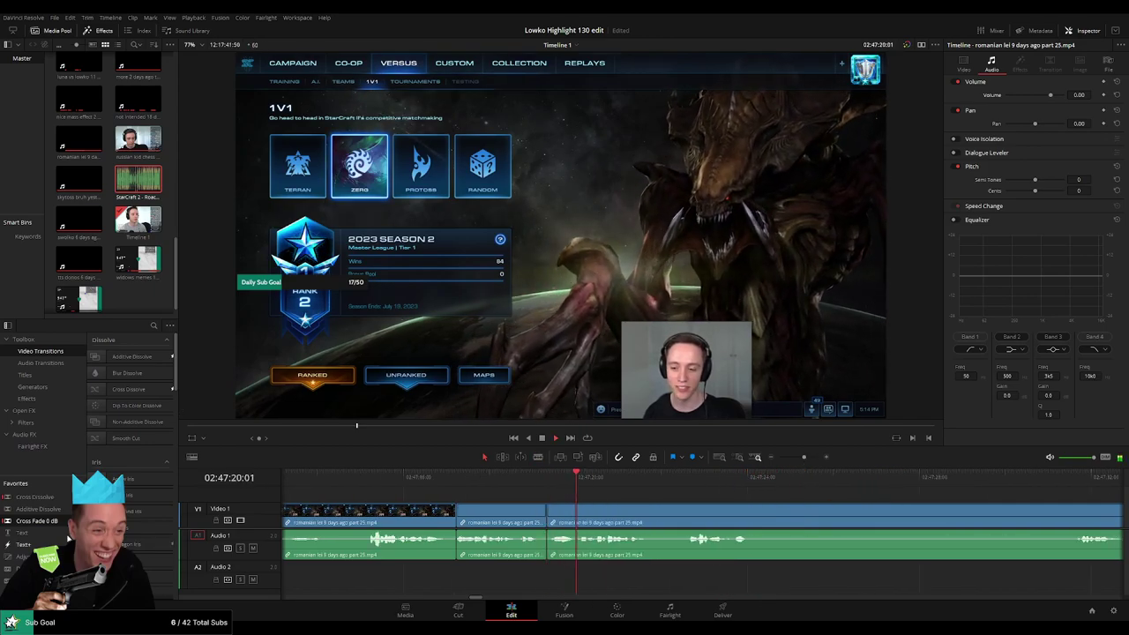
Lengthen the audio crossfade at the cut and trim the following edit point earlier.
{"action": "left_click_drag", "start_coordinate": [575, 547], "coordinate": [550, 553]}
{"action": "left_click_drag", "start_coordinate": [804, 456], "coordinate": [799, 457]}
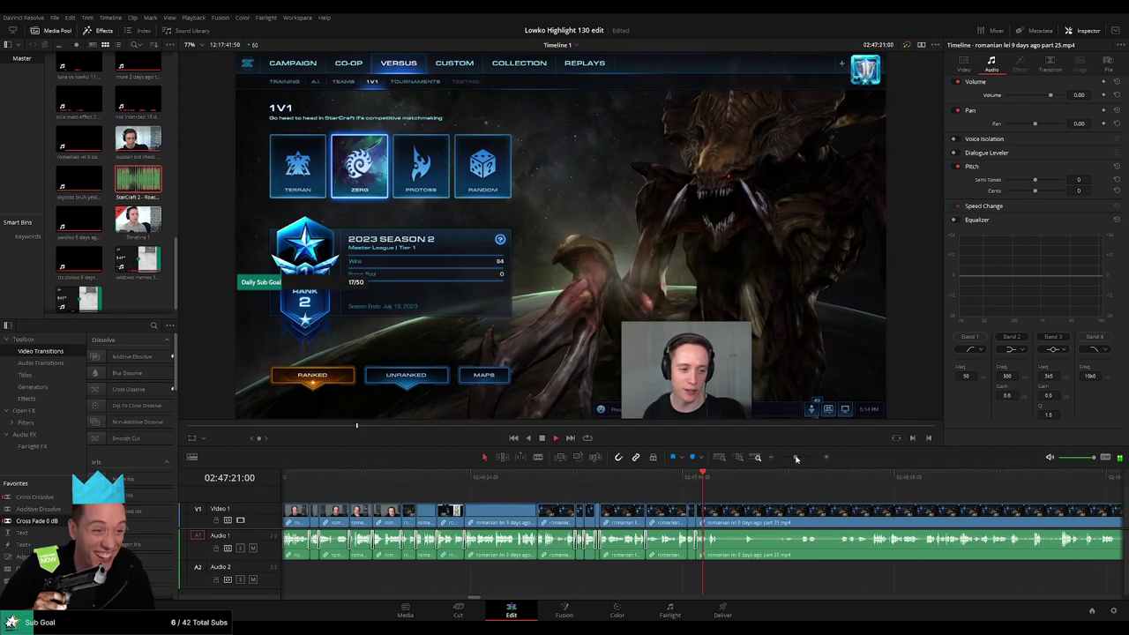
{"action": "scroll", "coordinate": [512, 516], "scroll_direction": "right", "scroll_amount": 3}
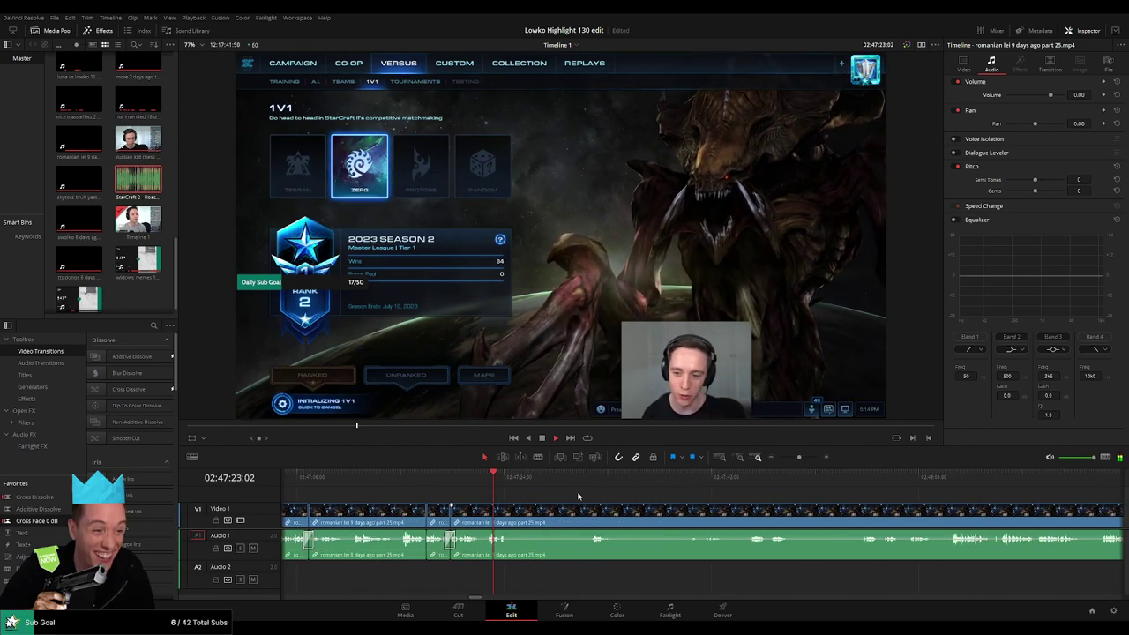
{"action": "left_click_drag", "start_coordinate": [511, 516], "coordinate": [622, 512]}
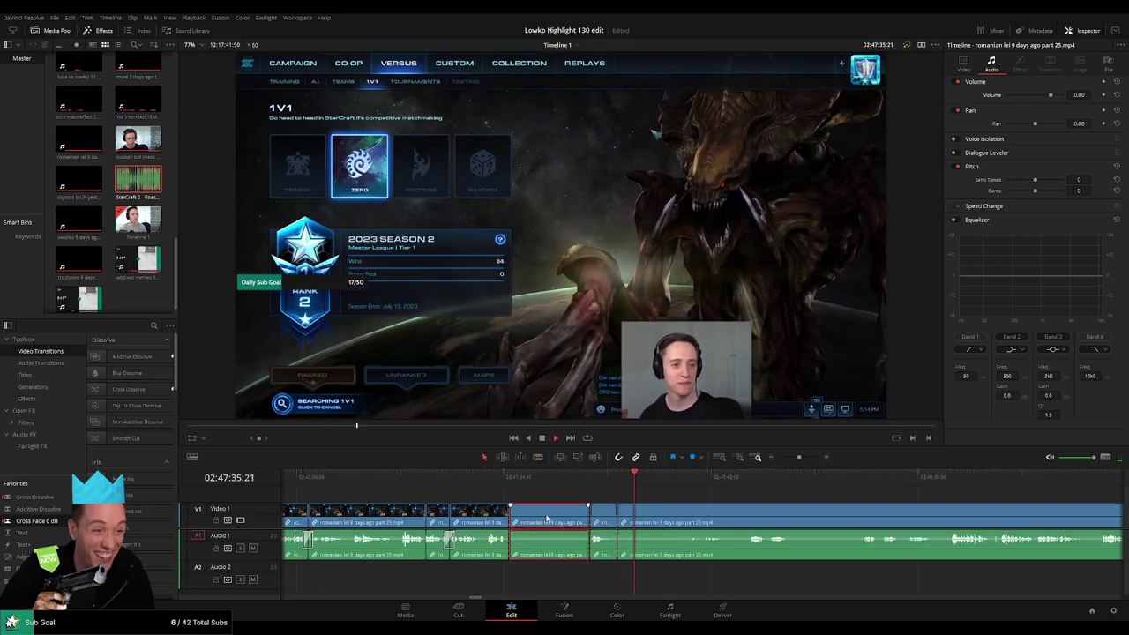
{"action": "left_click_drag", "start_coordinate": [622, 512], "coordinate": [534, 511]}
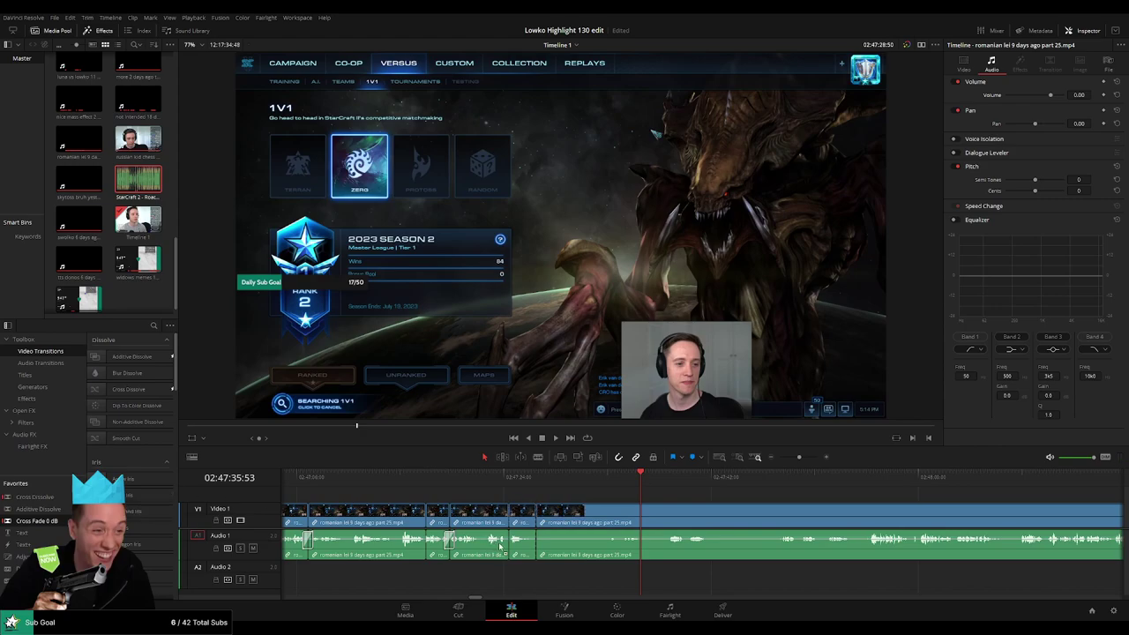
{"action": "left_click_drag", "start_coordinate": [798, 457], "coordinate": [789, 460]}
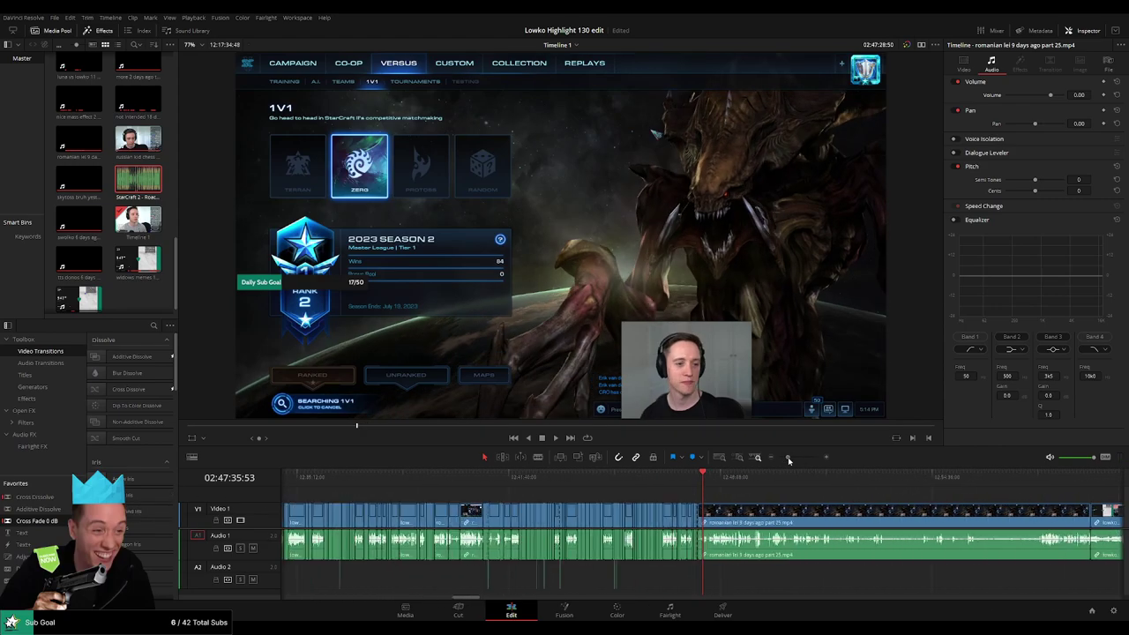
{"action": "left_click", "coordinate": [723, 485]}
{"action": "key", "text": "space"}
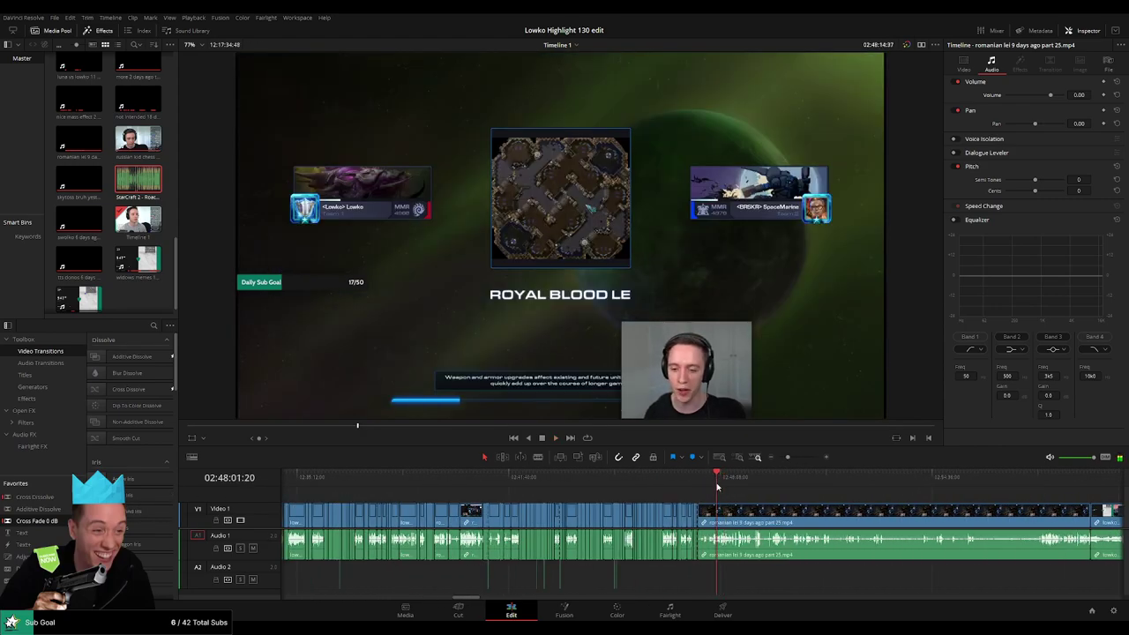
{"action": "left_click", "coordinate": [716, 485]}
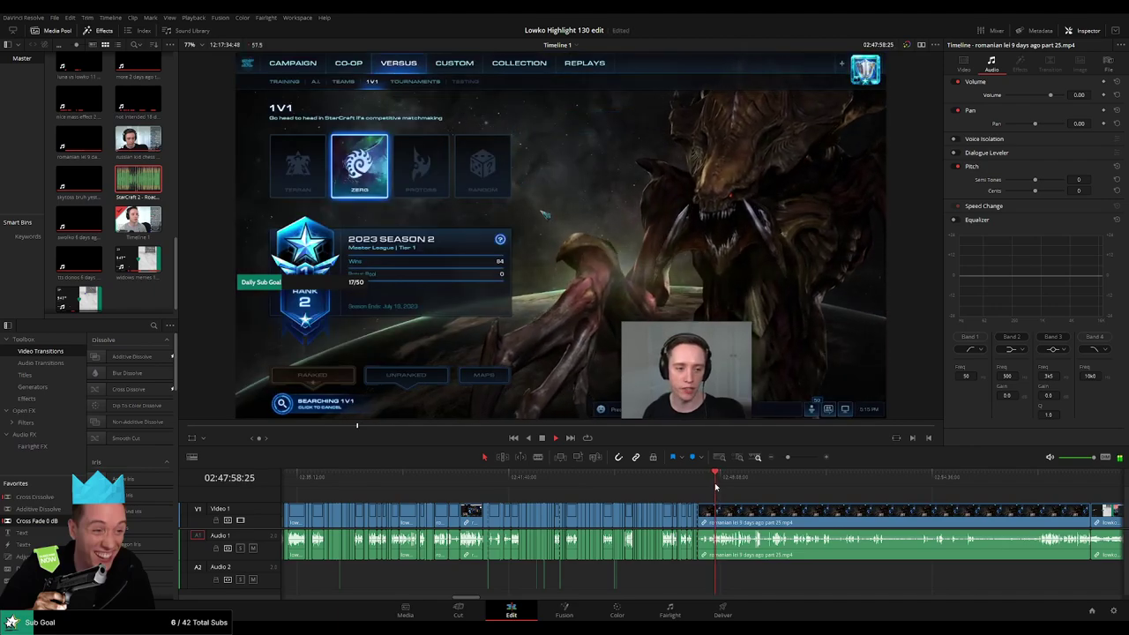
{"action": "left_click_drag", "start_coordinate": [788, 457], "coordinate": [791, 457]}
{"action": "left_click", "coordinate": [864, 486]}
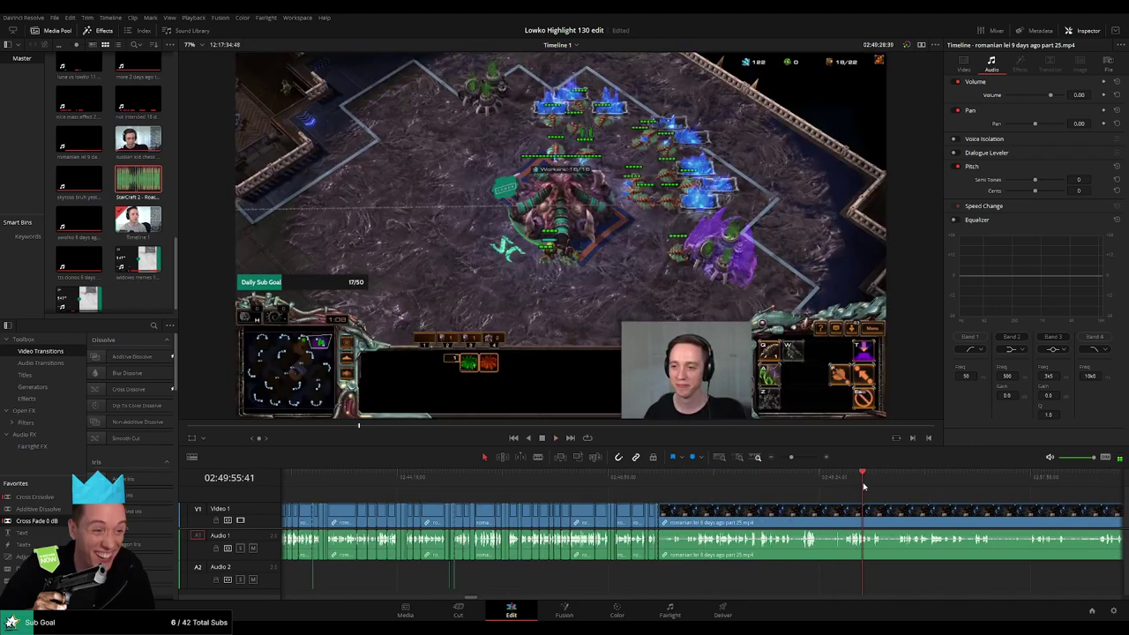
{"action": "left_click_drag", "start_coordinate": [792, 457], "coordinate": [780, 457]}
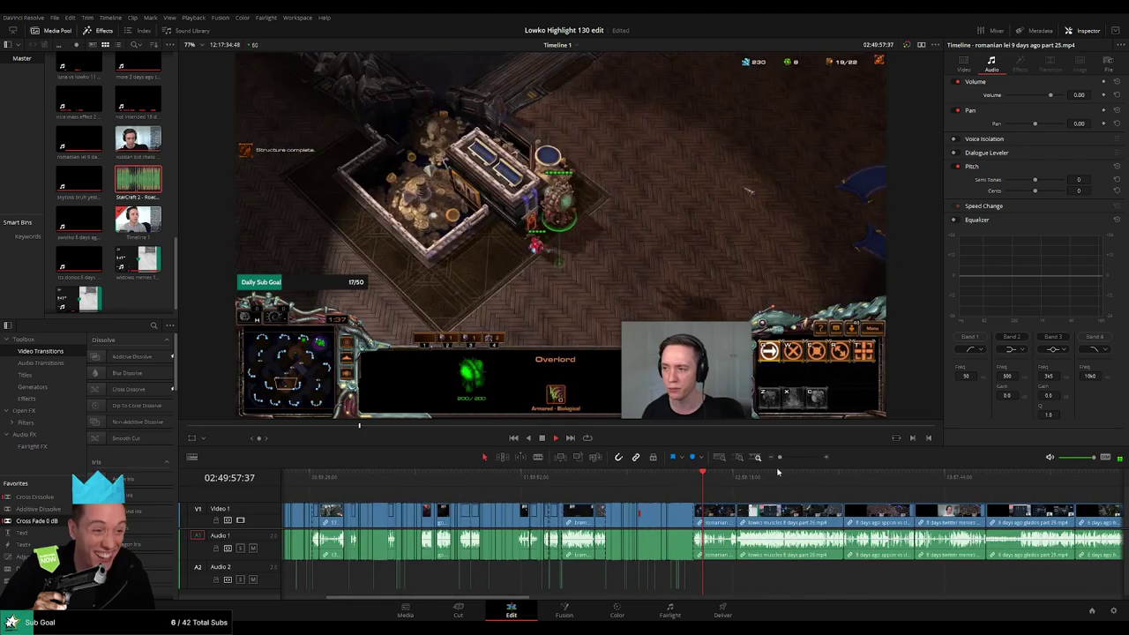
{"action": "left_click", "coordinate": [694, 477]}
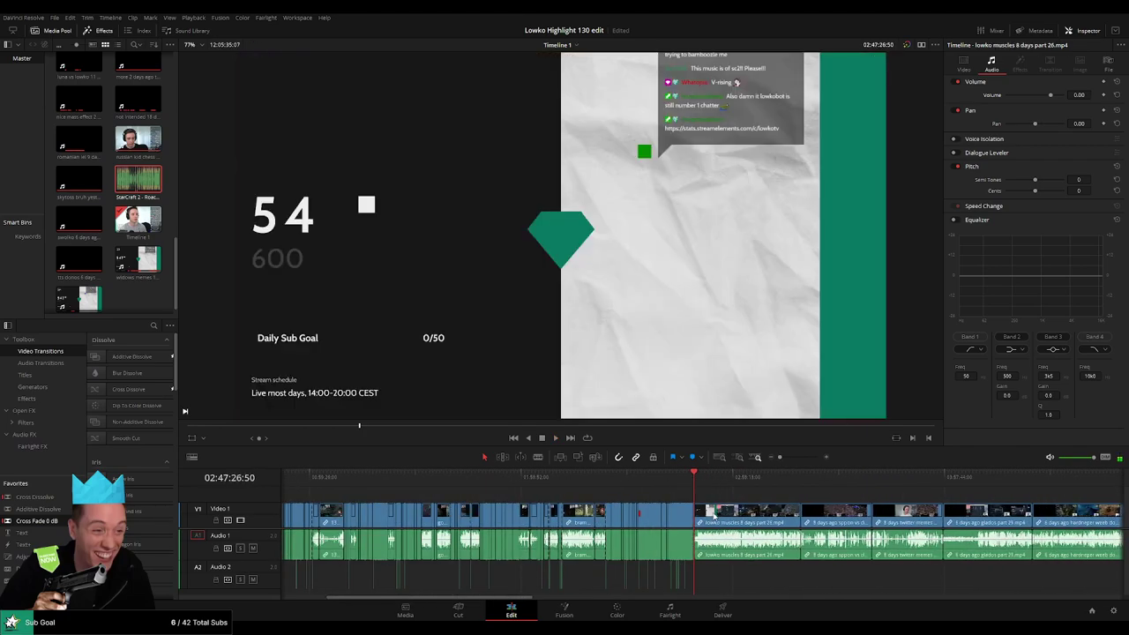
{"action": "left_click_drag", "start_coordinate": [780, 457], "coordinate": [790, 457]}
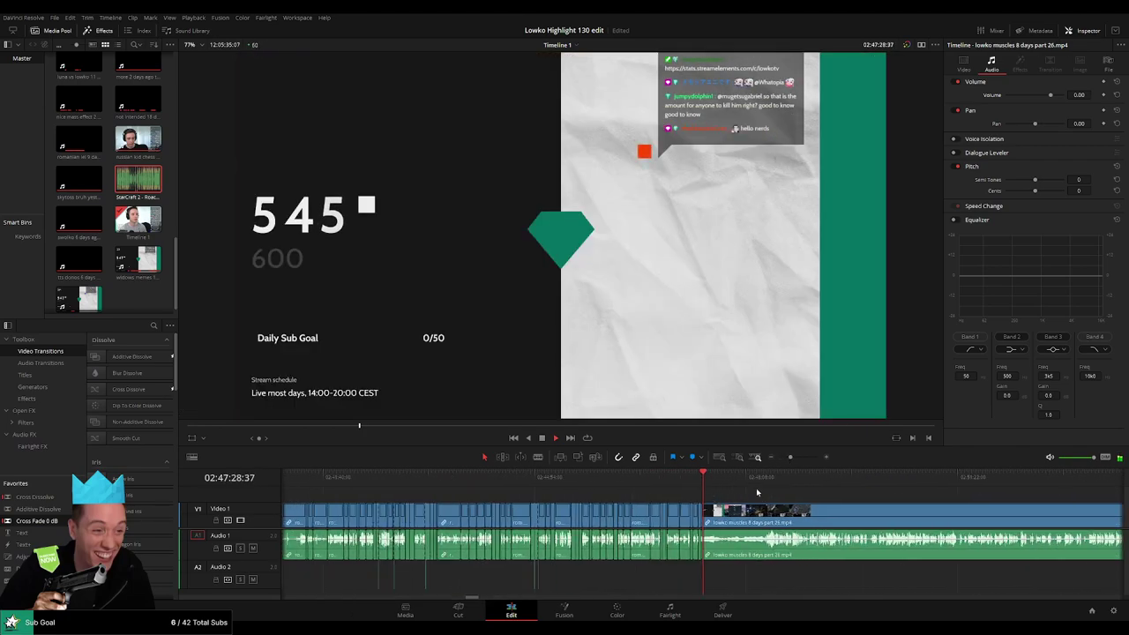
{"action": "left_click", "coordinate": [770, 481]}
{"action": "scroll", "coordinate": [588, 503], "scroll_direction": "right", "scroll_amount": 3}
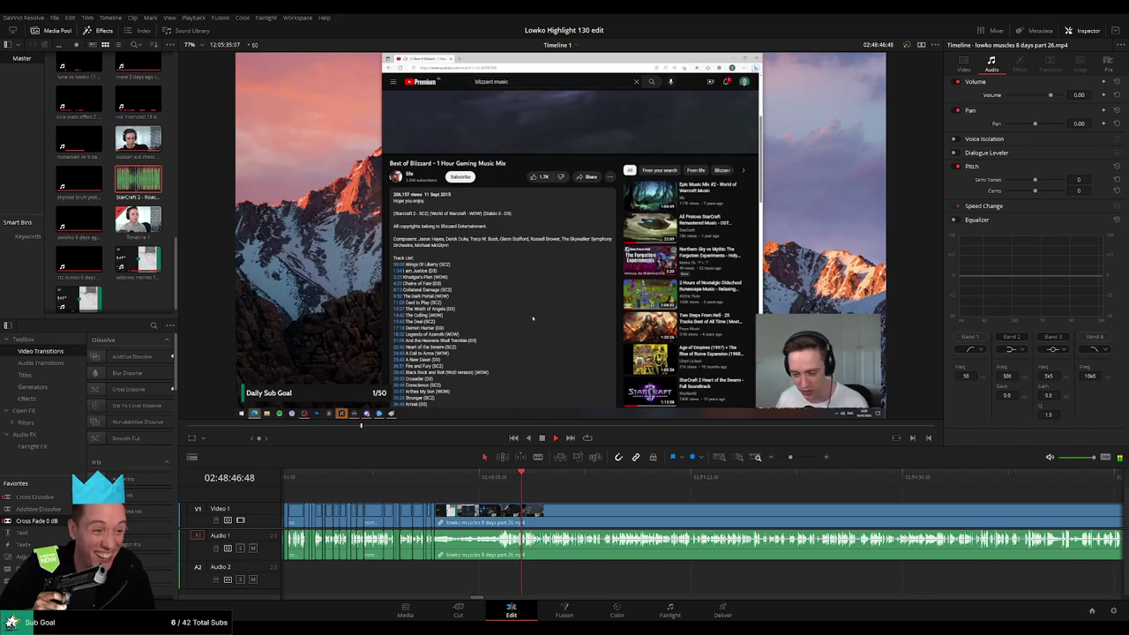
{"action": "mouse_move", "coordinate": [522, 478]}
{"action": "left_mouse_down"}
{"action": "mouse_move", "coordinate": [638, 482]}
{"action": "mouse_move", "coordinate": [545, 492]}
{"action": "left_mouse_up"}
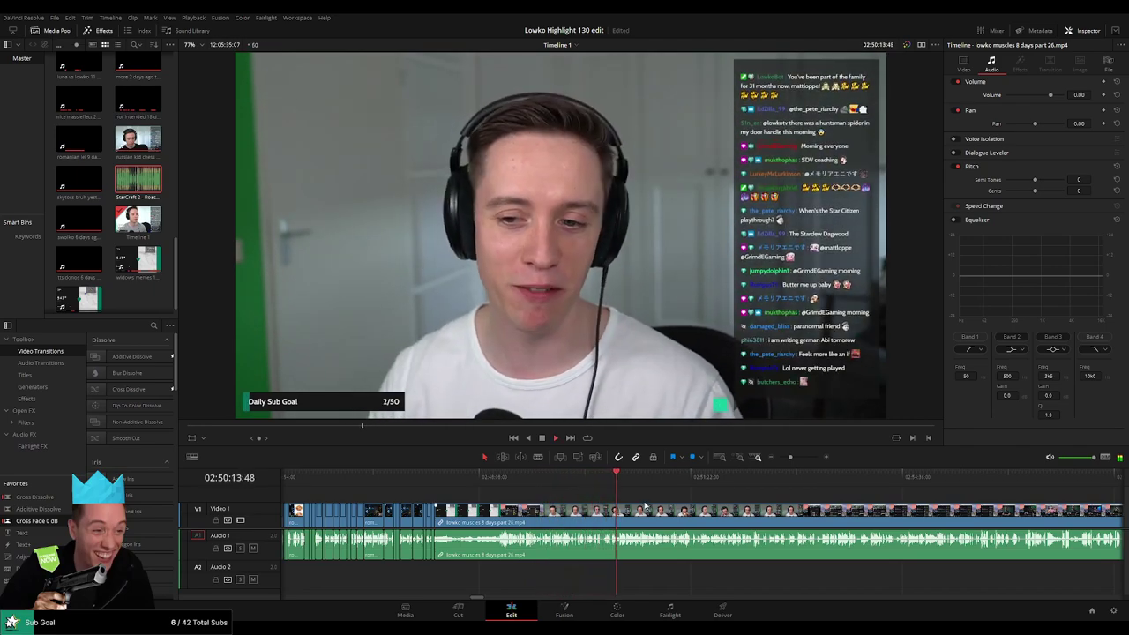
{"action": "key", "text": "space"}
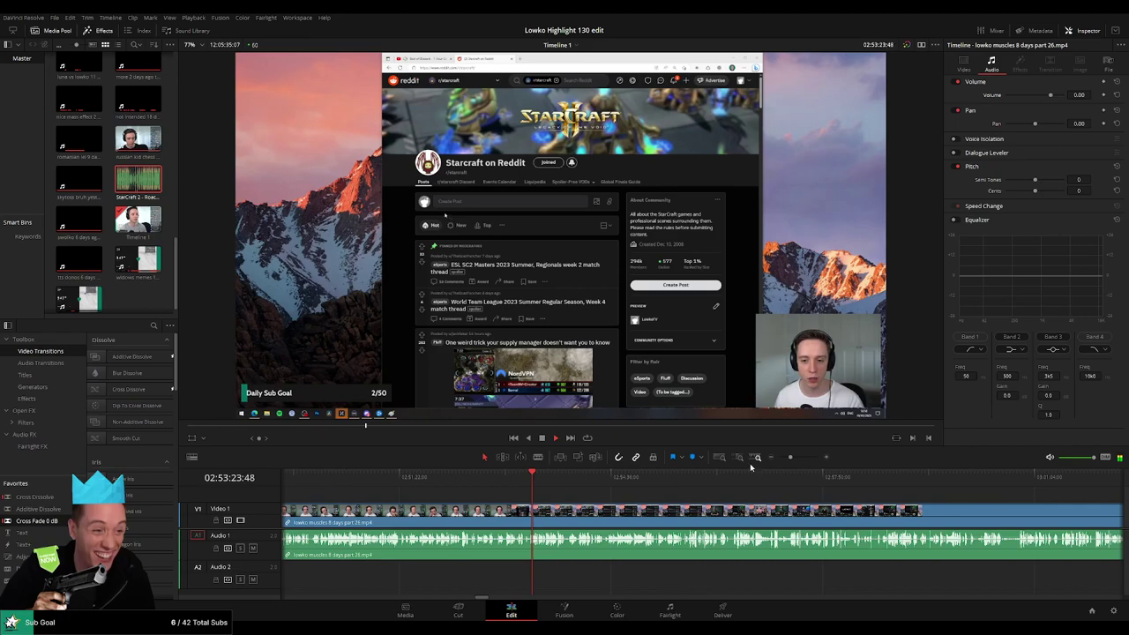
{"action": "left_click_drag", "start_coordinate": [790, 457], "coordinate": [794, 458]}
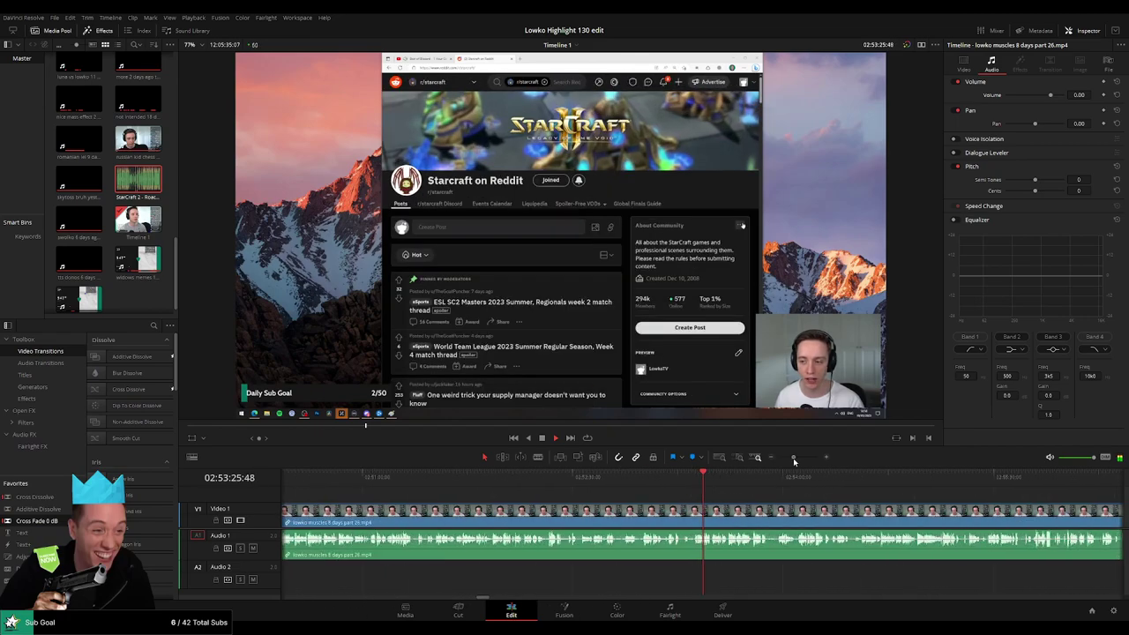
{"action": "scroll", "coordinate": [496, 500], "scroll_direction": "right", "scroll_amount": 5}
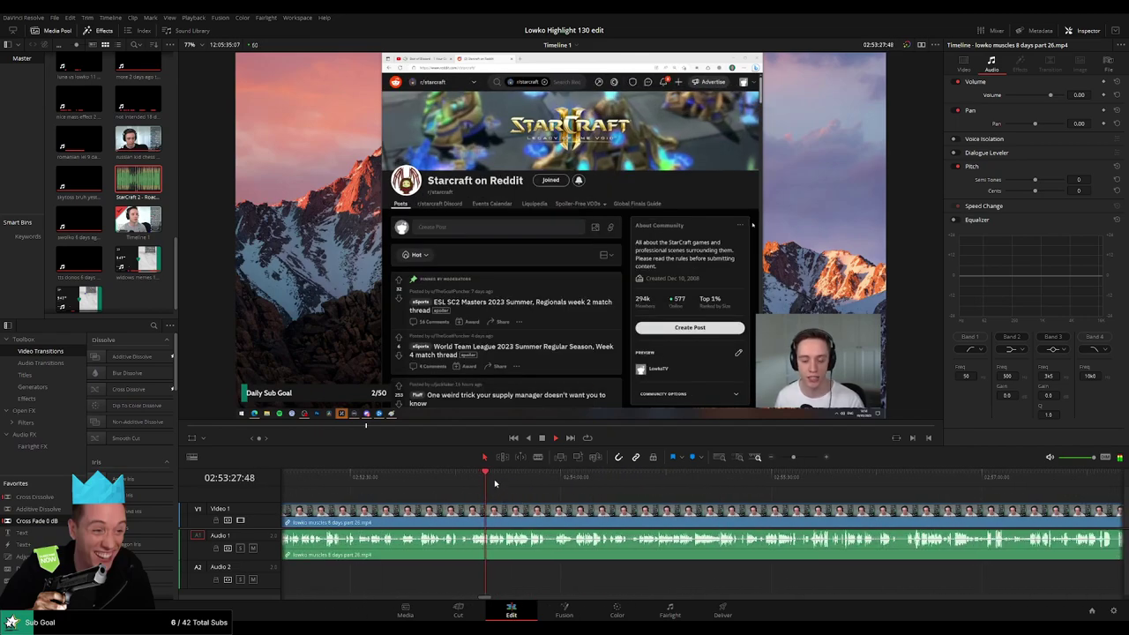
{"action": "left_click_drag", "start_coordinate": [548, 477], "coordinate": [679, 484]}
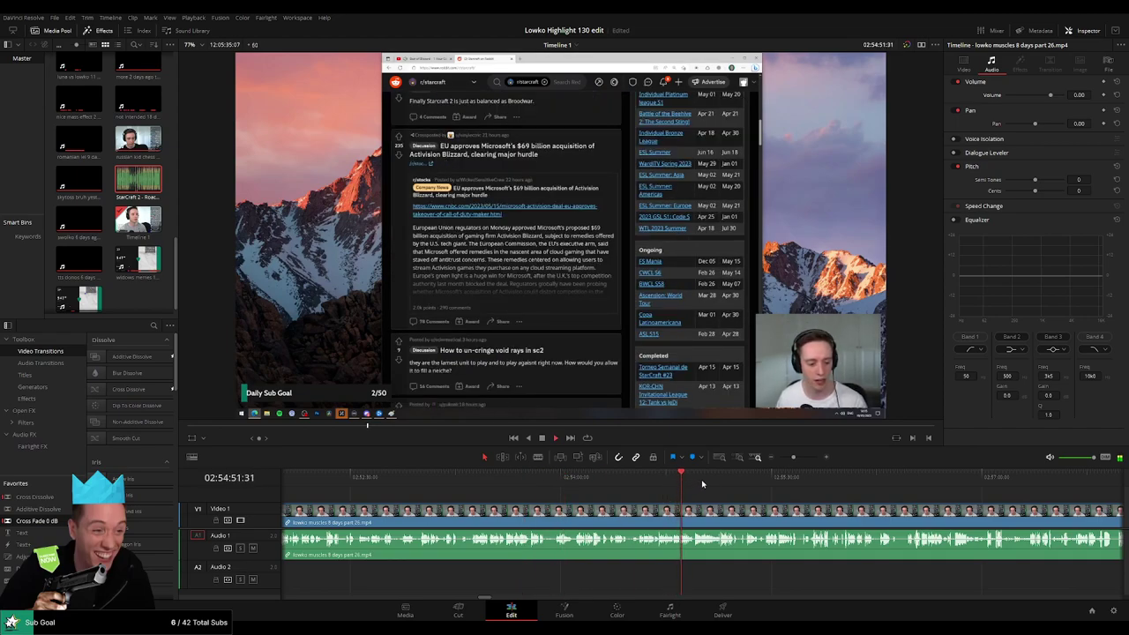
{"action": "left_click", "coordinate": [704, 483]}
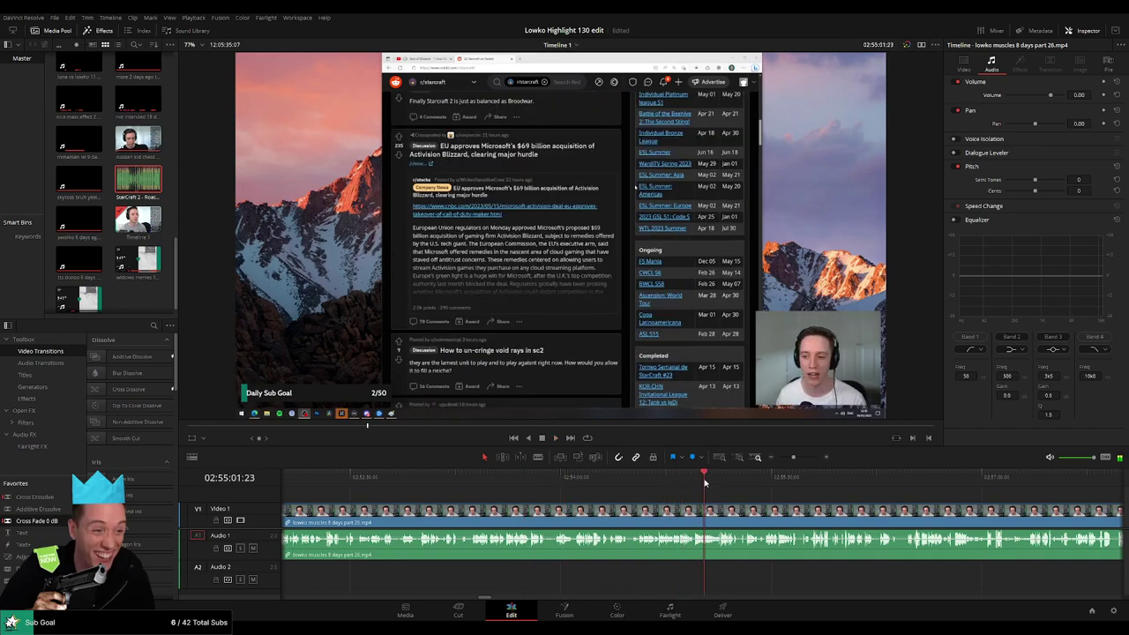
{"action": "left_click", "coordinate": [730, 479]}
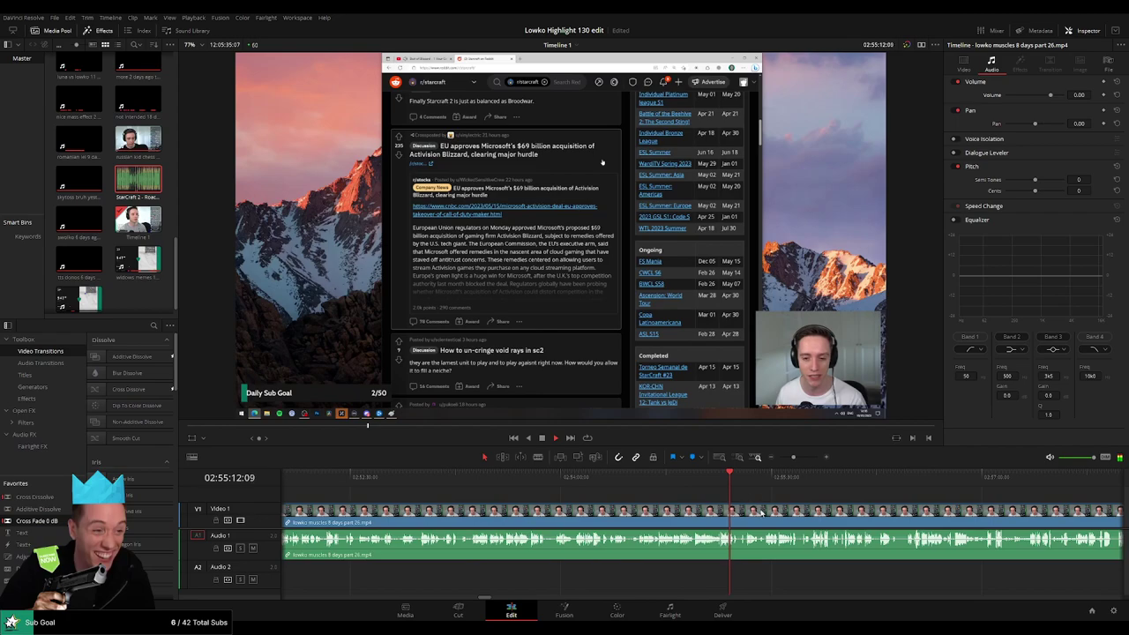
{"action": "scroll", "coordinate": [545, 496], "scroll_direction": "right", "scroll_amount": 5}
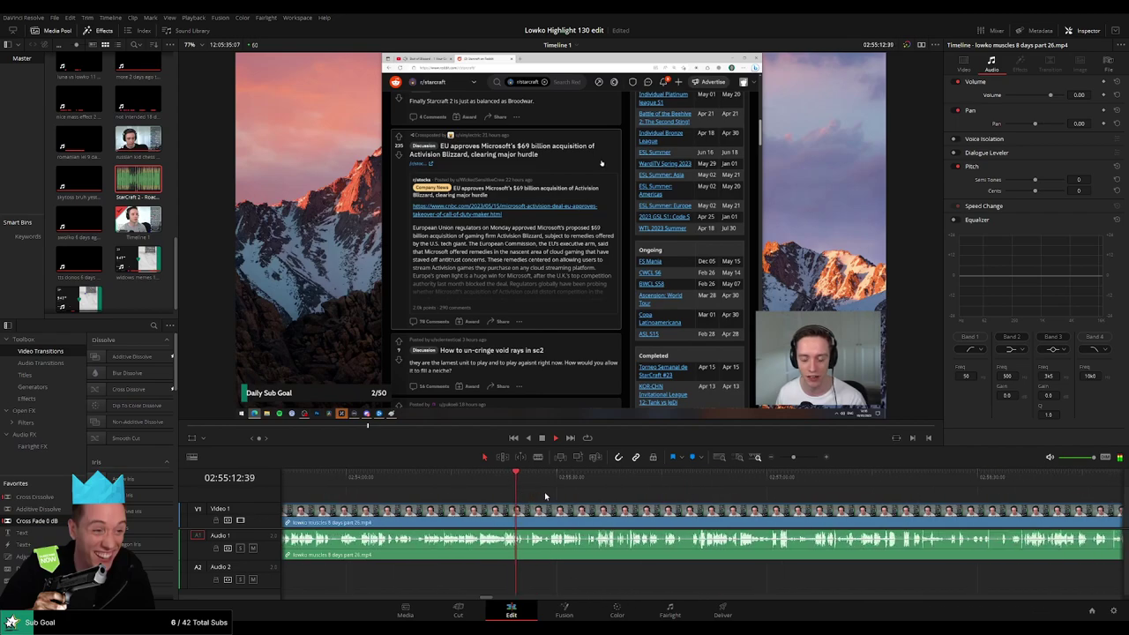
{"action": "left_click", "coordinate": [597, 482]}
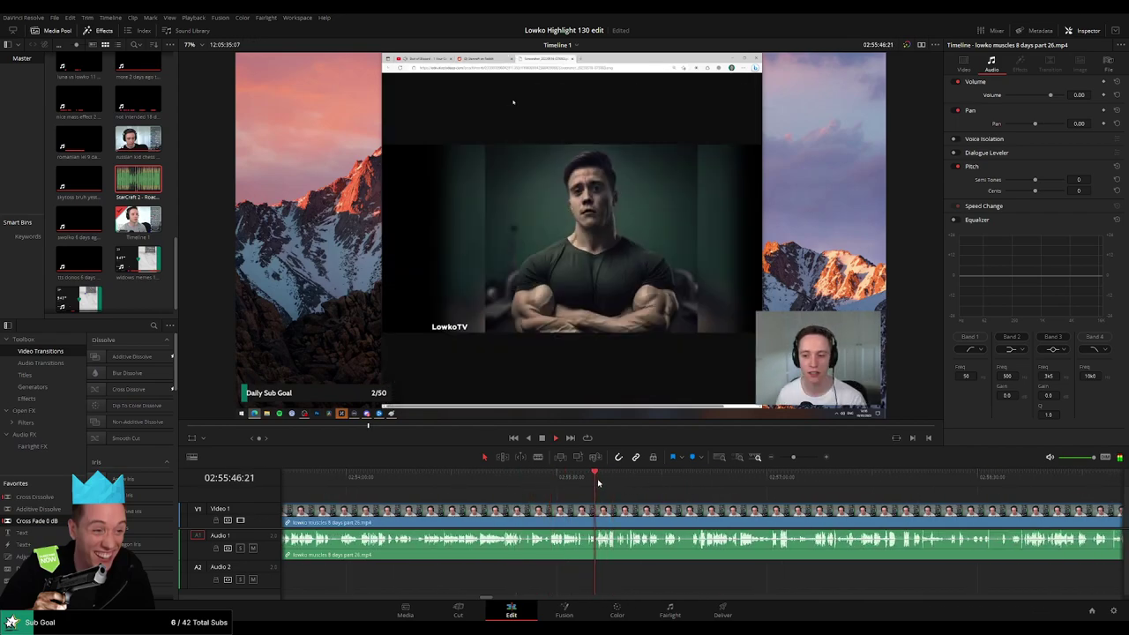
{"action": "scroll", "coordinate": [591, 497], "scroll_direction": "up", "scroll_amount": 1}
{"action": "scroll", "coordinate": [590, 497], "scroll_direction": "up", "scroll_amount": 1}
{"action": "left_click", "coordinate": [650, 477]}
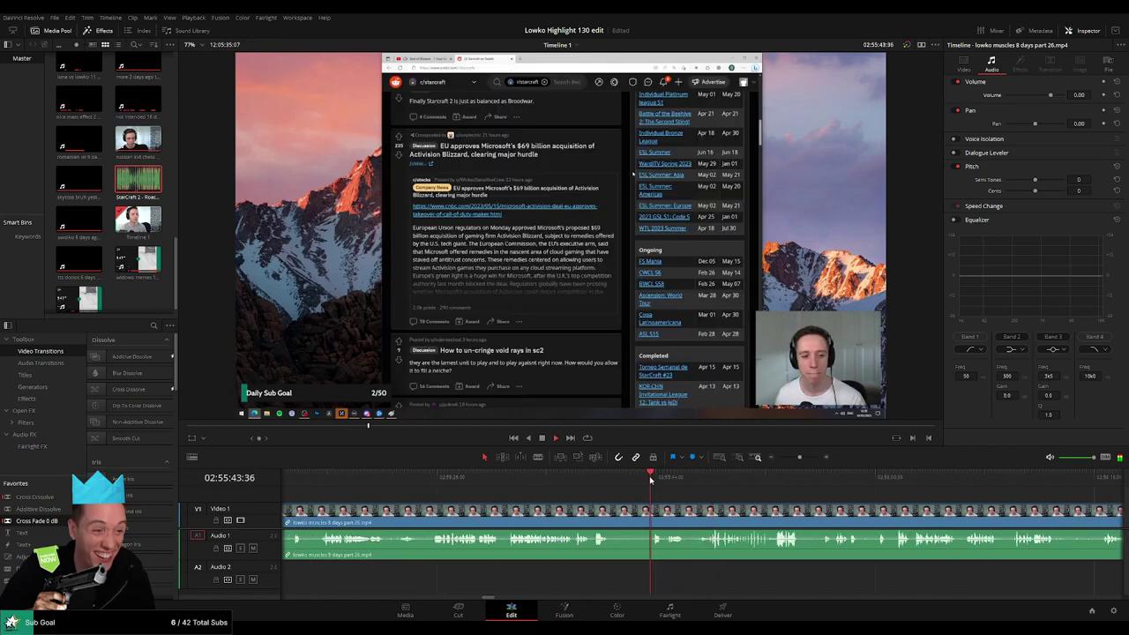
{"action": "scroll", "coordinate": [525, 490], "scroll_direction": "right", "scroll_amount": 2}
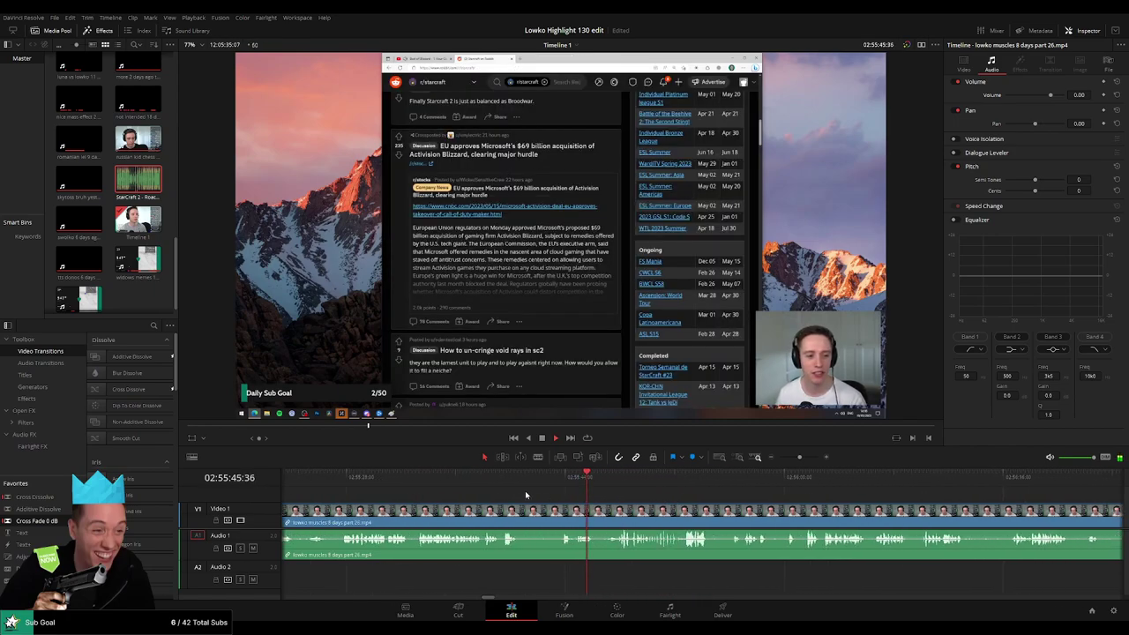
{"action": "scroll", "coordinate": [579, 517], "scroll_direction": "left", "scroll_amount": 3}
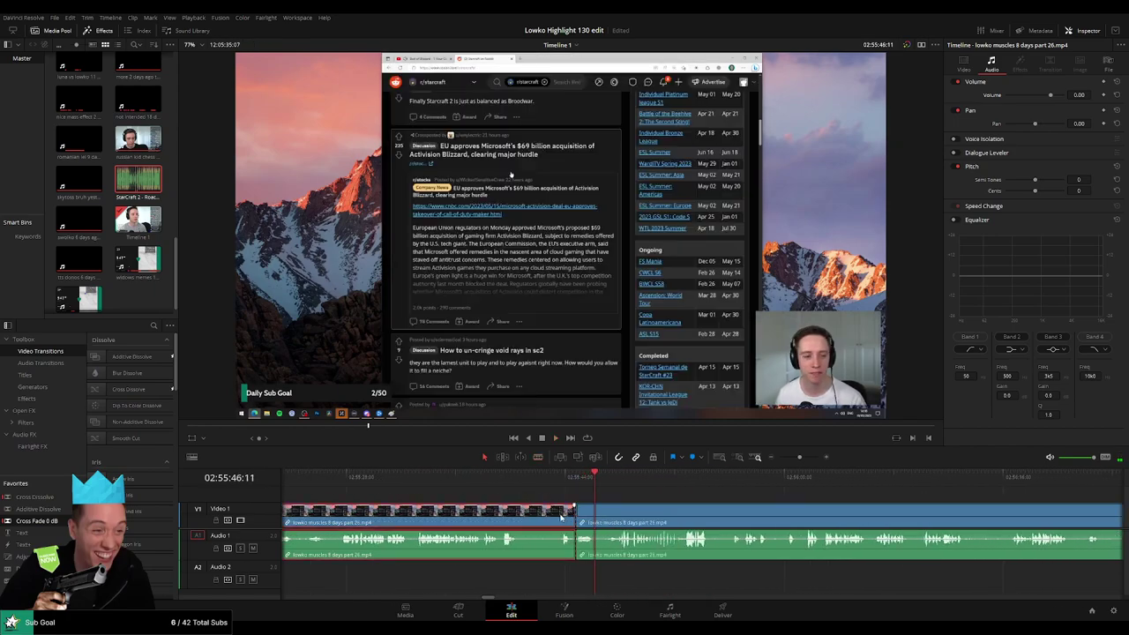
Blade two cuts around a short muscles-clip piece and drop StarCraft 2 Roach Quotes onto Audio 2.
{"action": "scroll", "coordinate": [565, 518], "scroll_direction": "left", "scroll_amount": 3}
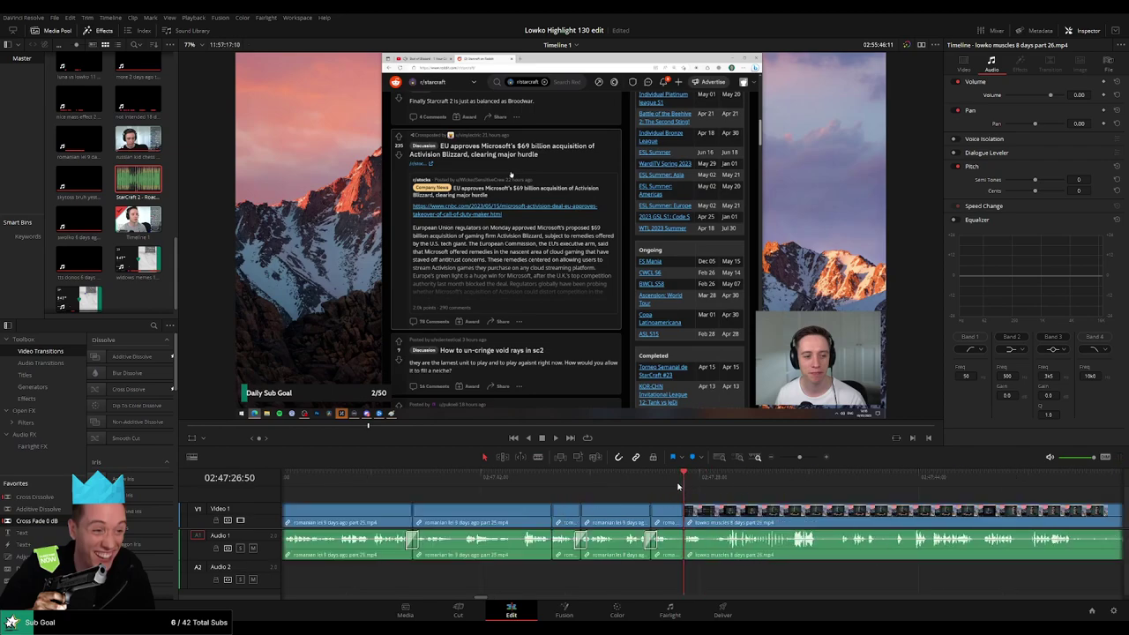
{"action": "scroll", "coordinate": [685, 486], "scroll_direction": "right", "scroll_amount": 3}
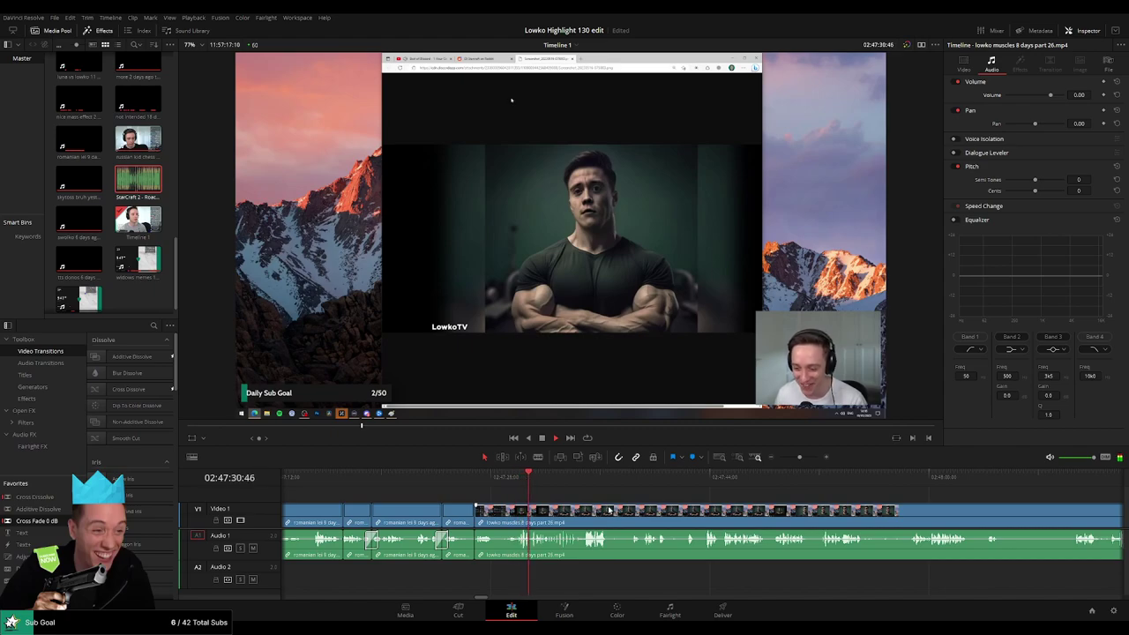
{"action": "left_click", "coordinate": [758, 458]}
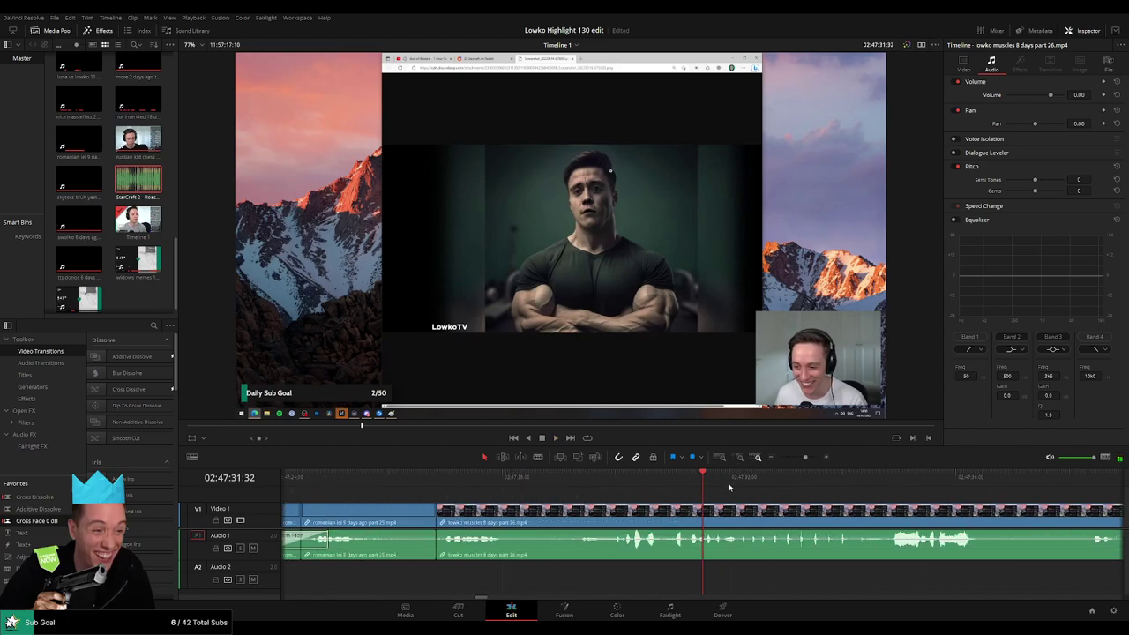
{"action": "key", "text": "space"}
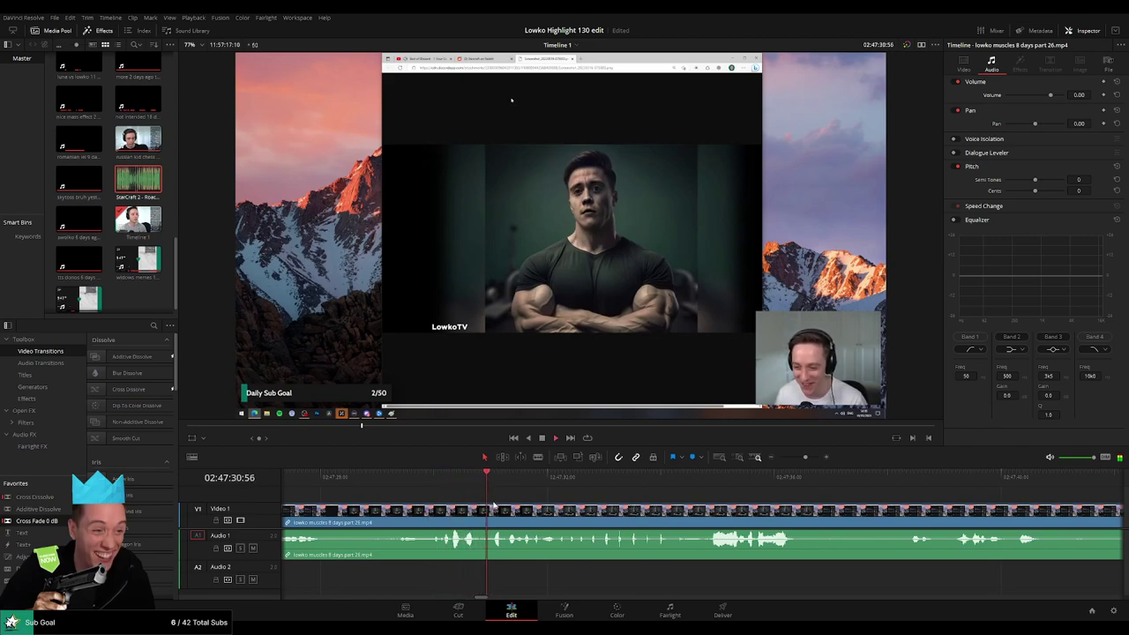
{"action": "key", "text": "b"}
{"action": "left_click", "coordinate": [491, 510]}
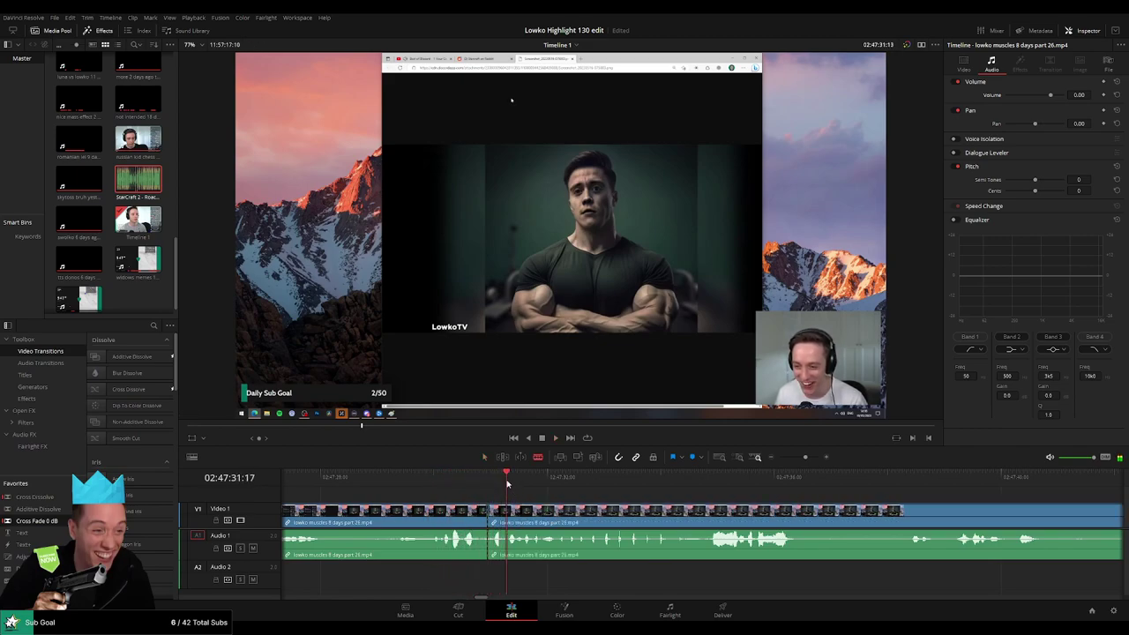
{"action": "left_click", "coordinate": [505, 523]}
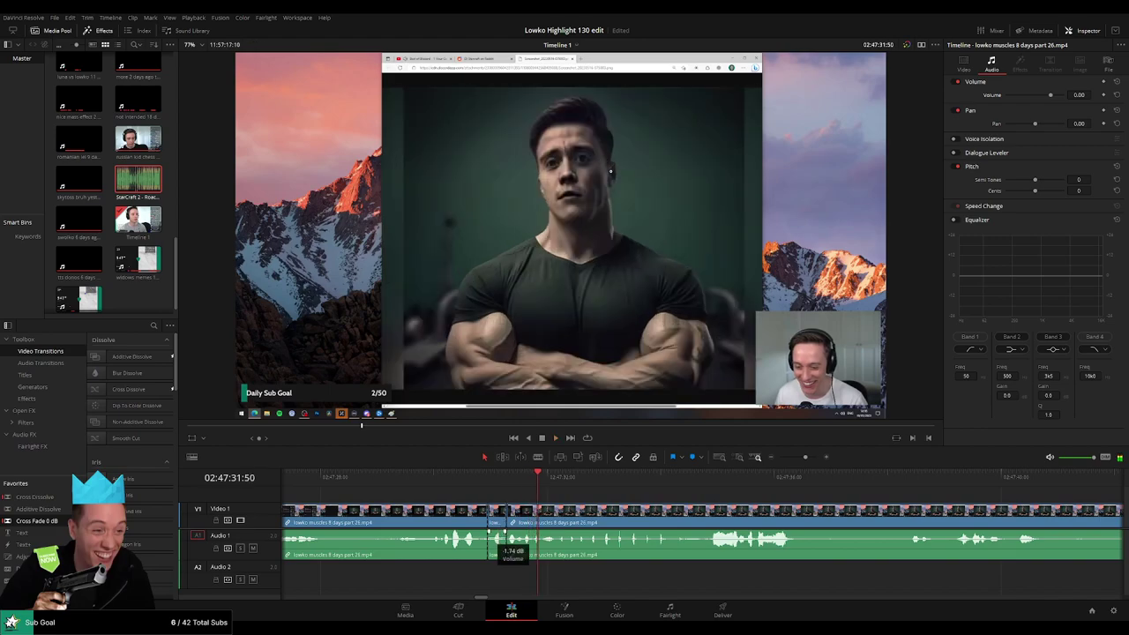
{"action": "left_click_drag", "start_coordinate": [138, 179], "coordinate": [470, 580]}
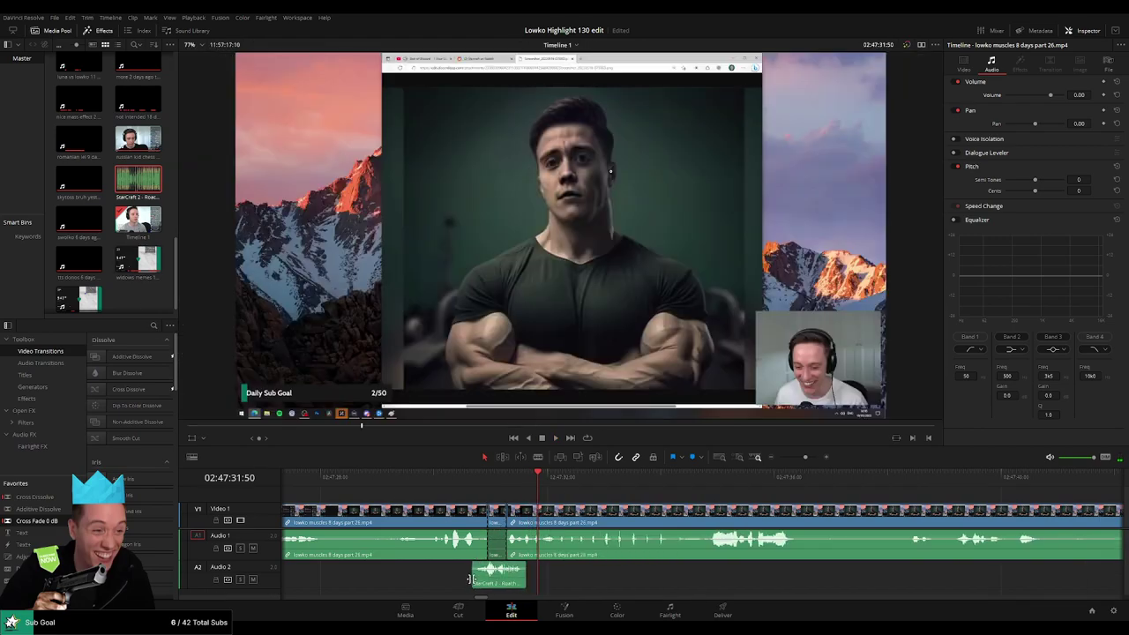
Line the roach quote up under the short muscles piece and play it back to check.
{"action": "left_click_drag", "start_coordinate": [470, 579], "coordinate": [491, 574]}
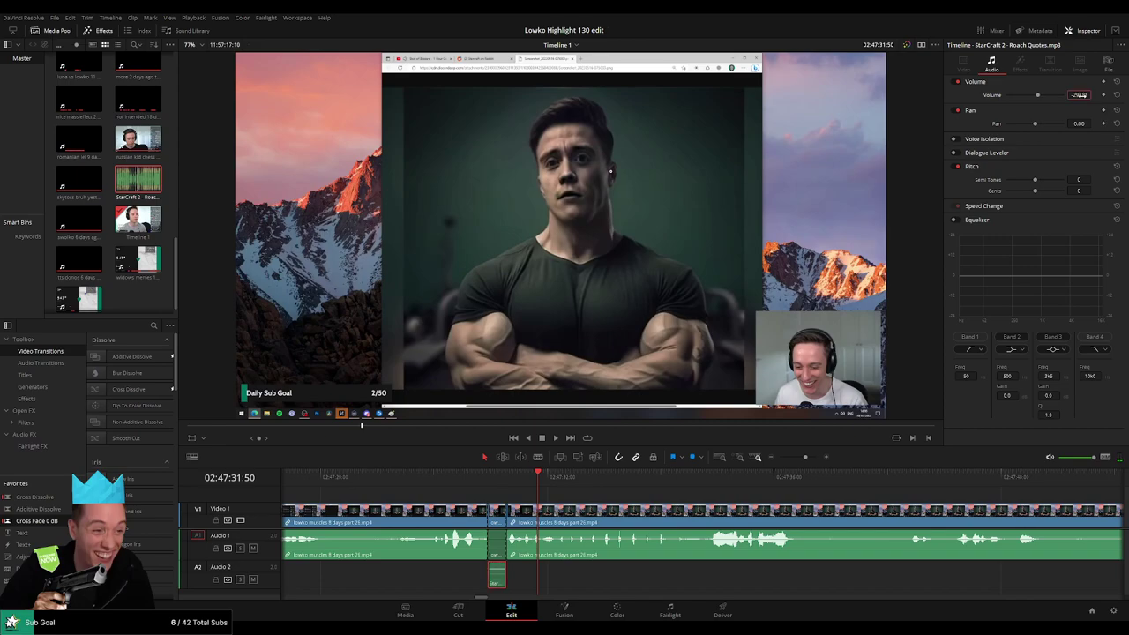
{"action": "left_click", "coordinate": [431, 478]}
{"action": "key", "text": "space"}
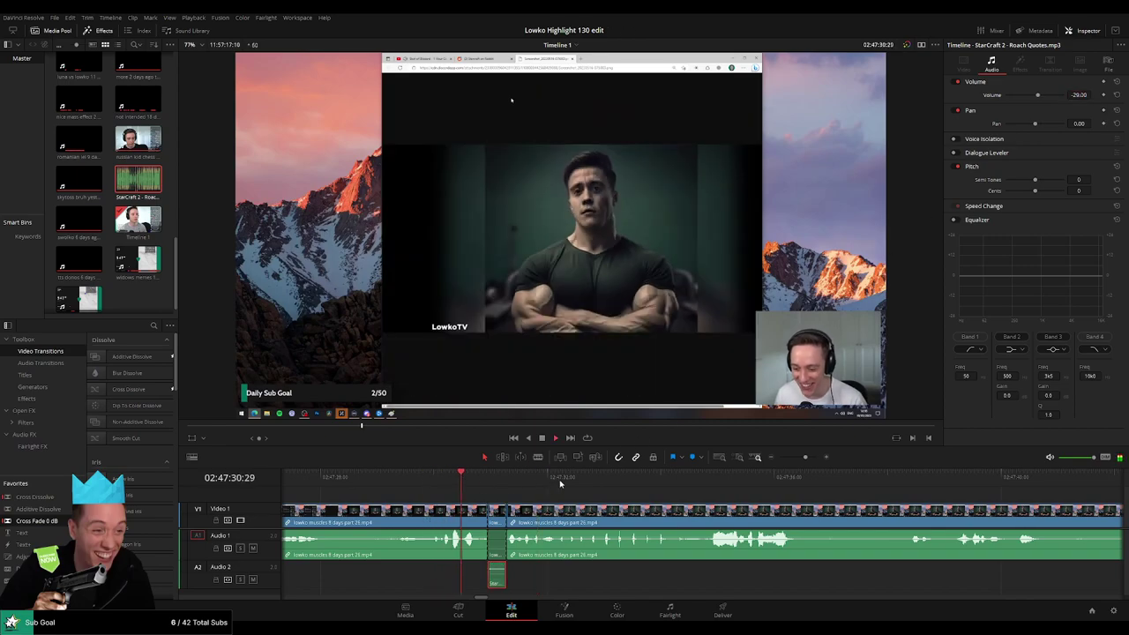
{"action": "left_click", "coordinate": [581, 498]}
Blade another short piece out of the muscles clip further along, undoing an accidental split.
{"action": "scroll", "coordinate": [713, 477], "scroll_direction": "down", "scroll_amount": 1}
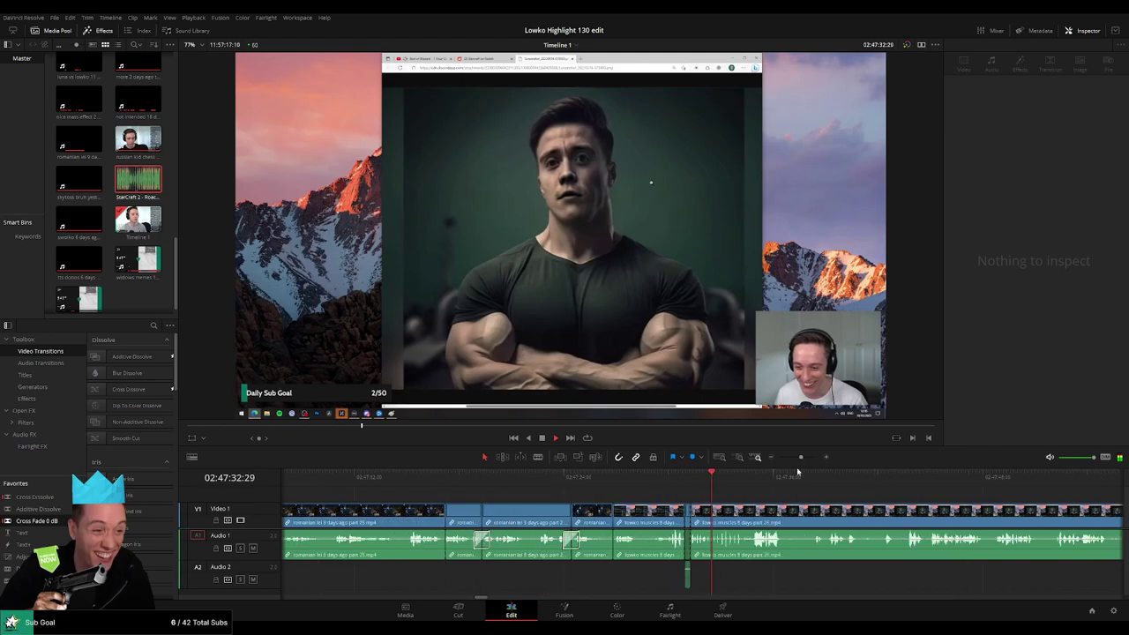
{"action": "scroll", "coordinate": [713, 476], "scroll_direction": "down", "scroll_amount": 1}
{"action": "scroll", "coordinate": [477, 499], "scroll_direction": "right", "scroll_amount": 3}
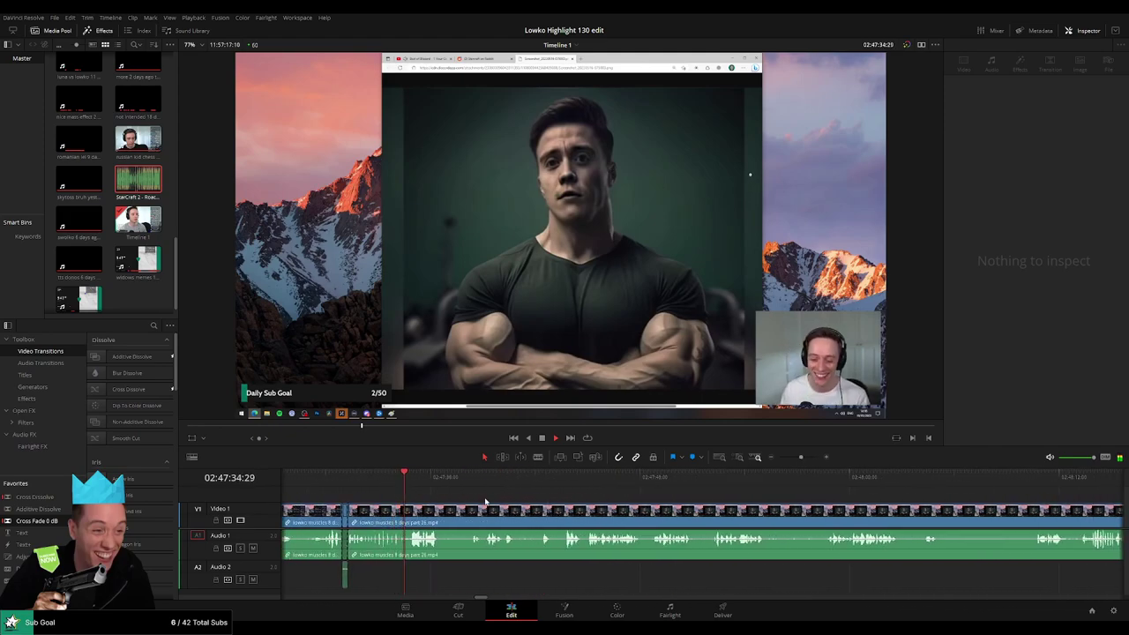
{"action": "scroll", "coordinate": [485, 502], "scroll_direction": "right", "scroll_amount": 2}
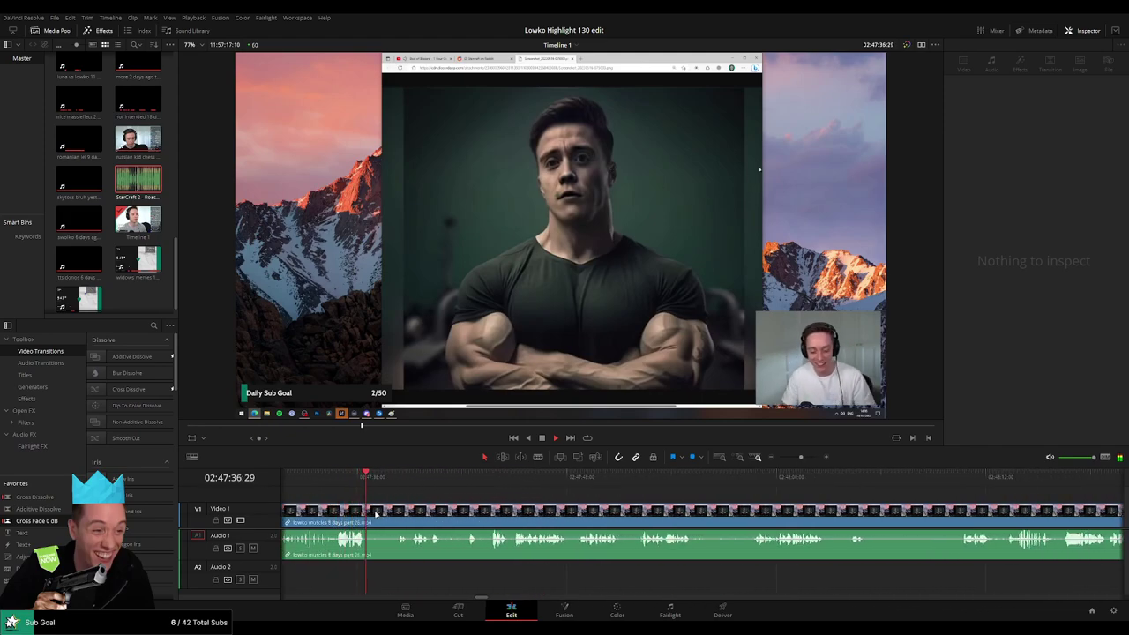
{"action": "key", "text": "ctrl+b"}
{"action": "key", "text": "ctrl+z"}
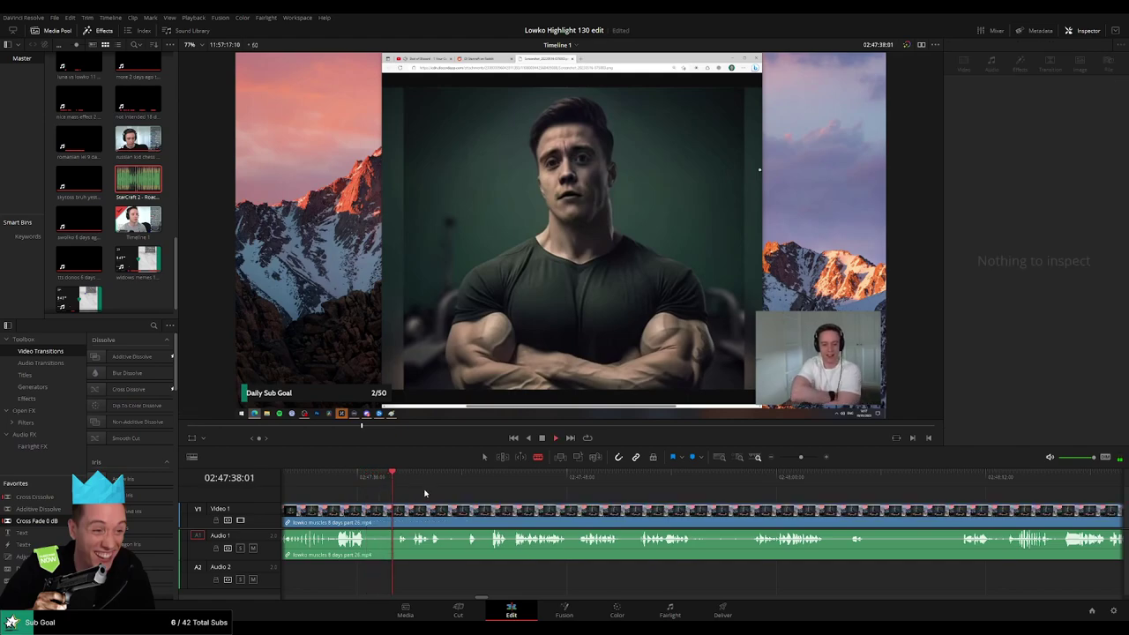
{"action": "left_click", "coordinate": [464, 508]}
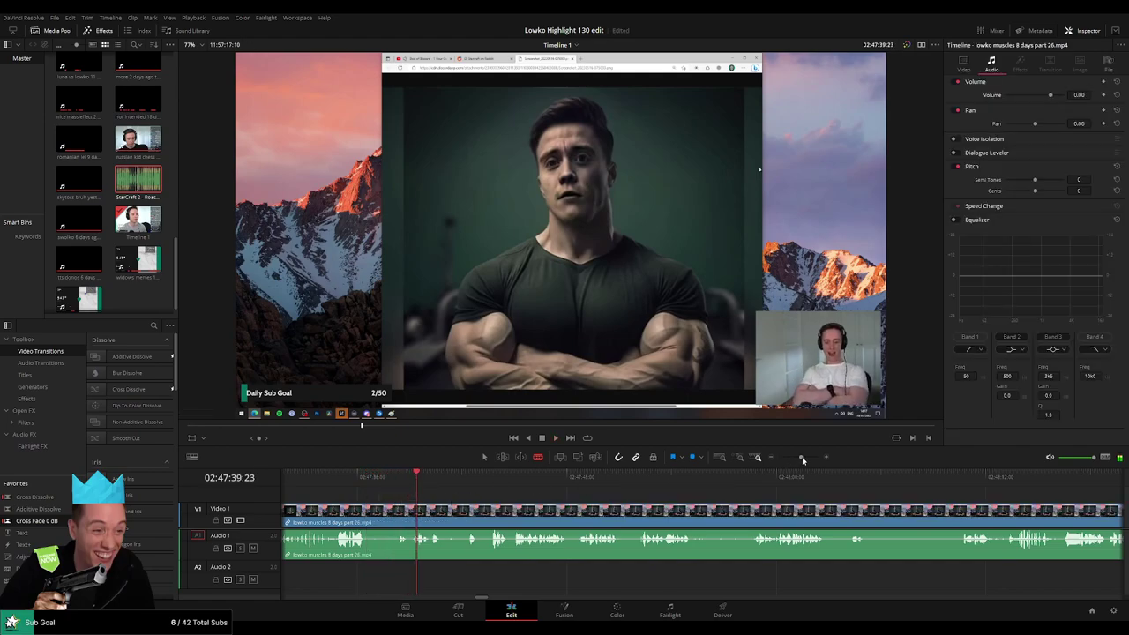
{"action": "left_click_drag", "start_coordinate": [803, 460], "coordinate": [807, 457]}
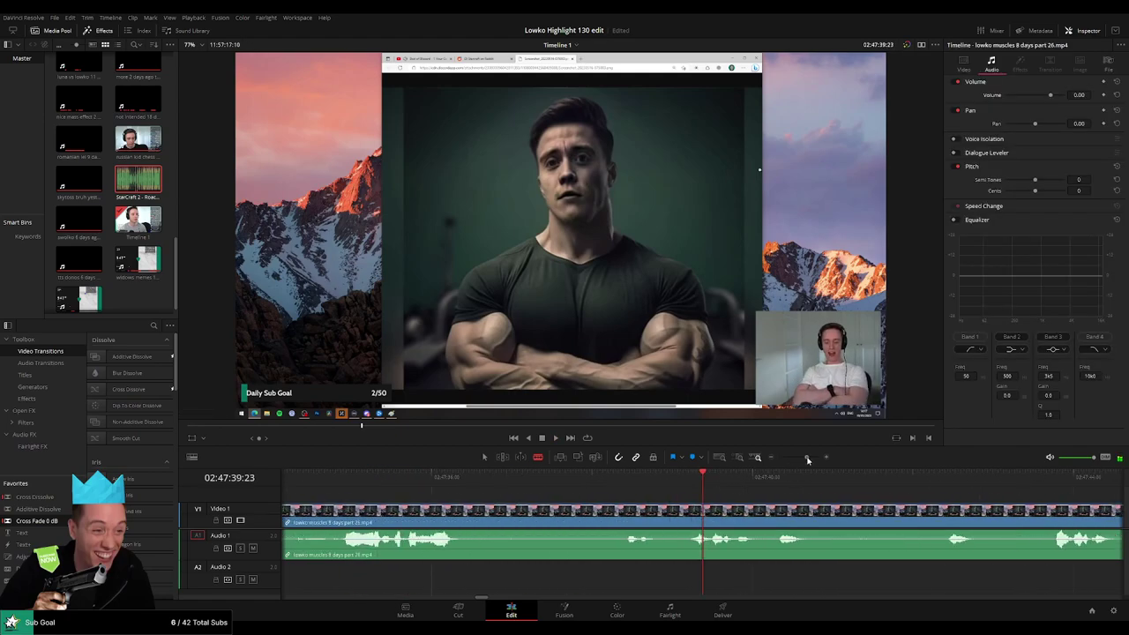
{"action": "left_click", "coordinate": [618, 510]}
{"action": "left_click", "coordinate": [673, 511]}
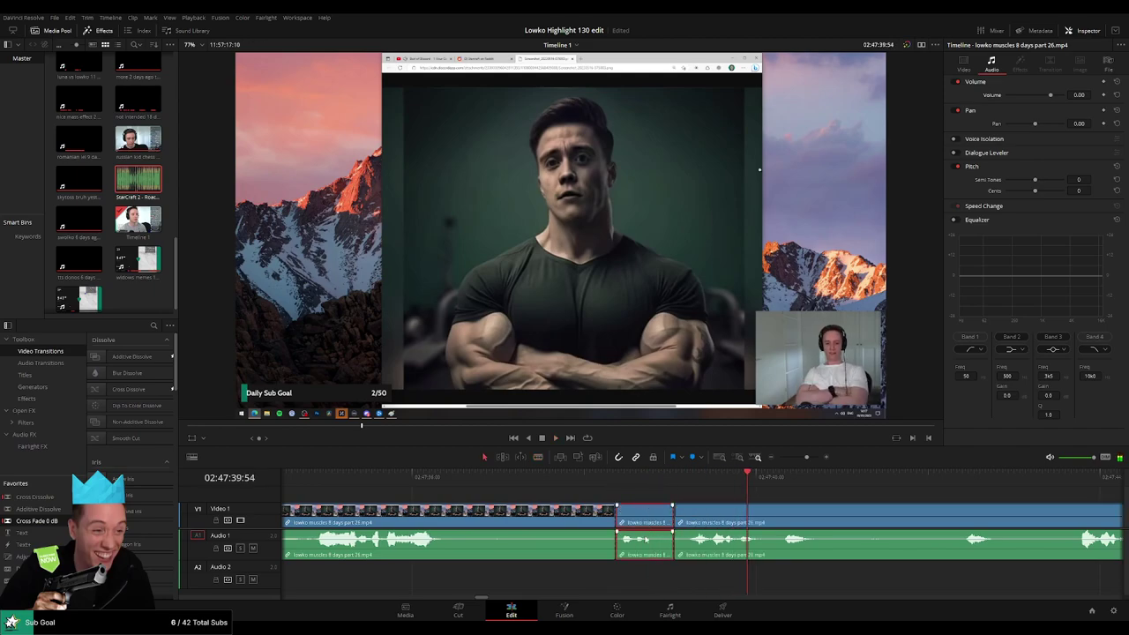
Add a second Roach Quotes sound on Audio 2 under that piece at volume -29.
{"action": "mouse_move", "coordinate": [644, 538]}
{"action": "left_mouse_down"}
{"action": "mouse_move", "coordinate": [651, 580]}
{"action": "mouse_move", "coordinate": [641, 580]}
{"action": "mouse_move", "coordinate": [661, 582]}
{"action": "left_mouse_up"}
{"action": "left_click", "coordinate": [148, 197]}
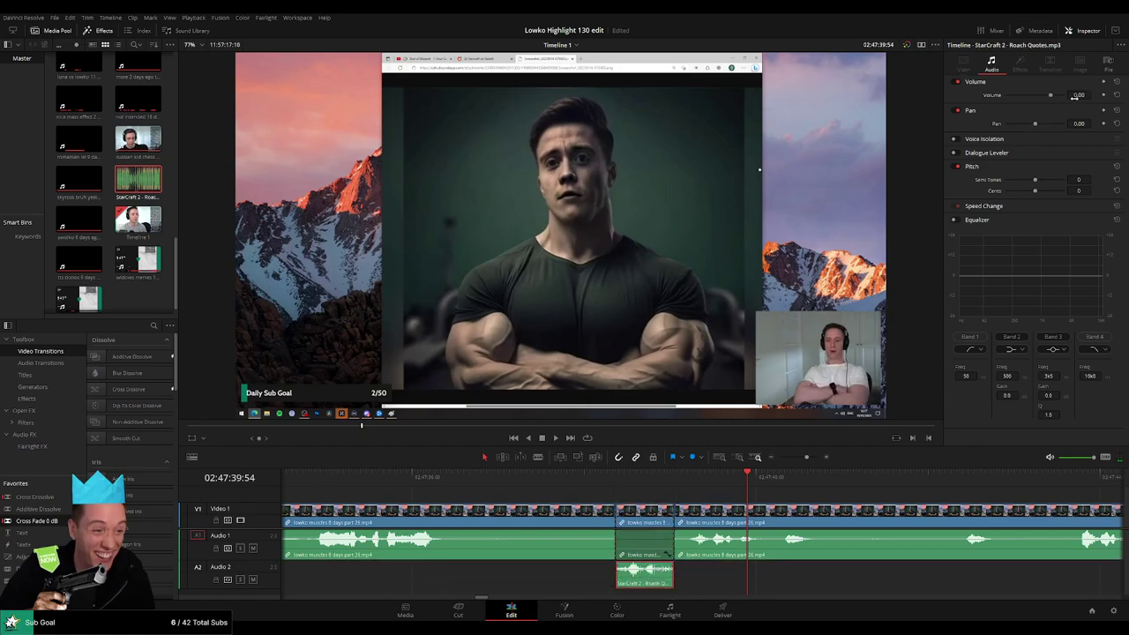
{"action": "type", "text": "9"}
{"action": "key", "text": "Return"}
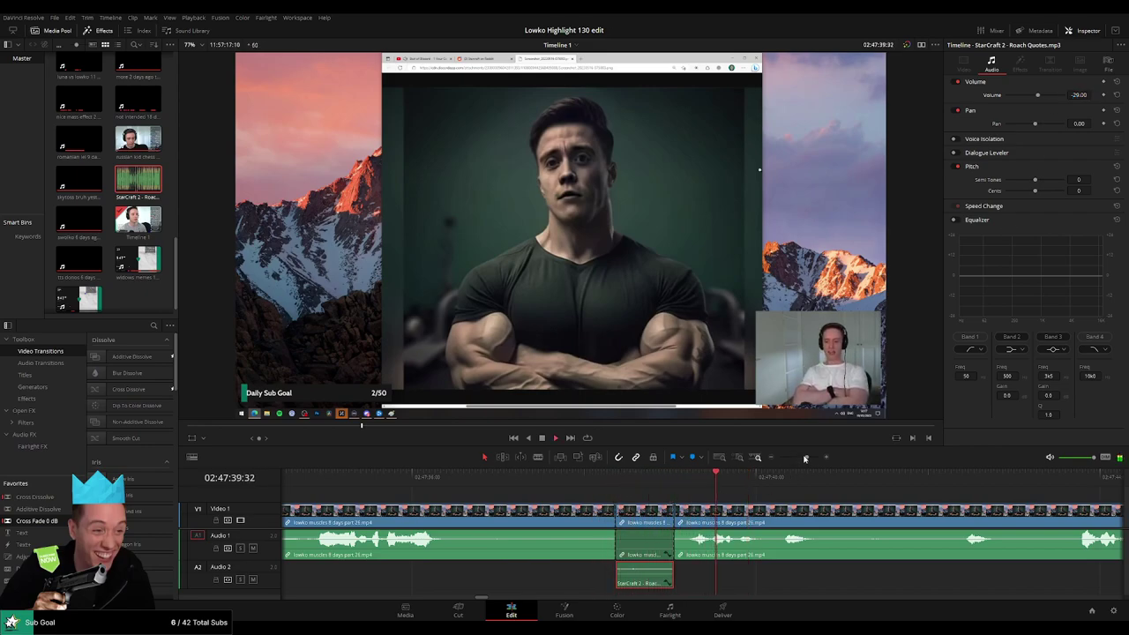
{"action": "left_click_drag", "start_coordinate": [804, 457], "coordinate": [802, 458]}
{"action": "left_click", "coordinate": [630, 497]}
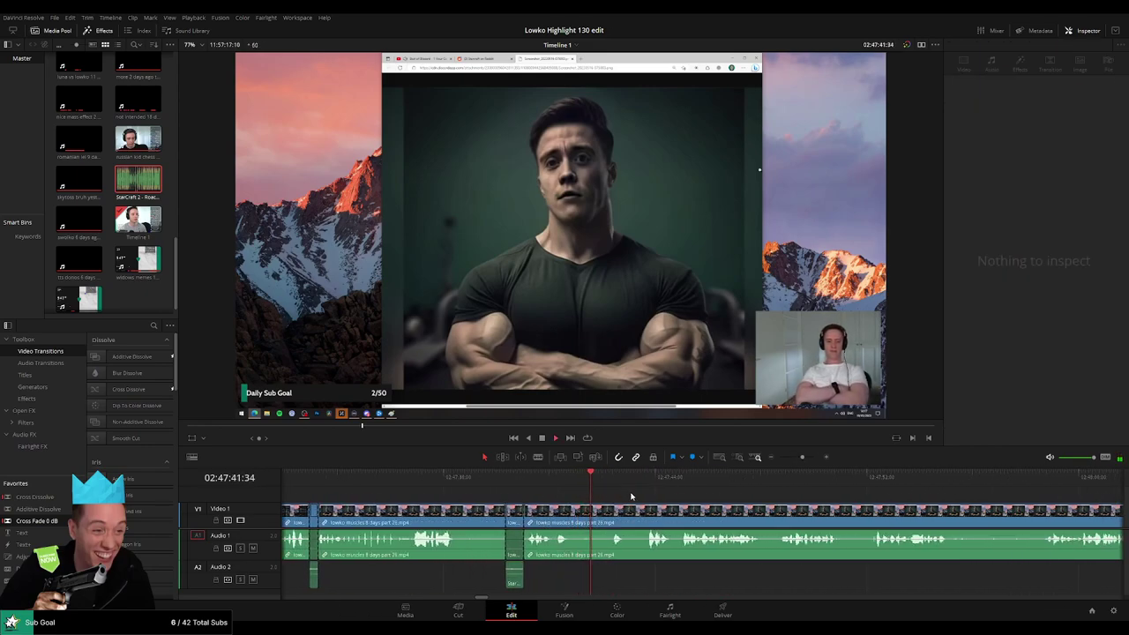
Scroll along the part 26 clip and play from the playhead to find the first pause.
{"action": "scroll", "coordinate": [694, 505], "scroll_direction": "right", "scroll_amount": 3}
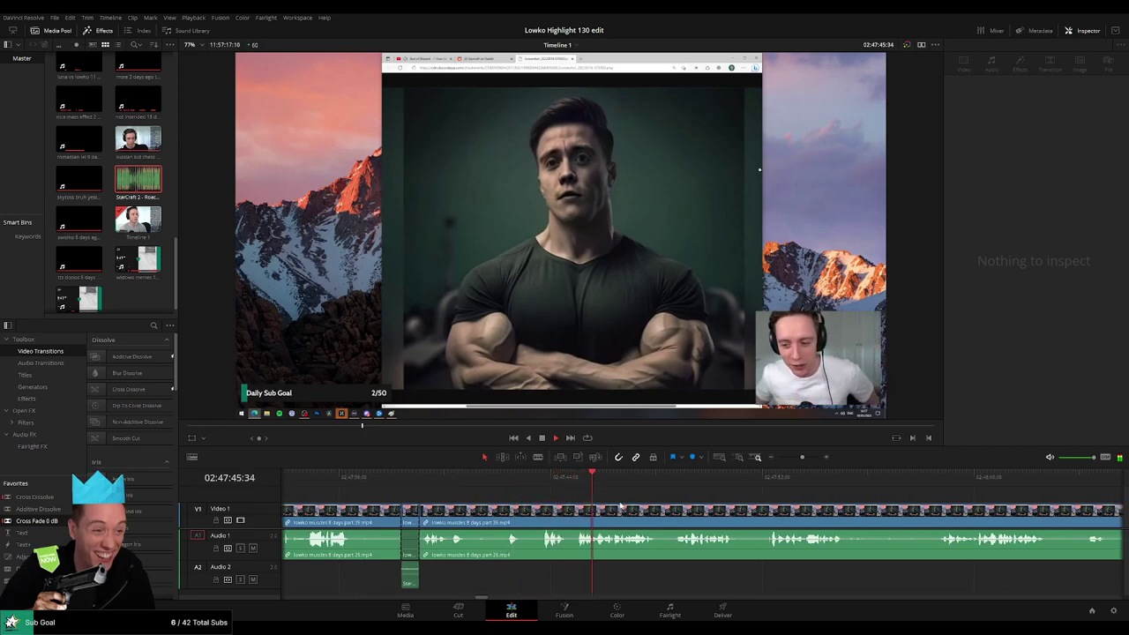
{"action": "scroll", "coordinate": [523, 495], "scroll_direction": "right", "scroll_amount": 4}
{"action": "scroll", "coordinate": [523, 495], "scroll_direction": "right", "scroll_amount": 1}
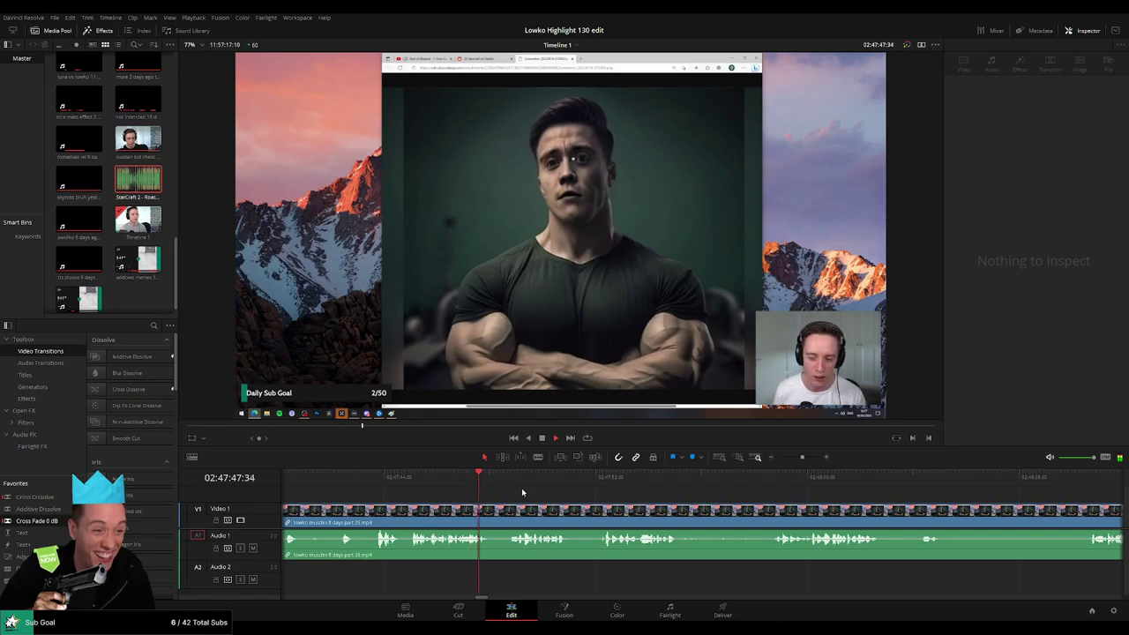
{"action": "left_click", "coordinate": [511, 479]}
{"action": "key", "text": "space"}
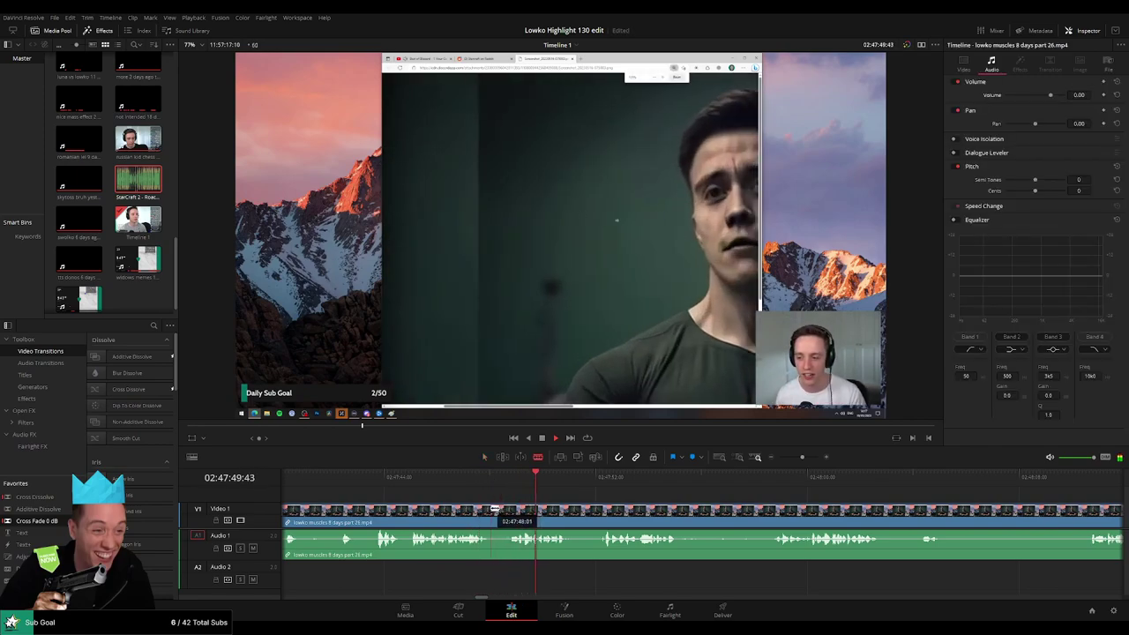
{"action": "key", "text": "b"}
{"action": "scroll", "coordinate": [564, 495], "scroll_direction": "right", "scroll_amount": 2}
{"action": "key", "text": "a"}
{"action": "scroll", "coordinate": [512, 492], "scroll_direction": "right", "scroll_amount": 2}
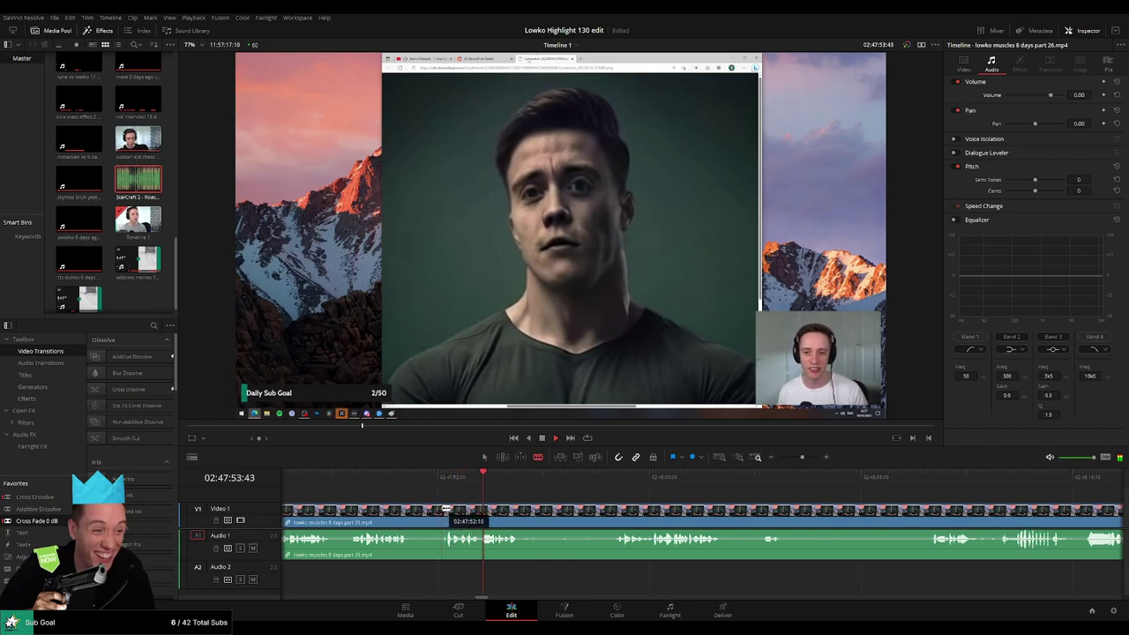
Cut out the first unwanted stretch between two blade cuts and close the gap.
{"action": "left_click", "coordinate": [443, 510]}
{"action": "key", "text": "a"}
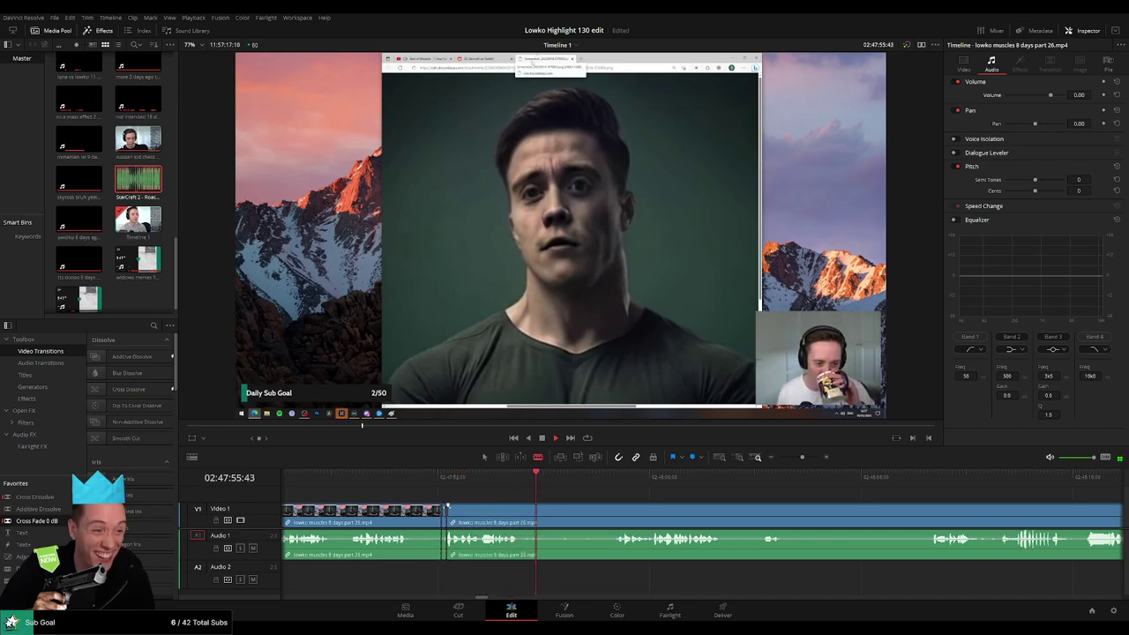
{"action": "left_click", "coordinate": [519, 511]}
{"action": "left_click", "coordinate": [609, 509]}
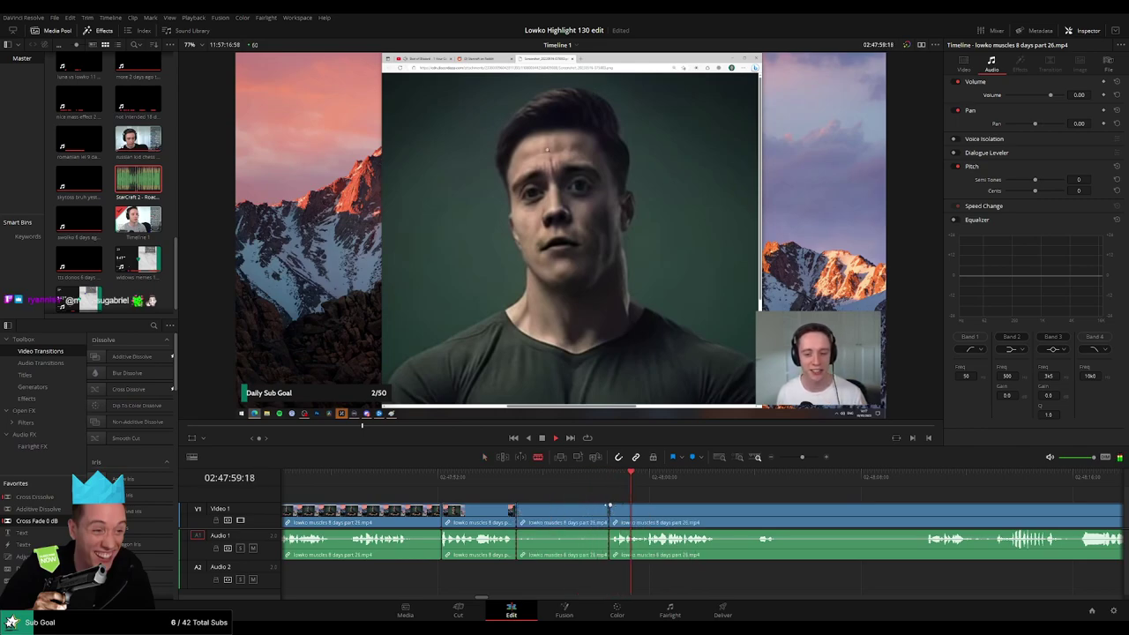
{"action": "key", "text": "Delete"}
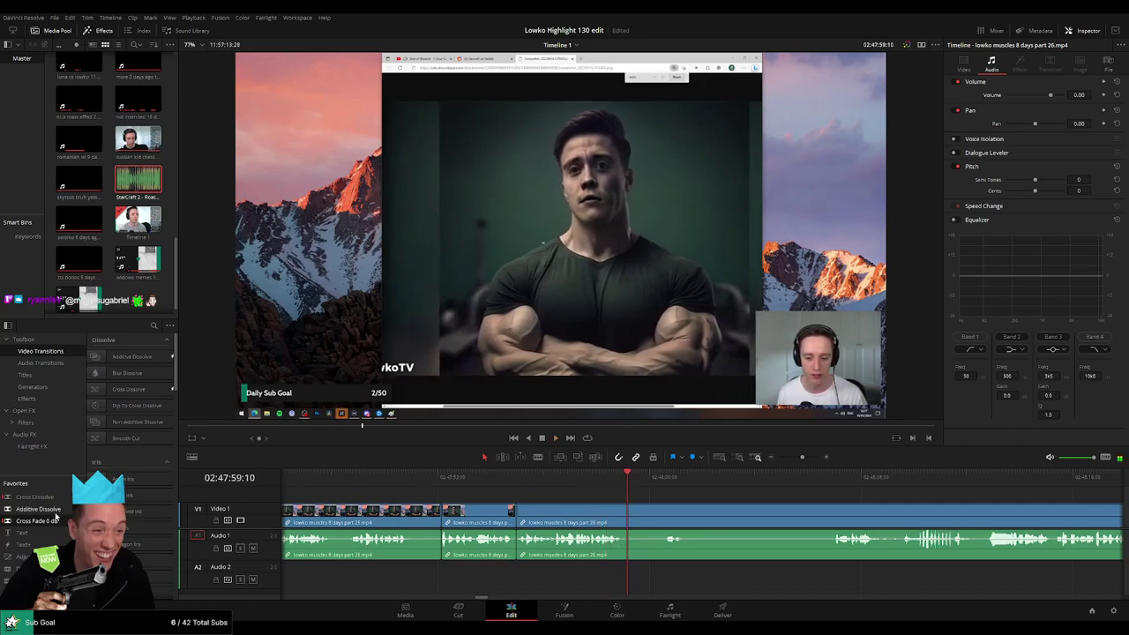
Save the project, then cut and ripple delete the second unwanted stretch.
{"action": "left_click", "coordinate": [652, 483]}
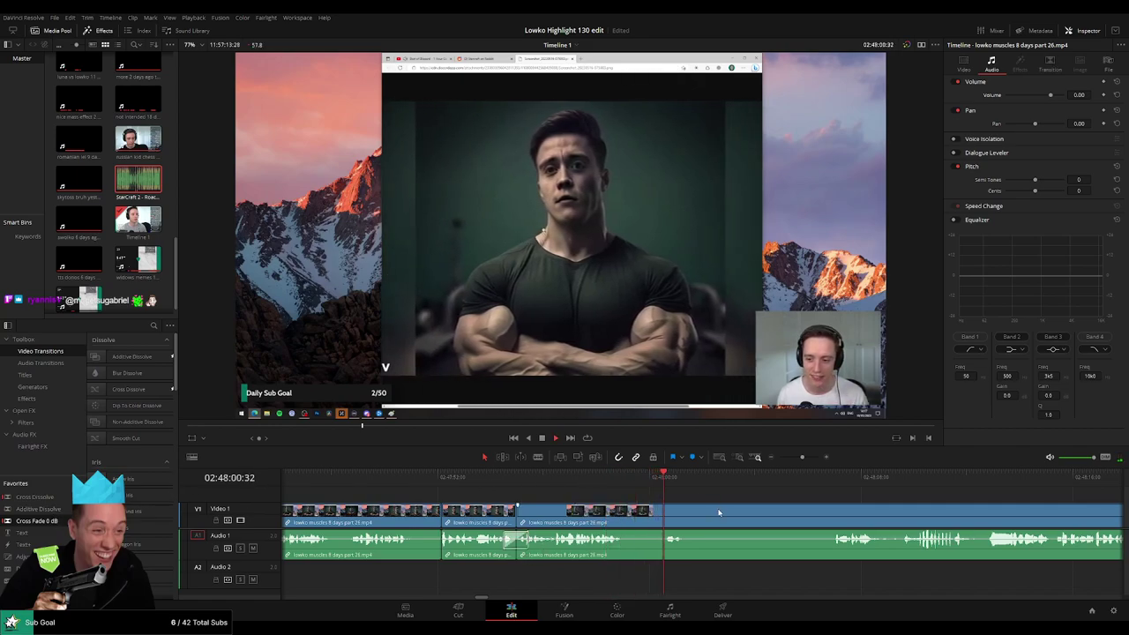
{"action": "scroll", "coordinate": [719, 512], "scroll_direction": "right", "scroll_amount": 3}
{"action": "key", "text": "b"}
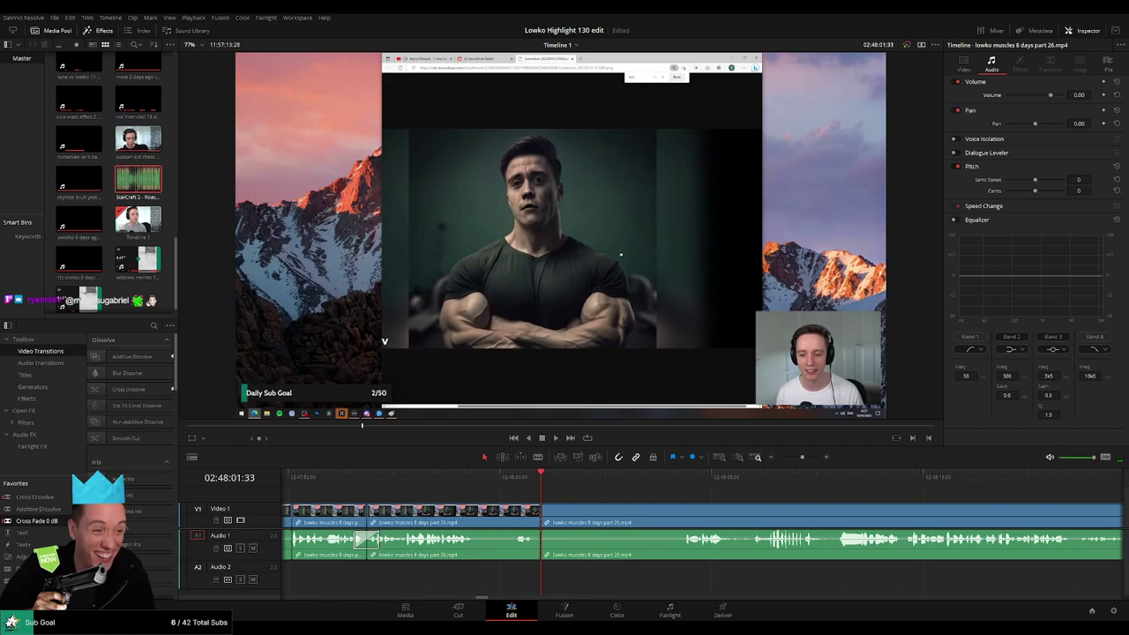
{"action": "key", "text": "ctrl+s"}
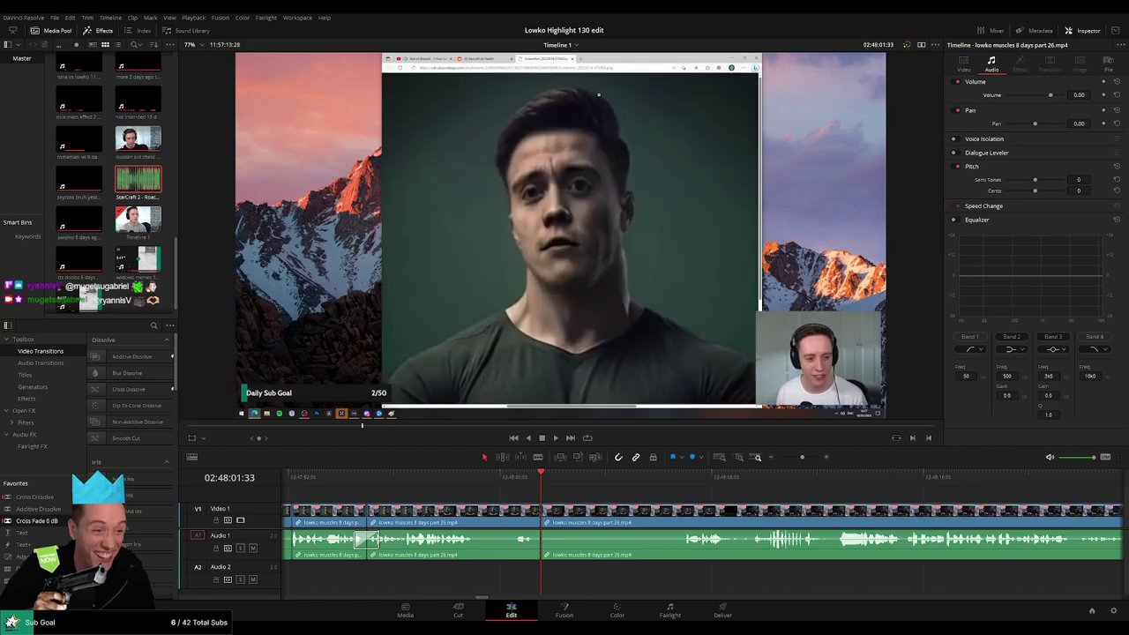
{"action": "left_click", "coordinate": [679, 512]}
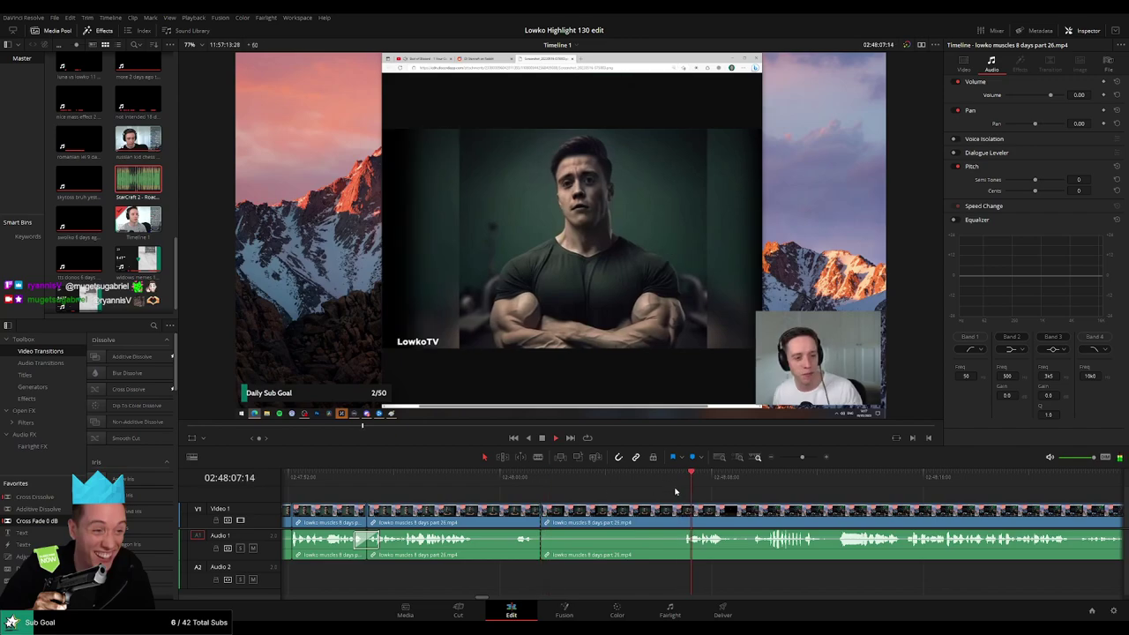
{"action": "key", "text": "a"}
{"action": "left_click", "coordinate": [648, 512]}
{"action": "key", "text": "Delete"}
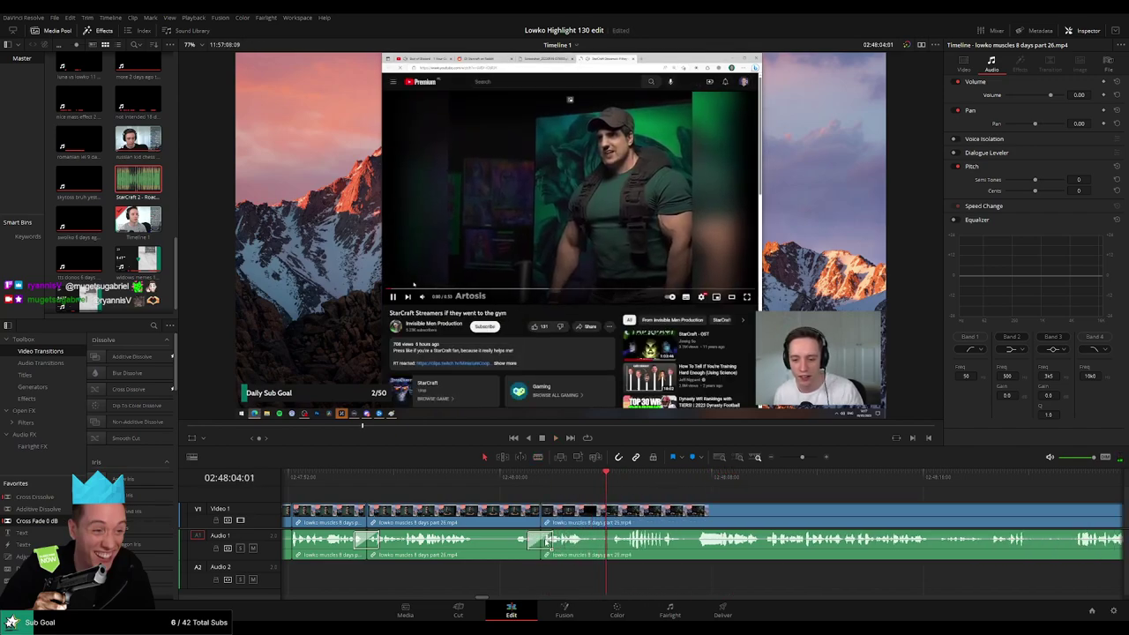
{"action": "key", "text": "space"}
{"action": "scroll", "coordinate": [517, 491], "scroll_direction": "right", "scroll_amount": 3}
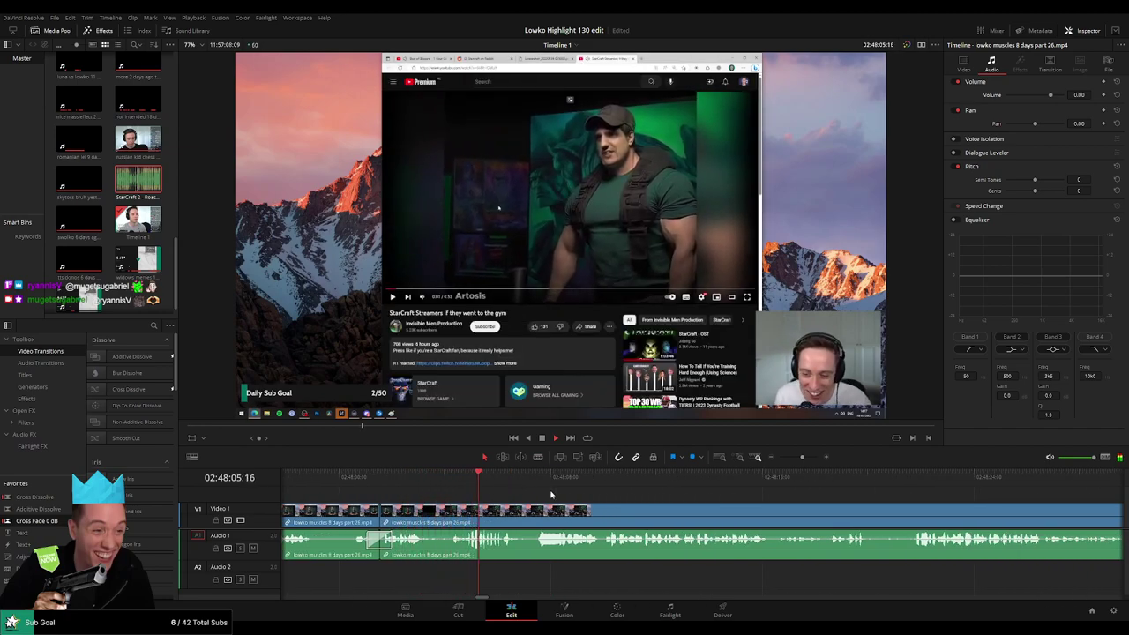
{"action": "scroll", "coordinate": [541, 493], "scroll_direction": "right", "scroll_amount": 1}
{"action": "scroll", "coordinate": [540, 492], "scroll_direction": "right", "scroll_amount": 1}
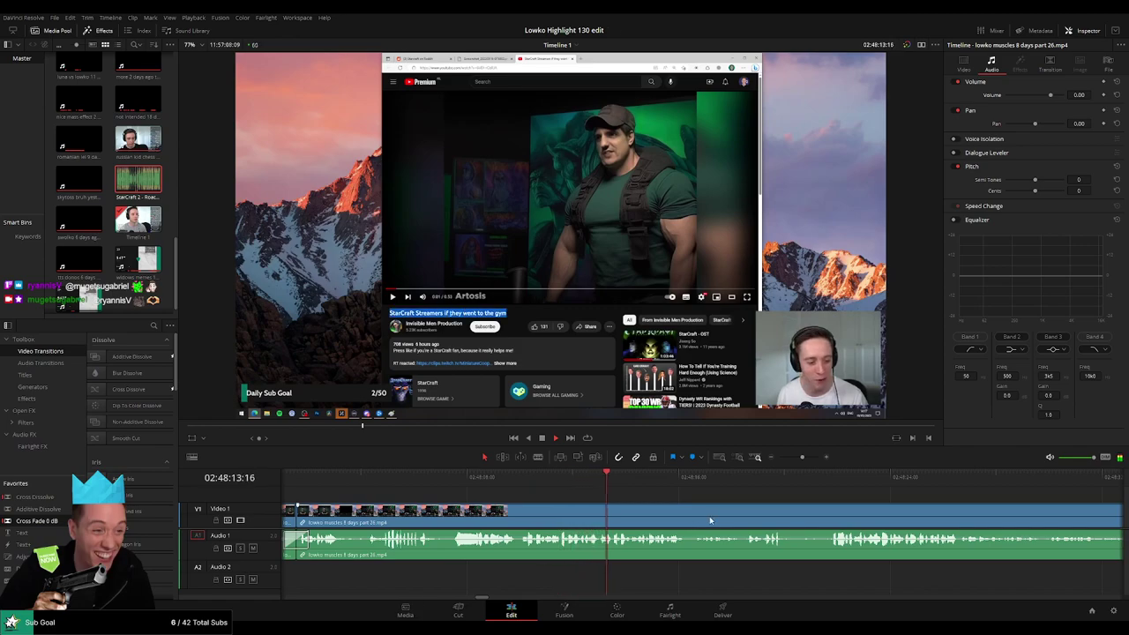
{"action": "scroll", "coordinate": [644, 498], "scroll_direction": "right", "scroll_amount": 3}
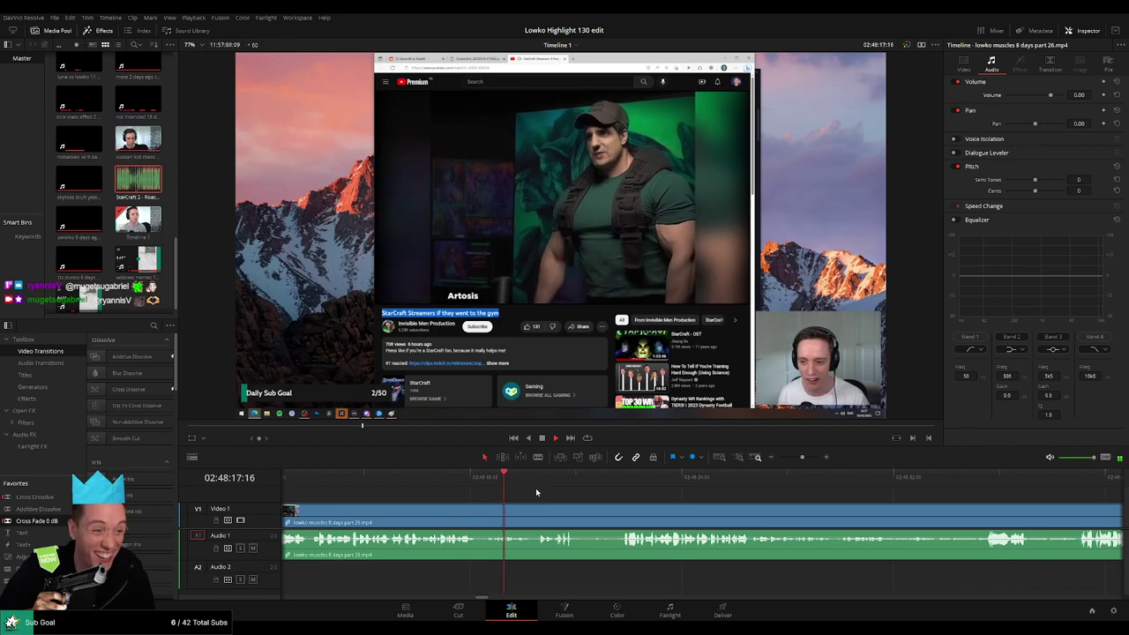
{"action": "left_click", "coordinate": [488, 482]}
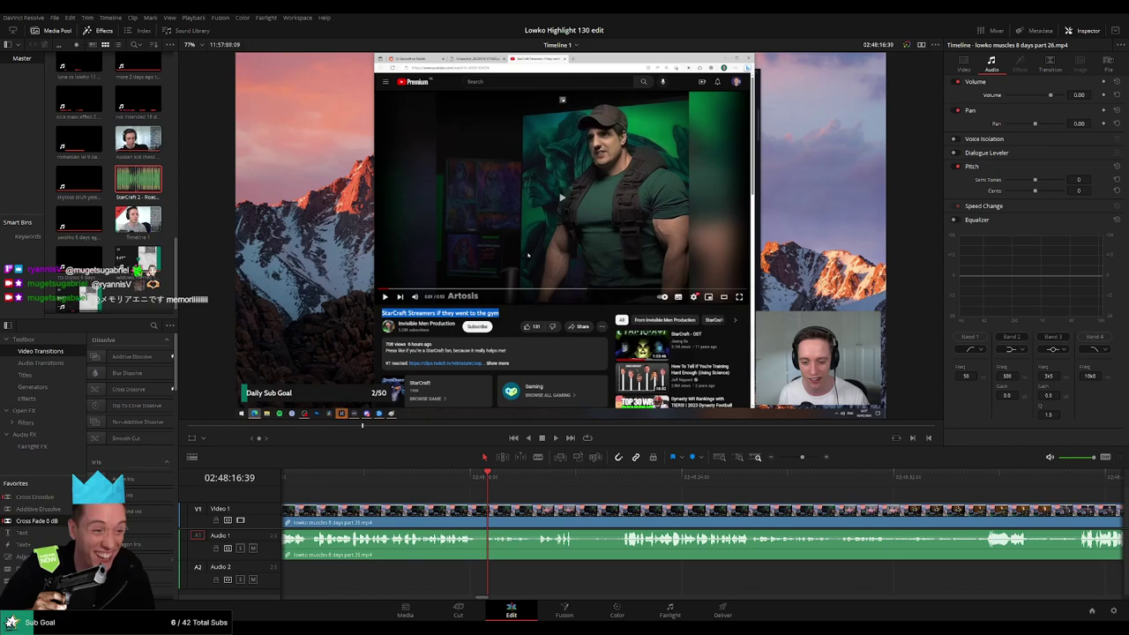
{"action": "key", "text": "space"}
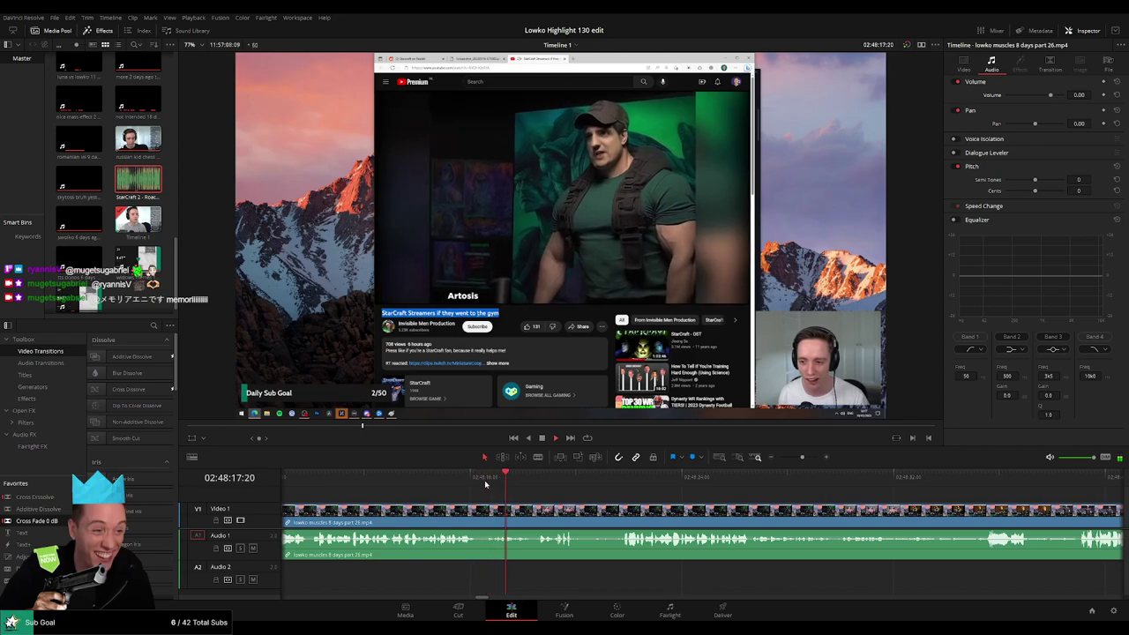
{"action": "left_click", "coordinate": [484, 483]}
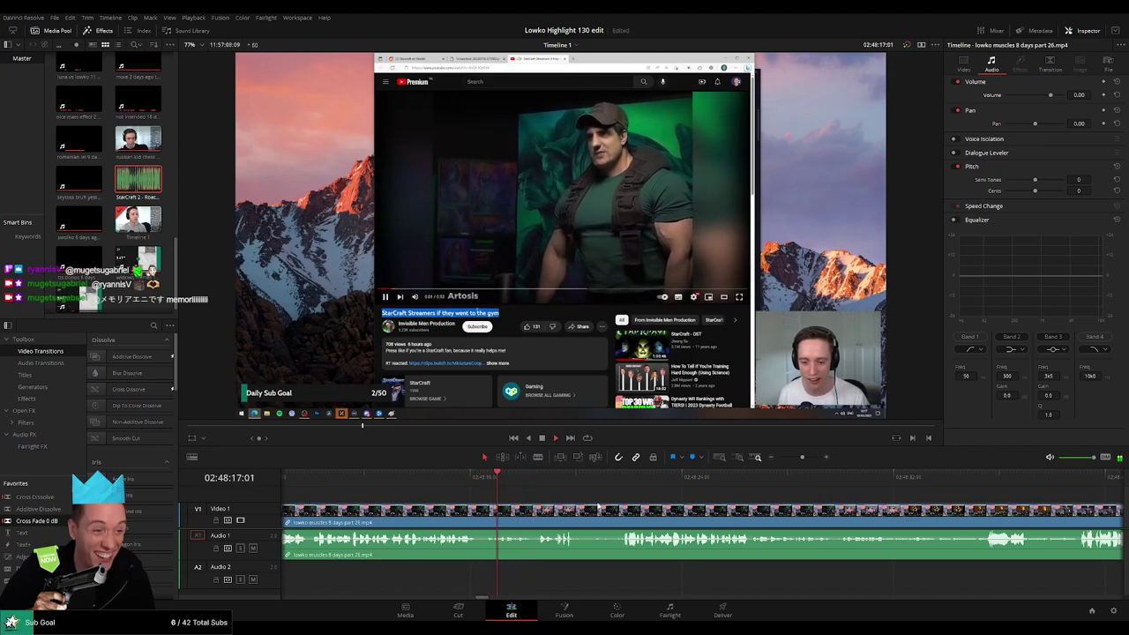
{"action": "scroll", "coordinate": [496, 490], "scroll_direction": "right", "scroll_amount": 2}
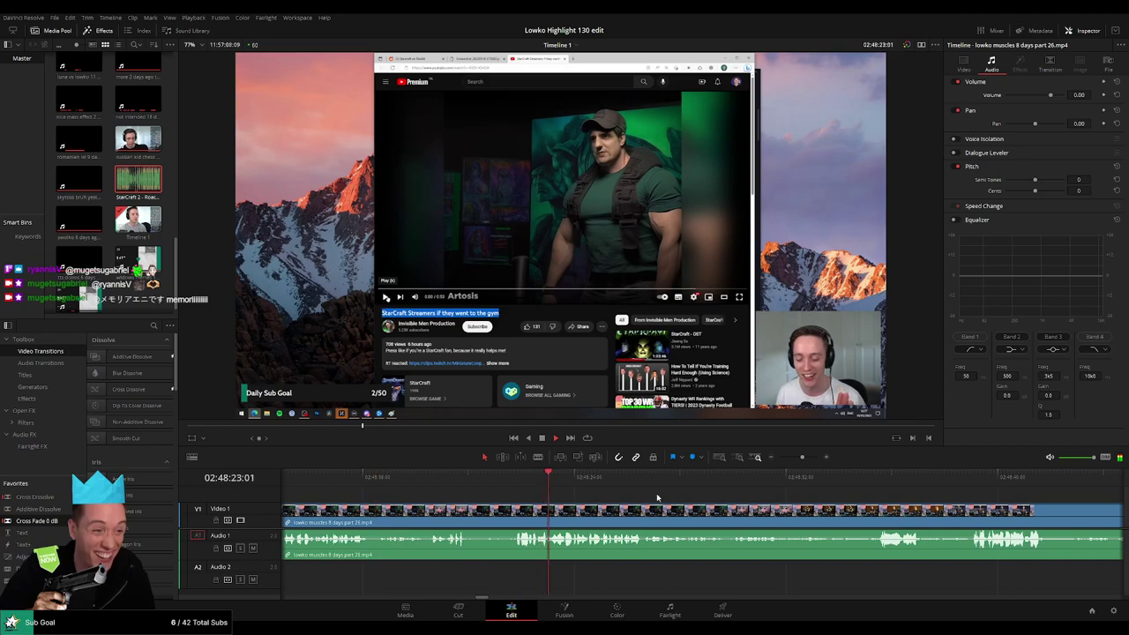
{"action": "scroll", "coordinate": [618, 497], "scroll_direction": "right", "scroll_amount": 3}
{"action": "scroll", "coordinate": [546, 494], "scroll_direction": "right", "scroll_amount": 3}
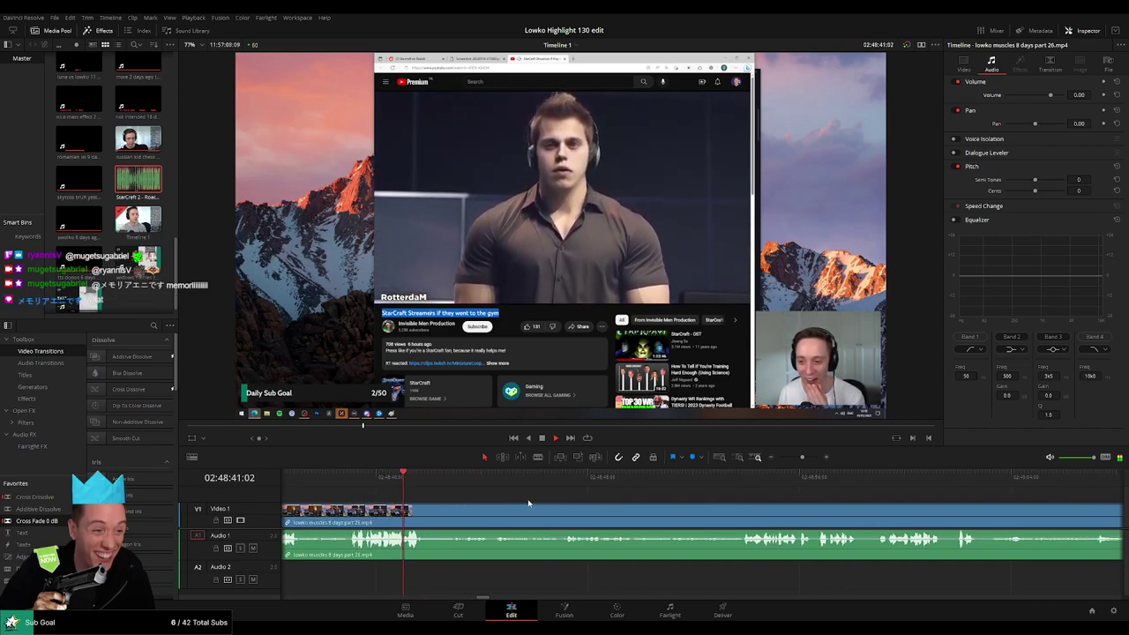
{"action": "key", "text": "space"}
{"action": "scroll", "coordinate": [499, 506], "scroll_direction": "up", "scroll_amount": 10}
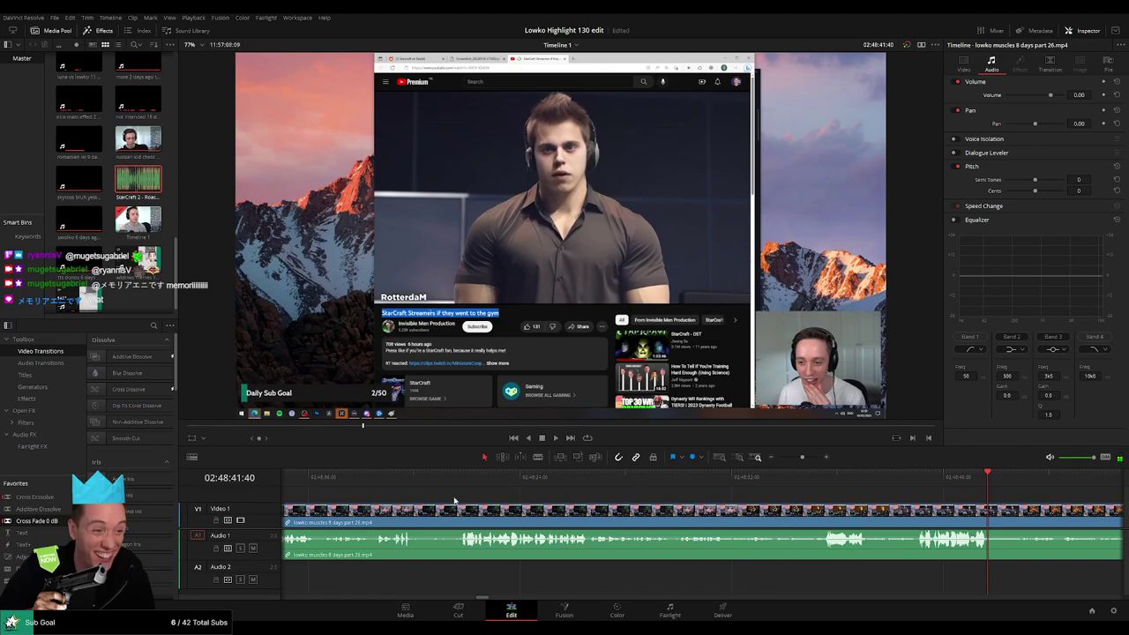
{"action": "scroll", "coordinate": [393, 482], "scroll_direction": "up", "scroll_amount": 5}
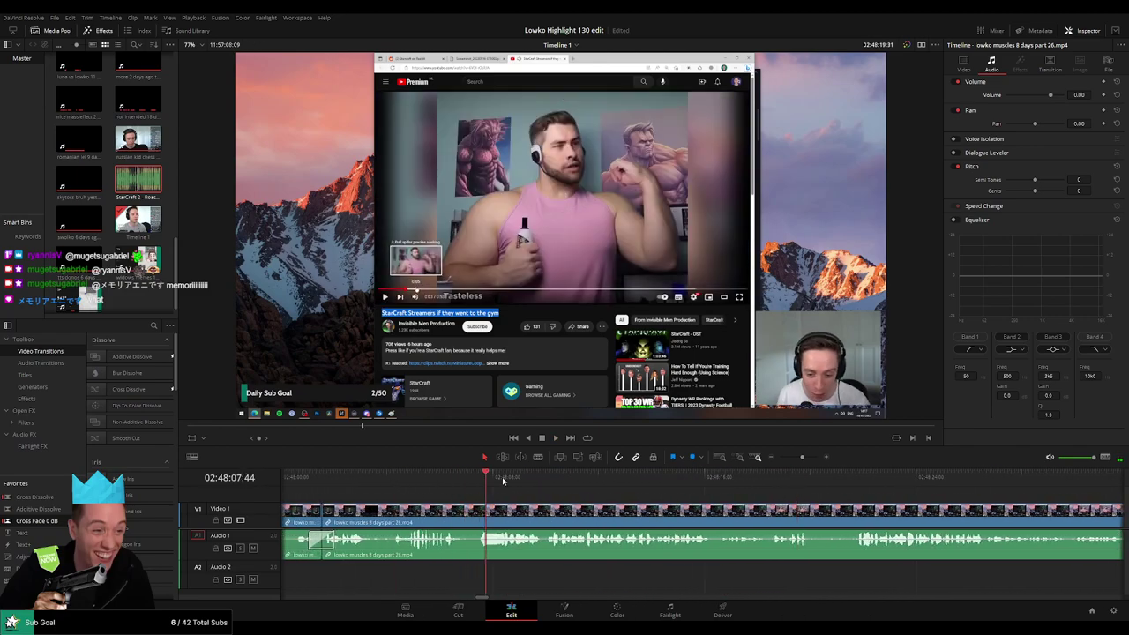
{"action": "left_click", "coordinate": [633, 481]}
{"action": "key", "text": "space"}
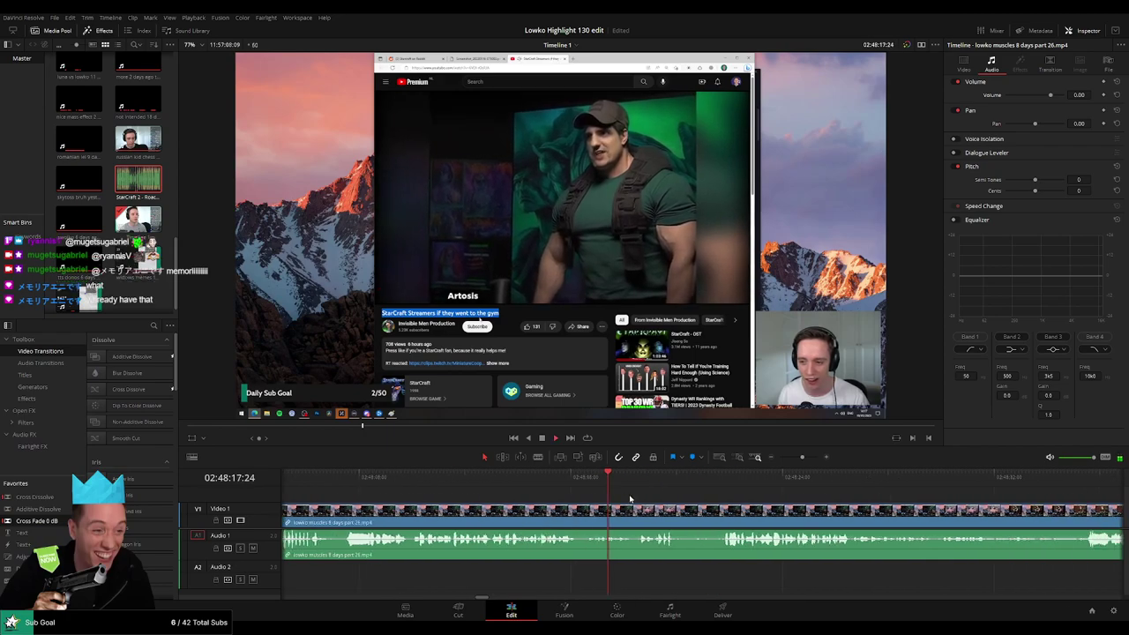
{"action": "left_click", "coordinate": [587, 485]}
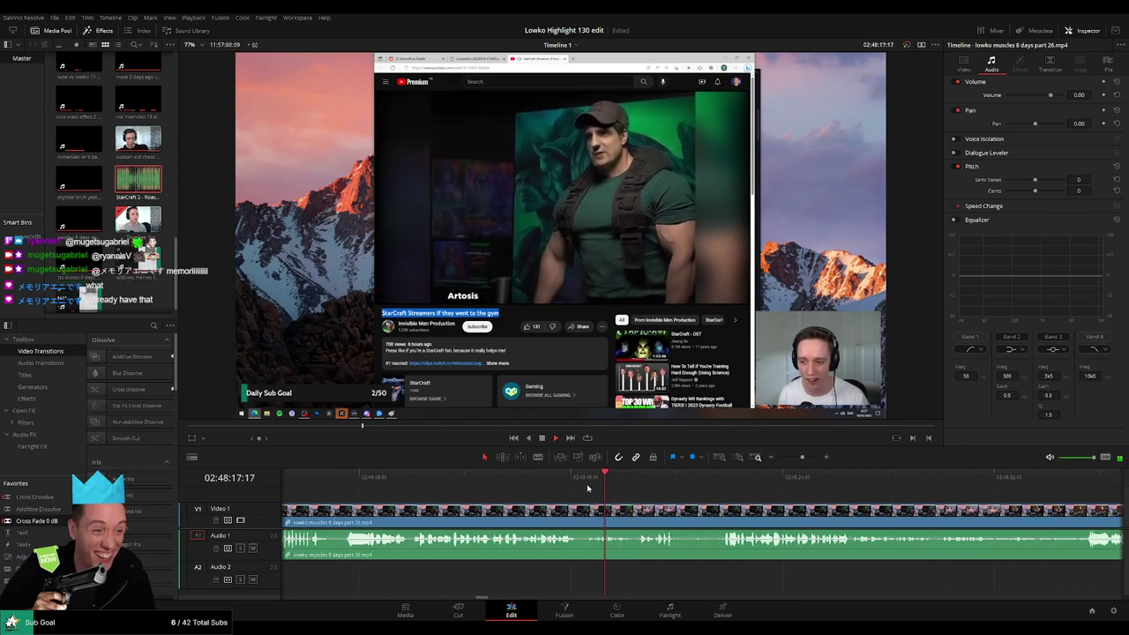
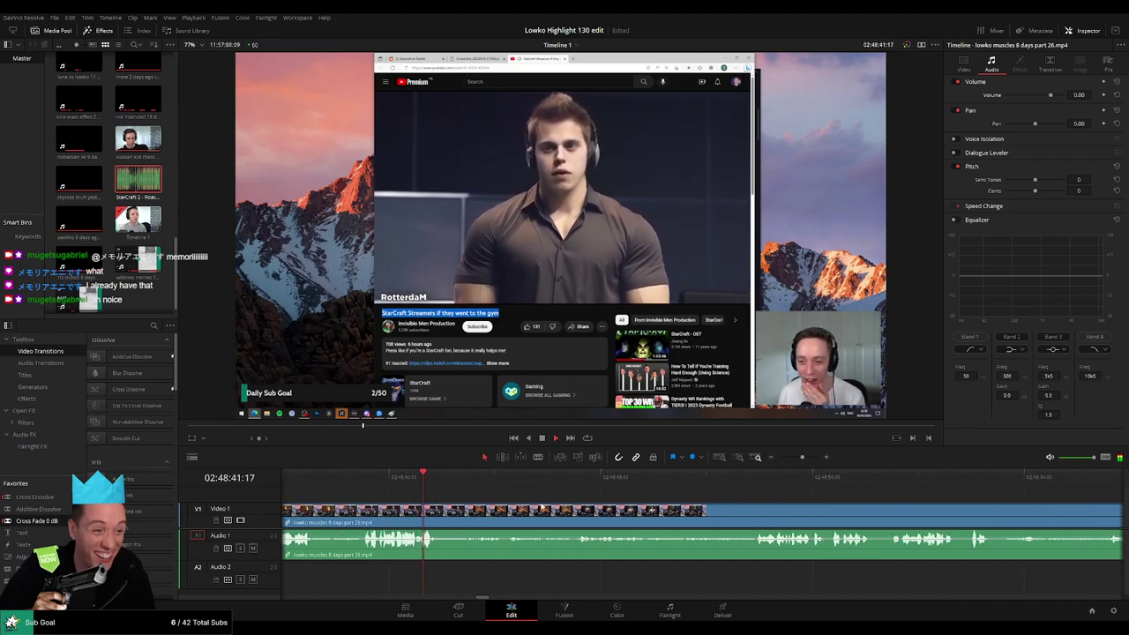
Blade the stream clip twice at the playhead to isolate a short section.
{"action": "key", "text": "ctrl+minus"}
{"action": "key", "text": "ctrl+minus"}
{"action": "key", "text": "ctrl+minus"}
{"action": "key", "text": "ctrl+equal"}
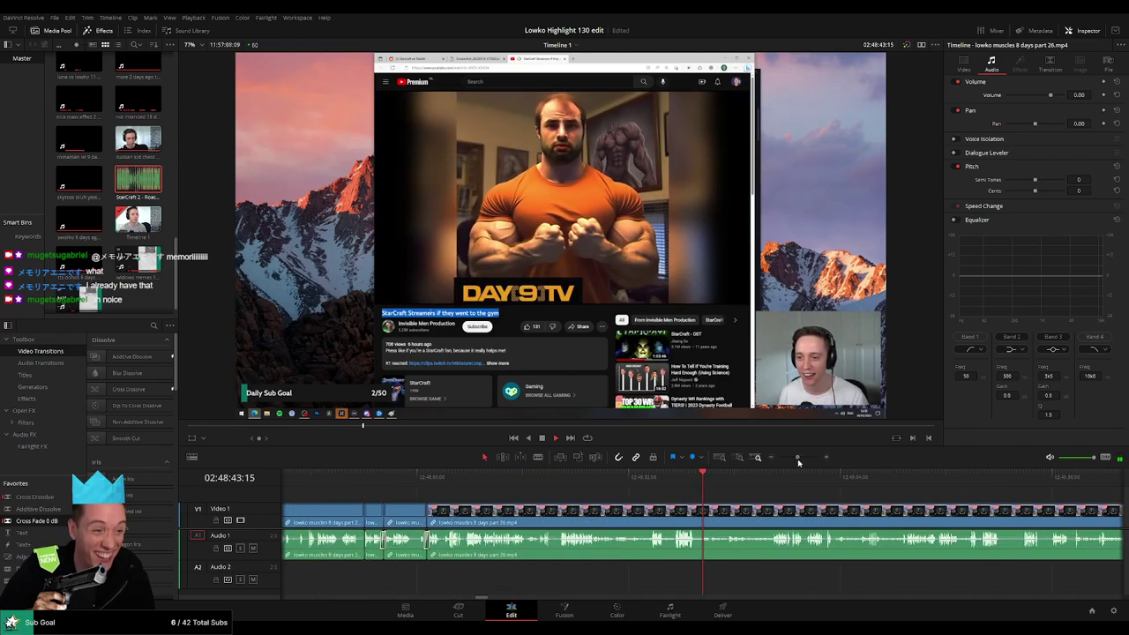
{"action": "key", "text": "ctrl+equal"}
{"action": "key", "text": "ctrl+equal"}
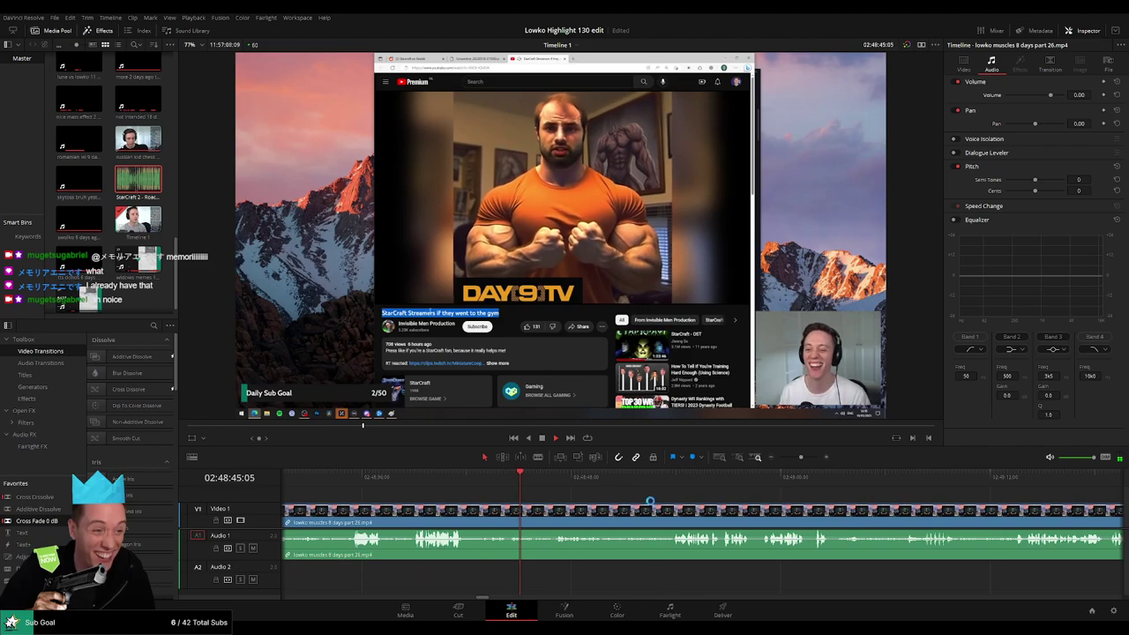
{"action": "left_click", "coordinate": [516, 485]}
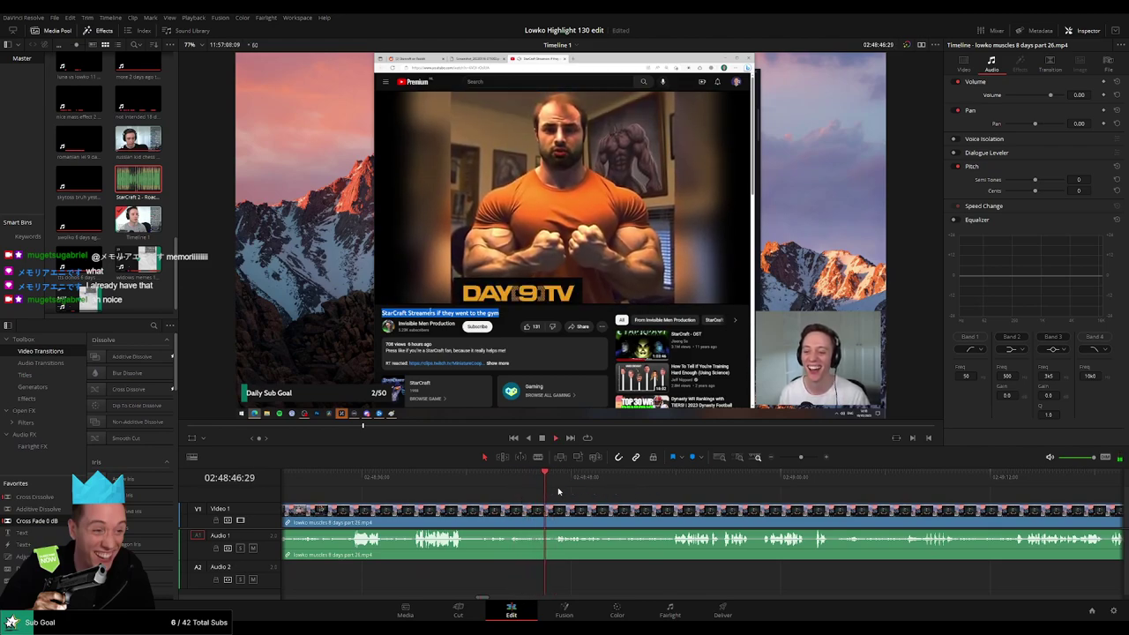
{"action": "left_click", "coordinate": [519, 479]}
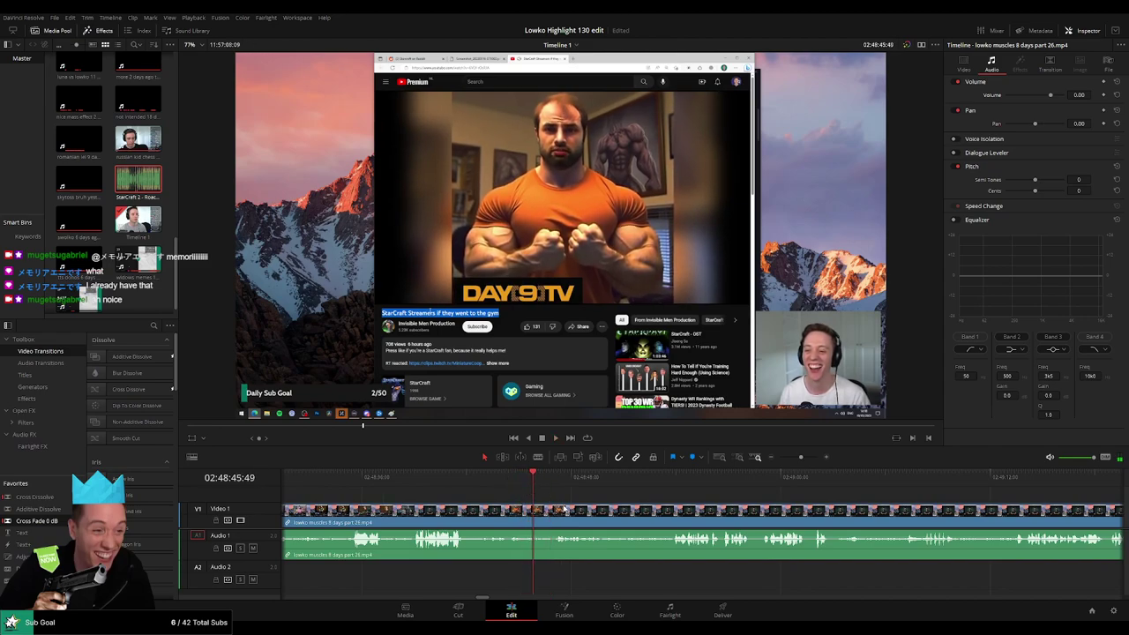
{"action": "scroll", "coordinate": [617, 508], "scroll_direction": "up", "scroll_amount": 3}
{"action": "scroll", "coordinate": [724, 506], "scroll_direction": "up", "scroll_amount": 2}
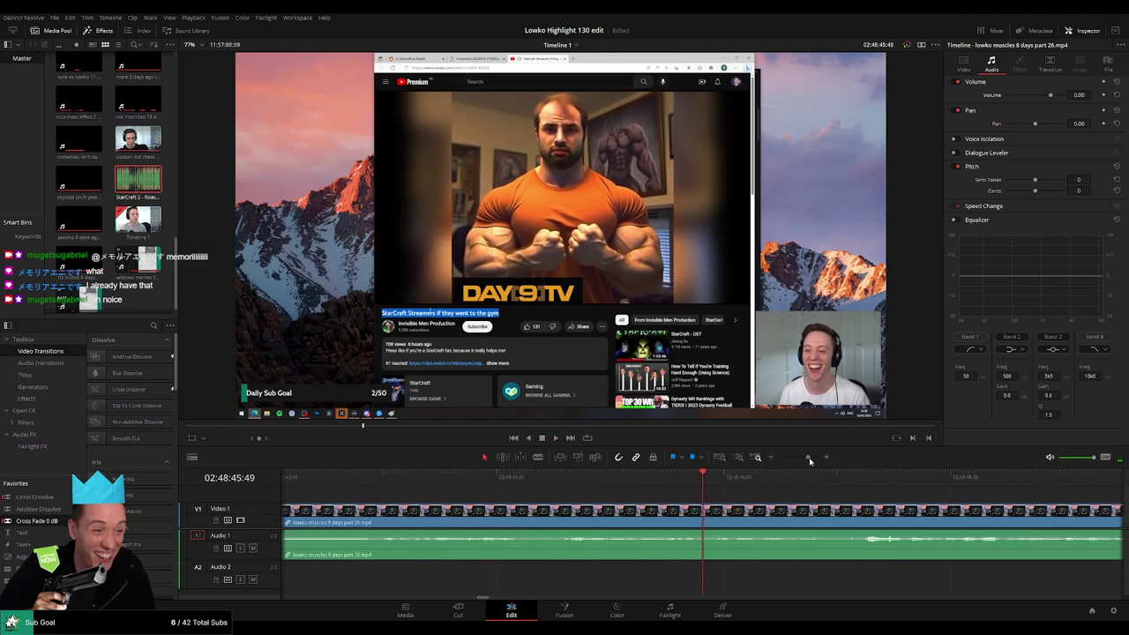
{"action": "key", "text": "b"}
{"action": "left_click", "coordinate": [724, 510]}
{"action": "left_click", "coordinate": [787, 514]}
{"action": "key", "text": "a"}
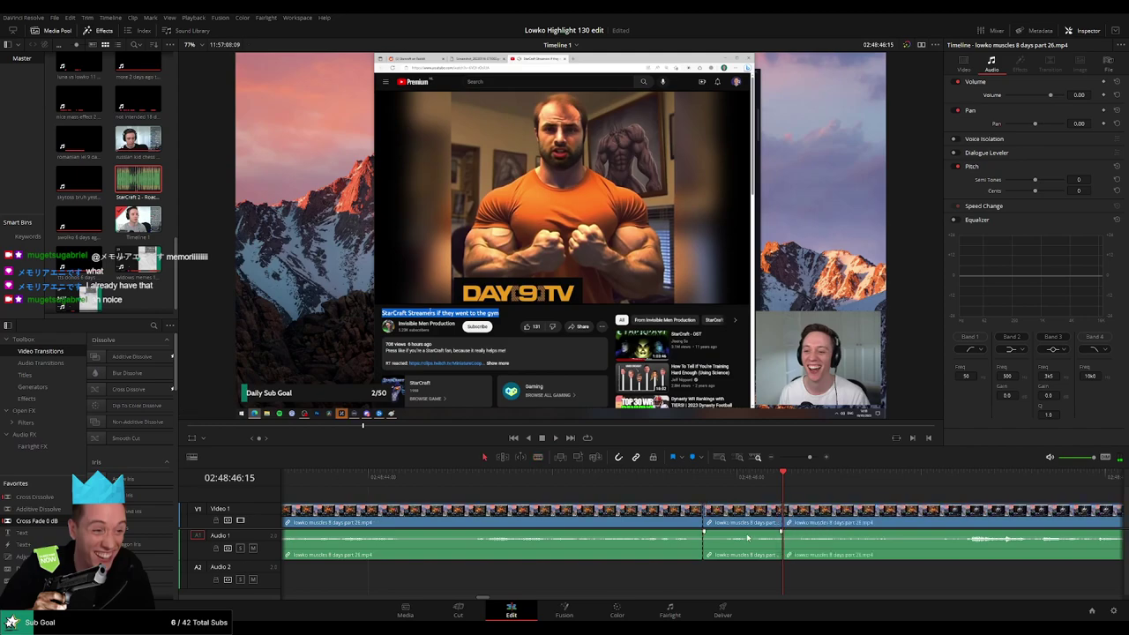
Place StarCraft 2 - Roach Quotes.mp3 on Audio 2 under the section, trim its ends, and play it back.
{"action": "mouse_move", "coordinate": [138, 179]}
{"action": "left_mouse_down"}
{"action": "mouse_move", "coordinate": [699, 578]}
{"action": "mouse_move", "coordinate": [727, 578]}
{"action": "left_mouse_up"}
{"action": "left_click_drag", "start_coordinate": [861, 573], "coordinate": [781, 573]}
{"action": "type", "text": "-29"}
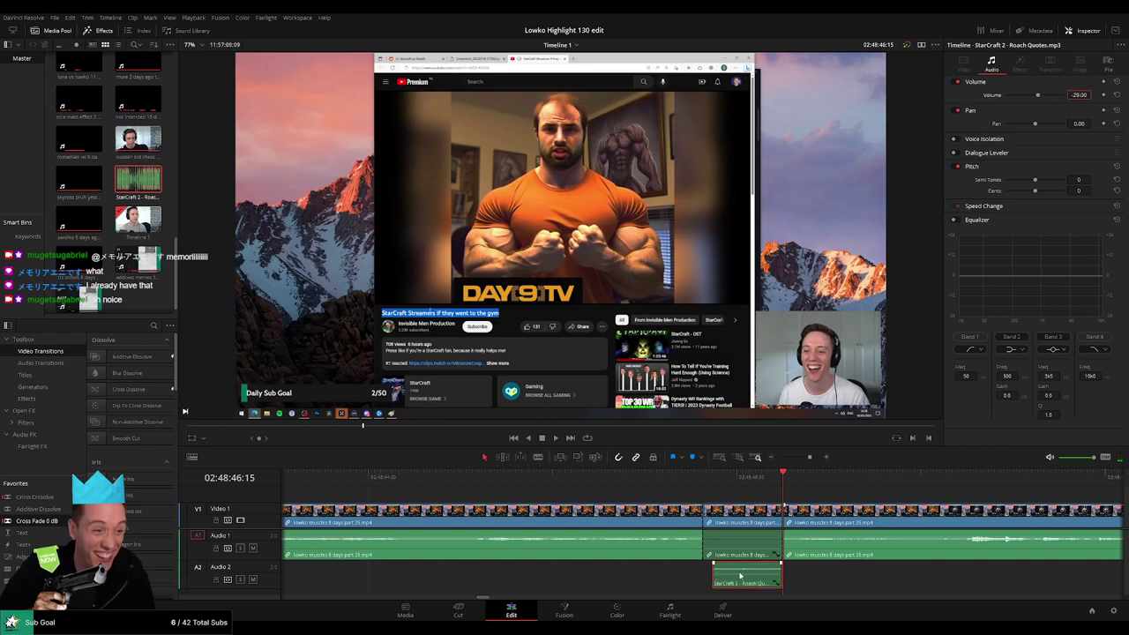
{"action": "left_click_drag", "start_coordinate": [768, 578], "coordinate": [776, 580]}
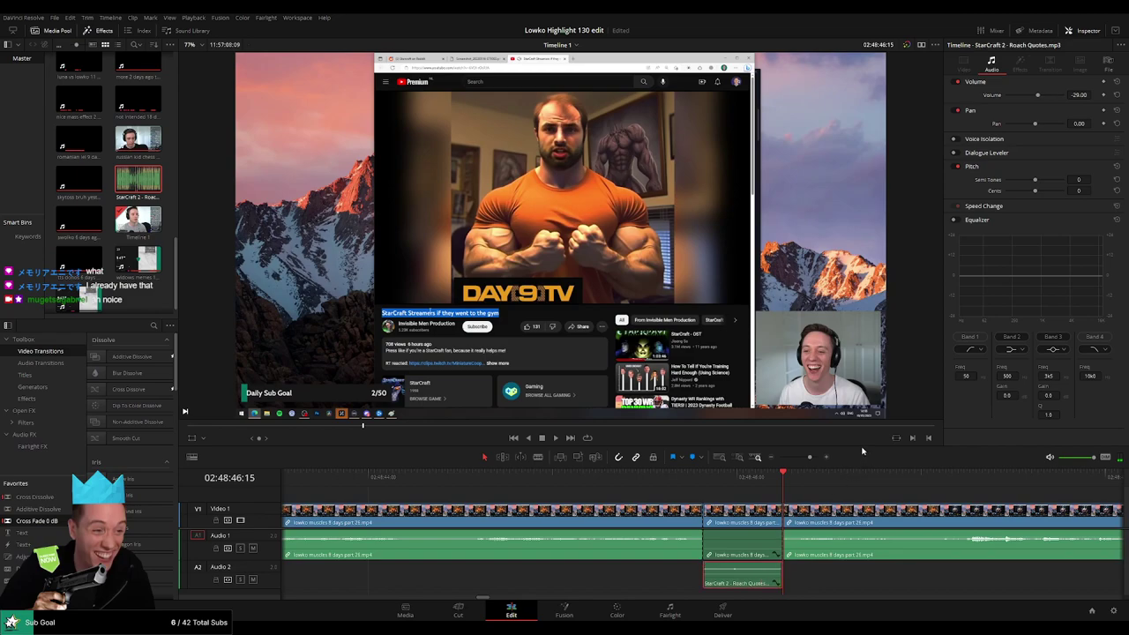
{"action": "left_click_drag", "start_coordinate": [809, 457], "coordinate": [799, 457]}
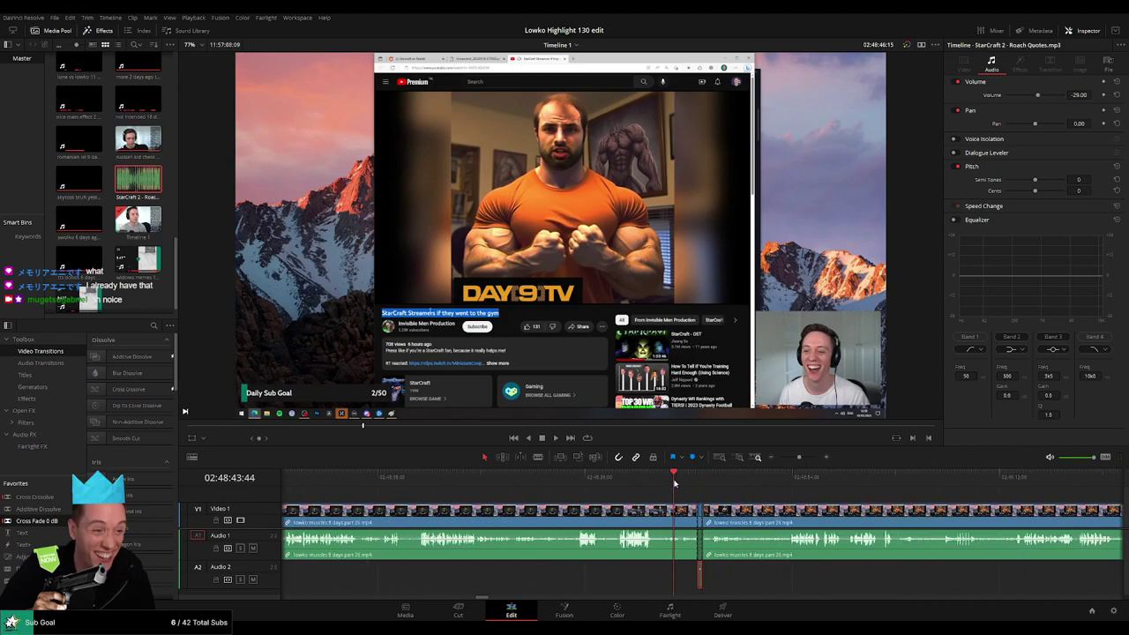
{"action": "key", "text": "space"}
{"action": "left_click", "coordinate": [628, 499]}
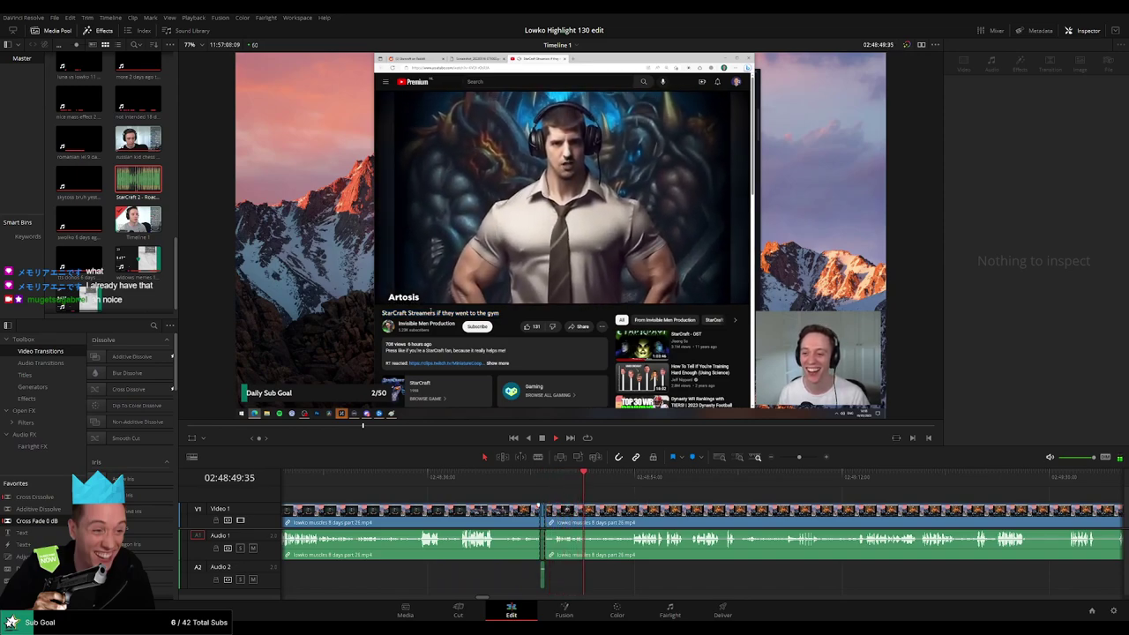
{"action": "scroll", "coordinate": [504, 488], "scroll_direction": "right", "scroll_amount": 3}
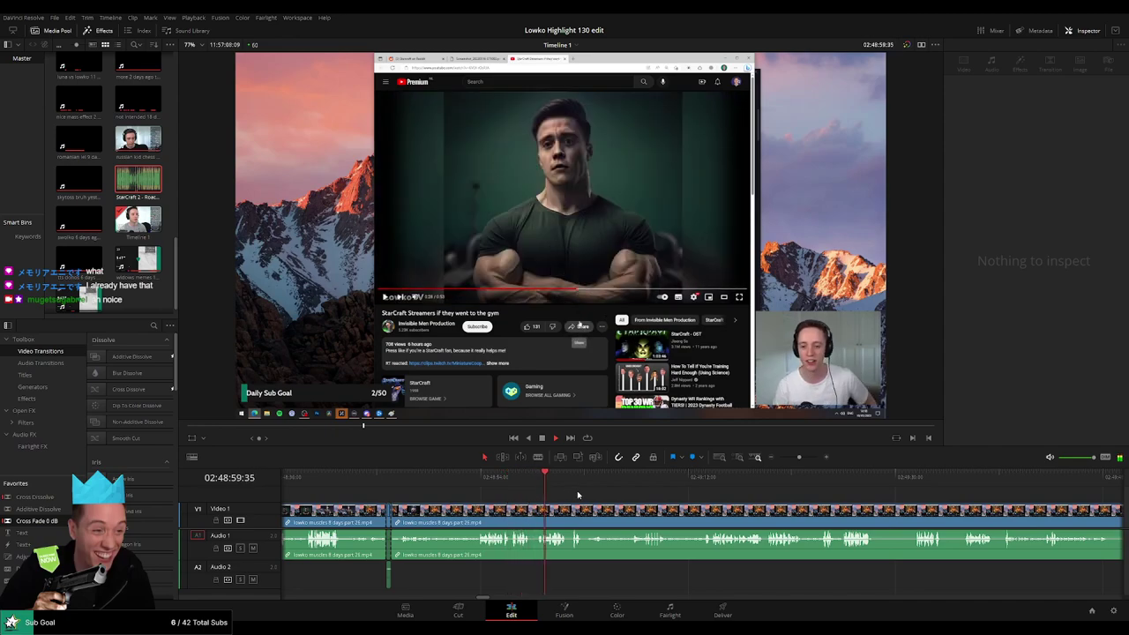
{"action": "scroll", "coordinate": [624, 504], "scroll_direction": "right", "scroll_amount": 3}
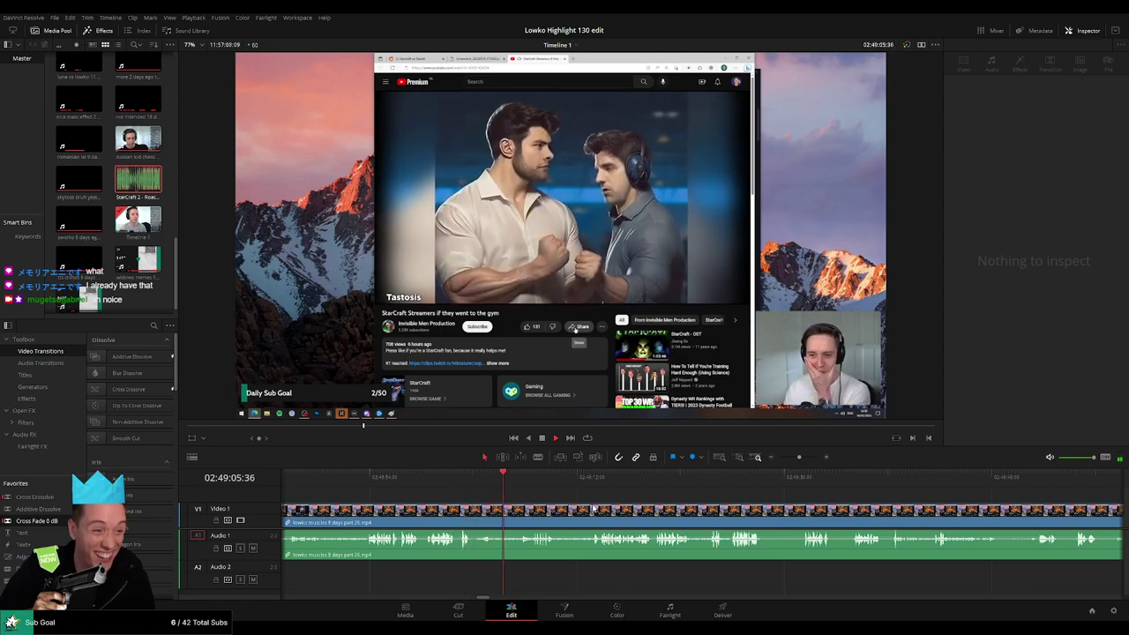
{"action": "scroll", "coordinate": [594, 509], "scroll_direction": "right", "scroll_amount": 1}
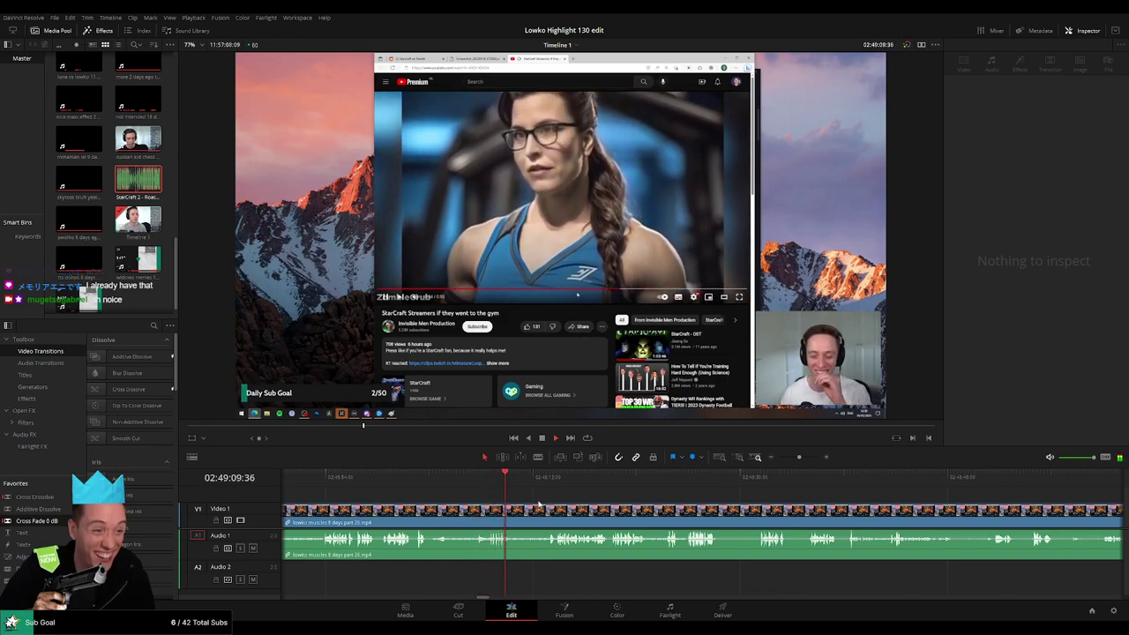
{"action": "scroll", "coordinate": [546, 507], "scroll_direction": "right", "scroll_amount": 1}
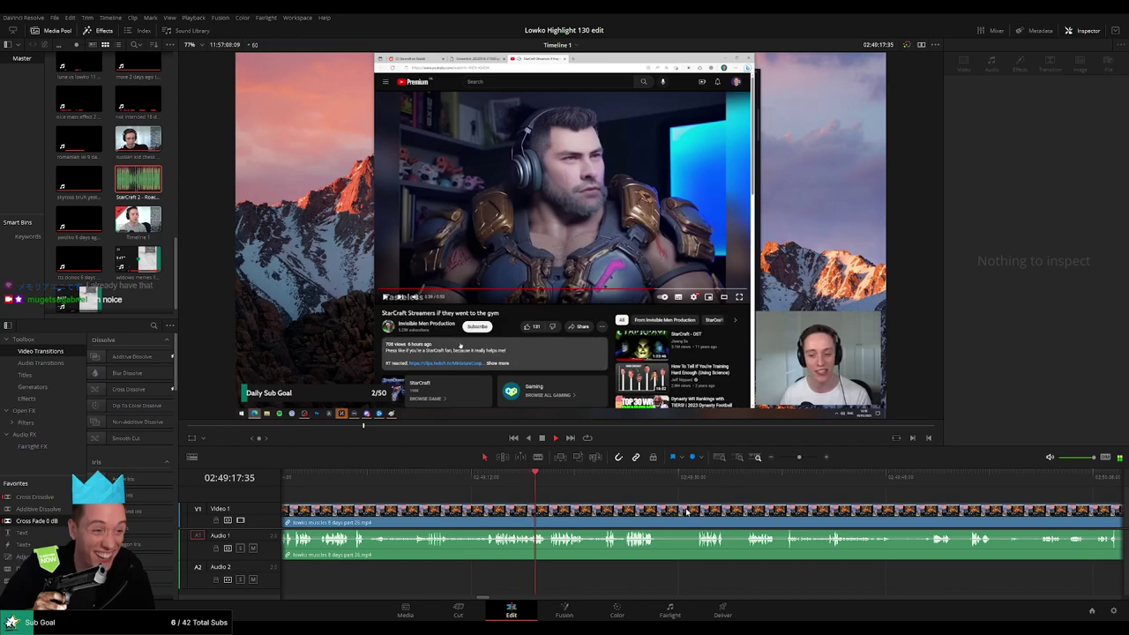
{"action": "scroll", "coordinate": [635, 510], "scroll_direction": "right", "scroll_amount": 3}
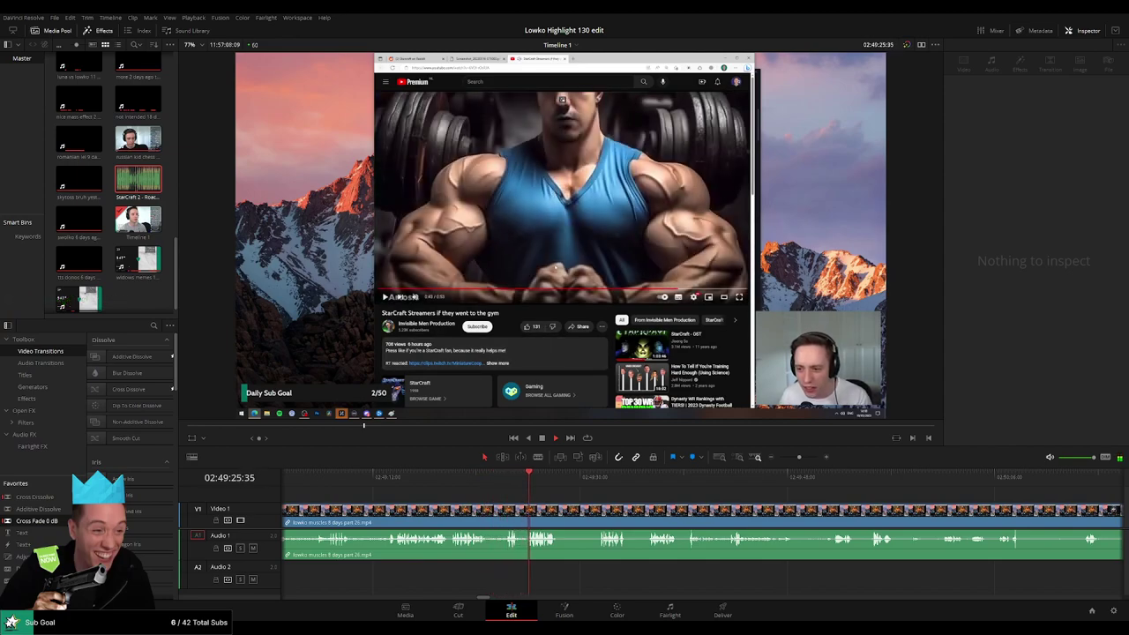
{"action": "scroll", "coordinate": [489, 495], "scroll_direction": "right", "scroll_amount": 2}
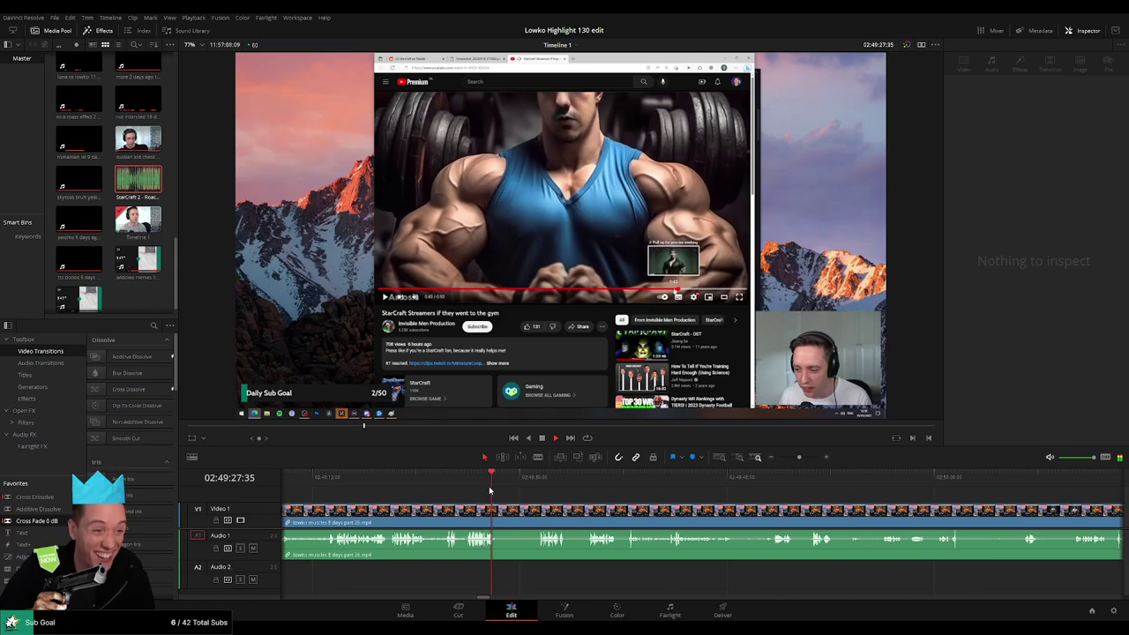
Ripple delete three short paused pieces of the stream clip, then resume playback.
{"action": "left_click", "coordinate": [521, 509]}
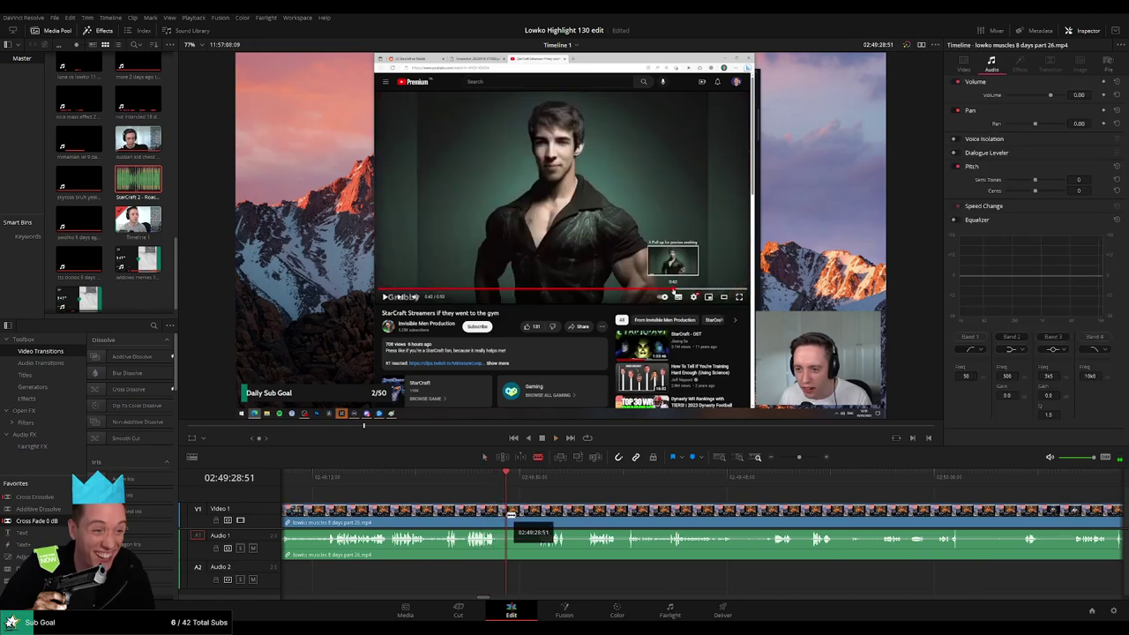
{"action": "left_click", "coordinate": [508, 513]}
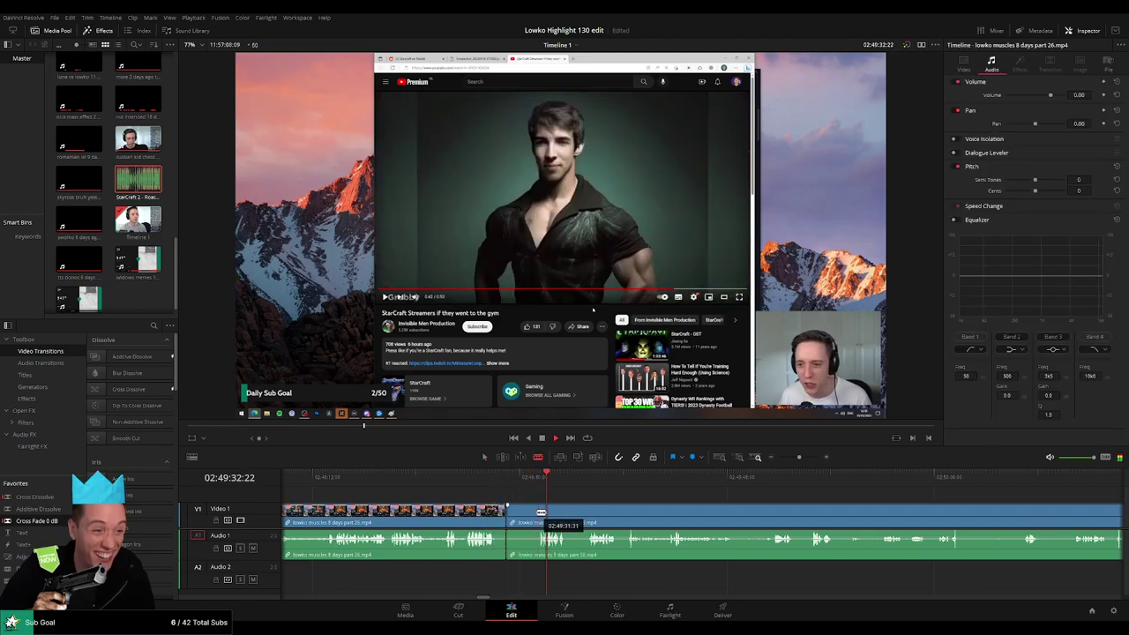
{"action": "key", "text": "BackSpace"}
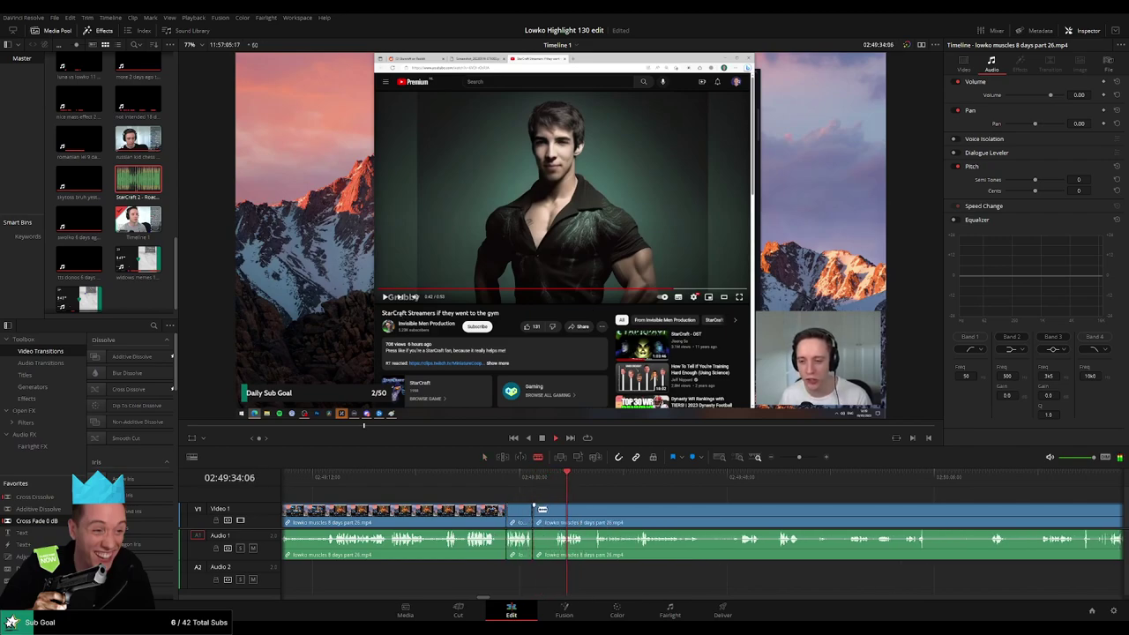
{"action": "key", "text": "BackSpace"}
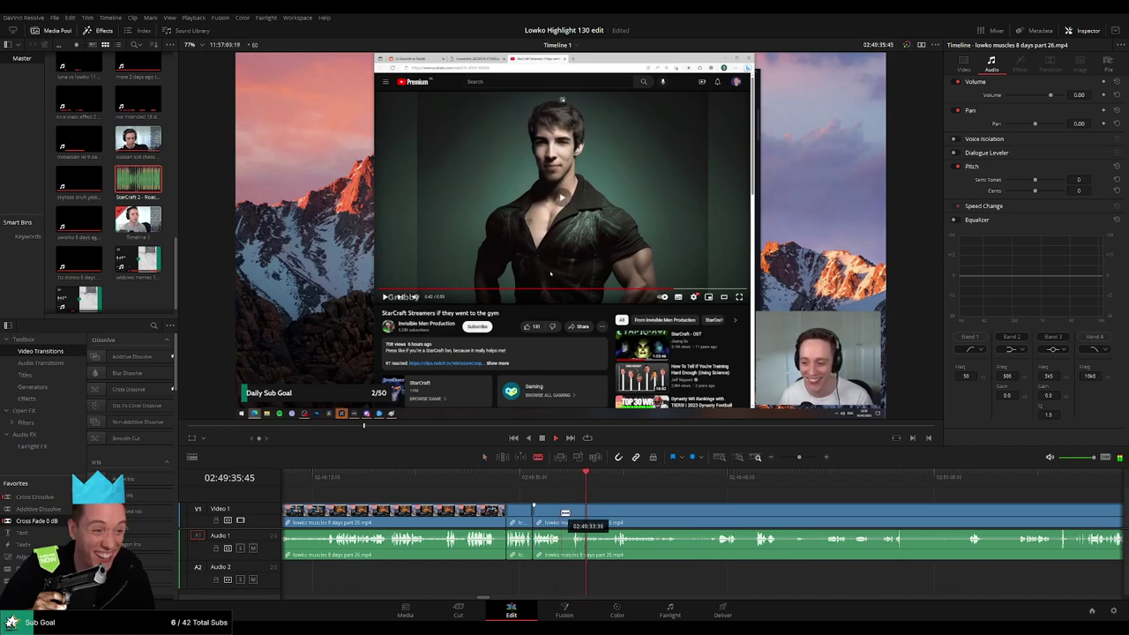
{"action": "left_click", "coordinate": [566, 513]}
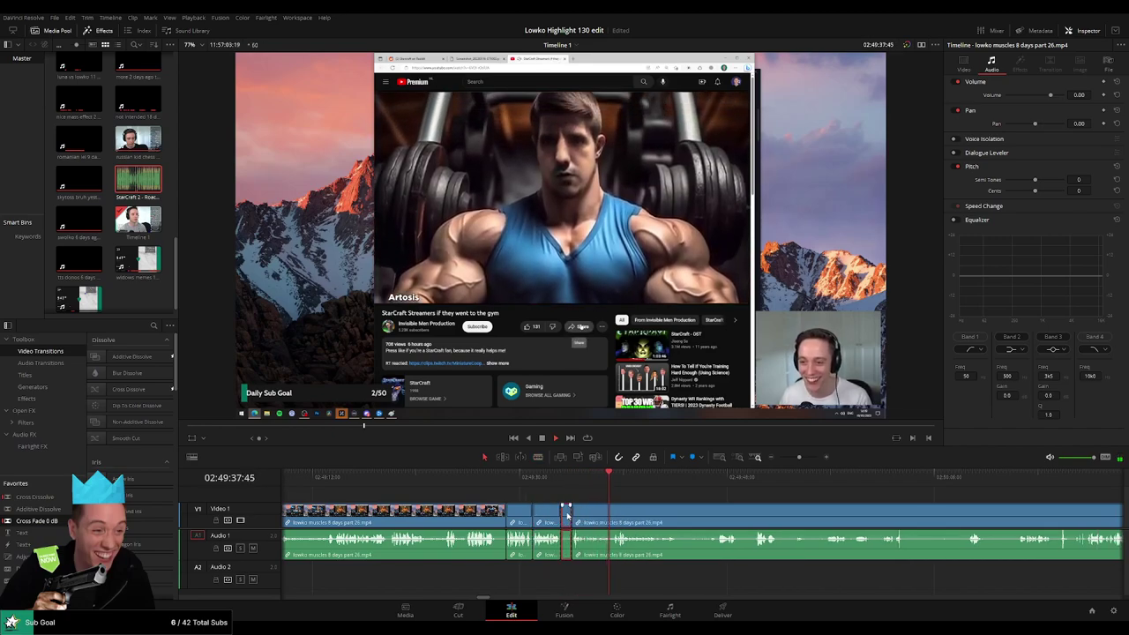
{"action": "key", "text": "BackSpace"}
{"action": "key", "text": "space"}
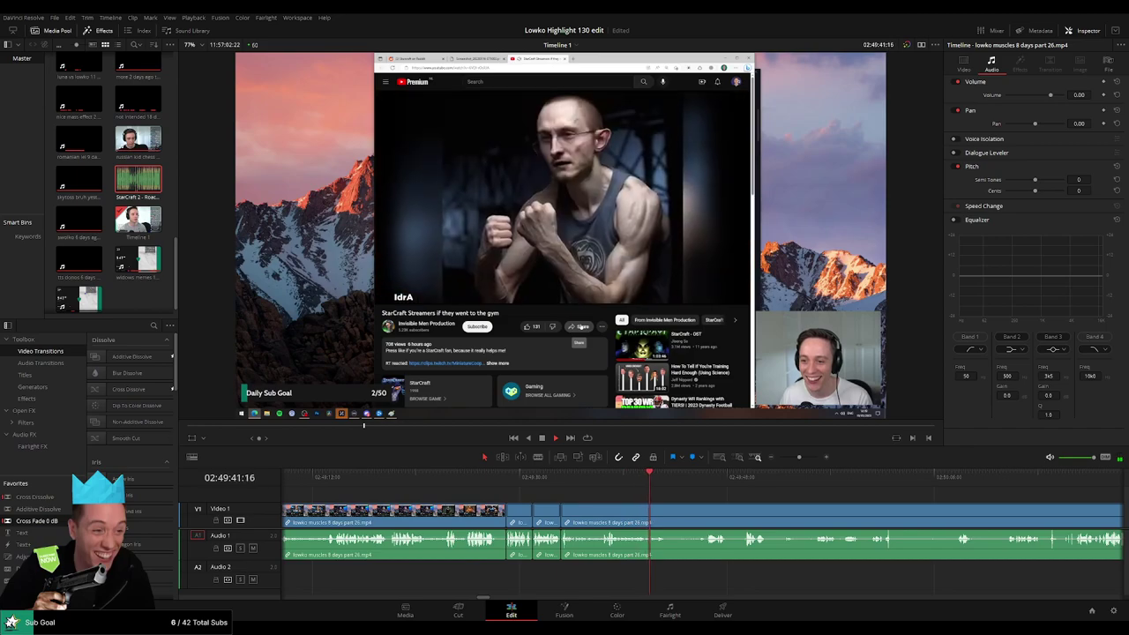
Blade around the next unwanted part and ripple delete it.
{"action": "scroll", "coordinate": [705, 501], "scroll_direction": "right", "scroll_amount": 5}
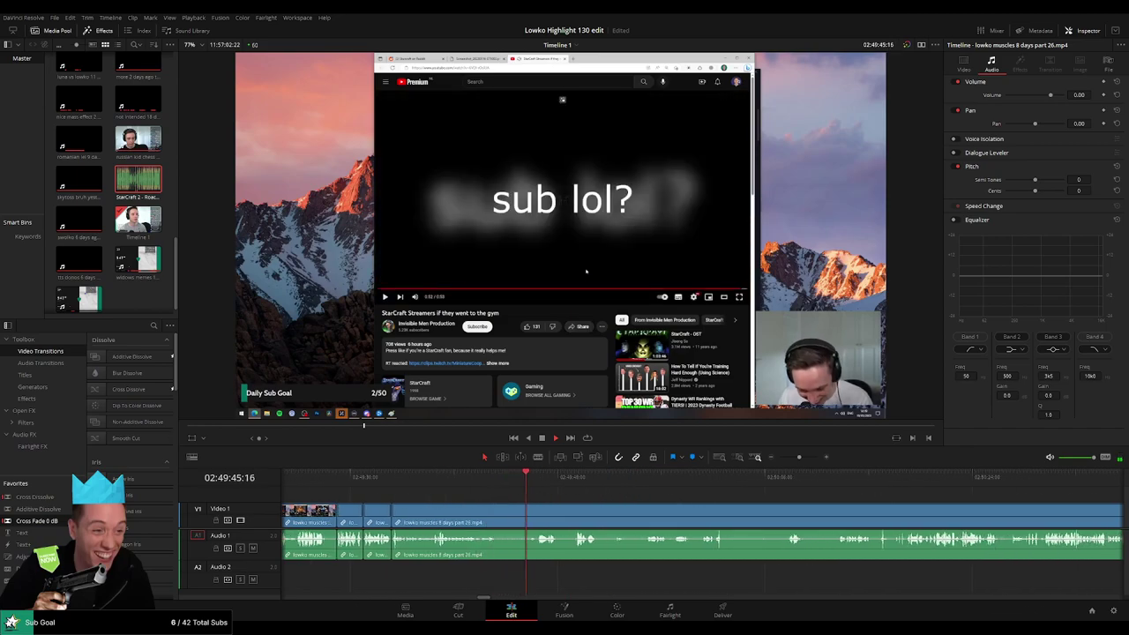
{"action": "scroll", "coordinate": [541, 493], "scroll_direction": "right", "scroll_amount": 2}
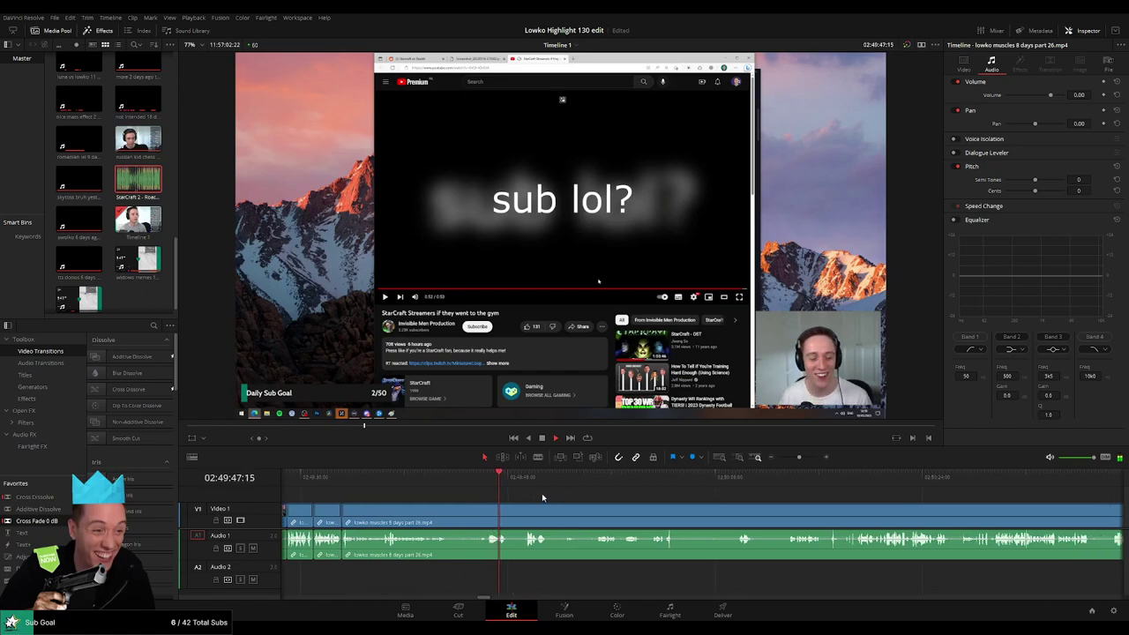
{"action": "key", "text": "b"}
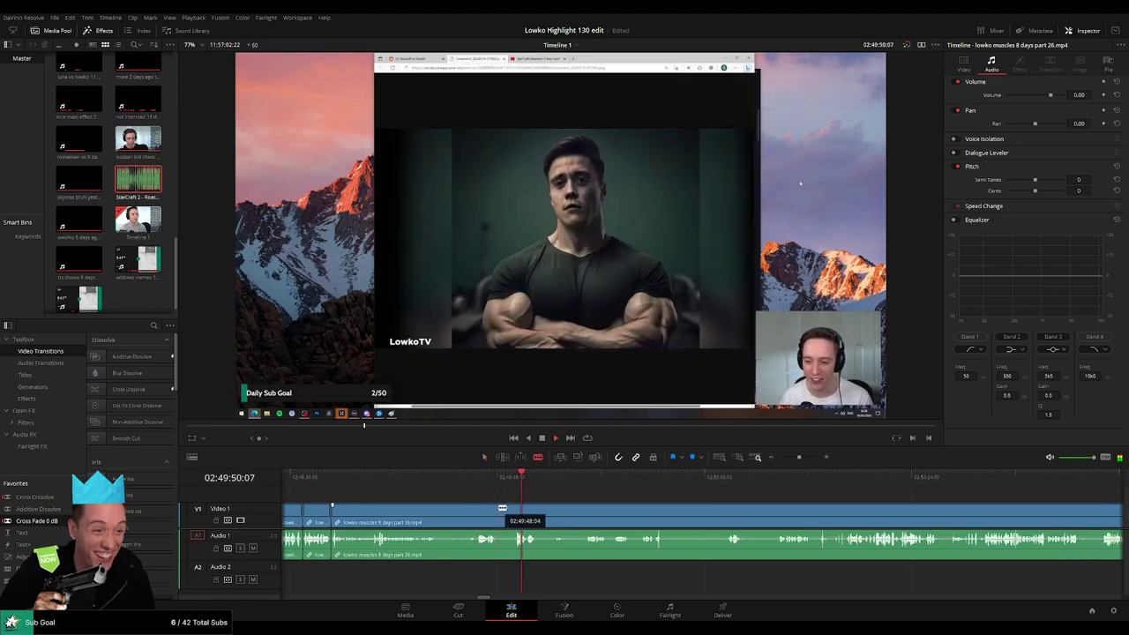
{"action": "left_click", "coordinate": [519, 507]}
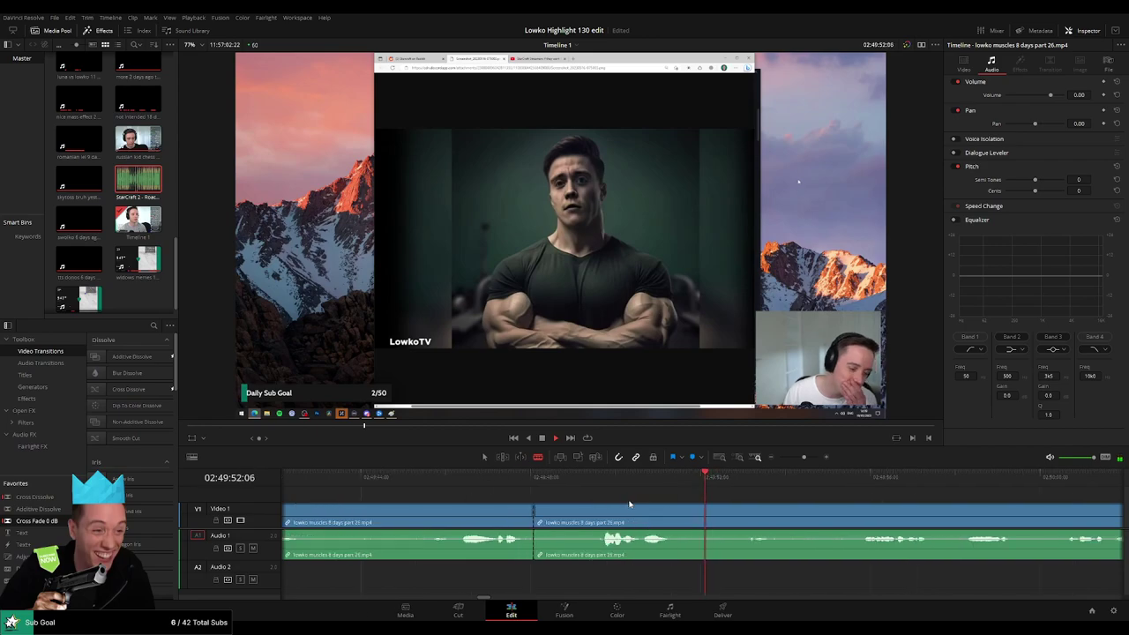
{"action": "left_click", "coordinate": [603, 512]}
{"action": "key", "text": "a"}
{"action": "left_click", "coordinate": [579, 516]}
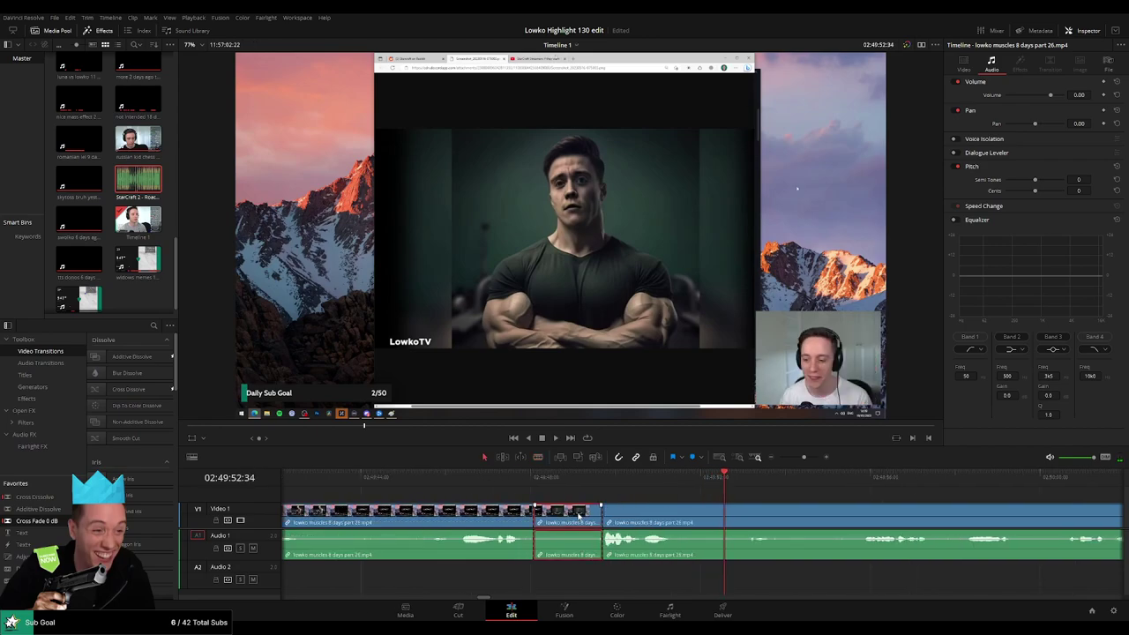
{"action": "key", "text": "Delete"}
Make new blade cuts near 02:48:48 to isolate a short section on Video 1 and Audio 1.
{"action": "key", "text": "b"}
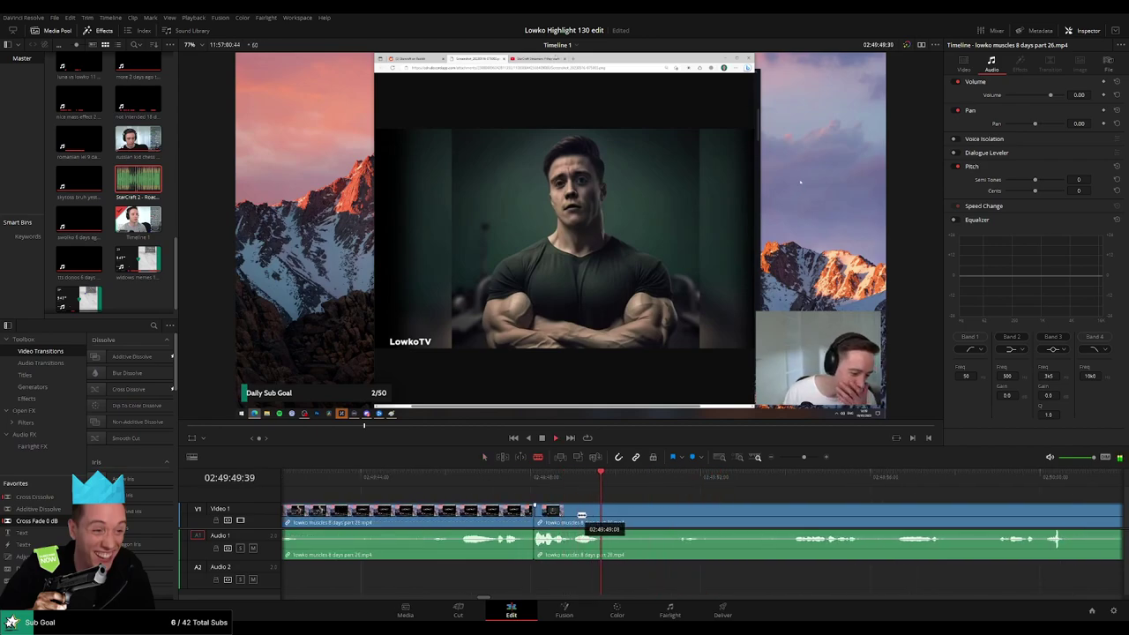
{"action": "left_click", "coordinate": [575, 513]}
{"action": "left_click", "coordinate": [783, 477]}
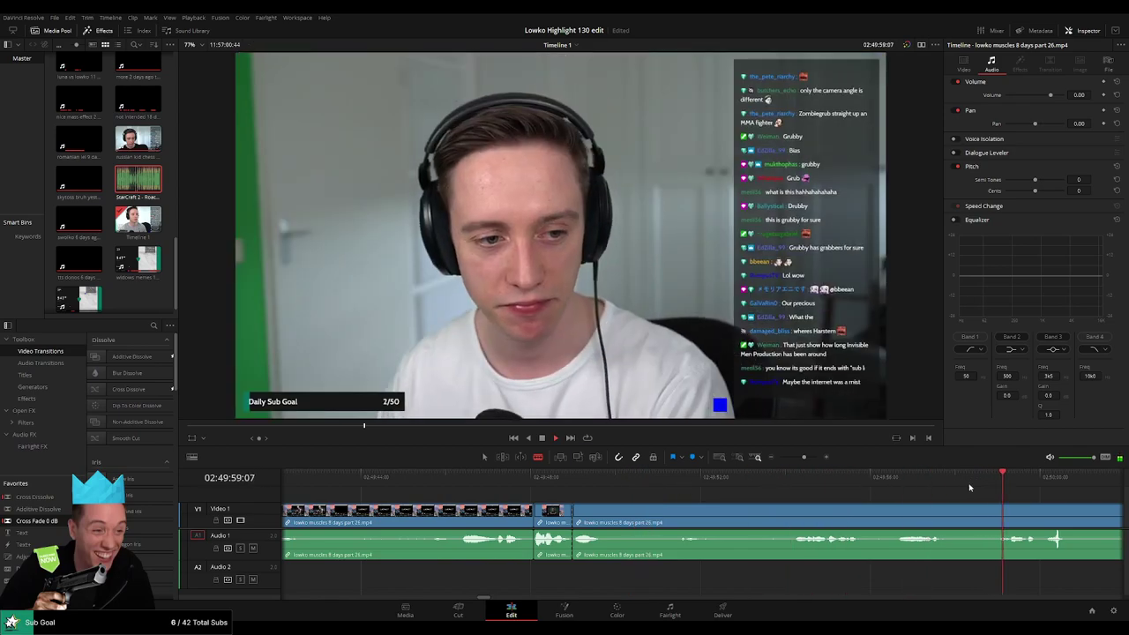
Split the V1/A1 stream clip at both ends of the unwanted section and ripple delete it.
{"action": "scroll", "coordinate": [787, 509], "scroll_direction": "up", "scroll_amount": 2}
{"action": "scroll", "coordinate": [697, 492], "scroll_direction": "down", "scroll_amount": 2}
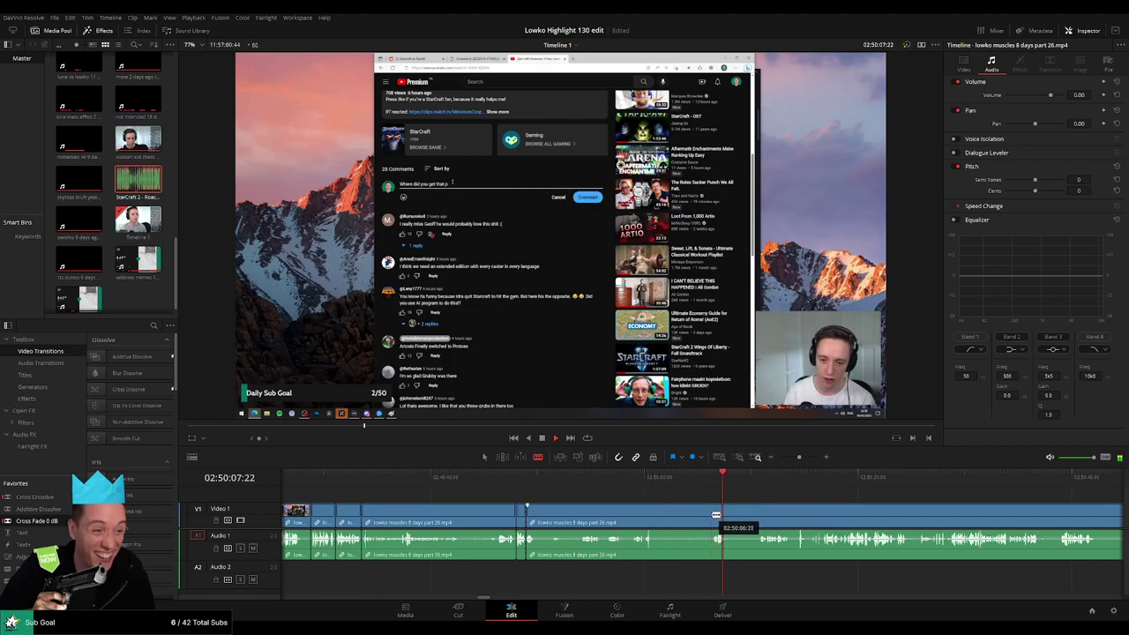
{"action": "left_click", "coordinate": [760, 486]}
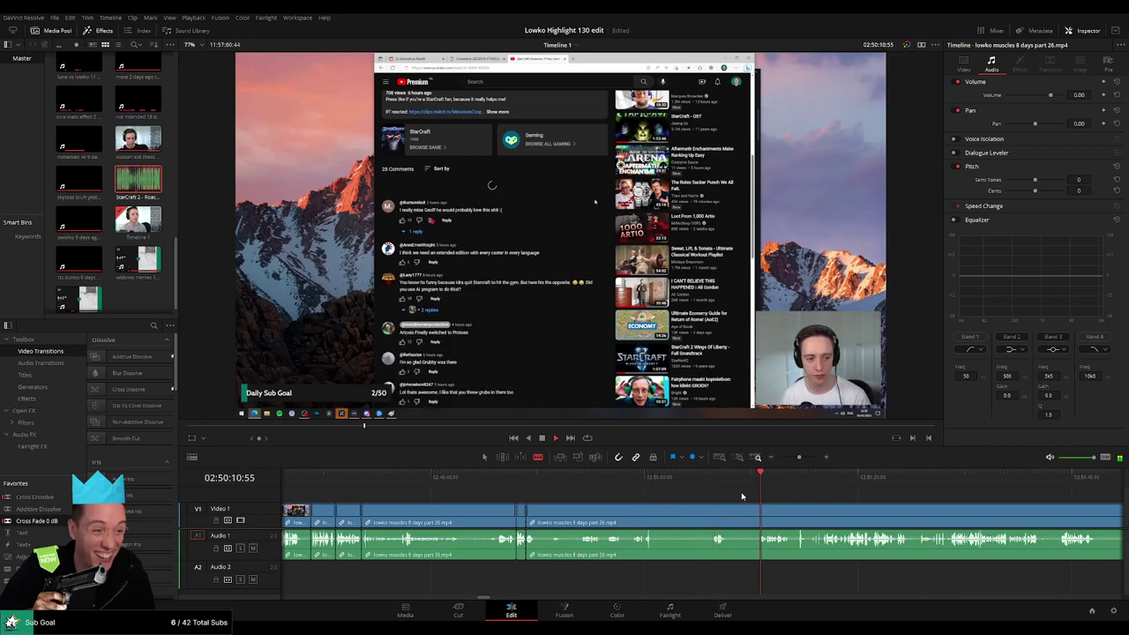
{"action": "left_click", "coordinate": [716, 519]}
{"action": "left_click", "coordinate": [734, 516]}
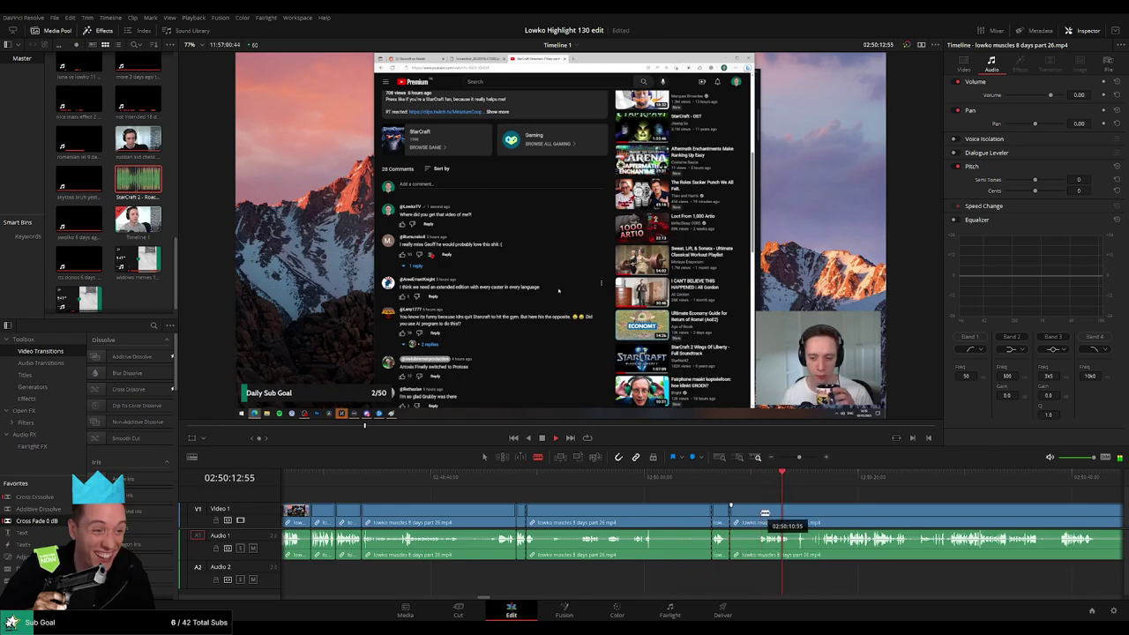
{"action": "key", "text": "a"}
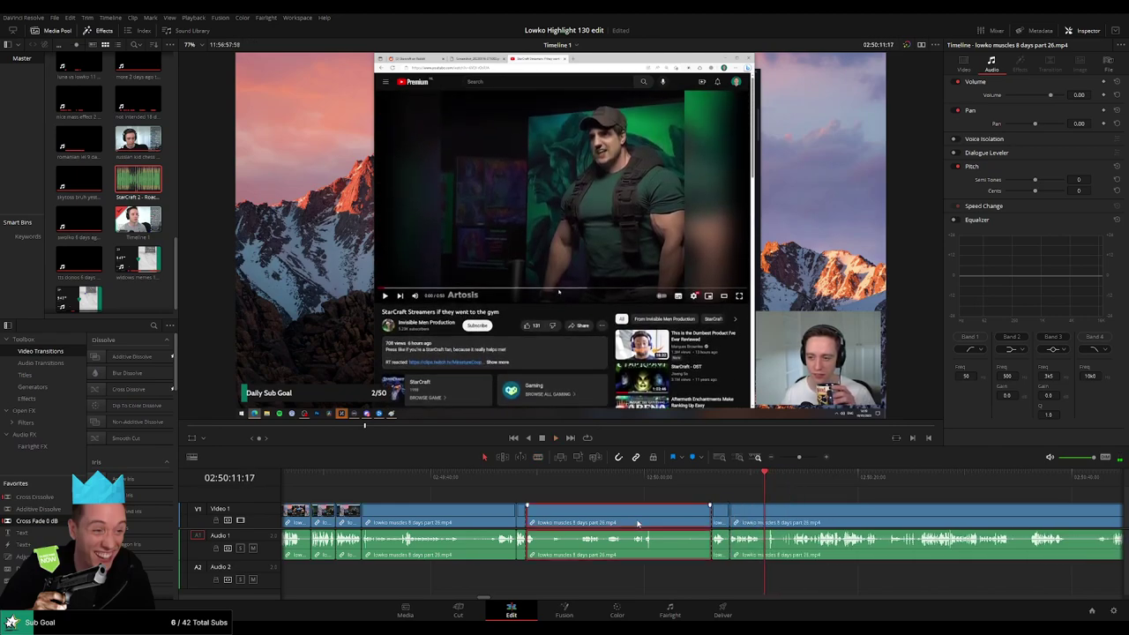
{"action": "key", "text": "Delete"}
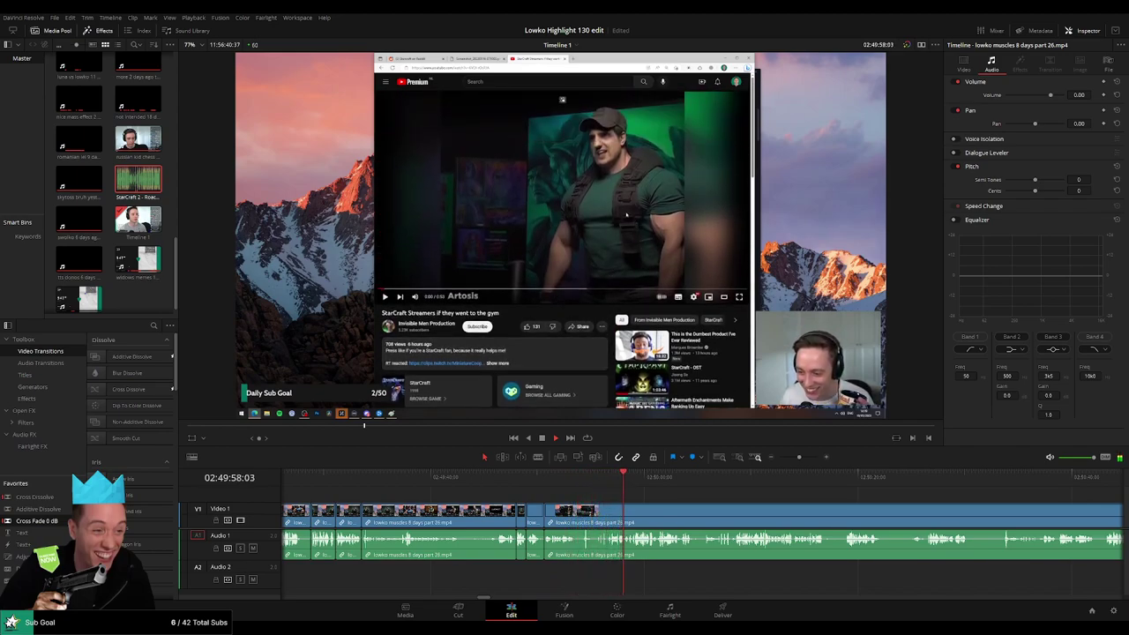
Review the timeline, then blade around a short piece and ripple delete it.
{"action": "scroll", "coordinate": [617, 494], "scroll_direction": "right", "scroll_amount": 3}
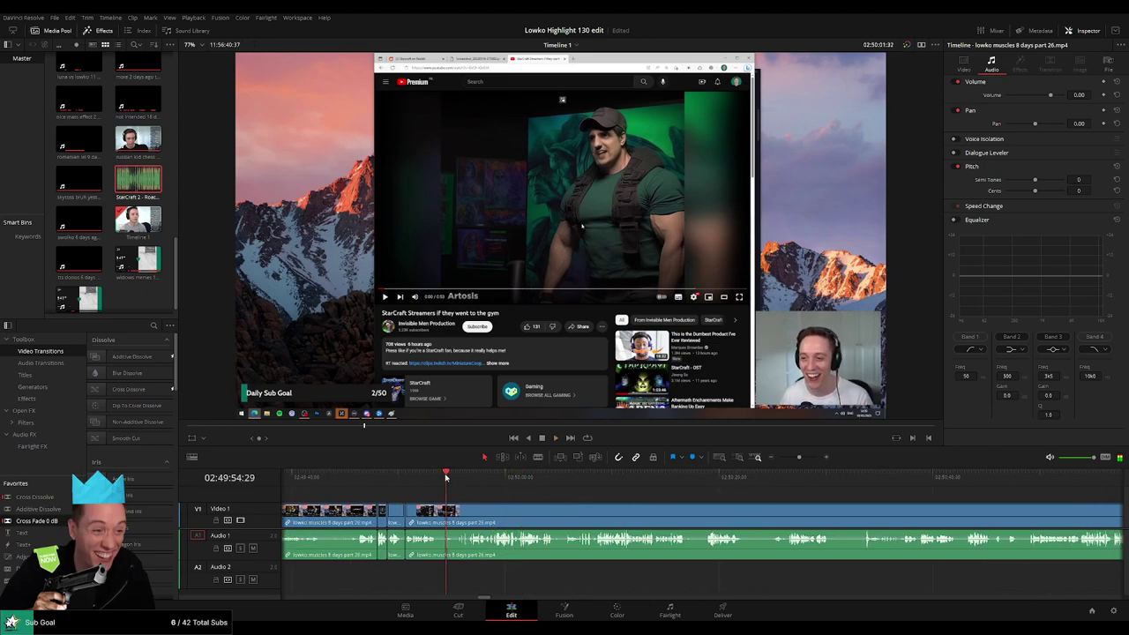
{"action": "key", "text": "space"}
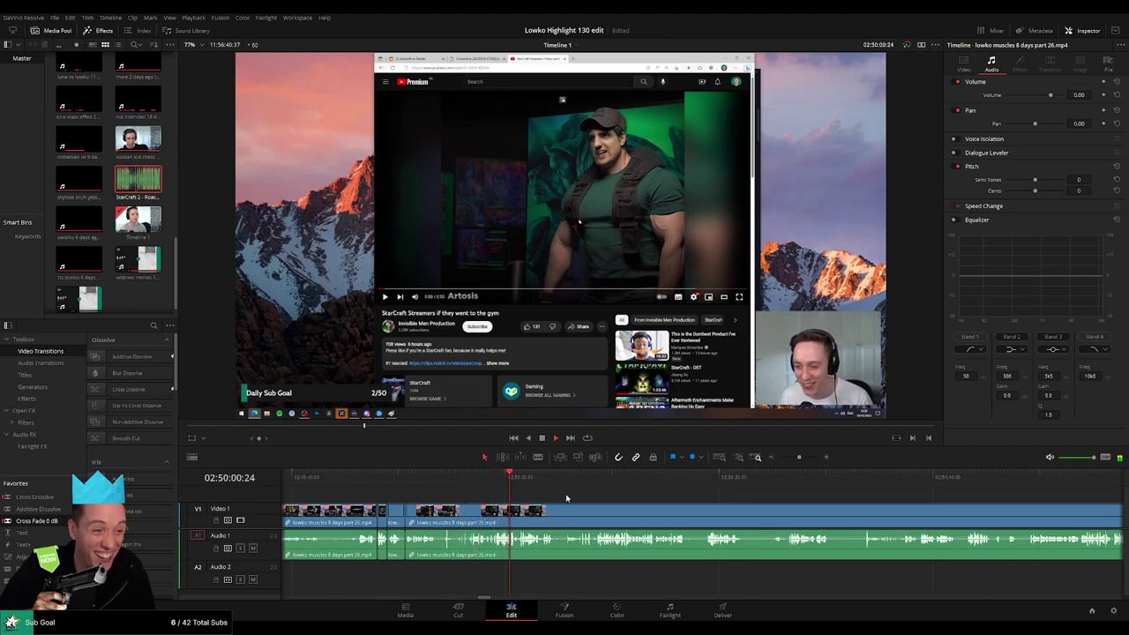
{"action": "scroll", "coordinate": [494, 493], "scroll_direction": "right", "scroll_amount": 3}
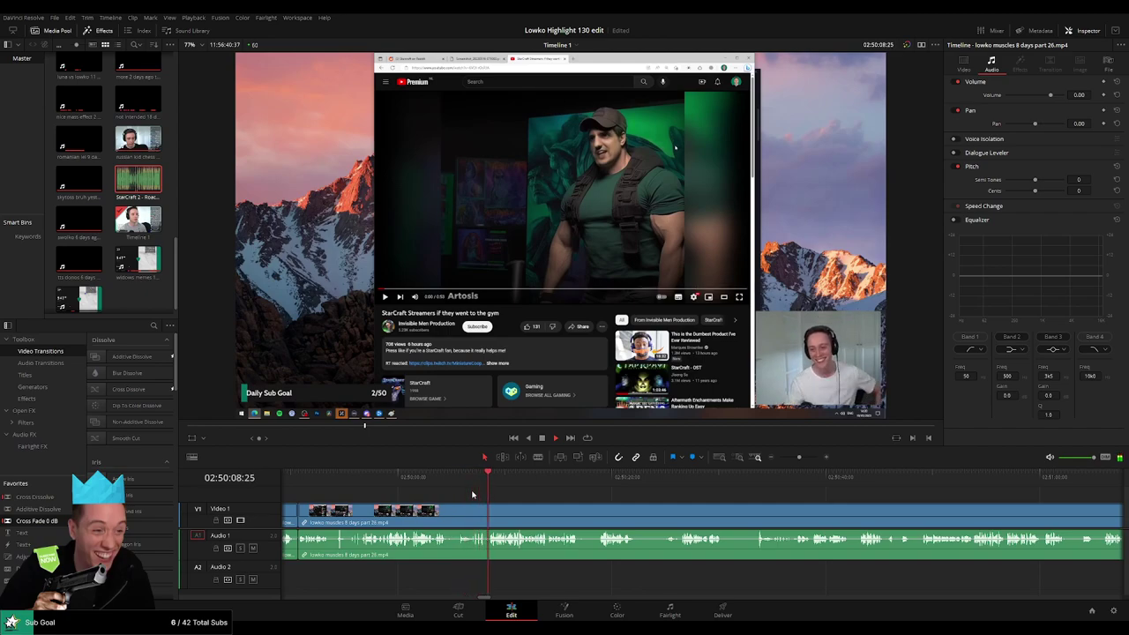
{"action": "left_click", "coordinate": [470, 482]}
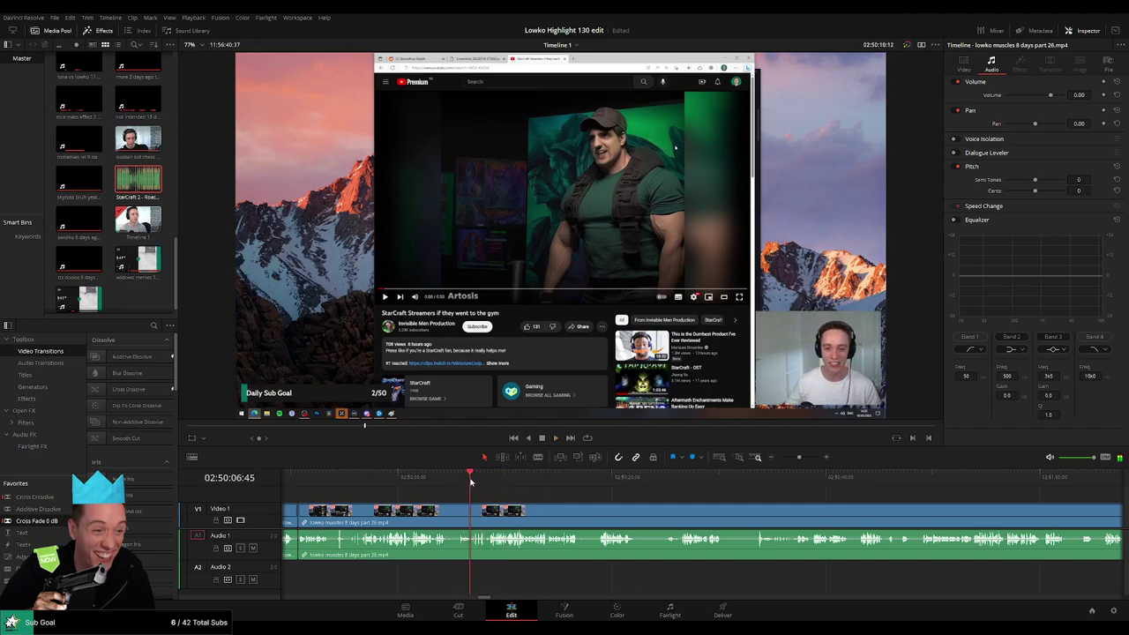
{"action": "key", "text": "b"}
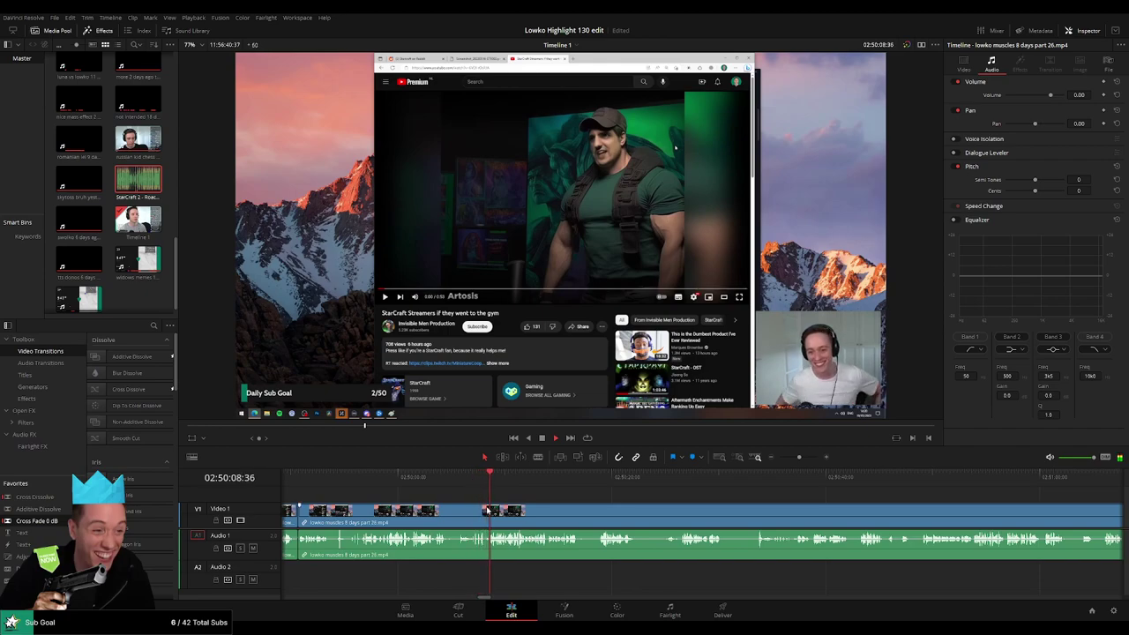
{"action": "scroll", "coordinate": [470, 481], "scroll_direction": "up", "scroll_amount": 3}
{"action": "left_click", "coordinate": [629, 512]}
{"action": "left_click", "coordinate": [659, 512]}
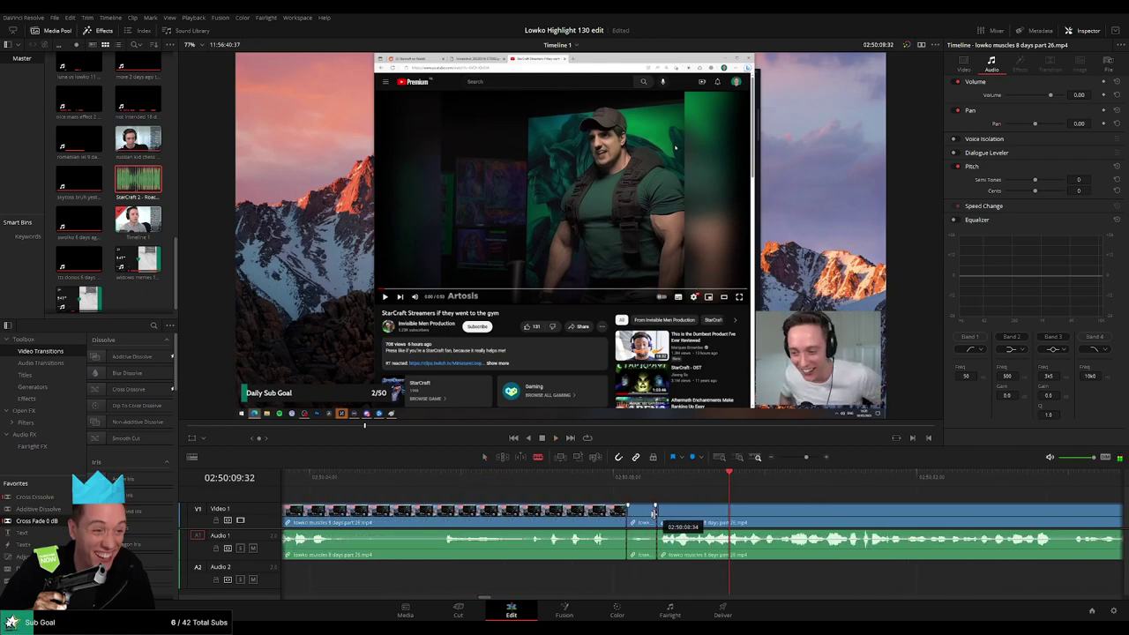
{"action": "key", "text": "a"}
{"action": "left_click", "coordinate": [643, 511]}
{"action": "key", "text": "Delete"}
Split a section near 02:50:12 and move its roach-quotes audio piece down onto Audio 2.
{"action": "left_click_drag", "start_coordinate": [806, 457], "coordinate": [799, 460]}
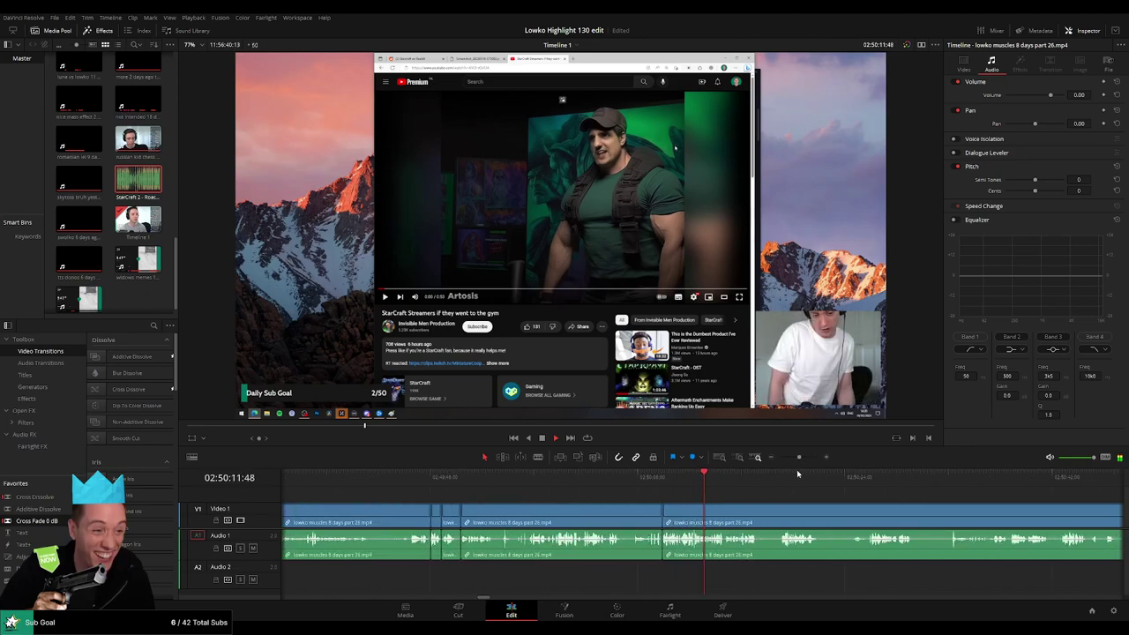
{"action": "left_click_drag", "start_coordinate": [798, 459], "coordinate": [805, 458]}
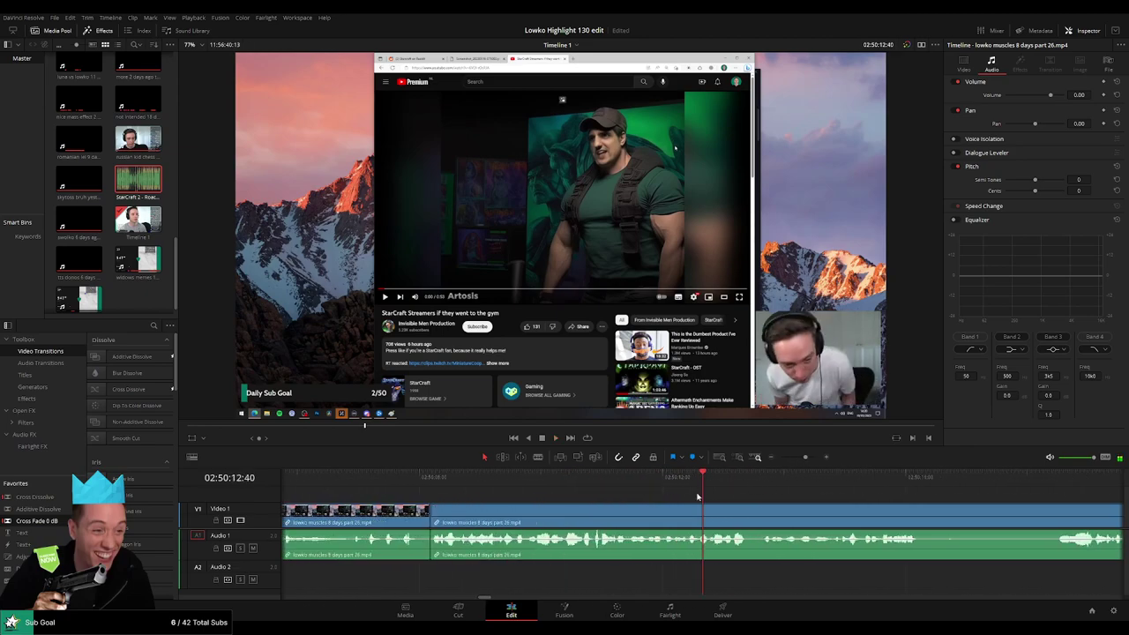
{"action": "left_click", "coordinate": [604, 477]}
{"action": "key", "text": "b"}
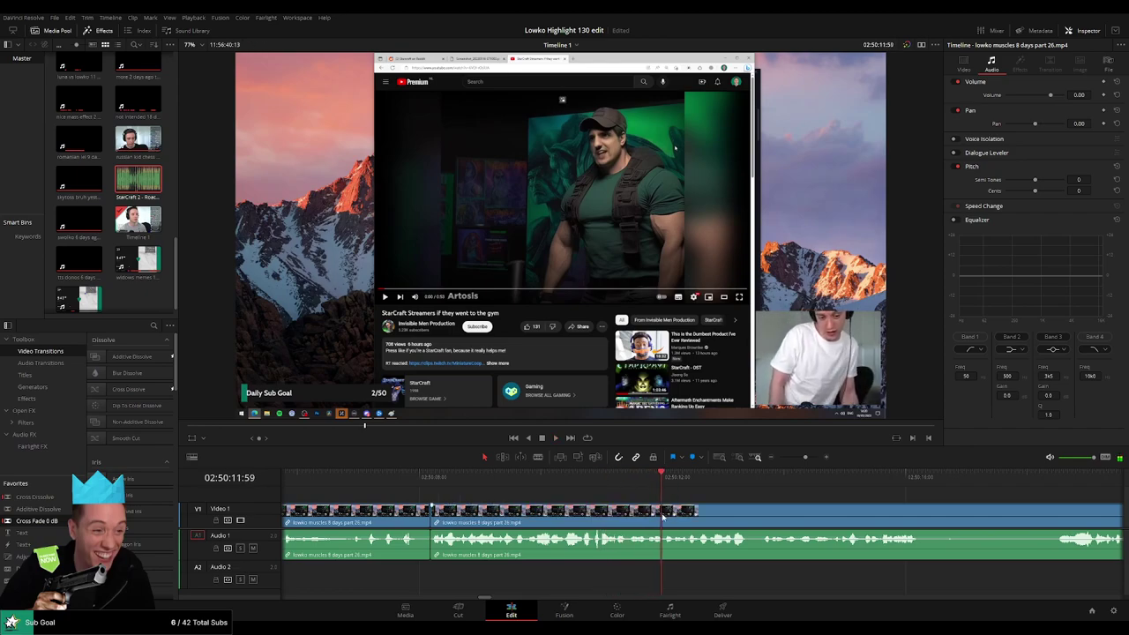
{"action": "left_click", "coordinate": [663, 511]}
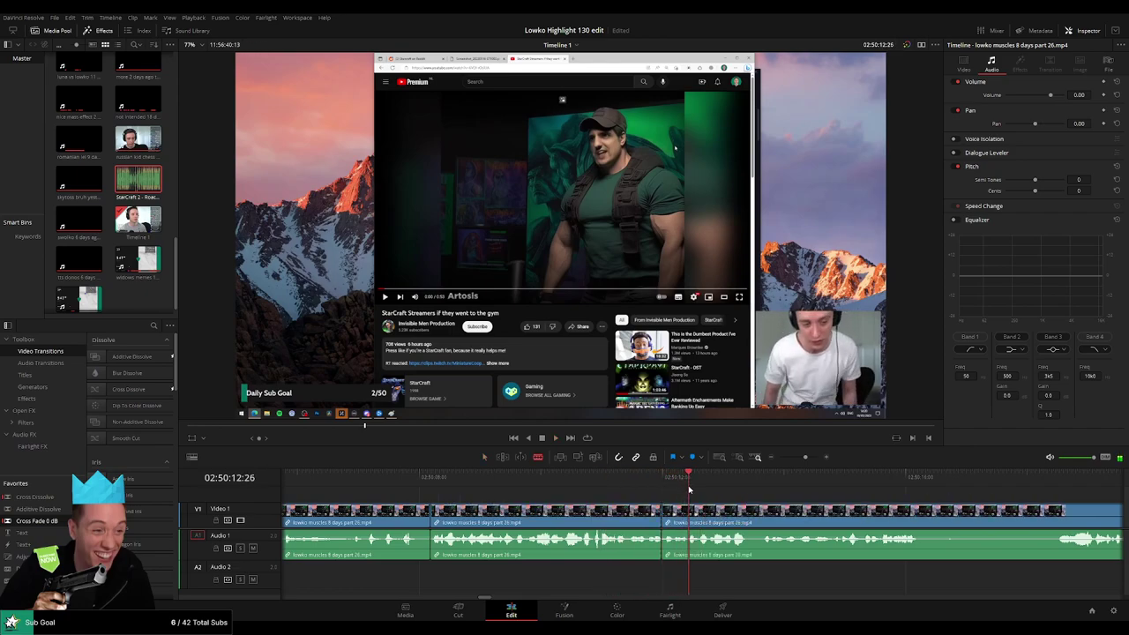
{"action": "left_click", "coordinate": [688, 512]}
{"action": "key", "text": "a"}
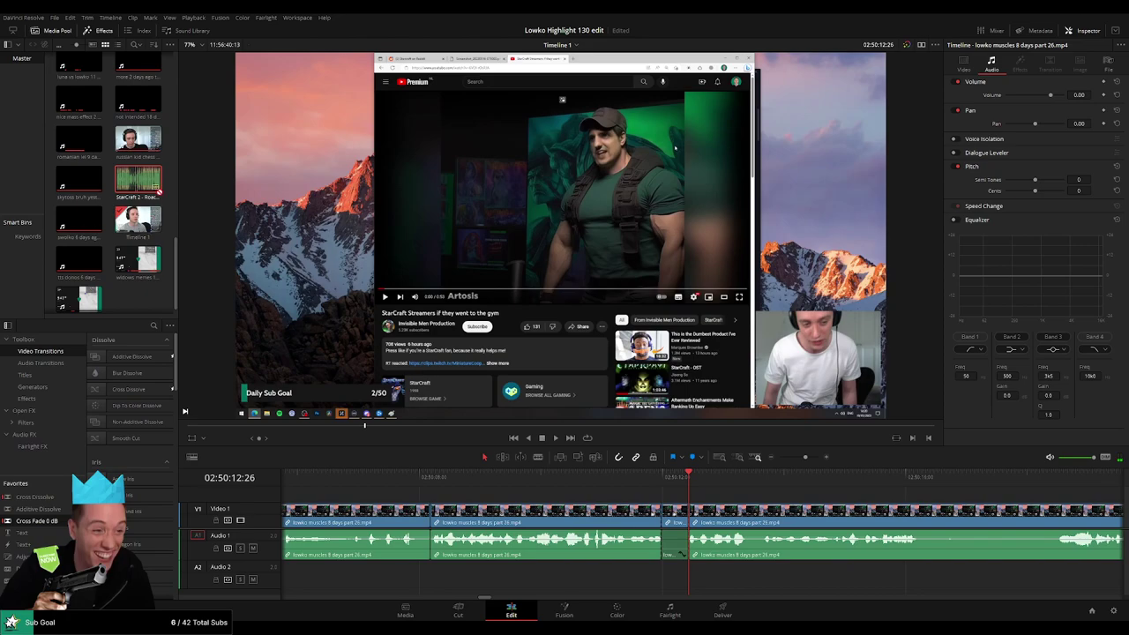
{"action": "left_click_drag", "start_coordinate": [675, 543], "coordinate": [679, 574]}
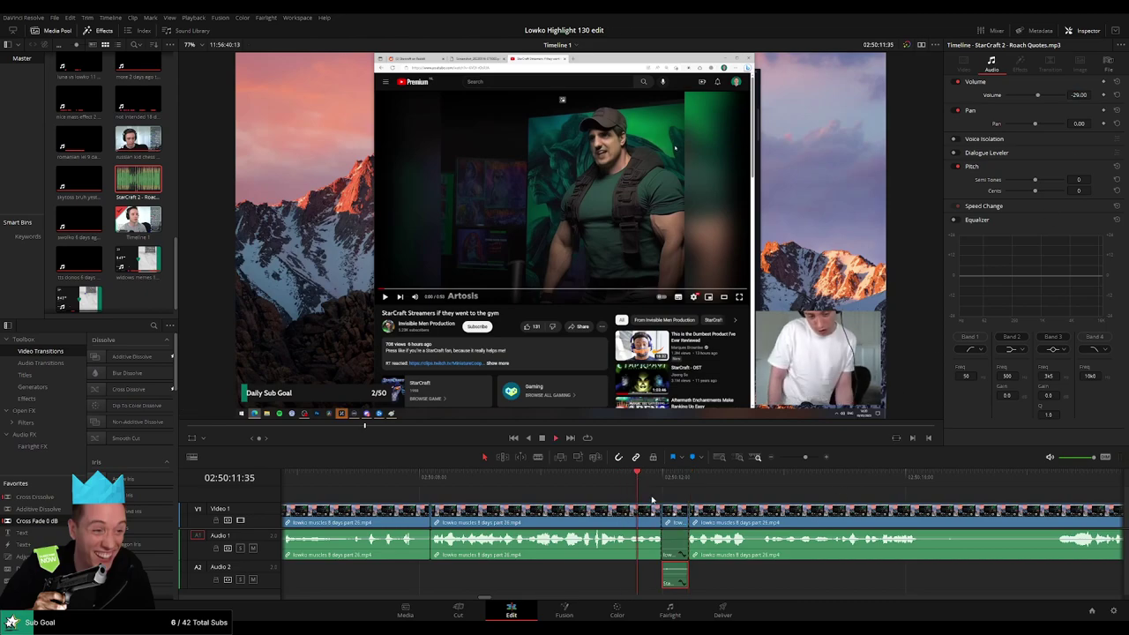
{"action": "key", "text": "space"}
{"action": "left_click_drag", "start_coordinate": [804, 457], "coordinate": [798, 459]}
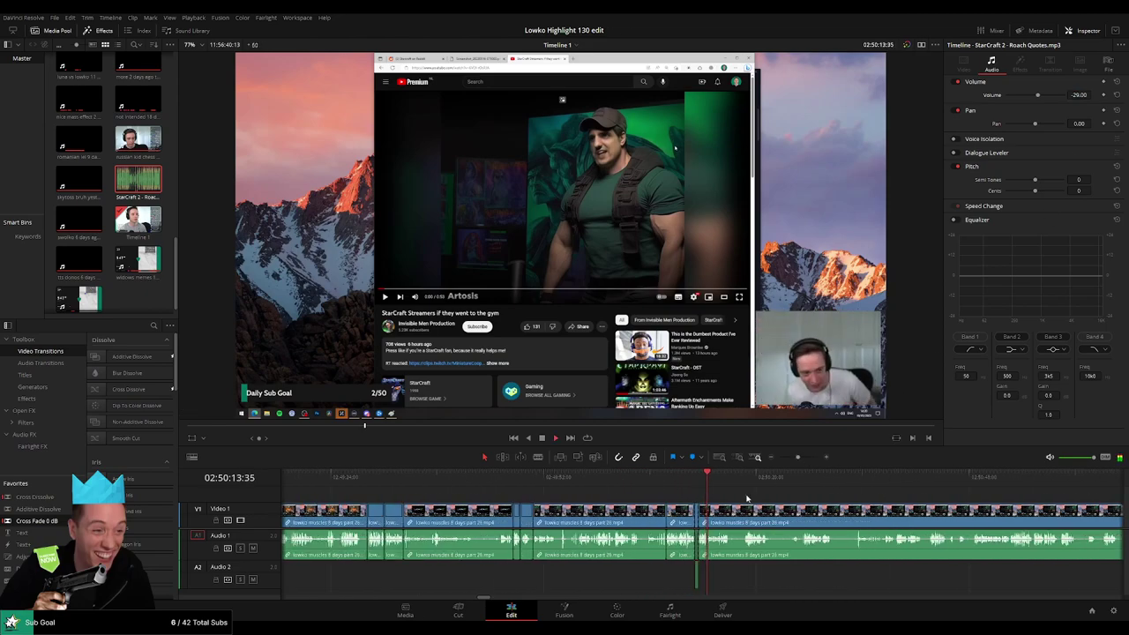
Blade both ends of an unwanted piece and ripple delete it.
{"action": "left_click", "coordinate": [704, 502]}
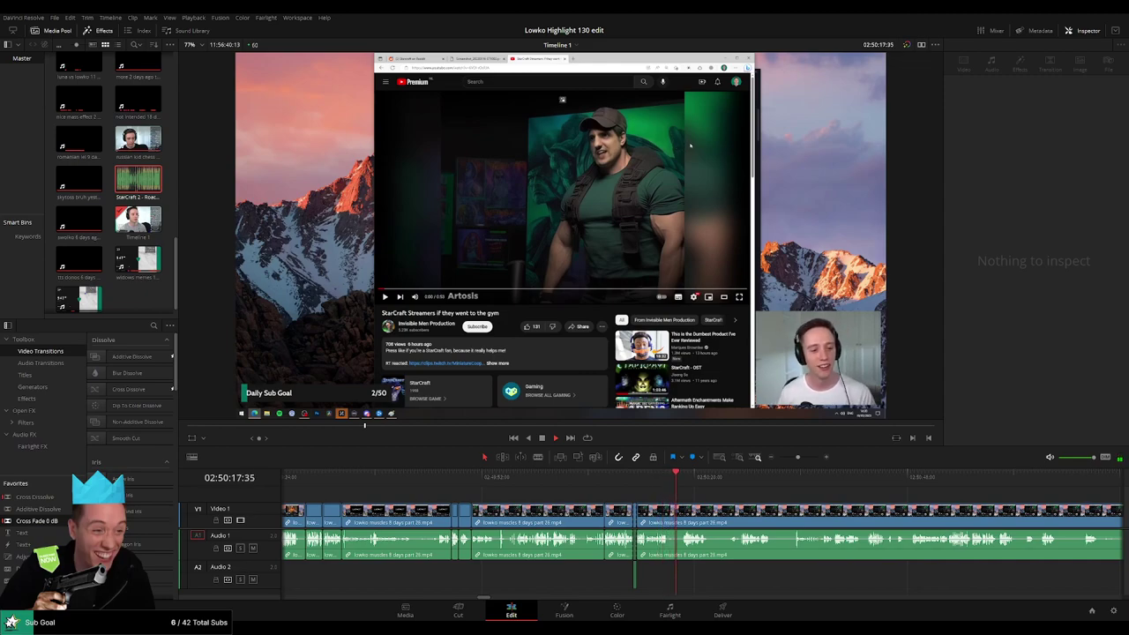
{"action": "scroll", "coordinate": [718, 510], "scroll_direction": "up", "scroll_amount": 1}
{"action": "left_click", "coordinate": [679, 516]}
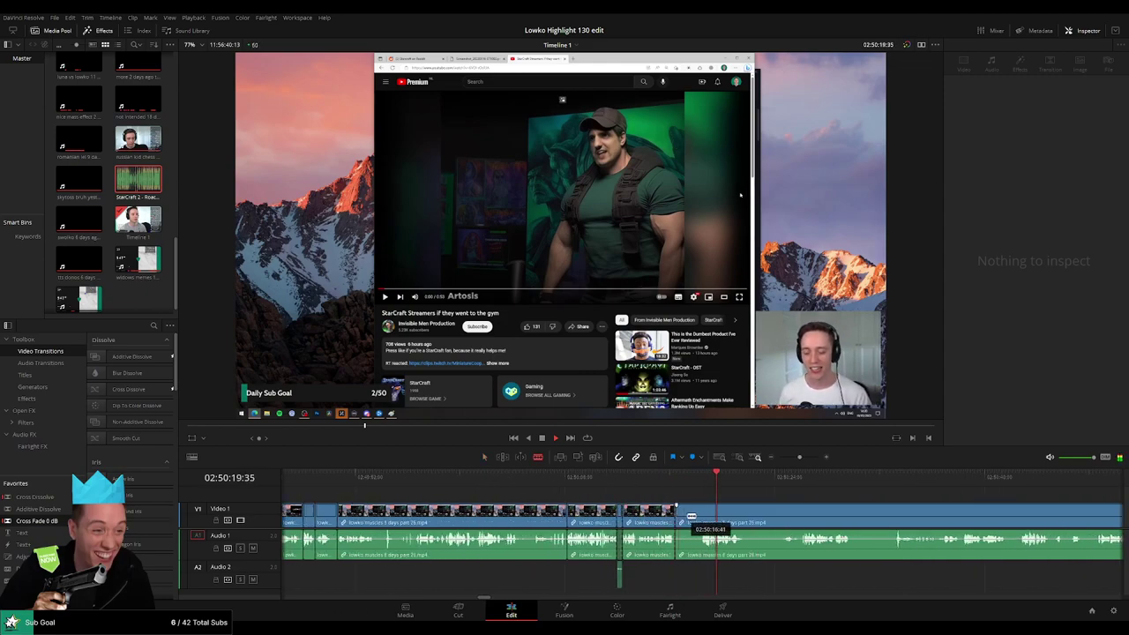
{"action": "left_click", "coordinate": [698, 519]}
{"action": "key", "text": "a"}
{"action": "left_click", "coordinate": [692, 522]}
{"action": "key", "text": "BackSpace"}
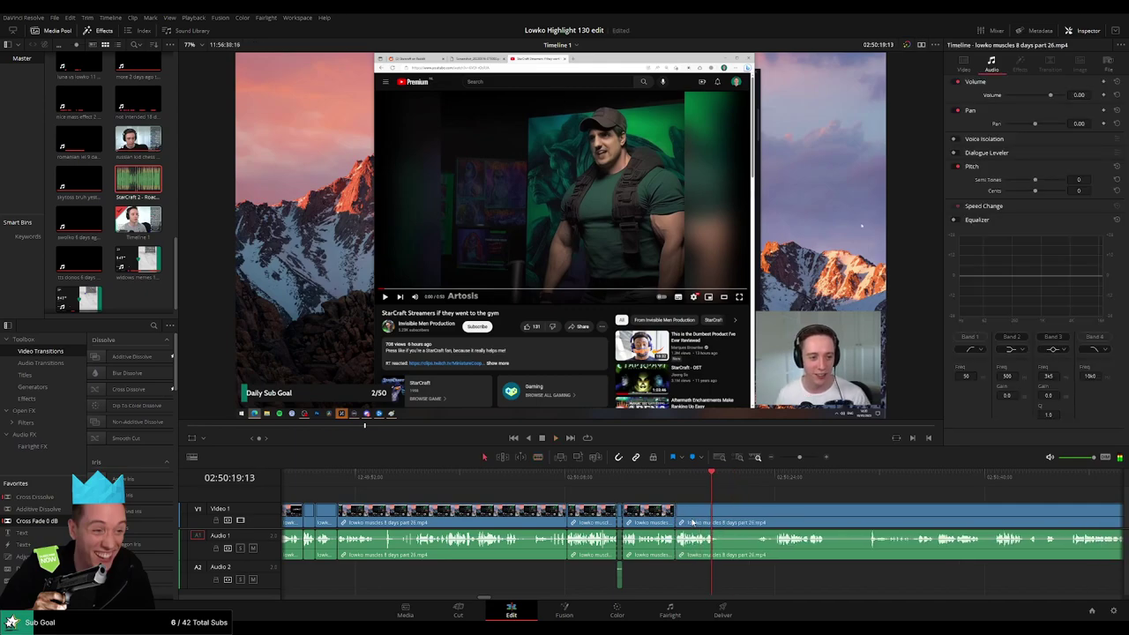
Split at the playhead and at the piece's end, then ripple delete the piece between.
{"action": "key", "text": "ctrl+b"}
{"action": "left_click", "coordinate": [763, 483]}
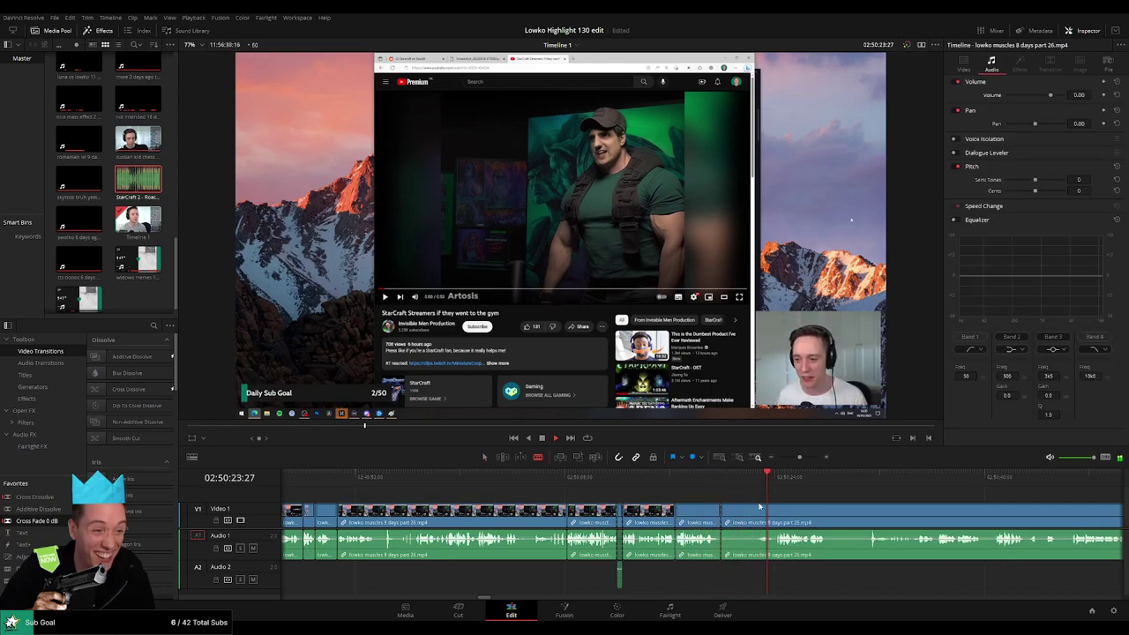
{"action": "left_click", "coordinate": [755, 511]}
{"action": "key", "text": "a"}
{"action": "left_click", "coordinate": [741, 522]}
{"action": "key", "text": "BackSpace"}
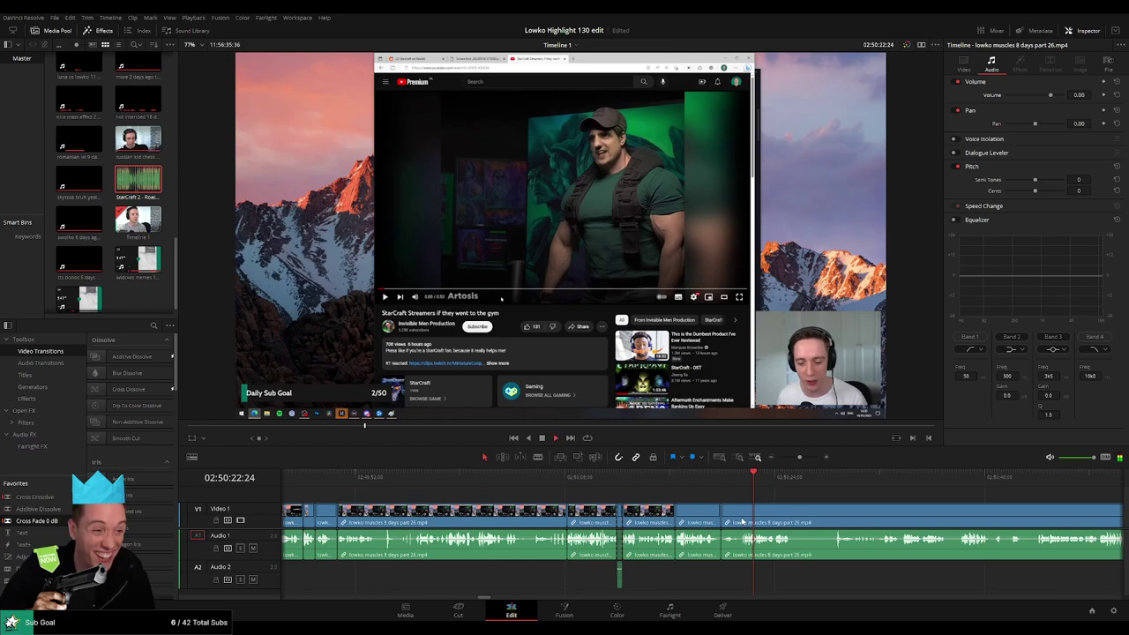
Split another unwanted bit near 02:50:24 with Ctrl+B and ripple delete it.
{"action": "scroll", "coordinate": [702, 521], "scroll_direction": "up", "scroll_amount": 5}
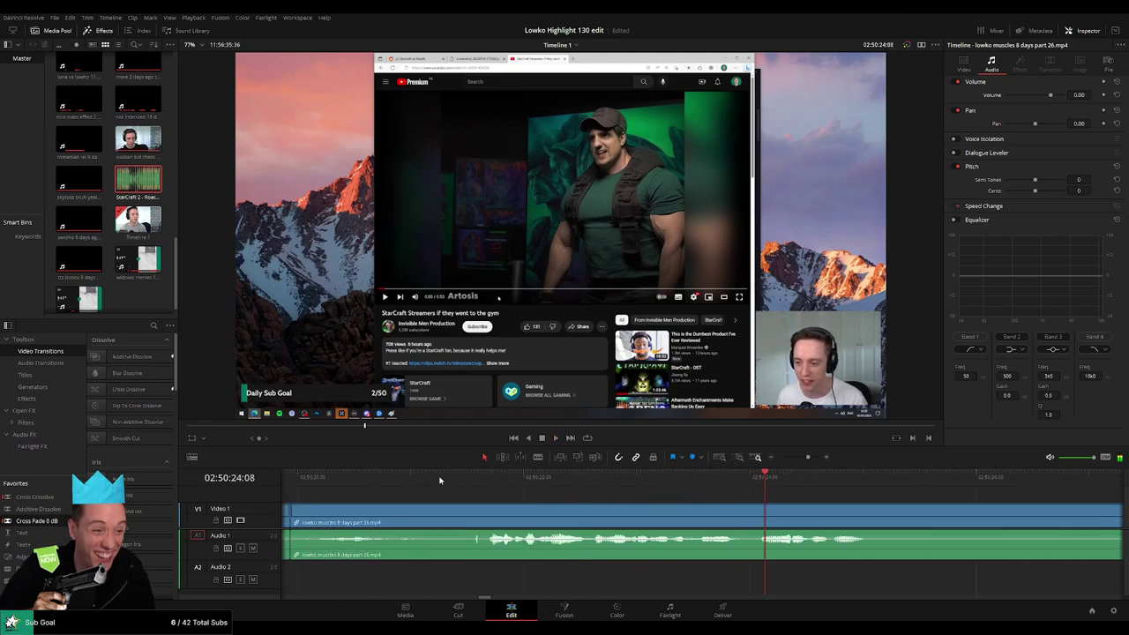
{"action": "left_click_drag", "start_coordinate": [419, 481], "coordinate": [470, 481]}
{"action": "key", "text": "ctrl+b"}
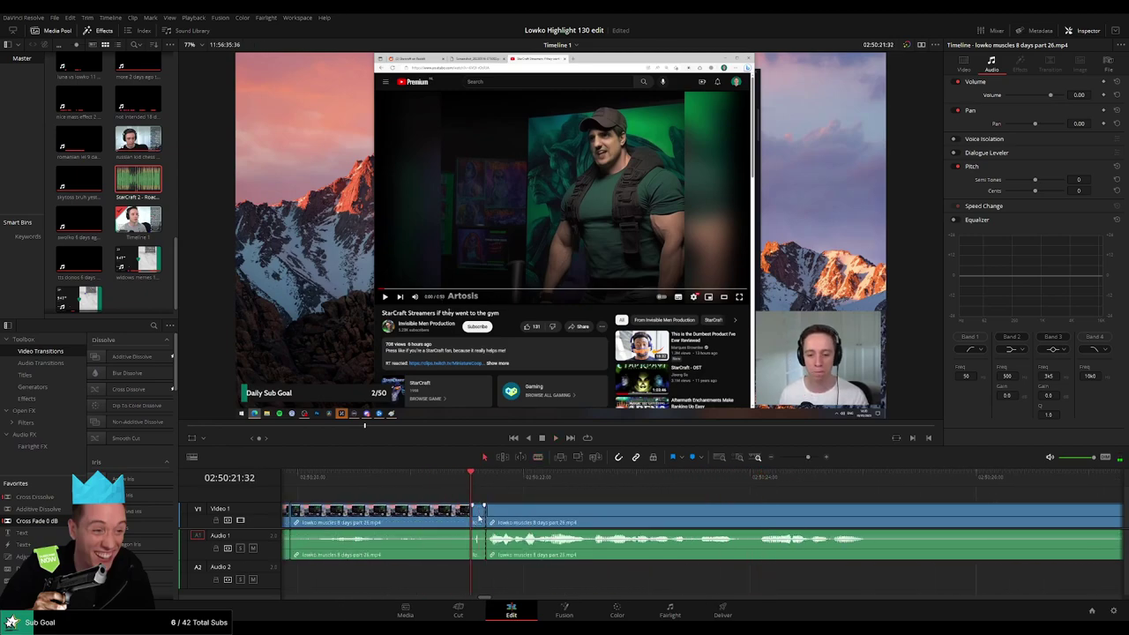
{"action": "left_click", "coordinate": [479, 516]}
{"action": "key", "text": "BackSpace"}
Replay the tightened footage from earlier to review the edits.
{"action": "left_click", "coordinate": [351, 480]}
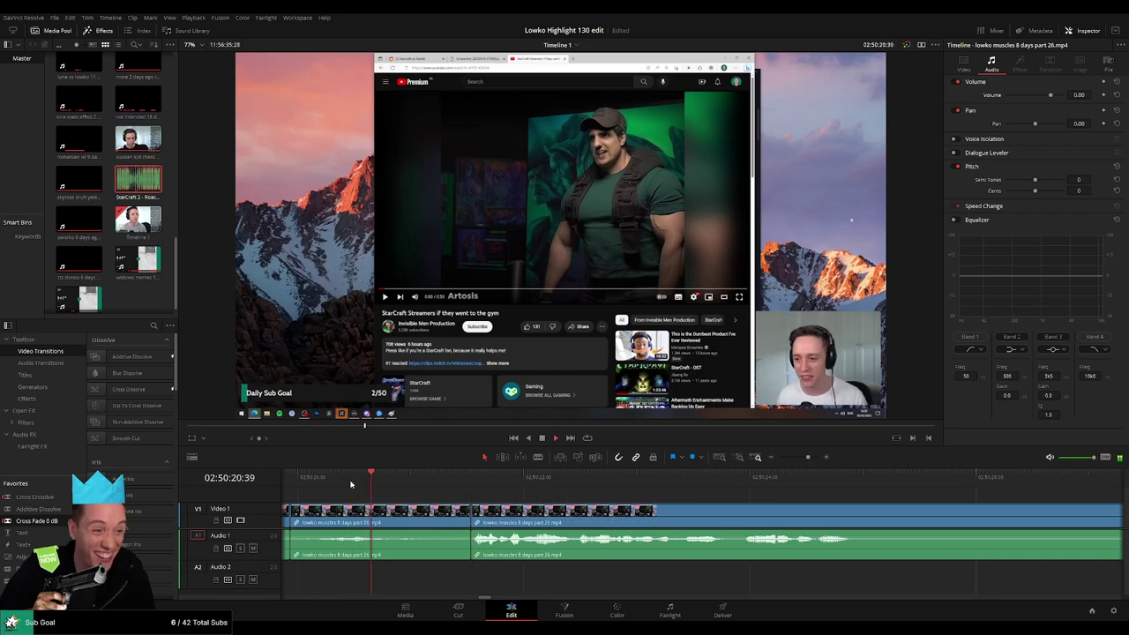
{"action": "key", "text": "space"}
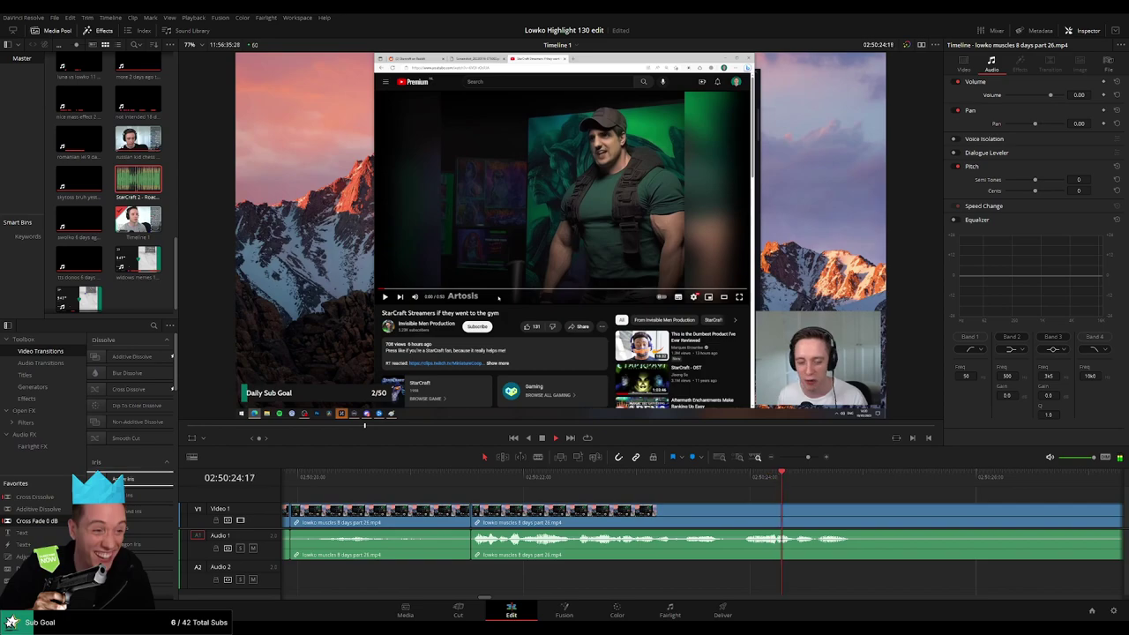
{"action": "scroll", "coordinate": [589, 520], "scroll_direction": "right", "scroll_amount": 5}
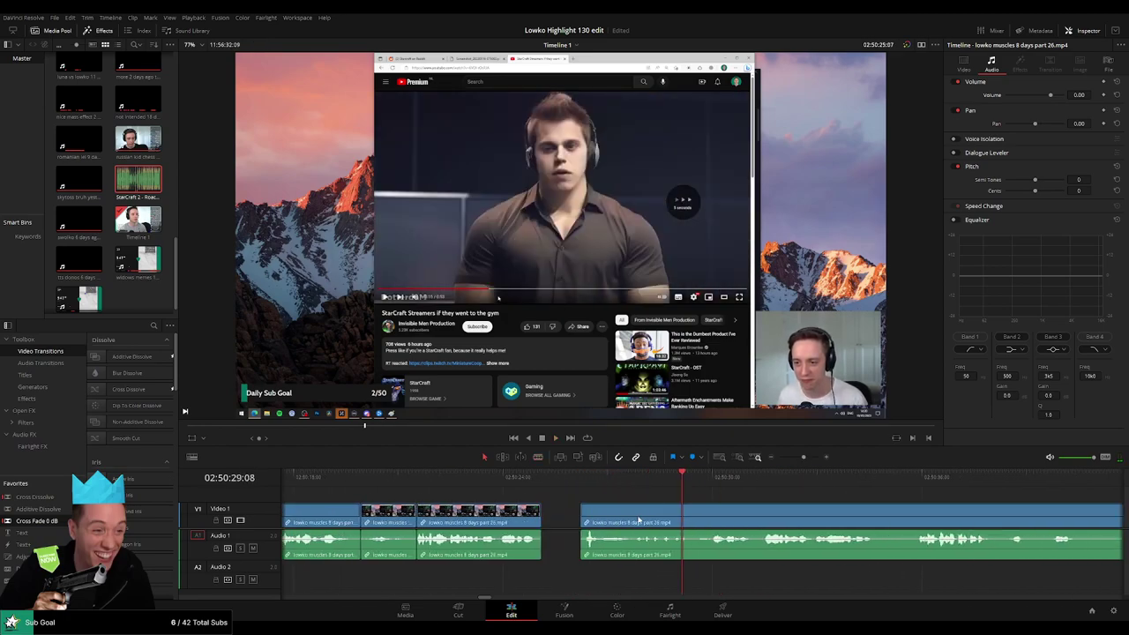
{"action": "left_click", "coordinate": [538, 478]}
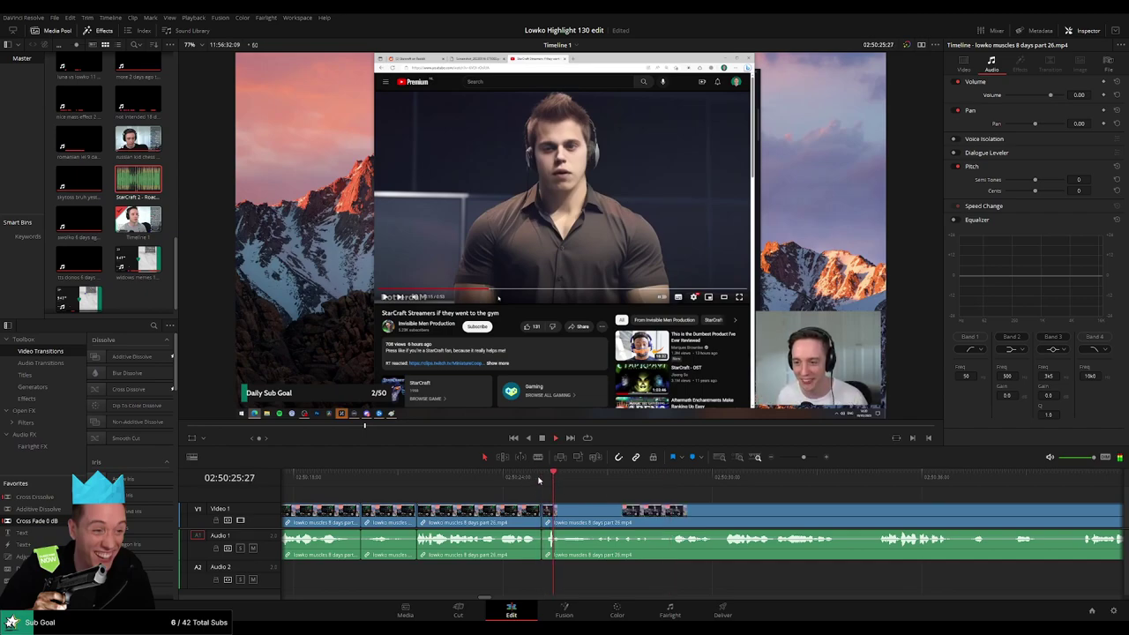
{"action": "left_click_drag", "start_coordinate": [804, 457], "coordinate": [798, 457]}
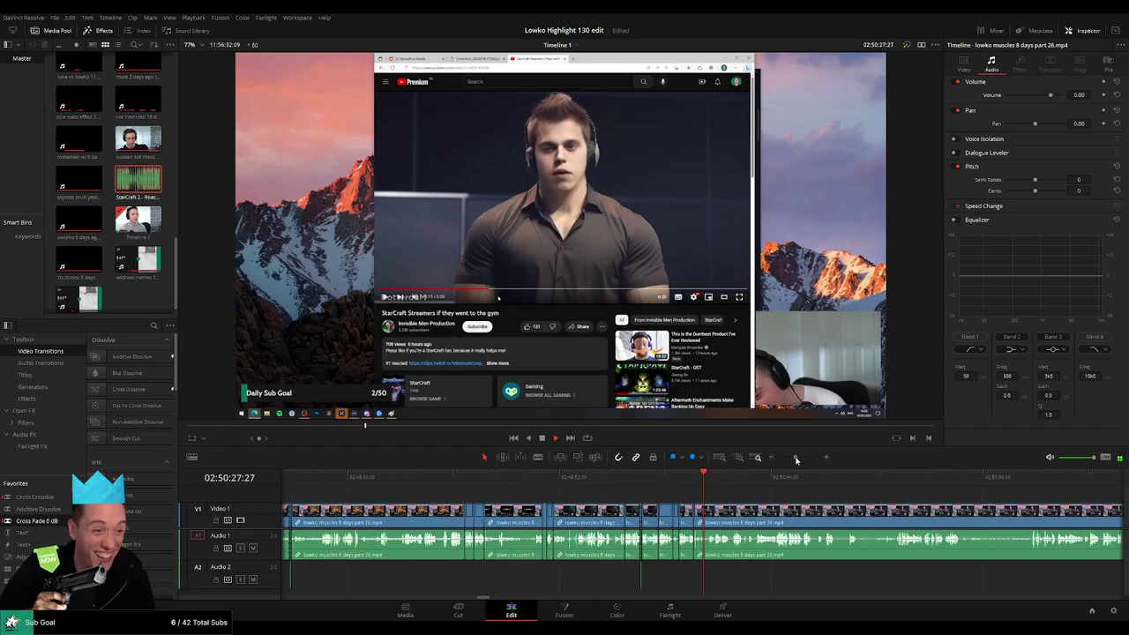
{"action": "scroll", "coordinate": [556, 500], "scroll_direction": "right", "scroll_amount": 3}
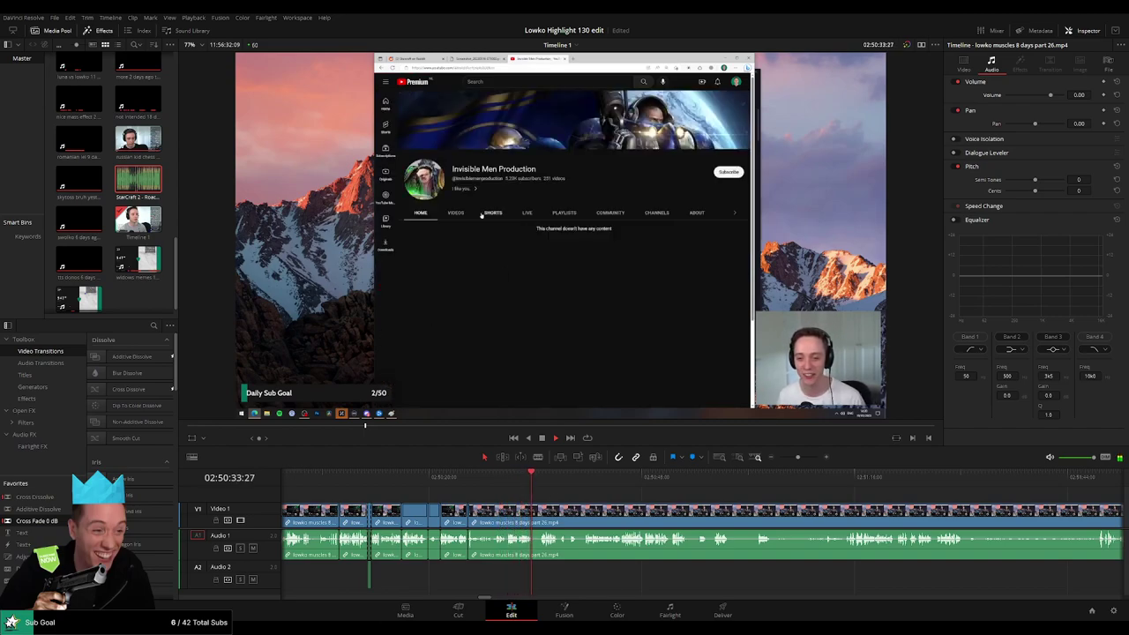
Split off a short piece near 02:50:52 with Ctrl+B and ripple delete it.
{"action": "scroll", "coordinate": [754, 508], "scroll_direction": "up", "scroll_amount": 2}
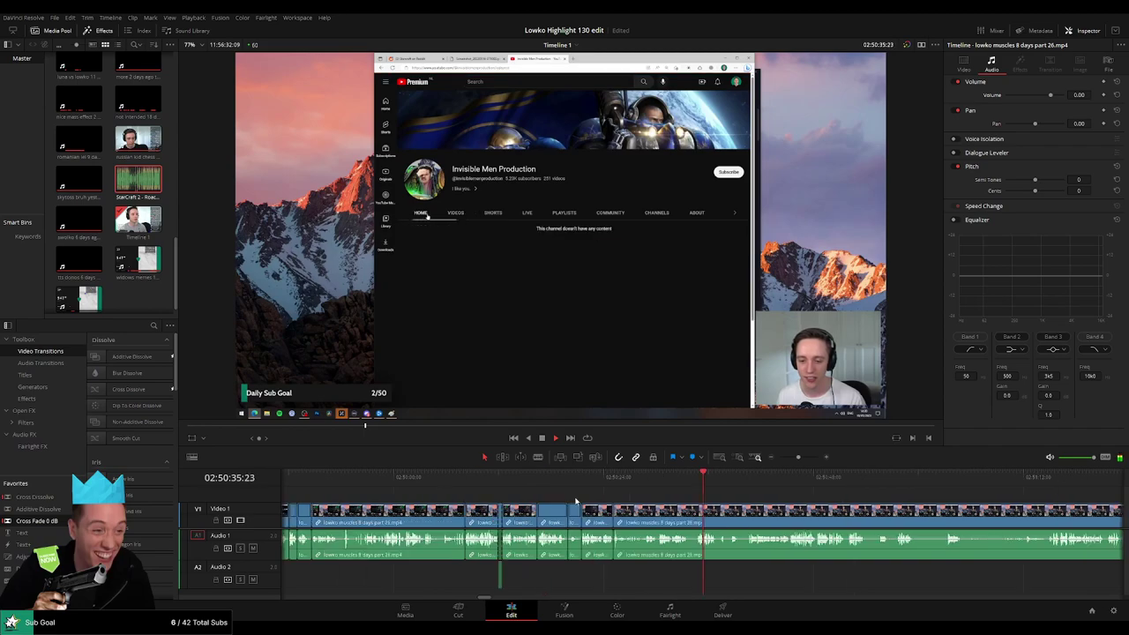
{"action": "scroll", "coordinate": [754, 508], "scroll_direction": "right", "scroll_amount": 3}
{"action": "scroll", "coordinate": [484, 494], "scroll_direction": "right", "scroll_amount": 1}
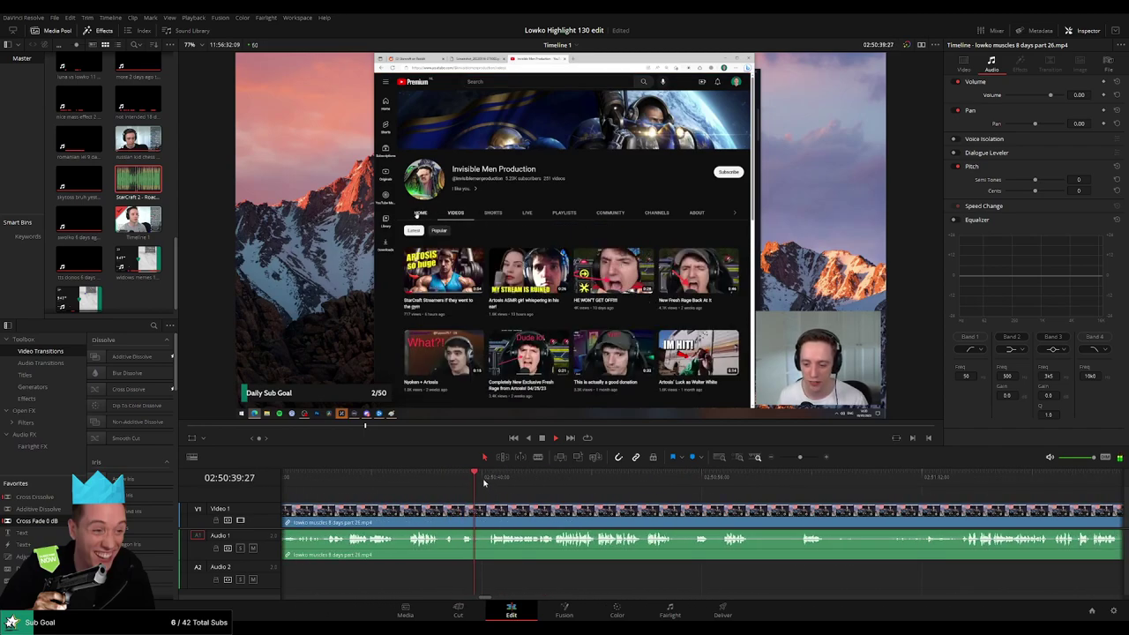
{"action": "key", "text": "ctrl+b"}
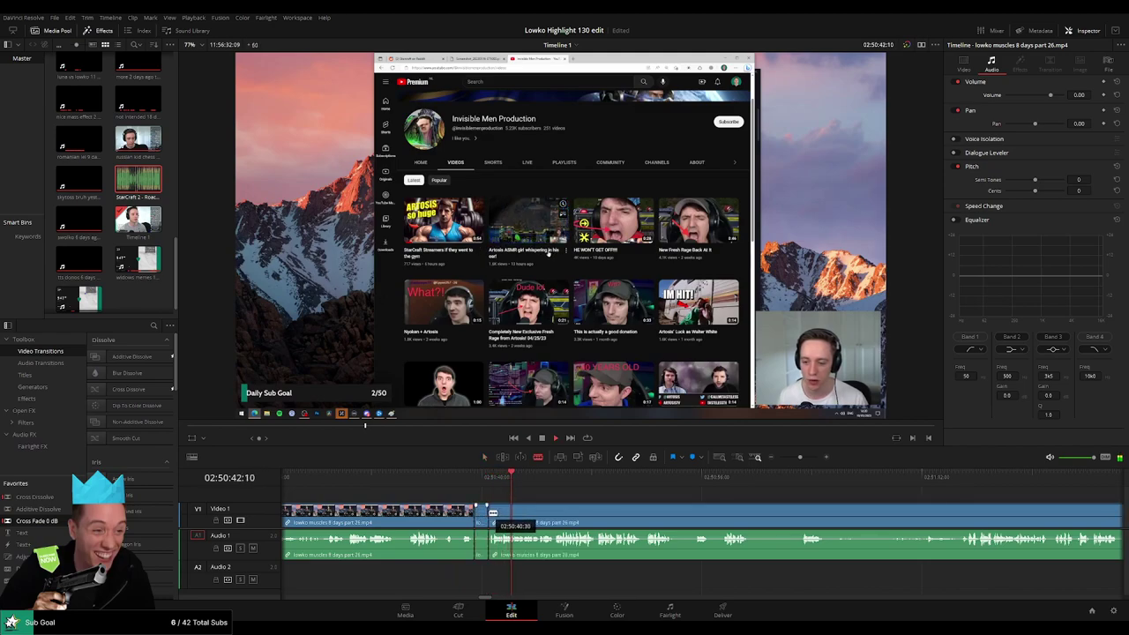
{"action": "key", "text": "Delete"}
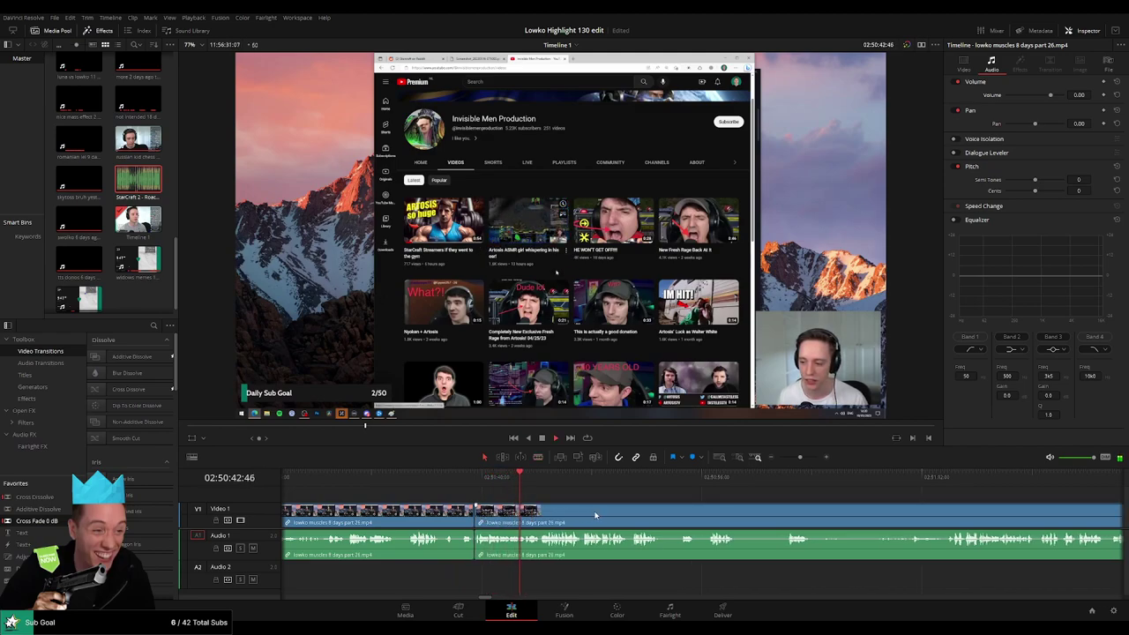
Blade both ends of the next unwanted bit and ripple delete it.
{"action": "scroll", "coordinate": [595, 514], "scroll_direction": "right", "scroll_amount": 3}
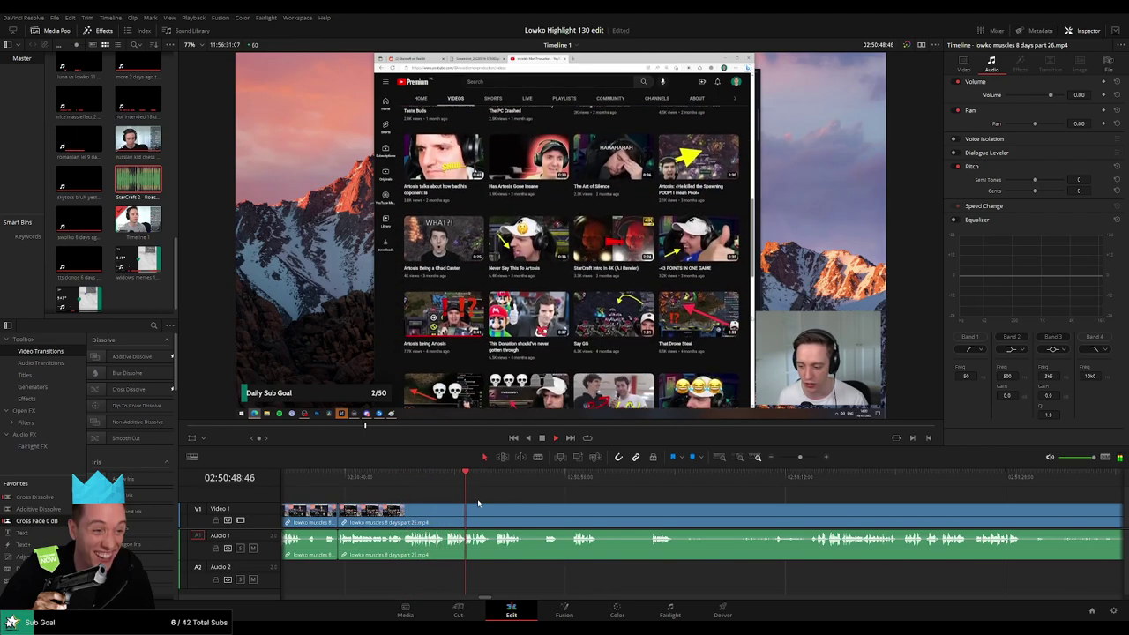
{"action": "scroll", "coordinate": [550, 512], "scroll_direction": "right", "scroll_amount": 1}
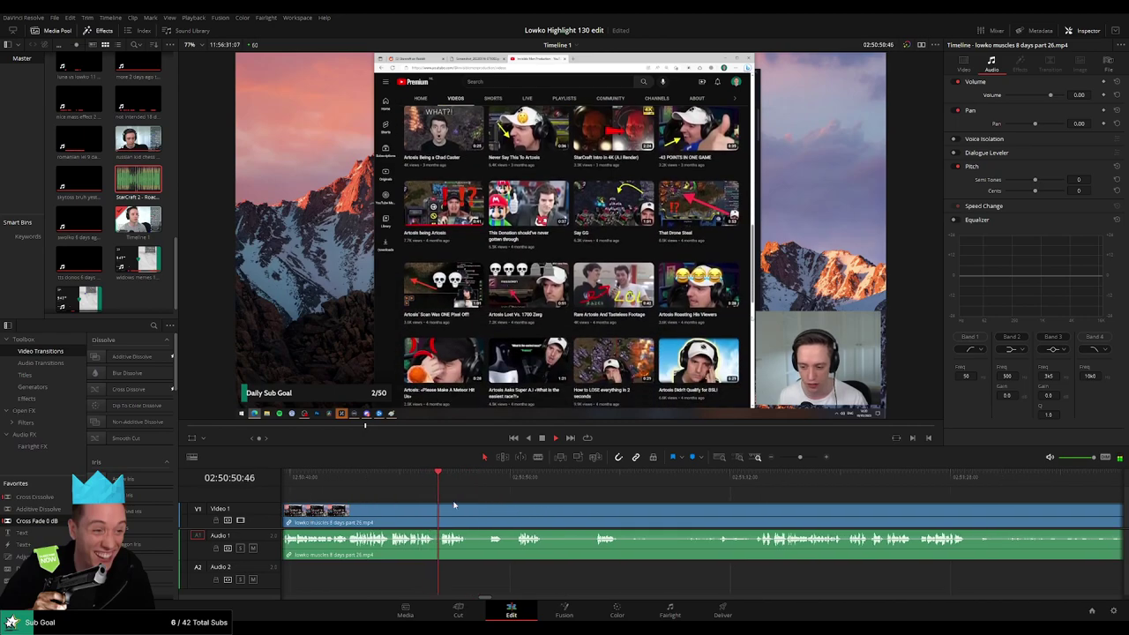
{"action": "key", "text": "b"}
{"action": "left_click", "coordinate": [473, 514]}
{"action": "left_click", "coordinate": [482, 514]}
{"action": "key", "text": "a"}
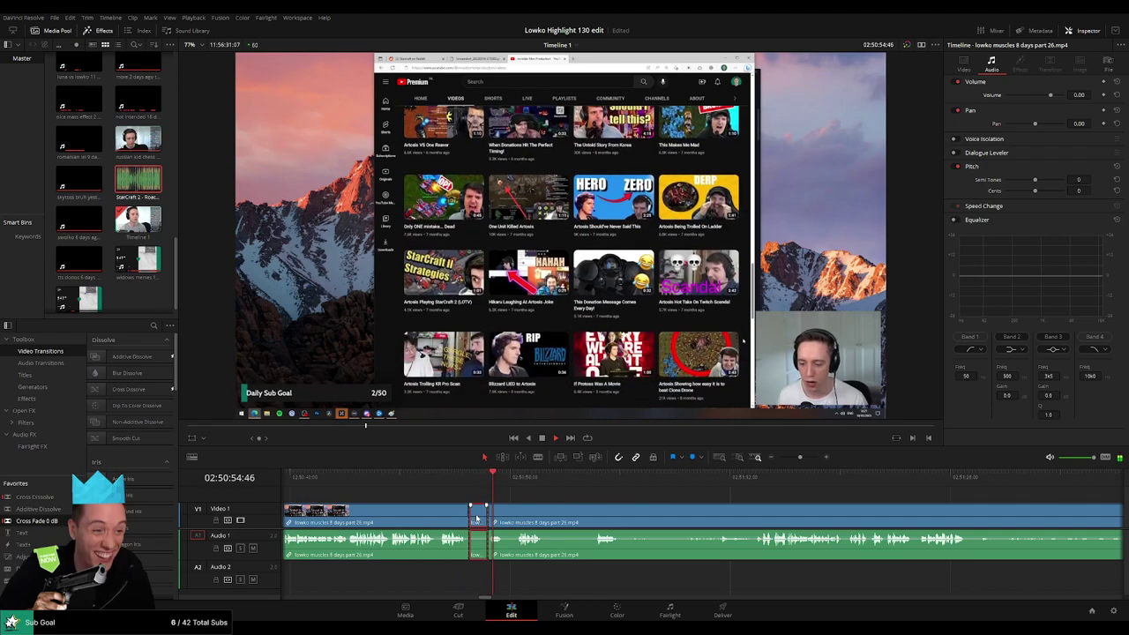
{"action": "left_click", "coordinate": [476, 515]}
{"action": "key", "text": "BackSpace"}
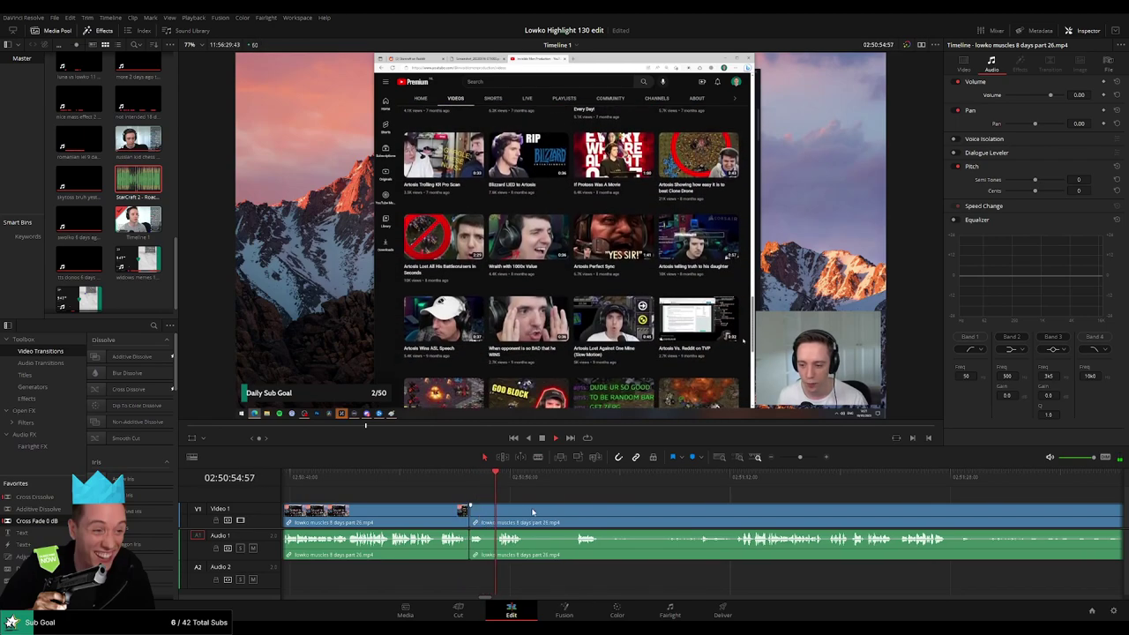
Blade the clip near 02:51:00 where the next unwanted bit starts and select the following piece.
{"action": "scroll", "coordinate": [415, 504], "scroll_direction": "right", "scroll_amount": 2}
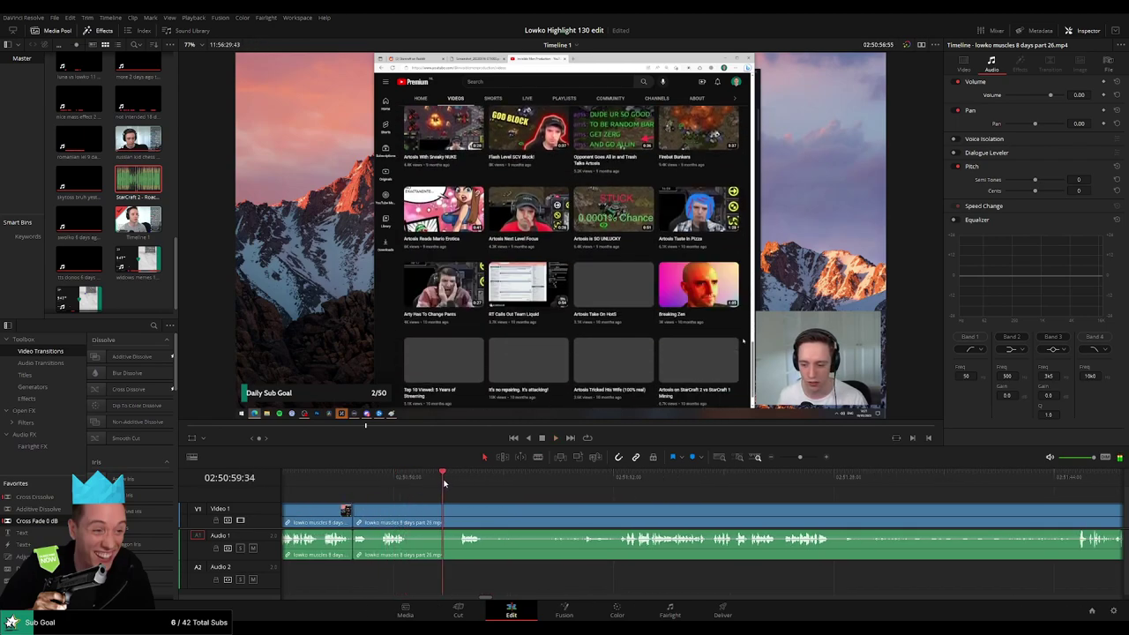
{"action": "key", "text": "b"}
{"action": "left_click", "coordinate": [408, 511]}
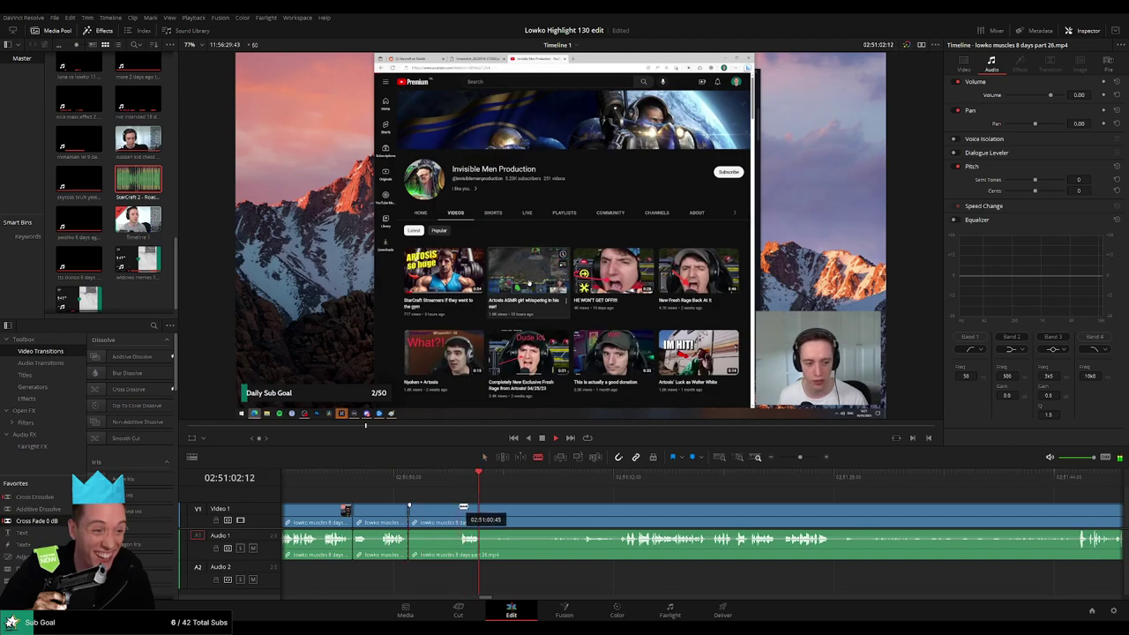
{"action": "key", "text": "a"}
{"action": "left_click", "coordinate": [441, 515]}
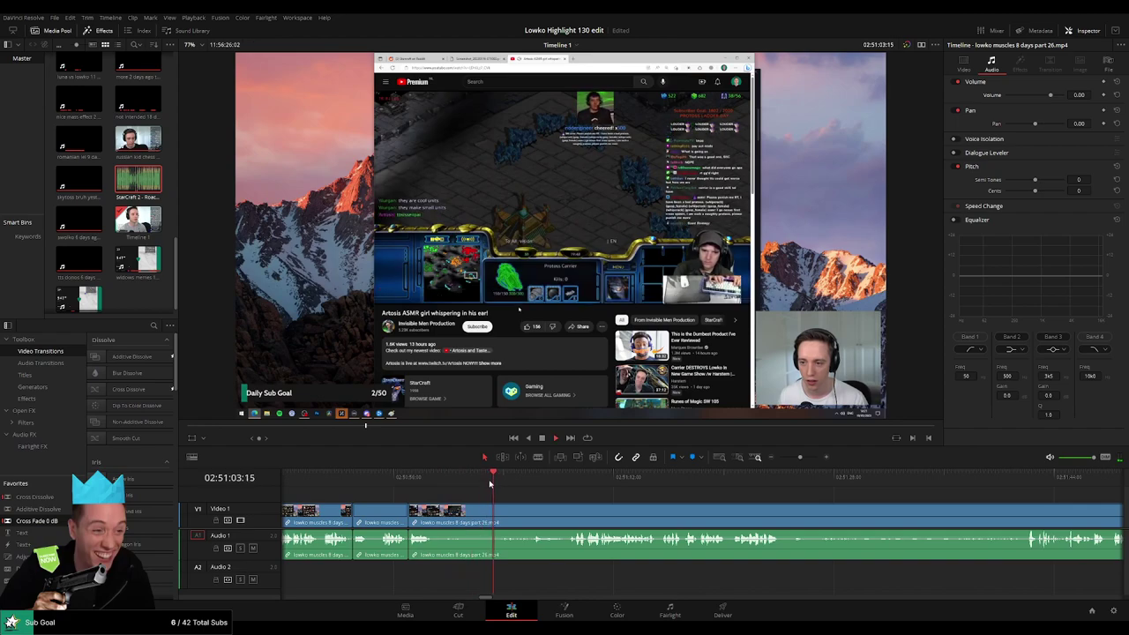
Blade out a short bit of the ASMR footage, ripple delete it, and replay the edit.
{"action": "key", "text": "b"}
{"action": "left_click", "coordinate": [465, 511]}
{"action": "left_click", "coordinate": [495, 512]}
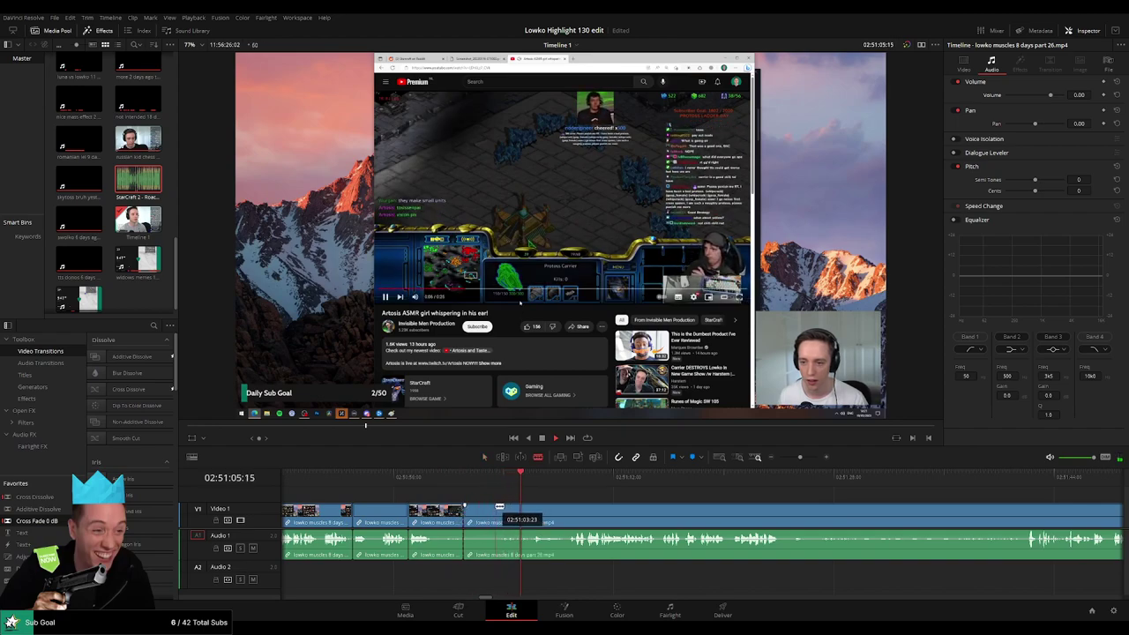
{"action": "key", "text": "a"}
{"action": "left_click", "coordinate": [478, 516]}
{"action": "key", "text": "Delete"}
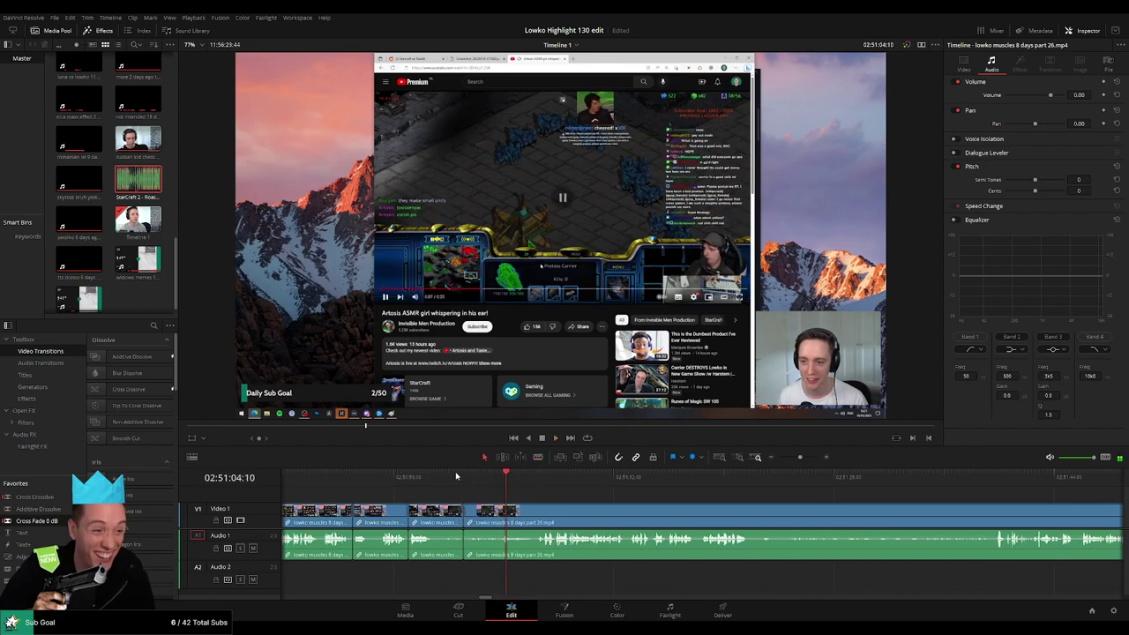
{"action": "left_click", "coordinate": [456, 477]}
{"action": "key", "text": "space"}
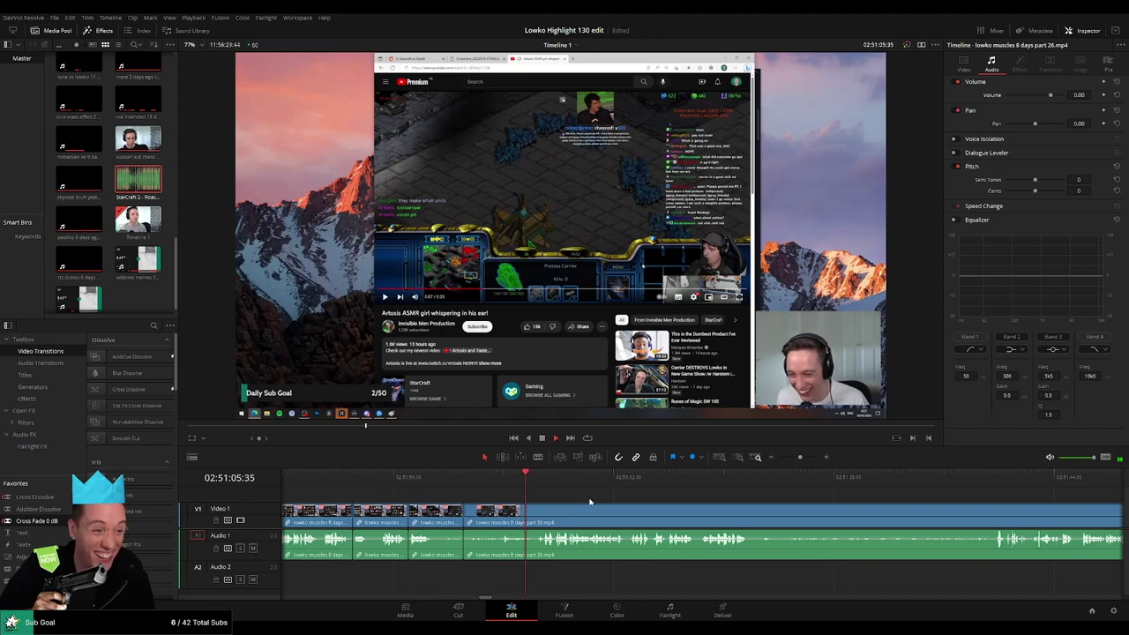
Trim the leftover piece's edge, delete it, and play the section through to check it.
{"action": "scroll", "coordinate": [564, 503], "scroll_direction": "right", "scroll_amount": 3}
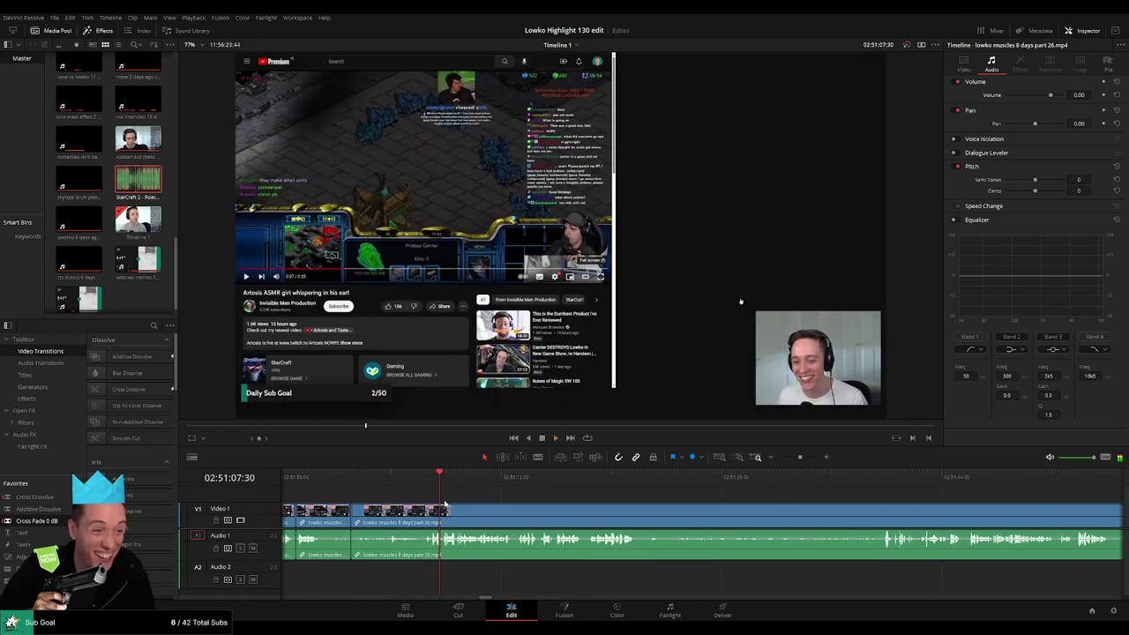
{"action": "left_click", "coordinate": [702, 476]}
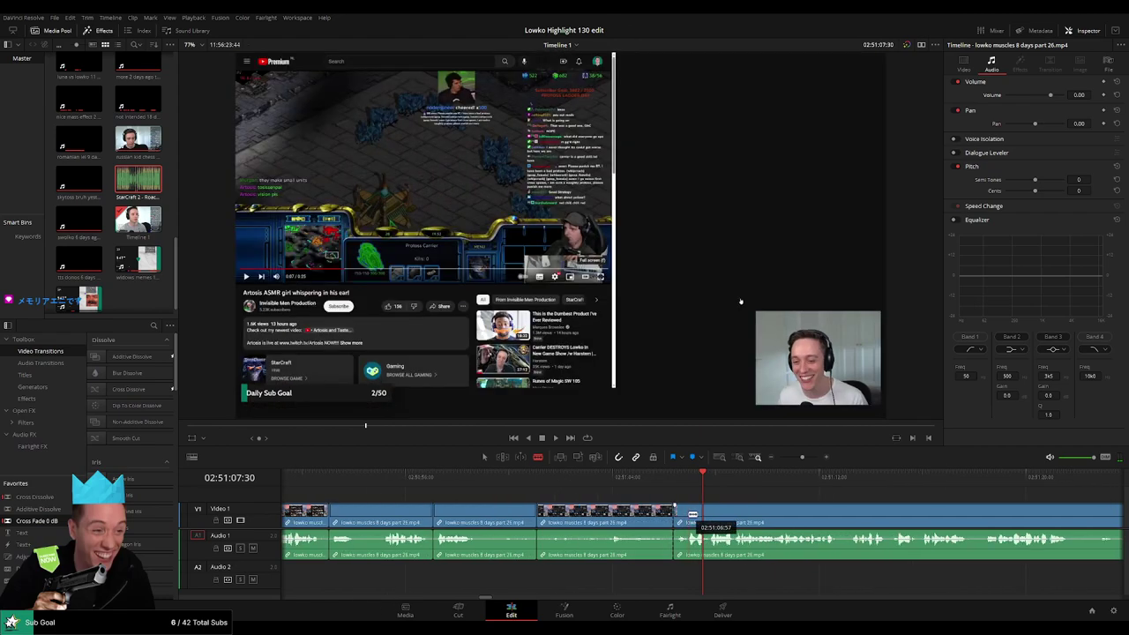
{"action": "left_click_drag", "start_coordinate": [600, 512], "coordinate": [676, 513]}
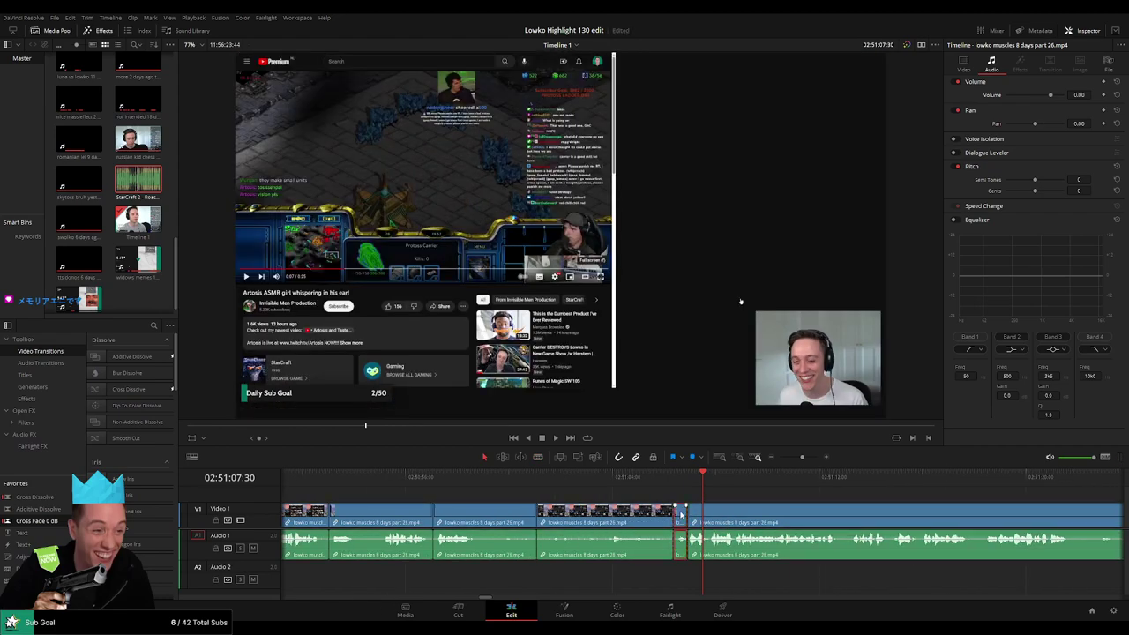
{"action": "key", "text": "Delete"}
{"action": "key", "text": "space"}
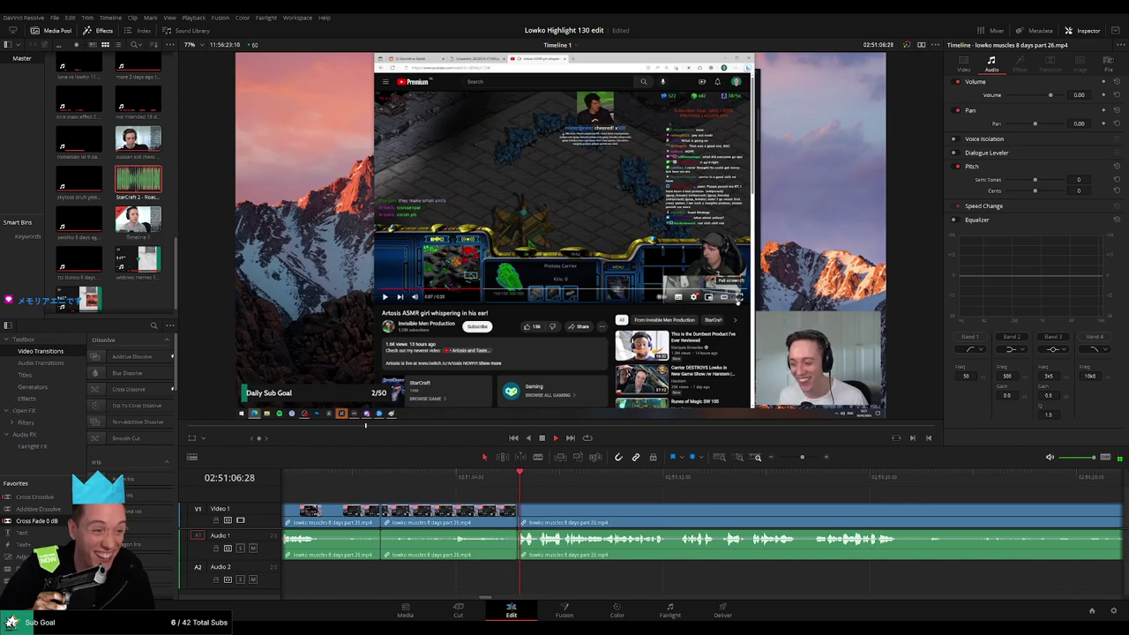
{"action": "key", "text": "space"}
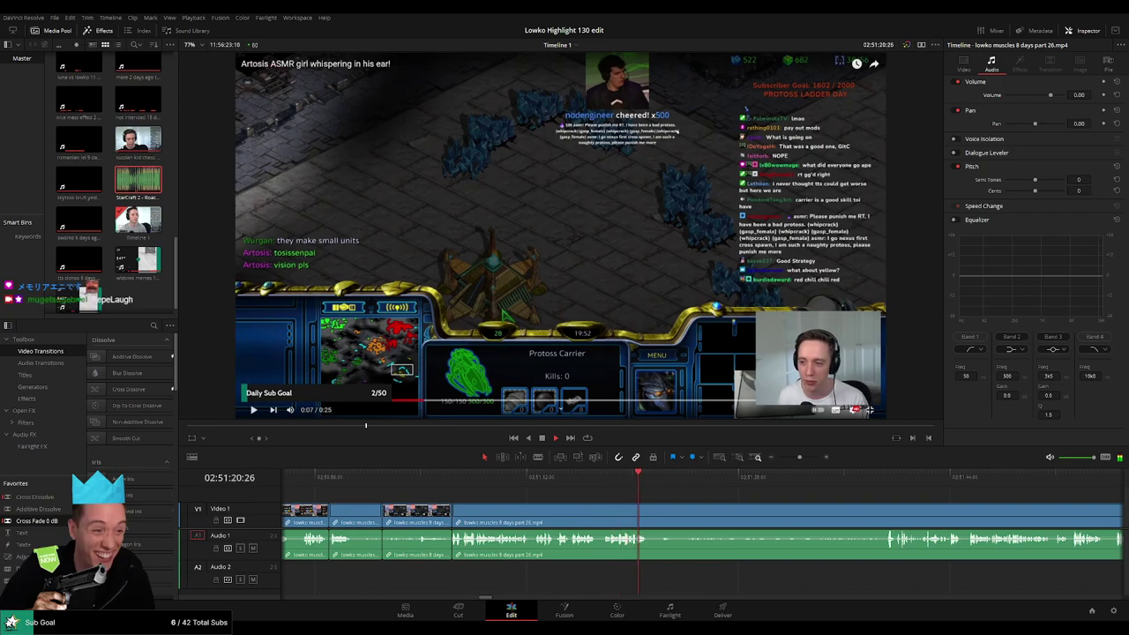
Blade two cuts in the V1/A1 gameplay clip and ripple delete the stretch between them.
{"action": "scroll", "coordinate": [668, 498], "scroll_direction": "right", "scroll_amount": 3}
{"action": "key", "text": "b"}
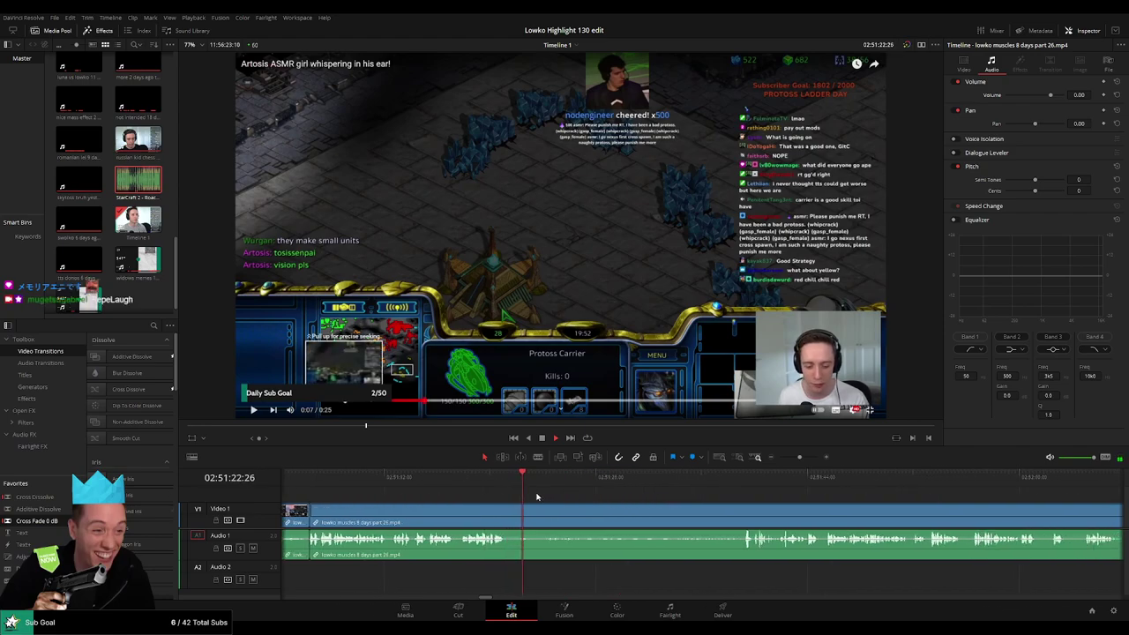
{"action": "left_click", "coordinate": [509, 516]}
{"action": "left_click", "coordinate": [544, 516]}
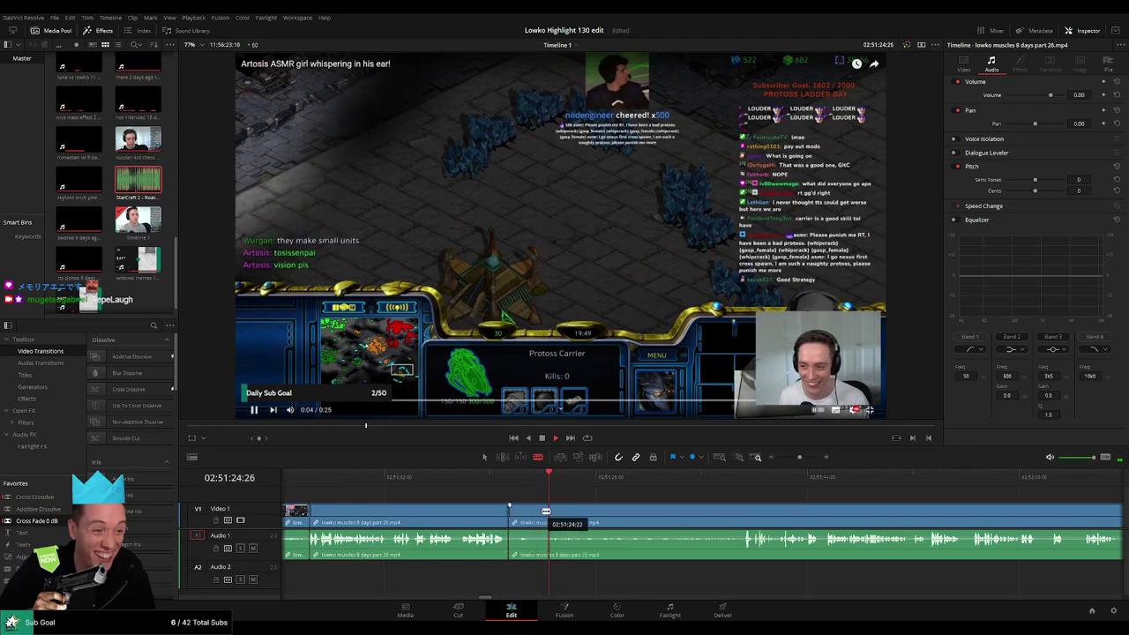
{"action": "key", "text": "a"}
{"action": "left_click", "coordinate": [528, 516]}
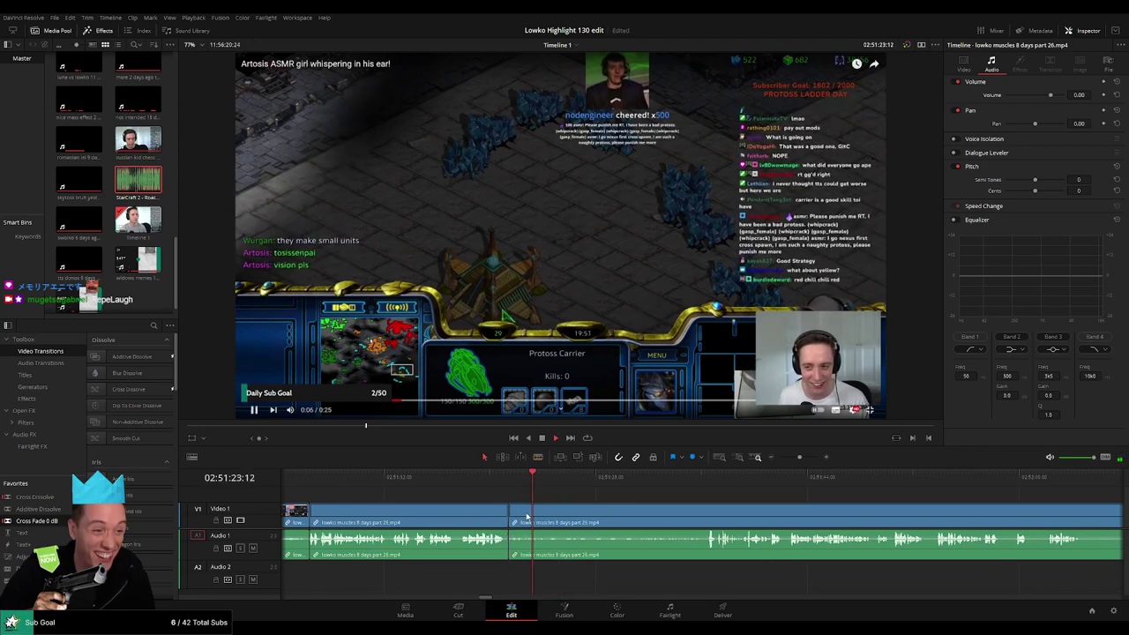
{"action": "key", "text": "Delete"}
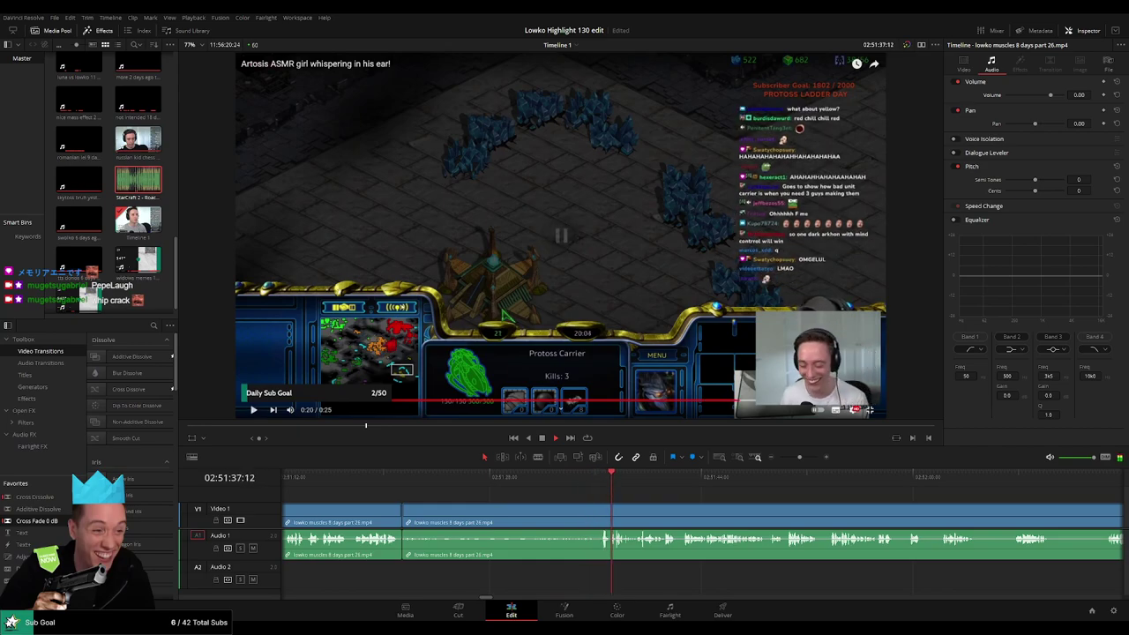
{"action": "scroll", "coordinate": [551, 501], "scroll_direction": "right", "scroll_amount": 2}
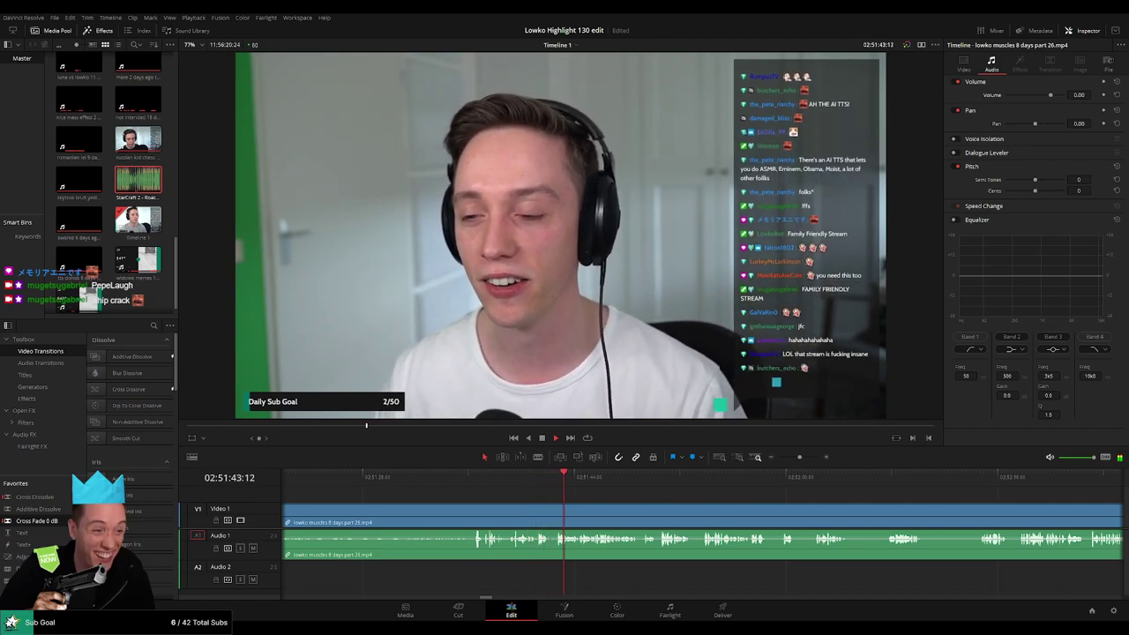
Scroll along the timeline and stop playback where the first dead-air stretch begins.
{"action": "scroll", "coordinate": [553, 506], "scroll_direction": "right", "scroll_amount": 3}
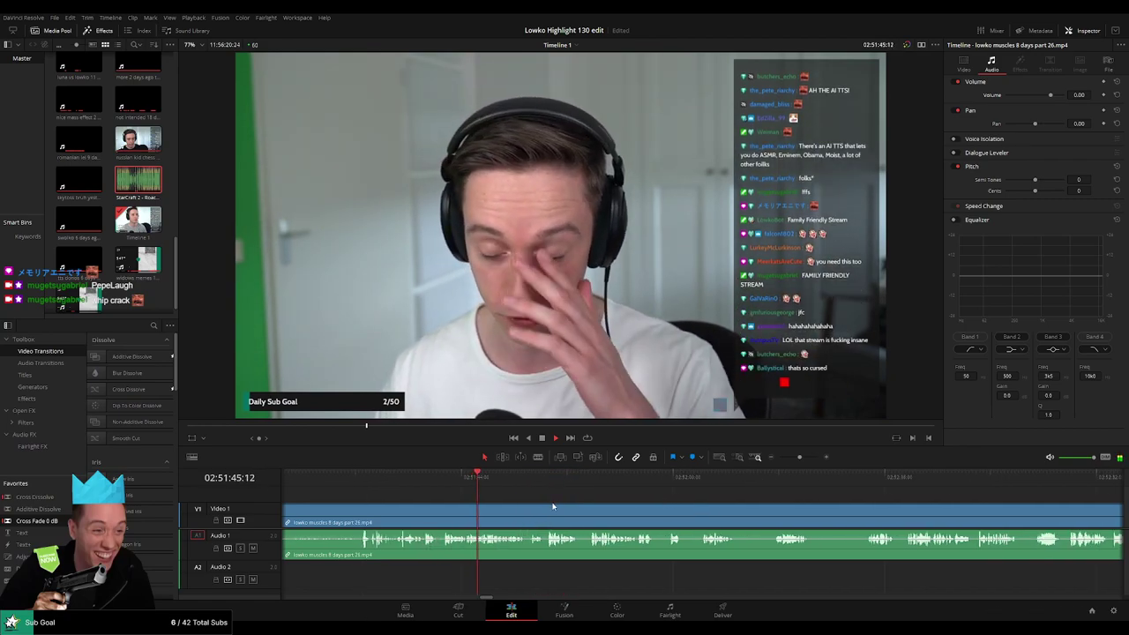
{"action": "left_click", "coordinate": [553, 506]}
{"action": "left_click", "coordinate": [546, 500]}
{"action": "scroll", "coordinate": [546, 500], "scroll_direction": "right", "scroll_amount": 2}
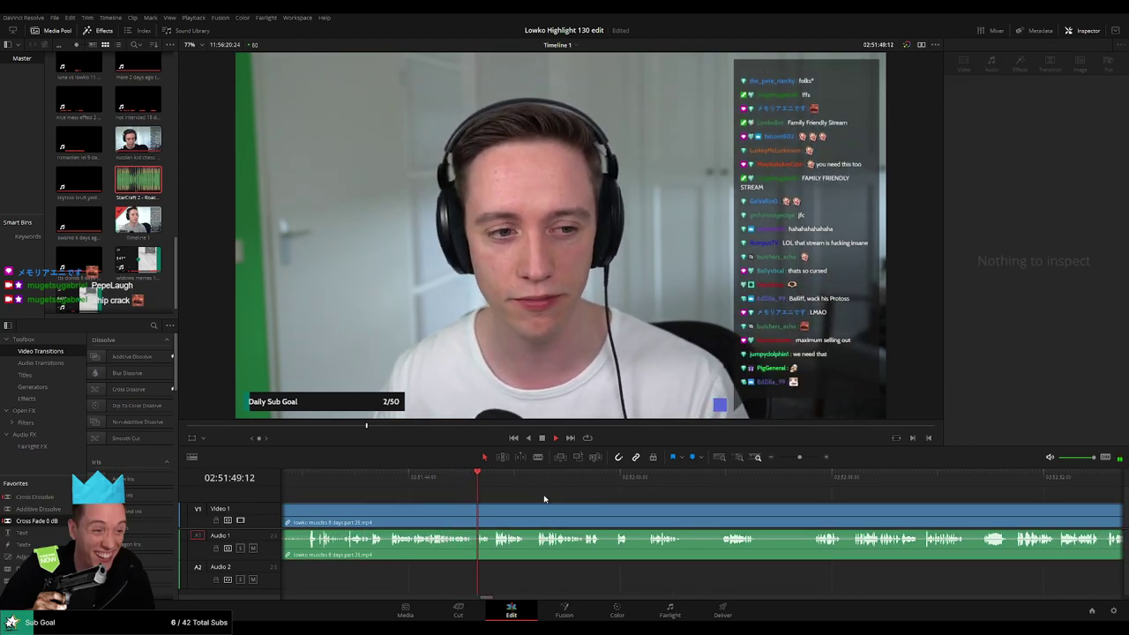
{"action": "scroll", "coordinate": [547, 496], "scroll_direction": "right", "scroll_amount": 2}
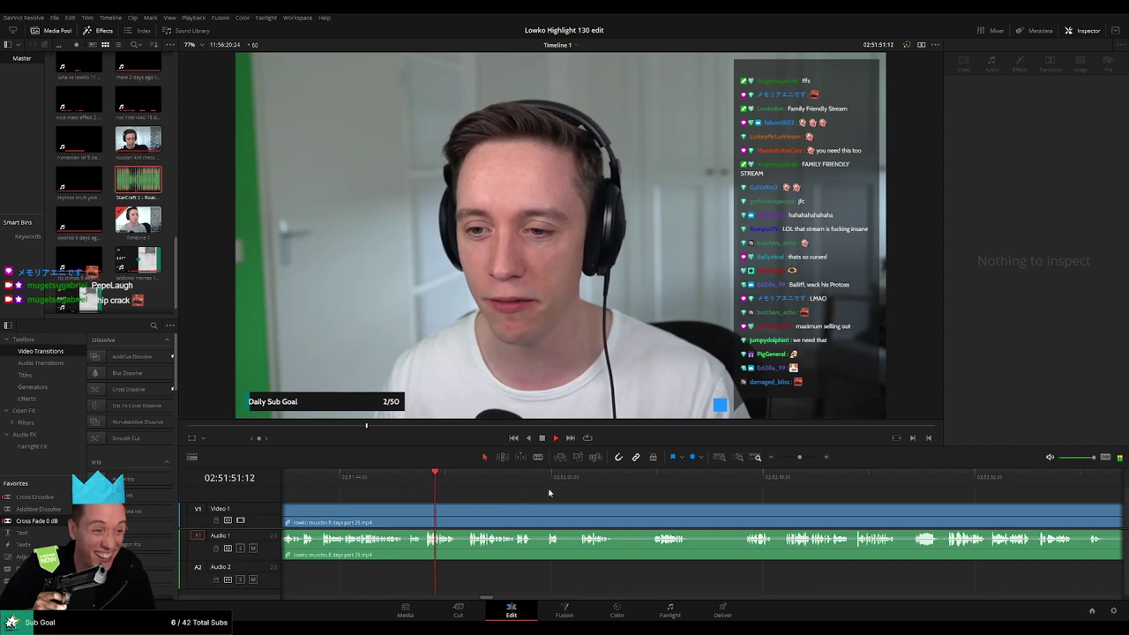
{"action": "left_click", "coordinate": [512, 515]}
{"action": "key", "text": "space"}
{"action": "scroll", "coordinate": [617, 507], "scroll_direction": "up", "scroll_amount": 3}
Blade the clip and ripple-delete the first unwanted piece, then replay across the join.
{"action": "key", "text": "b"}
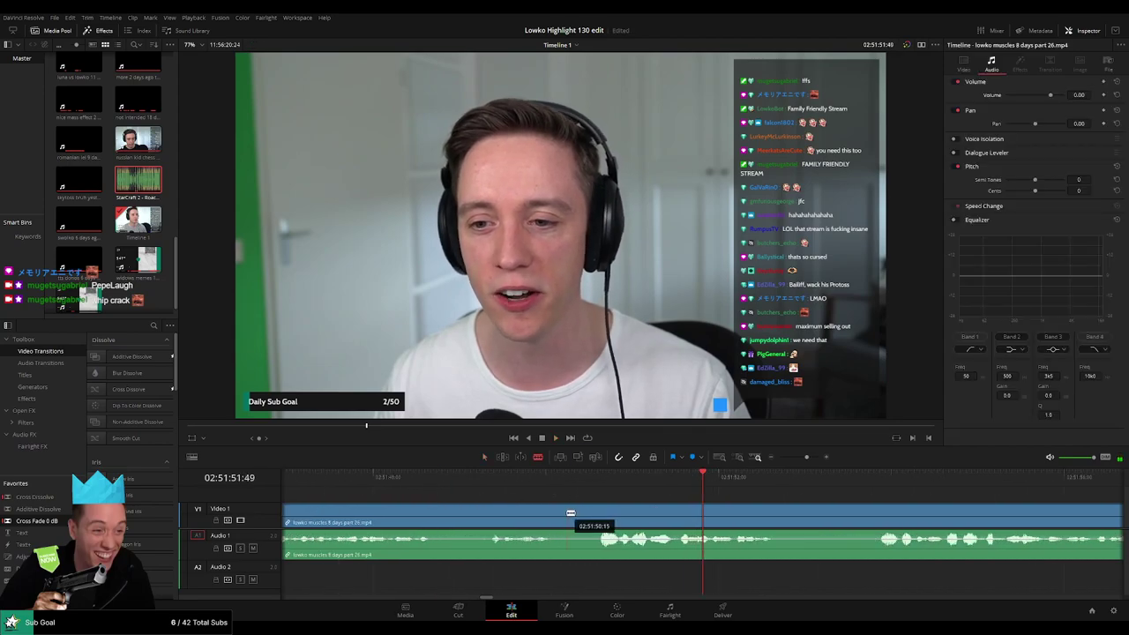
{"action": "left_click", "coordinate": [617, 481]}
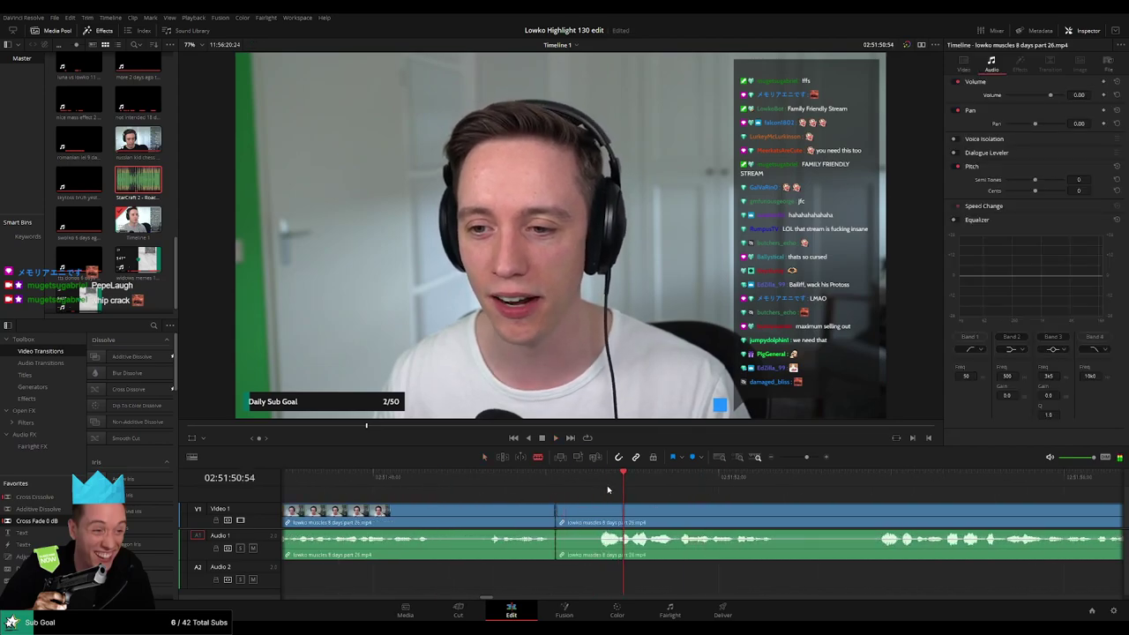
{"action": "left_click", "coordinate": [617, 521]}
{"action": "key", "text": "a"}
{"action": "left_click", "coordinate": [594, 523]}
{"action": "key", "text": "BackSpace"}
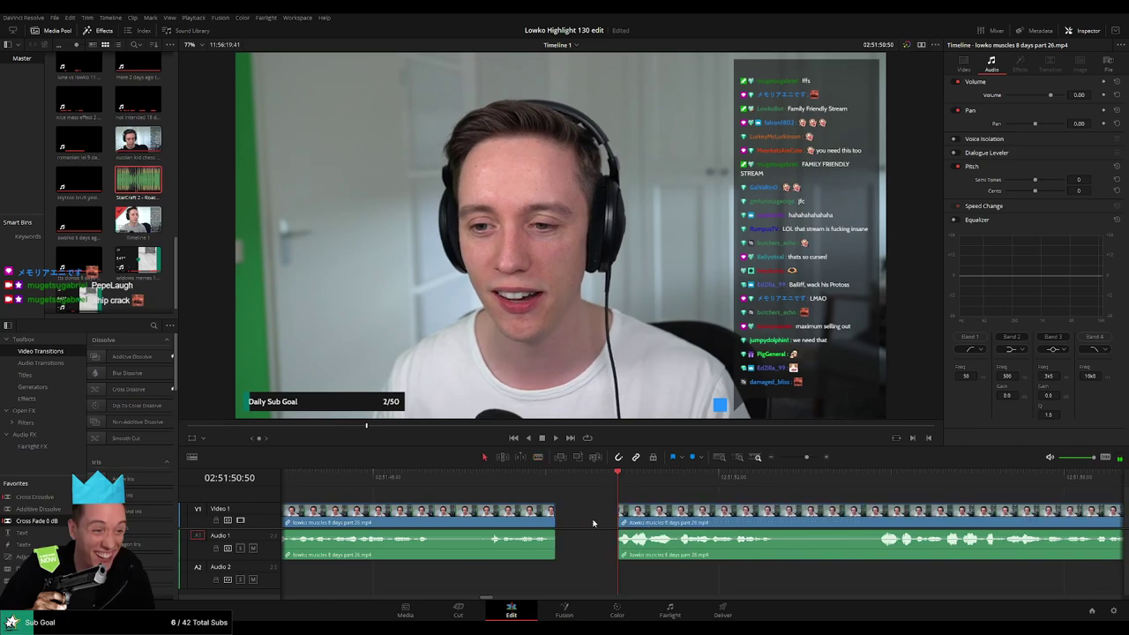
{"action": "key", "text": "Up"}
{"action": "key", "text": "space"}
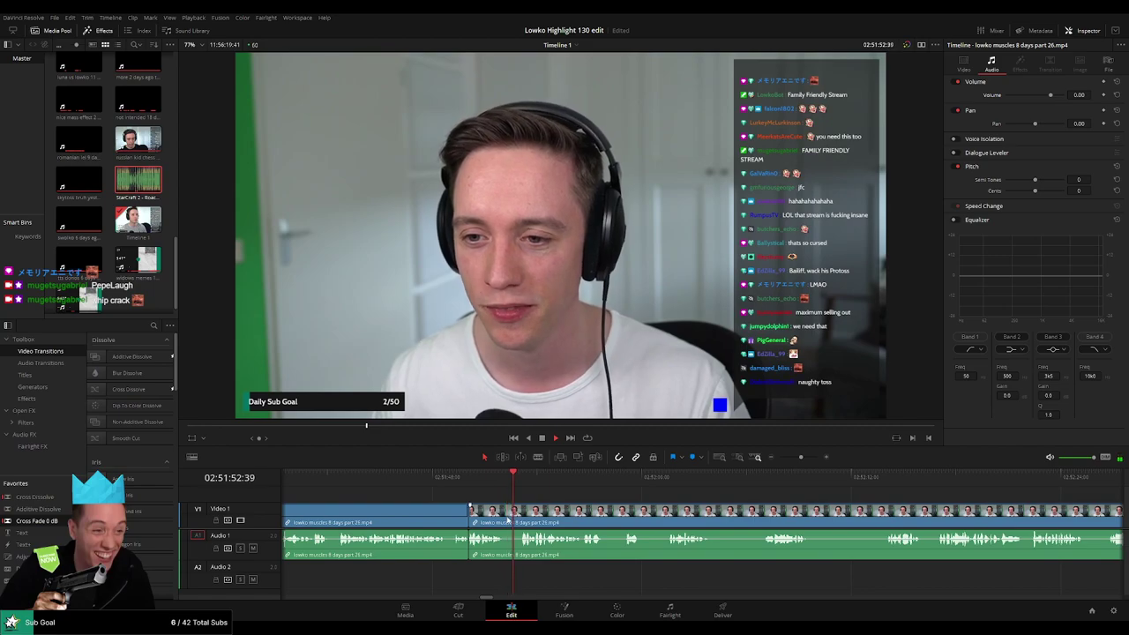
Blade both ends of the second dead-air stretch and ripple-delete it, closing the gap.
{"action": "key", "text": "b"}
{"action": "left_click", "coordinate": [502, 516]}
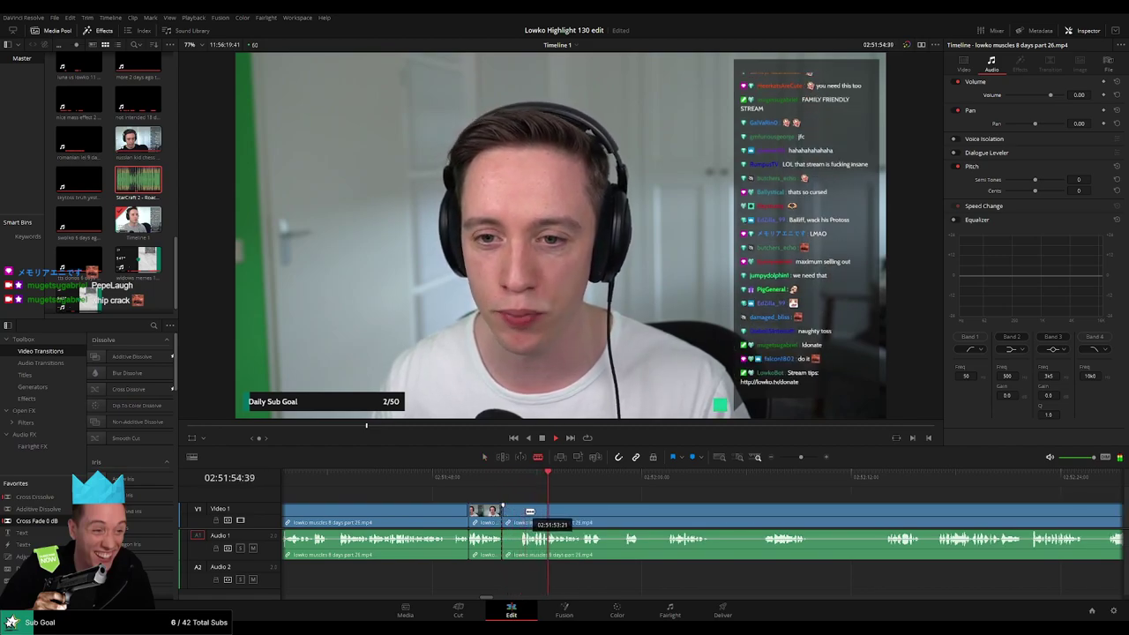
{"action": "key", "text": "ctrl+equal"}
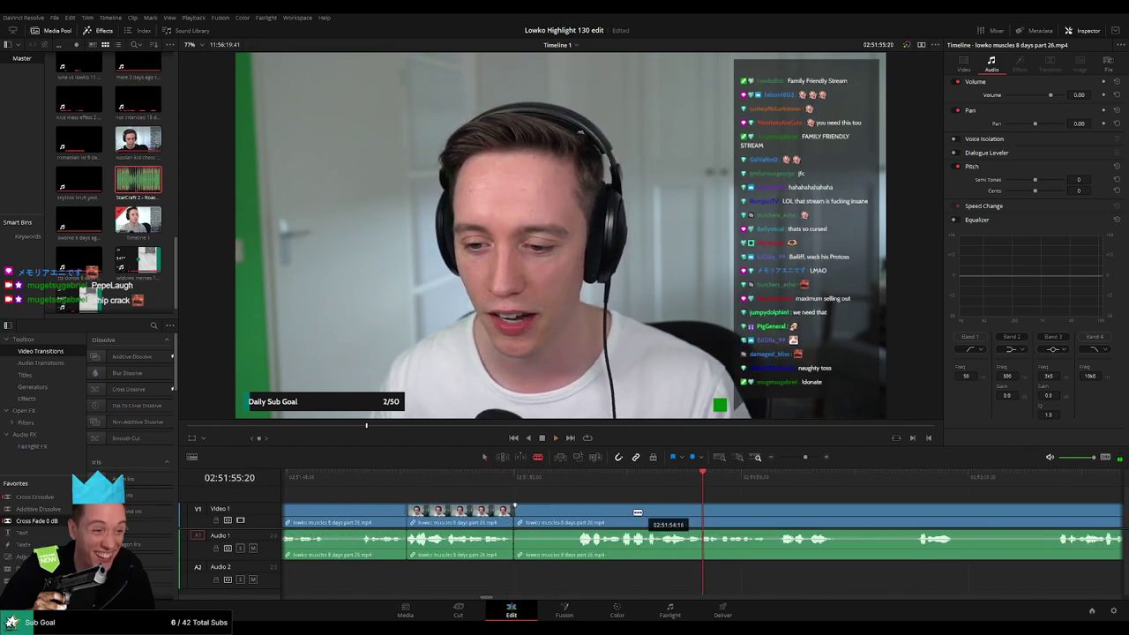
{"action": "left_click", "coordinate": [597, 512]}
{"action": "key", "text": "a"}
{"action": "left_click", "coordinate": [555, 516]}
{"action": "key", "text": "BackSpace"}
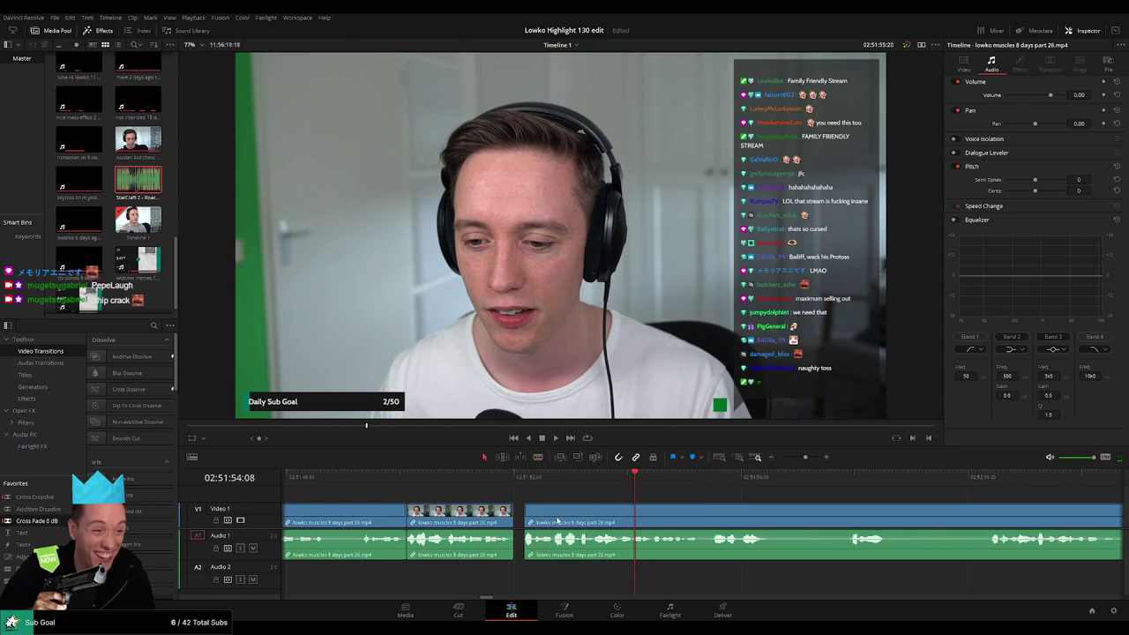
{"action": "left_click", "coordinate": [516, 482]}
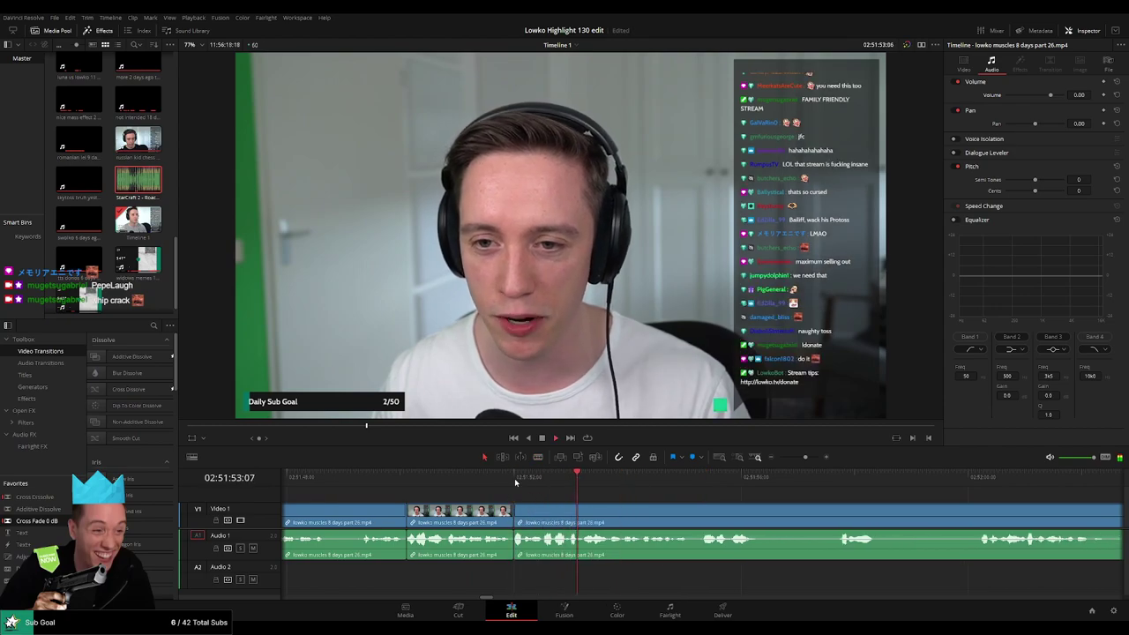
{"action": "left_click", "coordinate": [793, 457]}
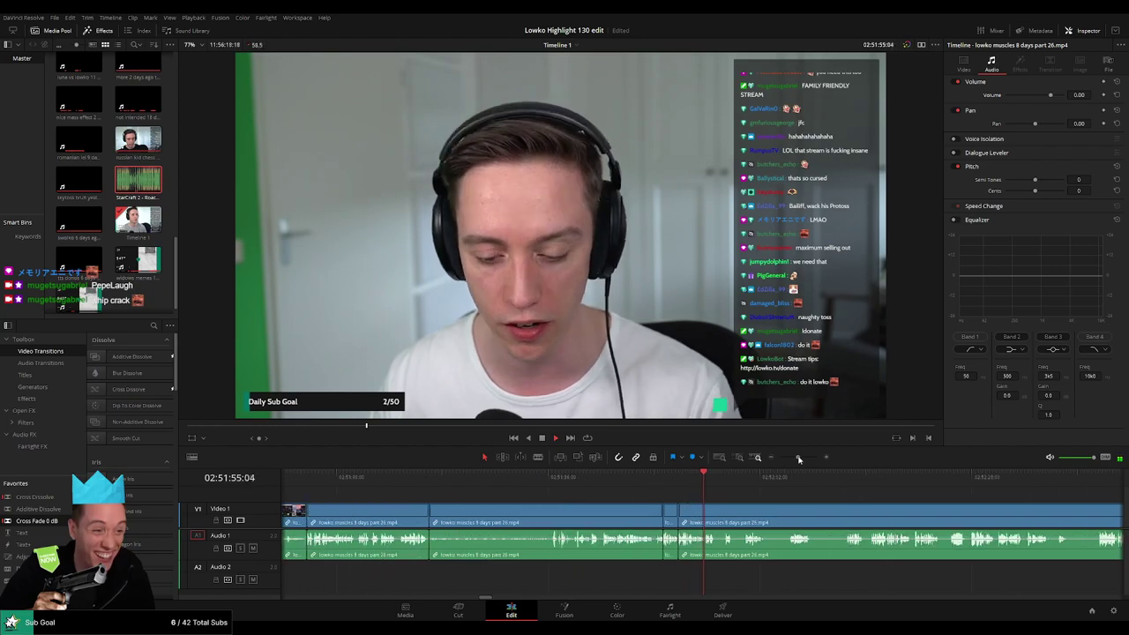
Trim the edit point to drop dead air, remove the short leftover piece, and replay.
{"action": "scroll", "coordinate": [512, 494], "scroll_direction": "right", "scroll_amount": 1}
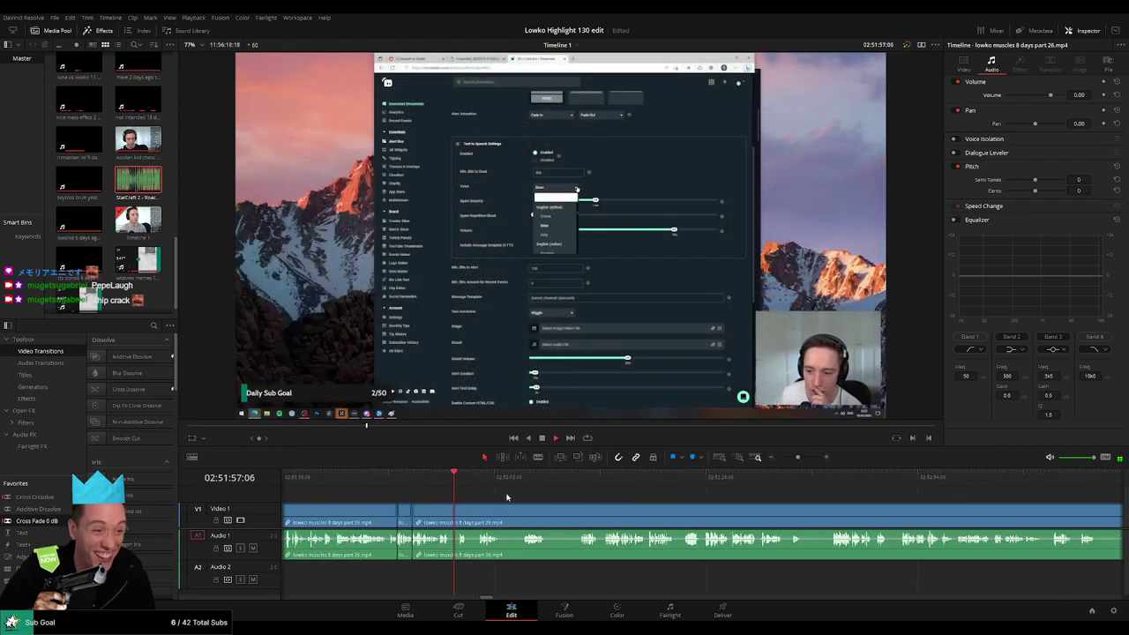
{"action": "key", "text": "ctrl+b"}
{"action": "left_click_drag", "start_coordinate": [464, 519], "coordinate": [455, 519]}
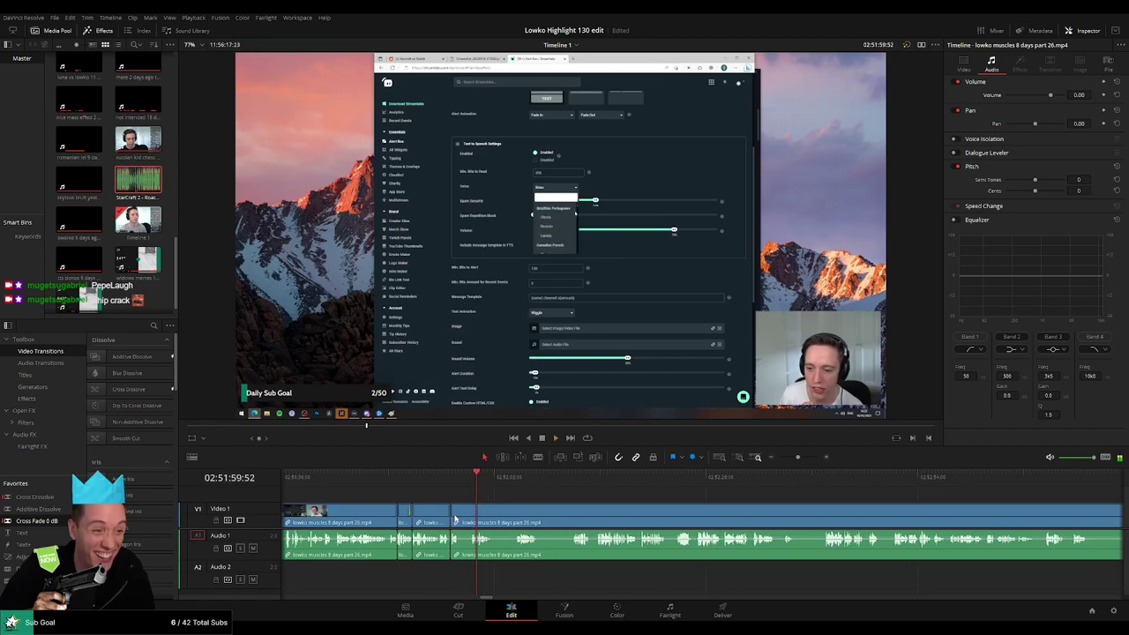
{"action": "mouse_move", "coordinate": [455, 519]}
{"action": "left_mouse_down"}
{"action": "mouse_move", "coordinate": [513, 511]}
{"action": "mouse_move", "coordinate": [502, 519]}
{"action": "left_mouse_up"}
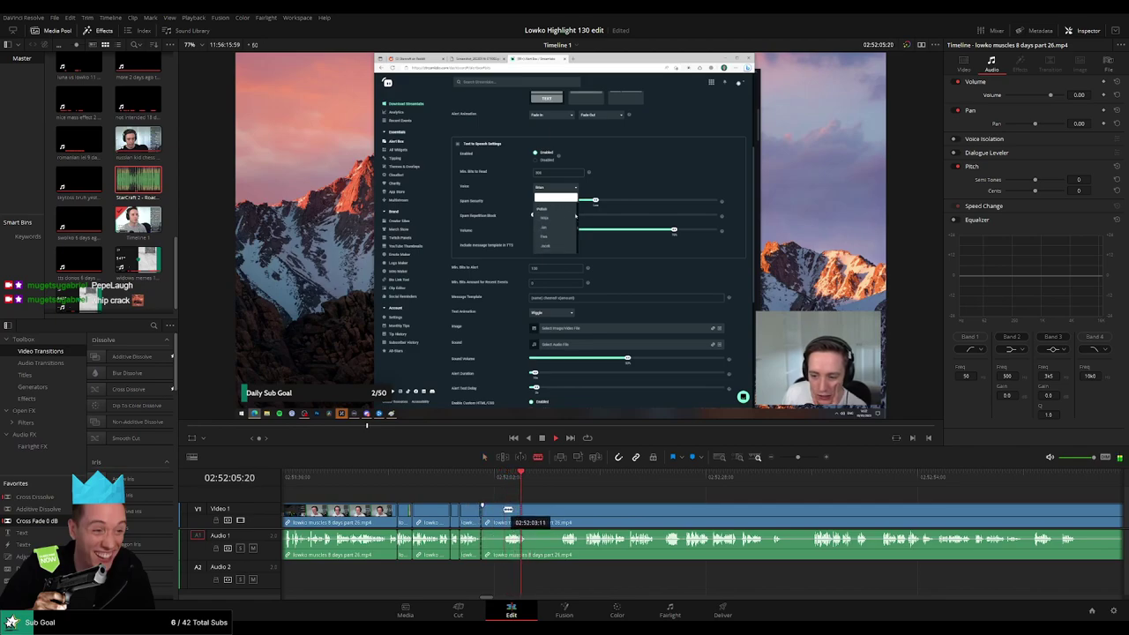
{"action": "left_click", "coordinate": [498, 519]}
{"action": "key", "text": "BackSpace"}
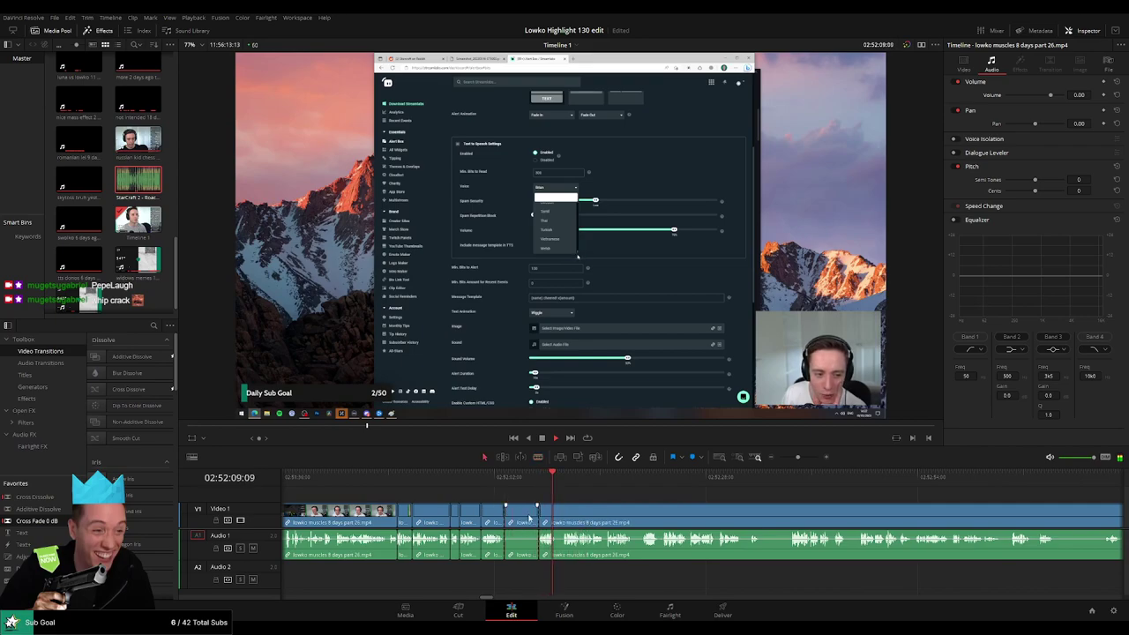
{"action": "left_click", "coordinate": [526, 516]}
{"action": "key", "text": "space"}
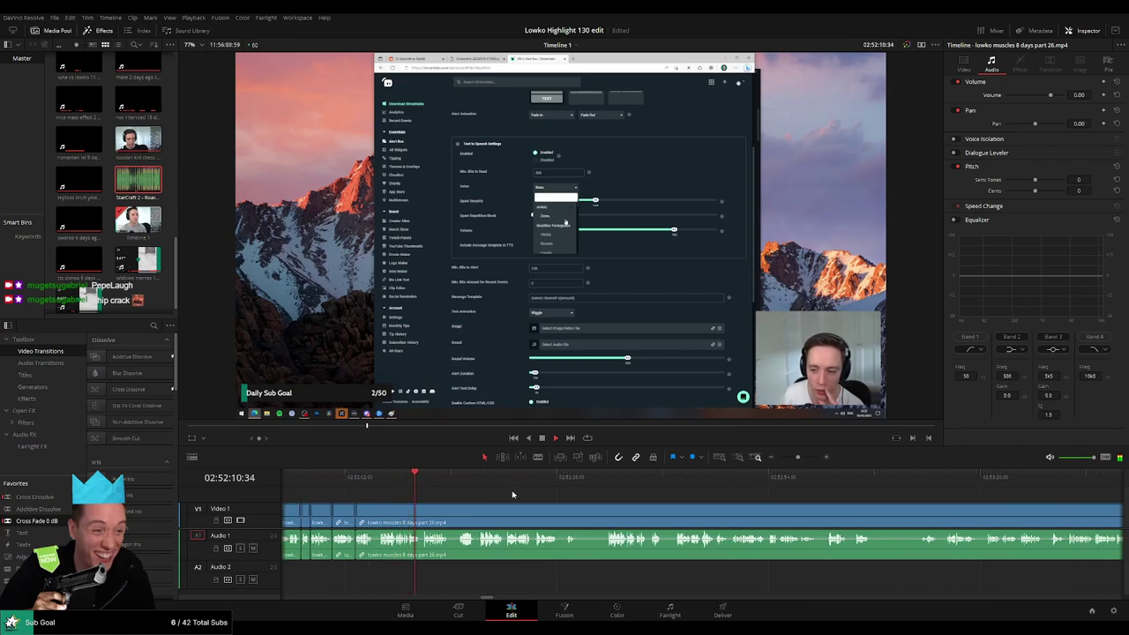
Split the clip, delete another short piece so later clips close up, and trim the join.
{"action": "key", "text": "b"}
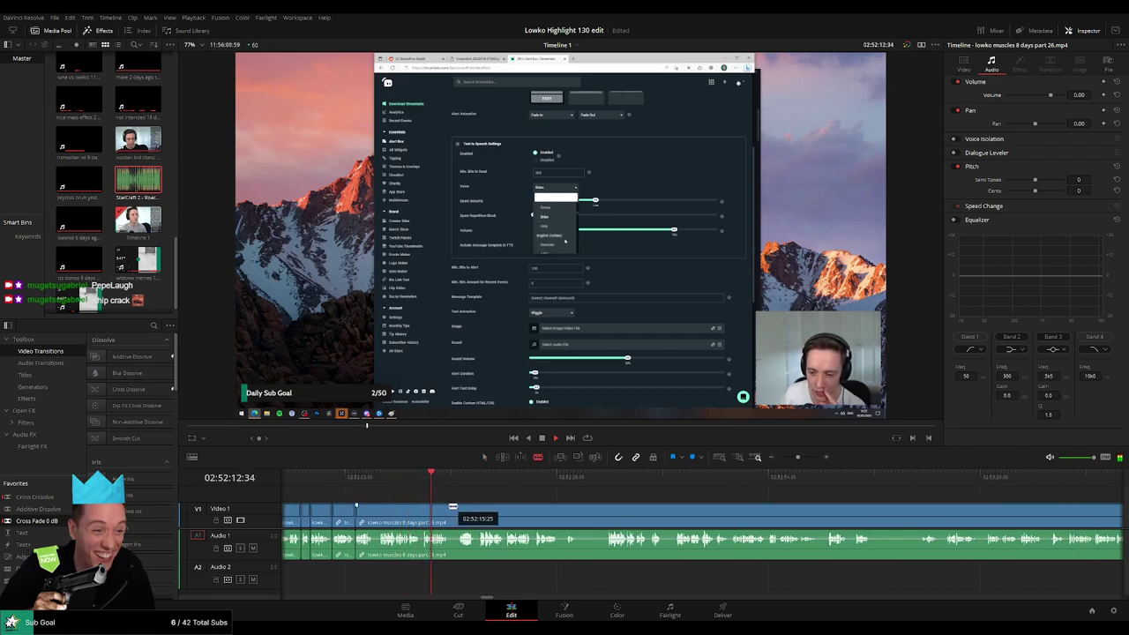
{"action": "left_click", "coordinate": [455, 507]}
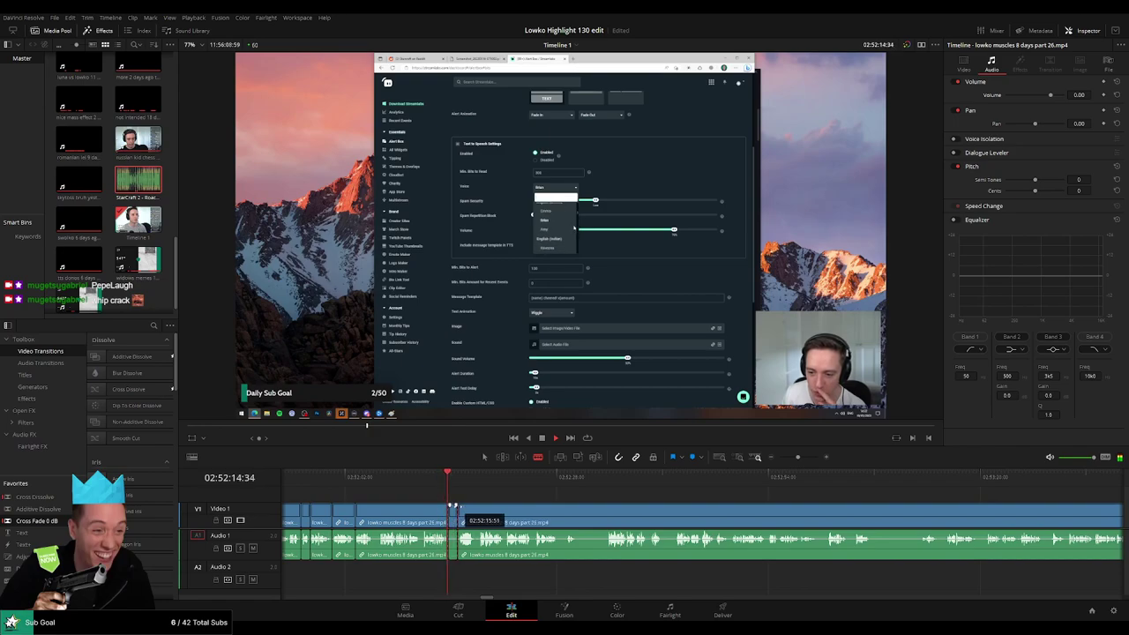
{"action": "key", "text": "a"}
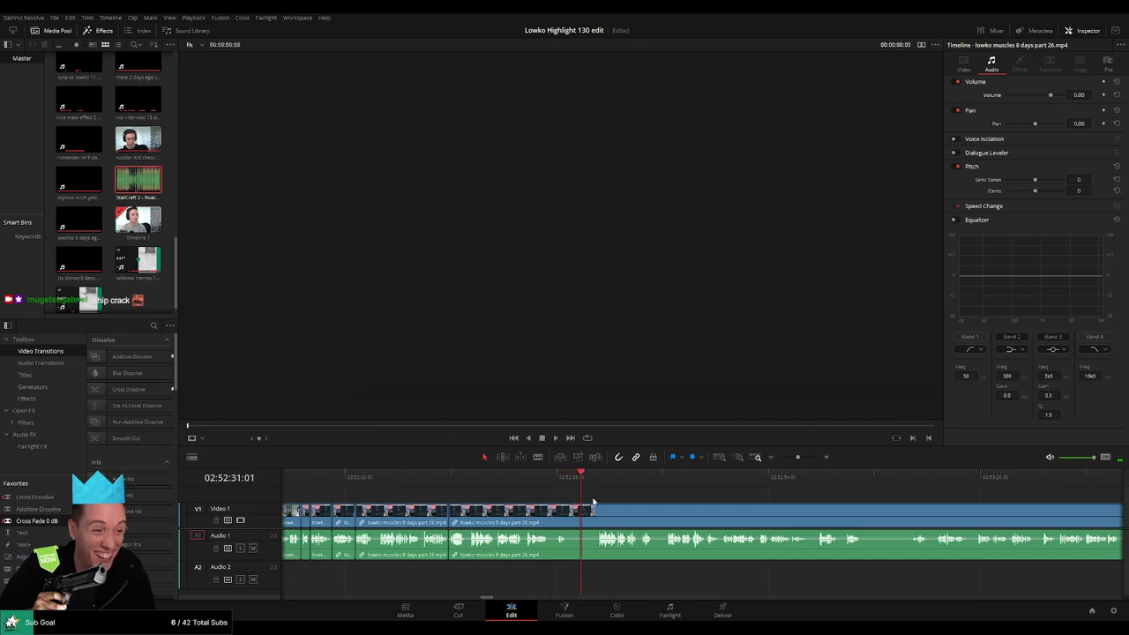
{"action": "left_click", "coordinate": [554, 477]}
{"action": "scroll", "coordinate": [591, 491], "scroll_direction": "right", "scroll_amount": 2}
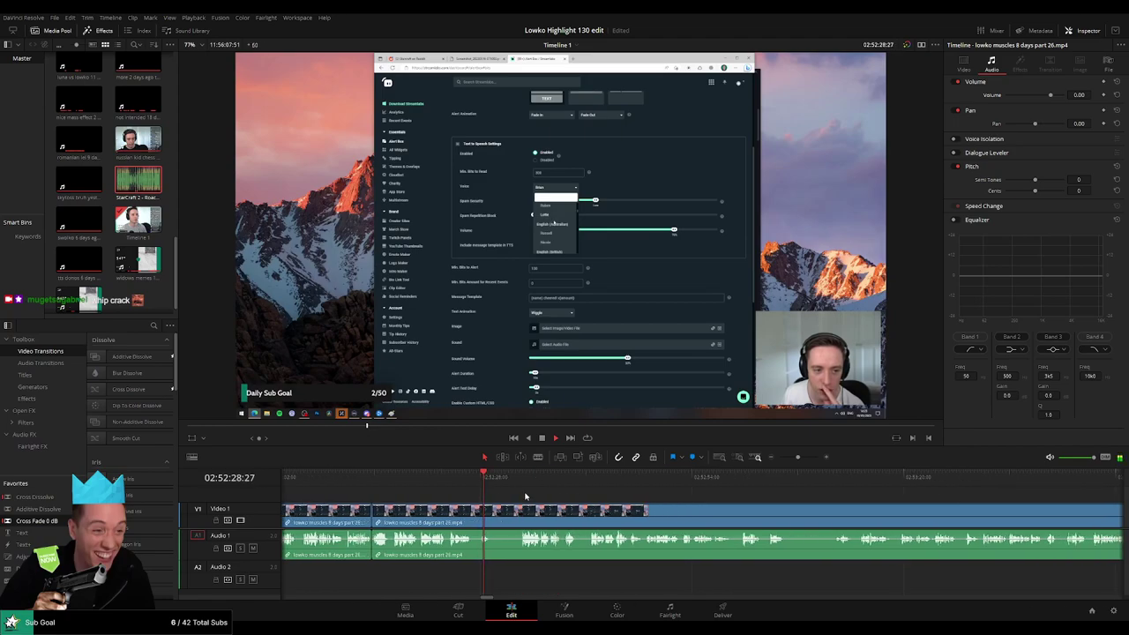
{"action": "key", "text": "ctrl+v"}
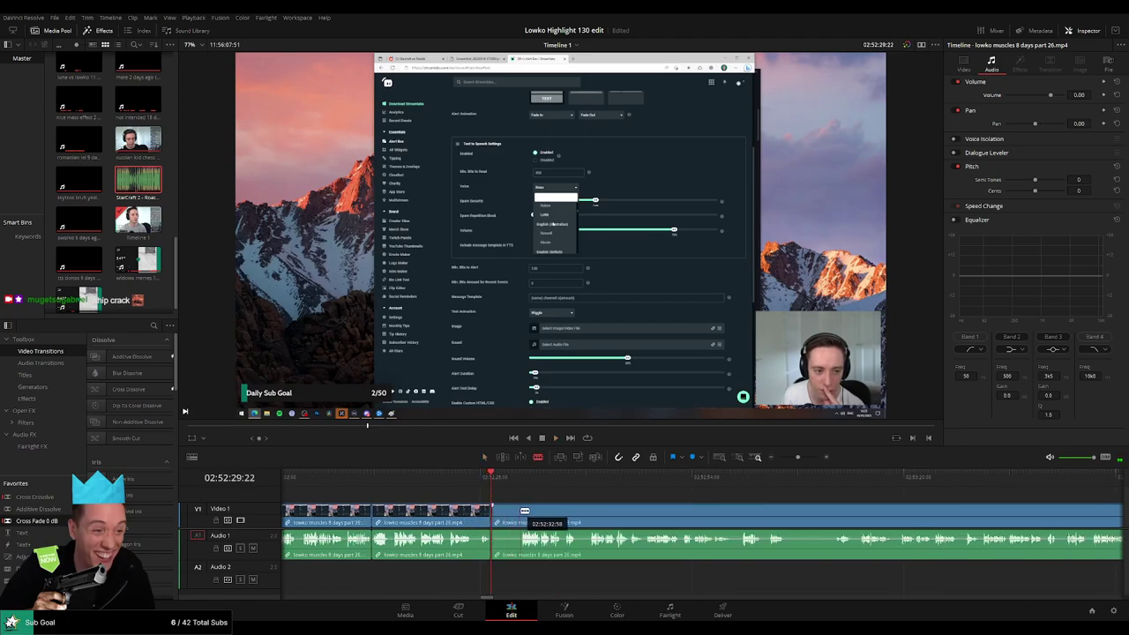
{"action": "key", "text": "Delete"}
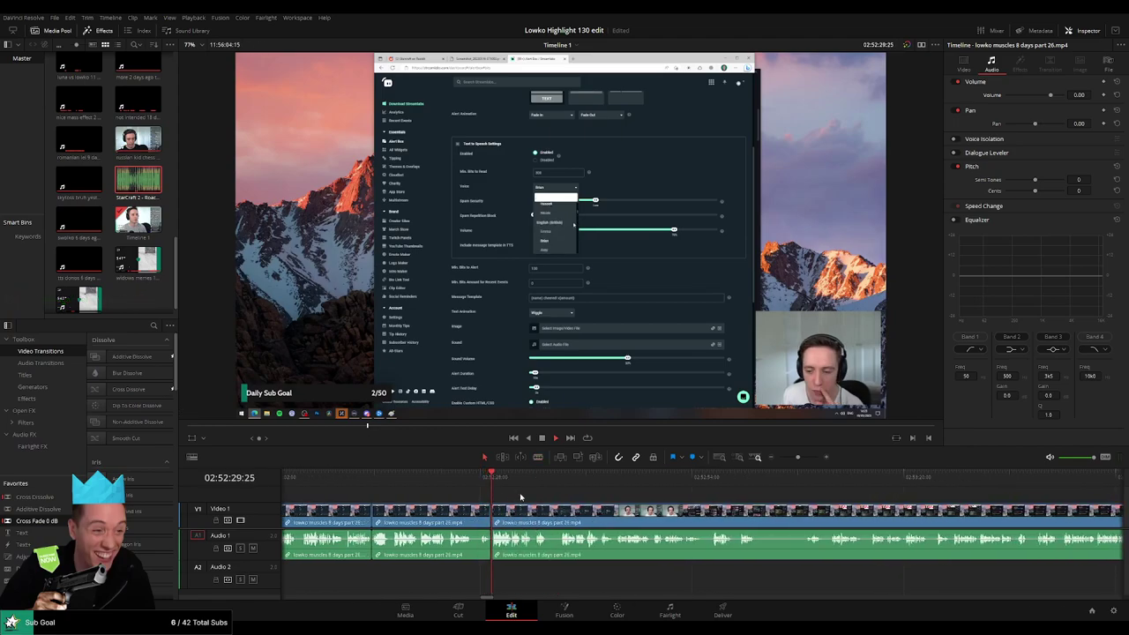
{"action": "key", "text": "slash"}
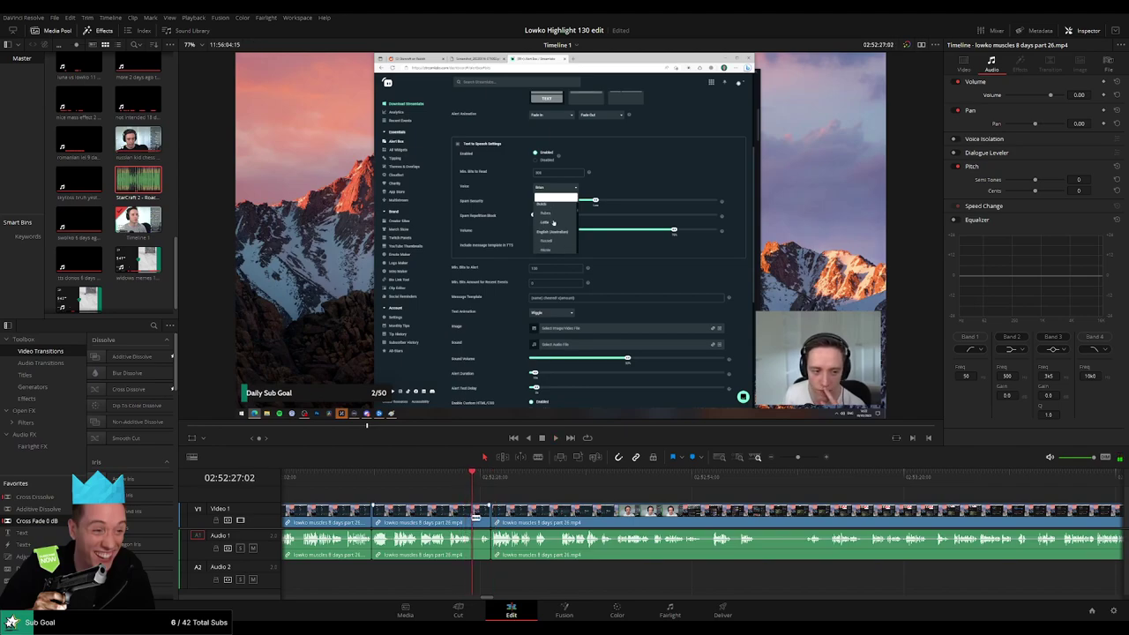
{"action": "left_click_drag", "start_coordinate": [476, 516], "coordinate": [481, 516]}
{"action": "key", "text": "space"}
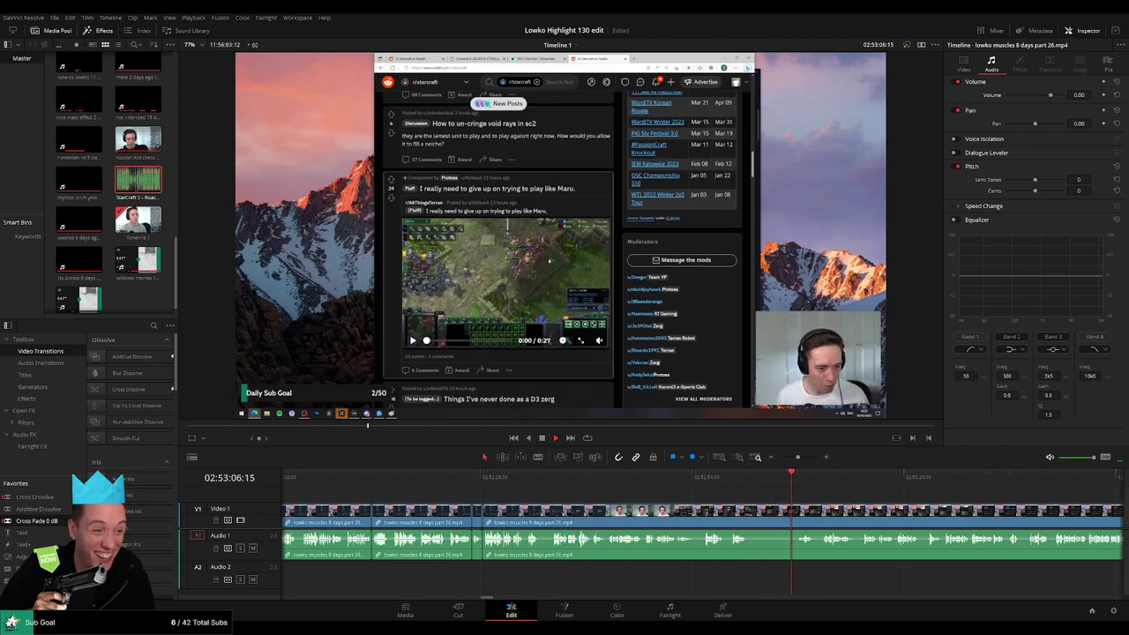
{"action": "left_click", "coordinate": [764, 476]}
{"action": "left_click", "coordinate": [727, 478]}
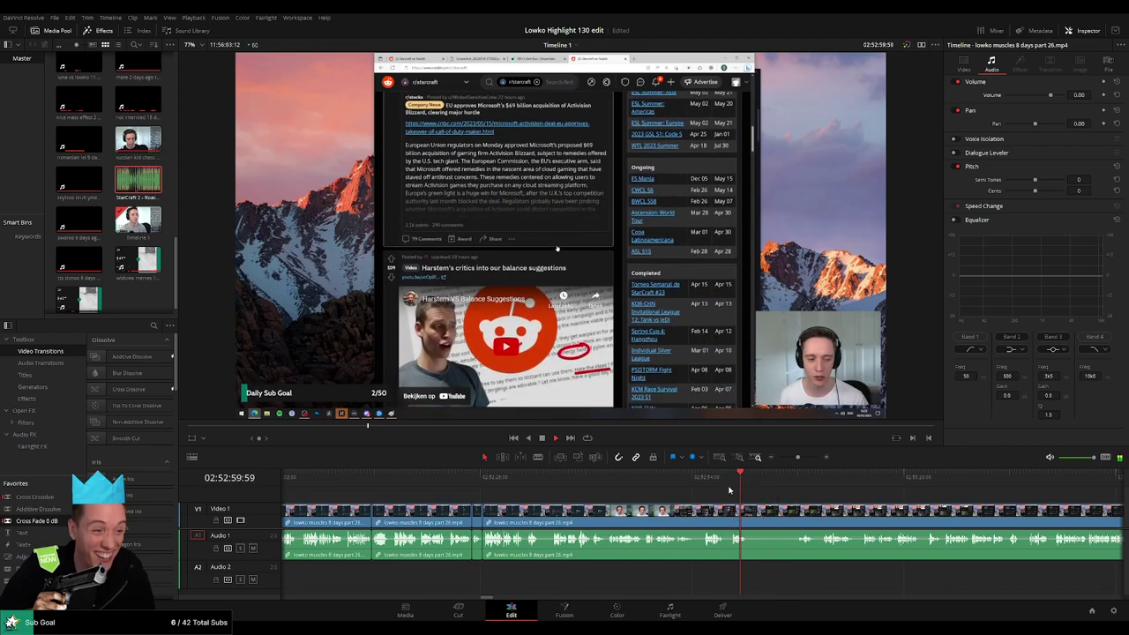
{"action": "left_click", "coordinate": [703, 477]}
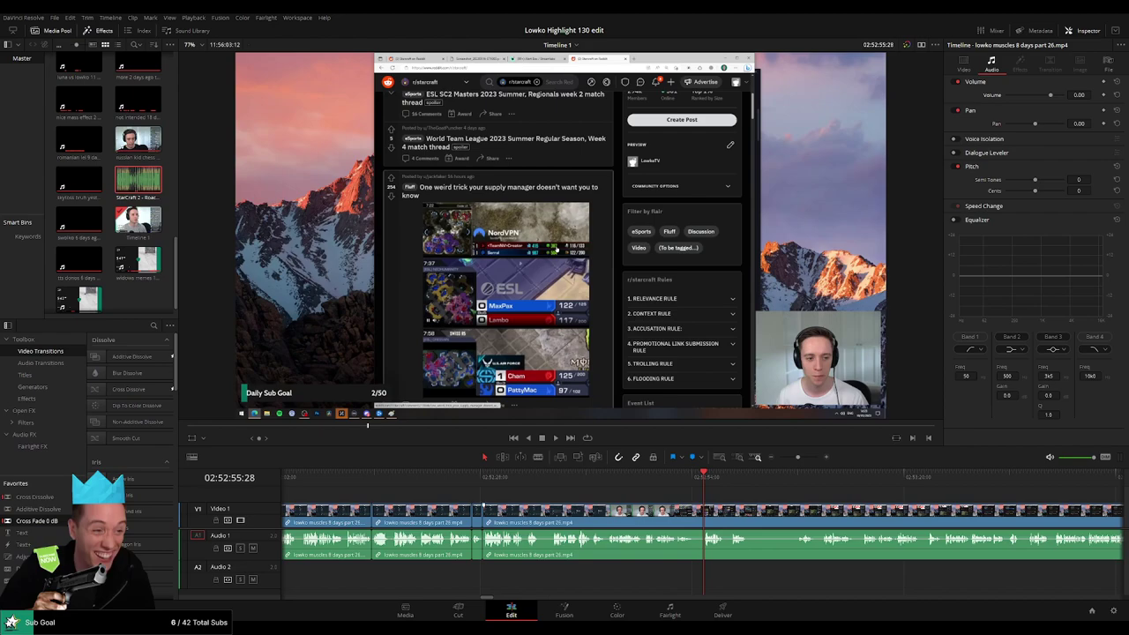
Blade around a short unwanted piece and ripple-delete it from the stream clip.
{"action": "left_click", "coordinate": [671, 511]}
{"action": "key", "text": "space"}
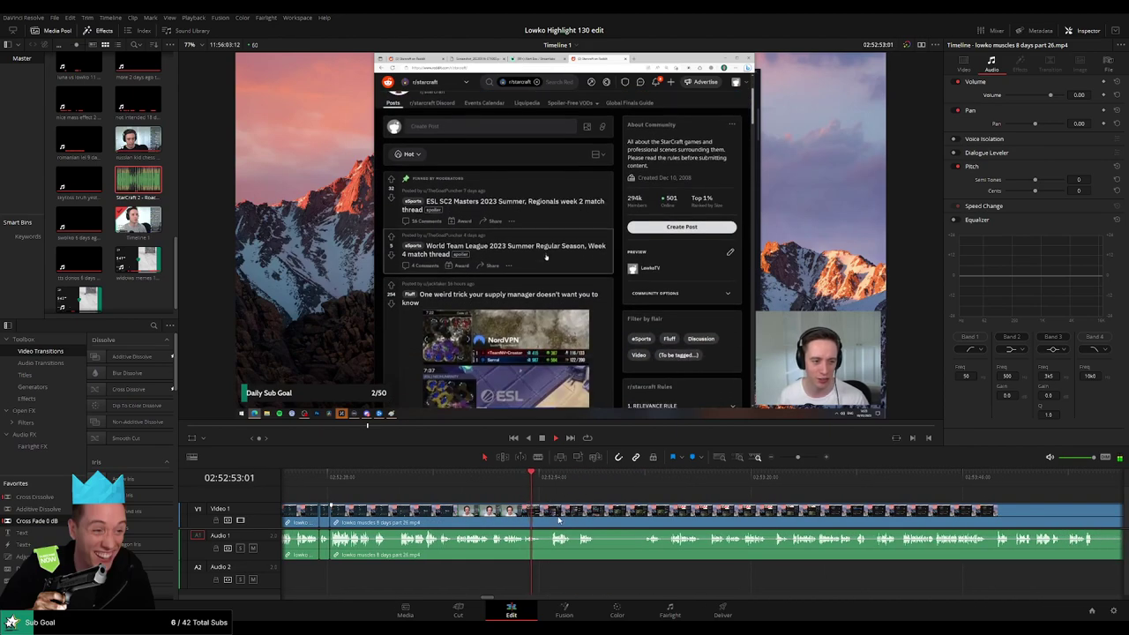
{"action": "scroll", "coordinate": [557, 520], "scroll_direction": "up", "scroll_amount": 3}
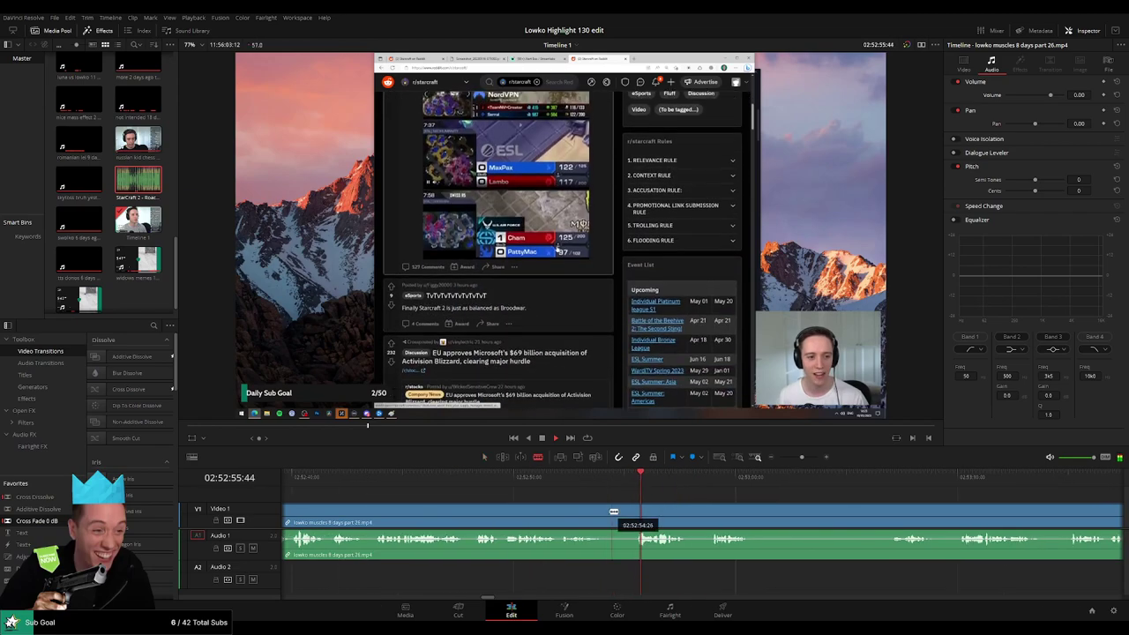
{"action": "left_click", "coordinate": [637, 511]}
{"action": "left_click", "coordinate": [605, 511]}
{"action": "key", "text": "a"}
{"action": "left_click", "coordinate": [624, 516]}
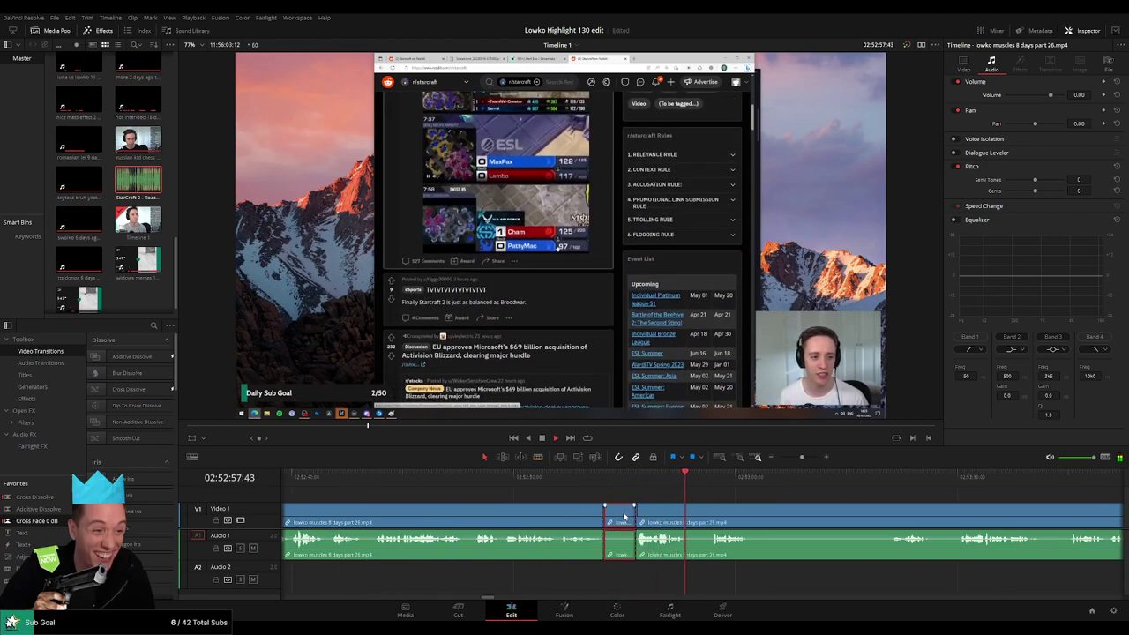
{"action": "key", "text": "Delete"}
Cut out the longer stretch up to the later playhead position and close the gap.
{"action": "scroll", "coordinate": [556, 511], "scroll_direction": "right", "scroll_amount": 2}
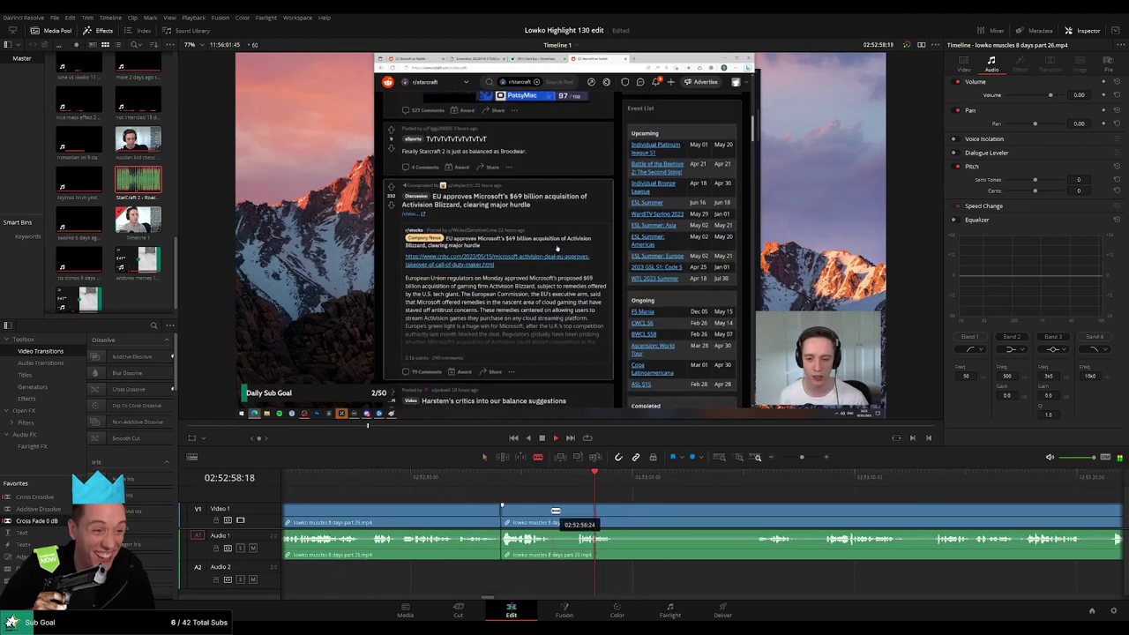
{"action": "left_click", "coordinate": [557, 511]}
{"action": "scroll", "coordinate": [618, 512], "scroll_direction": "right", "scroll_amount": 2}
{"action": "key", "text": "a"}
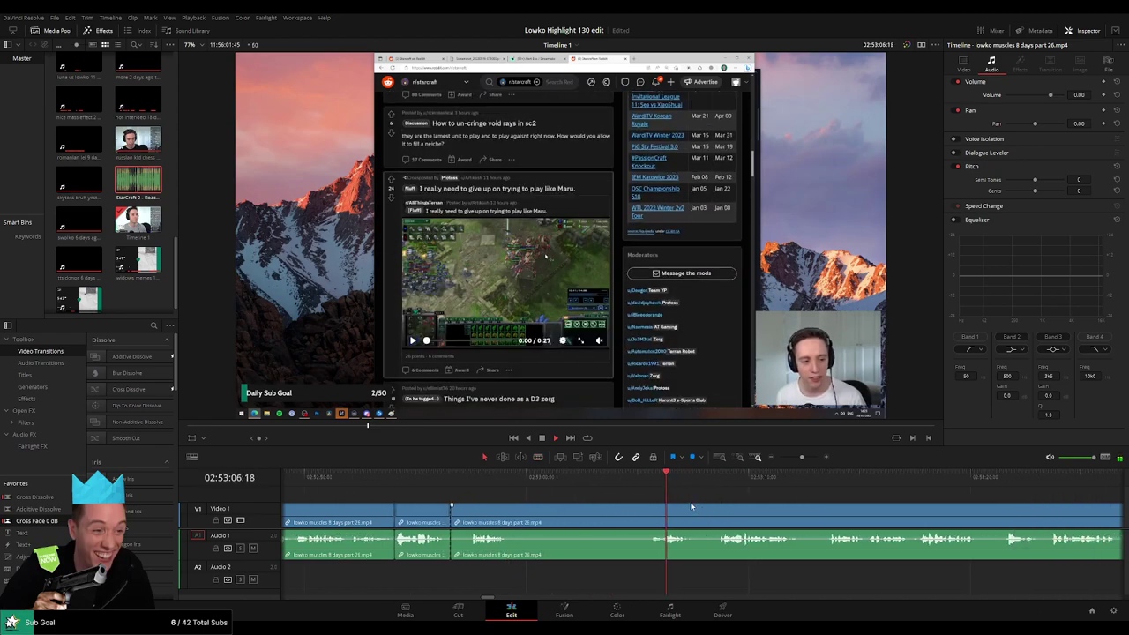
{"action": "scroll", "coordinate": [699, 504], "scroll_direction": "right", "scroll_amount": 2}
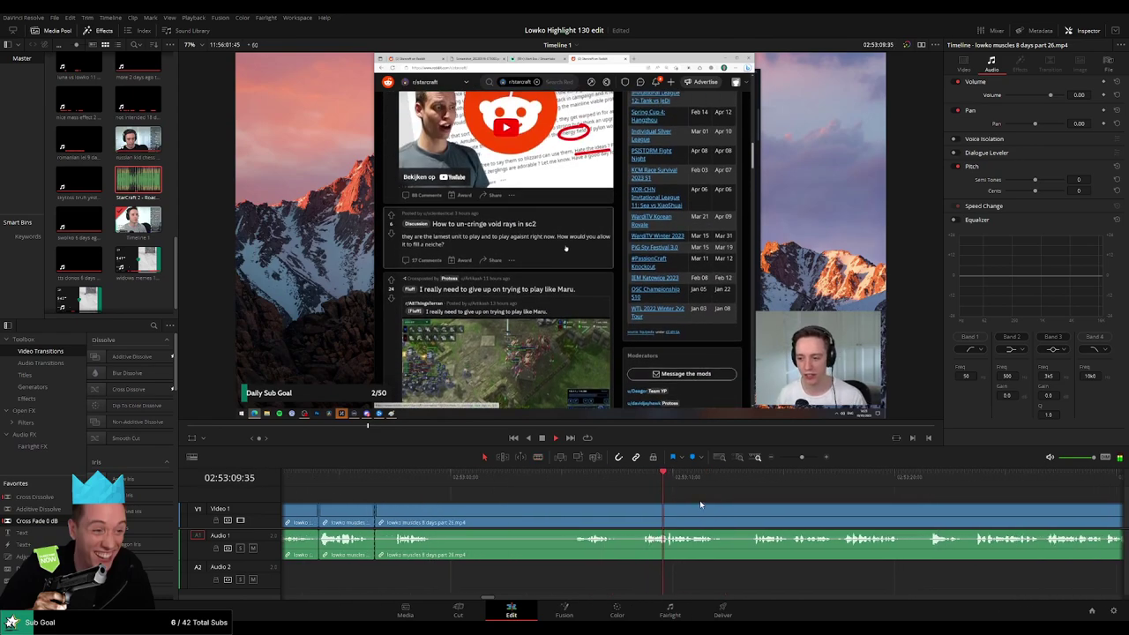
{"action": "left_click", "coordinate": [748, 482]}
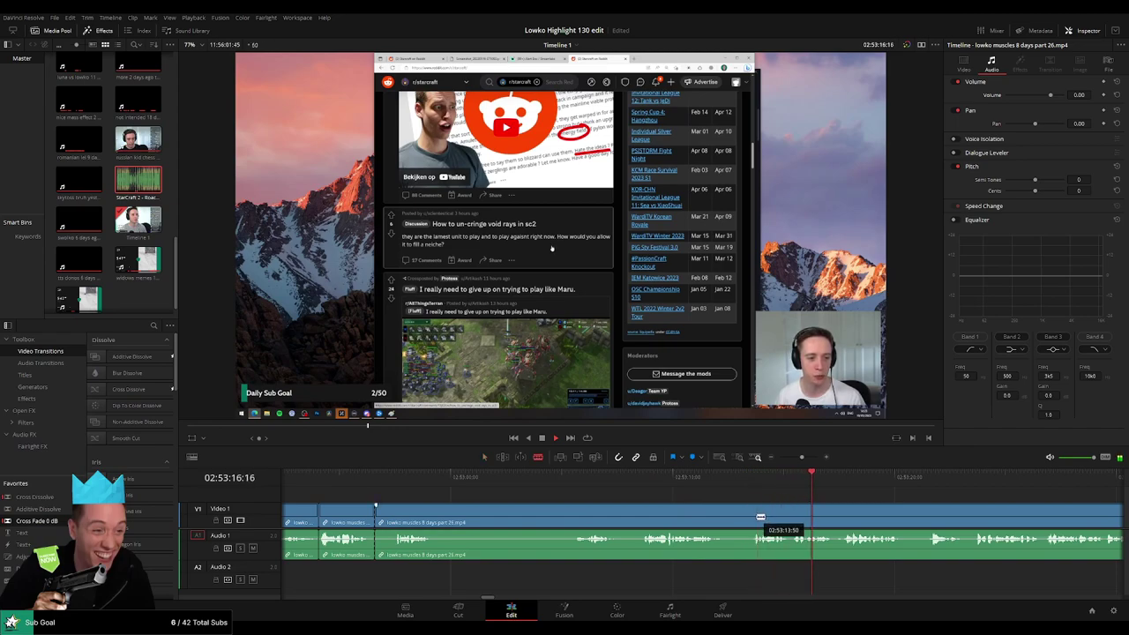
{"action": "left_click", "coordinate": [750, 515]}
{"action": "key", "text": "a"}
{"action": "left_click", "coordinate": [690, 514]}
{"action": "key", "text": "Delete"}
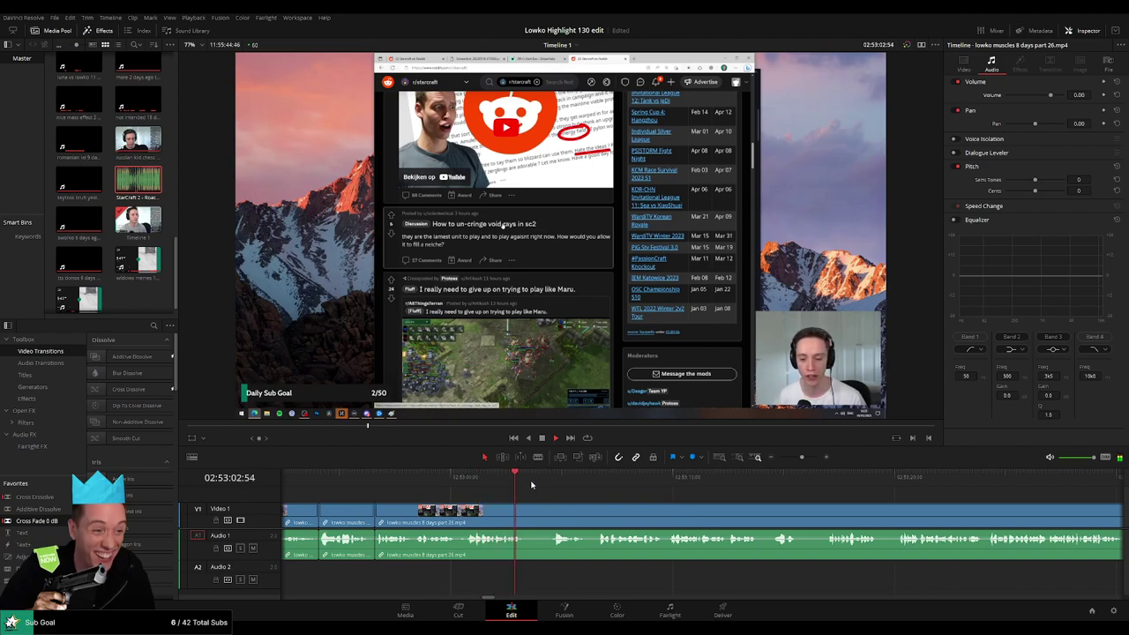
Blade one more split in the stream clip near 02:53:04.
{"action": "key", "text": "b"}
{"action": "left_click", "coordinate": [529, 511]}
{"action": "key", "text": "a"}
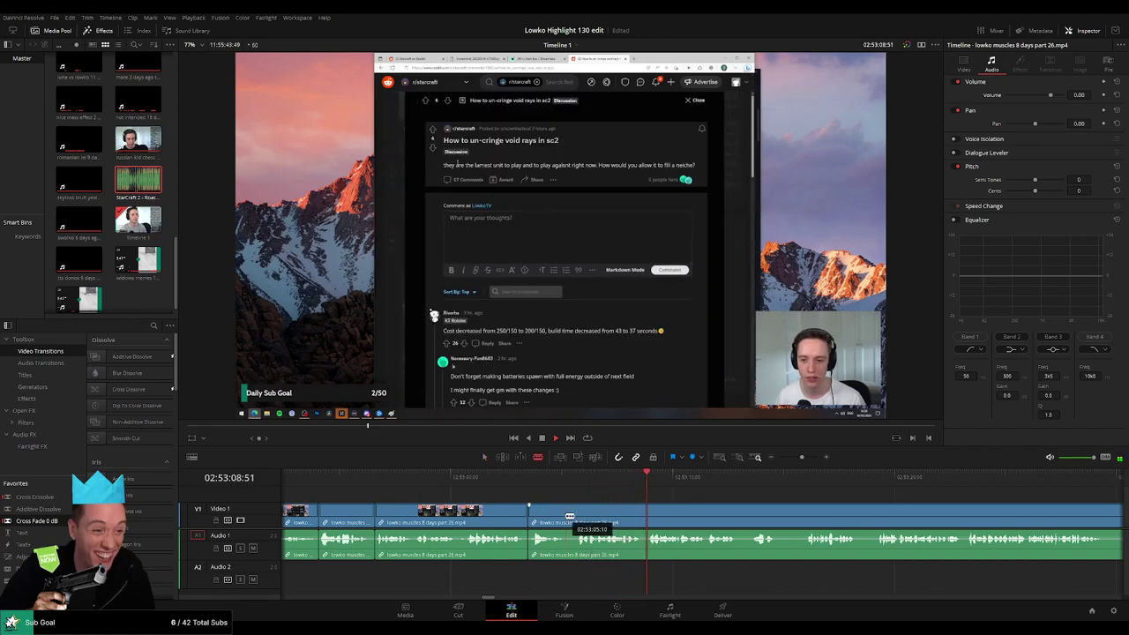
Blade around the first pause and ripple-delete the short piece.
{"action": "left_click", "coordinate": [566, 518]}
{"action": "left_click", "coordinate": [576, 518]}
{"action": "key", "text": "a"}
{"action": "left_click", "coordinate": [572, 519]}
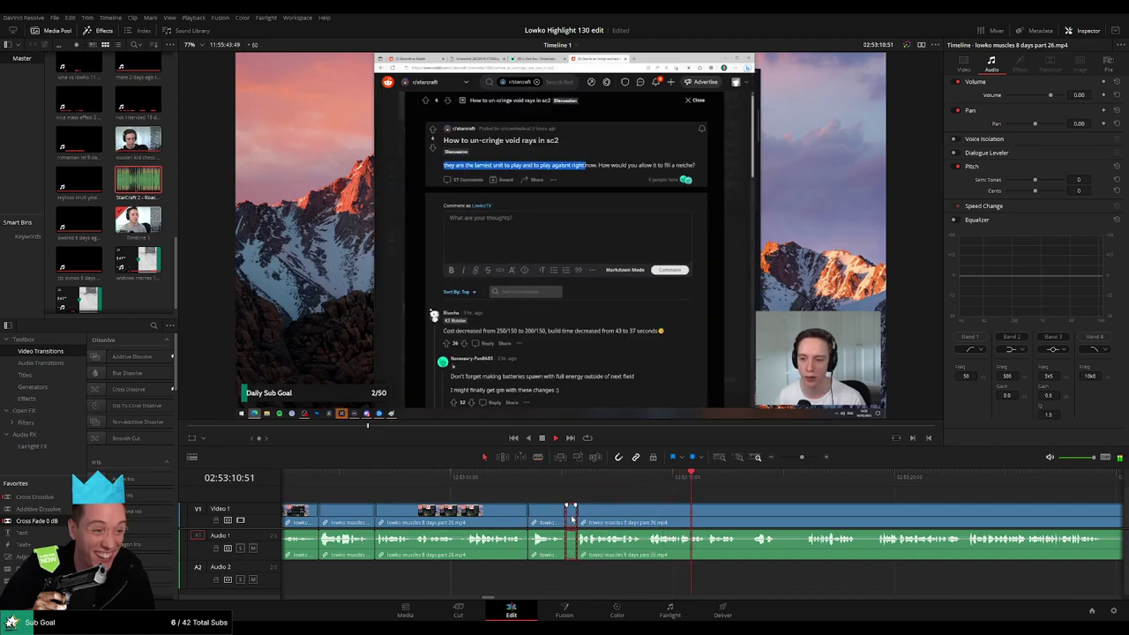
{"action": "key", "text": "Delete"}
Cut out a second dead moment between two blade cuts and resume playback to review.
{"action": "scroll", "coordinate": [795, 497], "scroll_direction": "right", "scroll_amount": 3}
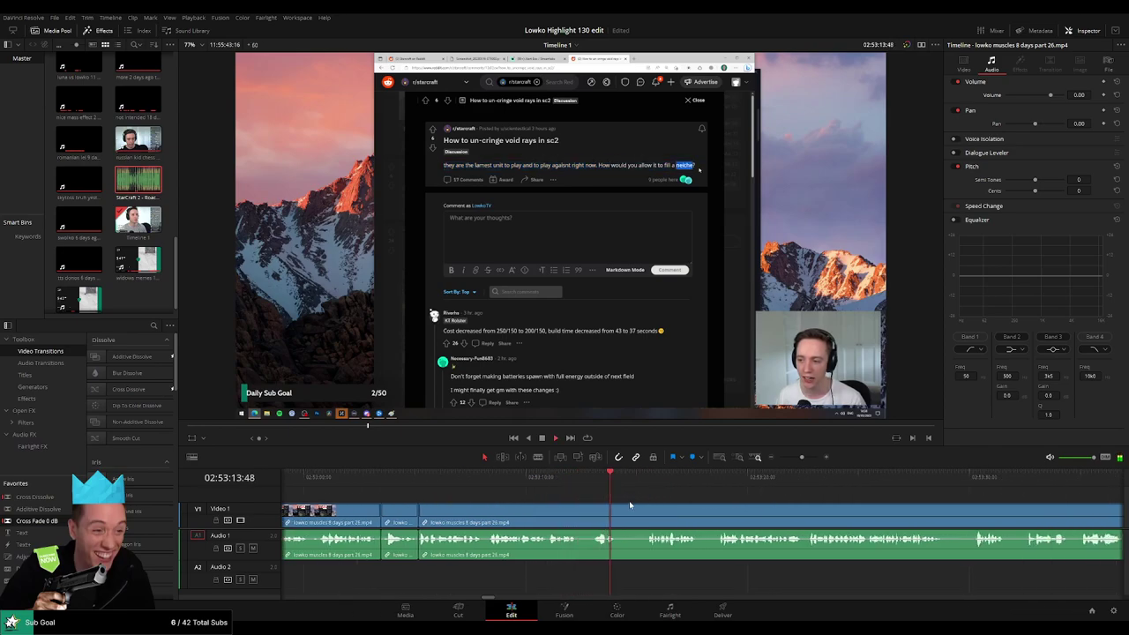
{"action": "key", "text": "space"}
{"action": "key", "text": "b"}
{"action": "left_click", "coordinate": [620, 518]}
{"action": "left_click", "coordinate": [644, 517]}
{"action": "key", "text": "a"}
{"action": "left_click", "coordinate": [633, 521]}
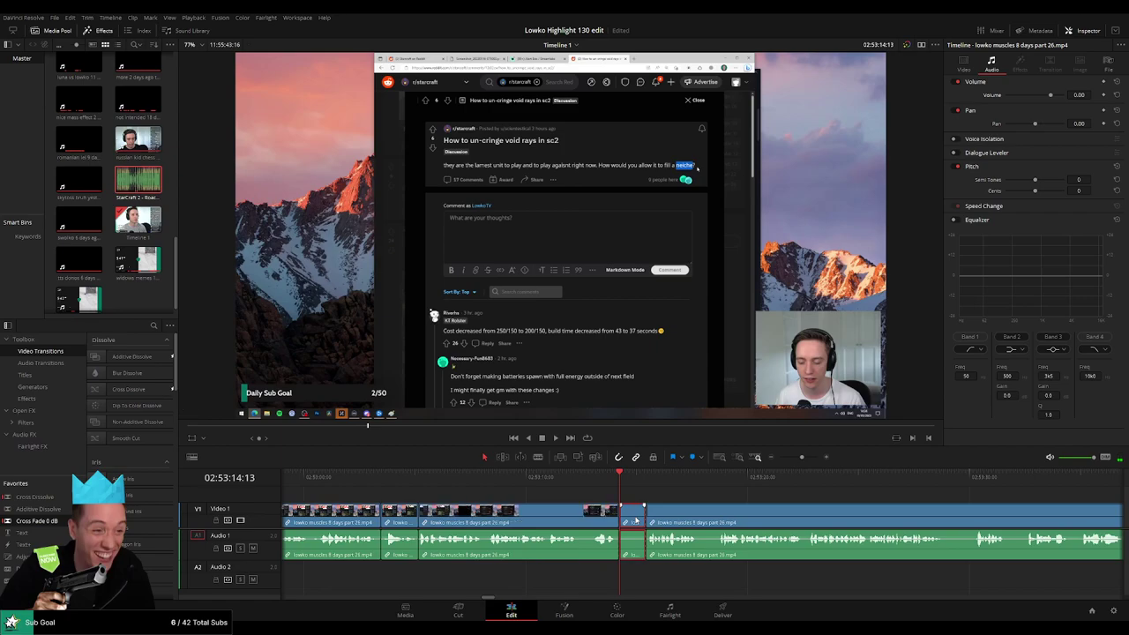
{"action": "key", "text": "Delete"}
{"action": "key", "text": "space"}
Remove a third short pause and close the leftover gap between the clips.
{"action": "scroll", "coordinate": [604, 489], "scroll_direction": "right", "scroll_amount": 2}
{"action": "scroll", "coordinate": [604, 494], "scroll_direction": "right", "scroll_amount": 2}
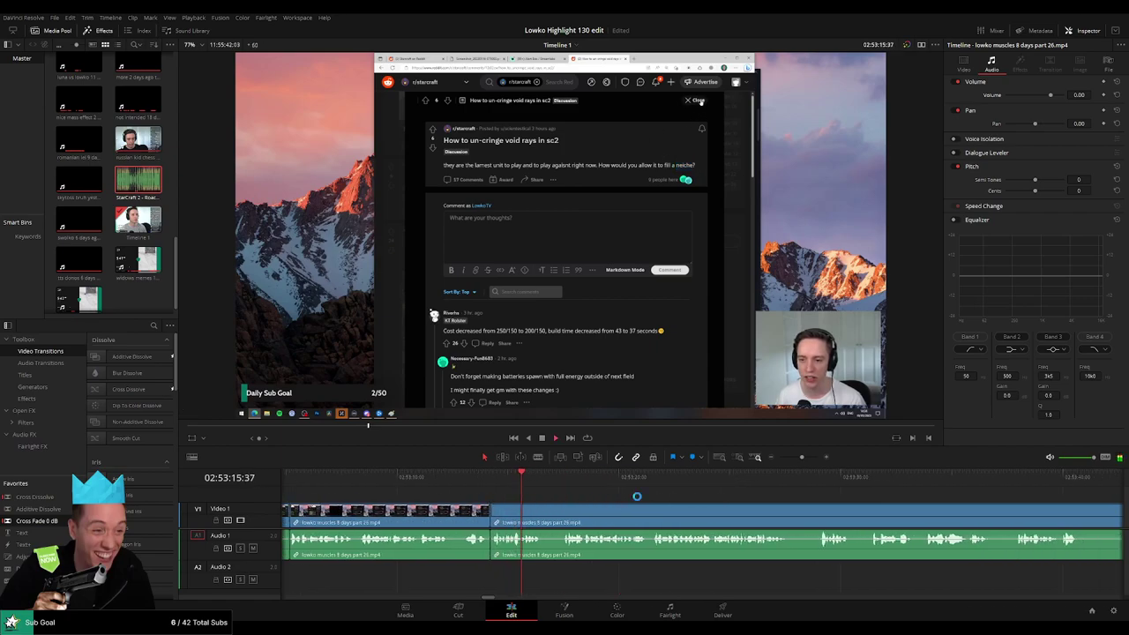
{"action": "key", "text": "space"}
{"action": "key", "text": "space"}
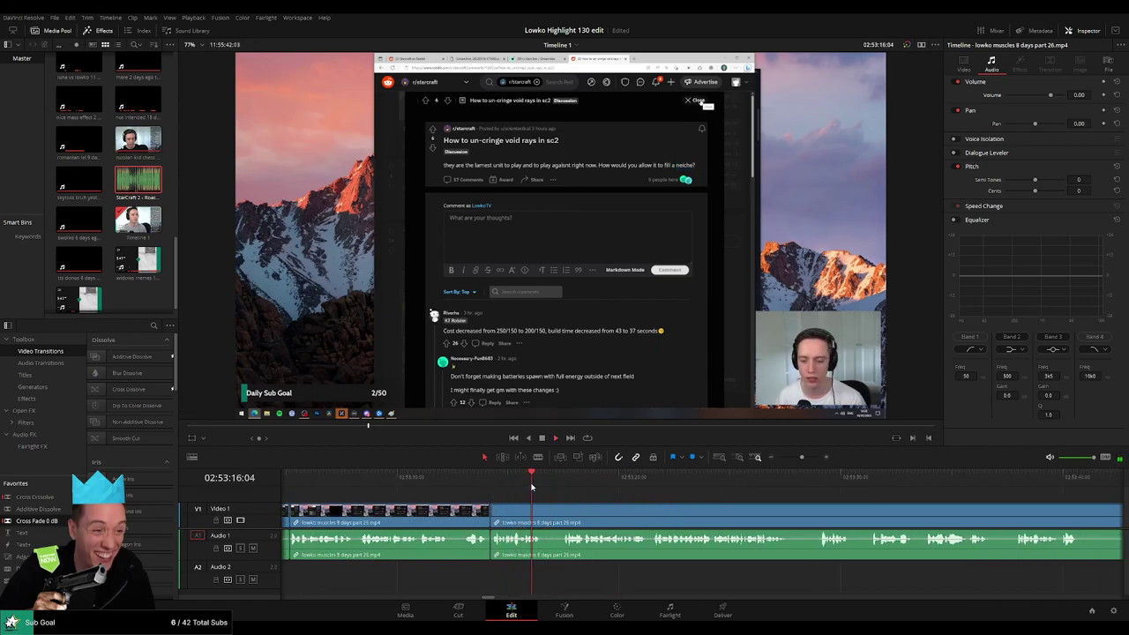
{"action": "left_click", "coordinate": [540, 514]}
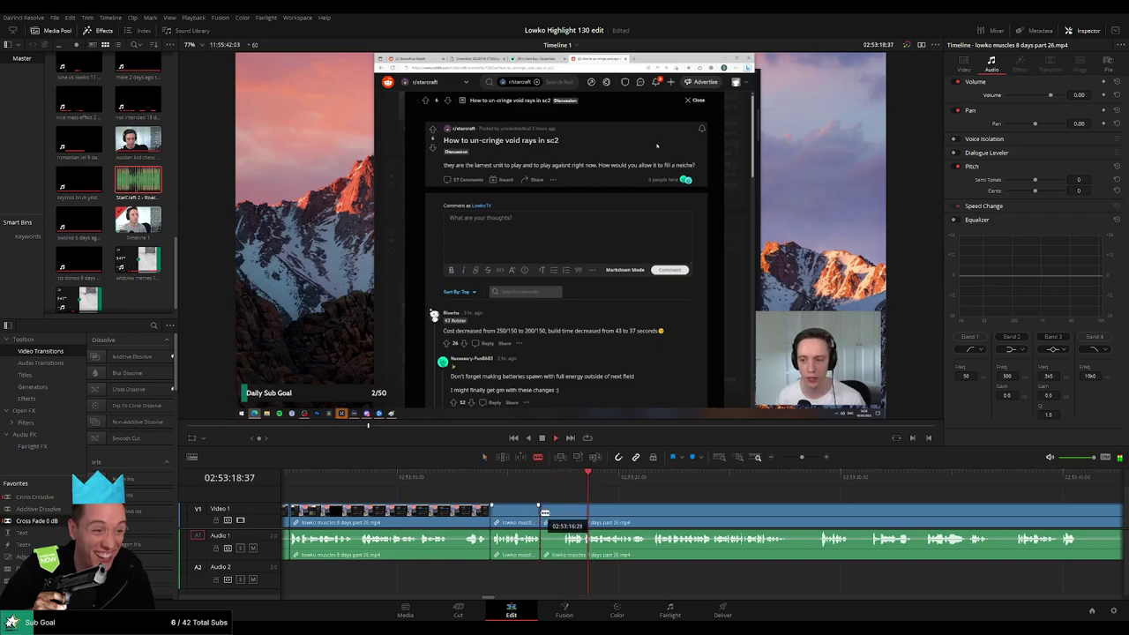
{"action": "left_click", "coordinate": [563, 514]}
{"action": "key", "text": "a"}
{"action": "left_click", "coordinate": [551, 514]}
{"action": "key", "text": "Delete"}
{"action": "left_click", "coordinate": [548, 516]}
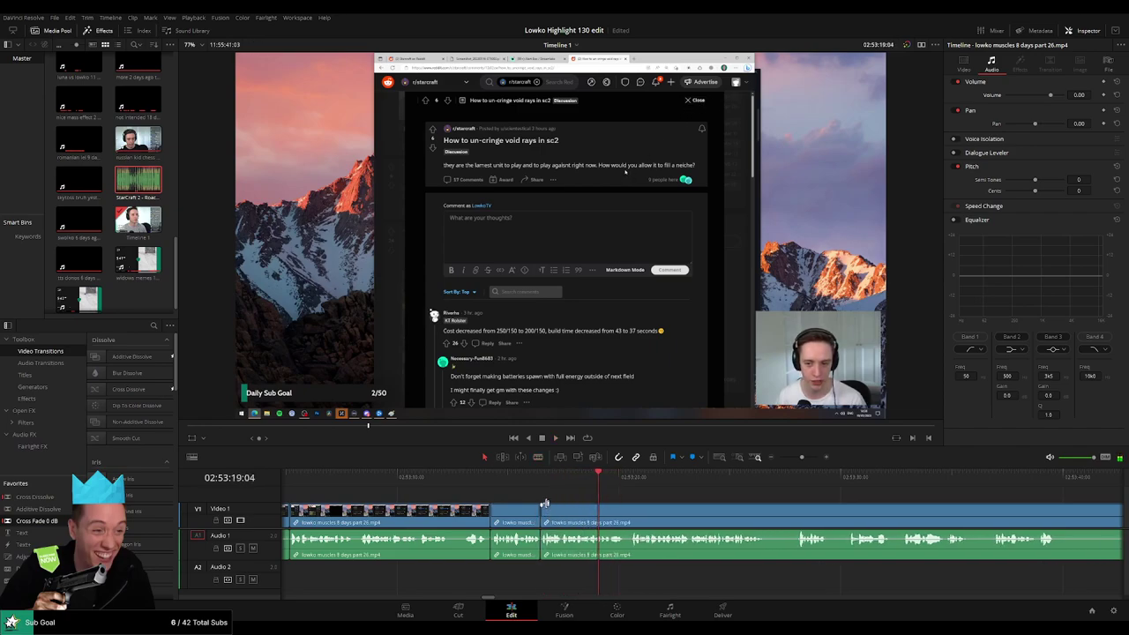
{"action": "key", "text": "Up"}
{"action": "key", "text": "Delete"}
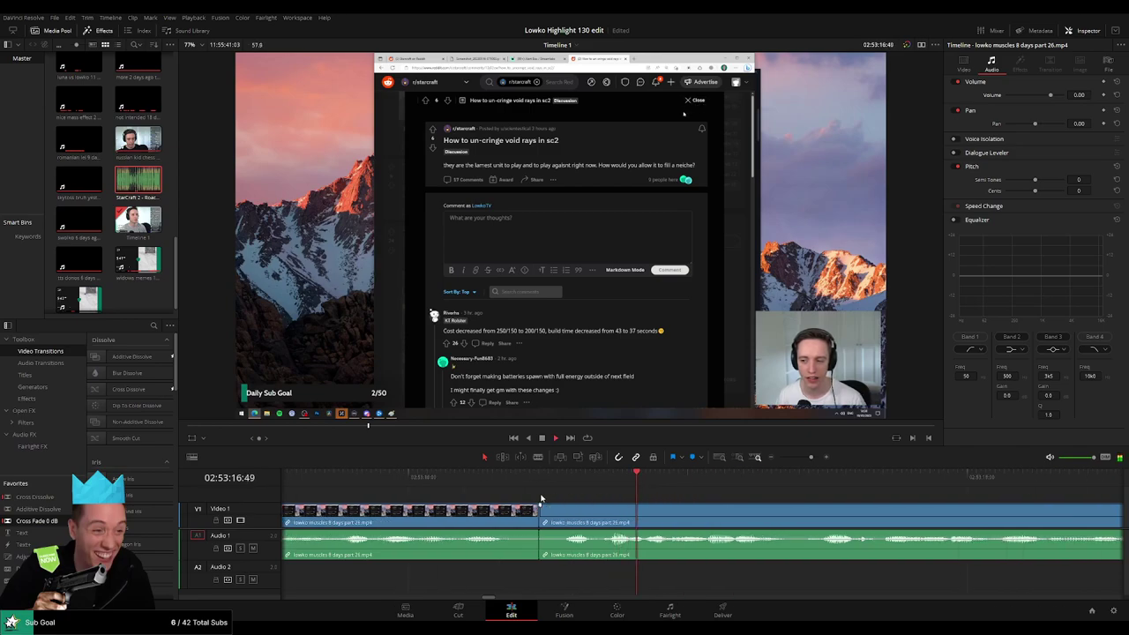
Split the V1/A1 clips at the playhead and again one frame later.
{"action": "left_click_drag", "start_coordinate": [492, 478], "coordinate": [590, 477]}
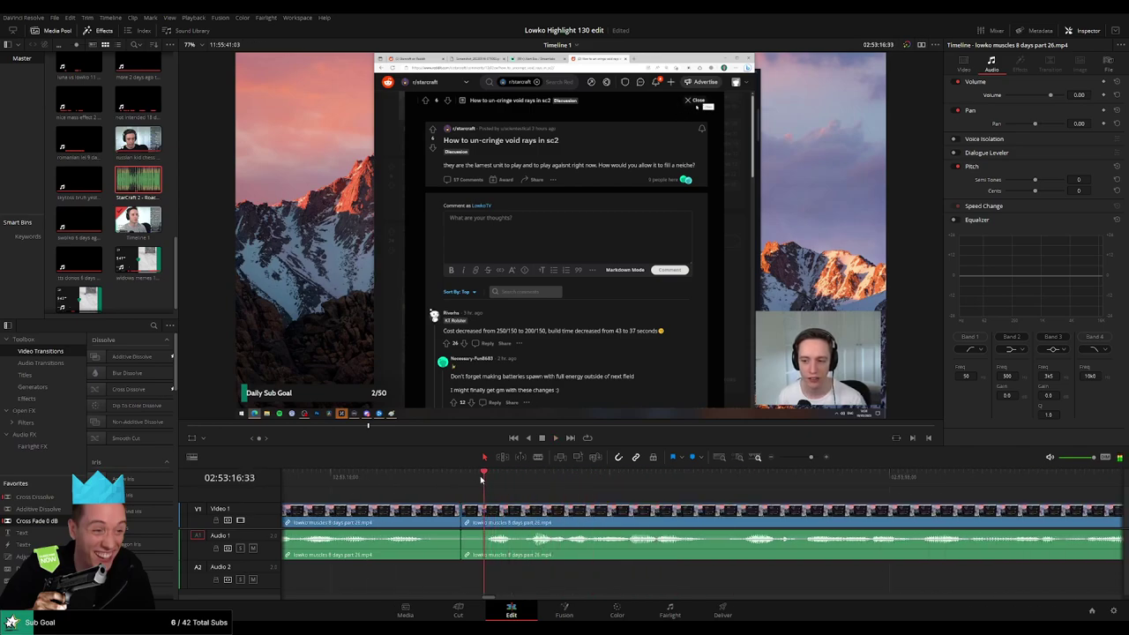
{"action": "key", "text": "ctrl+b"}
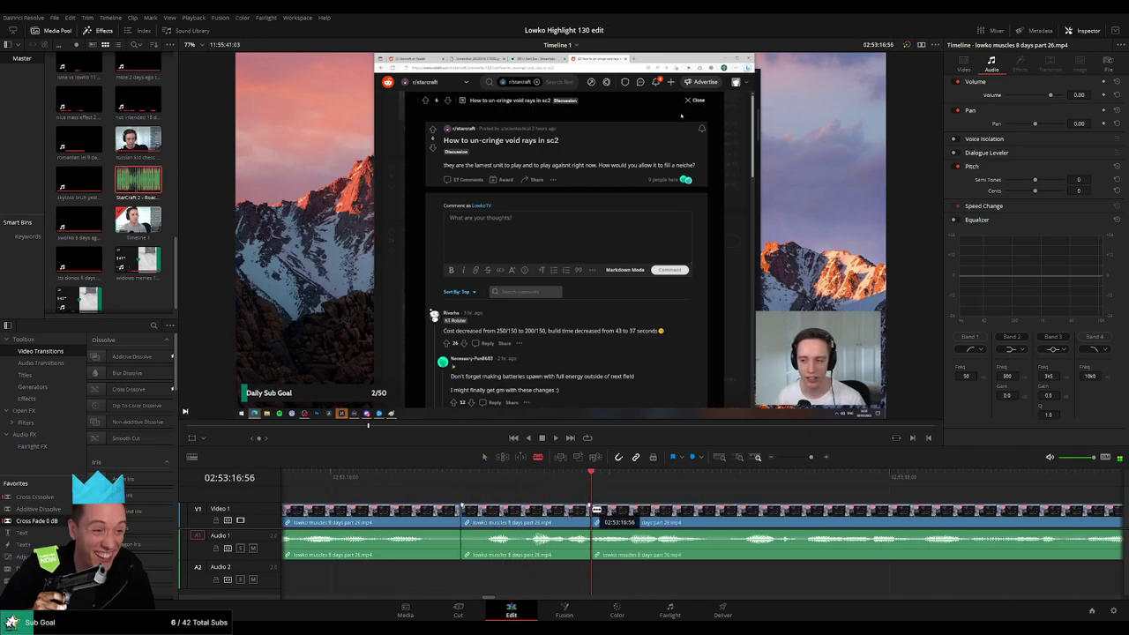
{"action": "key", "text": "Right"}
{"action": "key", "text": "Right"}
{"action": "key", "text": "Right"}
{"action": "key", "text": "ctrl+b"}
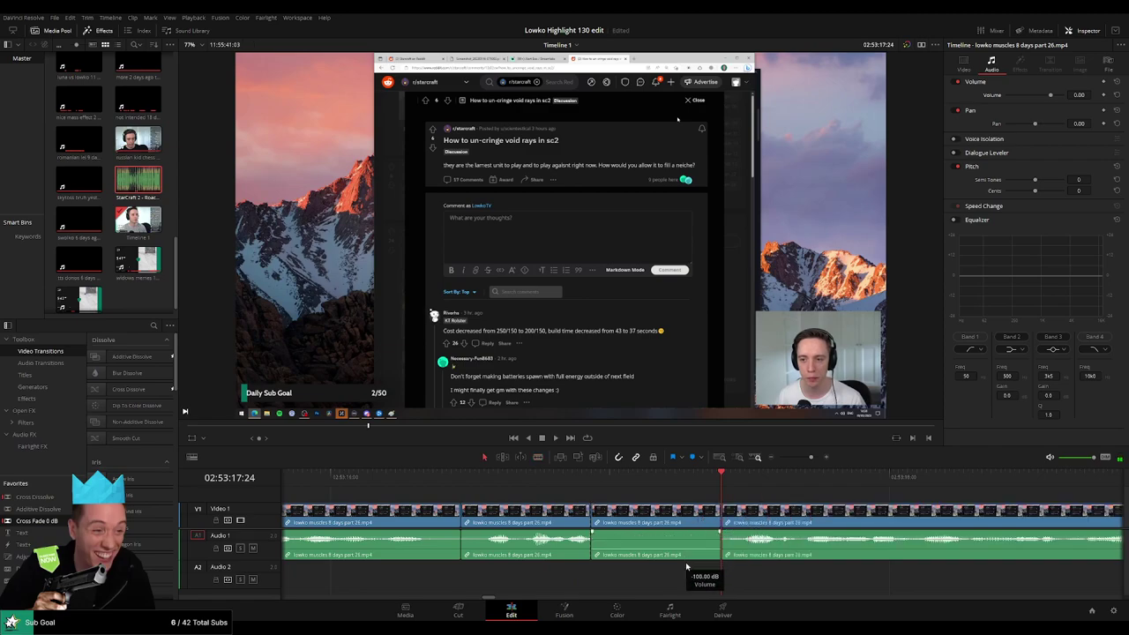
Mute A1 in the split section, add StarCraft 2 - Roach Quotes.mp3 on A2 trimmed to the cut, volume -29.
{"action": "left_click_drag", "start_coordinate": [690, 538], "coordinate": [690, 559]}
{"action": "left_click_drag", "start_coordinate": [706, 598], "coordinate": [580, 583]}
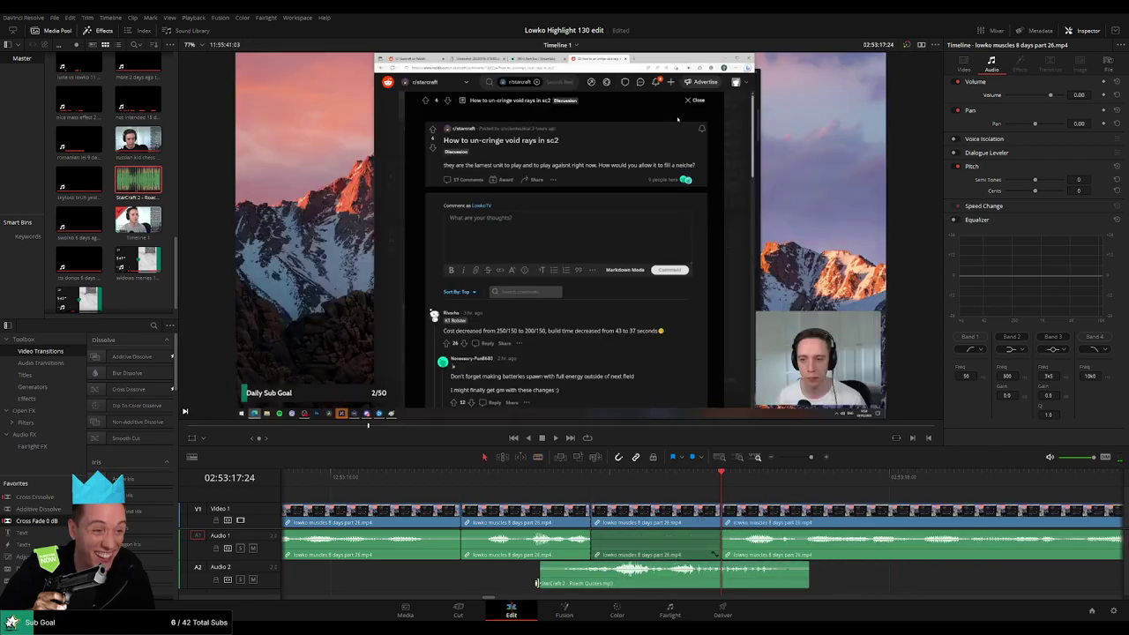
{"action": "left_click_drag", "start_coordinate": [859, 575], "coordinate": [717, 578]}
{"action": "left_click", "coordinate": [697, 573]}
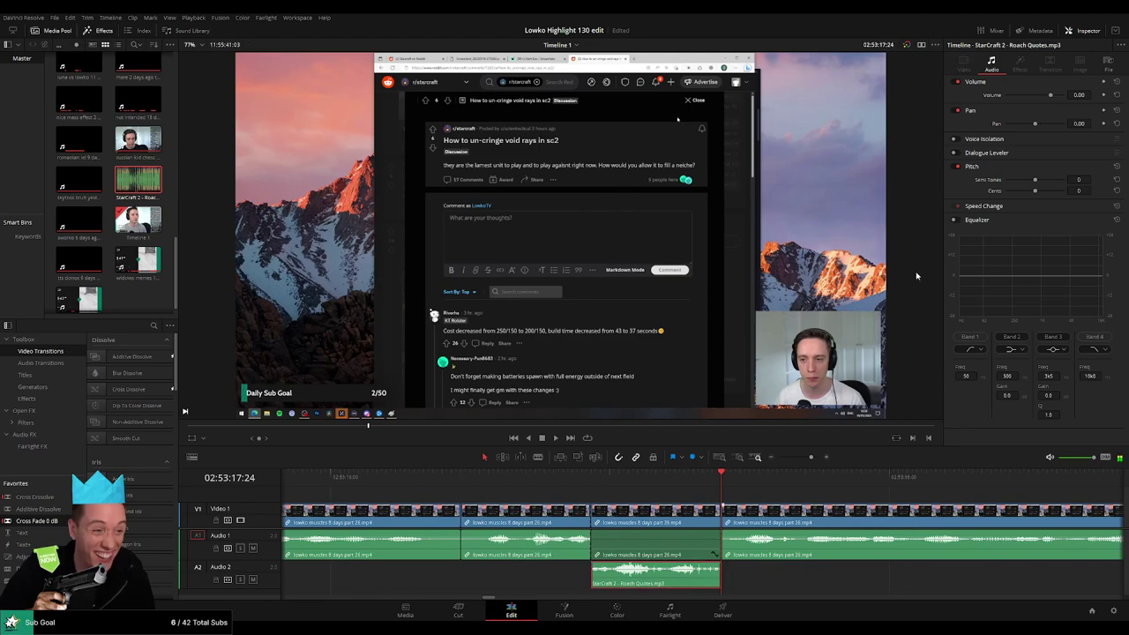
{"action": "left_click", "coordinate": [1077, 94]}
{"action": "key", "text": "BackSpace"}
{"action": "type", "text": "-29"}
{"action": "key", "text": "Return"}
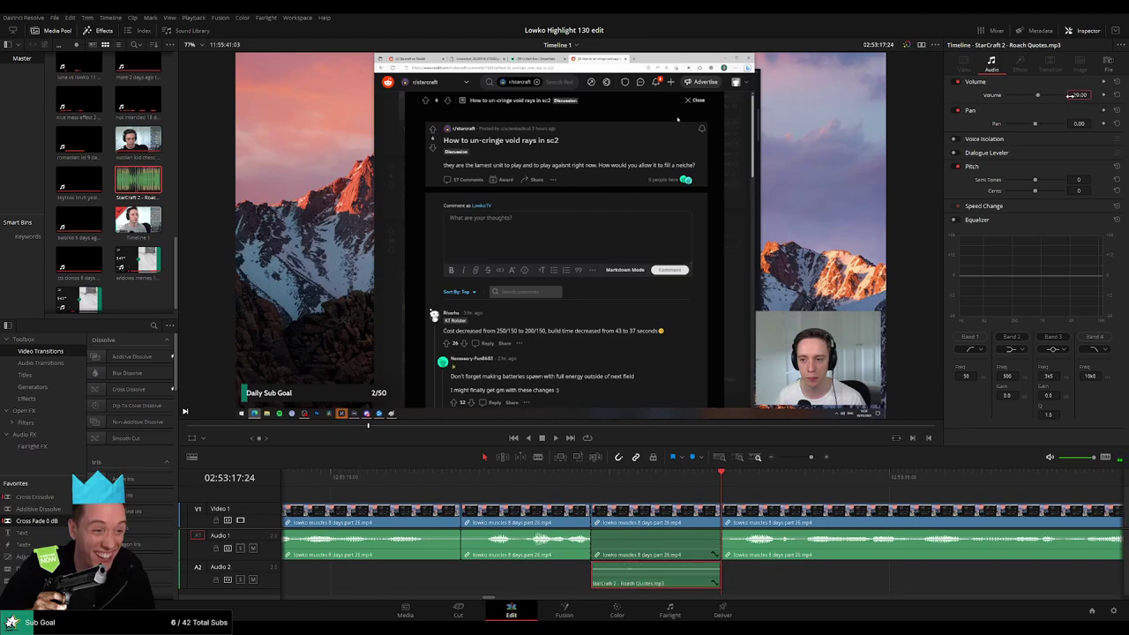
{"action": "scroll", "coordinate": [783, 479], "scroll_direction": "down", "scroll_amount": 3}
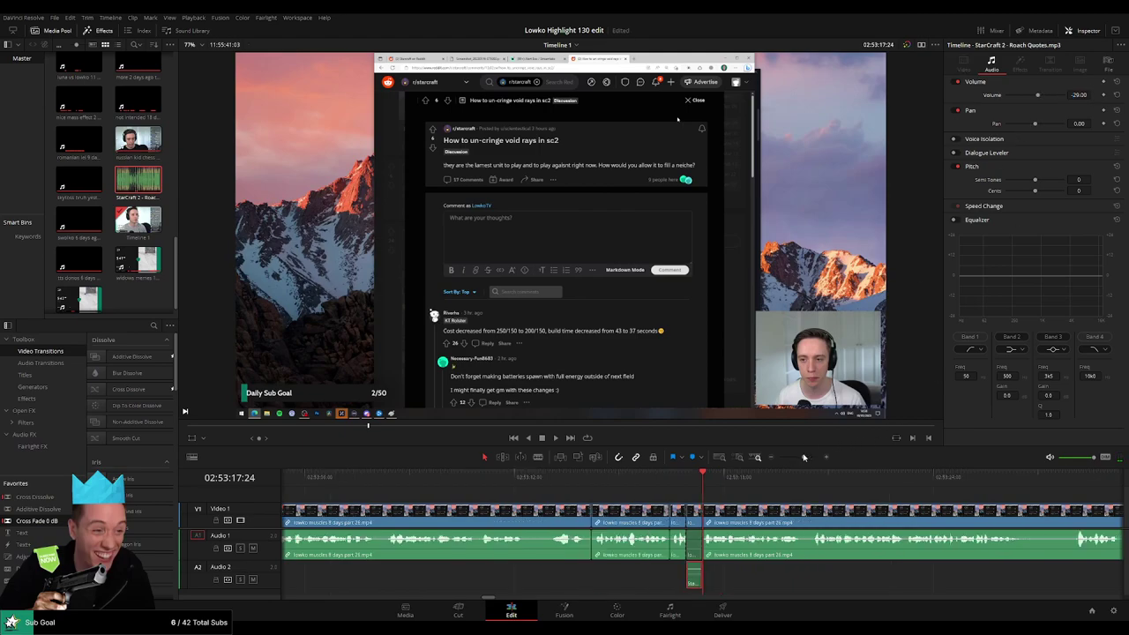
{"action": "left_click", "coordinate": [767, 491]}
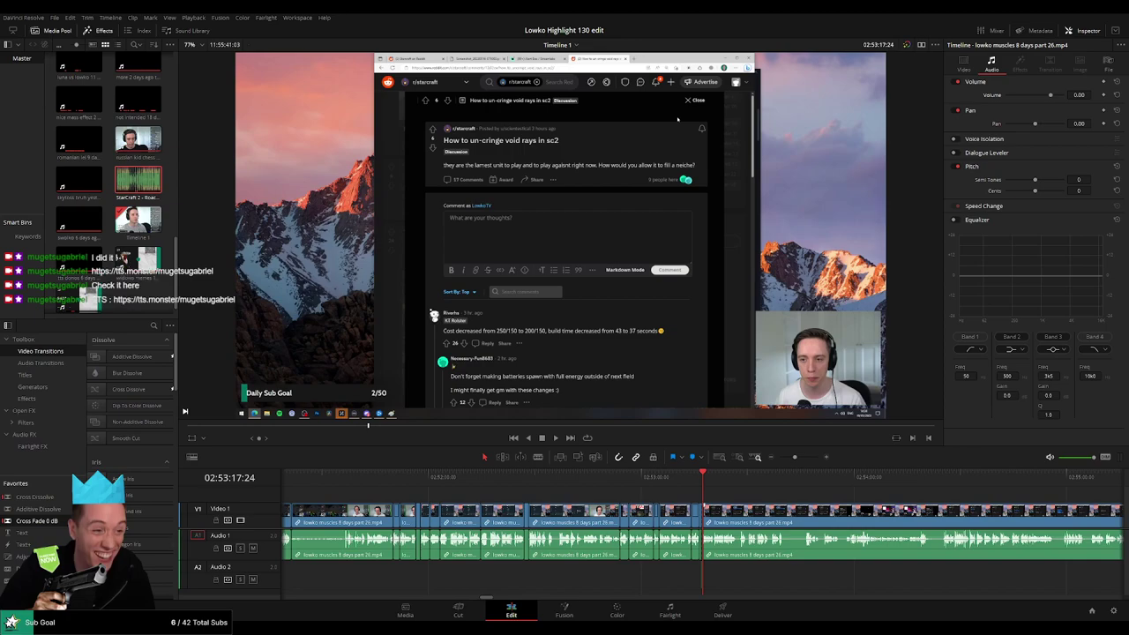
Review playback, undo to restore the earlier cuts, and scrub to the next spot.
{"action": "key", "text": "space"}
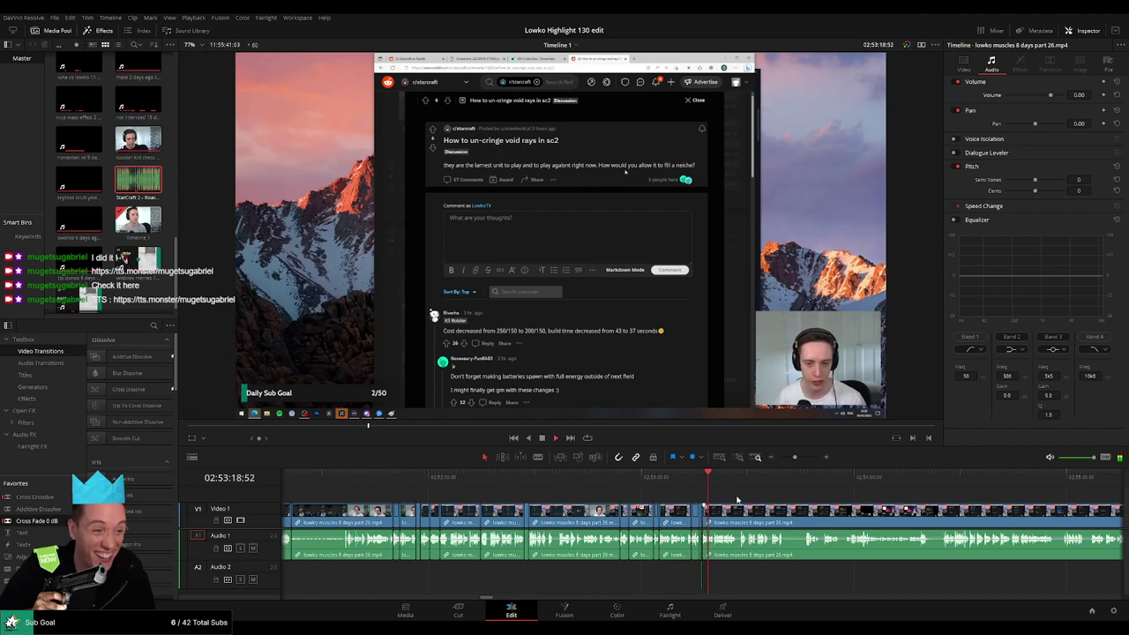
{"action": "scroll", "coordinate": [741, 509], "scroll_direction": "up", "scroll_amount": 1}
{"action": "scroll", "coordinate": [742, 508], "scroll_direction": "up", "scroll_amount": 1}
{"action": "scroll", "coordinate": [742, 508], "scroll_direction": "up", "scroll_amount": 1}
{"action": "scroll", "coordinate": [742, 508], "scroll_direction": "up", "scroll_amount": 1}
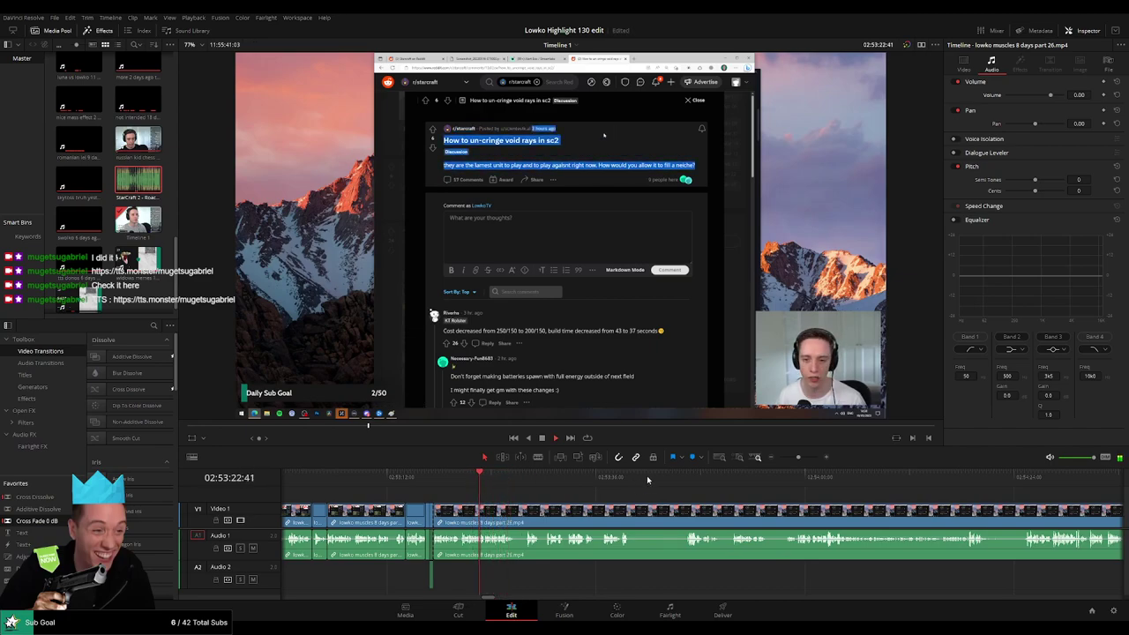
{"action": "key", "text": "ctrl+z"}
{"action": "left_click_drag", "start_coordinate": [803, 459], "coordinate": [813, 458]}
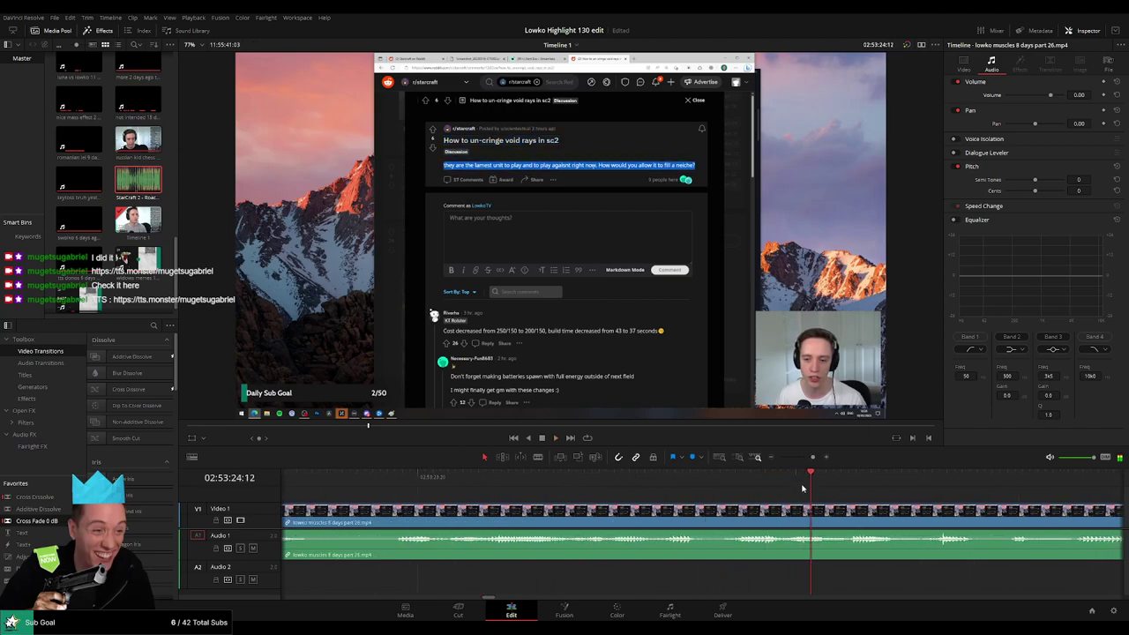
{"action": "left_click", "coordinate": [713, 485]}
{"action": "mouse_move", "coordinate": [713, 486]}
{"action": "left_mouse_down"}
{"action": "mouse_move", "coordinate": [801, 512]}
{"action": "mouse_move", "coordinate": [916, 476]}
{"action": "left_mouse_up"}
Split and silence the A1 section, then add a trimmed Roach Quotes clip on A2 at -29 dB.
{"action": "key", "text": "ctrl+b"}
{"action": "key", "text": "ctrl+b"}
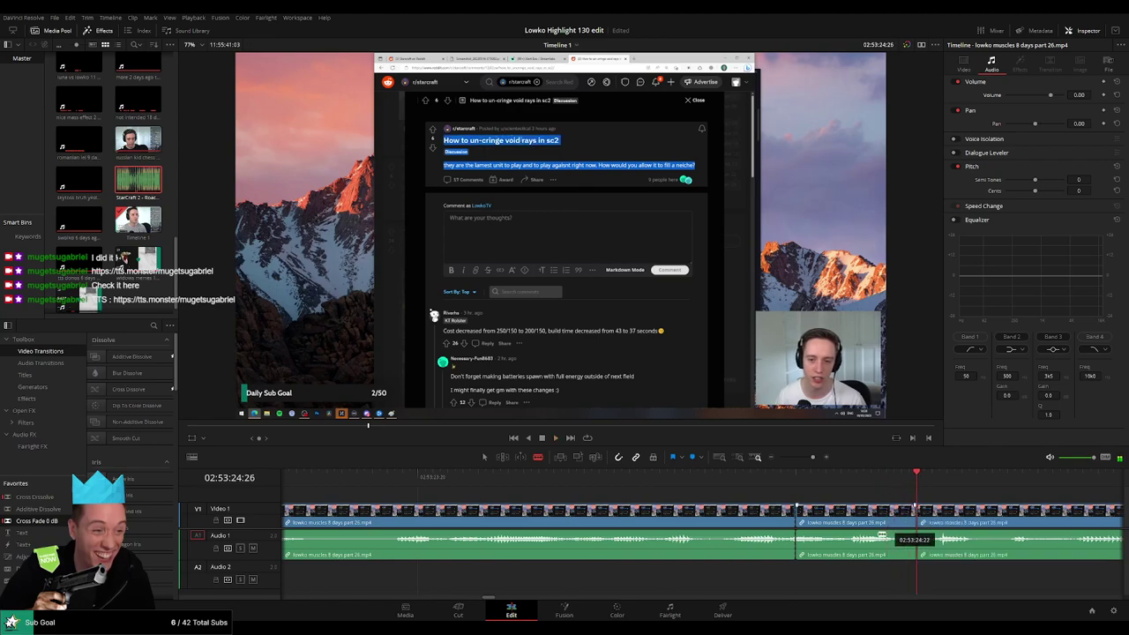
{"action": "left_click_drag", "start_coordinate": [873, 534], "coordinate": [873, 565]}
{"action": "left_click_drag", "start_coordinate": [797, 522], "coordinate": [789, 522]}
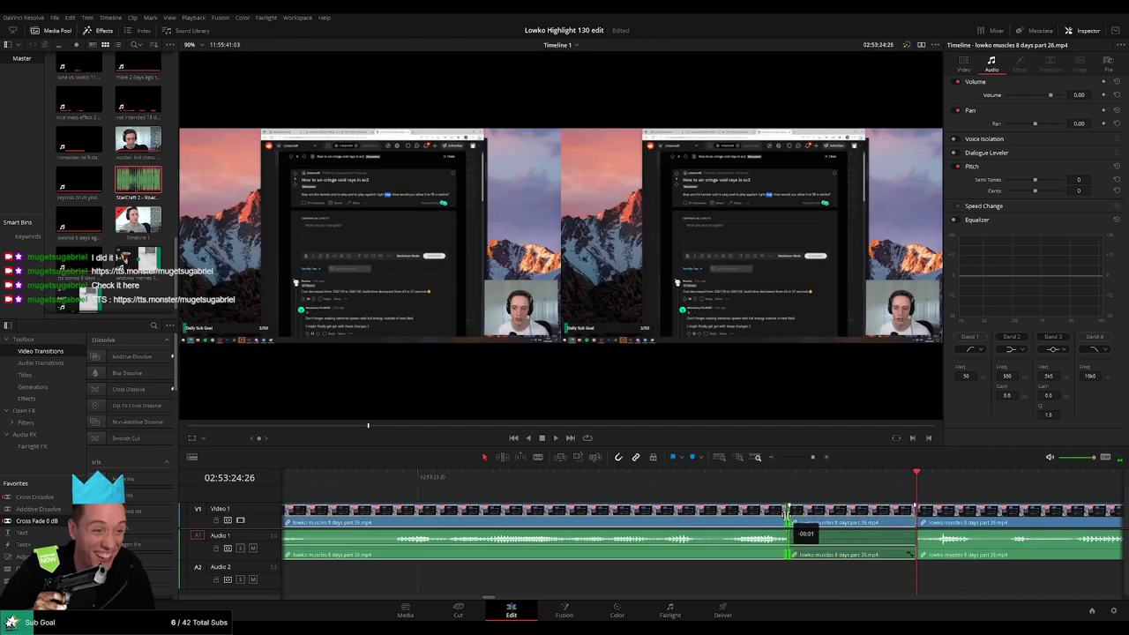
{"action": "mouse_move", "coordinate": [150, 189]}
{"action": "left_mouse_down"}
{"action": "mouse_move", "coordinate": [678, 583]}
{"action": "mouse_move", "coordinate": [785, 583]}
{"action": "left_mouse_up"}
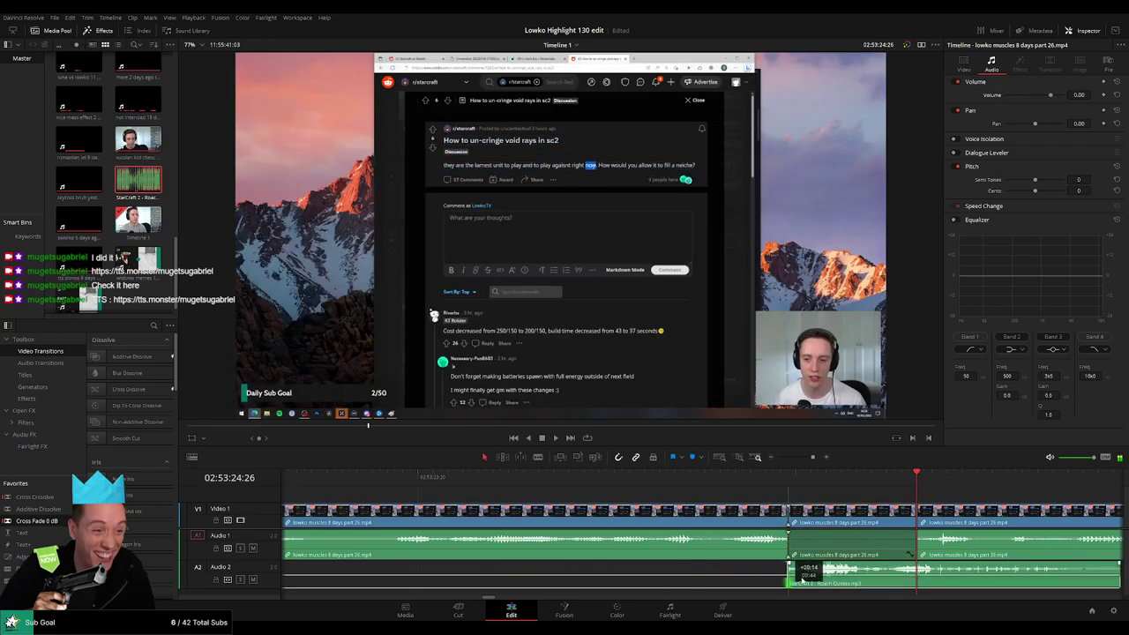
{"action": "scroll", "coordinate": [1050, 577], "scroll_direction": "right", "scroll_amount": 3}
{"action": "left_click_drag", "start_coordinate": [986, 575], "coordinate": [781, 557]}
{"action": "type", "text": "-20"}
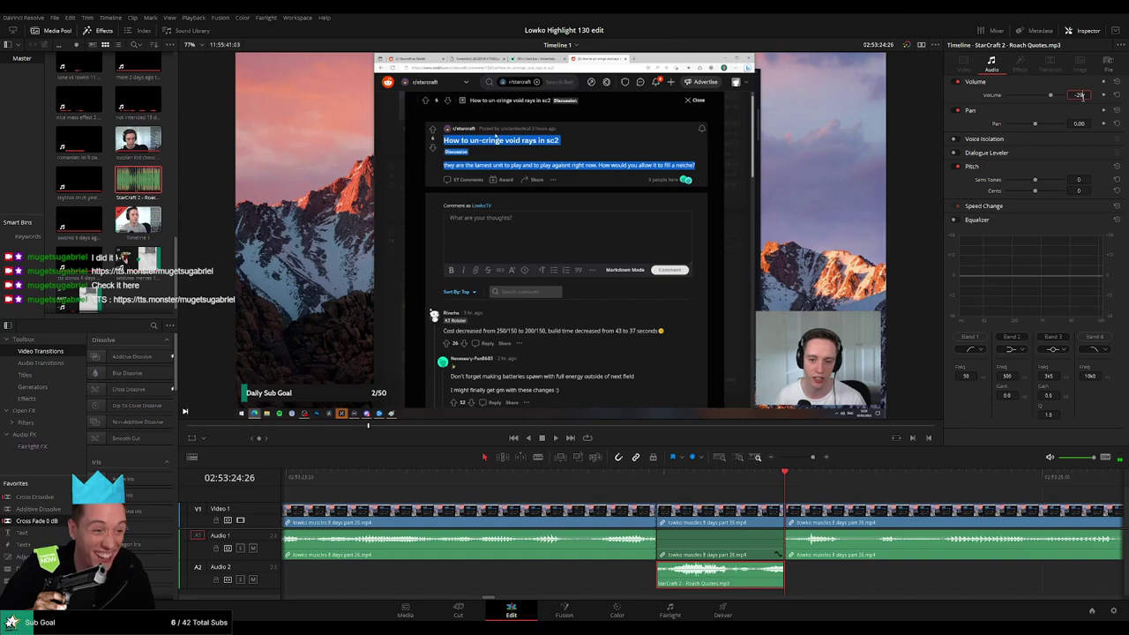
{"action": "key", "text": "Return"}
{"action": "left_click_drag", "start_coordinate": [813, 457], "coordinate": [800, 458]}
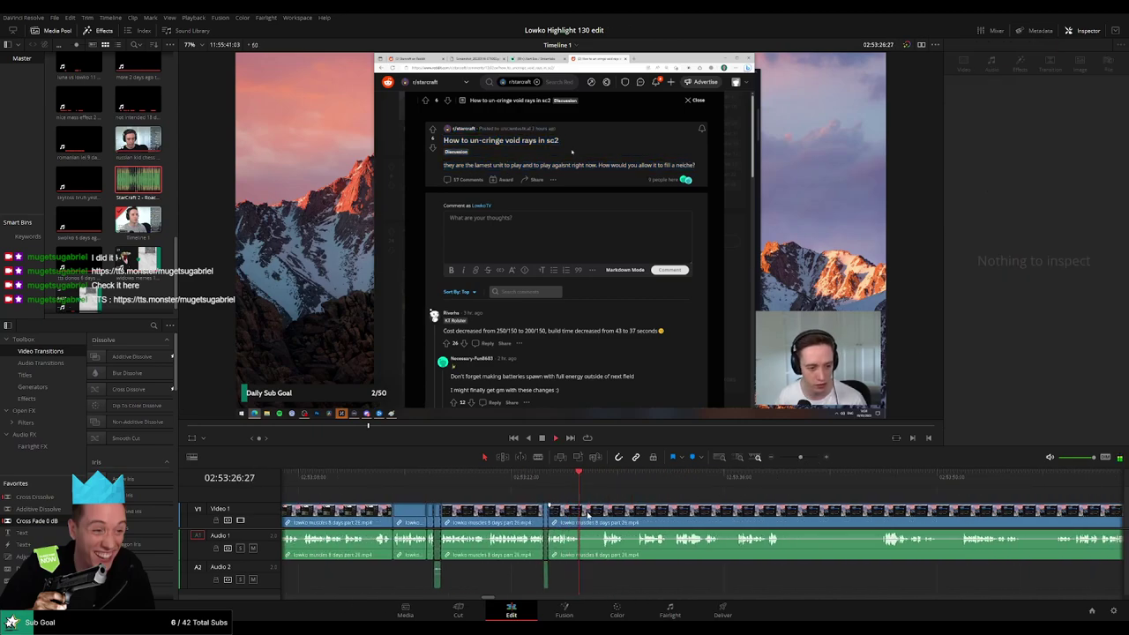
Remove a short piece of the stream clip and trim a few frames at the next edit point.
{"action": "left_click_drag", "start_coordinate": [588, 515], "coordinate": [594, 520]}
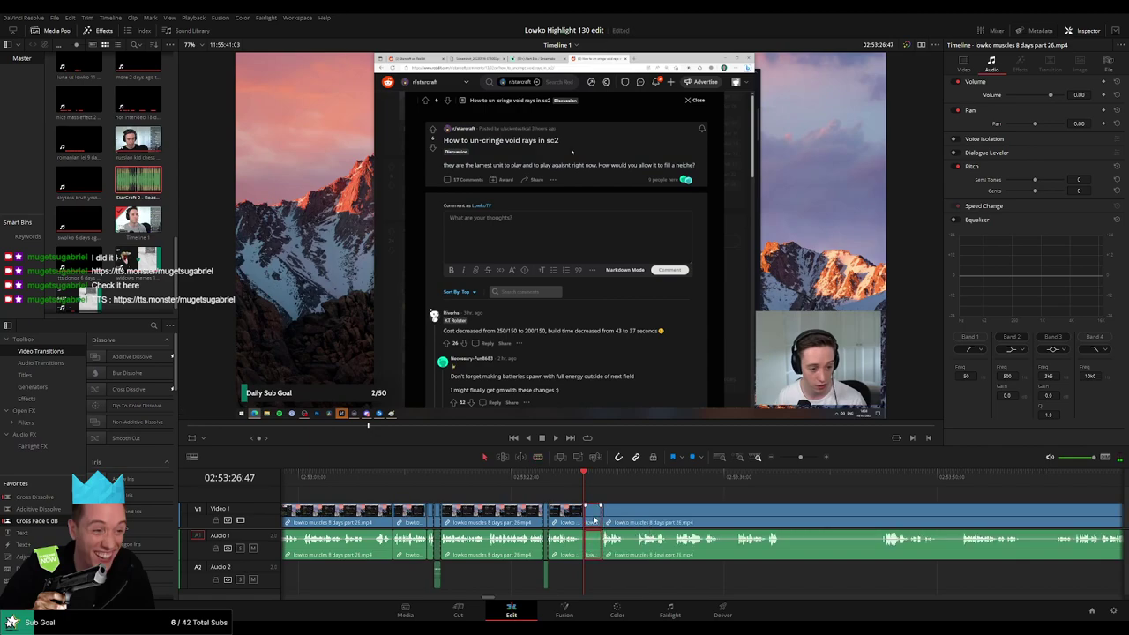
{"action": "key", "text": "Delete"}
{"action": "key", "text": "space"}
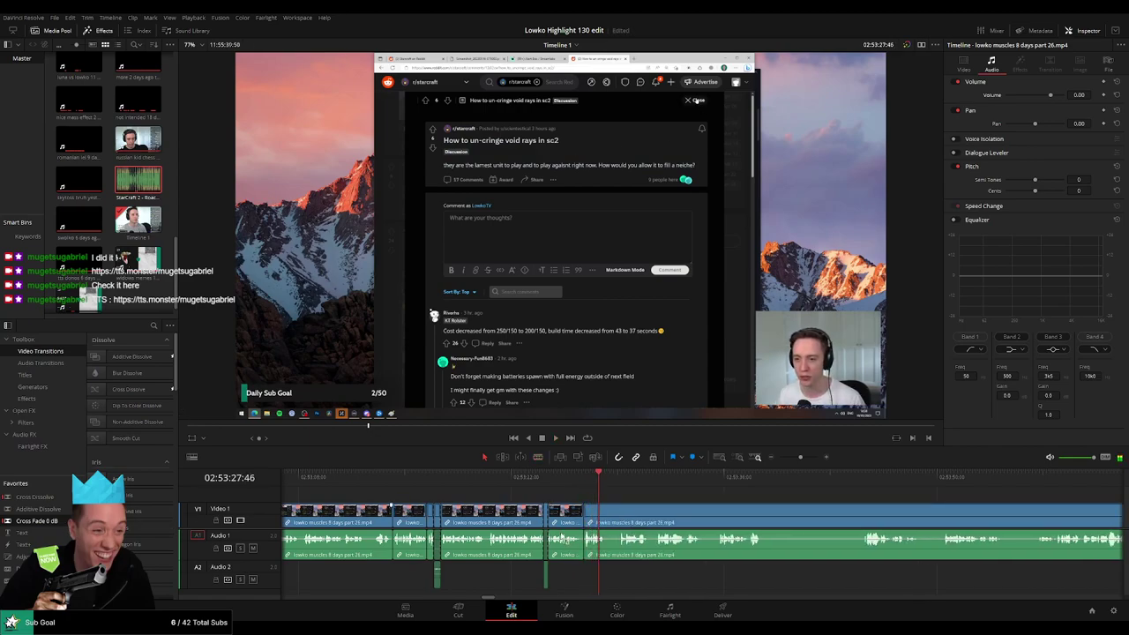
{"action": "scroll", "coordinate": [539, 518], "scroll_direction": "right", "scroll_amount": 2}
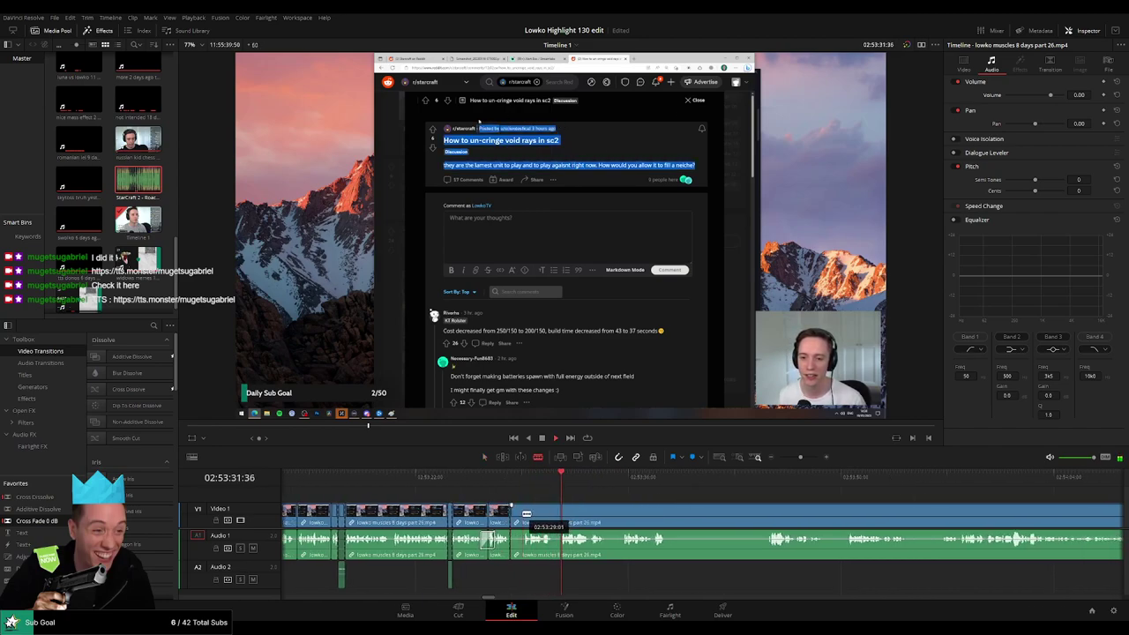
{"action": "left_click_drag", "start_coordinate": [527, 513], "coordinate": [539, 513]}
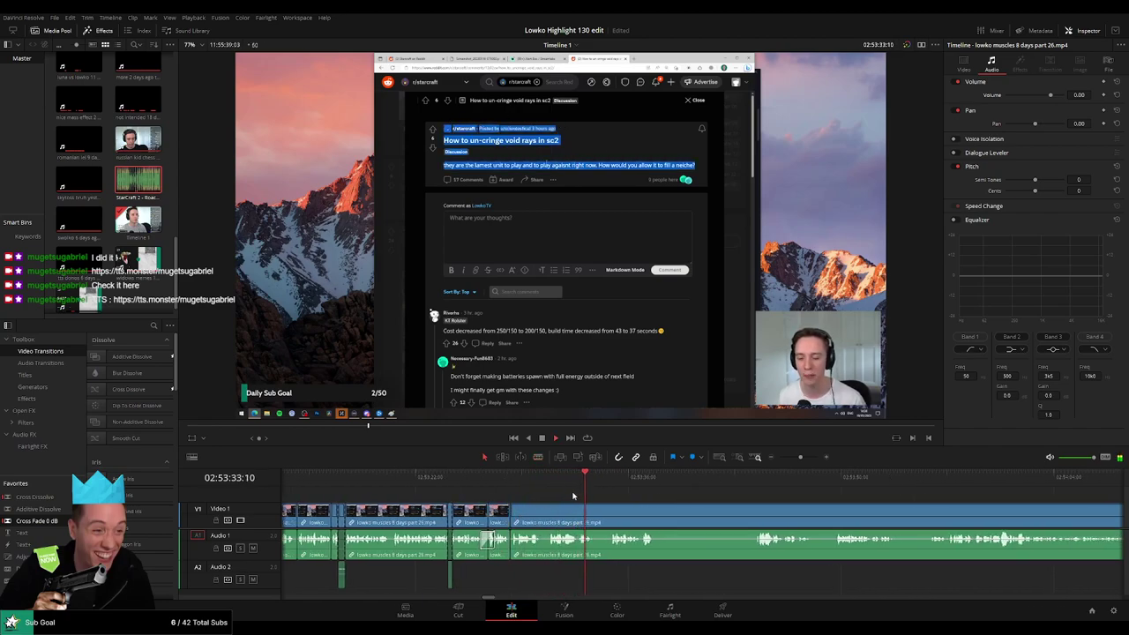
{"action": "key", "text": "slash"}
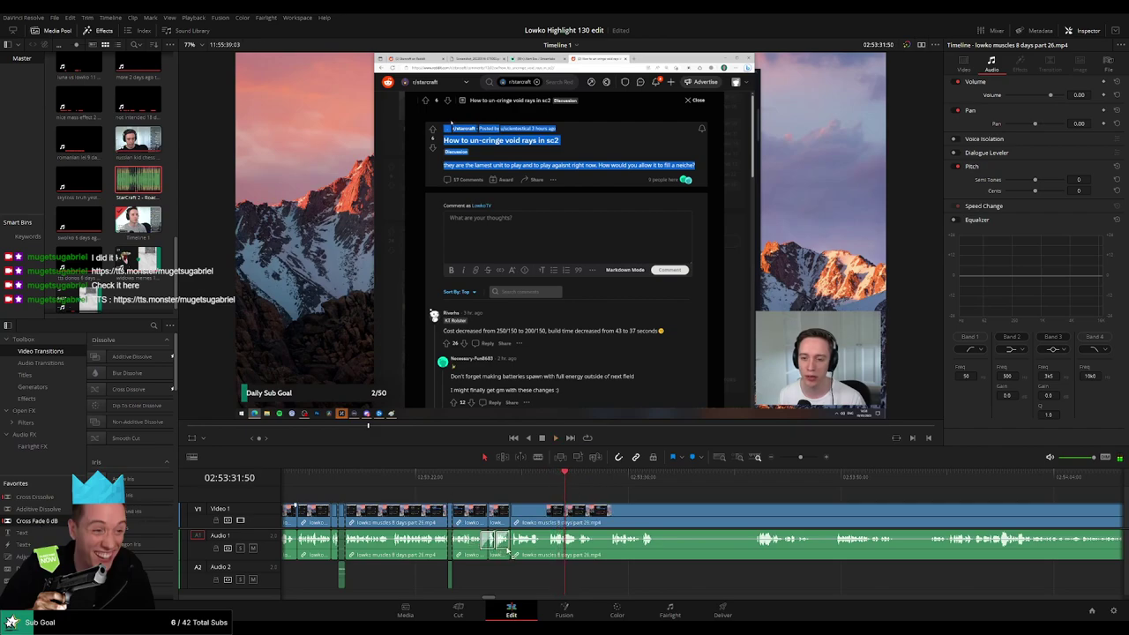
{"action": "scroll", "coordinate": [476, 508], "scroll_direction": "right", "scroll_amount": 5}
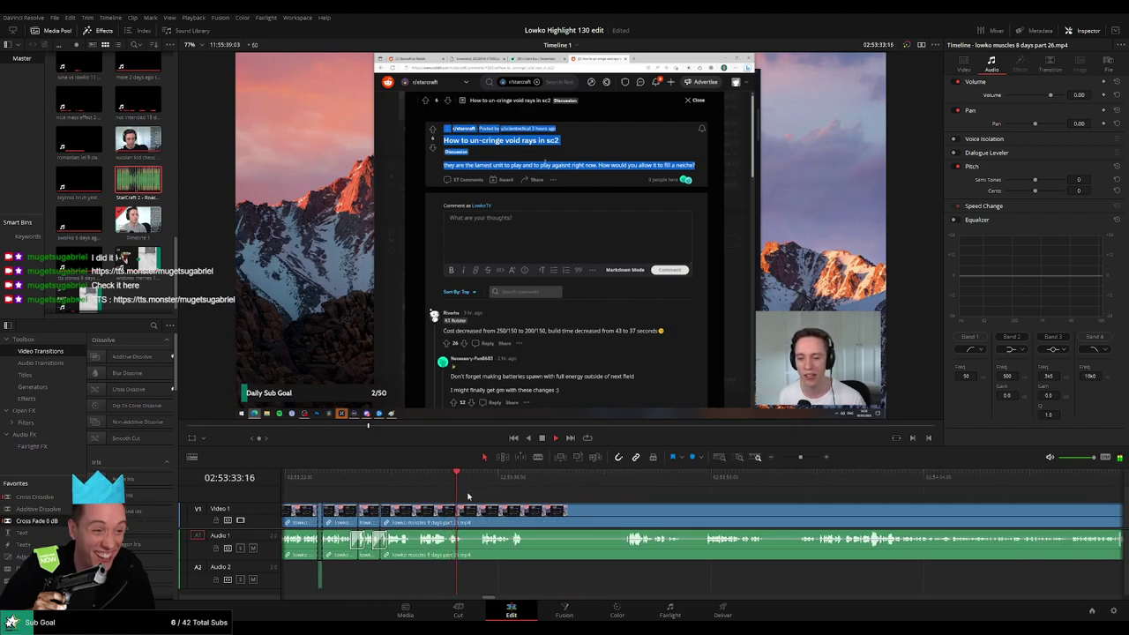
Split the stream clip at two more points on Video 1 and Audio 1.
{"action": "key", "text": "b"}
{"action": "left_click", "coordinate": [463, 514]}
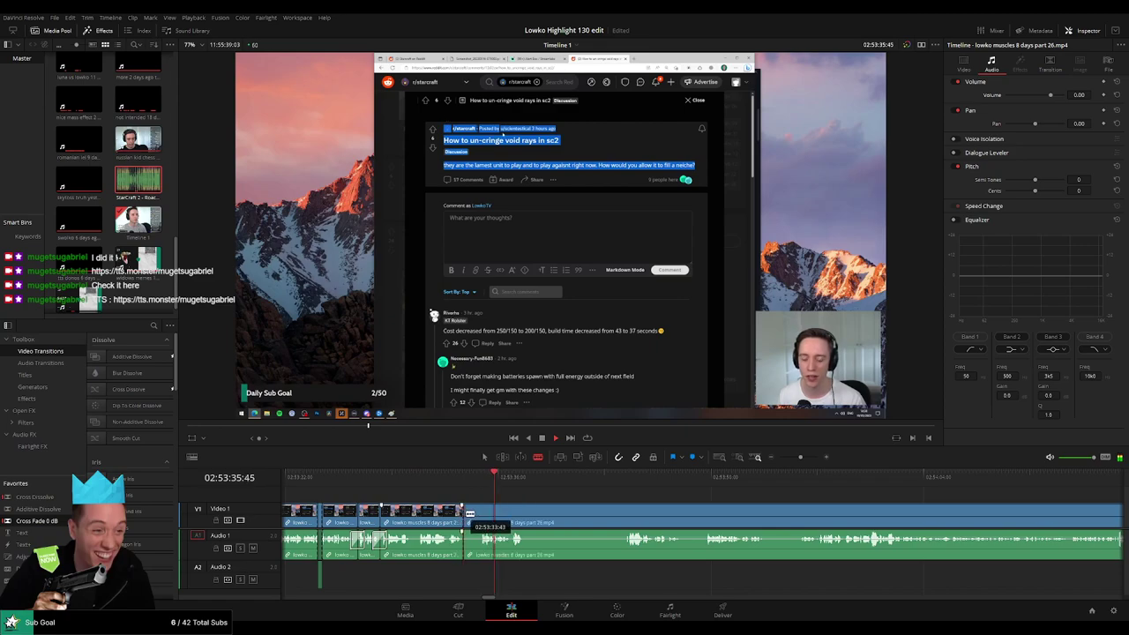
{"action": "key", "text": "a"}
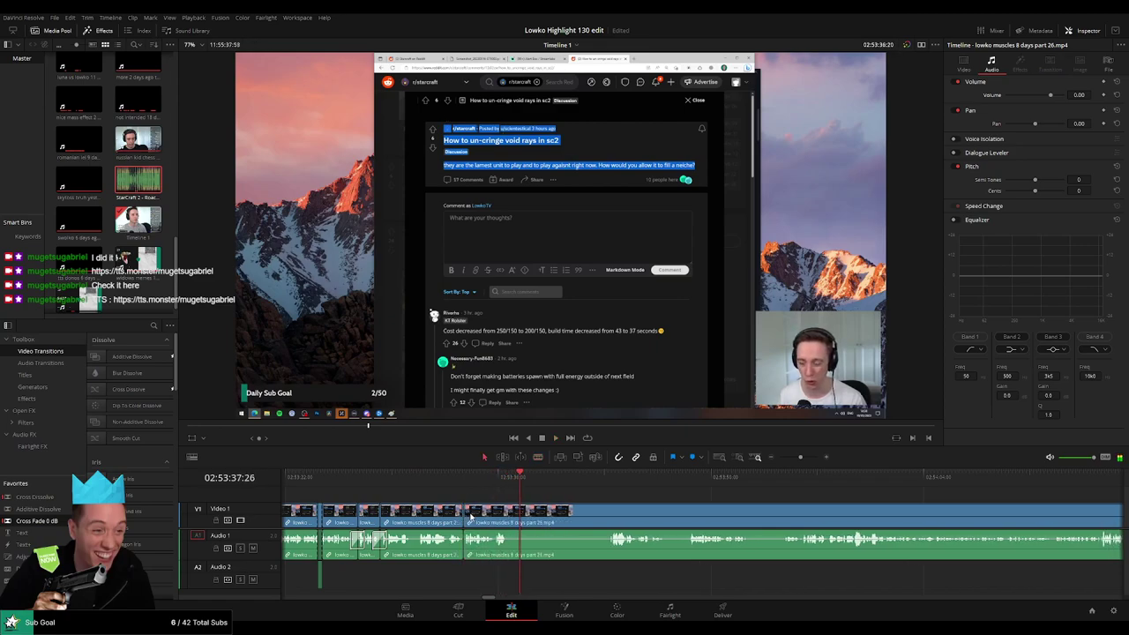
{"action": "left_click", "coordinate": [490, 477]}
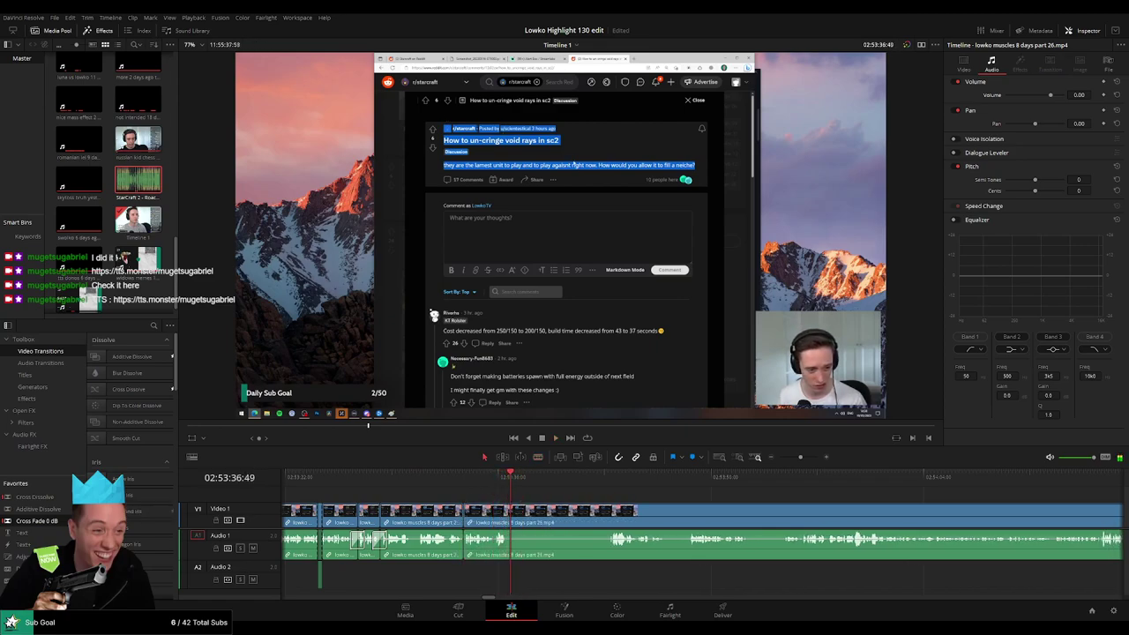
{"action": "key", "text": "ctrl+b"}
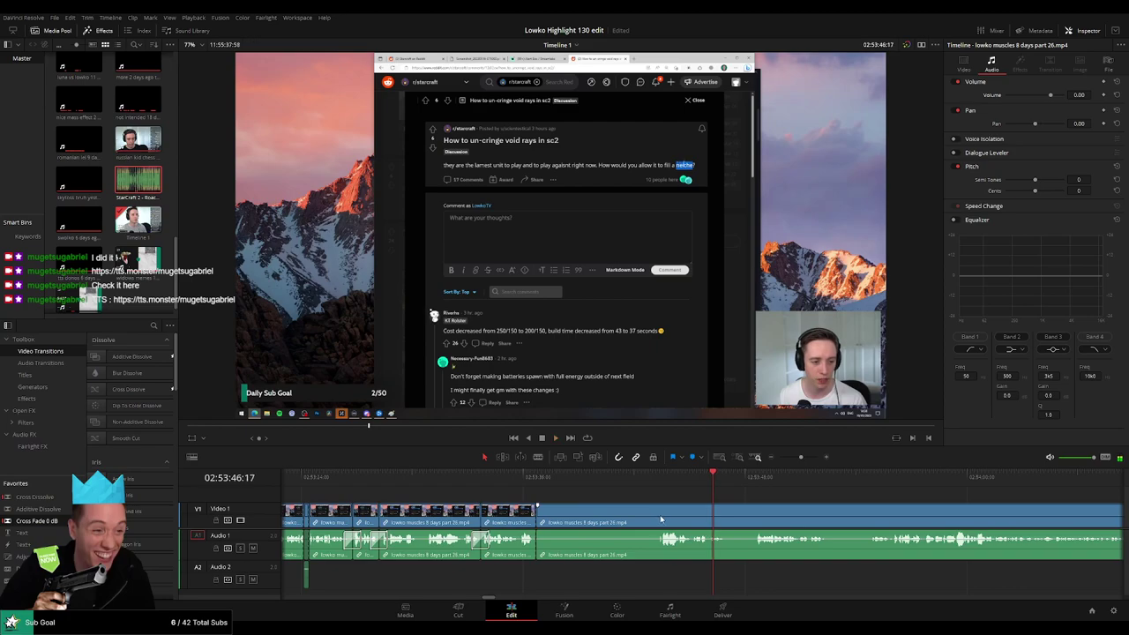
Ripple-delete the unwanted stretch around 02:53:36–02:53:42 and blade where it ends.
{"action": "key", "text": "b"}
{"action": "left_click", "coordinate": [666, 518]}
{"action": "key", "text": "a"}
{"action": "left_click", "coordinate": [617, 521]}
{"action": "key", "text": "shift+Delete"}
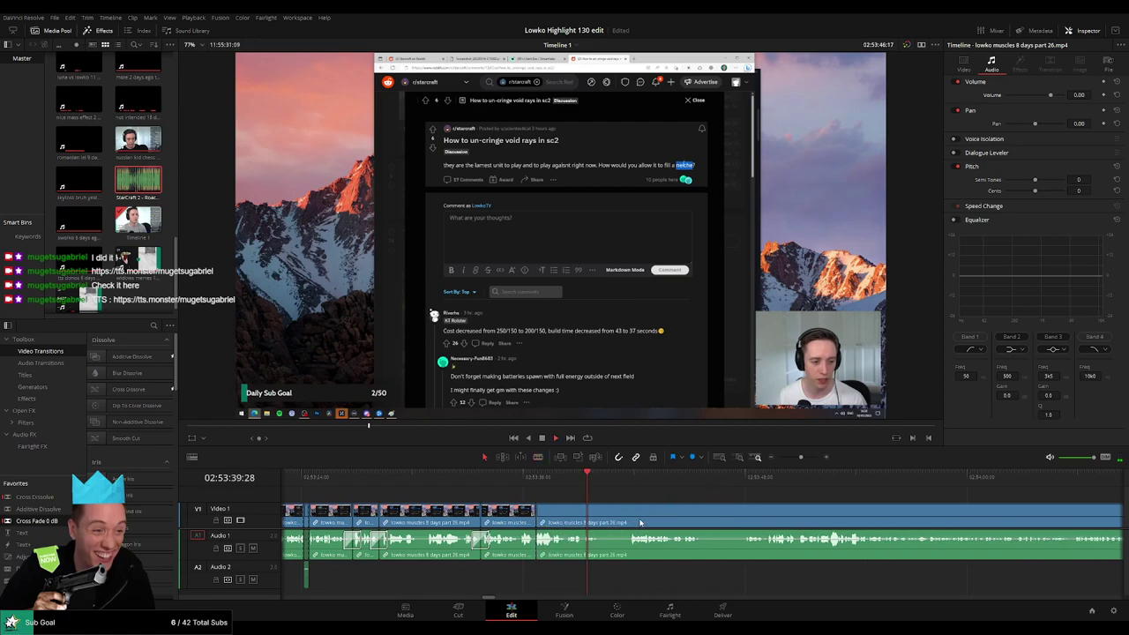
{"action": "key", "text": "b"}
{"action": "left_click", "coordinate": [601, 516]}
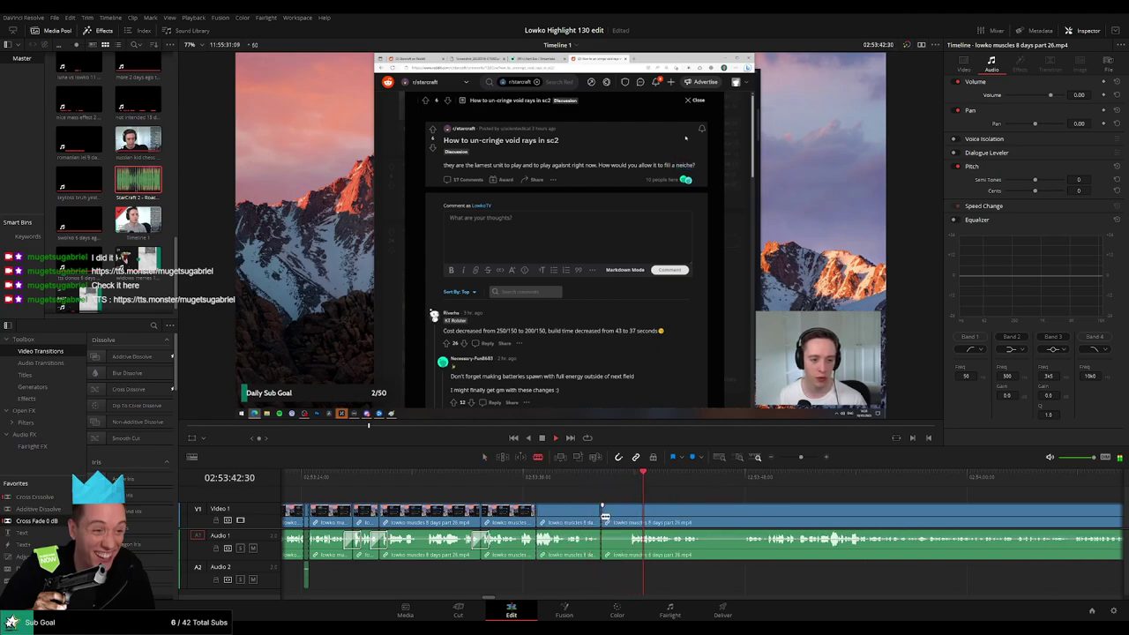
Ripple delete two selected stretches of the stream clip so the footage closes up.
{"action": "key", "text": "a"}
{"action": "left_click", "coordinate": [635, 516]}
{"action": "key", "text": "shift+Delete"}
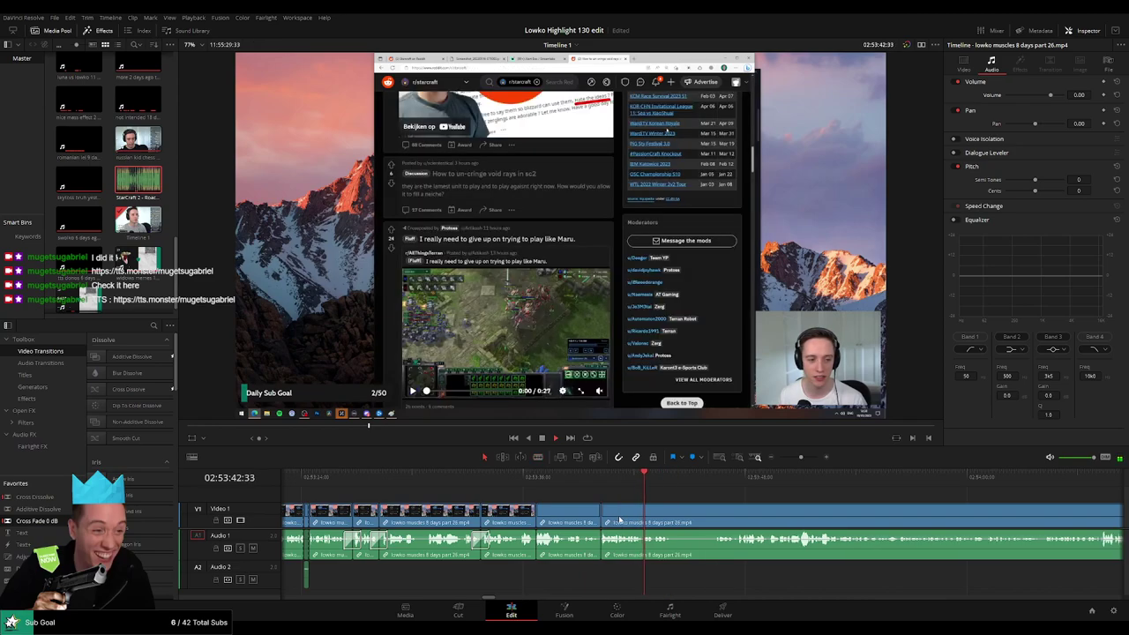
{"action": "left_click", "coordinate": [481, 518]}
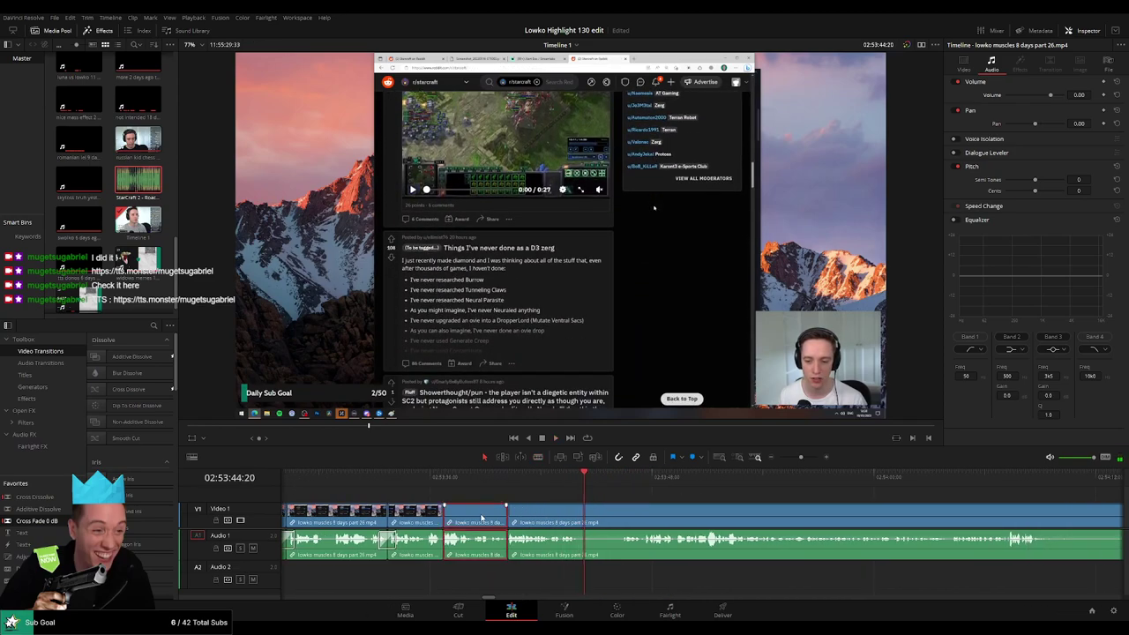
{"action": "key", "text": "shift+Delete"}
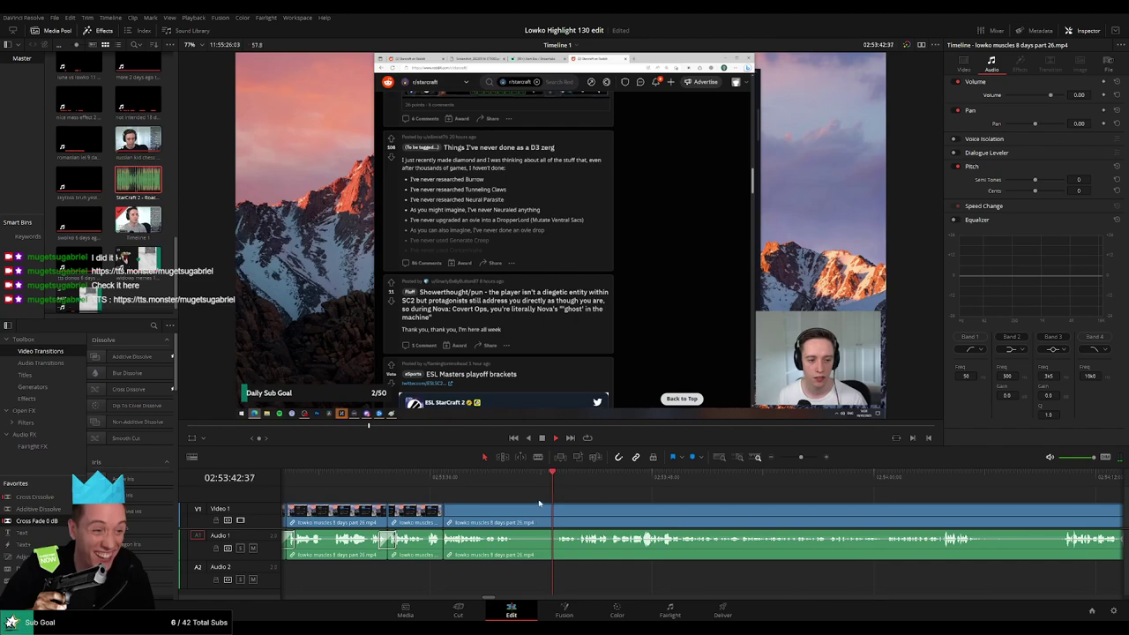
Blade around a dull moment and ripple delete the short piece between the cuts.
{"action": "left_click", "coordinate": [525, 511]}
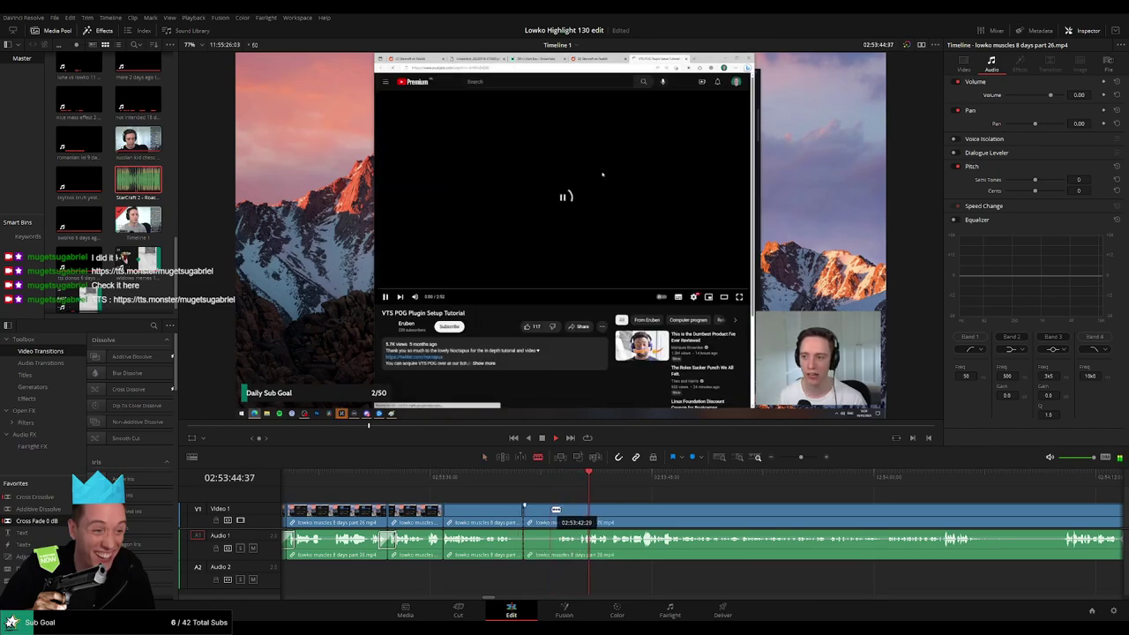
{"action": "left_click", "coordinate": [552, 511]}
{"action": "key", "text": "a"}
{"action": "left_click", "coordinate": [540, 513]}
{"action": "key", "text": "shift+Delete"}
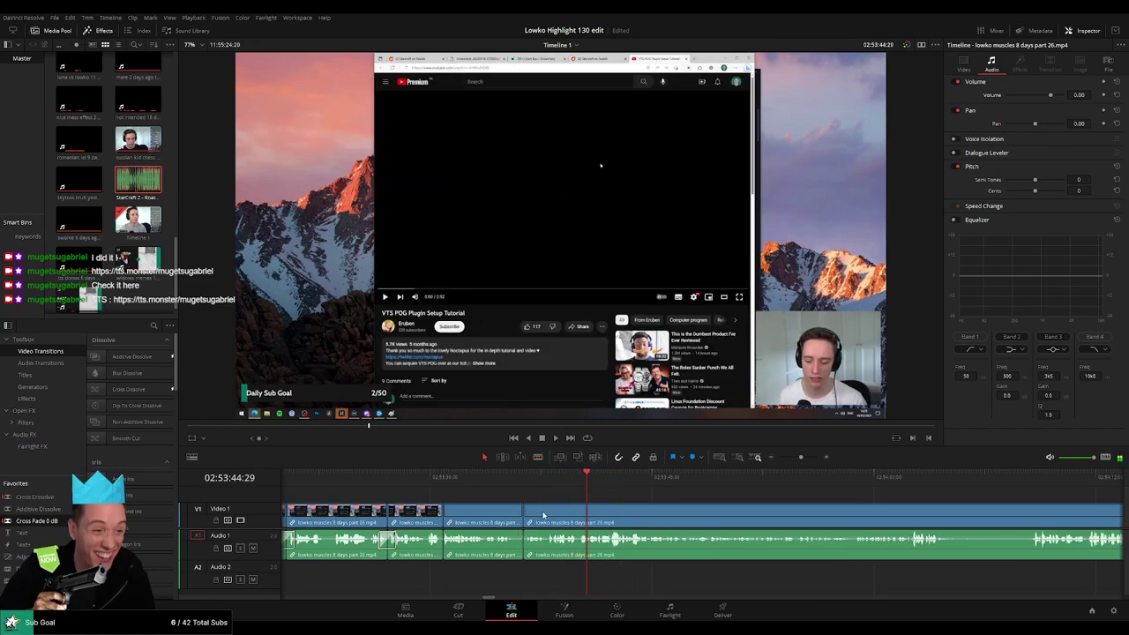
Jump back and zoom the timeline out to review the new edits.
{"action": "left_click", "coordinate": [525, 478]}
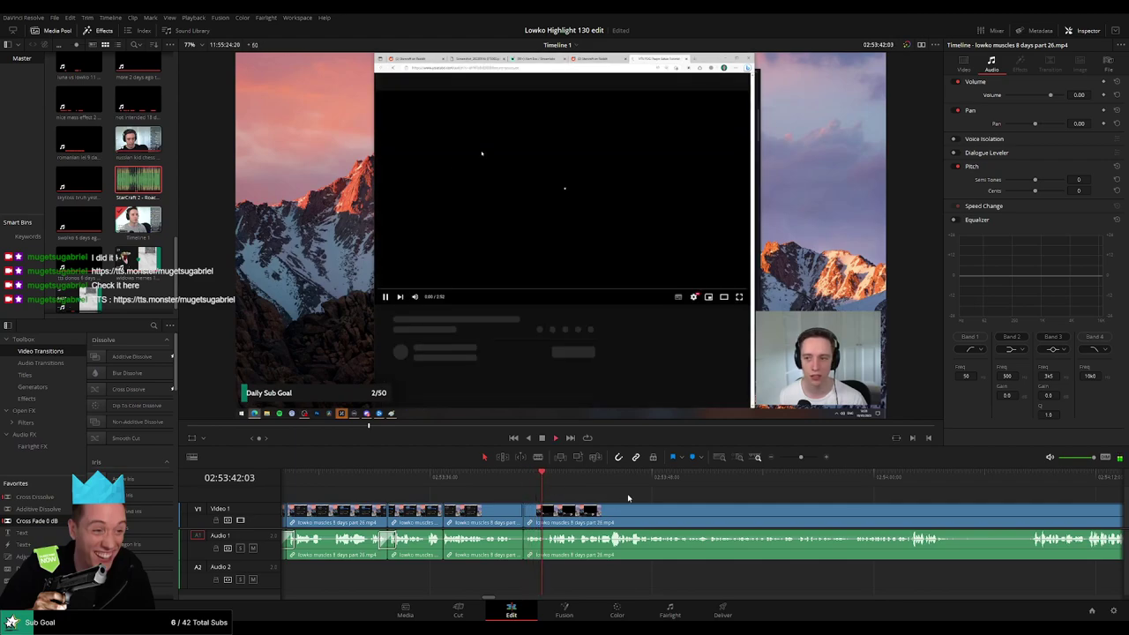
{"action": "left_click_drag", "start_coordinate": [799, 457], "coordinate": [794, 457]}
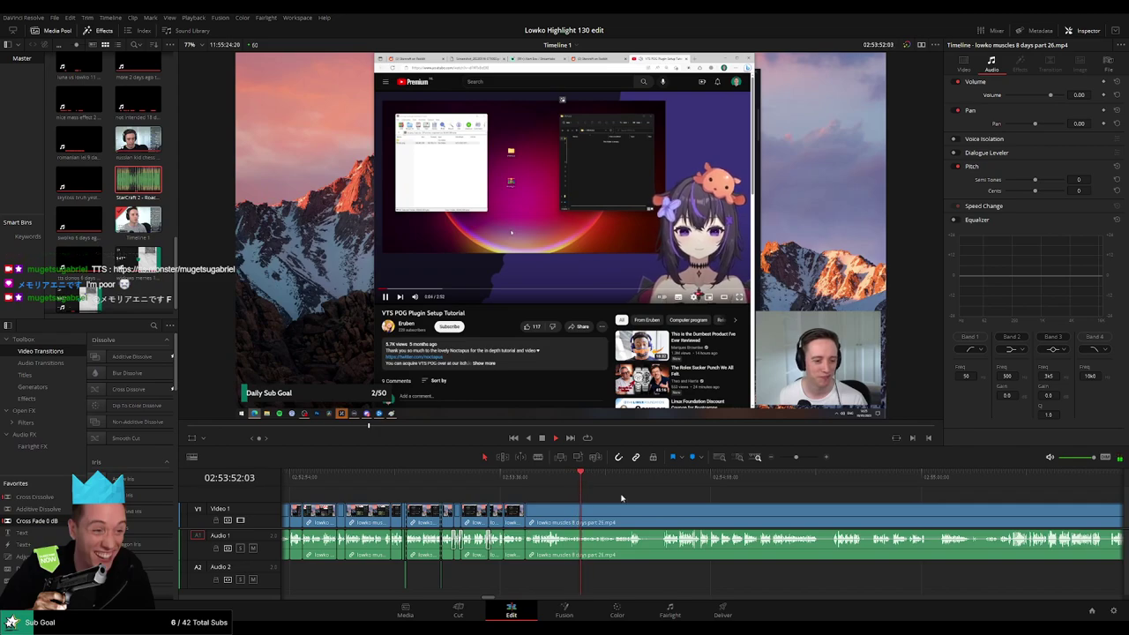
{"action": "scroll", "coordinate": [538, 494], "scroll_direction": "down", "scroll_amount": 1}
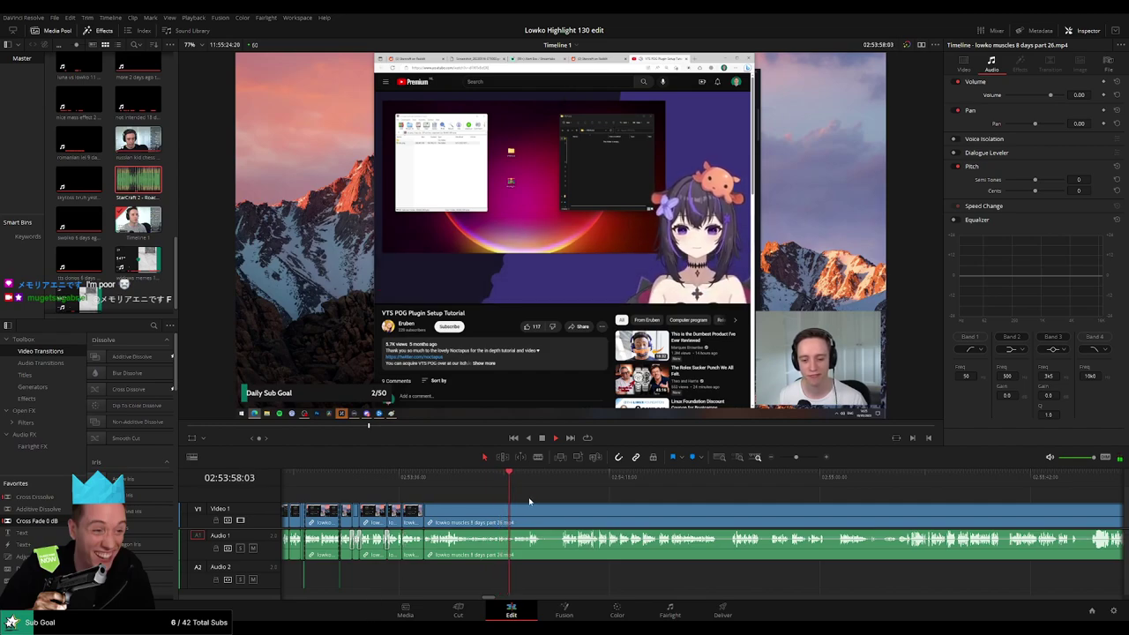
{"action": "scroll", "coordinate": [712, 503], "scroll_direction": "up", "scroll_amount": 2}
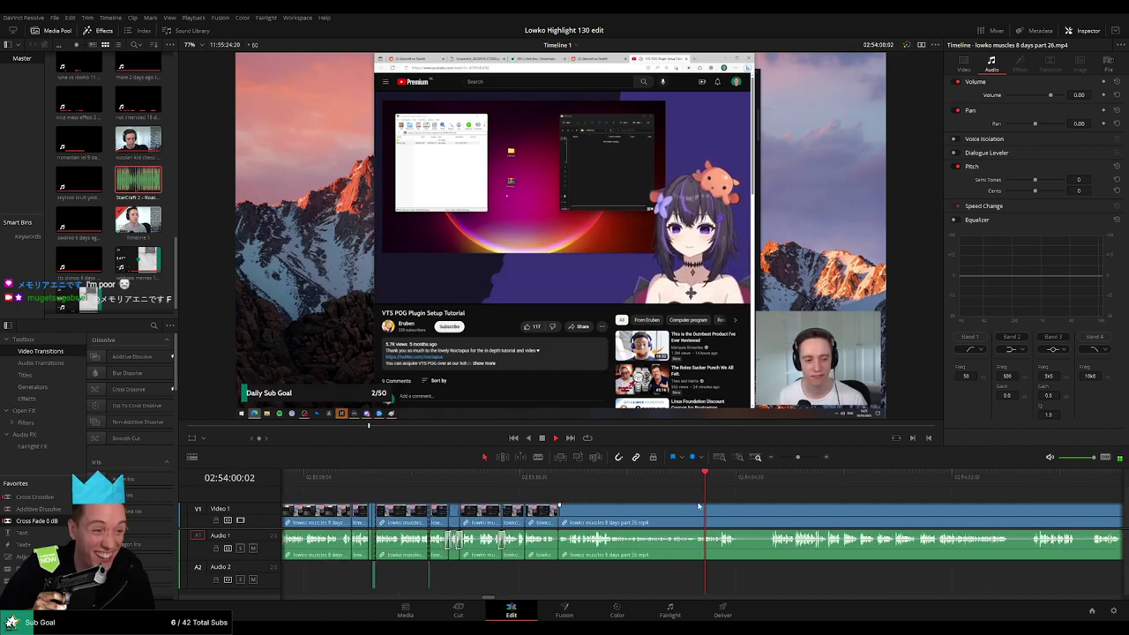
{"action": "scroll", "coordinate": [713, 503], "scroll_direction": "right", "scroll_amount": 5}
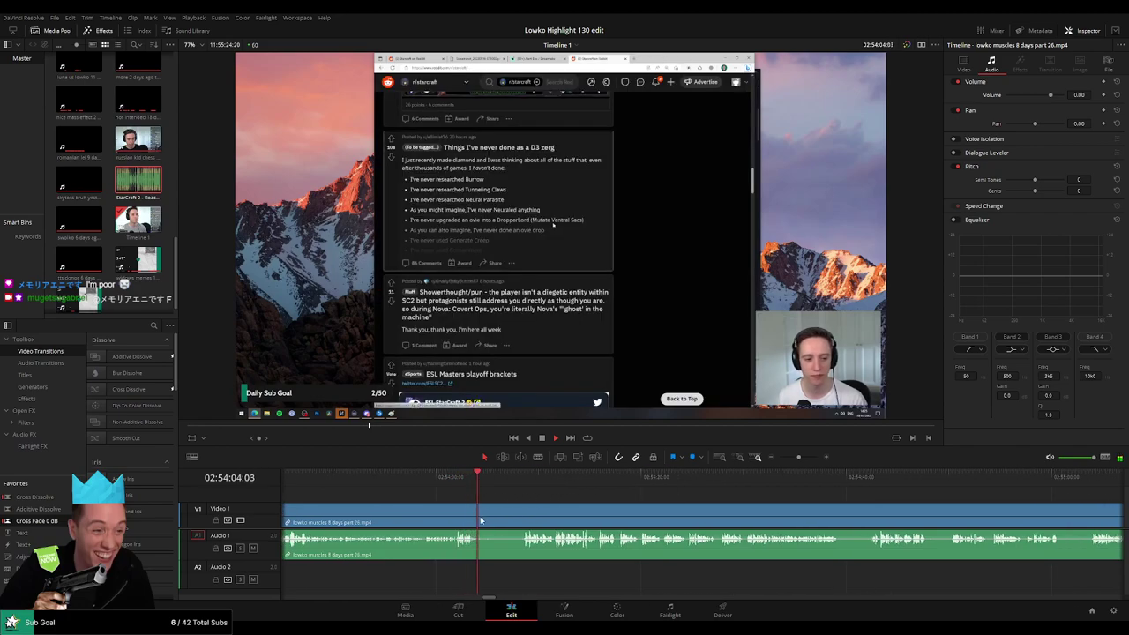
Blade around a dull Reddit stretch, delete the piece, and play back the join.
{"action": "key", "text": "b"}
{"action": "left_click", "coordinate": [480, 519]}
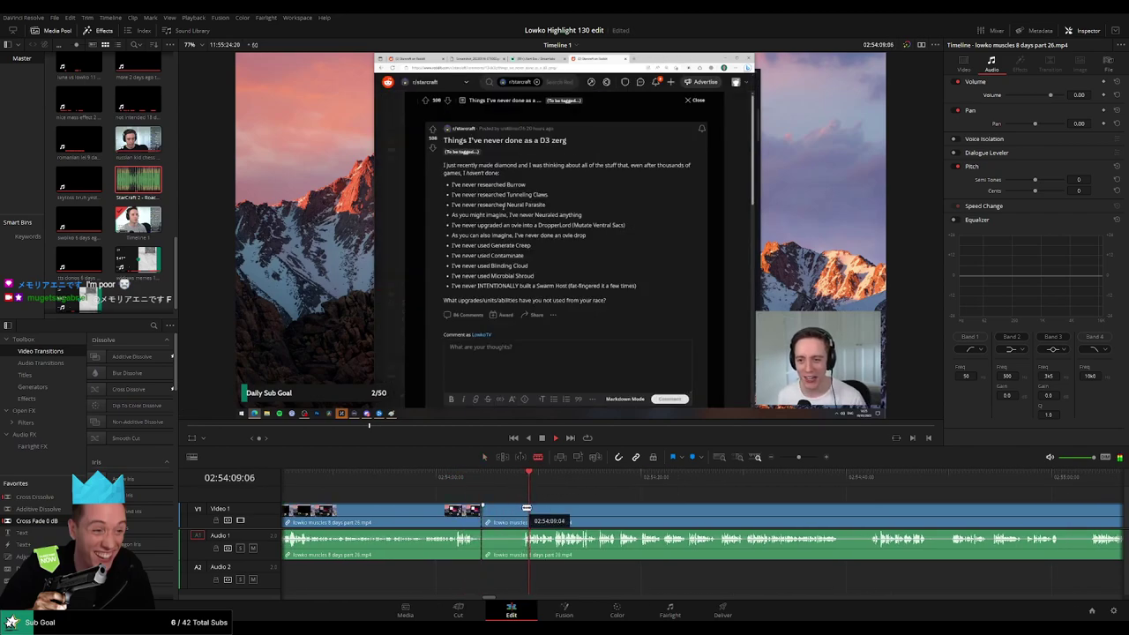
{"action": "left_click", "coordinate": [519, 511]}
{"action": "key", "text": "a"}
{"action": "left_click", "coordinate": [503, 518]}
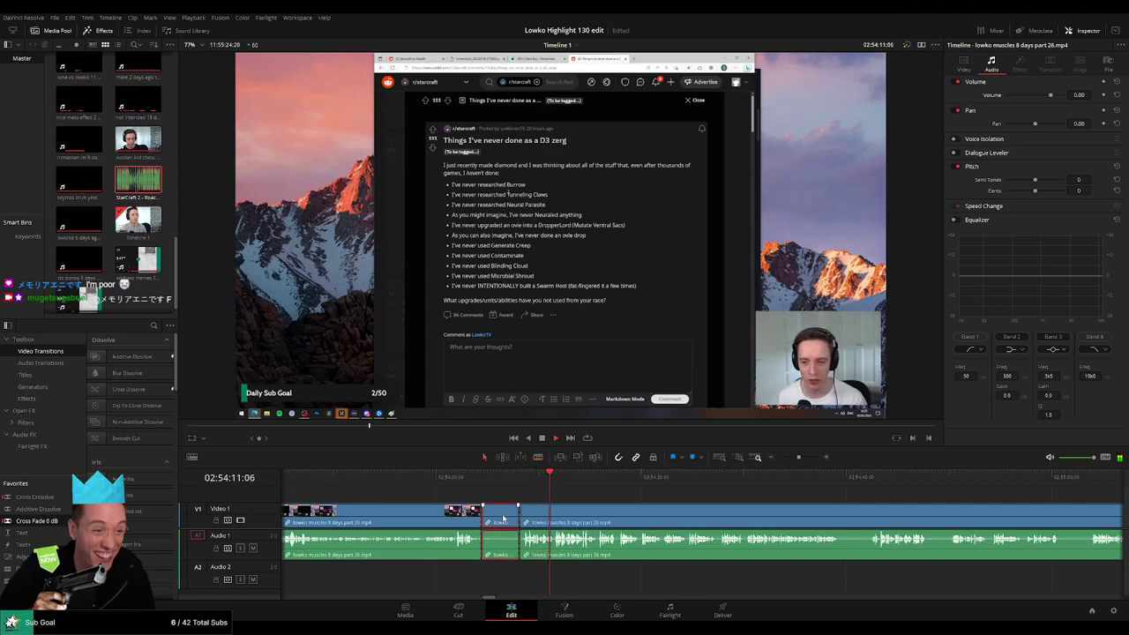
{"action": "key", "text": "Delete"}
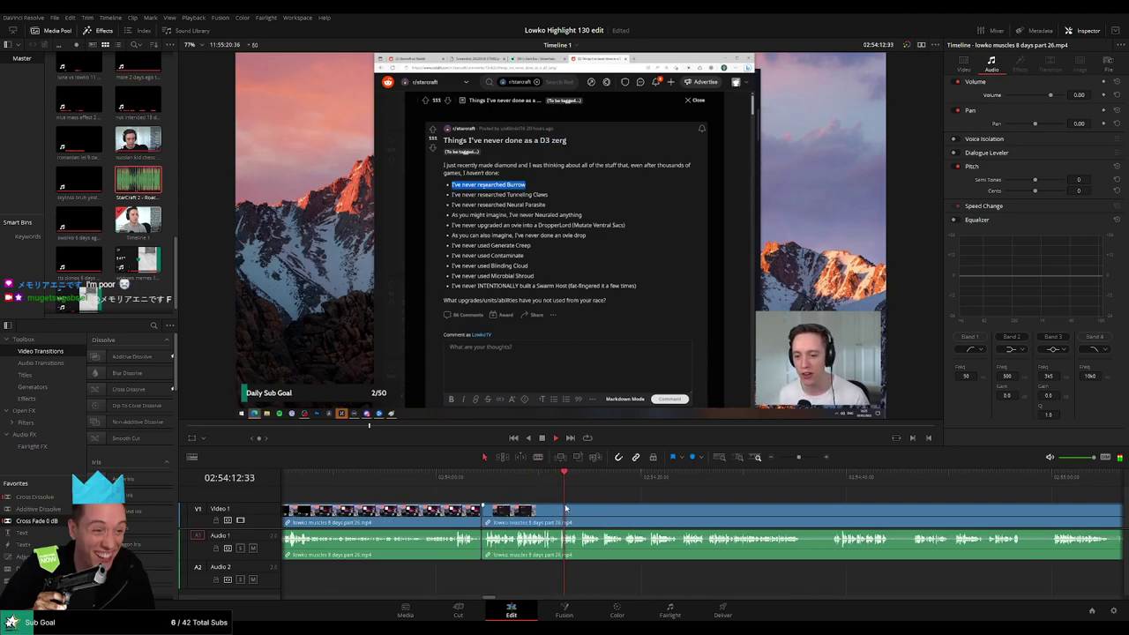
{"action": "left_click", "coordinate": [518, 479]}
{"action": "key", "text": "space"}
{"action": "left_click", "coordinate": [493, 480]}
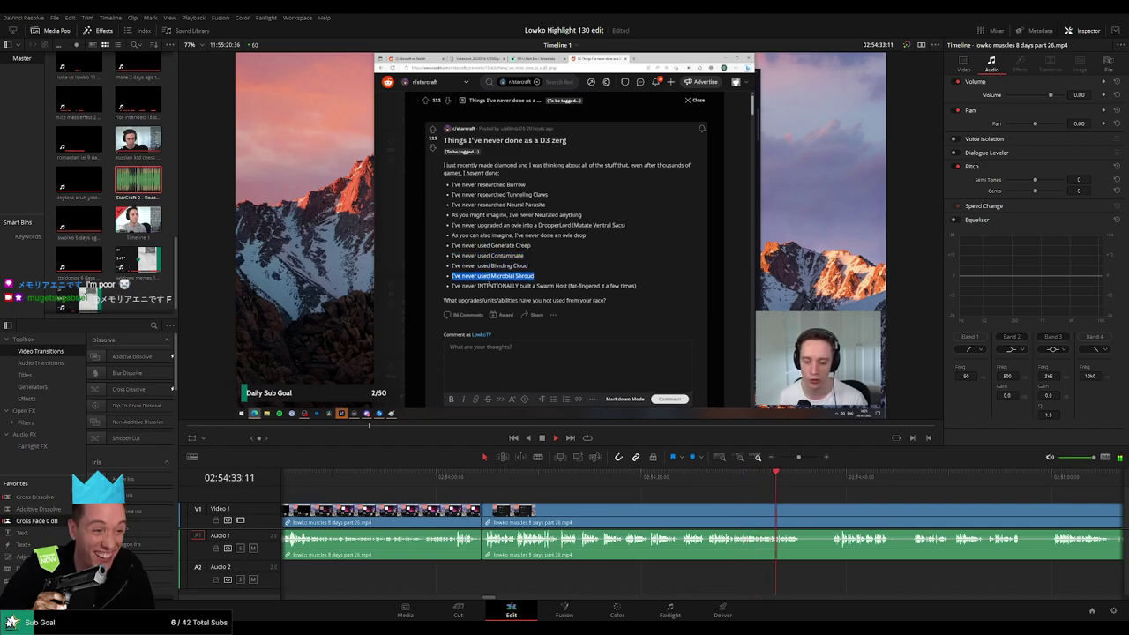
Split the clip at a new point, try deleting the earlier portion, then undo it.
{"action": "scroll", "coordinate": [542, 483], "scroll_direction": "up", "scroll_amount": 2}
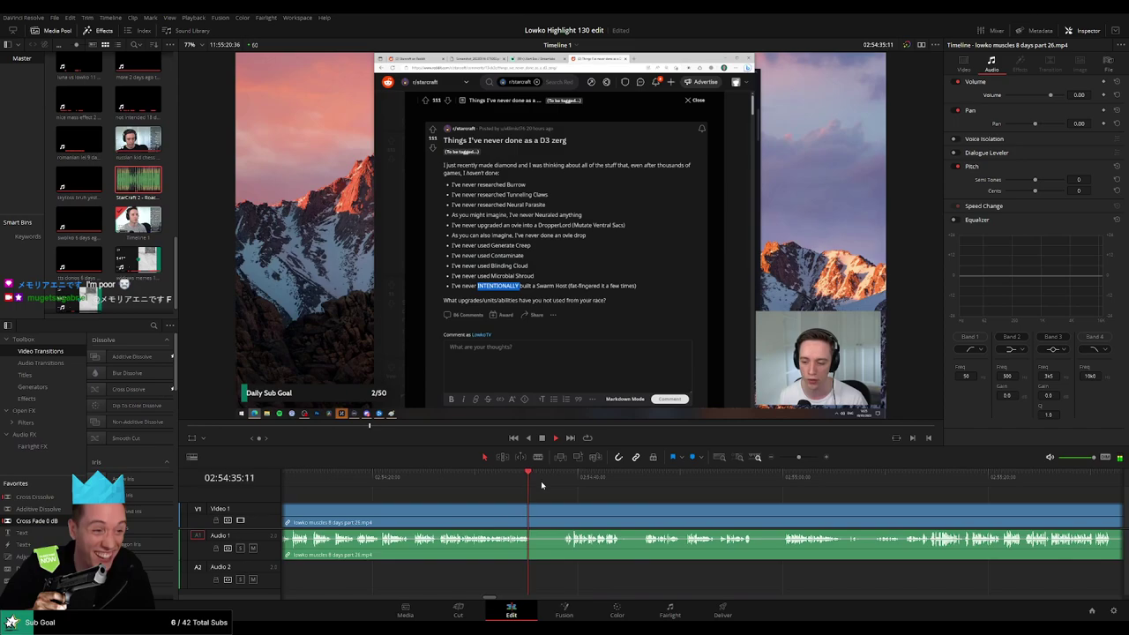
{"action": "key", "text": "b"}
{"action": "left_click", "coordinate": [533, 516]}
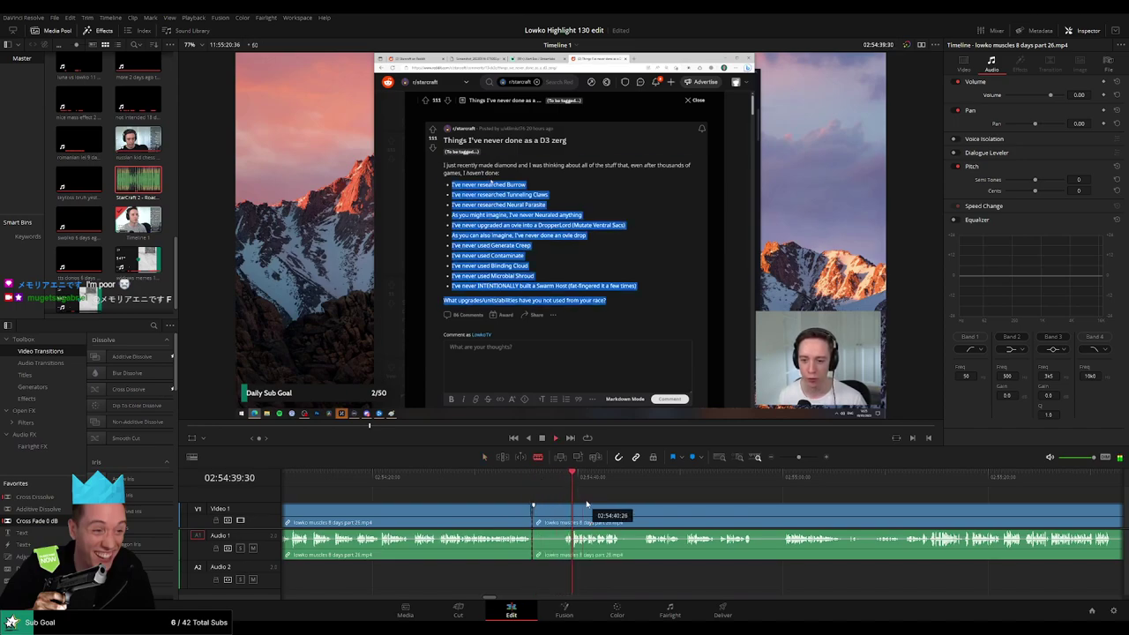
{"action": "scroll", "coordinate": [587, 504], "scroll_direction": "up", "scroll_amount": 2}
{"action": "key", "text": "a"}
{"action": "left_click", "coordinate": [565, 514]}
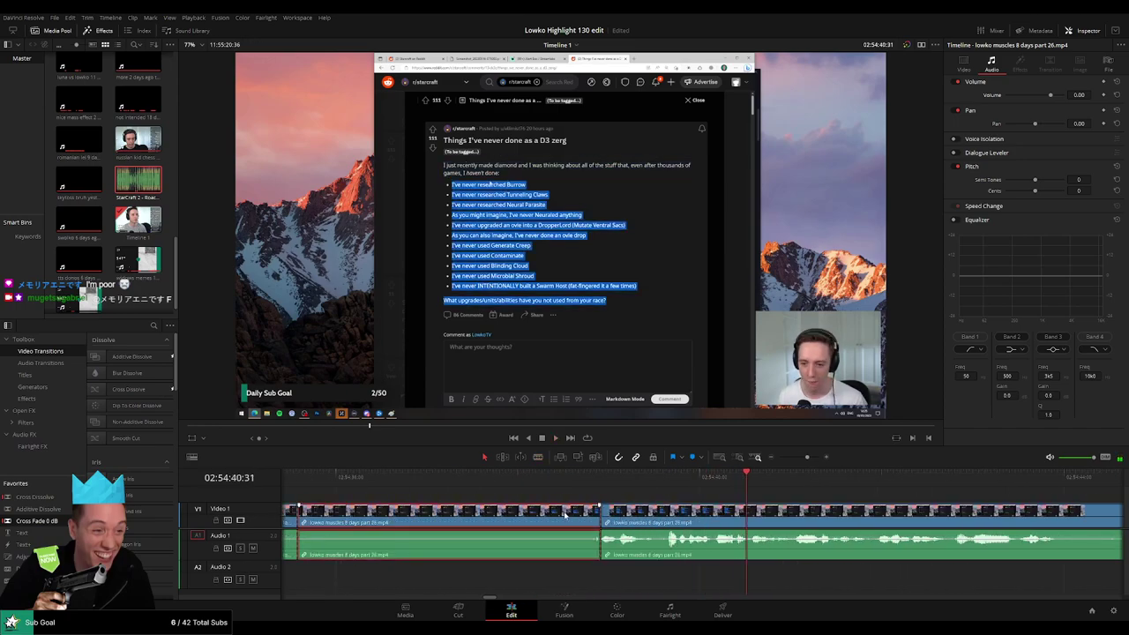
{"action": "key", "text": "Delete"}
{"action": "key", "text": "ctrl+z"}
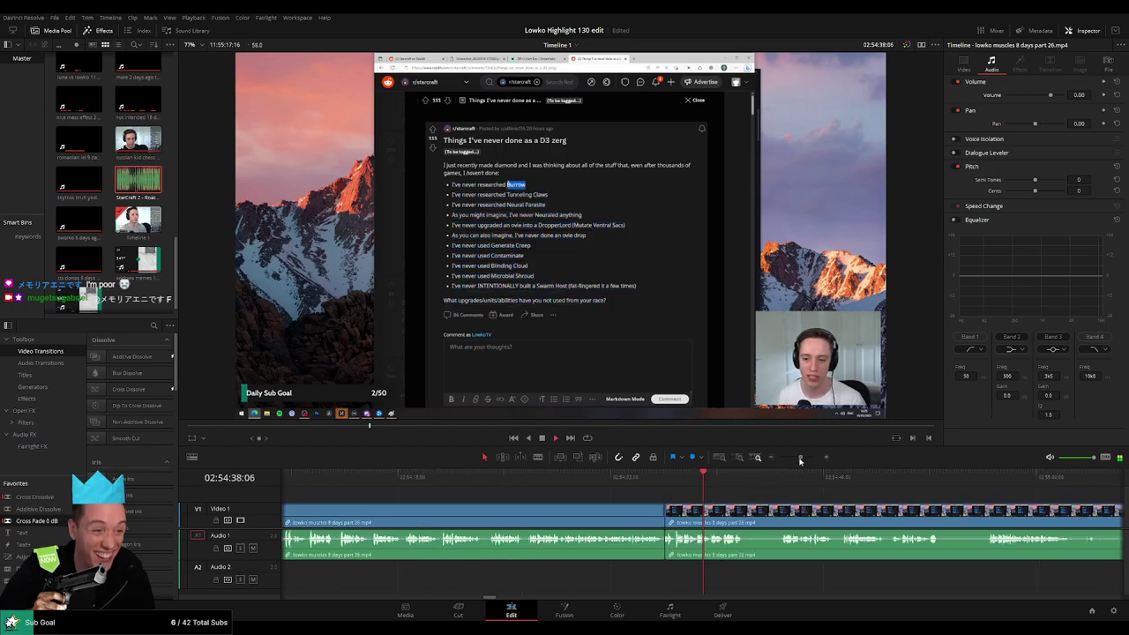
{"action": "left_click", "coordinate": [678, 477]}
{"action": "scroll", "coordinate": [514, 500], "scroll_direction": "down", "scroll_amount": 2}
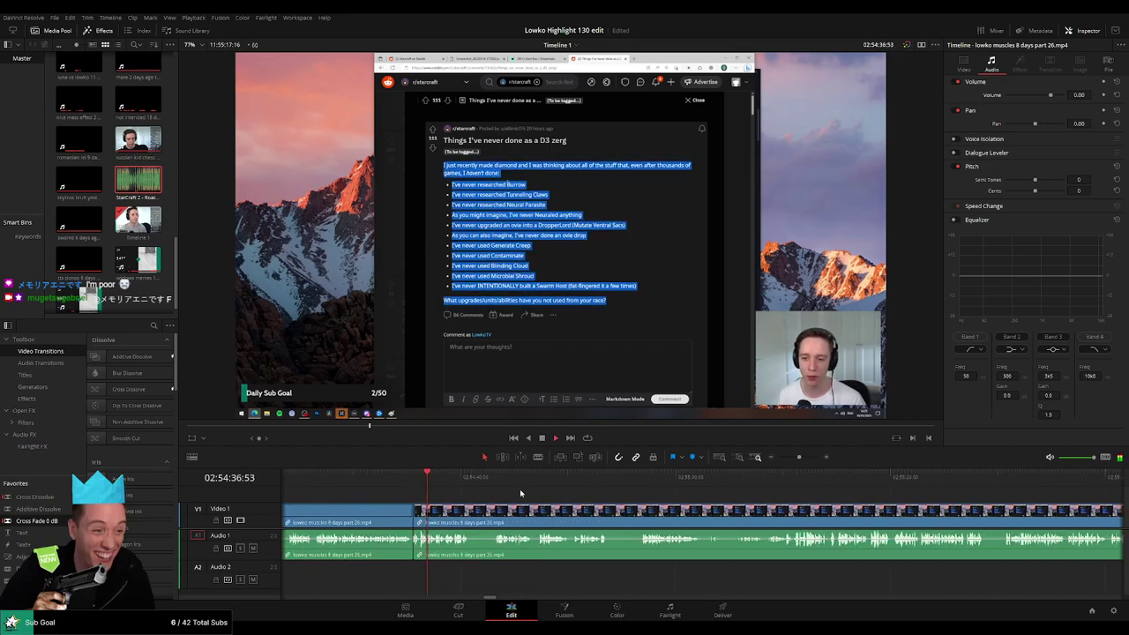
{"action": "scroll", "coordinate": [474, 510], "scroll_direction": "up", "scroll_amount": 3}
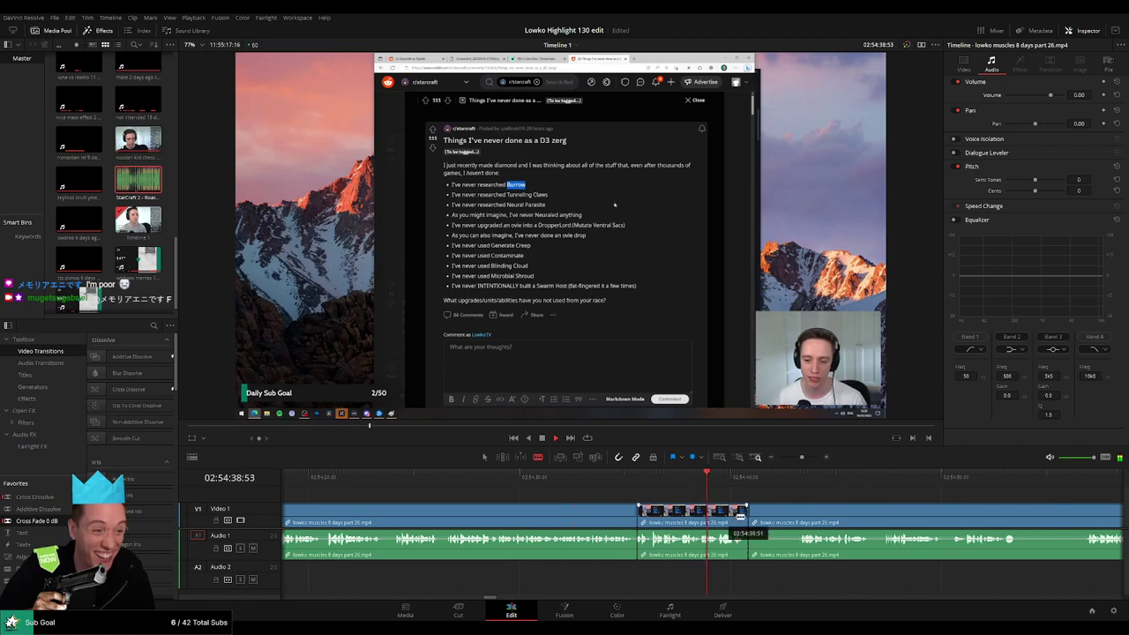
{"action": "scroll", "coordinate": [620, 495], "scroll_direction": "right", "scroll_amount": 3}
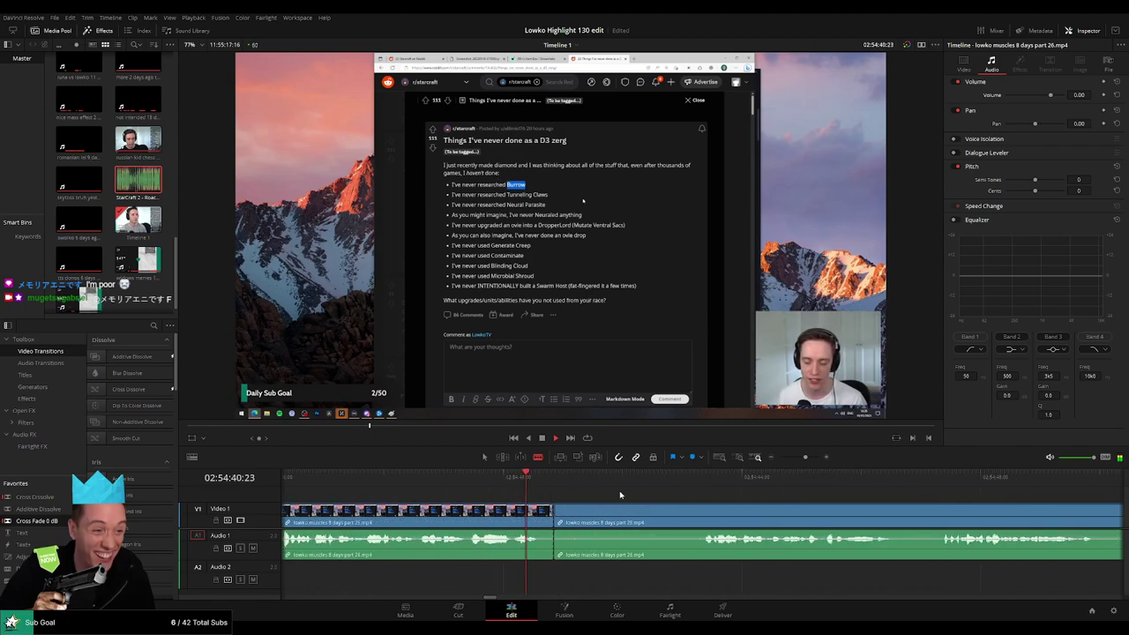
Delete the middle section, then blade around another unwanted stretch and delete it.
{"action": "left_click", "coordinate": [697, 512]}
{"action": "key", "text": "Delete"}
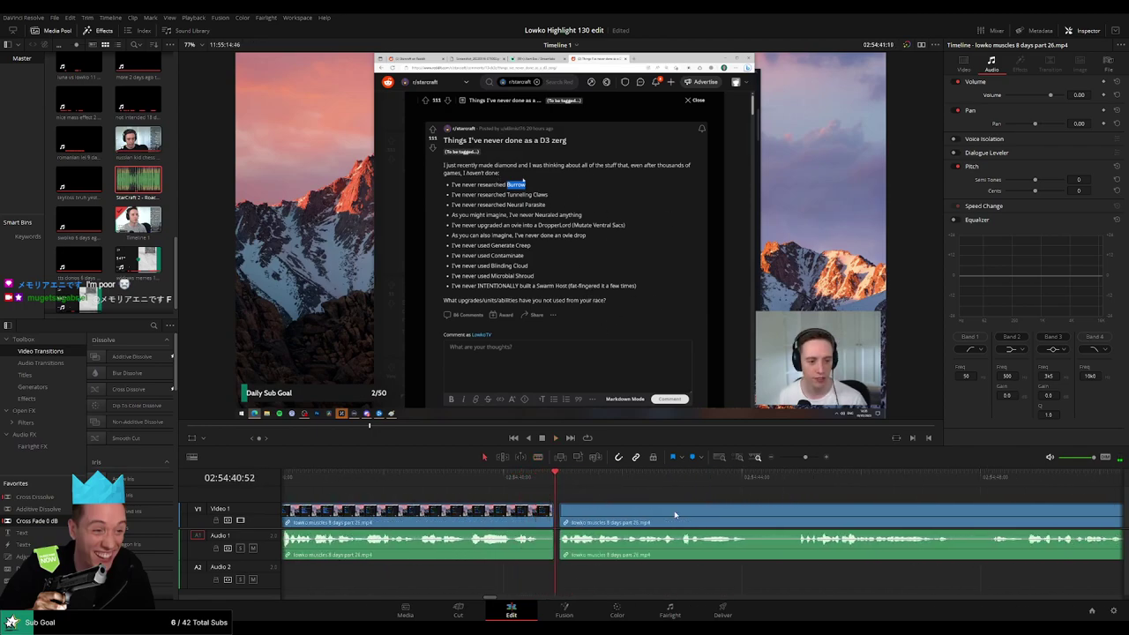
{"action": "scroll", "coordinate": [595, 505], "scroll_direction": "right", "scroll_amount": 2}
{"action": "key", "text": "b"}
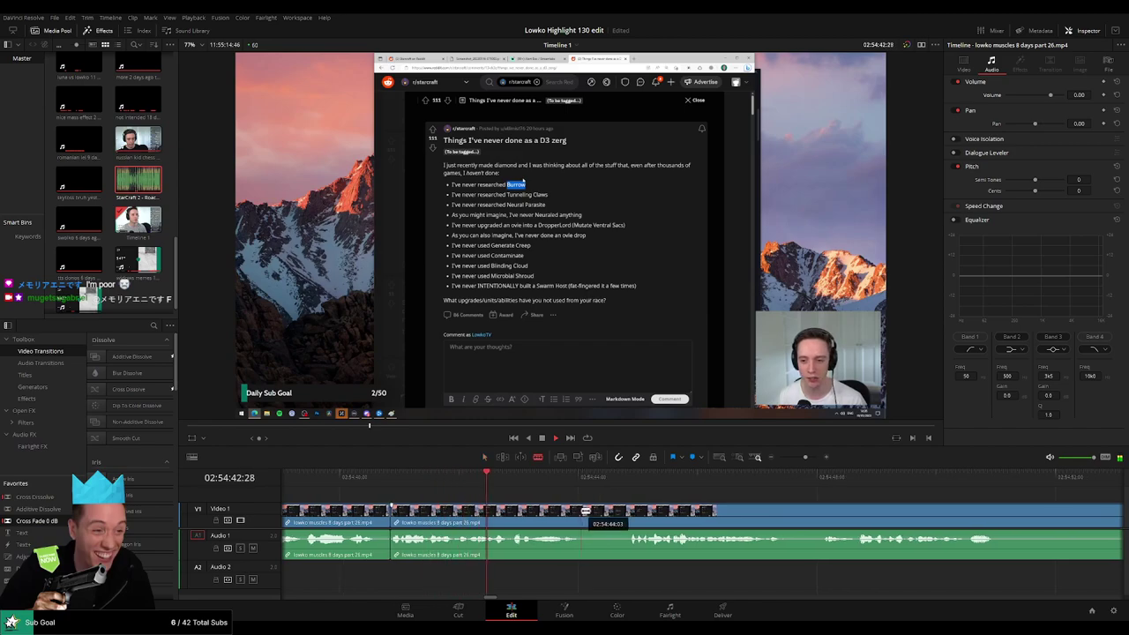
{"action": "left_click", "coordinate": [580, 510]}
{"action": "left_click", "coordinate": [628, 509]}
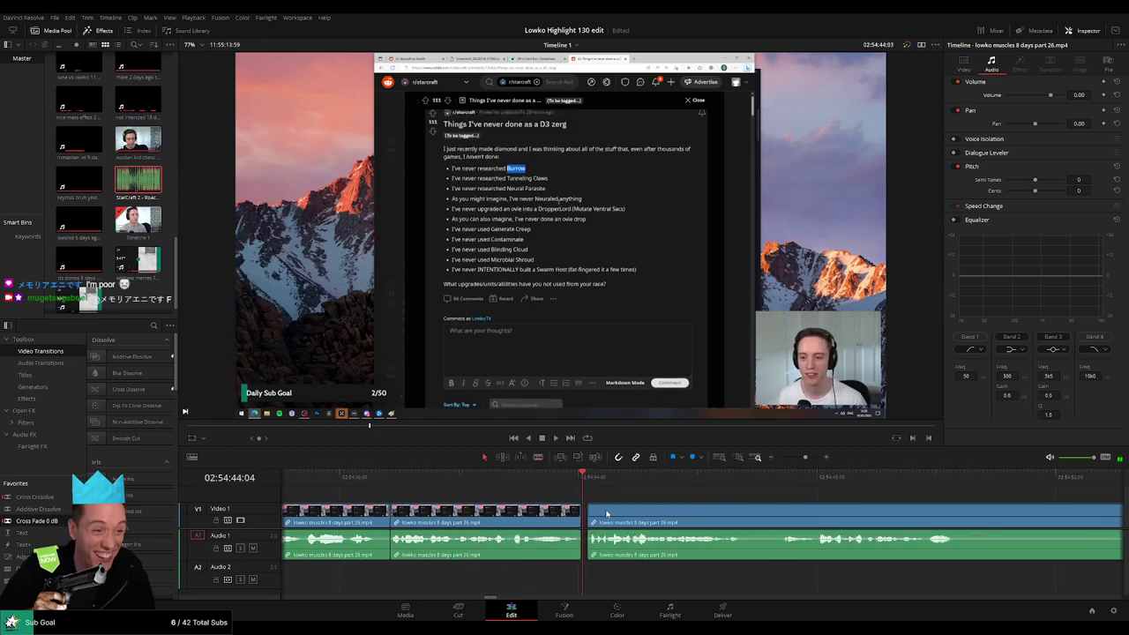
{"action": "key", "text": "Delete"}
{"action": "scroll", "coordinate": [586, 502], "scroll_direction": "right", "scroll_amount": 2}
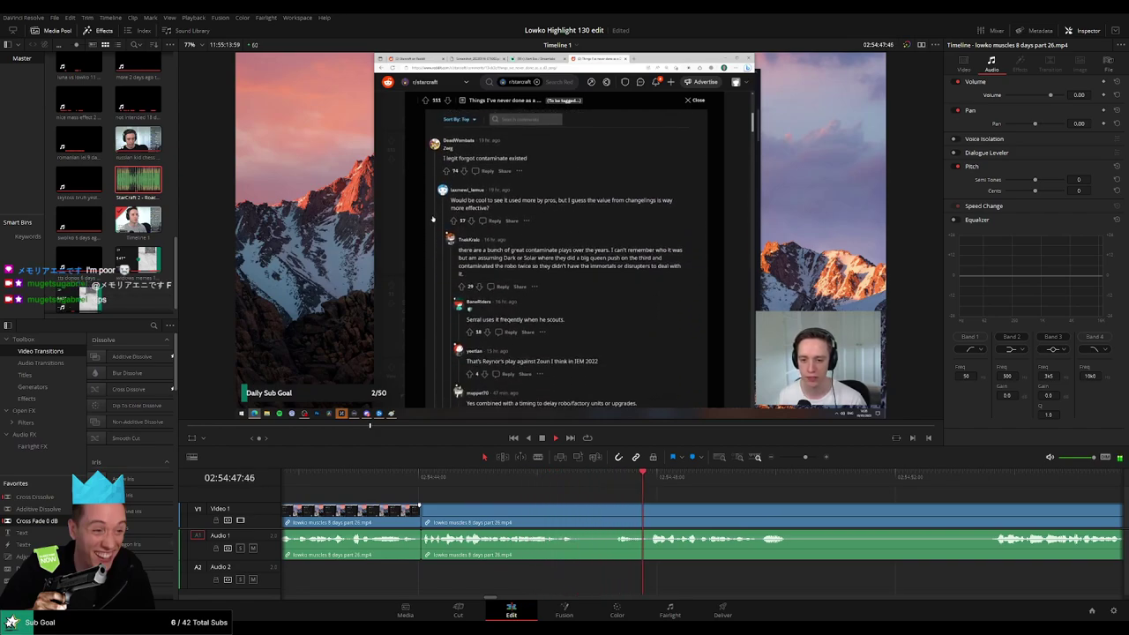
Zoom out, cut out the next dull section, and resume playback to check it.
{"action": "key", "text": "ctrl+minus"}
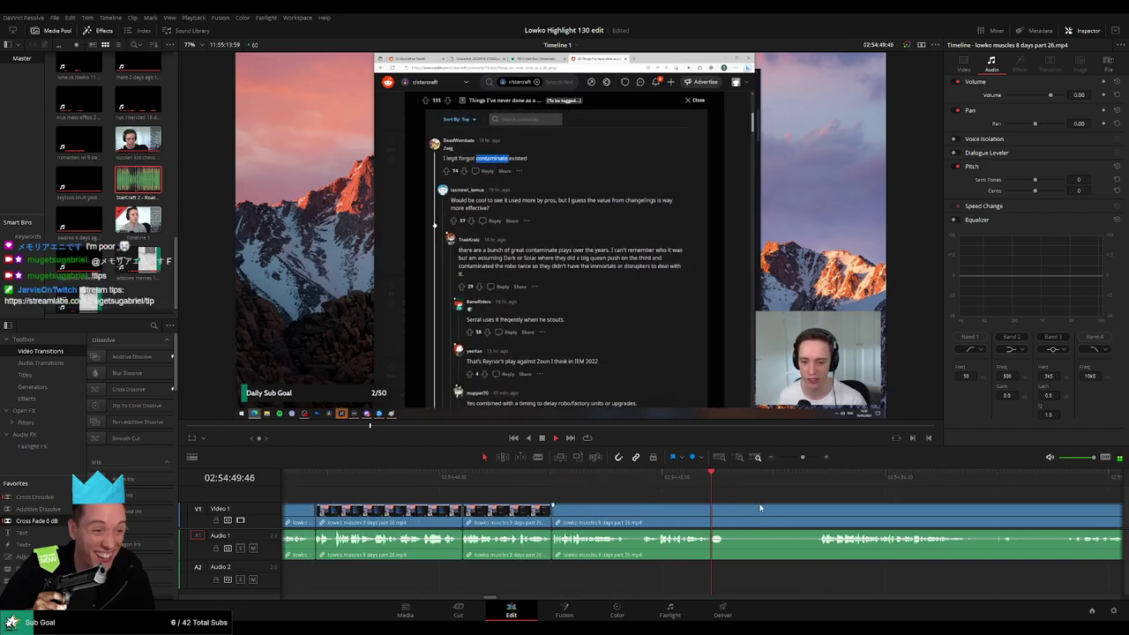
{"action": "key", "text": "b"}
{"action": "left_click", "coordinate": [536, 515]}
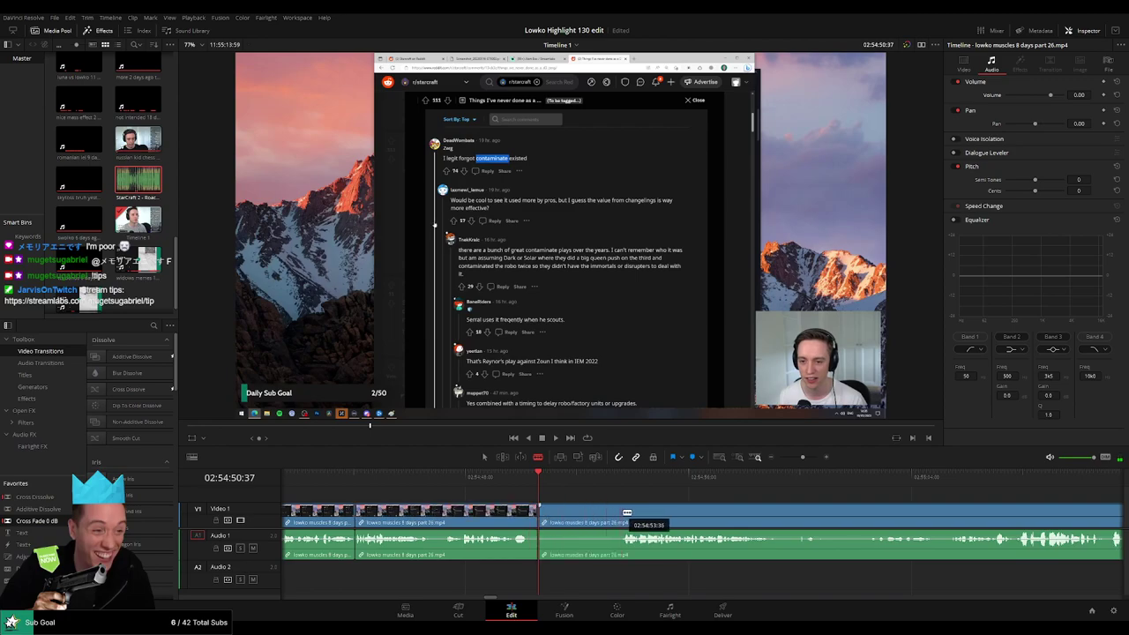
{"action": "left_click", "coordinate": [620, 513]}
{"action": "key", "text": "Delete"}
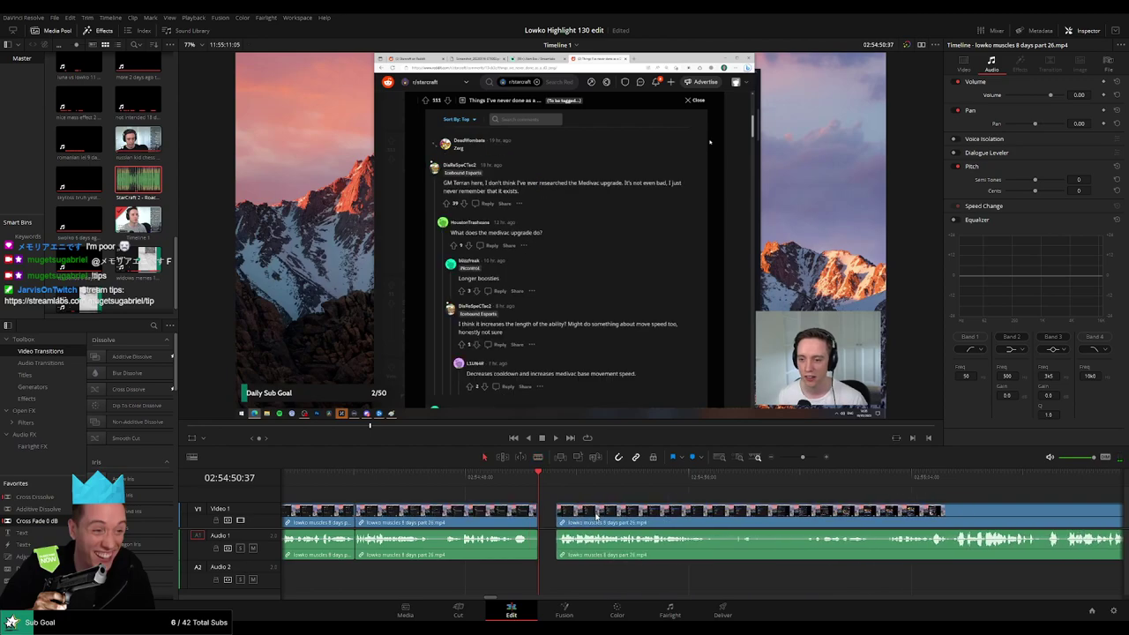
{"action": "key", "text": "space"}
{"action": "scroll", "coordinate": [582, 499], "scroll_direction": "right", "scroll_amount": 3}
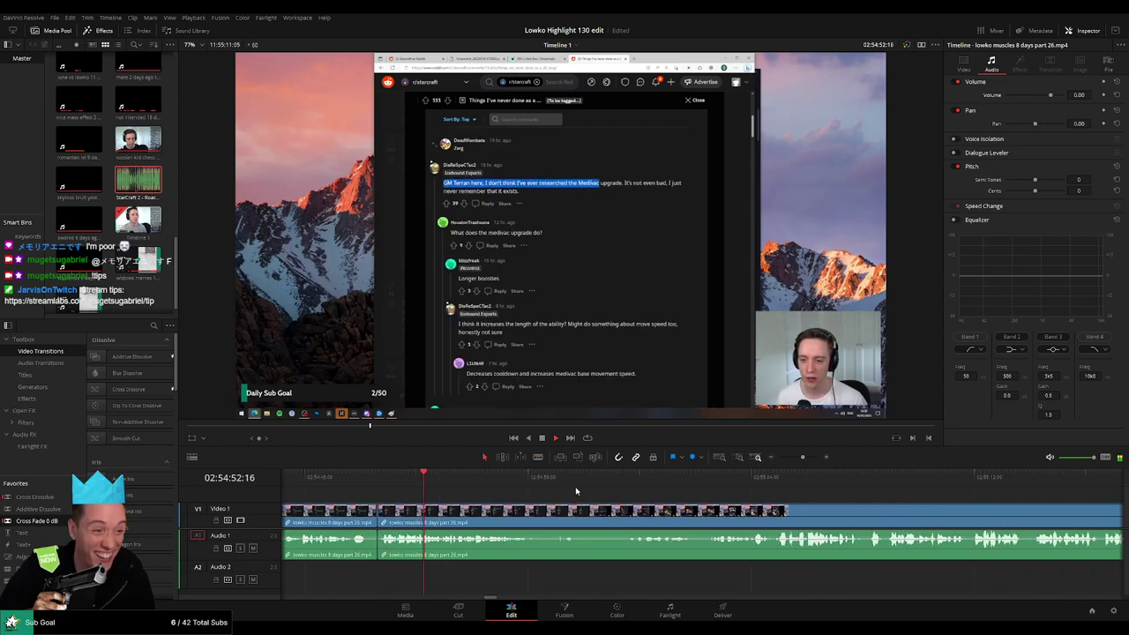
Split the clips at the playhead and jump ahead through the footage.
{"action": "key", "text": "b"}
{"action": "left_click", "coordinate": [538, 512]}
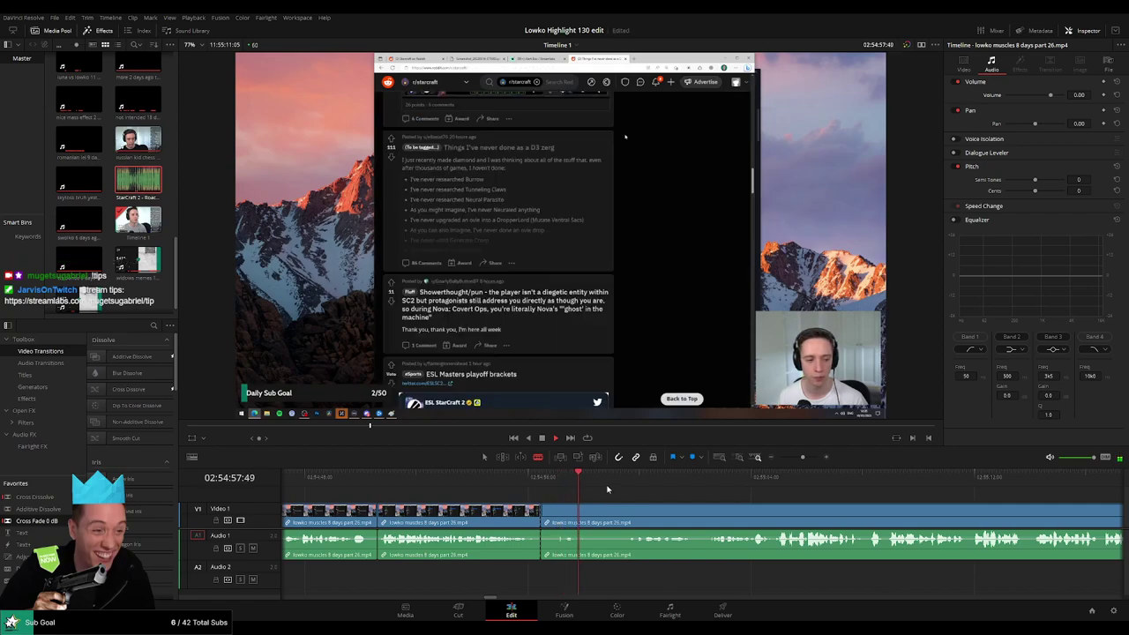
{"action": "left_click", "coordinate": [624, 501]}
{"action": "scroll", "coordinate": [635, 499], "scroll_direction": "right", "scroll_amount": 2}
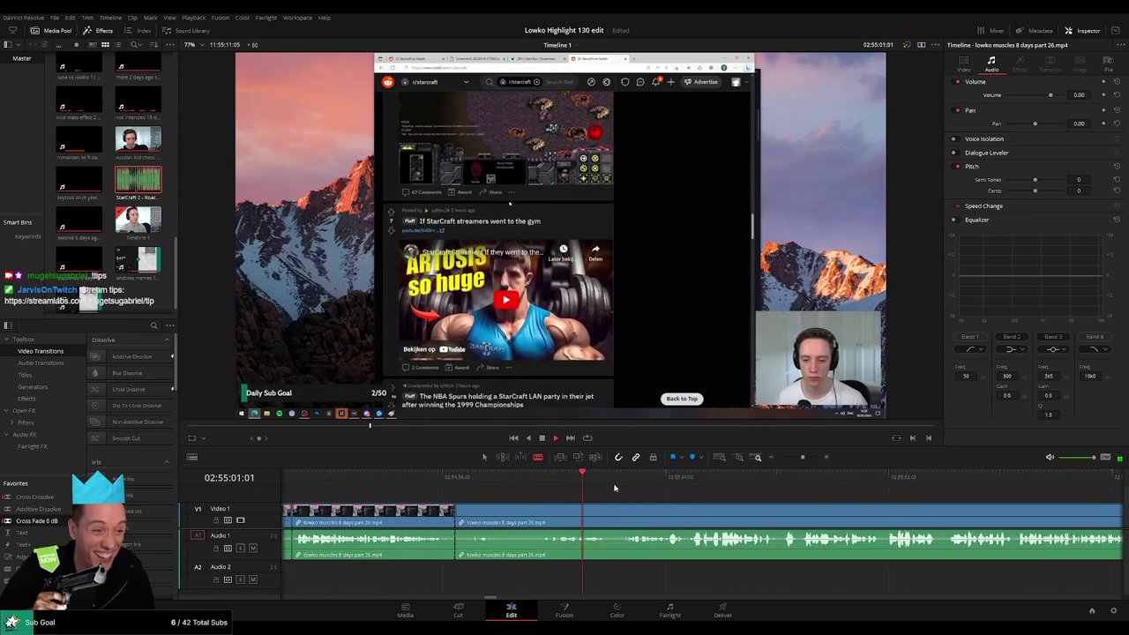
{"action": "left_click", "coordinate": [621, 482]}
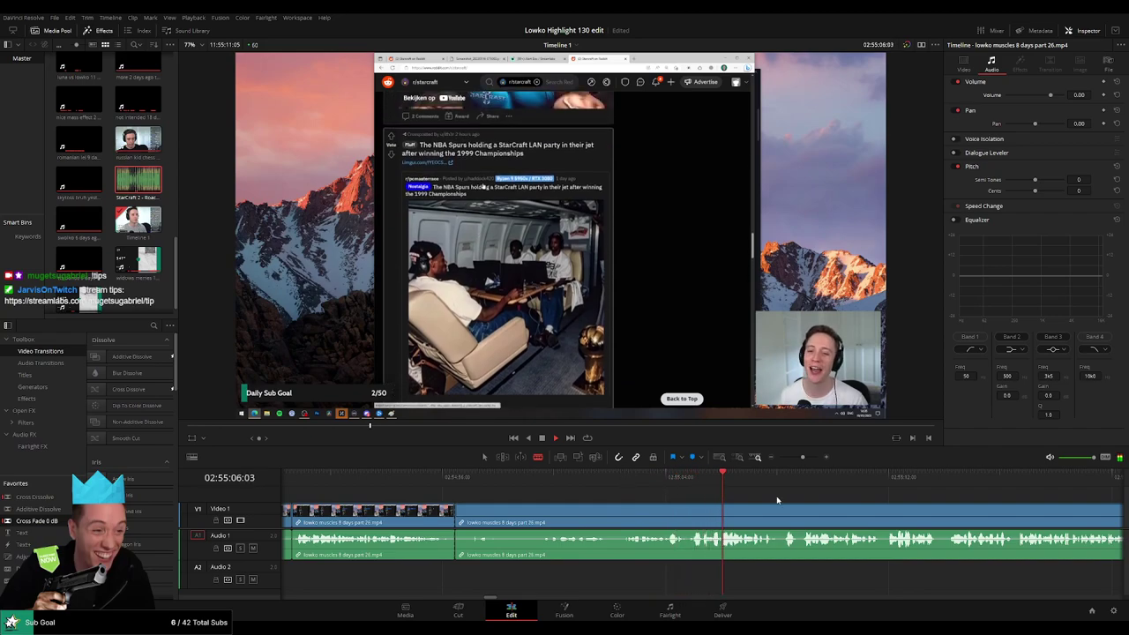
{"action": "left_click_drag", "start_coordinate": [803, 457], "coordinate": [795, 457]}
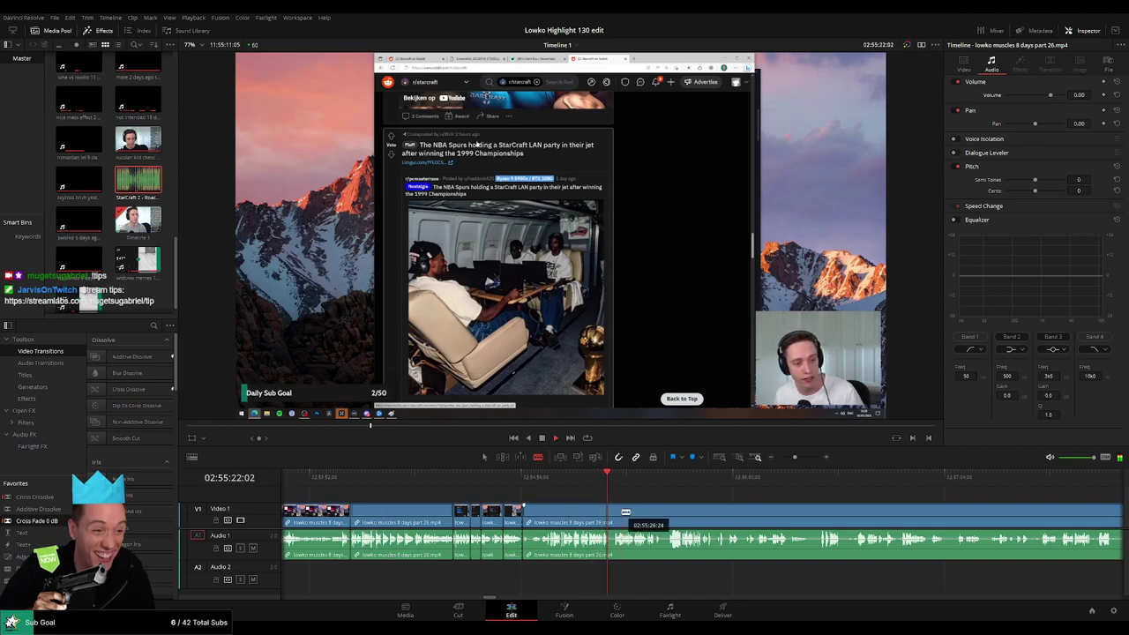
{"action": "scroll", "coordinate": [582, 503], "scroll_direction": "up", "scroll_amount": 2}
{"action": "scroll", "coordinate": [564, 499], "scroll_direction": "up", "scroll_amount": 2}
{"action": "scroll", "coordinate": [556, 498], "scroll_direction": "up", "scroll_amount": 2}
{"action": "scroll", "coordinate": [550, 497], "scroll_direction": "up", "scroll_amount": 2}
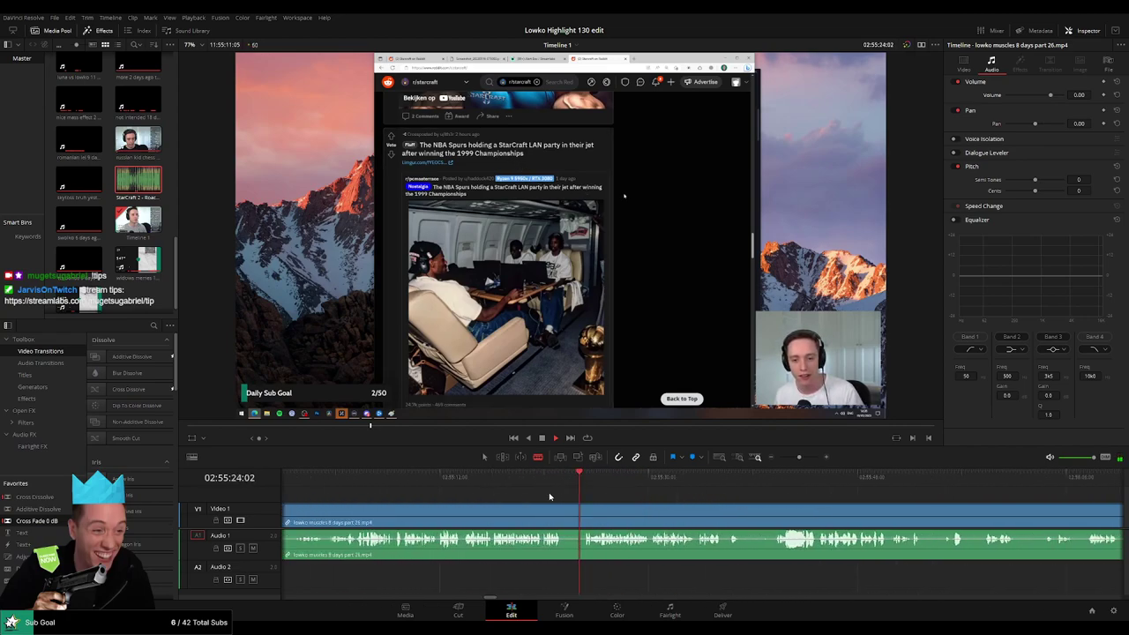
{"action": "scroll", "coordinate": [550, 496], "scroll_direction": "down", "scroll_amount": 1}
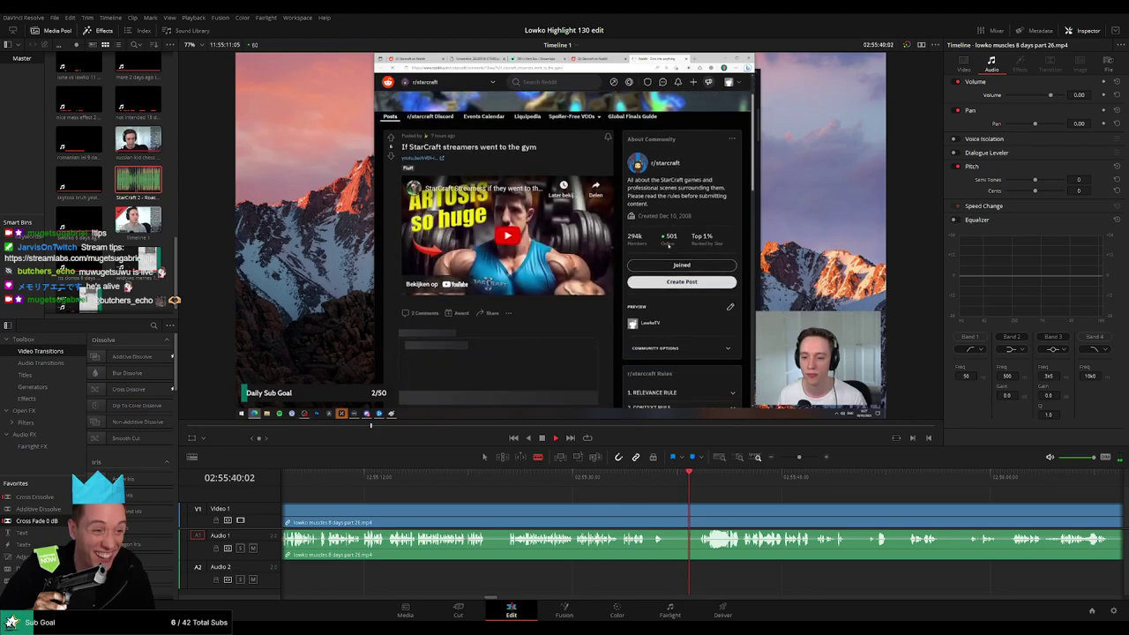
{"action": "scroll", "coordinate": [670, 499], "scroll_direction": "right", "scroll_amount": 3}
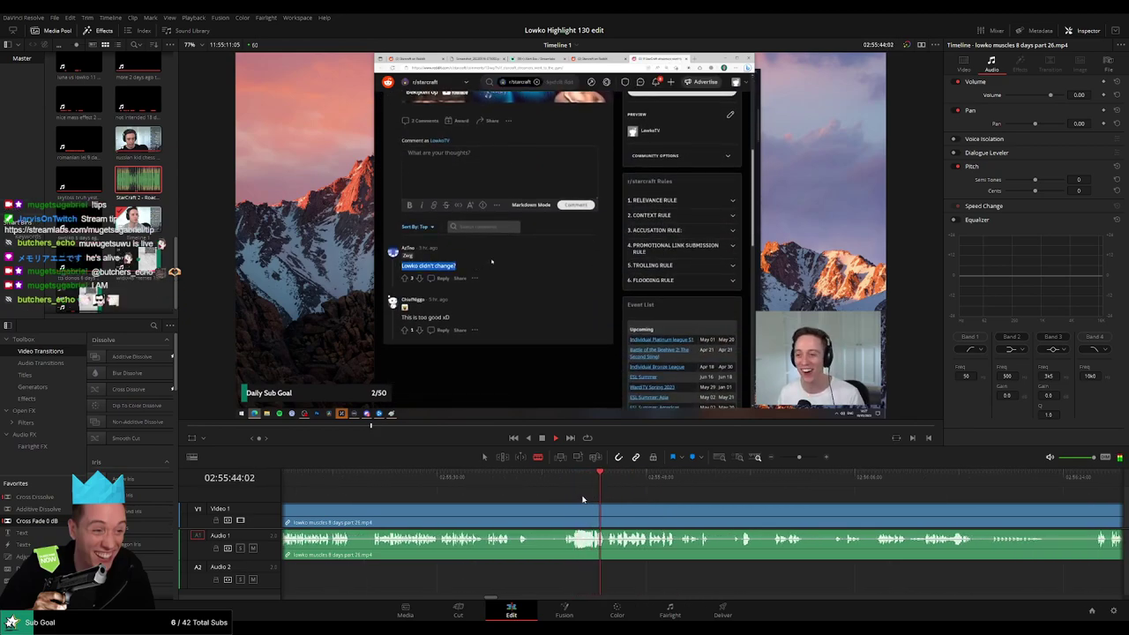
{"action": "scroll", "coordinate": [547, 504], "scroll_direction": "right", "scroll_amount": 2}
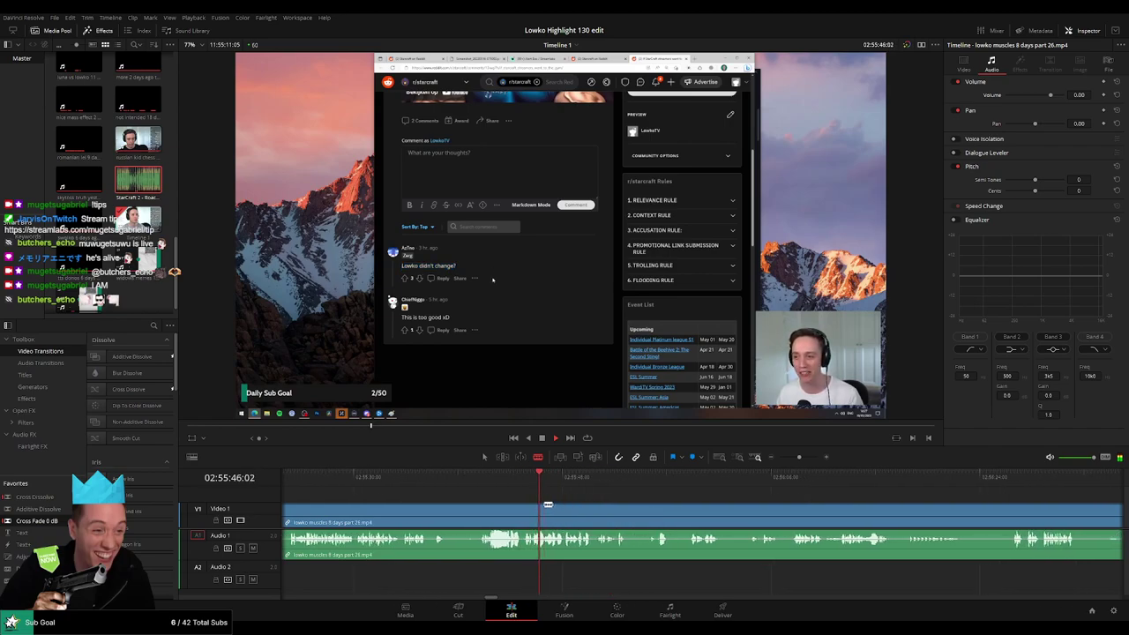
{"action": "scroll", "coordinate": [549, 501], "scroll_direction": "right", "scroll_amount": 1}
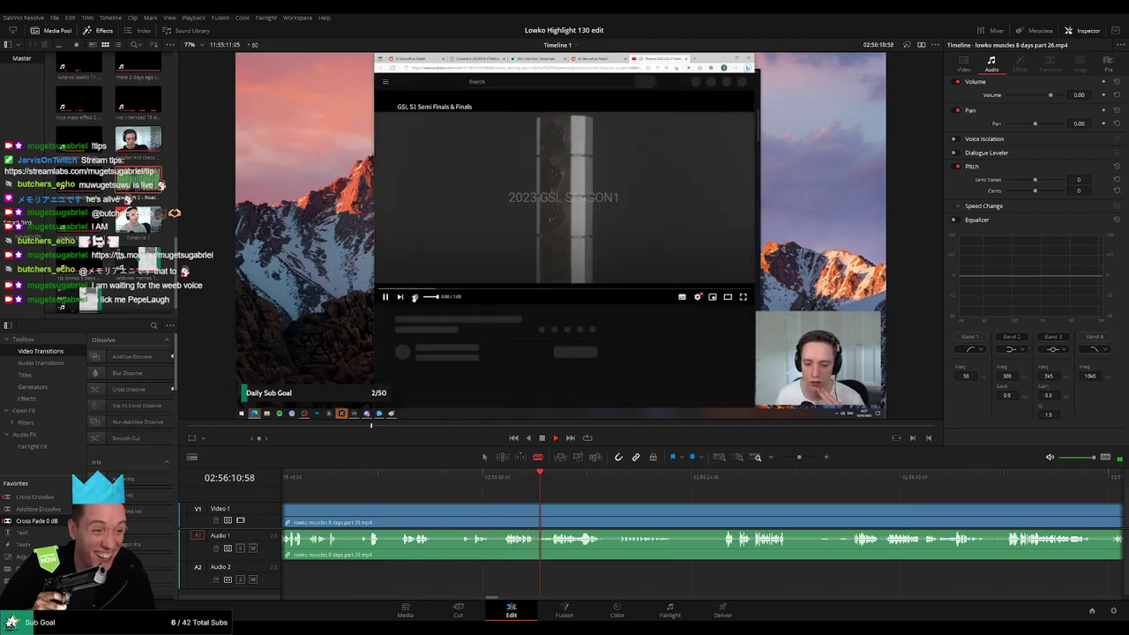
Skip ahead through the later Reddit browsing and zoom the timeline out.
{"action": "left_click", "coordinate": [644, 480]}
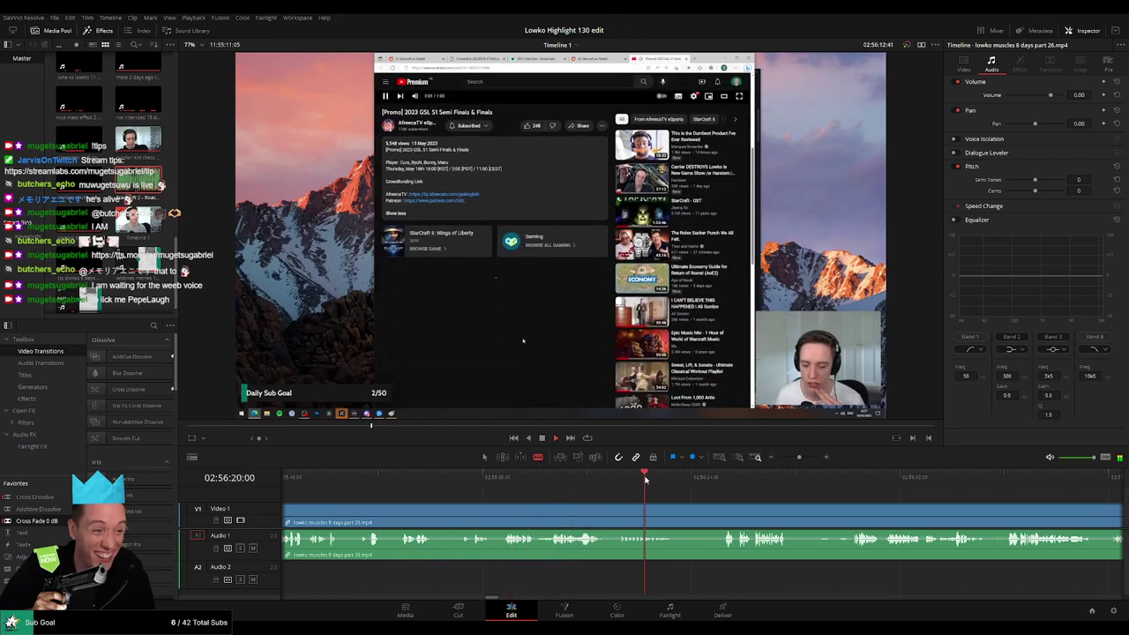
{"action": "left_click", "coordinate": [714, 481]}
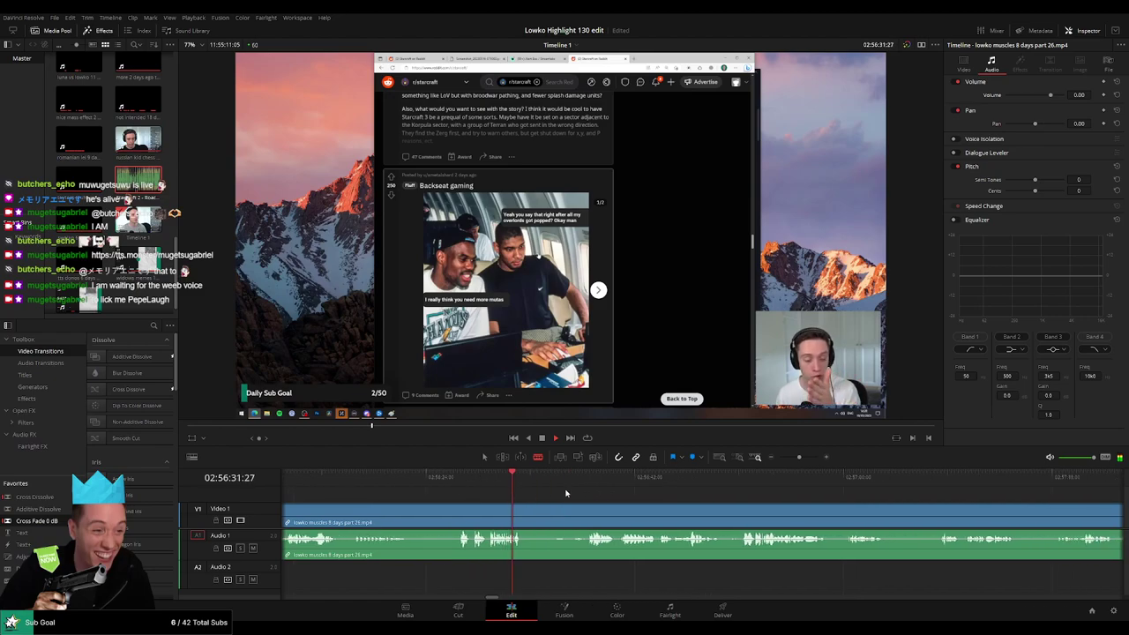
{"action": "left_click", "coordinate": [586, 484]}
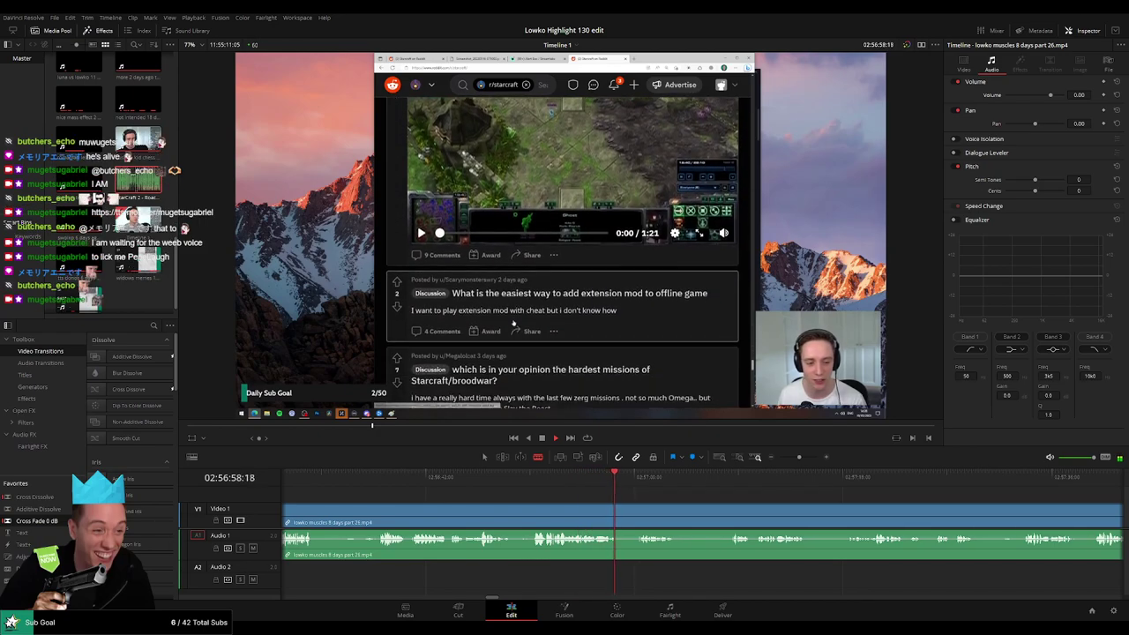
{"action": "left_click", "coordinate": [644, 483]}
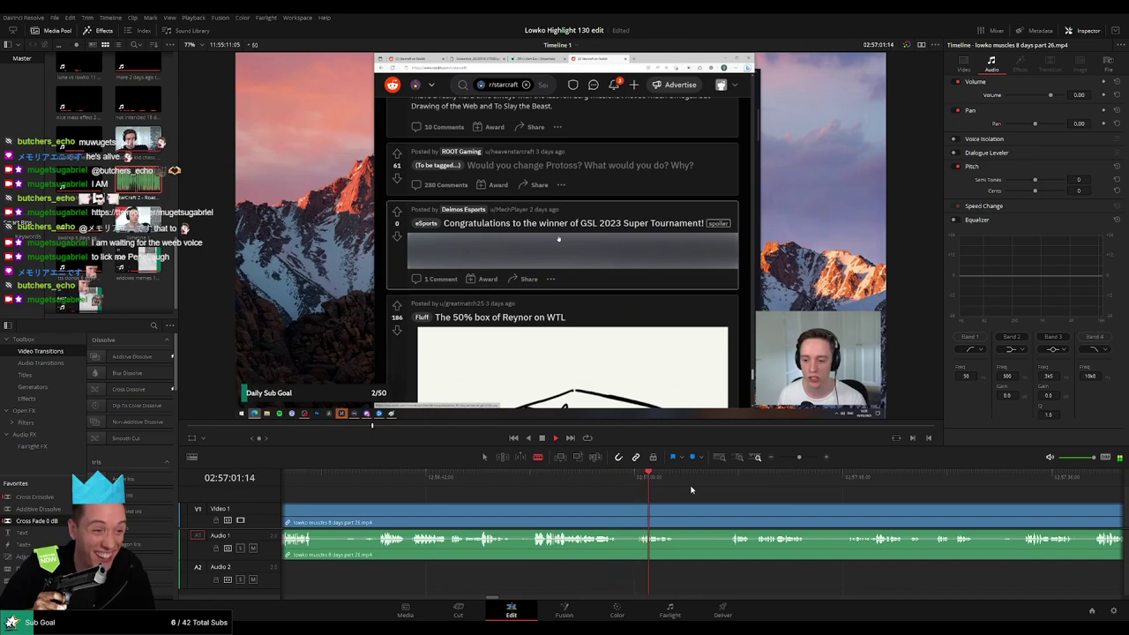
{"action": "left_click", "coordinate": [792, 458]}
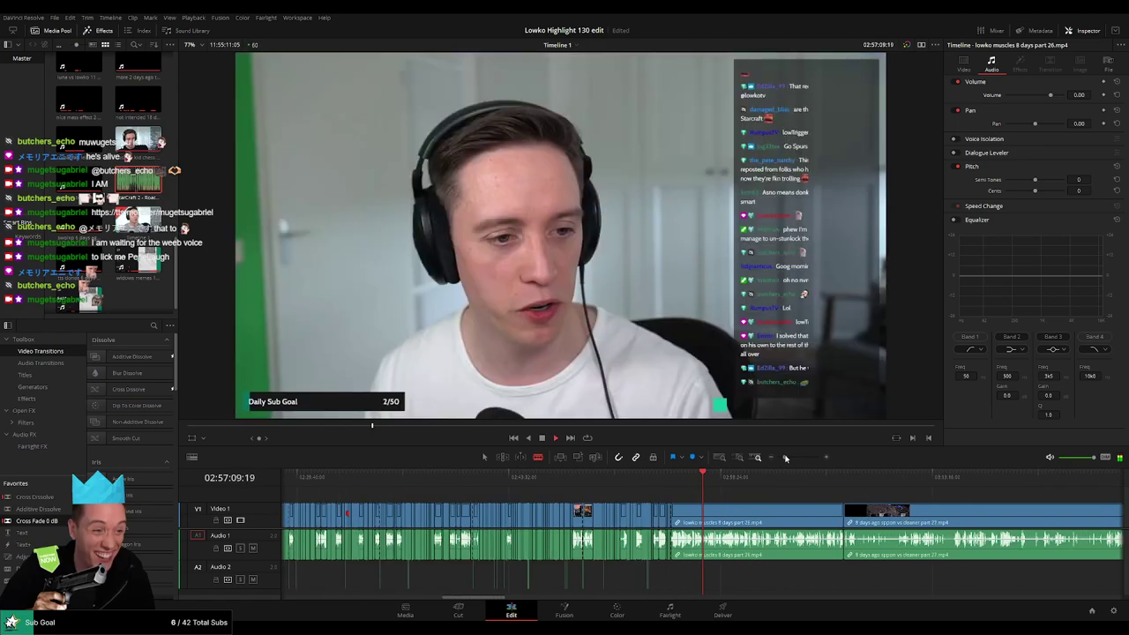
Skip through the StarCraft menu and 1v1 matchmaking into gameplay, then remove the remaining part 26 tail.
{"action": "left_click", "coordinate": [751, 477]}
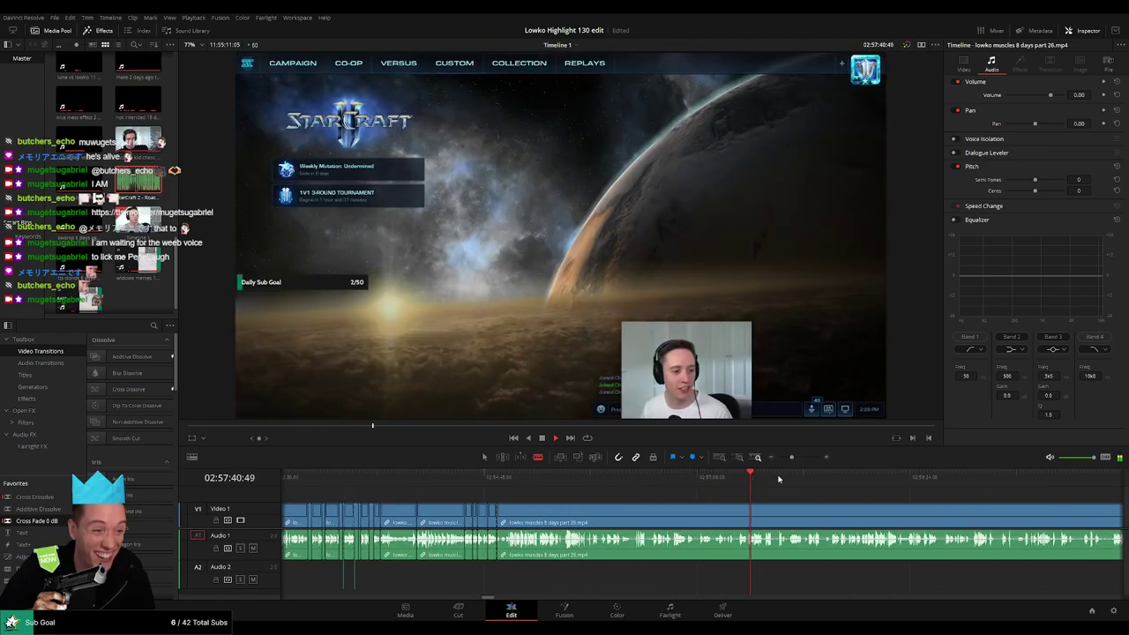
{"action": "left_click", "coordinate": [781, 477]}
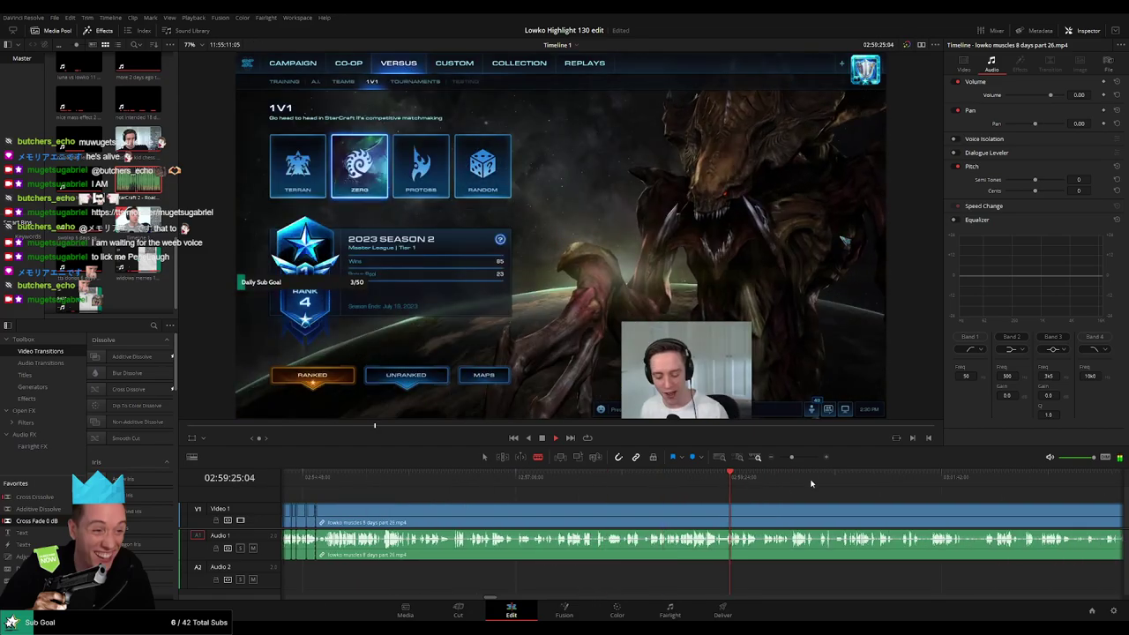
{"action": "left_click", "coordinate": [812, 484]}
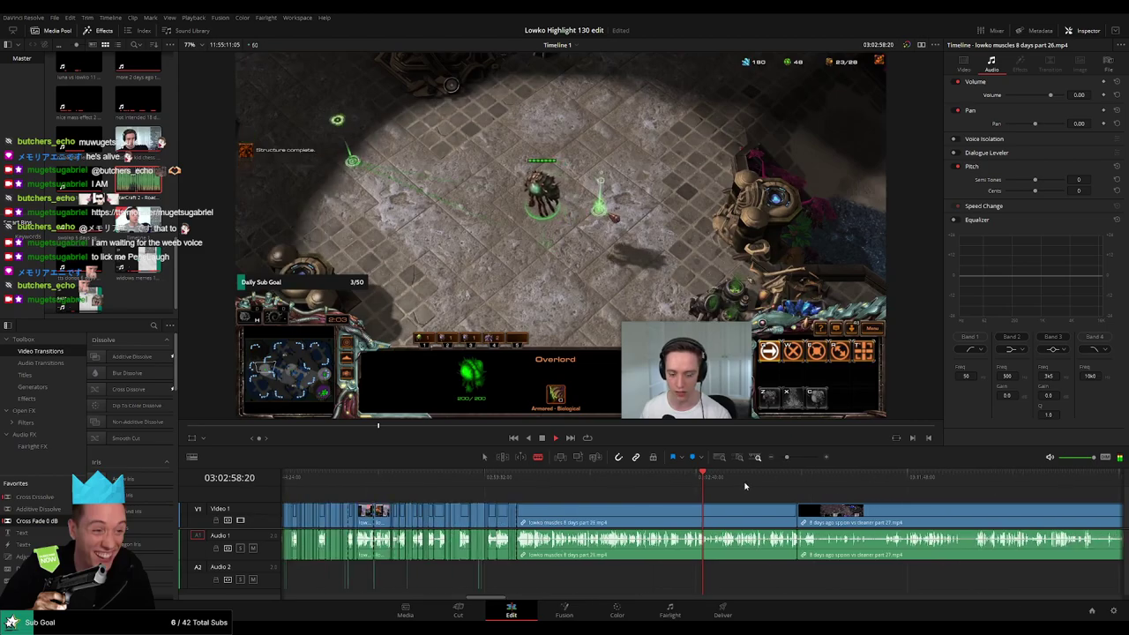
{"action": "left_click", "coordinate": [744, 486]}
{"action": "left_click", "coordinate": [721, 484]}
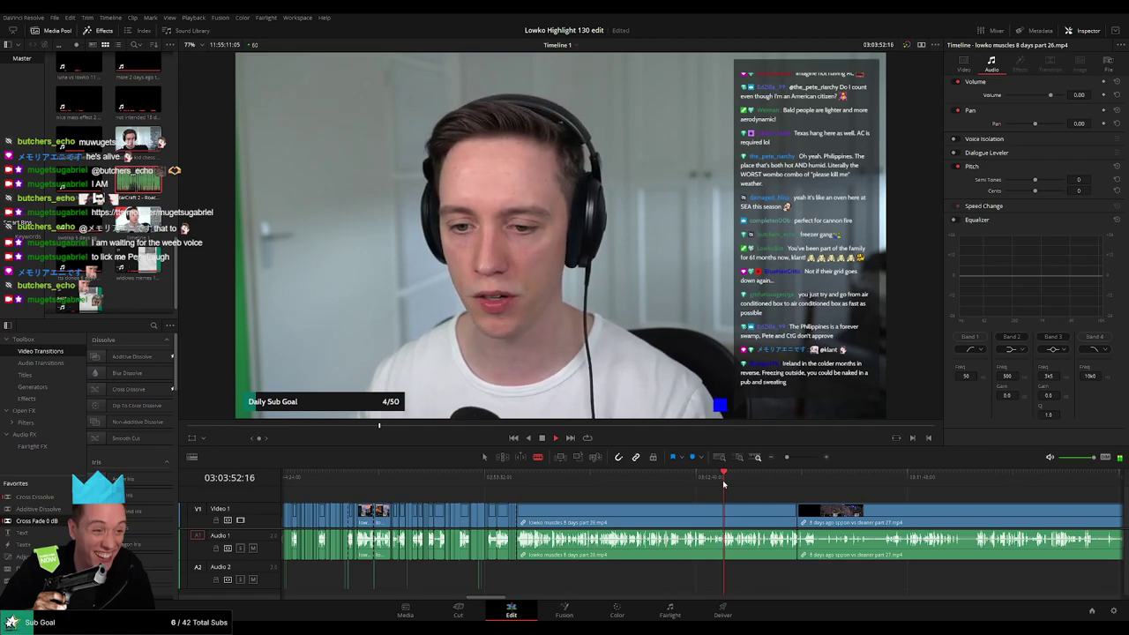
{"action": "key", "text": "ctrl+z"}
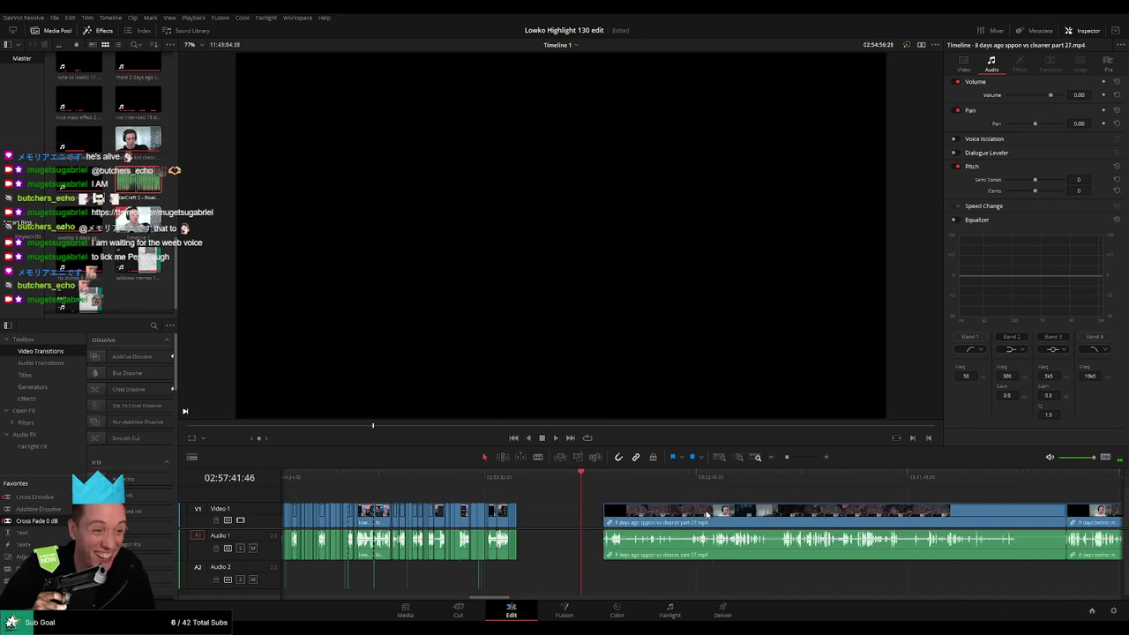
{"action": "key", "text": "ctrl+z"}
{"action": "left_click", "coordinate": [539, 481]}
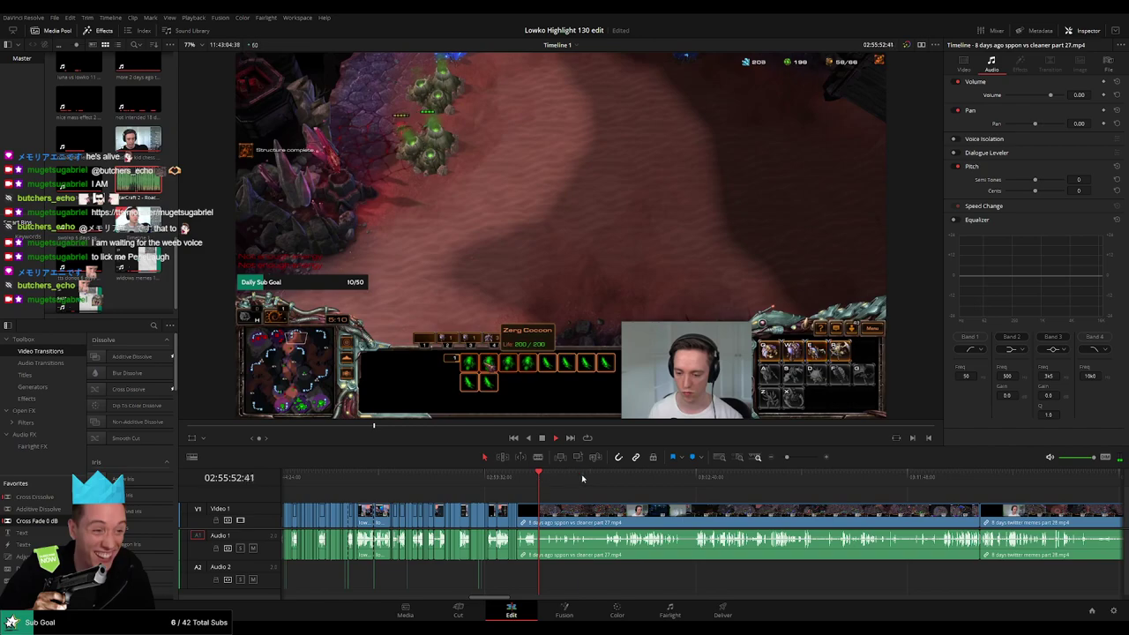
{"action": "left_click", "coordinate": [670, 479]}
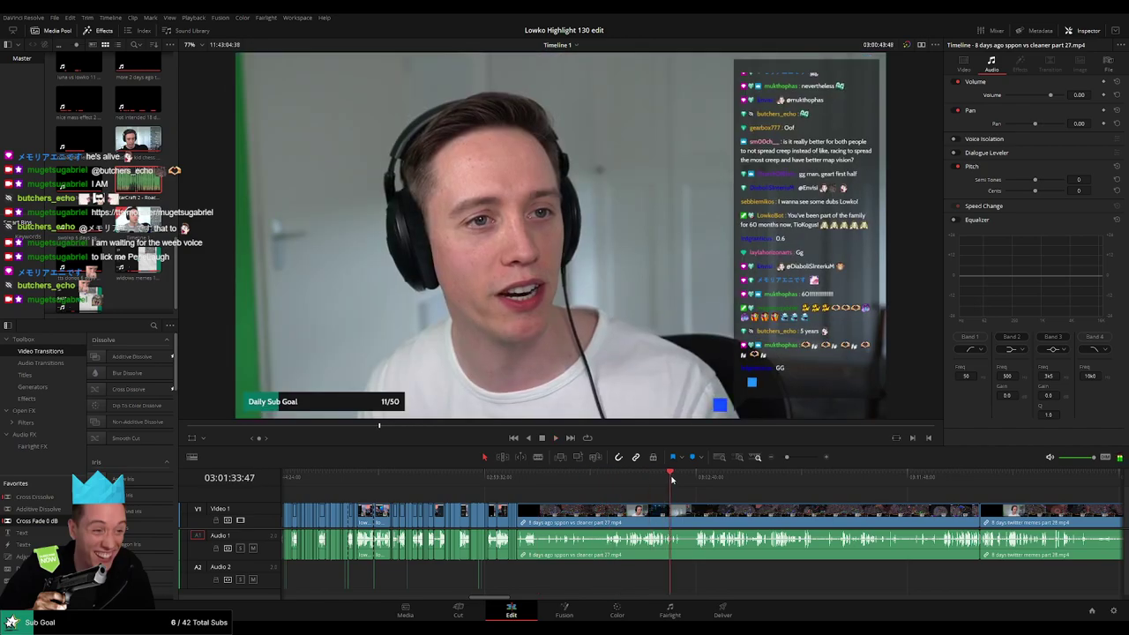
{"action": "left_click", "coordinate": [681, 478]}
{"action": "key", "text": "space"}
{"action": "key", "text": "ctrl+equal"}
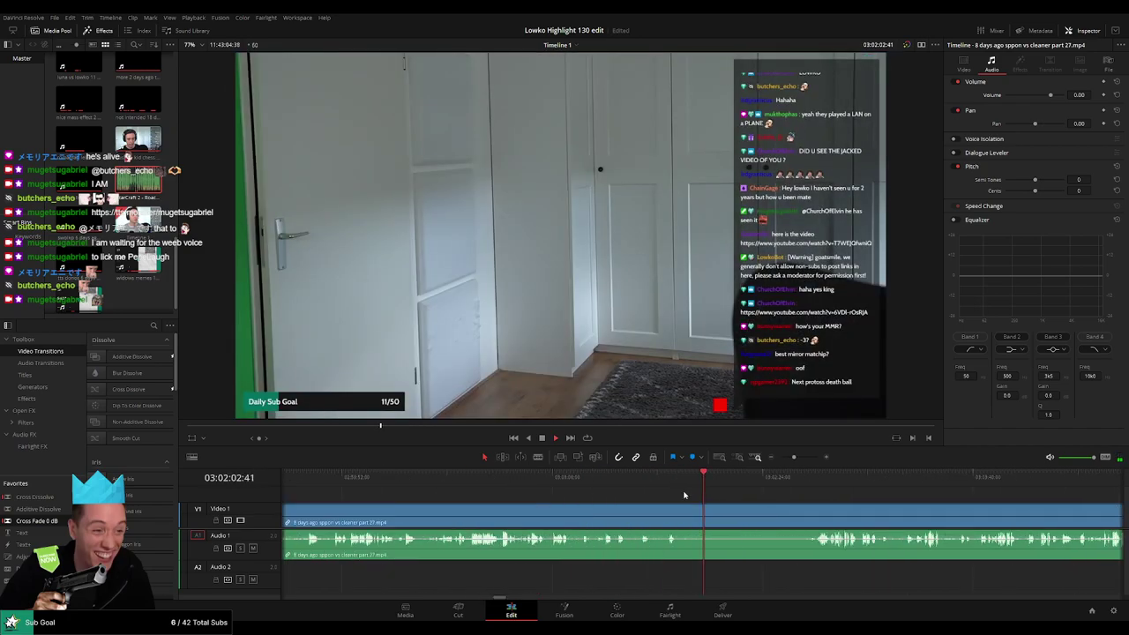
{"action": "left_click", "coordinate": [683, 495]}
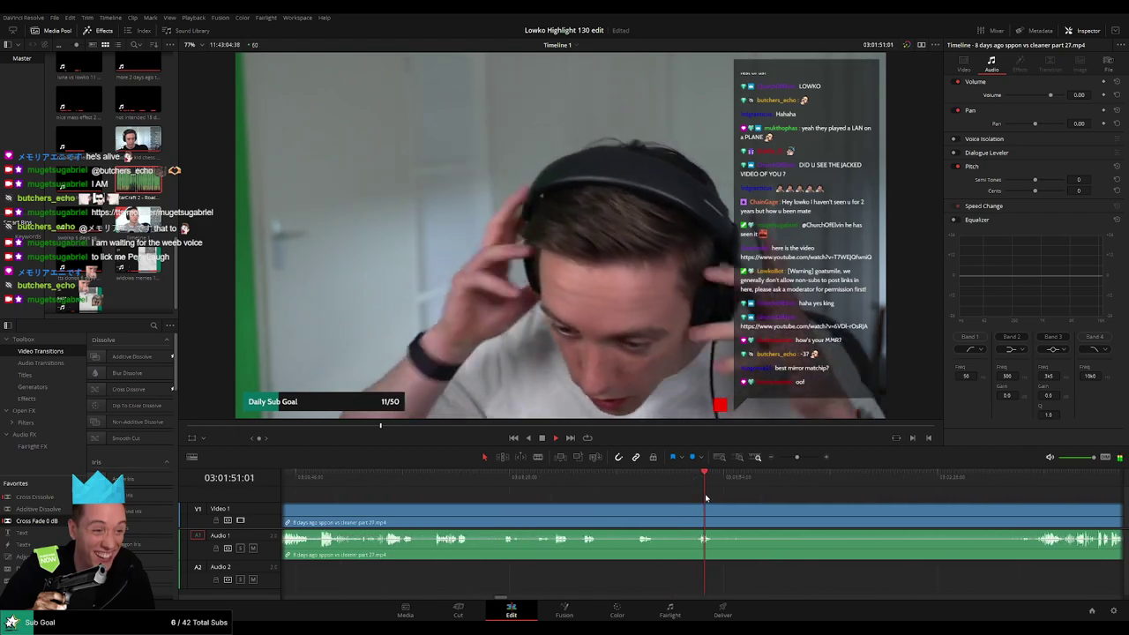
{"action": "left_click", "coordinate": [643, 481]}
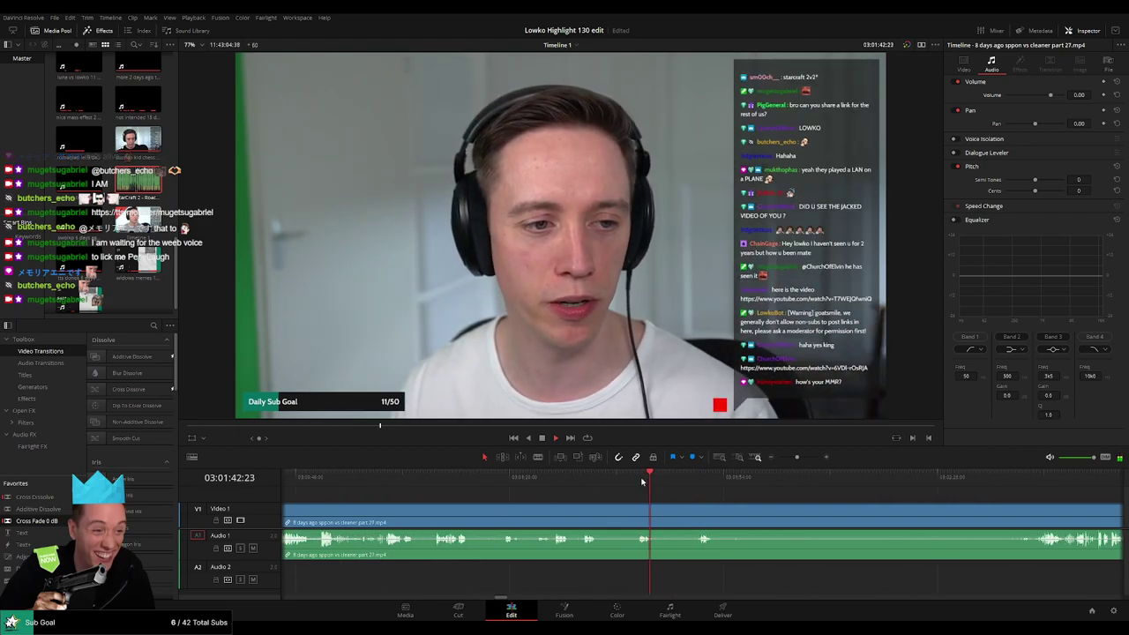
{"action": "left_click", "coordinate": [676, 479]}
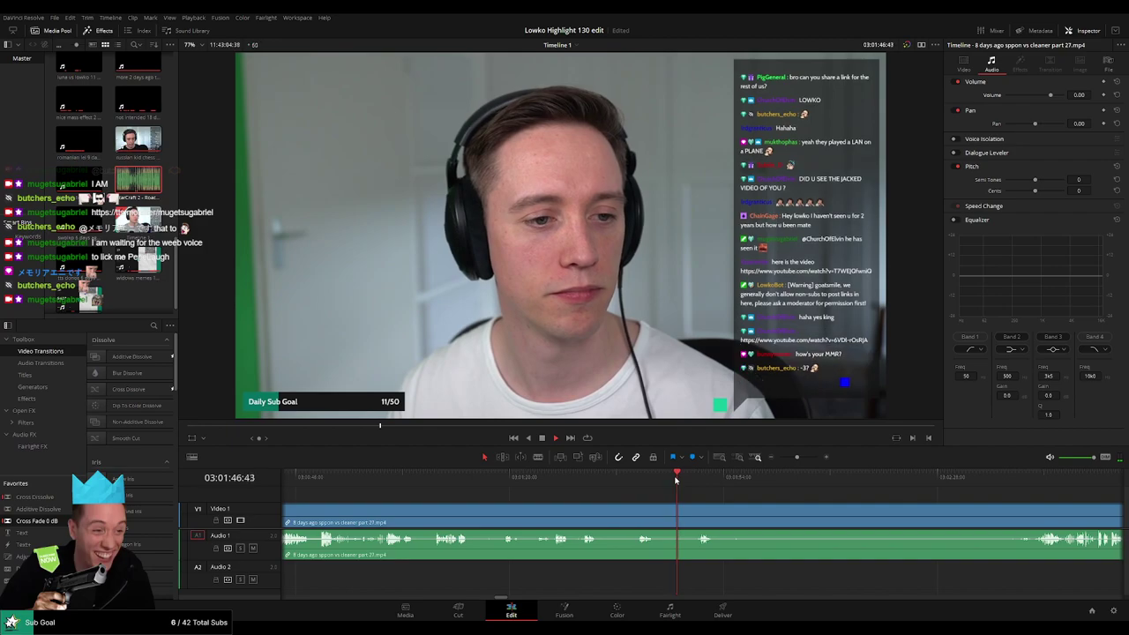
{"action": "left_click", "coordinate": [688, 479]}
{"action": "left_click", "coordinate": [681, 479]}
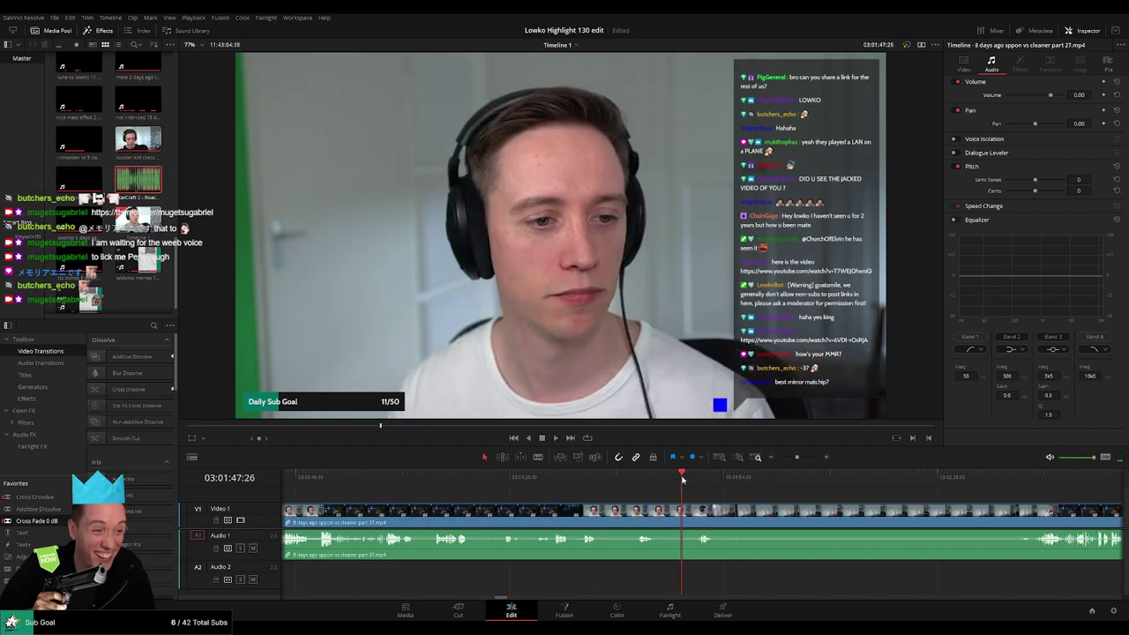
{"action": "key", "text": "Up"}
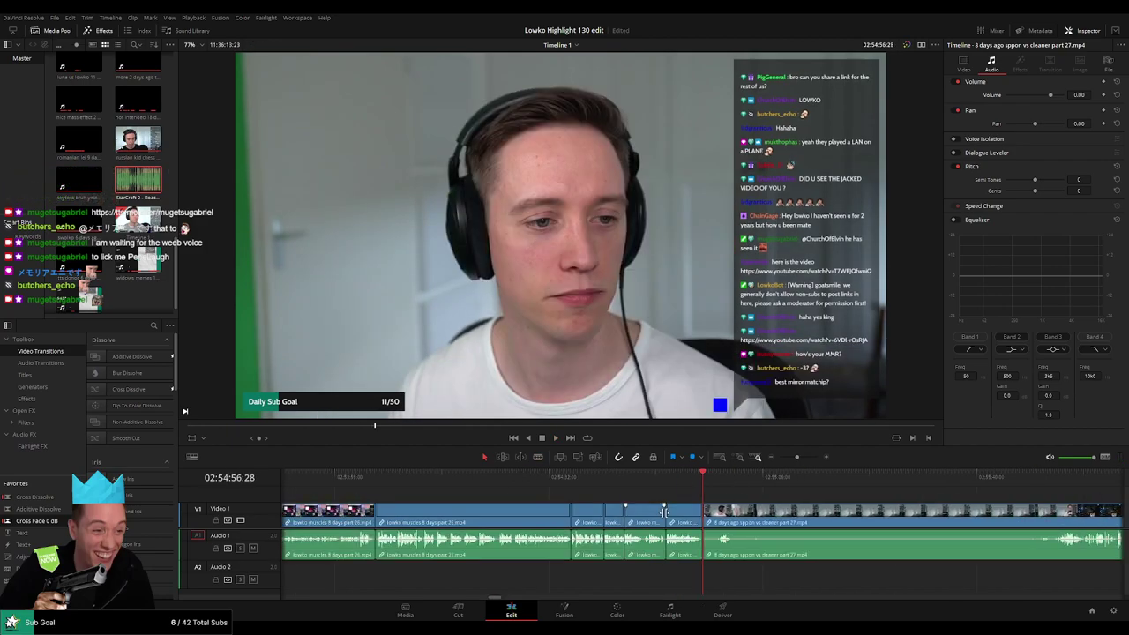
{"action": "scroll", "coordinate": [692, 510], "scroll_direction": "down", "scroll_amount": 3}
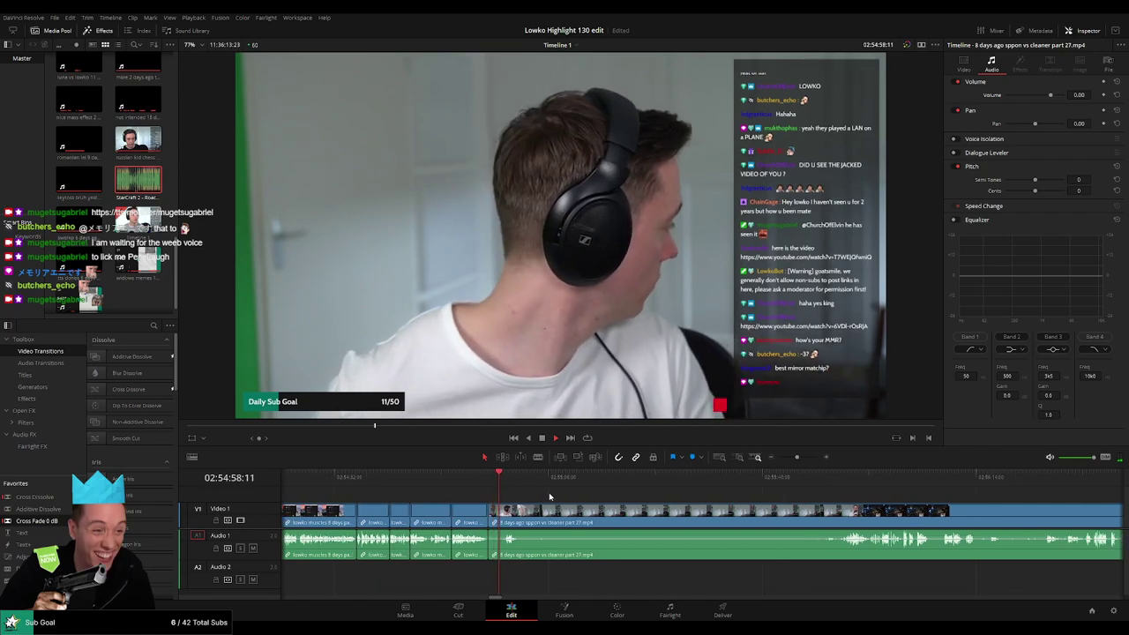
{"action": "scroll", "coordinate": [575, 510], "scroll_direction": "down", "scroll_amount": 1}
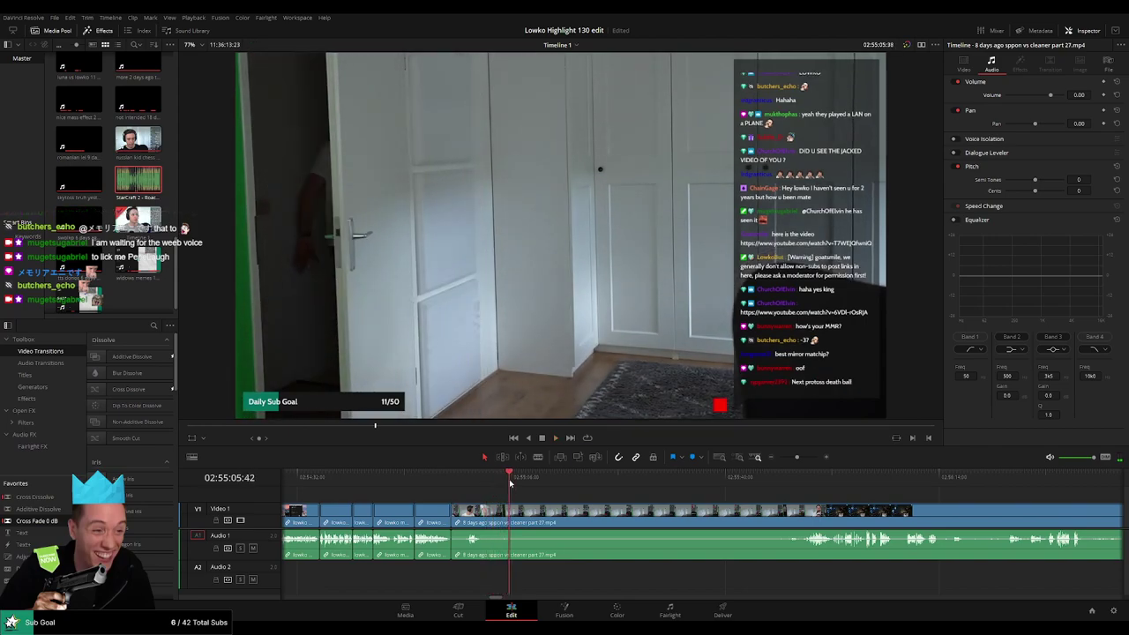
{"action": "left_click", "coordinate": [495, 481]}
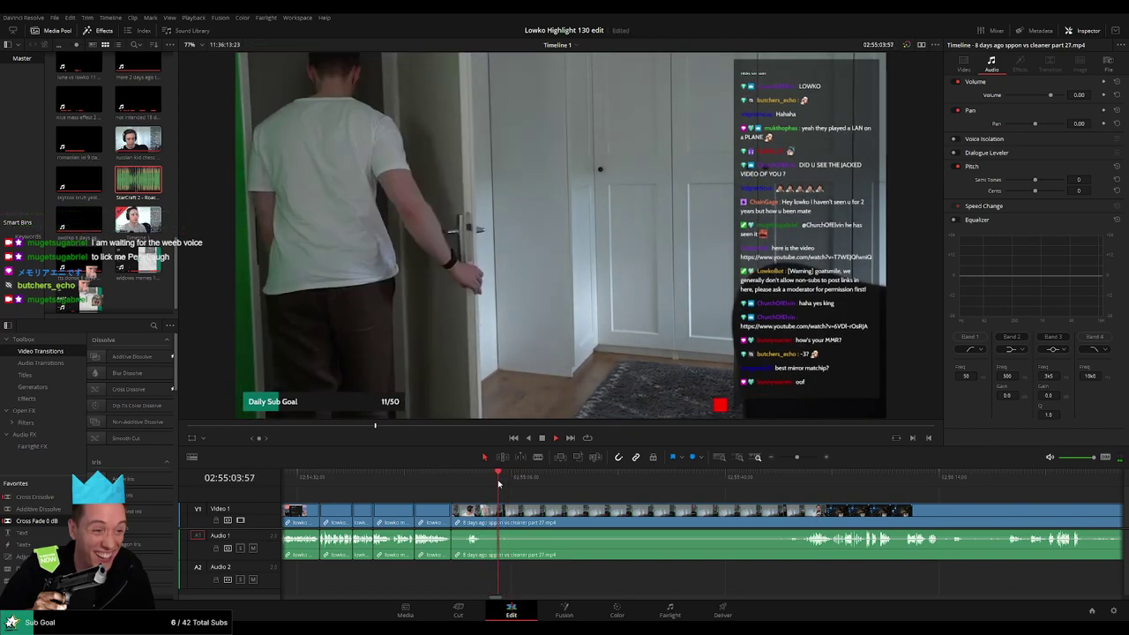
{"action": "key", "text": "space"}
{"action": "scroll", "coordinate": [498, 484], "scroll_direction": "left", "scroll_amount": 3}
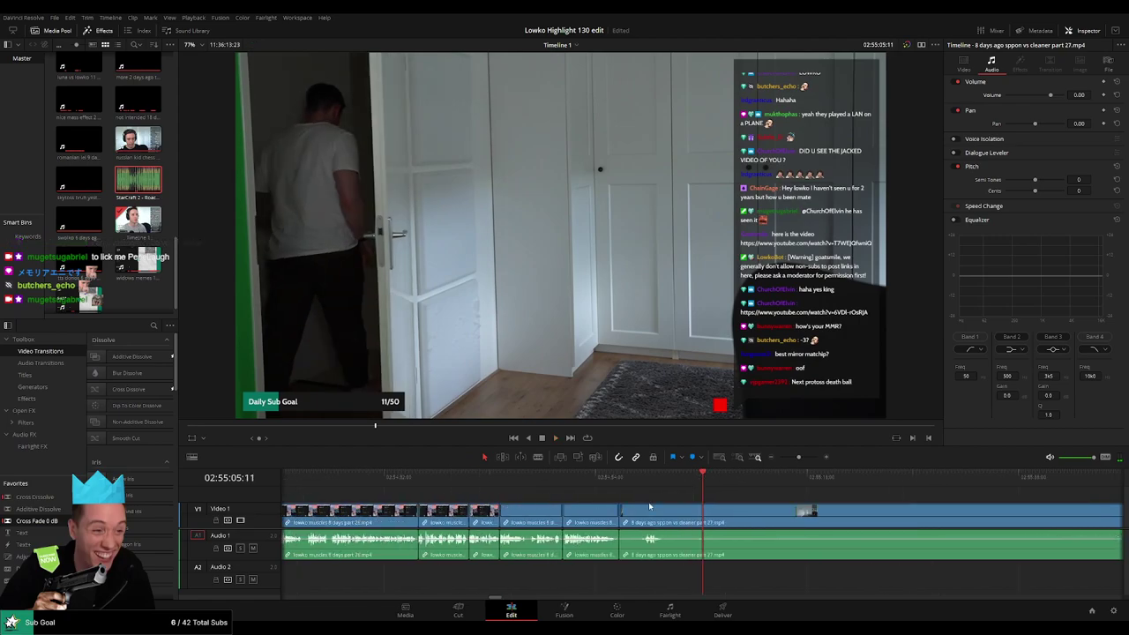
{"action": "scroll", "coordinate": [717, 506], "scroll_direction": "up", "scroll_amount": 1}
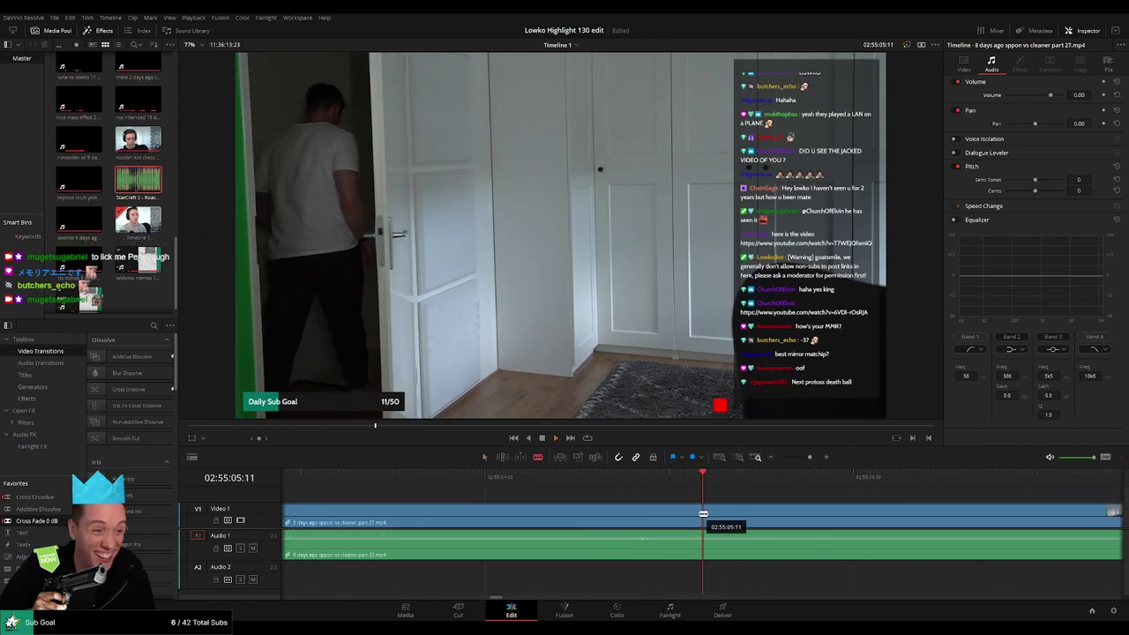
Place the StarCraft 2 Roach Quotes sound on Audio 2 under the door exit, trimmed to the playhead.
{"action": "left_click", "coordinate": [774, 511]}
{"action": "key", "text": "a"}
{"action": "left_click", "coordinate": [743, 556]}
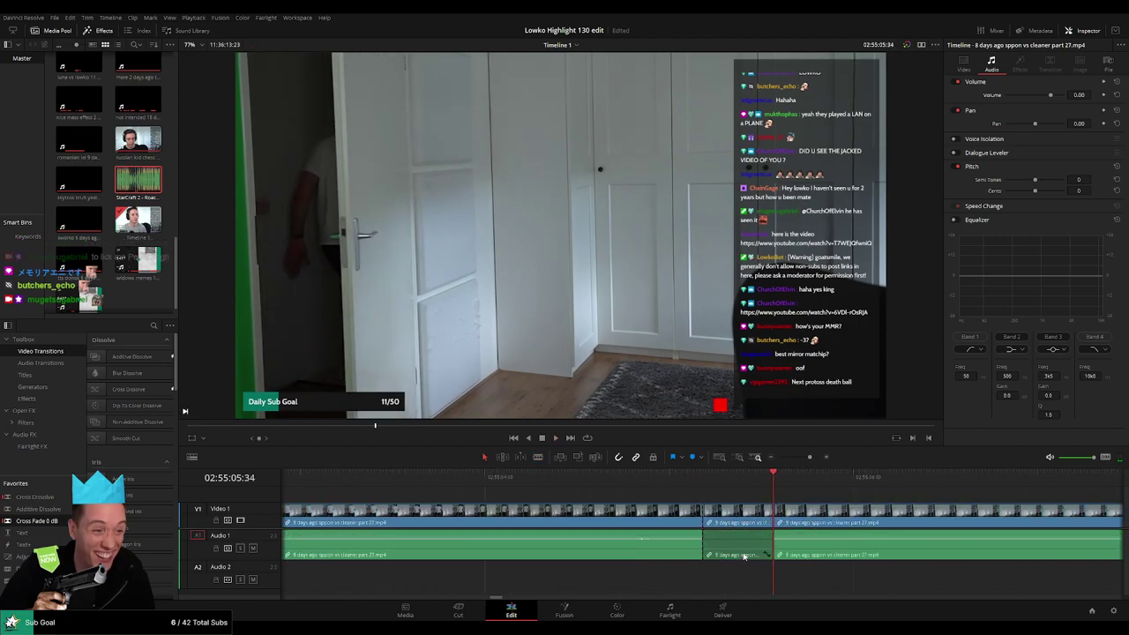
{"action": "left_click_drag", "start_coordinate": [154, 184], "coordinate": [706, 574]}
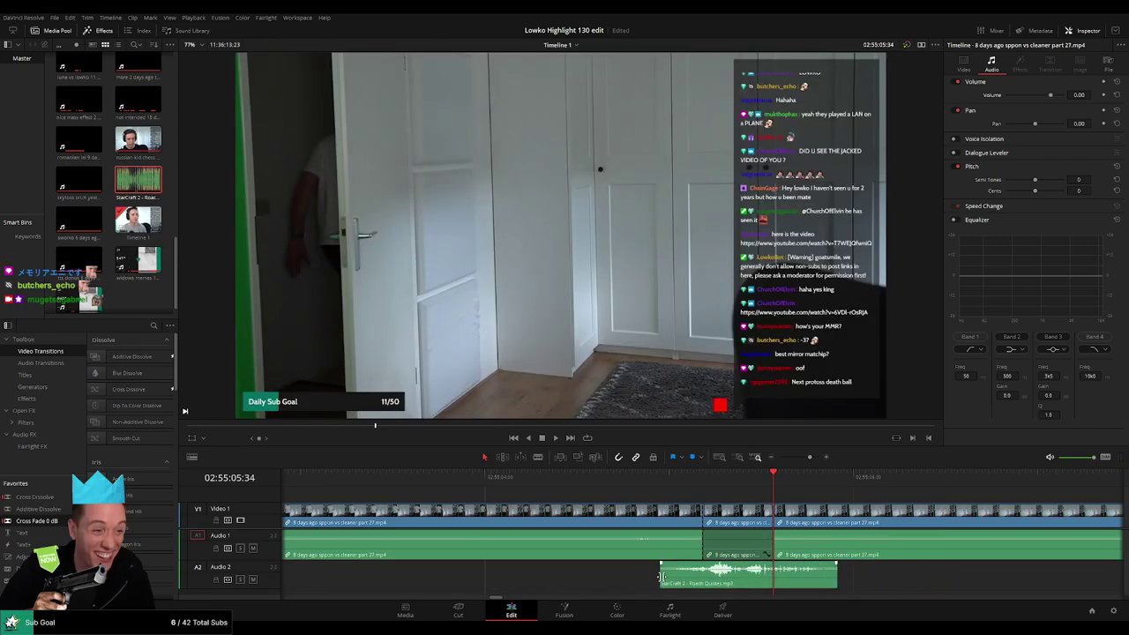
{"action": "left_click_drag", "start_coordinate": [836, 574], "coordinate": [772, 573]}
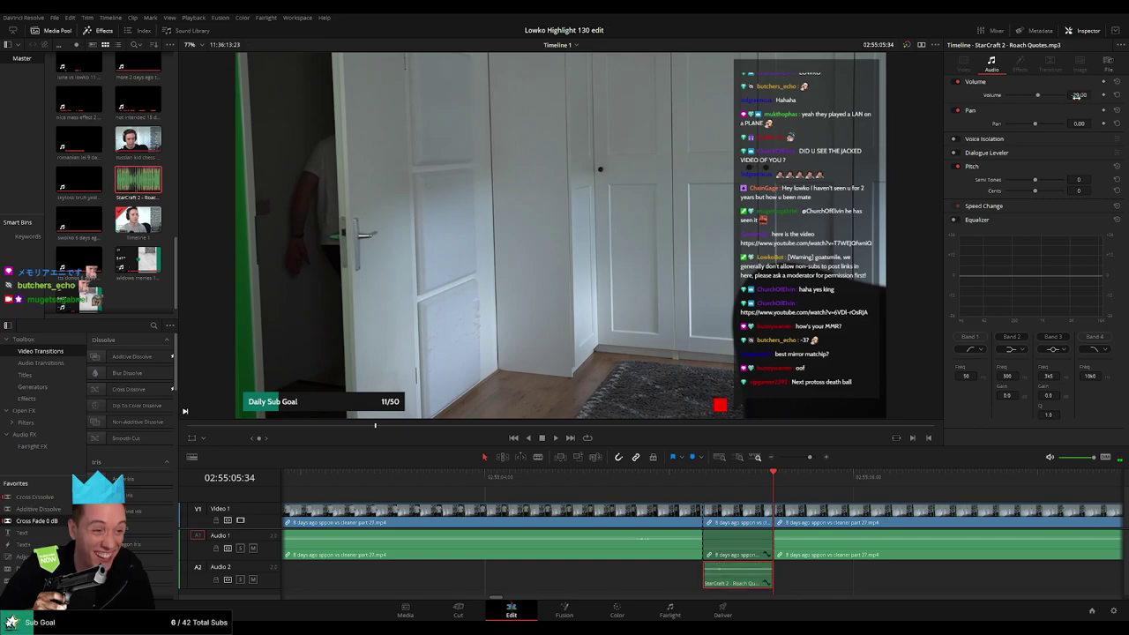
Blade the video and audio further along and delete the short stretch, leaving a gap.
{"action": "scroll", "coordinate": [723, 503], "scroll_direction": "right", "scroll_amount": 5}
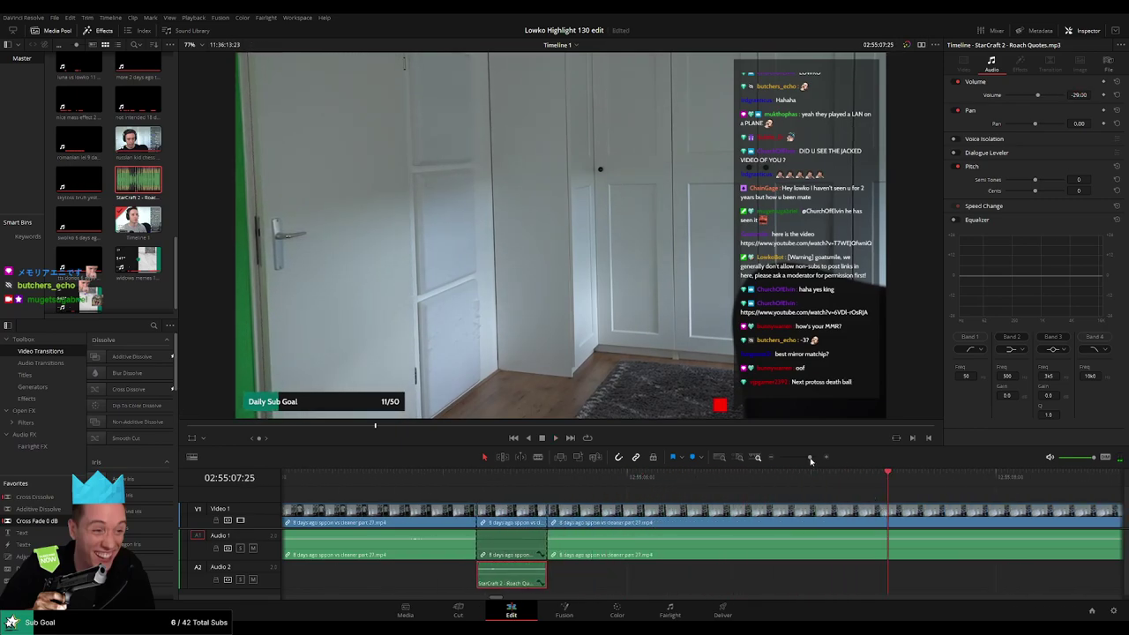
{"action": "left_click_drag", "start_coordinate": [811, 460], "coordinate": [791, 460]}
{"action": "key", "text": "b"}
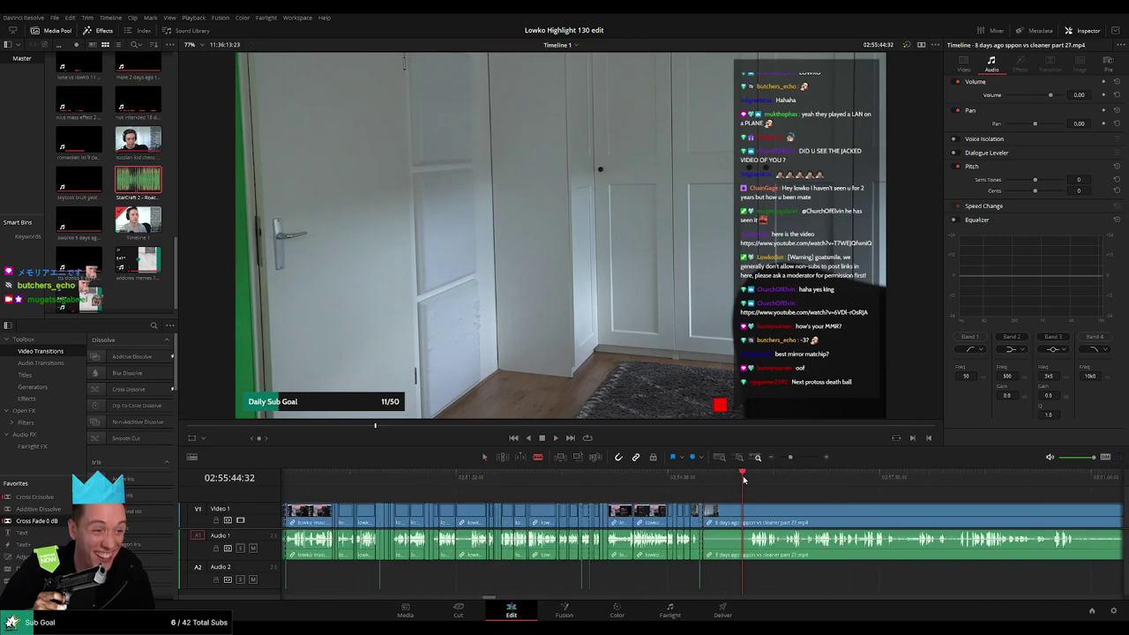
{"action": "left_click", "coordinate": [744, 477]}
{"action": "left_click", "coordinate": [743, 516]}
{"action": "key", "text": "a"}
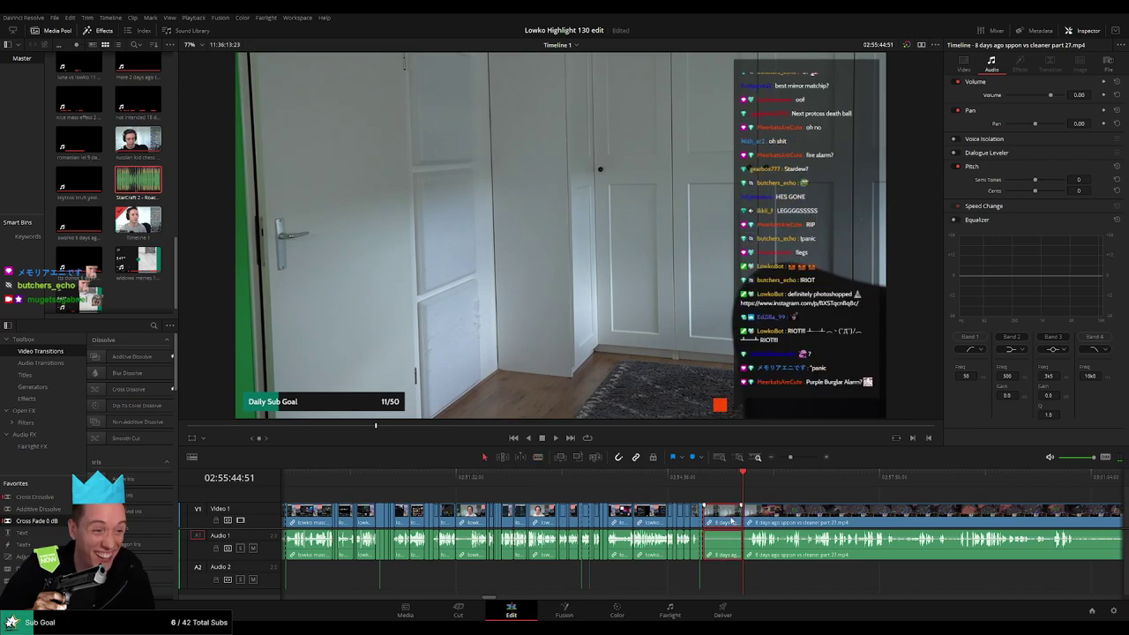
{"action": "key", "text": "BackSpace"}
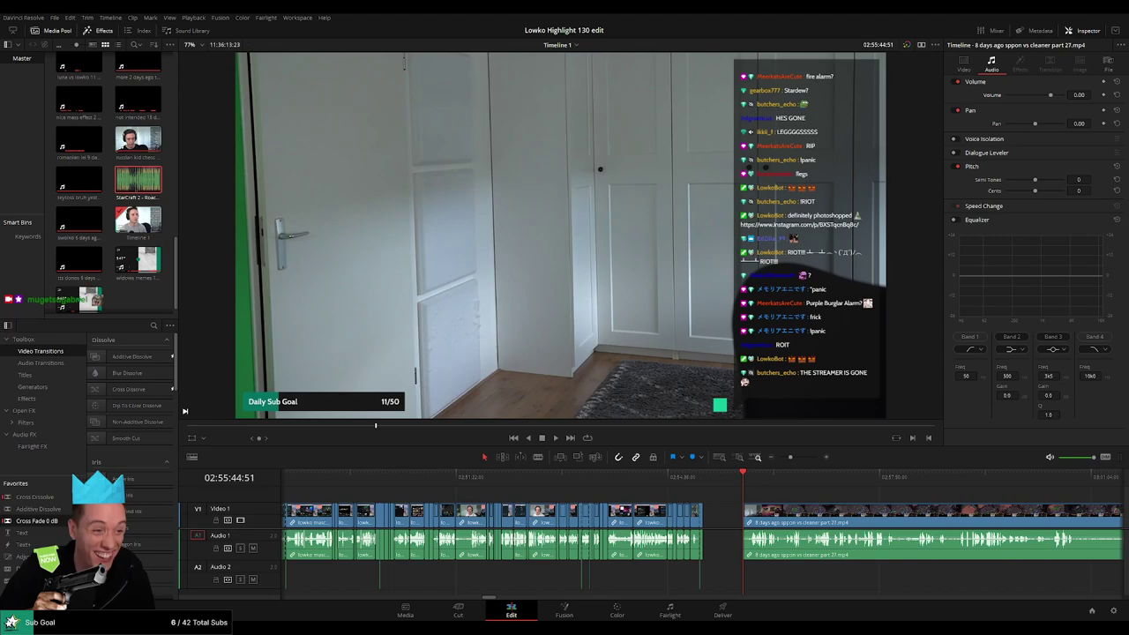
{"action": "key", "text": "ctrl+z"}
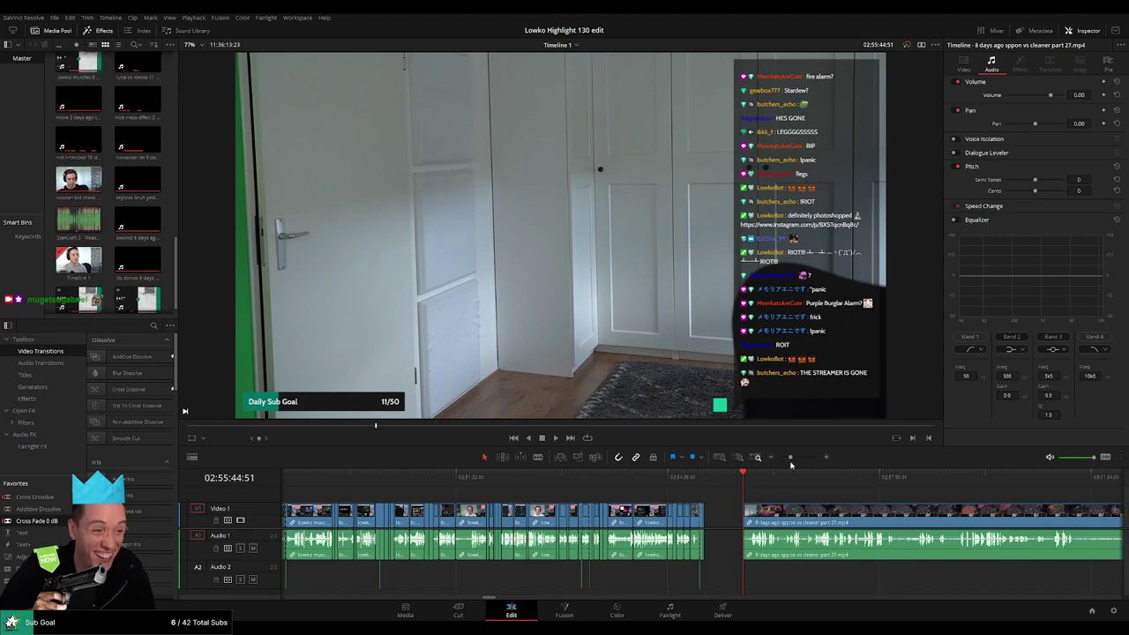
Delete the empty gap after the 5 Minutes Later time card so later clips close up.
{"action": "left_click_drag", "start_coordinate": [790, 462], "coordinate": [797, 460]}
{"action": "left_click", "coordinate": [492, 482]}
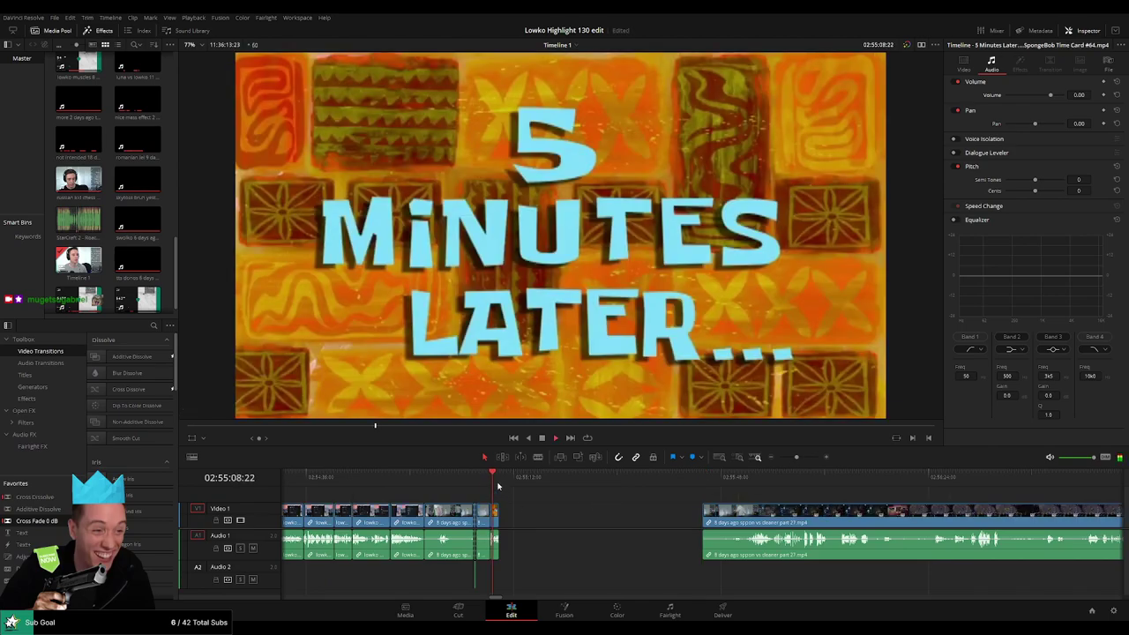
{"action": "left_click", "coordinate": [584, 521]}
{"action": "key", "text": "BackSpace"}
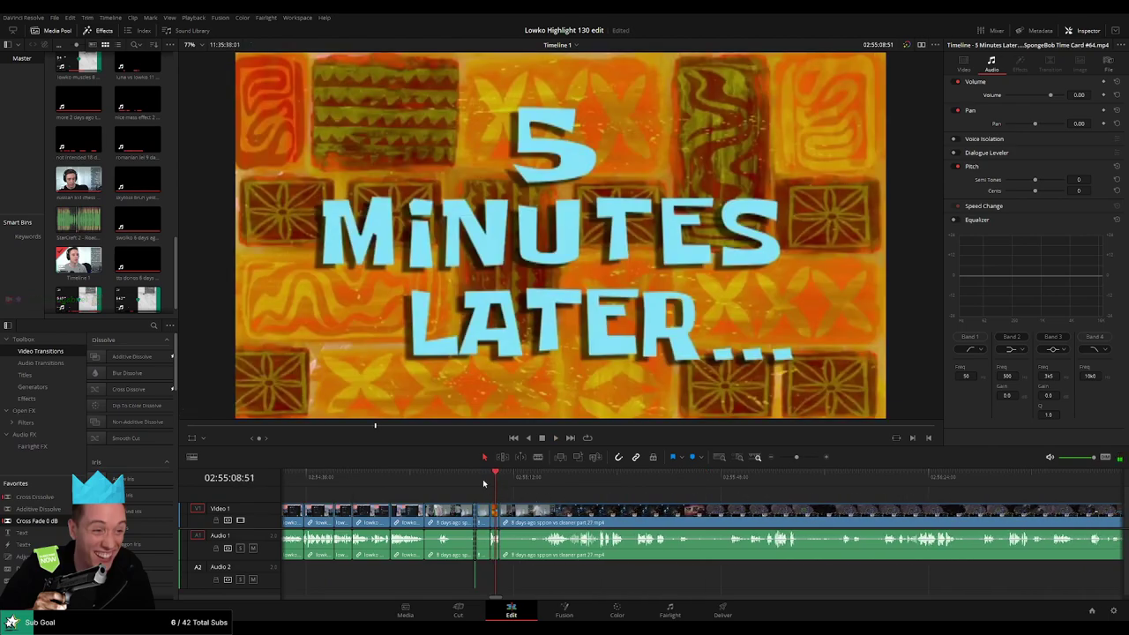
{"action": "left_click", "coordinate": [478, 481]}
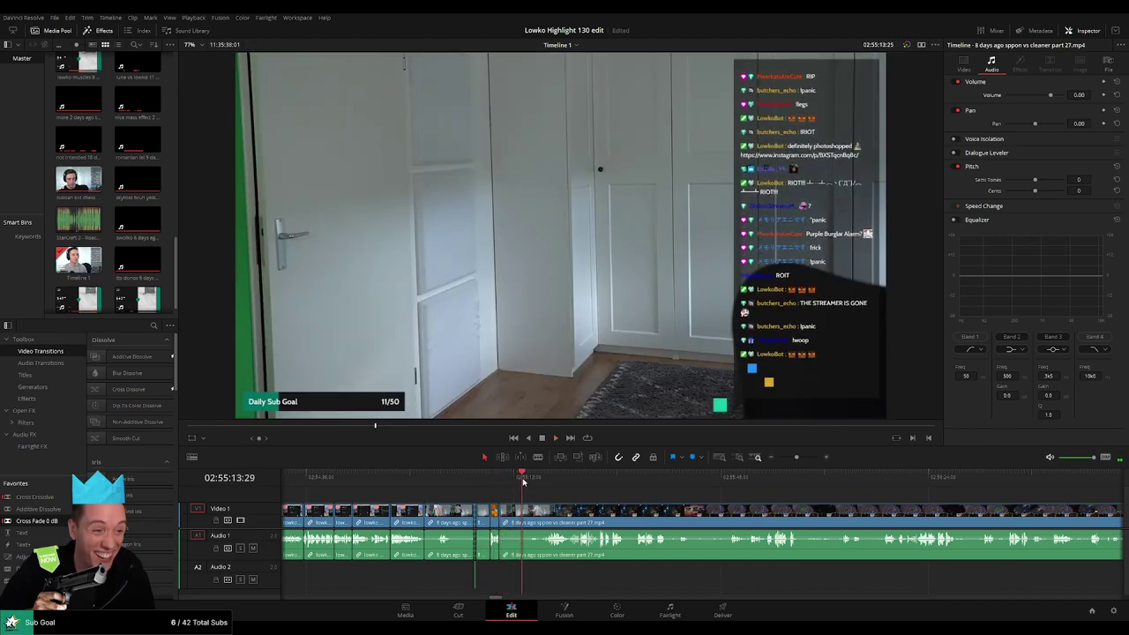
Delete the short leftover doorway clip and play back the edited section.
{"action": "left_click", "coordinate": [519, 495]}
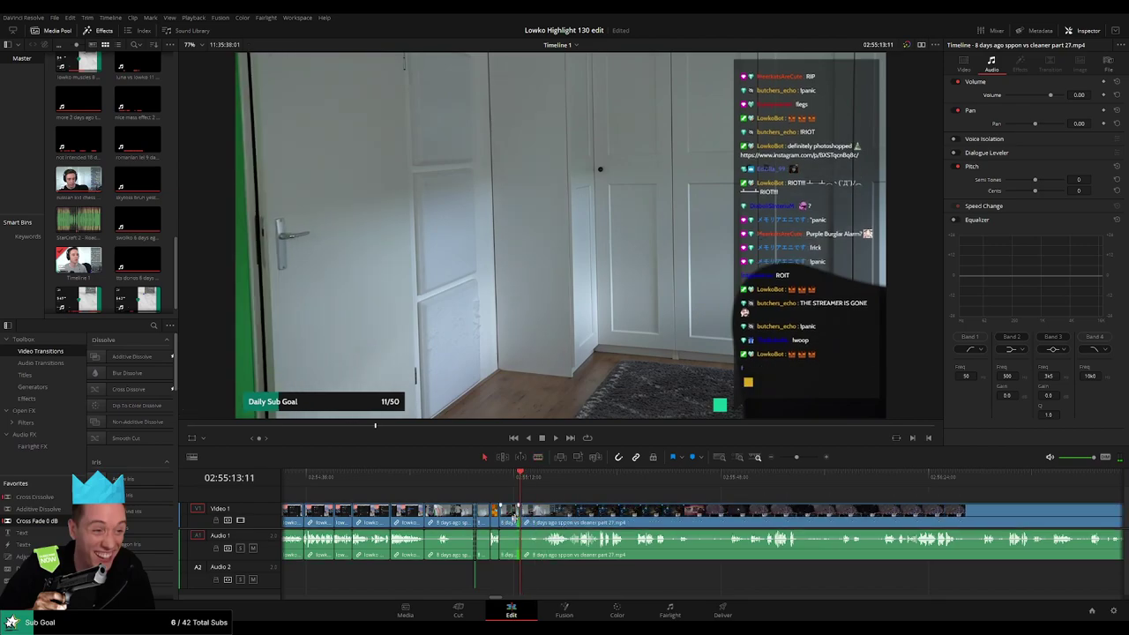
{"action": "key", "text": "Delete"}
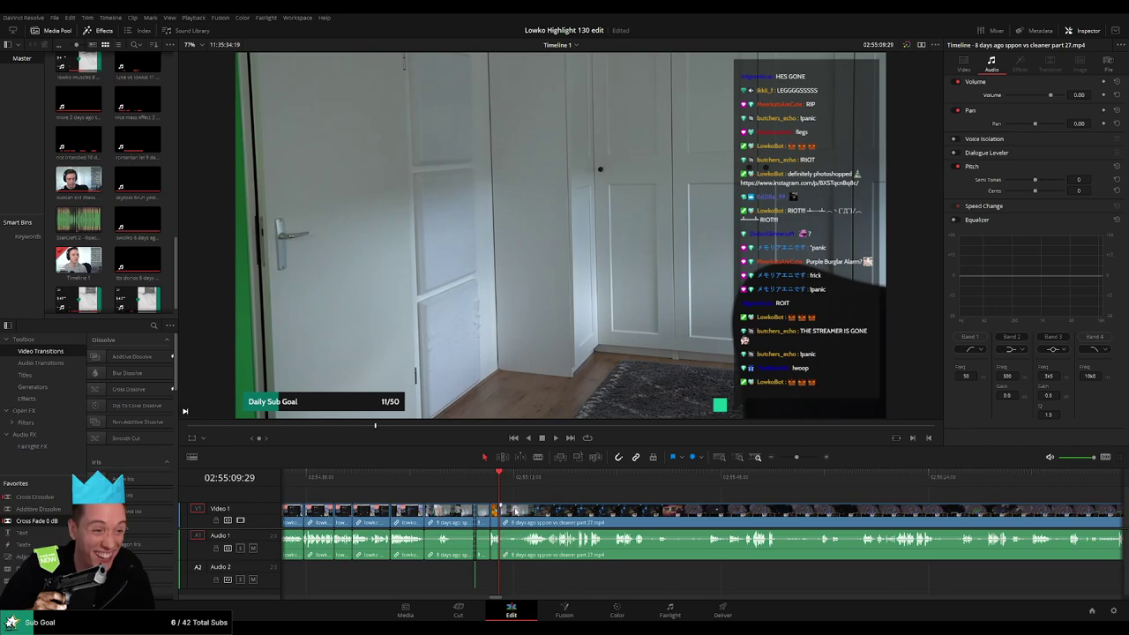
{"action": "key", "text": "space"}
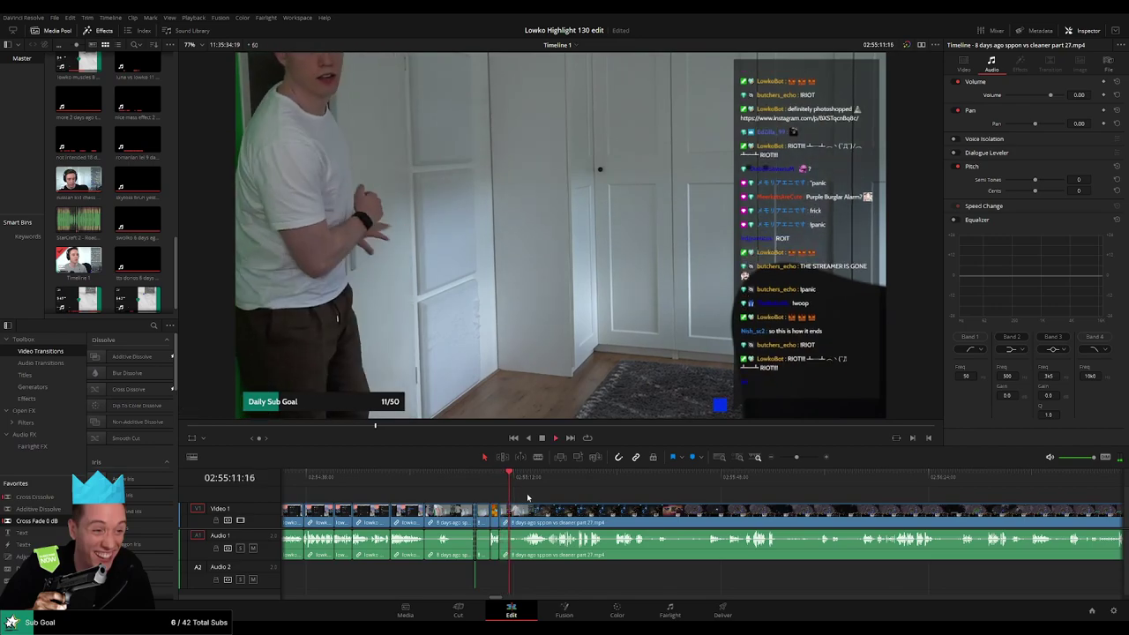
{"action": "left_click", "coordinate": [473, 484]}
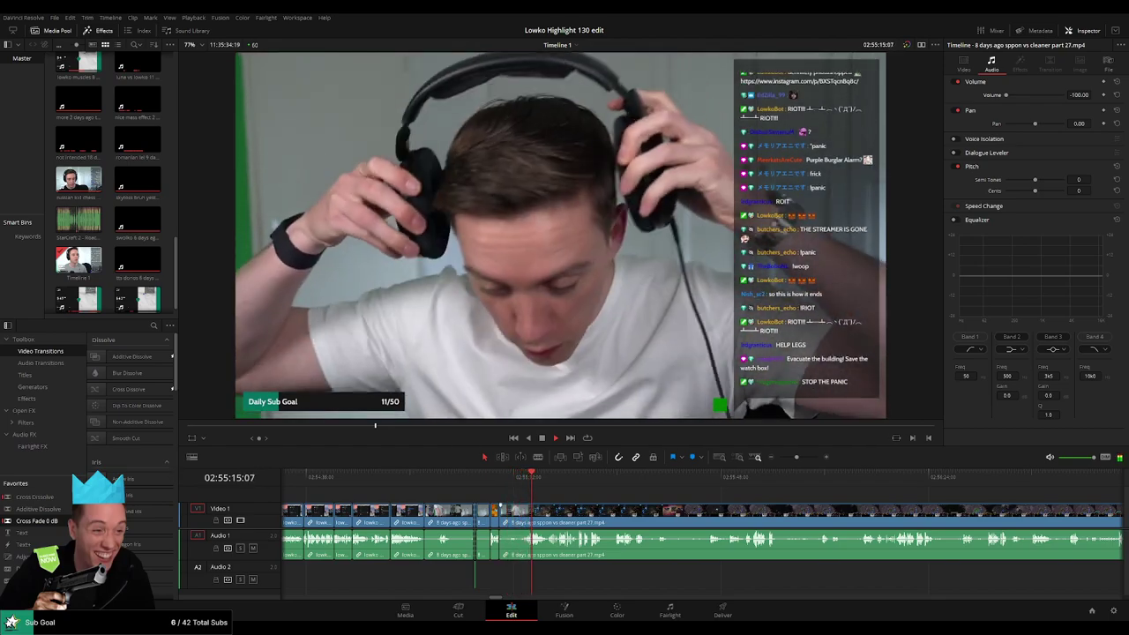
Blade two cuts in the matchmaking footage and delete the short stretch between them.
{"action": "scroll", "coordinate": [599, 504], "scroll_direction": "left", "scroll_amount": 3}
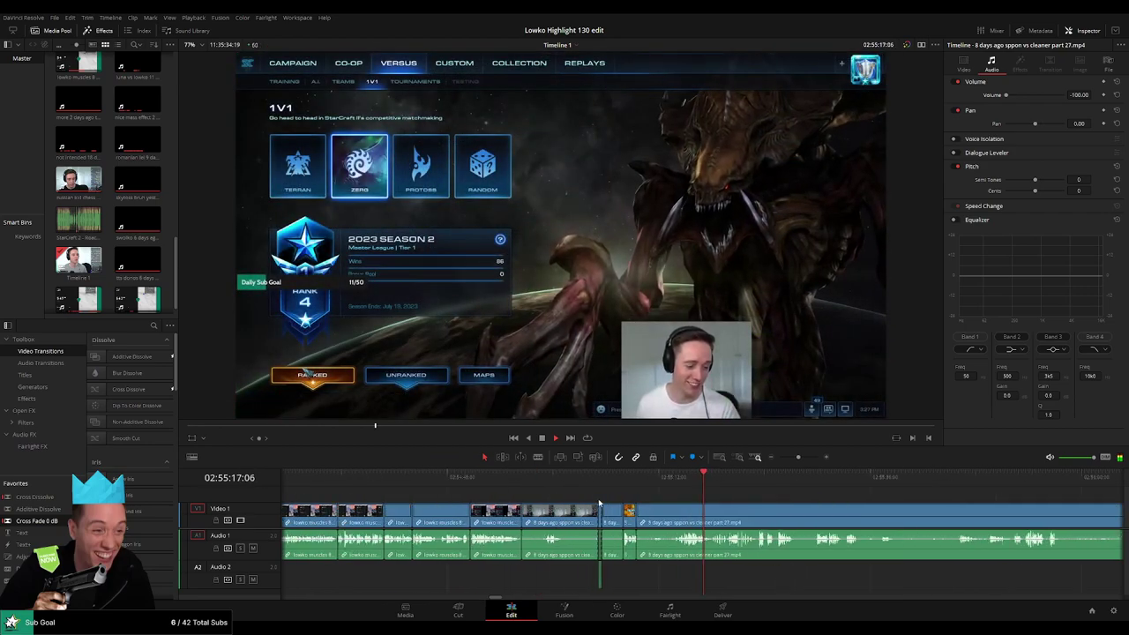
{"action": "scroll", "coordinate": [546, 493], "scroll_direction": "right", "scroll_amount": 4}
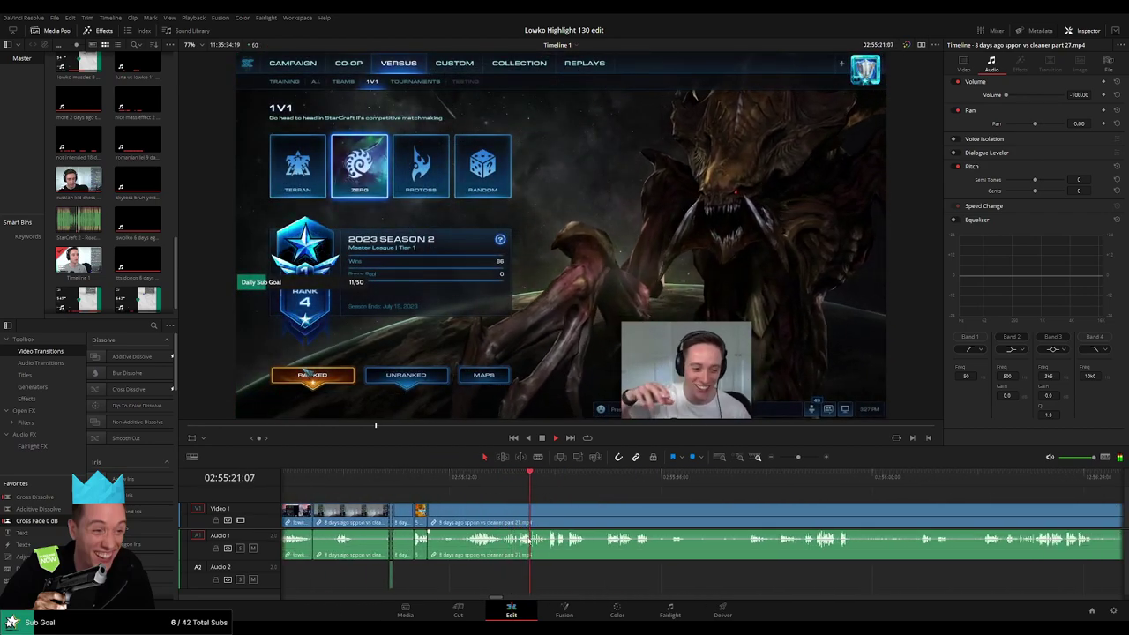
{"action": "scroll", "coordinate": [467, 496], "scroll_direction": "right", "scroll_amount": 2}
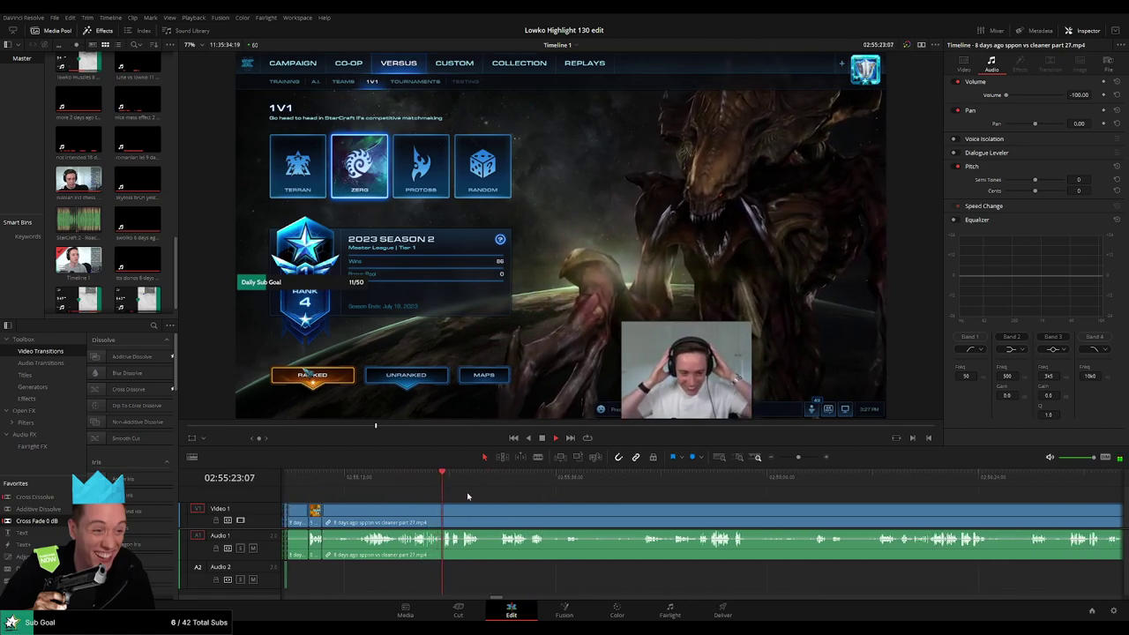
{"action": "scroll", "coordinate": [458, 500], "scroll_direction": "right", "scroll_amount": 1}
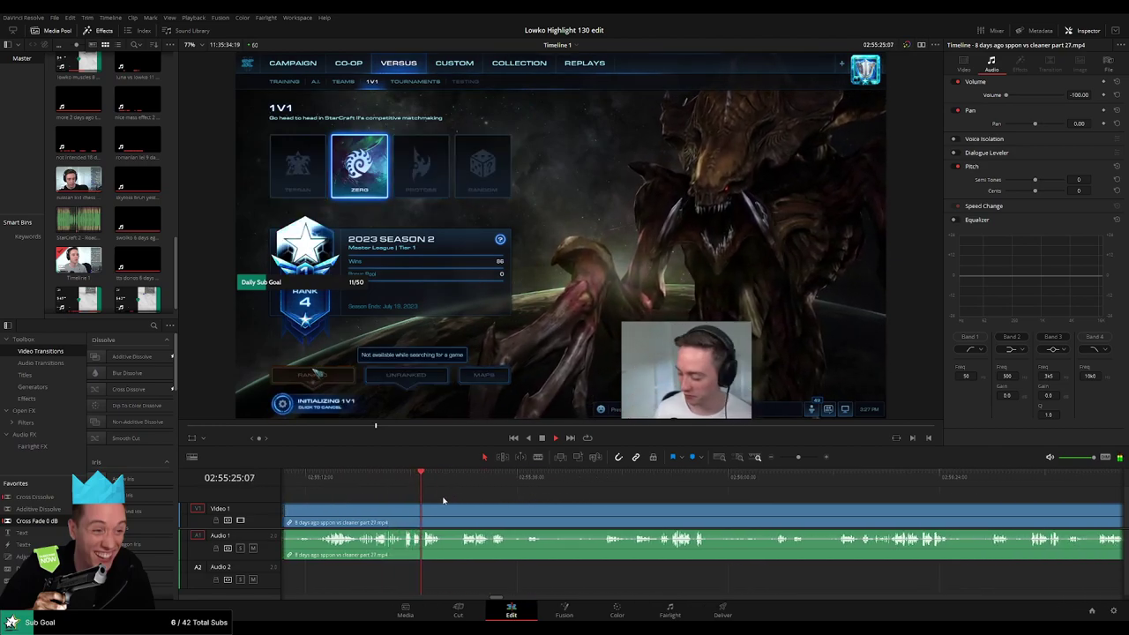
{"action": "key", "text": "b"}
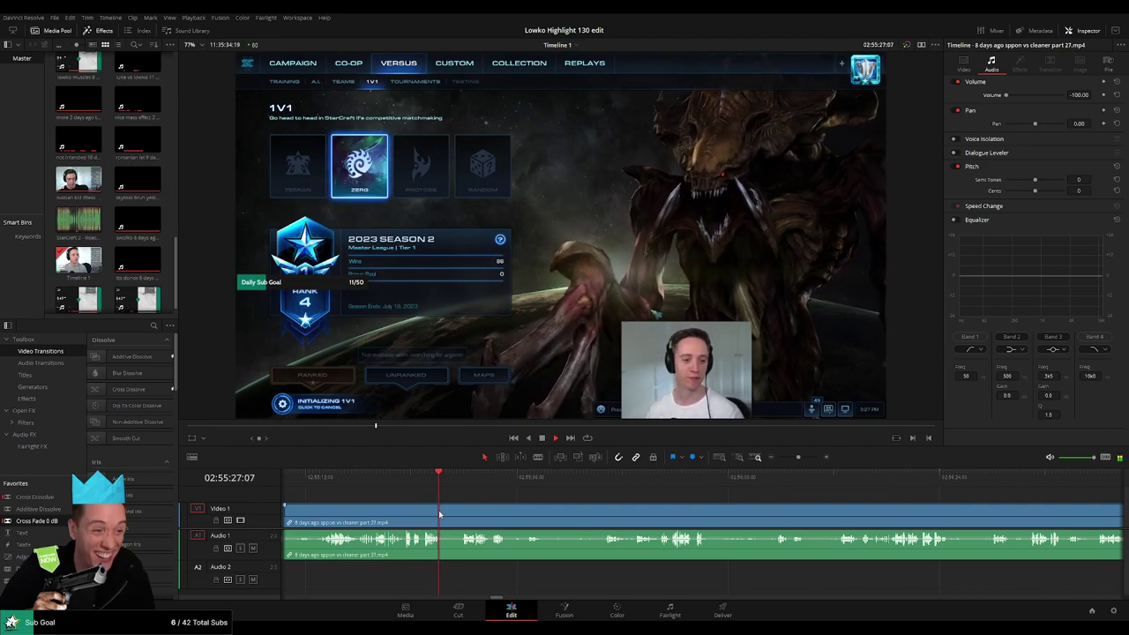
{"action": "left_click", "coordinate": [442, 513]}
{"action": "left_click", "coordinate": [459, 514]}
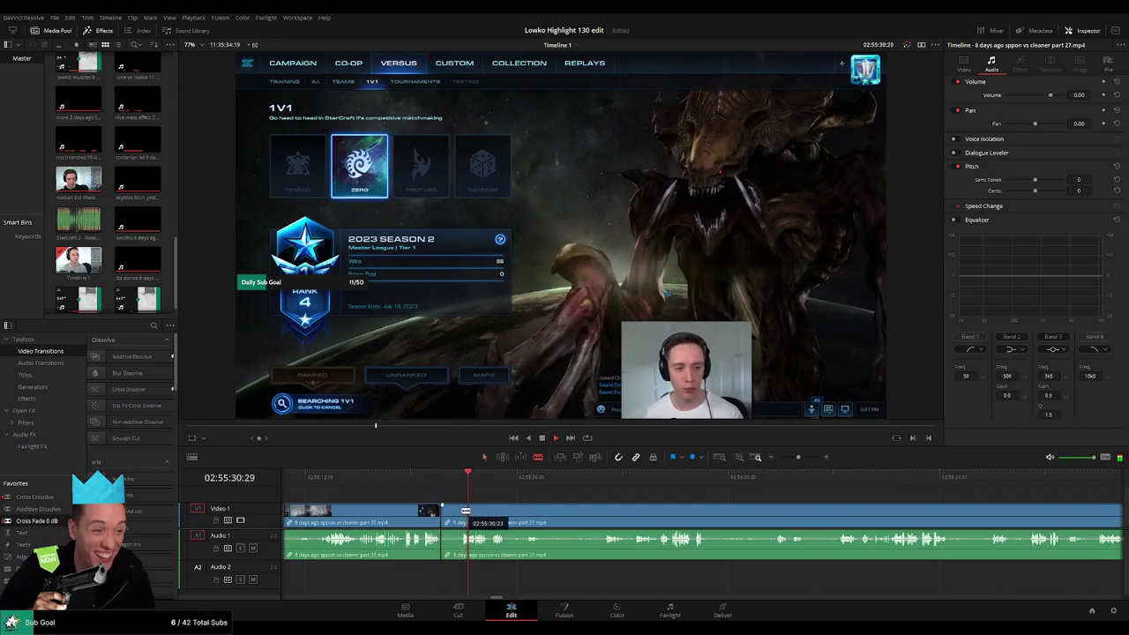
{"action": "key", "text": "a"}
{"action": "left_click", "coordinate": [451, 516]}
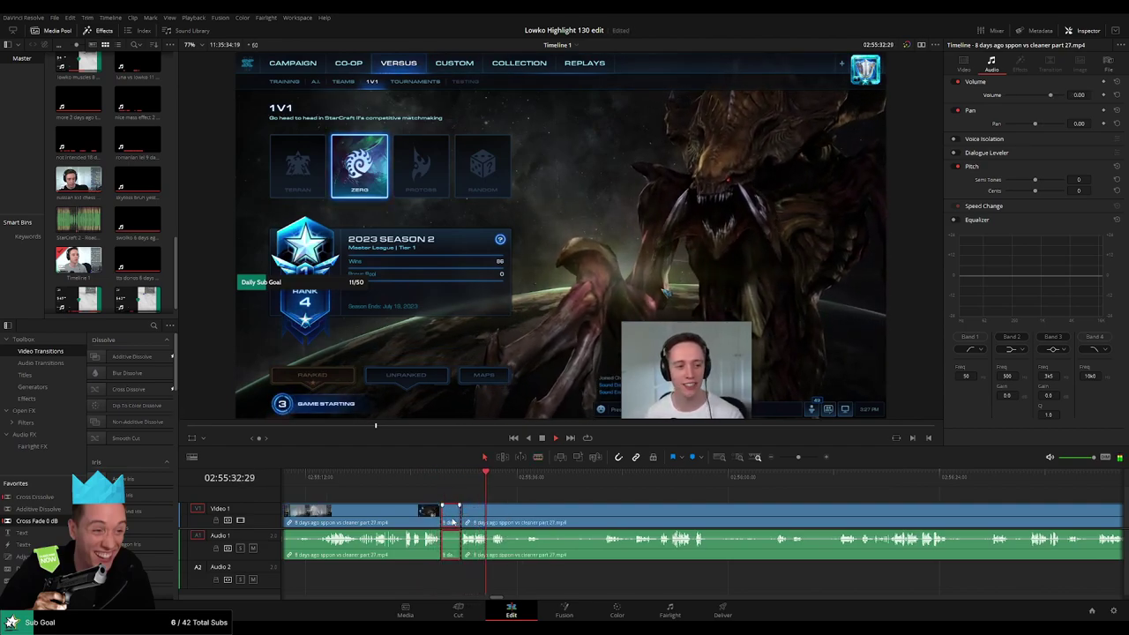
{"action": "key", "text": "Delete"}
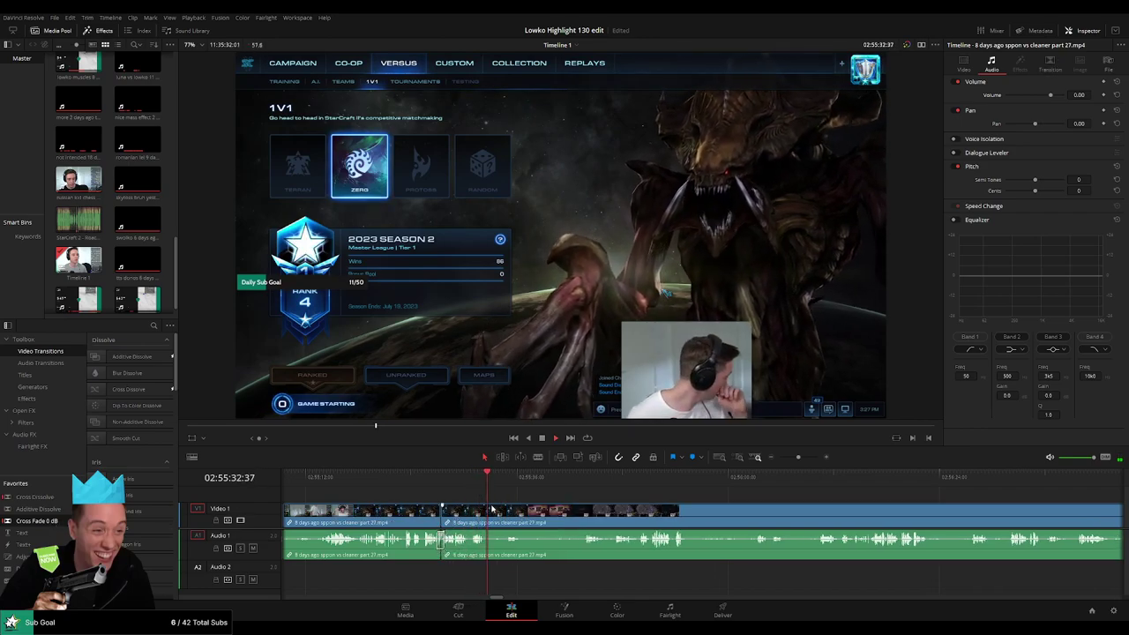
Split the V1/A1 clip where the match loading screen starts.
{"action": "key", "text": "b"}
{"action": "left_click", "coordinate": [486, 510]}
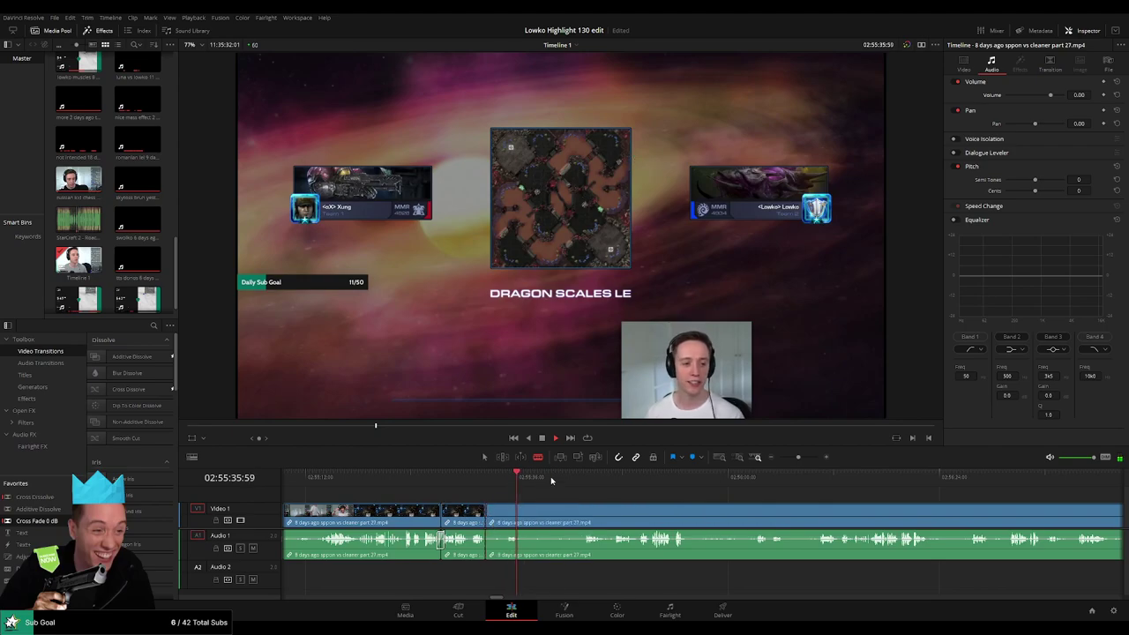
{"action": "scroll", "coordinate": [564, 510], "scroll_direction": "right", "scroll_amount": 3}
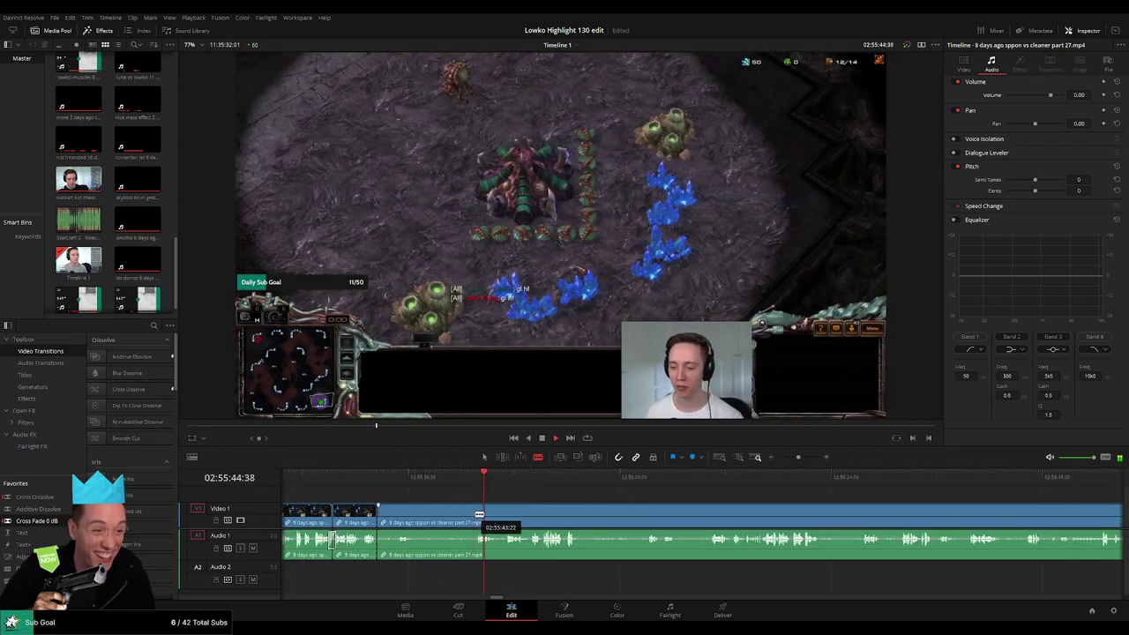
Delete the unwanted segment after the loading cut, then split and remove another dull segment.
{"action": "key", "text": "a"}
{"action": "left_click", "coordinate": [460, 516]}
{"action": "key", "text": "Delete"}
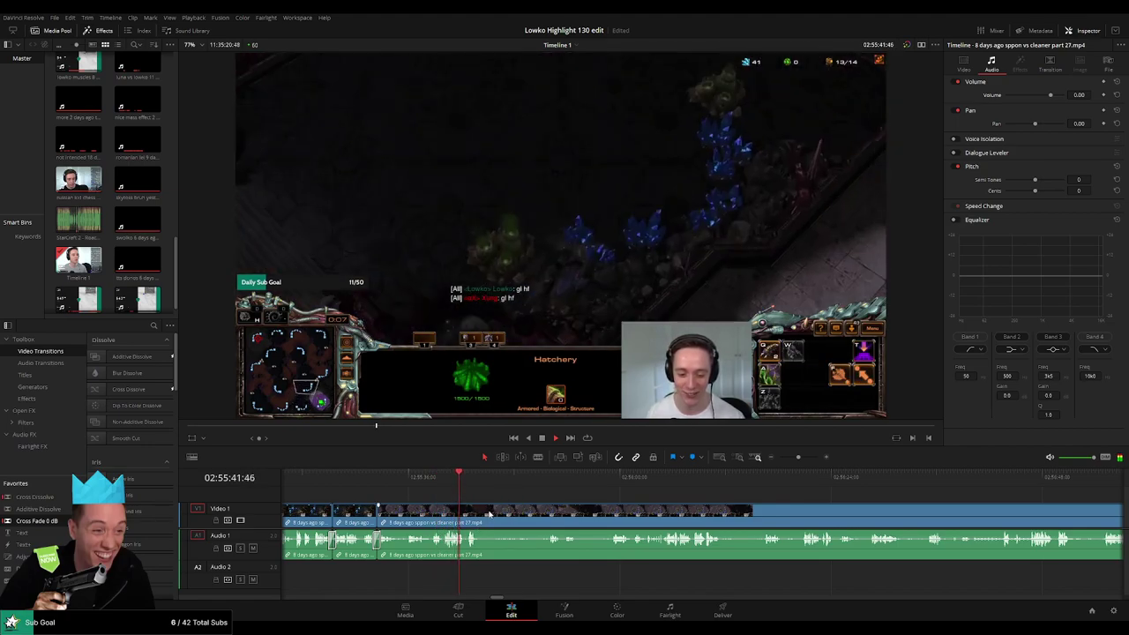
{"action": "key", "text": "ctrl+b"}
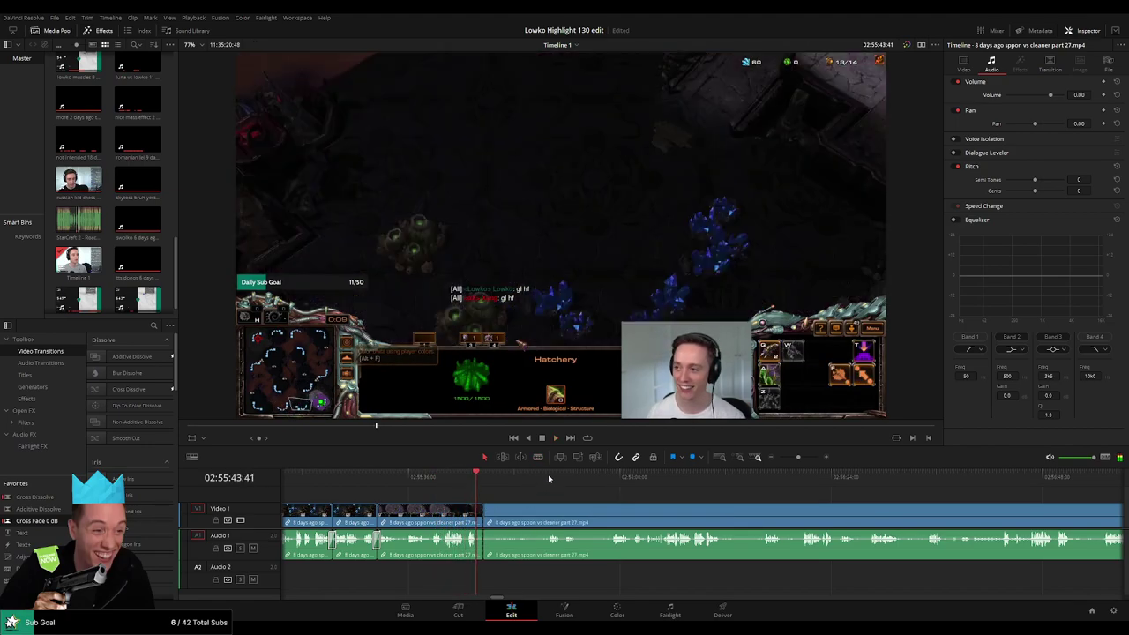
{"action": "left_click", "coordinate": [549, 478]}
{"action": "key", "text": "b"}
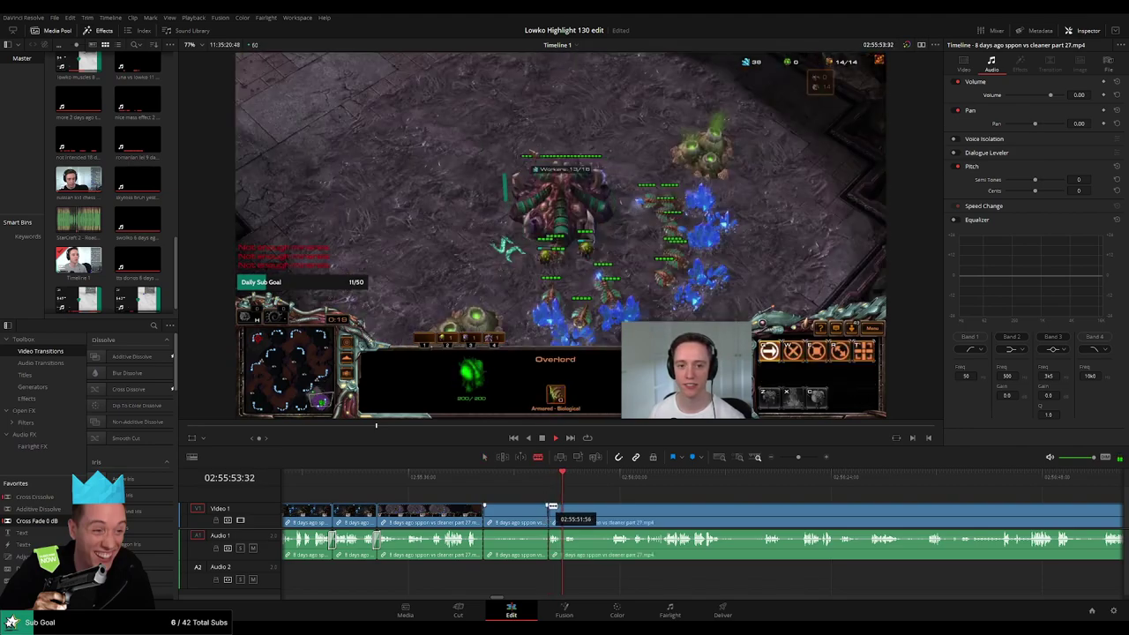
{"action": "left_click", "coordinate": [549, 511]}
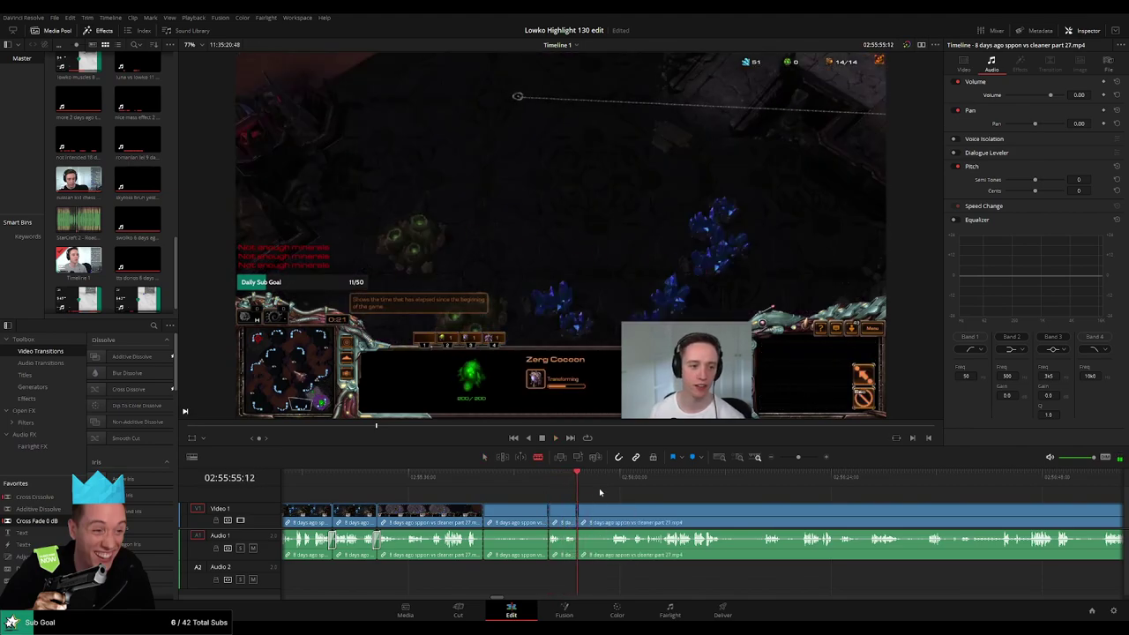
{"action": "key", "text": "space"}
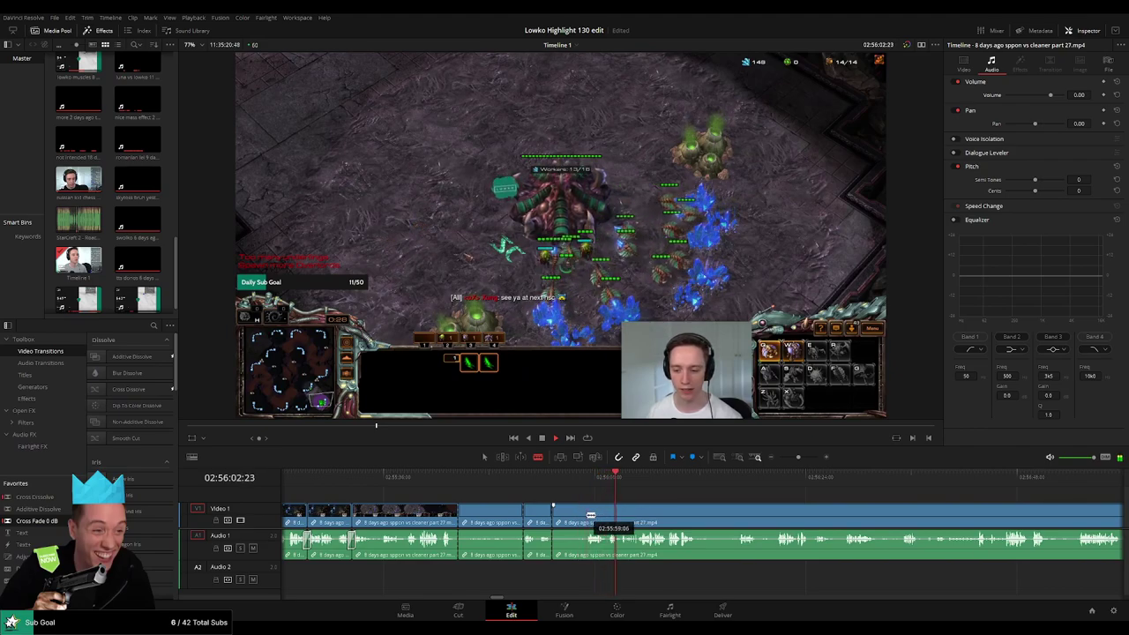
{"action": "key", "text": "Delete"}
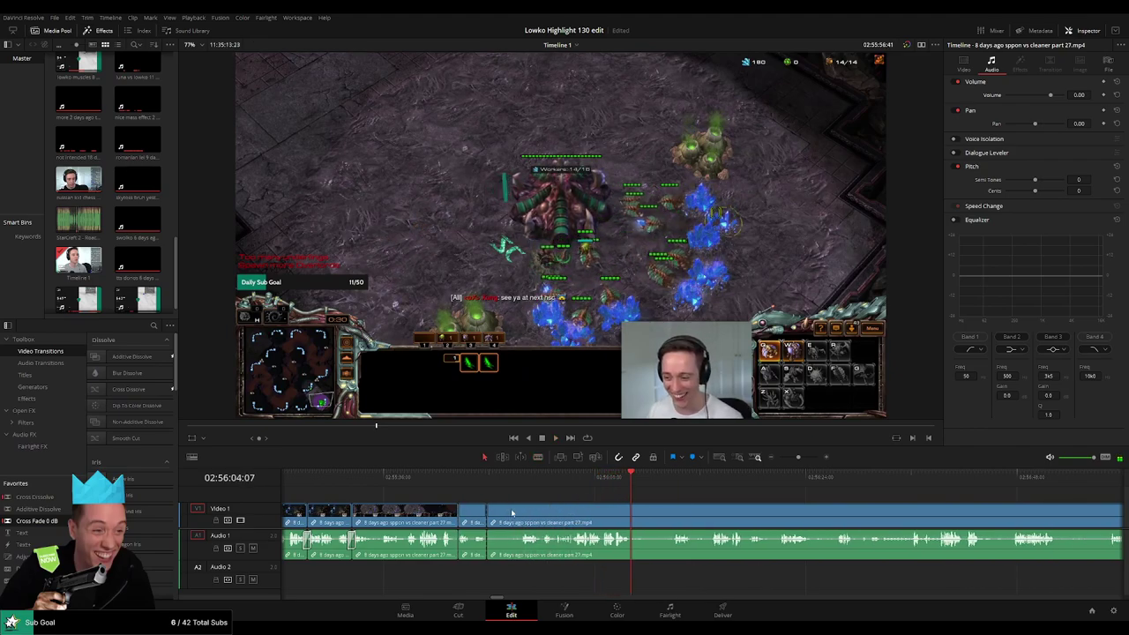
Review the new join and split the game clip at the playhead.
{"action": "left_click", "coordinate": [561, 484]}
{"action": "key", "text": "space"}
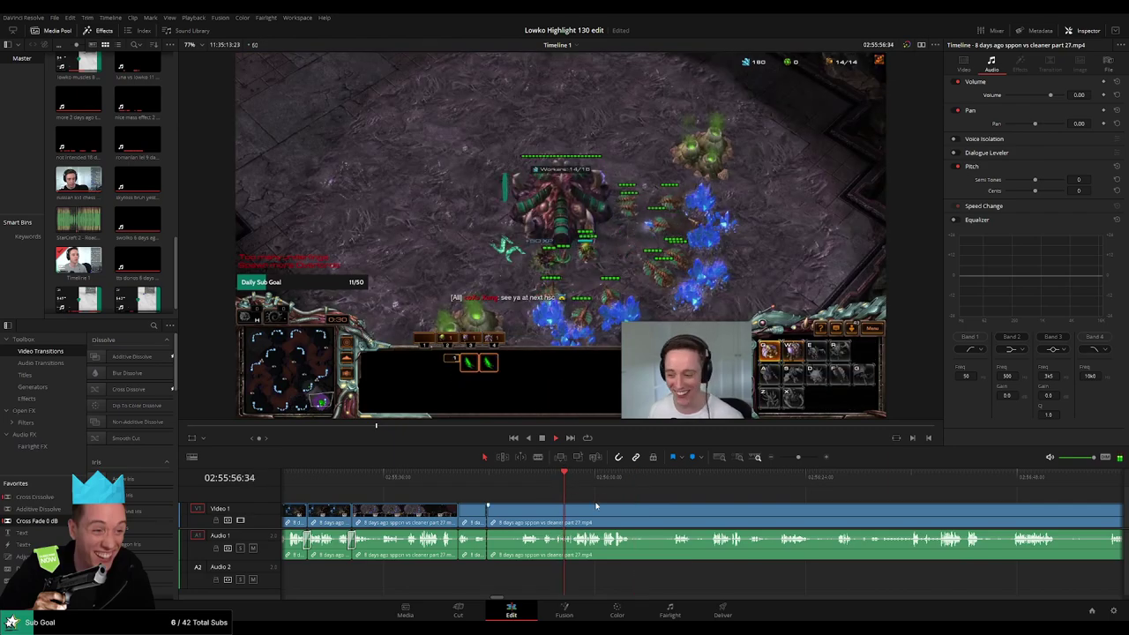
{"action": "left_click", "coordinate": [603, 508]}
{"action": "left_click", "coordinate": [611, 502]}
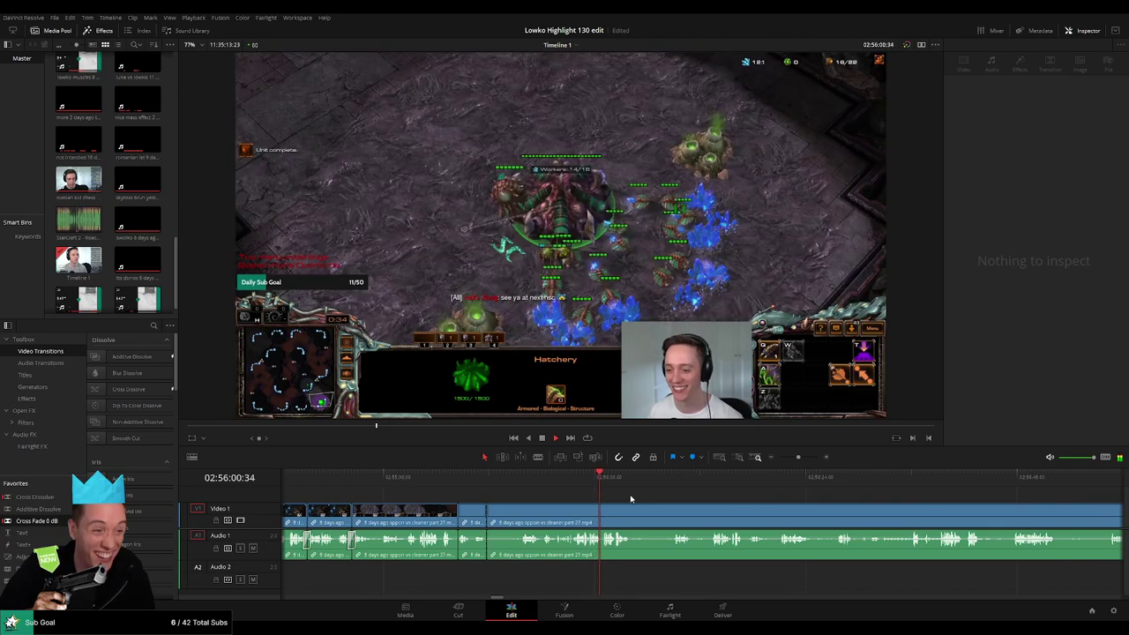
{"action": "key", "text": "b"}
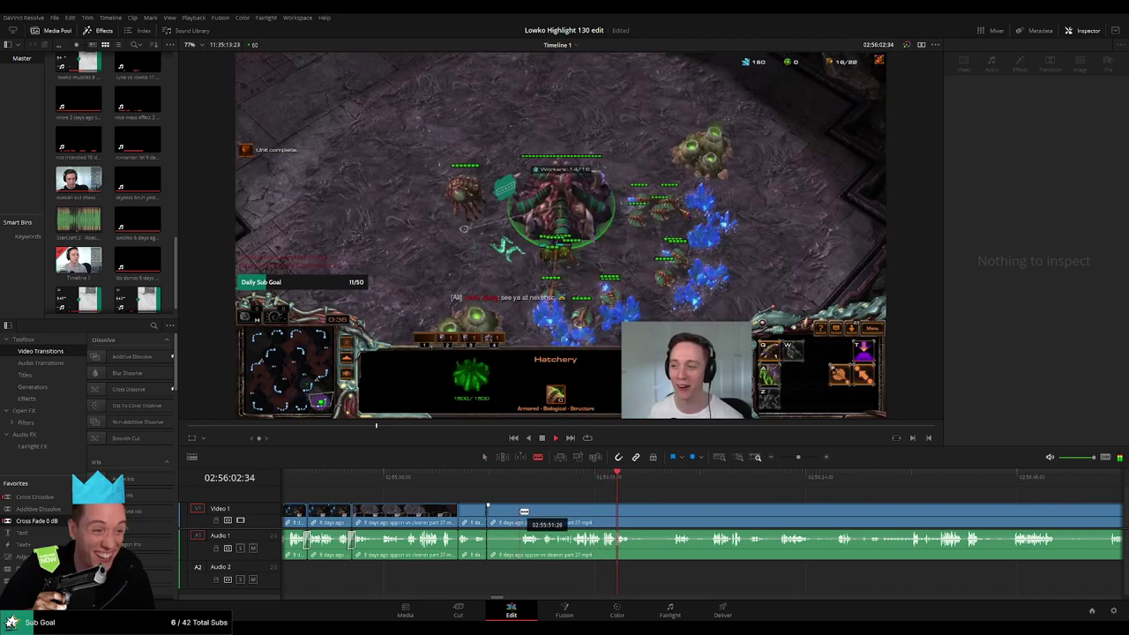
{"action": "key", "text": "a"}
{"action": "left_click", "coordinate": [525, 512]}
{"action": "left_click", "coordinate": [593, 476]}
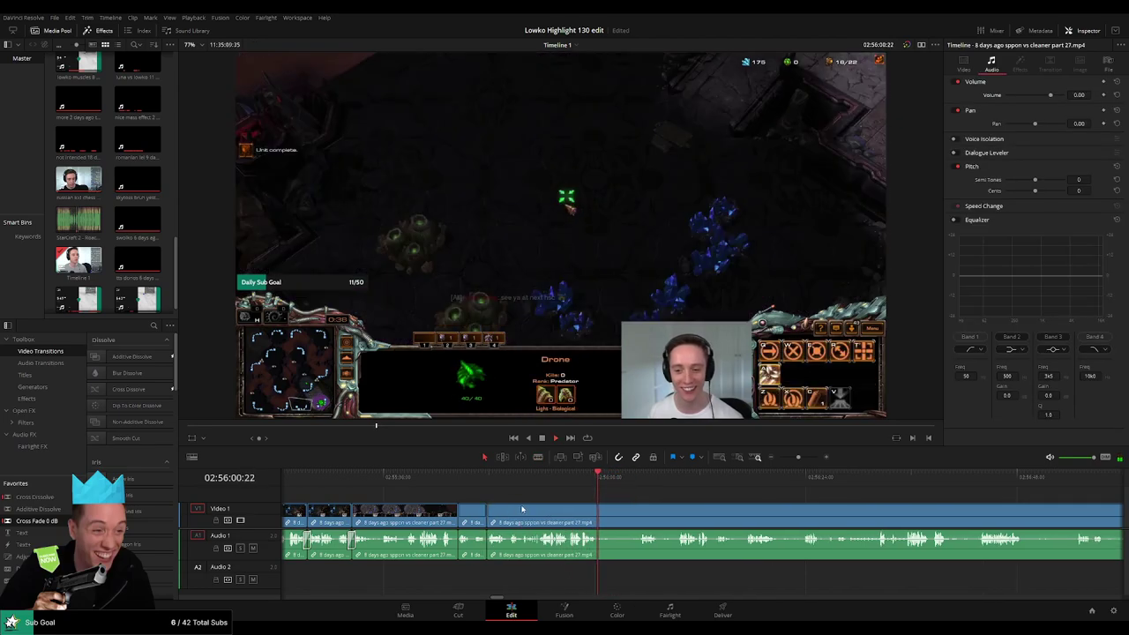
{"action": "key", "text": "ctrl+b"}
Replay the section and split the gameplay clip at a later moment.
{"action": "key", "text": "b"}
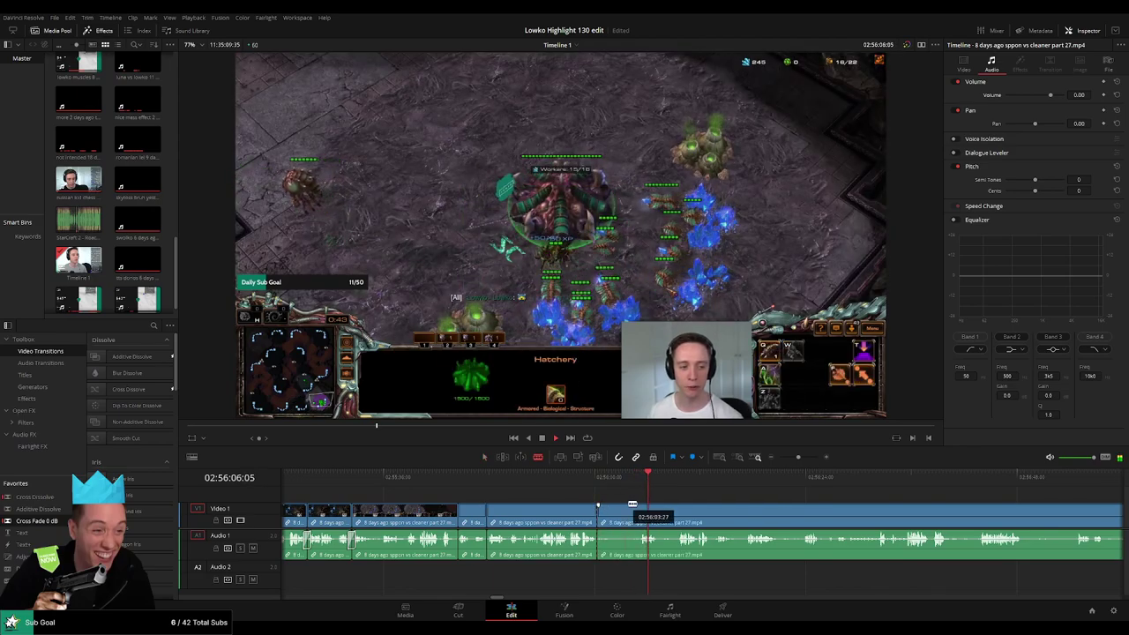
{"action": "key", "text": "a"}
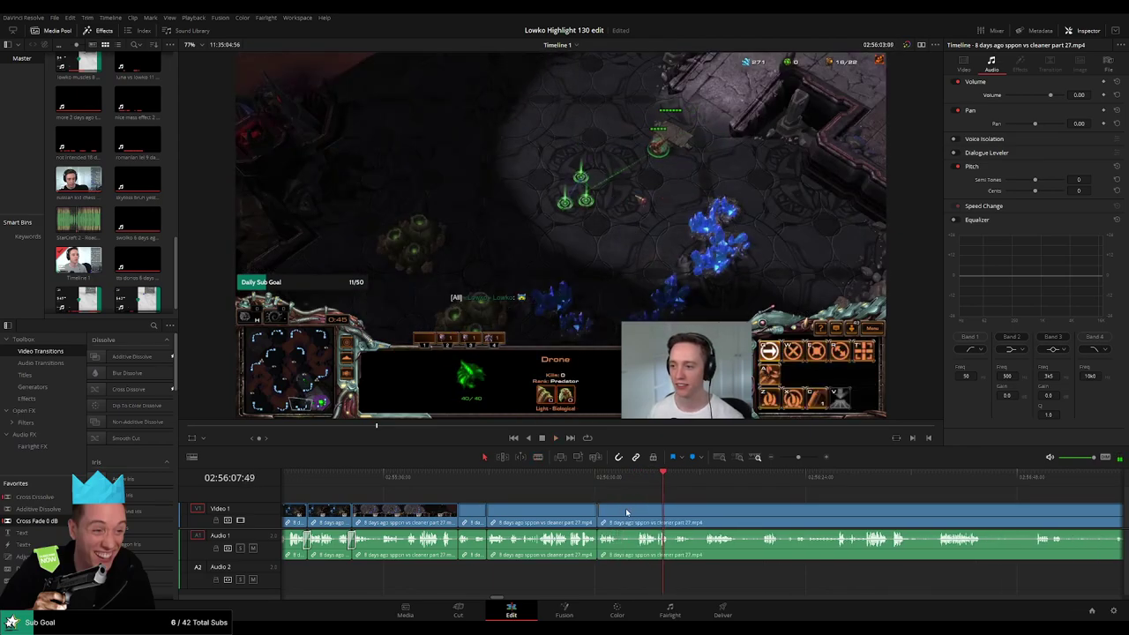
{"action": "left_click", "coordinate": [607, 477]}
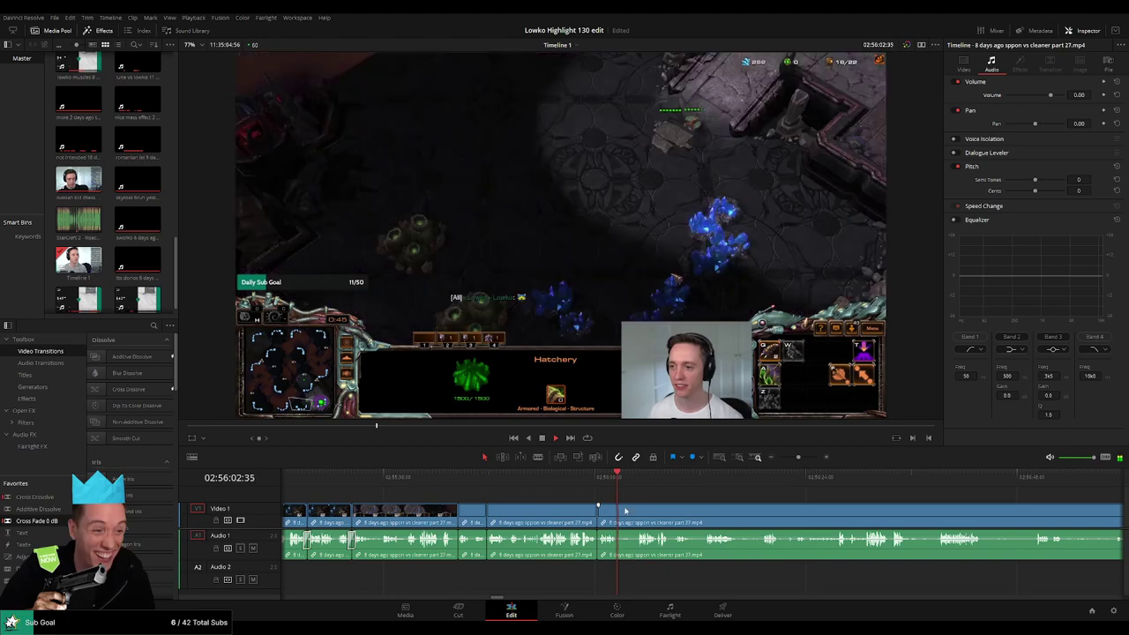
{"action": "key", "text": "b"}
{"action": "left_click", "coordinate": [617, 511]}
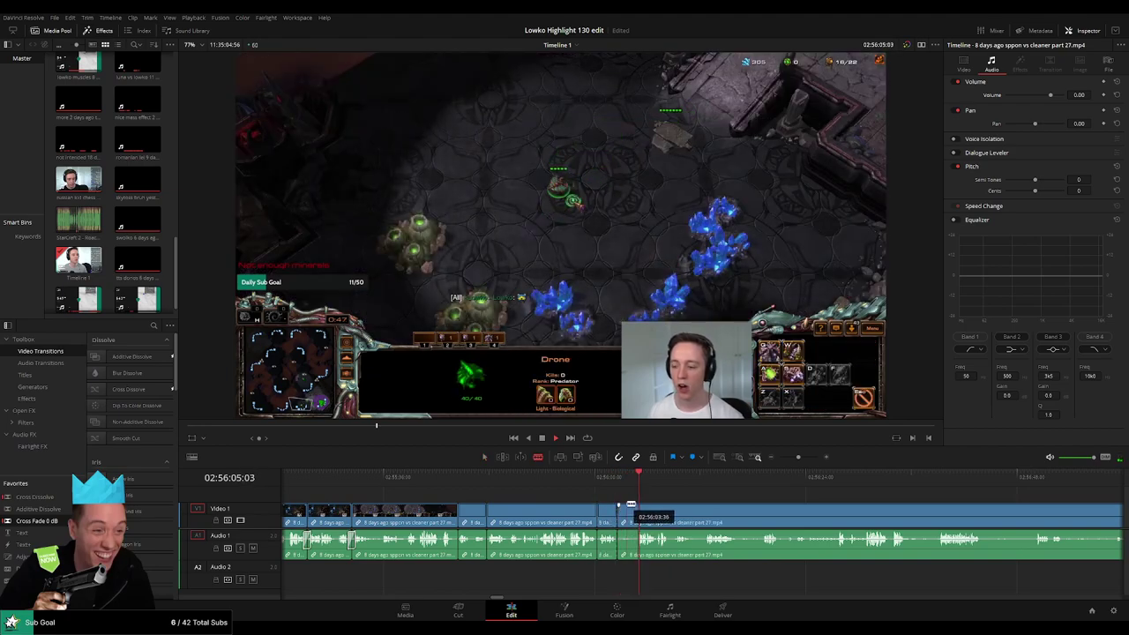
{"action": "key", "text": "a"}
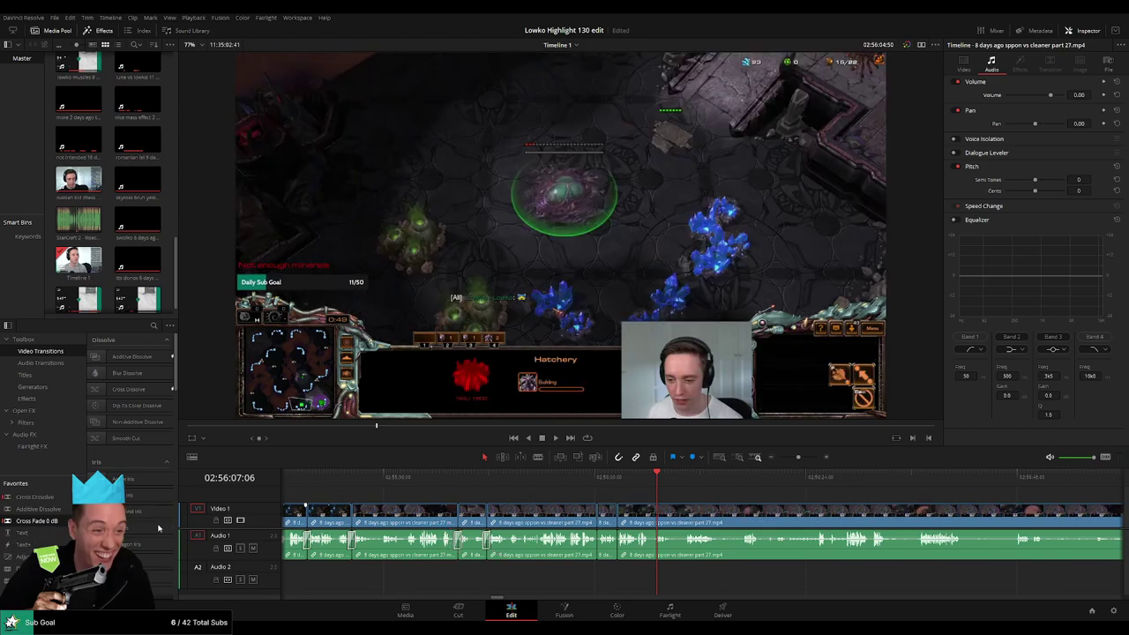
Cut out a short isolated piece, then ripple-trim the footage between the last cut and playhead.
{"action": "scroll", "coordinate": [615, 554], "scroll_direction": "left", "scroll_amount": 2}
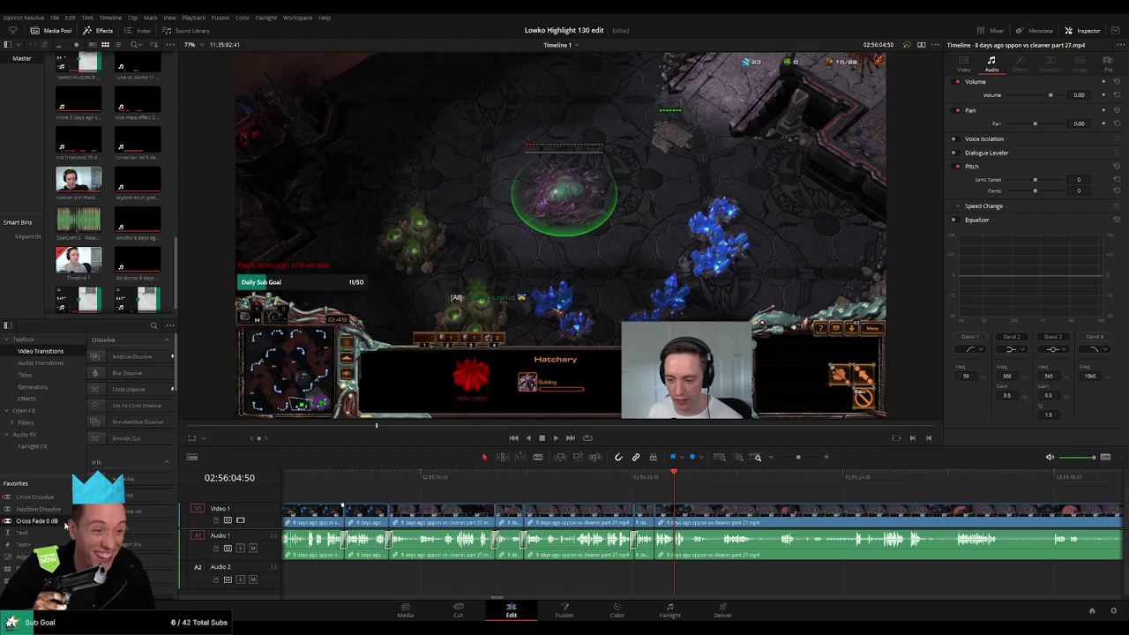
{"action": "scroll", "coordinate": [615, 538], "scroll_direction": "left", "scroll_amount": 2}
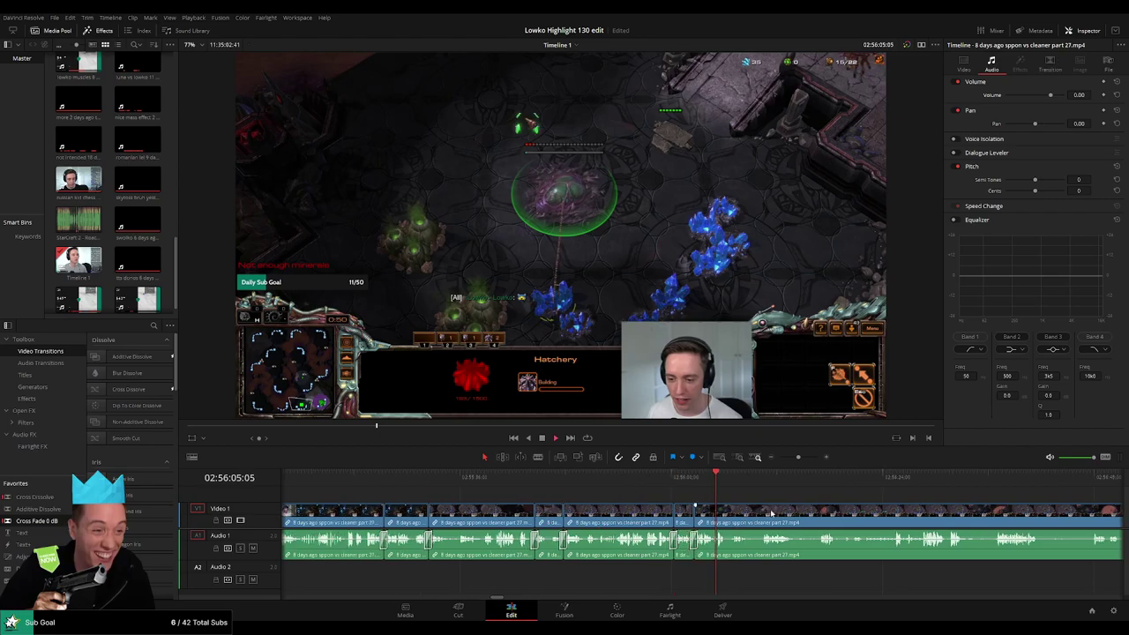
{"action": "scroll", "coordinate": [771, 513], "scroll_direction": "right", "scroll_amount": 15}
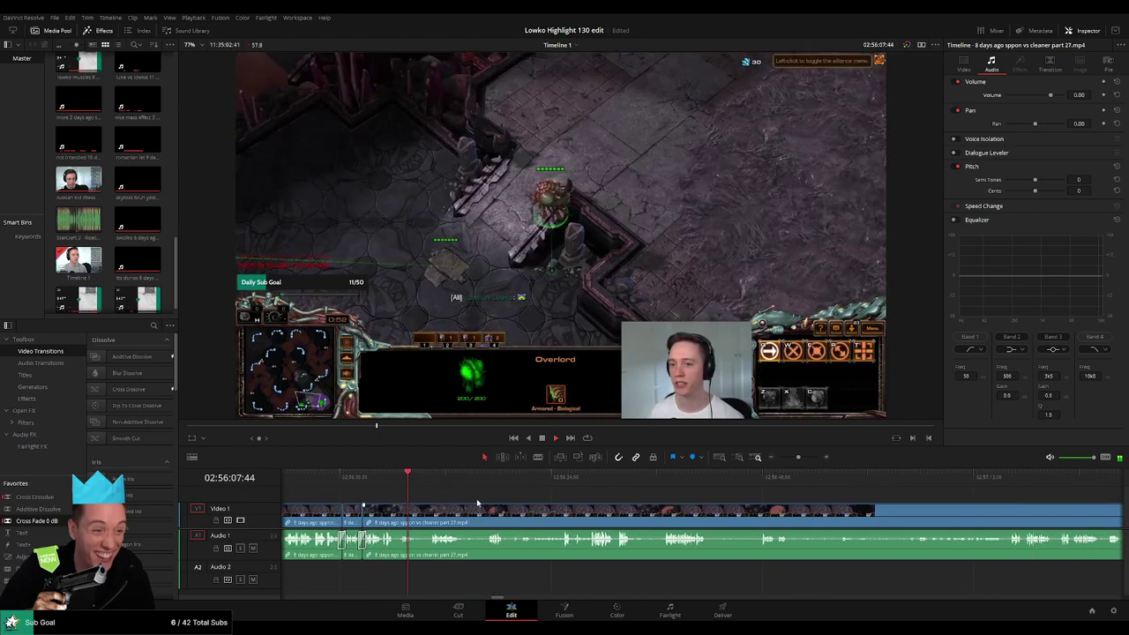
{"action": "key", "text": "b"}
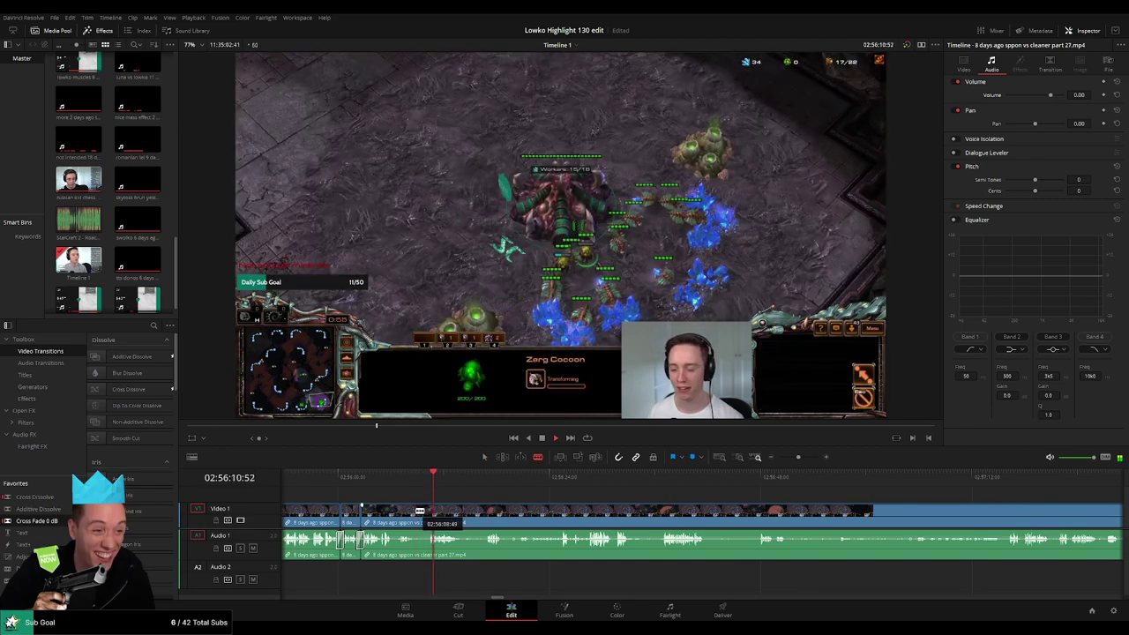
{"action": "left_click", "coordinate": [420, 512]}
{"action": "key", "text": "a"}
{"action": "left_click", "coordinate": [423, 514]}
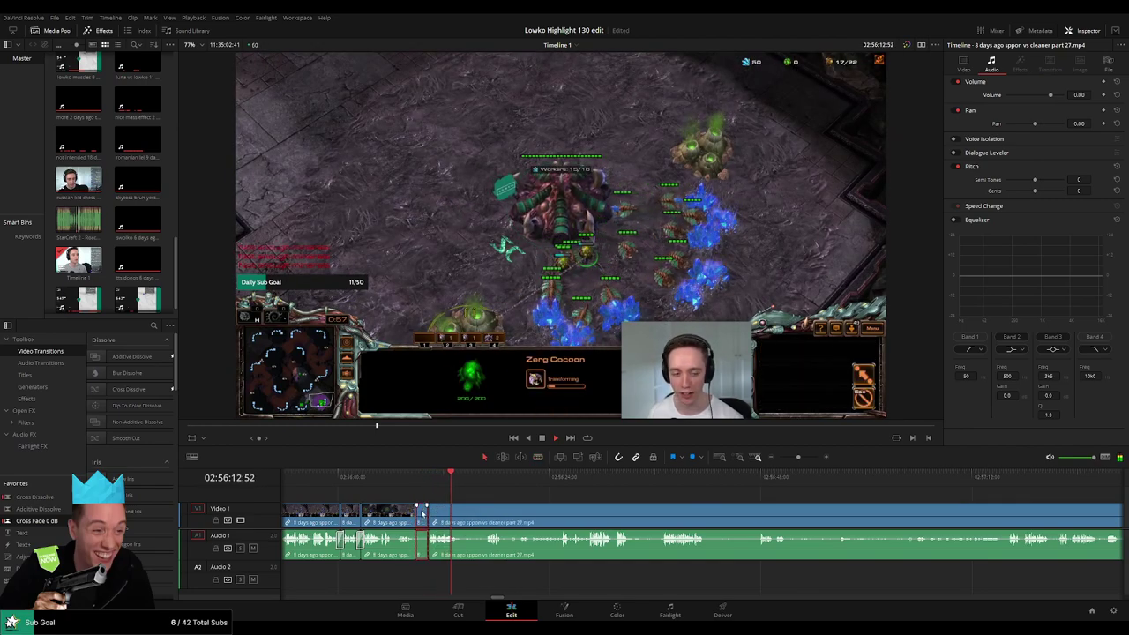
{"action": "key", "text": "BackSpace"}
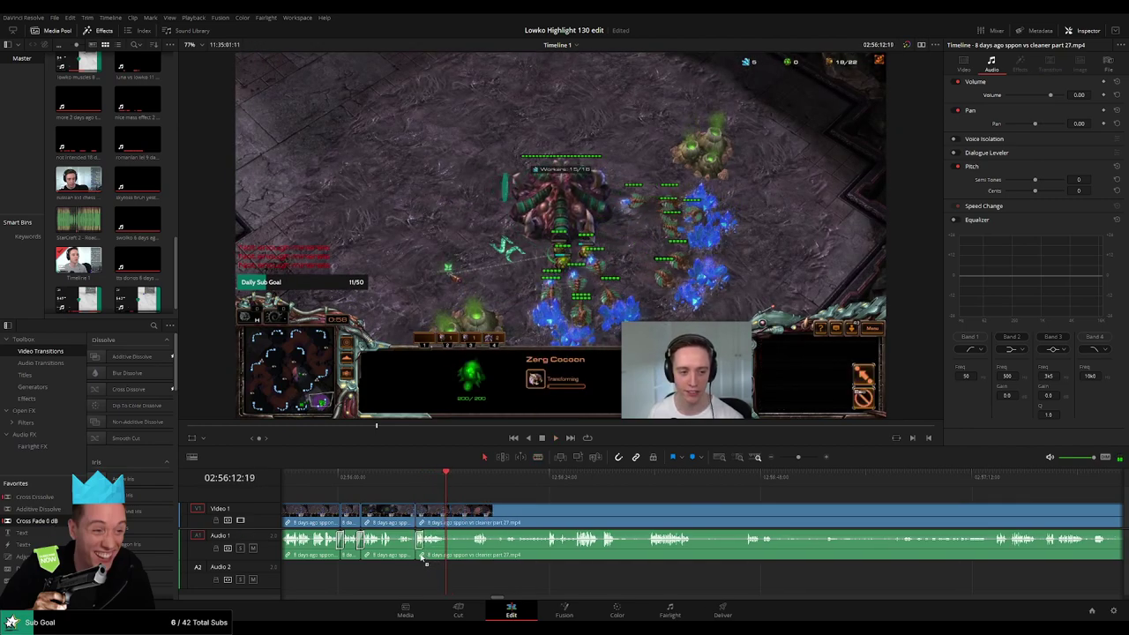
{"action": "key", "text": "b"}
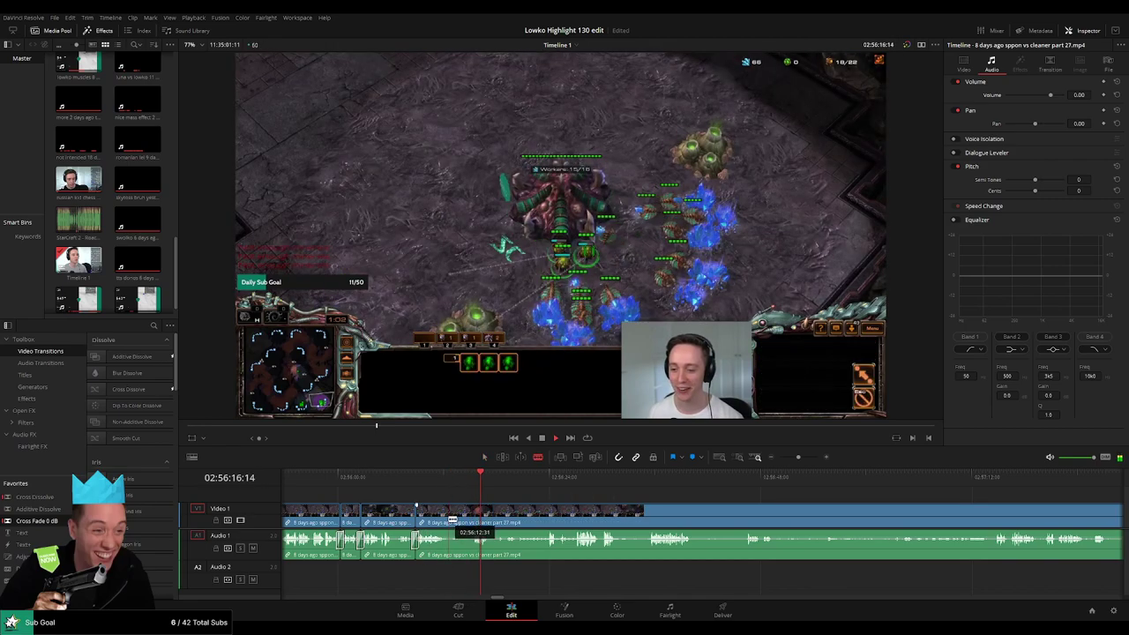
{"action": "key", "text": "ctrl+shift+bracketleft"}
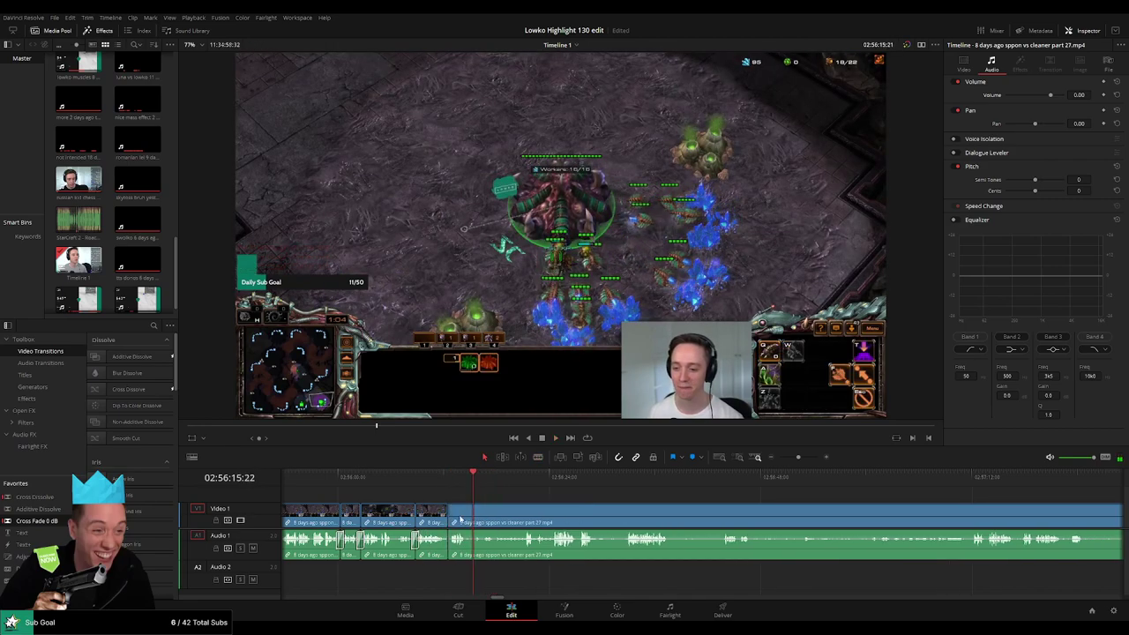
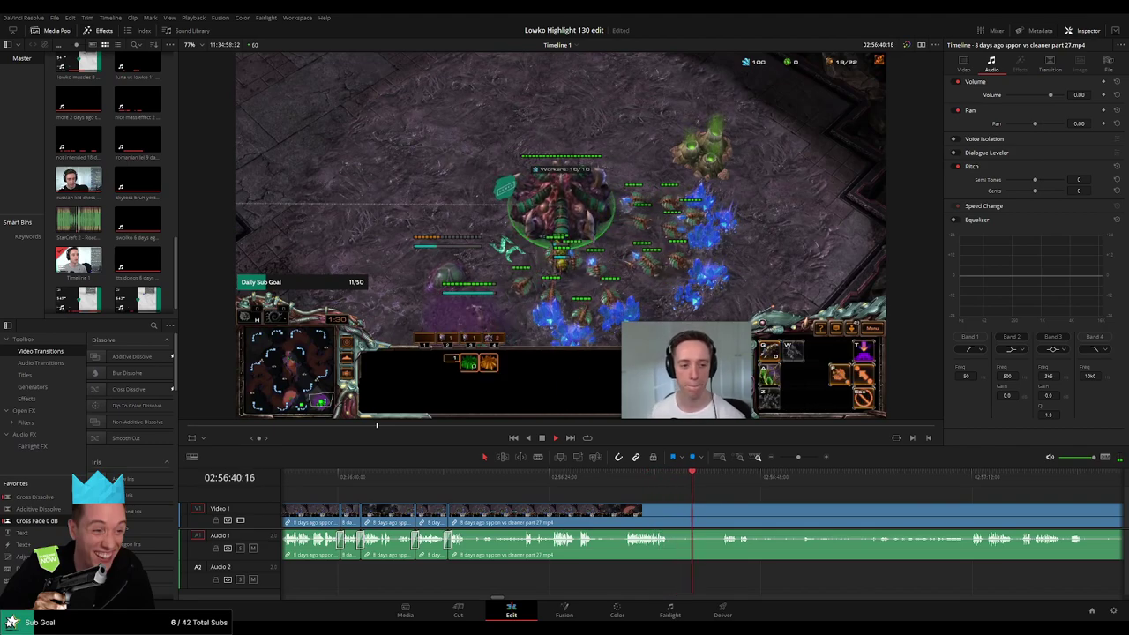
Blade out the first unwanted stretch of the spoon vs cleaner clip and ripple-delete it.
{"action": "left_click", "coordinate": [580, 477]}
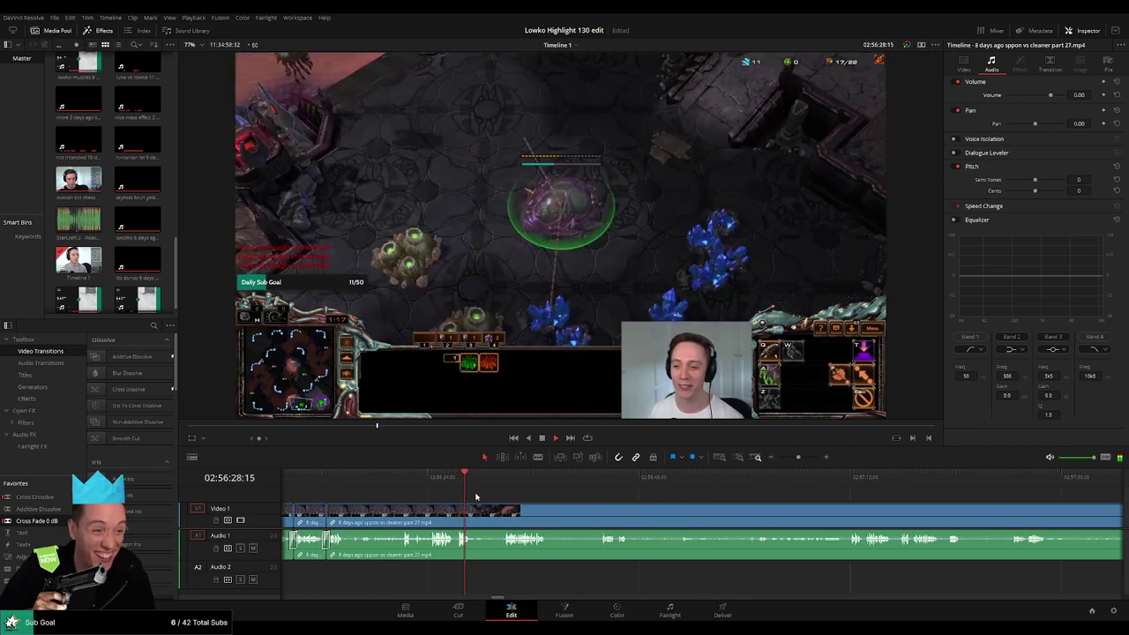
{"action": "key", "text": "b"}
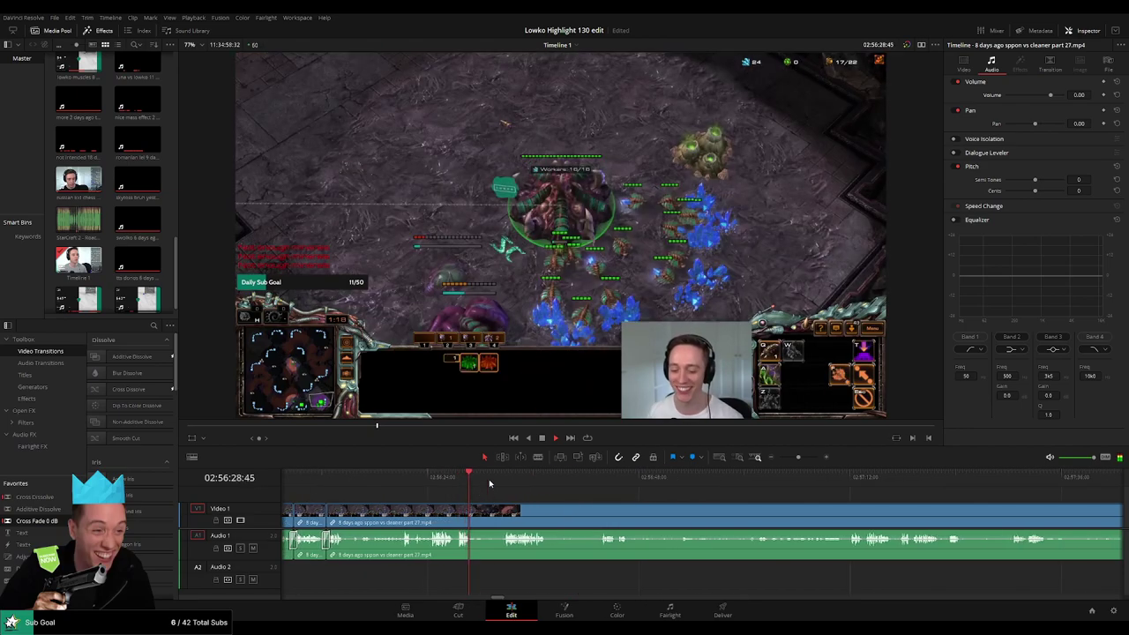
{"action": "left_click", "coordinate": [473, 512]}
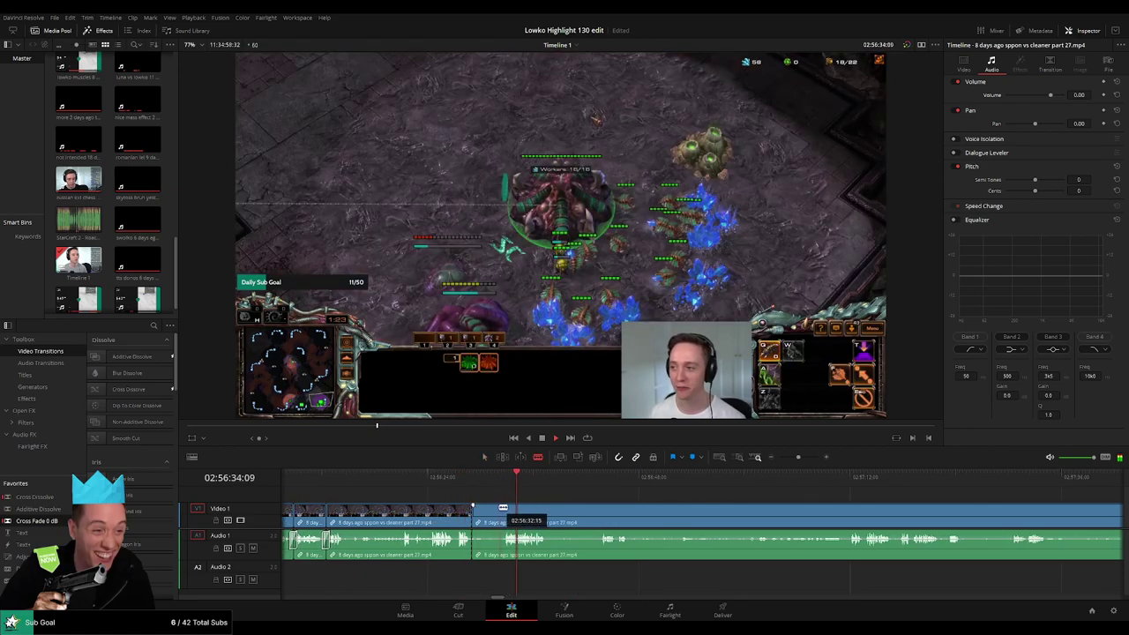
{"action": "key", "text": "ctrl+z"}
{"action": "left_click", "coordinate": [481, 512]}
{"action": "left_click", "coordinate": [504, 510]}
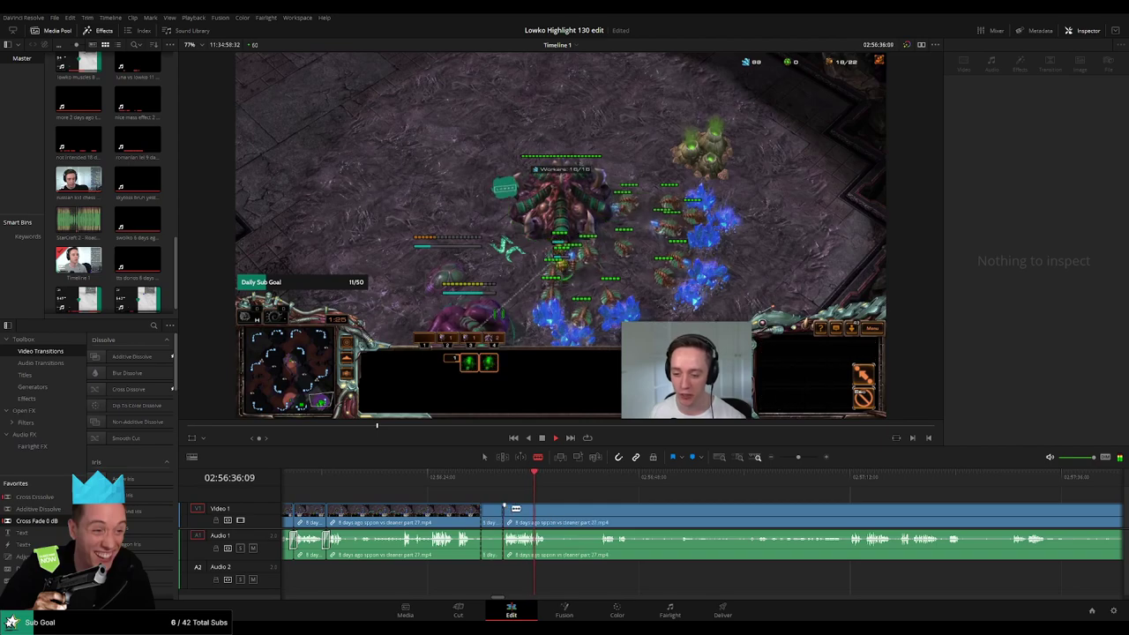
{"action": "left_click", "coordinate": [550, 513]}
{"action": "key", "text": "a"}
{"action": "left_click", "coordinate": [498, 520]}
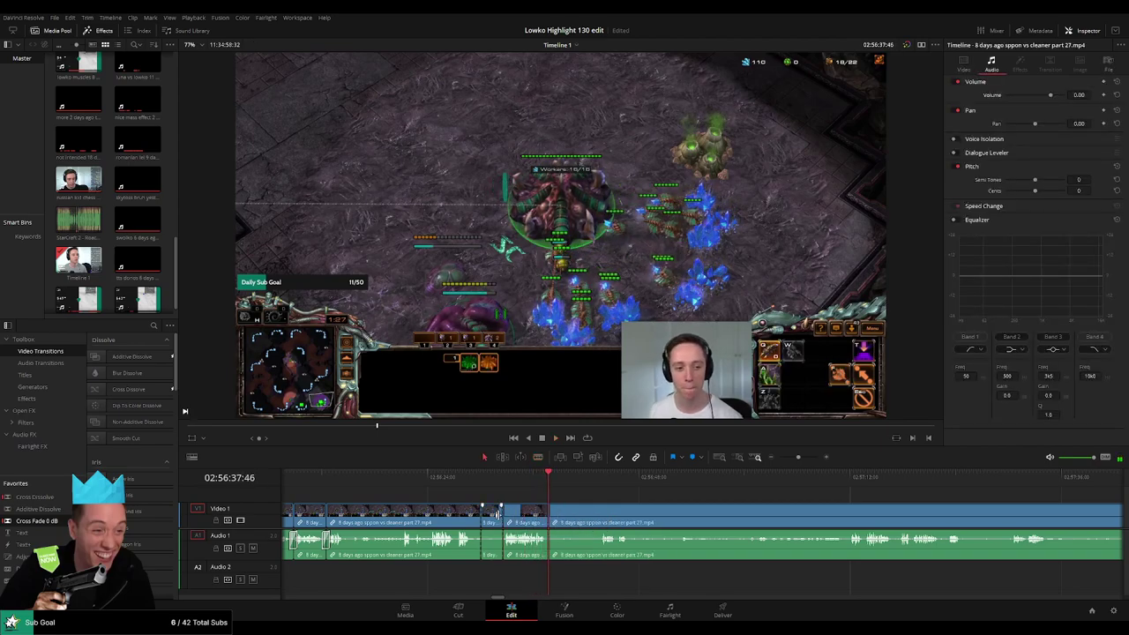
{"action": "key", "text": "Delete"}
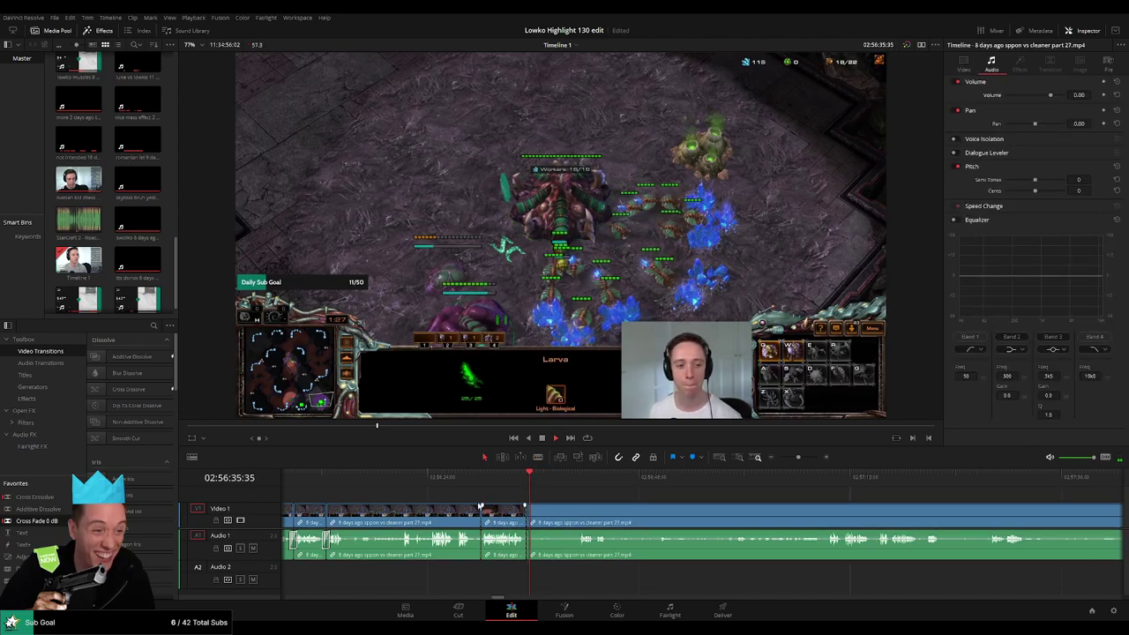
{"action": "key", "text": "space"}
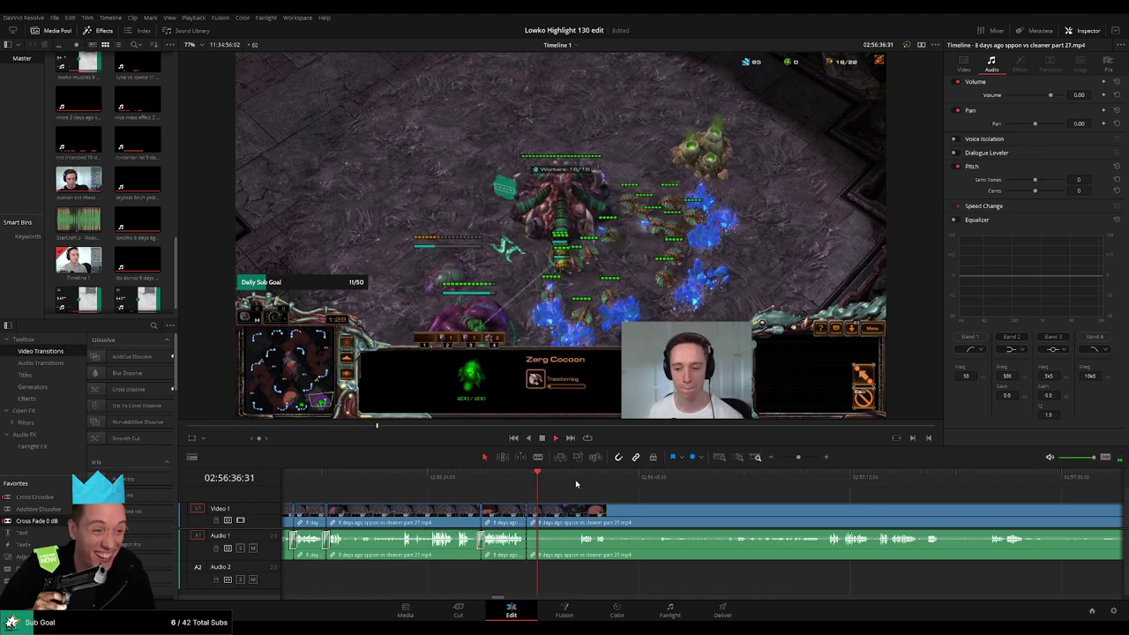
Cut a second unwanted stretch later in the clip and ripple-delete it.
{"action": "left_click", "coordinate": [578, 481]}
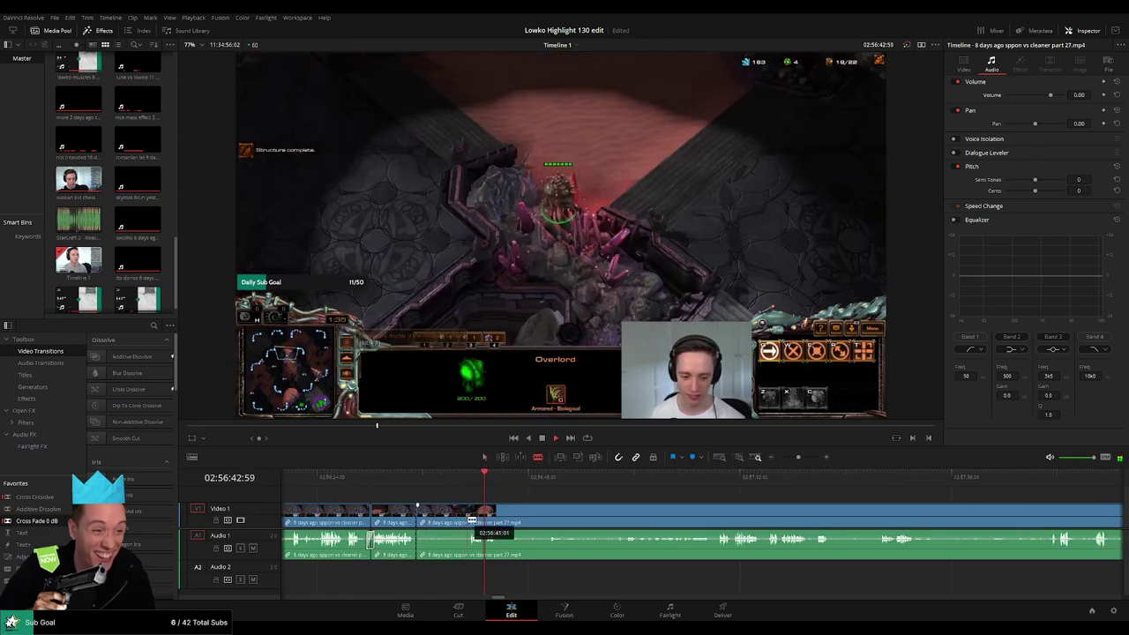
{"action": "key", "text": "b"}
{"action": "left_click", "coordinate": [468, 516]}
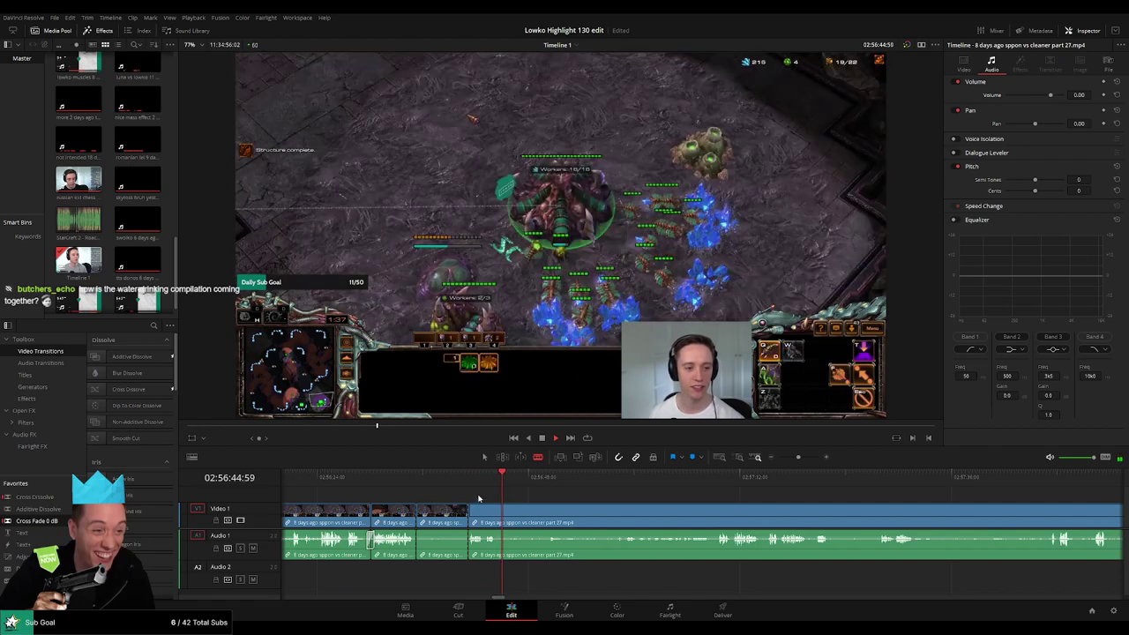
{"action": "left_click", "coordinate": [504, 521]}
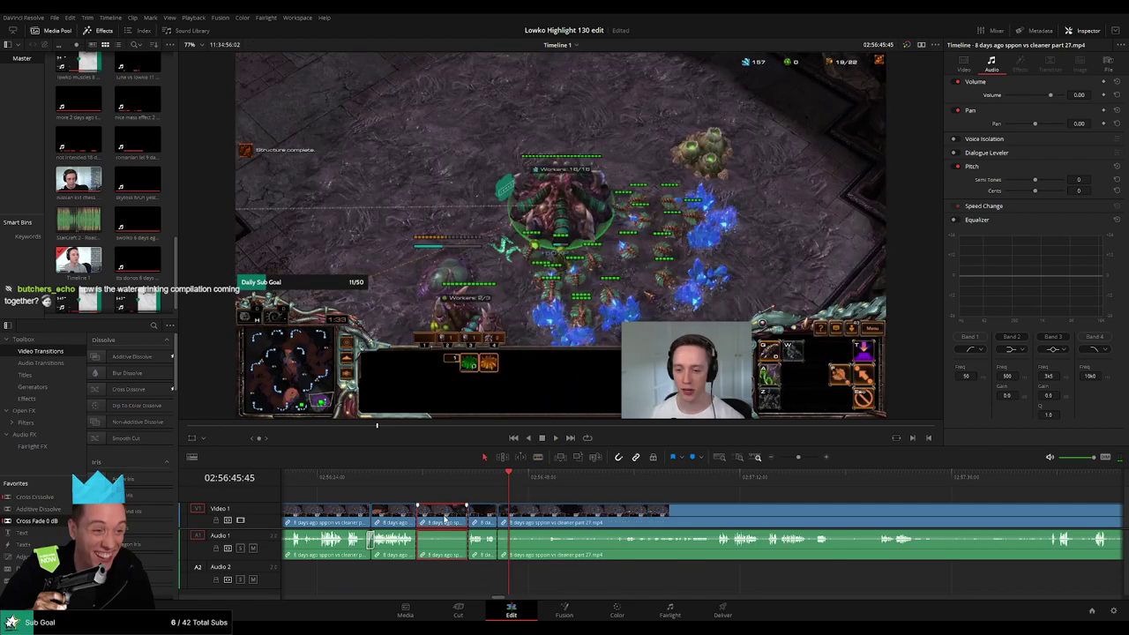
{"action": "key", "text": "a"}
{"action": "left_click", "coordinate": [485, 520]}
{"action": "key", "text": "Delete"}
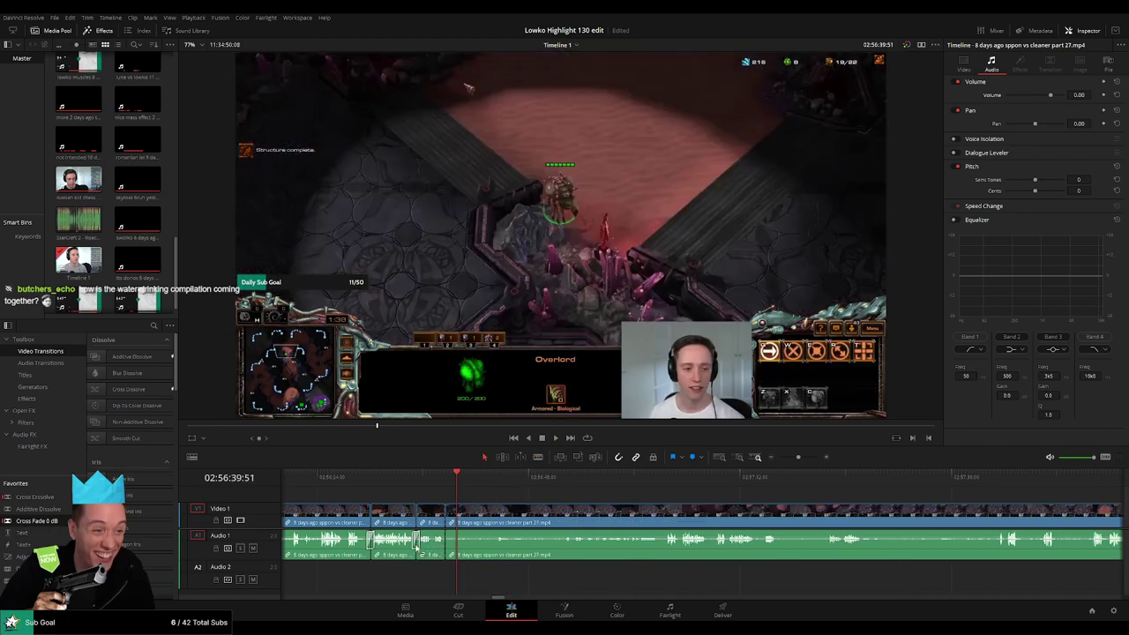
{"action": "key", "text": "space"}
Review the new cuts, then split the clip at the next cut point near 02:56:56.
{"action": "left_click", "coordinate": [567, 516]}
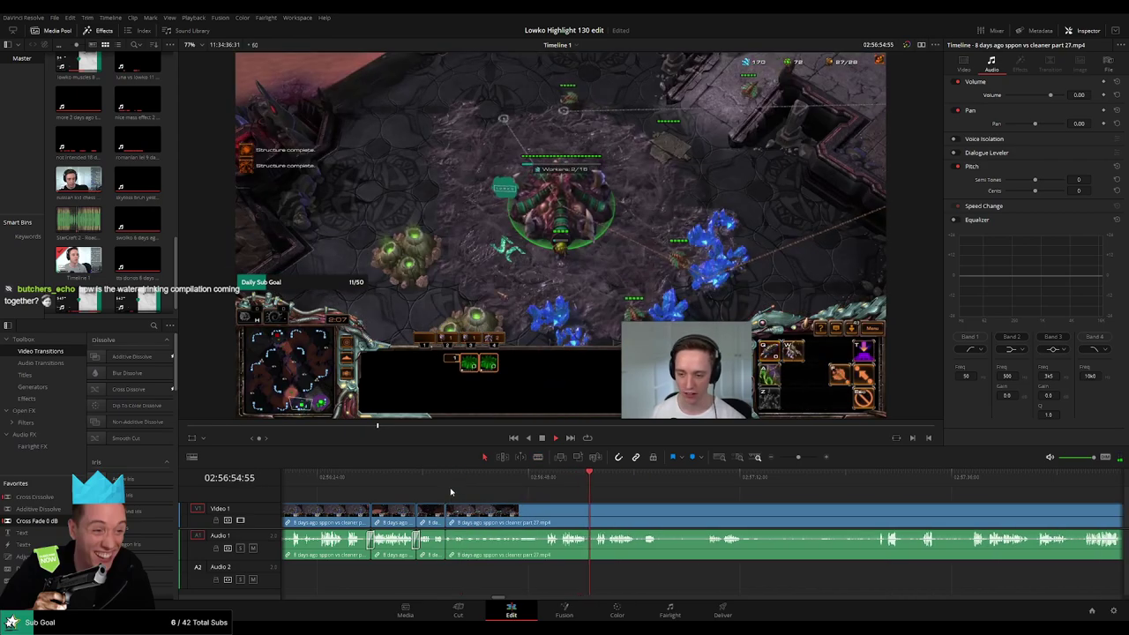
{"action": "left_click", "coordinate": [450, 491]}
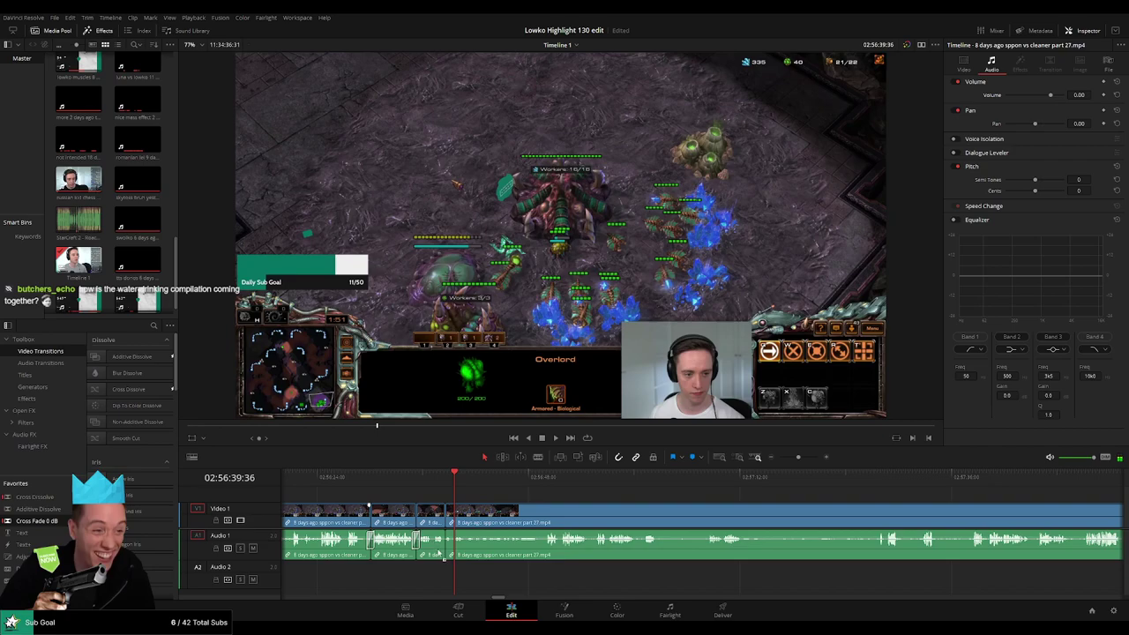
{"action": "key", "text": "space"}
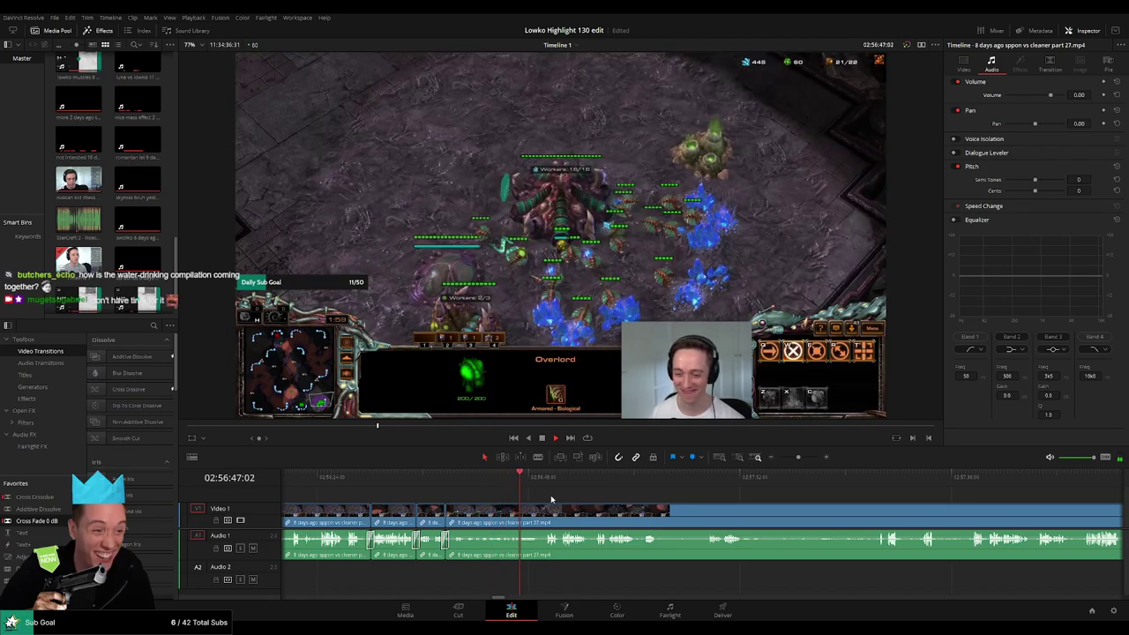
{"action": "scroll", "coordinate": [435, 492], "scroll_direction": "right", "scroll_amount": 2}
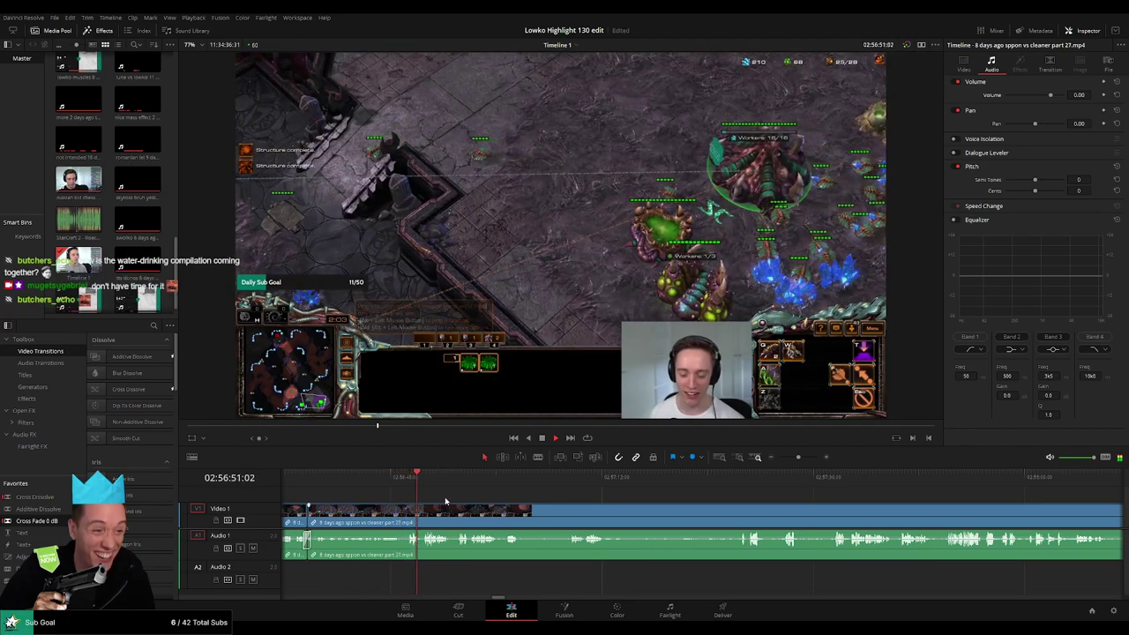
{"action": "scroll", "coordinate": [459, 500], "scroll_direction": "right", "scroll_amount": 1}
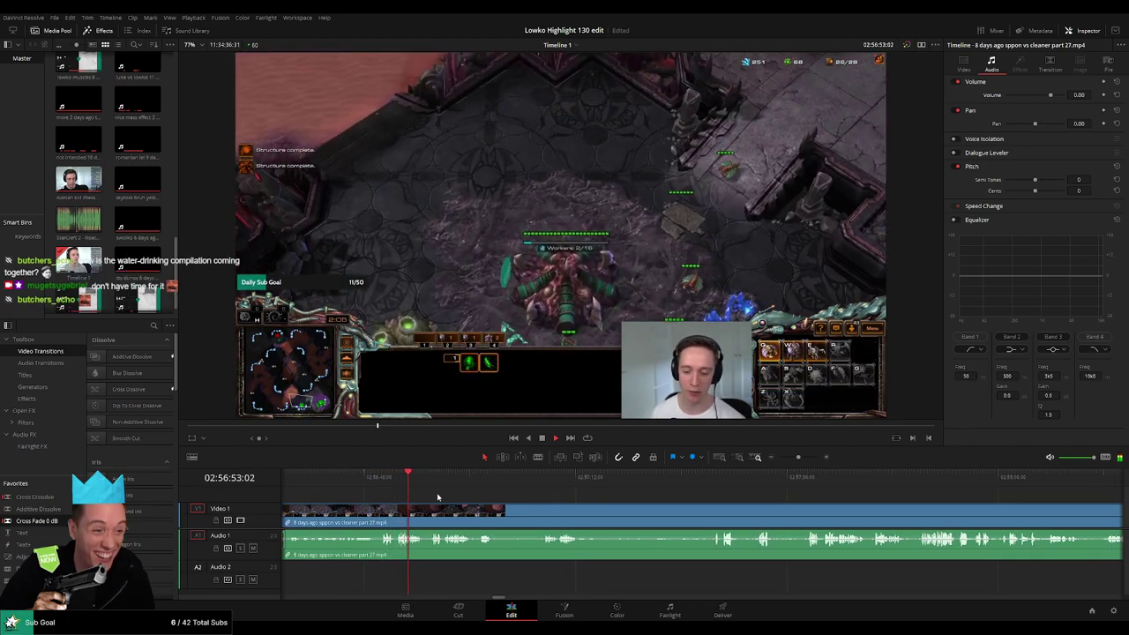
{"action": "scroll", "coordinate": [452, 500], "scroll_direction": "right", "scroll_amount": 1}
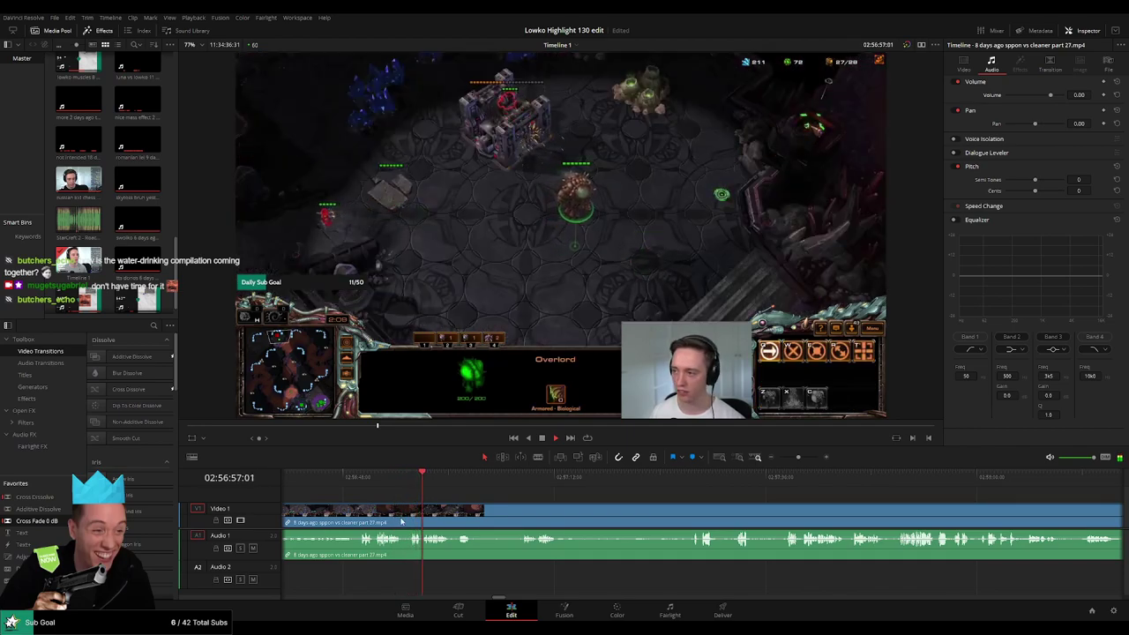
{"action": "left_click", "coordinate": [394, 477]}
{"action": "key", "text": "ctrl+b"}
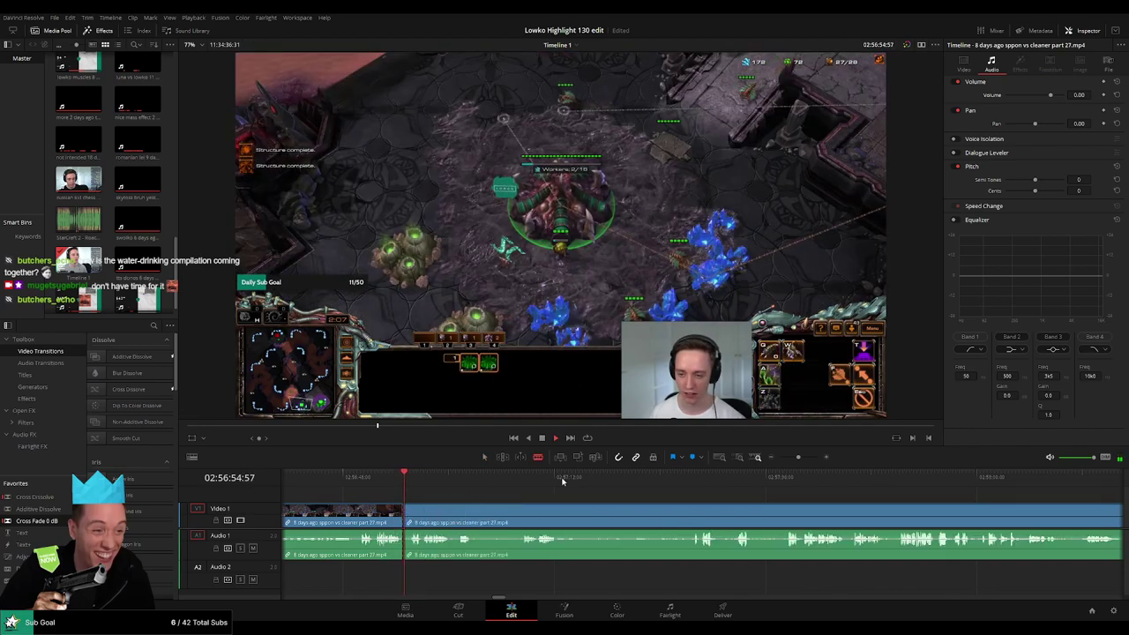
{"action": "left_click", "coordinate": [676, 477]}
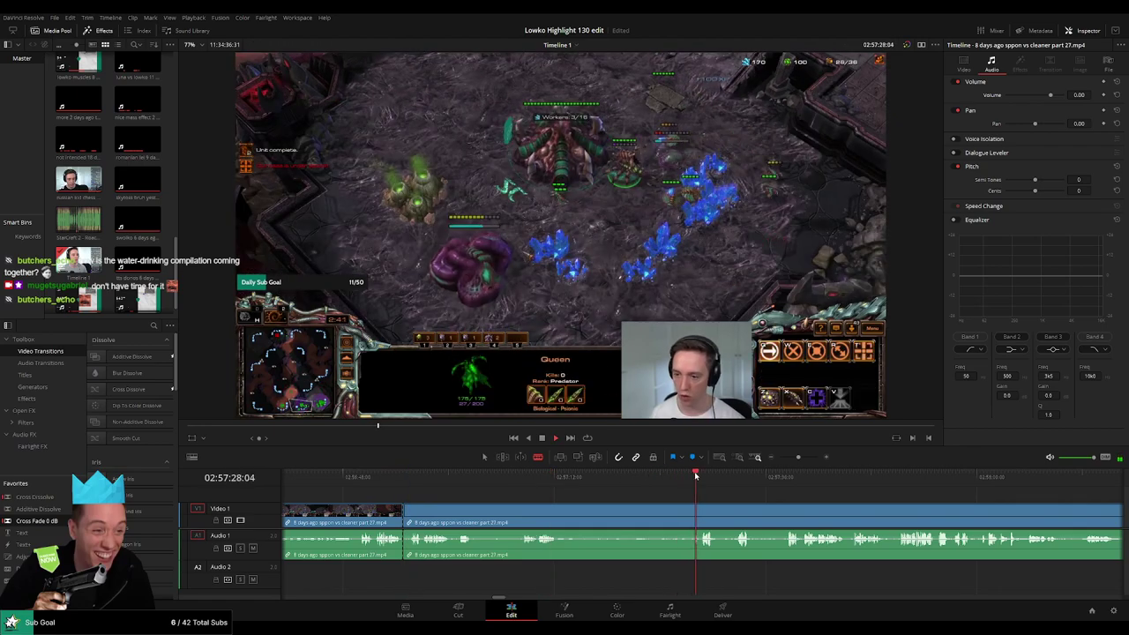
Zoom the timeline to see the cut pieces and skim ahead to about 02:59:40.
{"action": "scroll", "coordinate": [603, 491], "scroll_direction": "right", "scroll_amount": 3}
{"action": "left_click", "coordinate": [628, 477]}
{"action": "left_click_drag", "start_coordinate": [799, 457], "coordinate": [798, 457]}
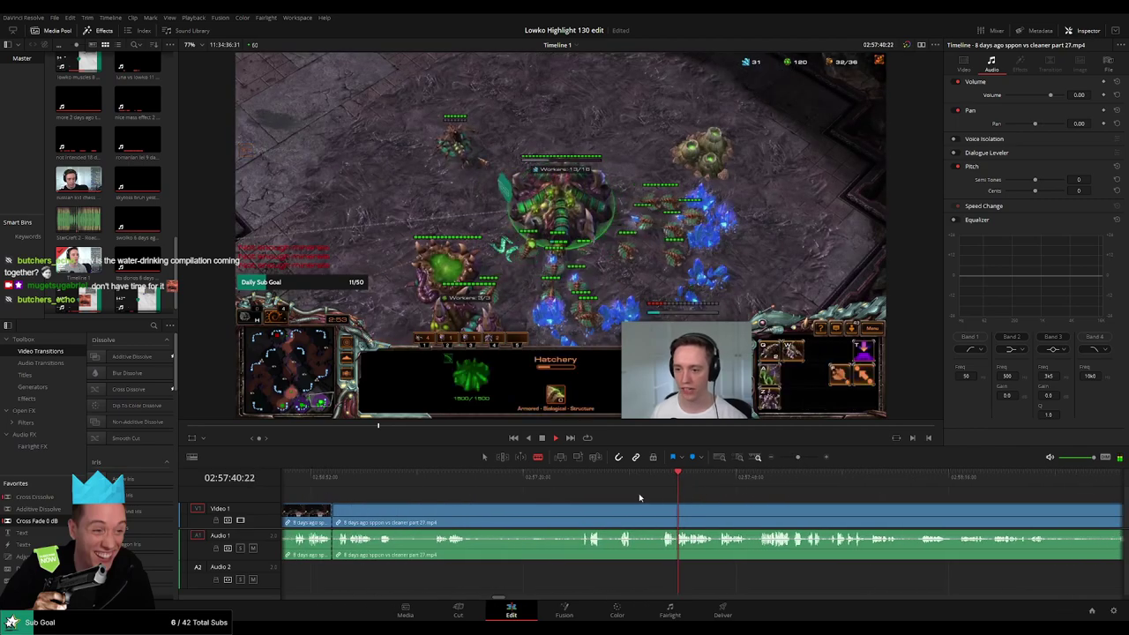
{"action": "left_click", "coordinate": [583, 477]}
{"action": "left_click", "coordinate": [597, 477]}
{"action": "left_click", "coordinate": [627, 477]}
{"action": "left_click", "coordinate": [746, 478]}
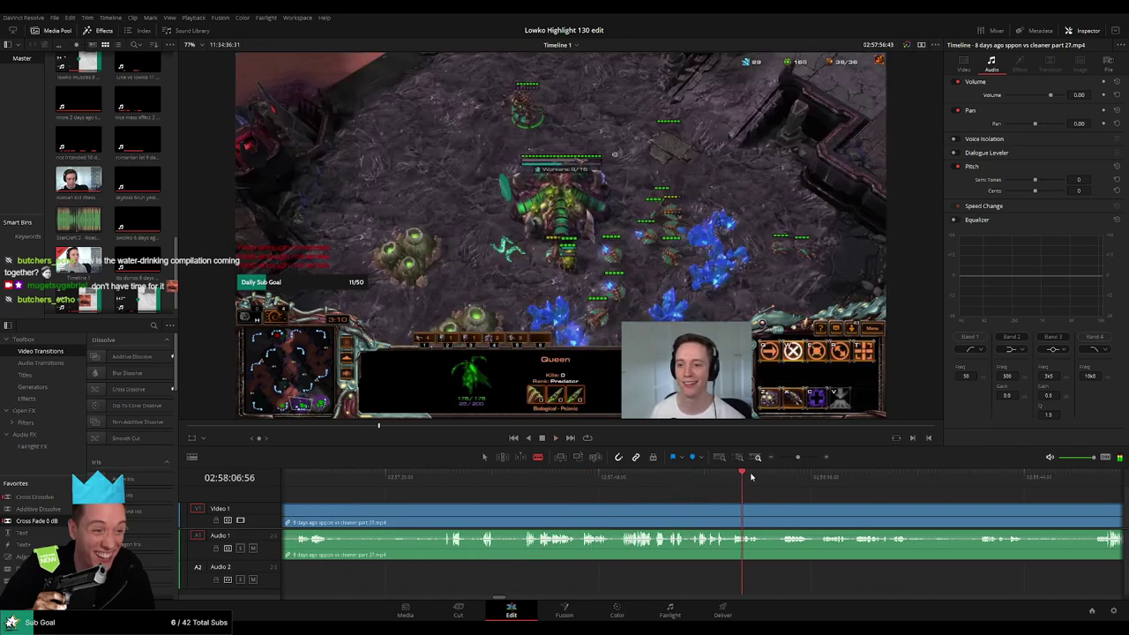
{"action": "left_click", "coordinate": [791, 478]}
{"action": "scroll", "coordinate": [839, 503], "scroll_direction": "right", "scroll_amount": 5}
{"action": "left_click", "coordinate": [675, 477]}
{"action": "left_click", "coordinate": [736, 477]}
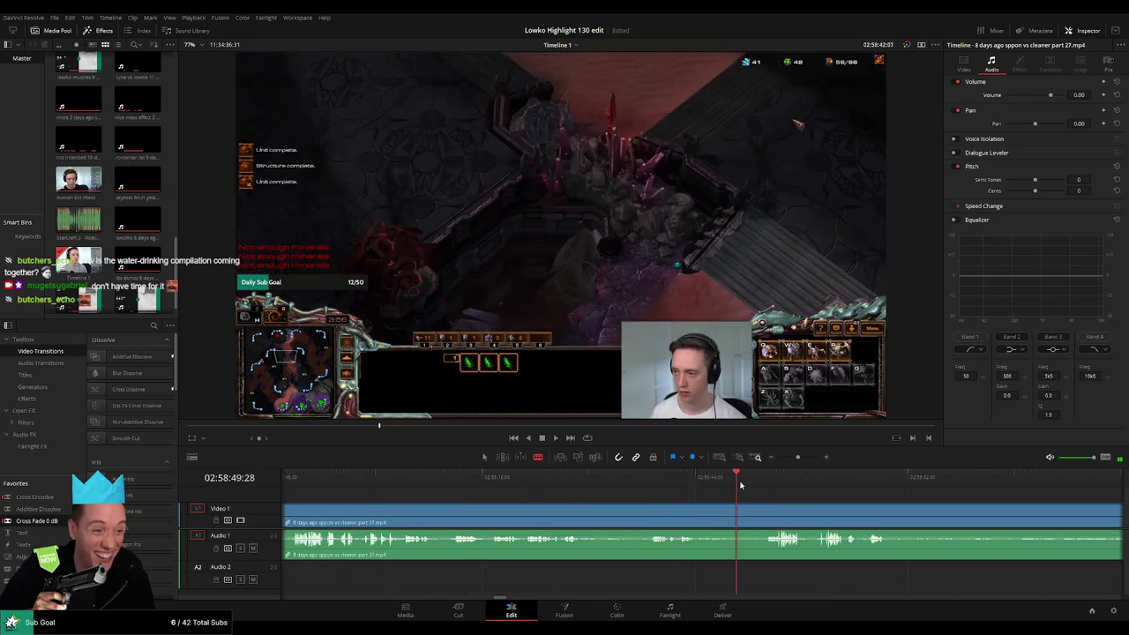
{"action": "left_click", "coordinate": [846, 477]}
{"action": "scroll", "coordinate": [847, 485], "scroll_direction": "right", "scroll_amount": 5}
{"action": "left_click", "coordinate": [788, 477]}
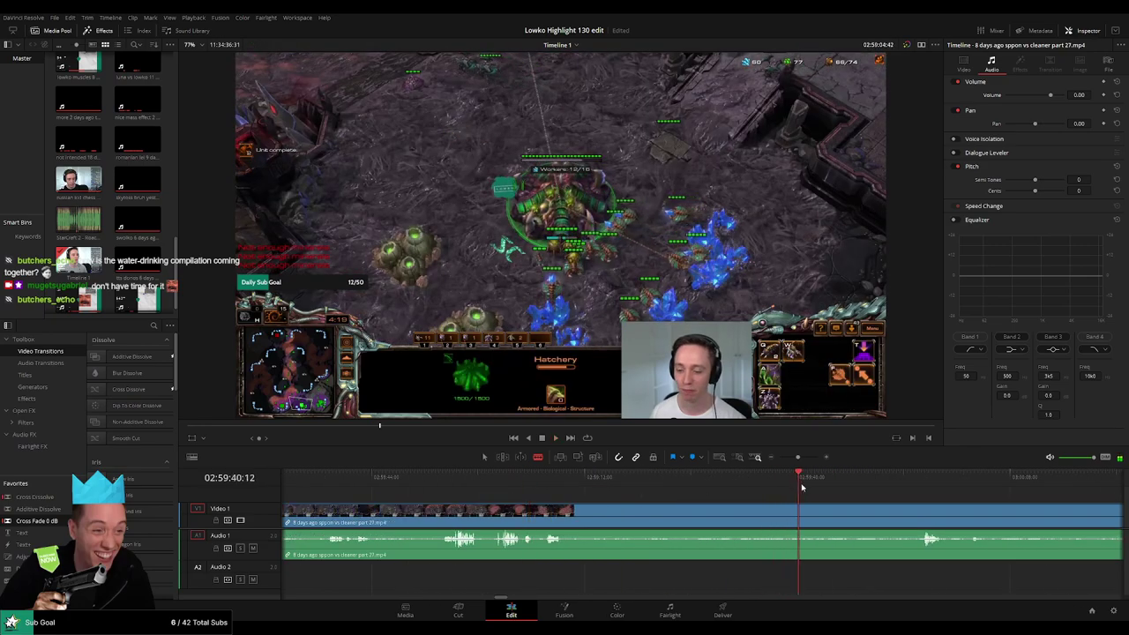
Skim further past 03:01:27 toward the end of the spoon vs cleaner clip.
{"action": "scroll", "coordinate": [771, 500], "scroll_direction": "right", "scroll_amount": 5}
{"action": "left_click", "coordinate": [718, 477]}
{"action": "left_click", "coordinate": [907, 477]}
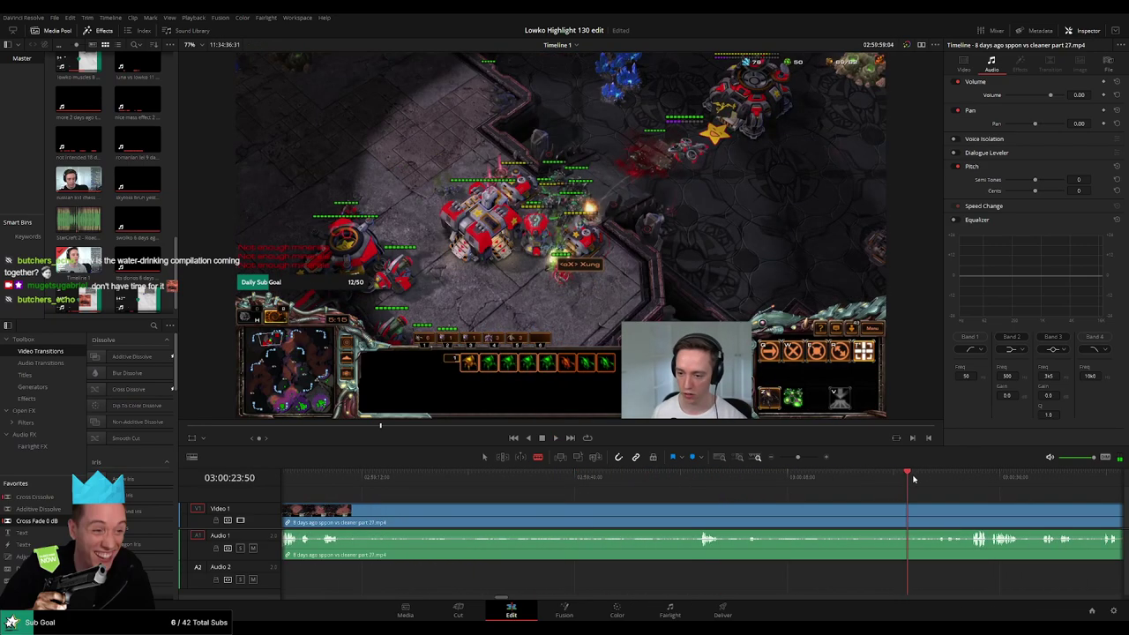
{"action": "left_click", "coordinate": [935, 477]}
{"action": "scroll", "coordinate": [1008, 507], "scroll_direction": "right", "scroll_amount": 5}
{"action": "left_click", "coordinate": [776, 477]}
{"action": "left_click", "coordinate": [744, 477]}
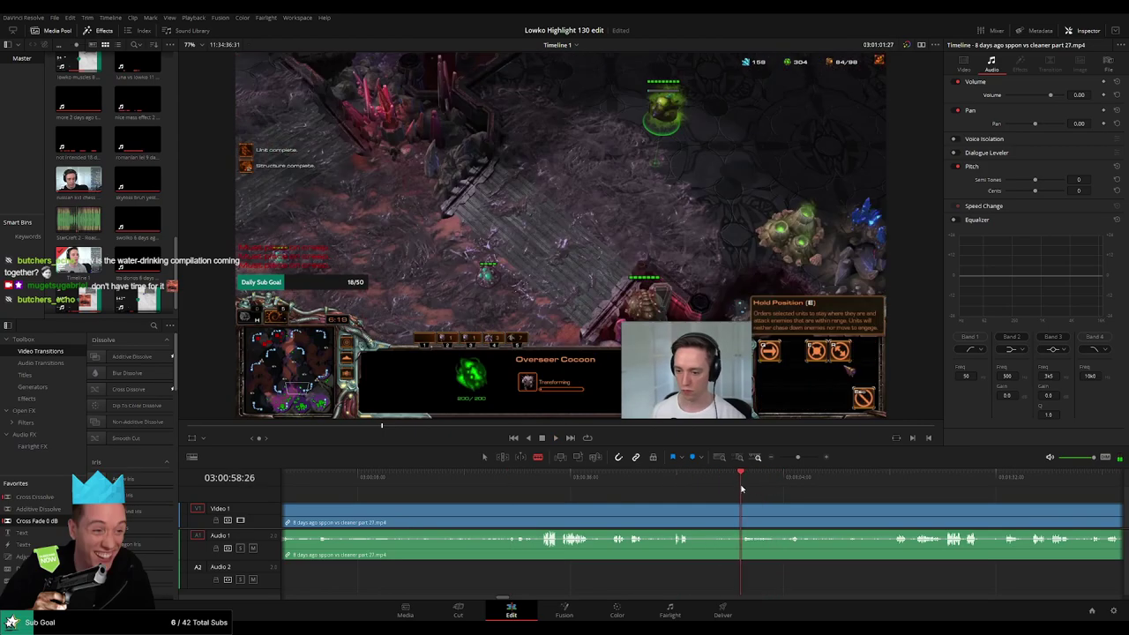
{"action": "left_click", "coordinate": [957, 477]}
{"action": "scroll", "coordinate": [798, 485], "scroll_direction": "right", "scroll_amount": 5}
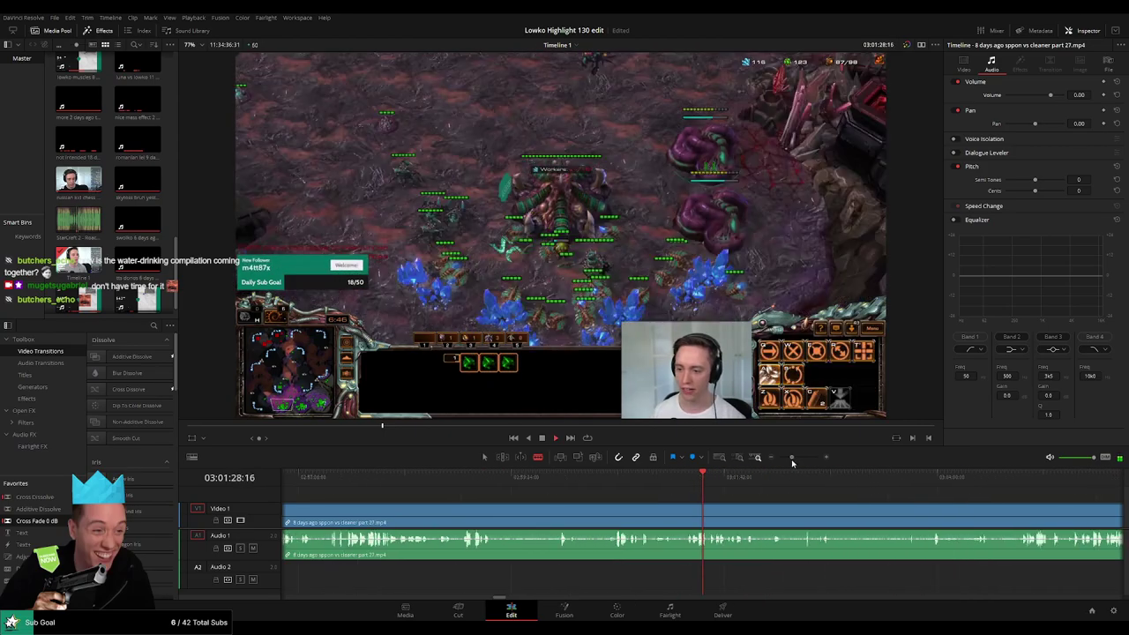
{"action": "left_click", "coordinate": [787, 485]}
{"action": "left_click", "coordinate": [826, 477]}
{"action": "left_click", "coordinate": [908, 477]}
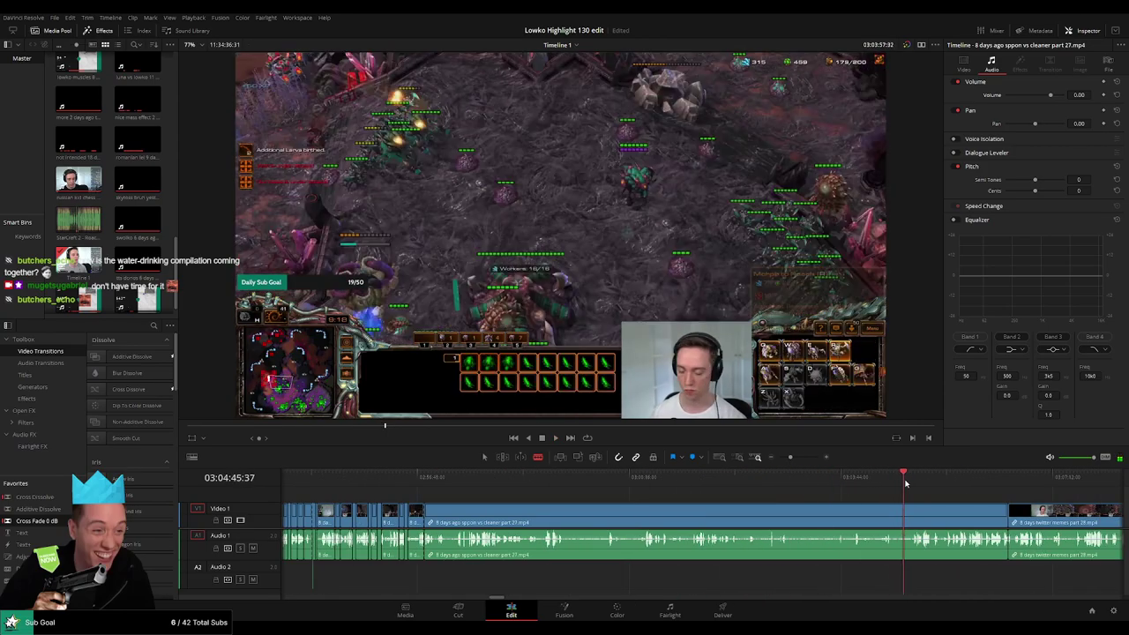
Ripple-delete the remaining spoon vs cleaner piece and scrub into the twitter memes clip.
{"action": "left_click", "coordinate": [820, 510]}
{"action": "key", "text": "Delete"}
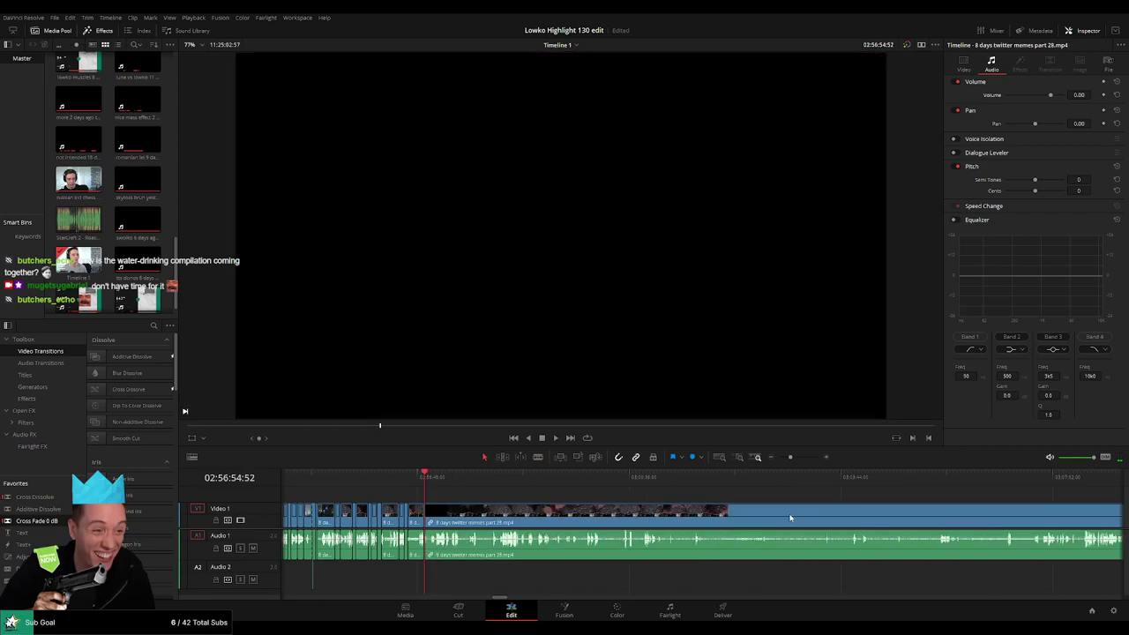
{"action": "left_click_drag", "start_coordinate": [434, 492], "coordinate": [791, 513]}
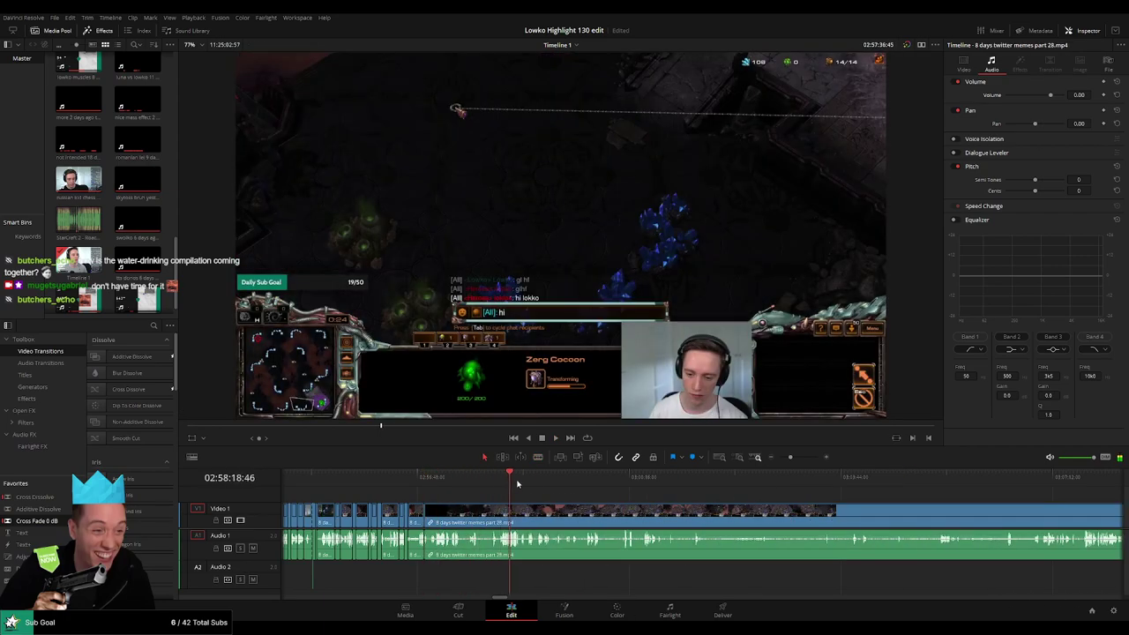
{"action": "left_click", "coordinate": [1008, 481]}
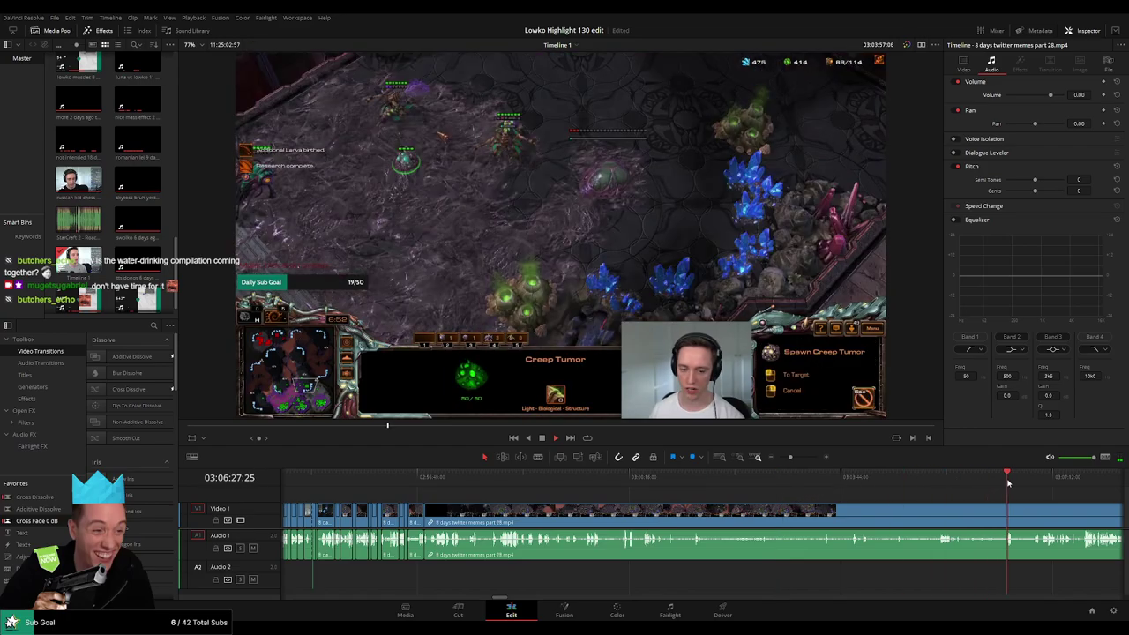
{"action": "key", "text": "space"}
Skip ahead through the part 28 footage to the webcam and chat scene.
{"action": "left_click", "coordinate": [732, 478]}
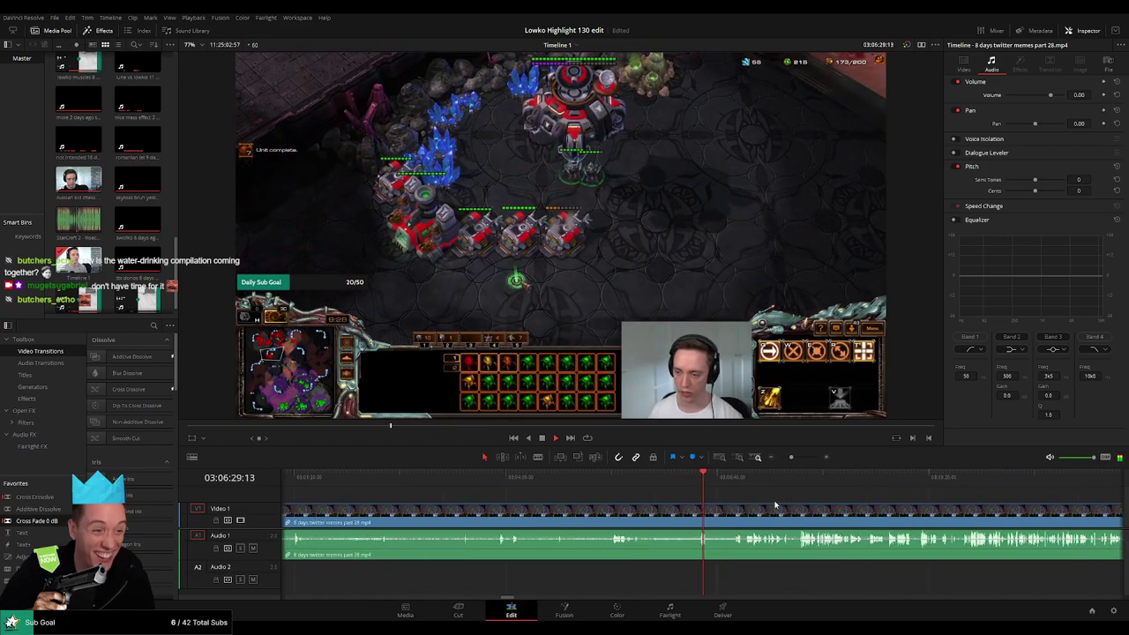
{"action": "left_click", "coordinate": [796, 481]}
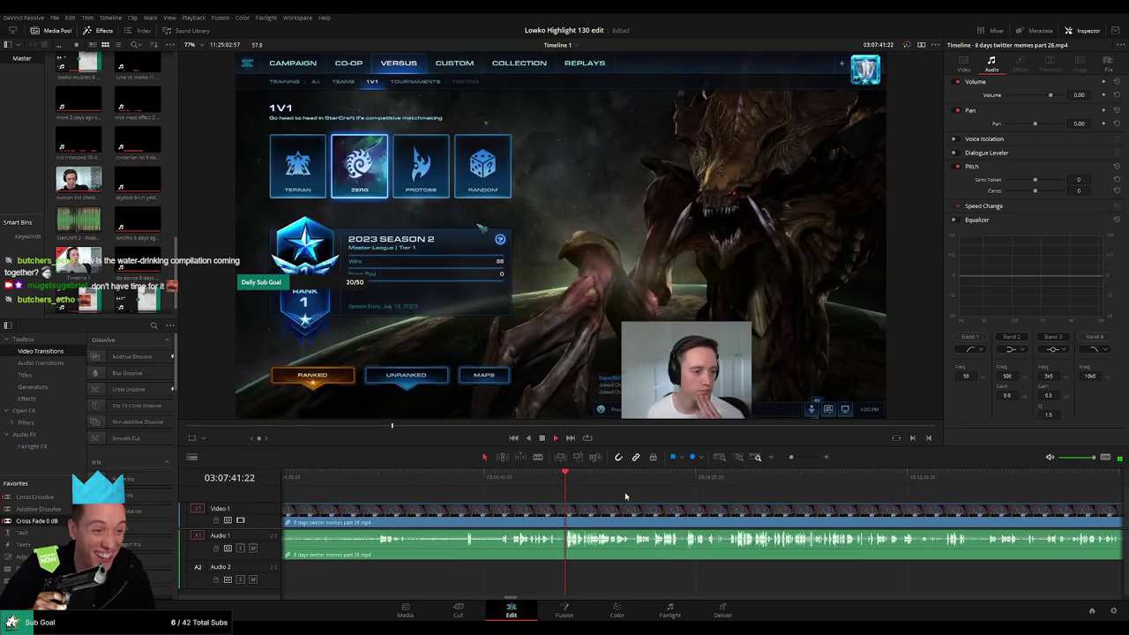
{"action": "left_click", "coordinate": [592, 486]}
{"action": "left_click", "coordinate": [668, 486]}
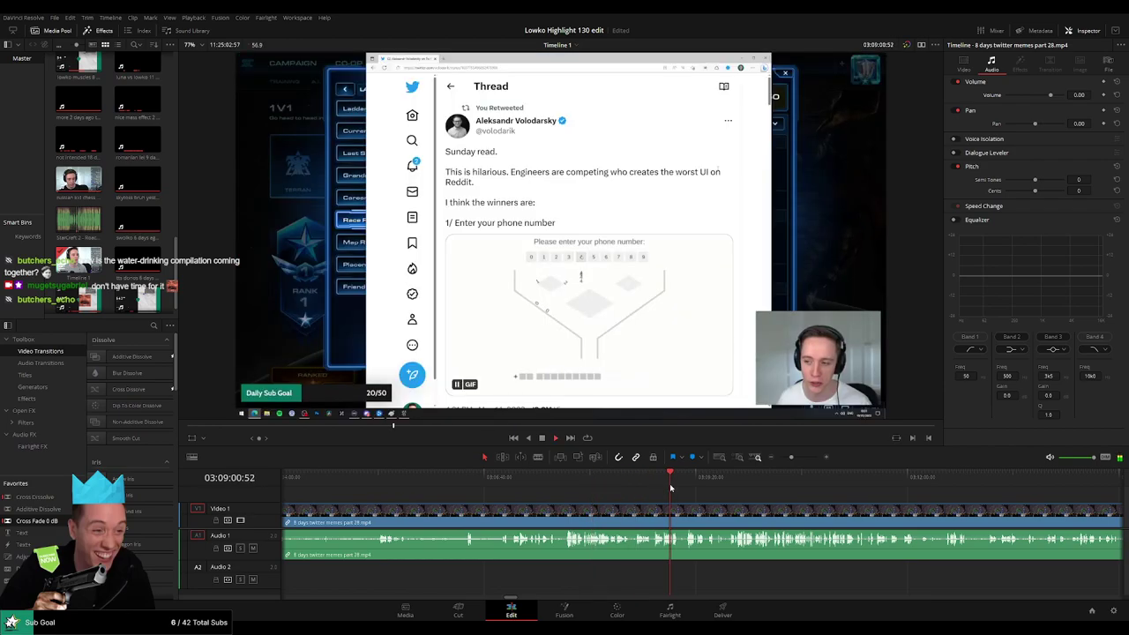
{"action": "left_click", "coordinate": [644, 486]}
{"action": "left_click", "coordinate": [703, 485]}
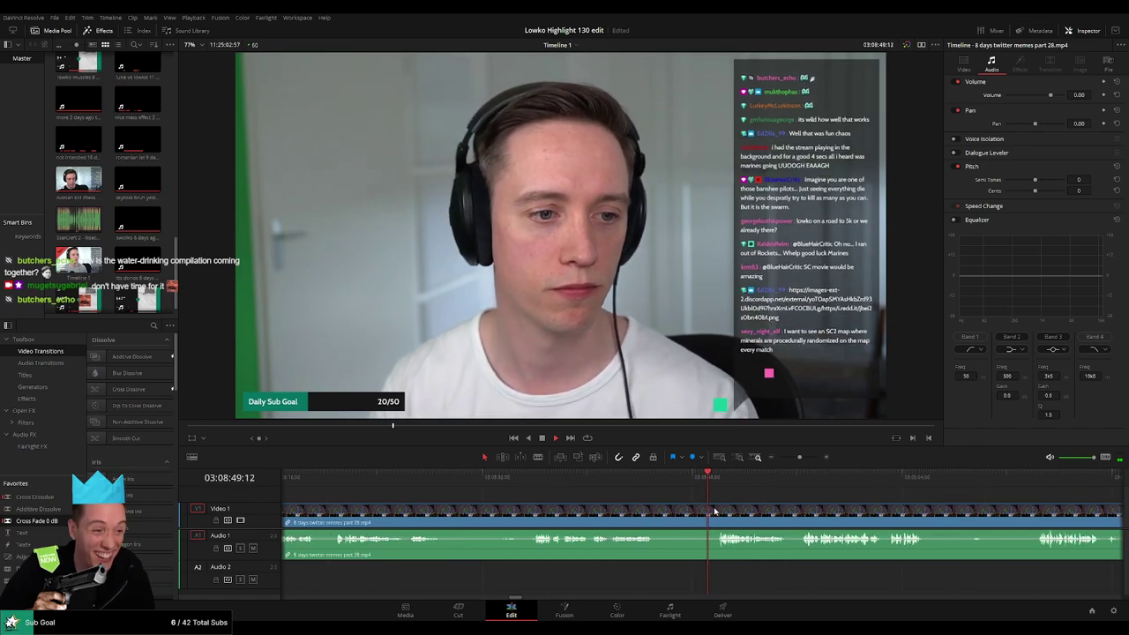
Return to the start of part 28, zoom in and play to find the cut point.
{"action": "key", "text": "b"}
{"action": "left_click", "coordinate": [713, 516]}
{"action": "key", "text": "a"}
{"action": "key", "text": "Up"}
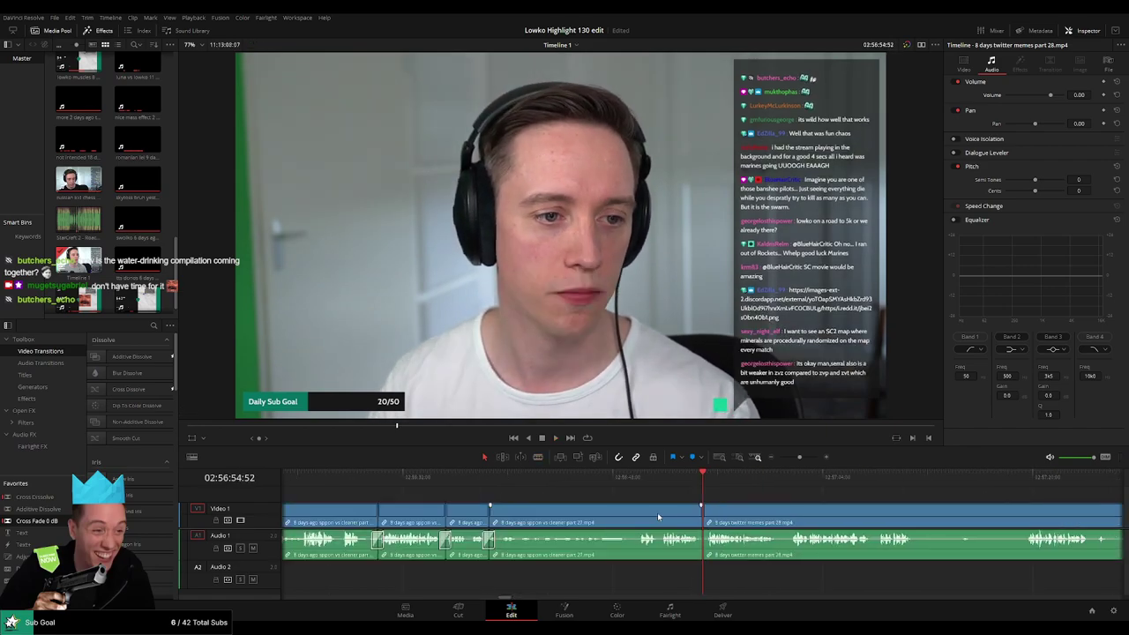
{"action": "key", "text": "space"}
{"action": "key", "text": "ctrl+equal"}
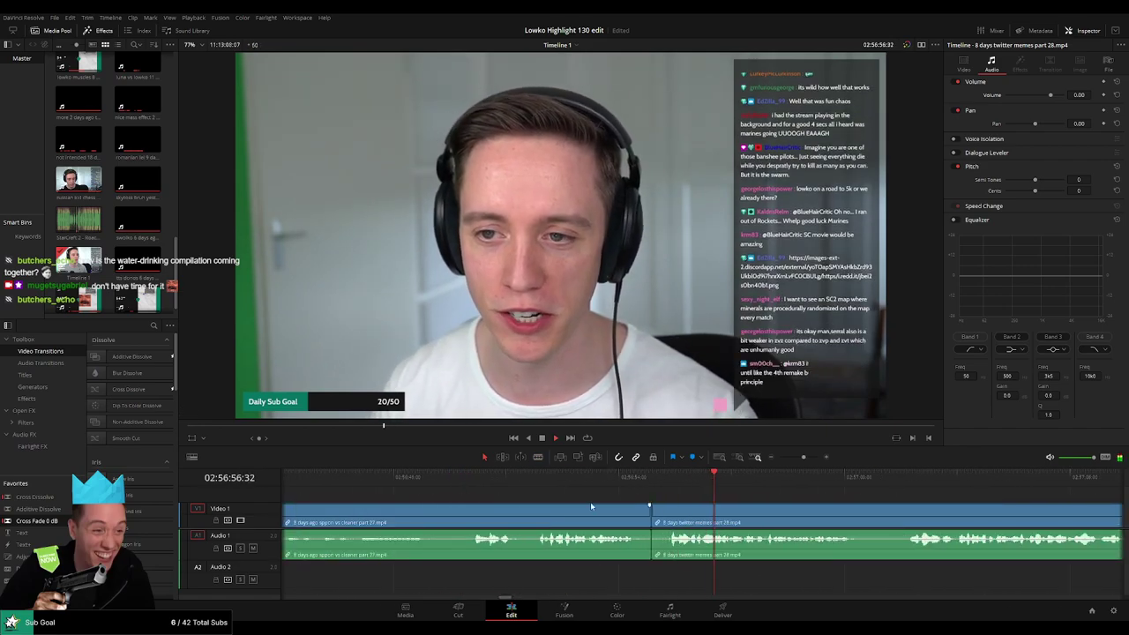
{"action": "key", "text": "space"}
Split part 28 near its start and ripple-delete the short sliver where it joins part 27.
{"action": "key", "text": "b"}
{"action": "left_click", "coordinate": [579, 512]}
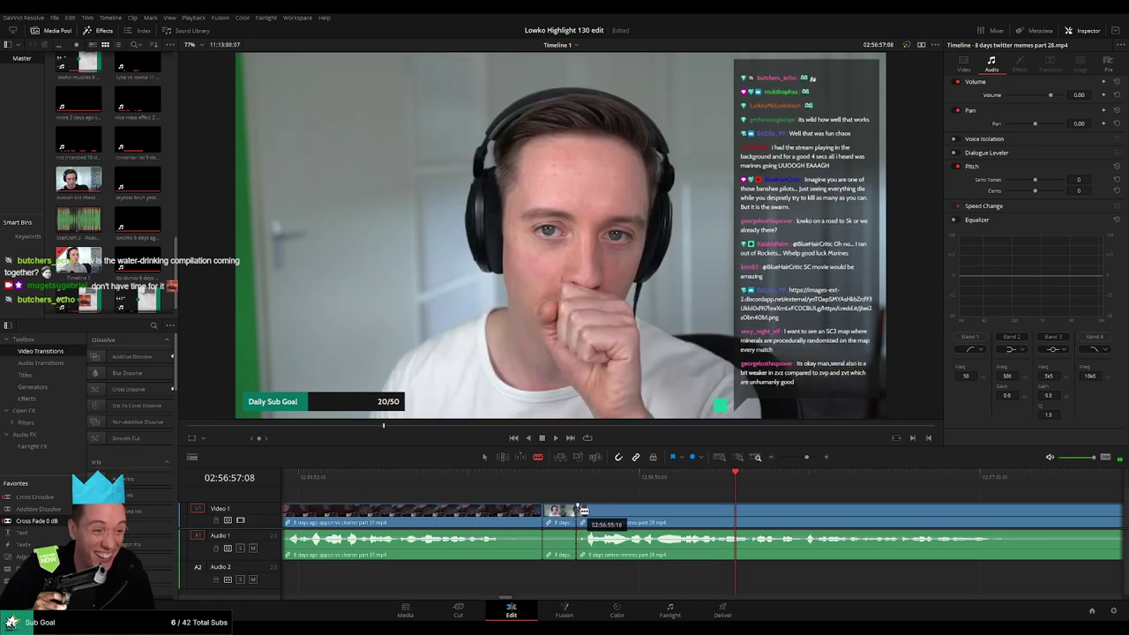
{"action": "key", "text": "ctrl+z"}
{"action": "left_click", "coordinate": [582, 512]}
{"action": "key", "text": "a"}
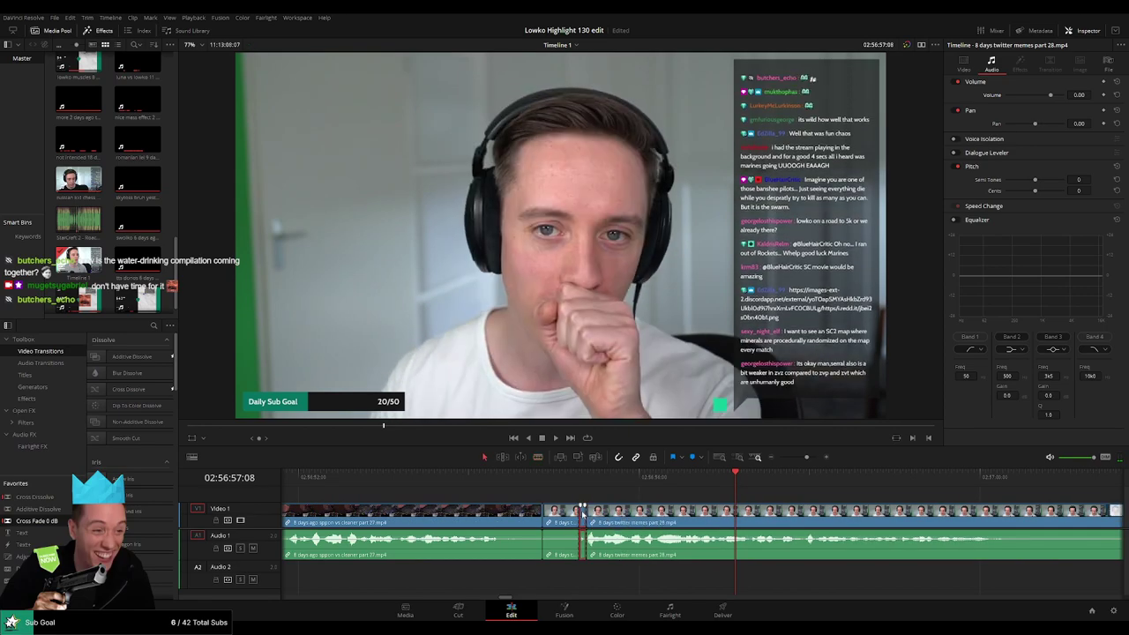
{"action": "key", "text": "Delete"}
{"action": "key", "text": "slash"}
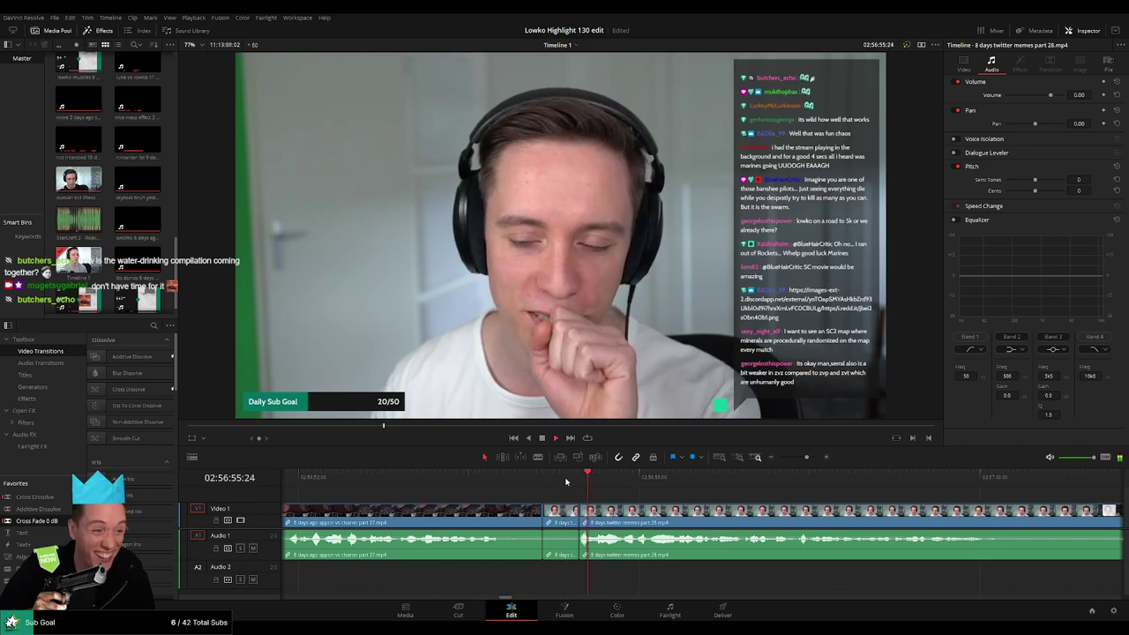
{"action": "scroll", "coordinate": [795, 485], "scroll_direction": "down", "scroll_amount": 2}
{"action": "scroll", "coordinate": [795, 485], "scroll_direction": "right", "scroll_amount": 3}
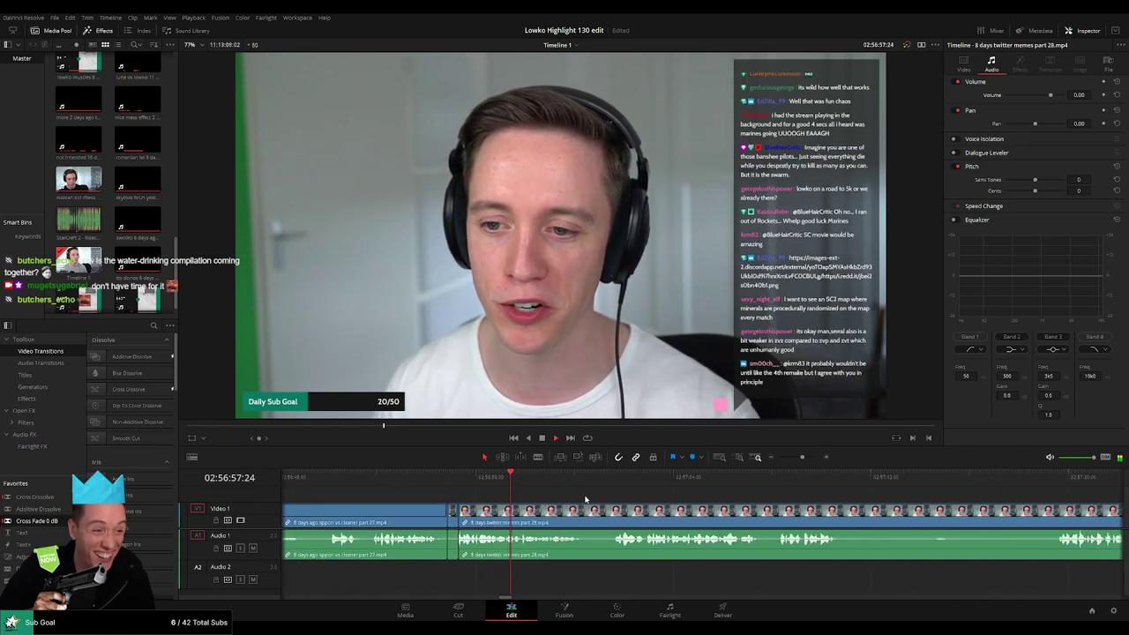
{"action": "scroll", "coordinate": [604, 500], "scroll_direction": "right", "scroll_amount": 2}
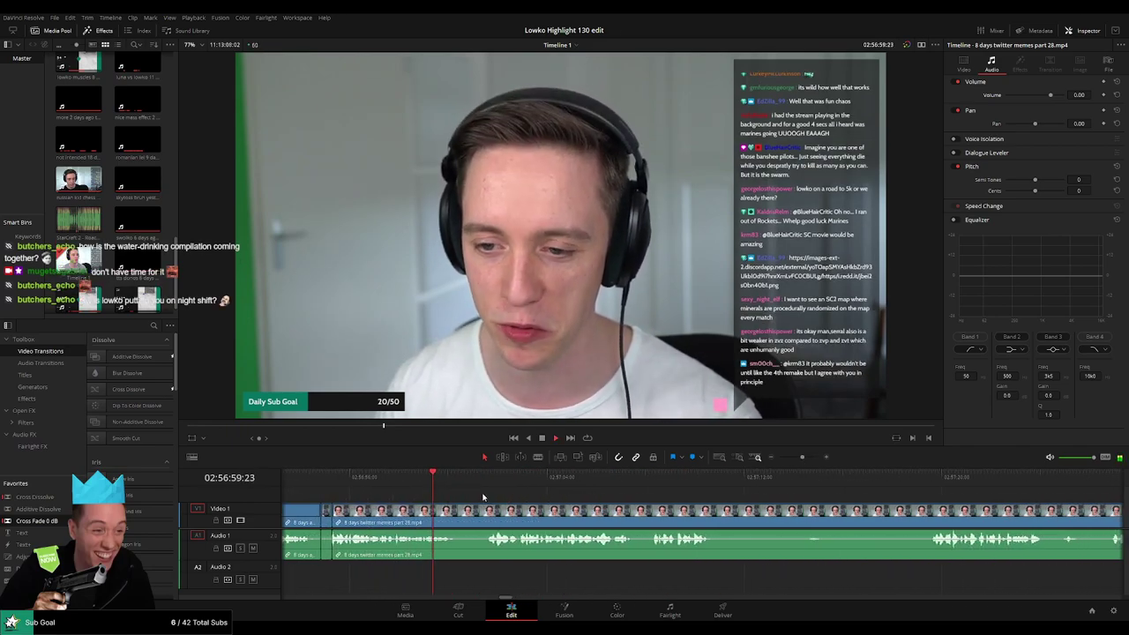
Blade out a short piece of the Twitter thread footage, ripple-delete it and play back.
{"action": "key", "text": "b"}
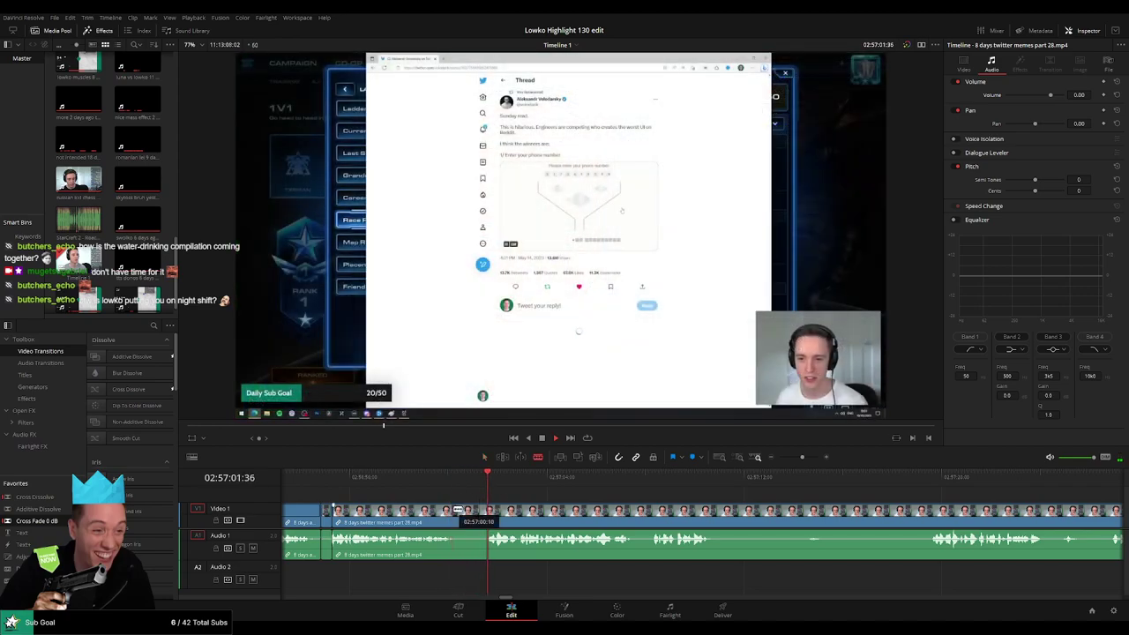
{"action": "left_click", "coordinate": [457, 511]}
{"action": "left_click", "coordinate": [487, 512]}
{"action": "key", "text": "a"}
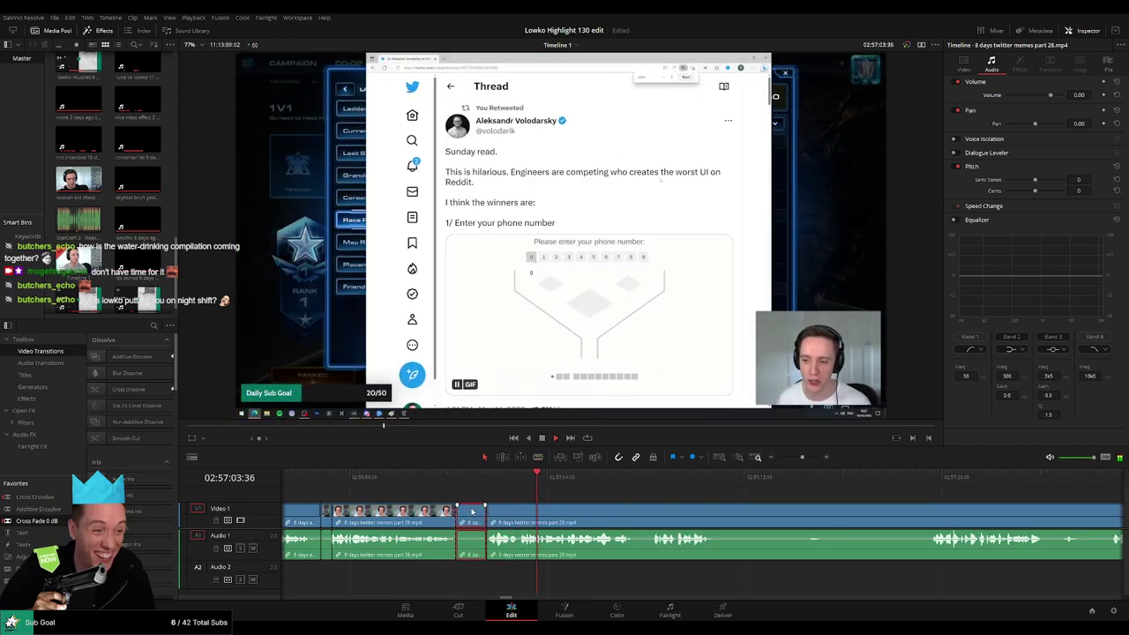
{"action": "left_click", "coordinate": [472, 513]}
{"action": "key", "text": "Delete"}
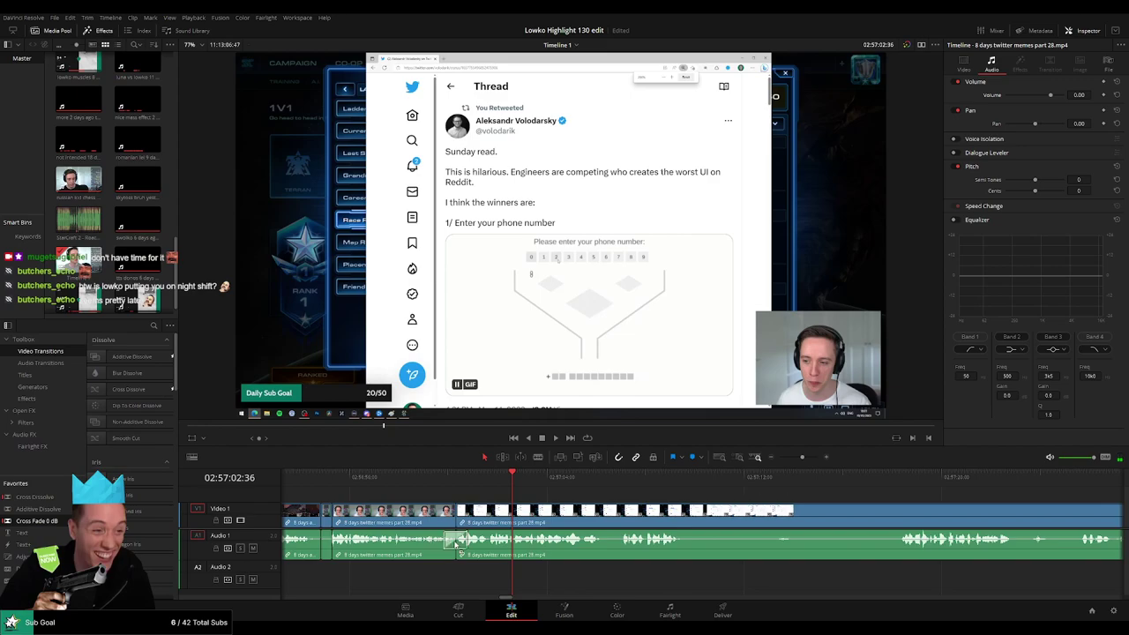
{"action": "left_click", "coordinate": [430, 489]}
{"action": "key", "text": "space"}
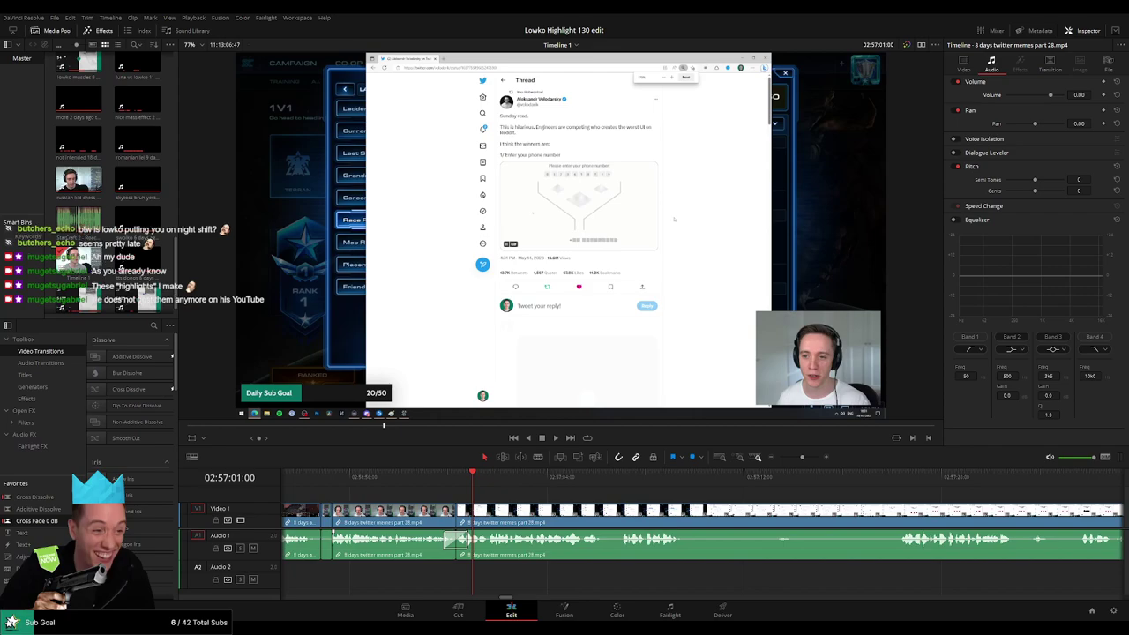
{"action": "key", "text": "space"}
Scrub to the account-removal tweet and ripple-trim away the footage before the playhead.
{"action": "scroll", "coordinate": [402, 498], "scroll_direction": "right", "scroll_amount": 3}
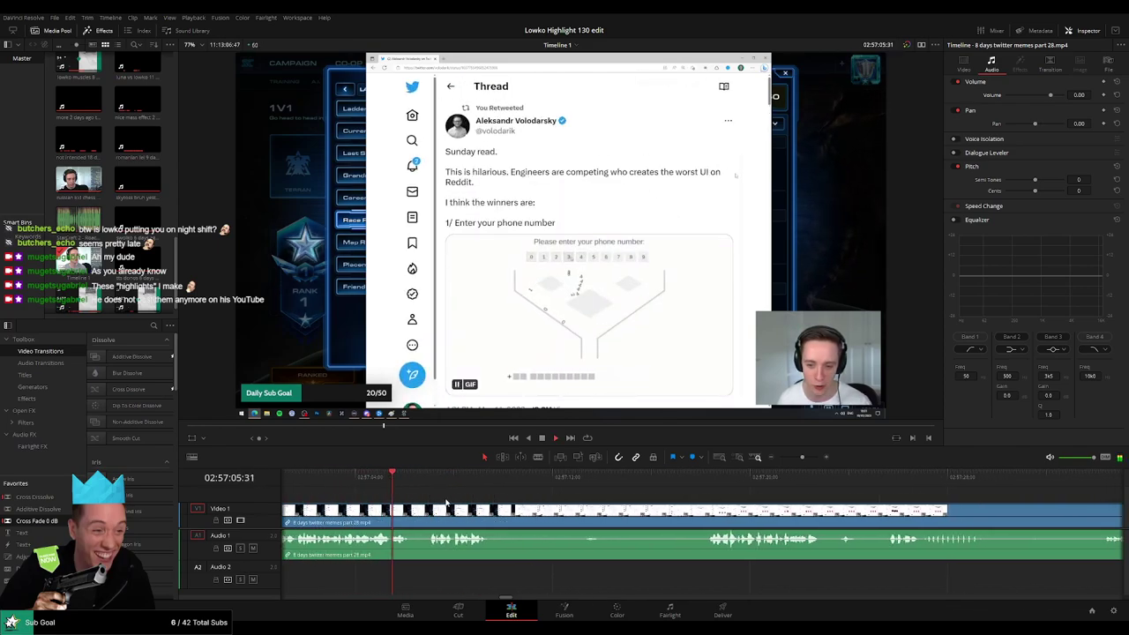
{"action": "scroll", "coordinate": [410, 497], "scroll_direction": "right", "scroll_amount": 1}
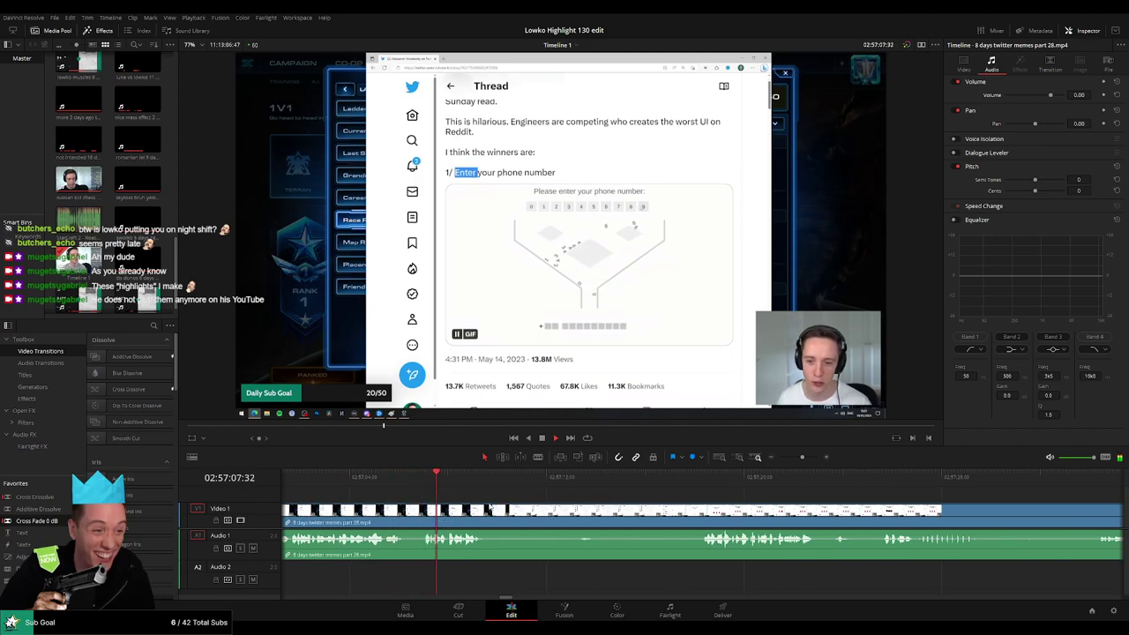
{"action": "scroll", "coordinate": [450, 501], "scroll_direction": "right", "scroll_amount": 1}
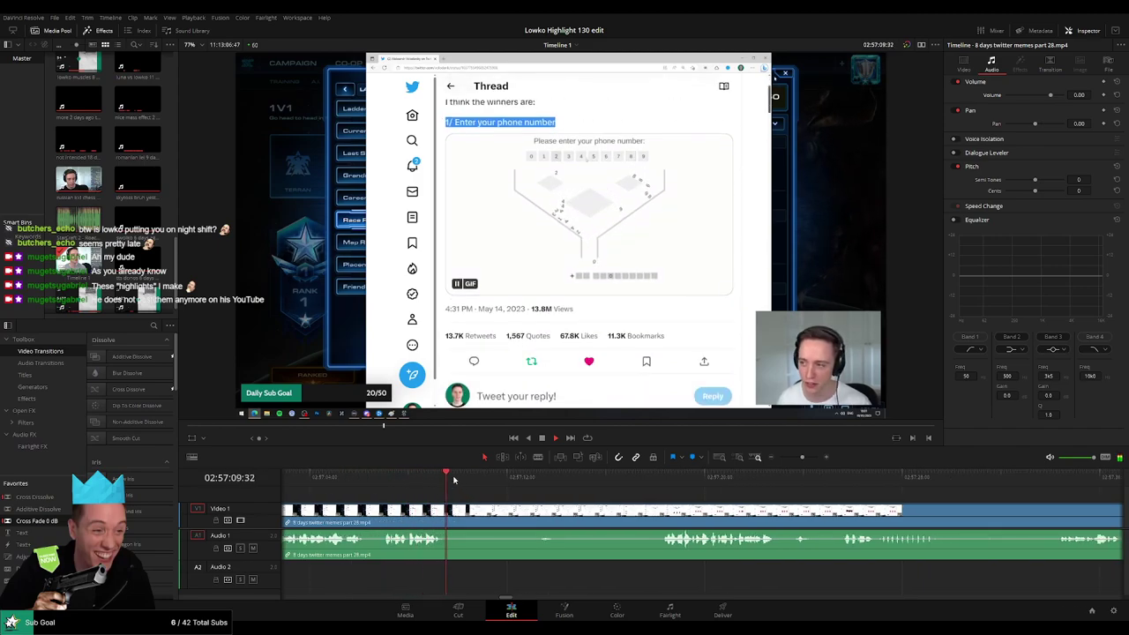
{"action": "left_click", "coordinate": [515, 503]}
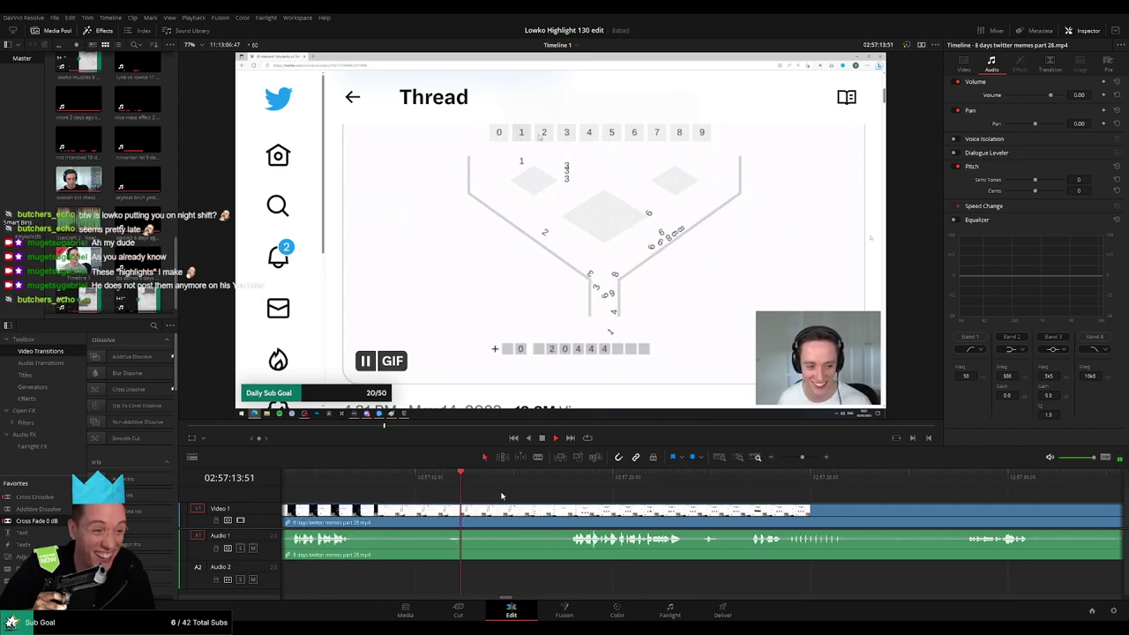
{"action": "left_click", "coordinate": [530, 479]}
{"action": "left_click_drag", "start_coordinate": [529, 479], "coordinate": [557, 479]}
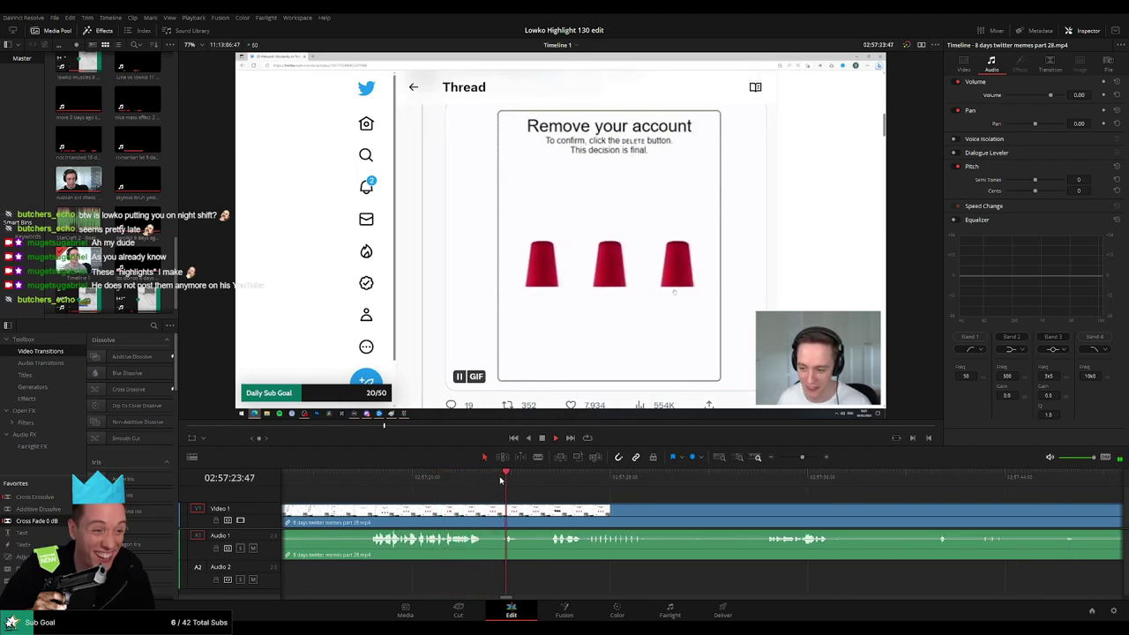
{"action": "key", "text": "ctrl+shift+["}
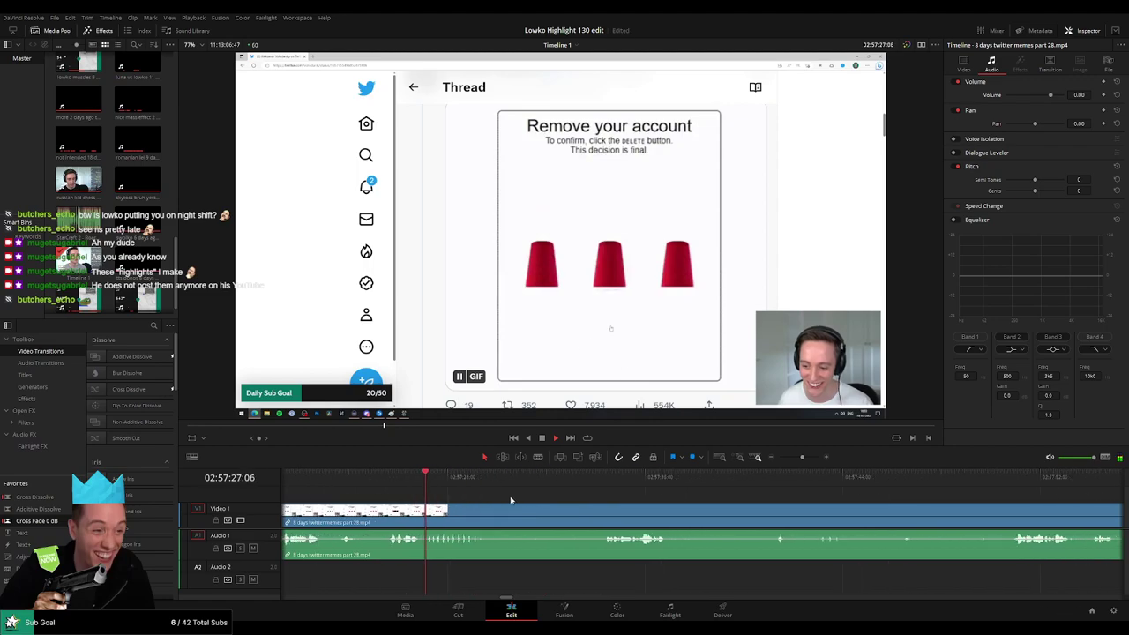
Review the trimmed spot and skip ahead through the later tweets.
{"action": "left_click", "coordinate": [392, 483]}
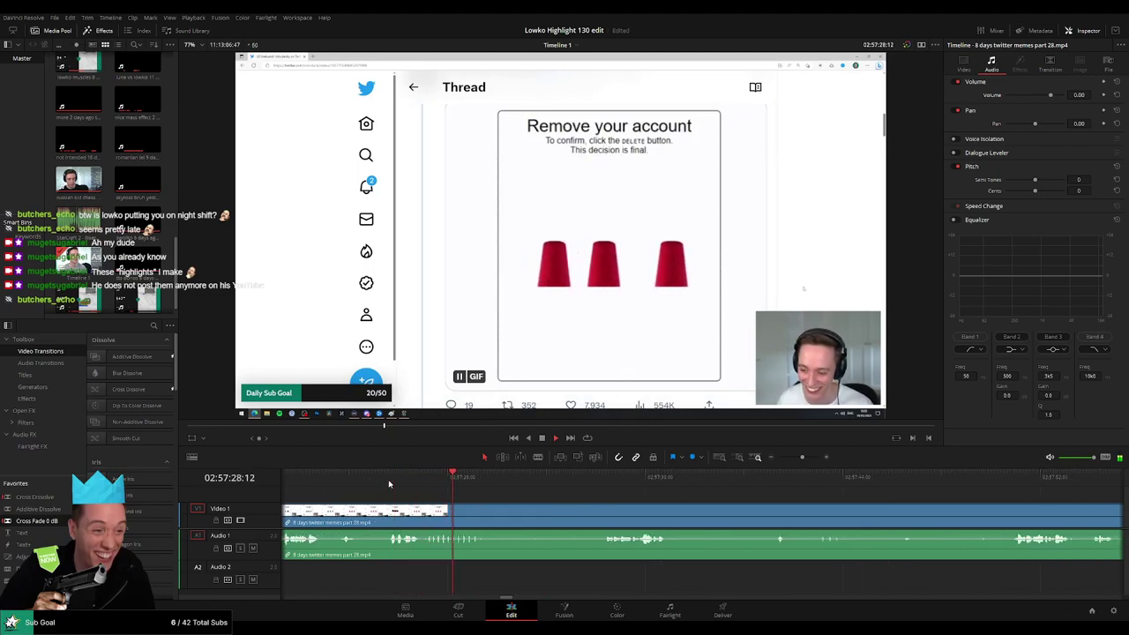
{"action": "left_click", "coordinate": [524, 482]}
{"action": "left_click", "coordinate": [579, 482]}
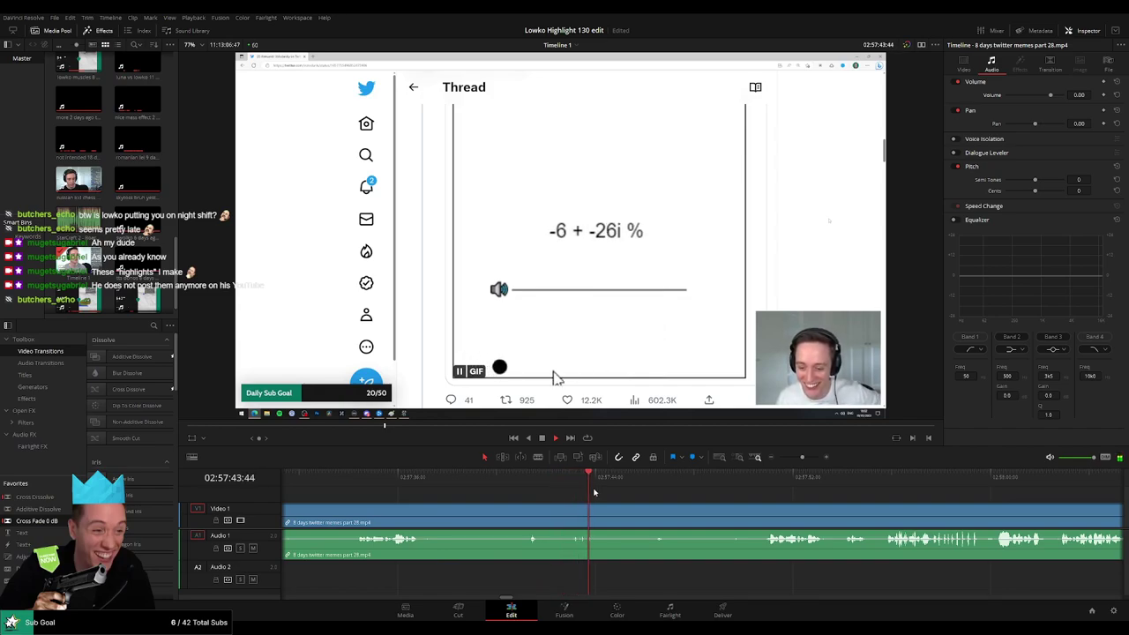
{"action": "left_click", "coordinate": [641, 483]}
{"action": "left_click", "coordinate": [713, 484]}
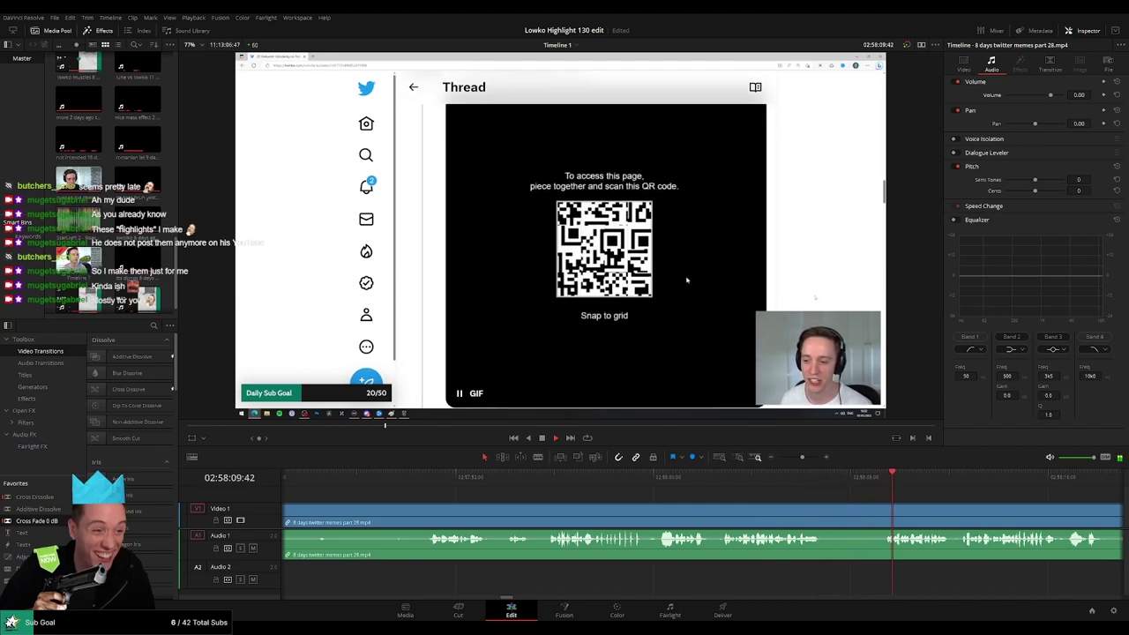
Cut out the stretch around the QR-code tweet, ripple-delete it, and play back to review.
{"action": "key", "text": "b"}
{"action": "left_click", "coordinate": [542, 512]}
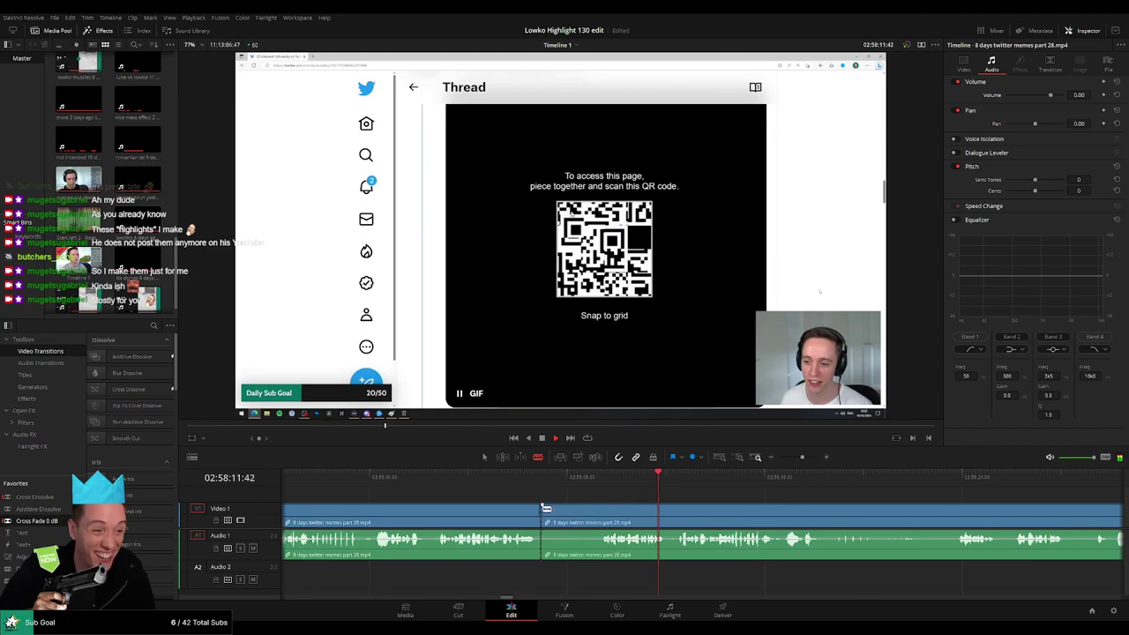
{"action": "left_click", "coordinate": [599, 512]}
{"action": "key", "text": "a"}
{"action": "left_click", "coordinate": [569, 515]}
{"action": "key", "text": "Delete"}
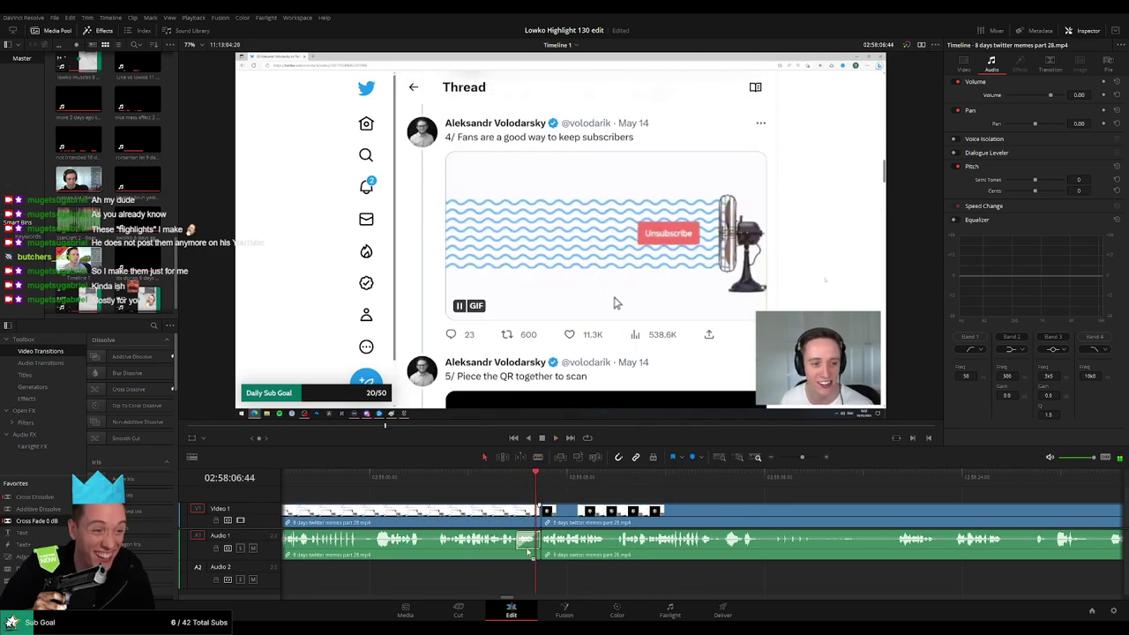
{"action": "key", "text": "space"}
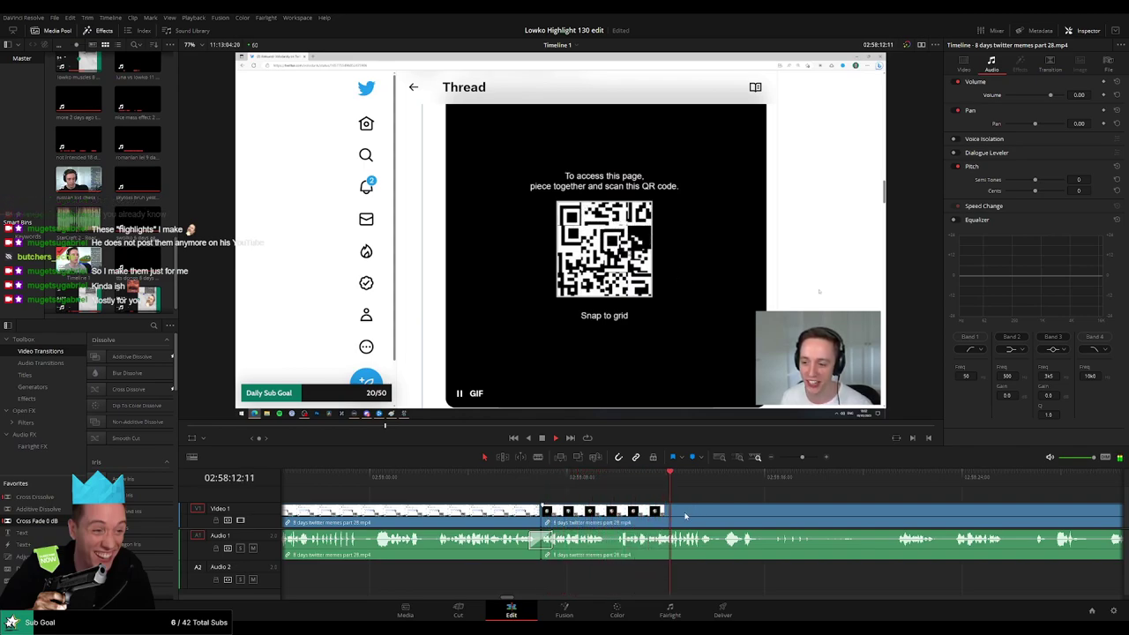
{"action": "scroll", "coordinate": [653, 509], "scroll_direction": "down", "scroll_amount": 3}
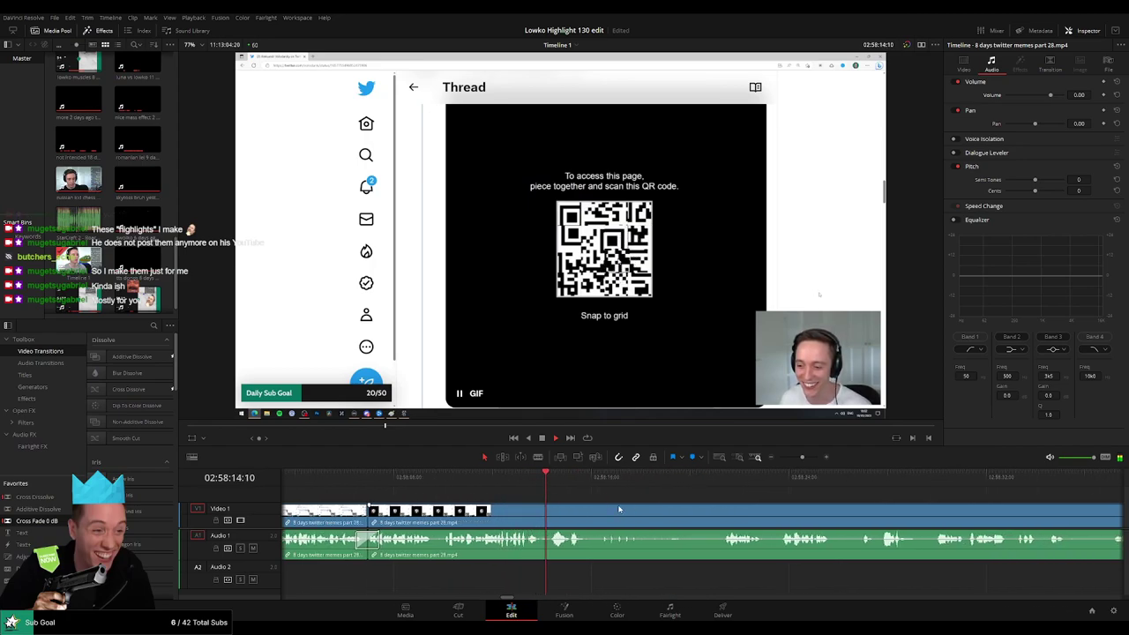
{"action": "scroll", "coordinate": [556, 504], "scroll_direction": "down", "scroll_amount": 2}
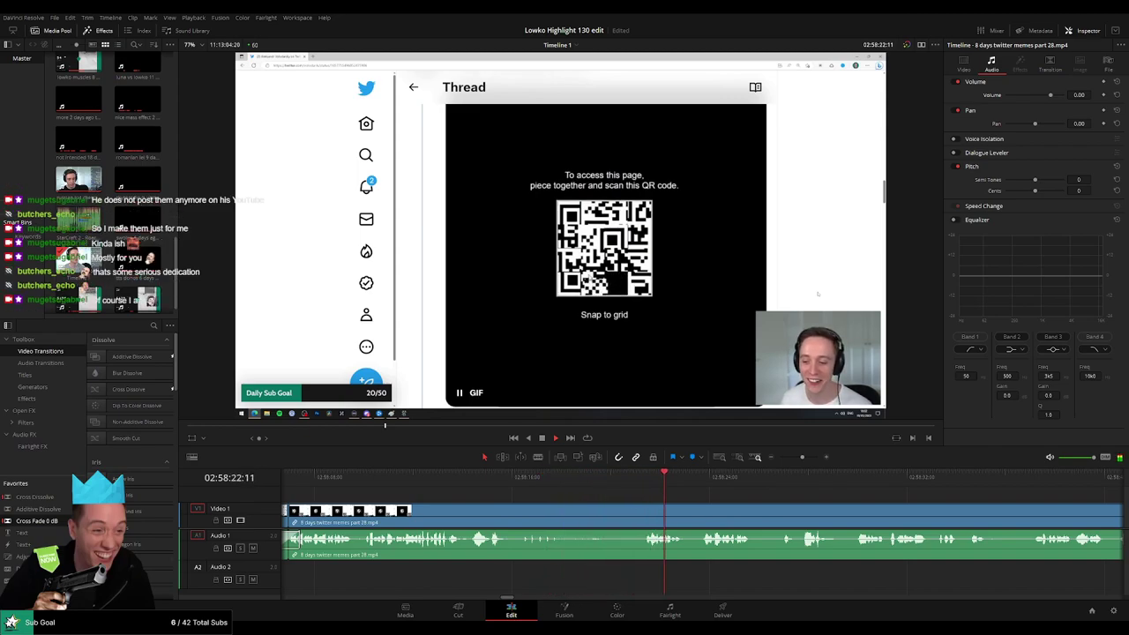
{"action": "scroll", "coordinate": [509, 485], "scroll_direction": "down", "scroll_amount": 6}
{"action": "scroll", "coordinate": [467, 498], "scroll_direction": "down", "scroll_amount": 2}
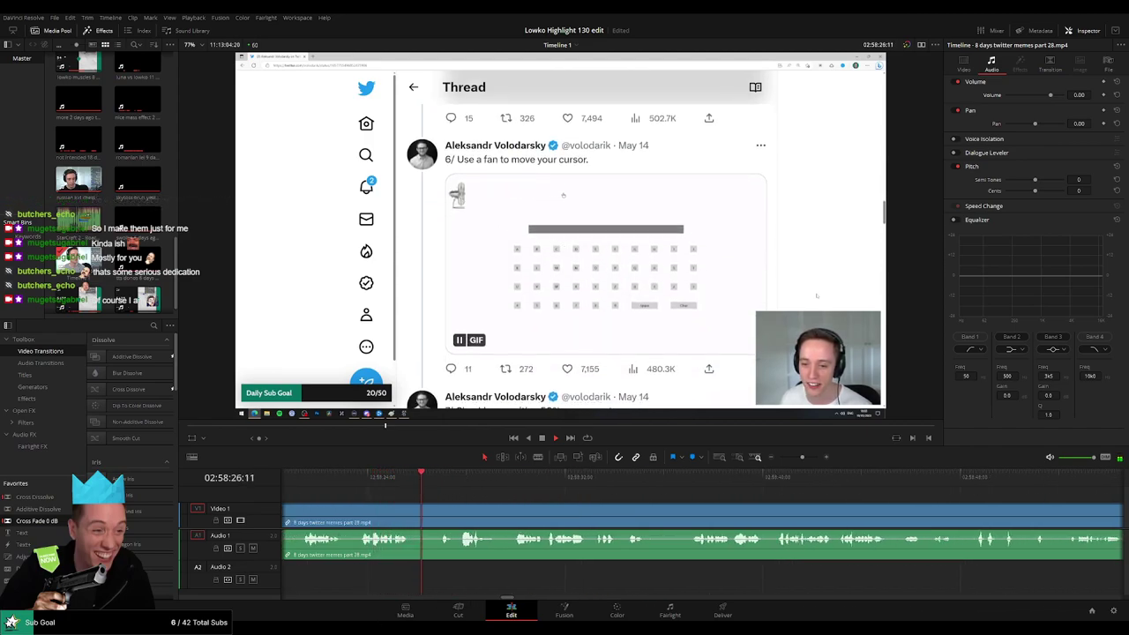
{"action": "scroll", "coordinate": [503, 501], "scroll_direction": "down", "scroll_amount": 1}
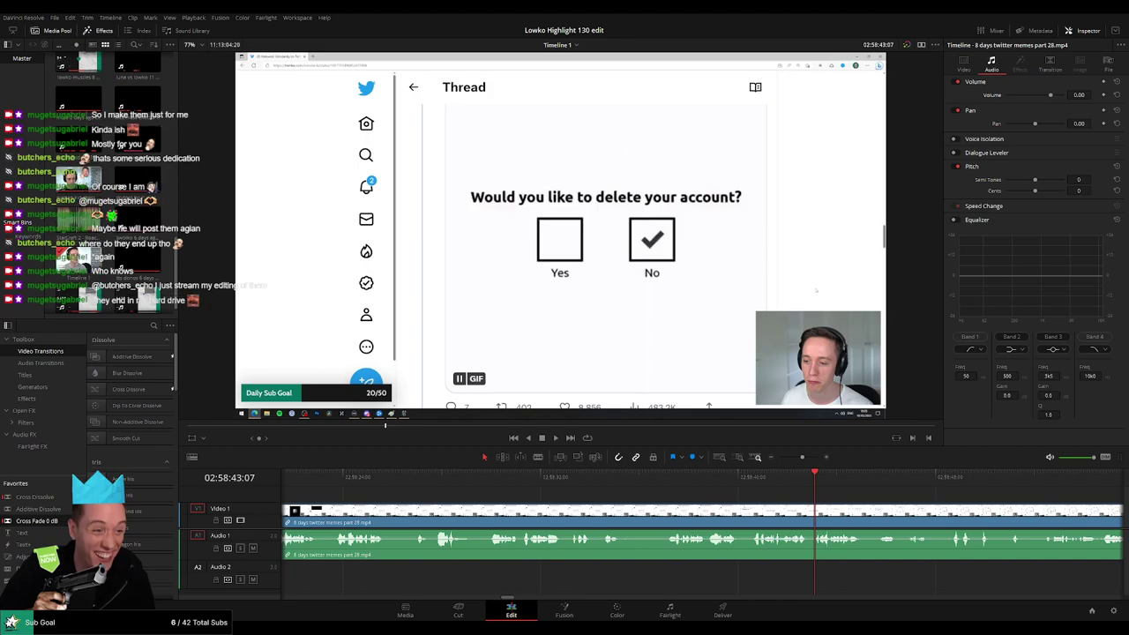
{"action": "left_click", "coordinate": [509, 481]}
{"action": "key", "text": "space"}
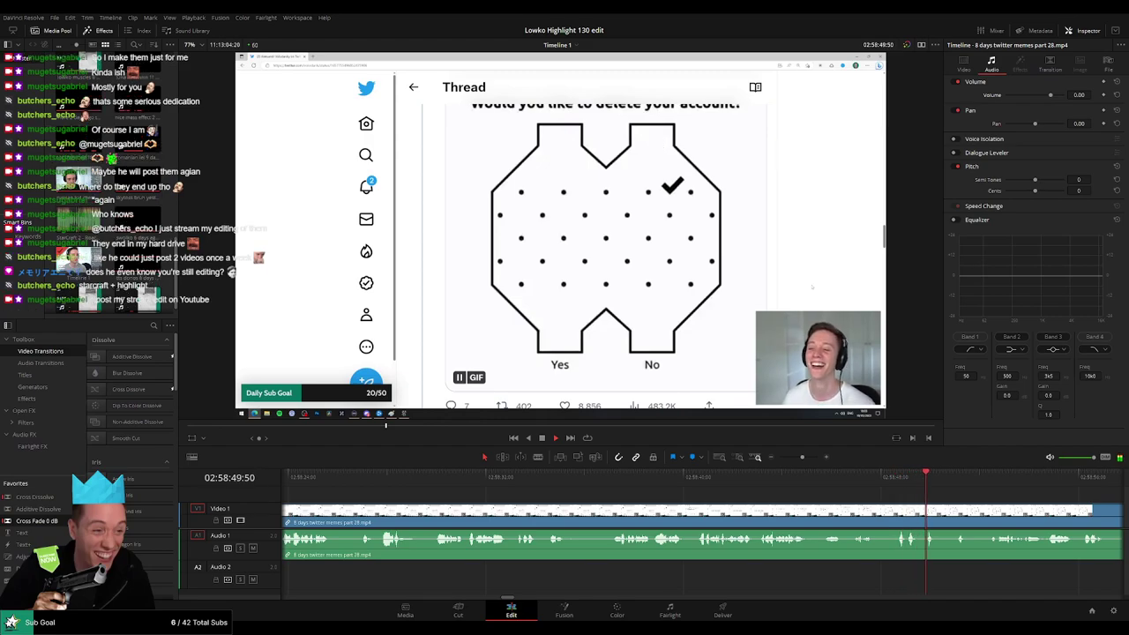
{"action": "left_click_drag", "start_coordinate": [542, 484], "coordinate": [629, 492]}
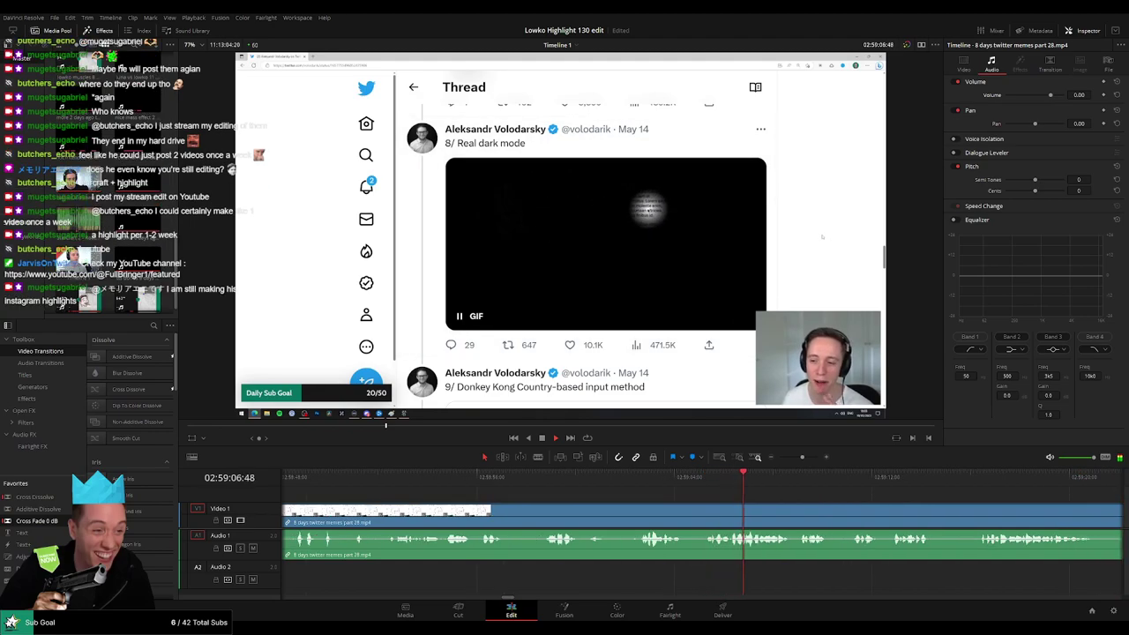
{"action": "scroll", "coordinate": [648, 499], "scroll_direction": "down", "scroll_amount": 2}
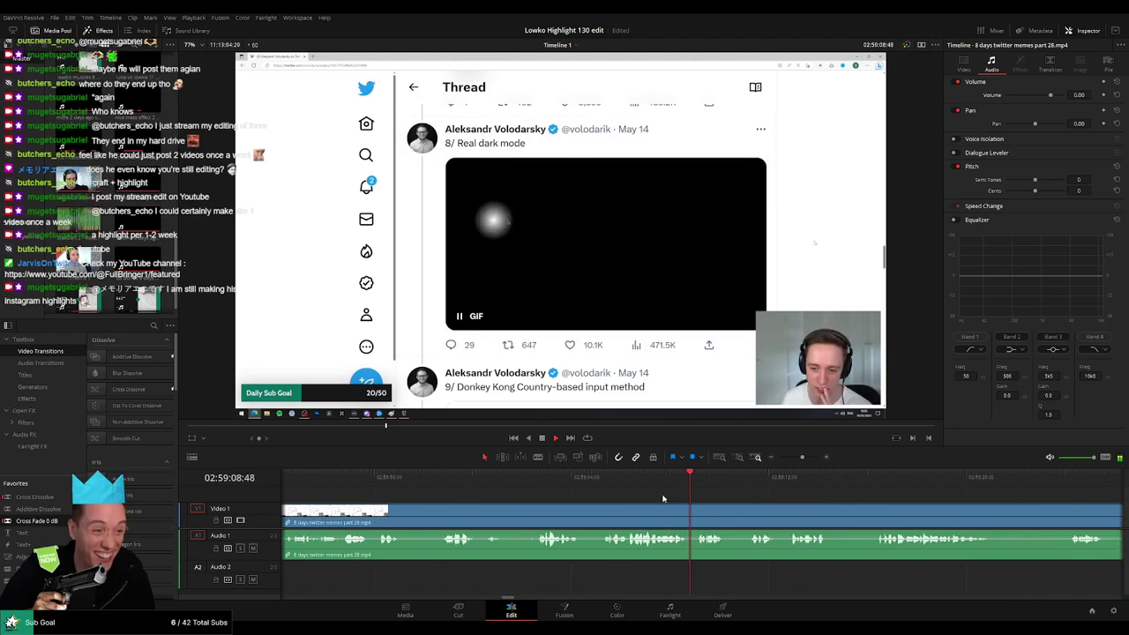
{"action": "scroll", "coordinate": [617, 501], "scroll_direction": "down", "scroll_amount": 1}
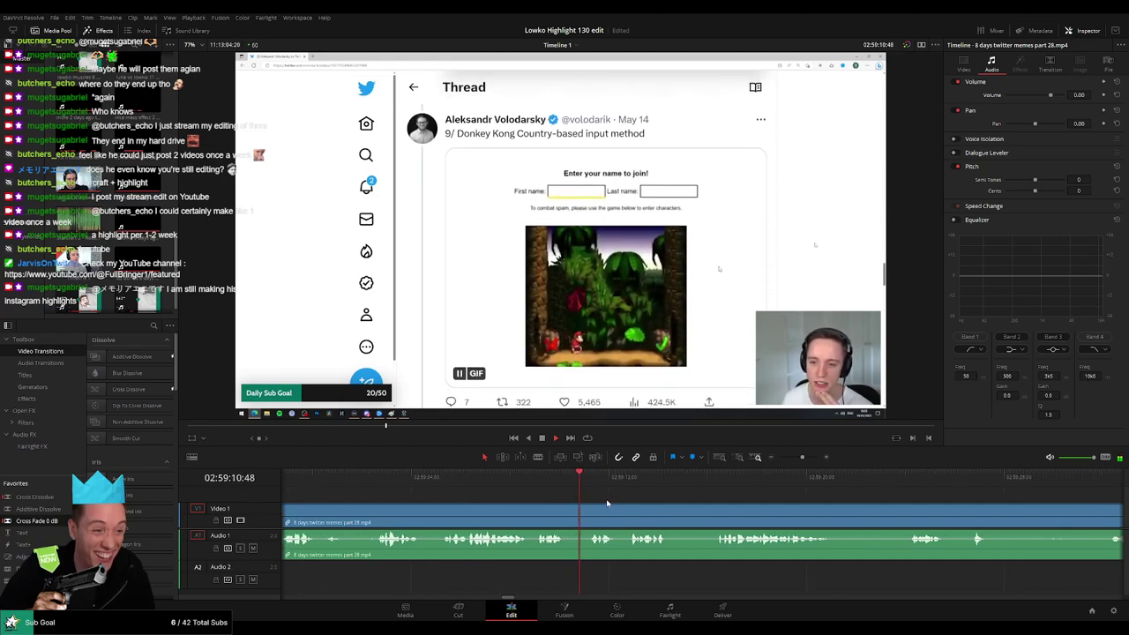
{"action": "scroll", "coordinate": [586, 501], "scroll_direction": "down", "scroll_amount": 1}
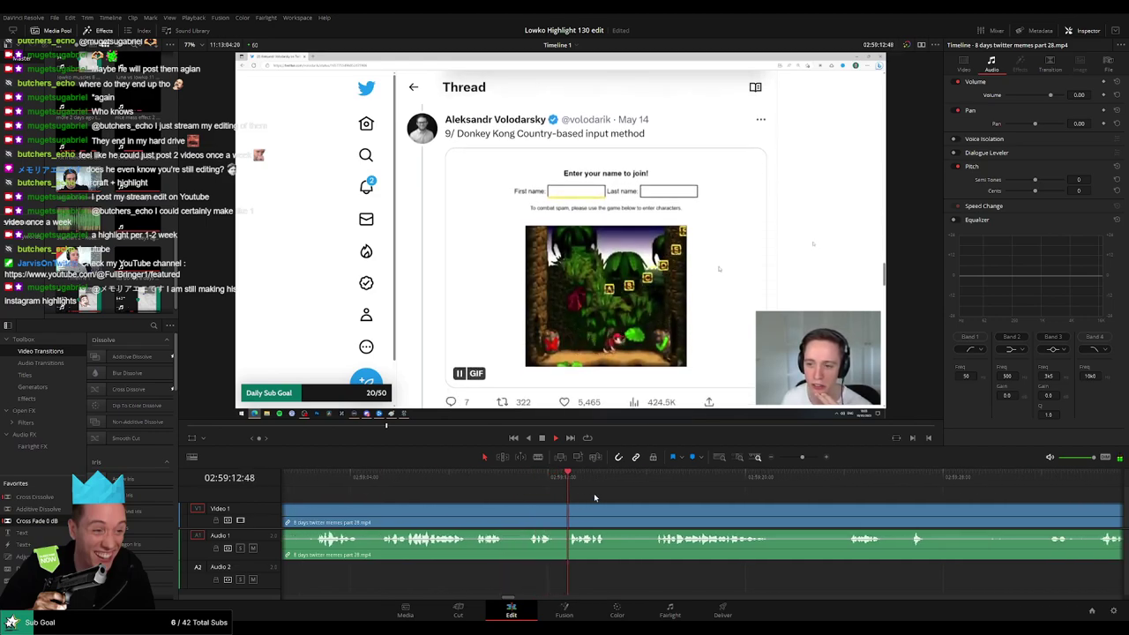
{"action": "scroll", "coordinate": [644, 501], "scroll_direction": "down", "scroll_amount": 1}
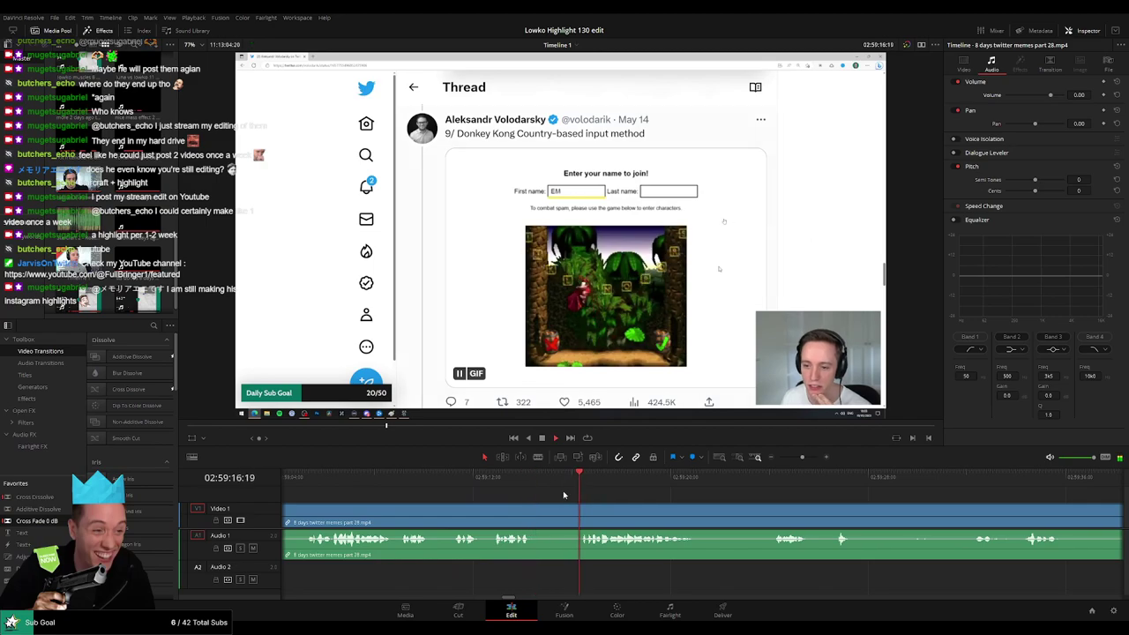
{"action": "scroll", "coordinate": [653, 501], "scroll_direction": "down", "scroll_amount": 1}
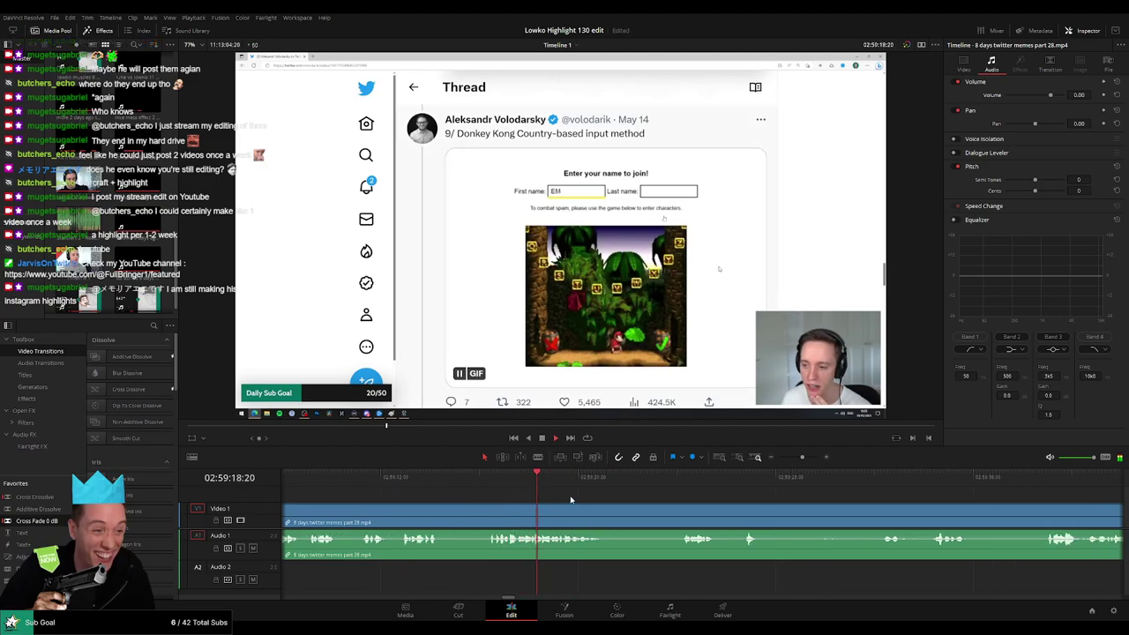
{"action": "scroll", "coordinate": [605, 507], "scroll_direction": "down", "scroll_amount": 1}
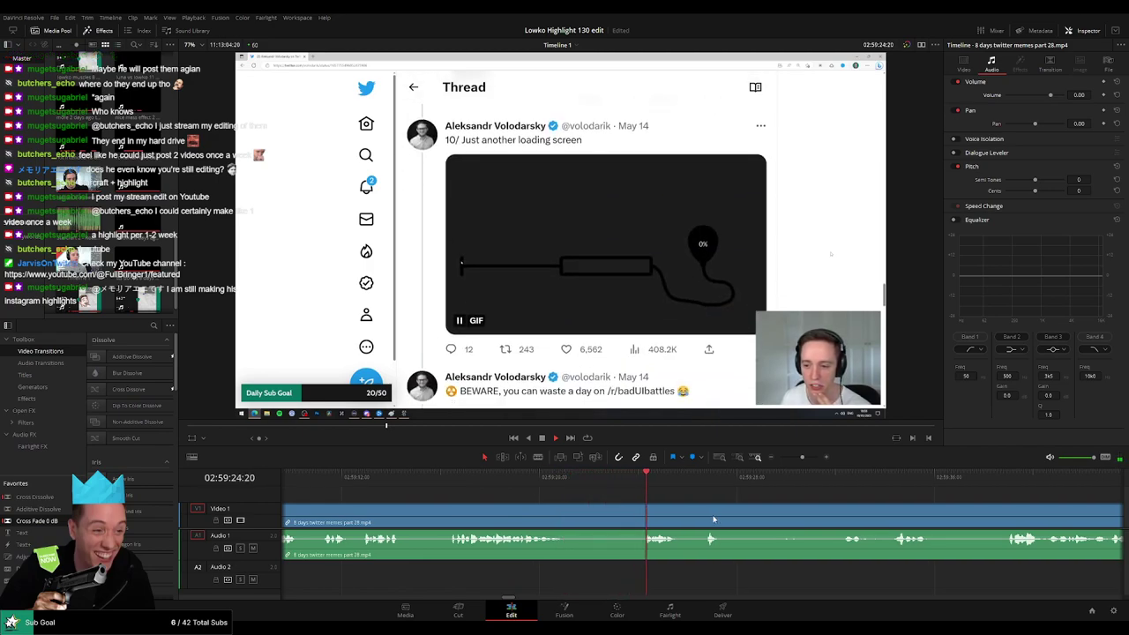
{"action": "scroll", "coordinate": [560, 495], "scroll_direction": "down", "scroll_amount": 2}
{"action": "scroll", "coordinate": [566, 483], "scroll_direction": "down", "scroll_amount": 2}
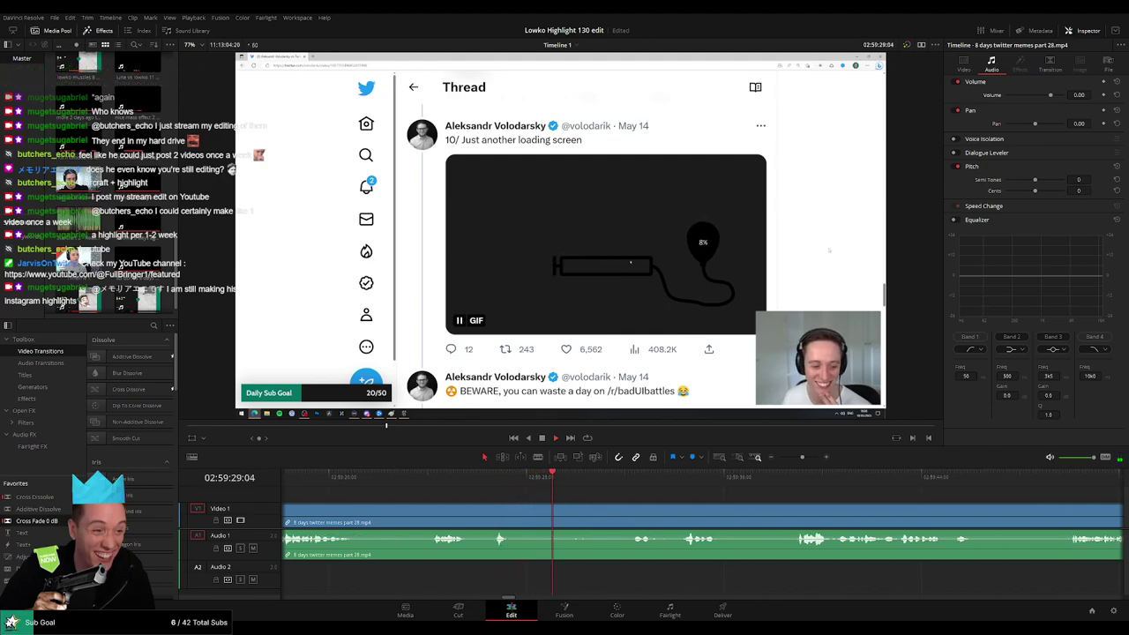
{"action": "scroll", "coordinate": [483, 498], "scroll_direction": "down", "scroll_amount": 4}
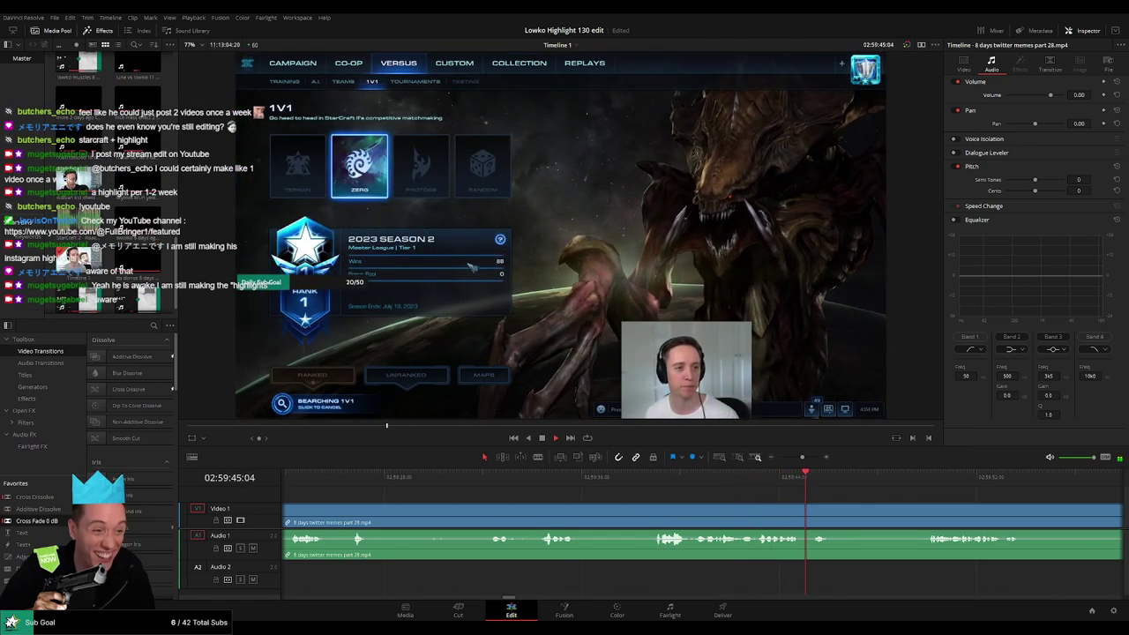
Blade out the first unwanted stretch of the memes clip and ripple-delete it.
{"action": "key", "text": "b"}
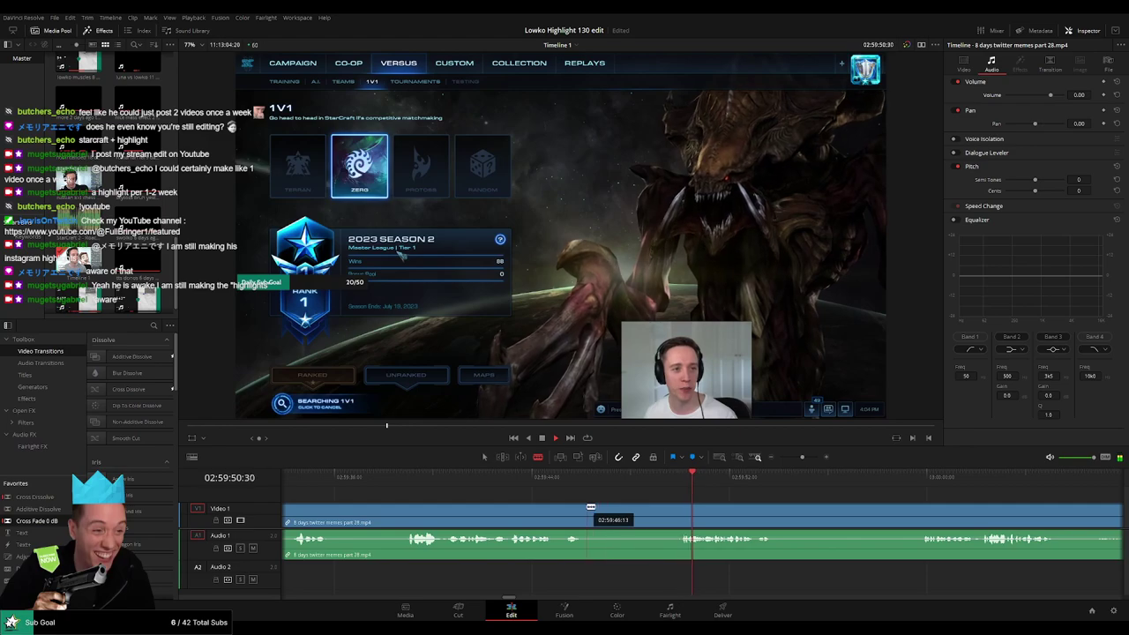
{"action": "left_click", "coordinate": [588, 508]}
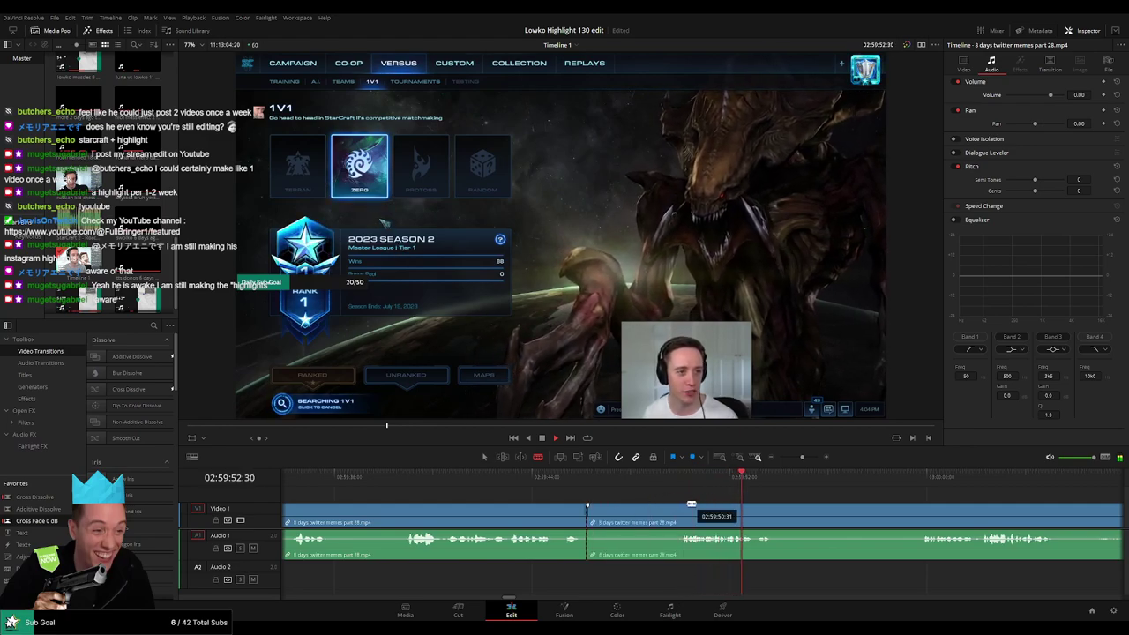
{"action": "left_click", "coordinate": [681, 509]}
{"action": "key", "text": "a"}
{"action": "left_click", "coordinate": [644, 512]}
{"action": "key", "text": "Delete"}
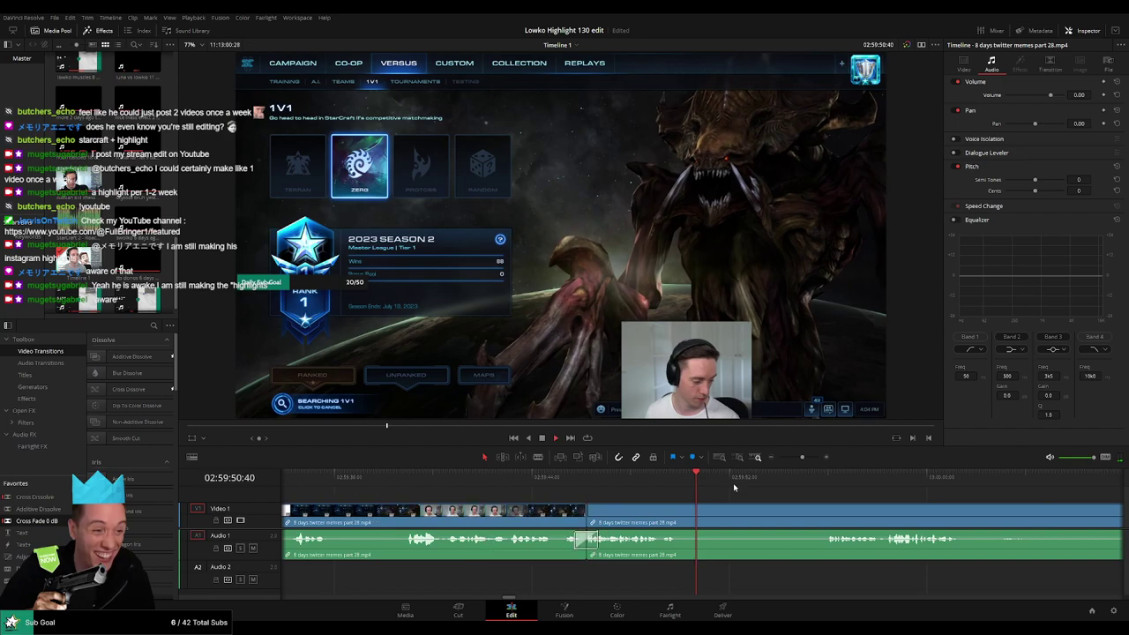
{"action": "scroll", "coordinate": [530, 516], "scroll_direction": "down", "scroll_amount": 3}
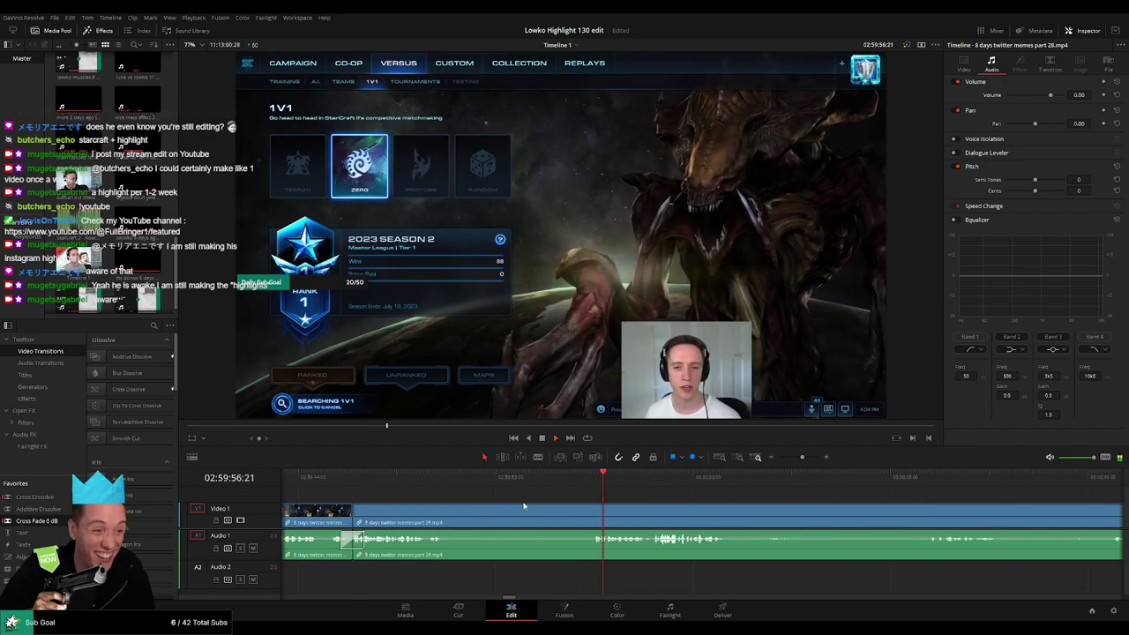
Cut out the ladder-queue wait so it jumps to the Gresvan LE loading screen.
{"action": "left_click", "coordinate": [445, 516]}
{"action": "left_click", "coordinate": [592, 516]}
{"action": "key", "text": "a"}
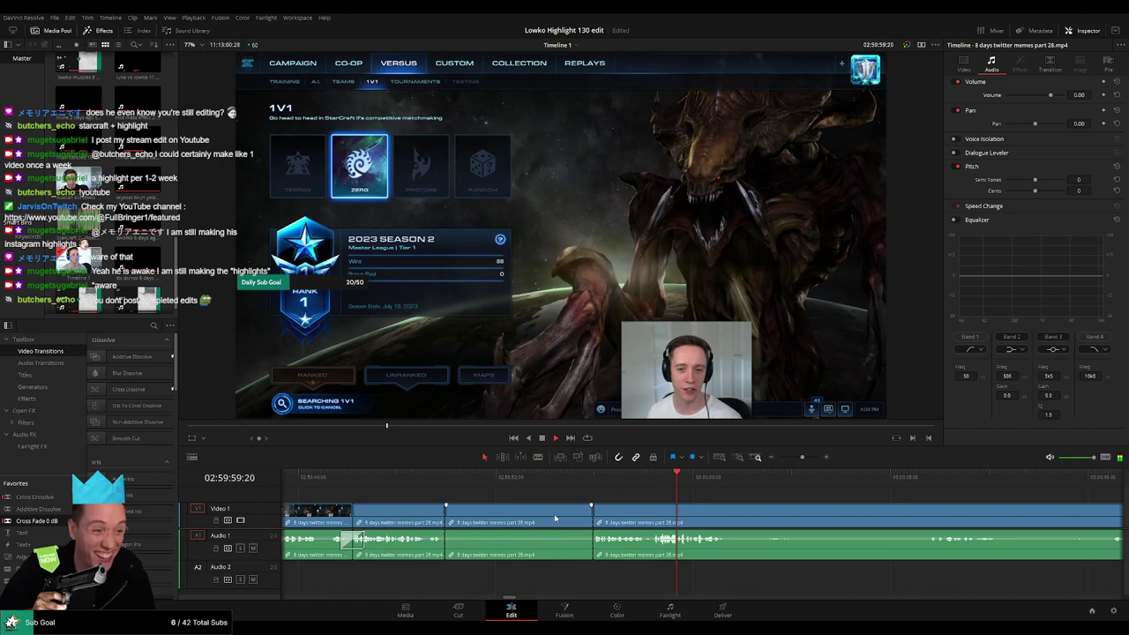
{"action": "left_click", "coordinate": [555, 518]}
{"action": "key", "text": "Delete"}
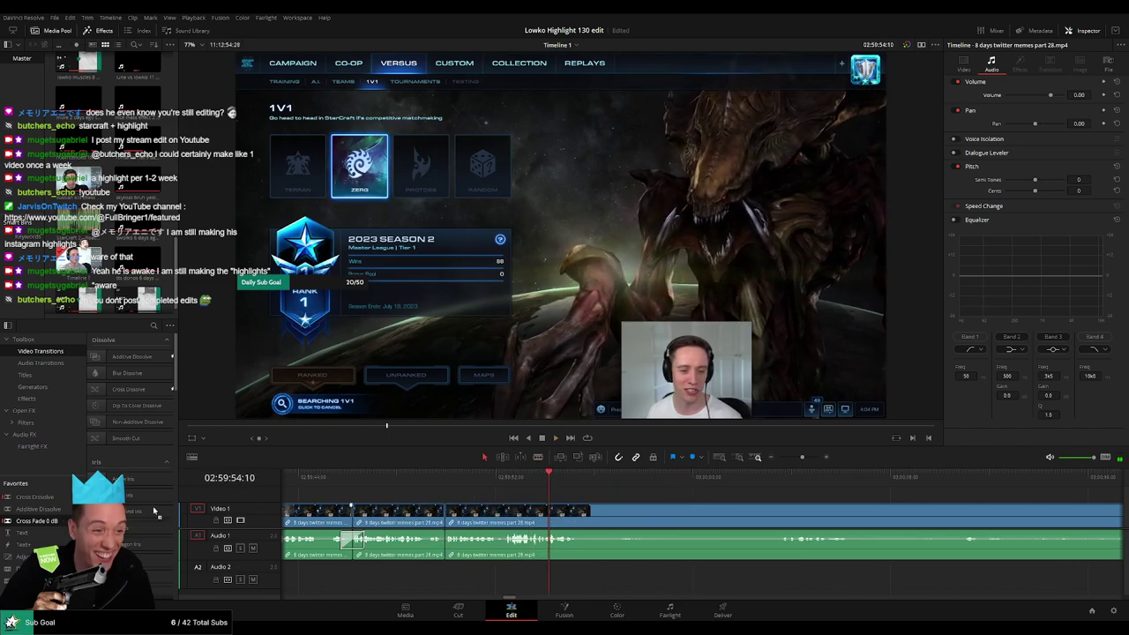
{"action": "key", "text": "space"}
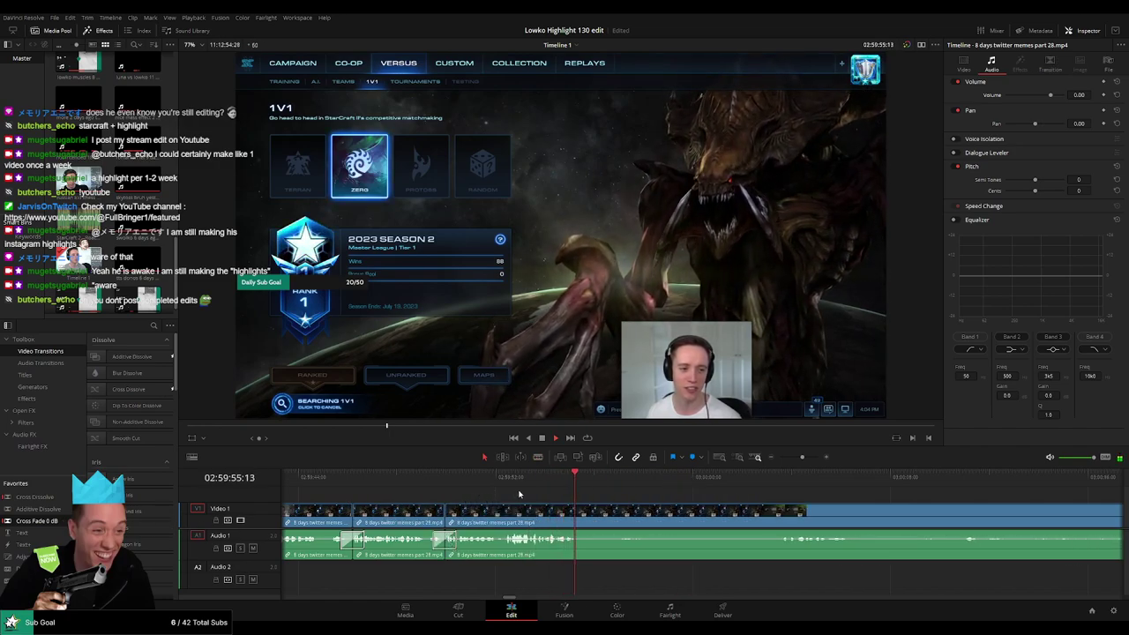
{"action": "key", "text": "space"}
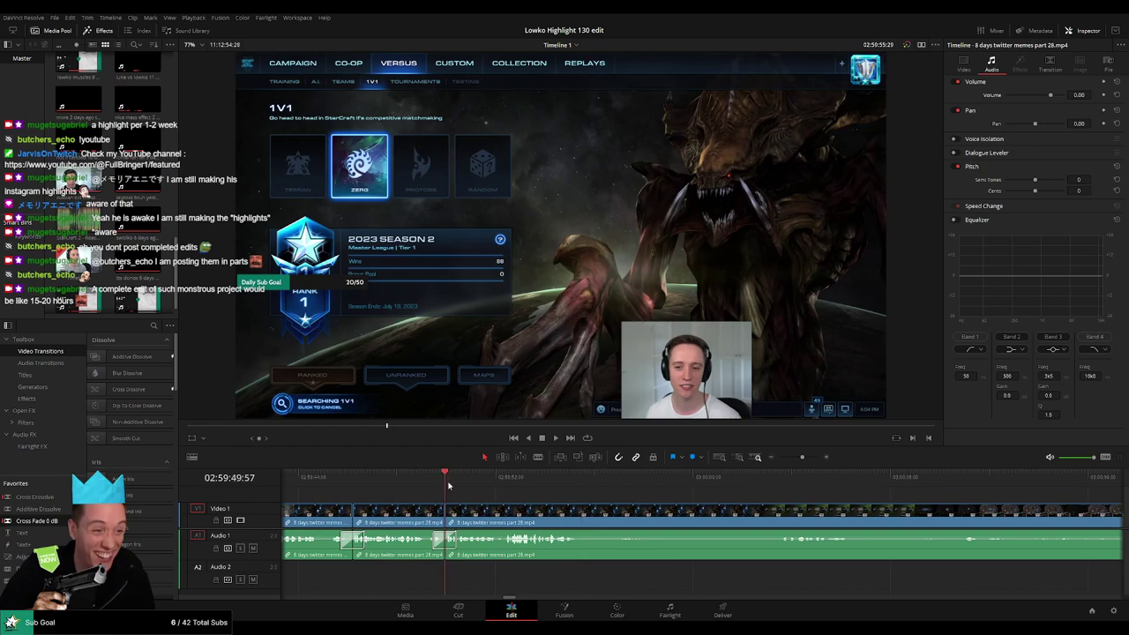
Play past the StarCraft matchmaking shot and split the clip there.
{"action": "key", "text": "space"}
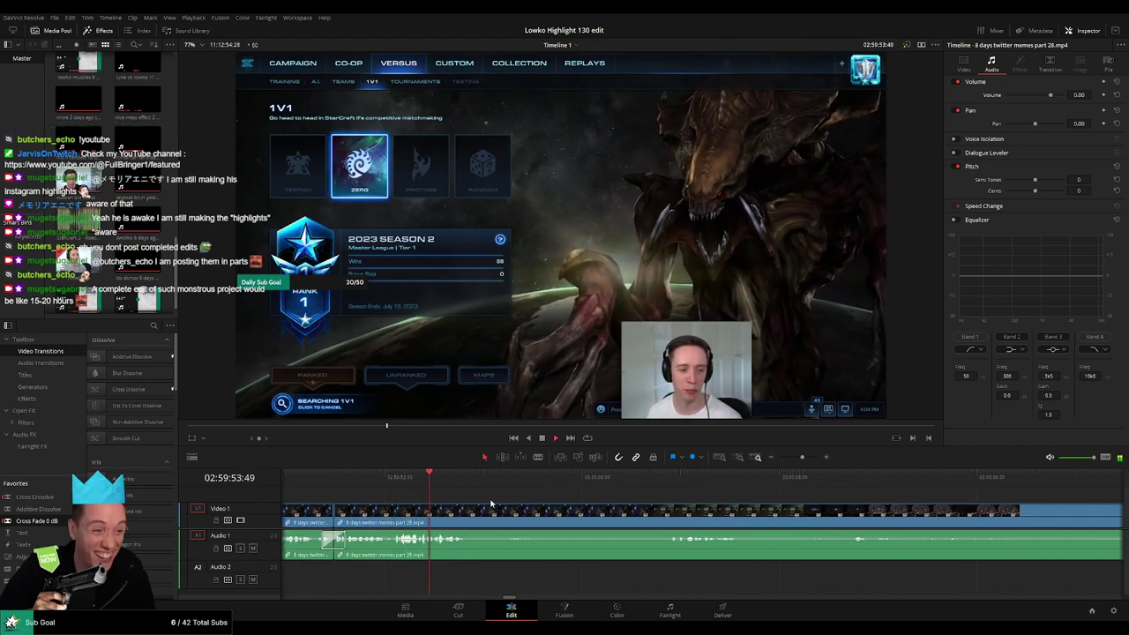
{"action": "key", "text": "space"}
{"action": "key", "text": "ctrl+b"}
{"action": "key", "text": "b"}
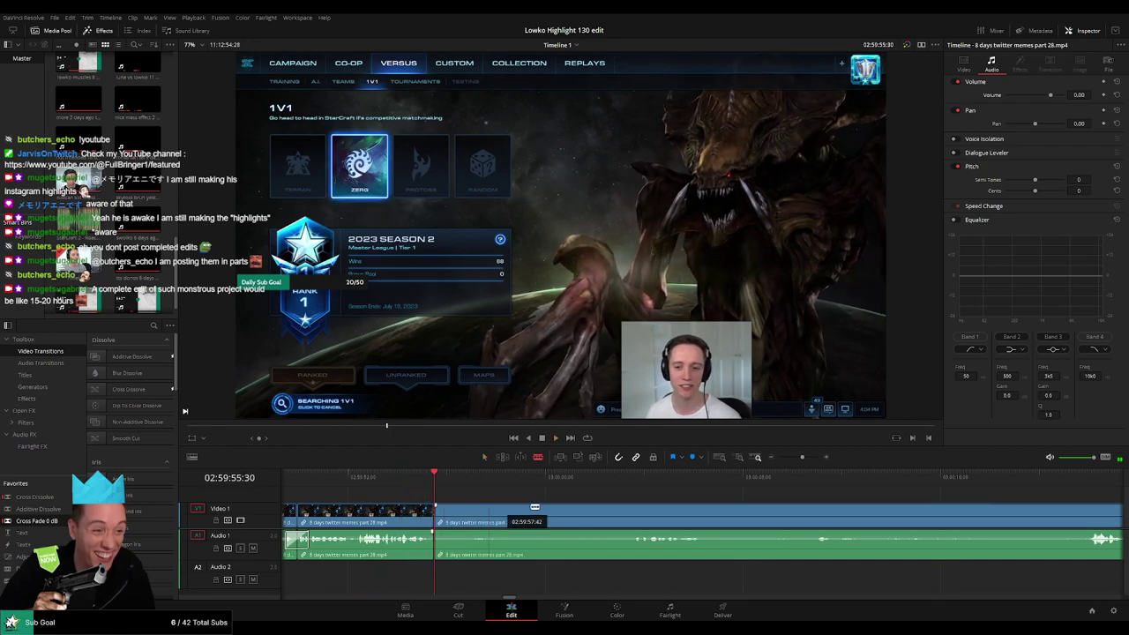
{"action": "left_click", "coordinate": [701, 476]}
{"action": "left_click_drag", "start_coordinate": [802, 457], "coordinate": [787, 461]}
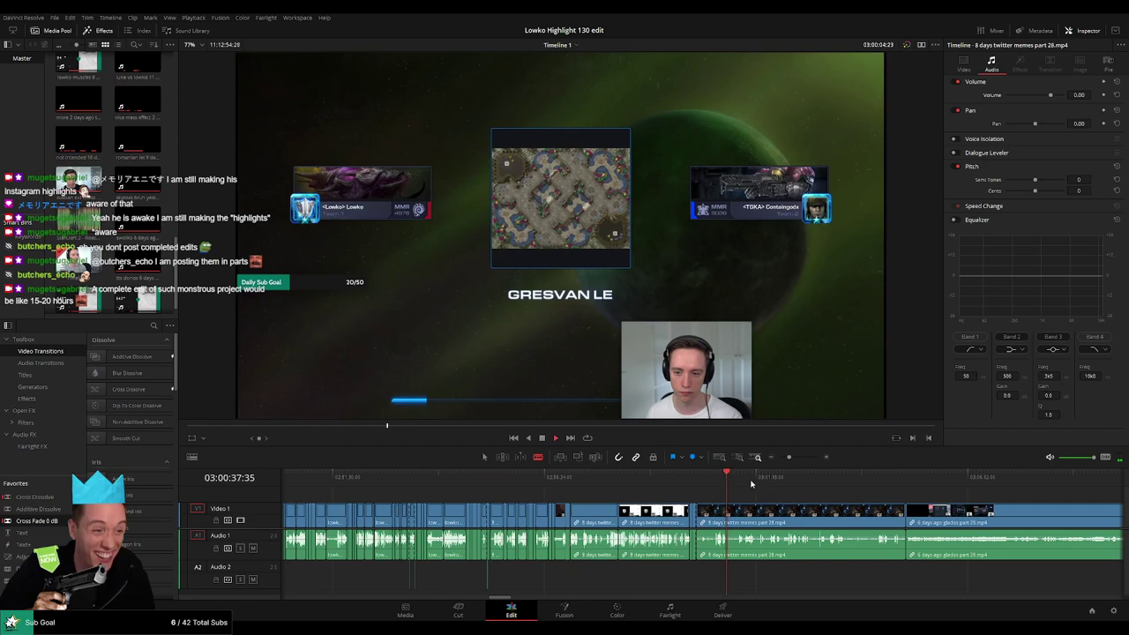
Ripple-delete the split-off tail of the twitter memes clip.
{"action": "key", "text": "a"}
{"action": "left_click", "coordinate": [780, 509]}
{"action": "key", "text": "Delete"}
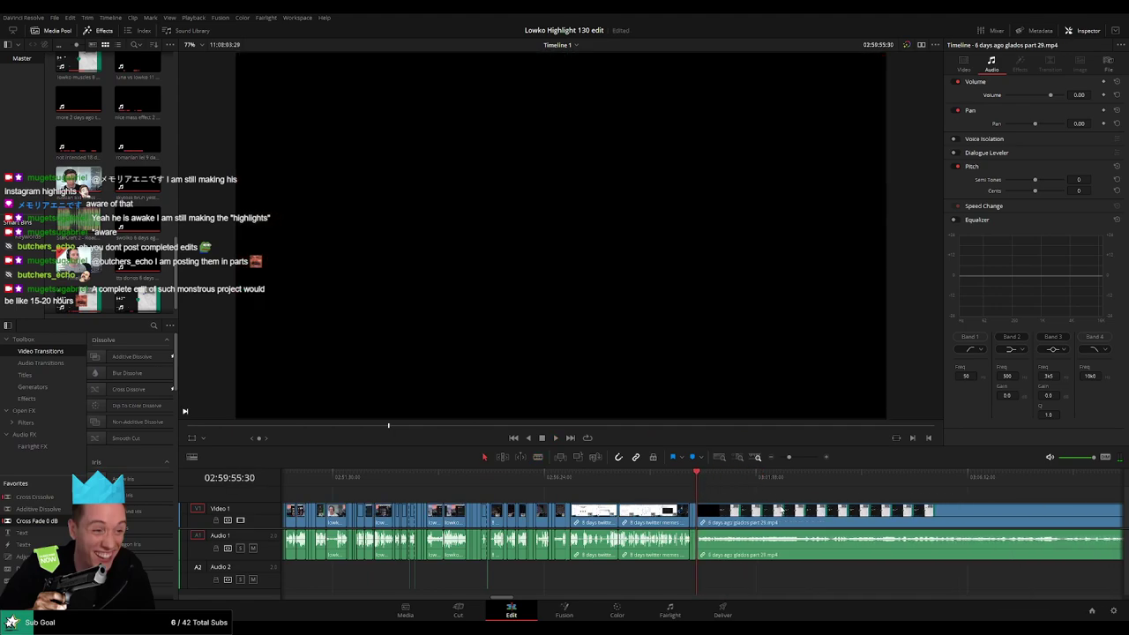
{"action": "scroll", "coordinate": [780, 510], "scroll_direction": "down", "scroll_amount": 3}
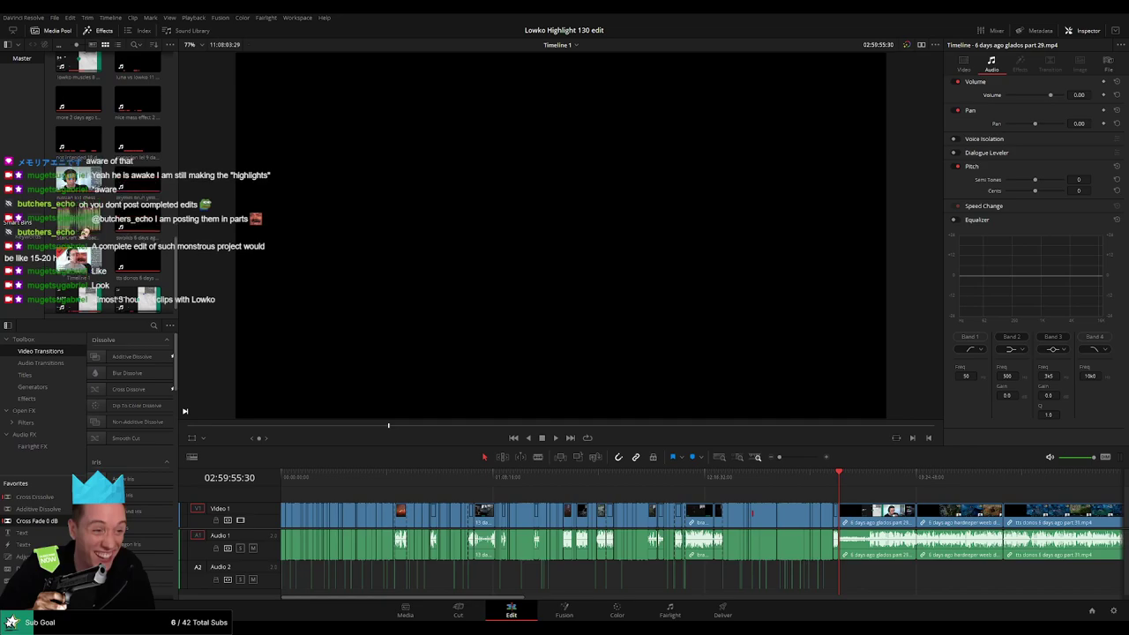
Play the edit from near the start, then return to the twitter memes section.
{"action": "left_click", "coordinate": [396, 481]}
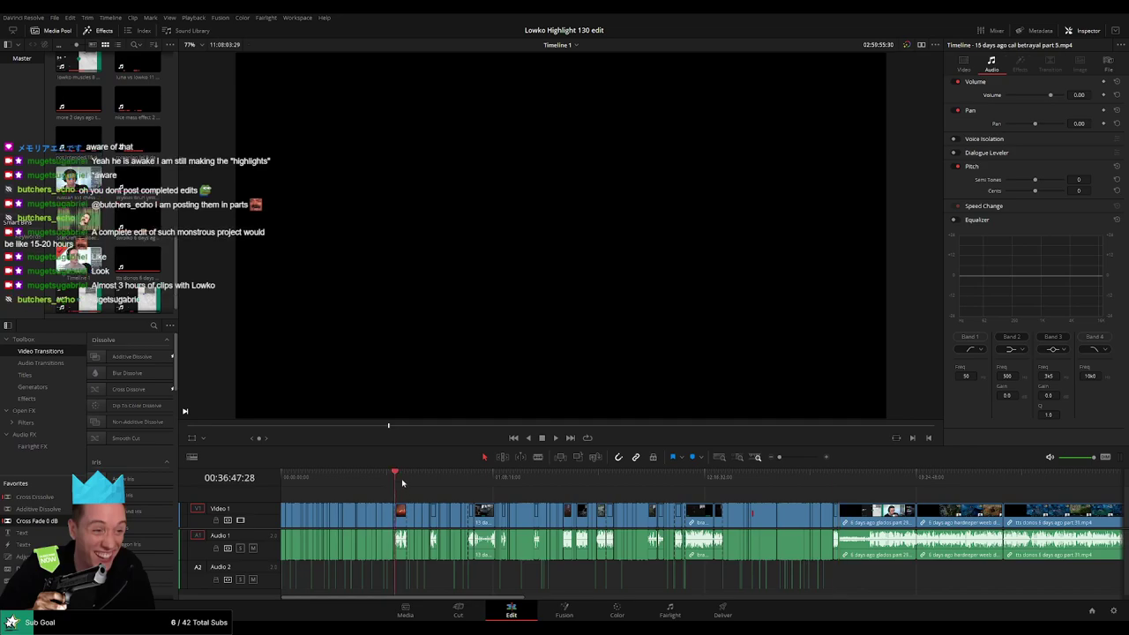
{"action": "left_click", "coordinate": [358, 481]}
{"action": "left_click", "coordinate": [323, 480]}
{"action": "key", "text": "space"}
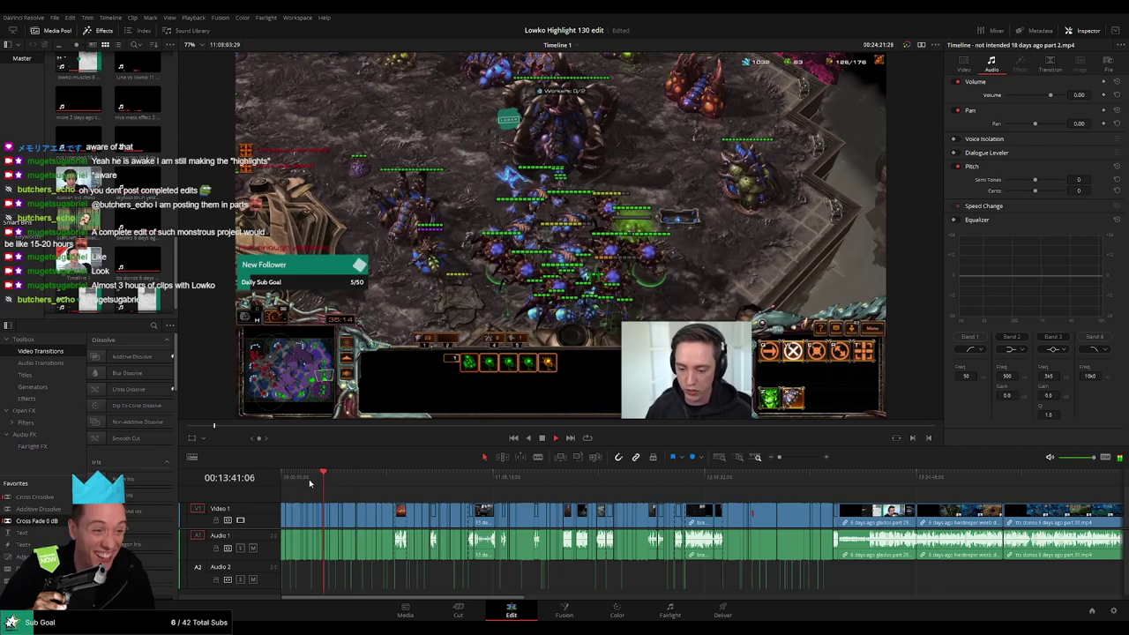
{"action": "left_click", "coordinate": [283, 481]}
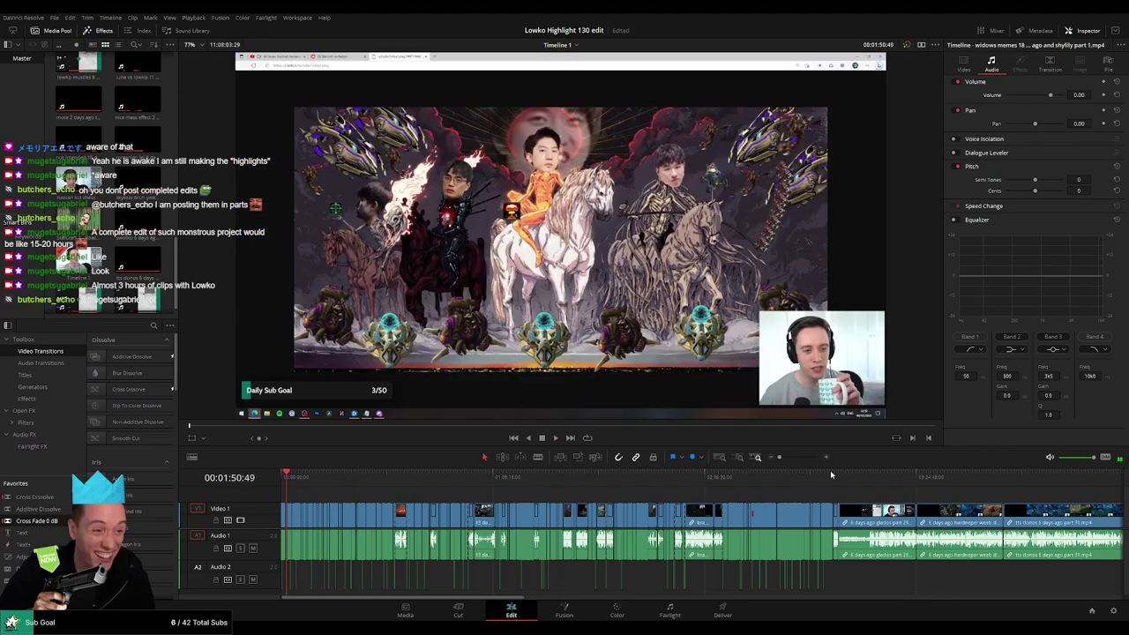
{"action": "left_click", "coordinate": [832, 481]}
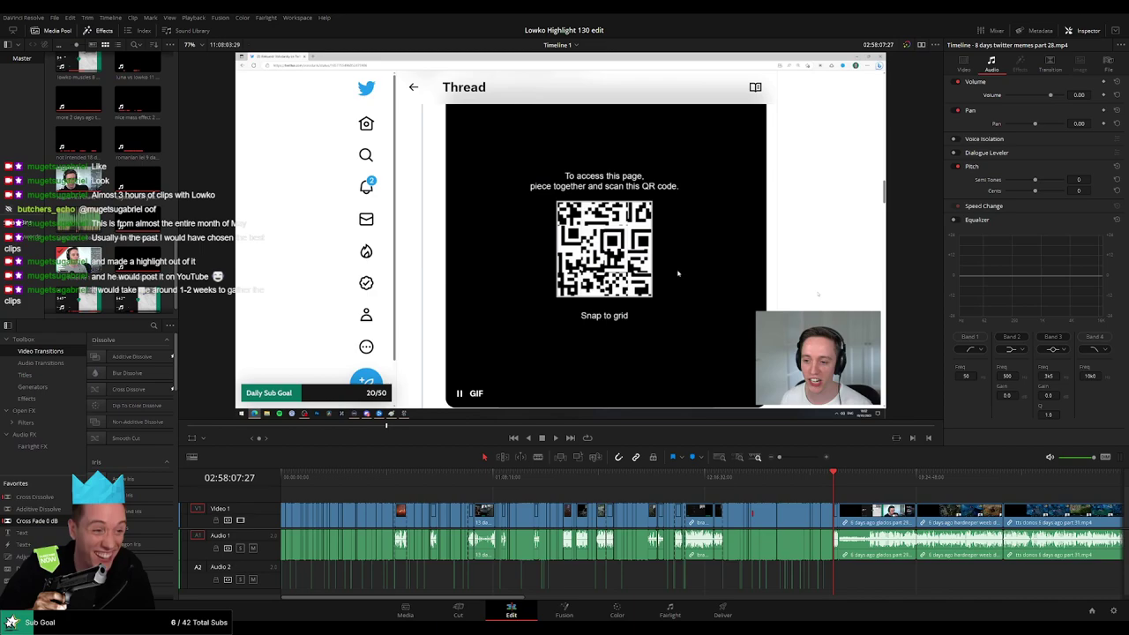
{"action": "left_click", "coordinate": [838, 479]}
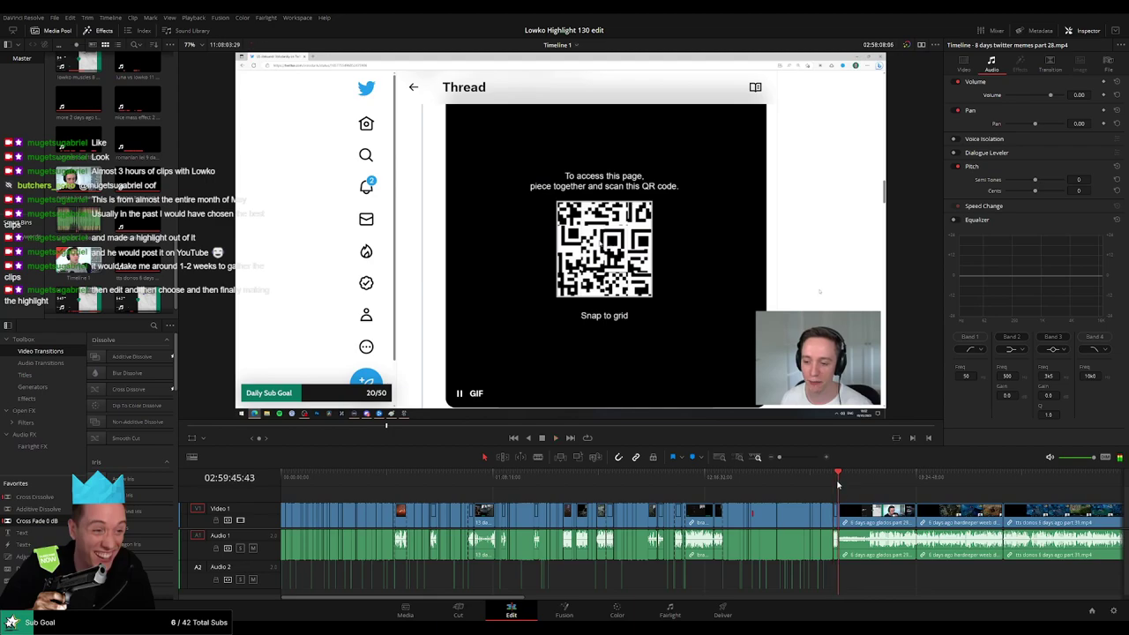
{"action": "key", "text": "space"}
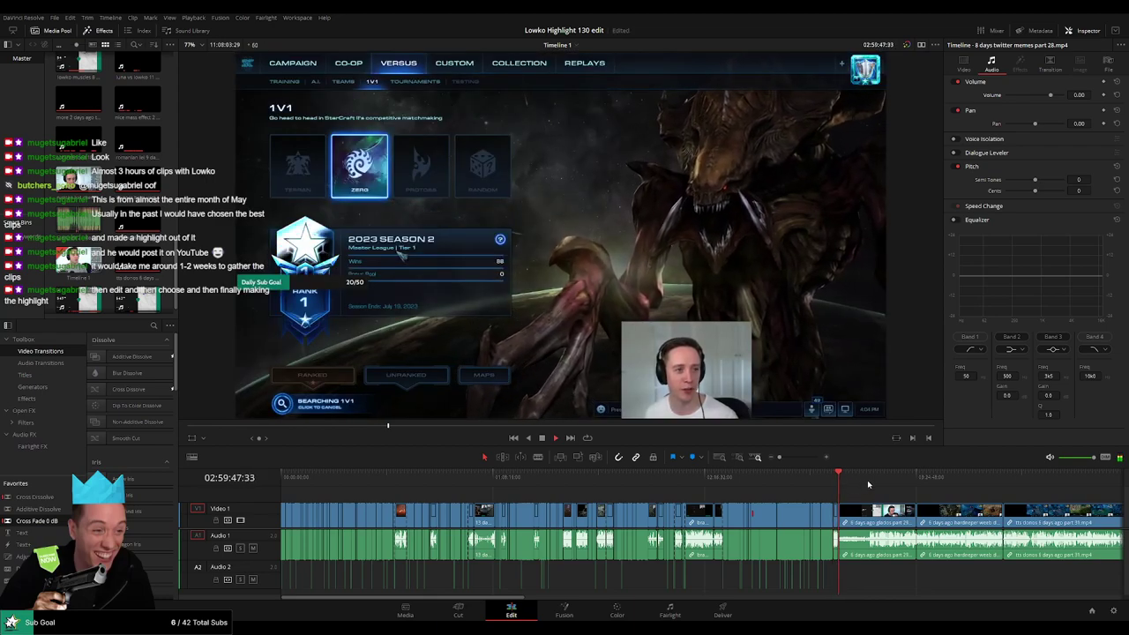
{"action": "left_click", "coordinate": [874, 479]}
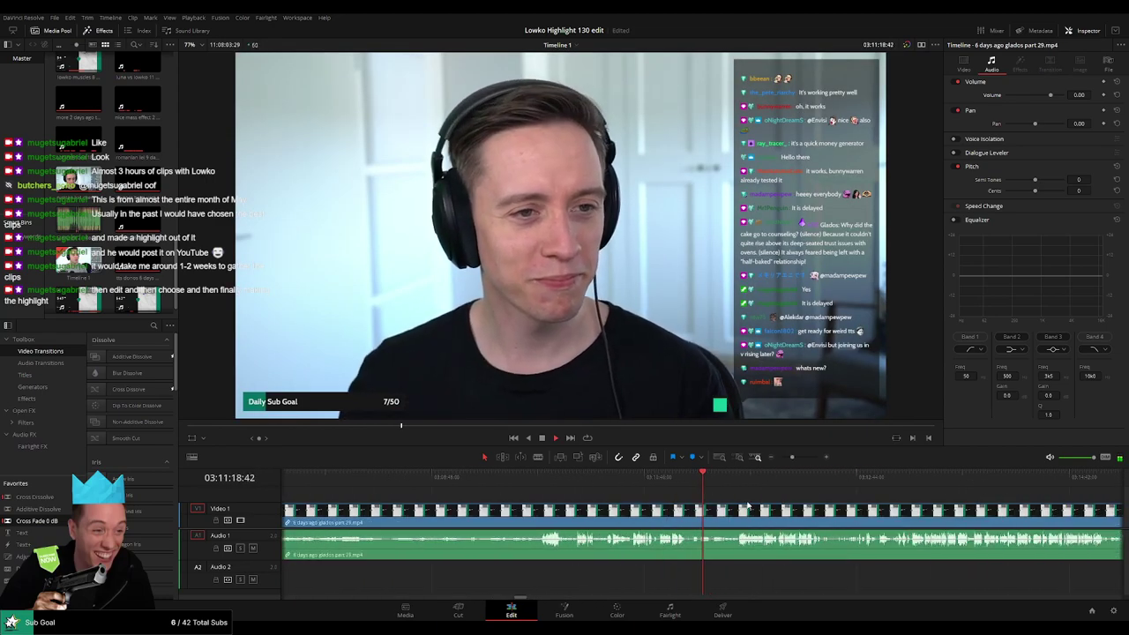
{"action": "left_click", "coordinate": [667, 477]}
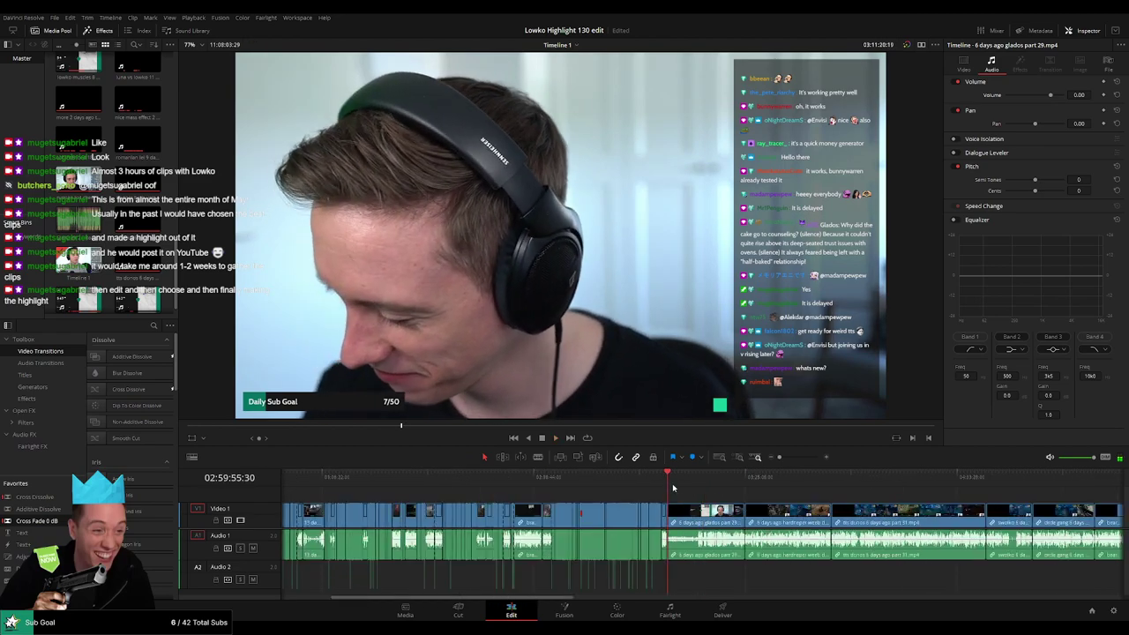
{"action": "scroll", "coordinate": [694, 501], "scroll_direction": "right", "scroll_amount": 2}
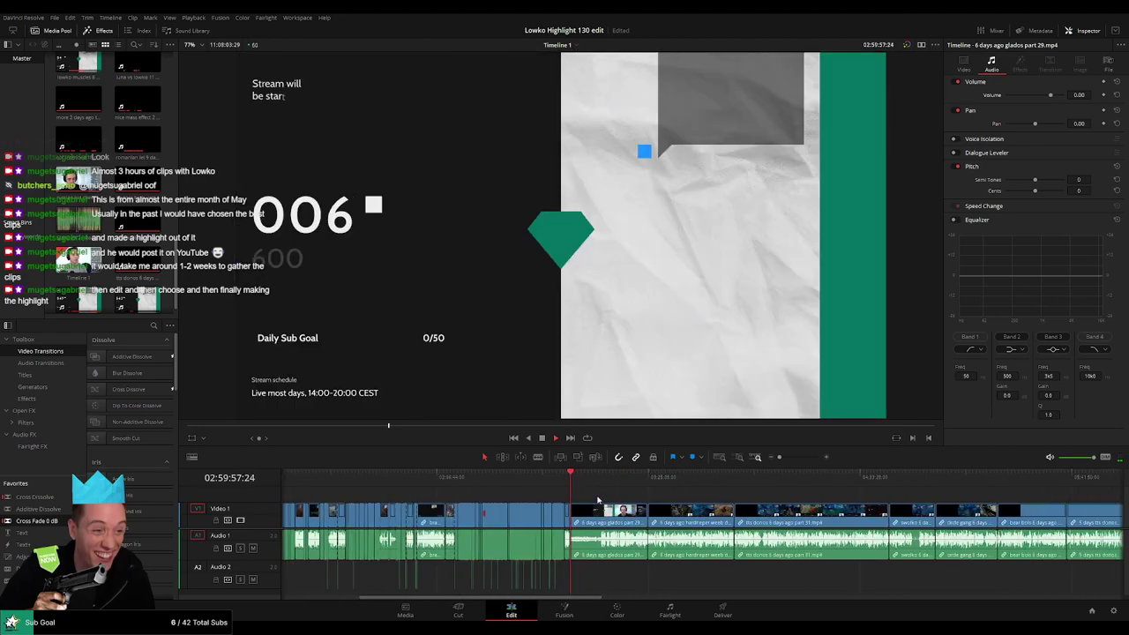
{"action": "left_click", "coordinate": [785, 458]}
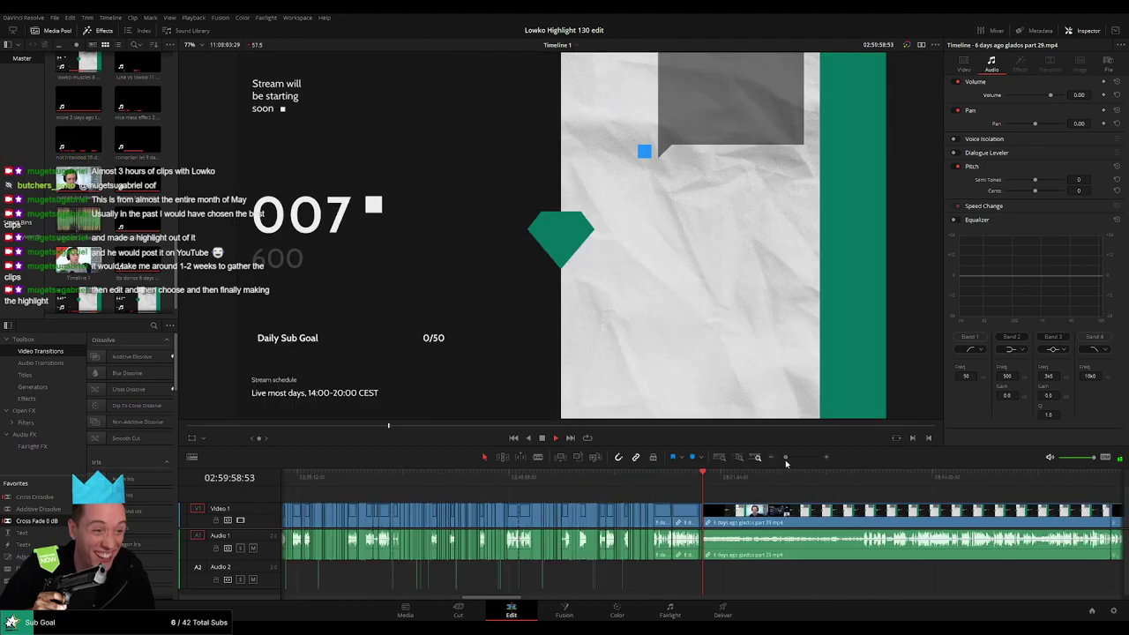
{"action": "left_click_drag", "start_coordinate": [718, 477], "coordinate": [793, 487]}
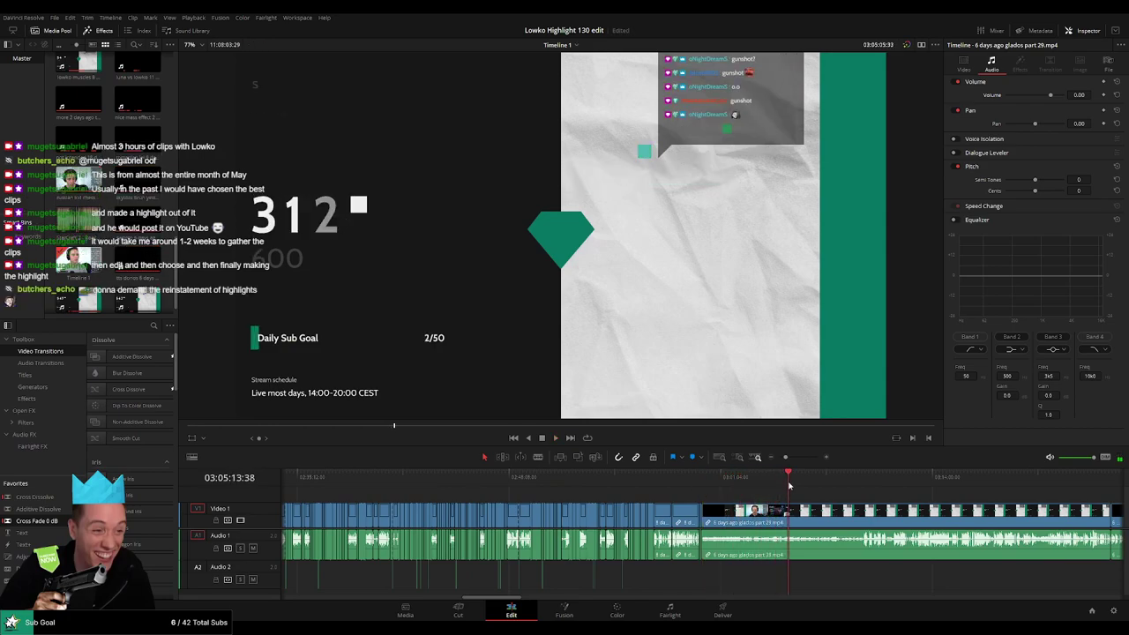
{"action": "scroll", "coordinate": [794, 487], "scroll_direction": "up", "scroll_amount": 3}
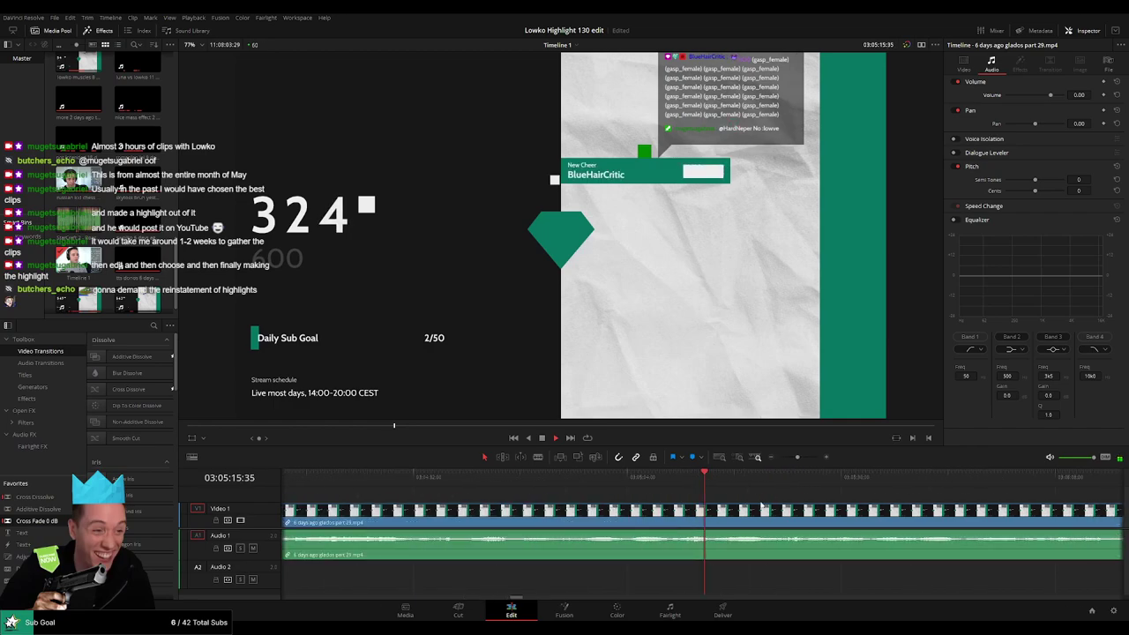
{"action": "scroll", "coordinate": [670, 498], "scroll_direction": "right", "scroll_amount": 2}
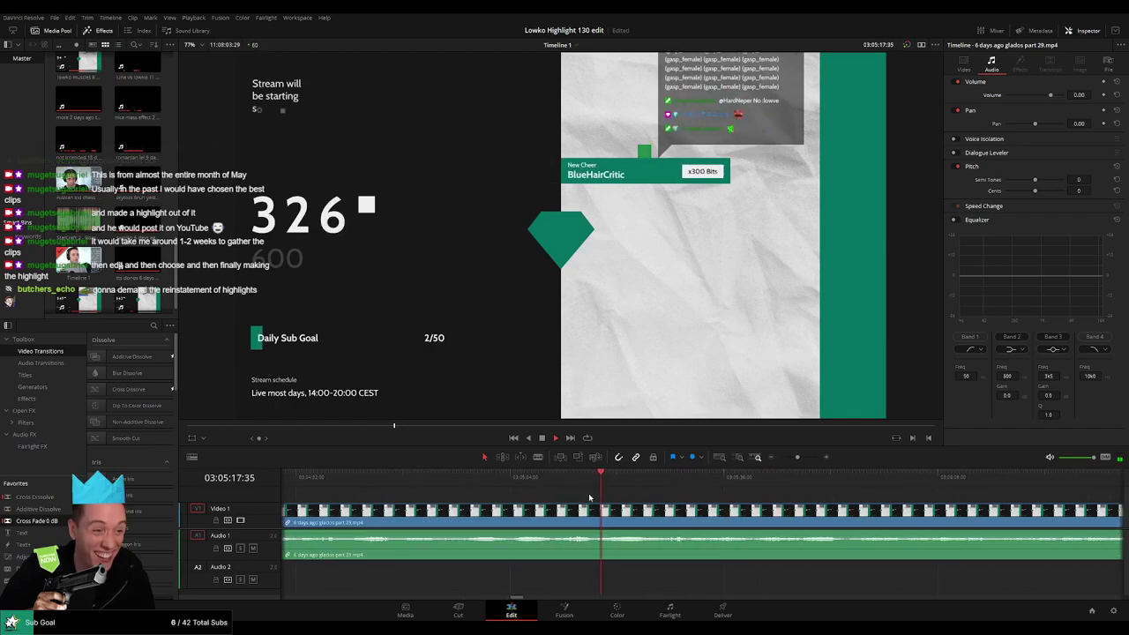
{"action": "left_click_drag", "start_coordinate": [581, 496], "coordinate": [830, 492]}
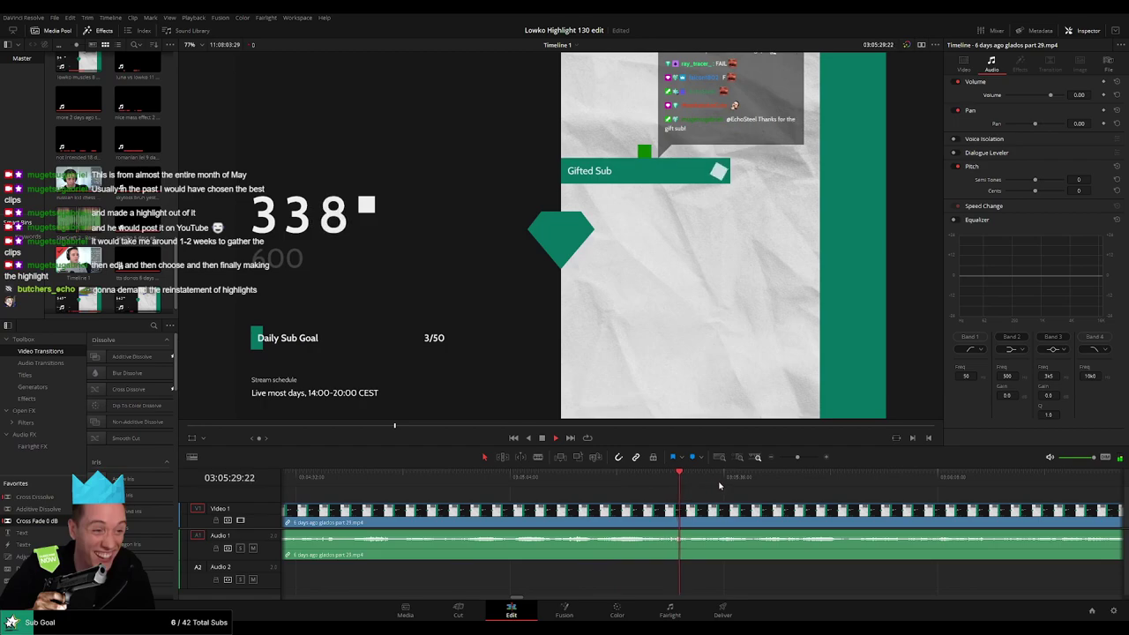
{"action": "scroll", "coordinate": [830, 491], "scroll_direction": "right", "scroll_amount": 3}
{"action": "left_click", "coordinate": [759, 477]}
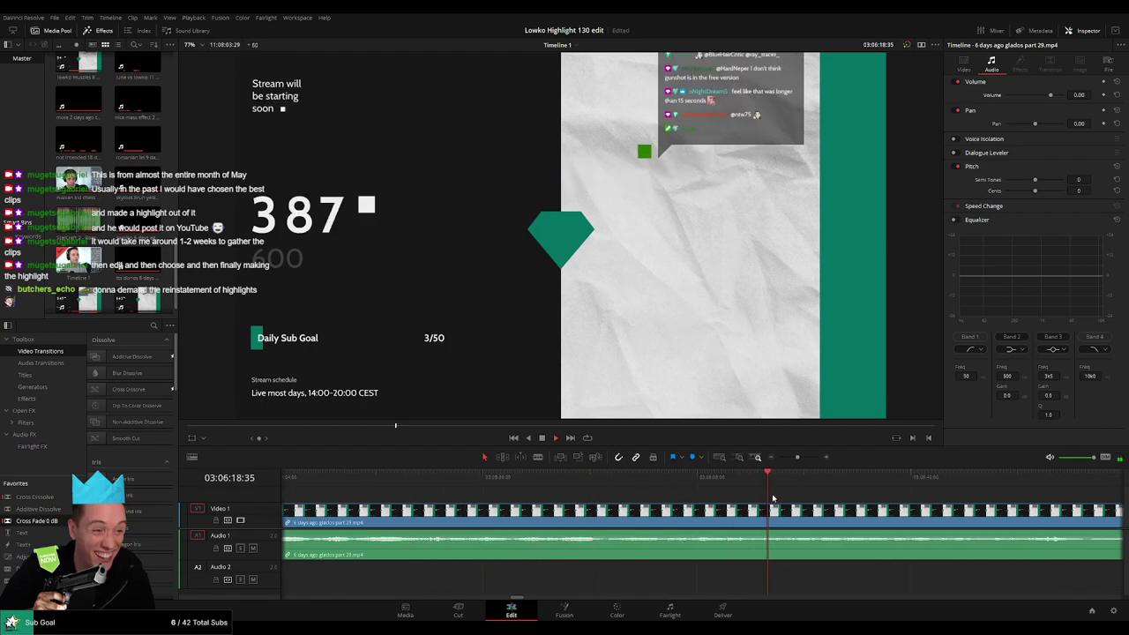
{"action": "scroll", "coordinate": [933, 487], "scroll_direction": "right", "scroll_amount": 3}
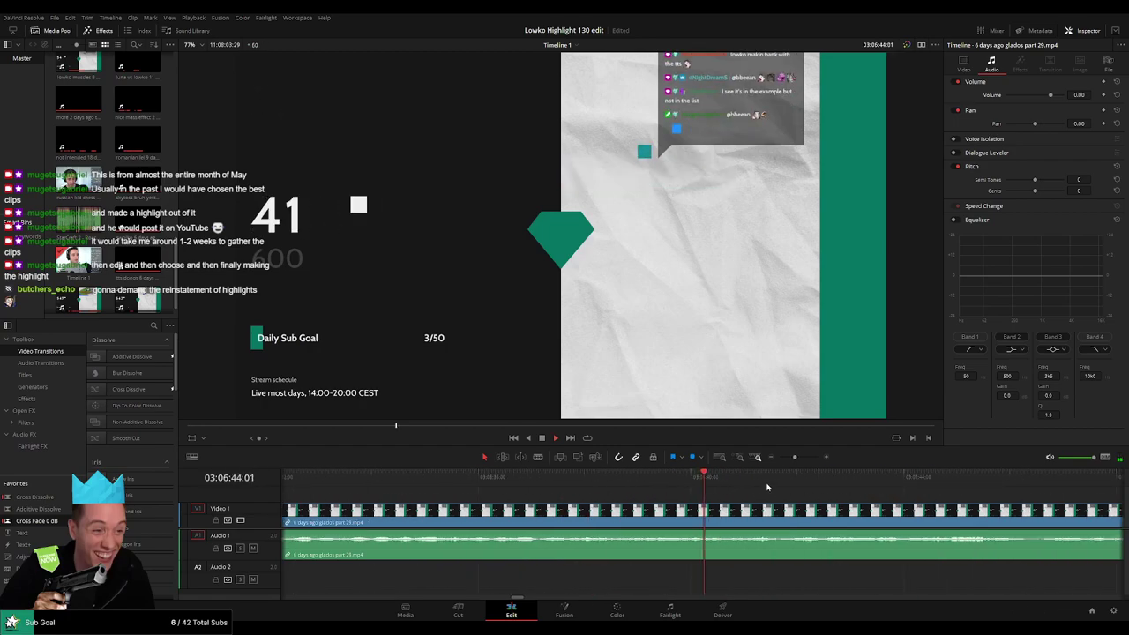
{"action": "left_click", "coordinate": [921, 483]}
{"action": "scroll", "coordinate": [921, 484], "scroll_direction": "right", "scroll_amount": 3}
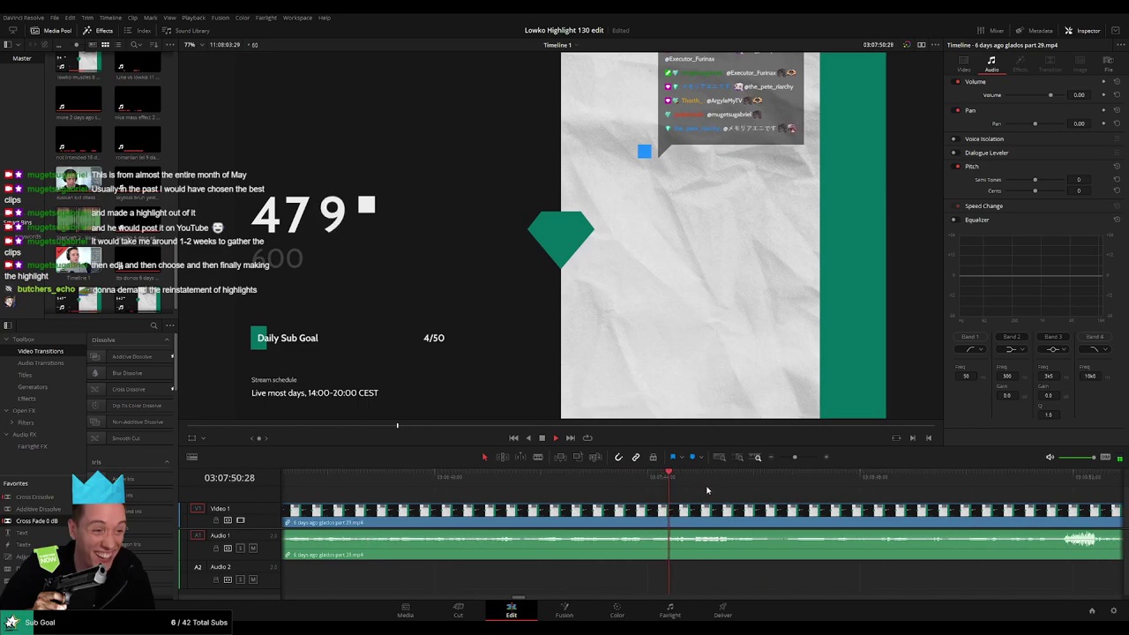
{"action": "left_click", "coordinate": [702, 483]}
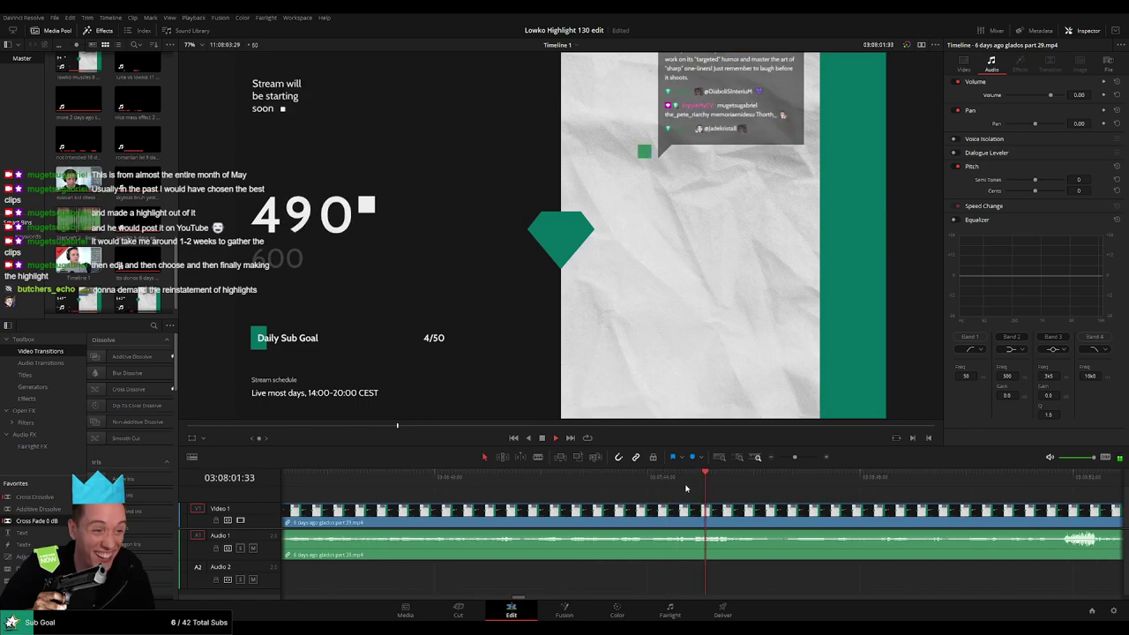
{"action": "left_click", "coordinate": [677, 484]}
{"action": "scroll", "coordinate": [657, 482], "scroll_direction": "left", "scroll_amount": 2}
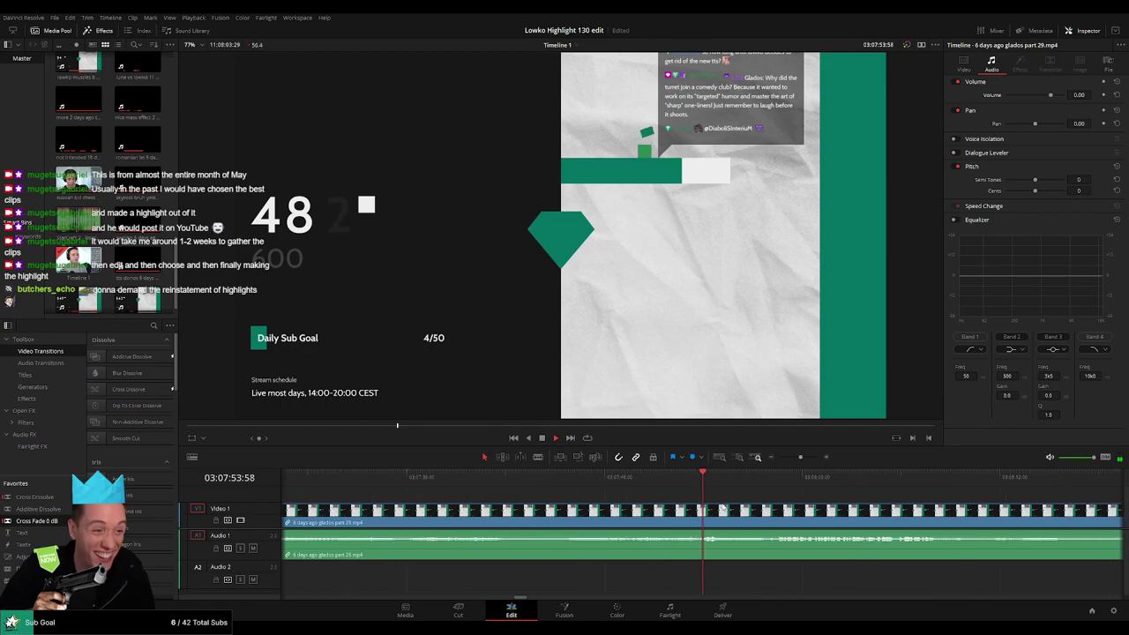
Split glados part 29 at the playhead, ripple-delete its opening, and play the new join.
{"action": "left_click", "coordinate": [664, 477]}
{"action": "key", "text": "ctrl+b"}
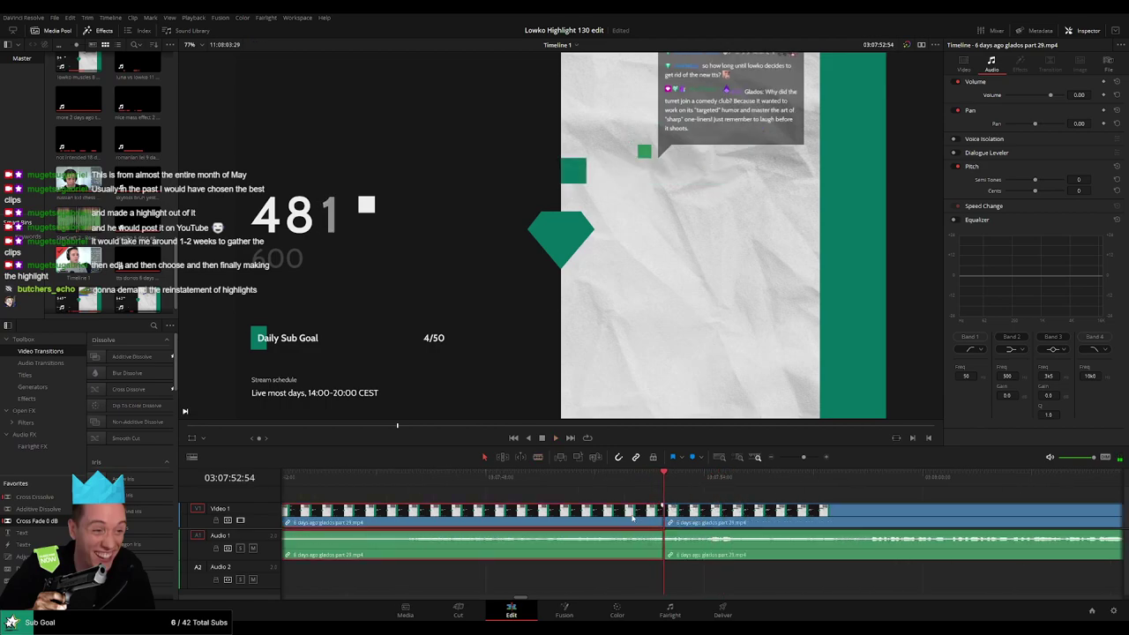
{"action": "key", "text": "Delete"}
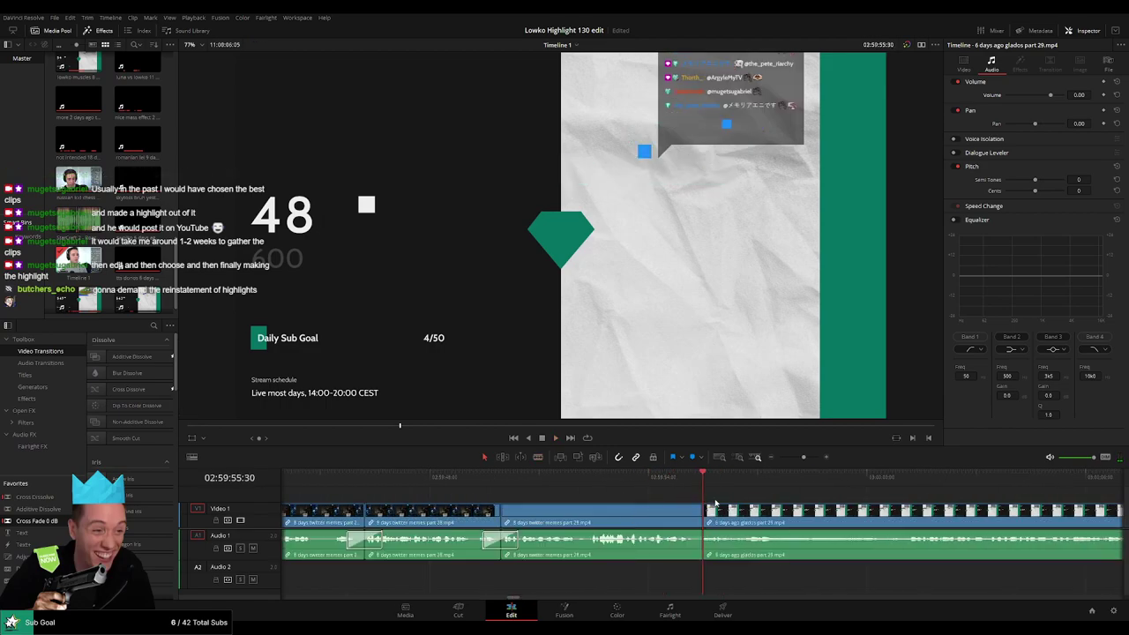
{"action": "key", "text": "space"}
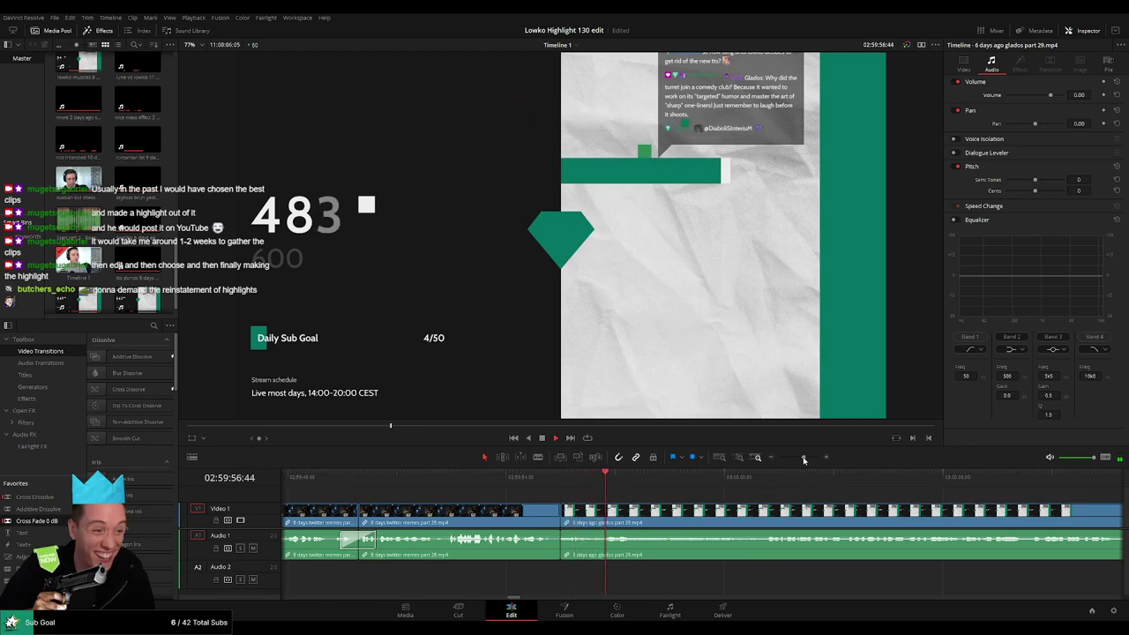
{"action": "scroll", "coordinate": [809, 510], "scroll_direction": "left", "scroll_amount": 2}
{"action": "scroll", "coordinate": [802, 510], "scroll_direction": "right", "scroll_amount": 3}
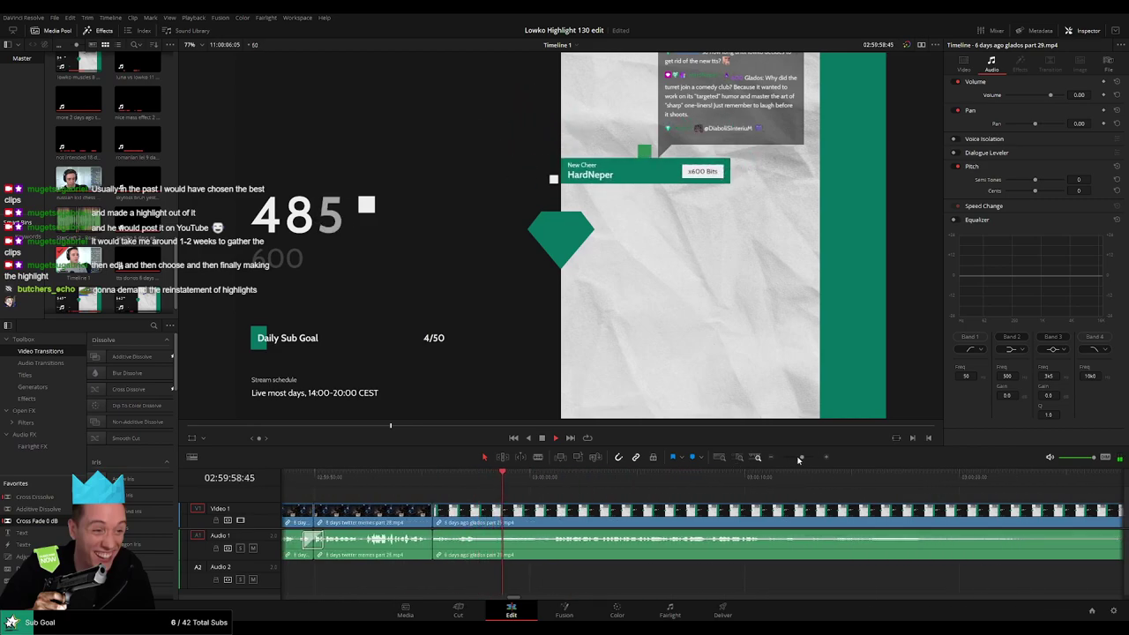
{"action": "scroll", "coordinate": [779, 504], "scroll_direction": "left", "scroll_amount": 3}
{"action": "scroll", "coordinate": [780, 504], "scroll_direction": "right", "scroll_amount": 3}
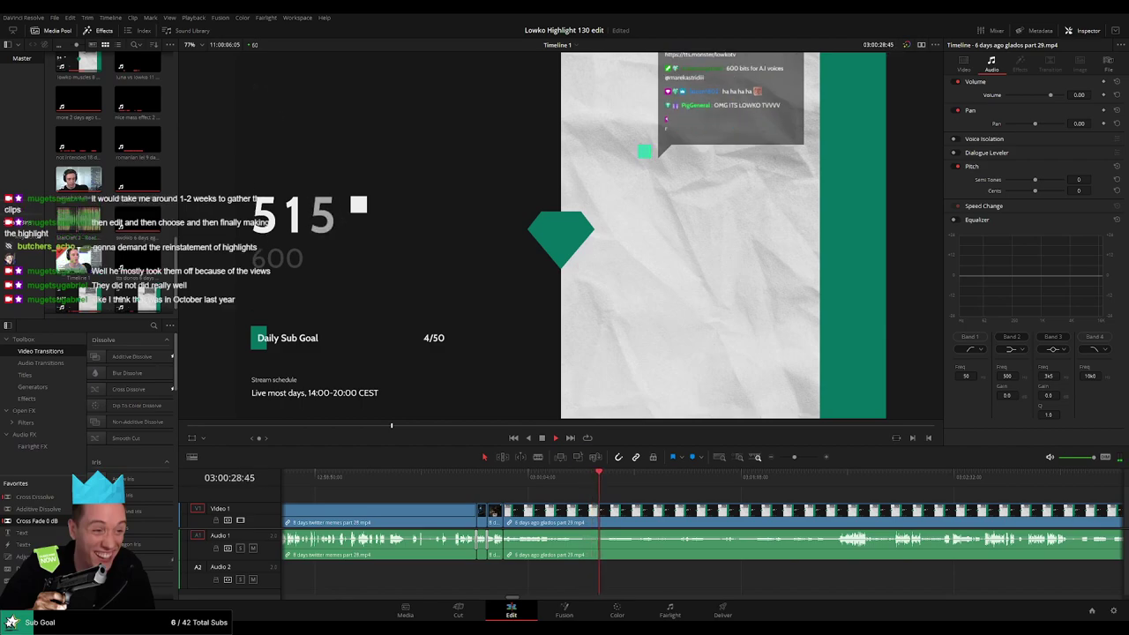
{"action": "key", "text": "space"}
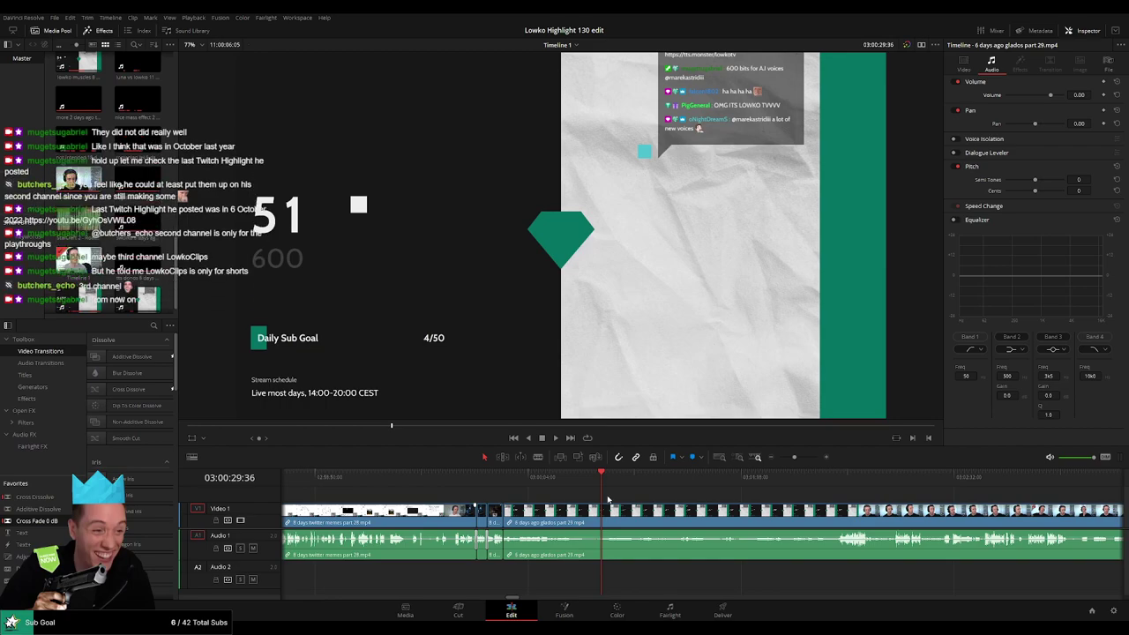
Blade the glados part 29 clip at 03:00:19 and play from the new cut.
{"action": "left_click_drag", "start_coordinate": [605, 494], "coordinate": [564, 488]}
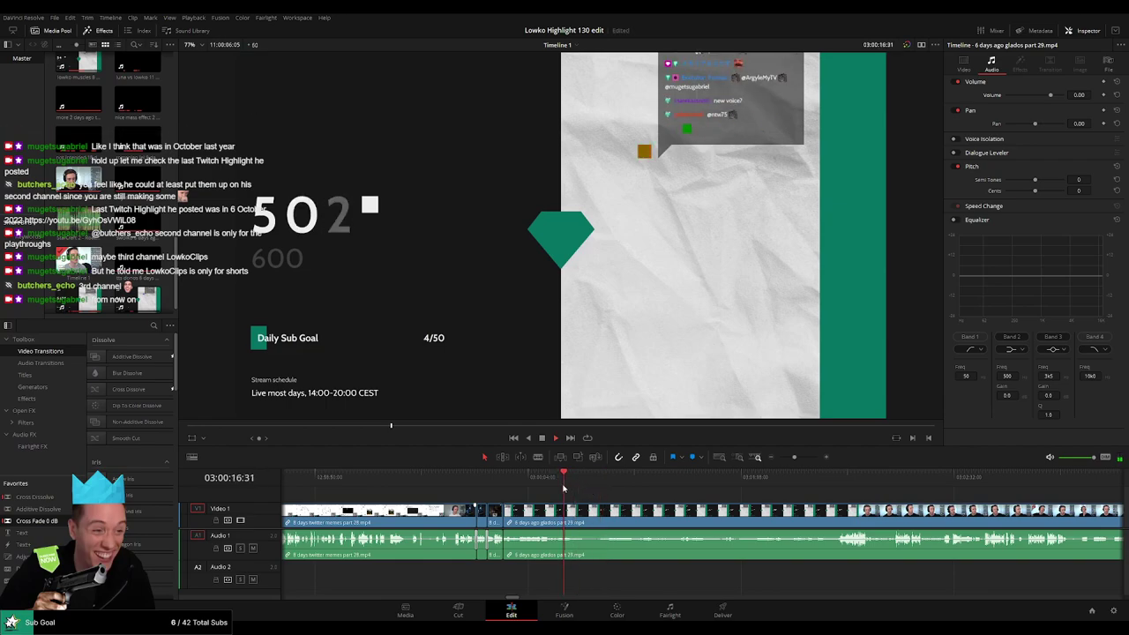
{"action": "key", "text": "space"}
{"action": "key", "text": "b"}
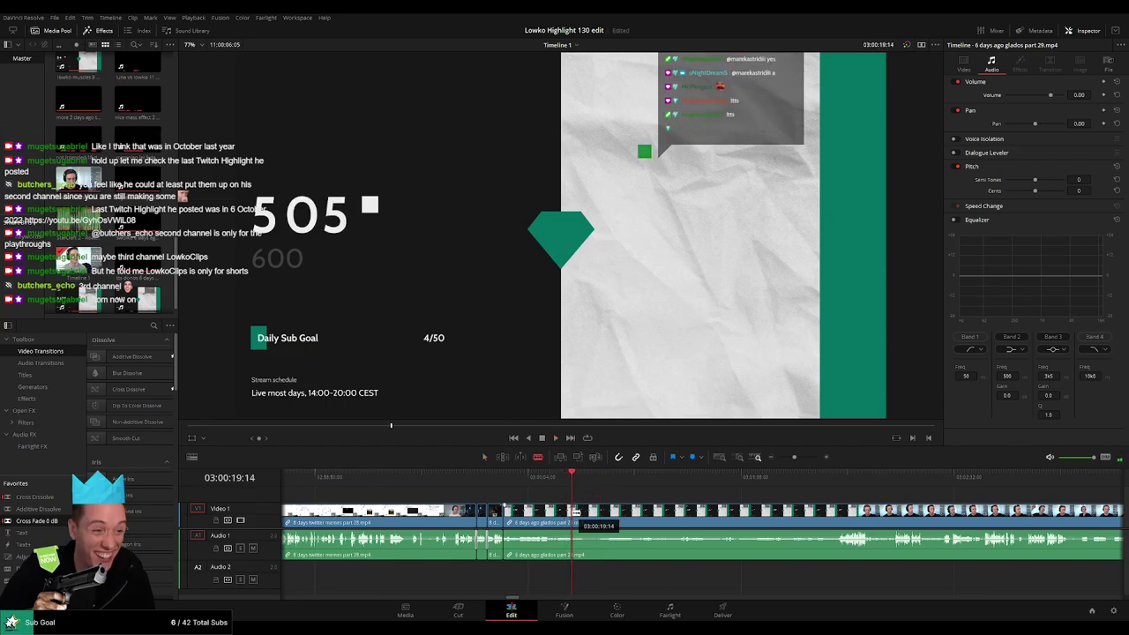
{"action": "left_click", "coordinate": [574, 512]}
{"action": "left_click_drag", "start_coordinate": [675, 476], "coordinate": [724, 475]}
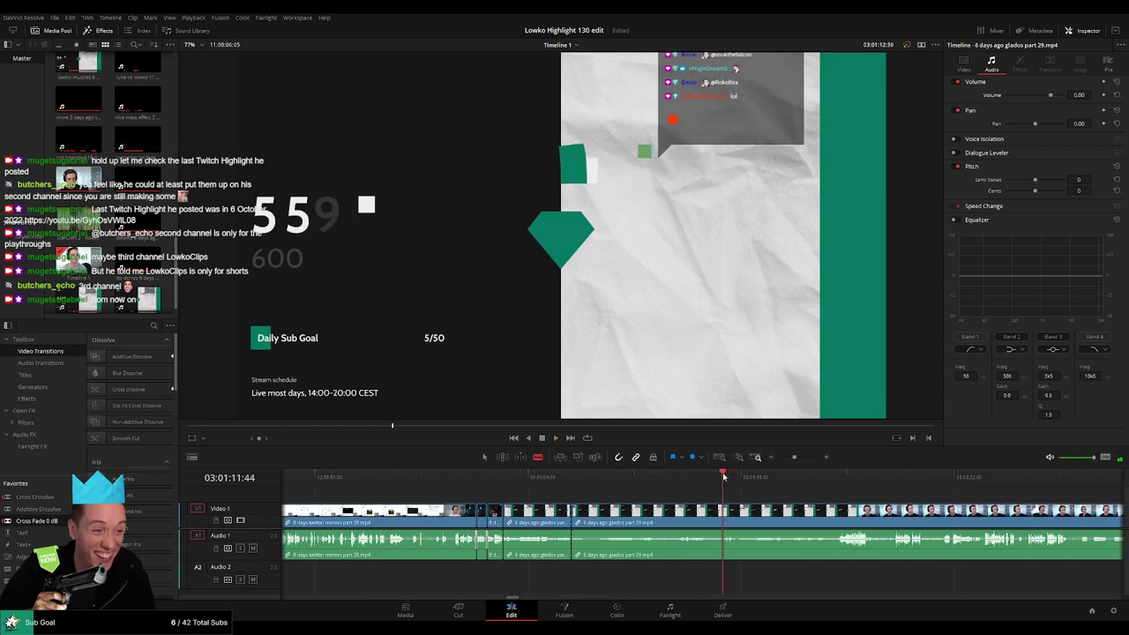
{"action": "key", "text": "Up"}
{"action": "key", "text": "a"}
{"action": "key", "text": "space"}
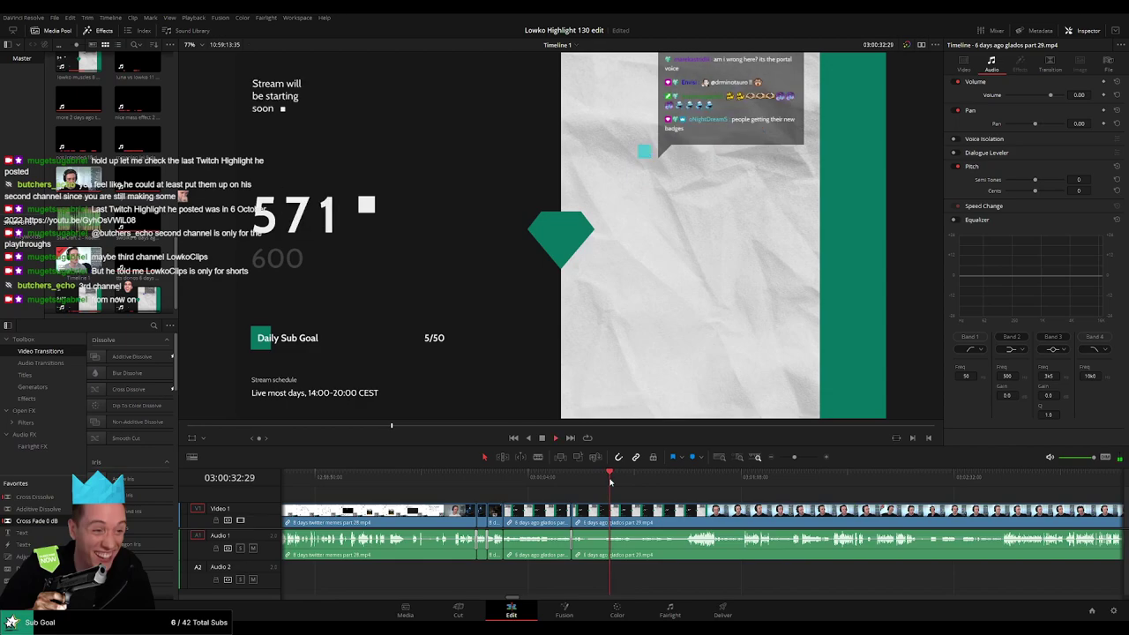
Find where the webcam footage starts and ripple-delete the stretch before it.
{"action": "left_click_drag", "start_coordinate": [609, 480], "coordinate": [641, 481]}
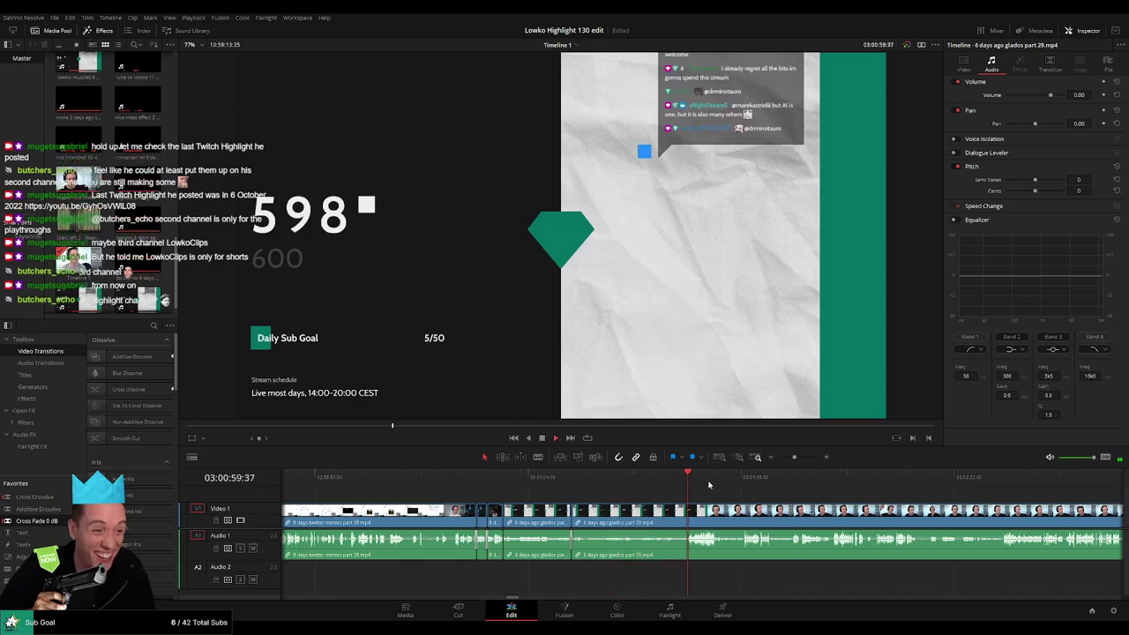
{"action": "left_click", "coordinate": [730, 477]}
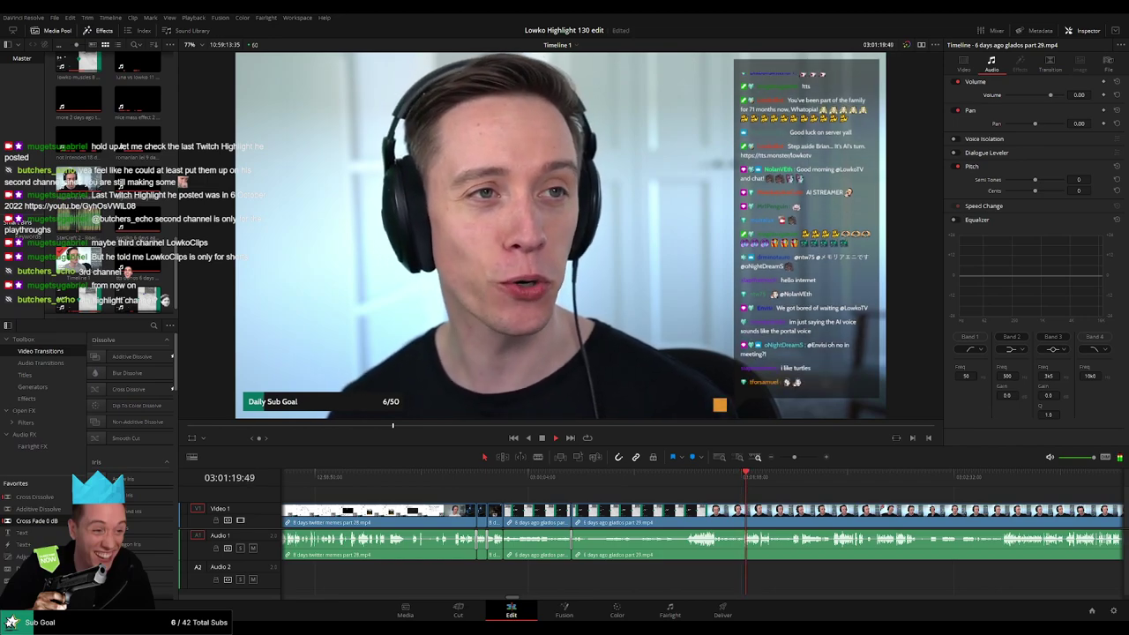
{"action": "left_click", "coordinate": [799, 477]}
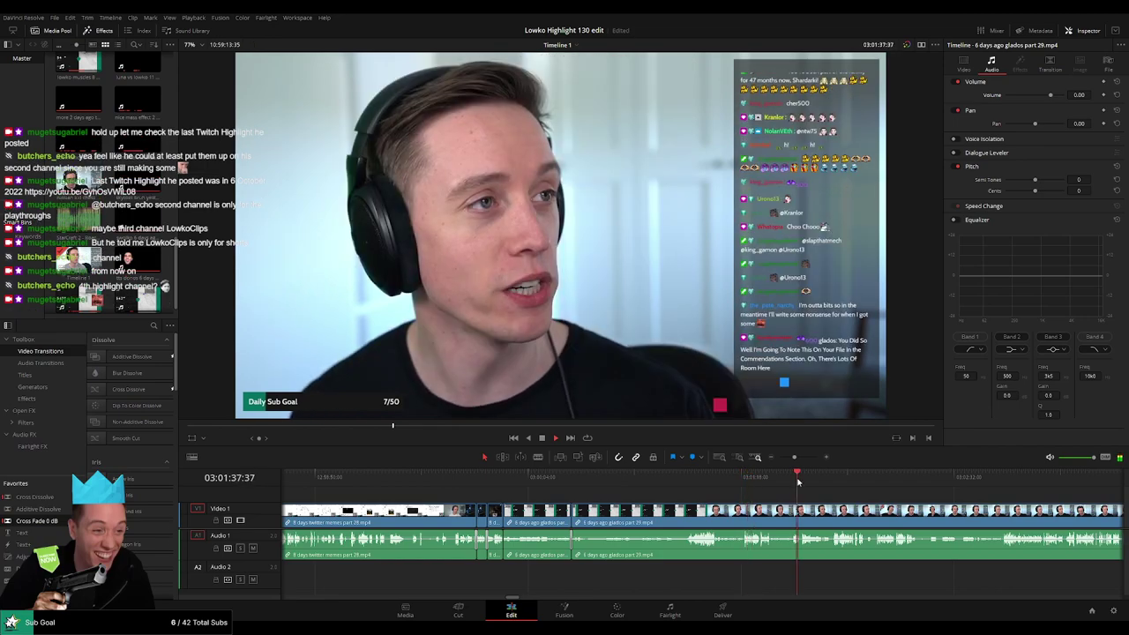
{"action": "left_click", "coordinate": [929, 480]}
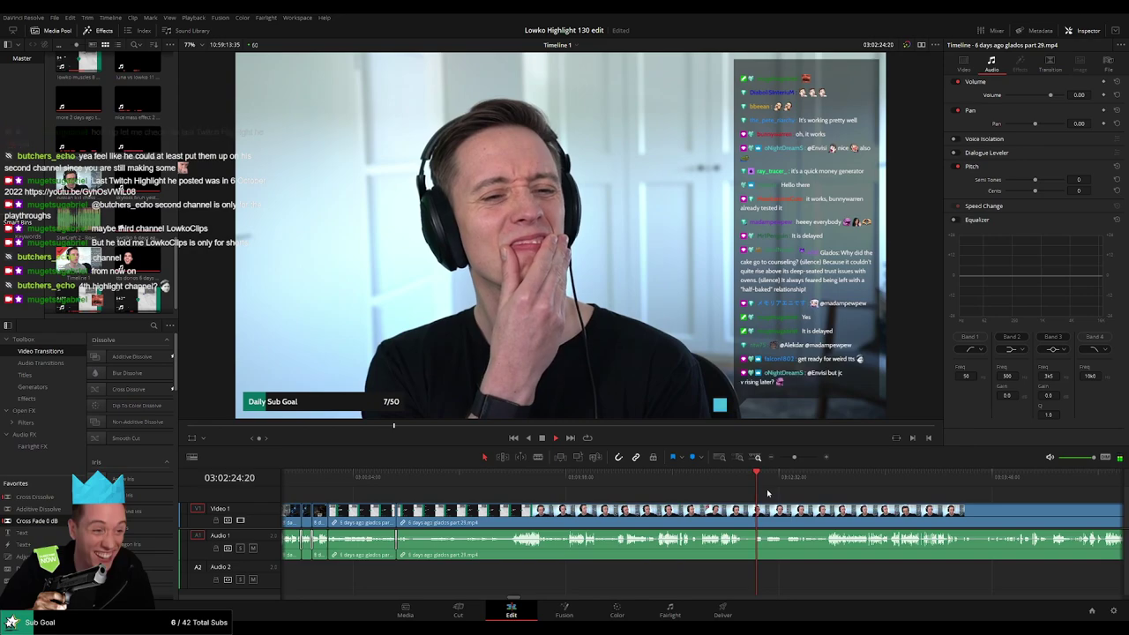
{"action": "key", "text": "space"}
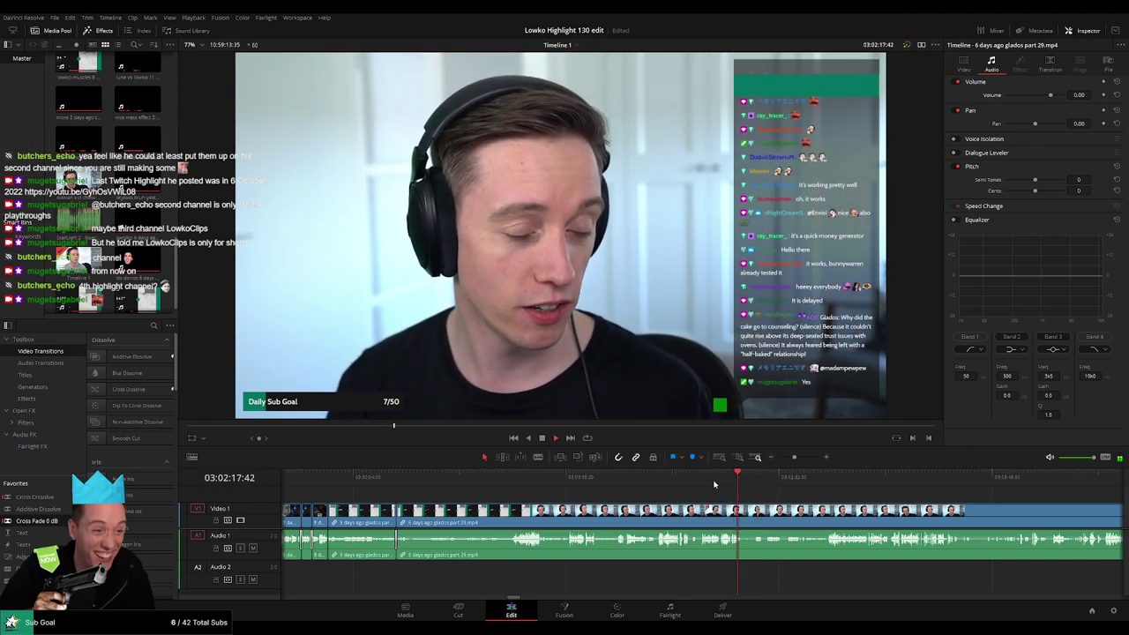
{"action": "left_click", "coordinate": [708, 477]}
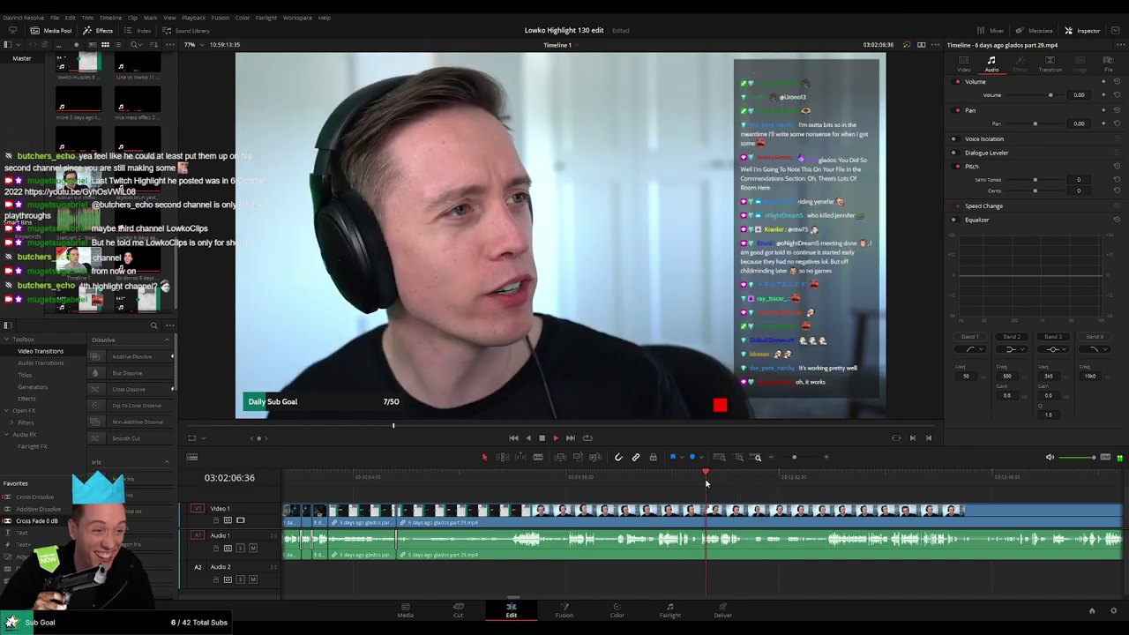
{"action": "left_click", "coordinate": [757, 477]}
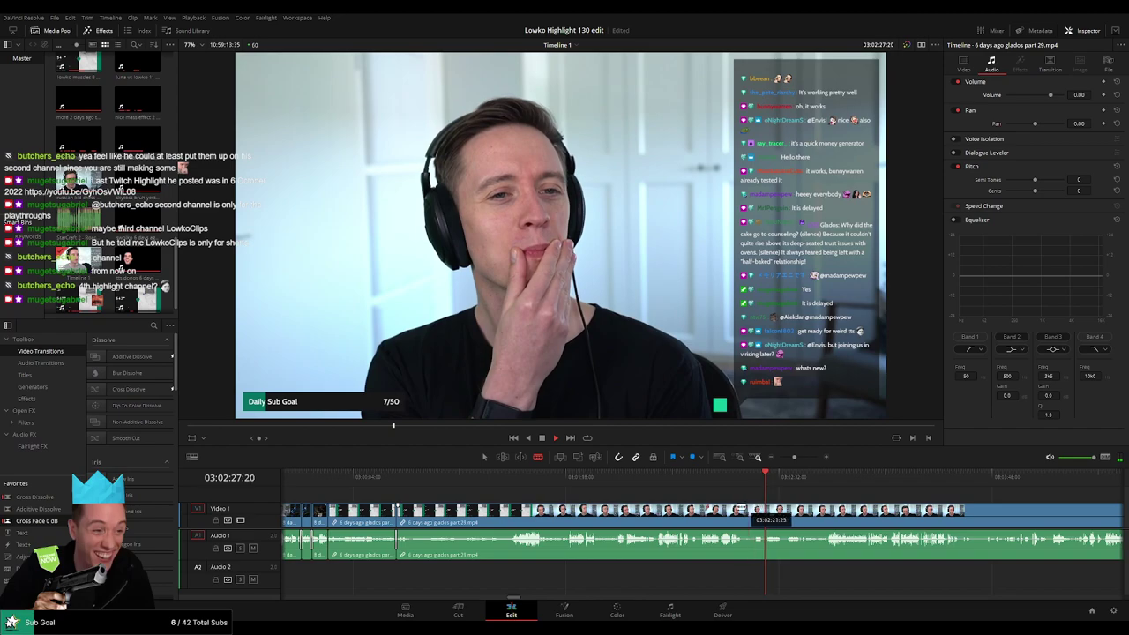
{"action": "left_click", "coordinate": [699, 478]}
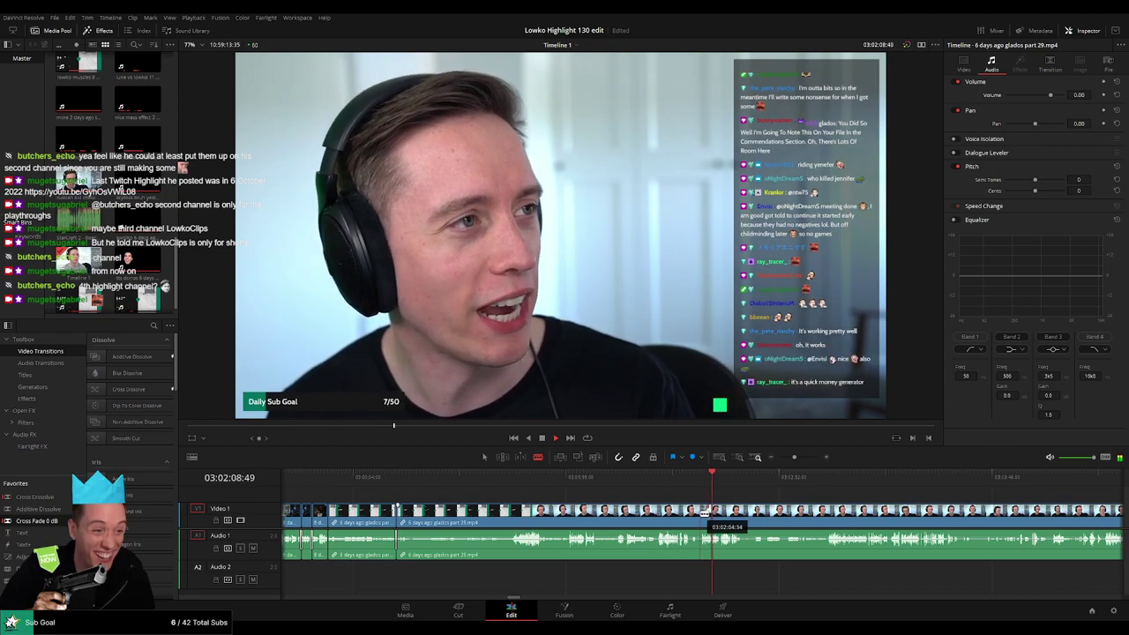
{"action": "left_click", "coordinate": [679, 517]}
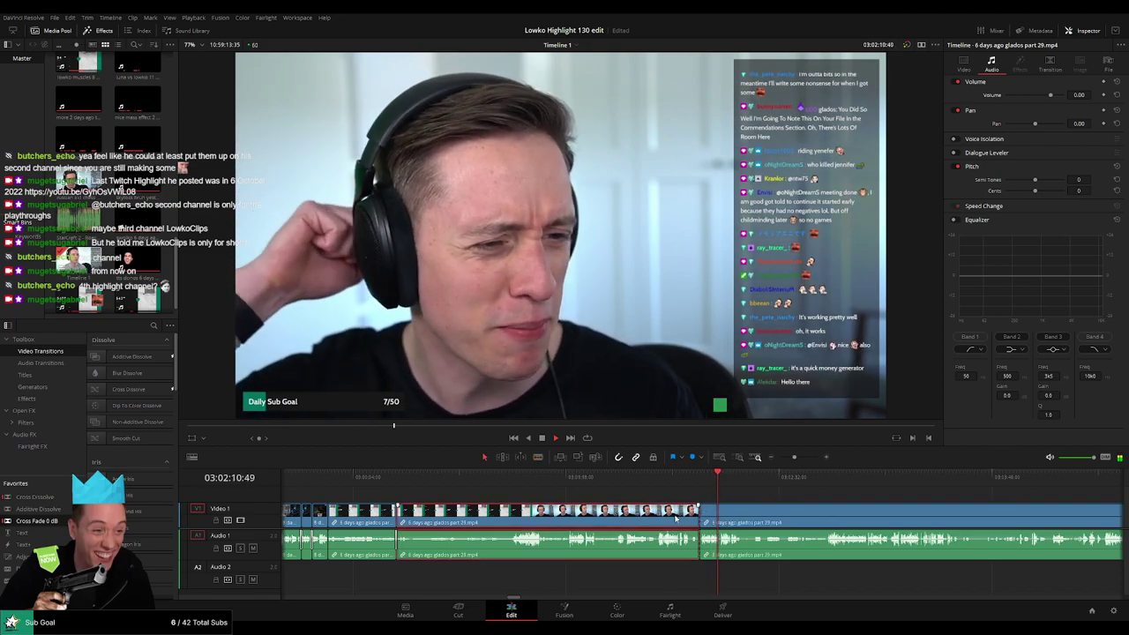
{"action": "key", "text": "Delete"}
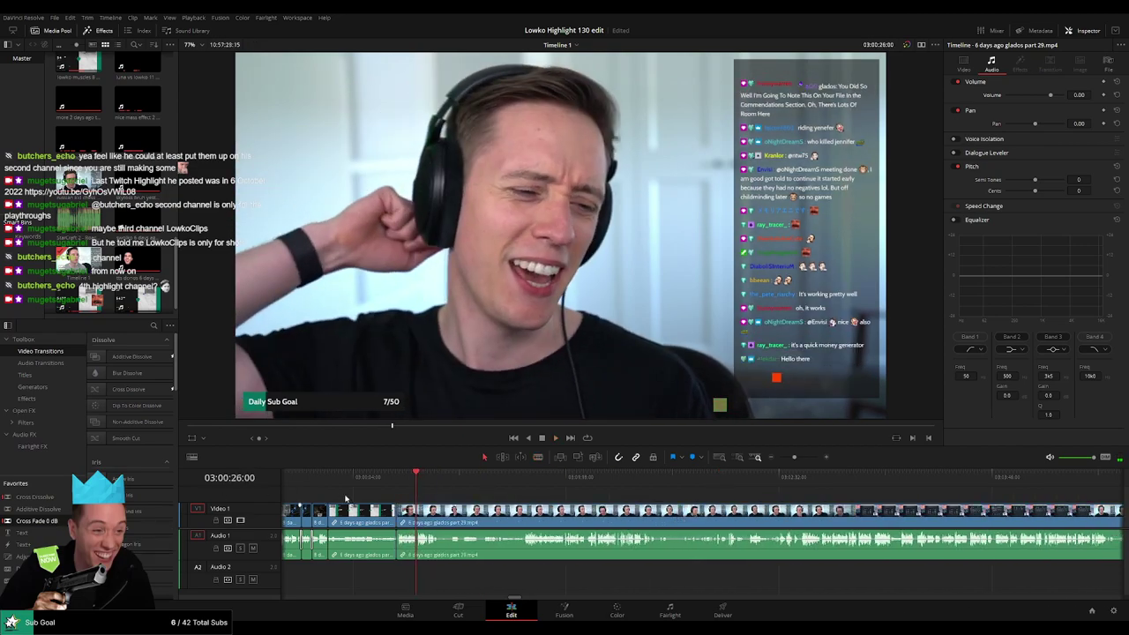
Review the previous join and adjust the timeline zoom around the playhead.
{"action": "left_click", "coordinate": [393, 477]}
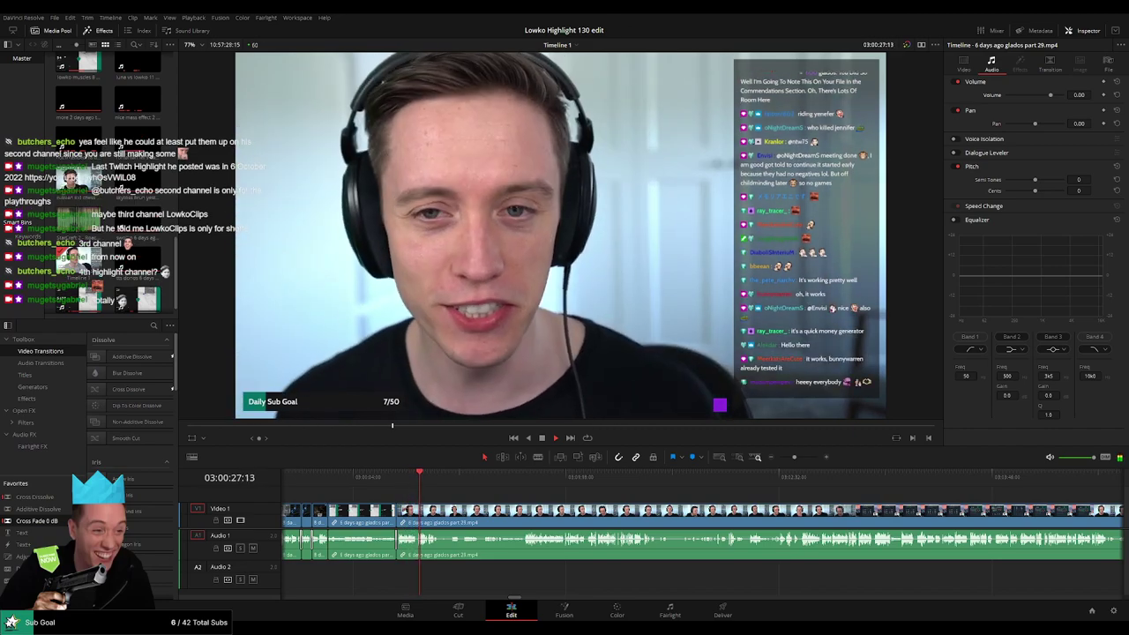
{"action": "scroll", "coordinate": [740, 488], "scroll_direction": "up", "scroll_amount": 3}
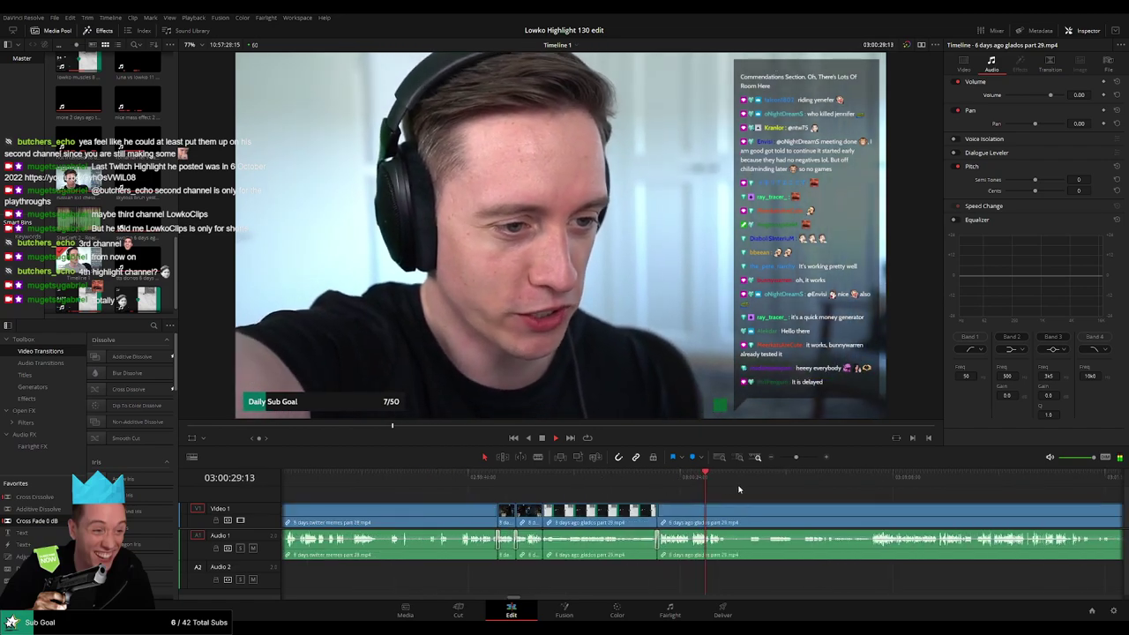
{"action": "scroll", "coordinate": [582, 496], "scroll_direction": "down", "scroll_amount": 2}
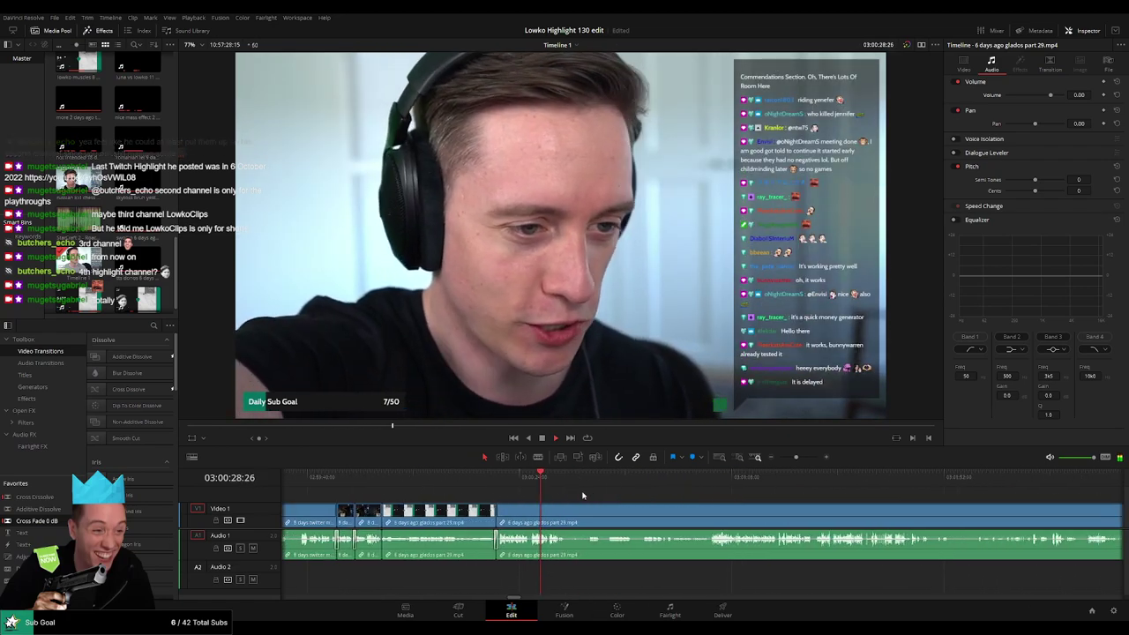
{"action": "scroll", "coordinate": [587, 499], "scroll_direction": "up", "scroll_amount": 1}
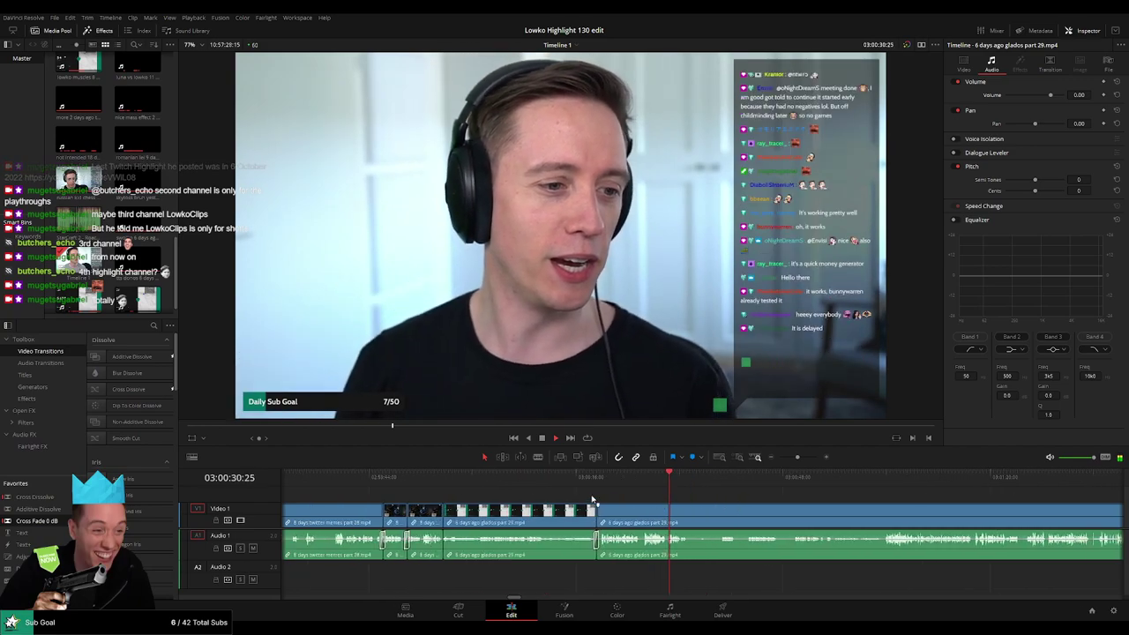
{"action": "left_click", "coordinate": [759, 457]}
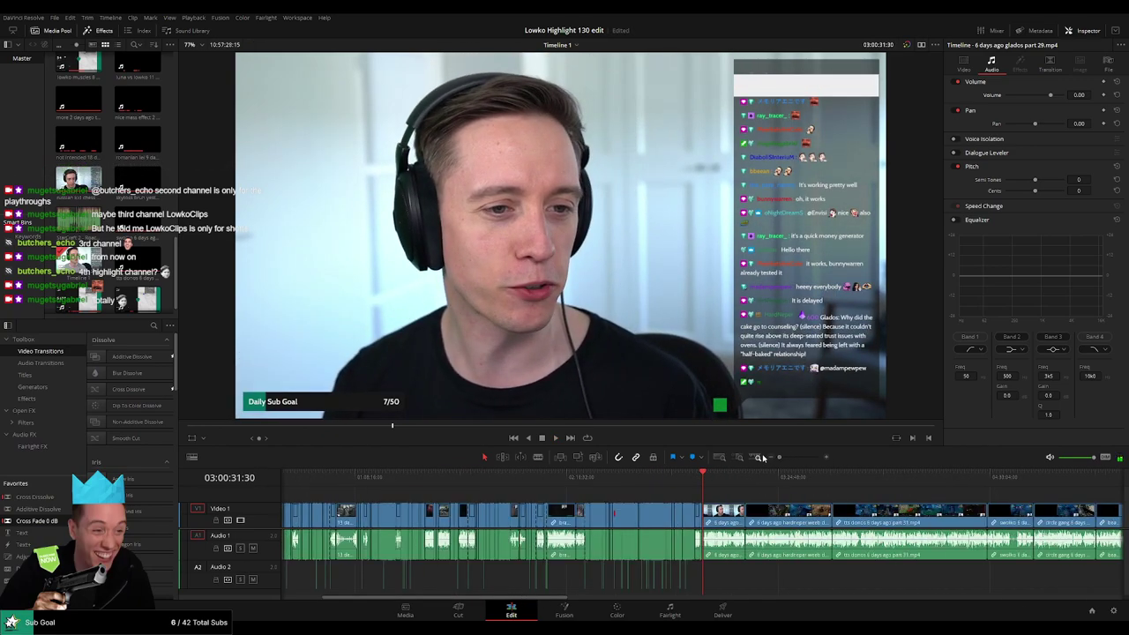
{"action": "left_click", "coordinate": [758, 458]}
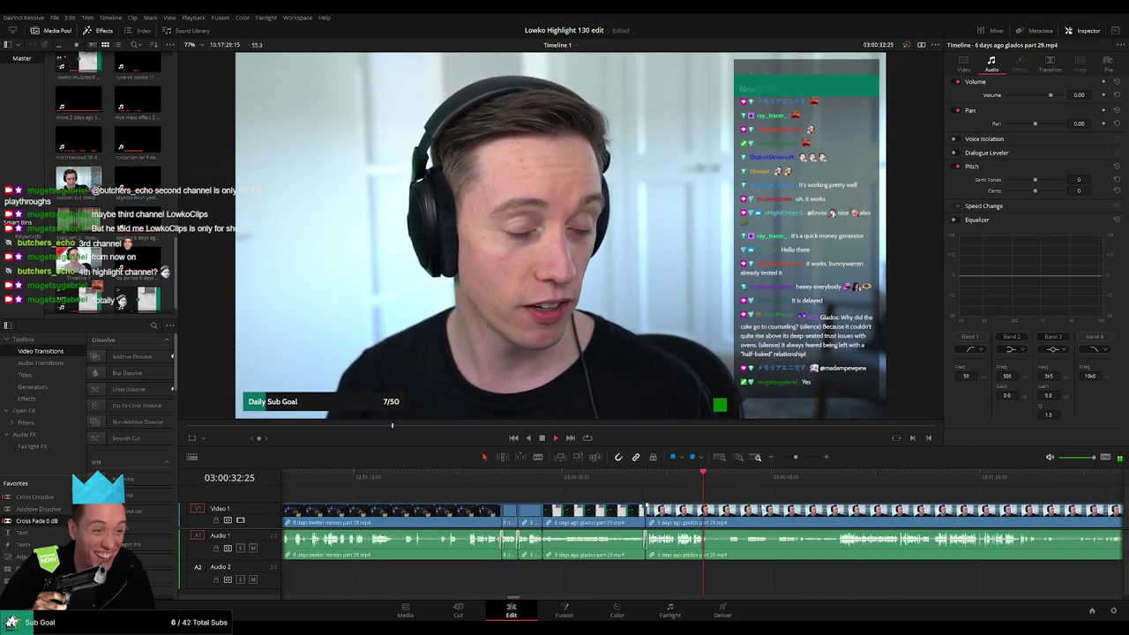
{"action": "scroll", "coordinate": [562, 506], "scroll_direction": "down", "scroll_amount": 5}
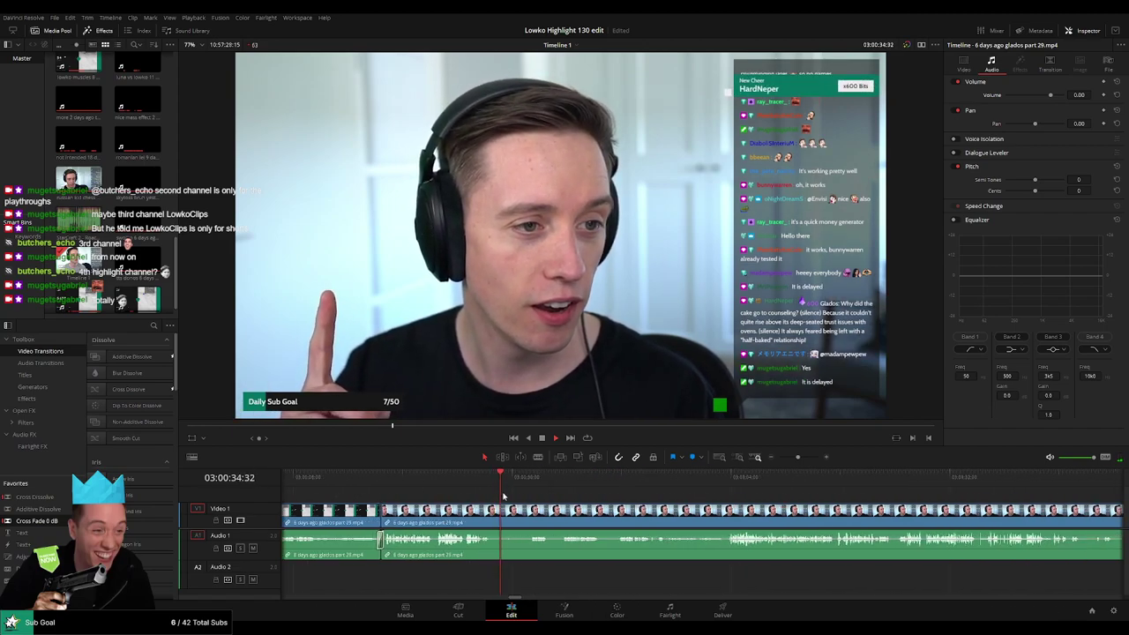
Blade the glados part 29 video and audio where the unwanted stretch begins.
{"action": "left_click", "coordinate": [511, 478]}
{"action": "left_click_drag", "start_coordinate": [519, 481], "coordinate": [542, 481]}
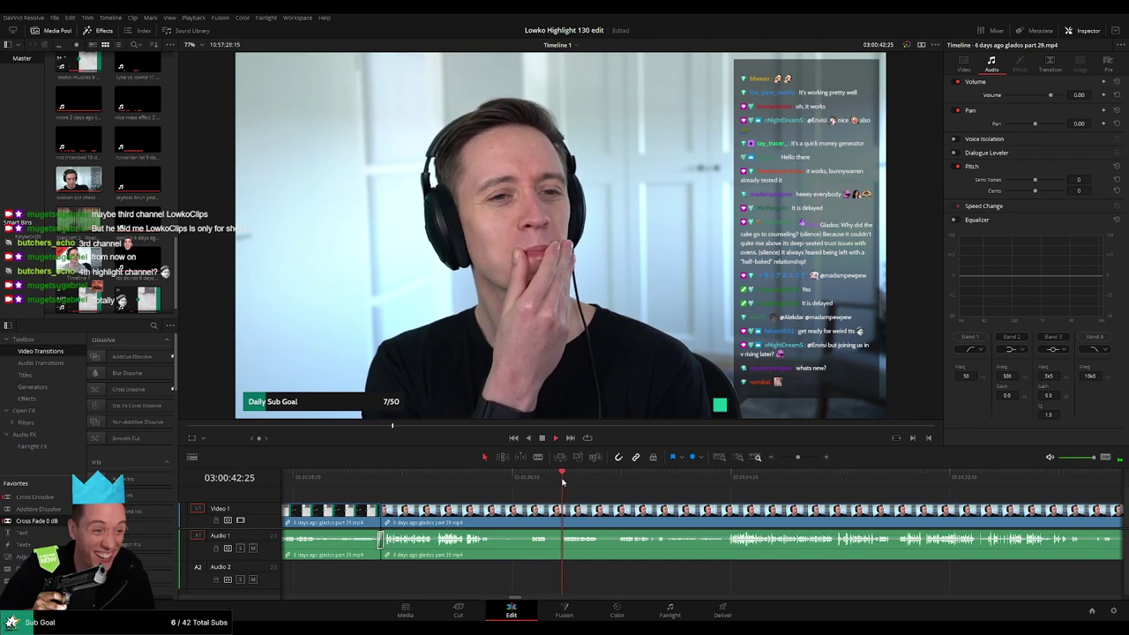
{"action": "key", "text": "b"}
{"action": "left_click", "coordinate": [548, 511]}
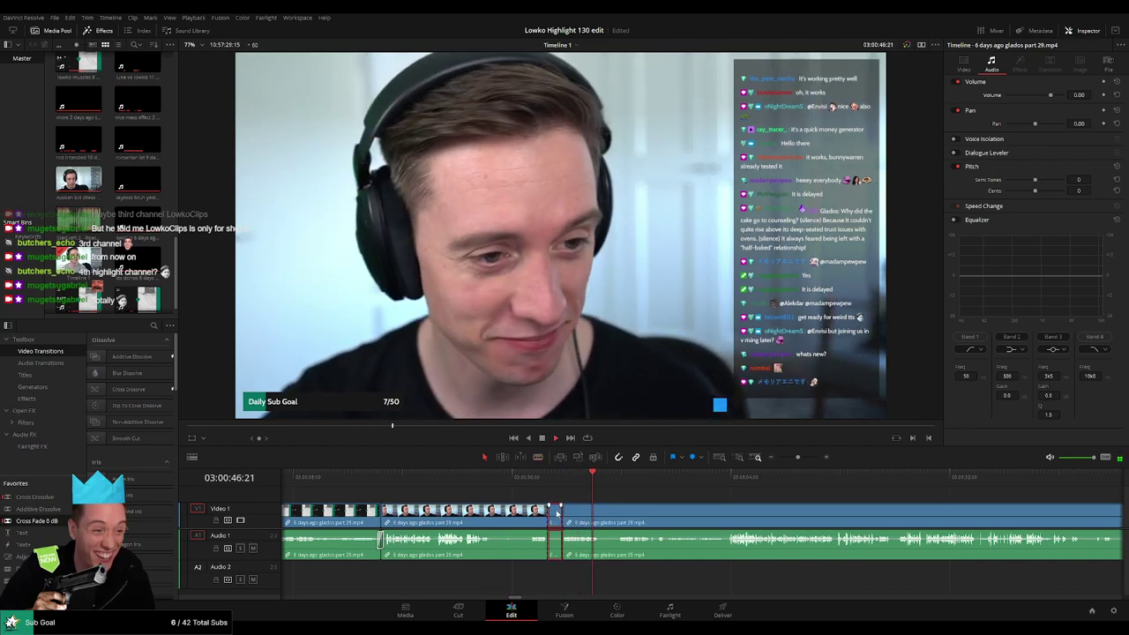
{"action": "key", "text": "a"}
{"action": "key", "text": "space"}
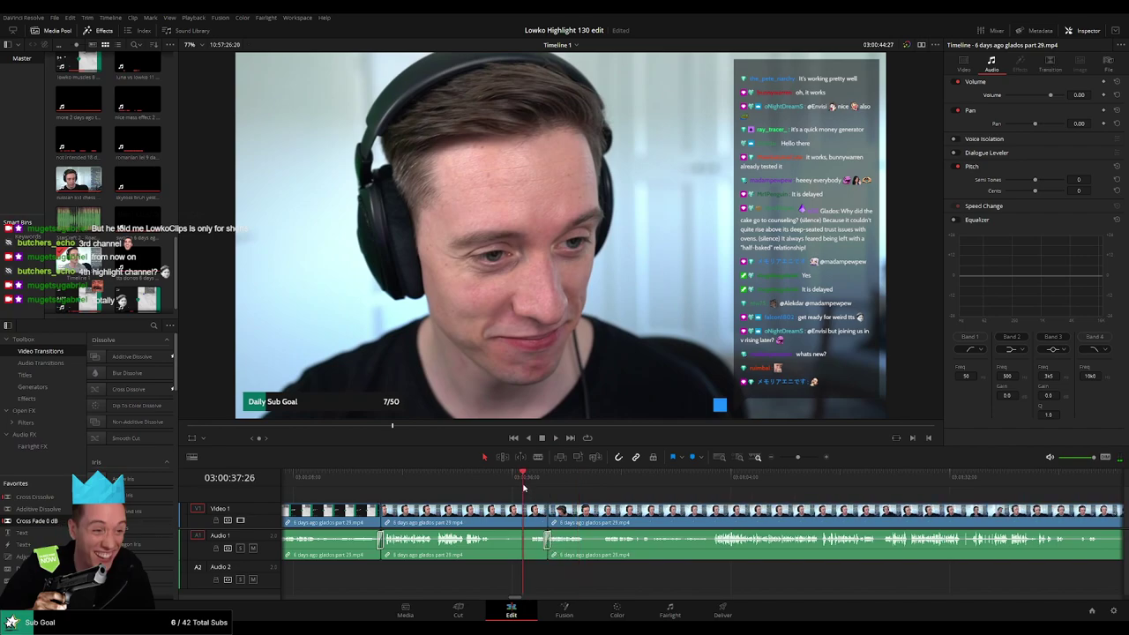
{"action": "key", "text": "space"}
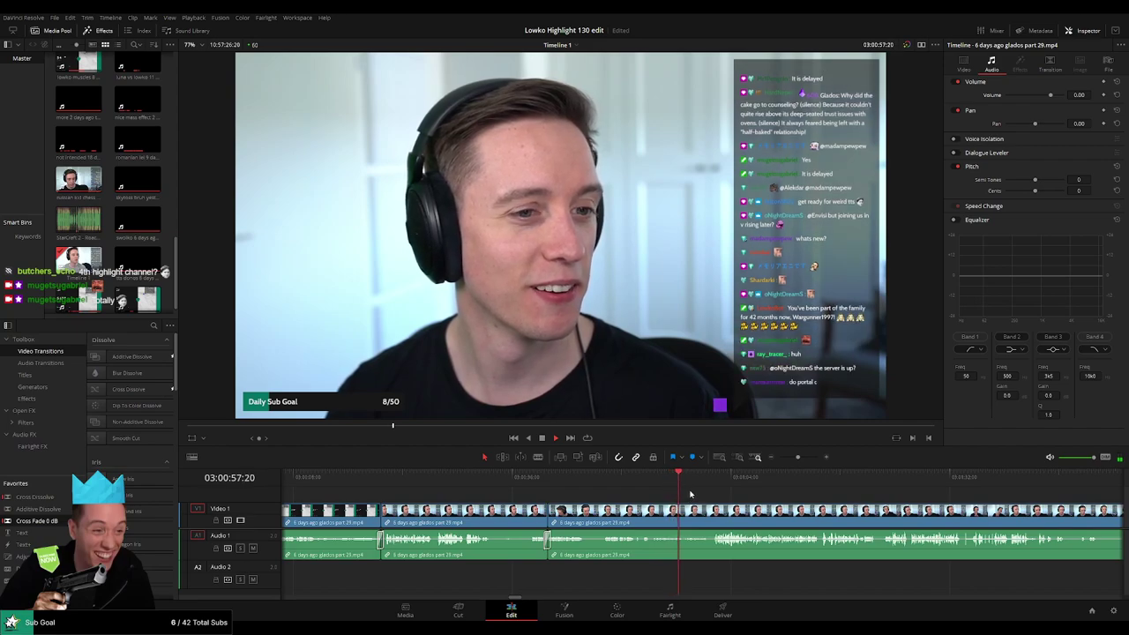
Watch ahead and blade the clip again where the unwanted stretch ends.
{"action": "scroll", "coordinate": [703, 496], "scroll_direction": "right", "scroll_amount": 3}
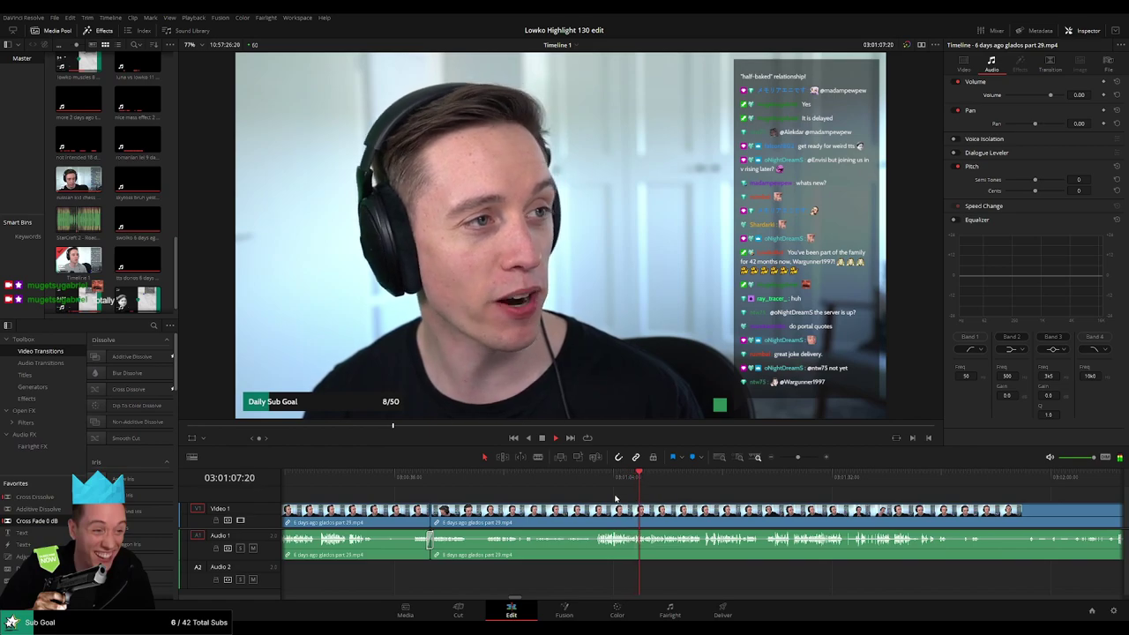
{"action": "scroll", "coordinate": [551, 487], "scroll_direction": "right", "scroll_amount": 3}
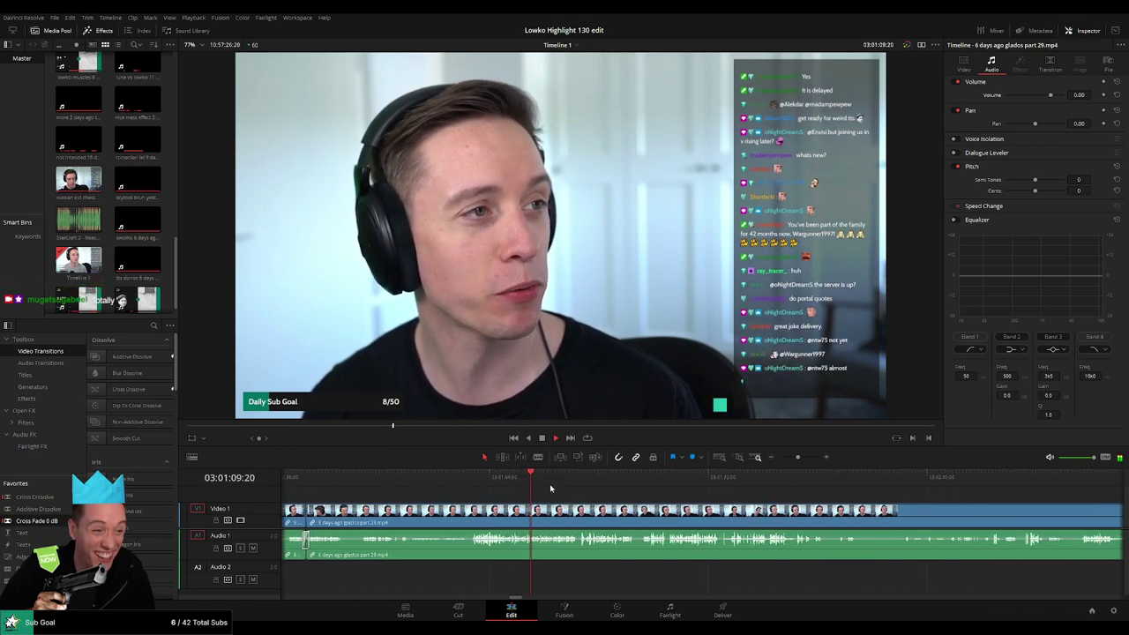
{"action": "left_click_drag", "start_coordinate": [562, 481], "coordinate": [578, 481]}
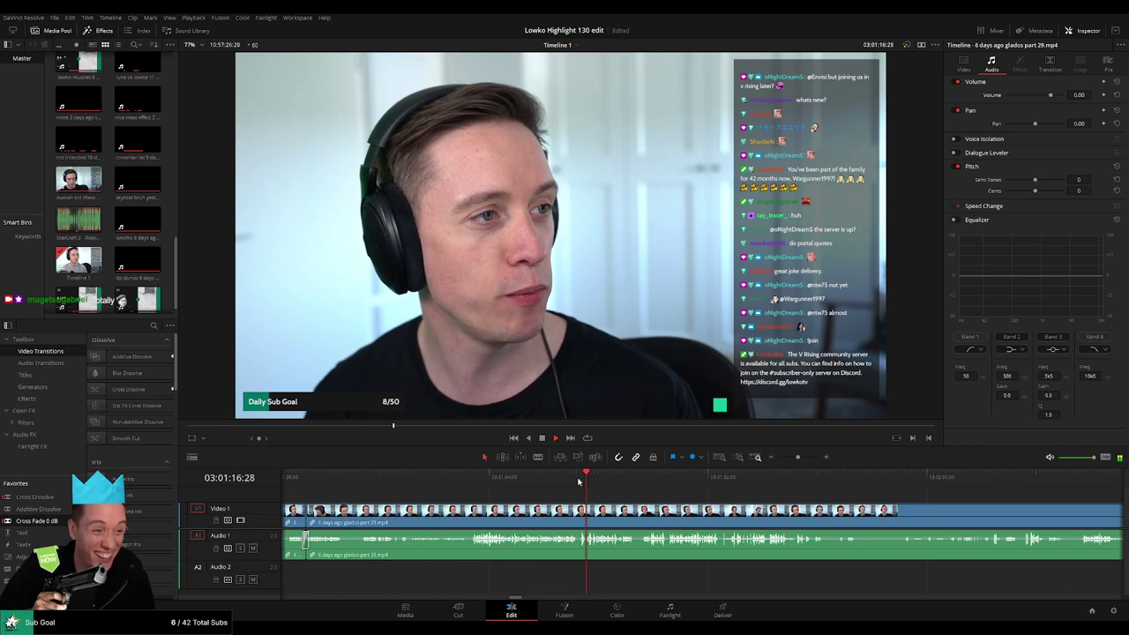
{"action": "scroll", "coordinate": [520, 486], "scroll_direction": "right", "scroll_amount": 3}
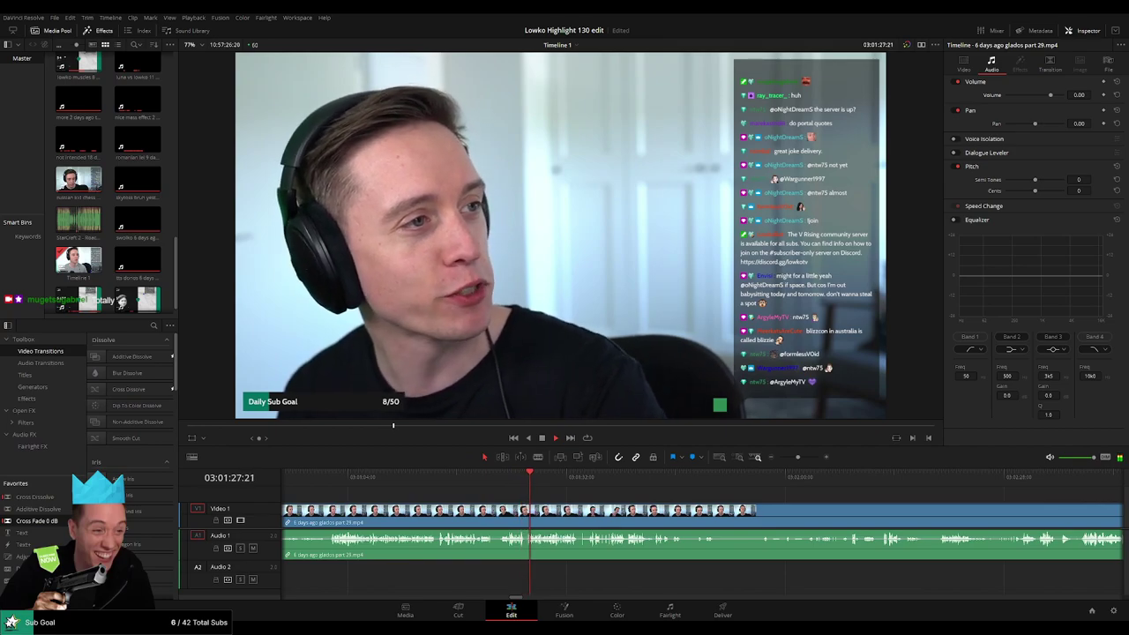
{"action": "left_click", "coordinate": [489, 477]}
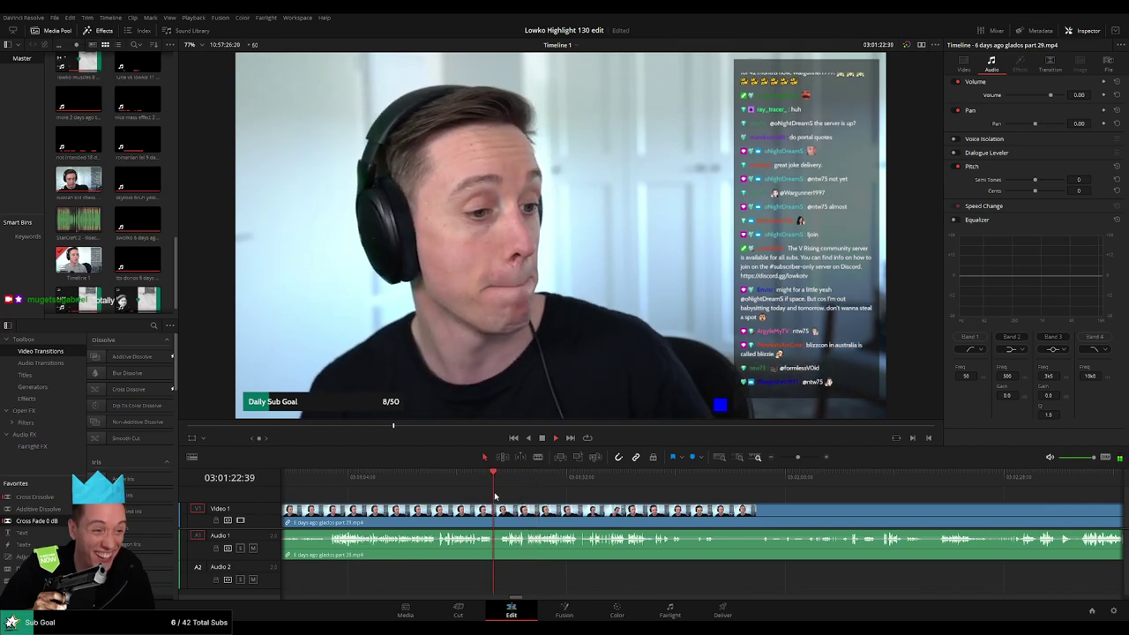
{"action": "key", "text": "b"}
{"action": "left_click", "coordinate": [499, 516]}
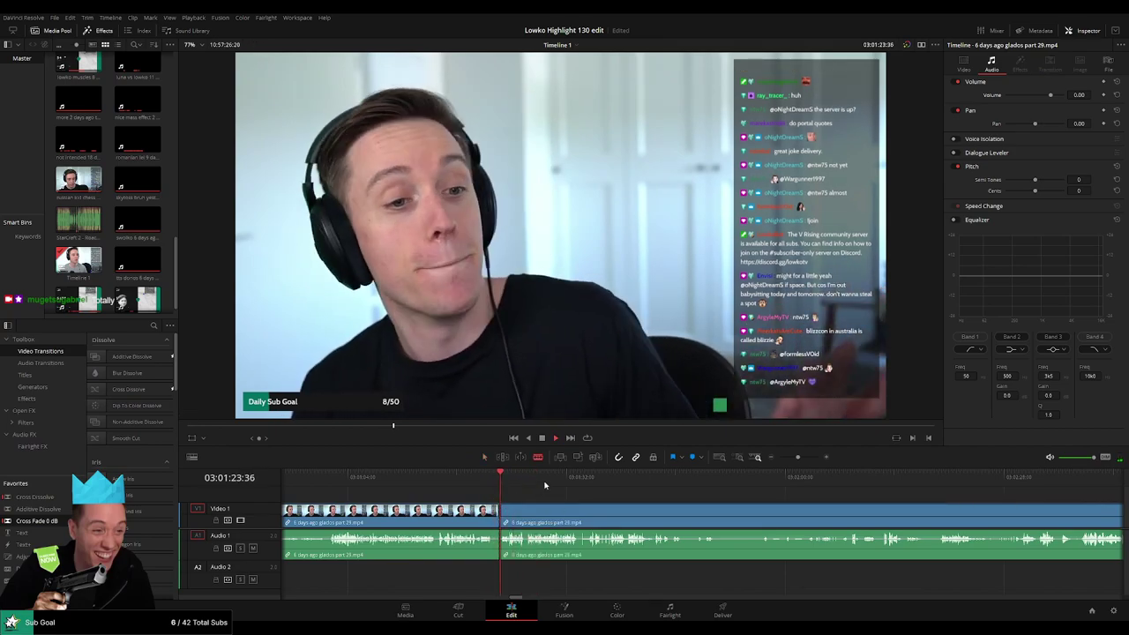
Ripple-delete the middle section between the two cuts.
{"action": "left_click", "coordinate": [573, 477]}
{"action": "scroll", "coordinate": [689, 500], "scroll_direction": "up", "scroll_amount": 2}
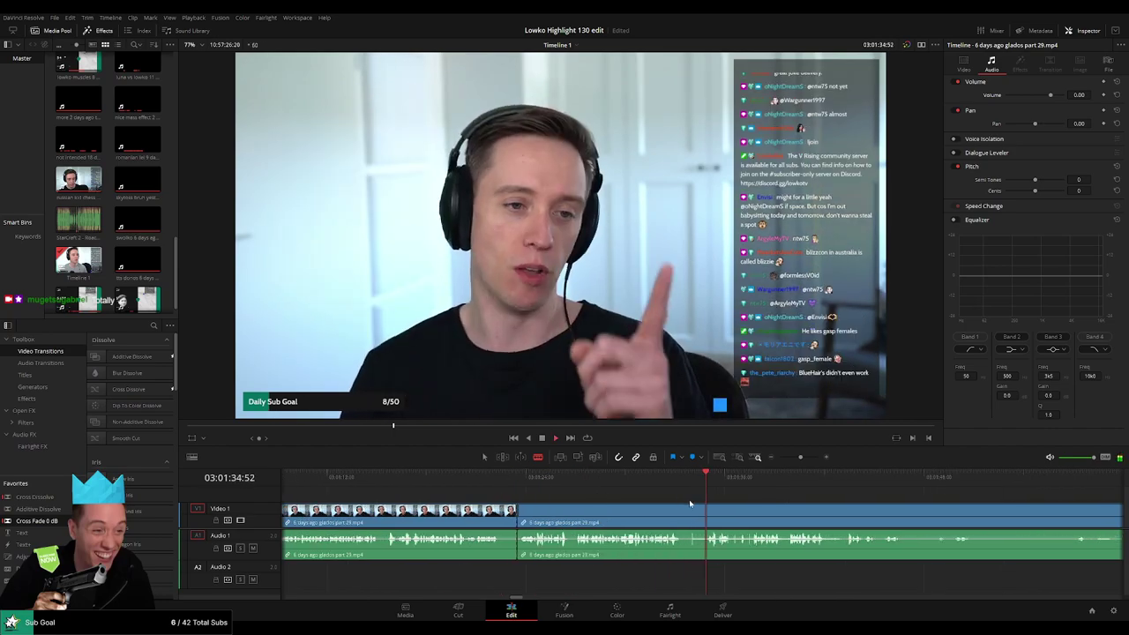
{"action": "left_click", "coordinate": [649, 477]}
{"action": "scroll", "coordinate": [601, 501], "scroll_direction": "down", "scroll_amount": 2}
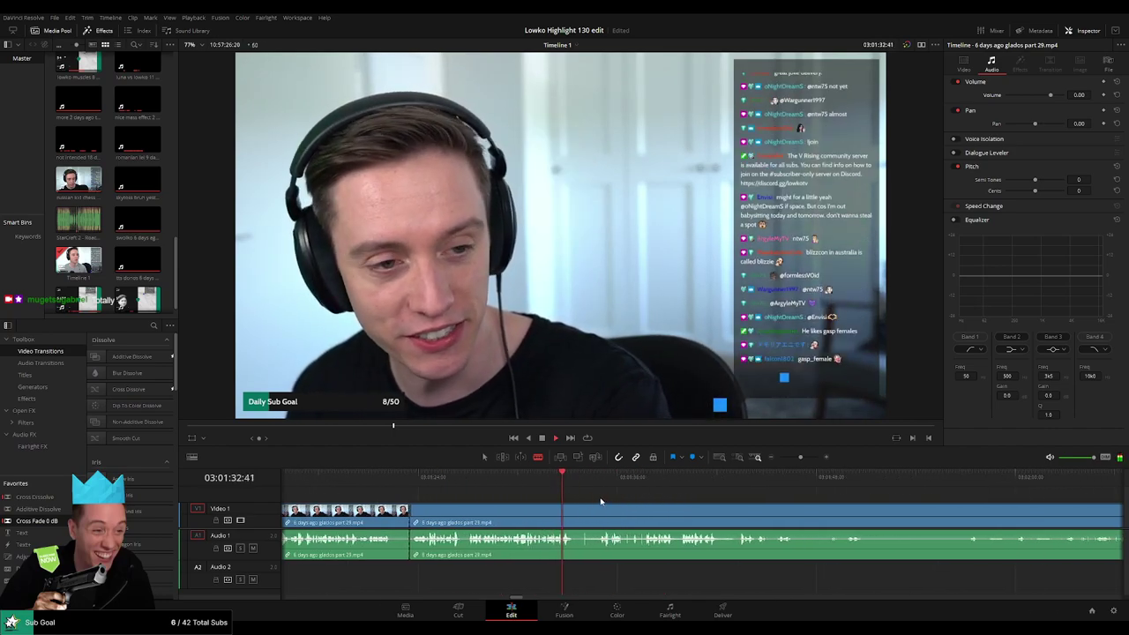
{"action": "left_click_drag", "start_coordinate": [667, 501], "coordinate": [738, 501]}
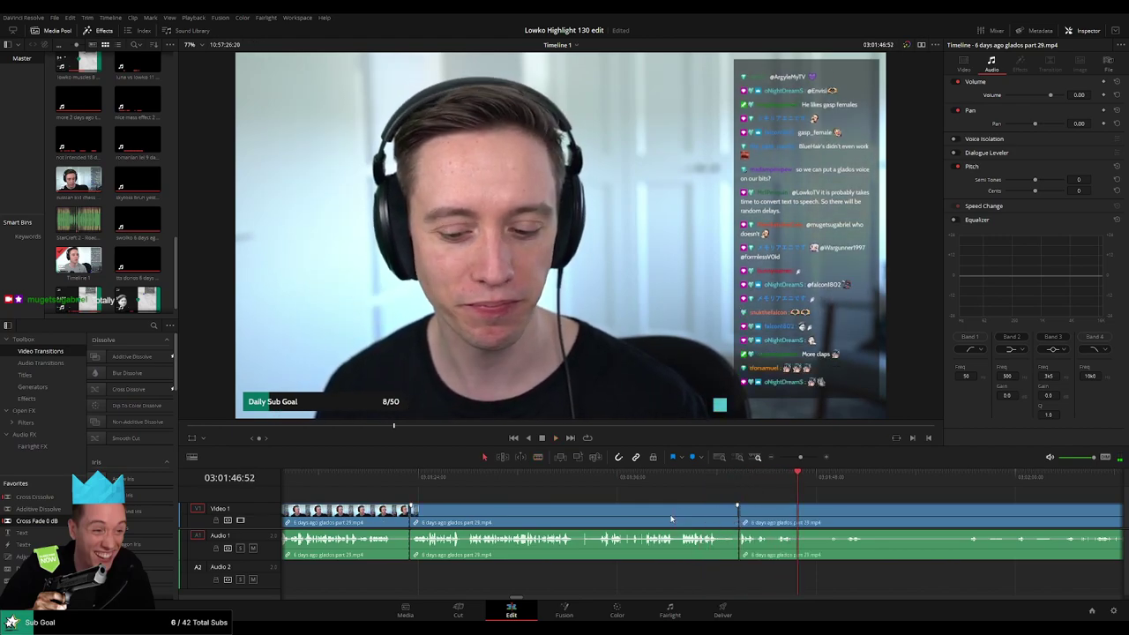
{"action": "key", "text": "Delete"}
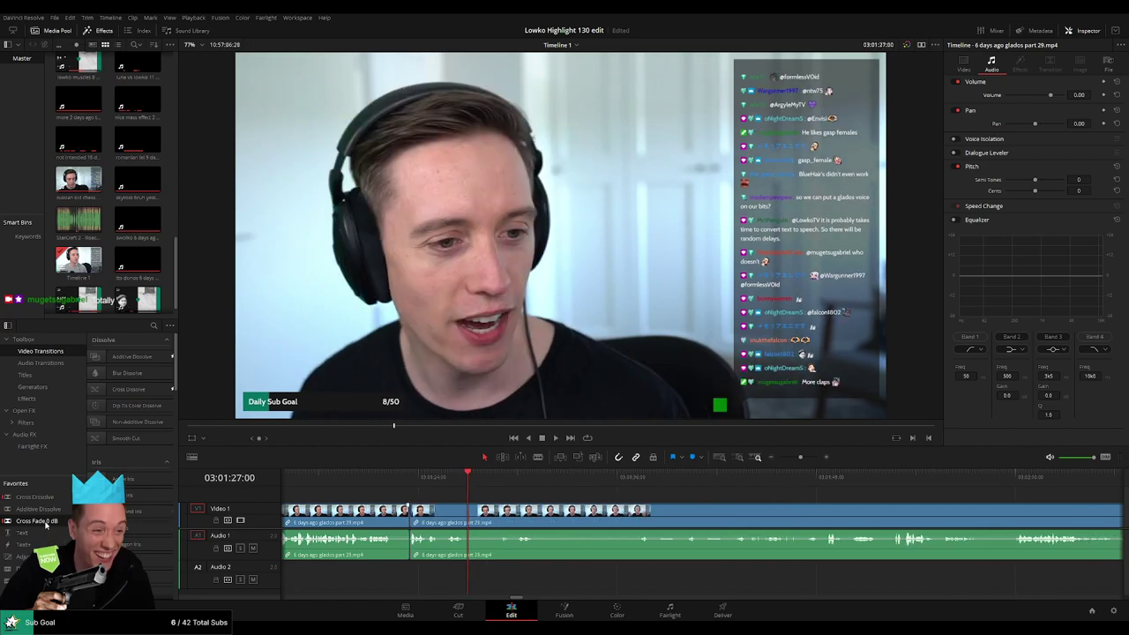
Play back across the new join to confirm the footage runs continuously.
{"action": "left_click", "coordinate": [396, 481]}
{"action": "key", "text": "space"}
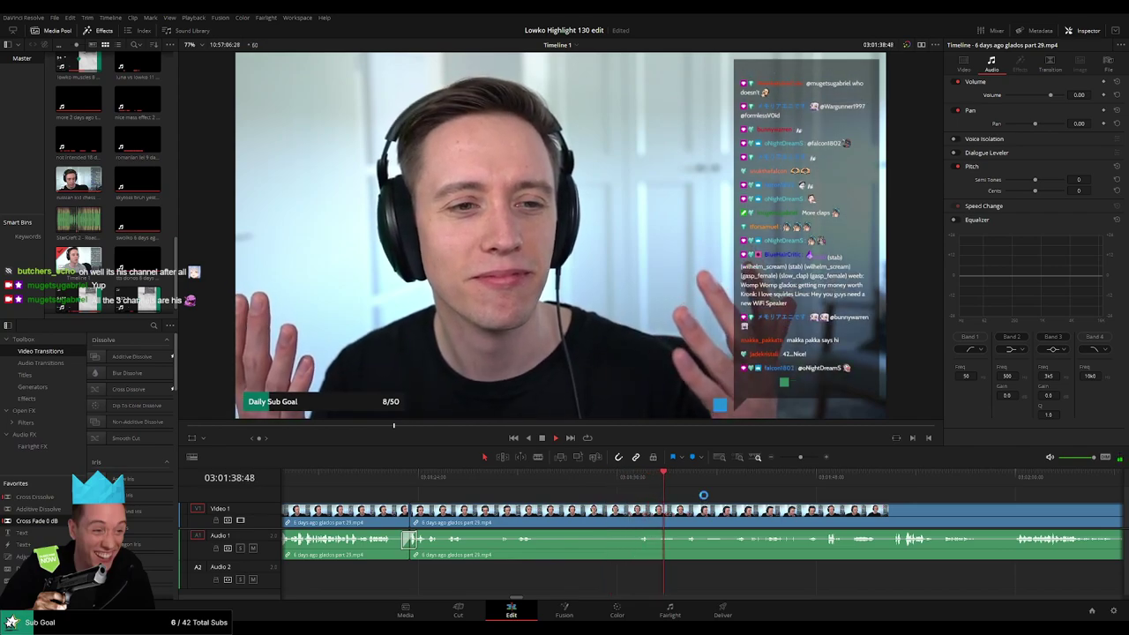
{"action": "scroll", "coordinate": [722, 496], "scroll_direction": "right", "scroll_amount": 3}
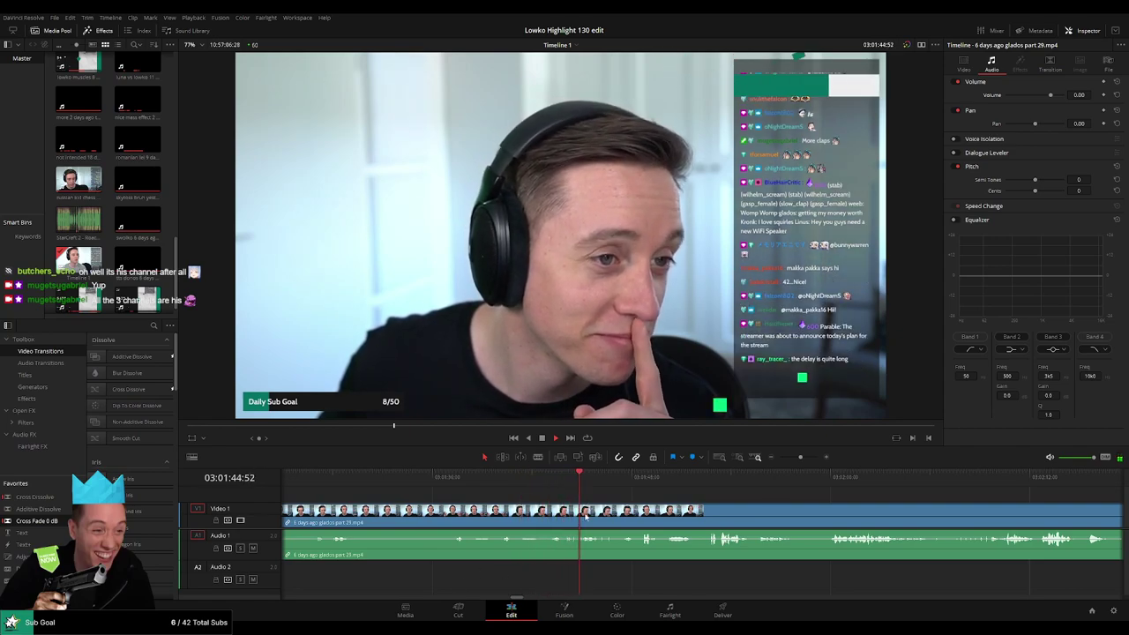
{"action": "scroll", "coordinate": [577, 507], "scroll_direction": "right", "scroll_amount": 2}
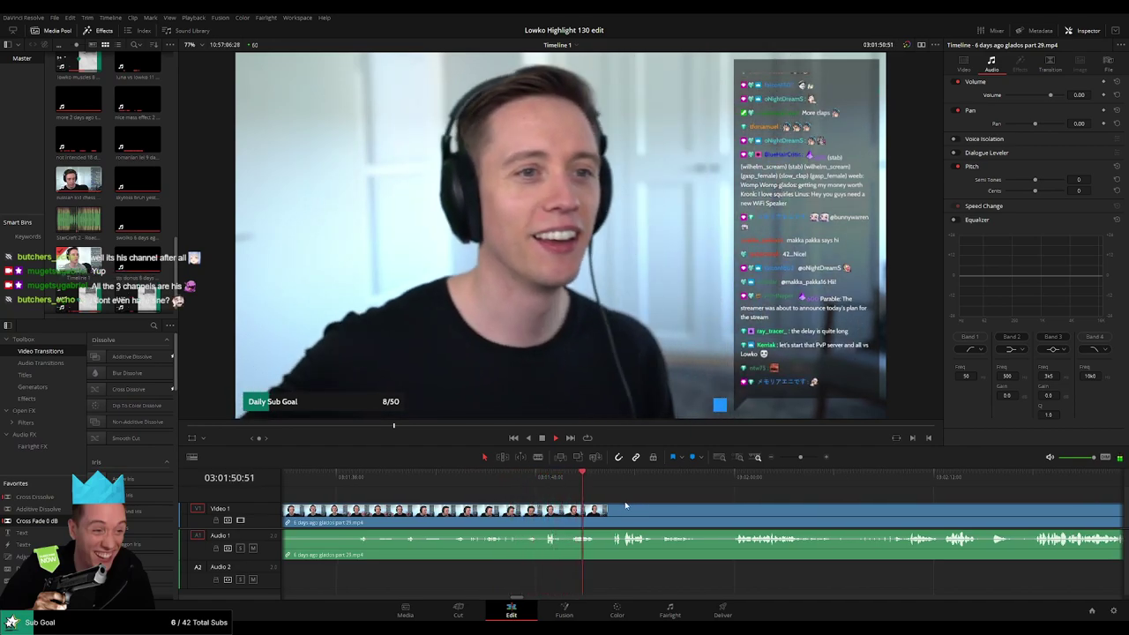
{"action": "key", "text": "space"}
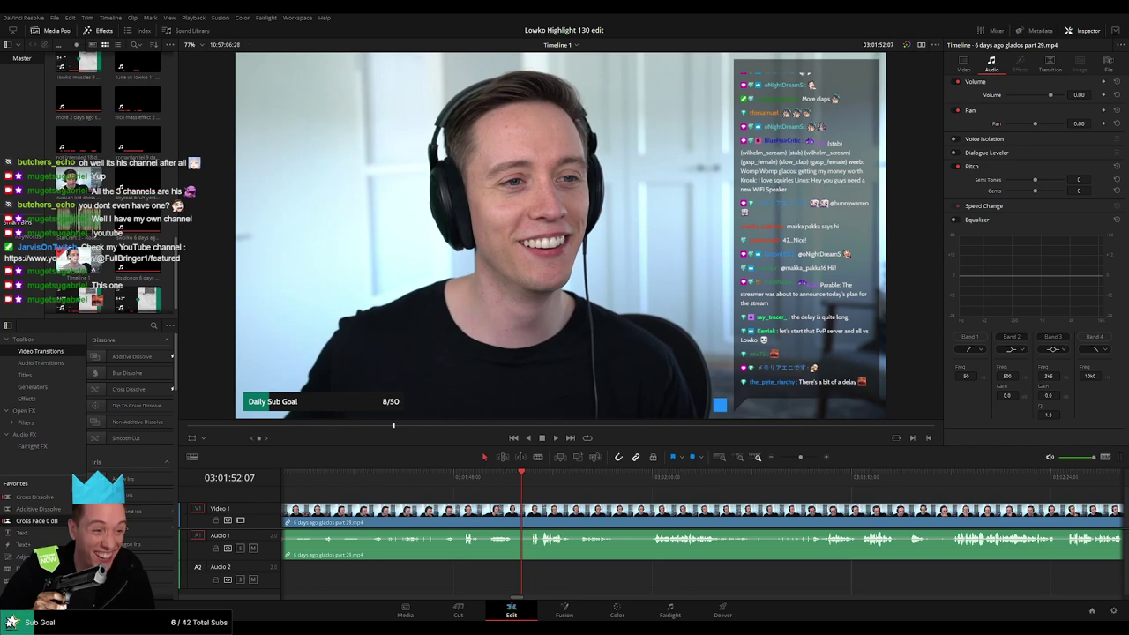
{"action": "left_click", "coordinate": [500, 504]}
{"action": "key", "text": "space"}
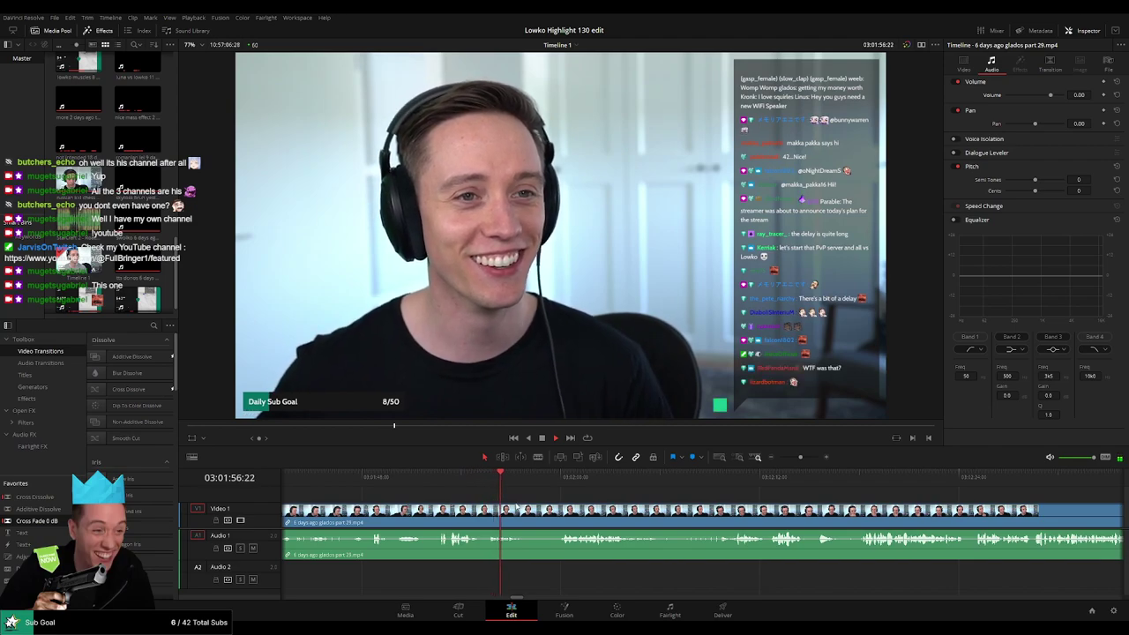
Blade out a short unwanted piece of the clip and close the gap.
{"action": "left_click", "coordinate": [558, 505]}
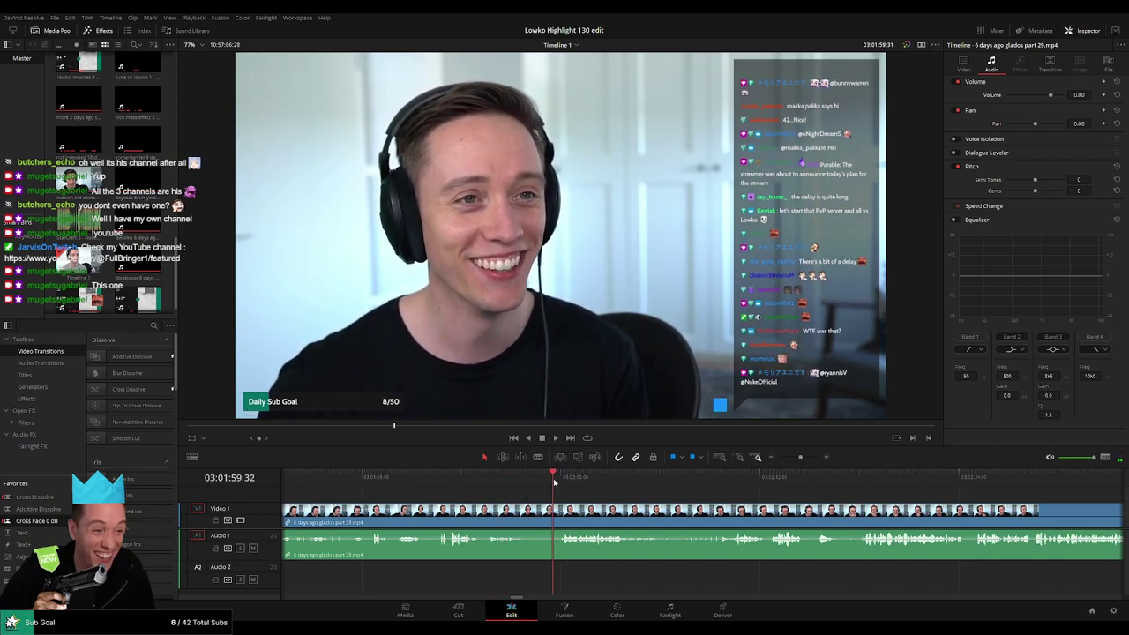
{"action": "left_click", "coordinate": [524, 511]}
{"action": "left_click", "coordinate": [557, 511]}
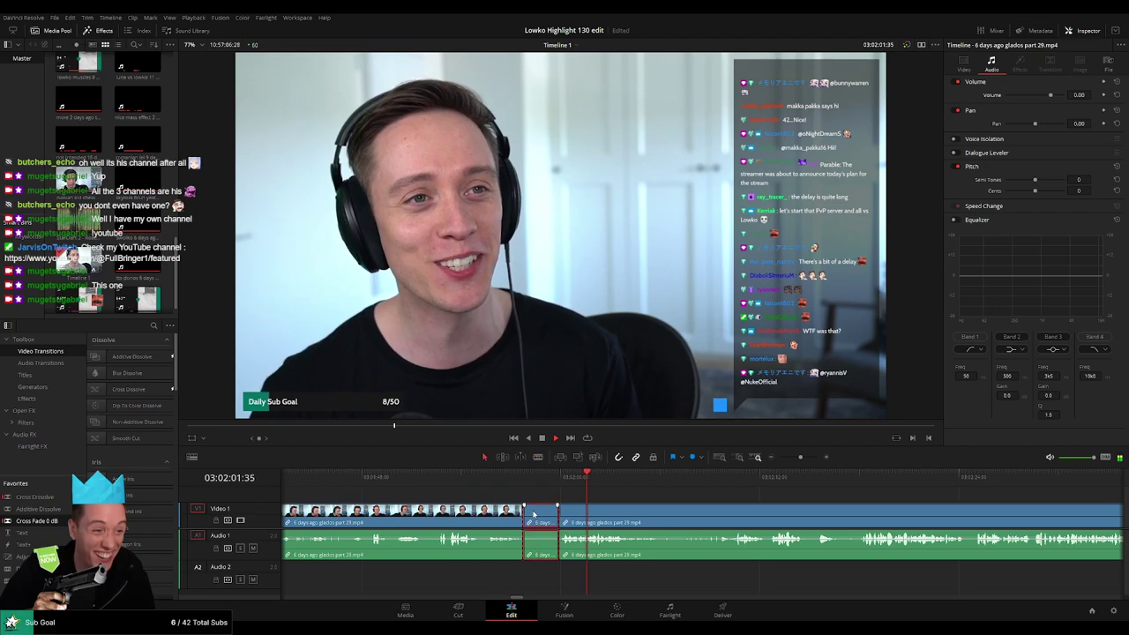
{"action": "left_click", "coordinate": [533, 514]}
{"action": "key", "text": "Delete"}
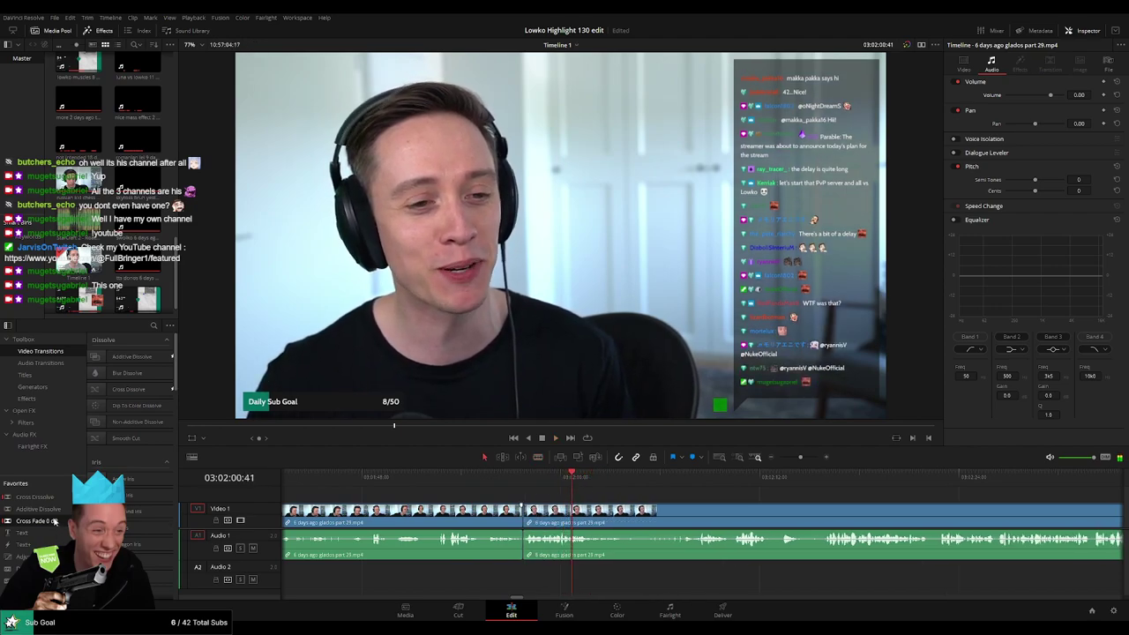
Split the clips at the playhead with Ctrl+B and keep reviewing the footage.
{"action": "scroll", "coordinate": [533, 501], "scroll_direction": "right", "scroll_amount": 3}
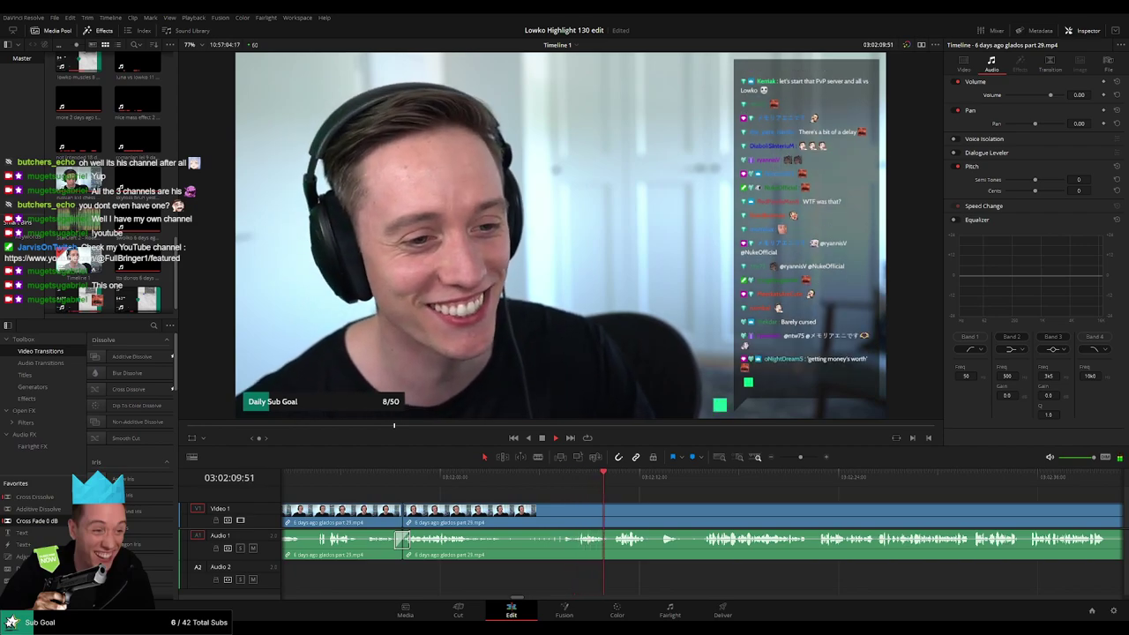
{"action": "scroll", "coordinate": [468, 483], "scroll_direction": "right", "scroll_amount": 3}
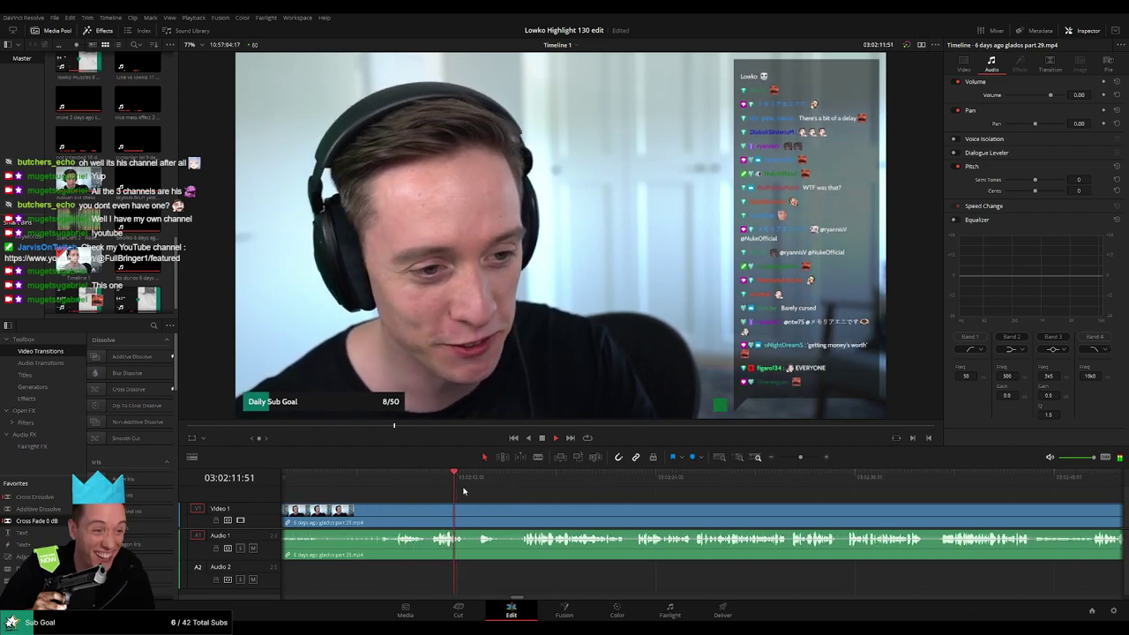
{"action": "key", "text": "b"}
{"action": "key", "text": "ctrl+b"}
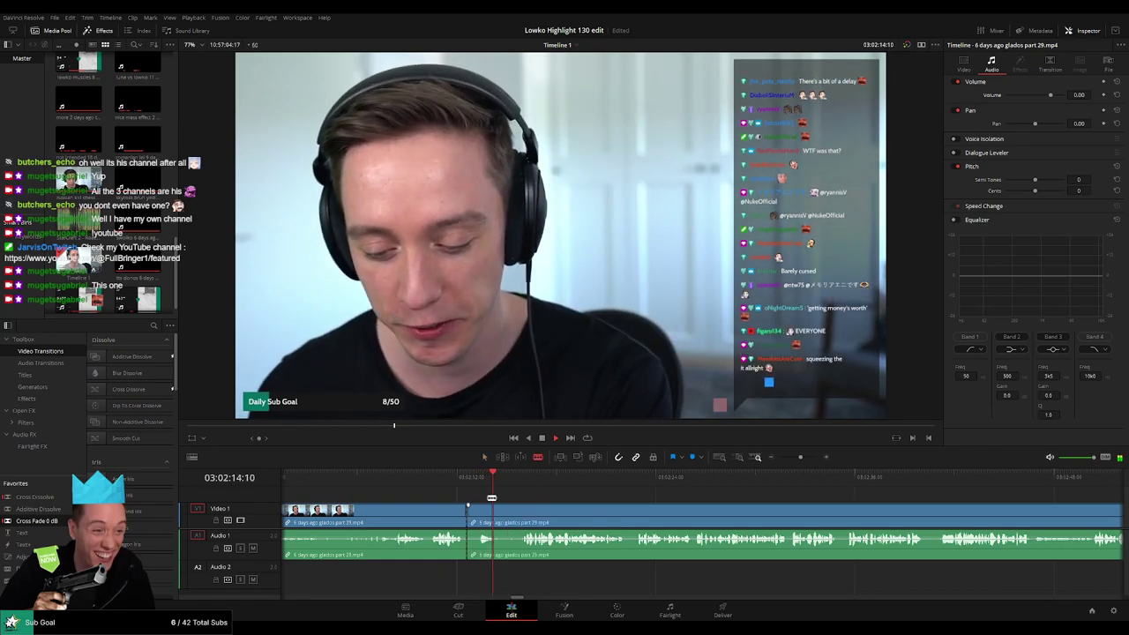
{"action": "left_click", "coordinate": [525, 483]}
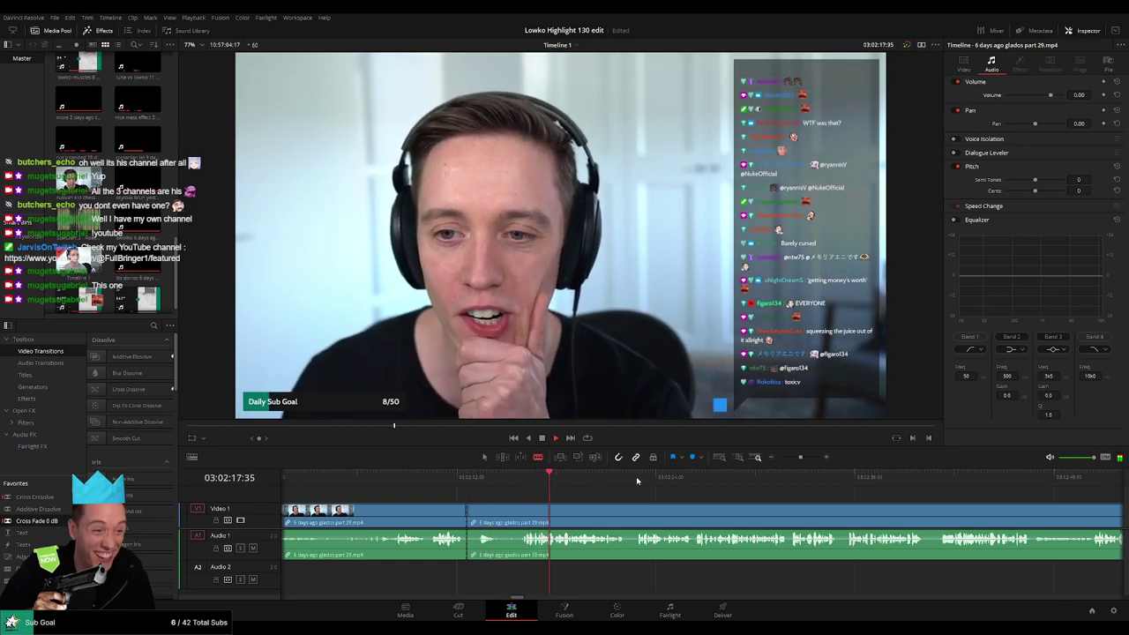
{"action": "left_click", "coordinate": [643, 479]}
{"action": "scroll", "coordinate": [578, 502], "scroll_direction": "right", "scroll_amount": 2}
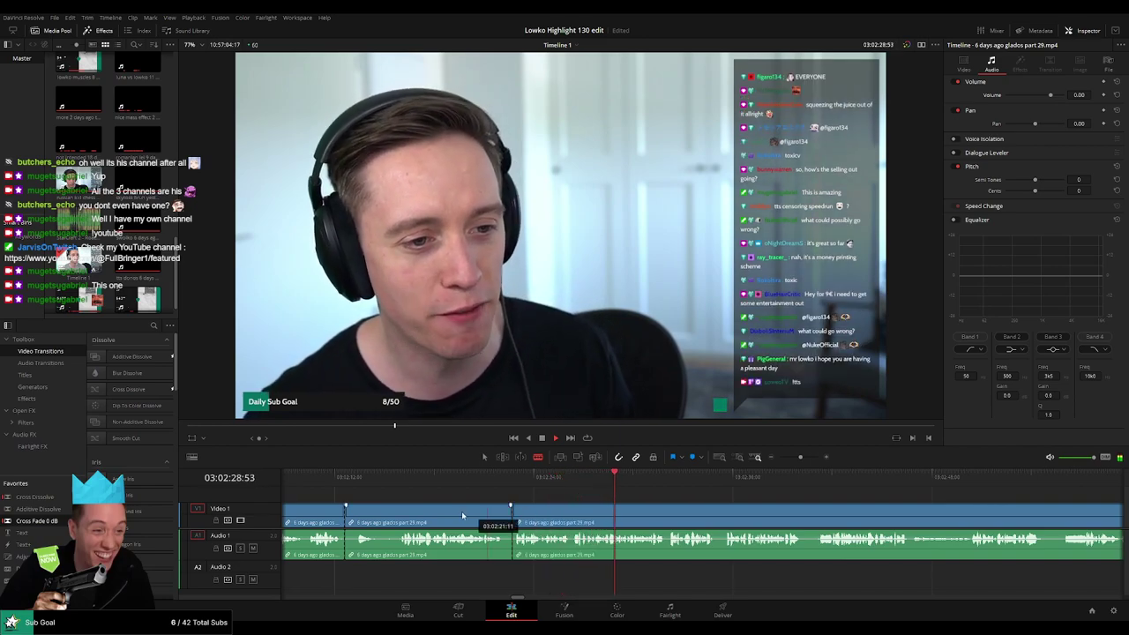
{"action": "left_click", "coordinate": [464, 481]}
{"action": "key", "text": "space"}
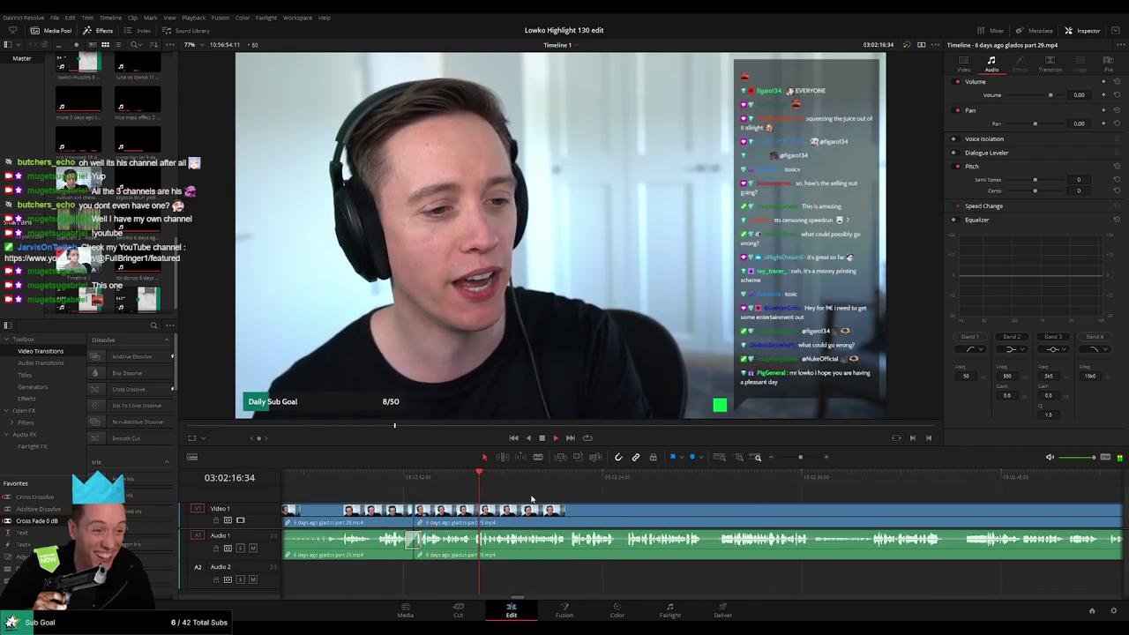
Blade the facecam clip near 03:02:16 and play back across the cut.
{"action": "scroll", "coordinate": [529, 512], "scroll_direction": "up", "scroll_amount": 3}
{"action": "key", "text": "b"}
{"action": "left_click", "coordinate": [647, 514]}
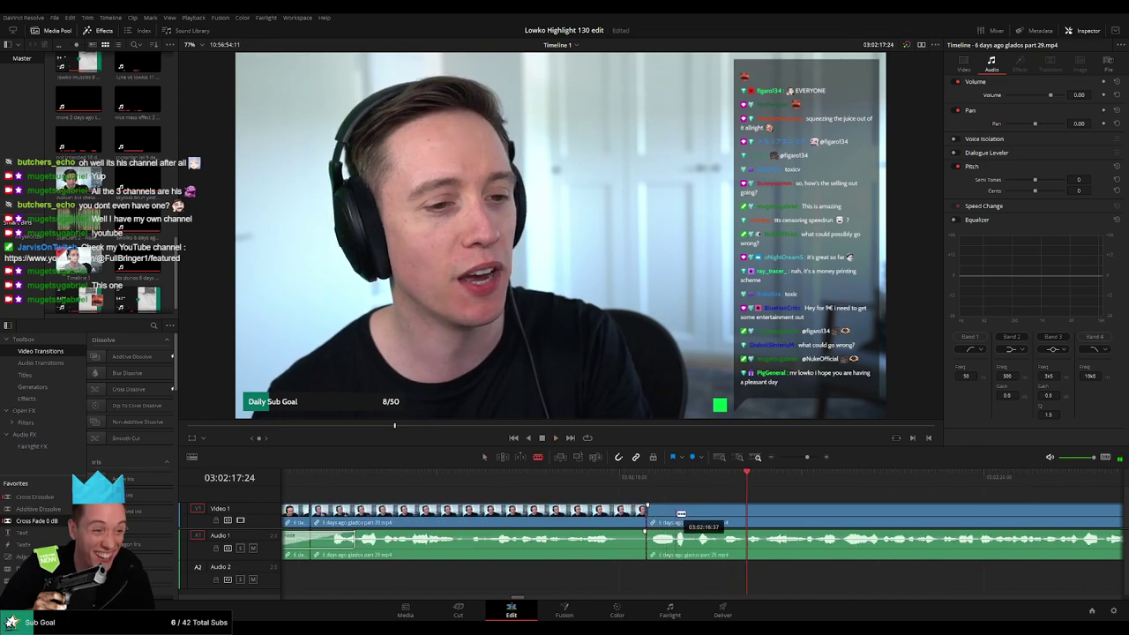
{"action": "key", "text": "a"}
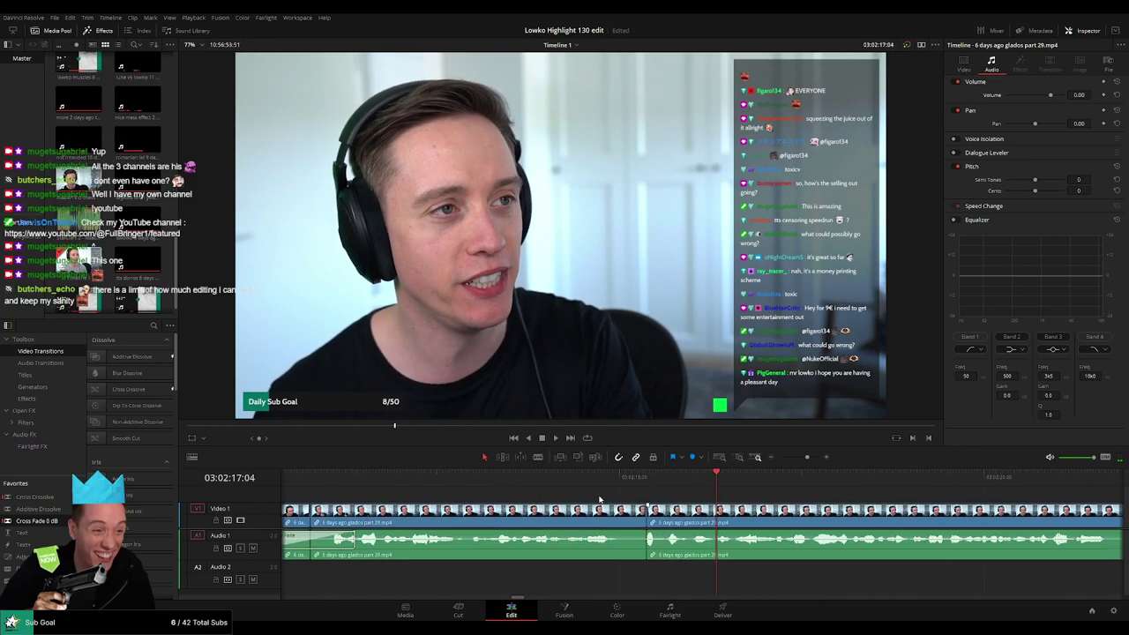
{"action": "left_click", "coordinate": [592, 483]}
{"action": "key", "text": "space"}
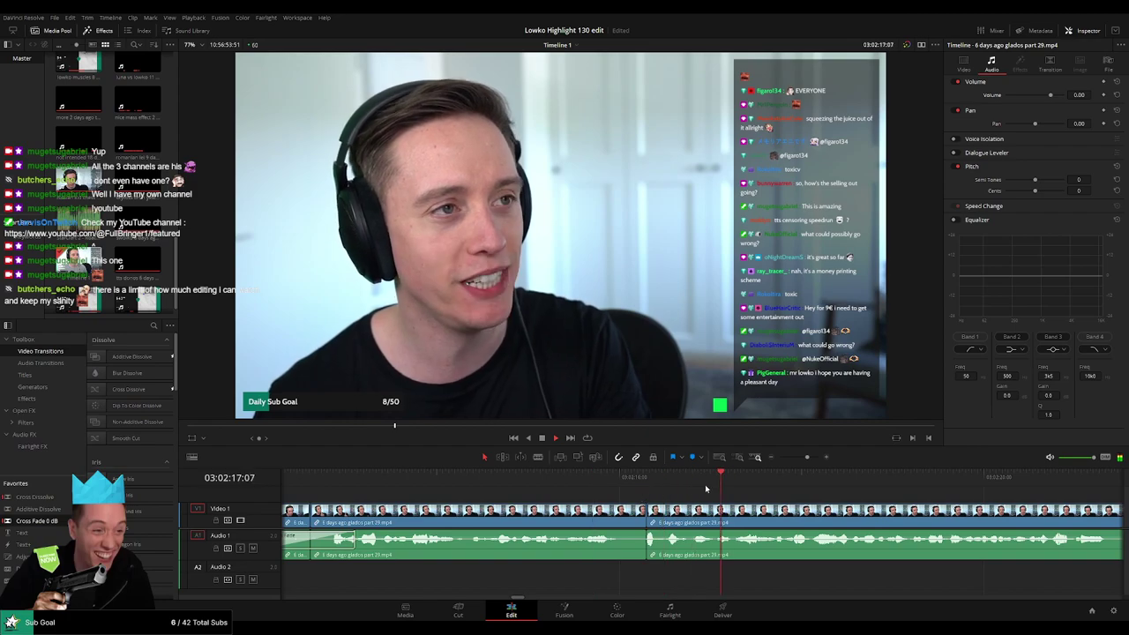
{"action": "scroll", "coordinate": [617, 492], "scroll_direction": "down", "scroll_amount": 2}
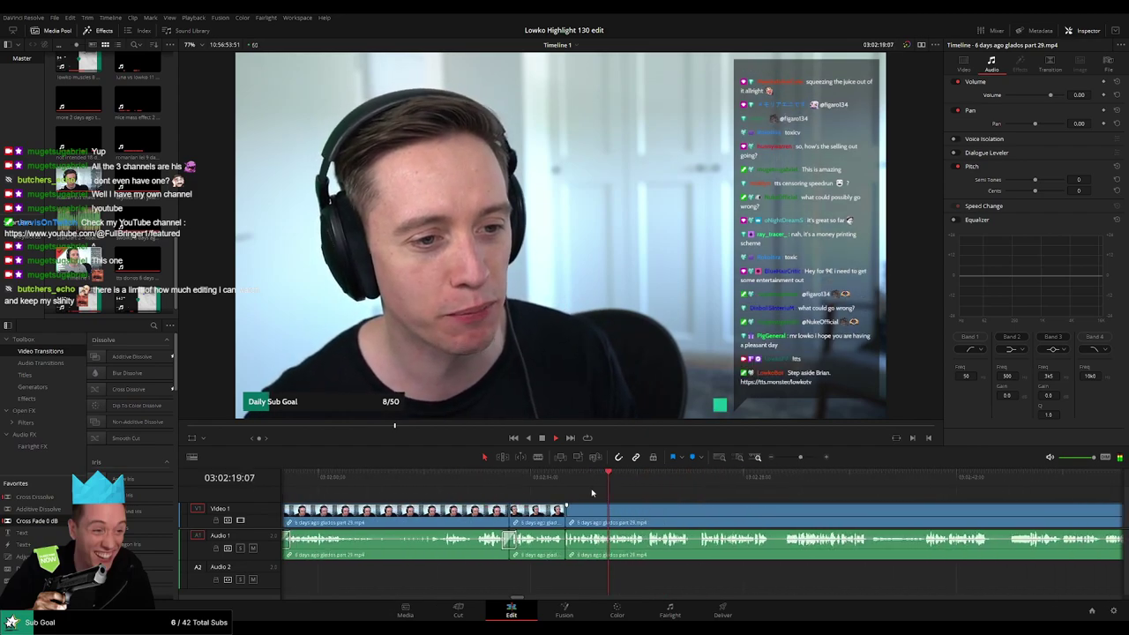
{"action": "scroll", "coordinate": [592, 492], "scroll_direction": "down", "scroll_amount": 2}
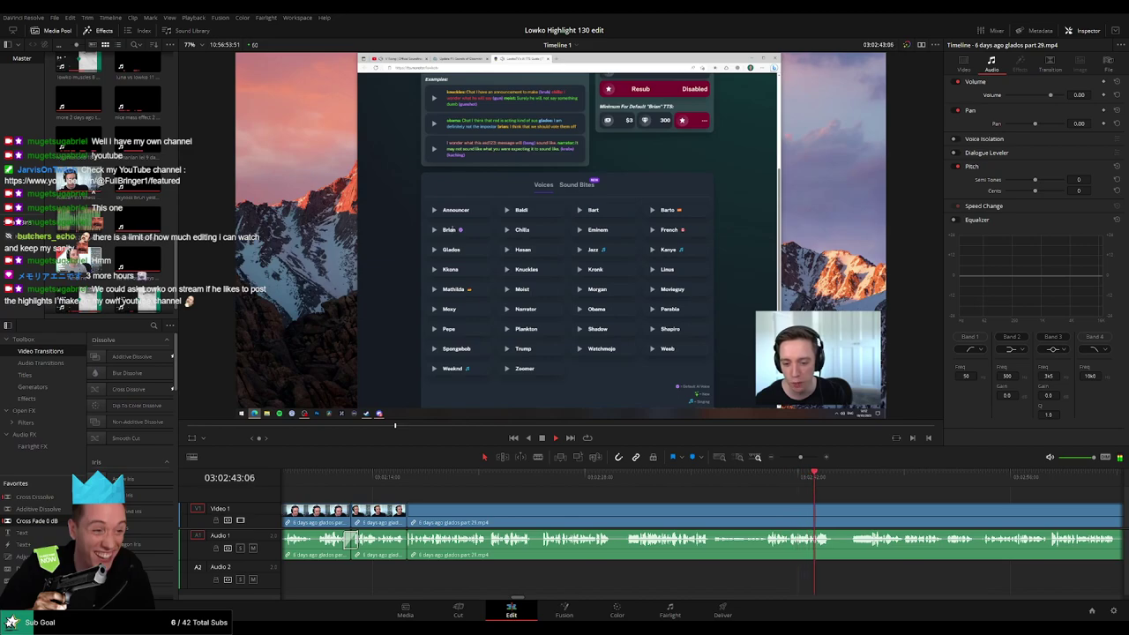
Blade the video and audio at the current moment and play back the cut.
{"action": "scroll", "coordinate": [535, 495], "scroll_direction": "right", "scroll_amount": 5}
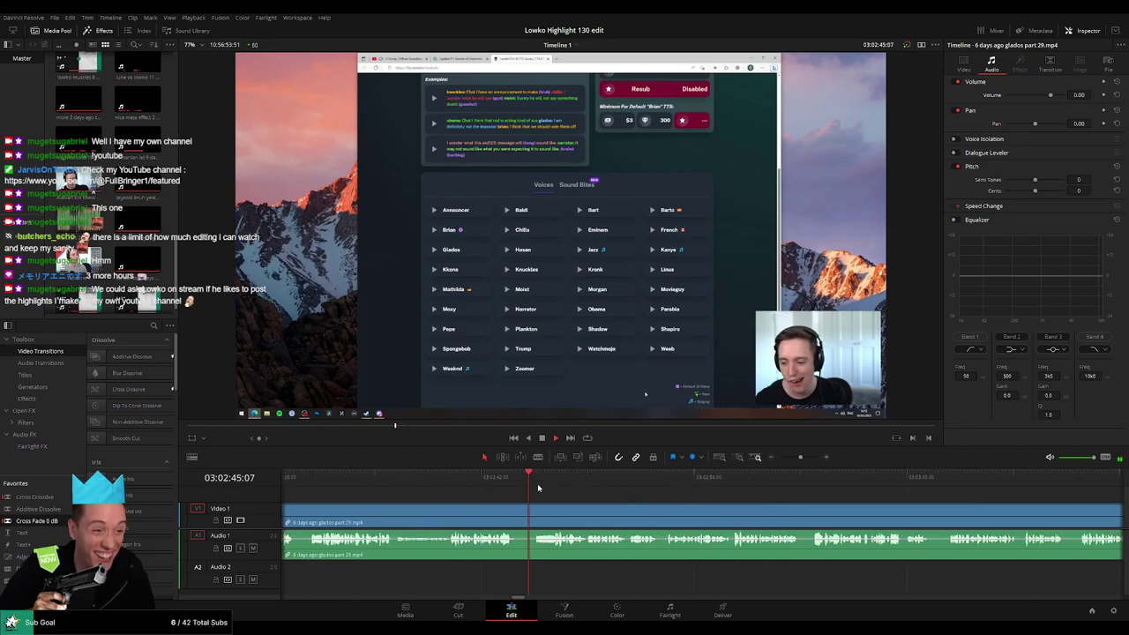
{"action": "key", "text": "b"}
{"action": "left_click", "coordinate": [518, 511]}
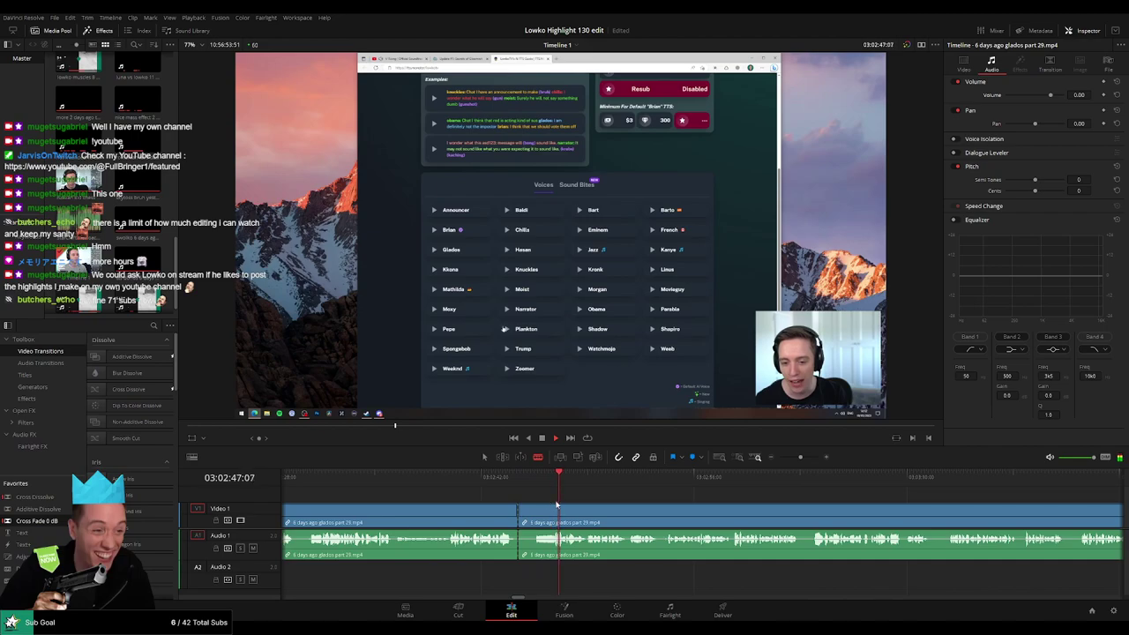
{"action": "scroll", "coordinate": [552, 500], "scroll_direction": "up", "scroll_amount": 1}
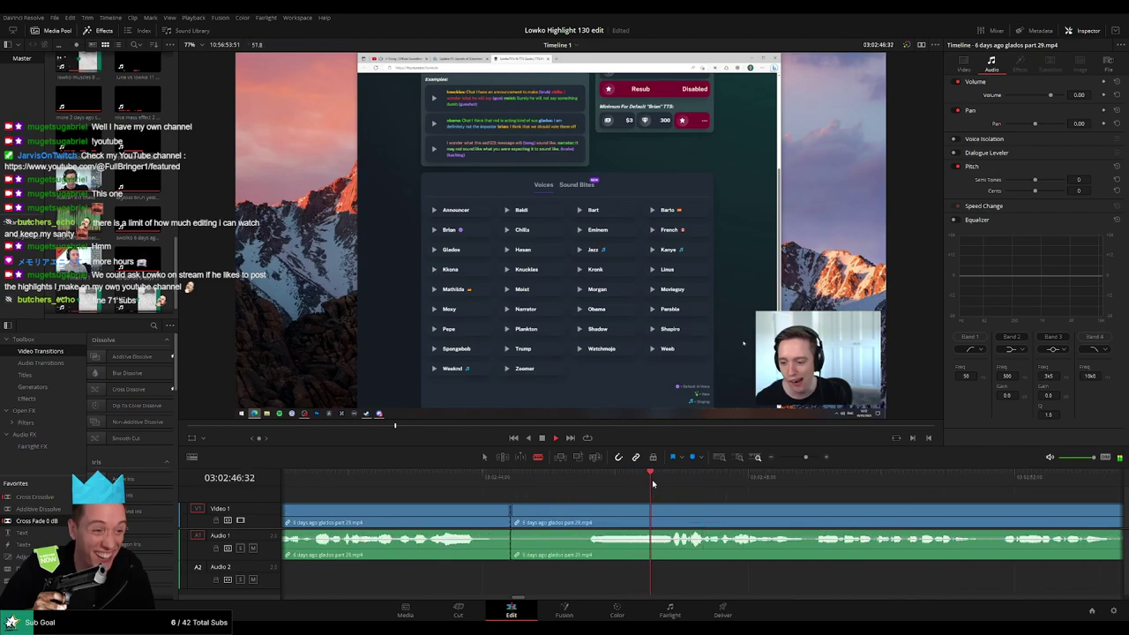
{"action": "key", "text": "space"}
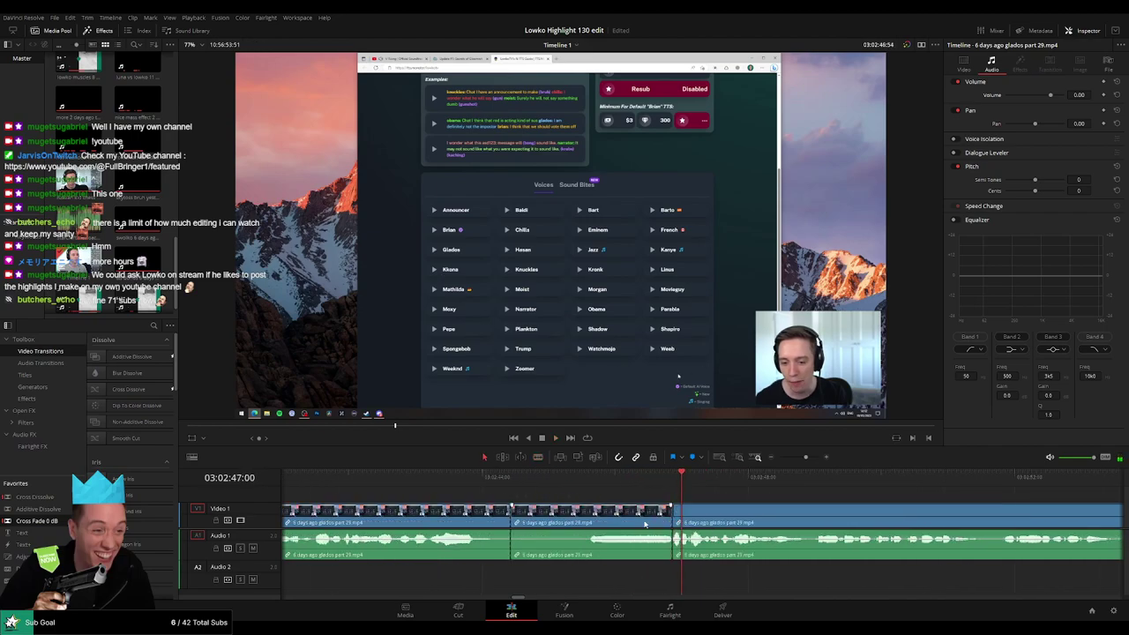
{"action": "key", "text": "a"}
{"action": "left_click", "coordinate": [520, 476]}
{"action": "left_click", "coordinate": [441, 476]}
{"action": "key", "text": "space"}
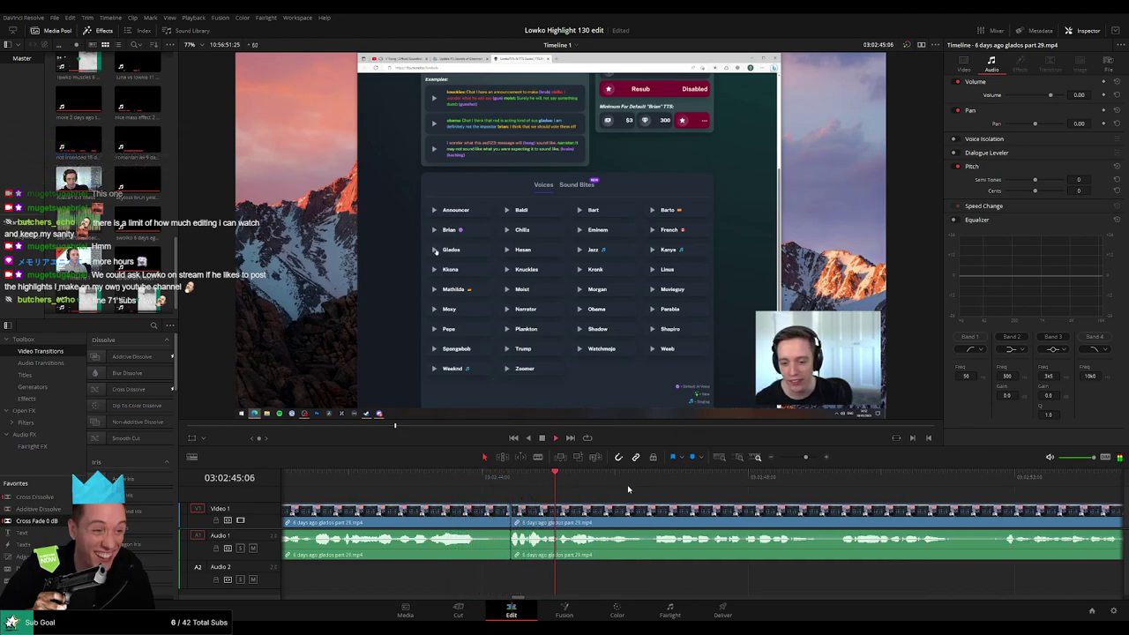
Zoom out, move further along, and split the clip at the playhead with Ctrl+B.
{"action": "left_click_drag", "start_coordinate": [805, 457], "coordinate": [799, 457]}
{"action": "scroll", "coordinate": [594, 498], "scroll_direction": "right", "scroll_amount": 3}
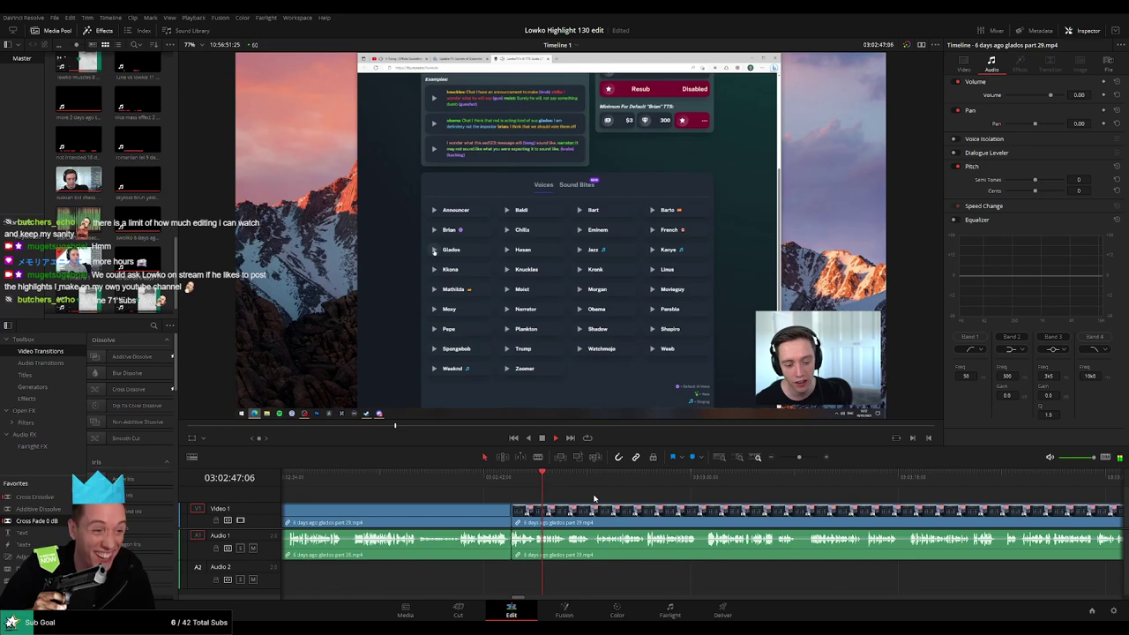
{"action": "scroll", "coordinate": [625, 501], "scroll_direction": "right", "scroll_amount": 2}
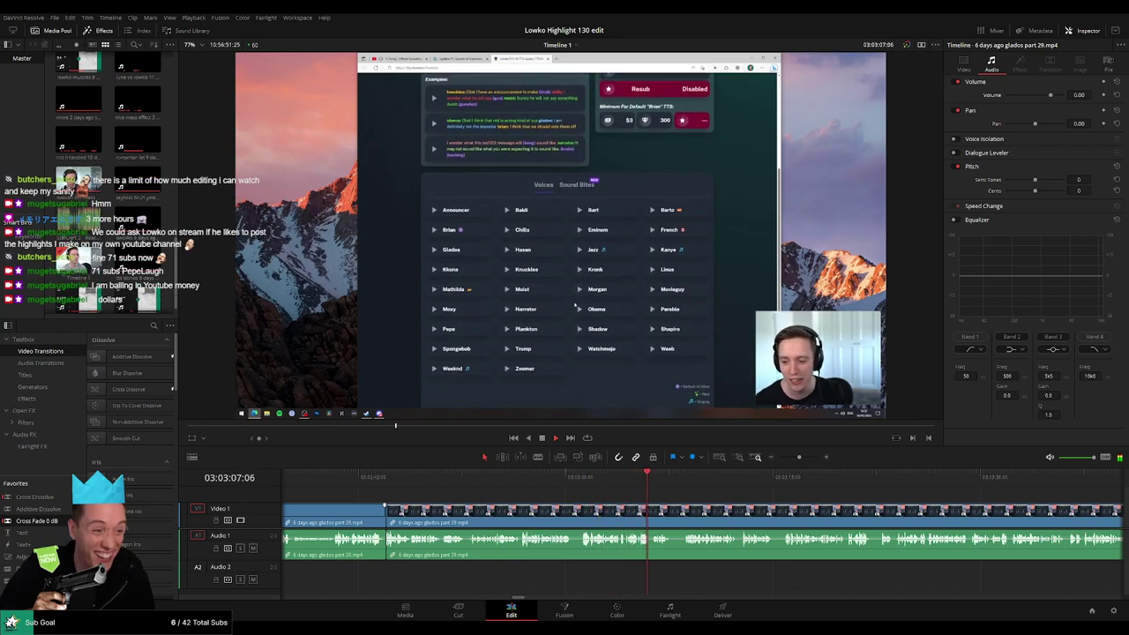
{"action": "scroll", "coordinate": [459, 484], "scroll_direction": "right", "scroll_amount": 3}
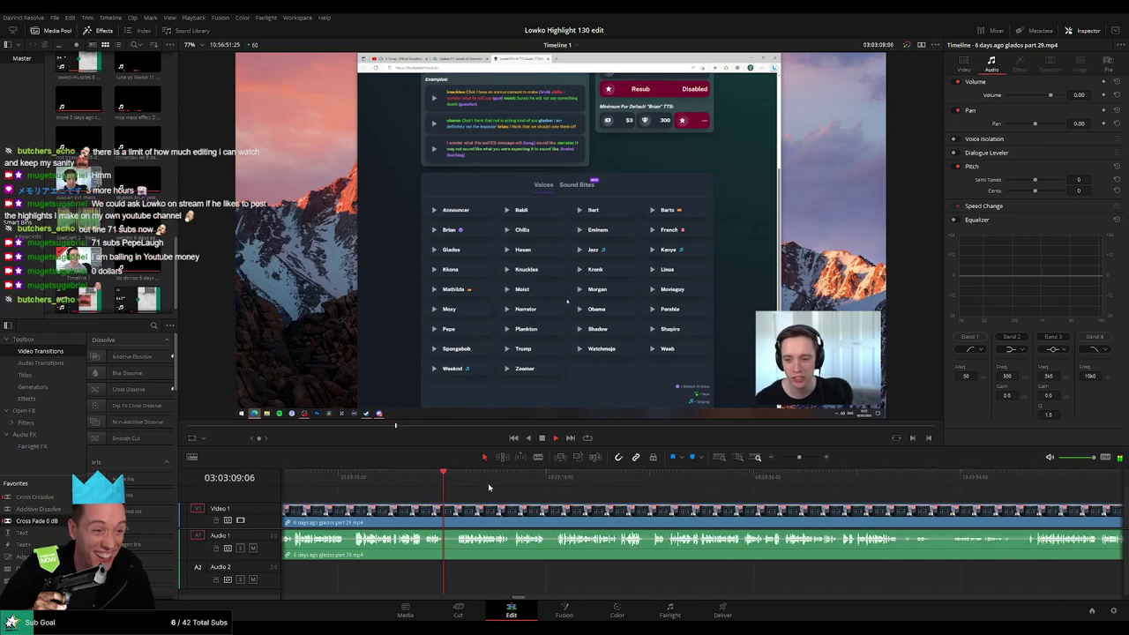
{"action": "key", "text": "ctrl+b"}
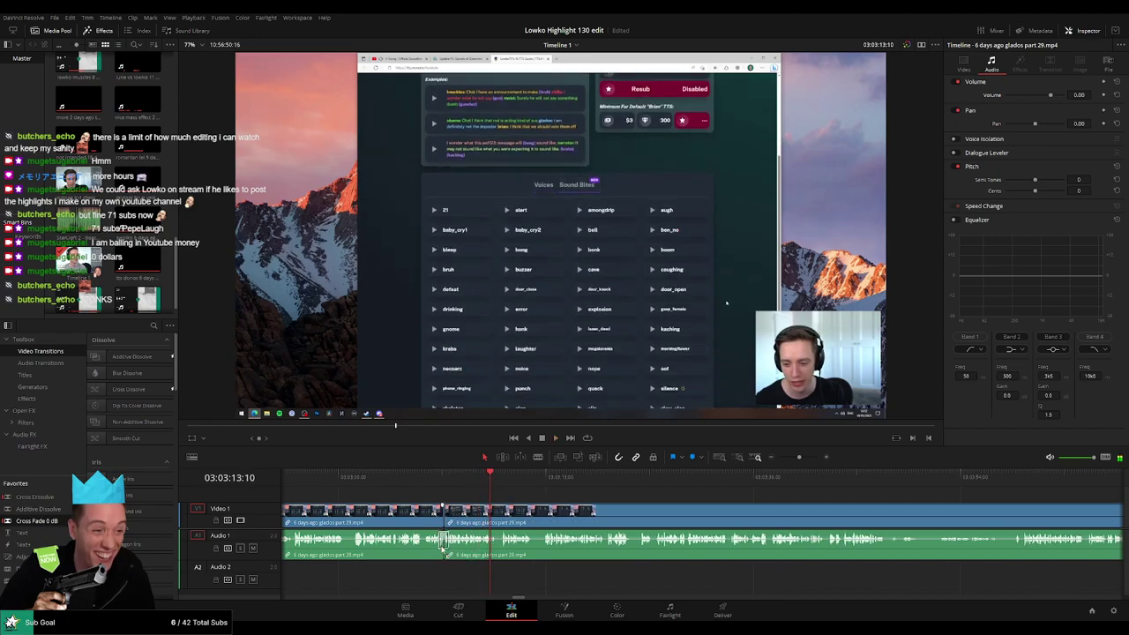
Cut out the short stretch near 03:03:17 between two blade cuts, closing the gap.
{"action": "scroll", "coordinate": [470, 509], "scroll_direction": "right", "scroll_amount": 2}
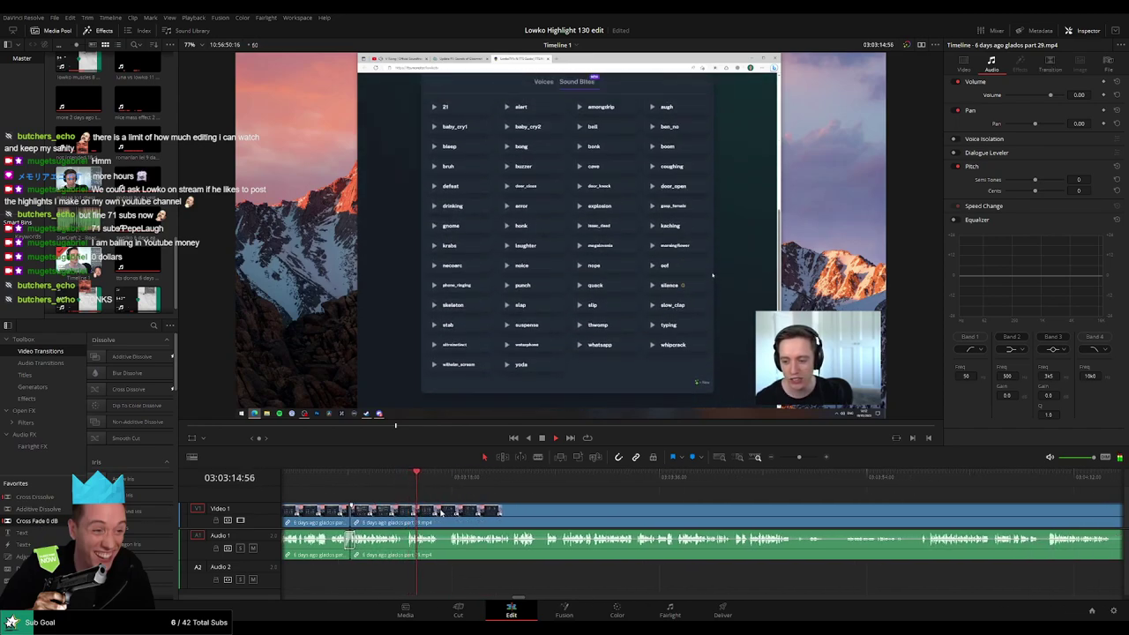
{"action": "scroll", "coordinate": [529, 511], "scroll_direction": "up", "scroll_amount": 2}
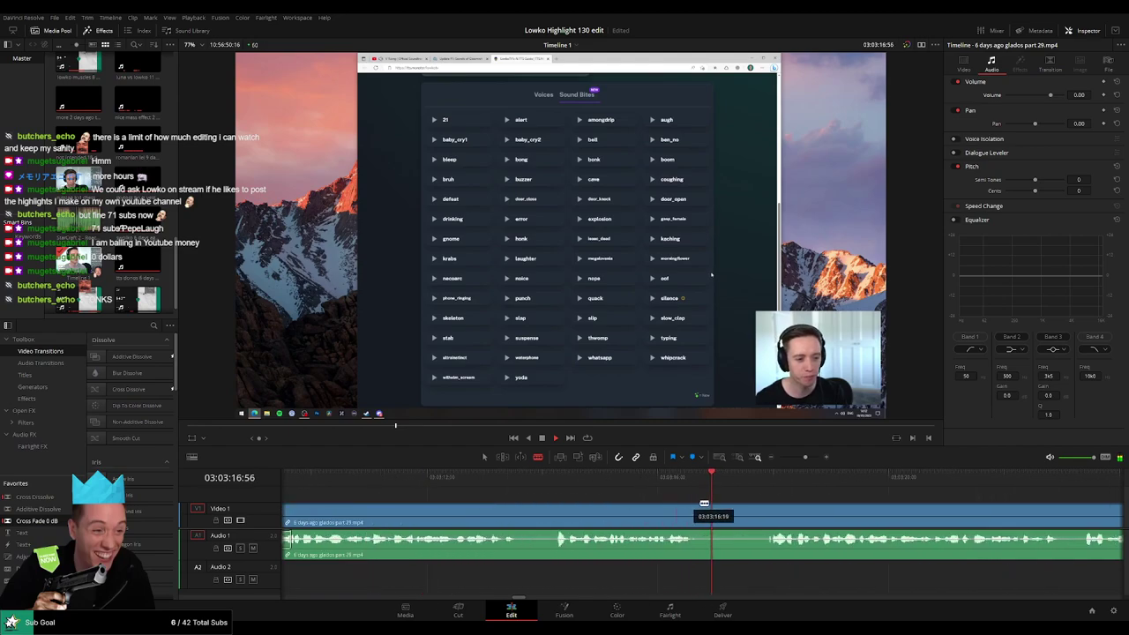
{"action": "left_click", "coordinate": [703, 510]}
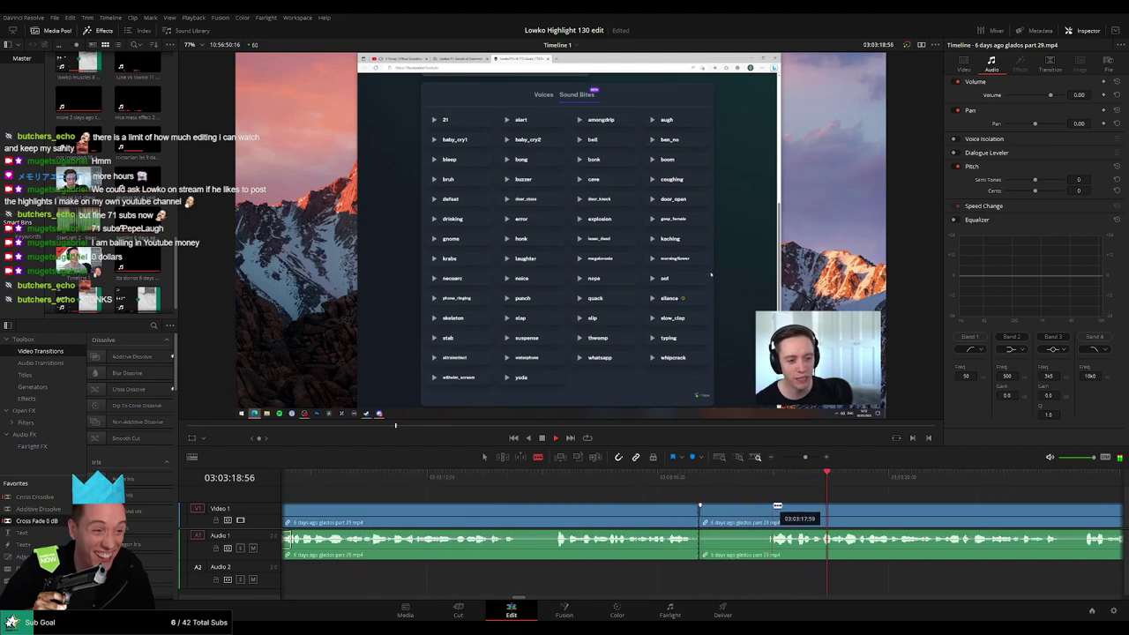
{"action": "left_click", "coordinate": [770, 511]}
{"action": "key", "text": "a"}
{"action": "left_click", "coordinate": [731, 511]}
{"action": "key", "text": "Delete"}
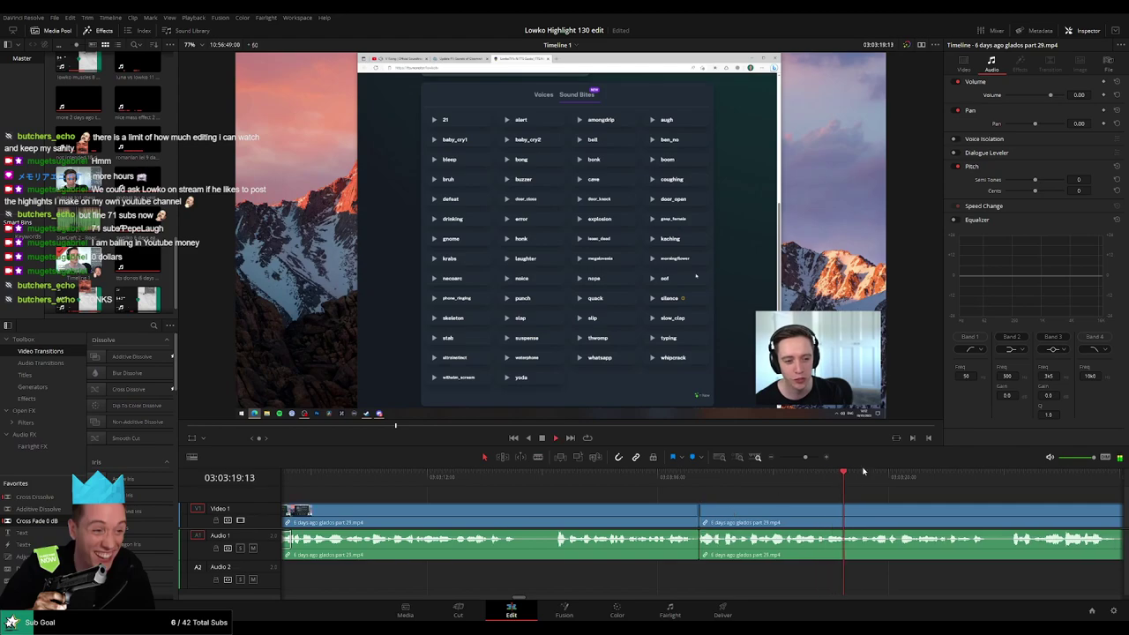
{"action": "left_click_drag", "start_coordinate": [804, 457], "coordinate": [796, 458]}
{"action": "scroll", "coordinate": [608, 500], "scroll_direction": "right", "scroll_amount": 3}
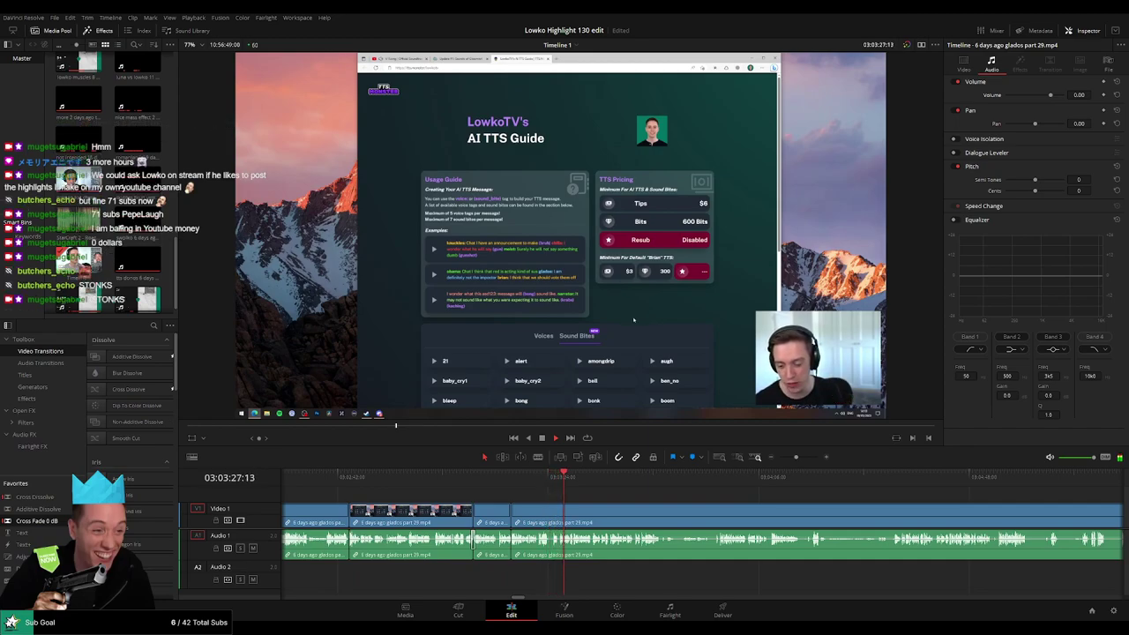
{"action": "mouse_move", "coordinate": [795, 457]}
{"action": "left_mouse_down"}
{"action": "mouse_move", "coordinate": [782, 457]}
{"action": "mouse_move", "coordinate": [795, 457]}
{"action": "left_mouse_up"}
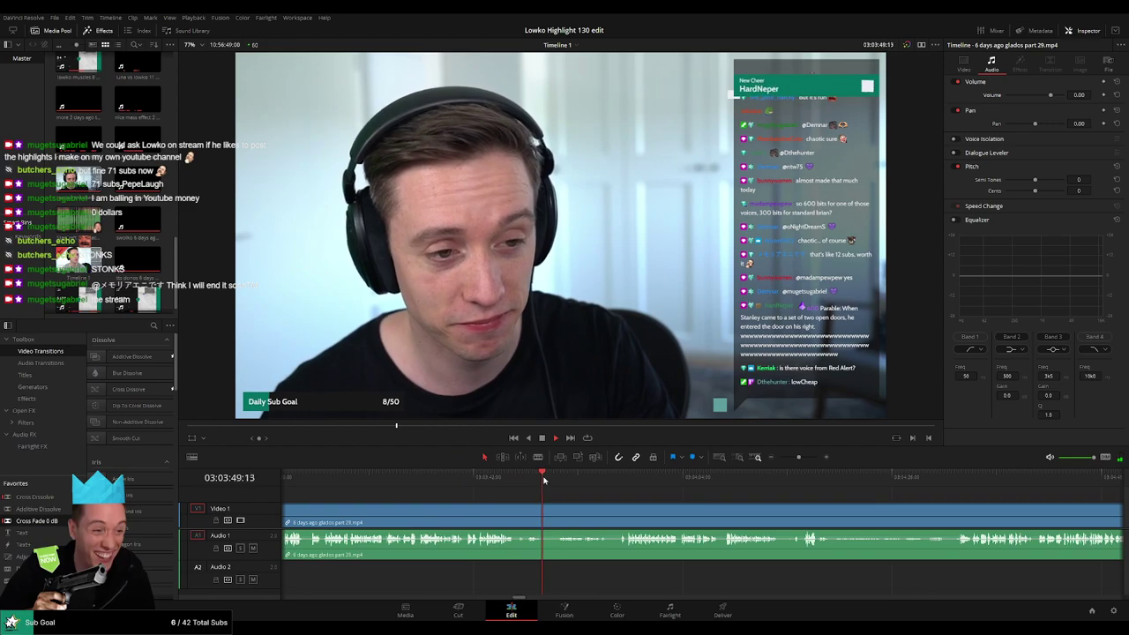
Blade both ends of the stretch near 03:04:16, ripple-delete it, then zoom out.
{"action": "left_click_drag", "start_coordinate": [544, 480], "coordinate": [555, 481]}
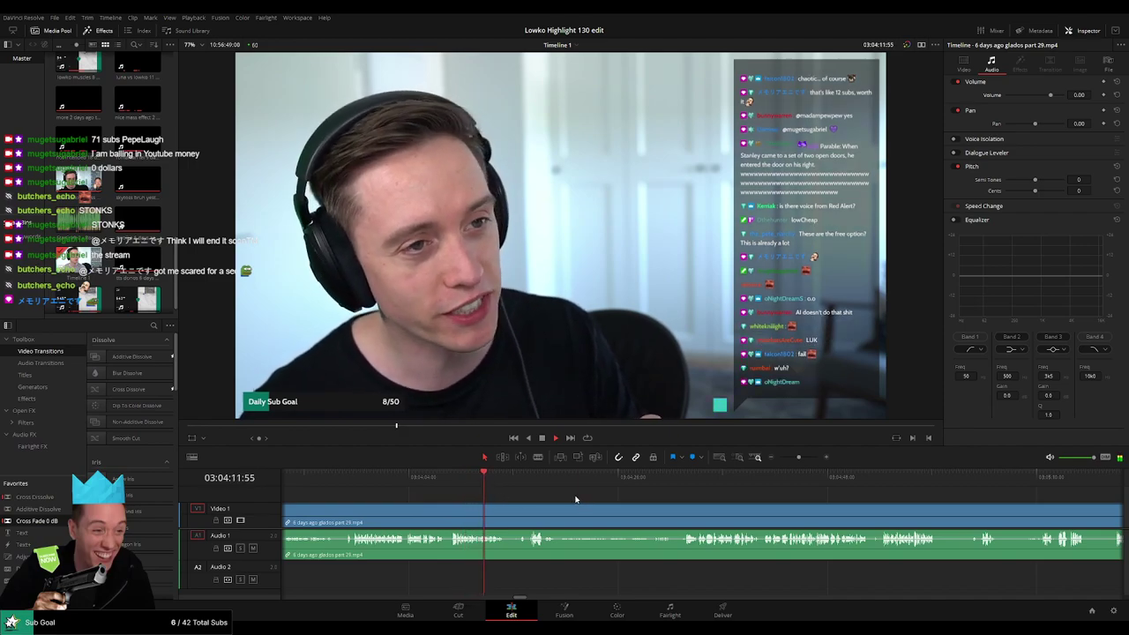
{"action": "key", "text": "b"}
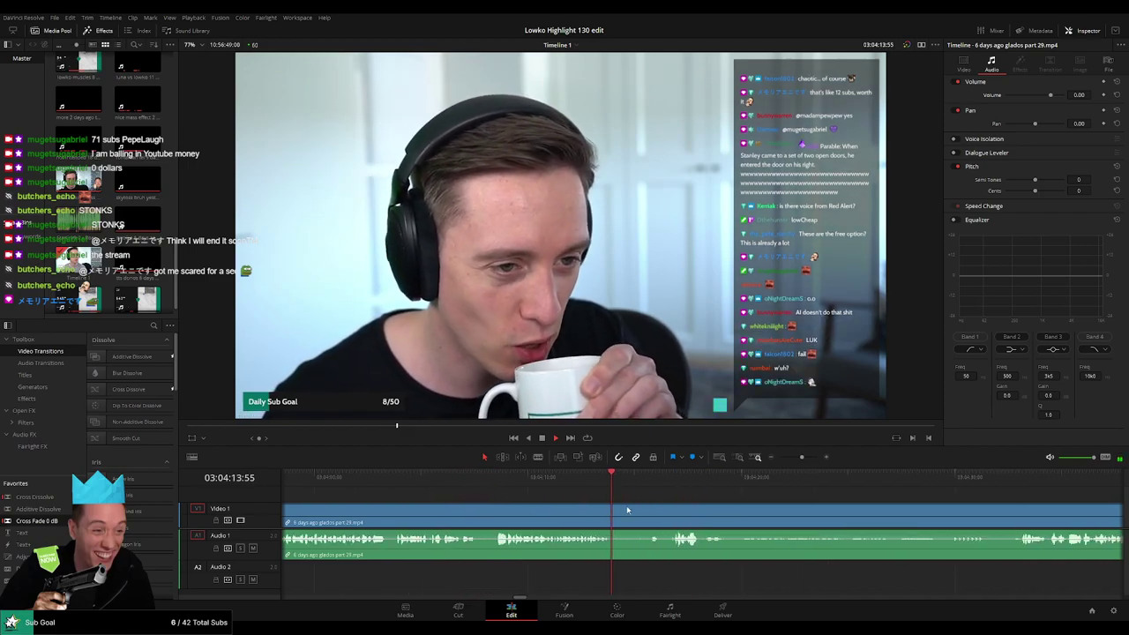
{"action": "left_click", "coordinate": [615, 512]}
{"action": "left_click", "coordinate": [669, 479]}
{"action": "key", "text": "space"}
{"action": "left_click", "coordinate": [672, 512]}
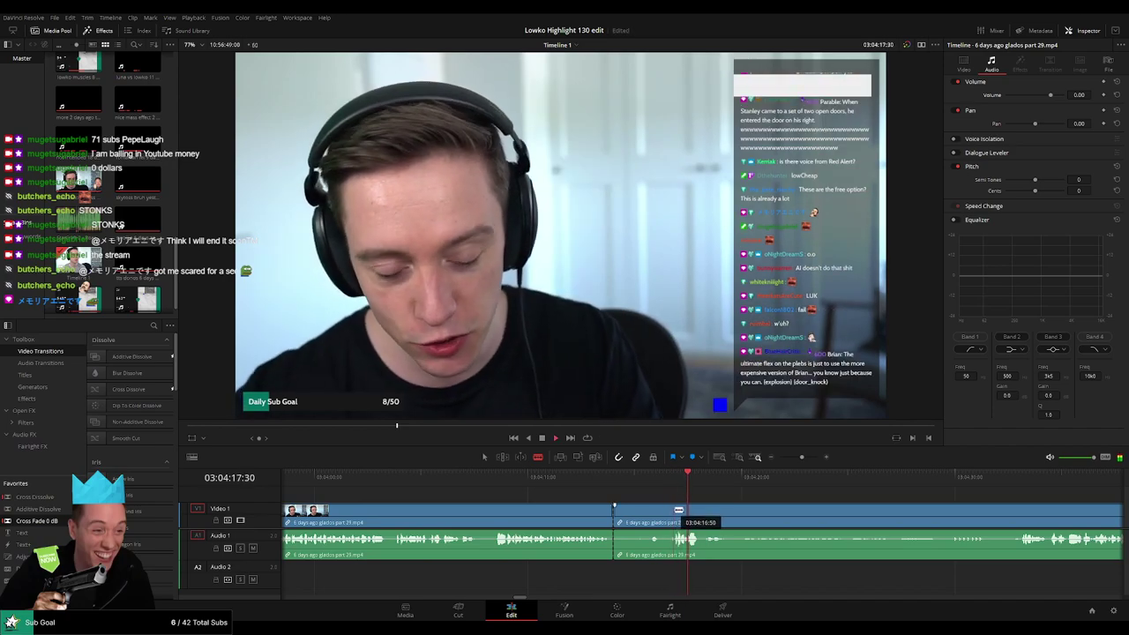
{"action": "key", "text": "a"}
{"action": "left_click", "coordinate": [648, 514]}
{"action": "key", "text": "Delete"}
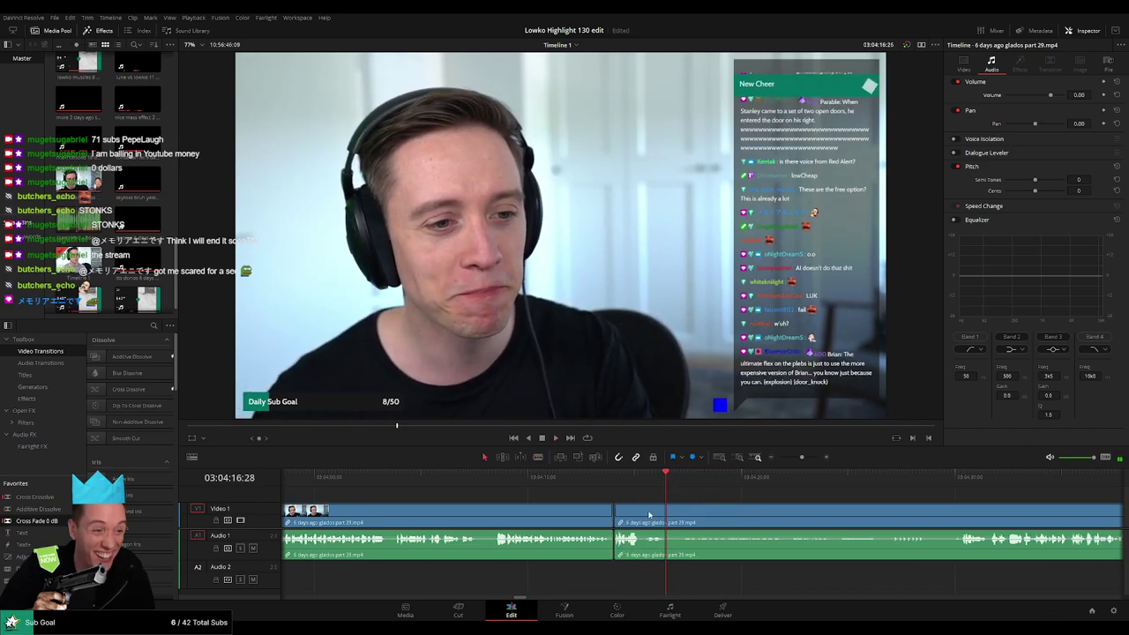
{"action": "key", "text": "space"}
{"action": "key", "text": "ctrl+minus"}
Zoom out, move the playhead to 07:52:02:08 and play the glados part 29 pieces.
{"action": "key", "text": "ctrl+minus"}
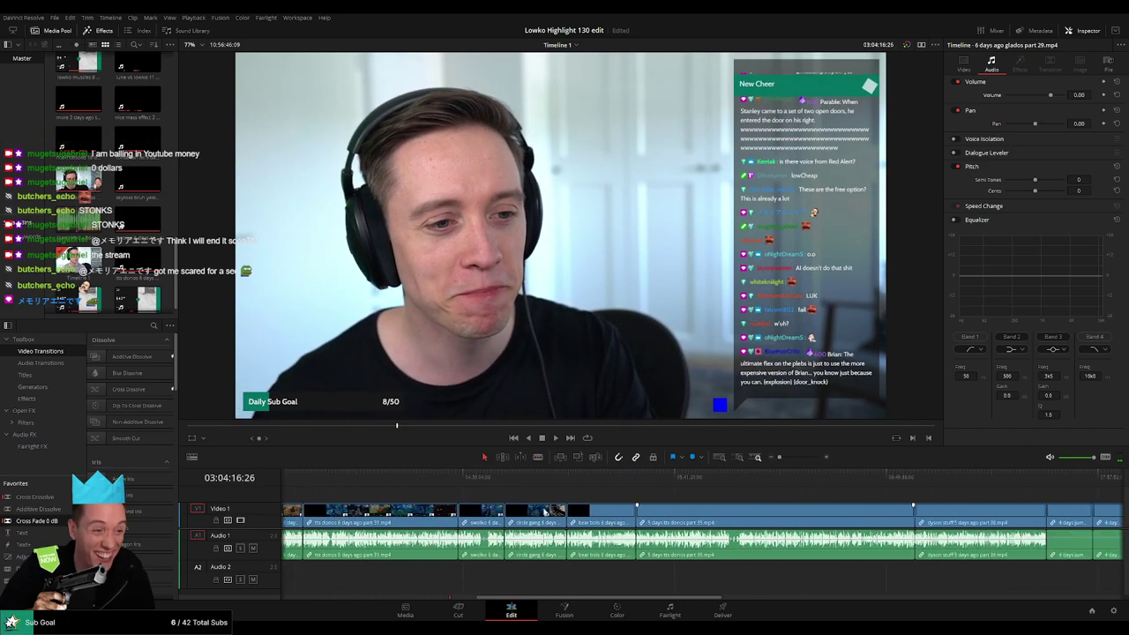
{"action": "key", "text": "ctrl+minus"}
{"action": "key", "text": "ctrl+minus"}
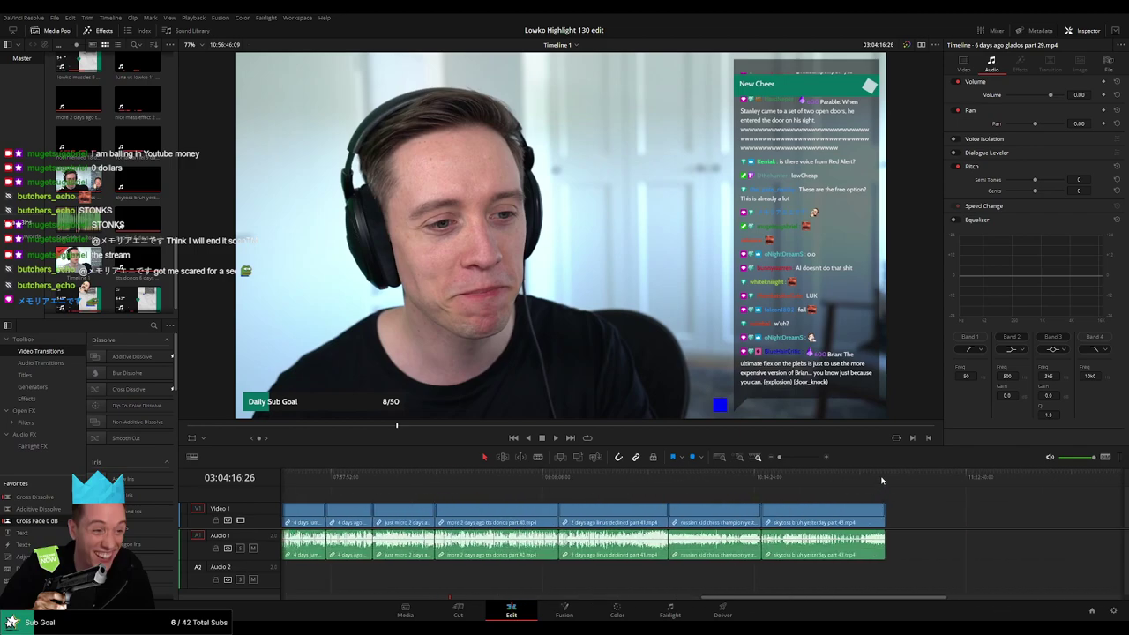
{"action": "left_click", "coordinate": [881, 479]}
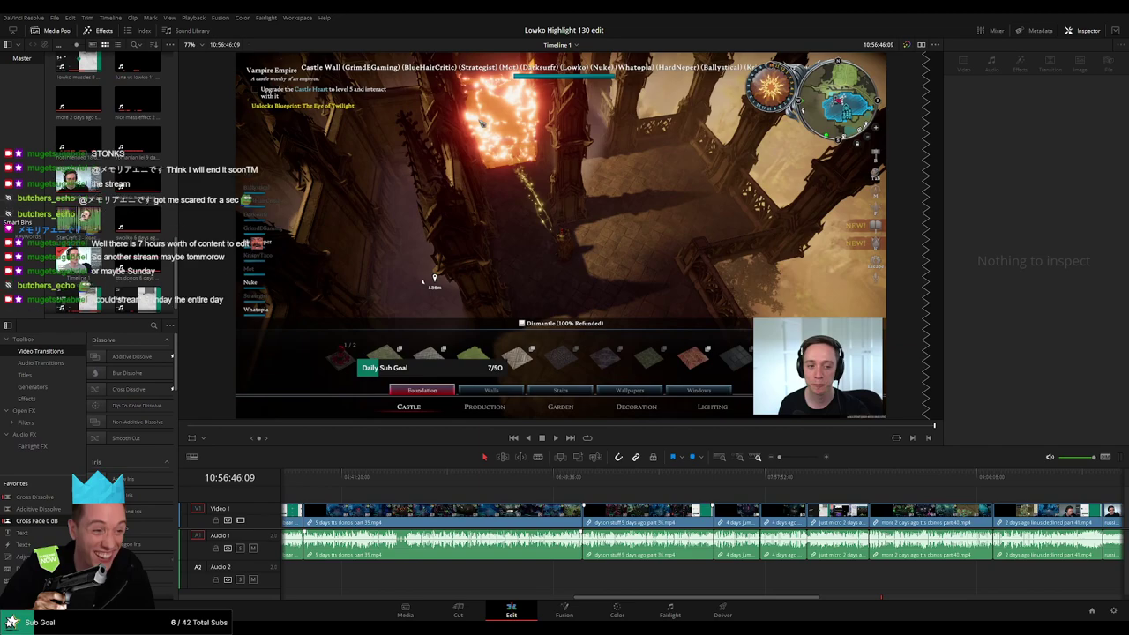
{"action": "scroll", "coordinate": [847, 524], "scroll_direction": "right", "scroll_amount": 3}
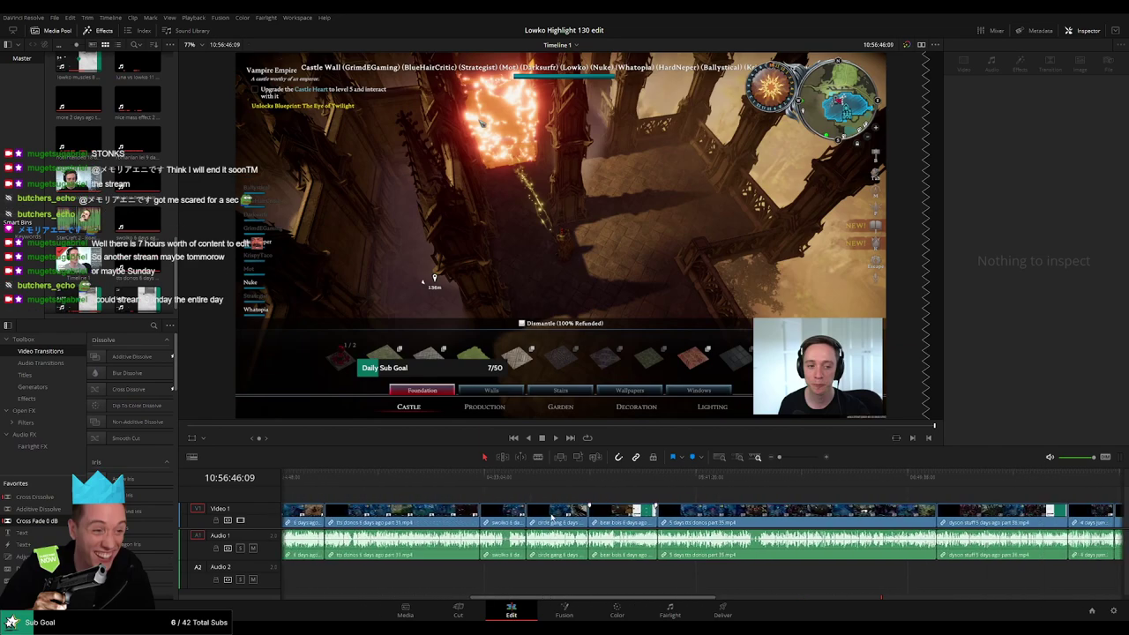
{"action": "scroll", "coordinate": [847, 526], "scroll_direction": "right", "scroll_amount": 2}
{"action": "scroll", "coordinate": [706, 524], "scroll_direction": "right", "scroll_amount": 3}
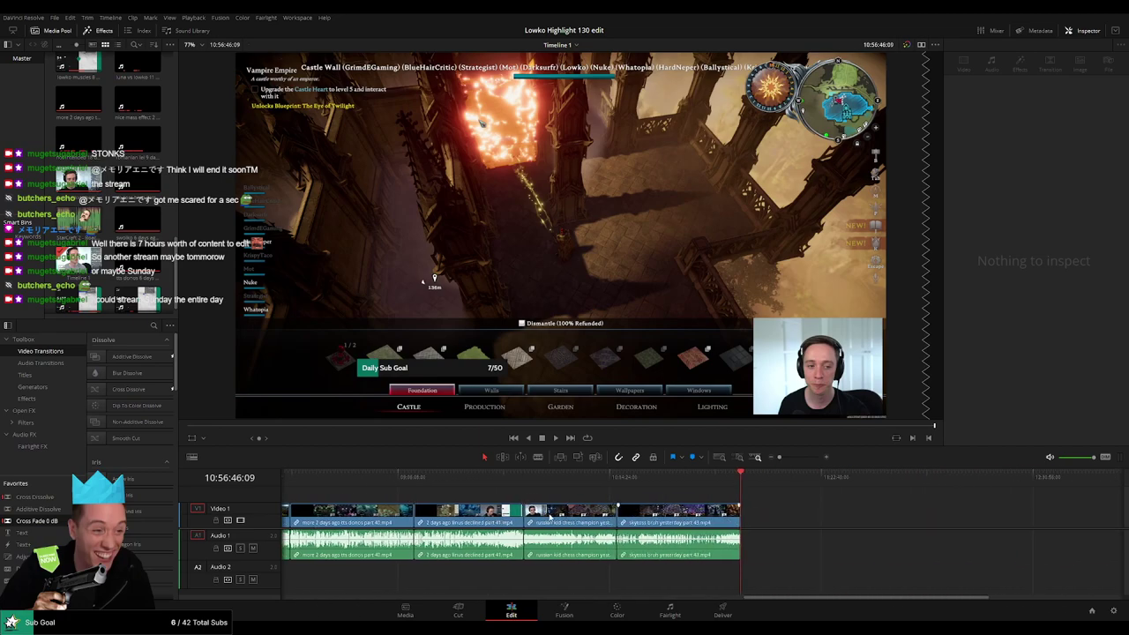
{"action": "scroll", "coordinate": [858, 511], "scroll_direction": "left", "scroll_amount": 3}
{"action": "left_click", "coordinate": [391, 477]}
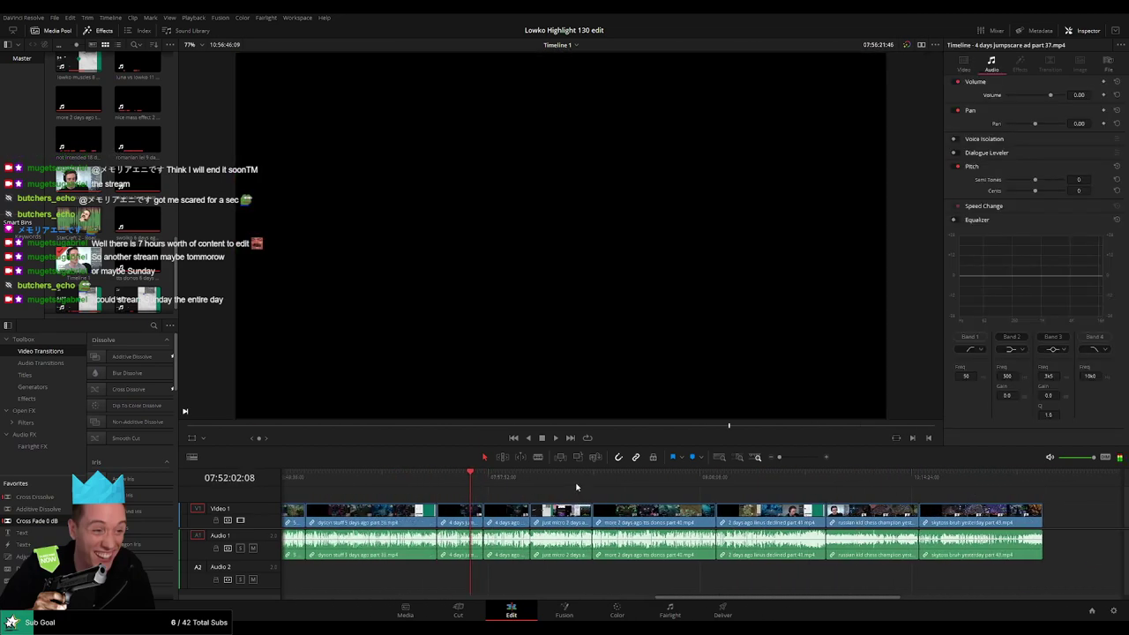
{"action": "scroll", "coordinate": [516, 503], "scroll_direction": "left", "scroll_amount": 3}
{"action": "scroll", "coordinate": [516, 503], "scroll_direction": "left", "scroll_amount": 4}
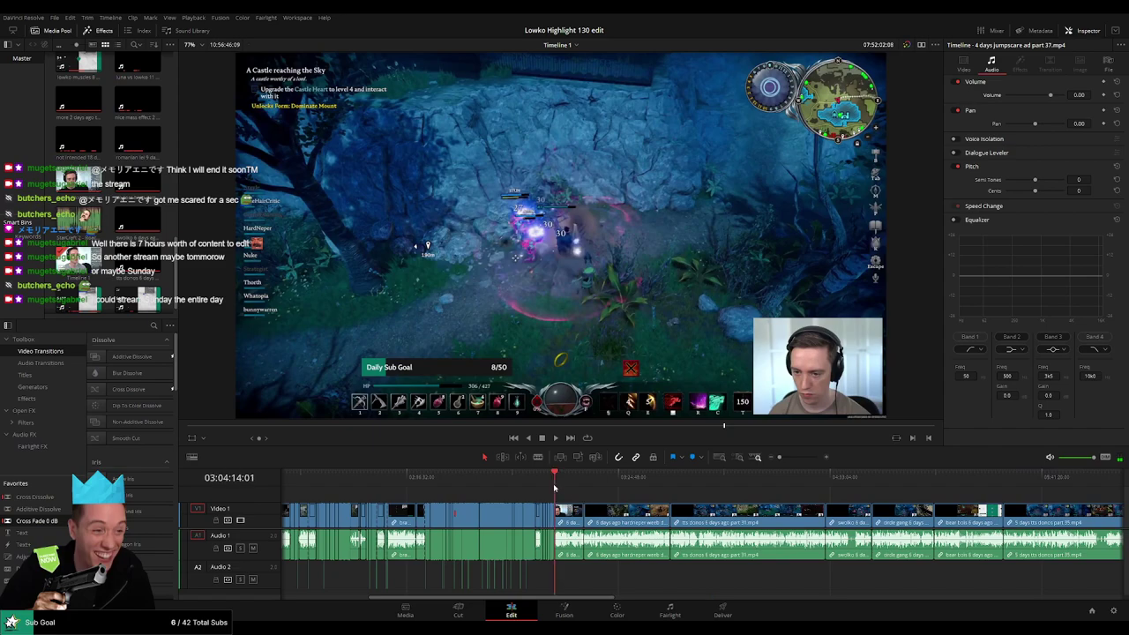
{"action": "key", "text": "space"}
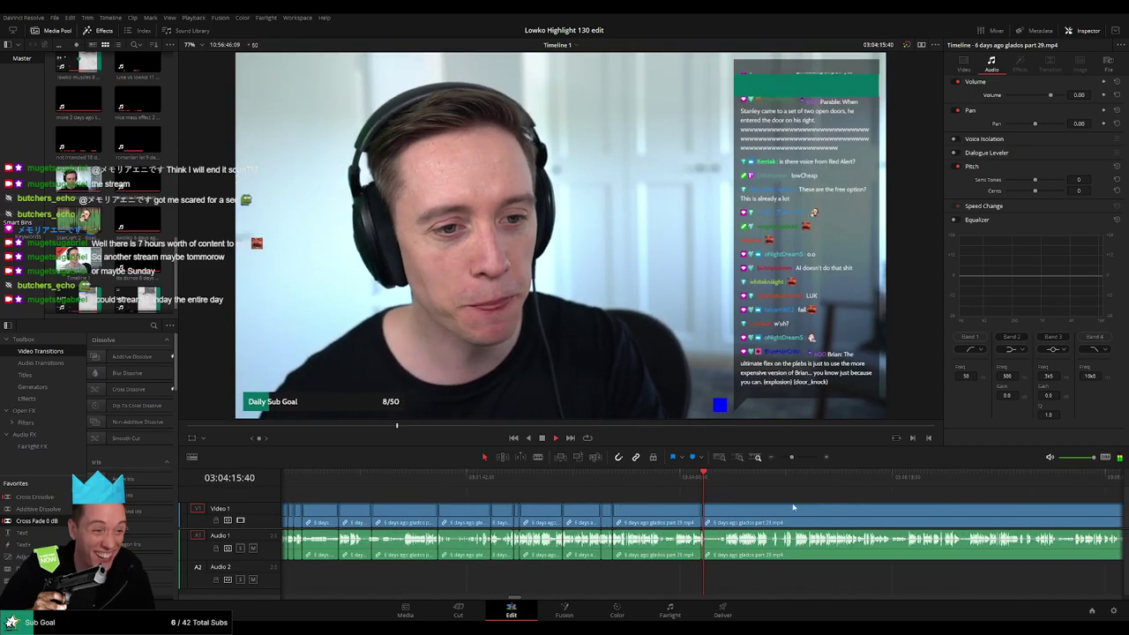
Blade the glados part 29 clip at 03:04:31.
{"action": "scroll", "coordinate": [758, 503], "scroll_direction": "up", "scroll_amount": 4}
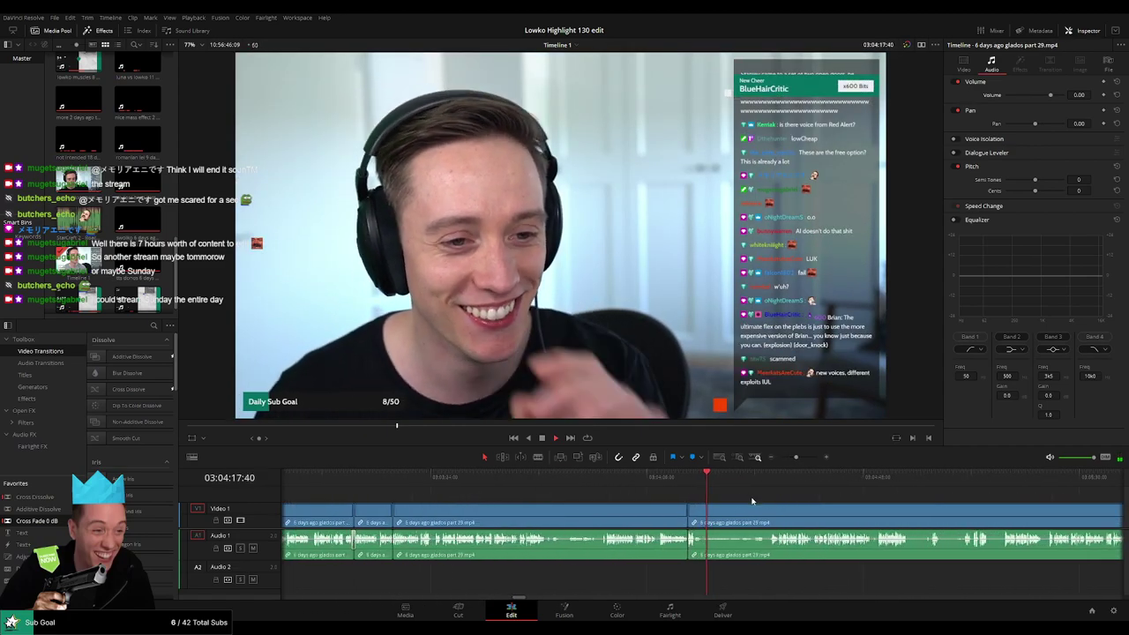
{"action": "scroll", "coordinate": [541, 501], "scroll_direction": "right", "scroll_amount": 3}
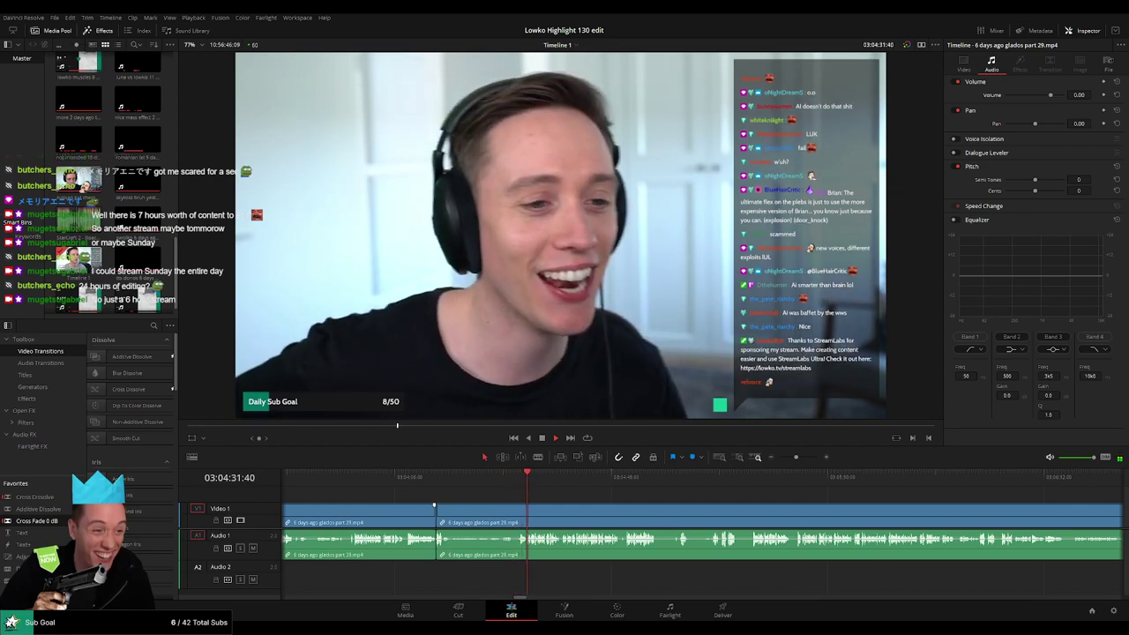
{"action": "scroll", "coordinate": [746, 503], "scroll_direction": "up", "scroll_amount": 2}
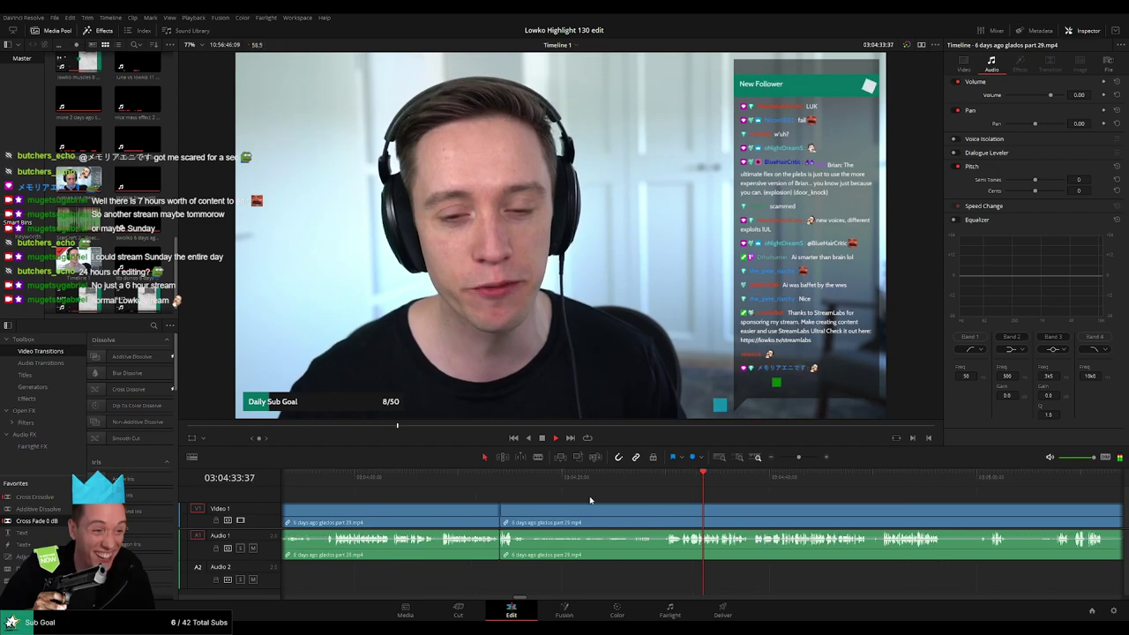
{"action": "scroll", "coordinate": [480, 494], "scroll_direction": "right", "scroll_amount": 3}
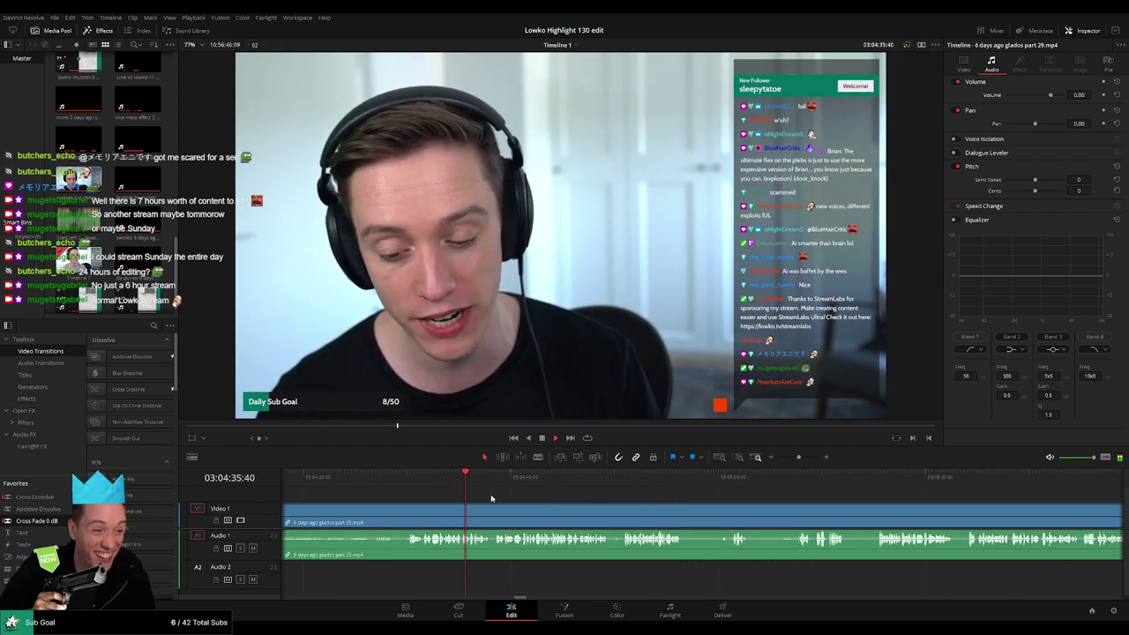
{"action": "left_click", "coordinate": [408, 488]}
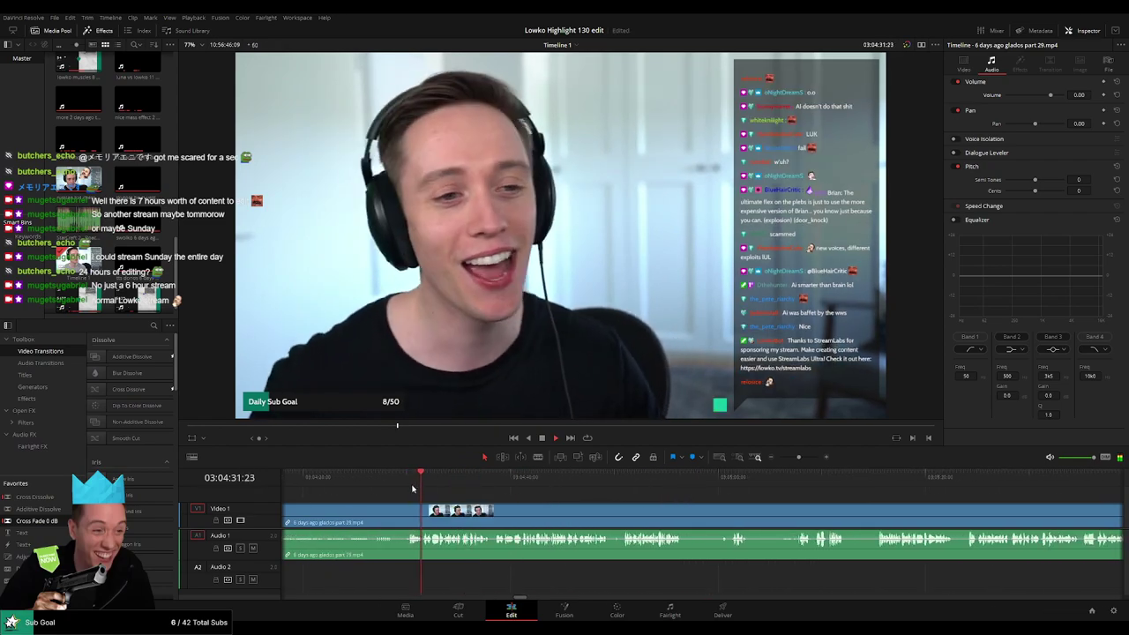
{"action": "scroll", "coordinate": [669, 514], "scroll_direction": "up", "scroll_amount": 3}
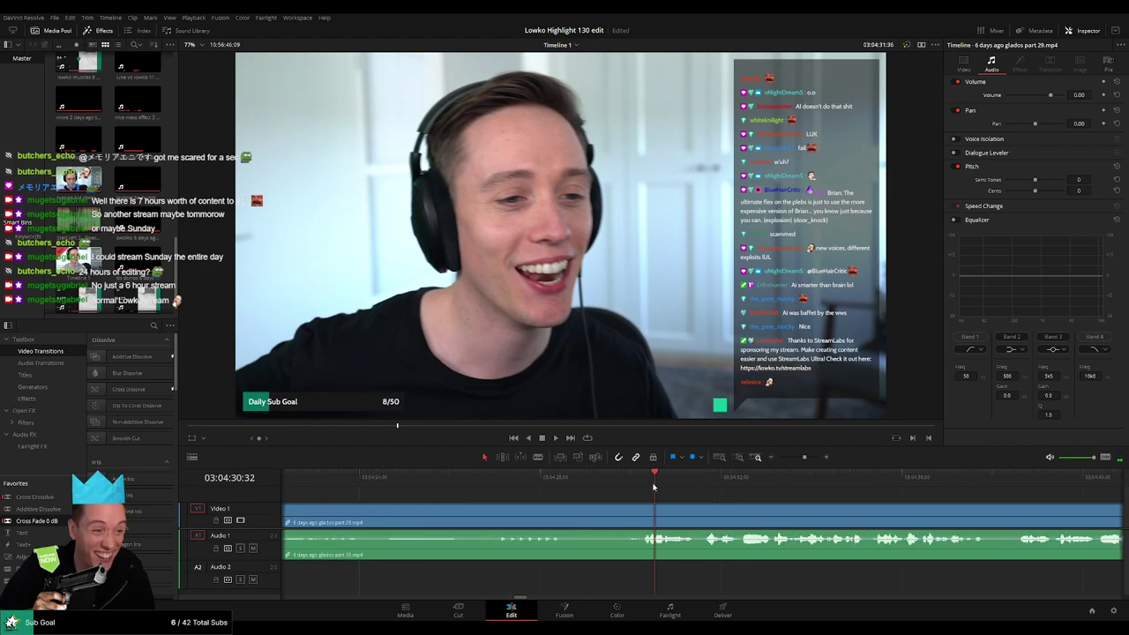
{"action": "key", "text": "b"}
{"action": "left_click", "coordinate": [698, 514]}
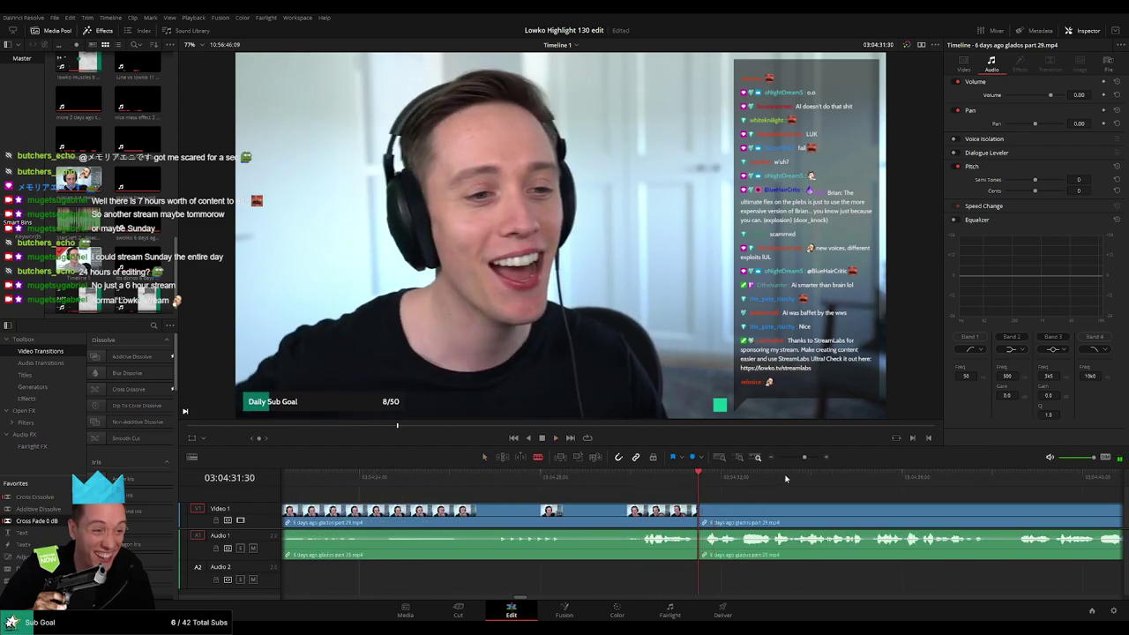
{"action": "scroll", "coordinate": [786, 478], "scroll_direction": "down", "scroll_amount": 3}
Find 03:06:17 in the clip and split it there with Ctrl+B.
{"action": "left_click", "coordinate": [780, 477]}
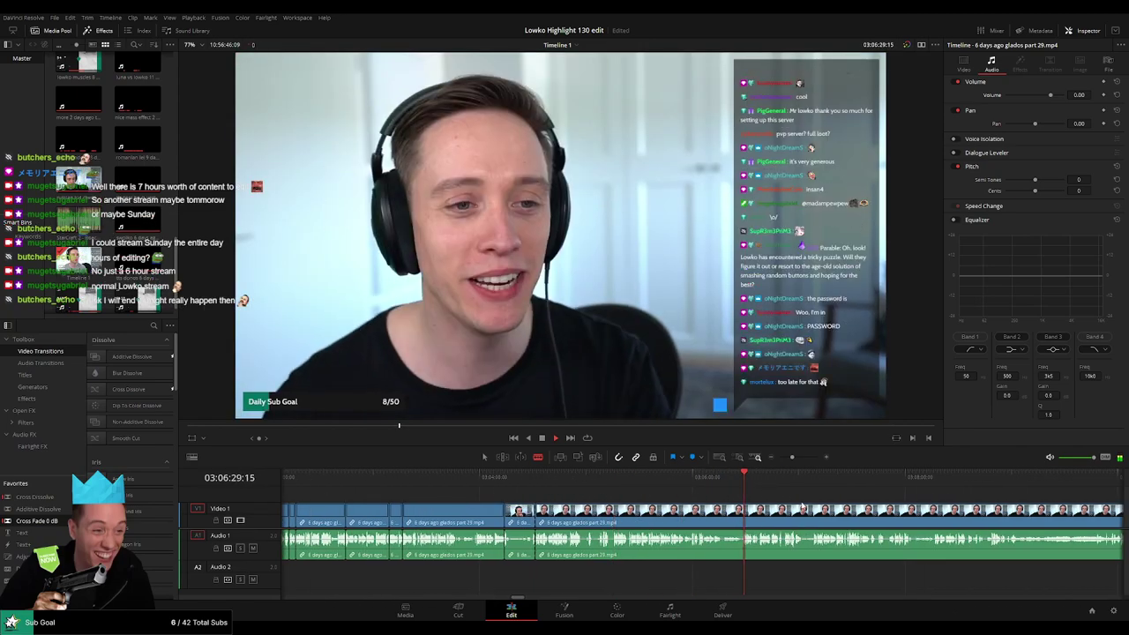
{"action": "scroll", "coordinate": [655, 491], "scroll_direction": "right", "scroll_amount": 3}
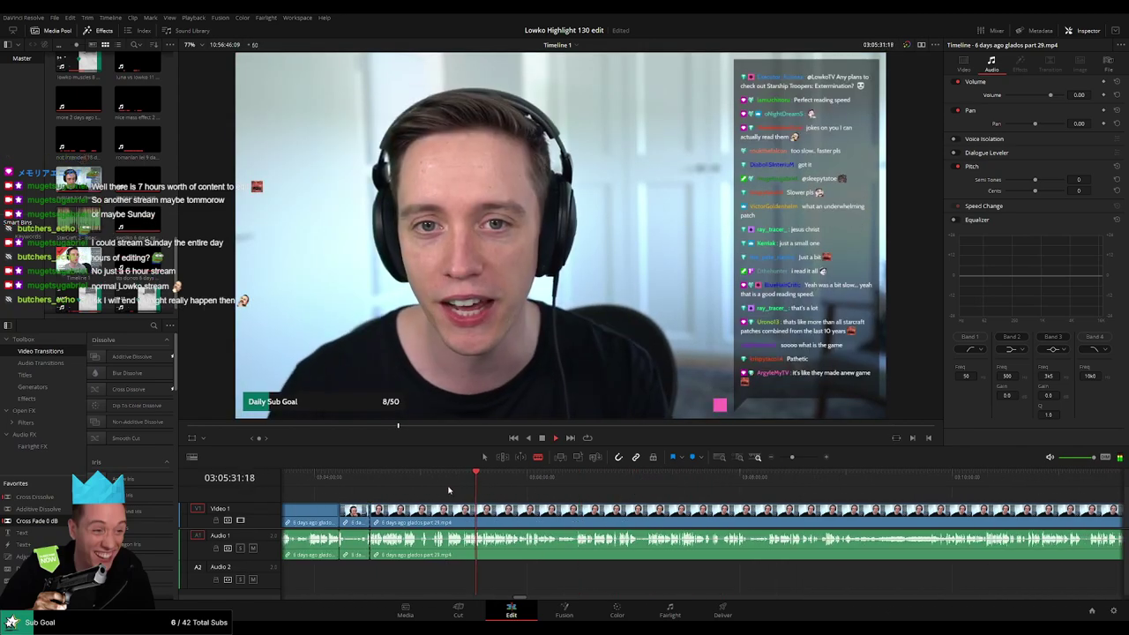
{"action": "left_click_drag", "start_coordinate": [477, 490], "coordinate": [609, 495]}
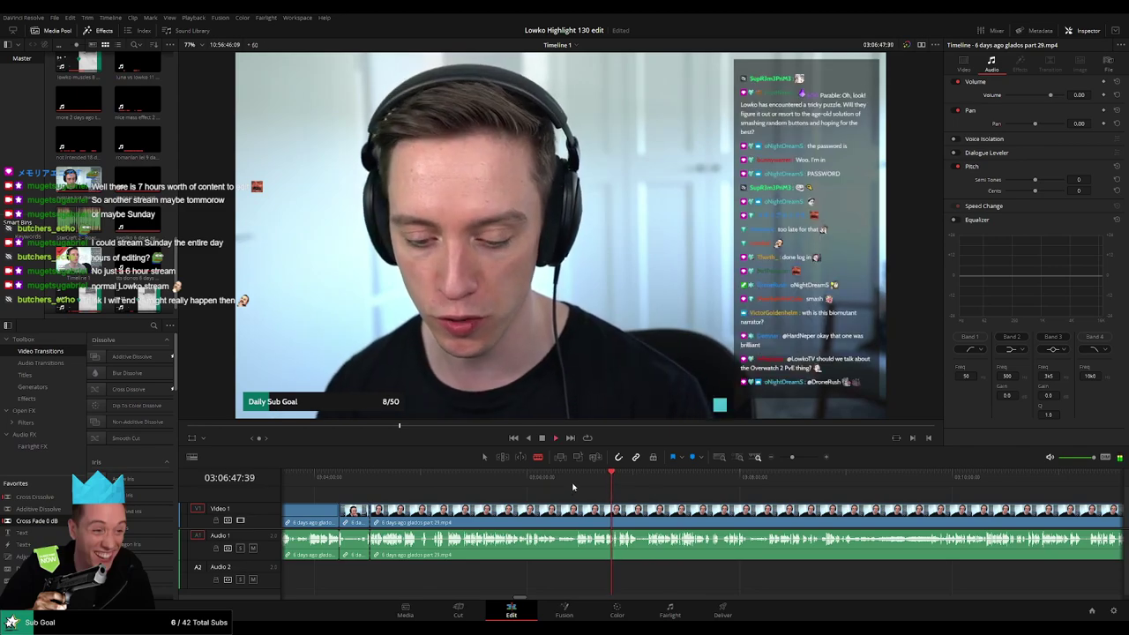
{"action": "left_click", "coordinate": [570, 484]}
{"action": "key", "text": "space"}
{"action": "scroll", "coordinate": [600, 486], "scroll_direction": "right", "scroll_amount": 3}
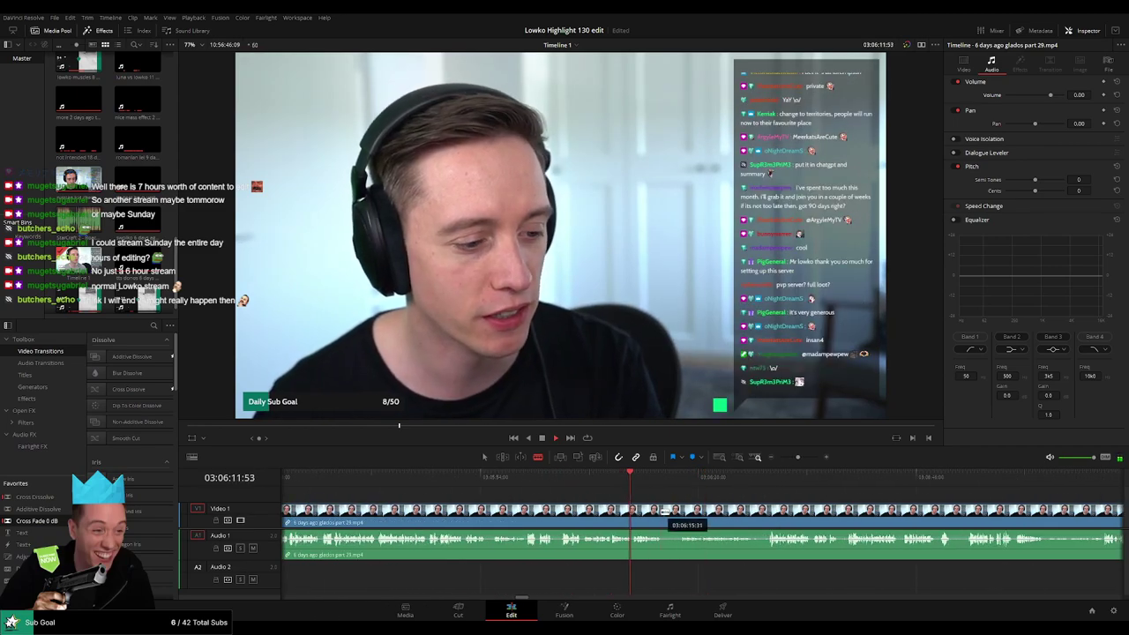
{"action": "left_click", "coordinate": [485, 483]}
{"action": "scroll", "coordinate": [618, 511], "scroll_direction": "left", "scroll_amount": 3}
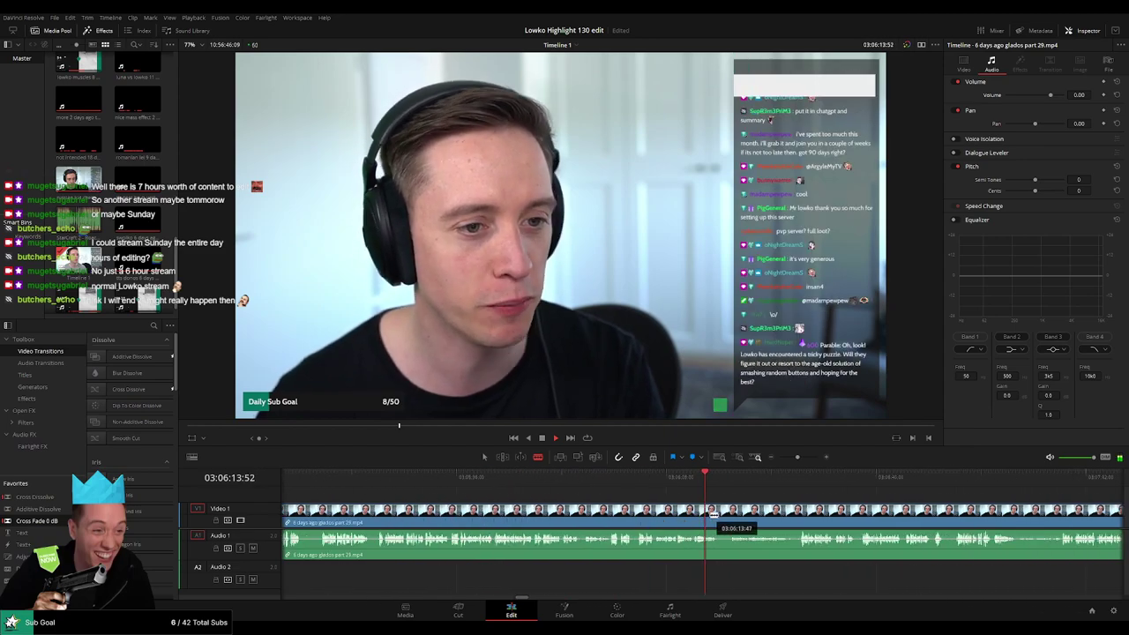
{"action": "scroll", "coordinate": [721, 514], "scroll_direction": "up", "scroll_amount": 1}
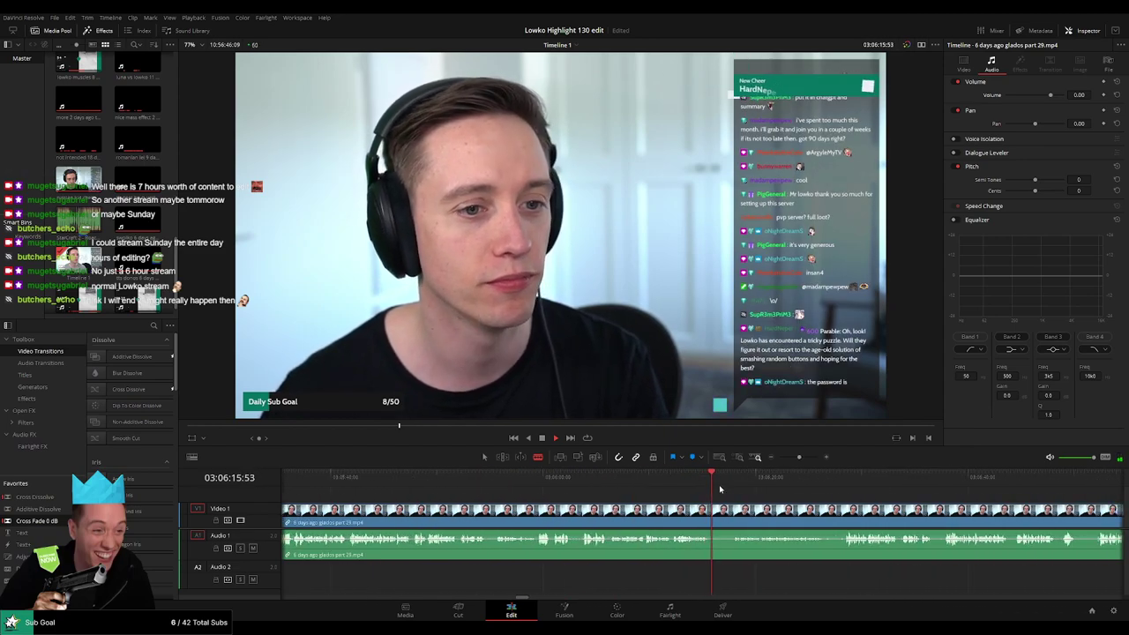
{"action": "key", "text": "ctrl+b"}
Ripple-delete the cut-out section and add a Cross Fade 0 dB at the audio join.
{"action": "left_click", "coordinate": [685, 524]}
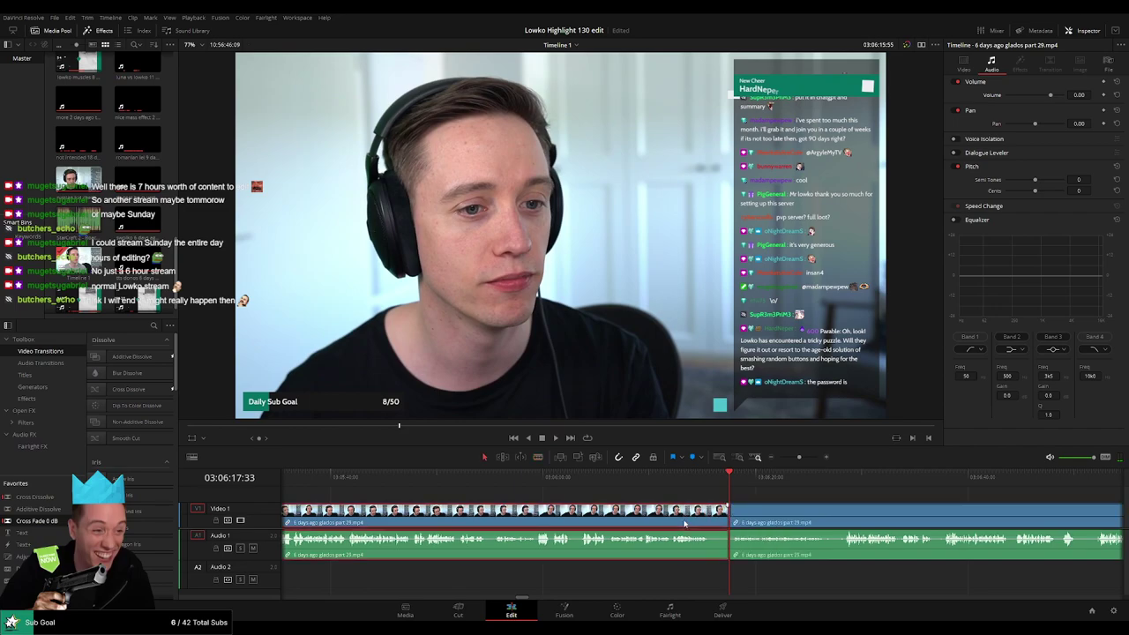
{"action": "key", "text": "BackSpace"}
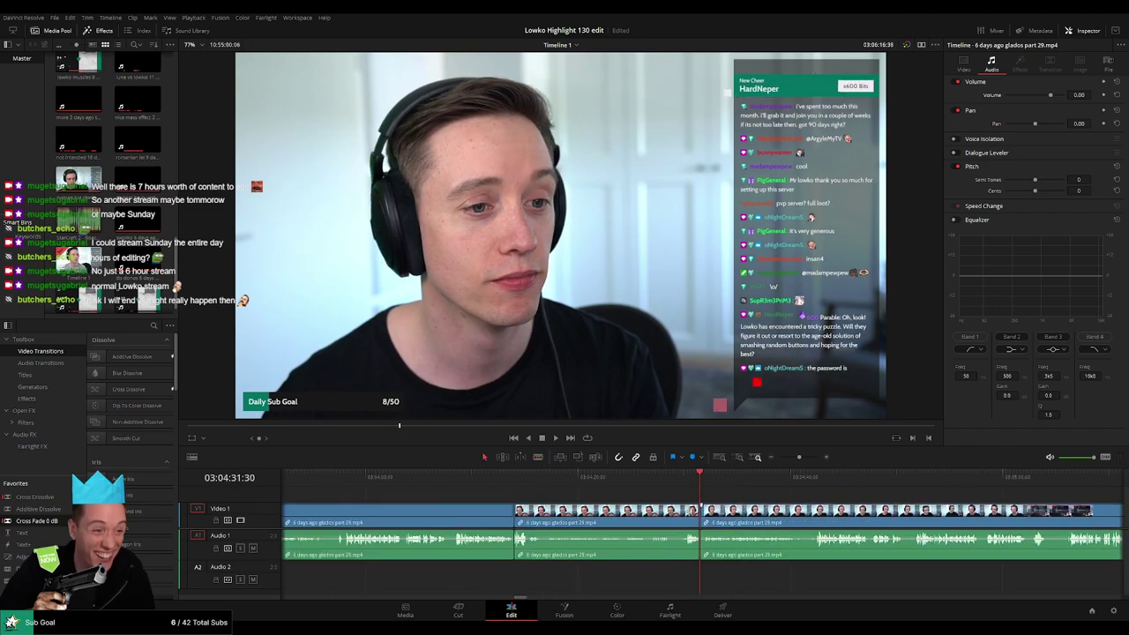
{"action": "left_click_drag", "start_coordinate": [59, 522], "coordinate": [553, 543]}
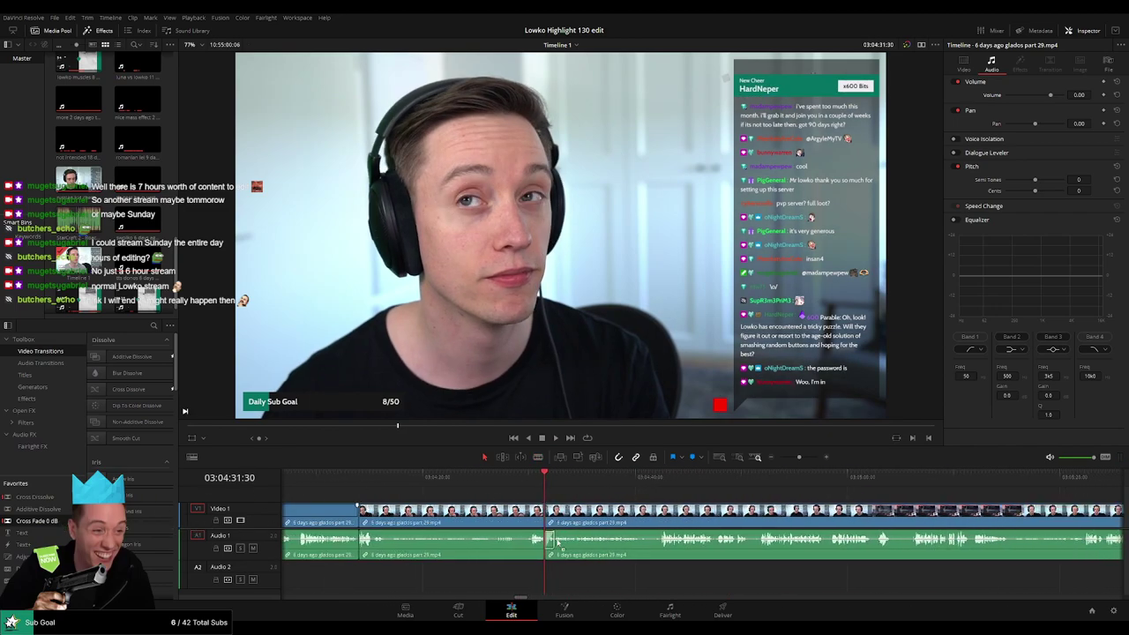
{"action": "key", "text": "space"}
{"action": "key", "text": "space"}
{"action": "key", "text": "space"}
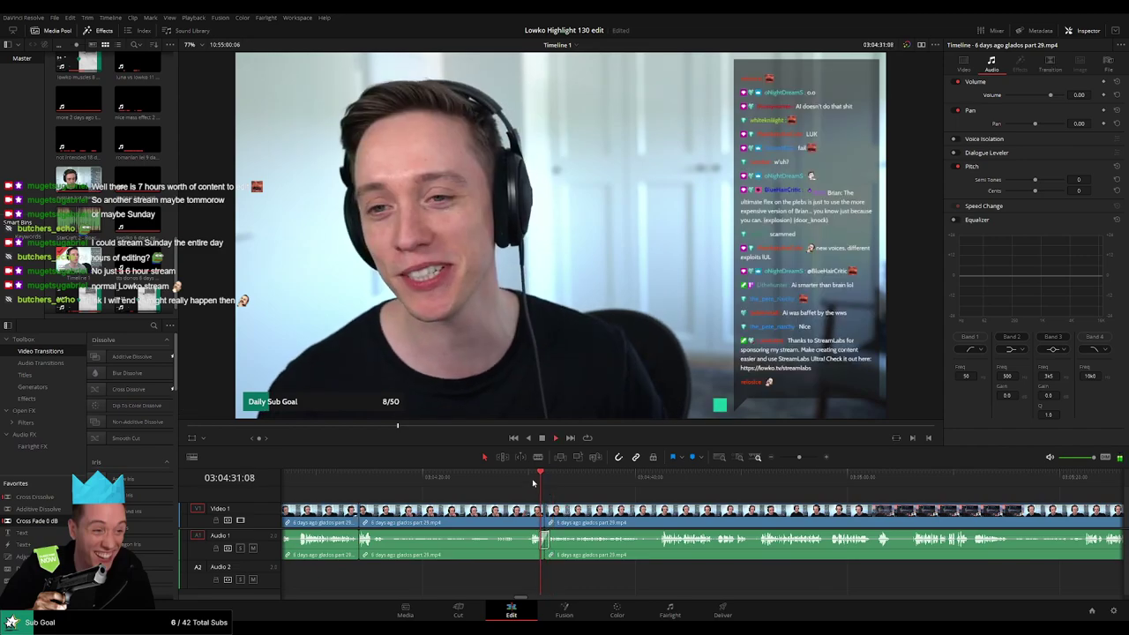
Blade the glados part 29 clip again near 03:04:51.
{"action": "scroll", "coordinate": [654, 514], "scroll_direction": "right", "scroll_amount": 3}
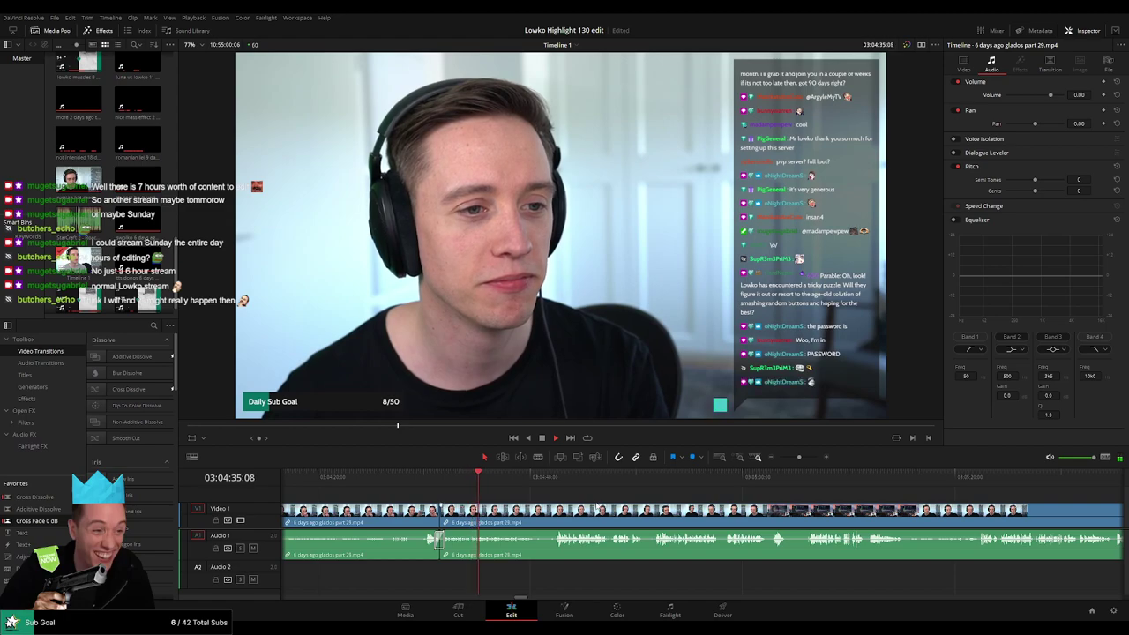
{"action": "scroll", "coordinate": [596, 507], "scroll_direction": "right", "scroll_amount": 2}
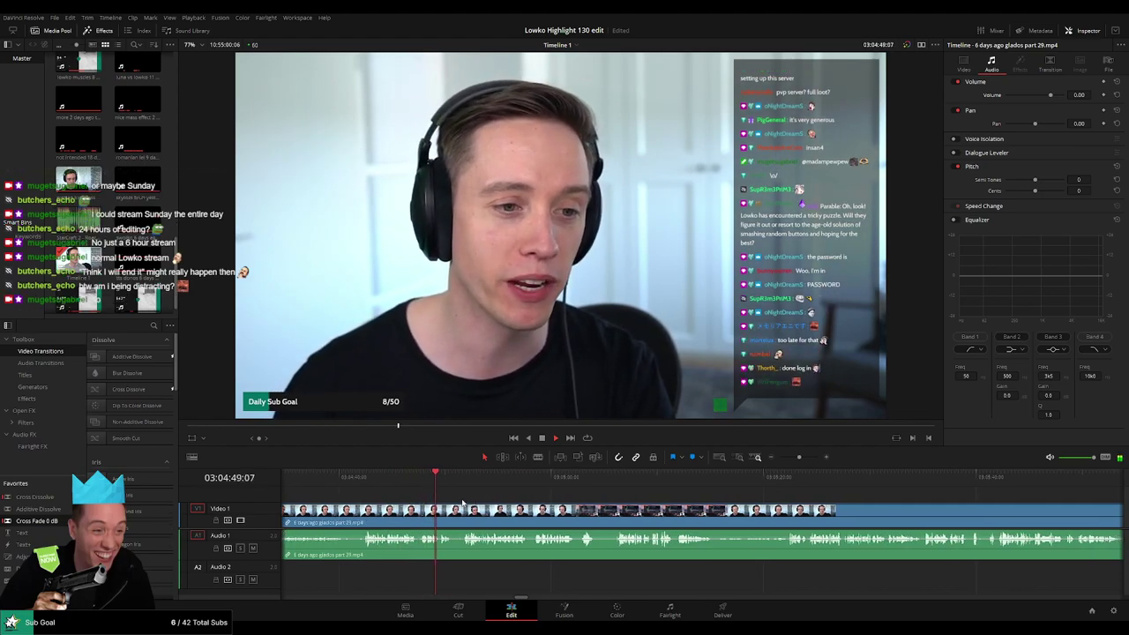
{"action": "key", "text": "b"}
{"action": "left_click", "coordinate": [437, 511]}
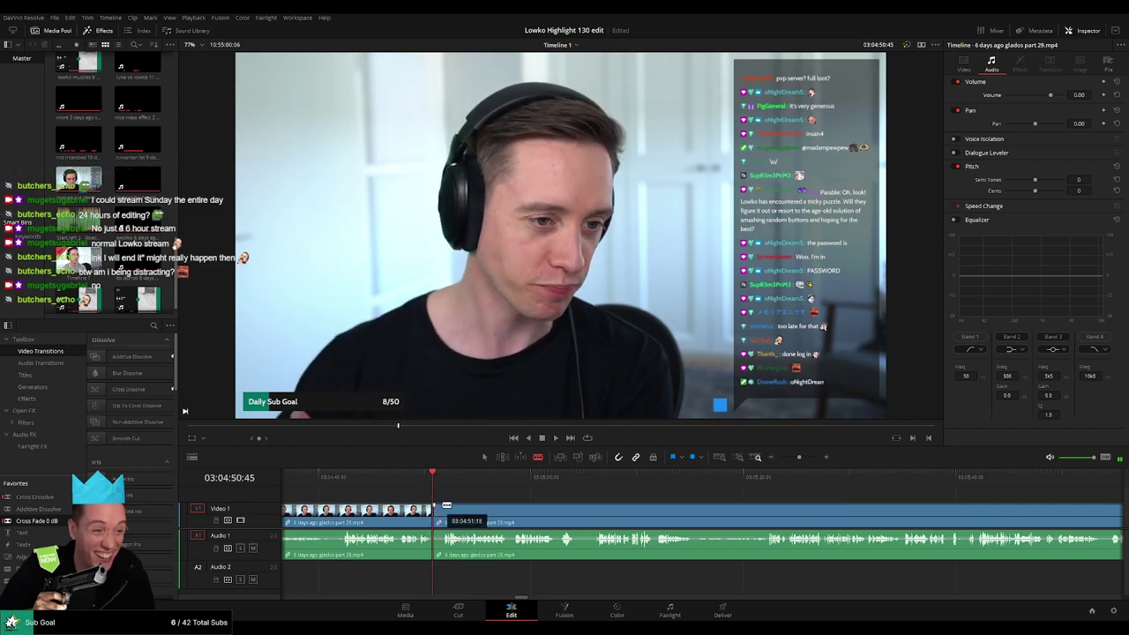
{"action": "left_click", "coordinate": [662, 477]}
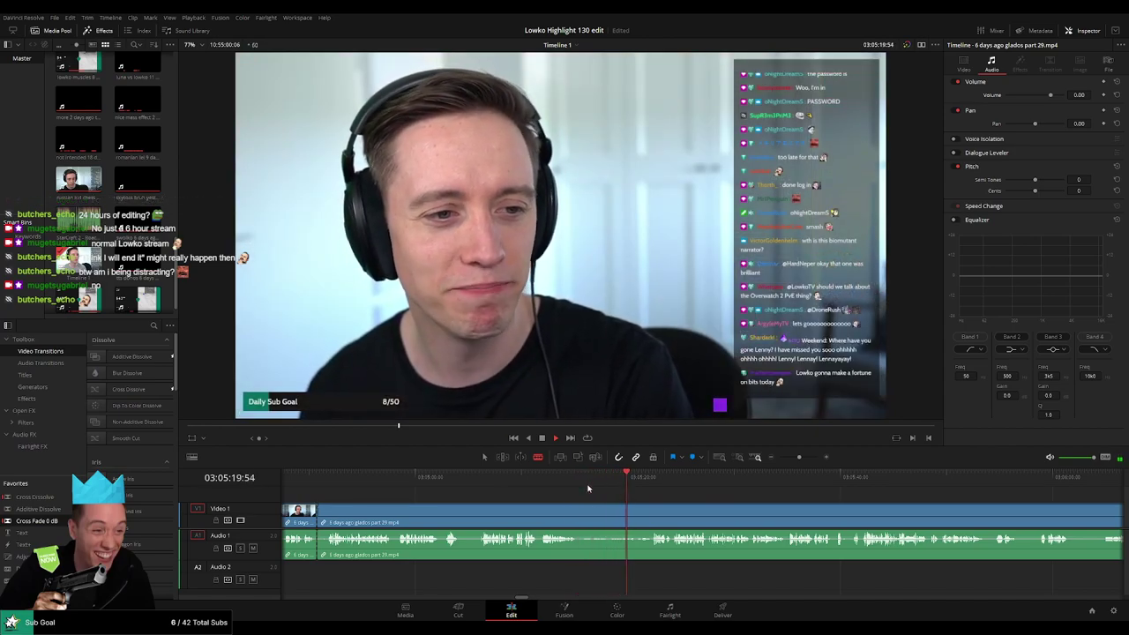
{"action": "scroll", "coordinate": [568, 501], "scroll_direction": "right", "scroll_amount": 3}
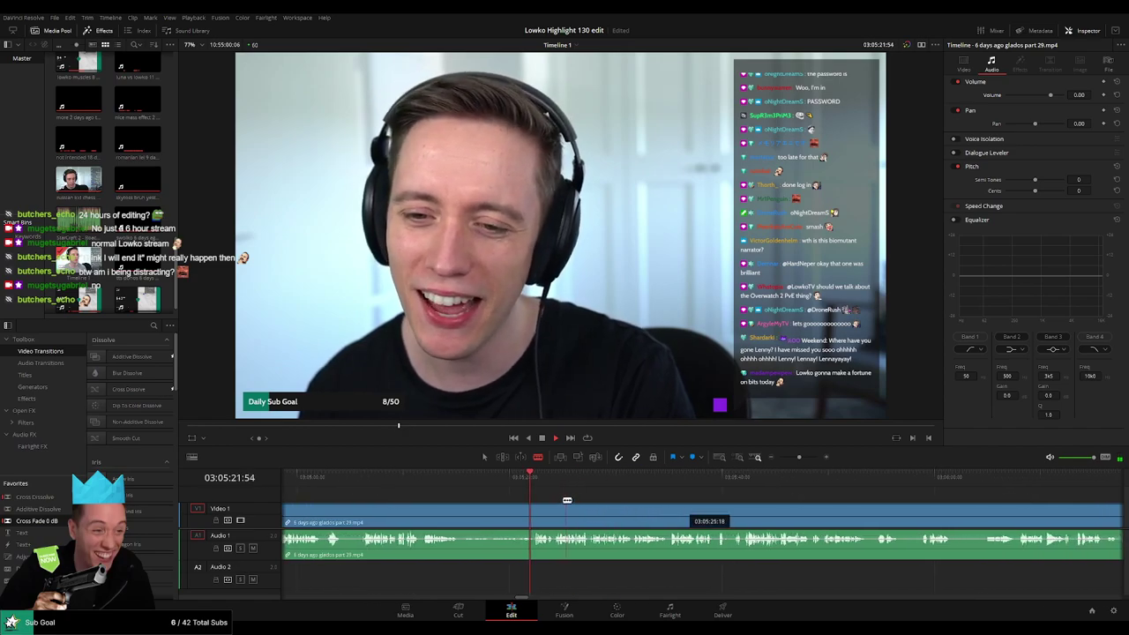
{"action": "left_click", "coordinate": [784, 476]}
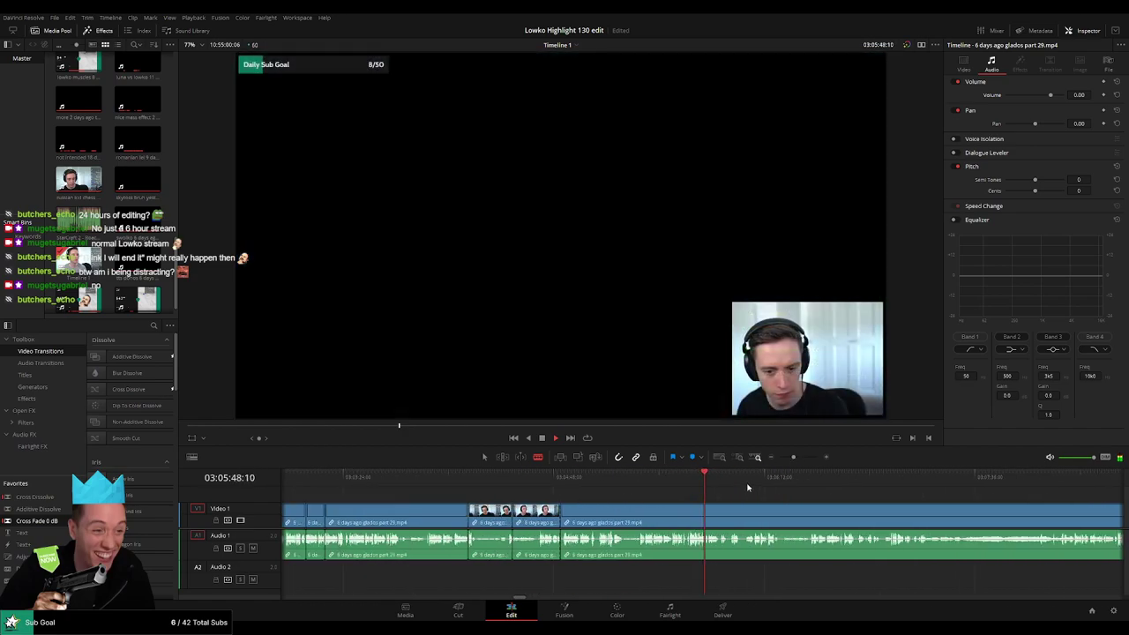
Split the clip at the V Rising menu footage around 03:05:22 and delete the part before.
{"action": "left_click", "coordinate": [768, 478]}
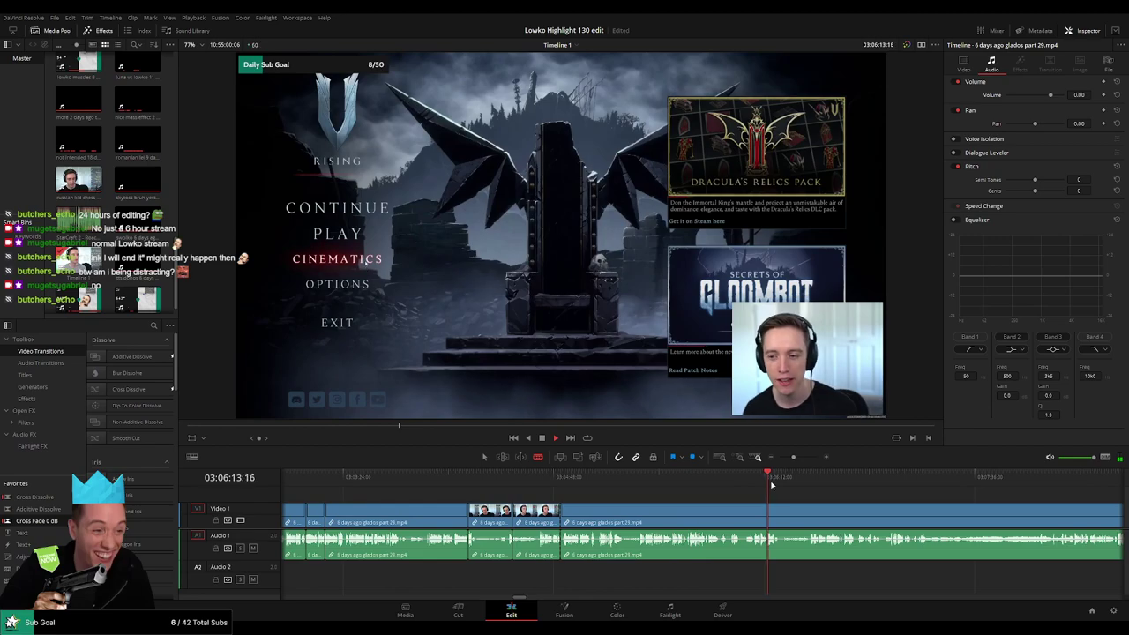
{"action": "scroll", "coordinate": [739, 502], "scroll_direction": "right", "scroll_amount": 3}
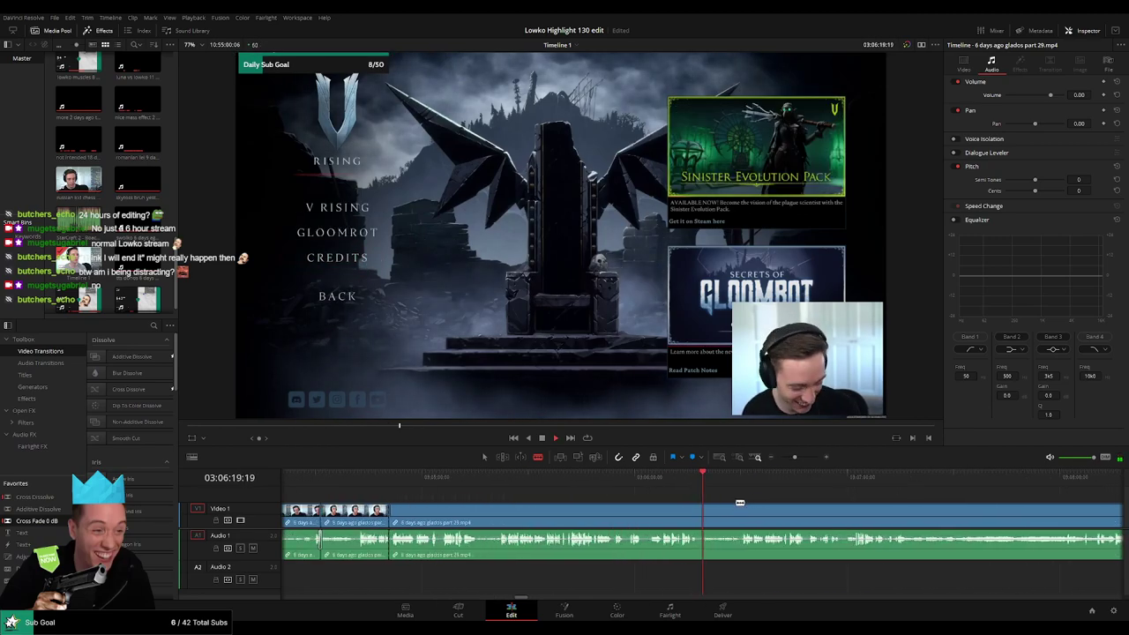
{"action": "scroll", "coordinate": [739, 503], "scroll_direction": "right", "scroll_amount": 3}
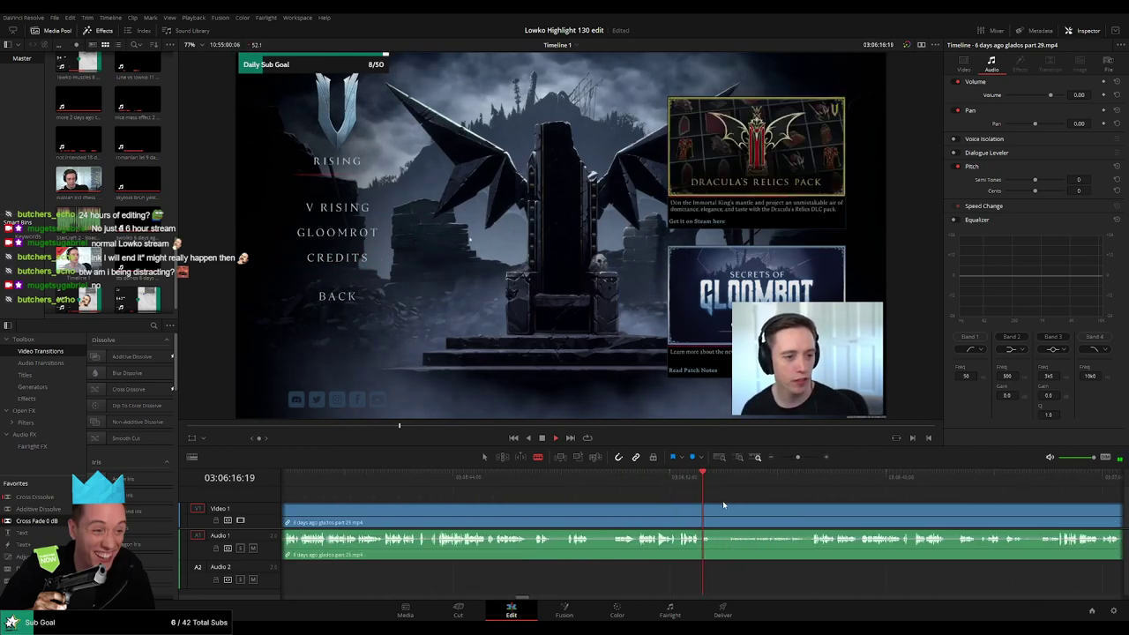
{"action": "key", "text": "ctrl+b"}
{"action": "left_click", "coordinate": [667, 518]}
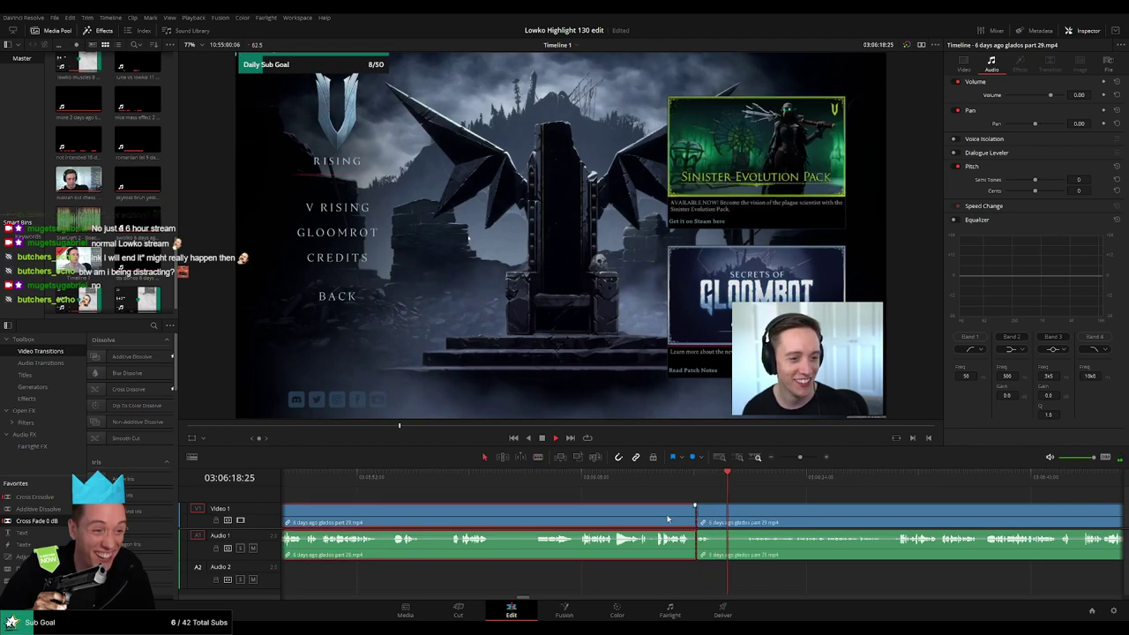
{"action": "key", "text": "space"}
{"action": "key", "text": "Delete"}
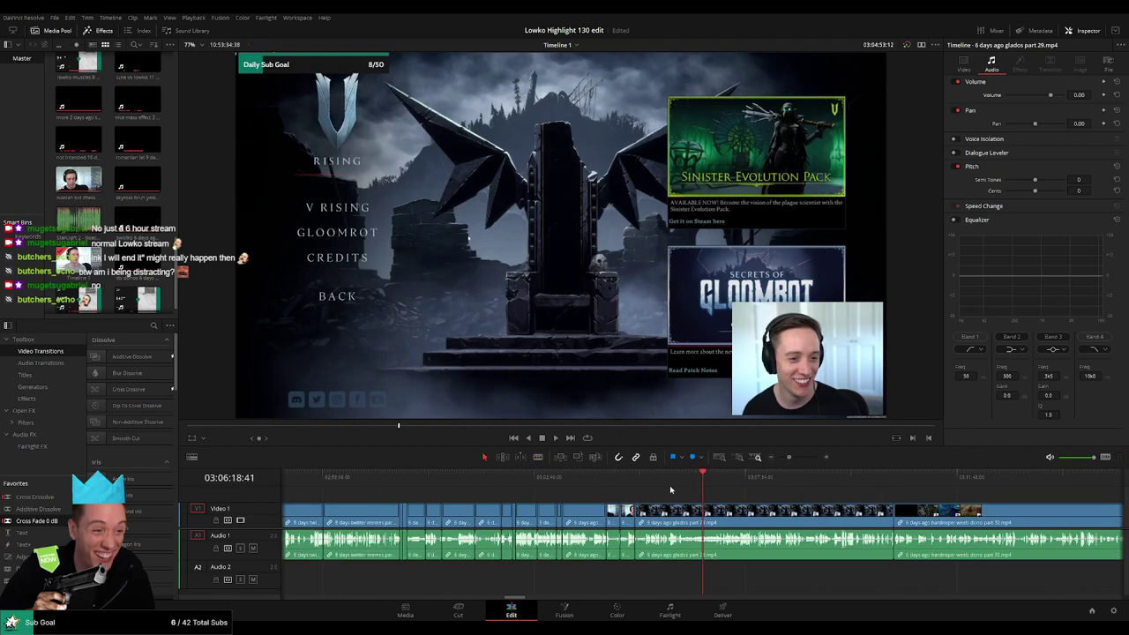
Zoom the timeline in and play through the glados part 29 clip from 03:05:09.
{"action": "left_click", "coordinate": [650, 477]}
{"action": "left_click_drag", "start_coordinate": [788, 458], "coordinate": [804, 458]}
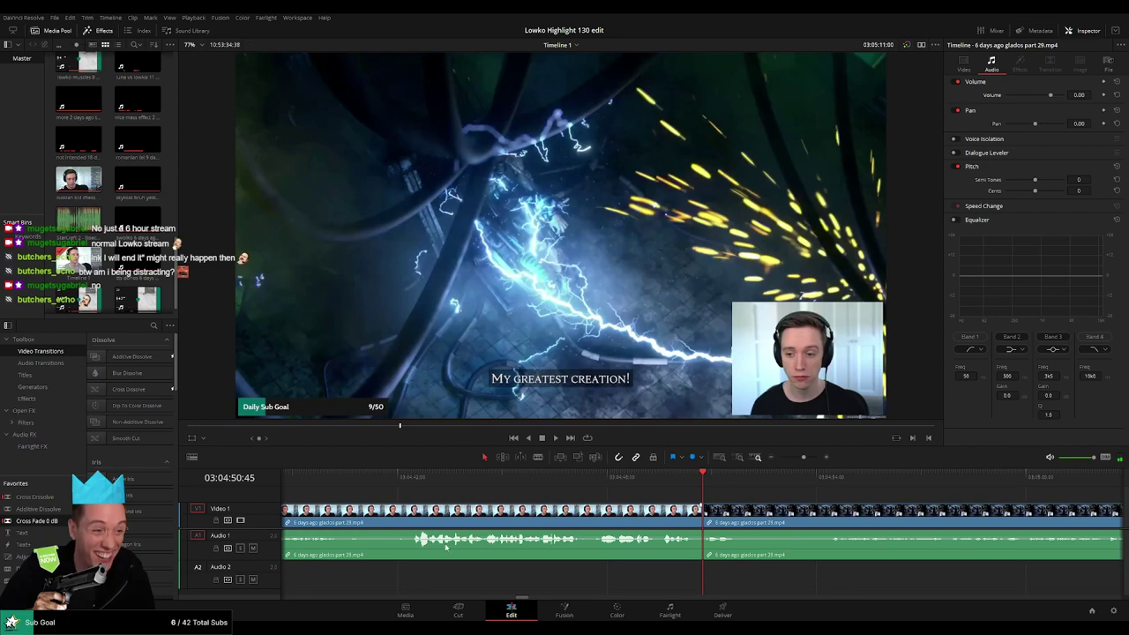
{"action": "scroll", "coordinate": [703, 544], "scroll_direction": "down", "scroll_amount": 2}
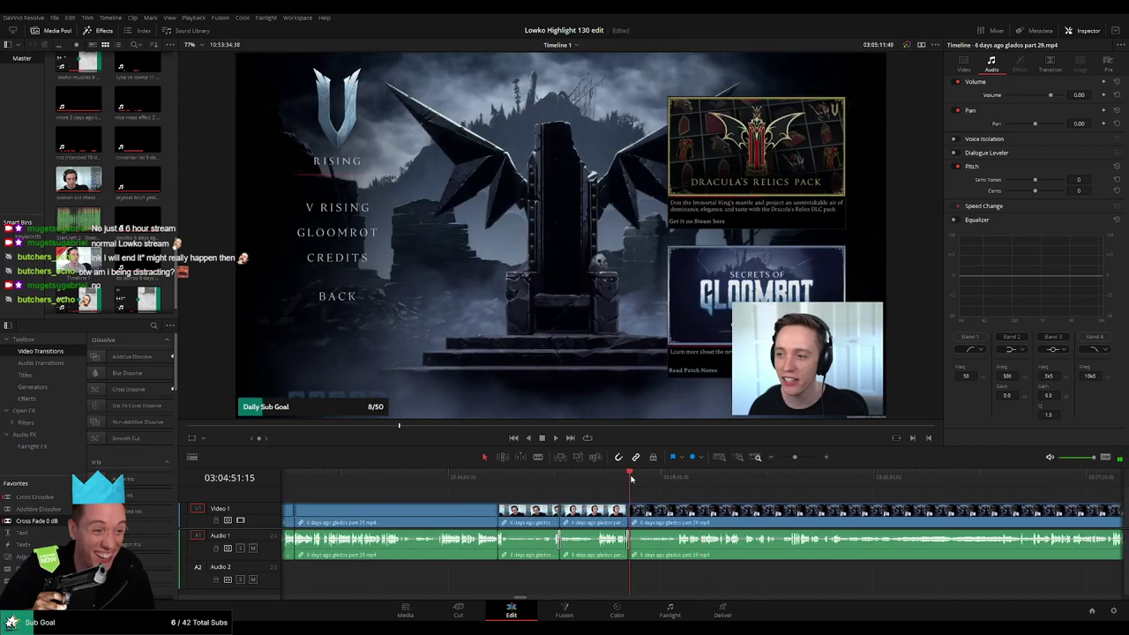
{"action": "key", "text": "space"}
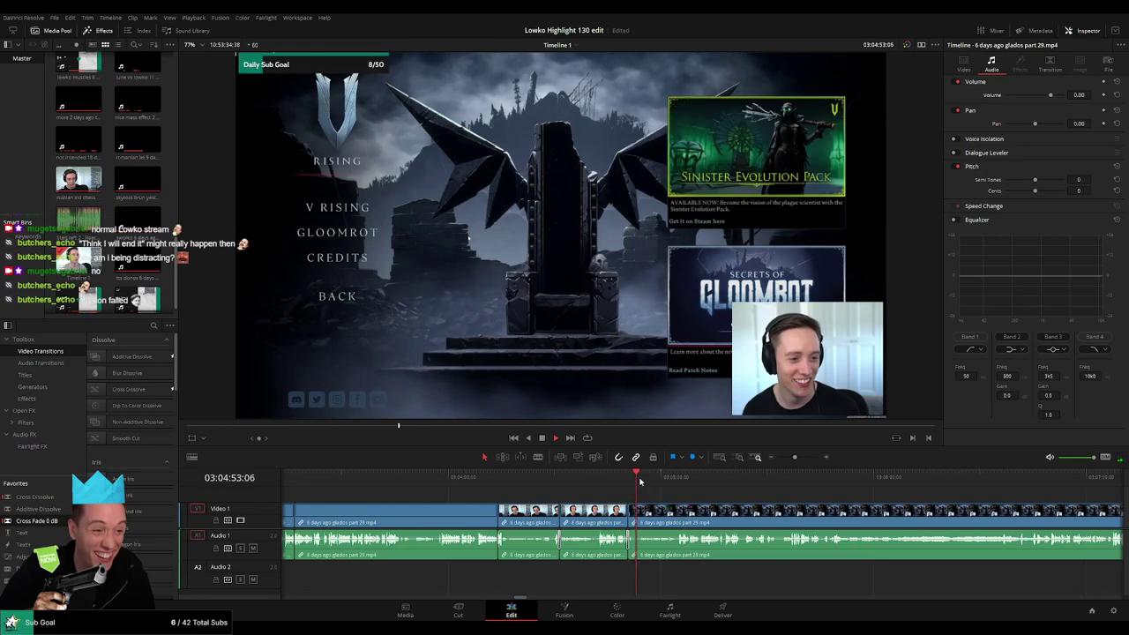
{"action": "scroll", "coordinate": [617, 490], "scroll_direction": "right", "scroll_amount": 2}
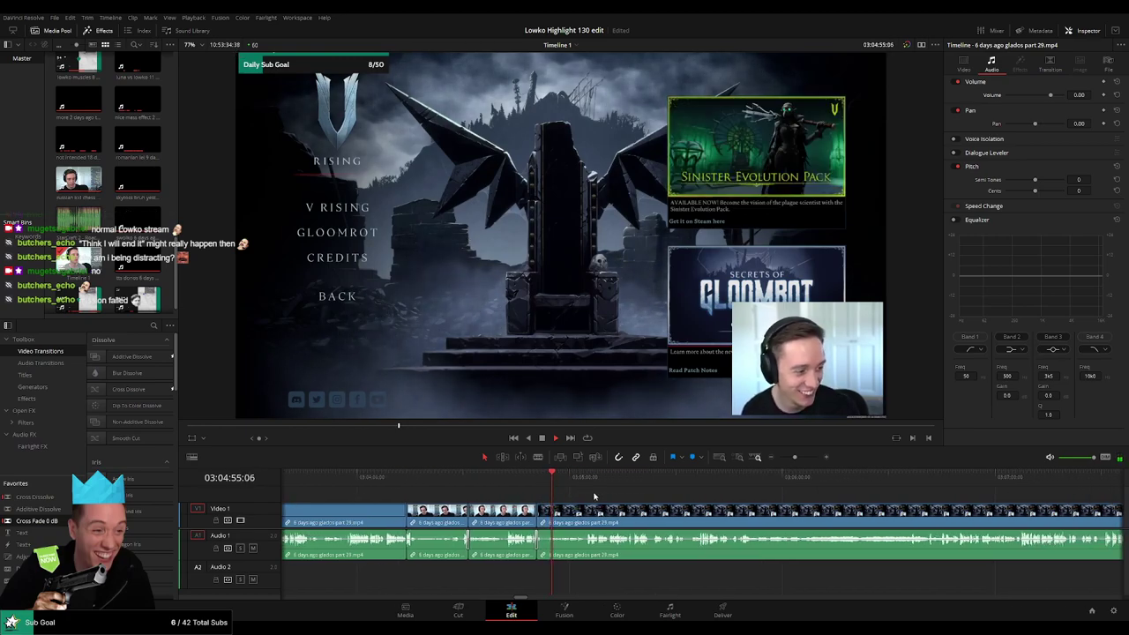
{"action": "scroll", "coordinate": [595, 496], "scroll_direction": "up", "scroll_amount": 2}
{"action": "scroll", "coordinate": [599, 494], "scroll_direction": "right", "scroll_amount": 1}
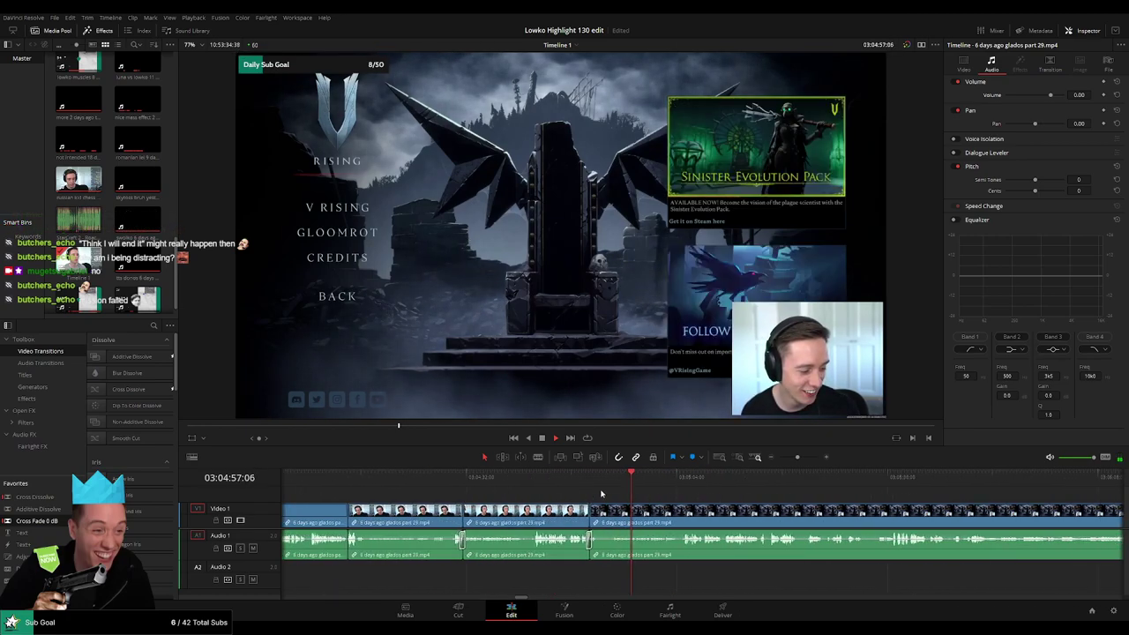
{"action": "scroll", "coordinate": [600, 494], "scroll_direction": "right", "scroll_amount": 2}
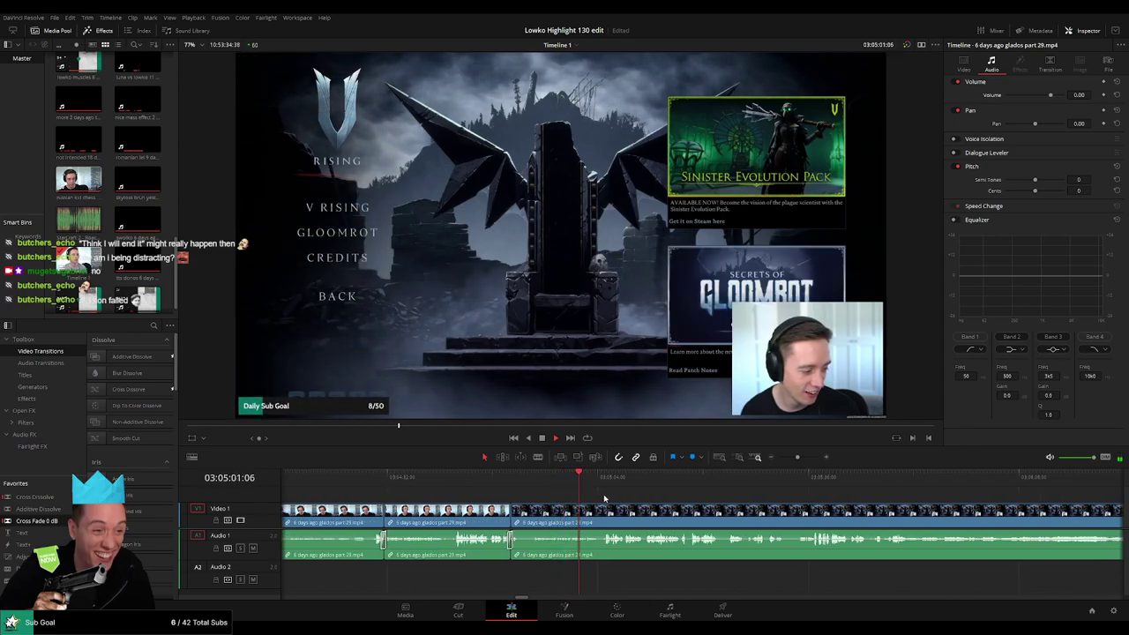
{"action": "scroll", "coordinate": [602, 499], "scroll_direction": "left", "scroll_amount": 2}
{"action": "scroll", "coordinate": [592, 499], "scroll_direction": "right", "scroll_amount": 2}
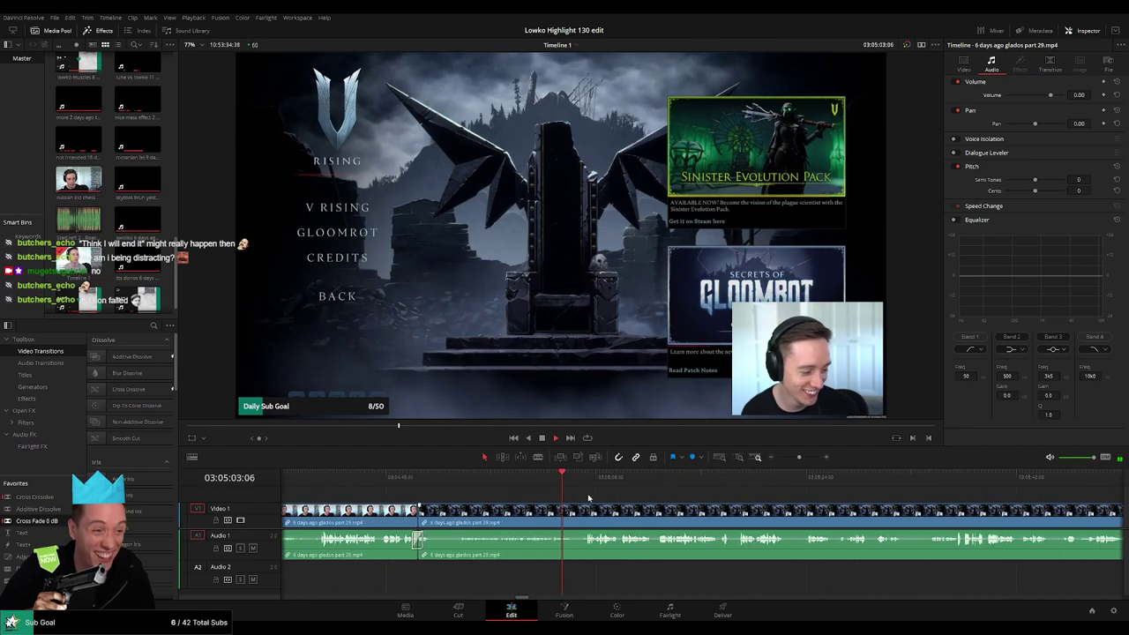
{"action": "scroll", "coordinate": [589, 499], "scroll_direction": "right", "scroll_amount": 2}
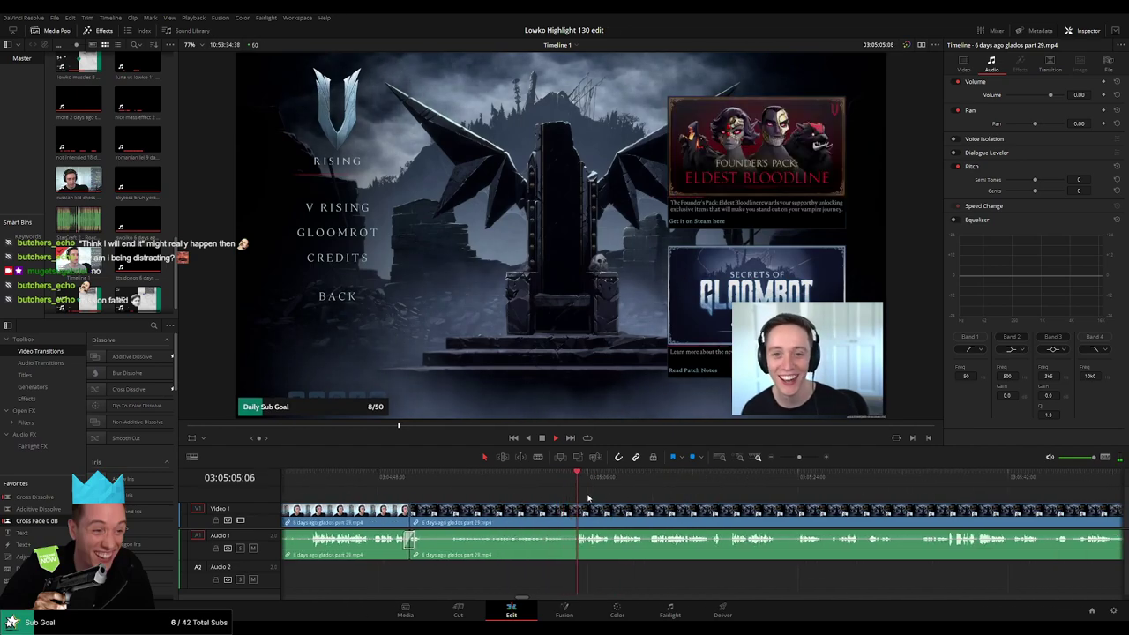
{"action": "scroll", "coordinate": [618, 501], "scroll_direction": "right", "scroll_amount": 2}
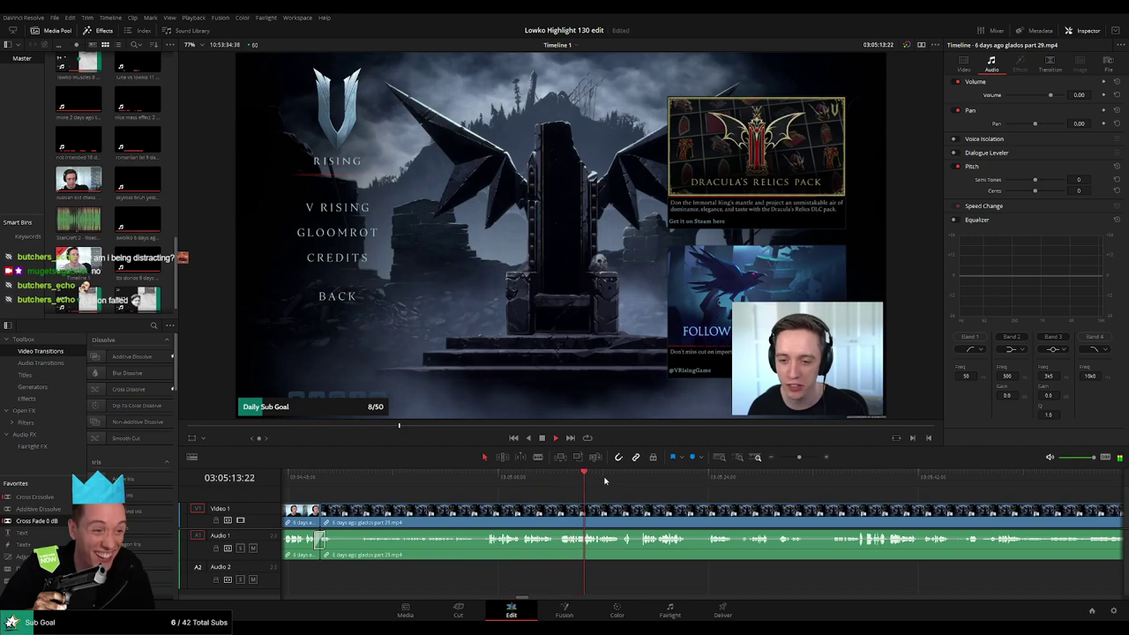
{"action": "scroll", "coordinate": [605, 481], "scroll_direction": "right", "scroll_amount": 3}
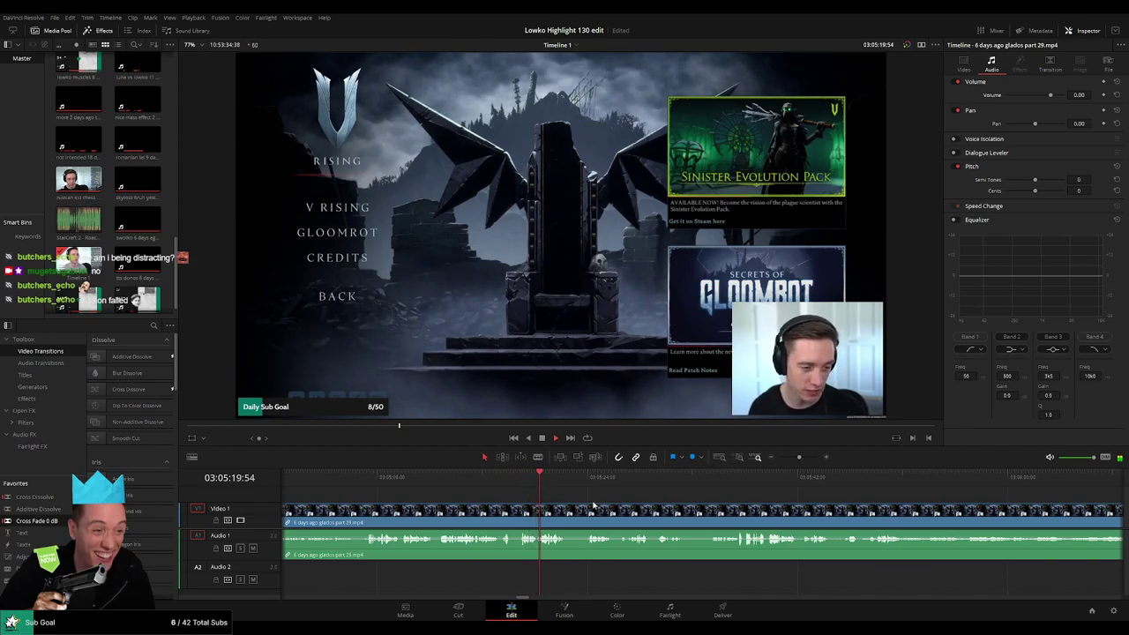
{"action": "scroll", "coordinate": [535, 503], "scroll_direction": "right", "scroll_amount": 2}
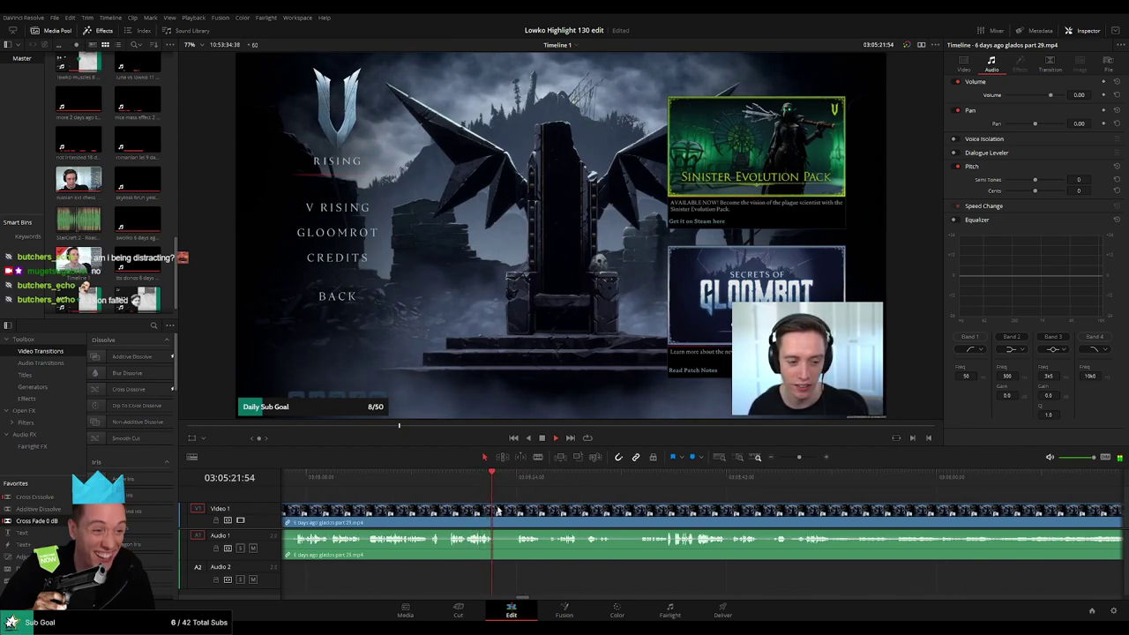
Blade the glados part 29 clip at the playhead and review the footage after it.
{"action": "key", "text": "b"}
{"action": "left_click", "coordinate": [497, 517]}
{"action": "left_click_drag", "start_coordinate": [547, 476], "coordinate": [588, 476]}
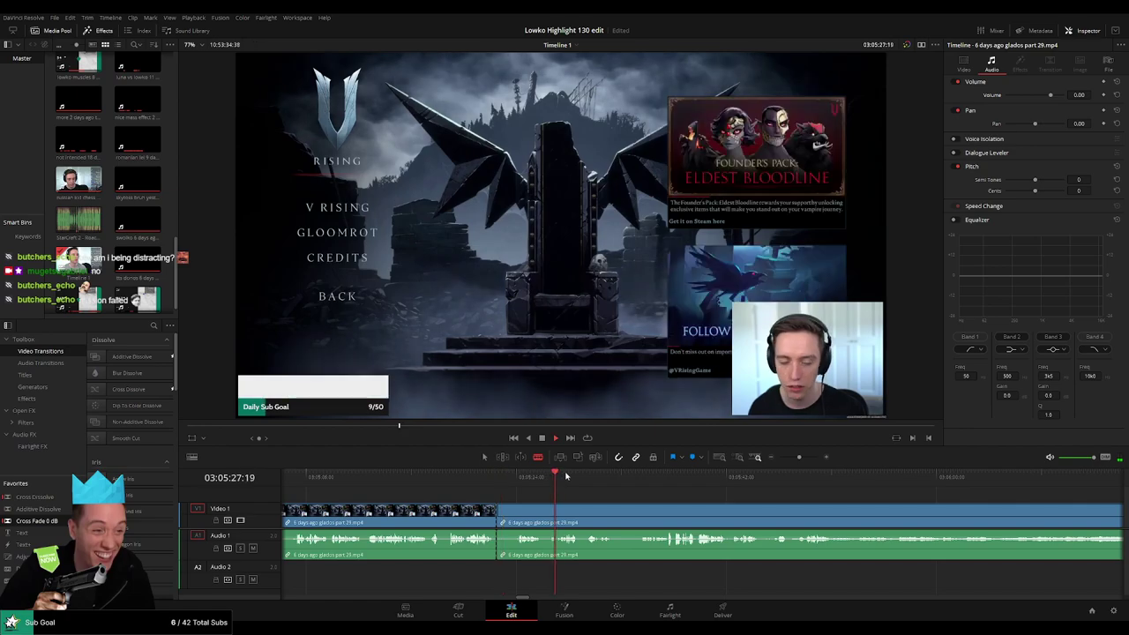
{"action": "key", "text": "space"}
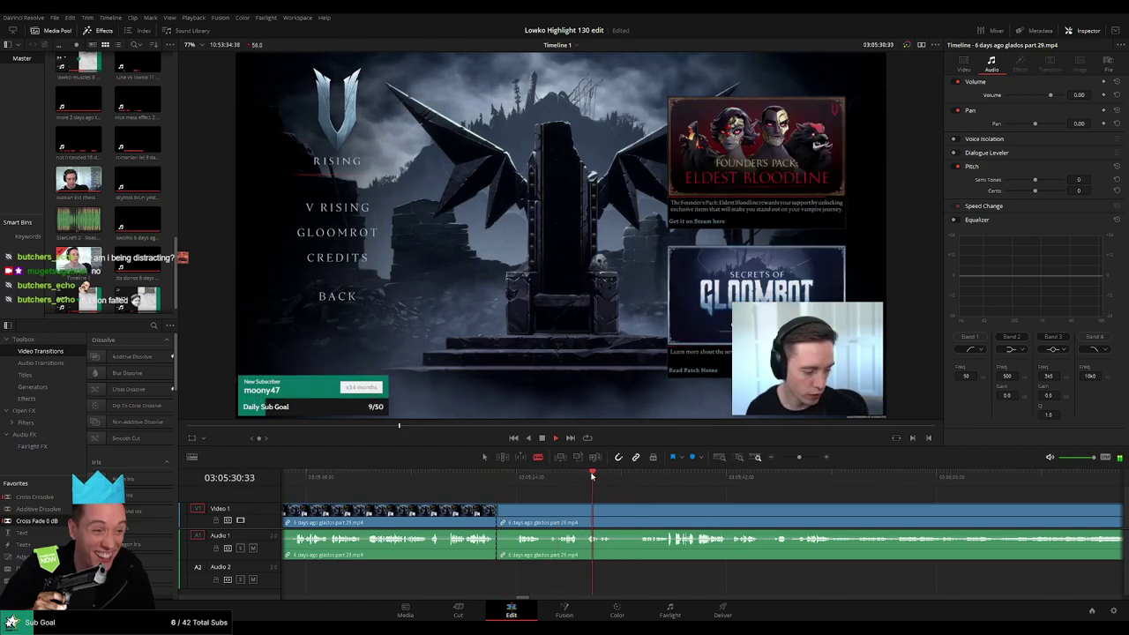
{"action": "left_click", "coordinate": [645, 476]}
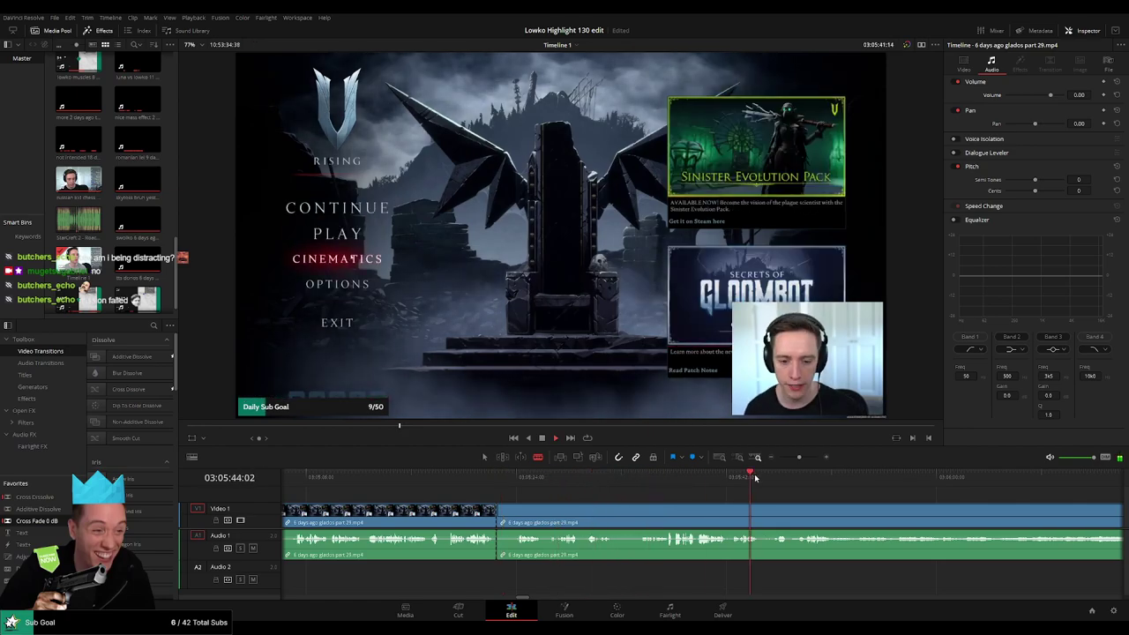
{"action": "scroll", "coordinate": [626, 481], "scroll_direction": "right", "scroll_amount": 3}
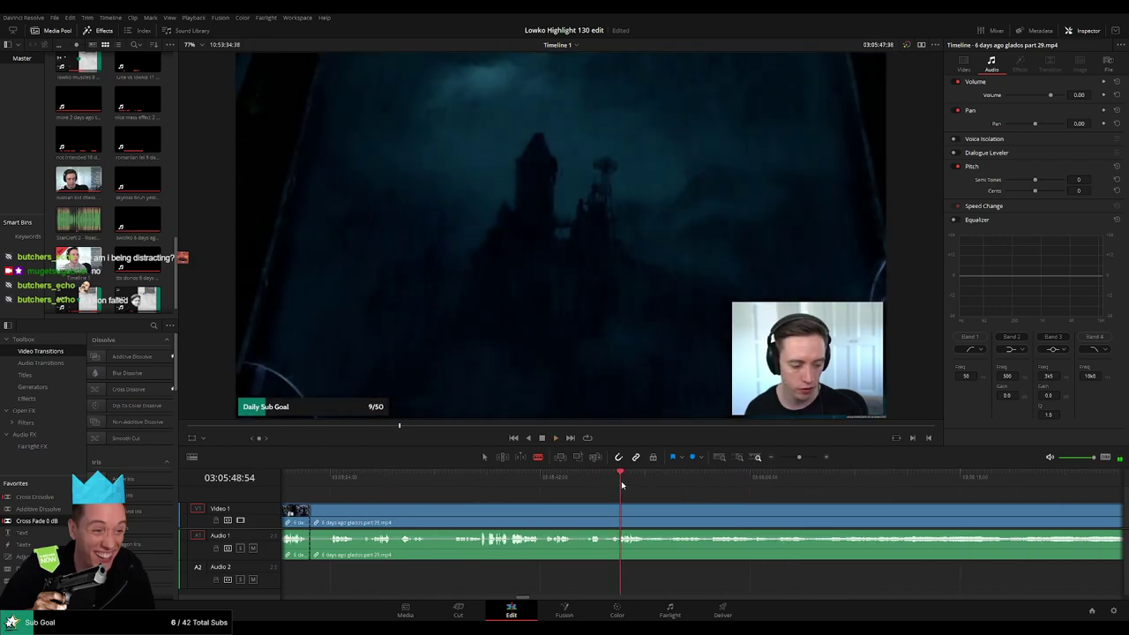
Scrub ahead through later V Rising footage to the vampire customisation screen.
{"action": "left_click", "coordinate": [805, 477]}
{"action": "scroll", "coordinate": [789, 481], "scroll_direction": "right", "scroll_amount": 3}
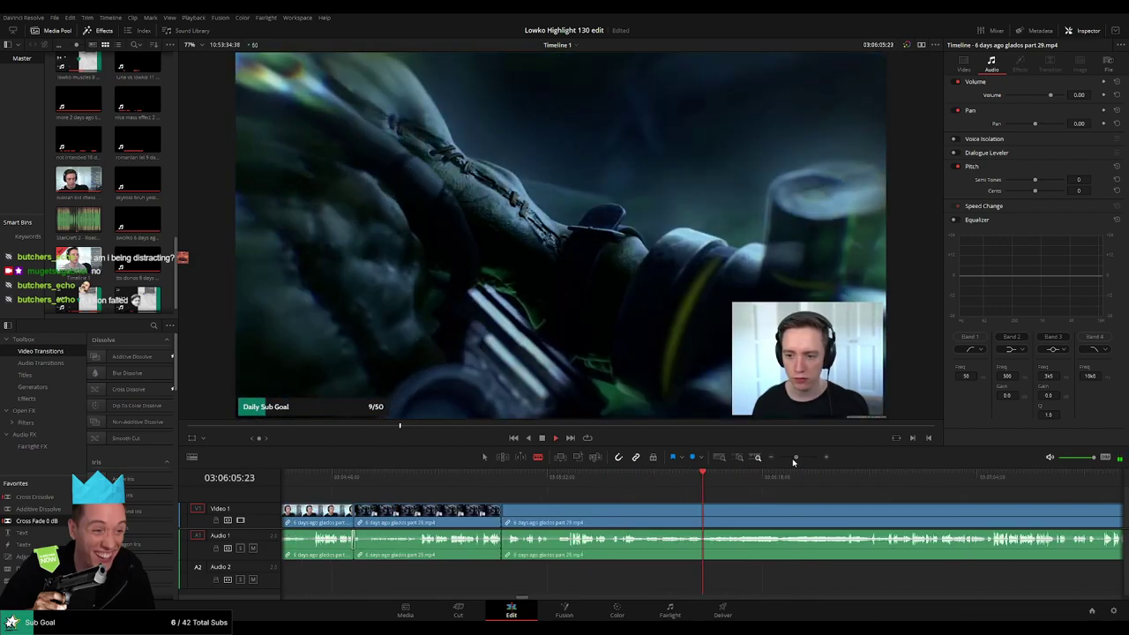
{"action": "left_click", "coordinate": [742, 477]}
{"action": "left_click_drag", "start_coordinate": [756, 483], "coordinate": [825, 481]}
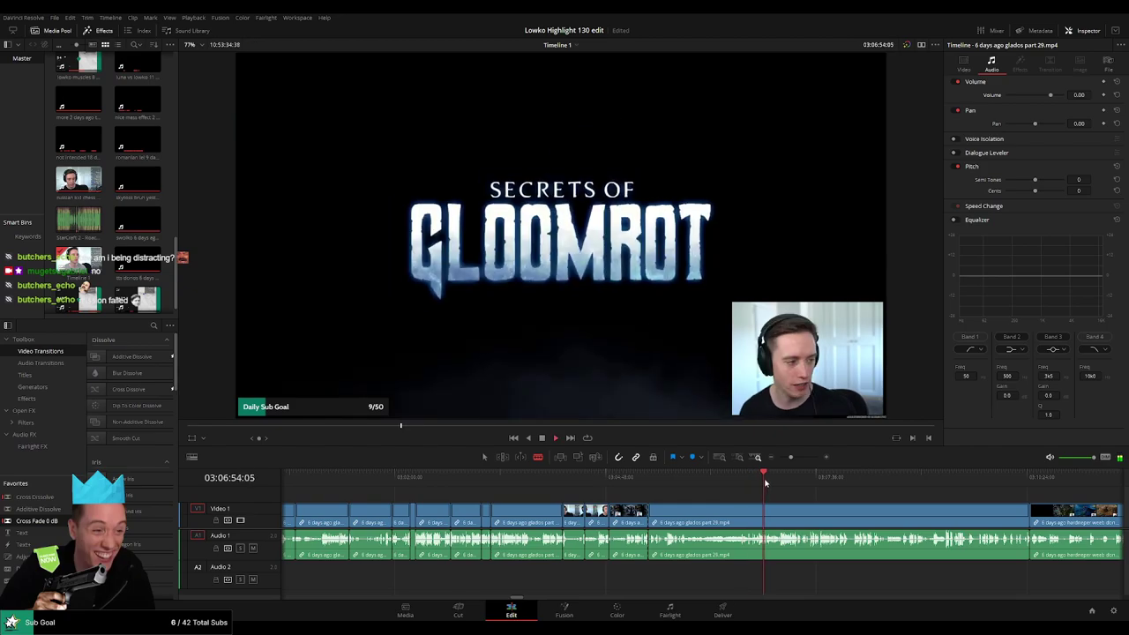
{"action": "key", "text": "space"}
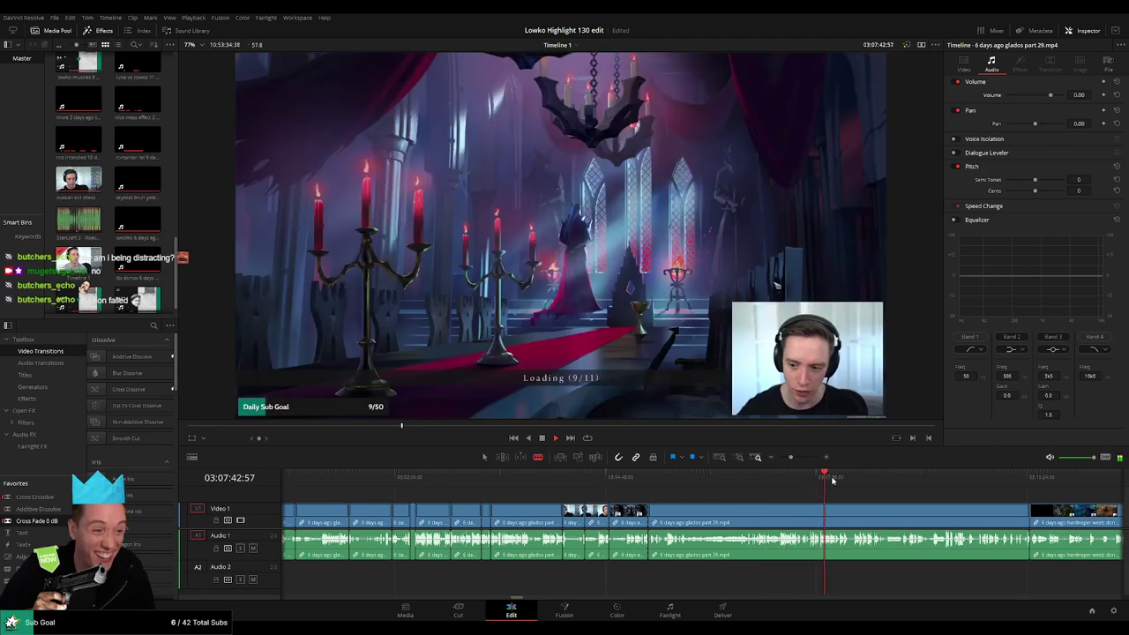
{"action": "scroll", "coordinate": [829, 492], "scroll_direction": "up", "scroll_amount": 5}
{"action": "left_click_drag", "start_coordinate": [577, 484], "coordinate": [942, 491]}
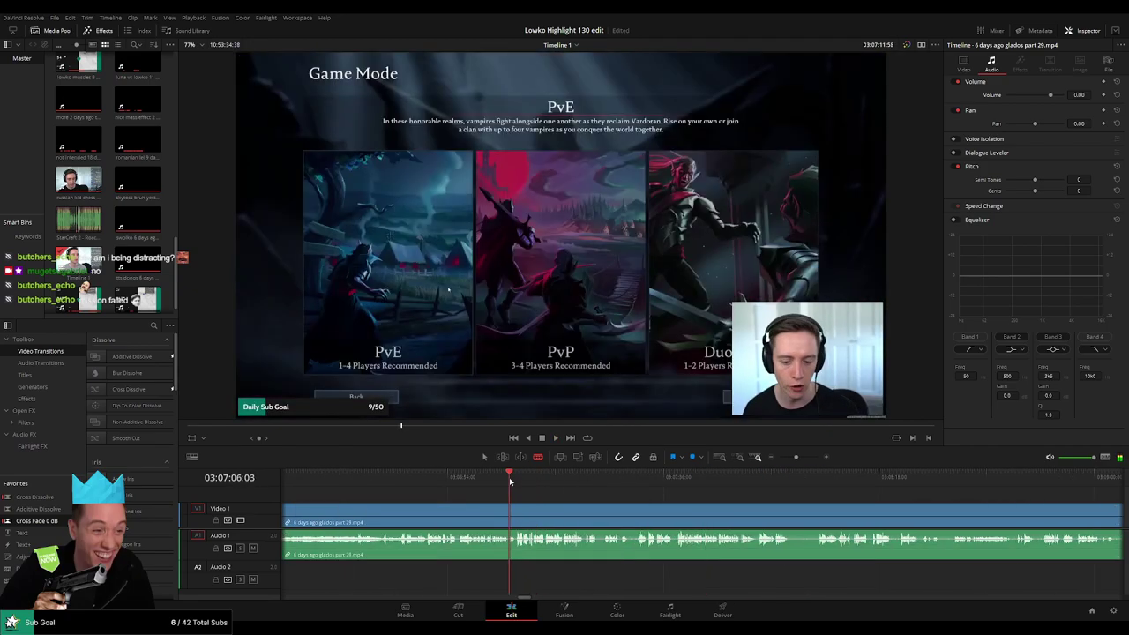
{"action": "scroll", "coordinate": [942, 491], "scroll_direction": "right", "scroll_amount": 3}
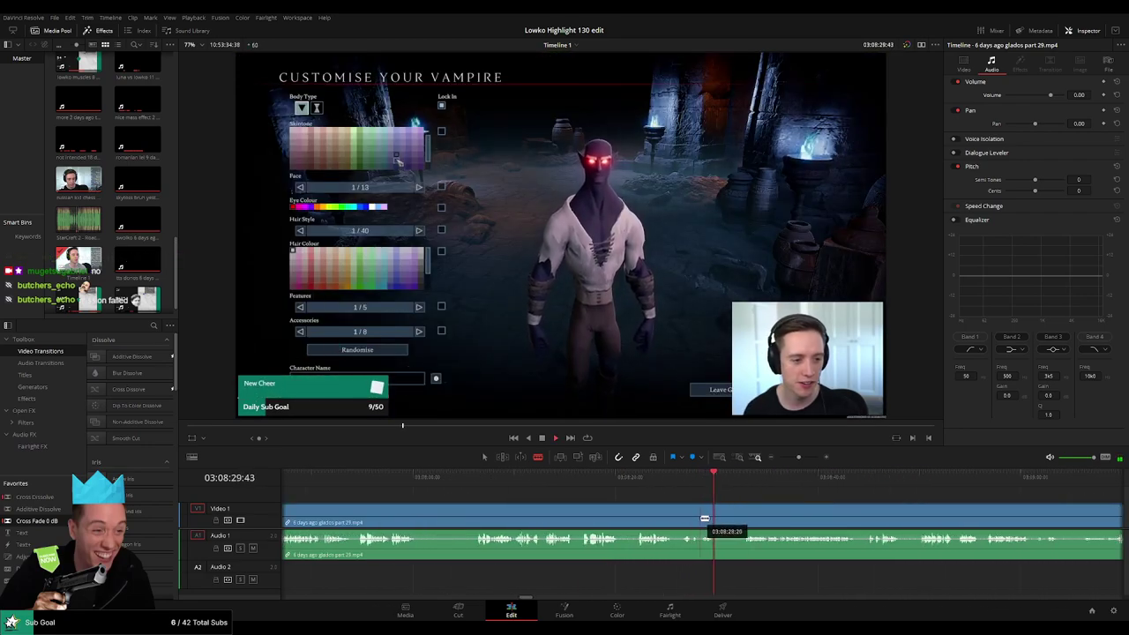
Undo the stray cut, close the gap between clips, and play across the join.
{"action": "key", "text": "a"}
{"action": "key", "text": "ctrl+z"}
{"action": "left_click", "coordinate": [692, 514]}
{"action": "key", "text": "Delete"}
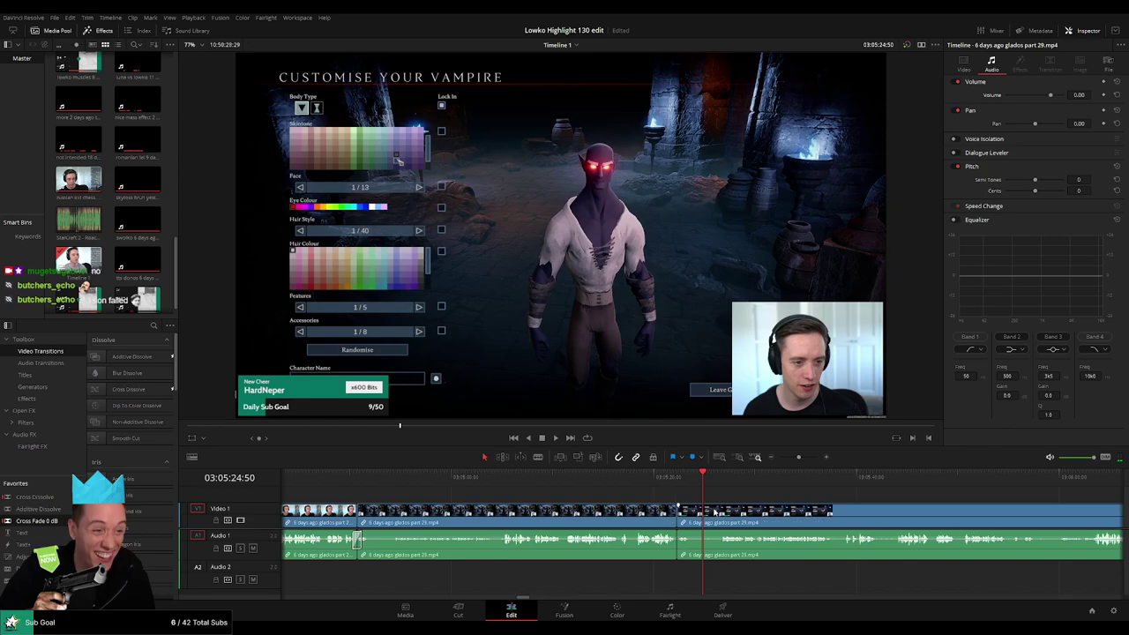
{"action": "key", "text": "space"}
{"action": "scroll", "coordinate": [653, 494], "scroll_direction": "right", "scroll_amount": 3}
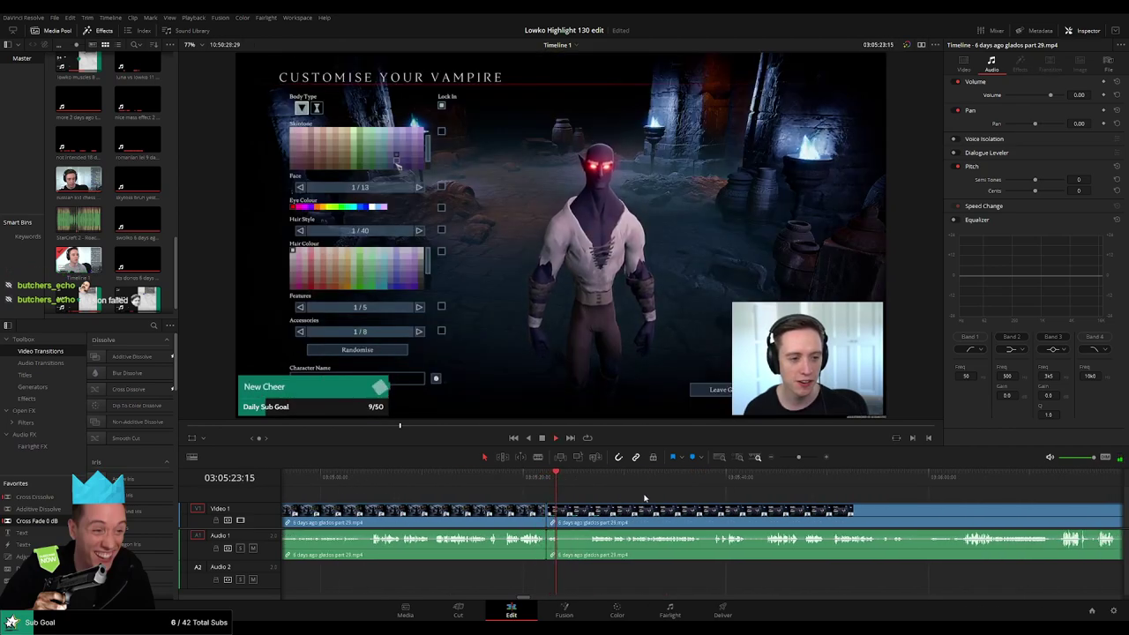
Scrub through the later footage to the vampire customiser around 03:08:12.
{"action": "key", "text": "Down"}
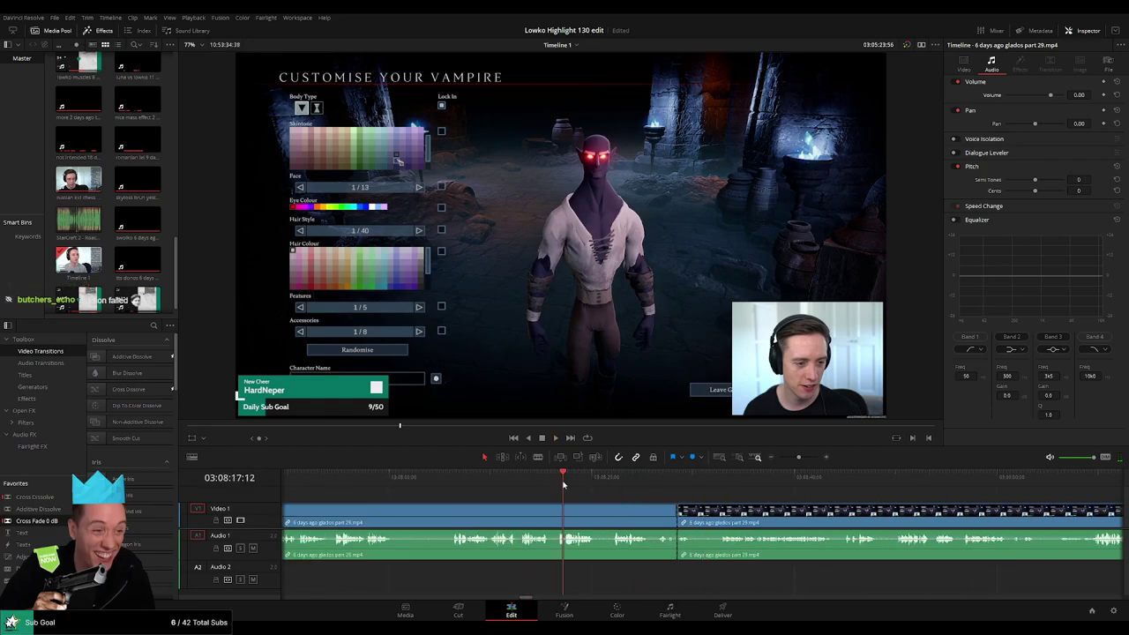
{"action": "key", "text": "ctrl+minus"}
{"action": "left_click", "coordinate": [657, 477]}
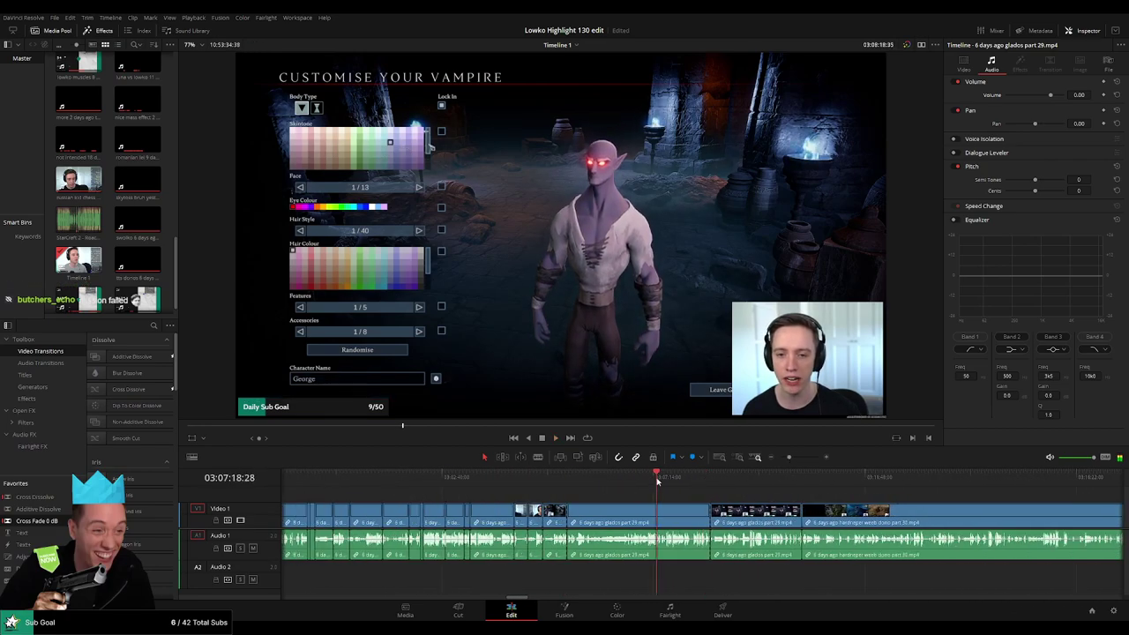
{"action": "left_click_drag", "start_coordinate": [657, 477], "coordinate": [677, 477]}
{"action": "key", "text": "ctrl+equal"}
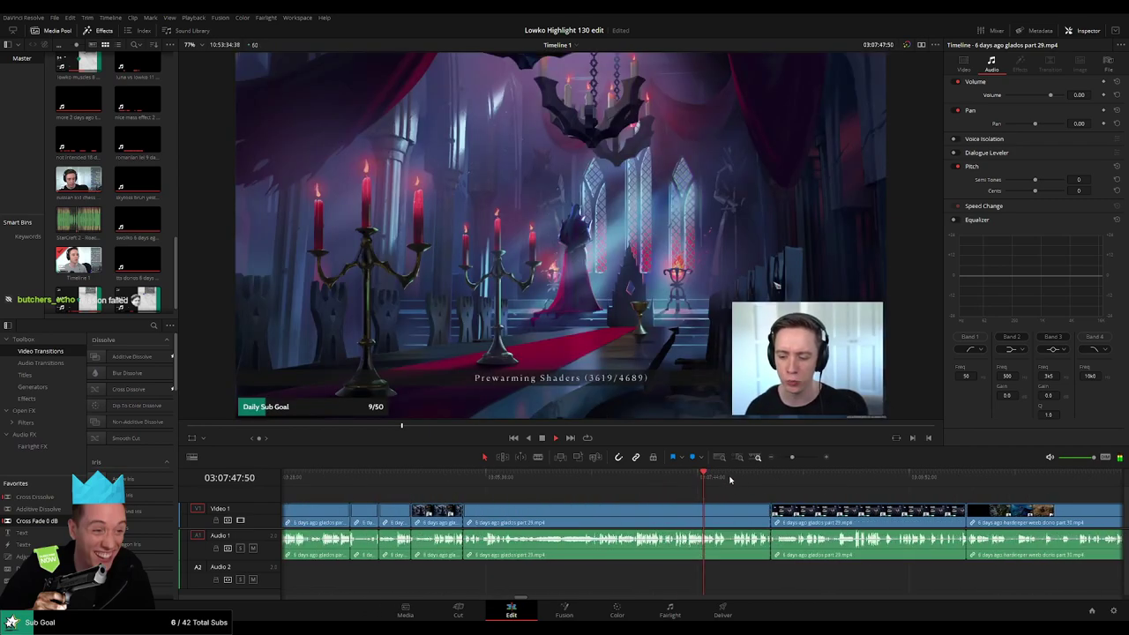
{"action": "left_click", "coordinate": [737, 477]}
{"action": "key", "text": "space"}
{"action": "key", "text": "ctrl+equal"}
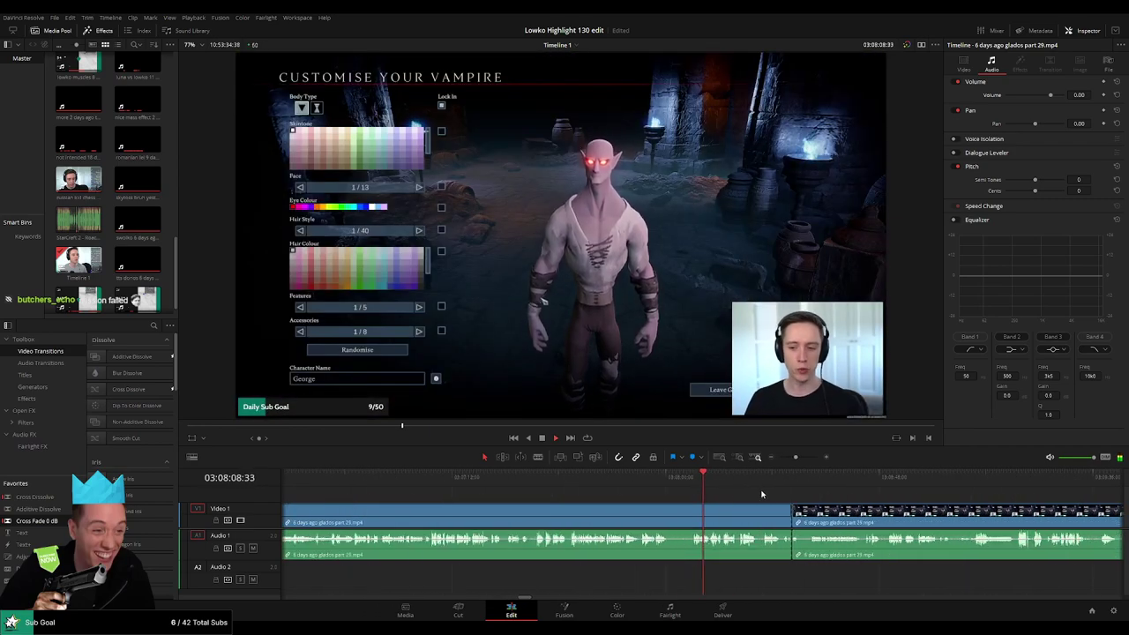
{"action": "left_click", "coordinate": [720, 477]}
{"action": "left_click_drag", "start_coordinate": [720, 477], "coordinate": [774, 477]}
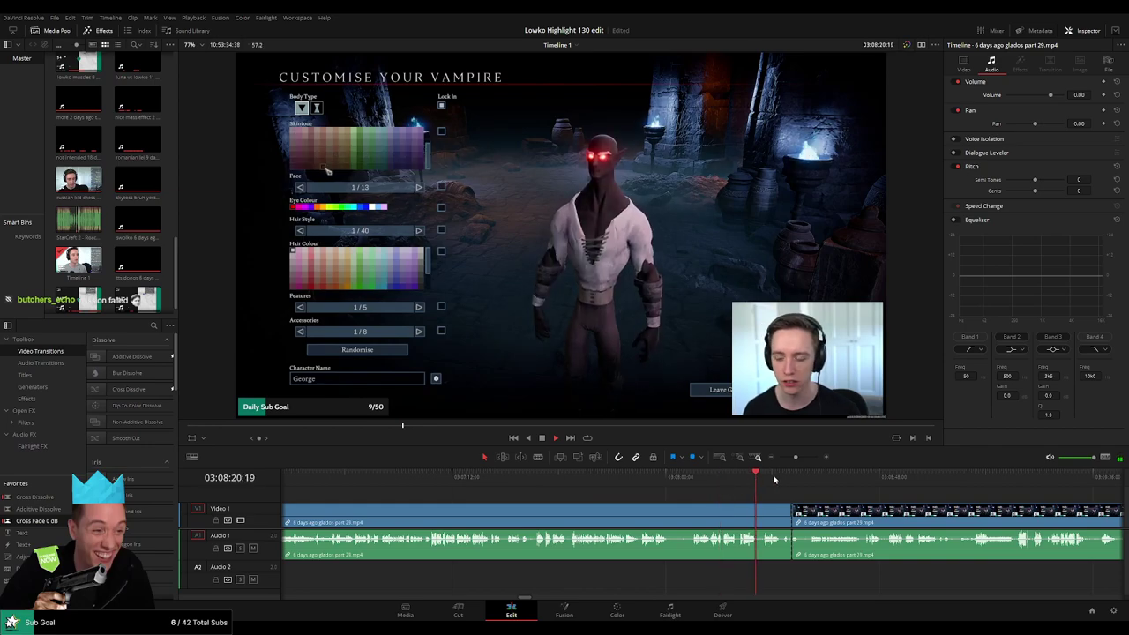
Return to the 03:05:22 cut, zoom in closely and replay it to check.
{"action": "key", "text": "Up"}
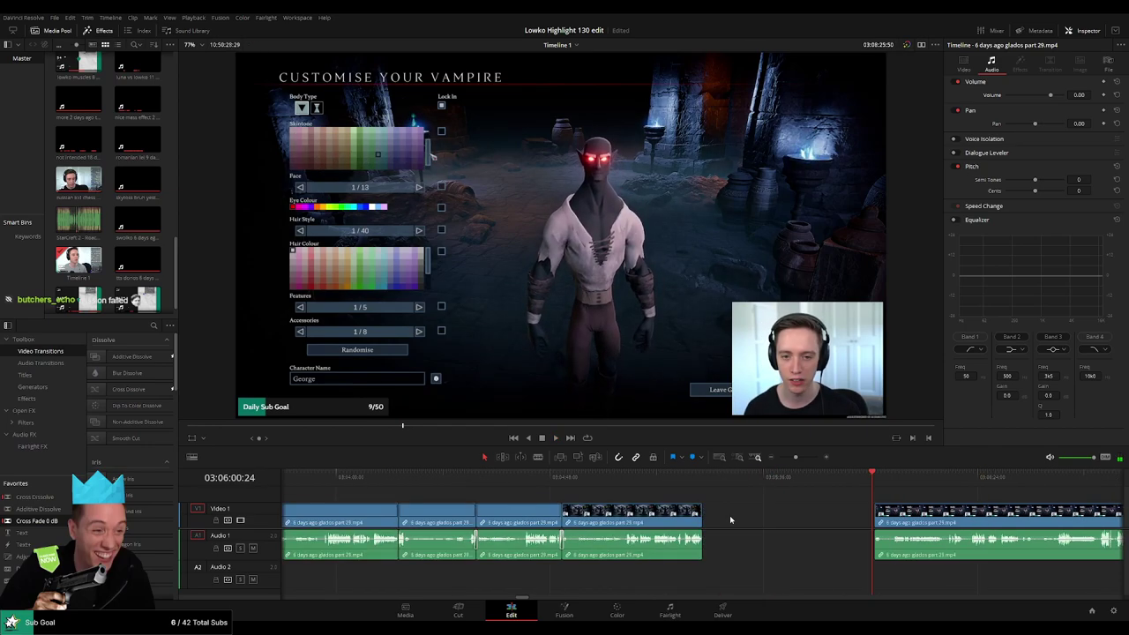
{"action": "key", "text": "Up"}
{"action": "key", "text": "space"}
{"action": "key", "text": "ctrl+equal"}
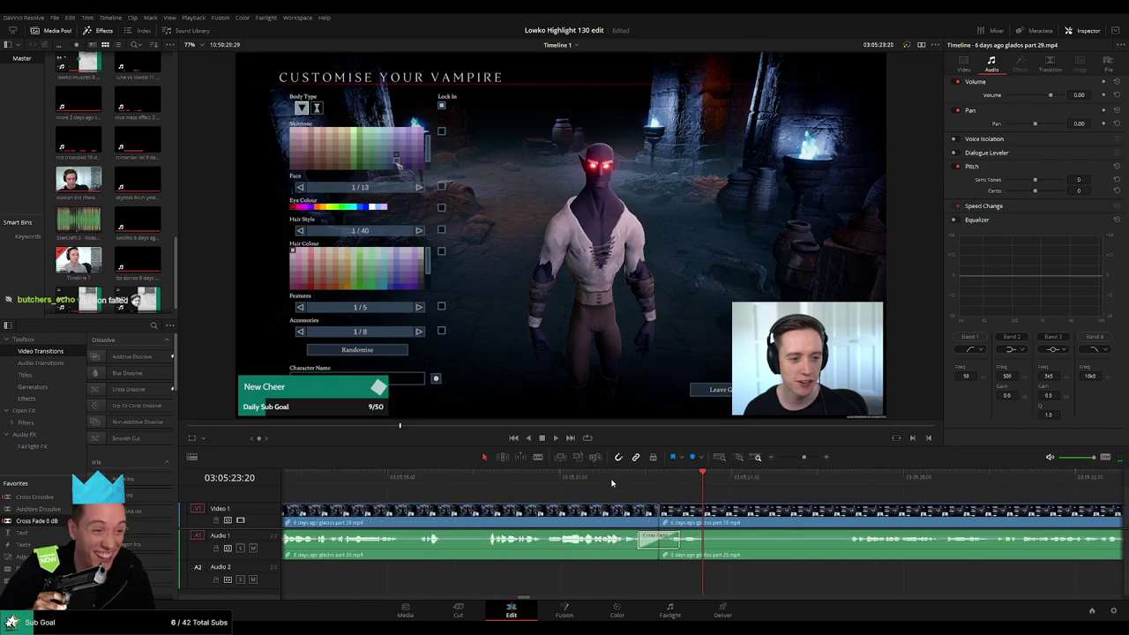
{"action": "key", "text": "slash"}
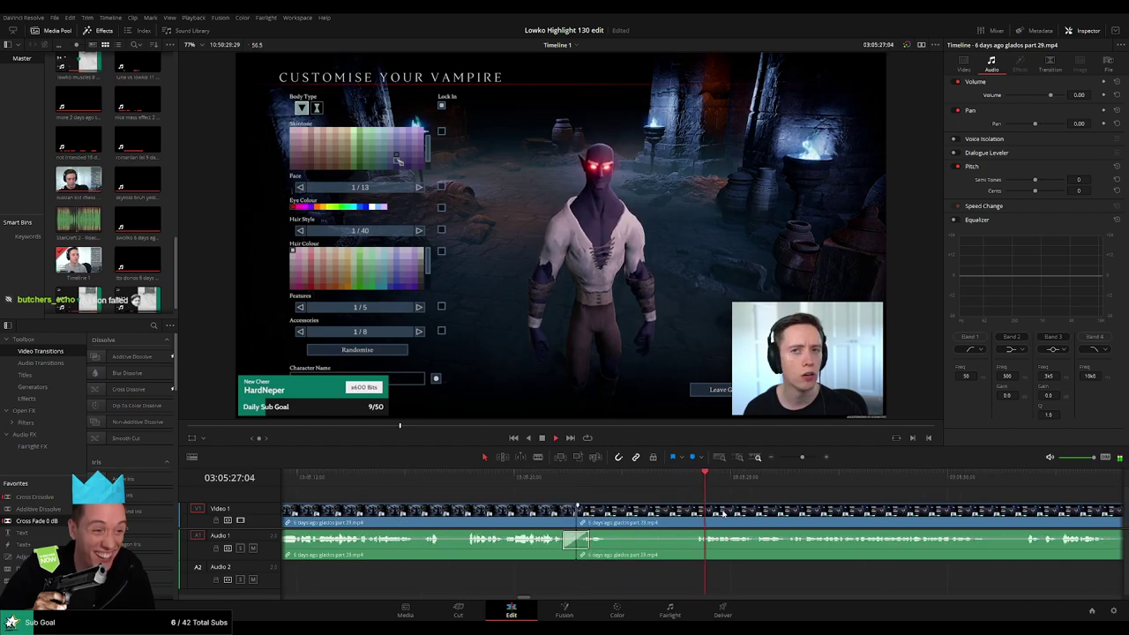
{"action": "left_click", "coordinate": [801, 458]}
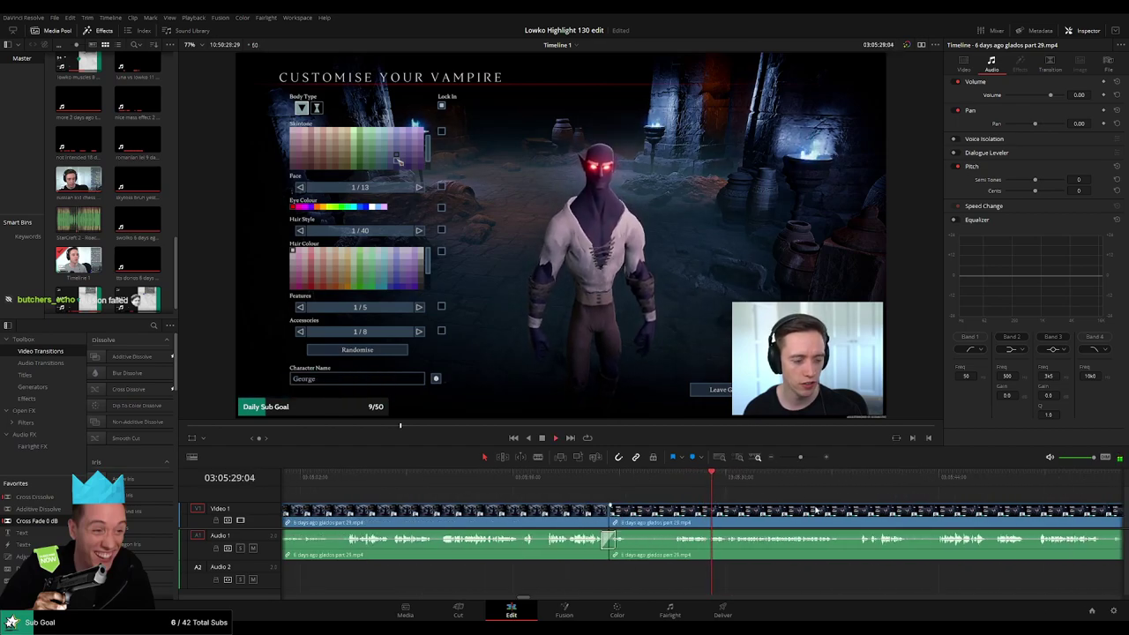
{"action": "scroll", "coordinate": [603, 499], "scroll_direction": "right", "scroll_amount": 3}
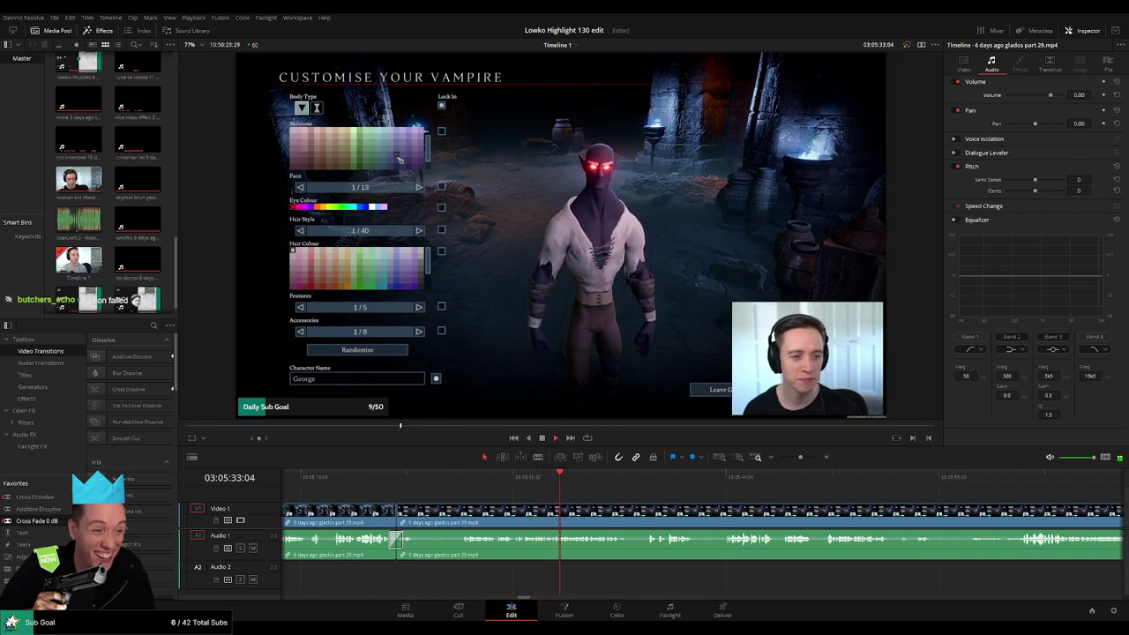
{"action": "scroll", "coordinate": [642, 515], "scroll_direction": "right", "scroll_amount": 2}
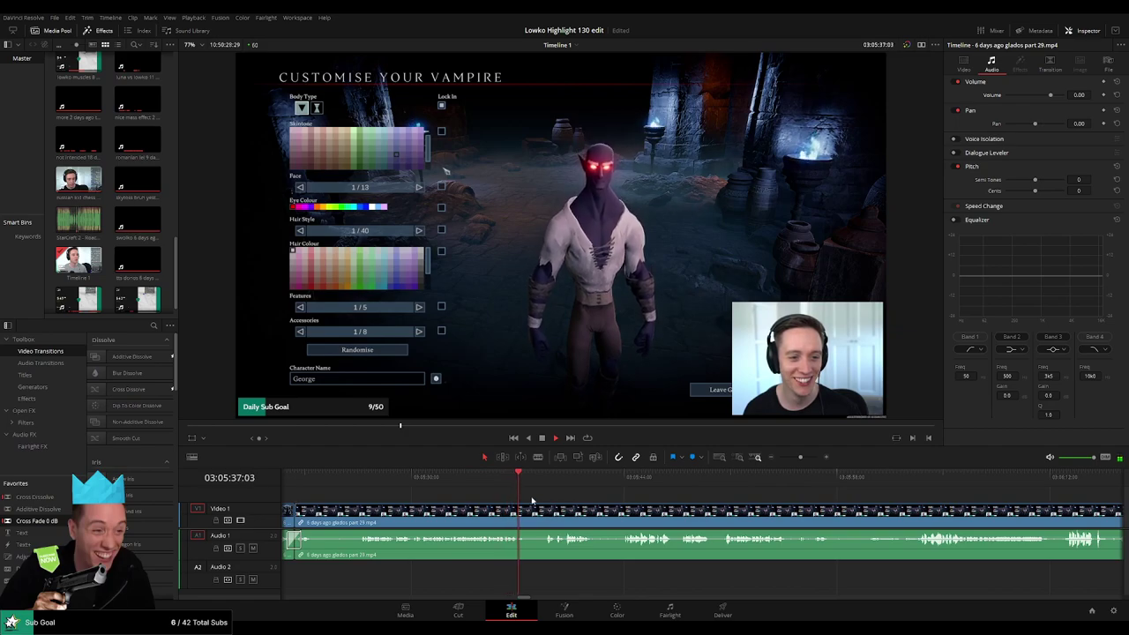
{"action": "scroll", "coordinate": [494, 498], "scroll_direction": "right", "scroll_amount": 2}
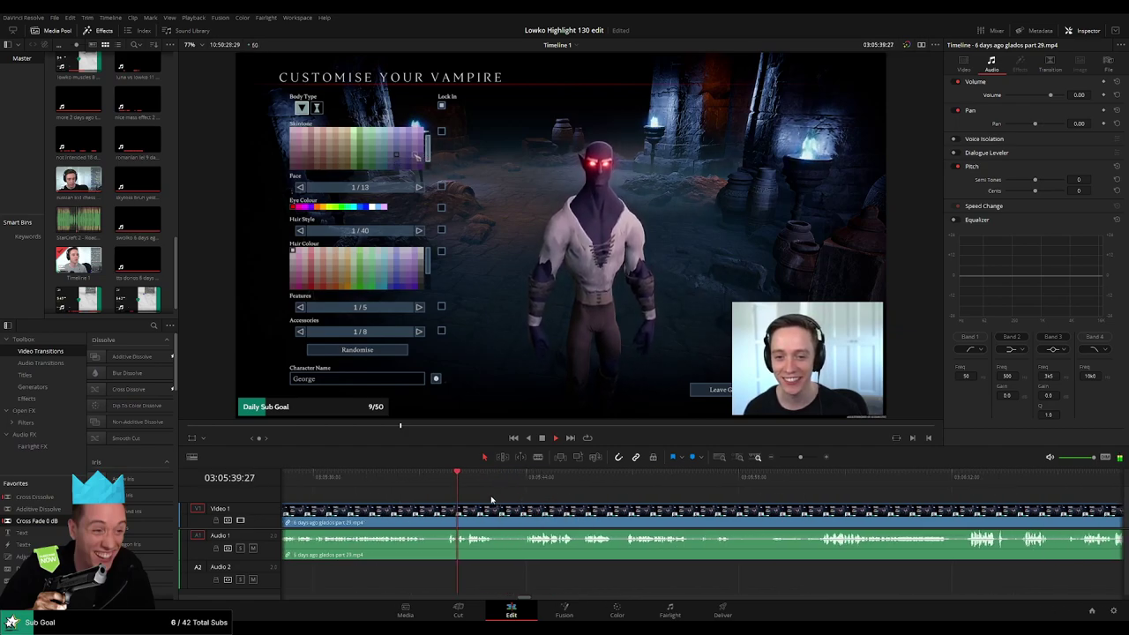
{"action": "scroll", "coordinate": [500, 506], "scroll_direction": "right", "scroll_amount": 1}
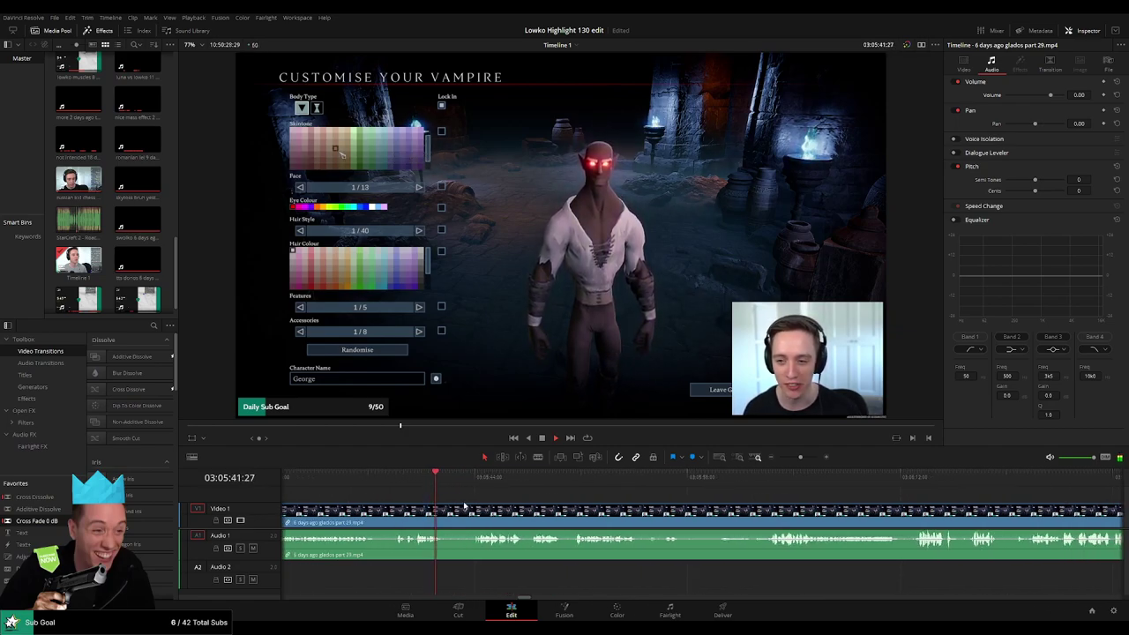
Isolate a short stretch with two splits and ripple-delete it.
{"action": "key", "text": "ctrl+b"}
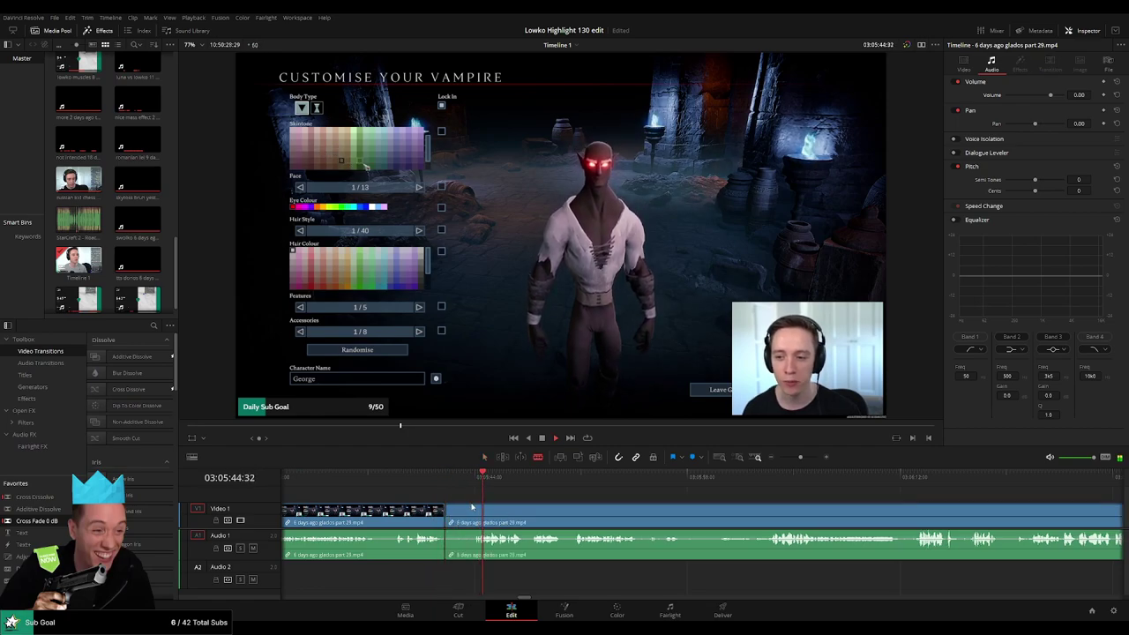
{"action": "left_click", "coordinate": [474, 509]}
{"action": "key", "text": "BackSpace"}
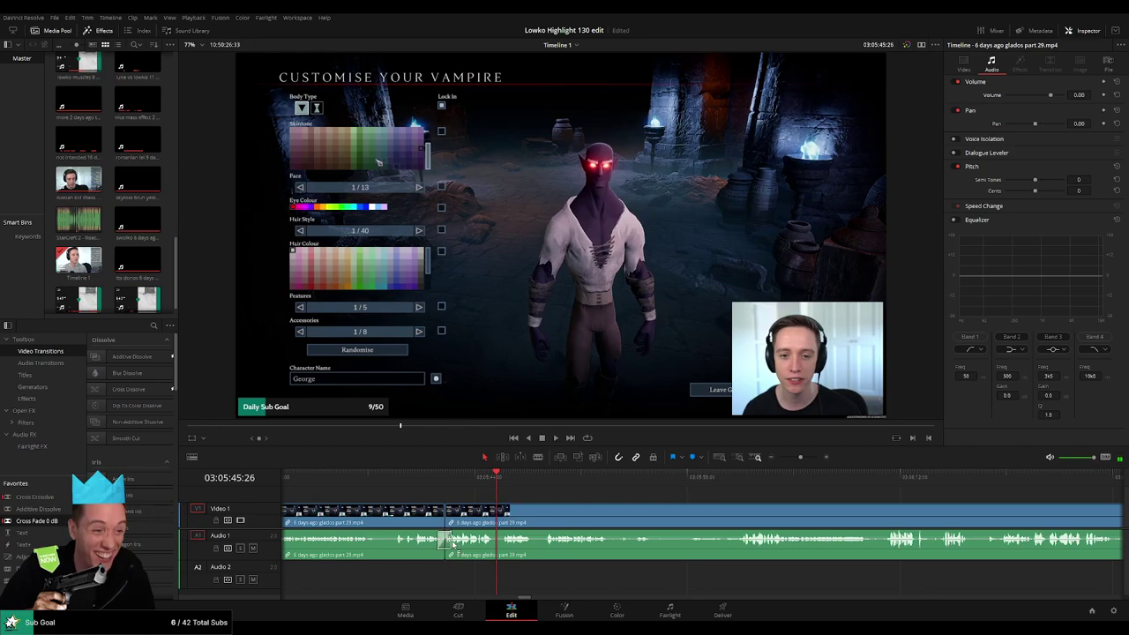
{"action": "scroll", "coordinate": [564, 511], "scroll_direction": "right", "scroll_amount": 2}
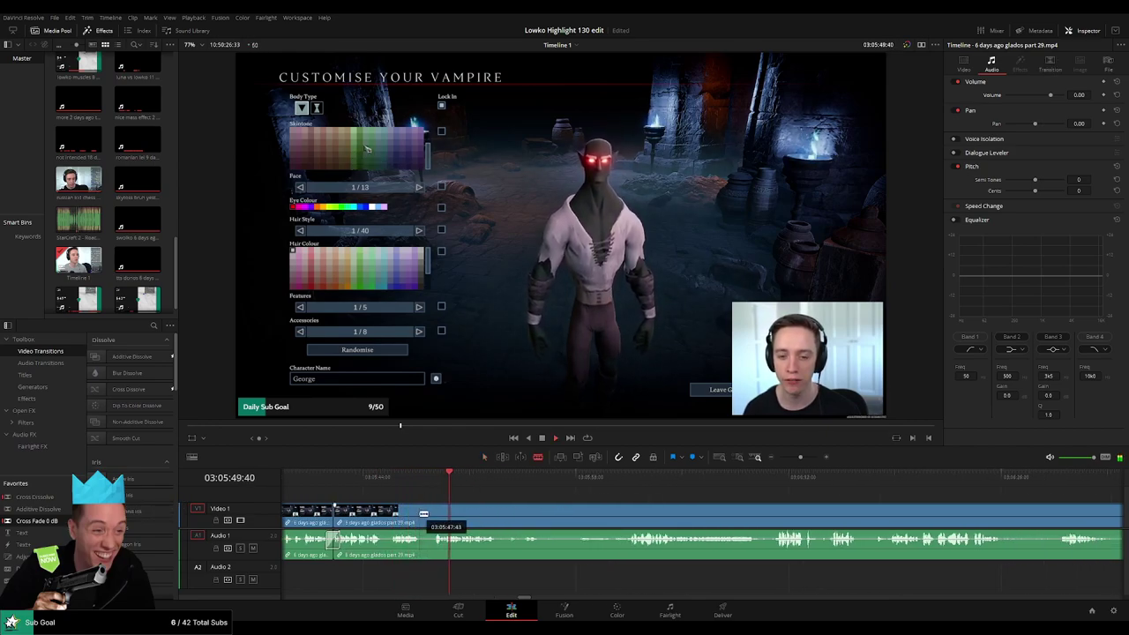
Trim the clip edge at the cut and play back to review the trim.
{"action": "mouse_move", "coordinate": [425, 512]}
{"action": "left_mouse_down"}
{"action": "mouse_move", "coordinate": [381, 521]}
{"action": "mouse_move", "coordinate": [399, 515]}
{"action": "left_mouse_up"}
{"action": "key", "text": "space"}
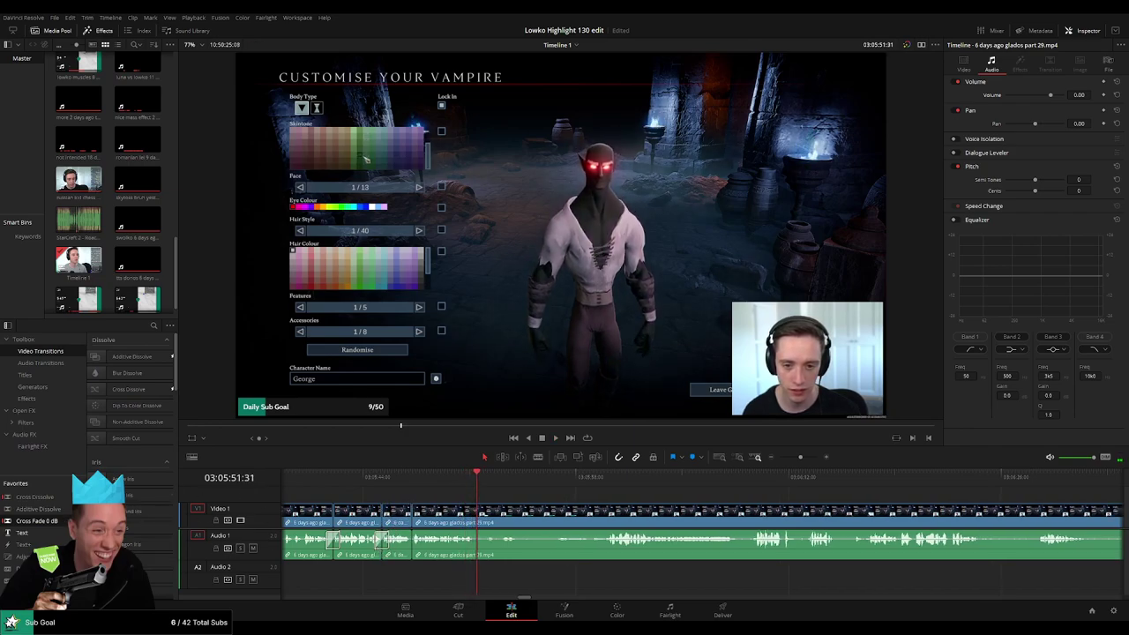
{"action": "scroll", "coordinate": [468, 554], "scroll_direction": "left", "scroll_amount": 1}
{"action": "scroll", "coordinate": [593, 509], "scroll_direction": "right", "scroll_amount": 3}
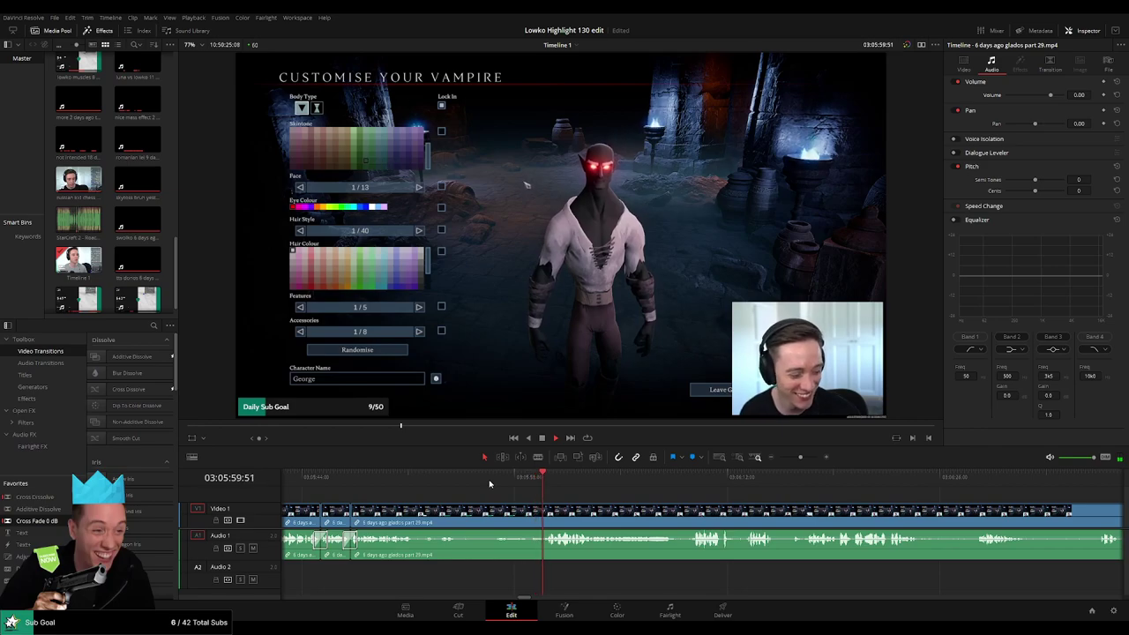
{"action": "scroll", "coordinate": [618, 511], "scroll_direction": "right", "scroll_amount": 3}
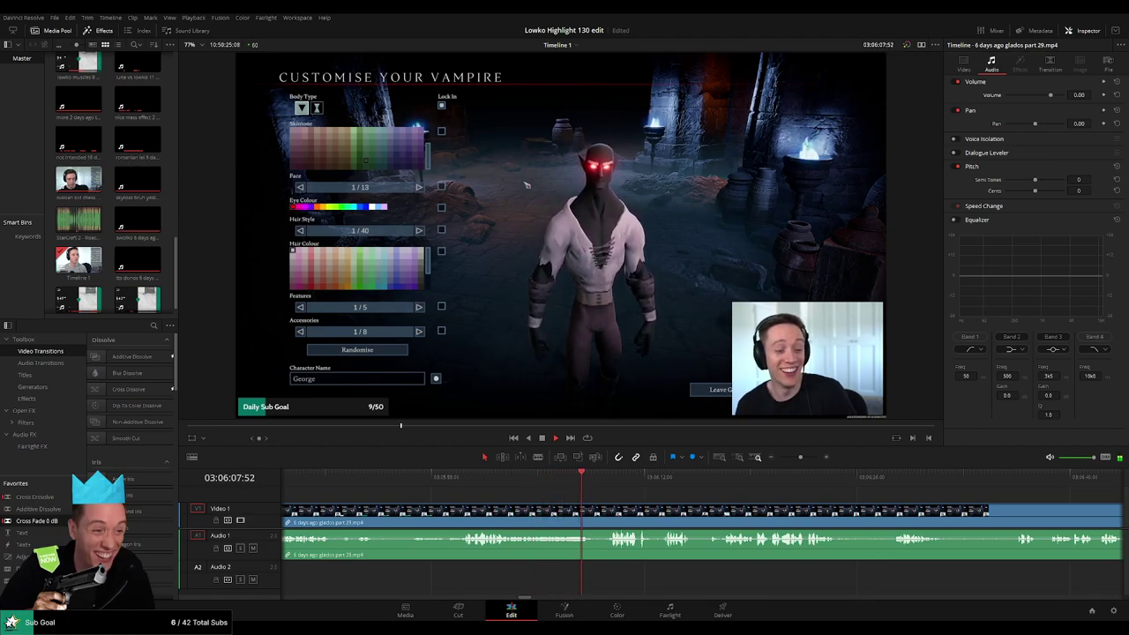
{"action": "scroll", "coordinate": [596, 507], "scroll_direction": "right", "scroll_amount": 3}
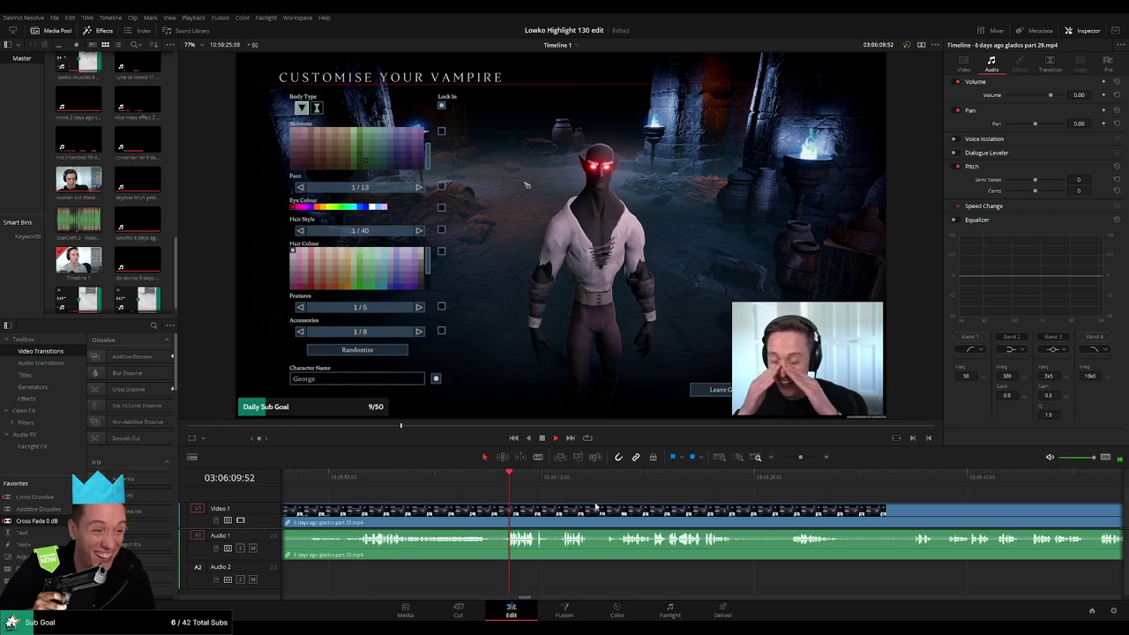
{"action": "scroll", "coordinate": [542, 503], "scroll_direction": "right", "scroll_amount": 3}
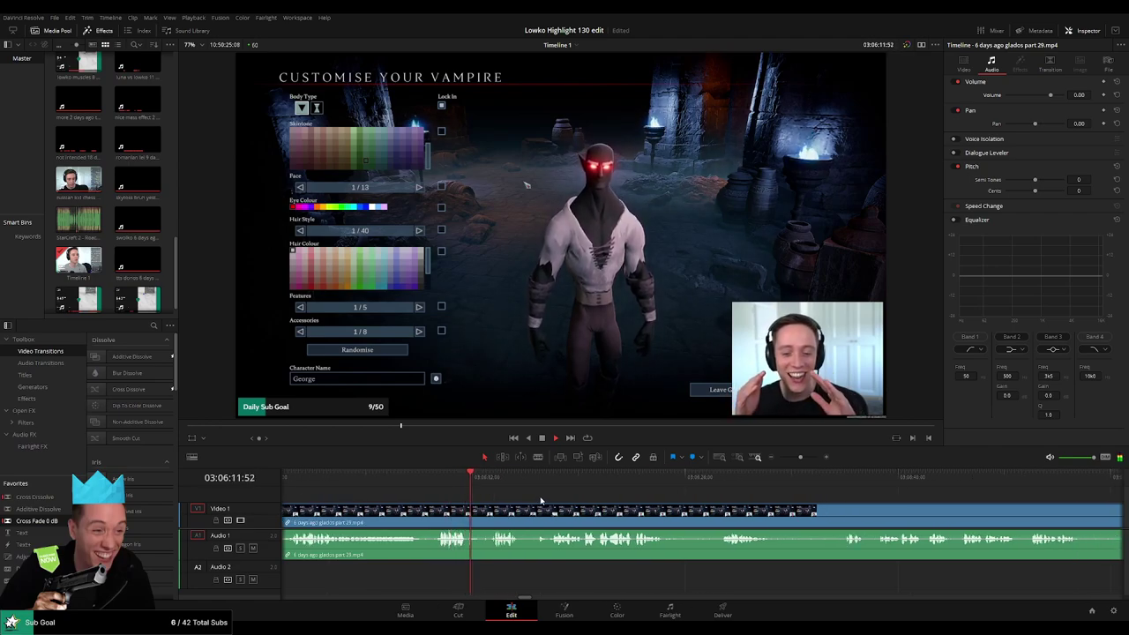
{"action": "scroll", "coordinate": [521, 501], "scroll_direction": "right", "scroll_amount": 3}
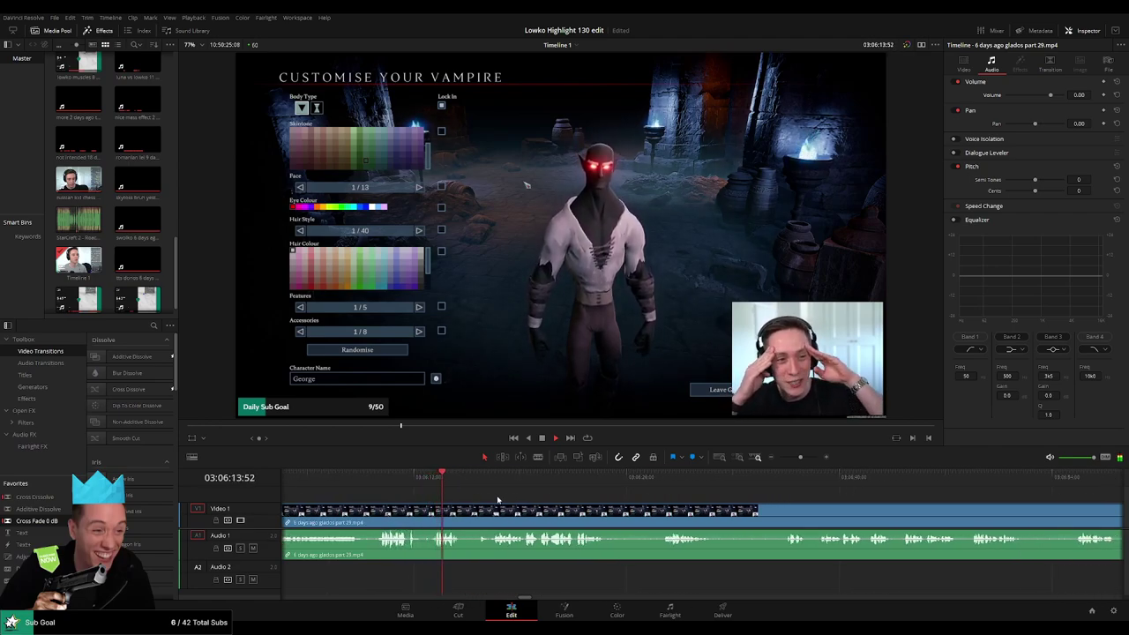
Split the part 29 clip twice, with the Blade tool and then Ctrl+B.
{"action": "key", "text": "b"}
{"action": "left_click", "coordinate": [463, 520]}
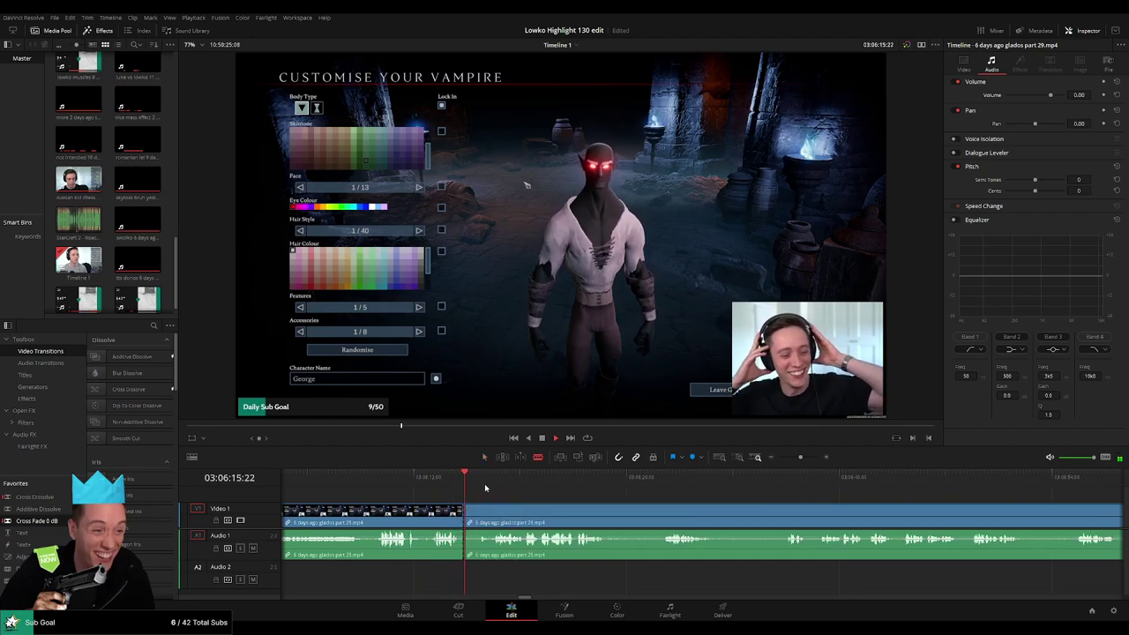
{"action": "left_click", "coordinate": [542, 495]}
{"action": "scroll", "coordinate": [520, 492], "scroll_direction": "right", "scroll_amount": 4}
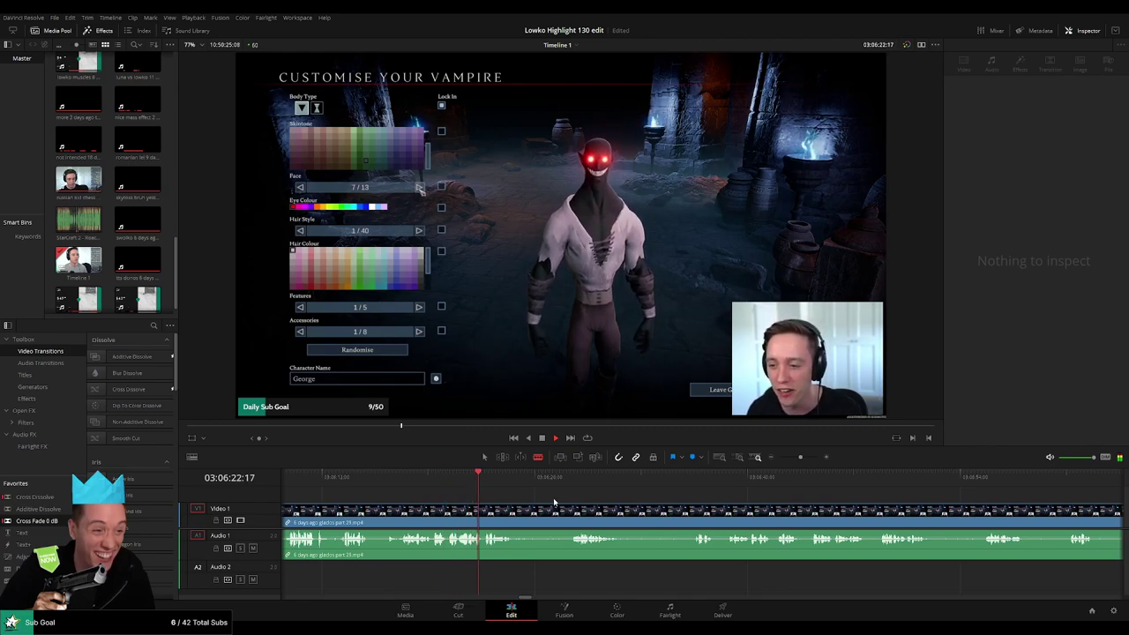
{"action": "scroll", "coordinate": [476, 501], "scroll_direction": "right", "scroll_amount": 2}
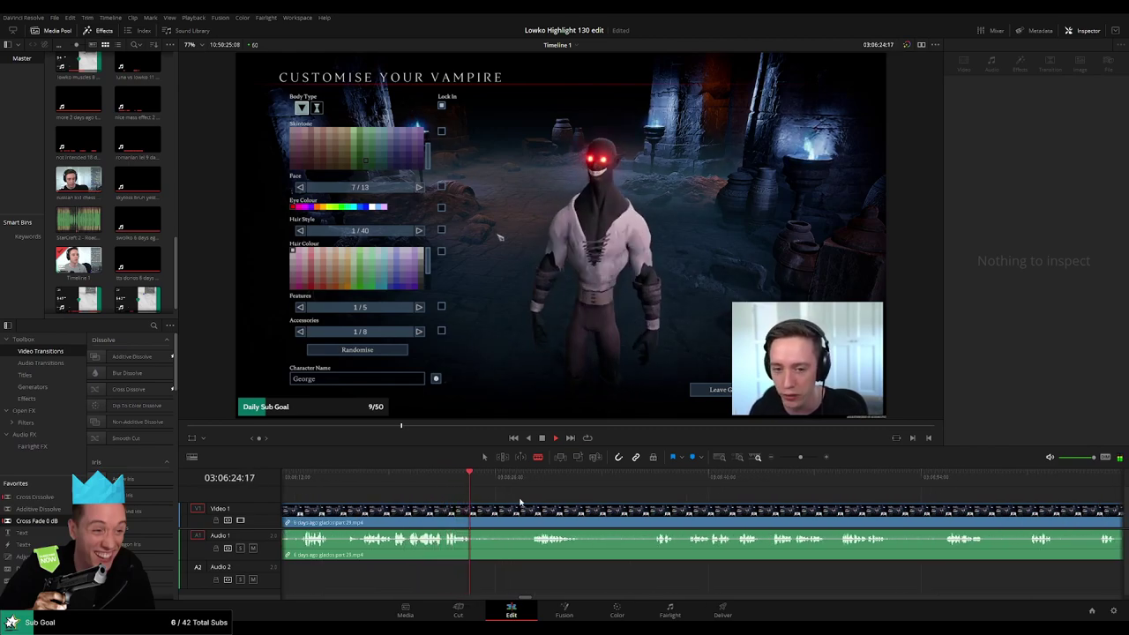
{"action": "key", "text": "ctrl+b"}
{"action": "left_click", "coordinate": [525, 510]}
Undo a stray extra cut, then delete the unwanted part 29 section and close the gap.
{"action": "left_click", "coordinate": [531, 480]}
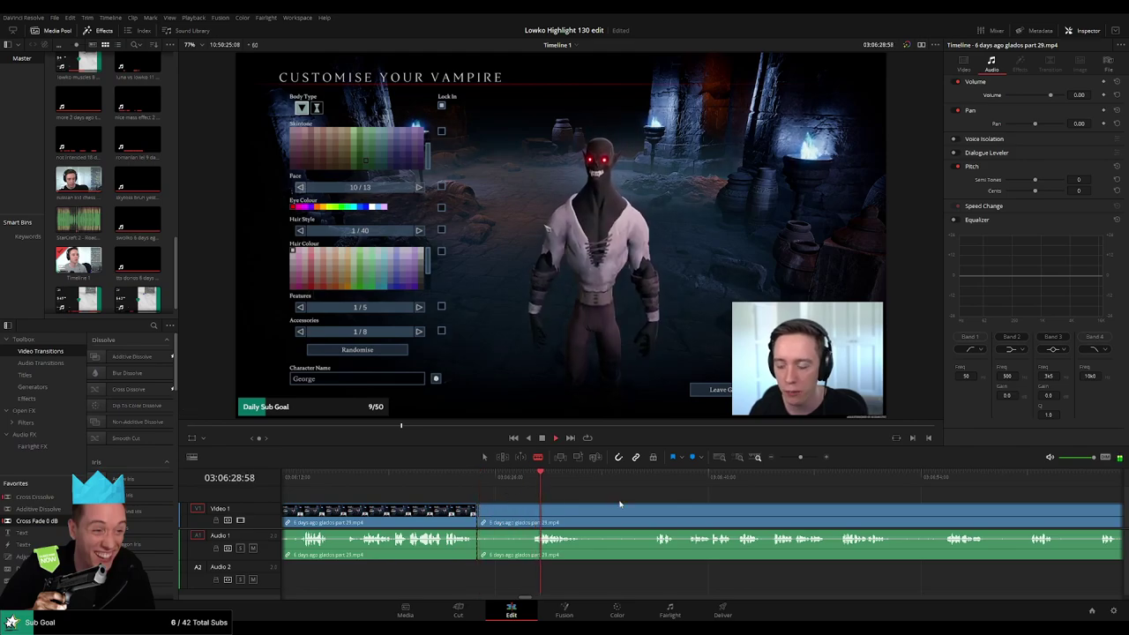
{"action": "scroll", "coordinate": [503, 503], "scroll_direction": "right", "scroll_amount": 2}
{"action": "left_click", "coordinate": [483, 510]}
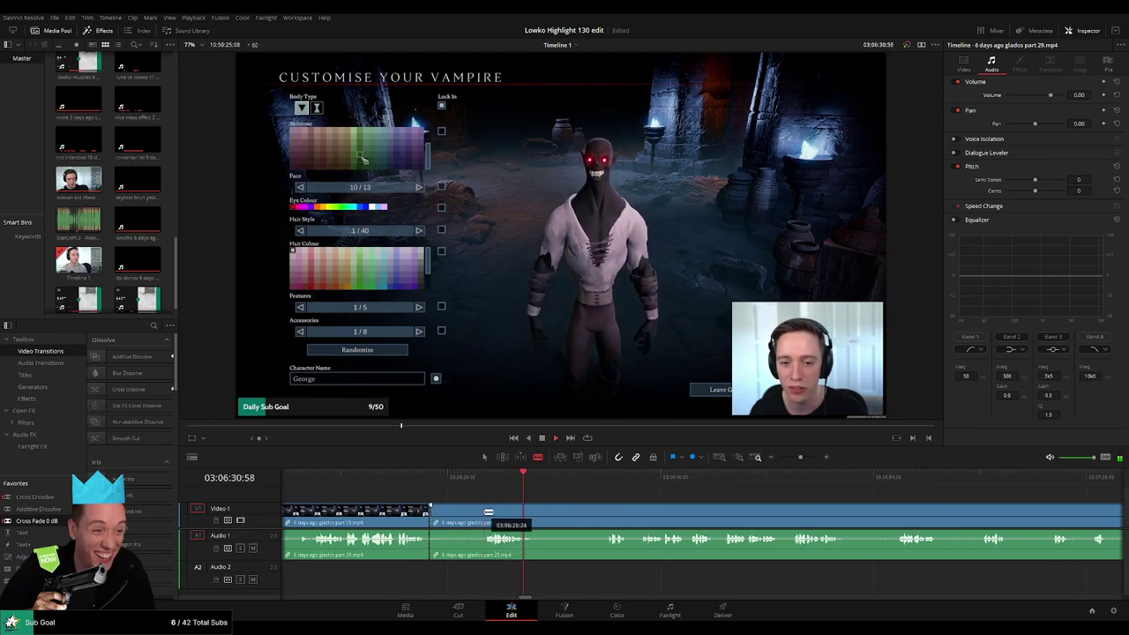
{"action": "key", "text": "ctrl+z"}
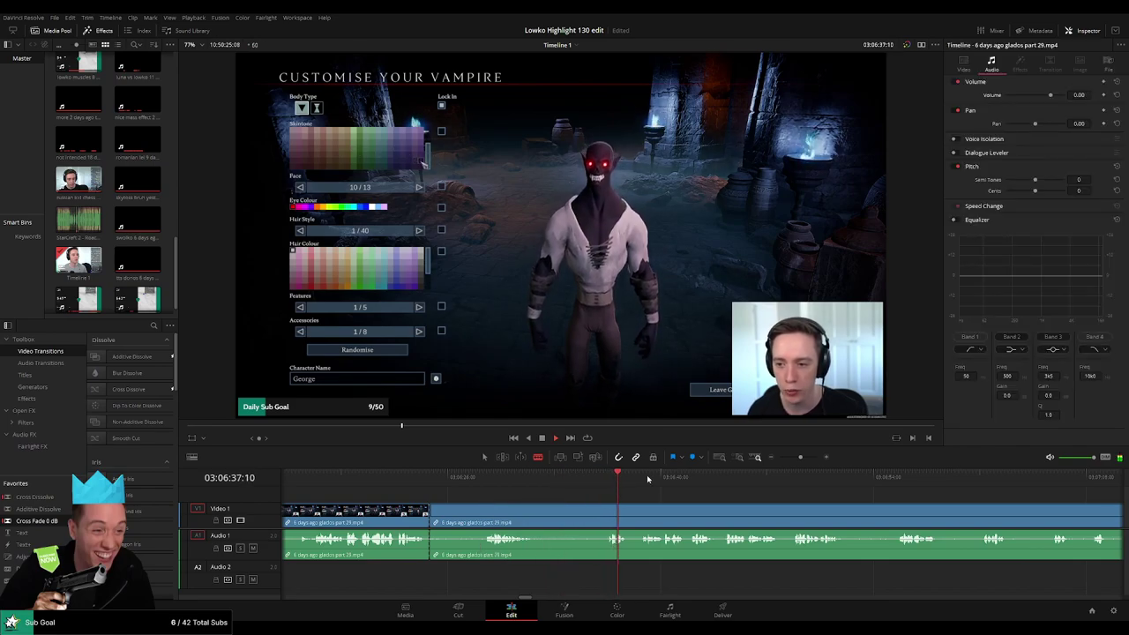
{"action": "left_click", "coordinate": [710, 481]}
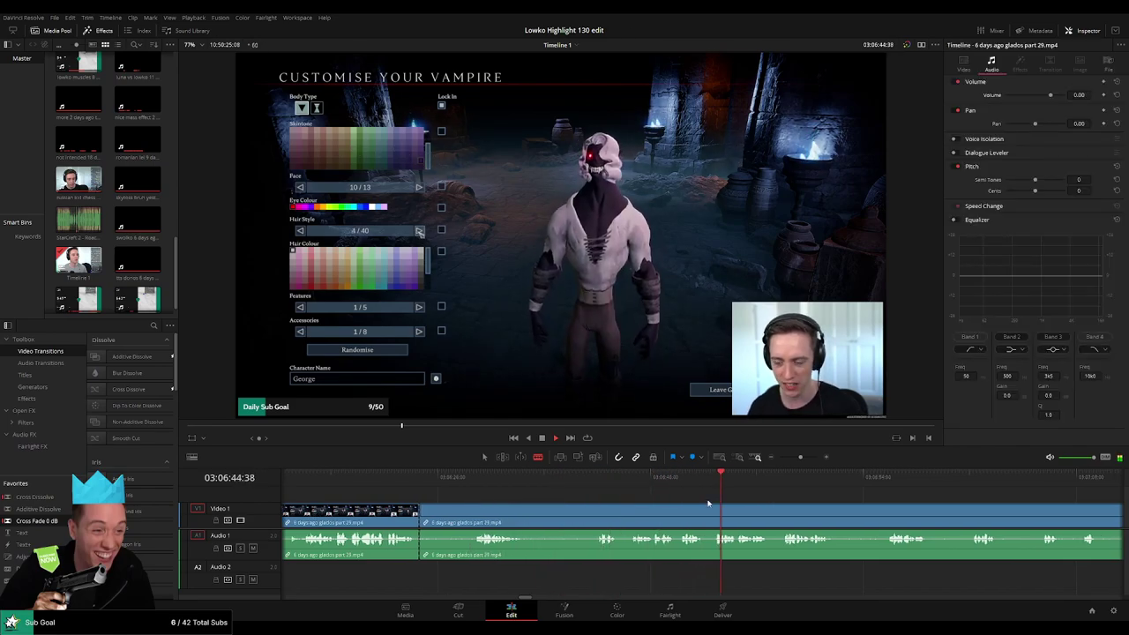
{"action": "scroll", "coordinate": [721, 497], "scroll_direction": "right", "scroll_amount": 3}
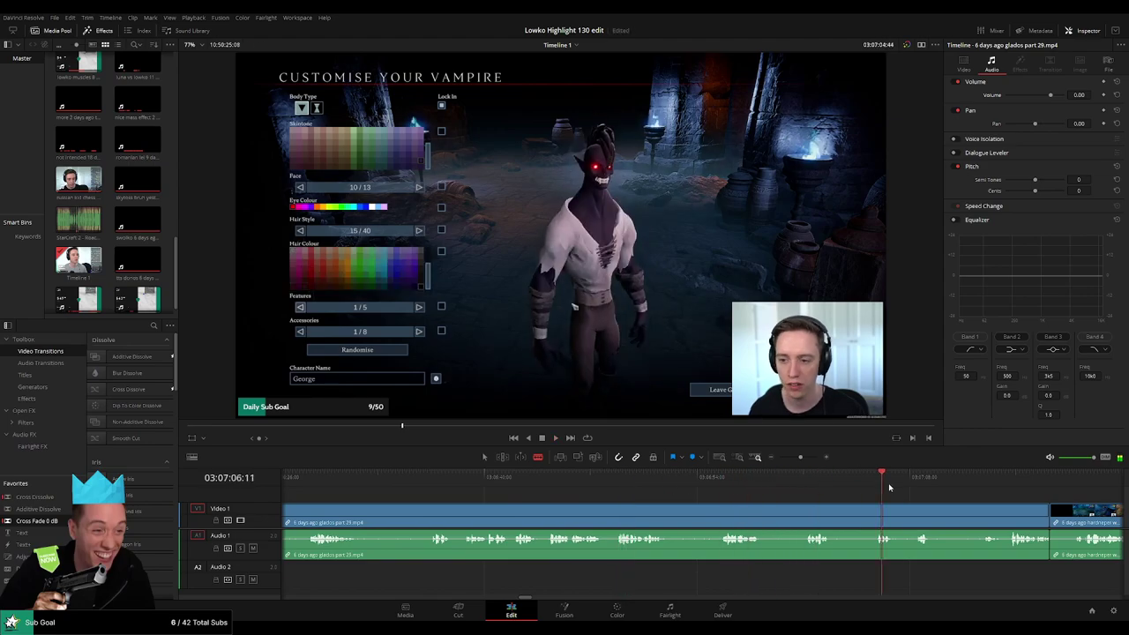
{"action": "left_click_drag", "start_coordinate": [701, 487], "coordinate": [977, 484]}
{"action": "left_click", "coordinate": [885, 514]}
{"action": "key", "text": "Delete"}
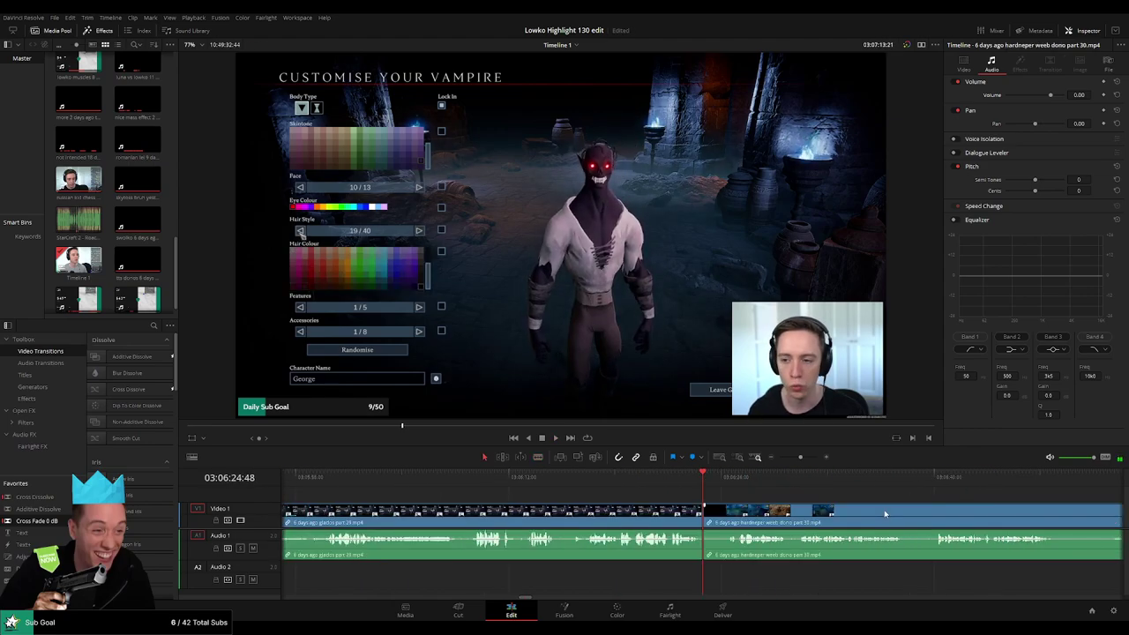
Zoom the timeline out and jump to its end at about 10:49:32 on the skytoss clip.
{"action": "left_click_drag", "start_coordinate": [800, 458], "coordinate": [778, 457]}
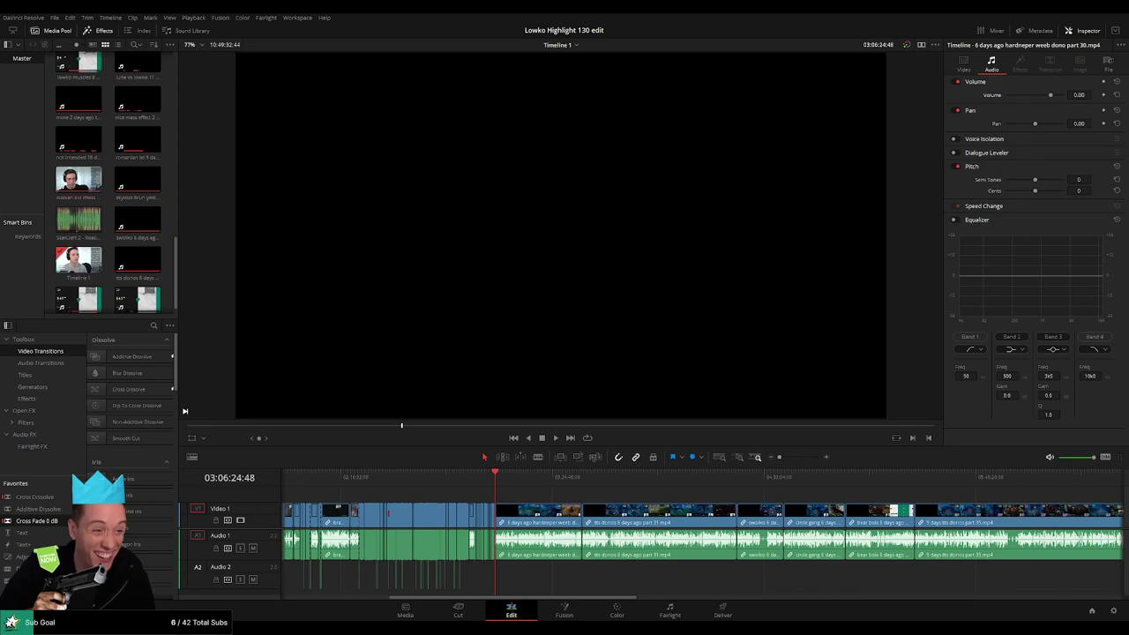
{"action": "scroll", "coordinate": [578, 506], "scroll_direction": "right", "scroll_amount": 10}
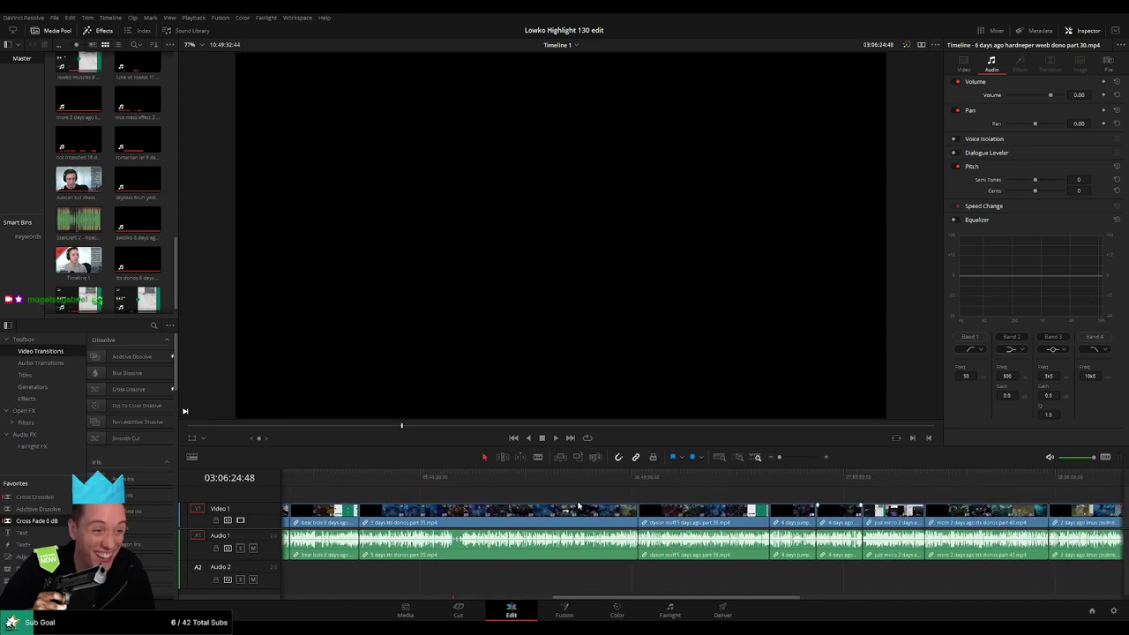
{"action": "scroll", "coordinate": [579, 505], "scroll_direction": "right", "scroll_amount": 5}
{"action": "key", "text": "End"}
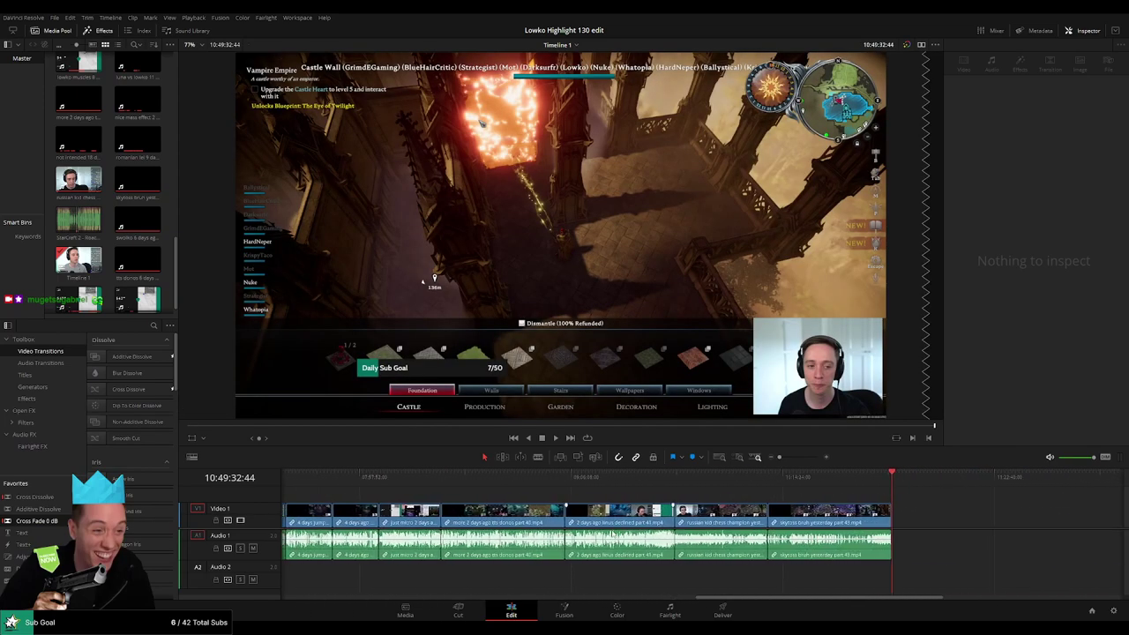
{"action": "scroll", "coordinate": [579, 530], "scroll_direction": "right", "scroll_amount": 2}
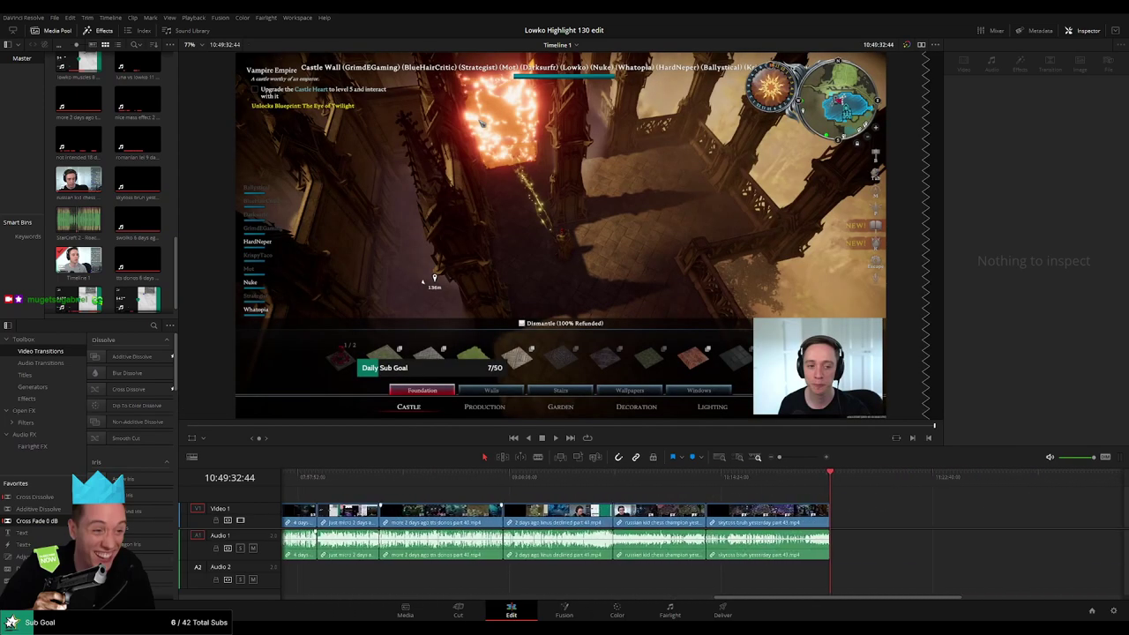